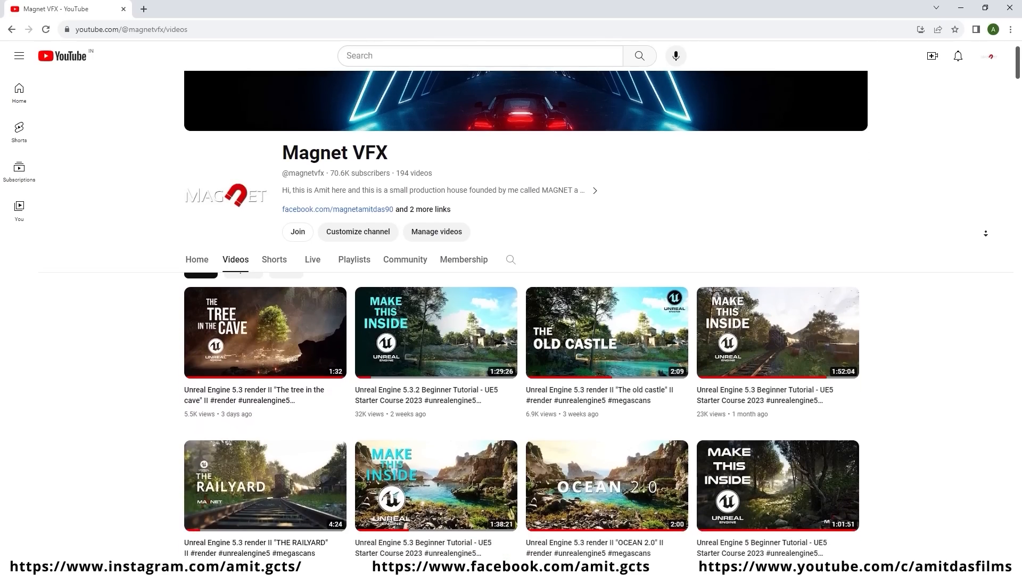
scroll(985, 234, "down", 10)
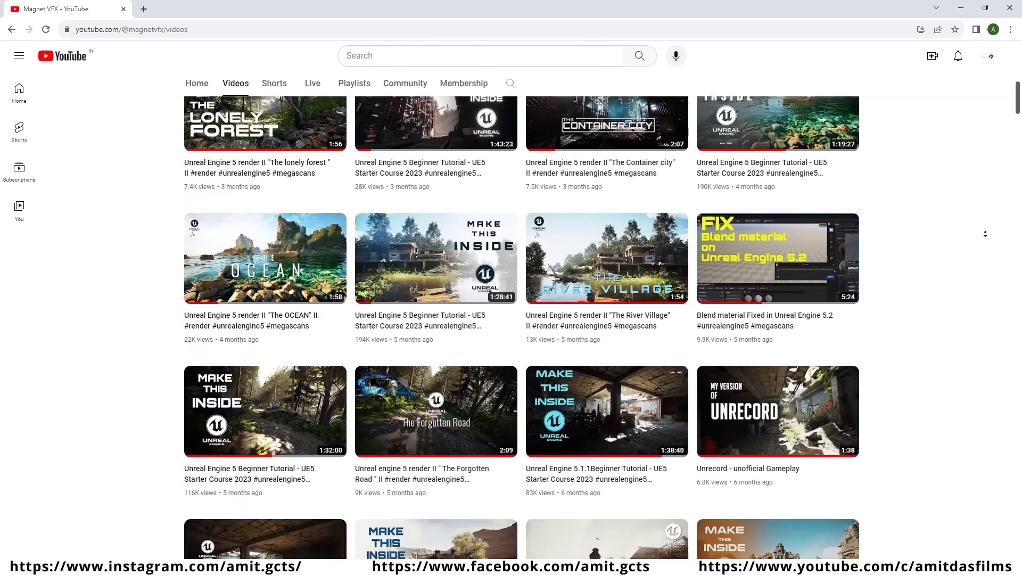
scroll(985, 233, "down", 6)
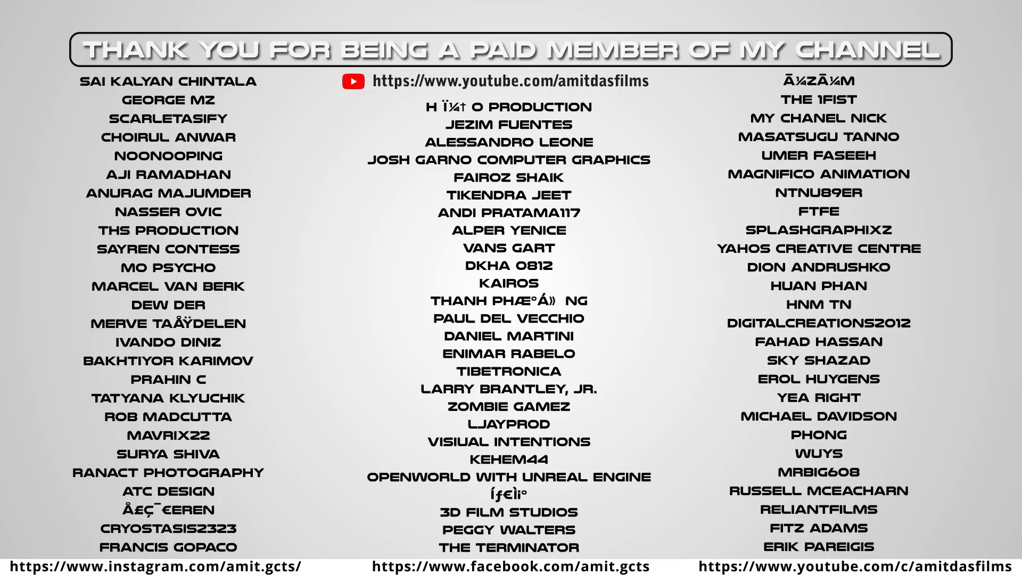
left_click(218, 138)
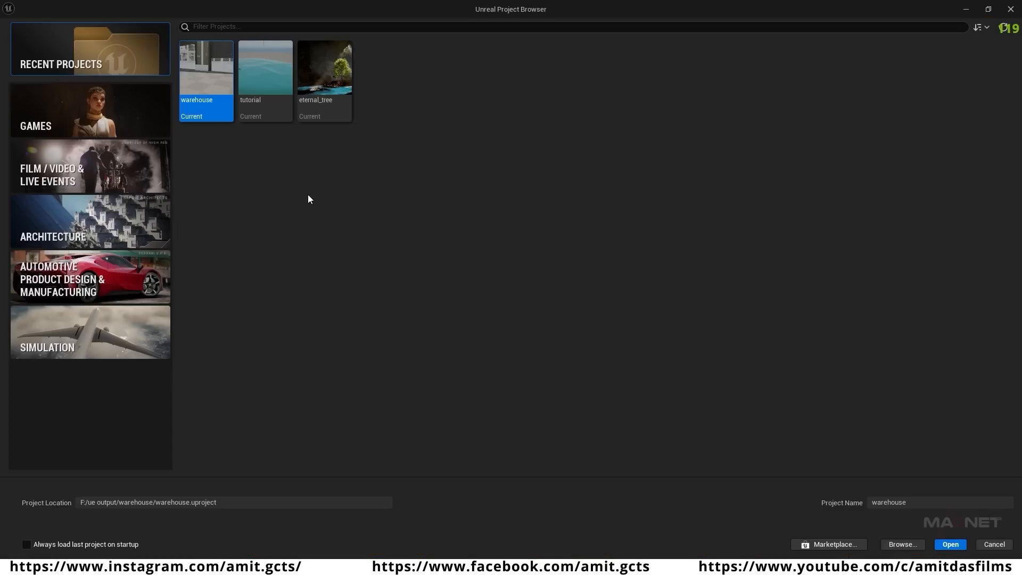
- Create a Games project from the Third Person template, named tutorial, keeping the default Blueprint and Starter Content settings
left_click(79, 117)
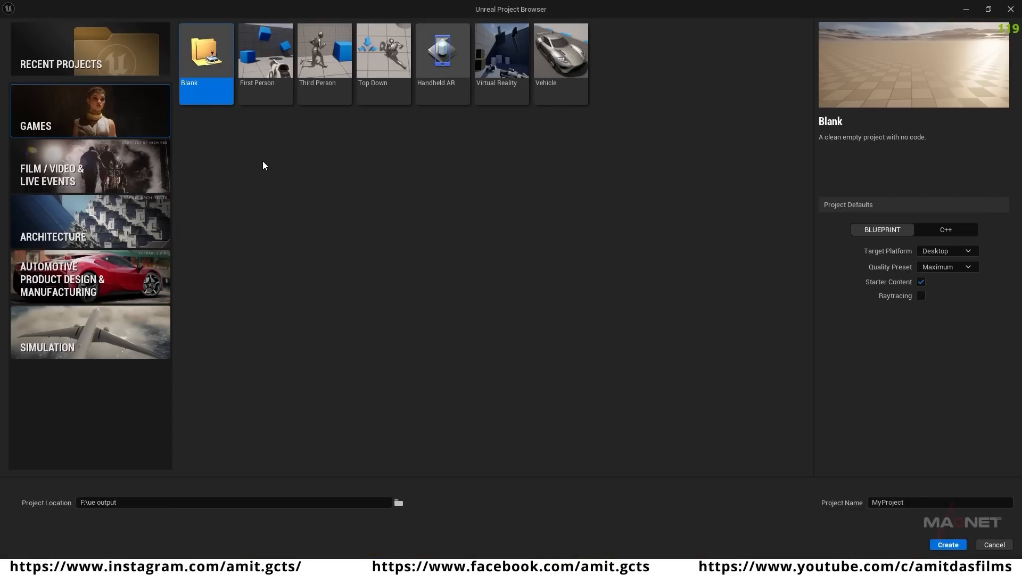
left_click(322, 53)
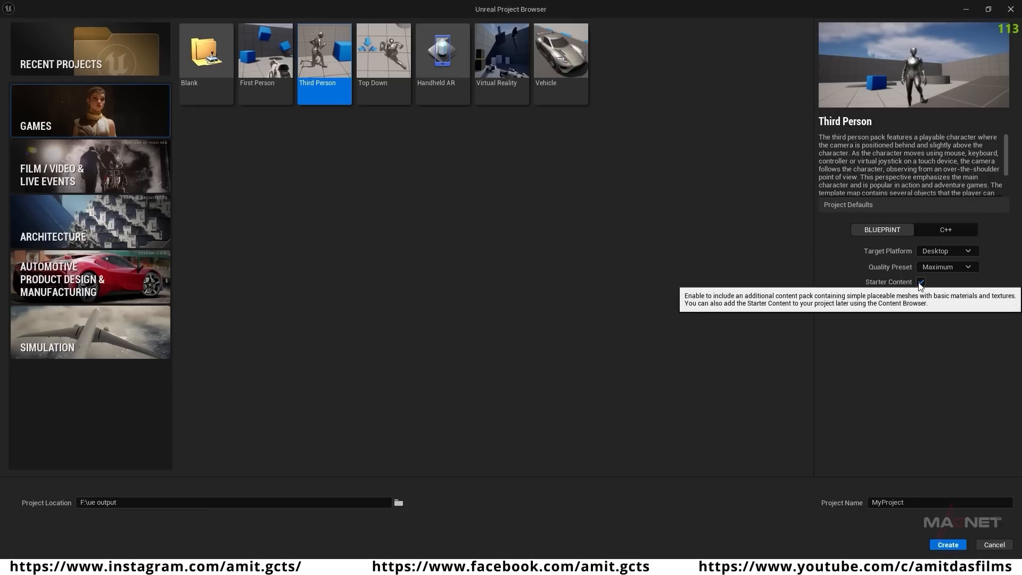
left_click(912, 503)
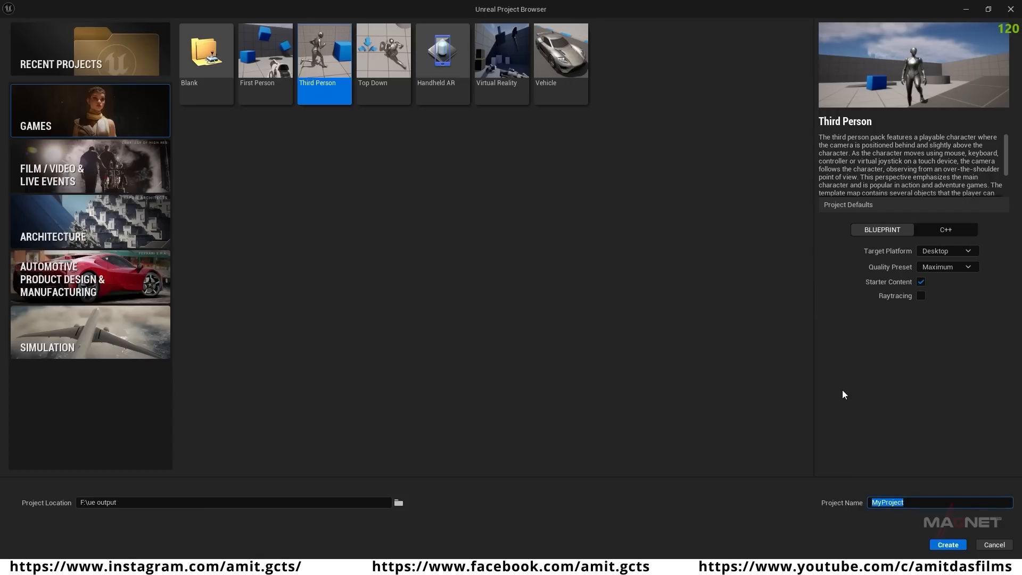
type("tutorial")
left_click(953, 544)
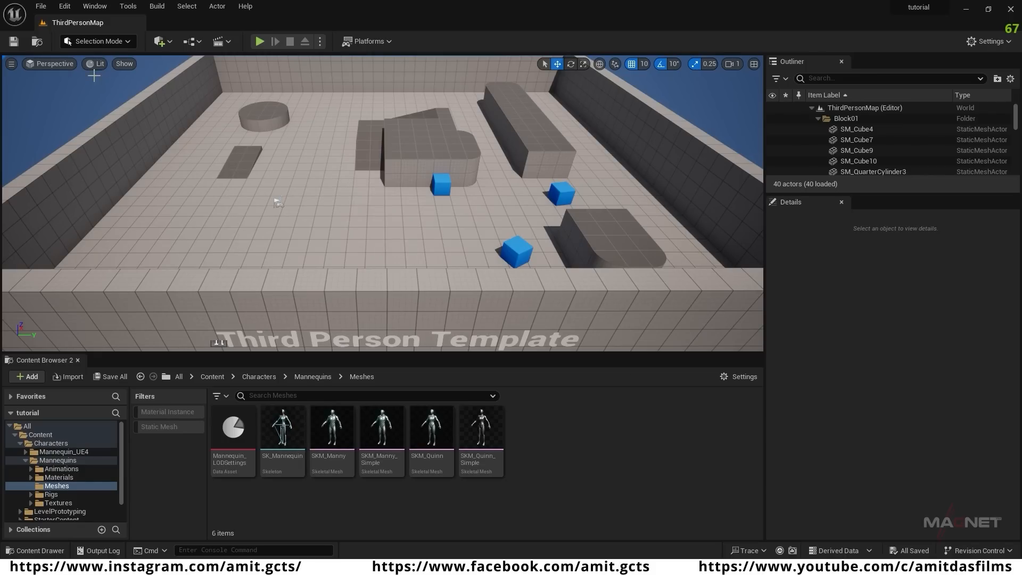
- Create a new level from the Empty Level template
left_click(41, 6)
left_click(93, 34)
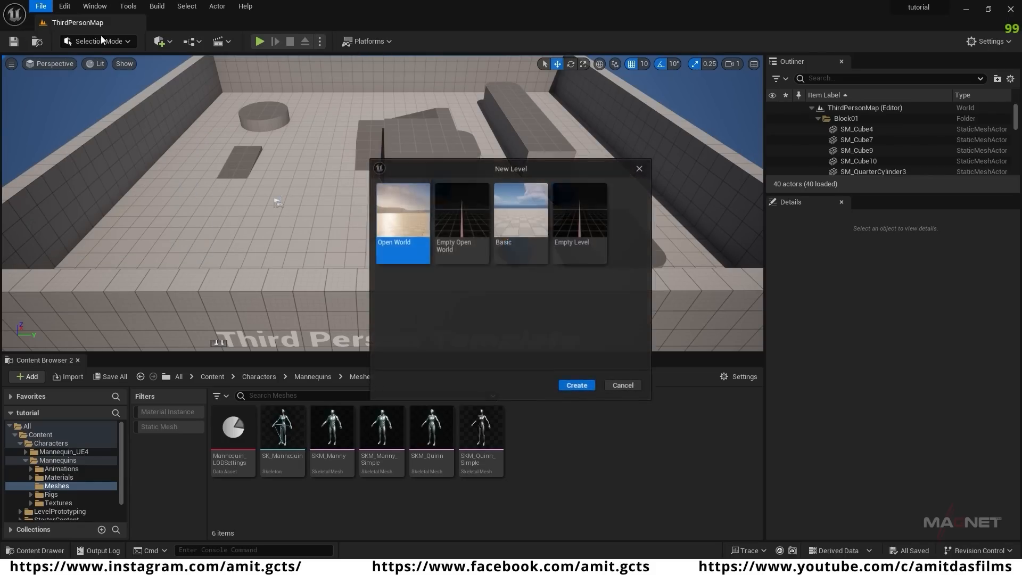
left_click(580, 229)
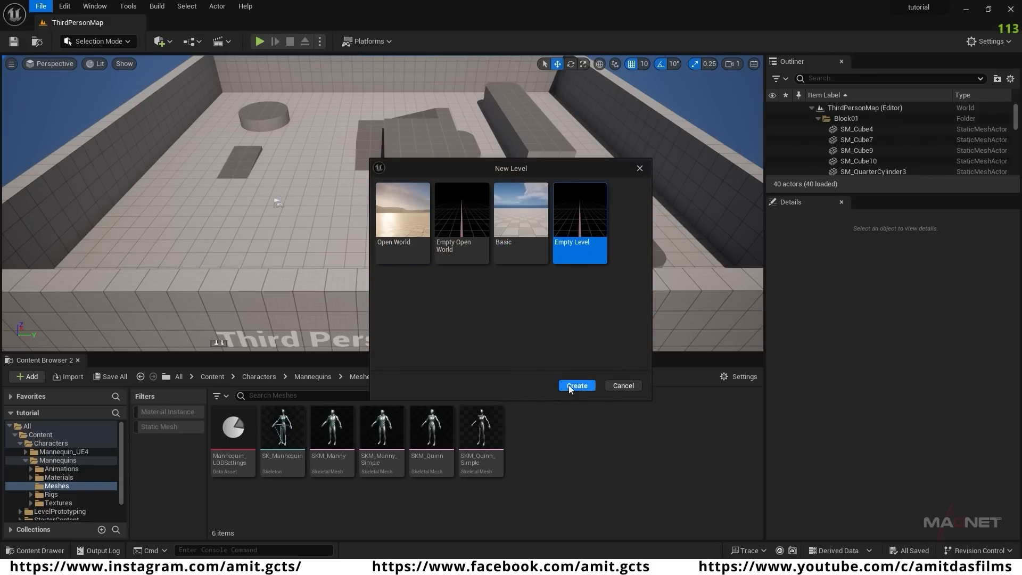
left_click(582, 384)
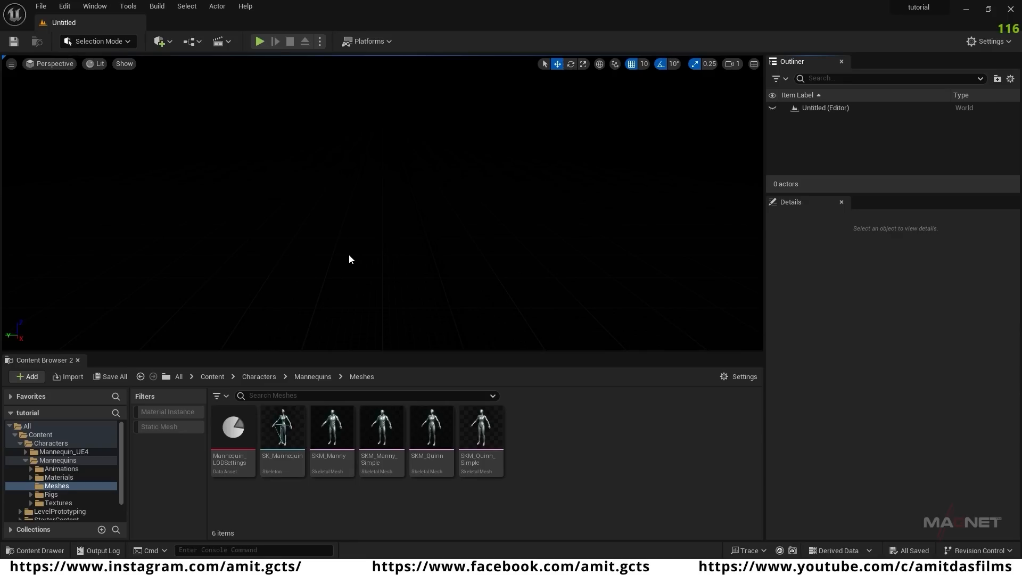
- Use the Env. Light Mixer to add a sky light, atmospheric light, sky atmosphere and height fog to the level
left_click(93, 9)
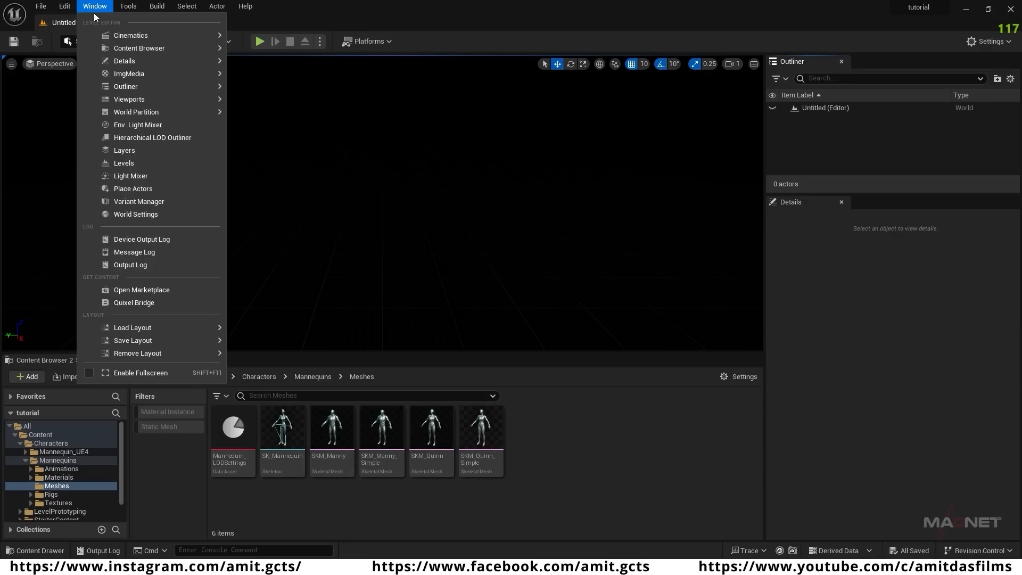
left_click(154, 127)
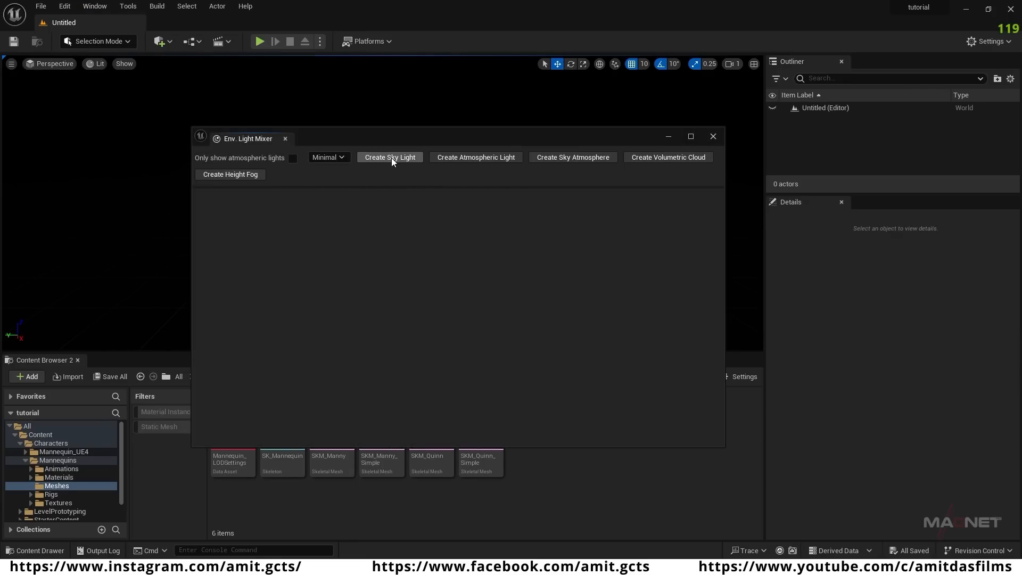
left_click(391, 158)
left_click(396, 157)
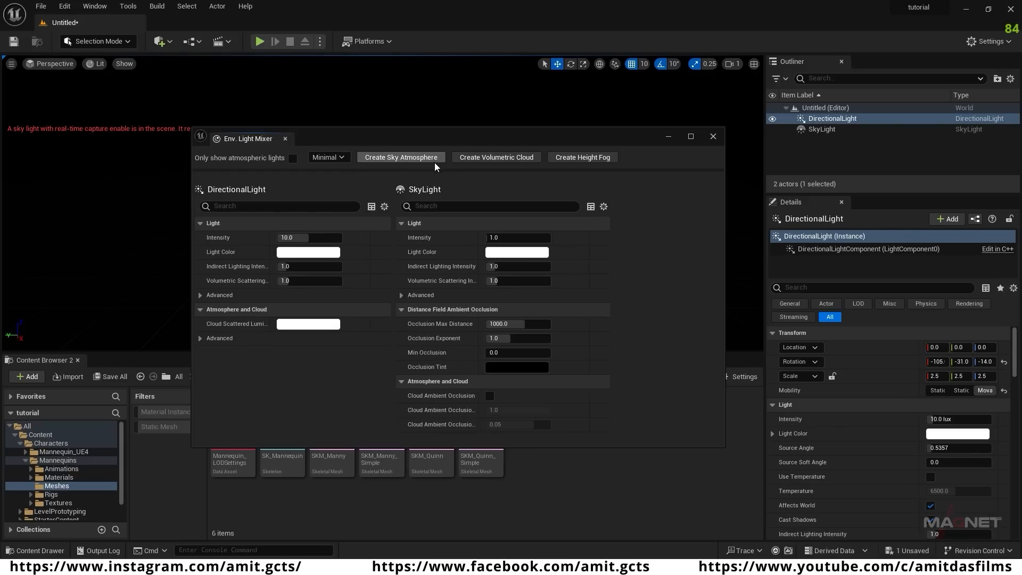
left_click(408, 155)
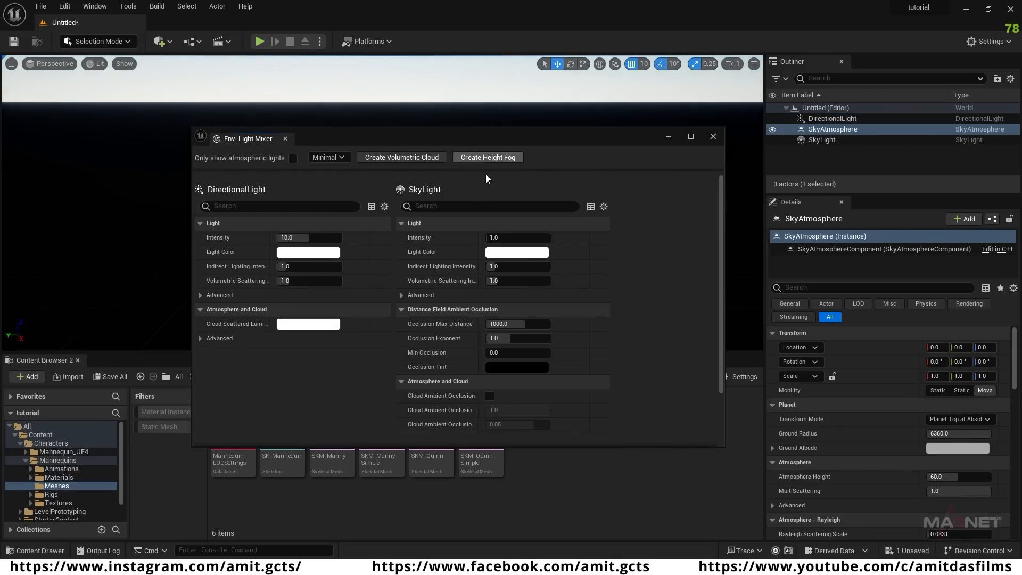
left_click(490, 157)
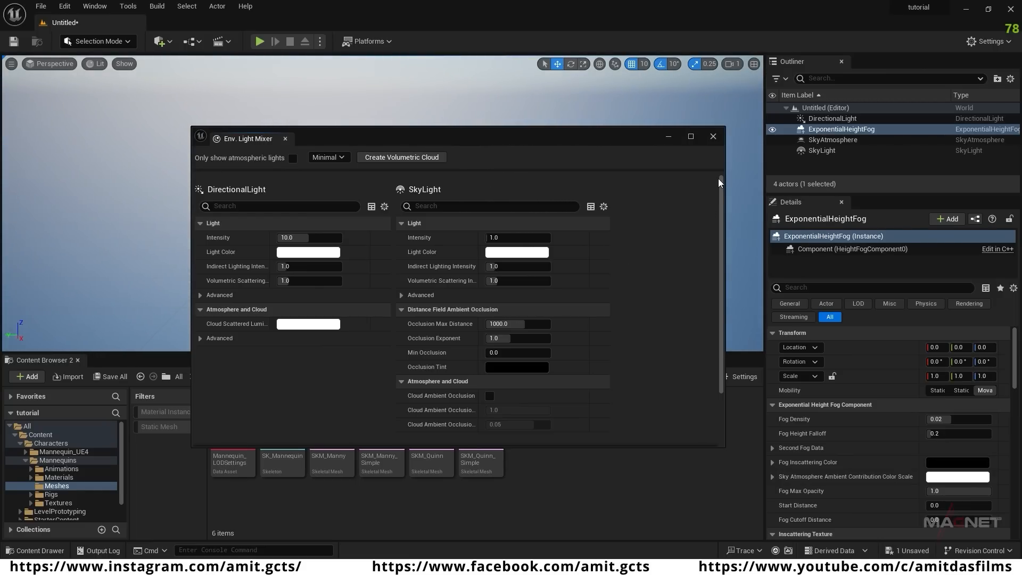
- Enable Volumetric Fog for the height fog and close the Env. Light Mixer
left_click_drag(720, 180, 723, 325)
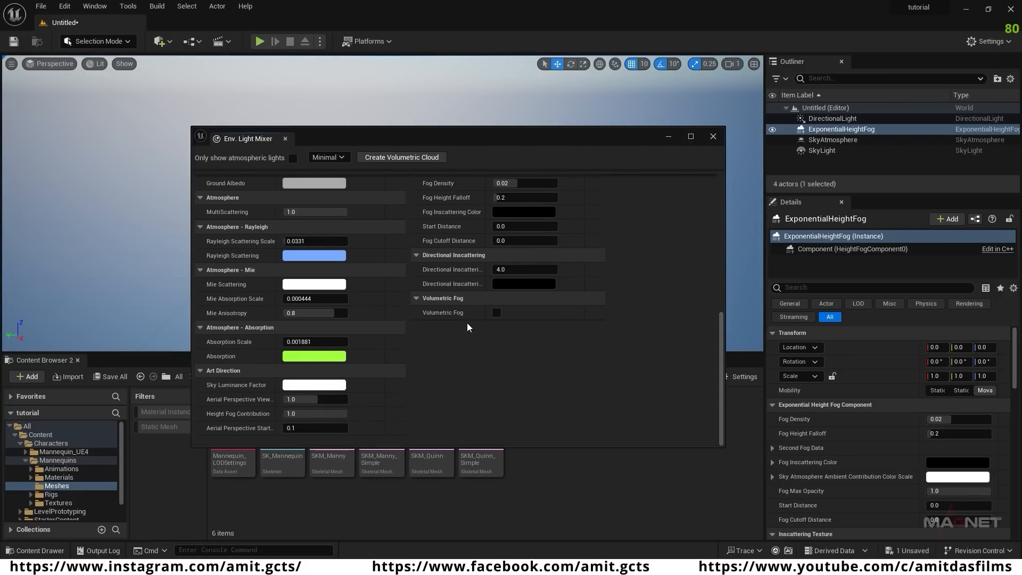
left_click(496, 313)
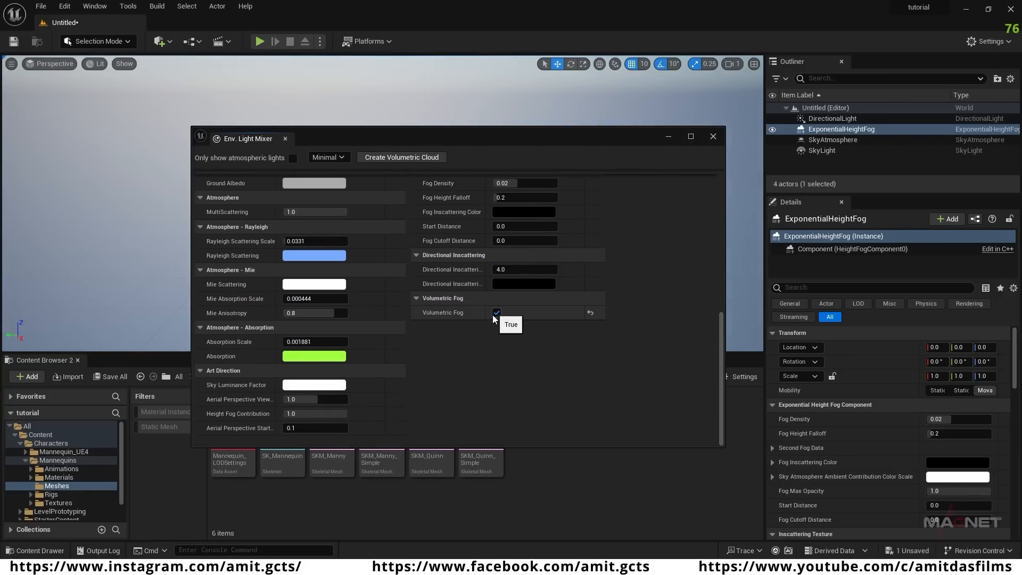
left_click(713, 137)
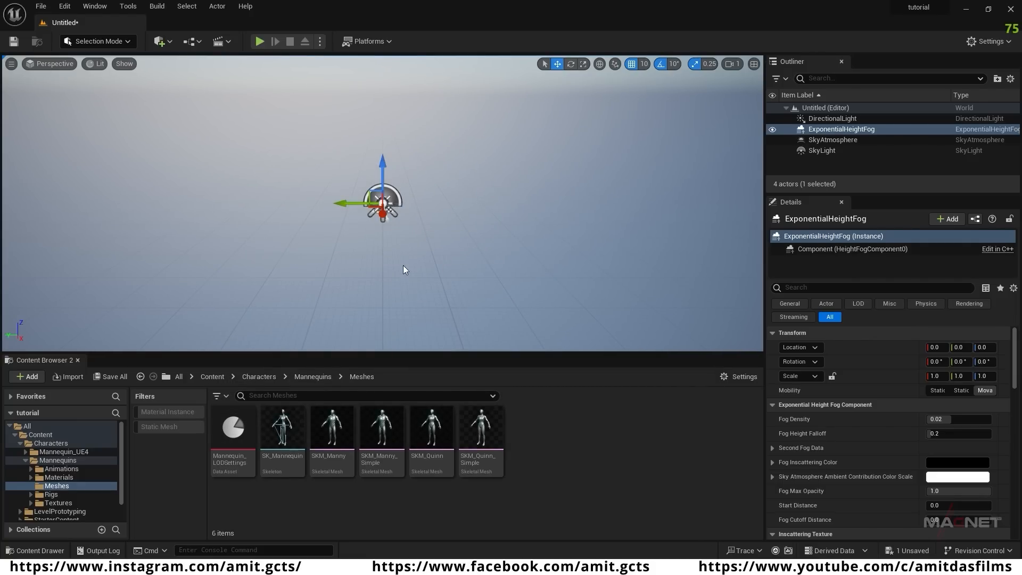
- Create a new landscape with the default settings in Landscape mode and return to Selection mode
left_click(126, 42)
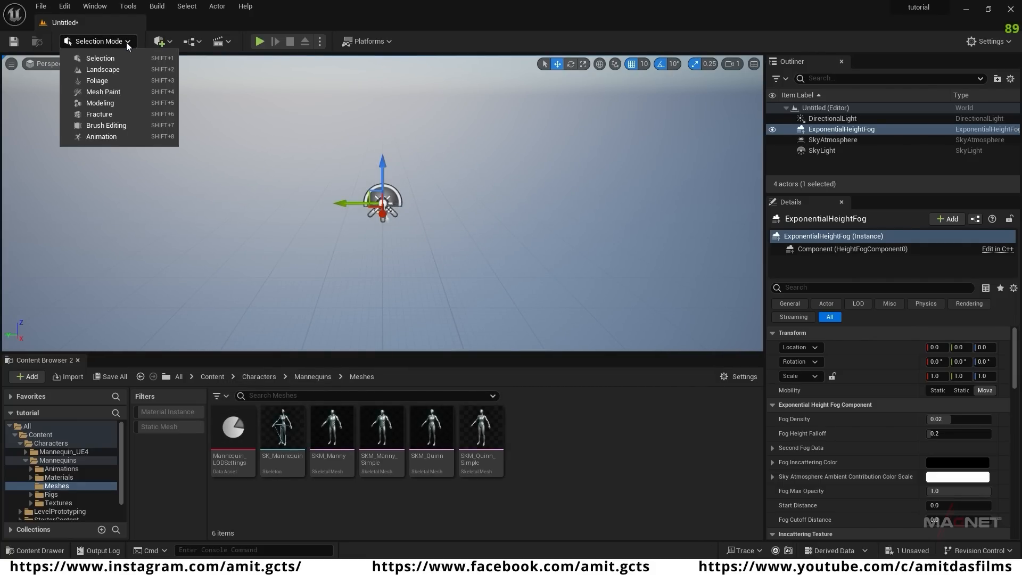
left_click(106, 68)
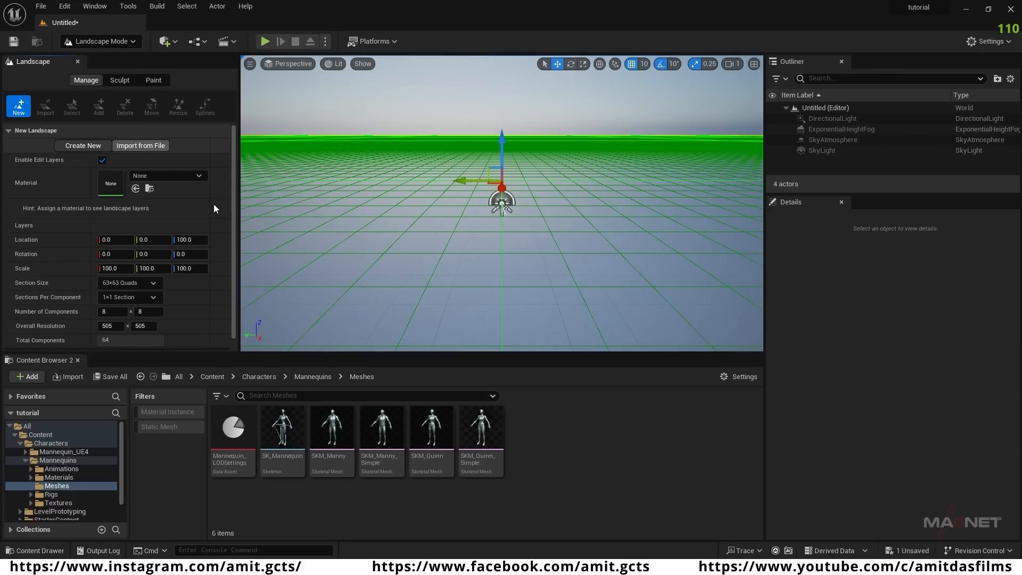
left_click_drag(233, 139, 232, 206)
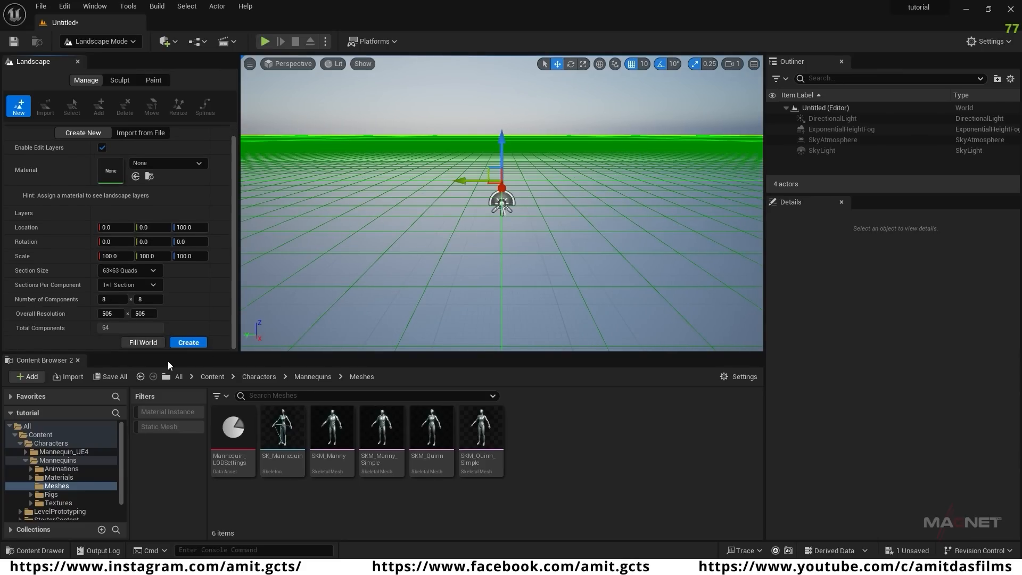
left_click(191, 345)
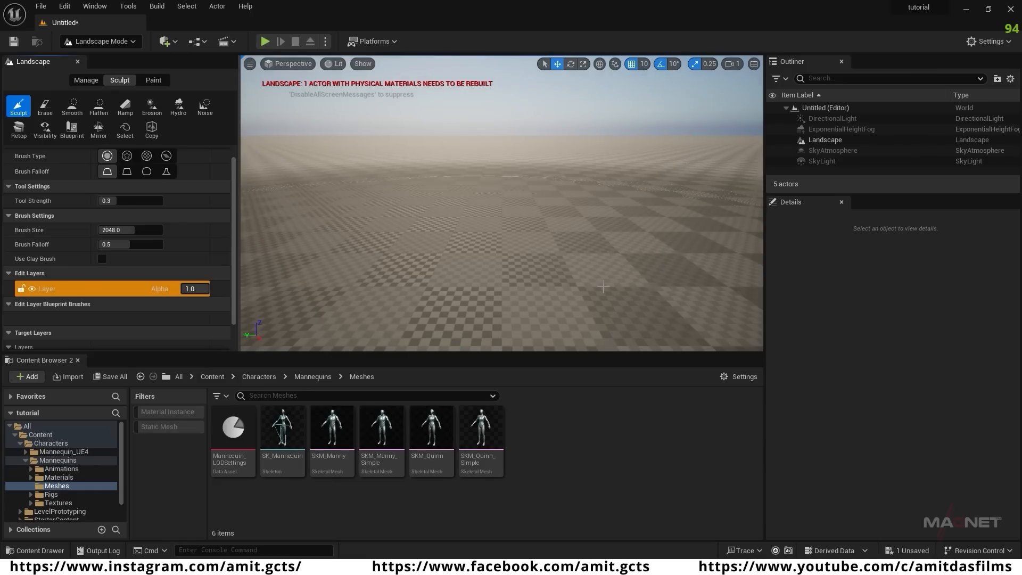
left_click(134, 41)
left_click(100, 58)
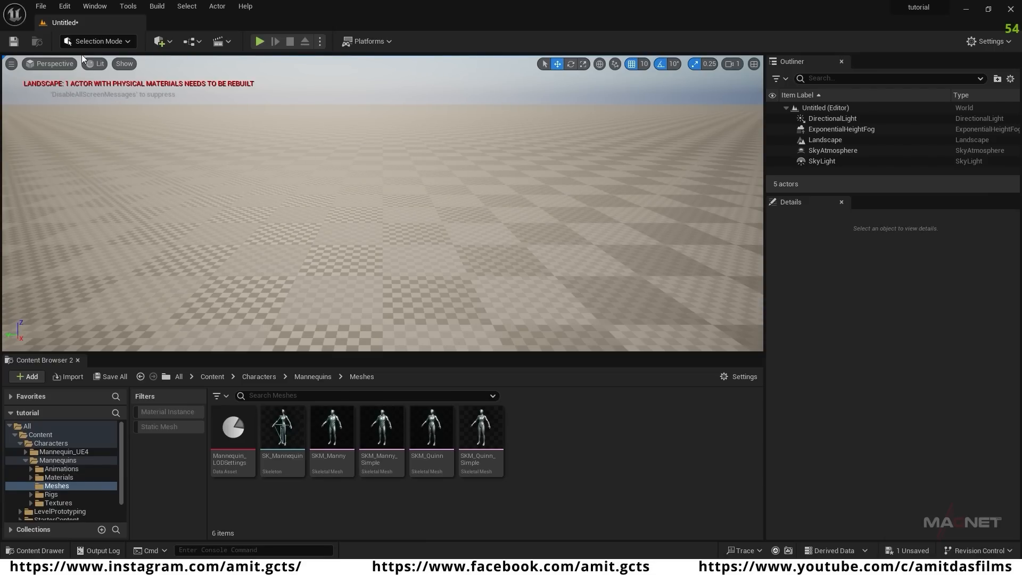
- Find the water plugins and enable both Water and Water Extras, accepting their experimental status
left_click(65, 8)
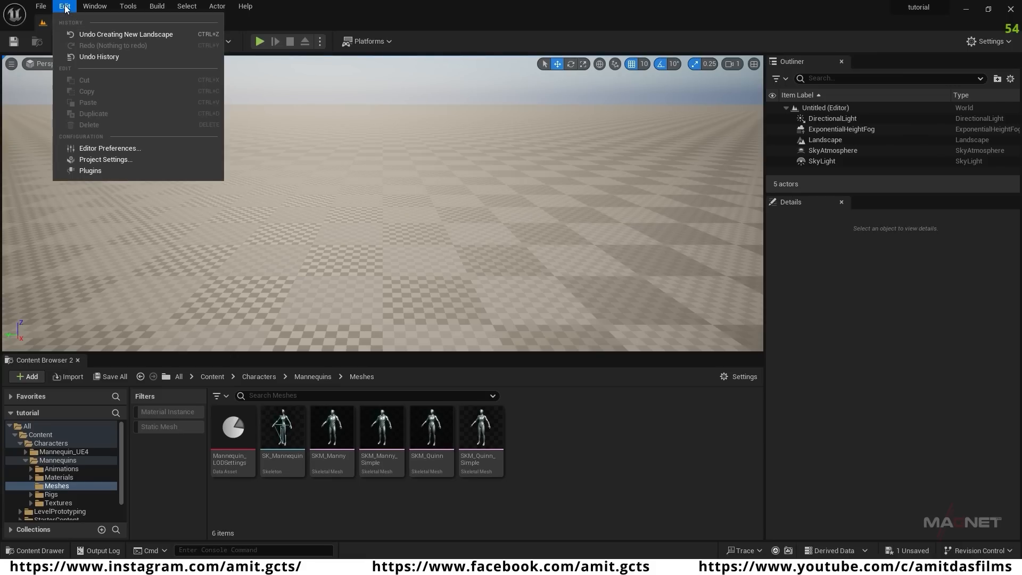
left_click(113, 173)
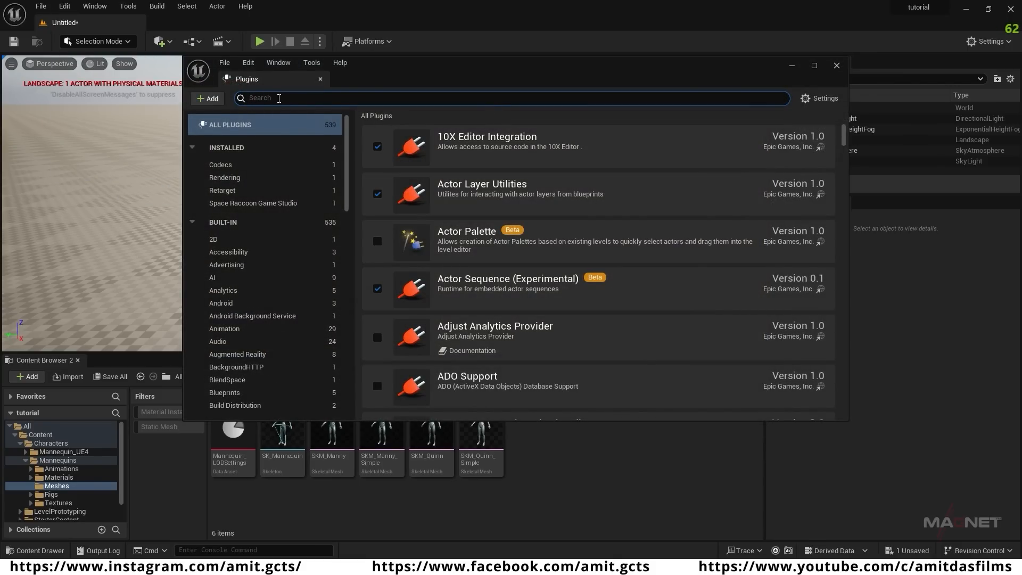
type("water")
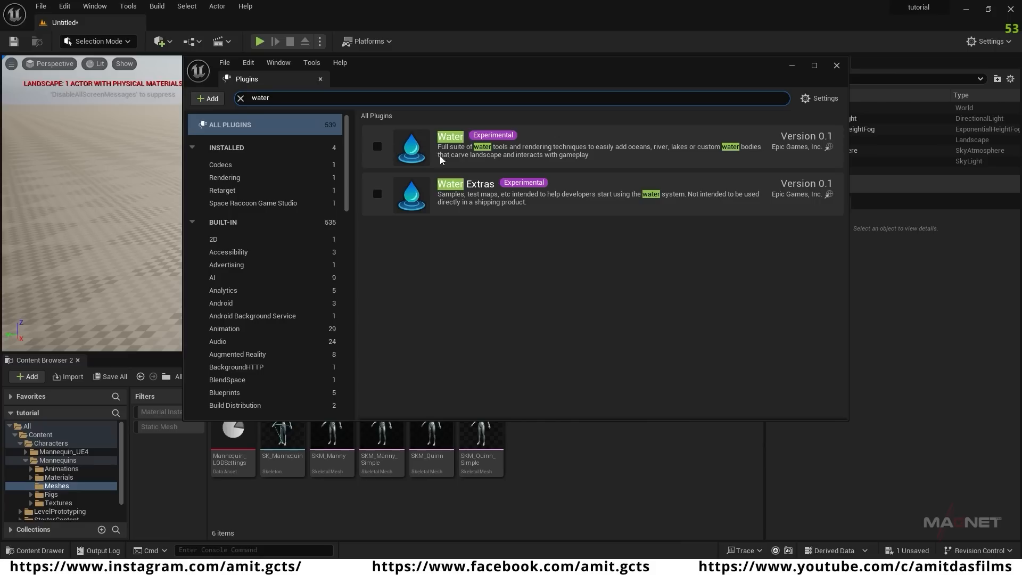
left_click(378, 147)
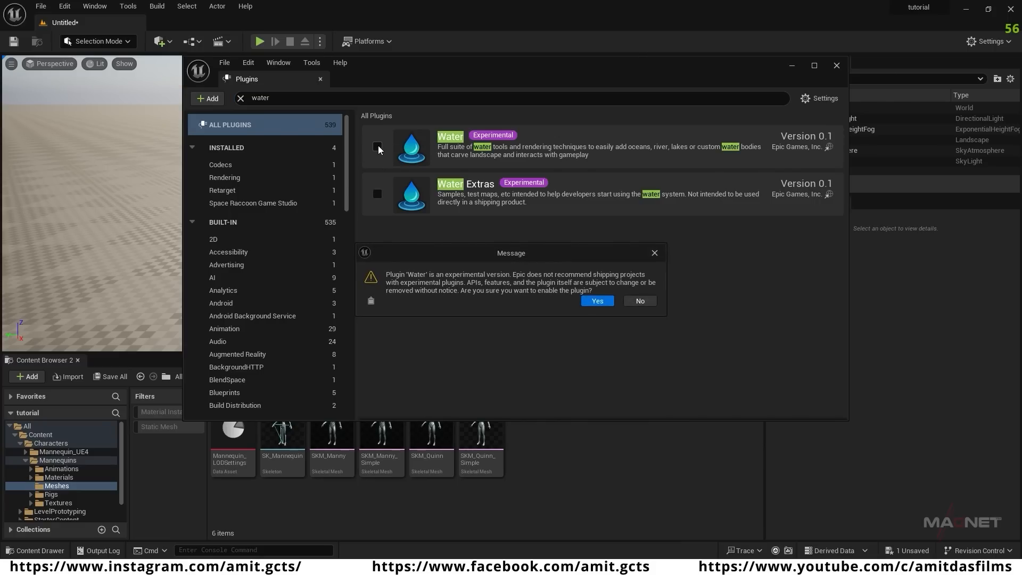
left_click(596, 301)
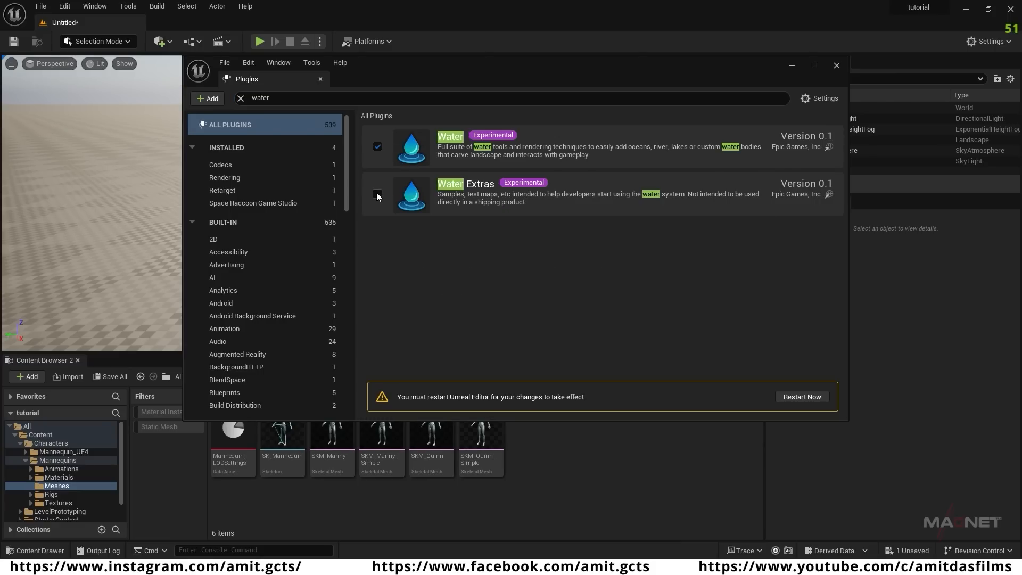
left_click(378, 194)
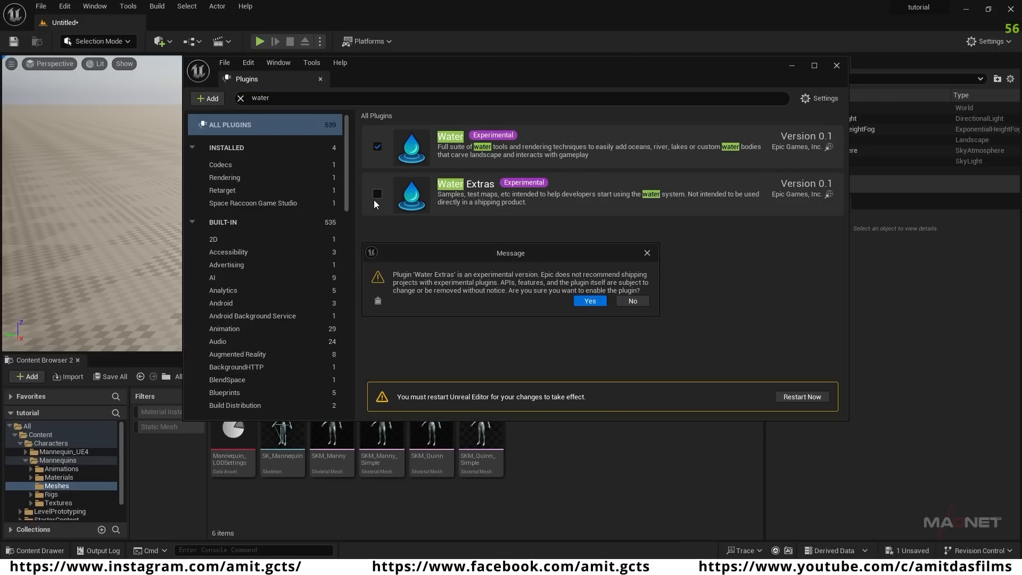
left_click(591, 301)
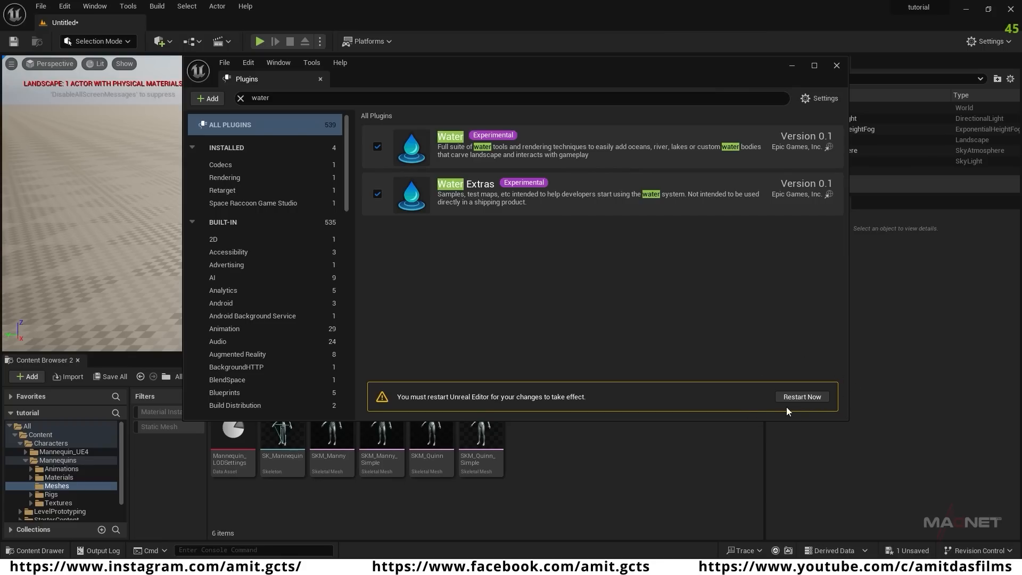
- Restart the editor to load the plugins, saving the untitled level as tutorial in the Content folder
left_click(799, 397)
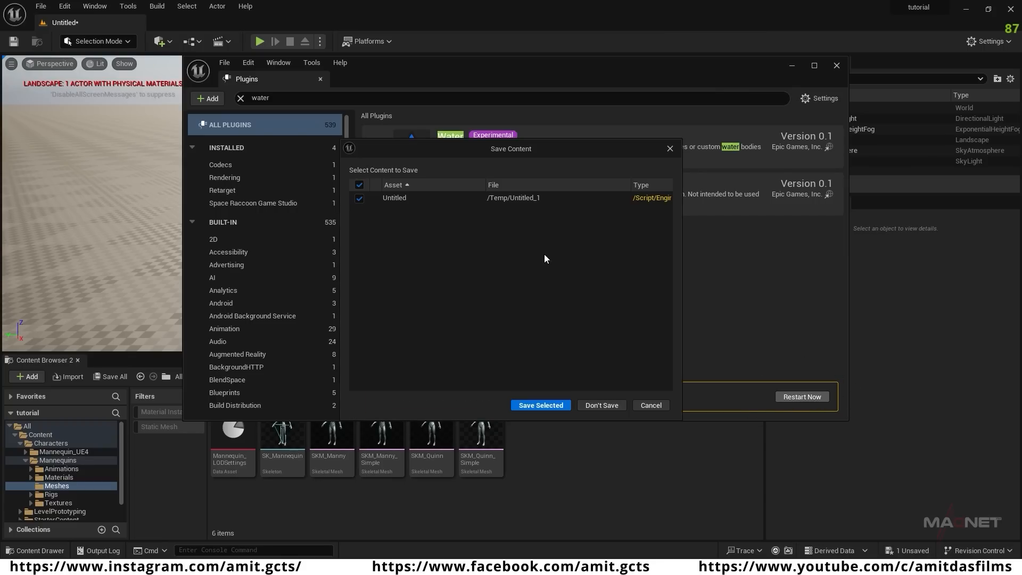
left_click(547, 404)
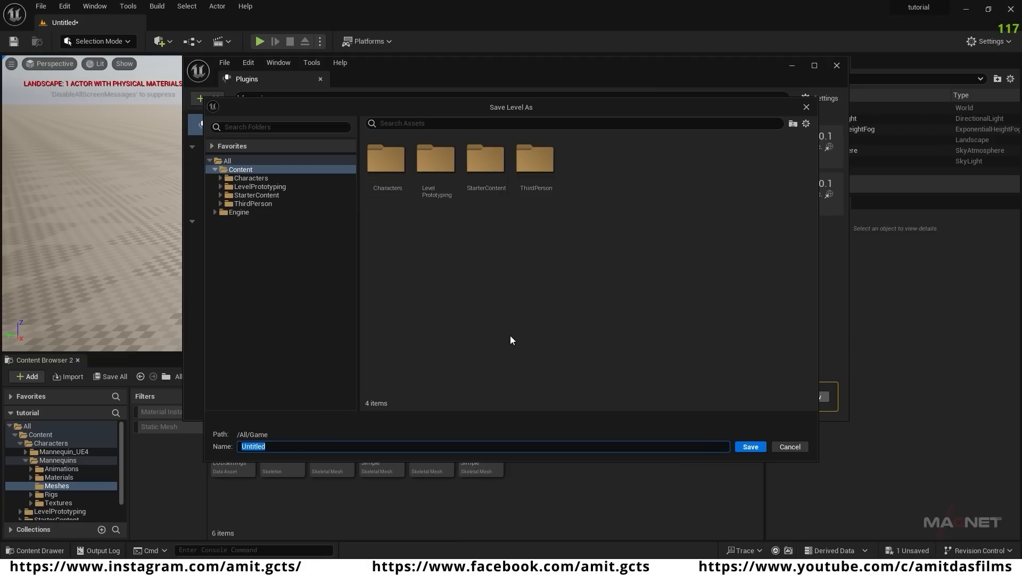
type("tutorial")
left_click(754, 447)
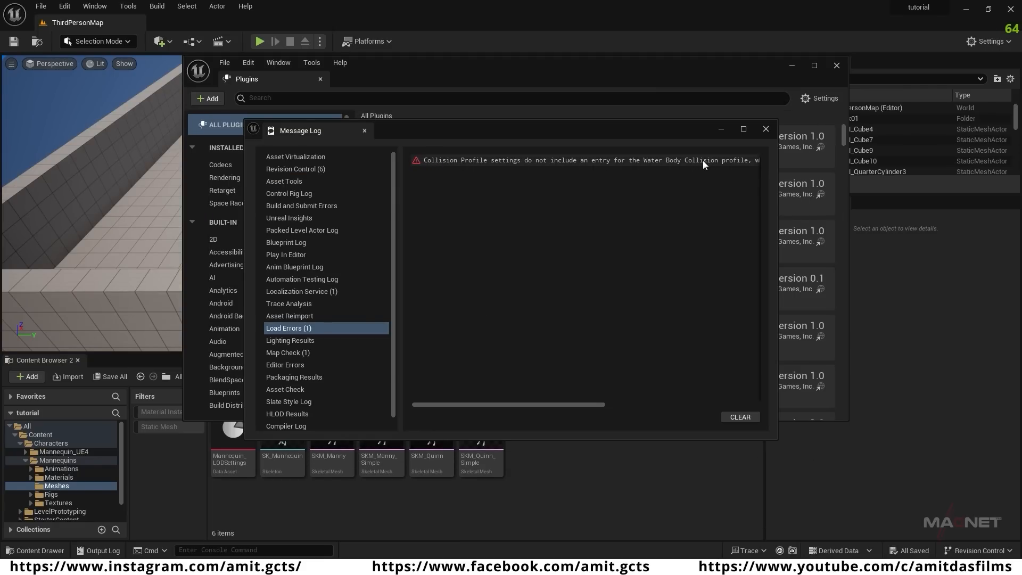
- Add the missing Water Body Collision profile entry to DefaultEngine.ini from the load error in the Message Log
left_click_drag(480, 404, 658, 406)
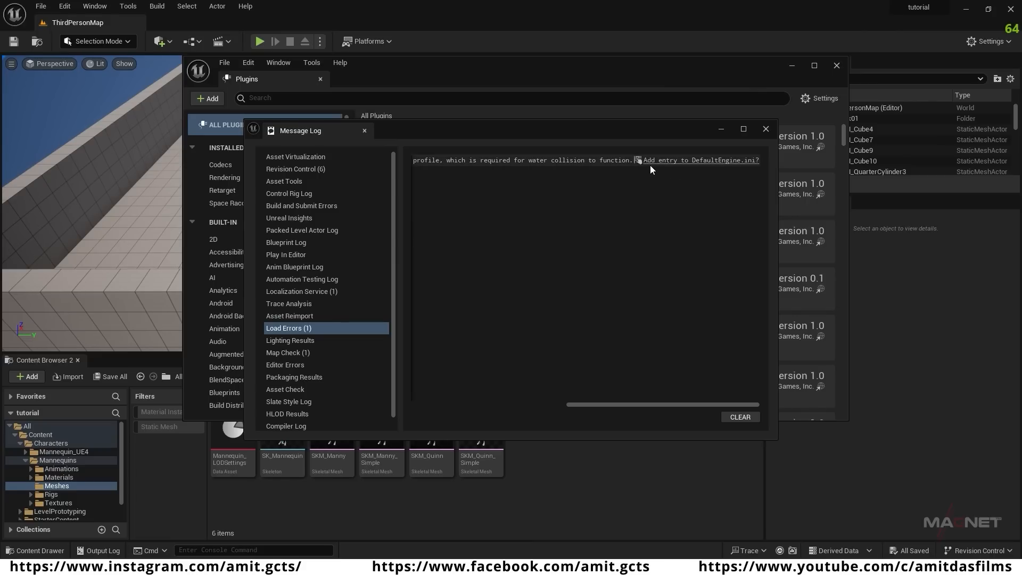
left_click(709, 161)
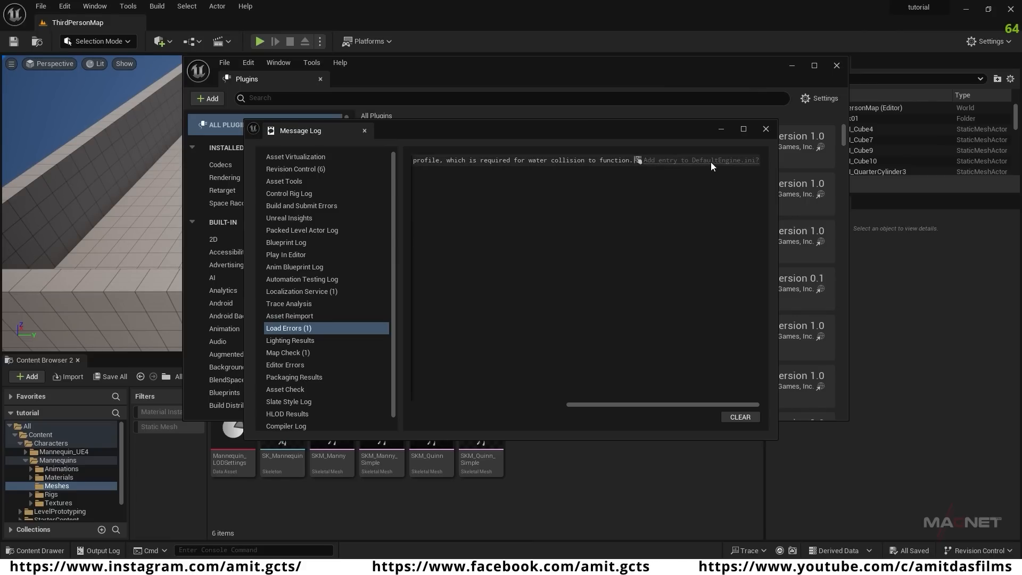
- Clear the load errors and close the Message Log, Plugins and floating Content Browser windows
left_click(744, 418)
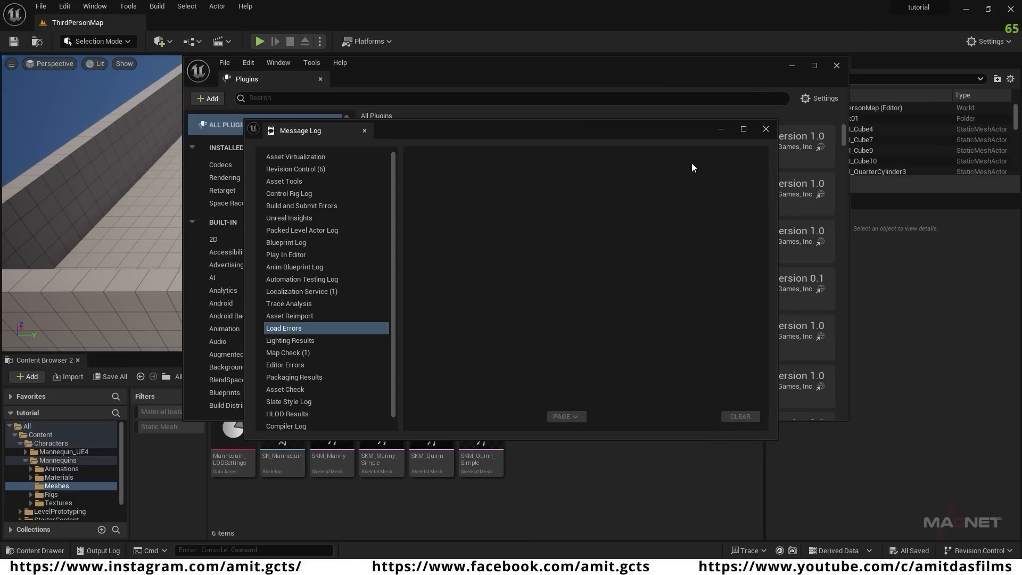
left_click(765, 130)
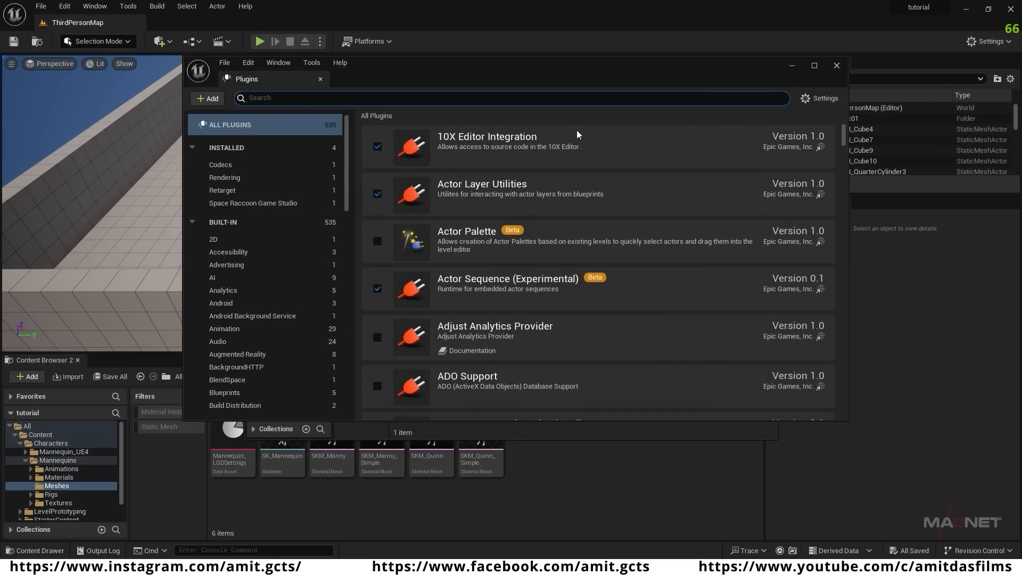
left_click(836, 68)
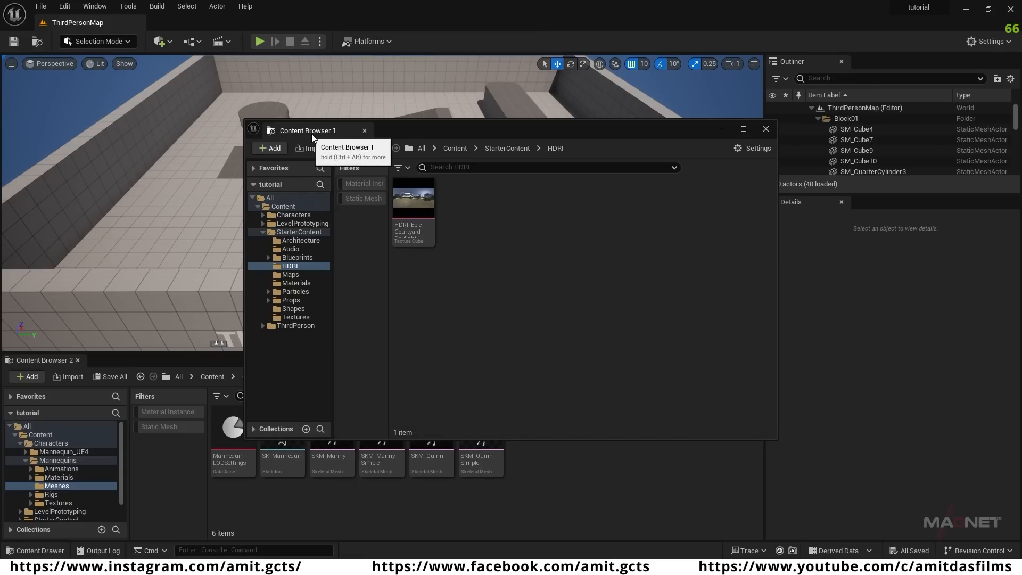
left_click(766, 130)
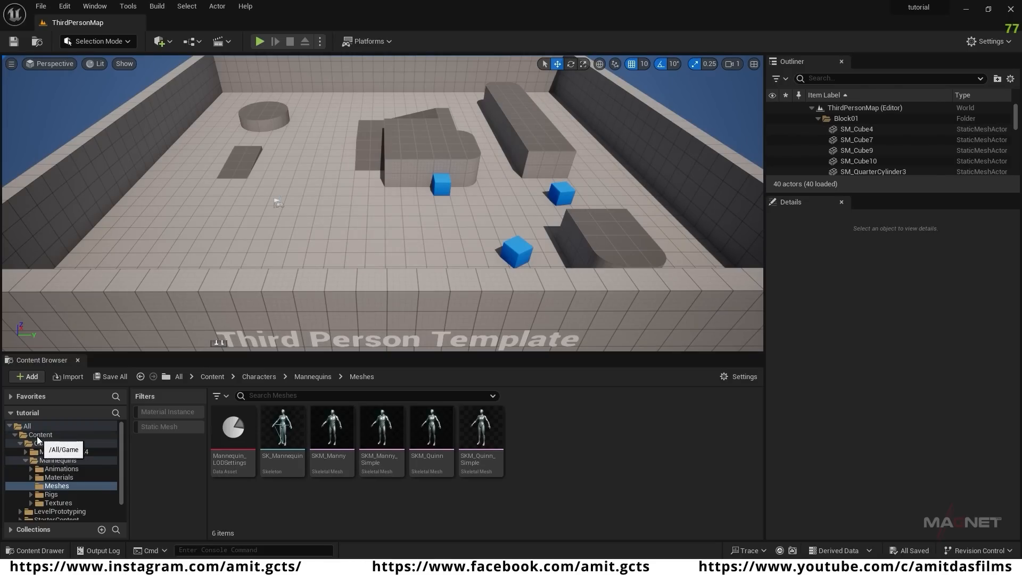
- Open the tutorial level from the Content folder and place a Water Body Lake actor on the landscape
left_click(39, 435)
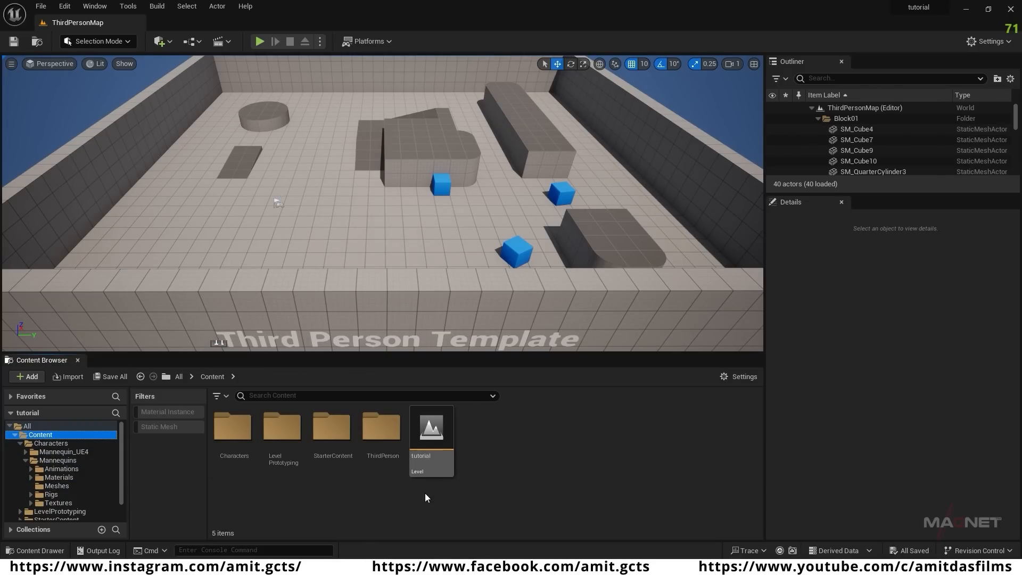
double_click(431, 430)
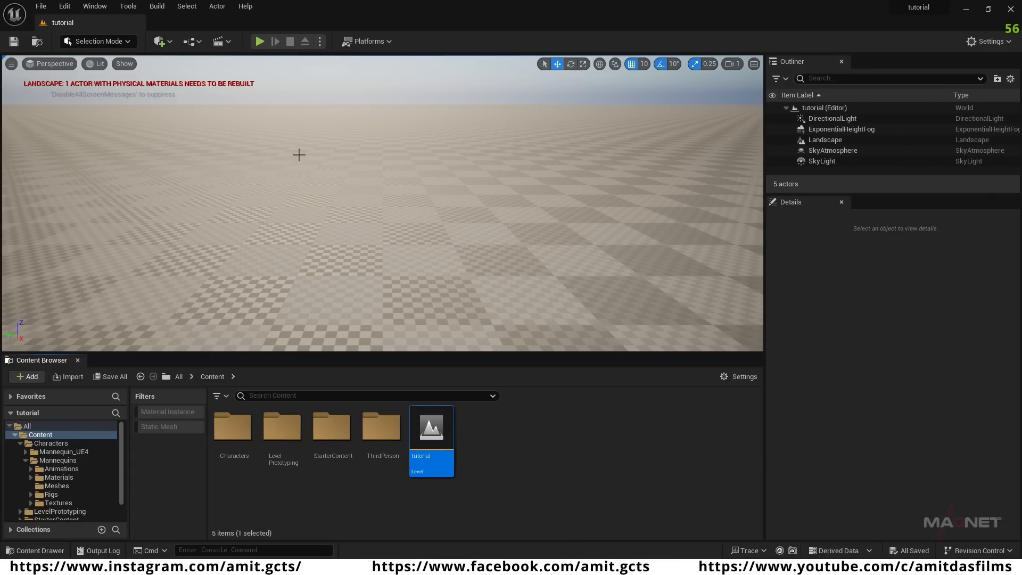
left_click(160, 41)
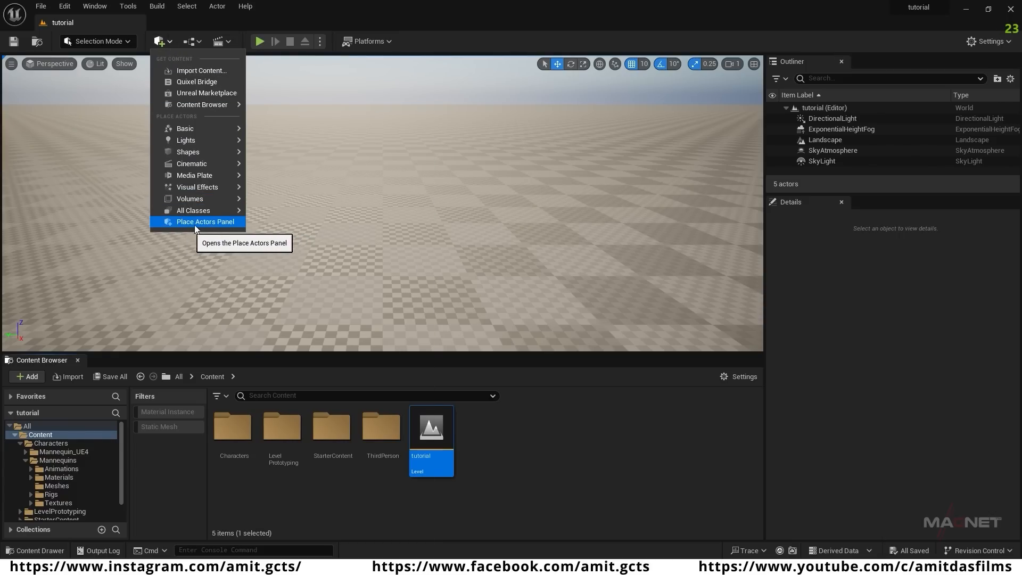
left_click(220, 226)
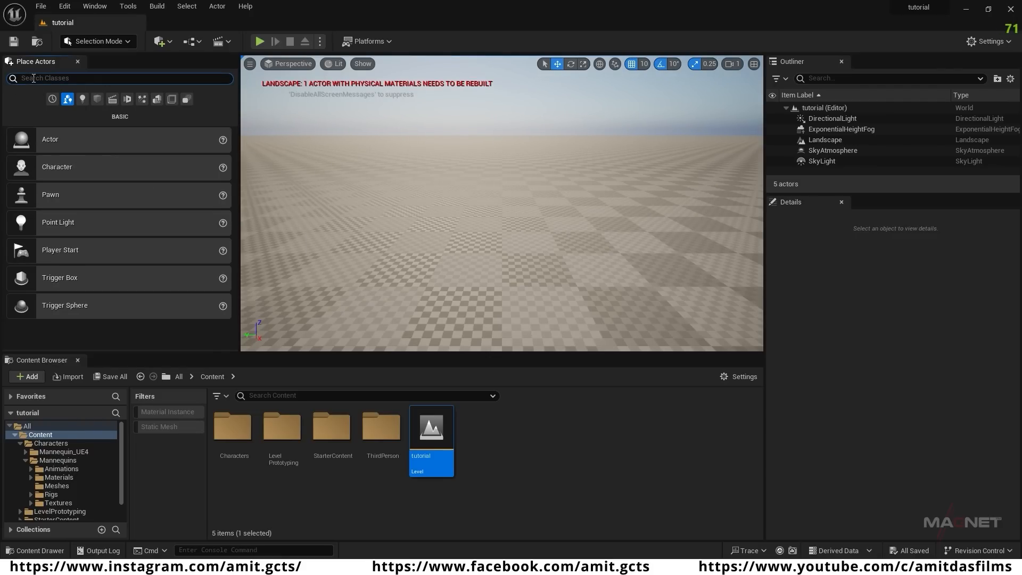
type("water")
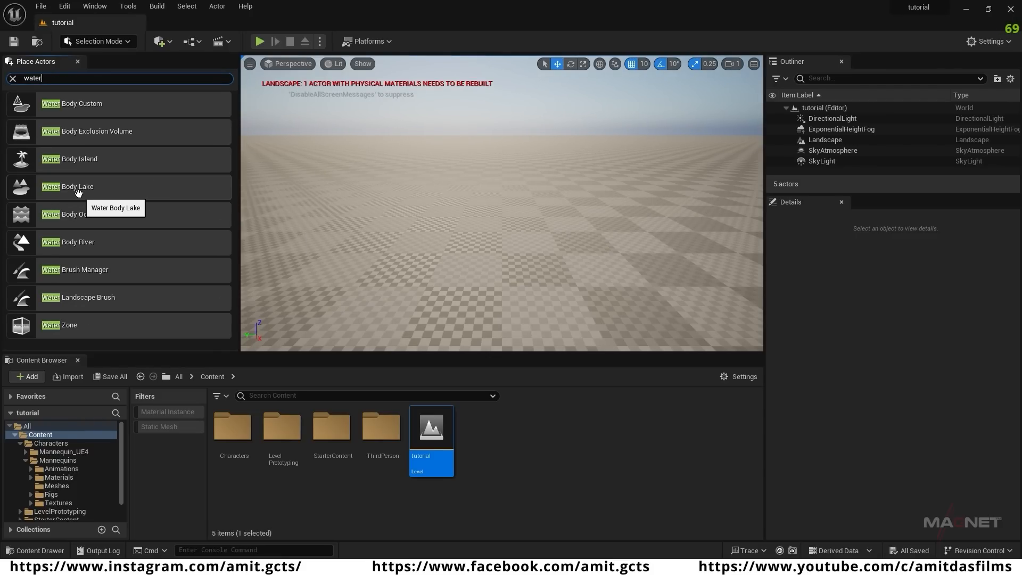
left_click_drag(56, 196, 507, 209)
left_click_drag(515, 170, 508, 166)
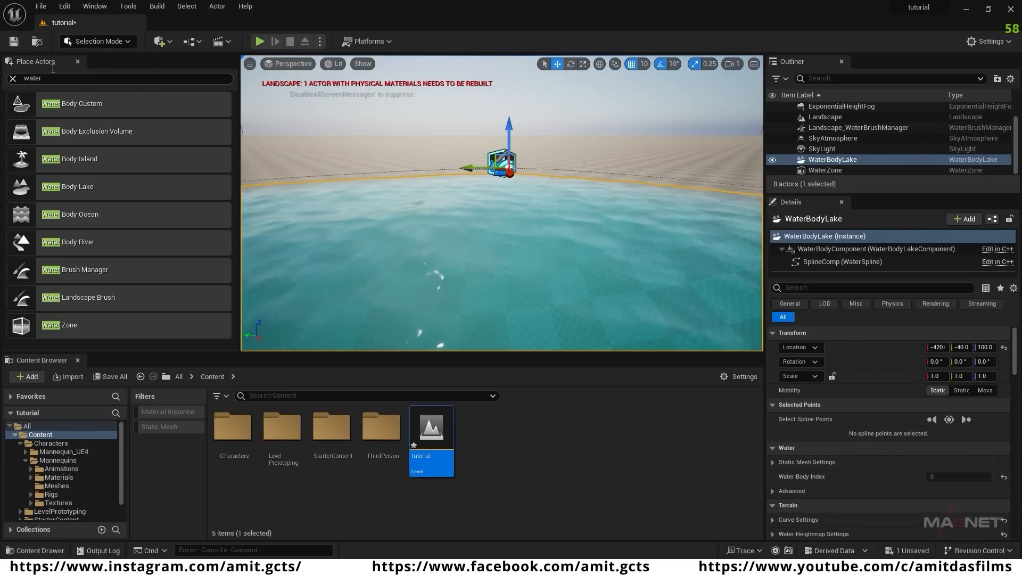
left_click(78, 63)
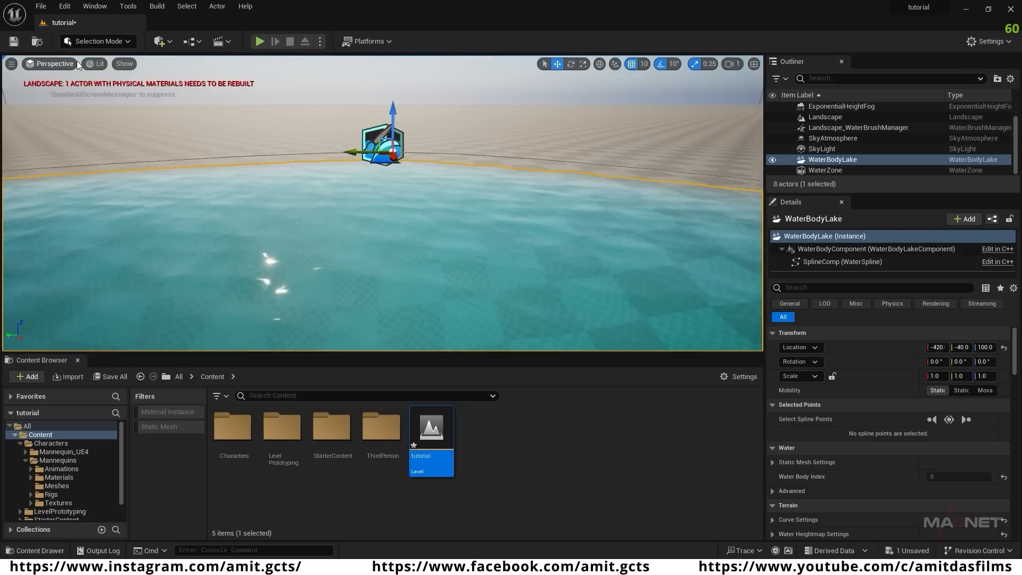
- Place the SKM_Quinn_Simple mesh from Characters/Mannequins/Meshes on the landscape at the lake's shore
key("s")
right_click_drag(308, 232, 250, 227)
key("s")
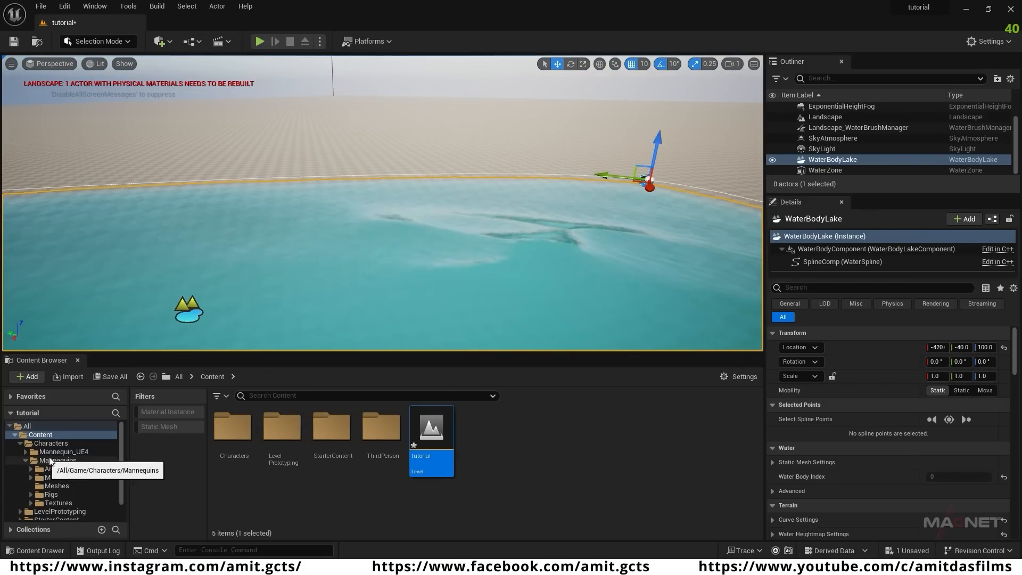
left_click(54, 443)
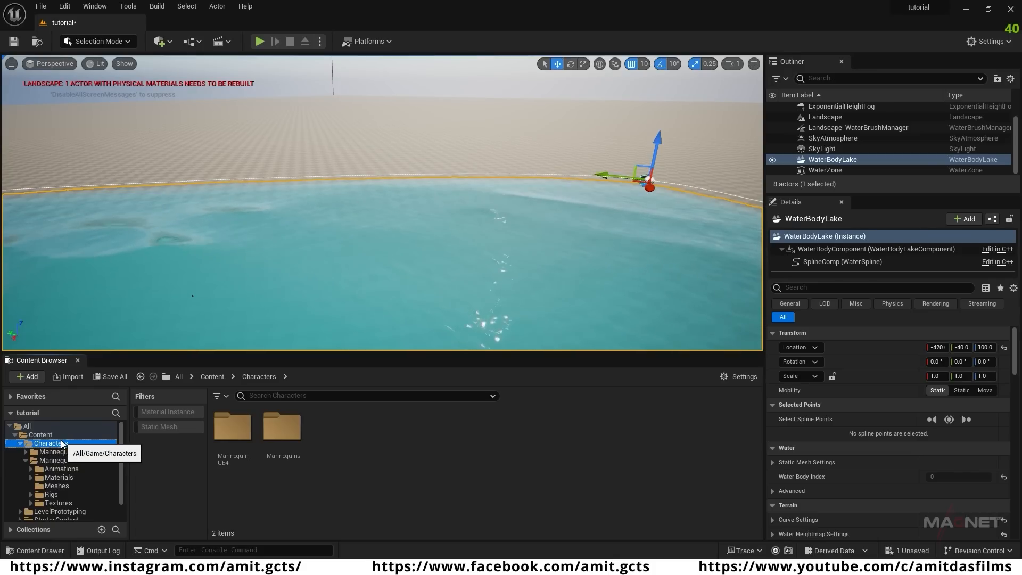
double_click(290, 436)
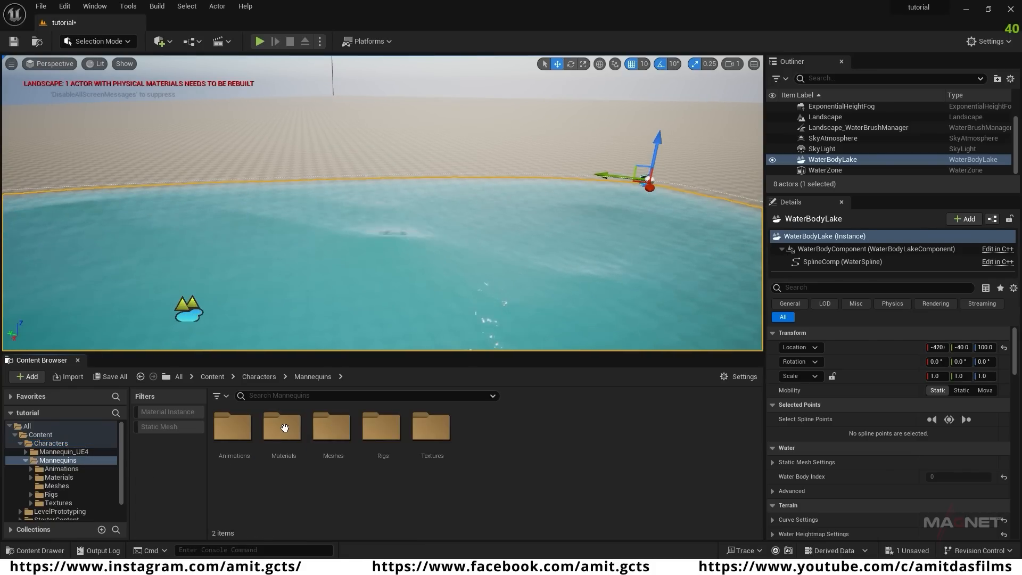
double_click(331, 424)
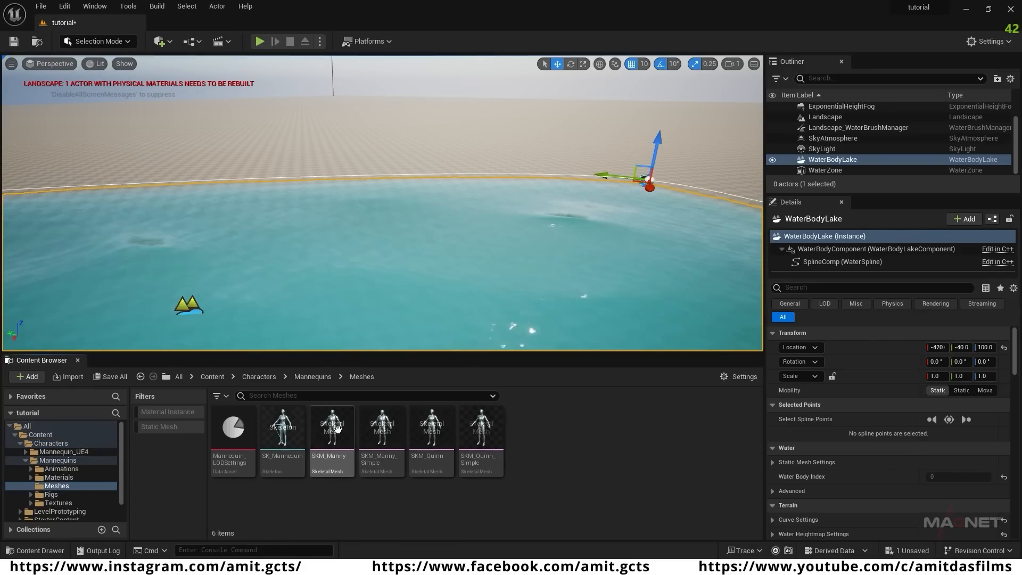
left_click_drag(487, 418, 456, 272)
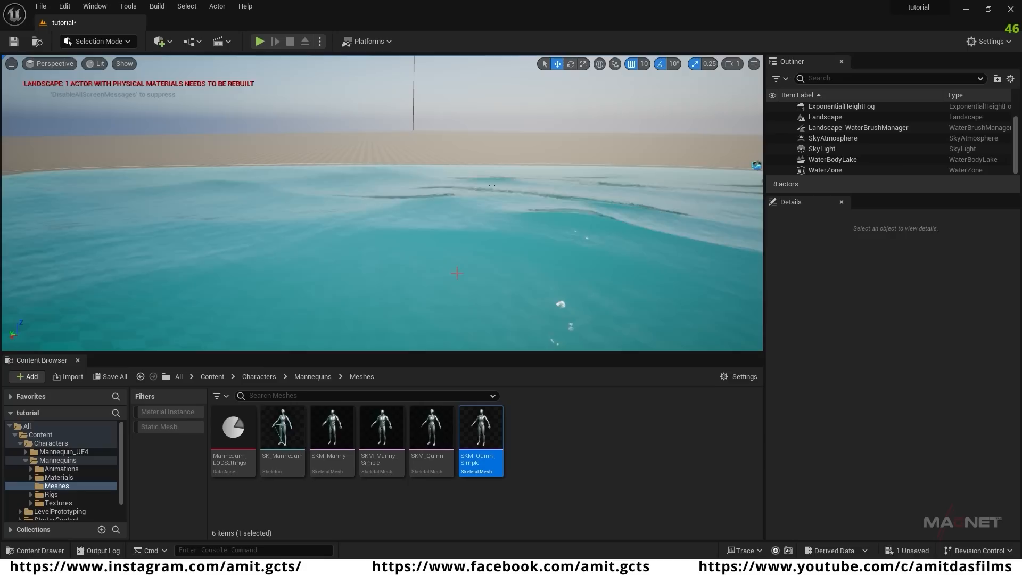
right_click_drag(462, 263, 588, 250)
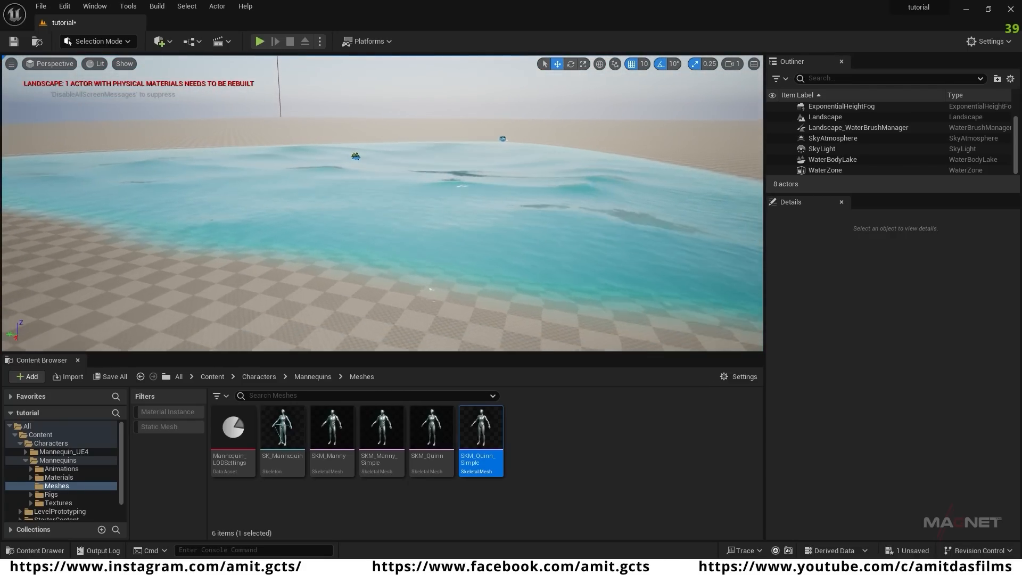
left_click_drag(489, 441, 343, 275)
right_click_drag(344, 275, 386, 275)
right_click_drag(444, 191, 424, 206)
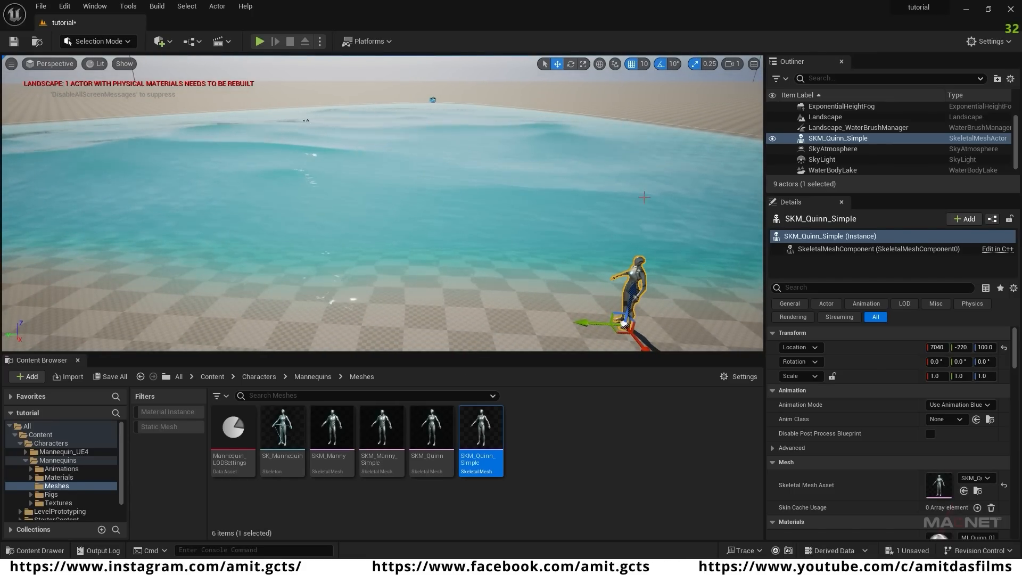
- Open the GerstnerWaves_Lake asset assigned as the Water Waves Asset in the lake's Waves Source settings
left_click(409, 198)
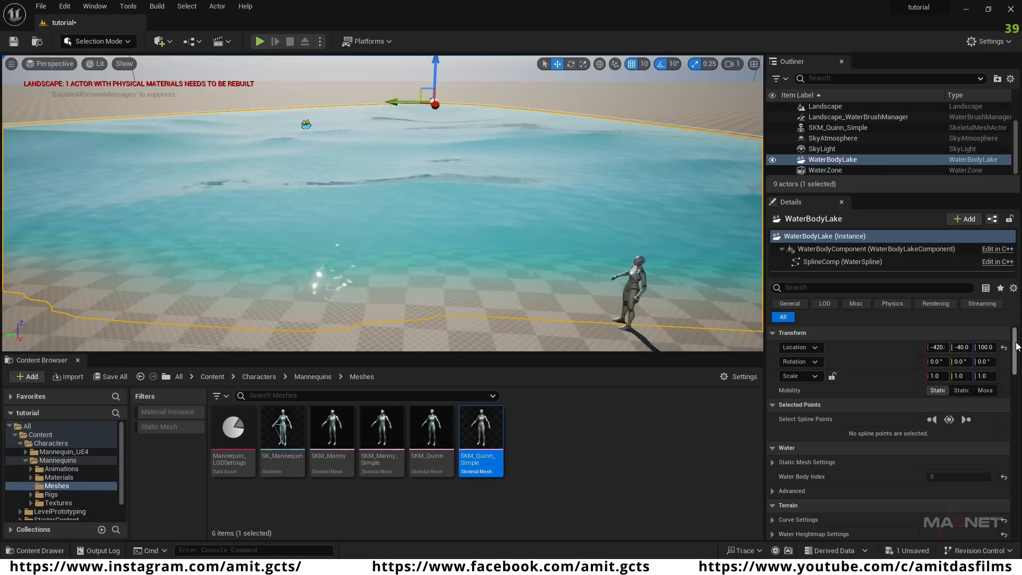
scroll(1016, 346, "down", 5)
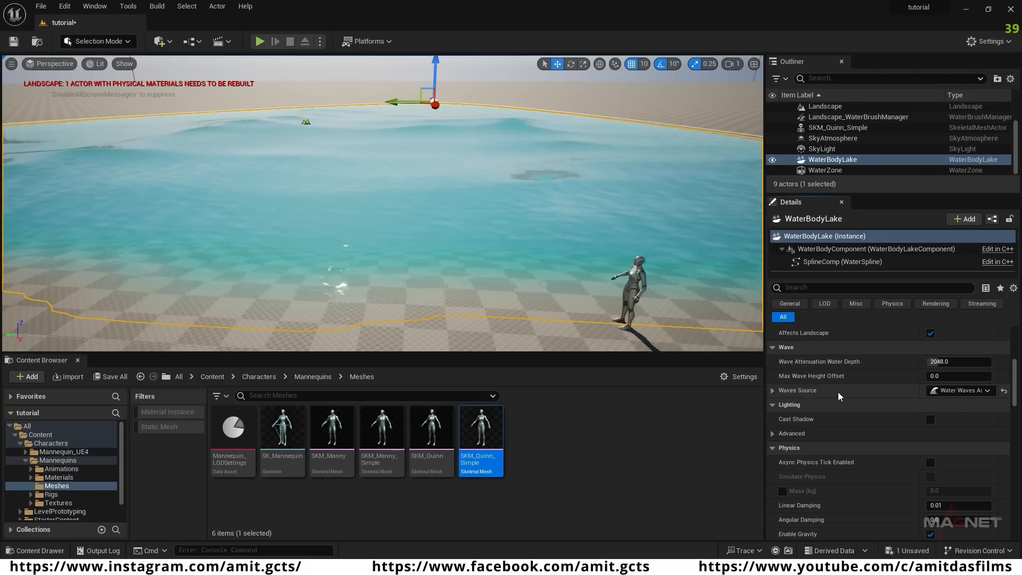
left_click(773, 391)
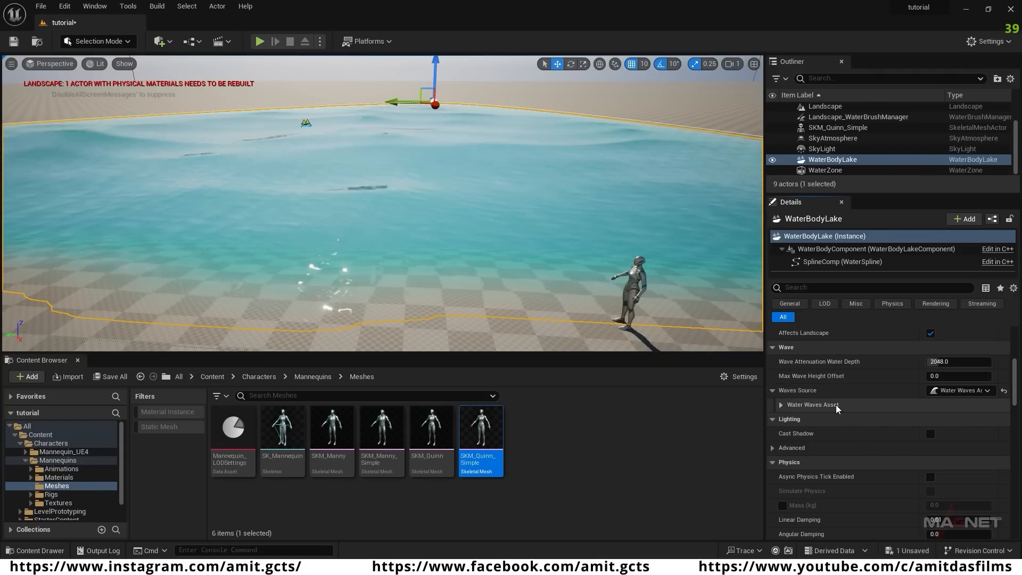
left_click(780, 405)
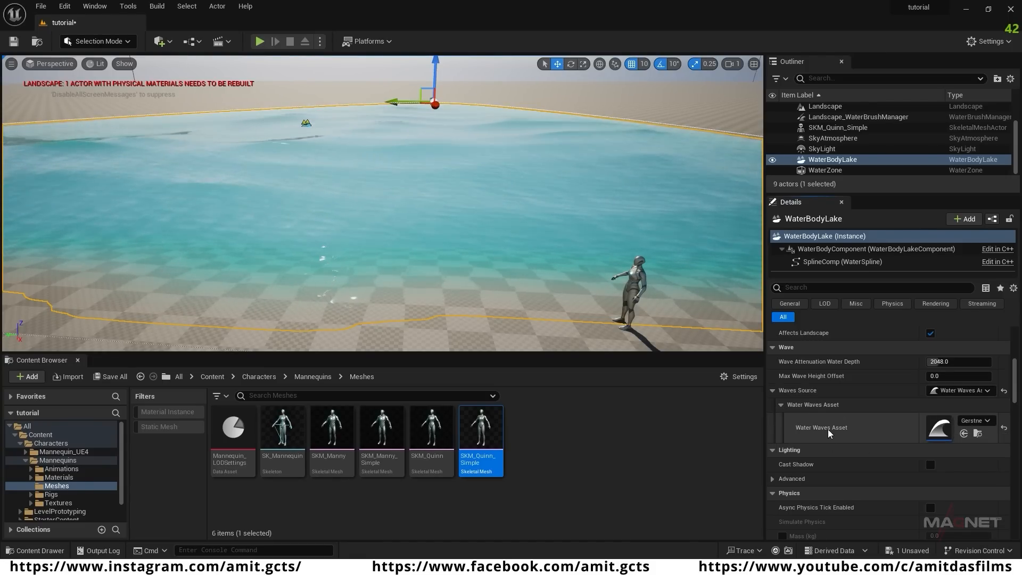
double_click(939, 427)
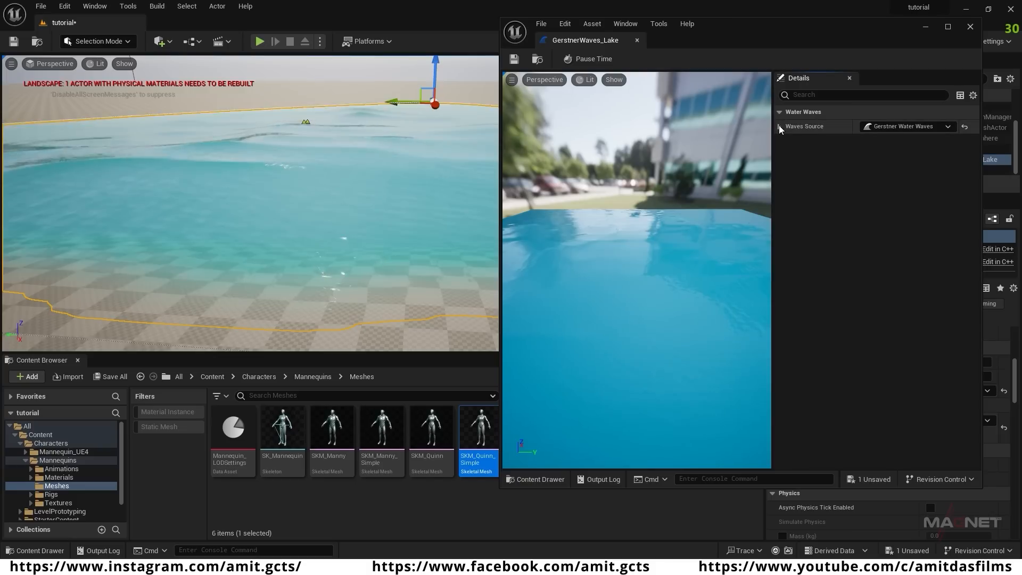
- In the Gerstner wave generator's wavelength settings, set the minimum wavelength to 20 and lower the maximum wavelength
left_click(779, 126)
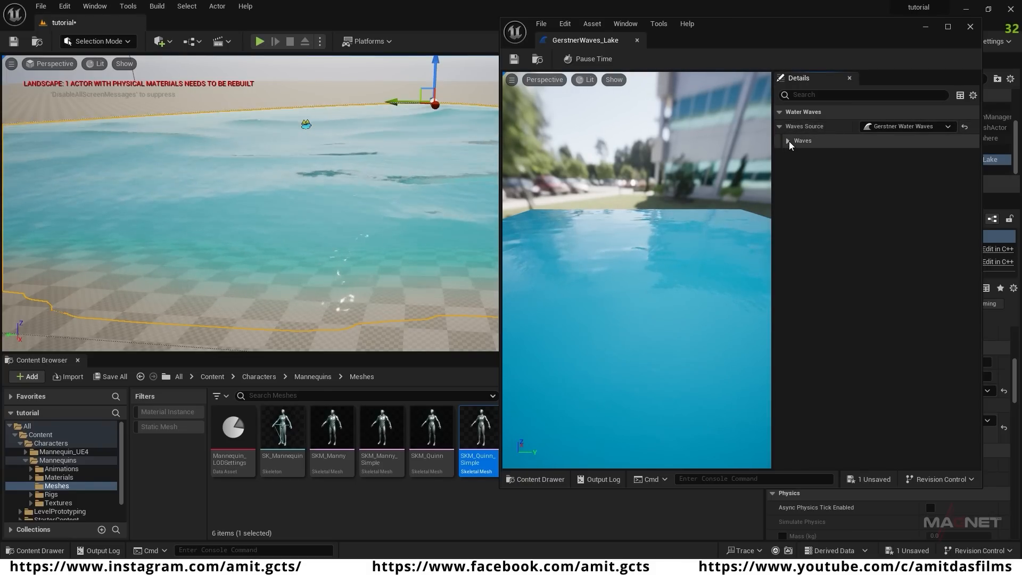
left_click(788, 141)
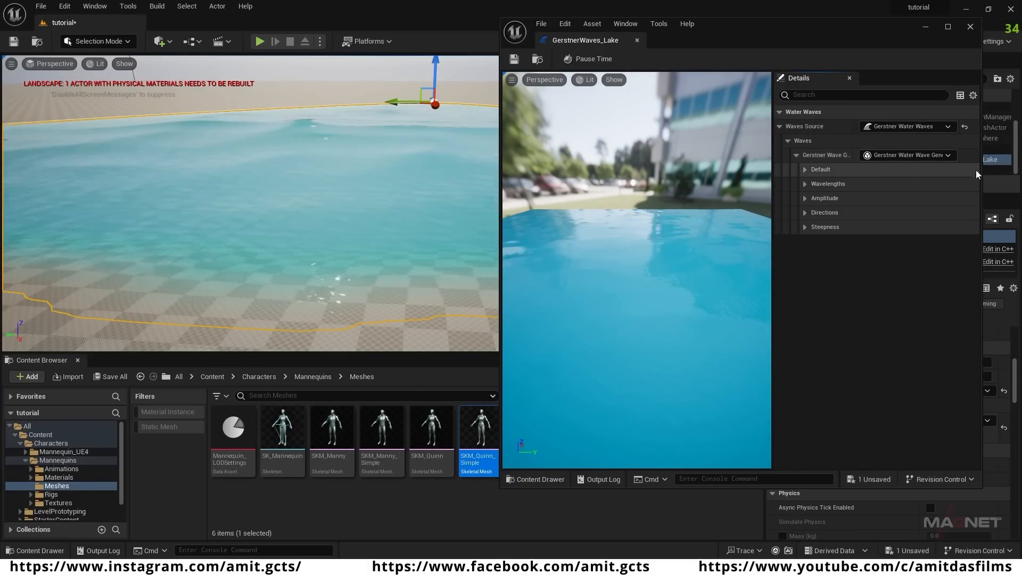
left_click(804, 184)
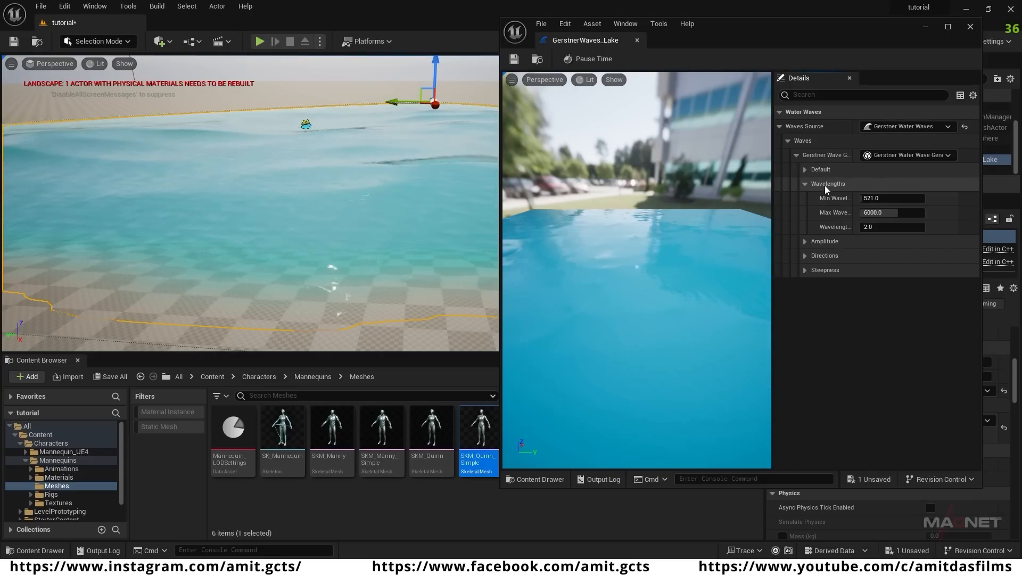
left_click(804, 169)
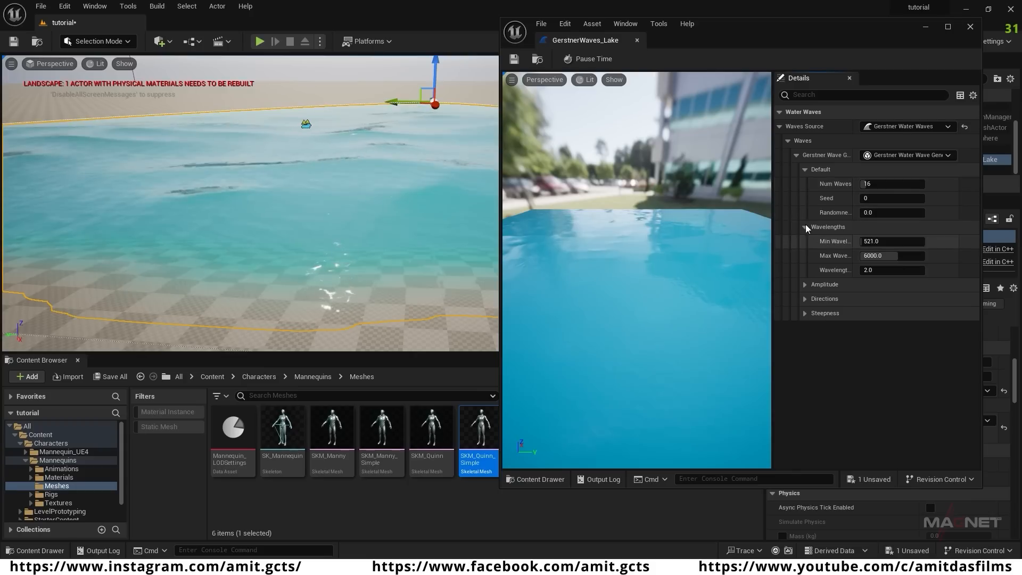
left_click(872, 241)
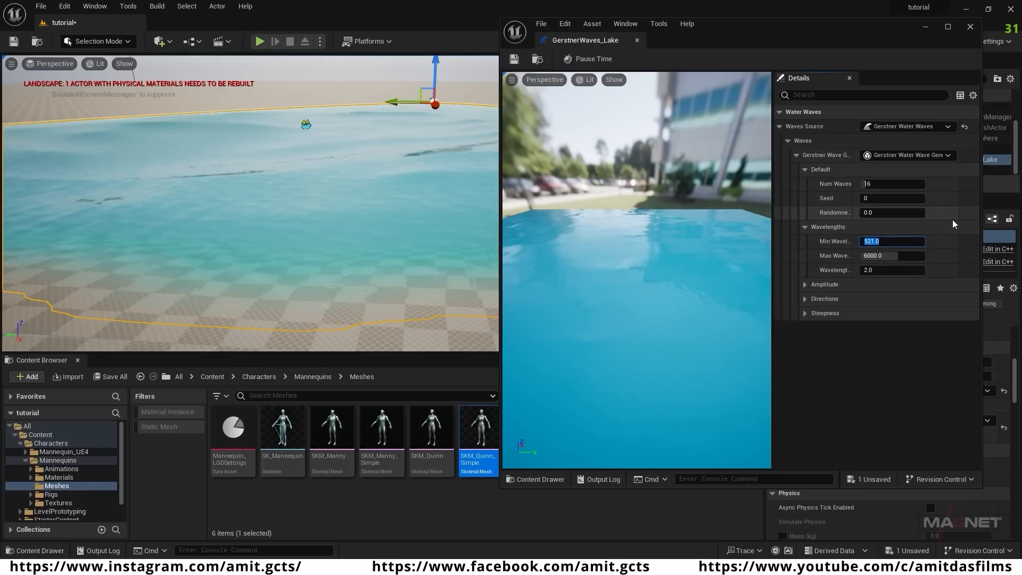
type("20")
key("Return")
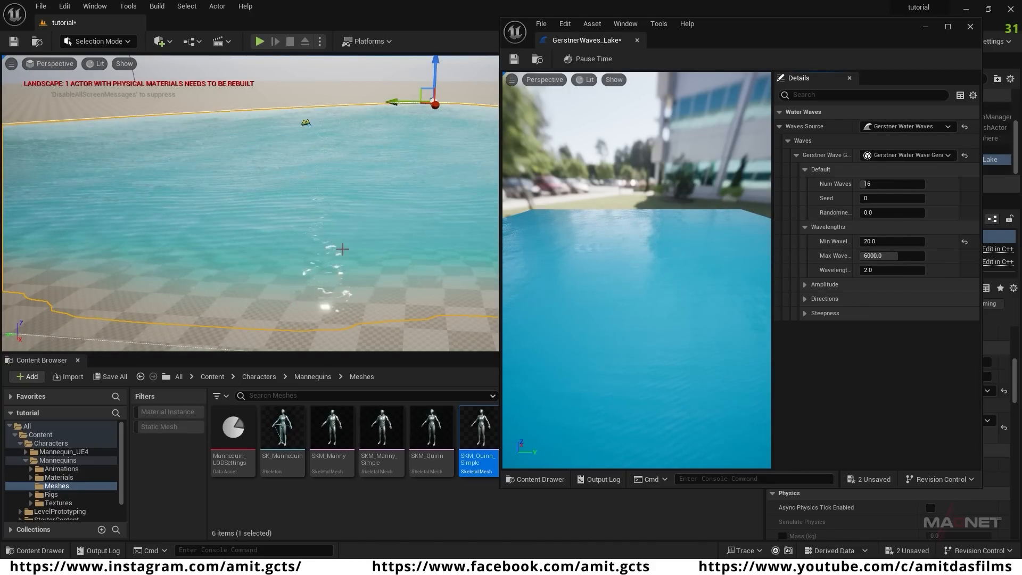
left_click(879, 255)
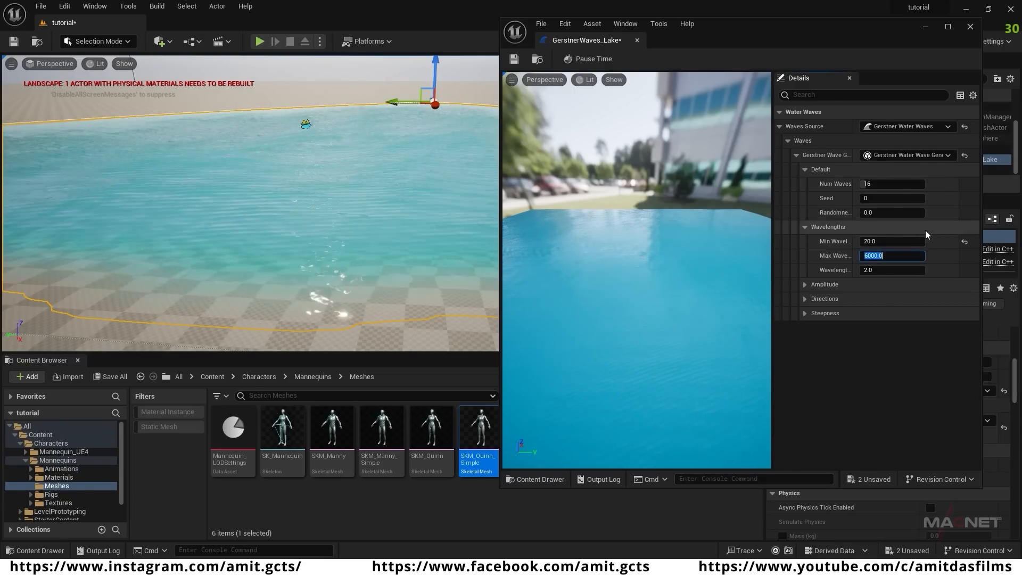
key("Return")
left_click(945, 223)
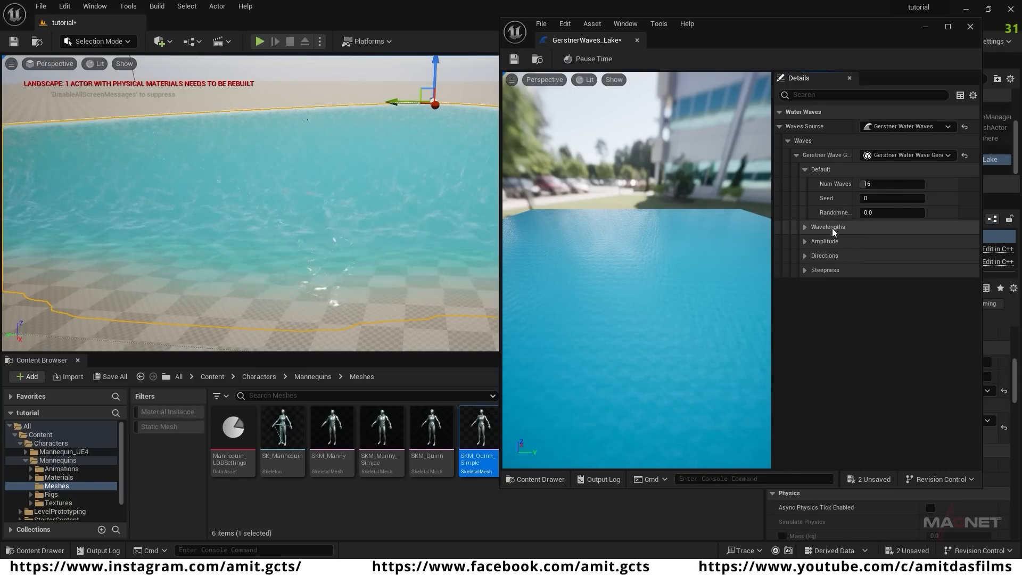
- Set the lake waves' minimum amplitude to 1 and maximum amplitude to 10
left_click(804, 241)
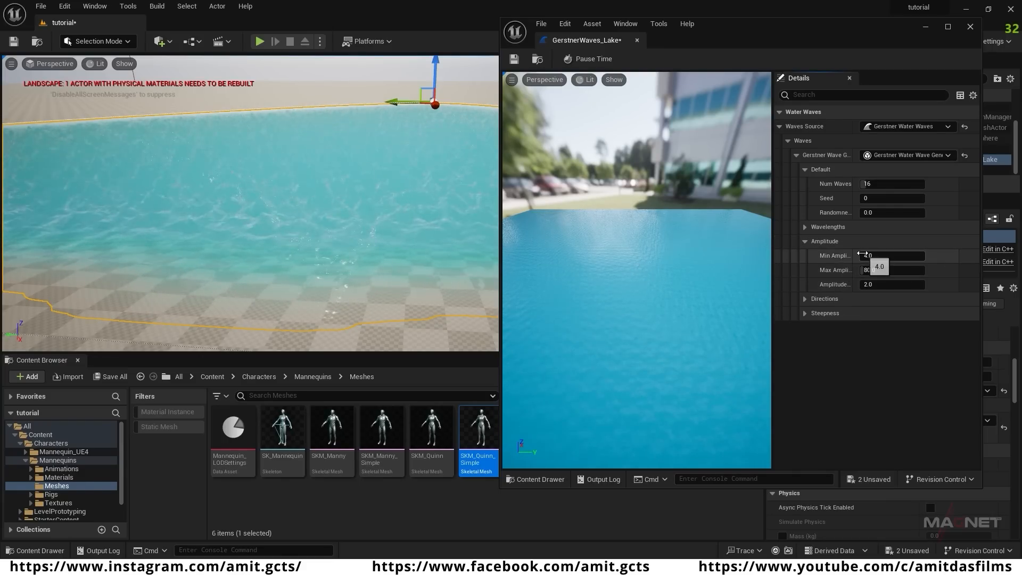
left_click(886, 256)
type("1")
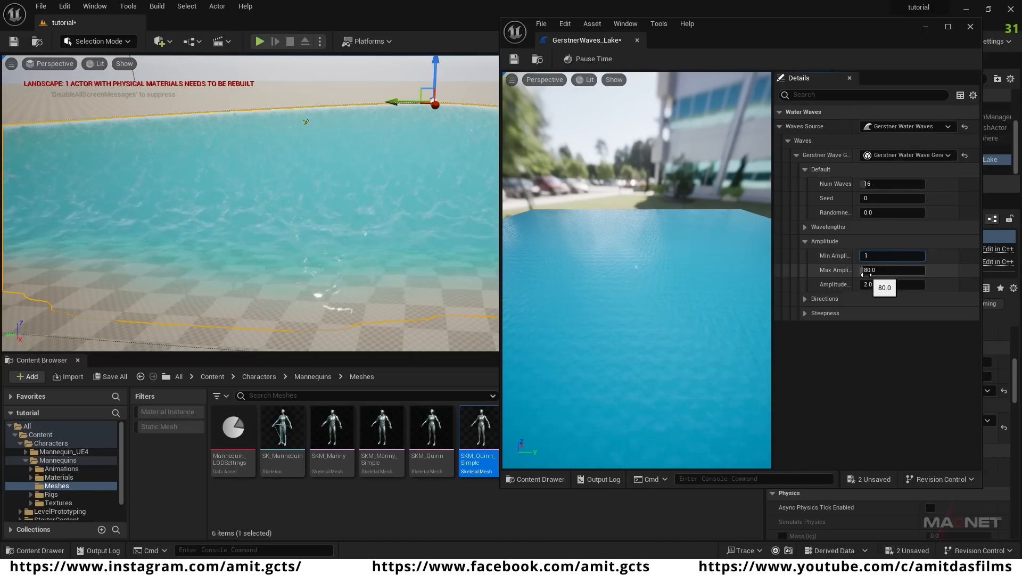
left_click(866, 271)
type("10")
key("Return")
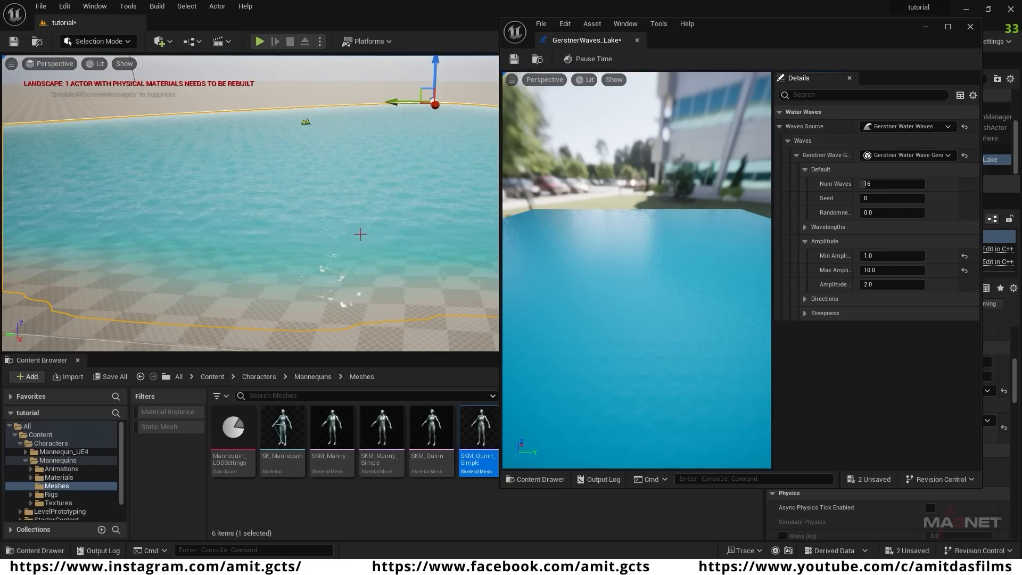
mouse_move(362, 250)
right_mouse_down()
mouse_move(282, 246)
mouse_move(378, 221)
mouse_move(381, 255)
right_mouse_up()
right_click_drag(222, 206, 175, 193)
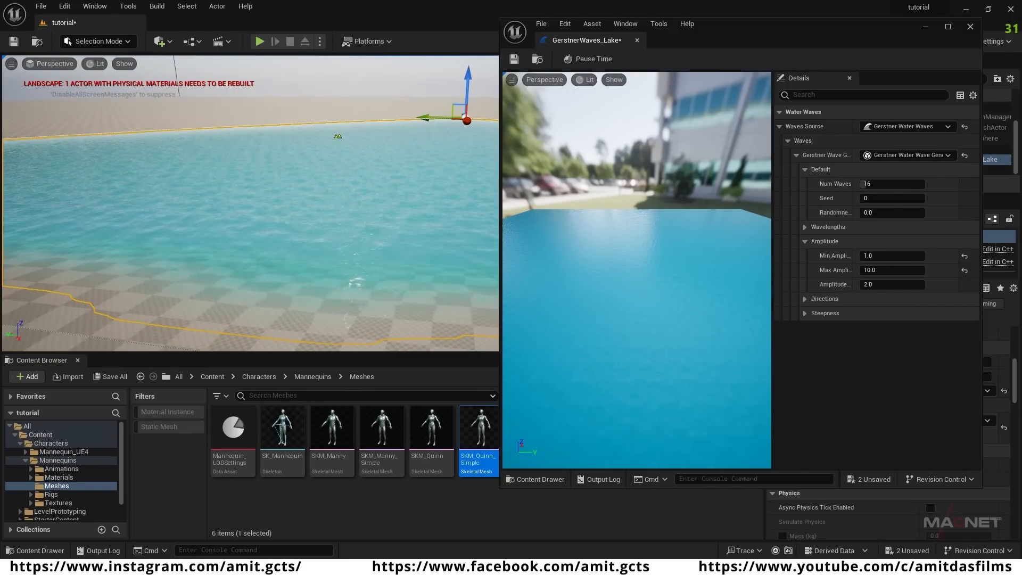
- Set the lake waves' minimum wavelength to 50 in the Gerstner wave generator
left_click(804, 227)
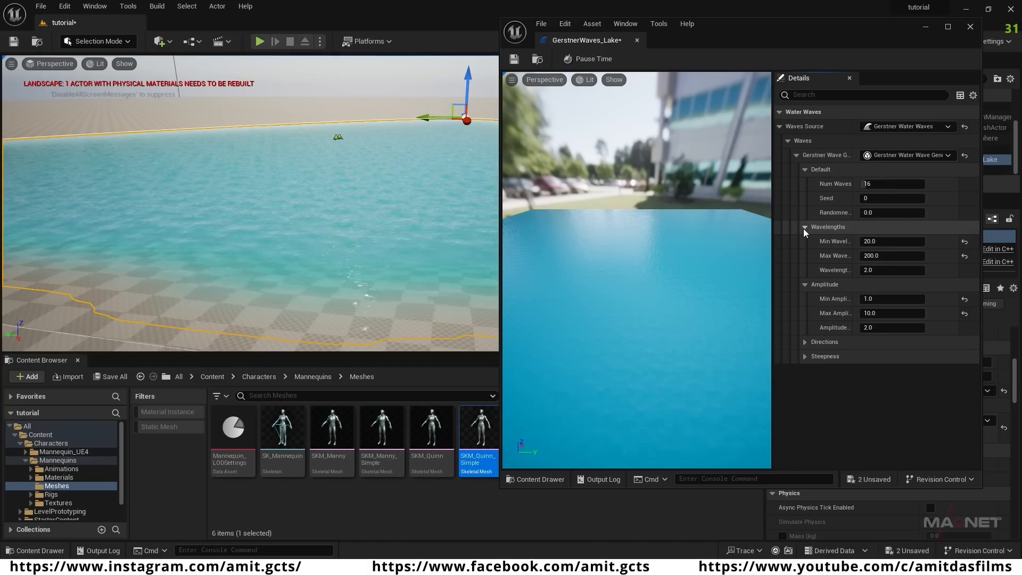
left_click(891, 240)
type("50")
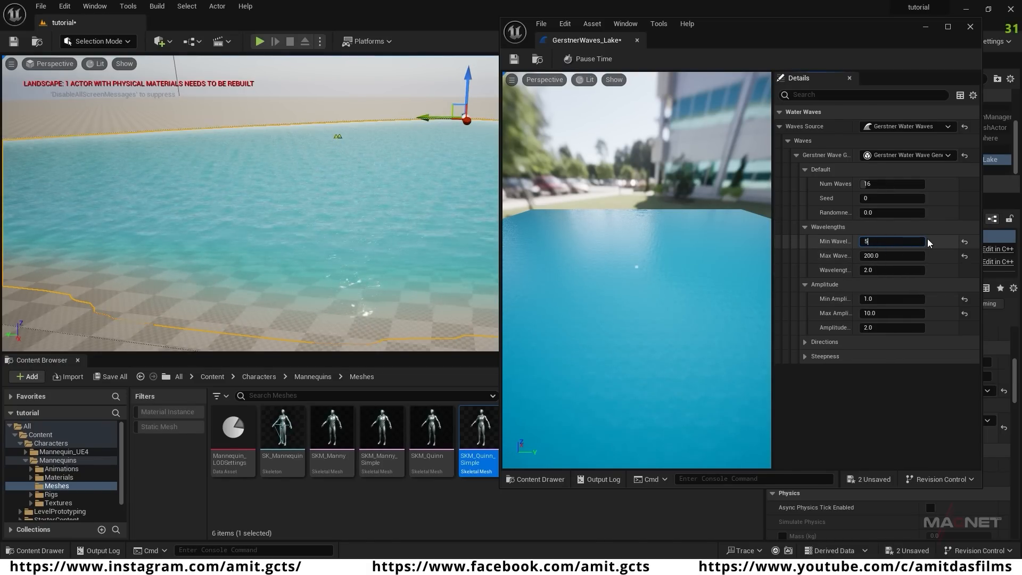
left_click(954, 222)
right_click_drag(365, 250, 452, 244)
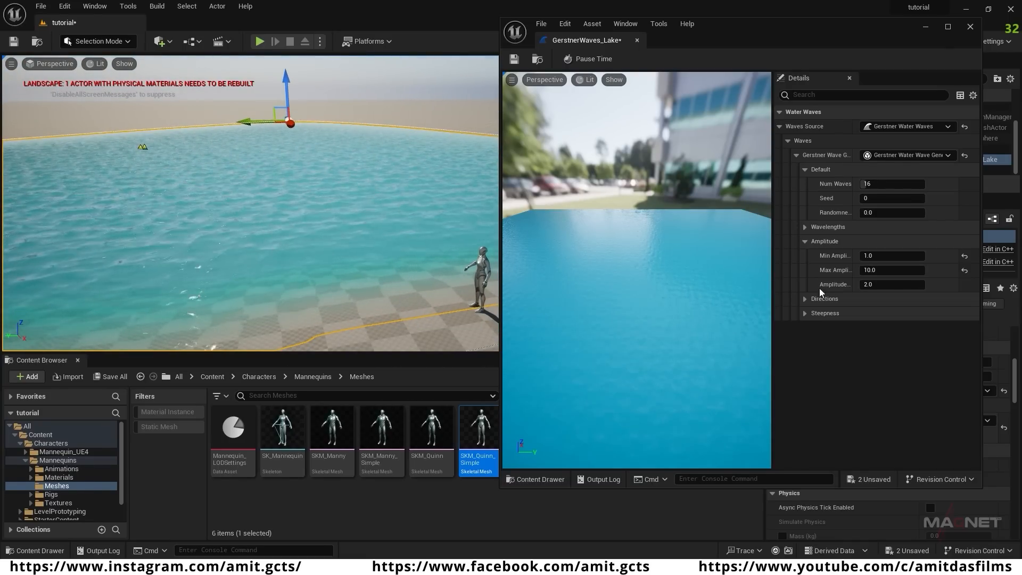
- Lower the lake waves' maximum amplitude to 2 and check the water surface around the shore
left_click(871, 271)
type("2")
left_click(960, 232)
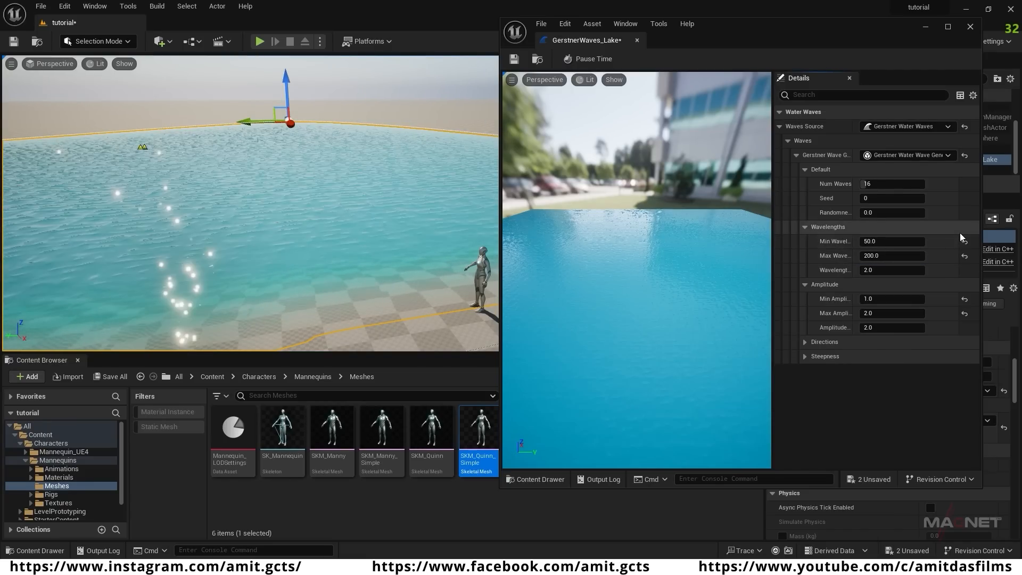
right_click_drag(372, 229, 271, 242)
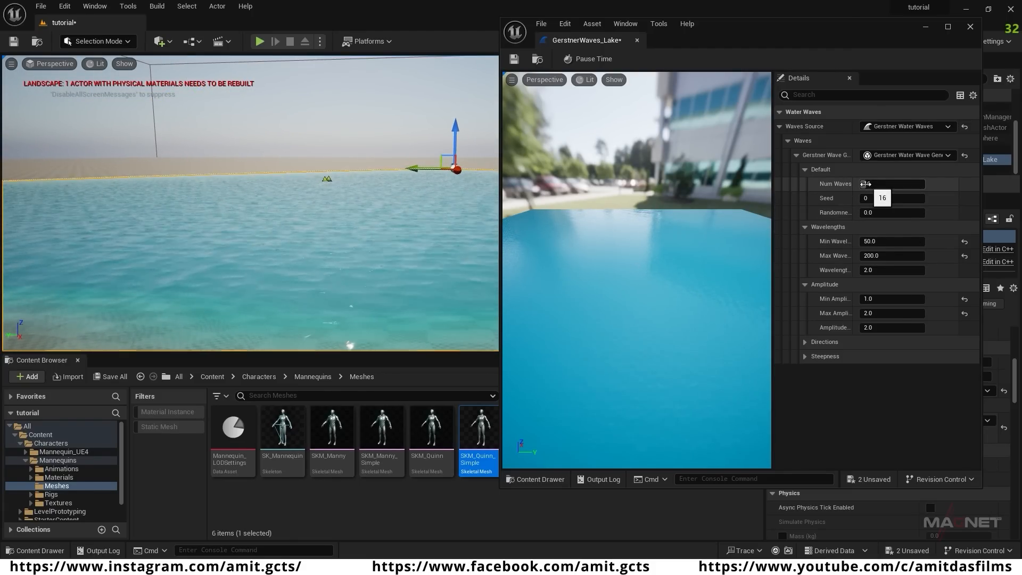
- Try 10 waves in the Gerstner generator's default settings, settle on 5, and check the lake surface
type("0")
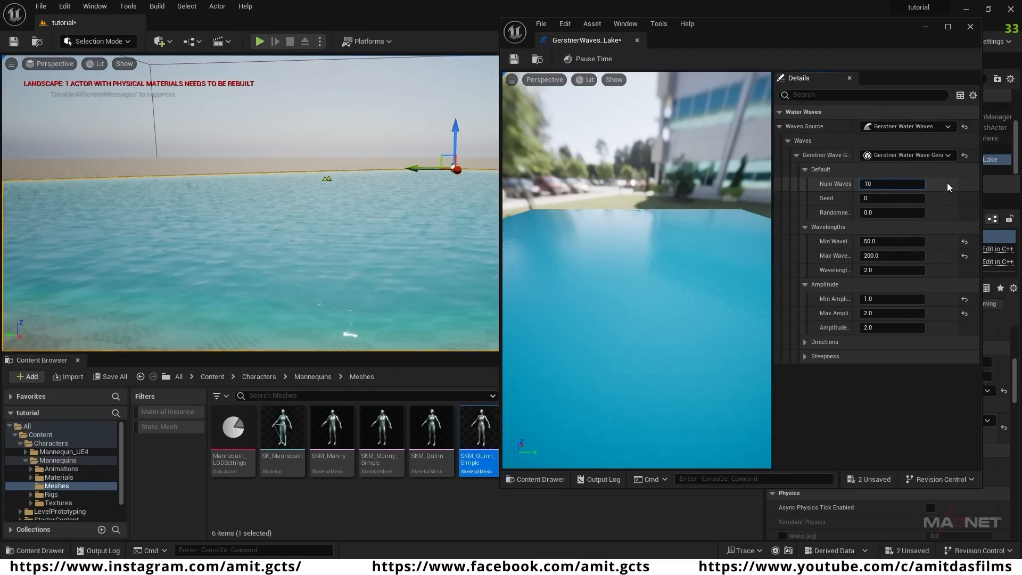
key("Return")
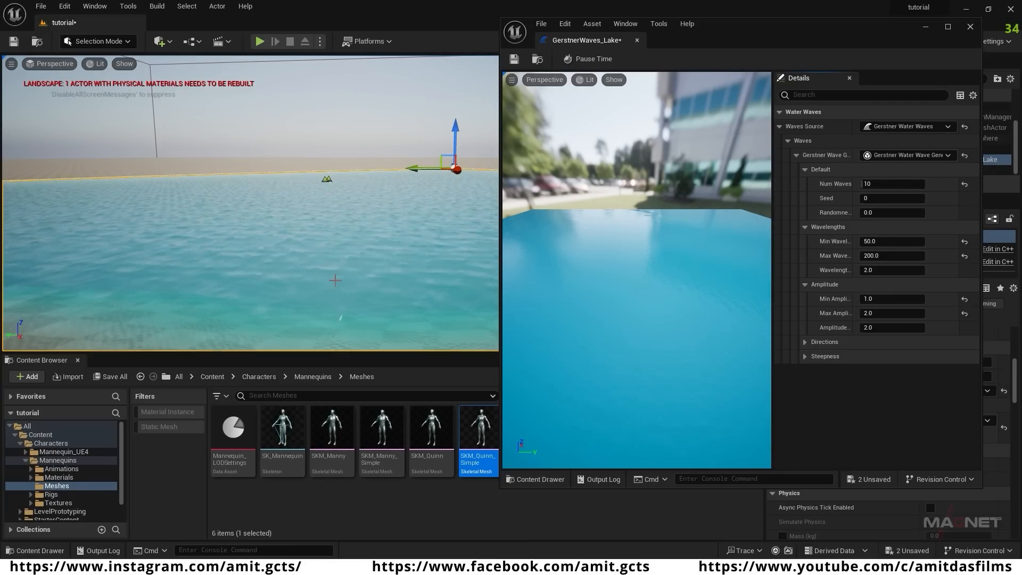
left_click(868, 183)
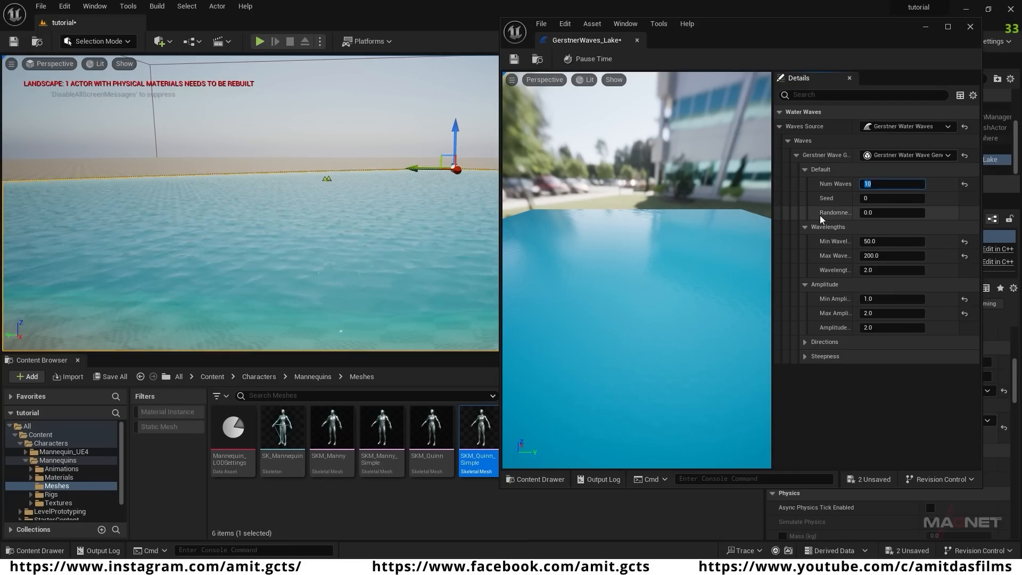
key("Return")
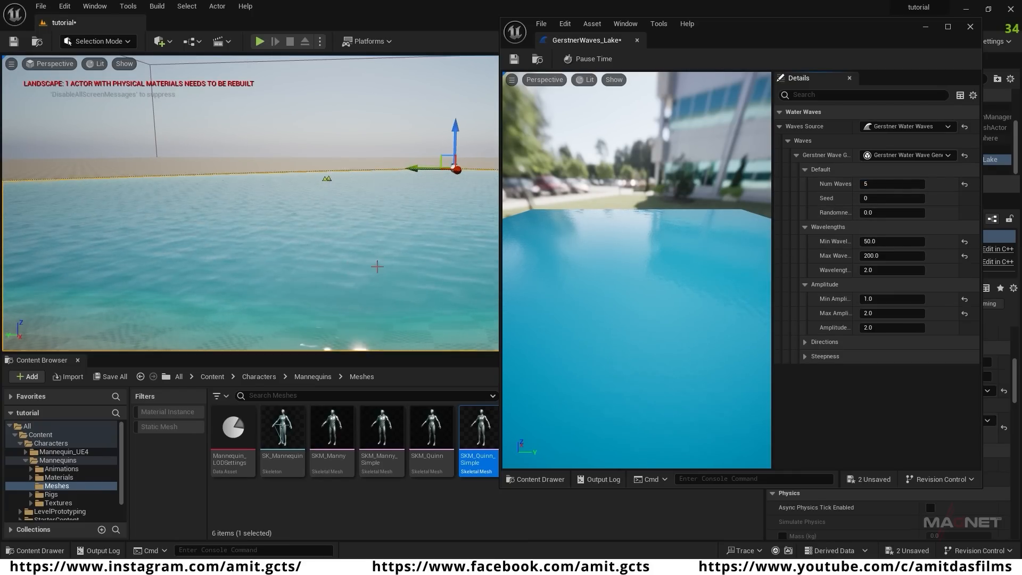
mouse_move(377, 266)
right_mouse_down()
mouse_move(479, 264)
mouse_move(373, 259)
mouse_move(437, 259)
mouse_move(388, 257)
right_mouse_up()
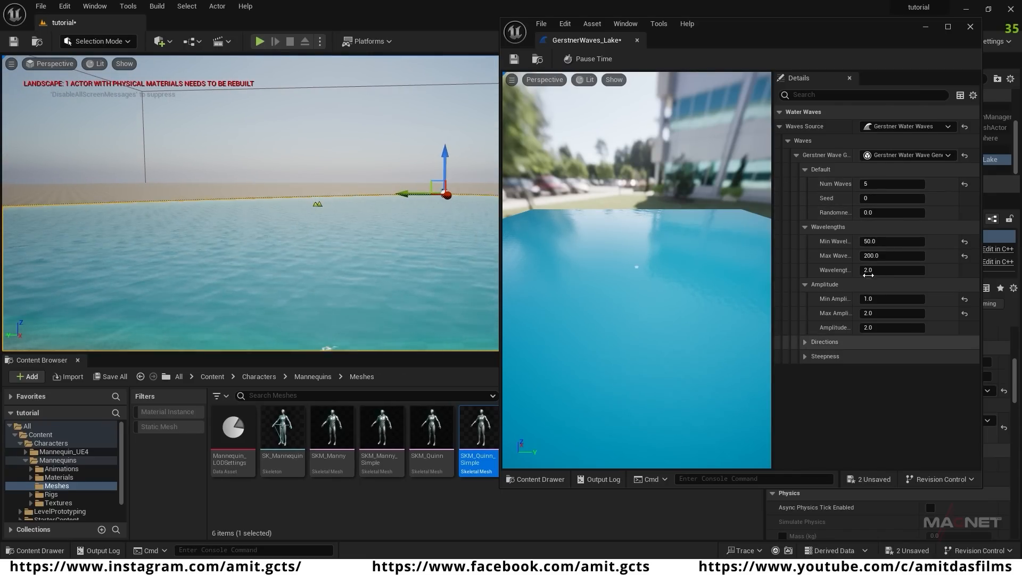
right_click_drag(333, 264, 354, 264)
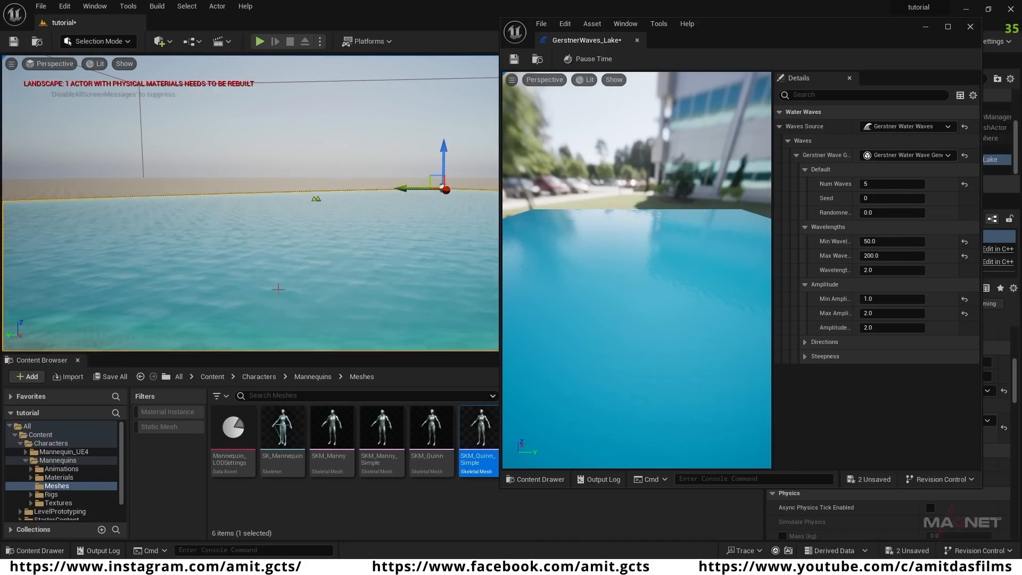
- Save the GerstnerWaves_Lake asset and close its editor
right_click_drag(434, 265, 461, 268)
left_click(514, 60)
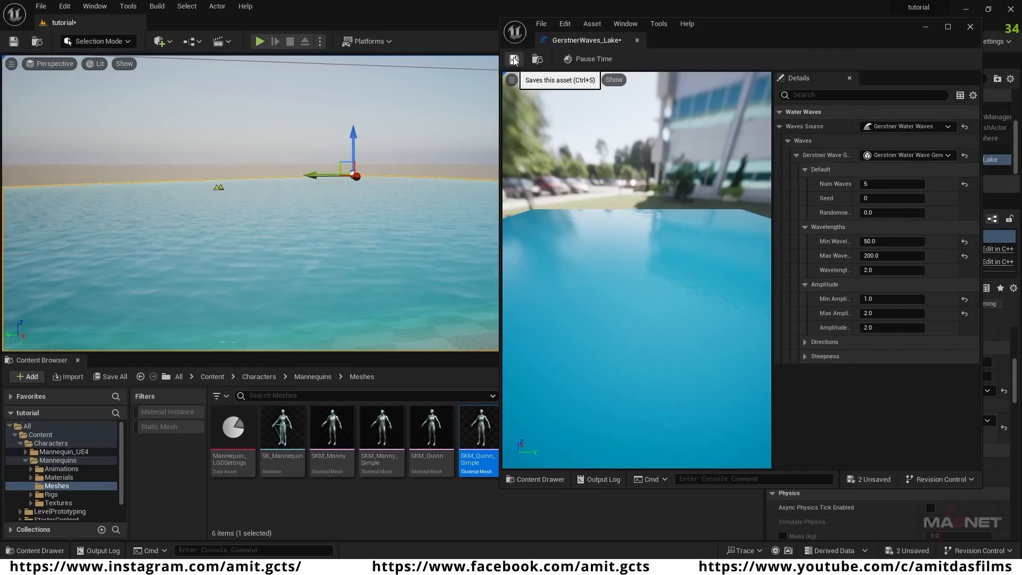
left_click(970, 27)
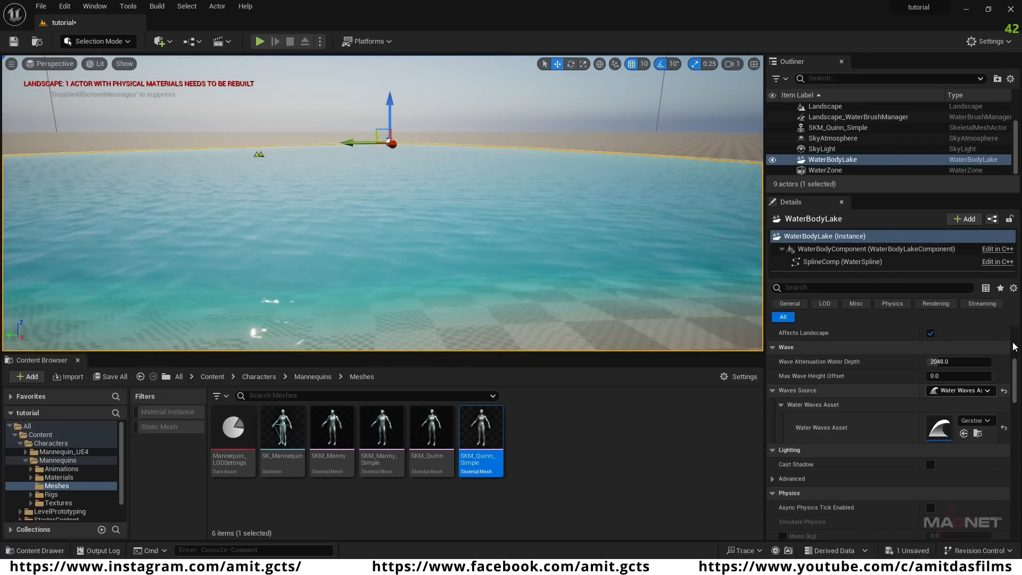
- Open the Water_Material_Lake instance assigned as the lake's Water Material in its Rendering settings
scroll(1016, 368, "down", 1)
left_click_drag(1015, 367, 1017, 473)
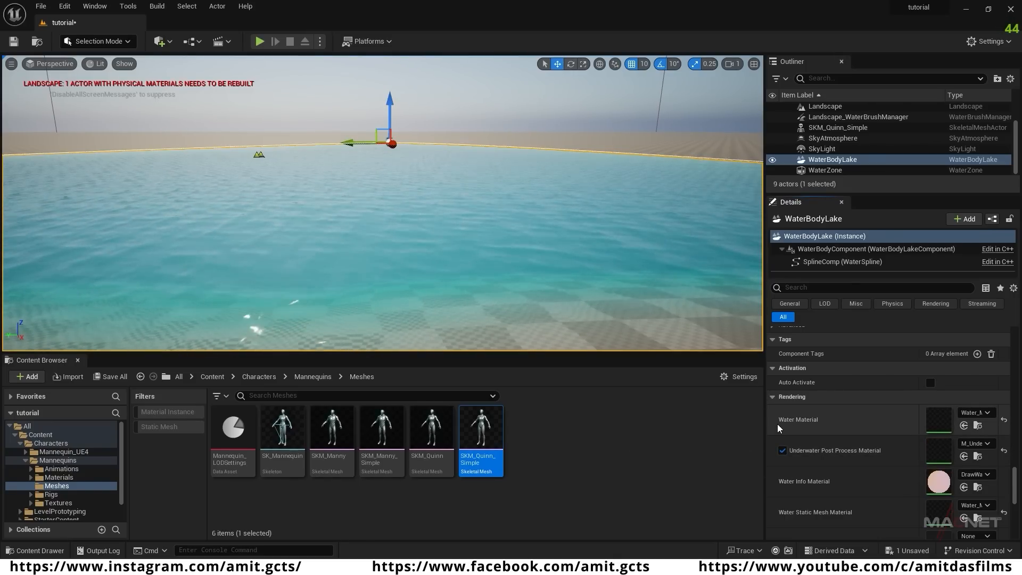
double_click(939, 423)
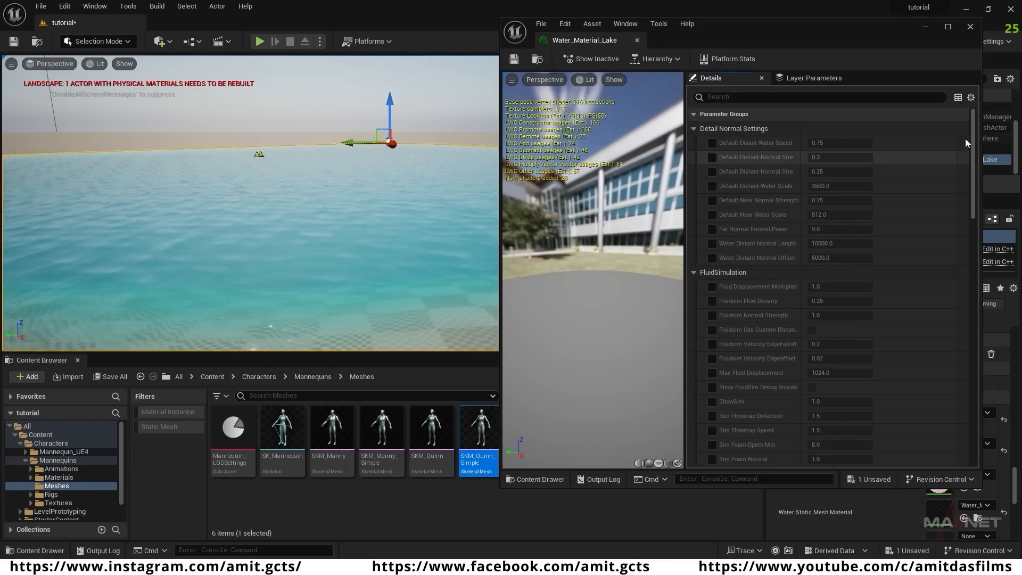
- Darken the Absorption colour in the material's Global Vector Parameter Values to a deep blue with a brightness value of 0.34375
mouse_move(972, 110)
left_mouse_down()
mouse_move(971, 231)
mouse_move(959, 295)
mouse_move(939, 297)
left_mouse_up()
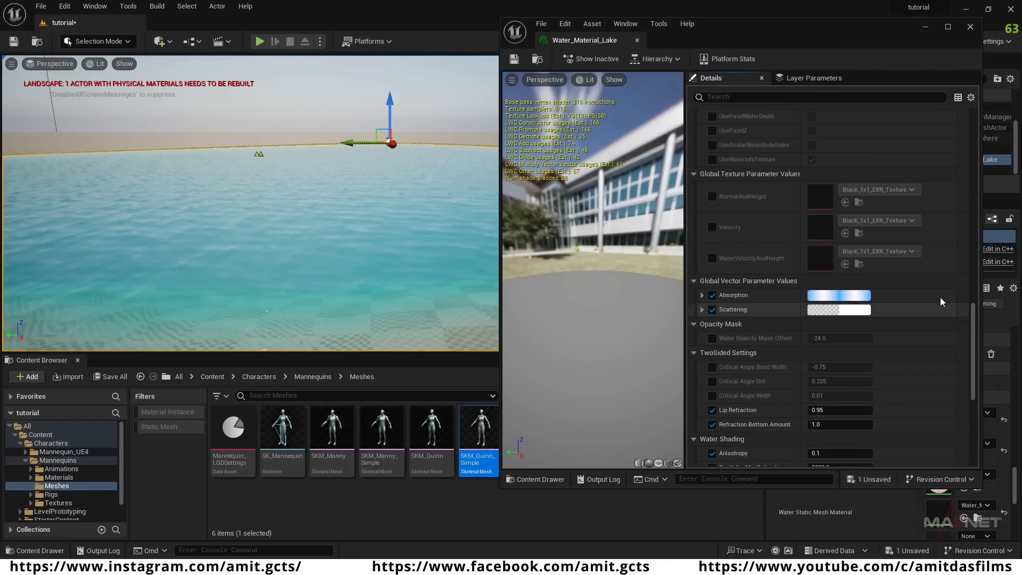
left_click(825, 298)
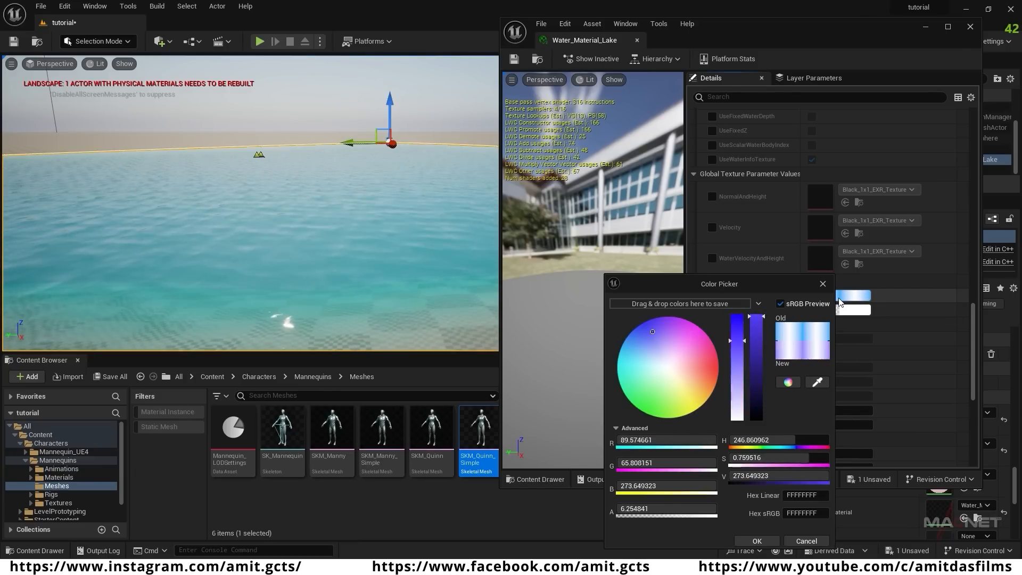
left_click_drag(729, 280, 767, 178)
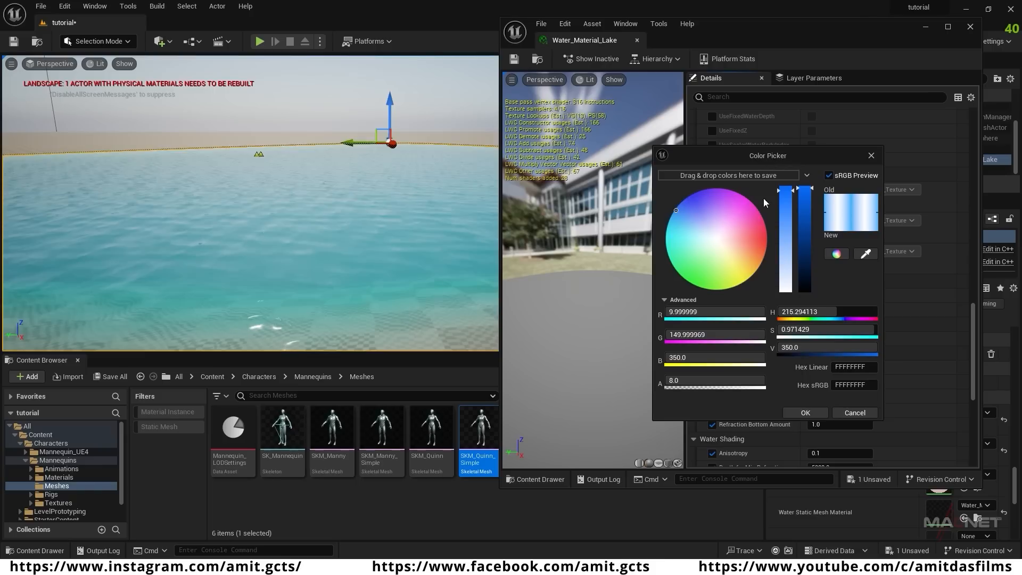
left_click_drag(802, 208, 807, 266)
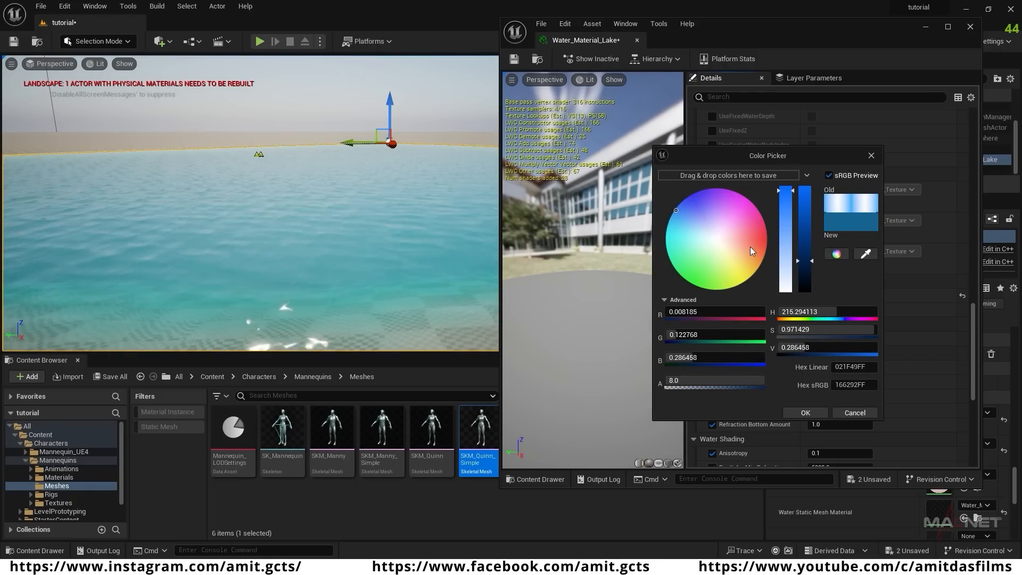
left_click(803, 270)
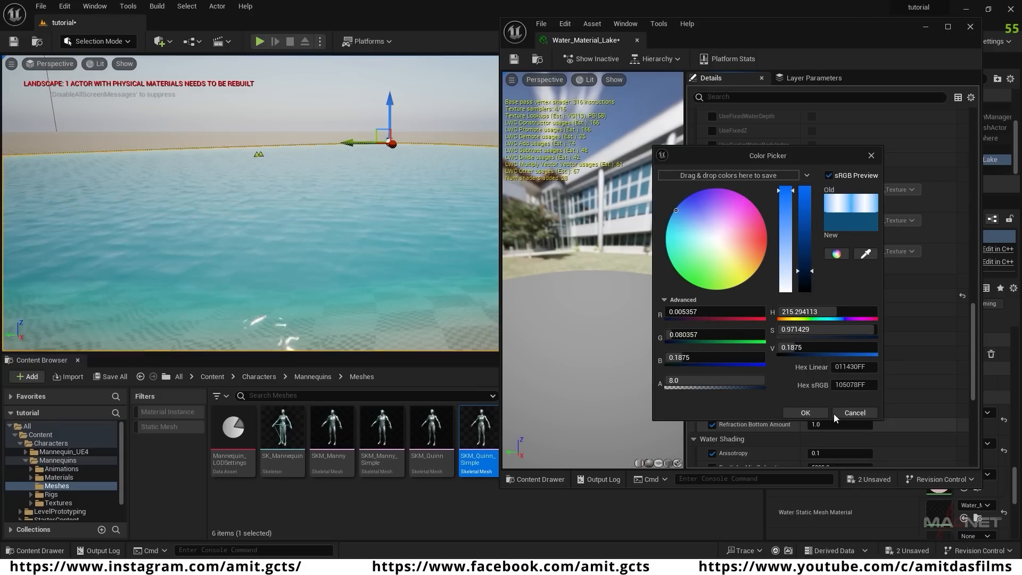
left_click(805, 413)
mouse_move(298, 223)
right_mouse_down()
mouse_move(300, 282)
mouse_move(333, 250)
mouse_move(404, 226)
mouse_move(282, 211)
right_mouse_up()
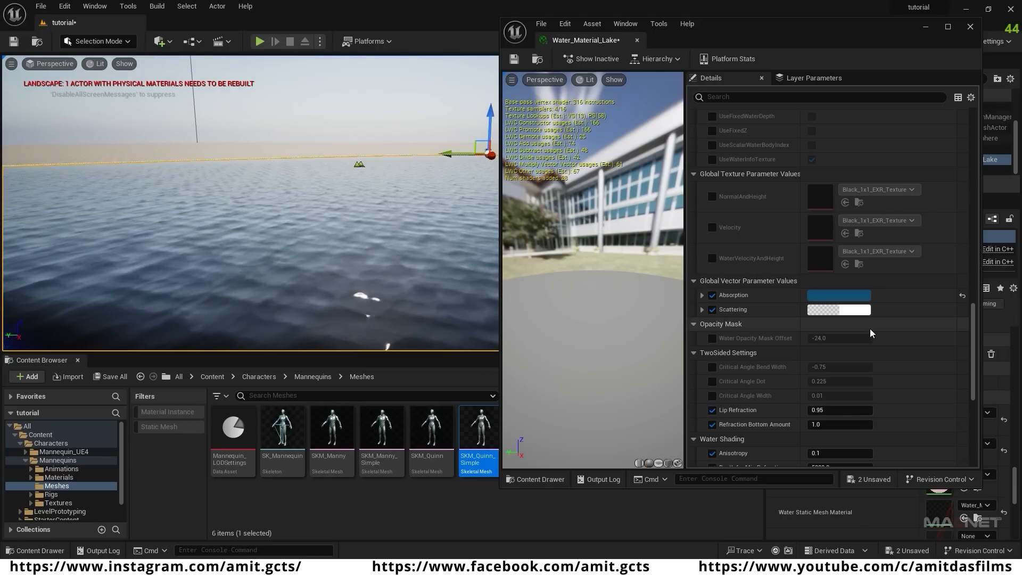
left_click(834, 299)
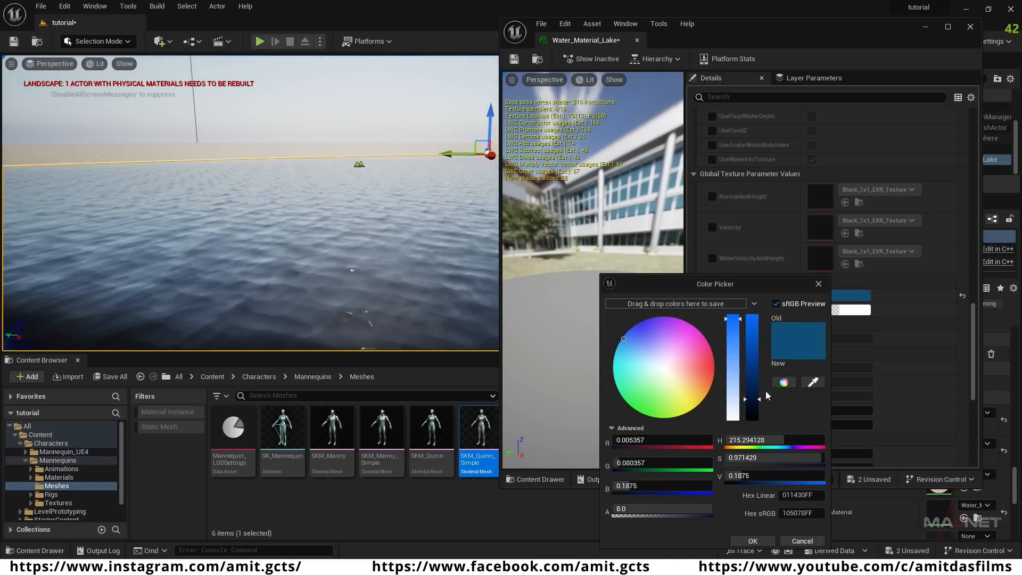
left_click_drag(755, 397, 756, 382)
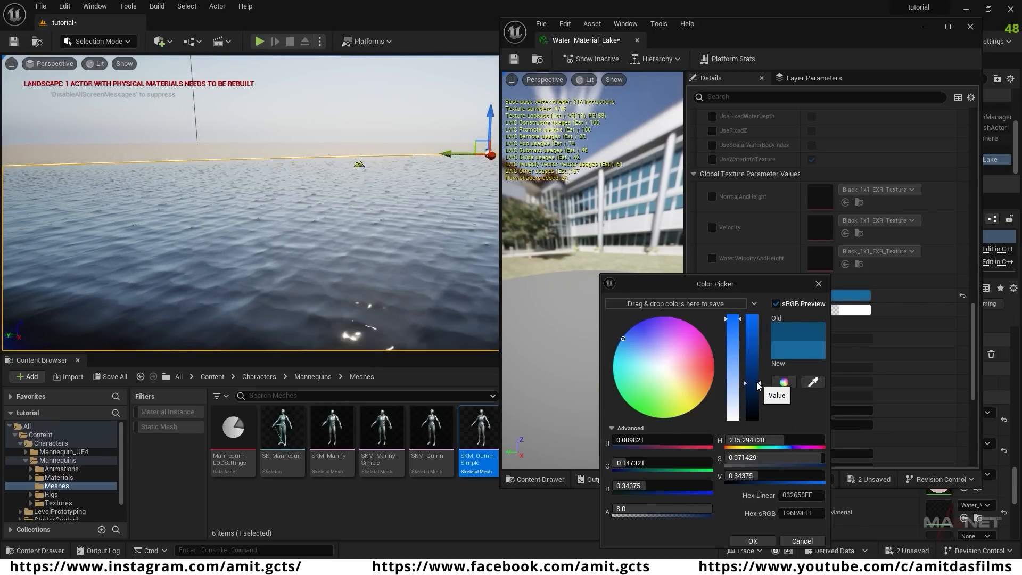
left_click(754, 541)
- Save and close Water_Material_Lake and check the recoloured lake in the level
left_click(514, 60)
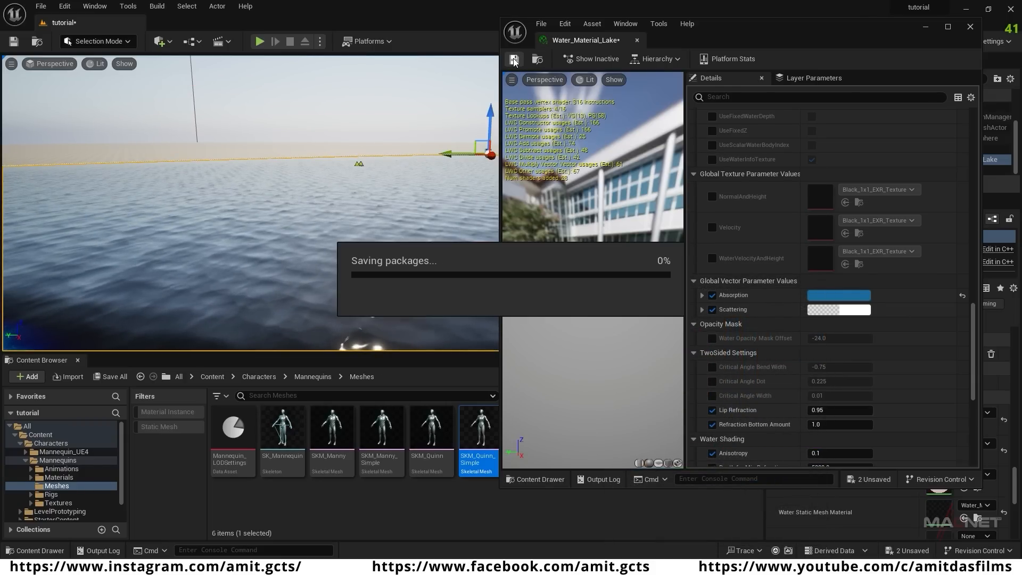
left_click(970, 26)
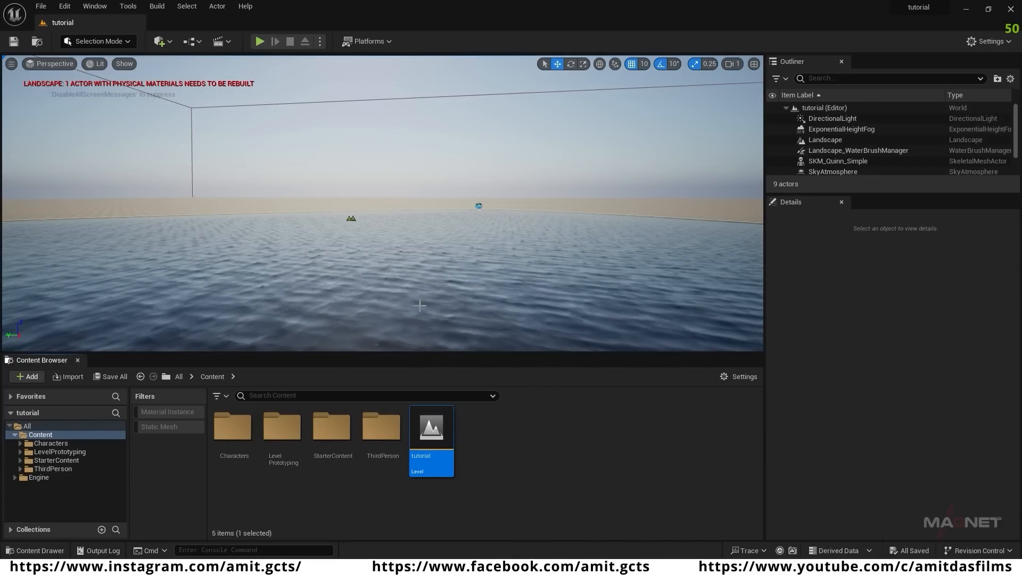
right_click_drag(580, 174, 547, 208)
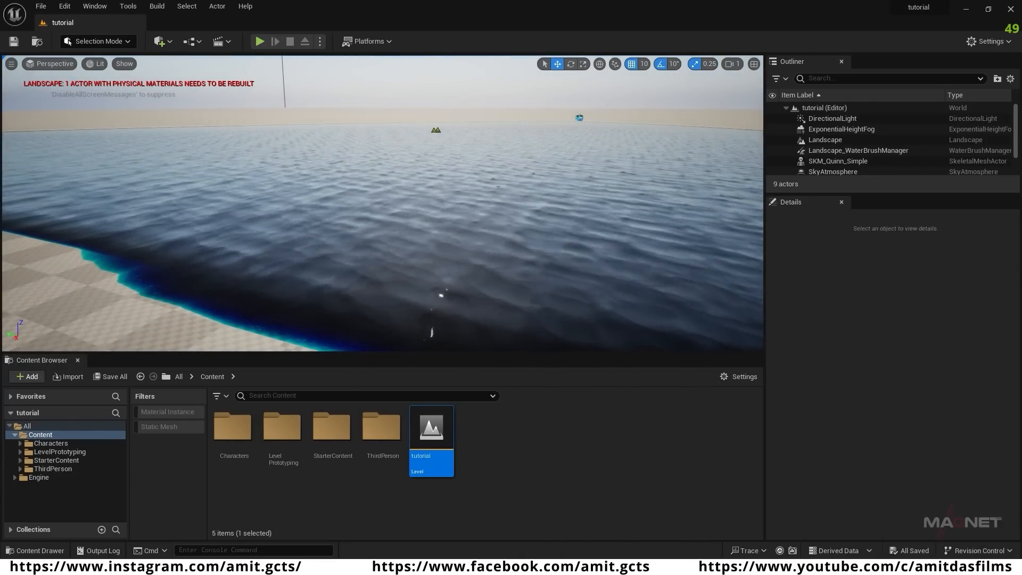
right_click_drag(581, 175, 614, 163)
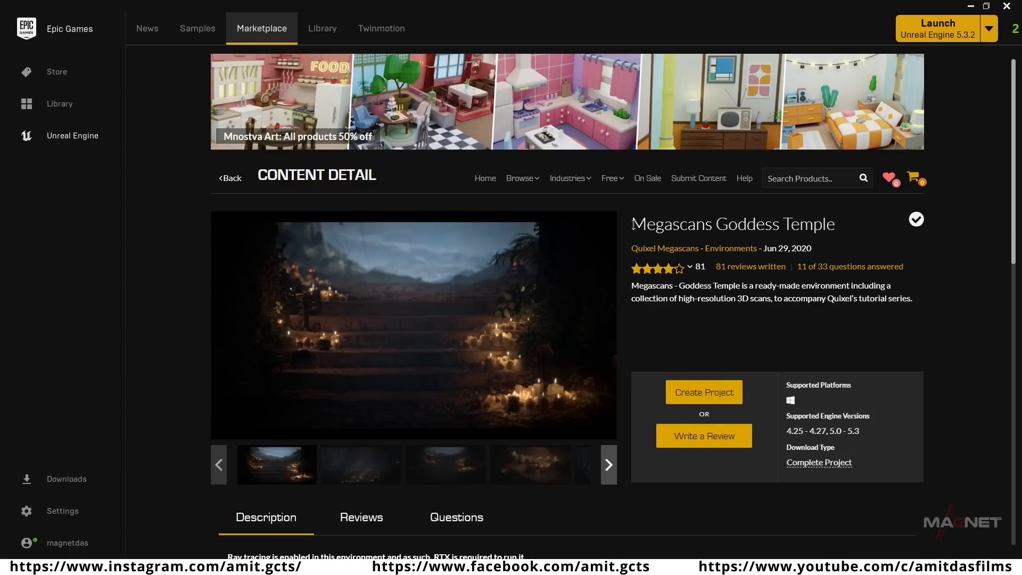
- Switch to the Epic Games Launcher and create a project from the Megascans Goddess Temple marketplace content
left_click_drag(632, 224, 854, 243)
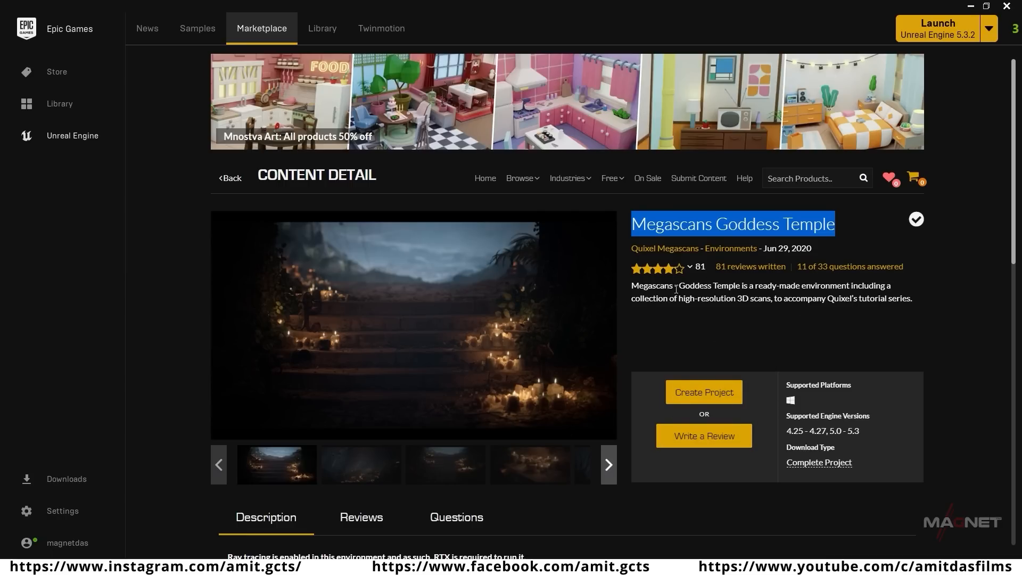
left_click(704, 393)
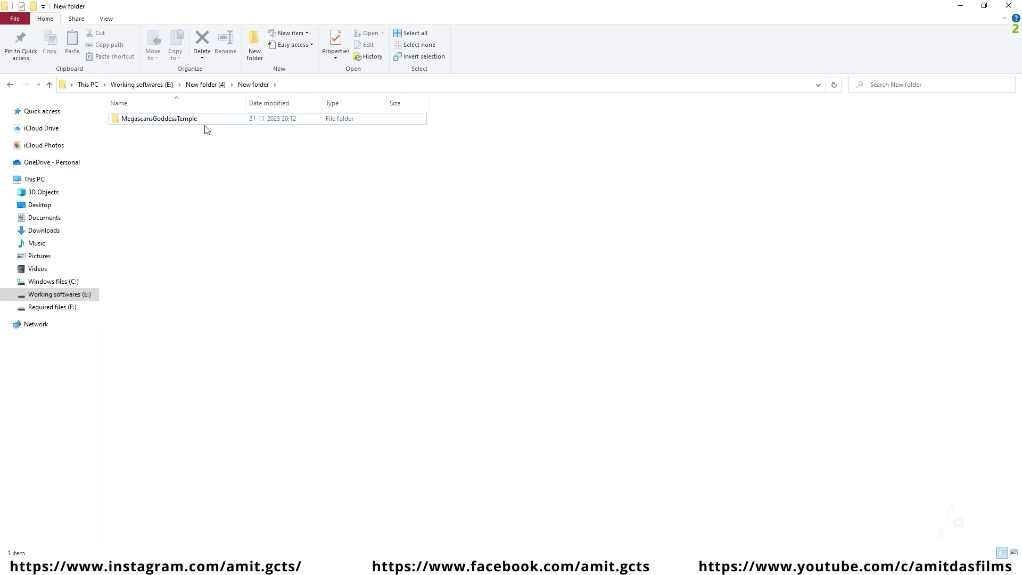
- In File Explorer, copy all folders inside the MegascansGoddessTemple project's Content folder
left_click(143, 120)
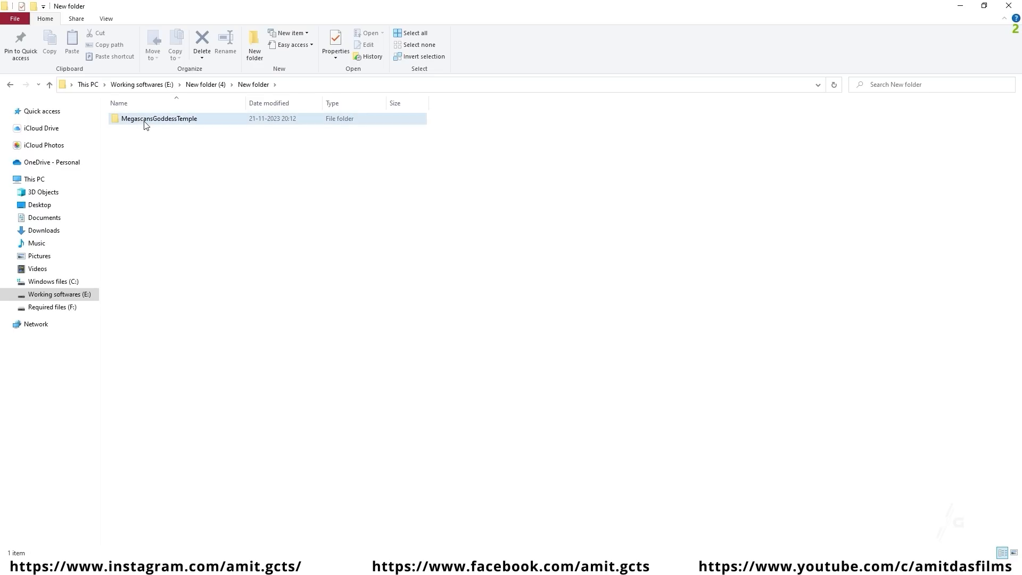
double_click(212, 123)
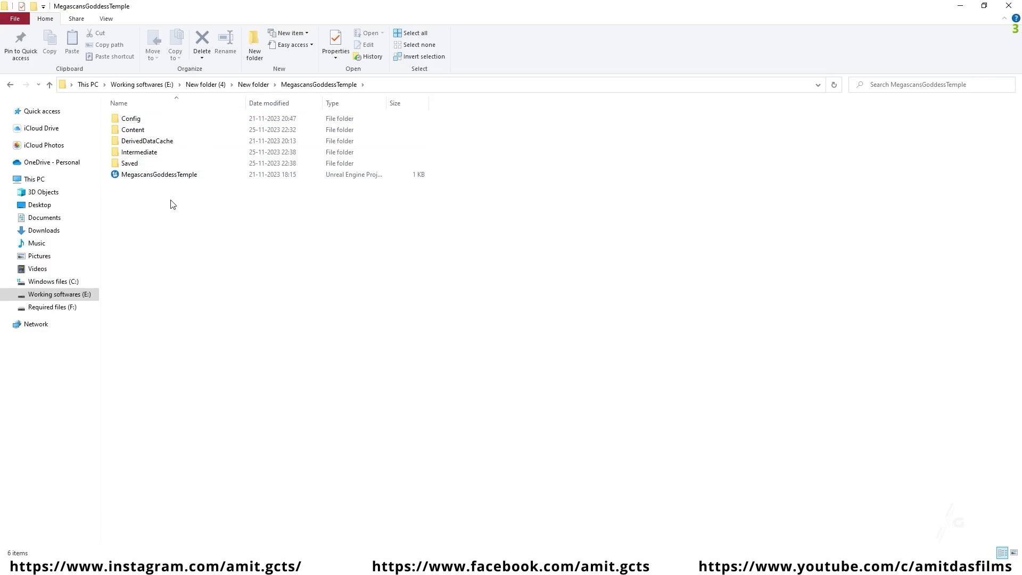
double_click(137, 131)
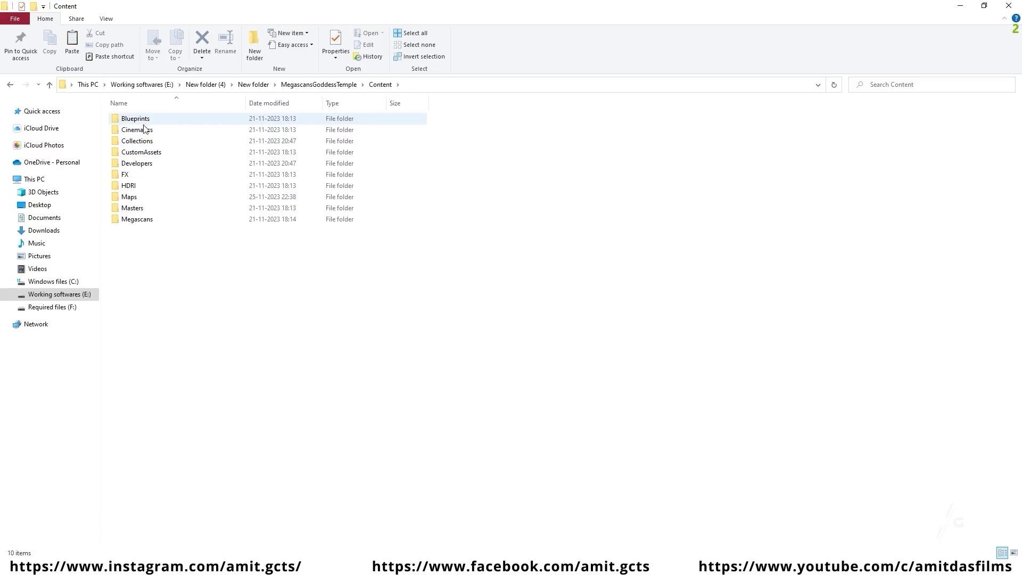
left_click_drag(162, 260, 207, 123)
right_click(152, 118)
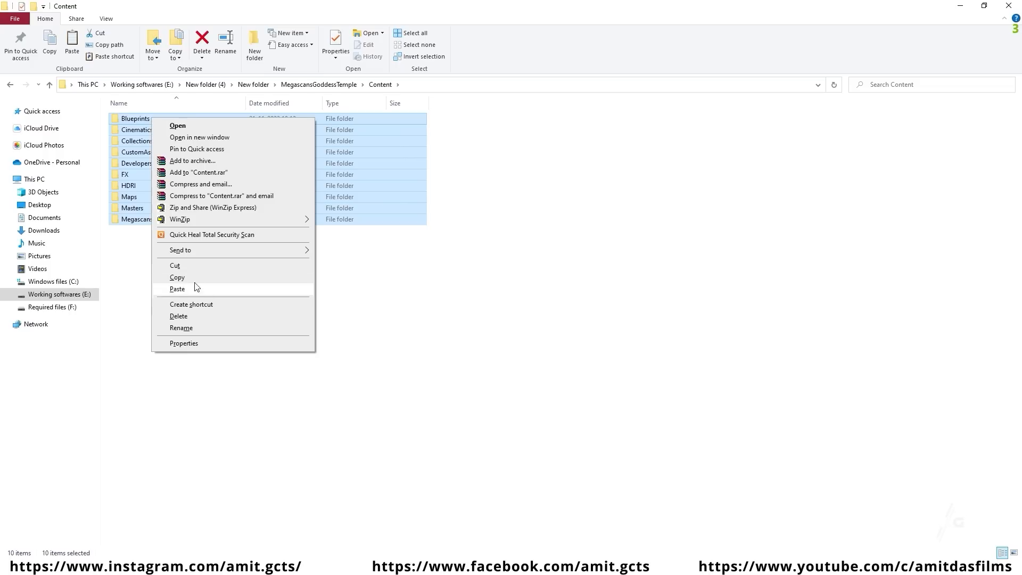
left_click(179, 277)
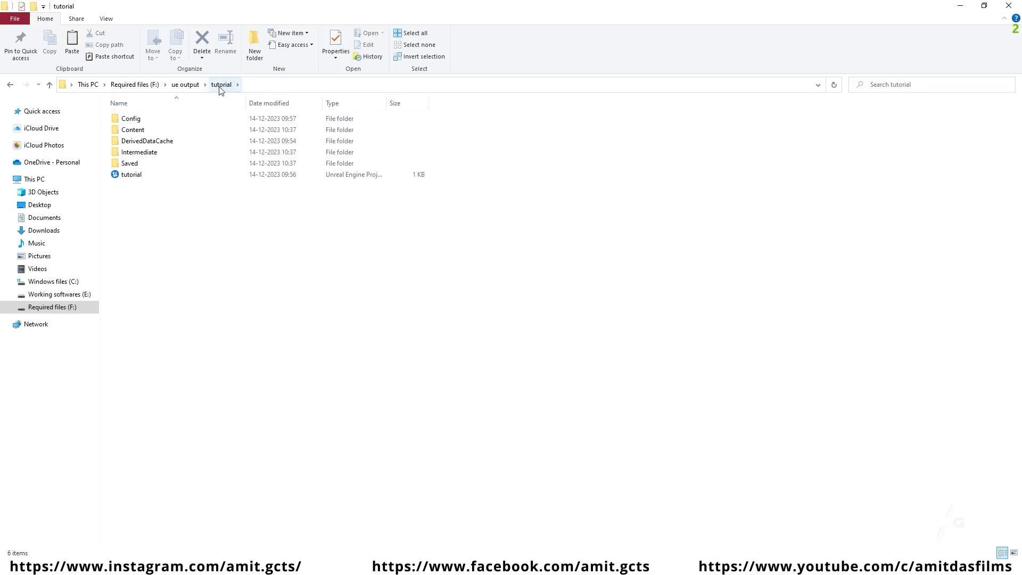
- Paste the copied Goddess Temple folders into the tutorial project's Content folder
left_click(142, 131)
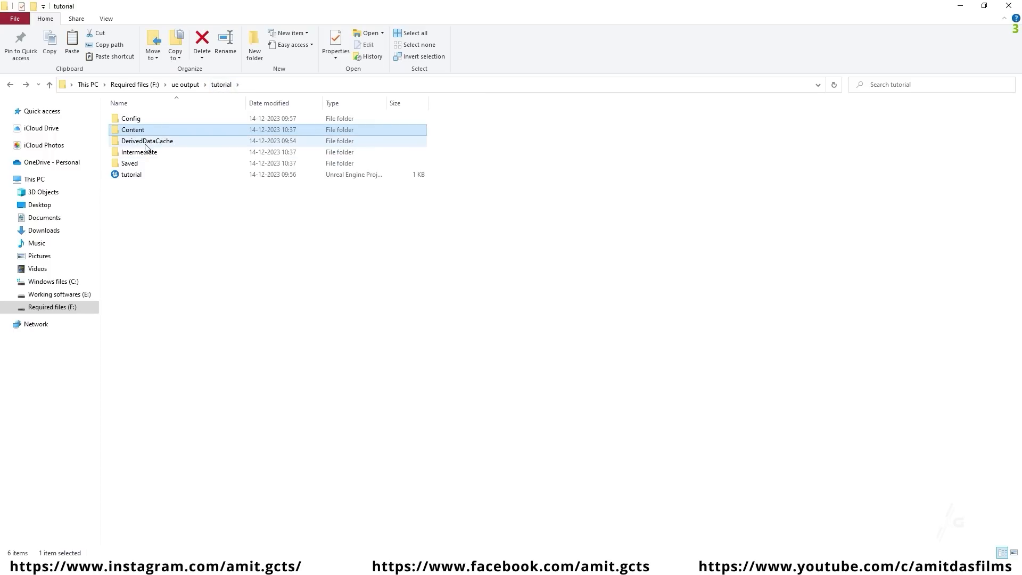
double_click(145, 131)
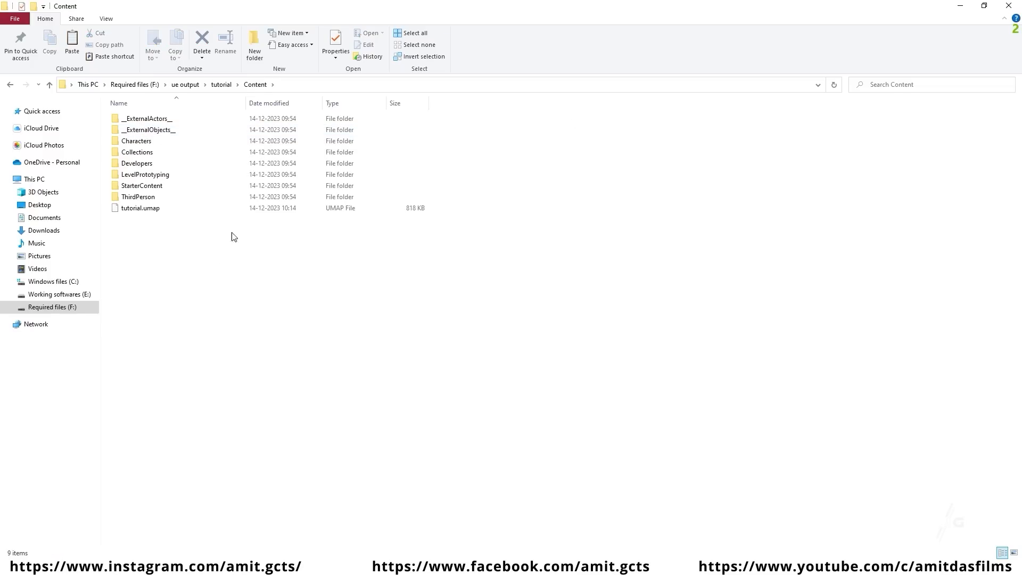
right_click(175, 235)
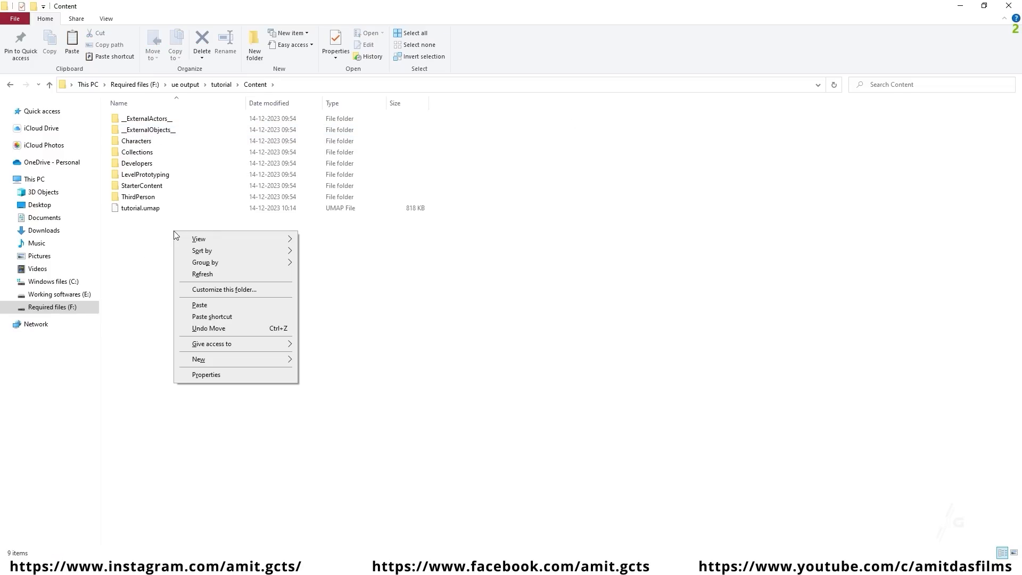
left_click(220, 307)
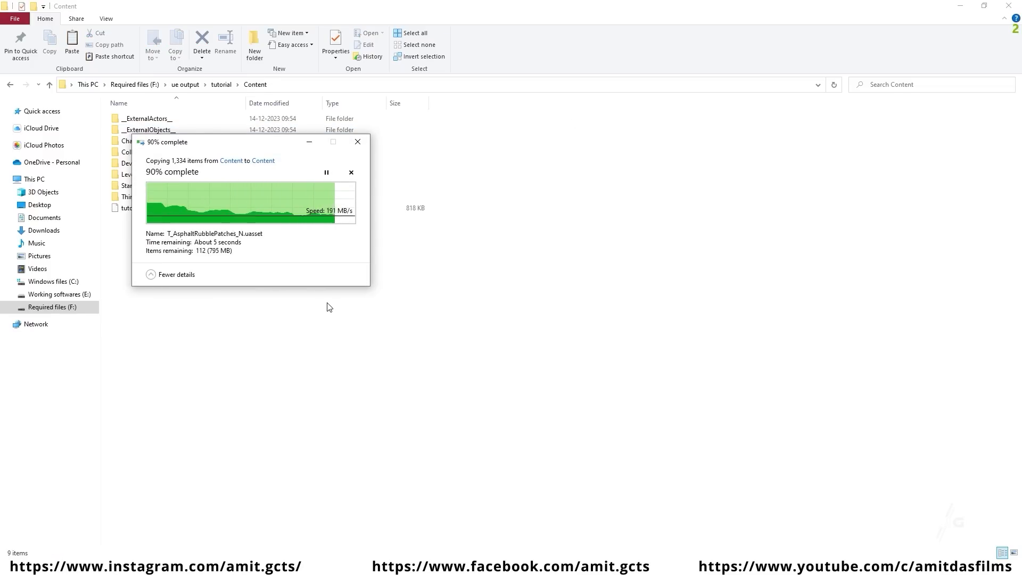
left_click(347, 360)
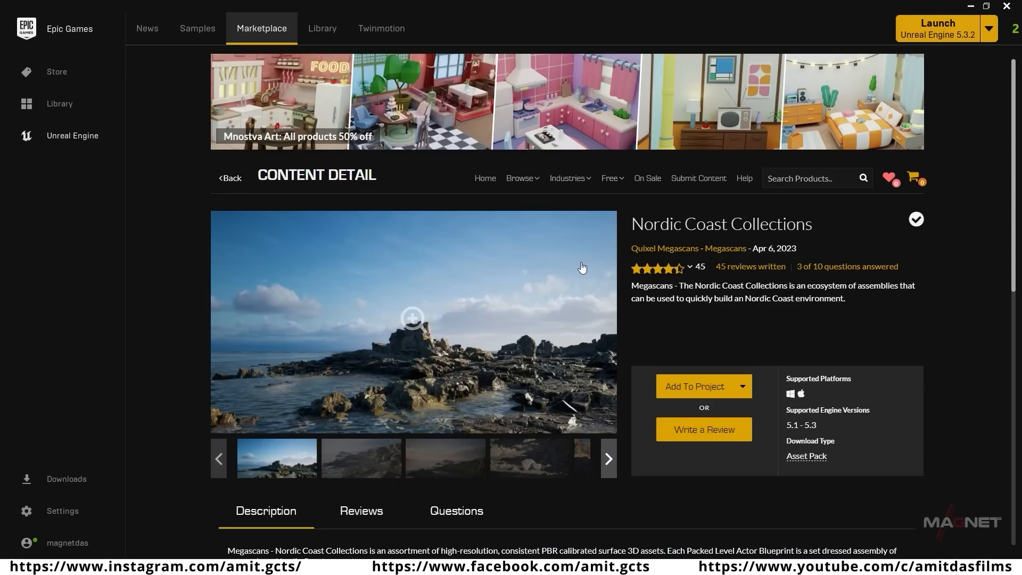
- In the Epic Games Launcher, add the Nordic Coast Collections asset pack to the tutorial project
left_click_drag(642, 223, 857, 227)
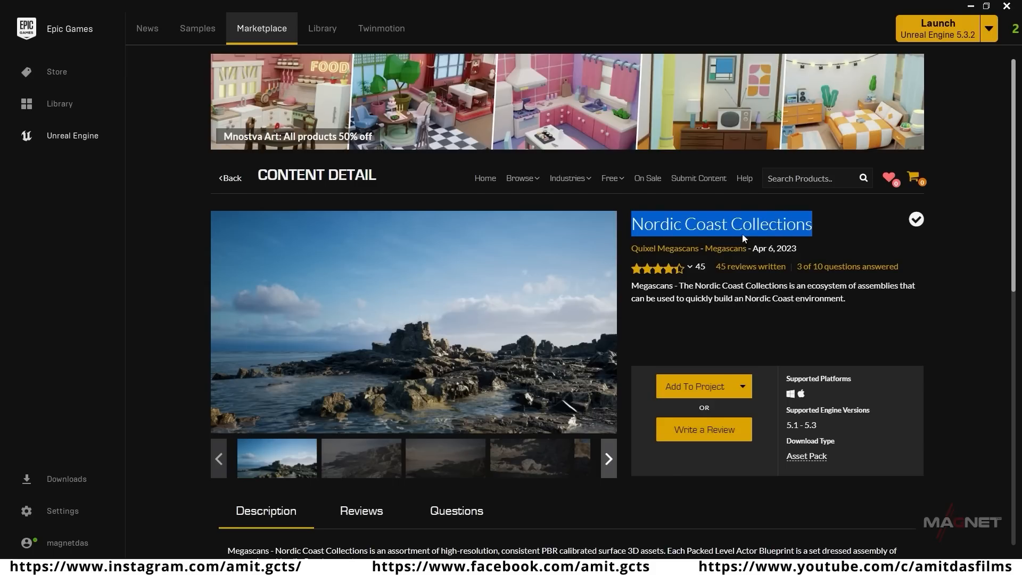
left_click(713, 387)
left_click(397, 335)
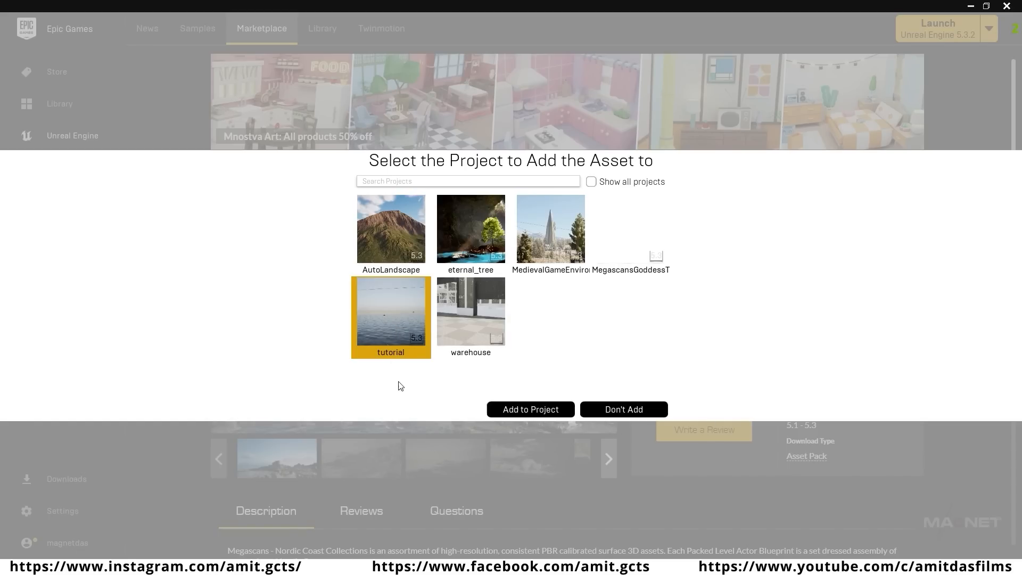
left_click(527, 410)
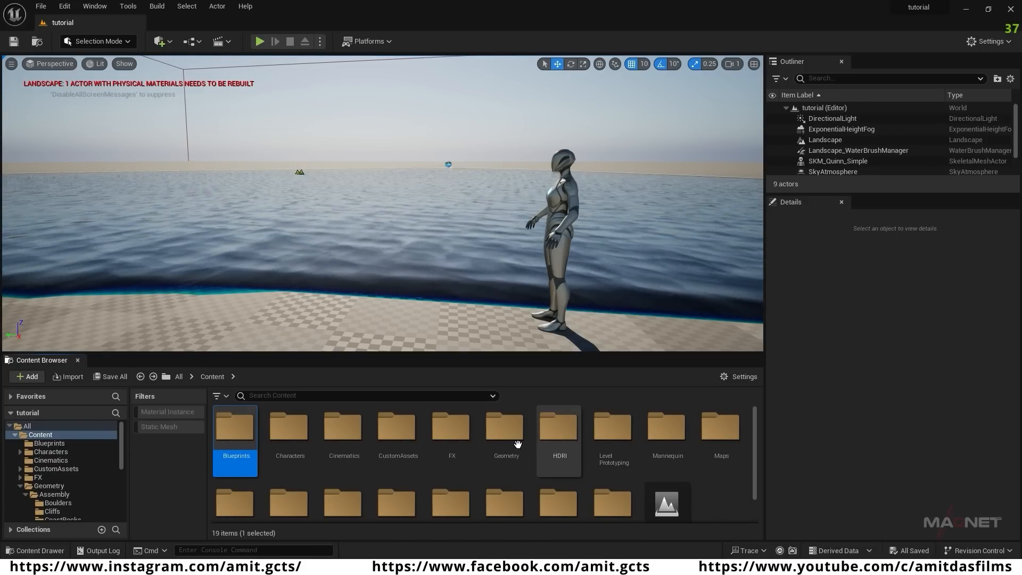
- In the tutorial project's Unreal Editor, open the Content/Geometry/Assembly/Cliffs folder
scroll(505, 469, "down", 1)
scroll(522, 497, "up", 1)
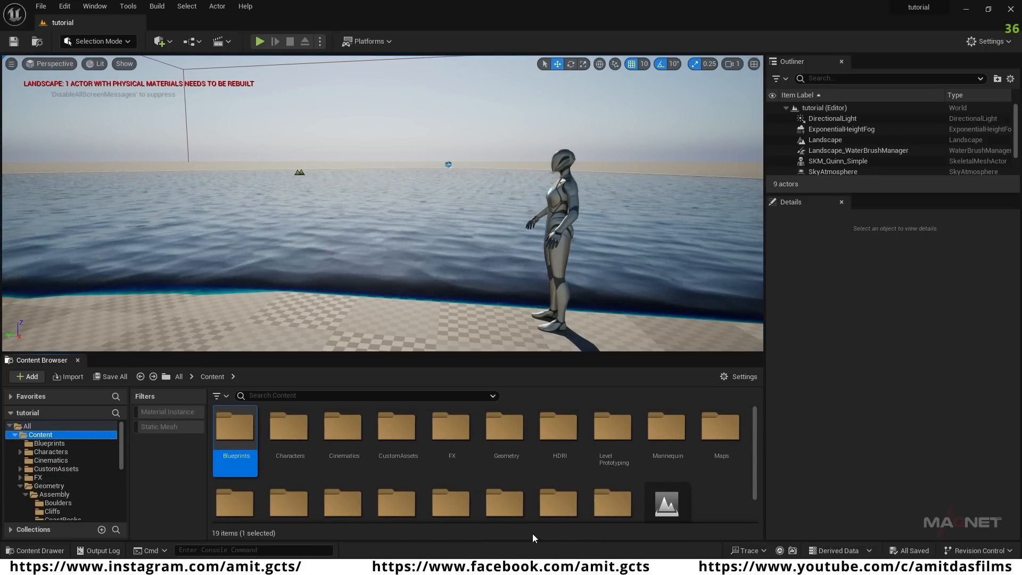
double_click(509, 431)
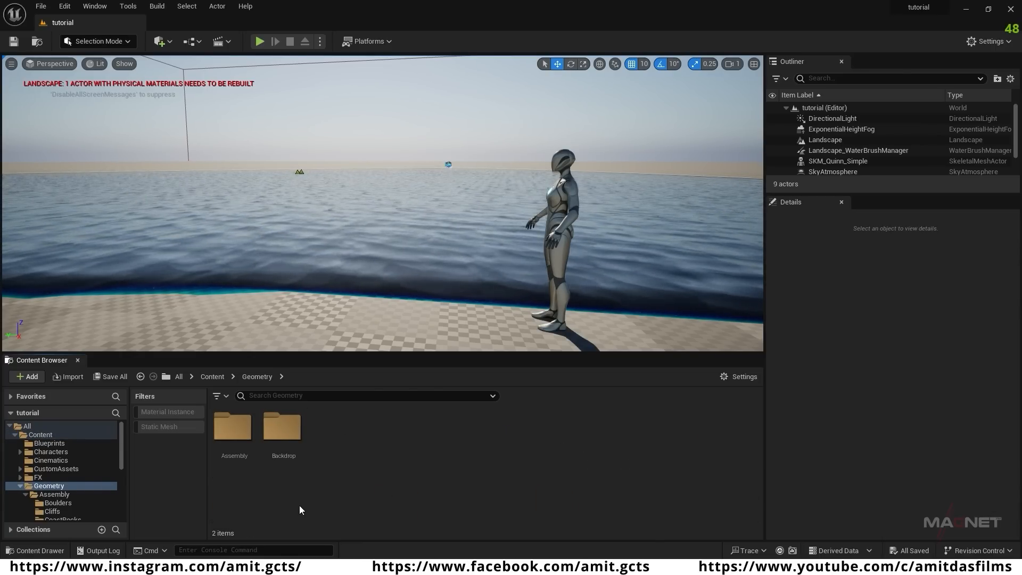
double_click(241, 447)
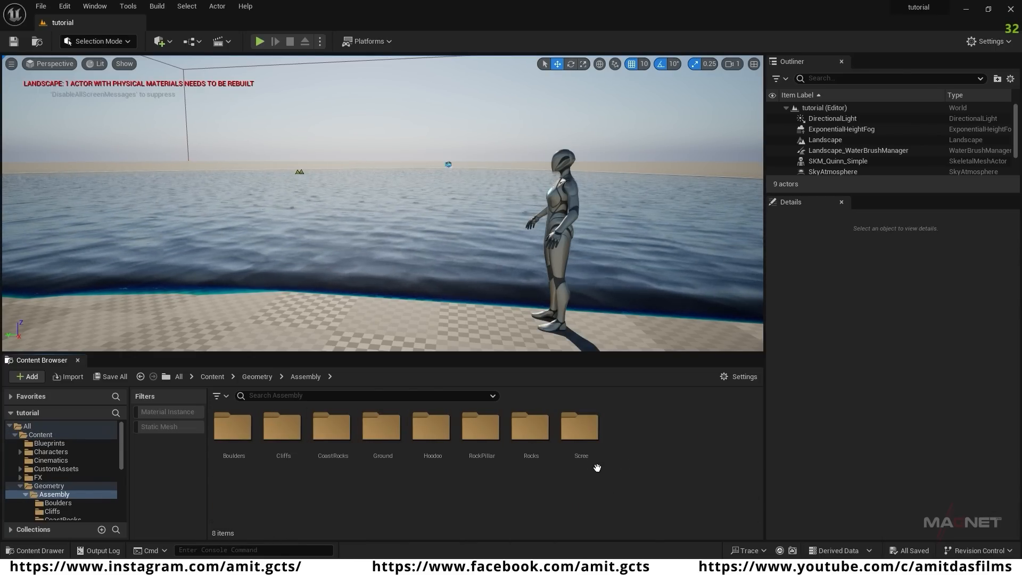
double_click(290, 456)
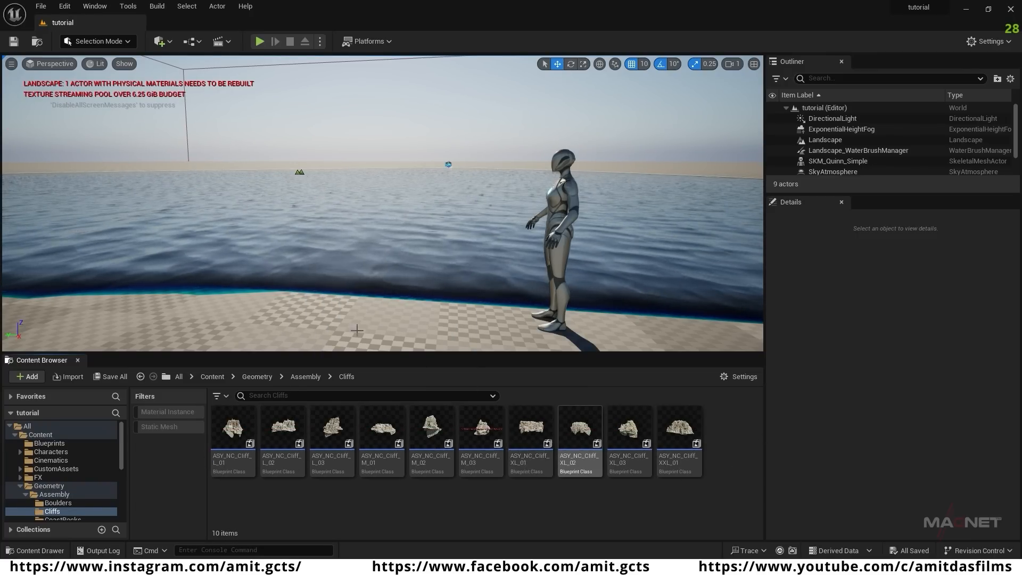
- Place ASY_NC_Cliff_XXL_01 in the lake beyond the mannequin, rotate it to about -100° around Z and adjust its position
right_click_drag(356, 258, 414, 241)
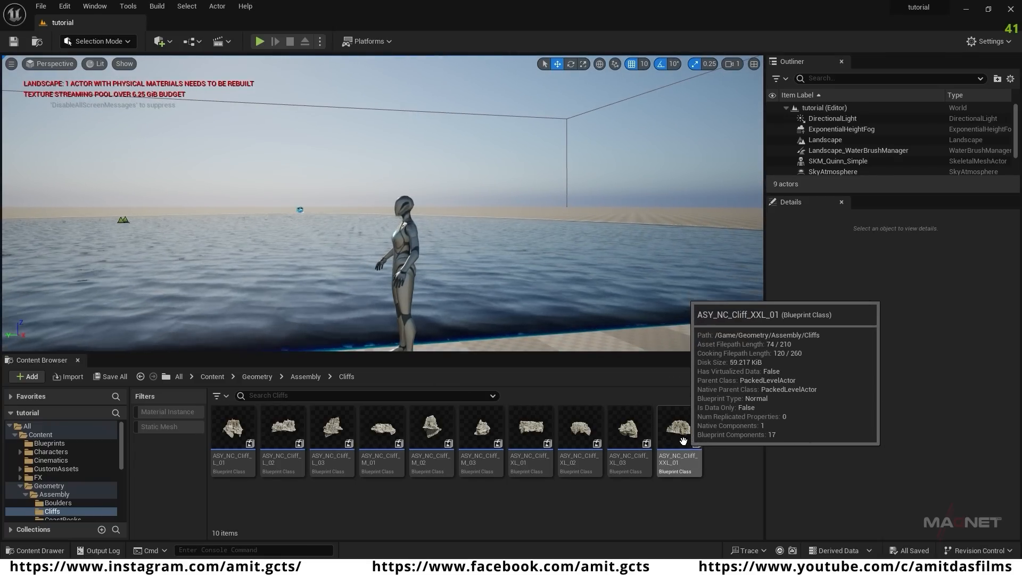
left_click_drag(681, 432, 365, 213)
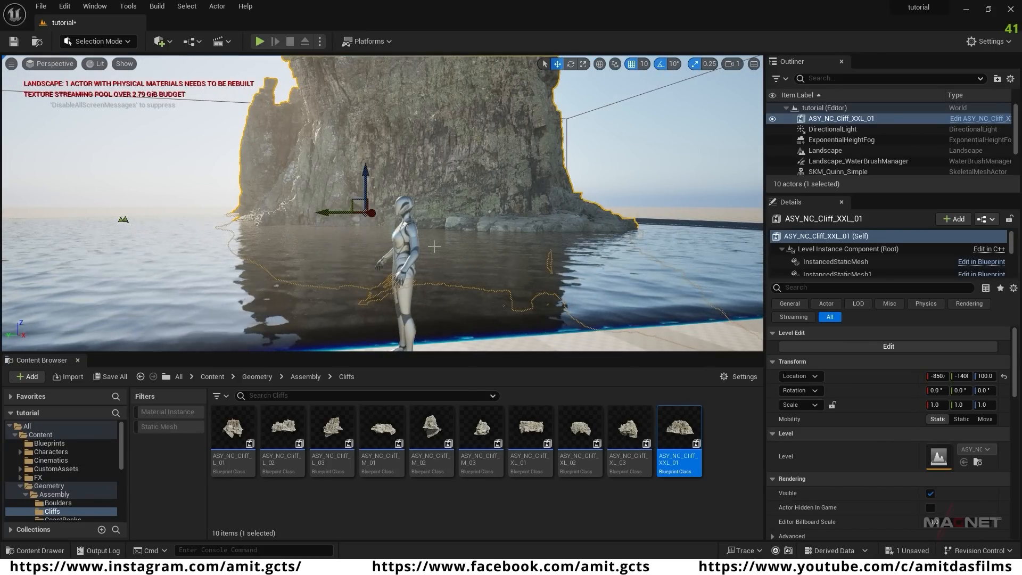
left_click_drag(368, 213, 433, 213)
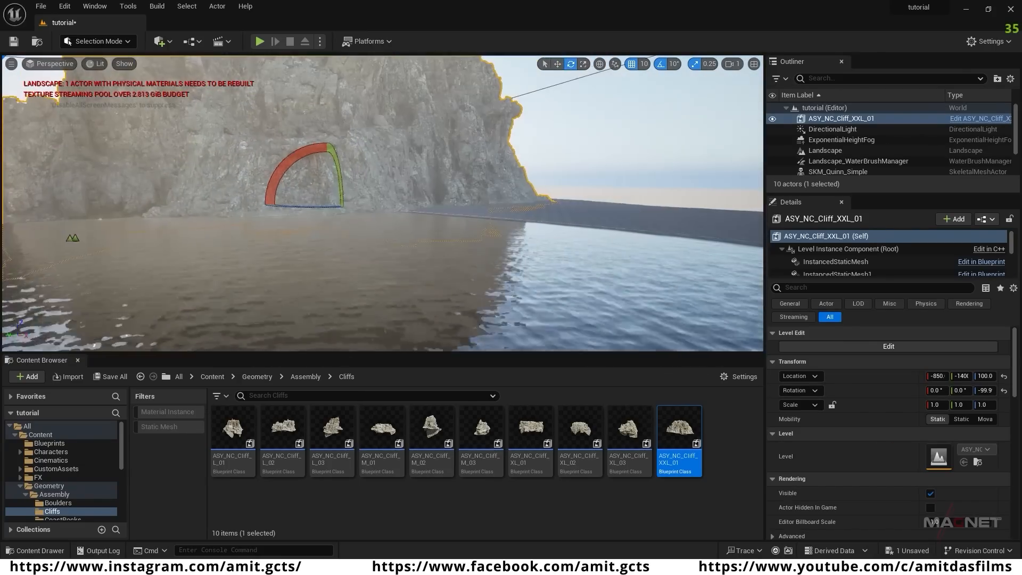
key("w")
right_click_drag(373, 294, 337, 294)
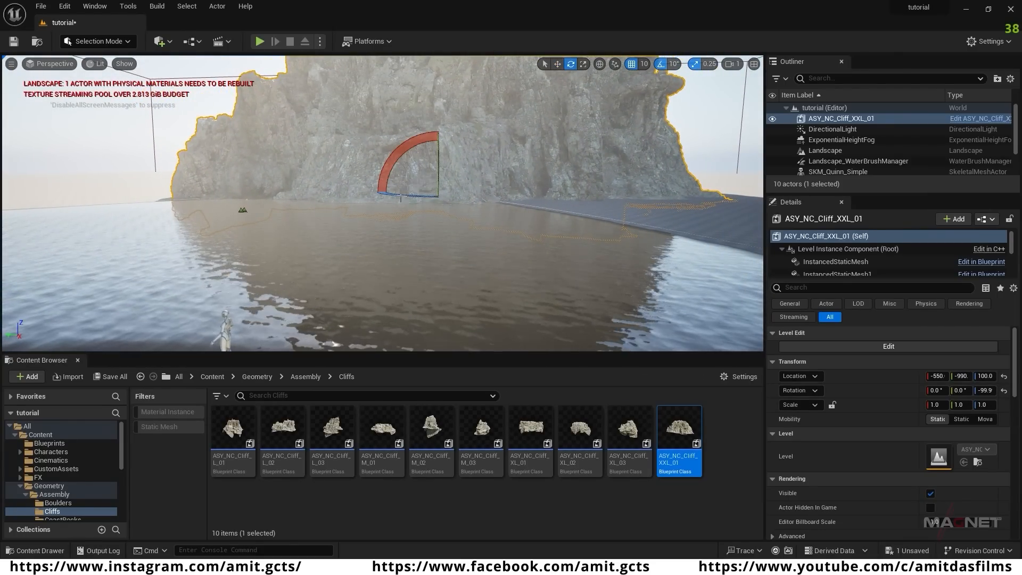
- Rotate the placed cliff another -180° about its vertical axis
left_click_drag(394, 197, 435, 191)
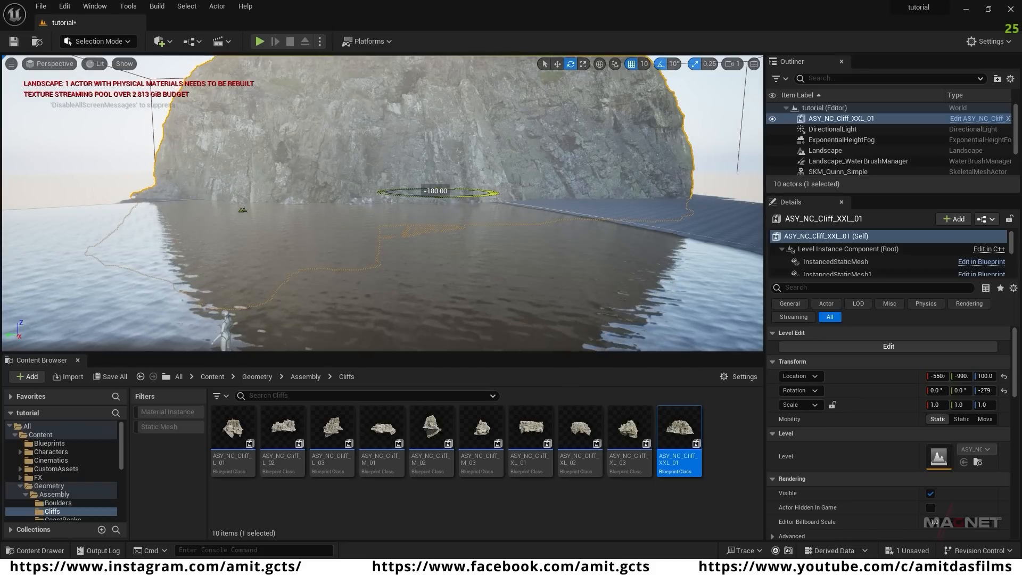
key("f")
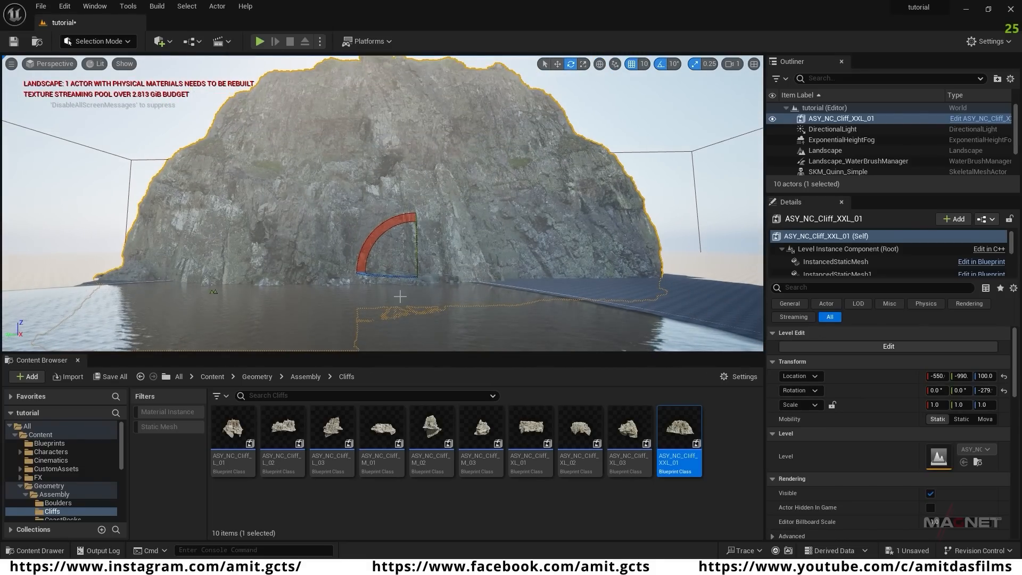
right_click_drag(466, 216, 462, 249)
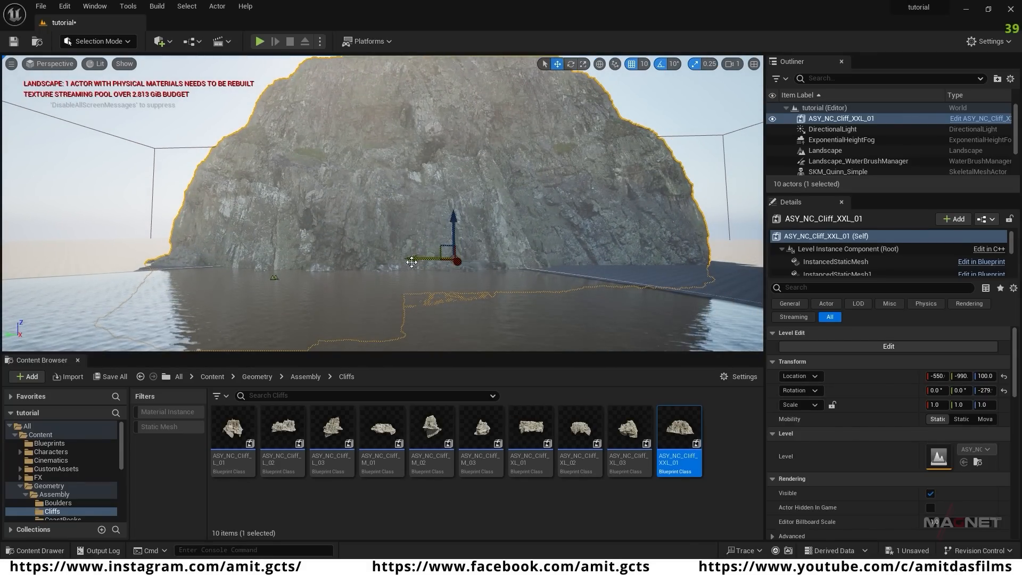
- Duplicate the cliff along the Y axis and position the copy beside the original to extend the rock wall
left_click_drag(418, 259, 189, 257, "alt")
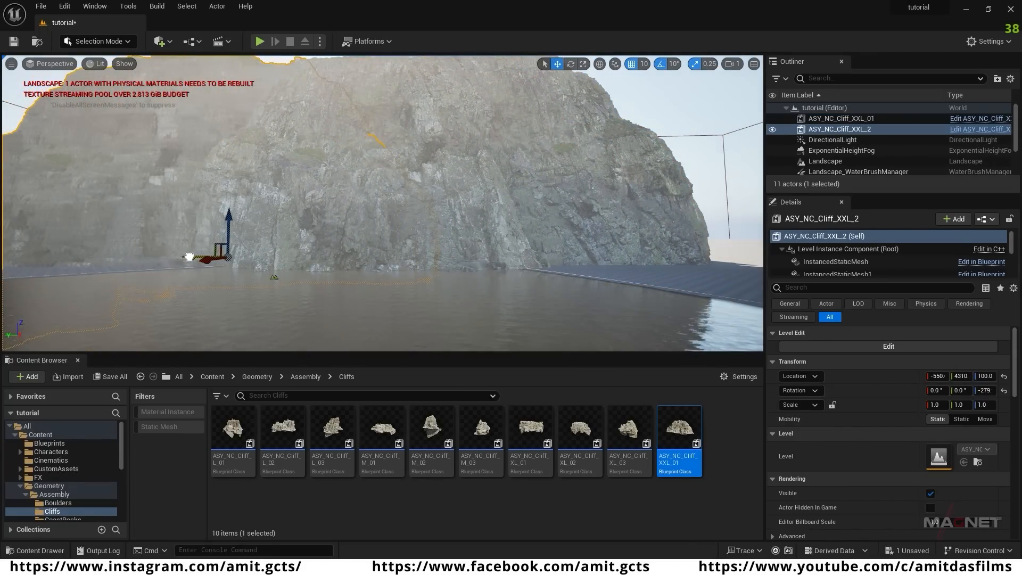
right_click_drag(468, 229, 415, 234)
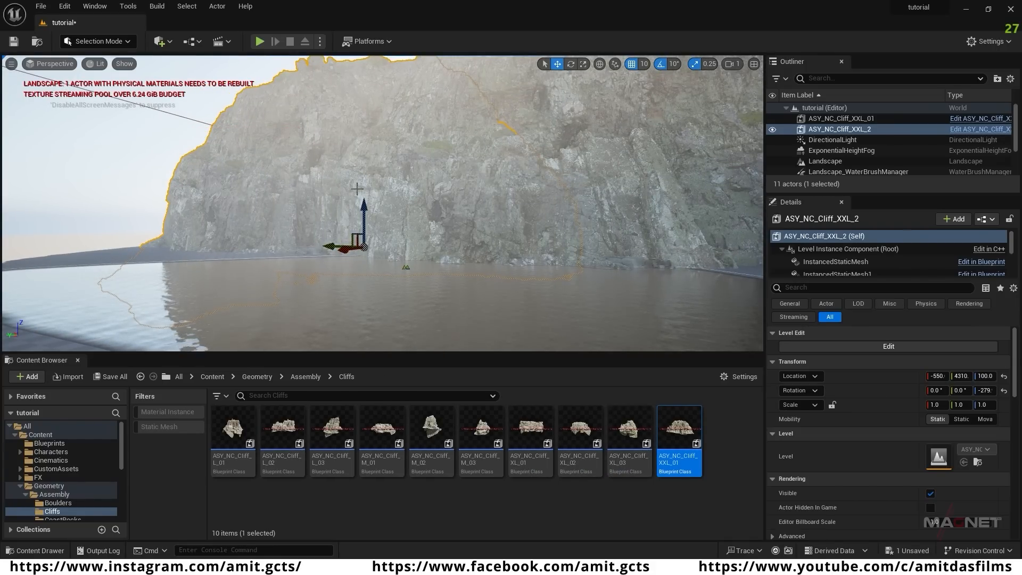
mouse_move(345, 249)
left_mouse_down()
mouse_move(359, 255)
mouse_move(326, 256)
mouse_move(345, 259)
mouse_move(339, 267)
mouse_move(362, 254)
left_mouse_up()
right_click_drag(367, 250, 290, 290)
- Duplicate the second cliff further along the shore and rotate the copy to about -359° around Z
right_click_drag(488, 242, 491, 219)
left_click_drag(547, 257, 256, 252, "alt")
key("e")
key("w")
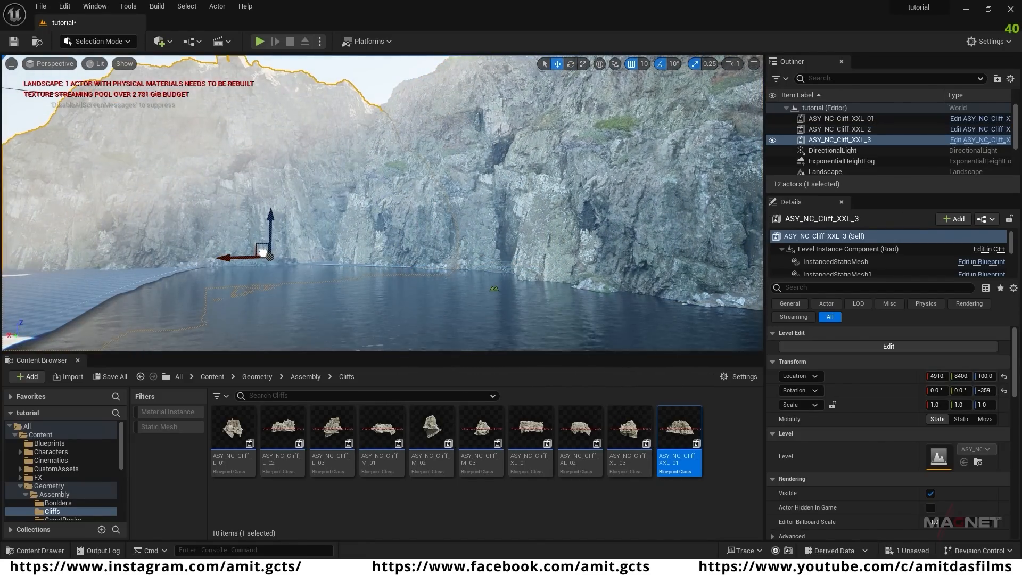
- Duplicate the third cliff and place the fourth copy further around the lake, continuing the rock wall
right_click_drag(261, 252, 317, 247)
key("e")
left_click_drag(261, 221, 106, 233, "alt")
key("w")
right_click_drag(106, 232, 320, 240)
- Create a fifth copy of the cliff, then move and rotate it to continue the wall around the lake
left_click(346, 224)
left_click_drag(258, 260, 237, 259, "alt")
key("w")
left_click_drag(256, 258, 375, 239)
key("e")
left_click_drag(460, 252, 450, 235)
left_click_drag(492, 242, 515, 253)
left_click_drag(491, 200, 491, 234)
right_click_drag(491, 234, 255, 239)
right_click_drag(393, 298, 549, 260)
- Duplicate the original cliff upward and tilt the copy to about -50° on X above the rock wall
left_click(549, 260)
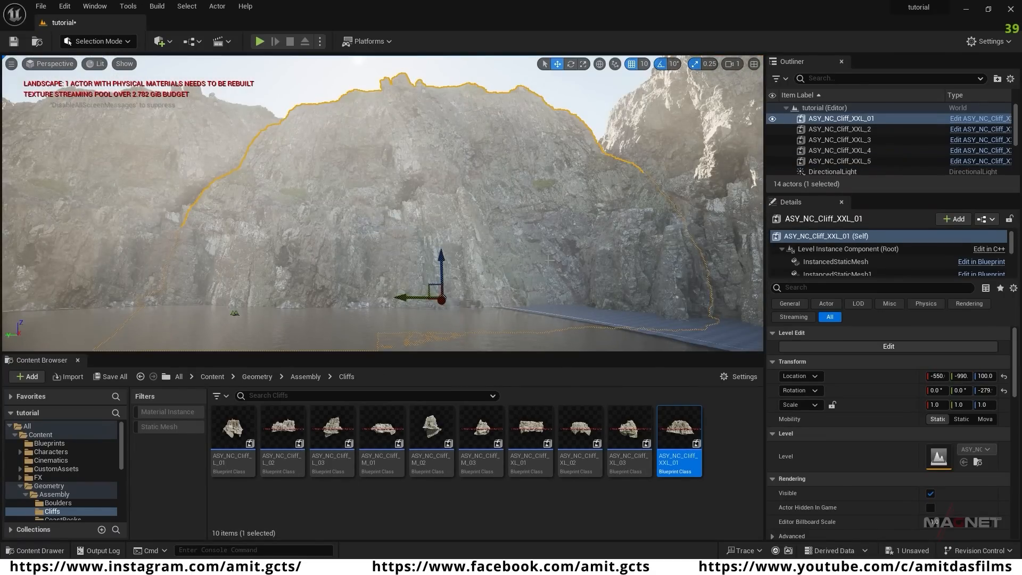
right_click_drag(469, 224, 383, 208)
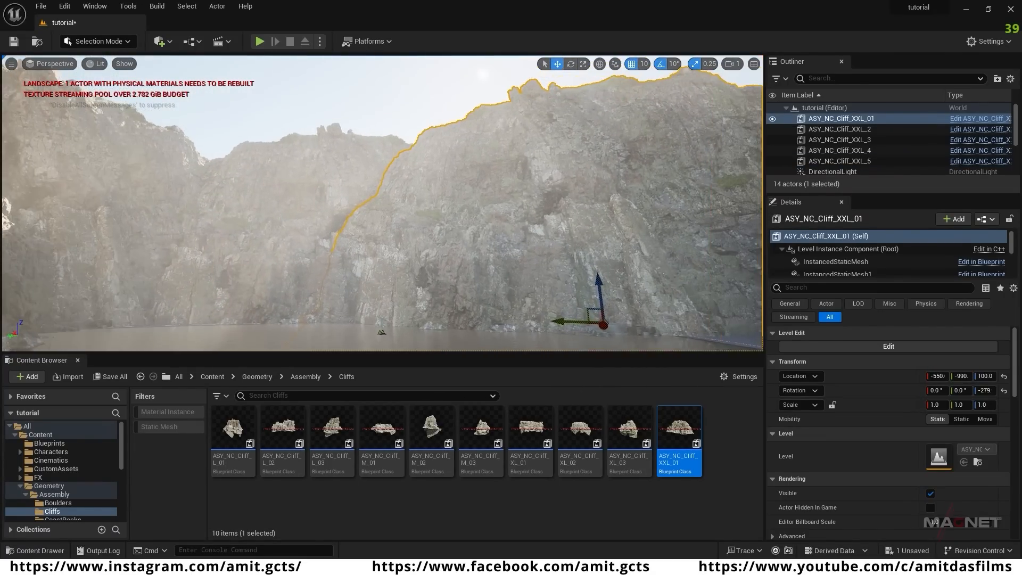
left_click_drag(599, 282, 552, 174, "alt")
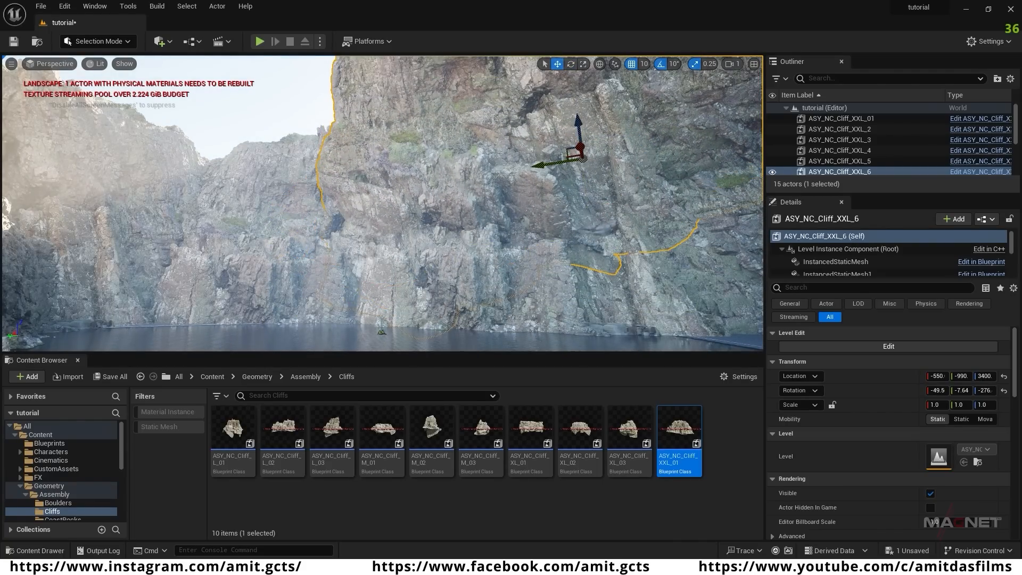
right_click_drag(655, 317, 691, 266)
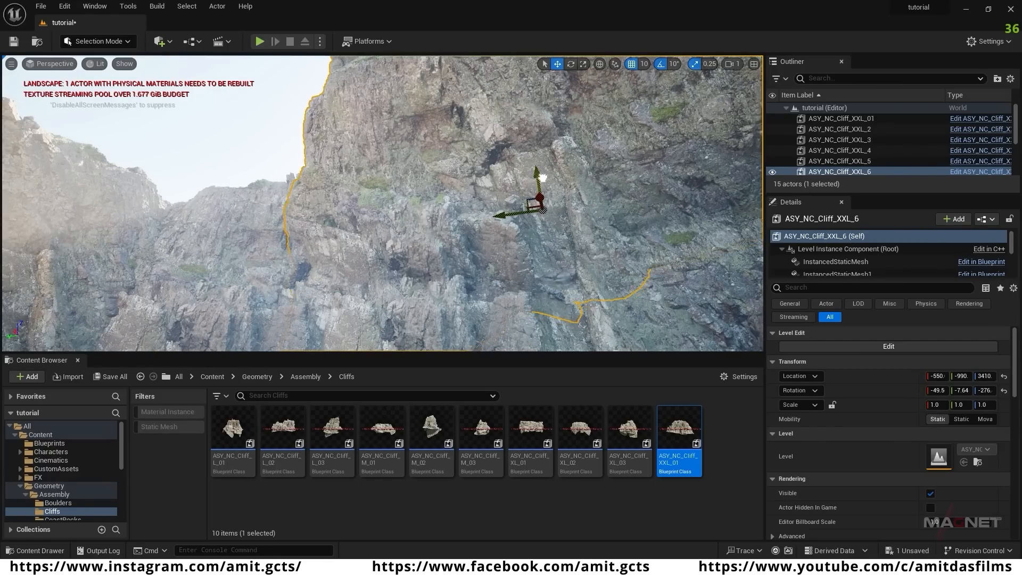
left_click_drag(541, 122, 532, 210)
right_click_drag(532, 210, 489, 261)
- Reselect the upper cliff copy, raise it above the wall and tilt it to about -60° on X
left_click(600, 155)
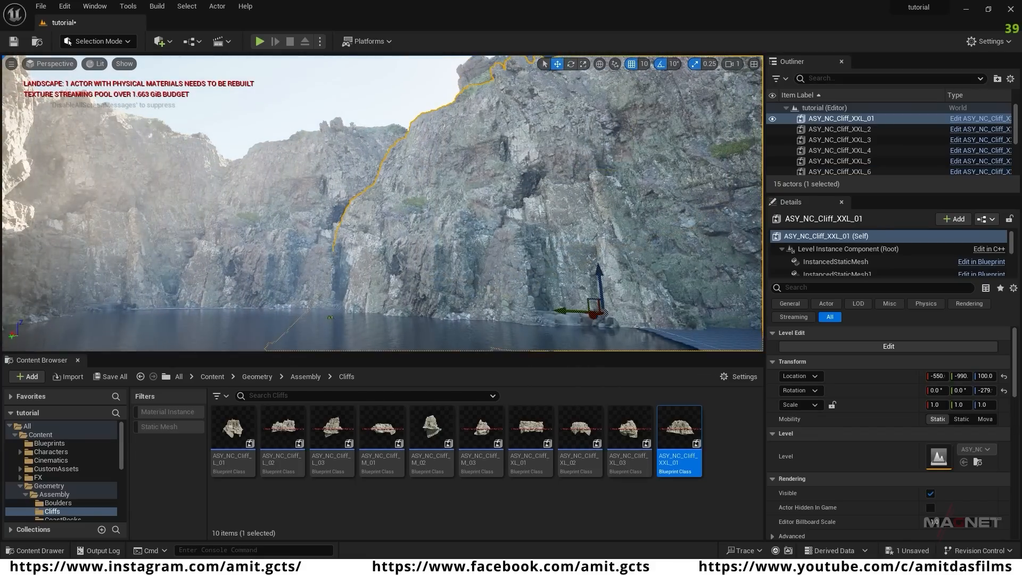
key("ctrl+z")
left_click_drag(598, 146, 608, 151)
right_click_drag(608, 152, 646, 101)
key("e")
left_click_drag(532, 224, 538, 239)
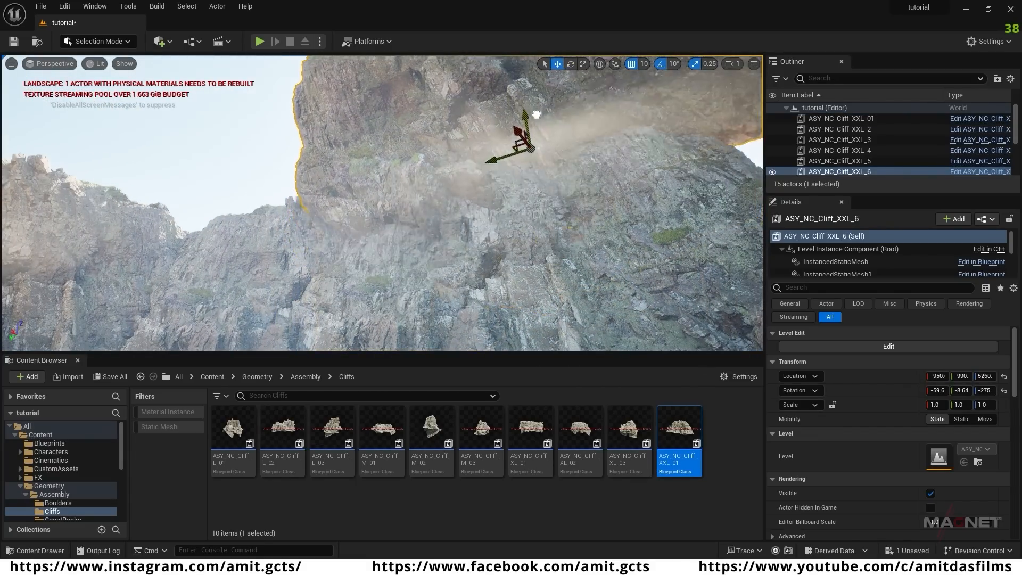
left_click_drag(536, 114, 556, 139)
- Duplicate the tilted upper cliff sideways, then adjust the copy's position and rotation along the top of the wall
key("e")
left_click_drag(527, 183, 367, 194, "alt")
key("w")
left_click_drag(368, 146, 369, 158)
key("e")
left_click_drag(333, 184, 310, 192)
key("w")
- Add a further copy of the tilted upper cliff along the top of the rock wall
right_click_drag(310, 191, 487, 197)
left_click_drag(461, 167, 362, 170, "alt")
key("e")
key("w")
right_click_drag(362, 170, 372, 213)
- Duplicate the upper cliff once more and shift the ninth cliff along the overhead rock line
left_click_drag(349, 198, 266, 201, "alt")
right_click_drag(267, 201, 461, 213)
left_click_drag(461, 190, 332, 186)
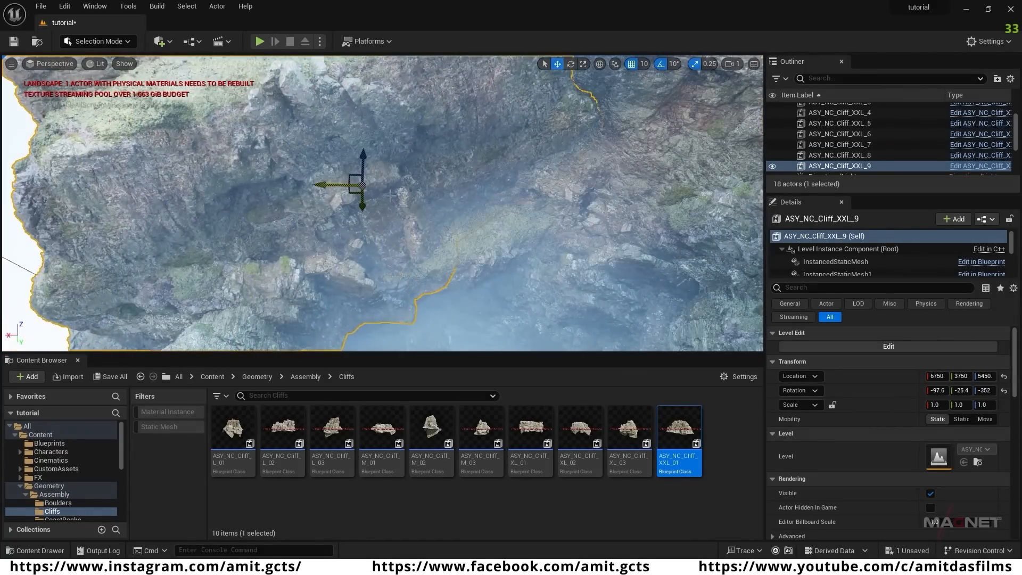
- Add two more upright cliff copies on the ground beside the lake, rotated to about -139° and 40° around Z
right_click_drag(390, 196, 400, 250)
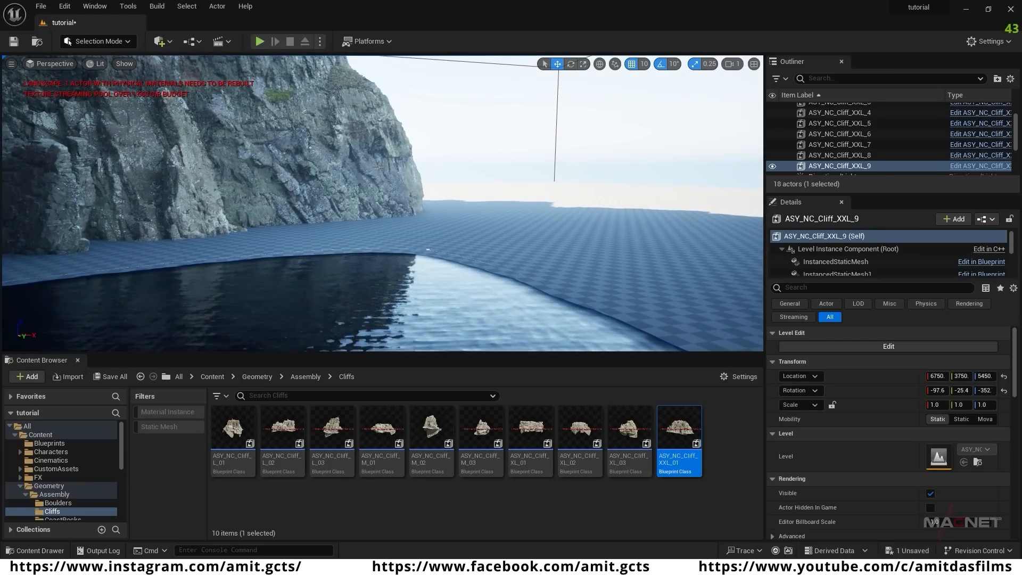
left_click(427, 249)
left_click_drag(190, 231, 382, 230, "alt")
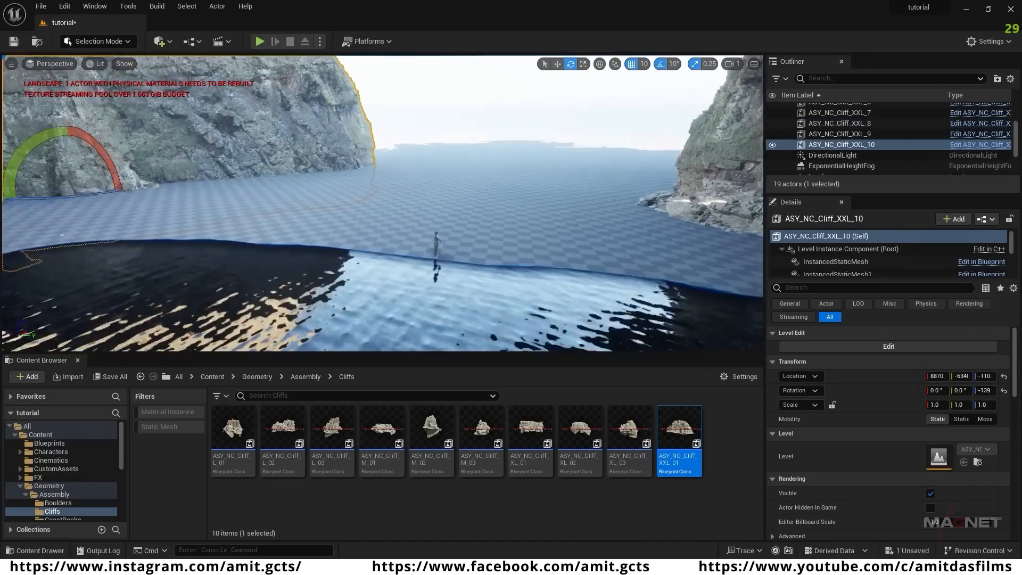
key("w")
left_click_drag(152, 232, 391, 243, "alt")
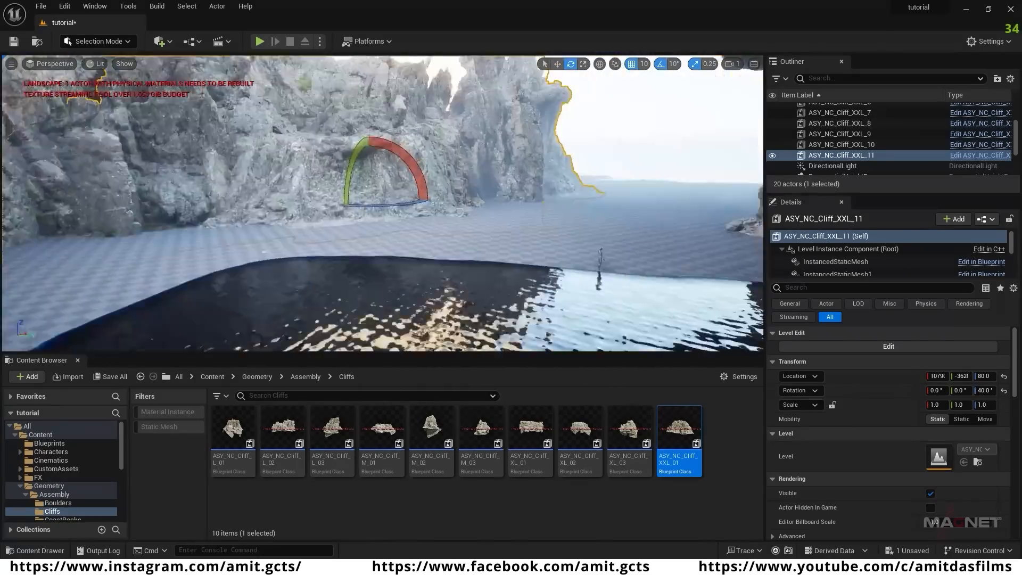
- Duplicate the latest ground cliff as a 0.5-scale copy on the shore, and select the full-size ASY_NC_Cliff_XXL_11 behind it
key("w")
left_click_drag(323, 202, 451, 203, "alt")
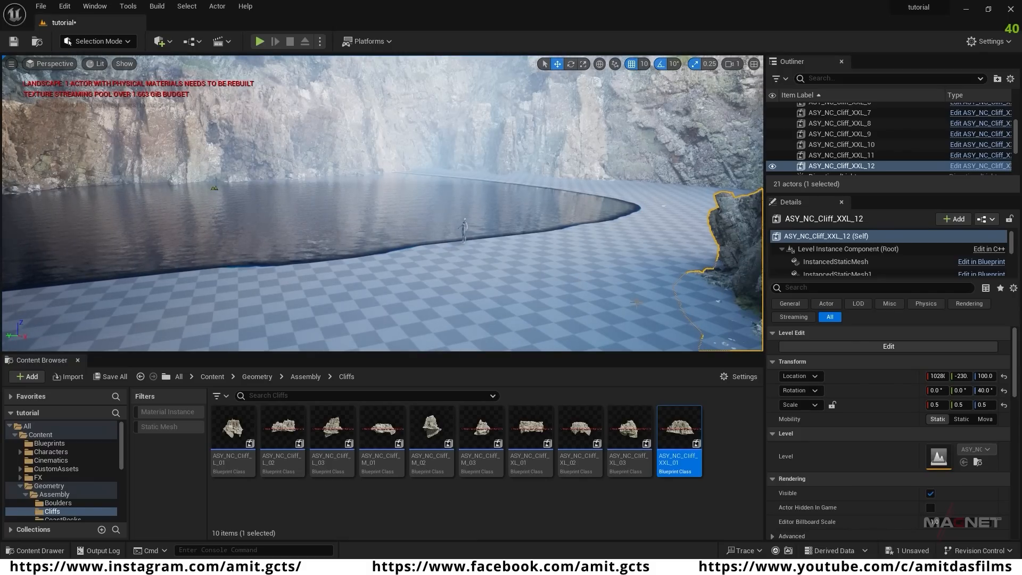
right_click_drag(499, 191, 633, 199)
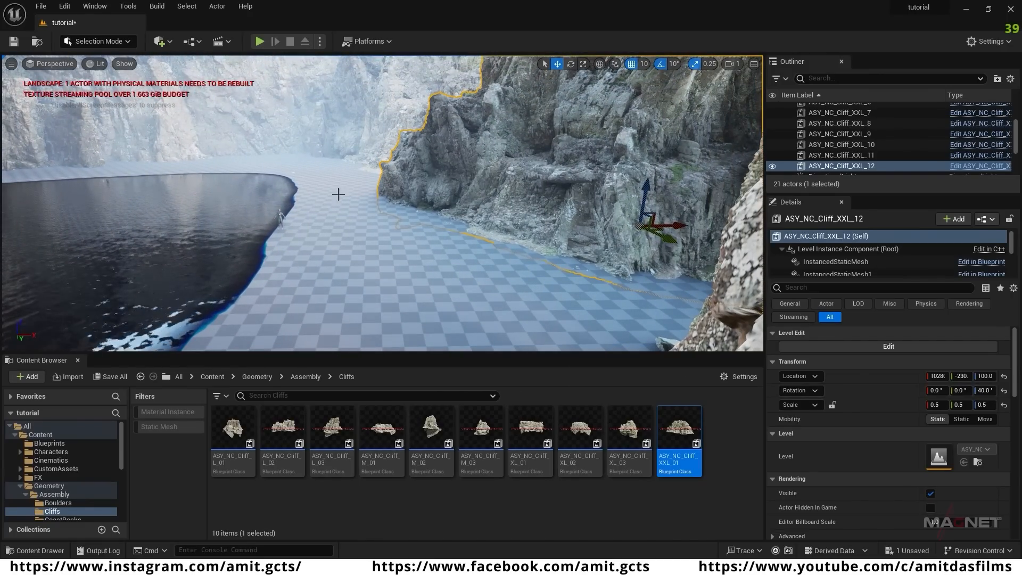
left_click(404, 172)
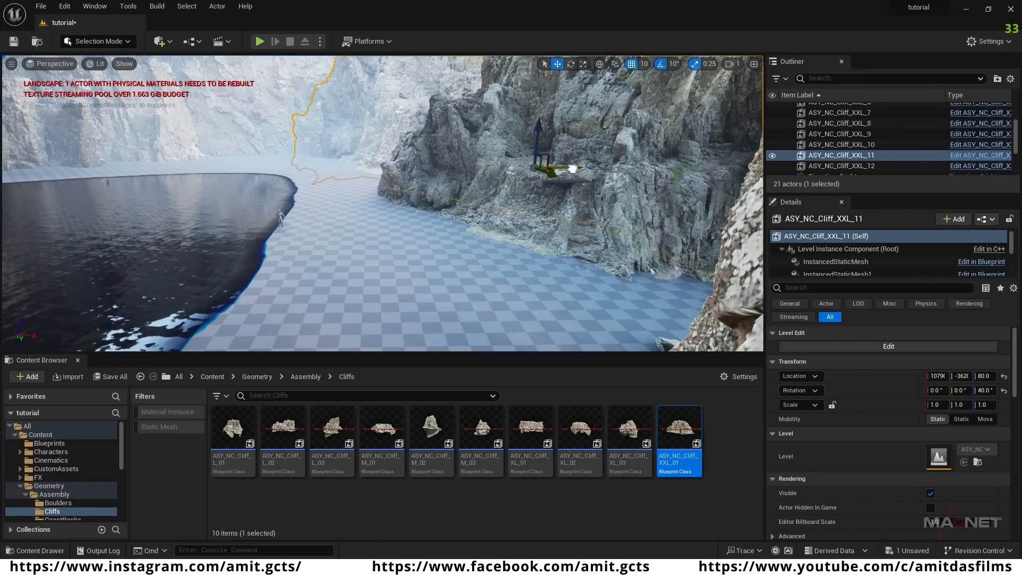
- Shift the 0.5-scale shore cliff along the X axis to about X 9220
left_click(562, 196)
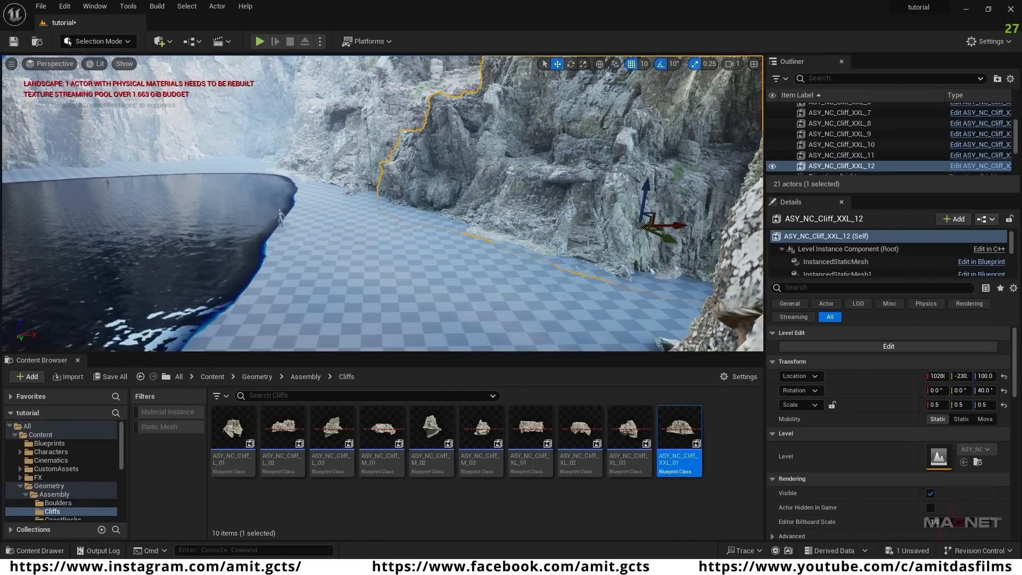
left_click_drag(674, 225, 558, 221)
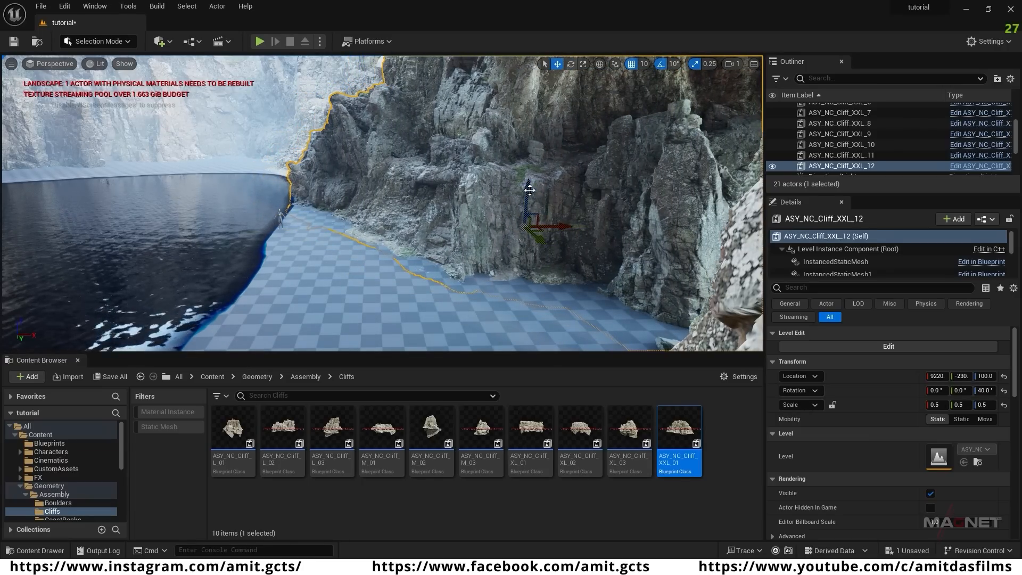
right_click_drag(558, 221, 698, 222)
- Rotate the full-size lakeside cliff ASY_NC_Cliff_XXL_4 to about -409° around Z
left_click(558, 221)
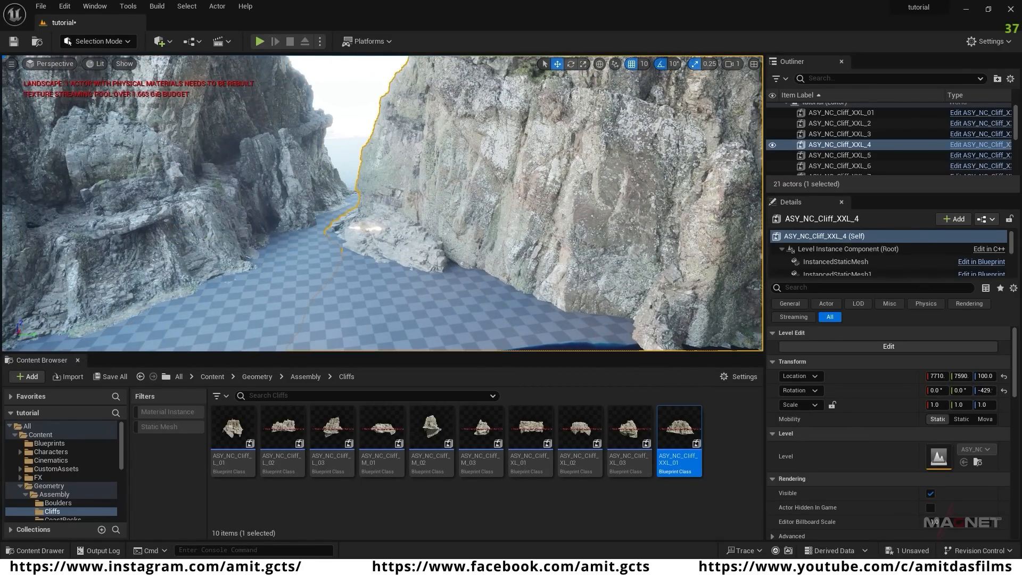
right_click_drag(557, 221, 675, 224)
mouse_move(483, 270)
right_mouse_down()
mouse_move(495, 266)
mouse_move(415, 268)
mouse_move(484, 270)
right_mouse_up()
key("e")
left_click_drag(594, 210, 556, 209)
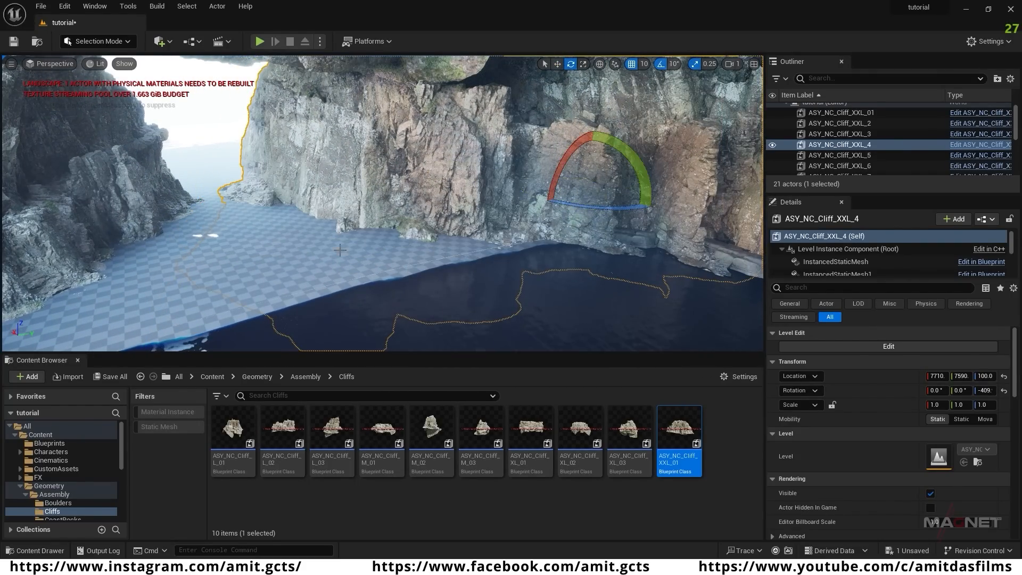
right_click_drag(340, 249, 405, 164)
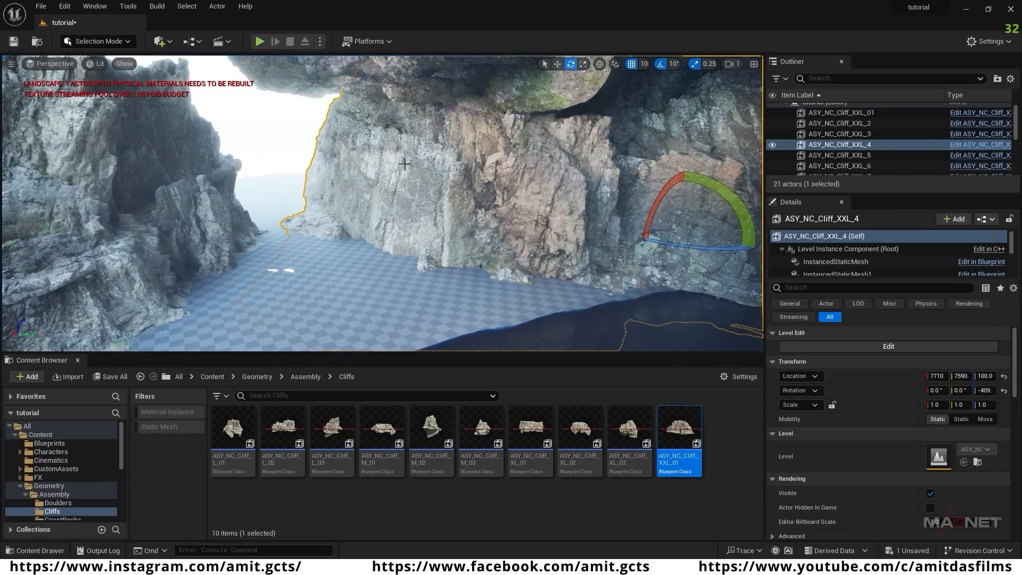
- Duplicate the rotated lakeside cliff and place the copy at about X 11710, Y 4020 to close the open gap
key("w")
left_click_drag(637, 223, 590, 213, "alt")
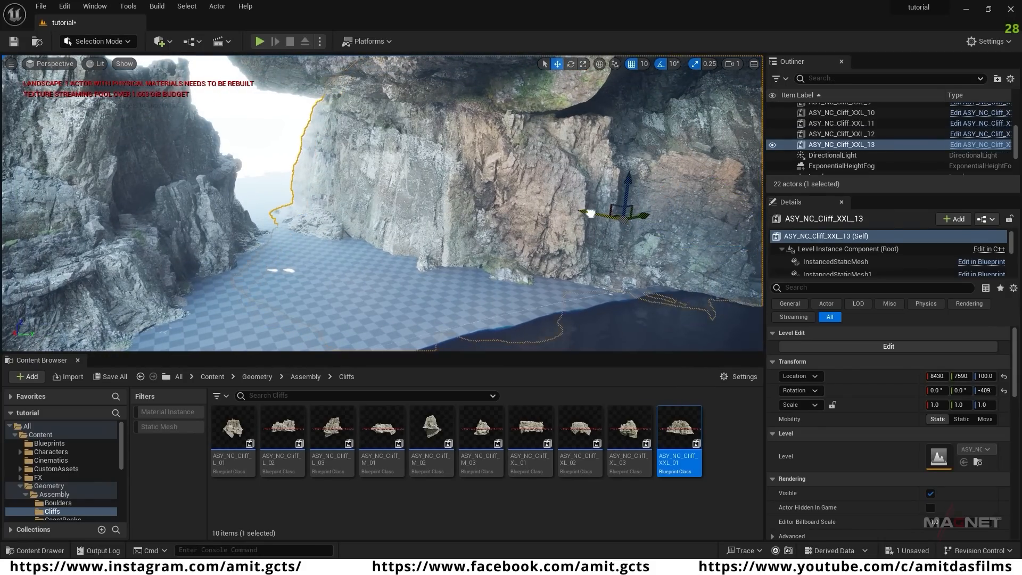
left_click_drag(523, 187, 339, 199)
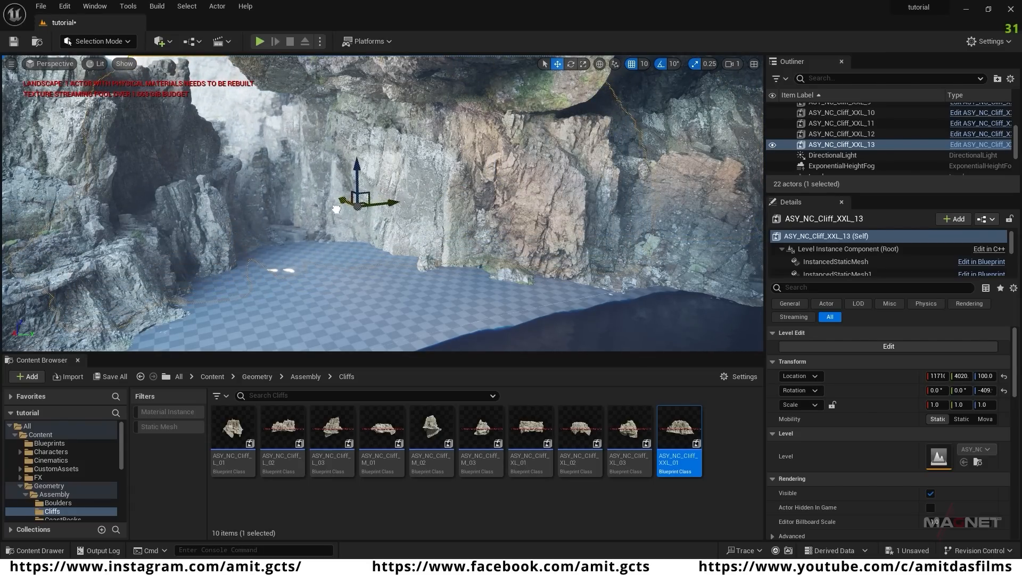
right_click_drag(339, 200, 374, 200)
key("Escape")
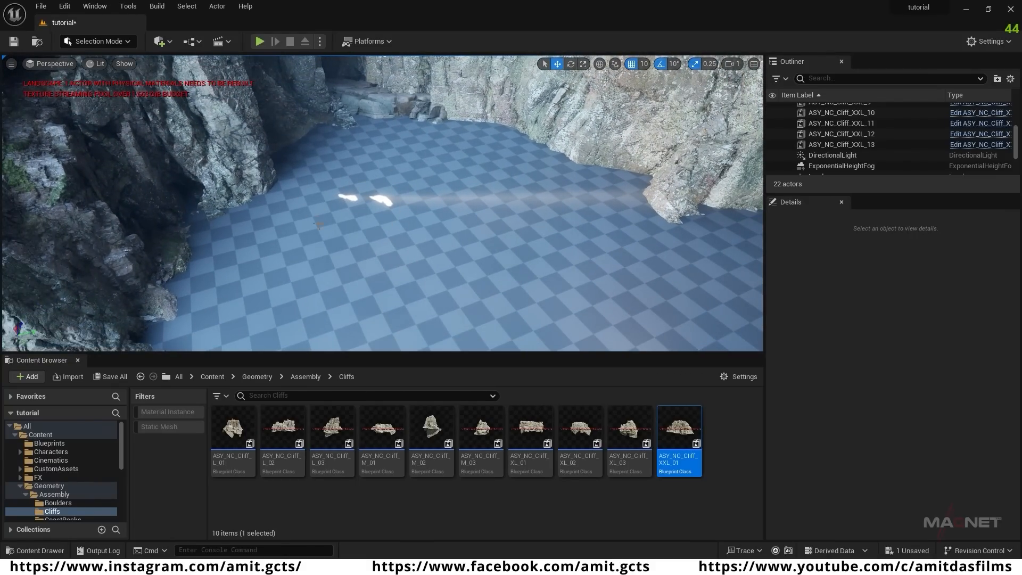
- Duplicate the tilted upper cliff ASY_NC_Cliff_XXL_8 and place the copy at about X 1270, Y 5120 in the overhead rock
right_click_drag(374, 201, 516, 198)
left_click(436, 184)
right_click_drag(436, 184, 394, 182)
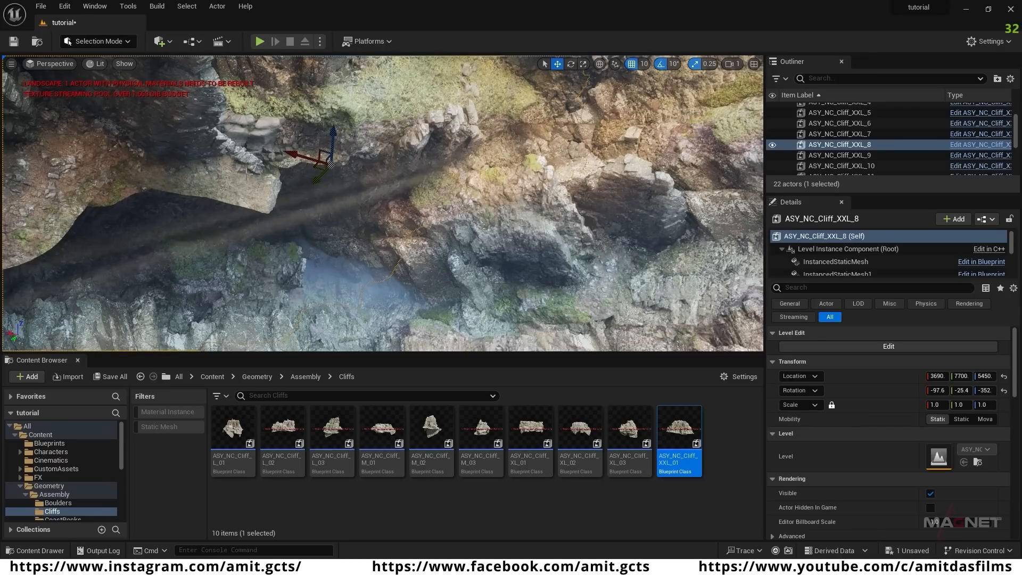
left_click_drag(296, 153, 369, 163, "alt")
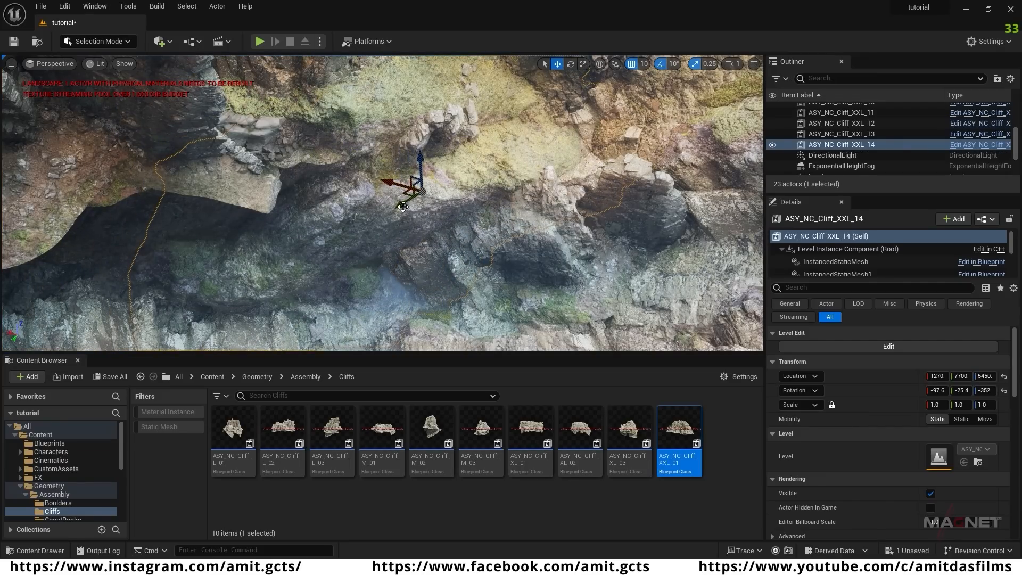
left_click_drag(403, 204, 469, 186)
right_click_drag(469, 186, 536, 249)
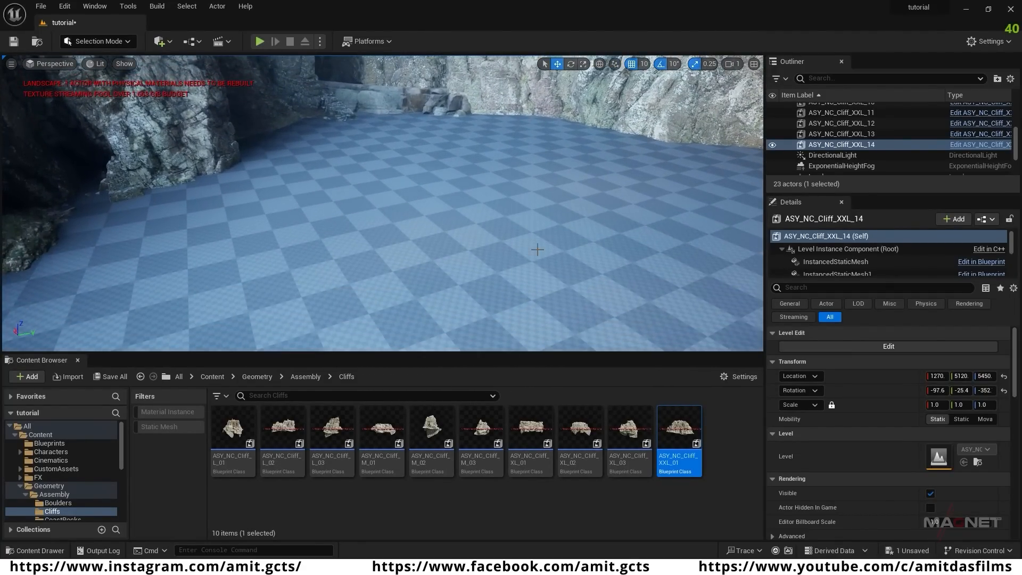
- Make two more copies of the upper cliffs along the overhead rock, at about Y 1200 and Y -1510
right_click_drag(461, 224, 702, 186)
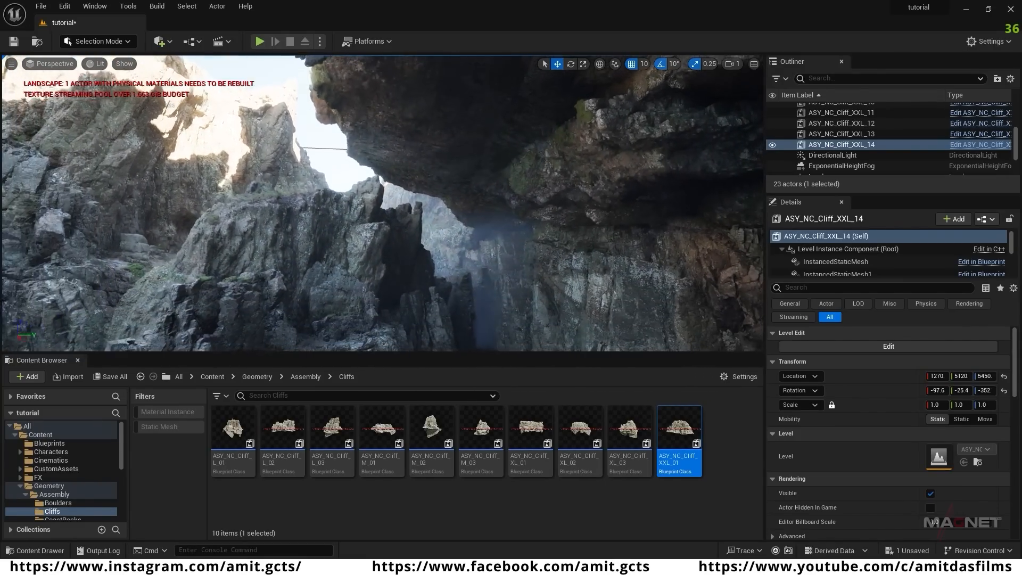
left_click(433, 210)
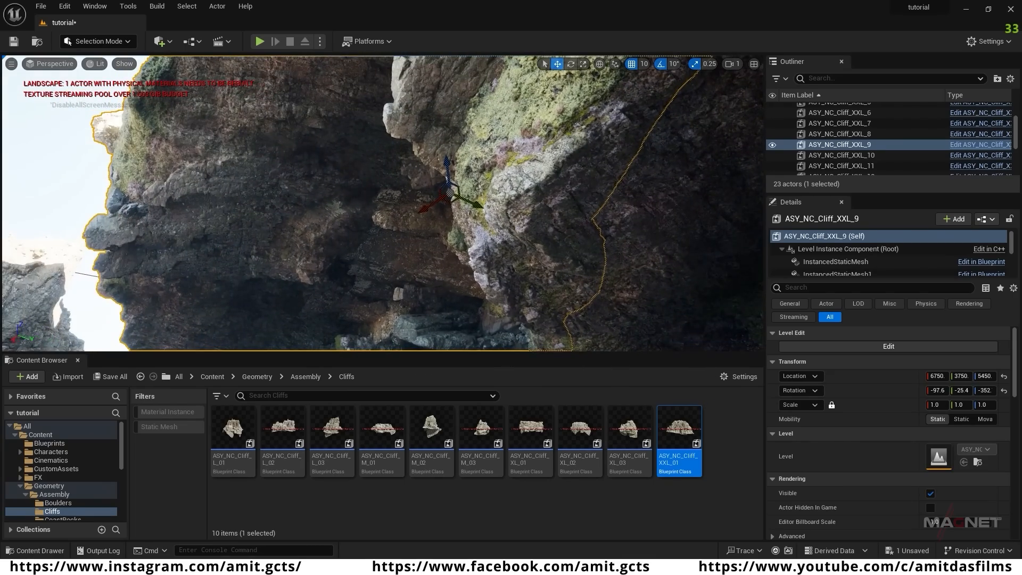
left_click_drag(471, 202, 332, 206, "alt")
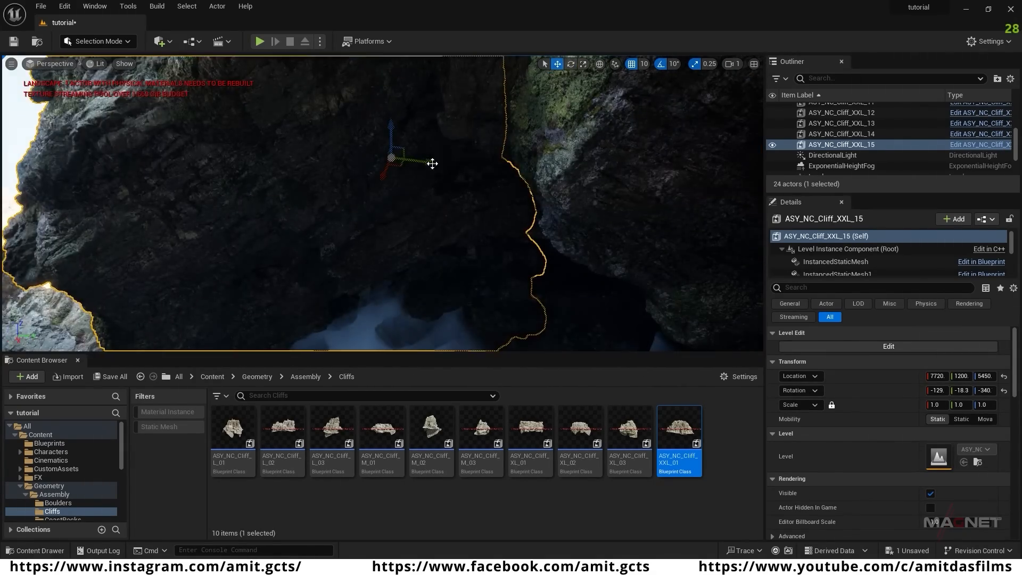
left_click_drag(432, 163, 554, 77, "alt")
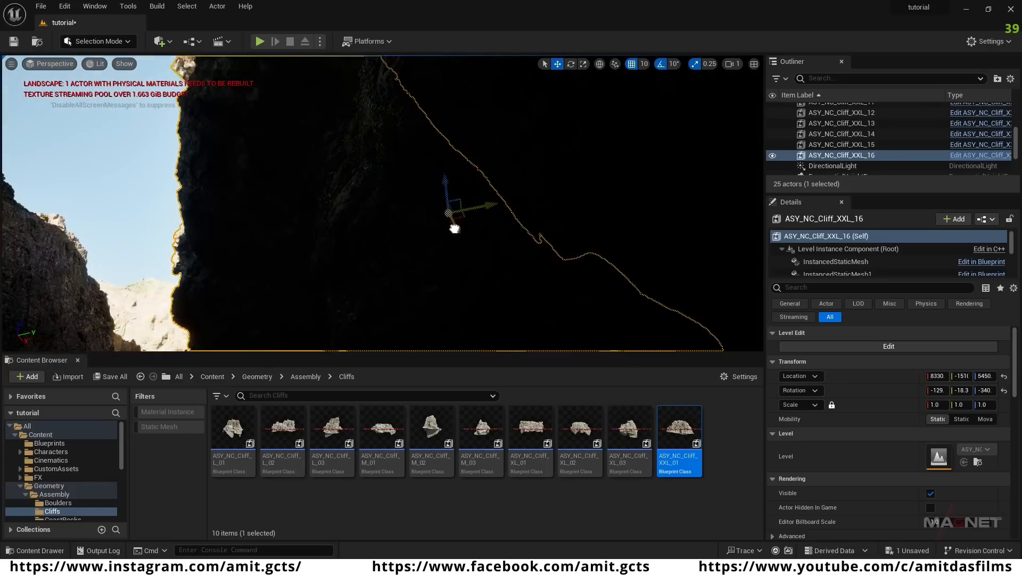
- Duplicate the neighbouring overhead cliff and place the copy at about X 160, Z 4370 to extend the rock ceiling
right_click_drag(424, 219, 319, 213)
left_click(223, 181)
left_click_drag(189, 169, 316, 195, "alt")
key("e")
key("w")
right_click_drag(497, 233, 569, 303)
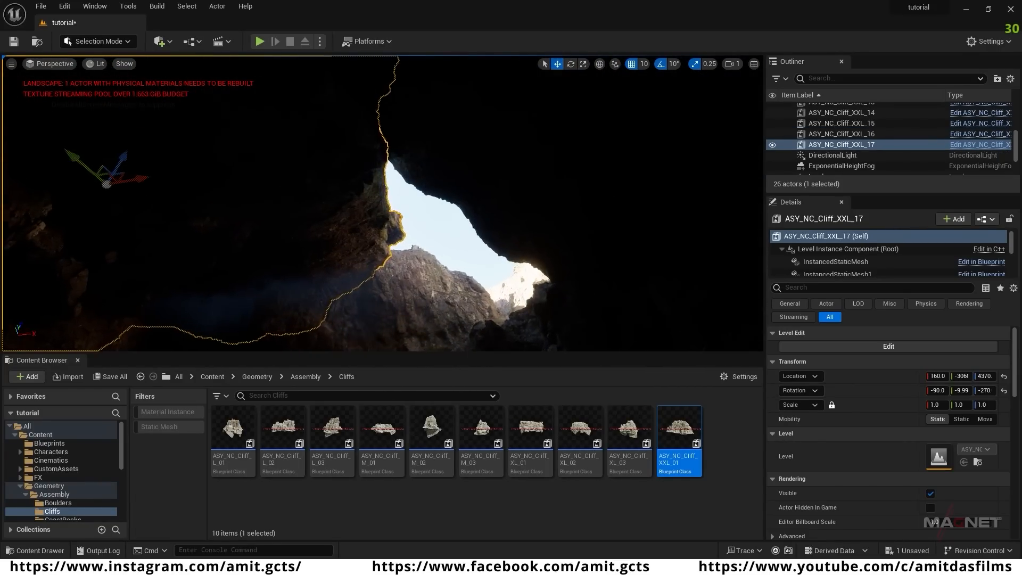
- Rotate the directional light so that sunlight illuminates the inner rock walls
right_click_drag(497, 213, 494, 325)
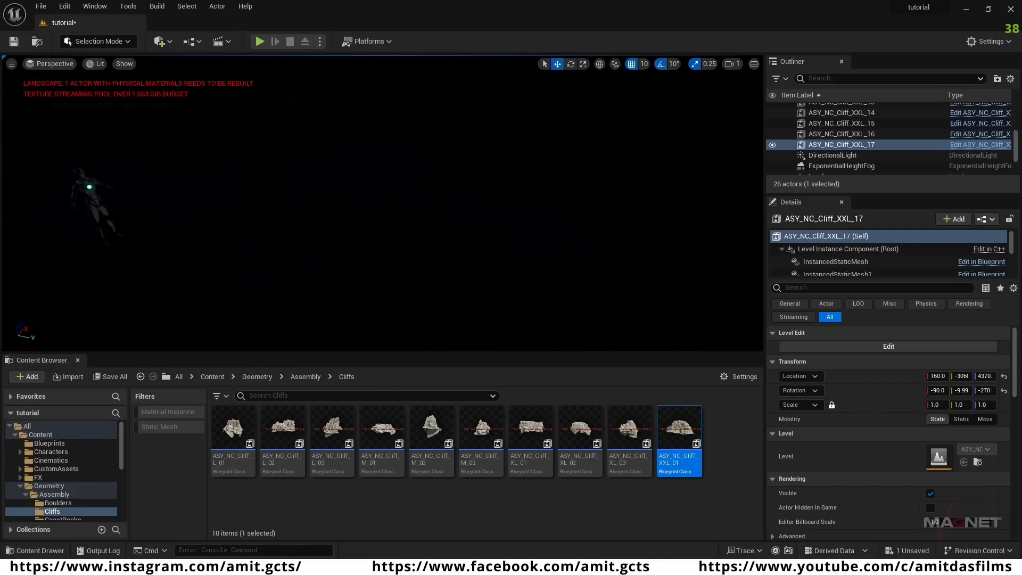
right_click_drag(497, 213, 341, 186)
right_click_drag(526, 223, 556, 186)
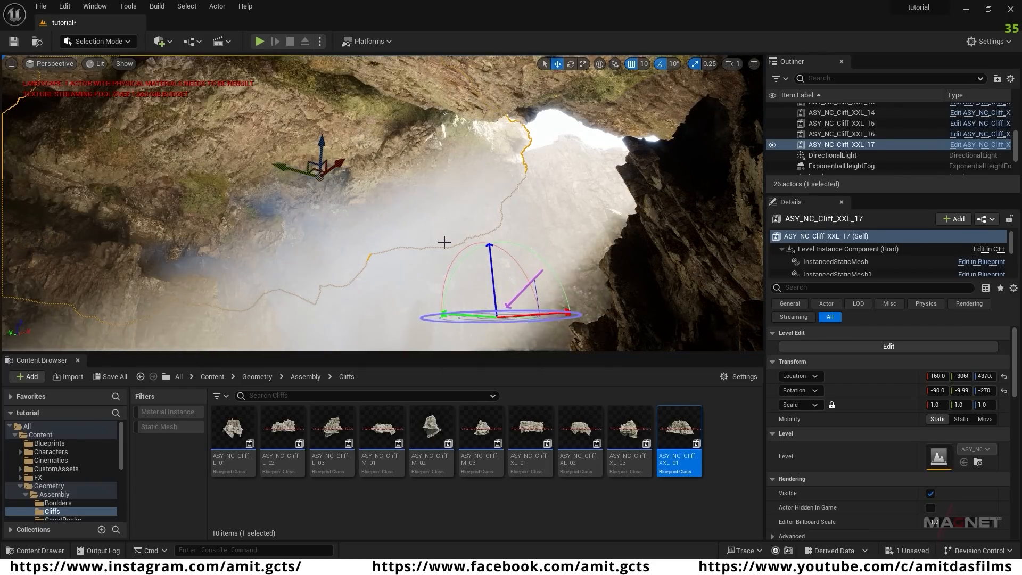
- Raise the newest overhead cliff, ASY_NC_Cliff_XXL_17, to about Z 5300
right_click_drag(331, 207, 277, 217)
key("s")
mouse_move(356, 196)
right_mouse_down()
mouse_move(355, 149)
mouse_move(356, 196)
right_mouse_up()
left_click_drag(504, 207, 505, 183)
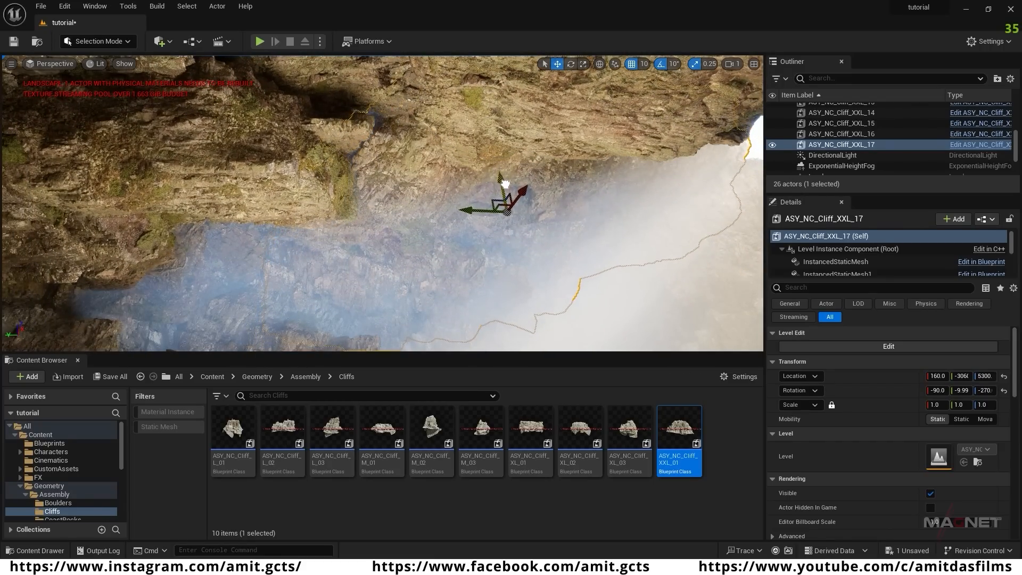
- Move the upper cliff ASY_NC_Cliff_XXL_14 to about X 1000, Y 4750, Z 5790
left_click(344, 170)
left_click_drag(180, 133, 179, 123)
left_click_drag(139, 154, 183, 142)
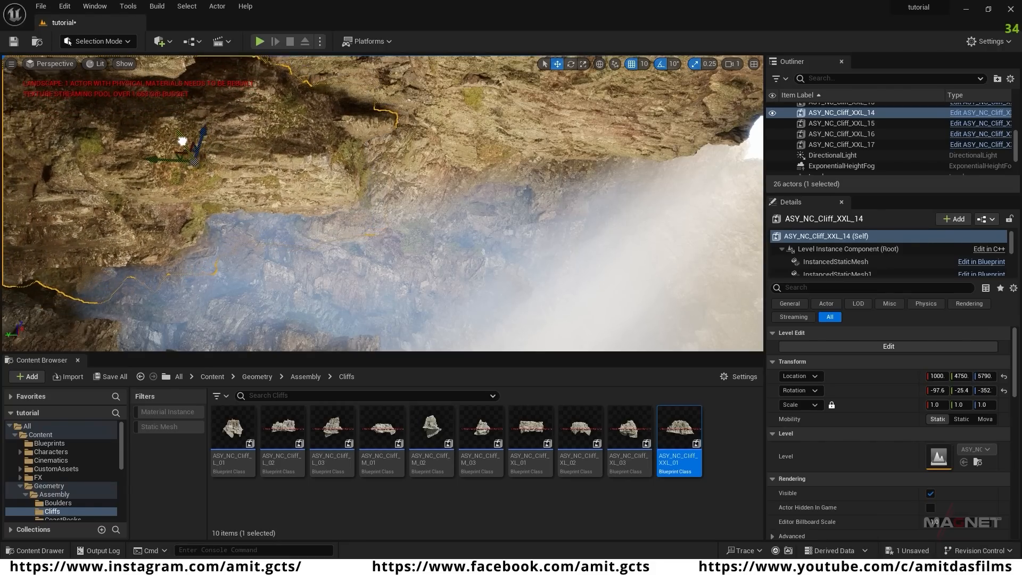
right_click_drag(362, 232, 279, 234)
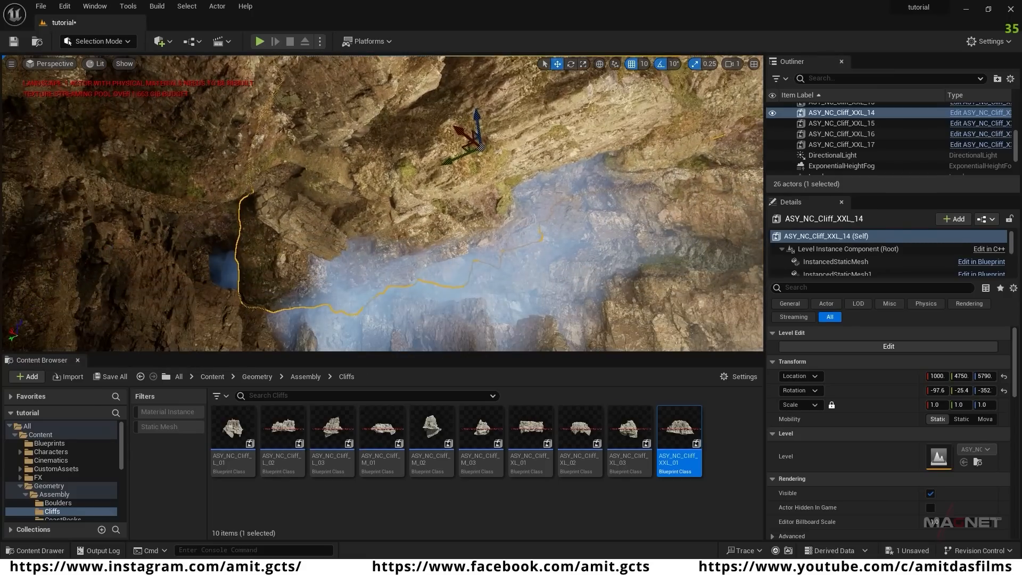
- Duplicate ASY_NC_Cliff_XXL_14 and place the copy at about X 1870, Y 7090, Z 4820 over the remaining ceiling gap
left_click(189, 264)
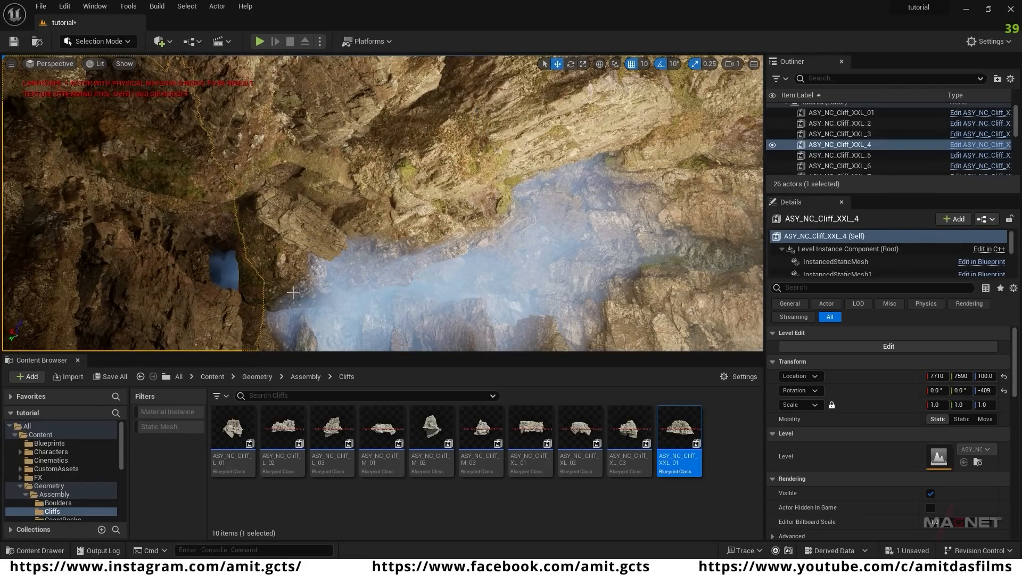
key("f")
left_click(381, 134)
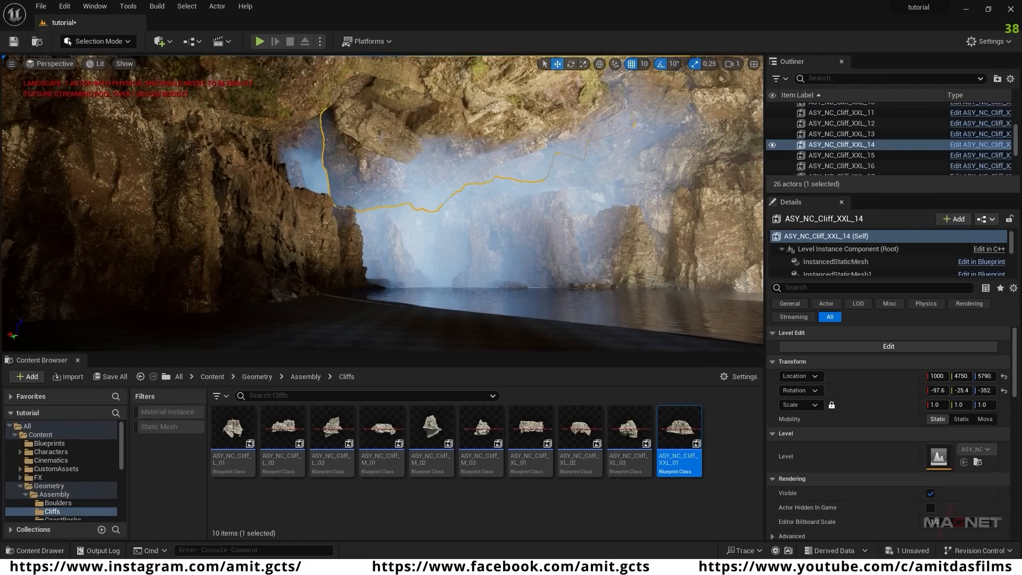
key("f")
left_click_drag(384, 216, 316, 230, "alt")
left_click_drag(340, 196, 257, 237)
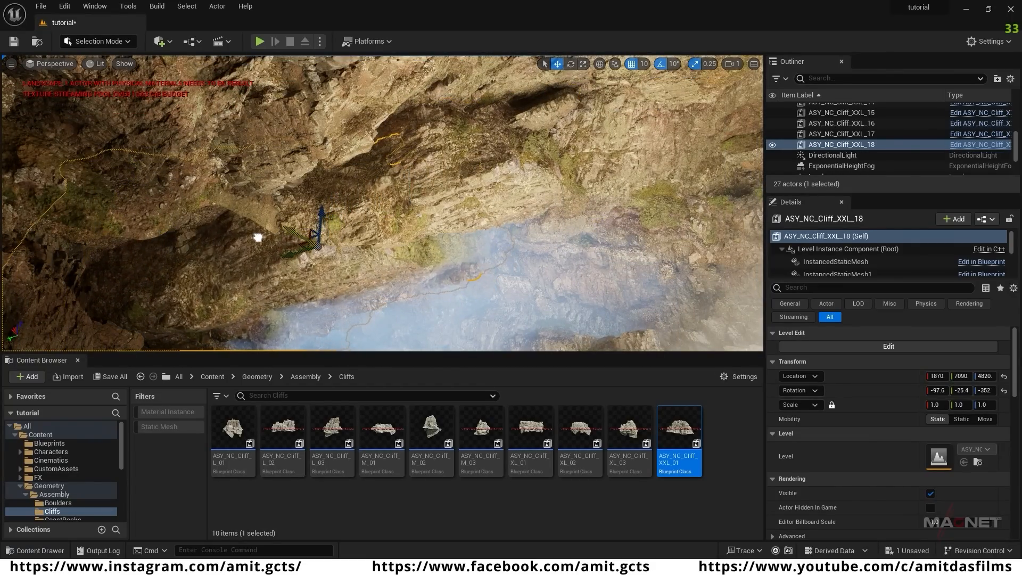
right_click_drag(328, 218, 420, 239)
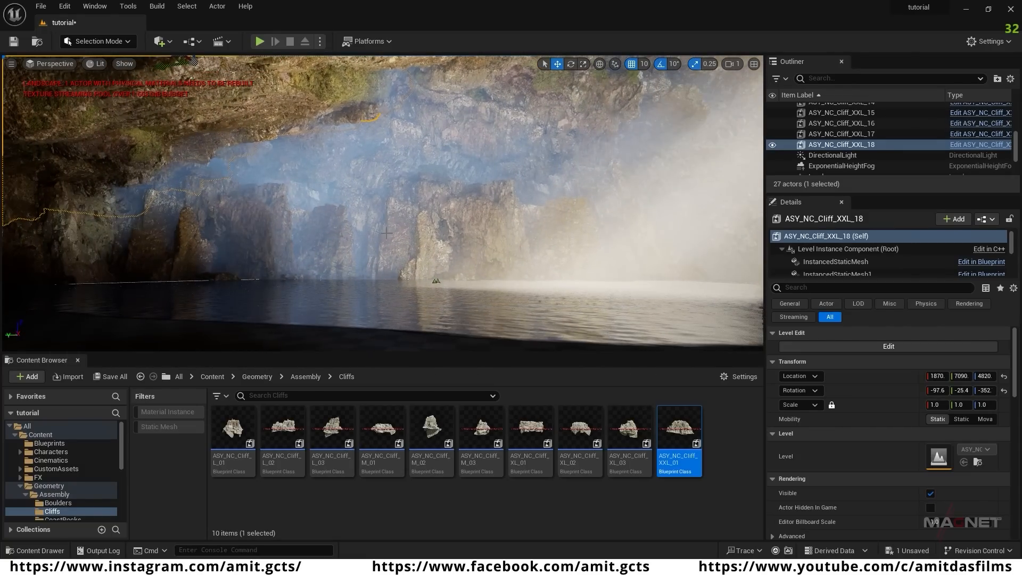
- Find the ExponentialHeightFog actor with the search "fog" and set its Fog Height Falloff to 2.0
left_click(815, 80)
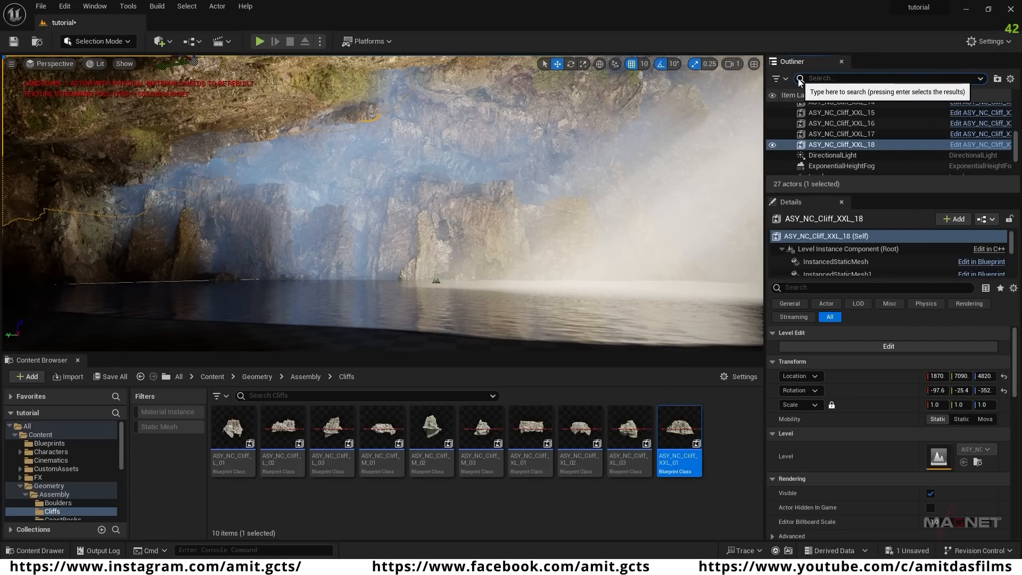
type("fog")
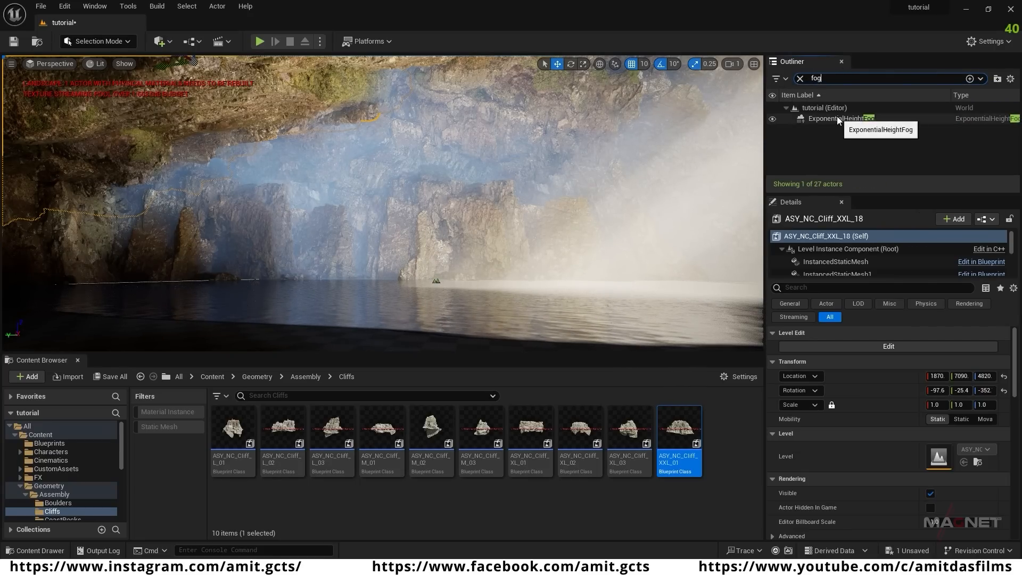
left_click(836, 118)
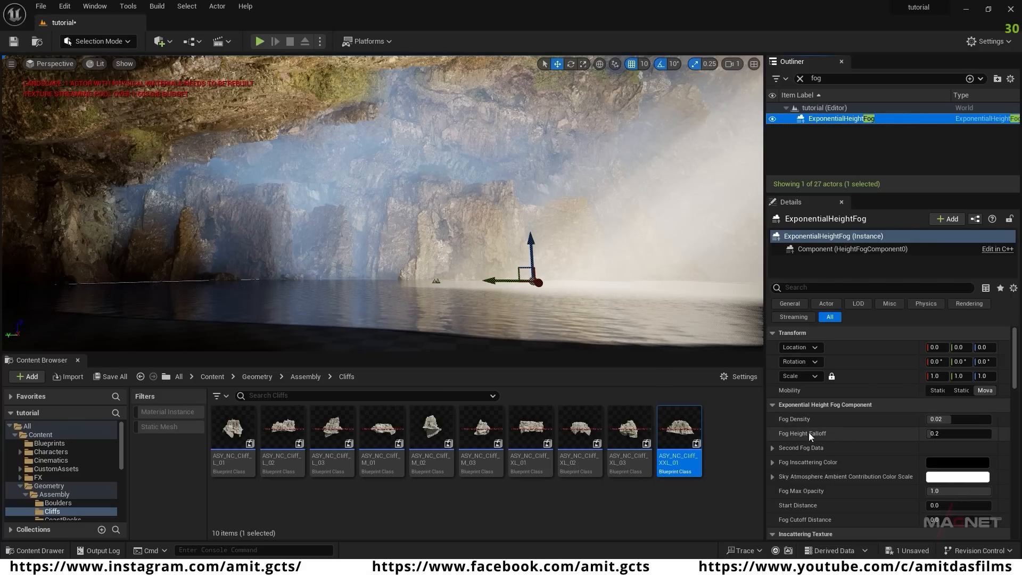
left_click_drag(928, 435, 991, 435)
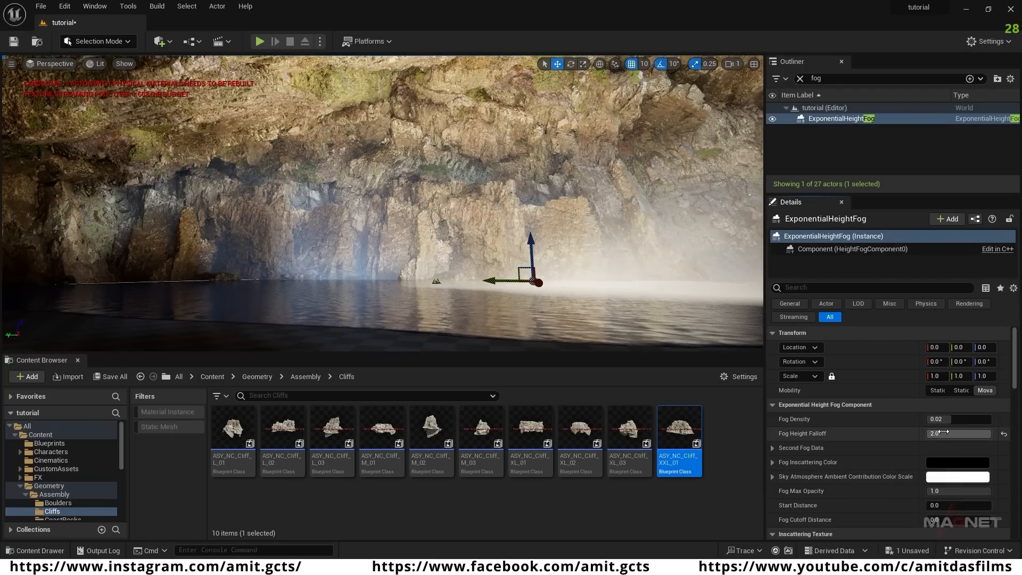
- Lower the height fog's Fog Density to about 0.0092, and fine-tune it slightly upward
left_click_drag(958, 419, 943, 418)
right_click_drag(585, 250, 697, 187)
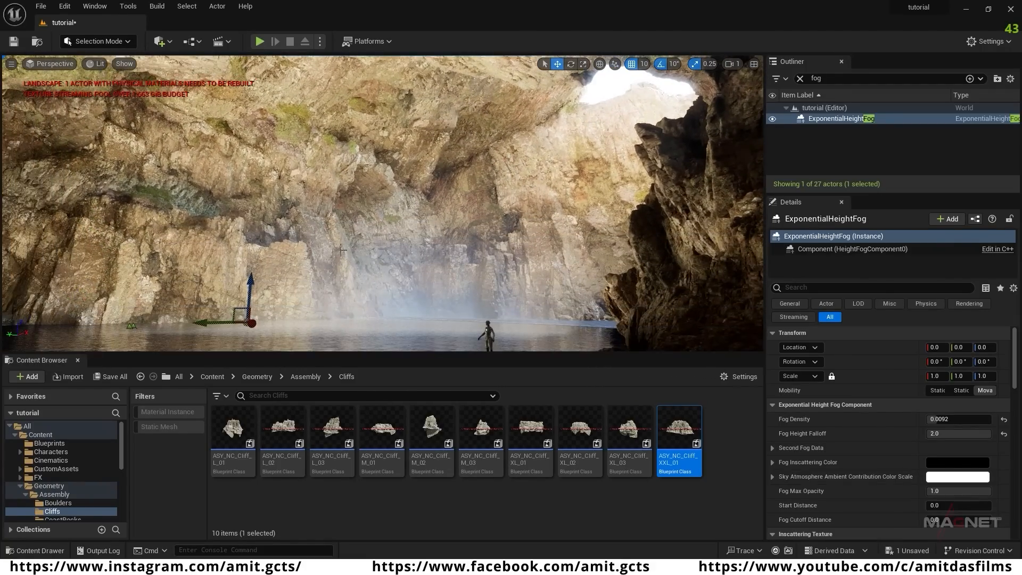
left_click_drag(943, 419, 949, 419)
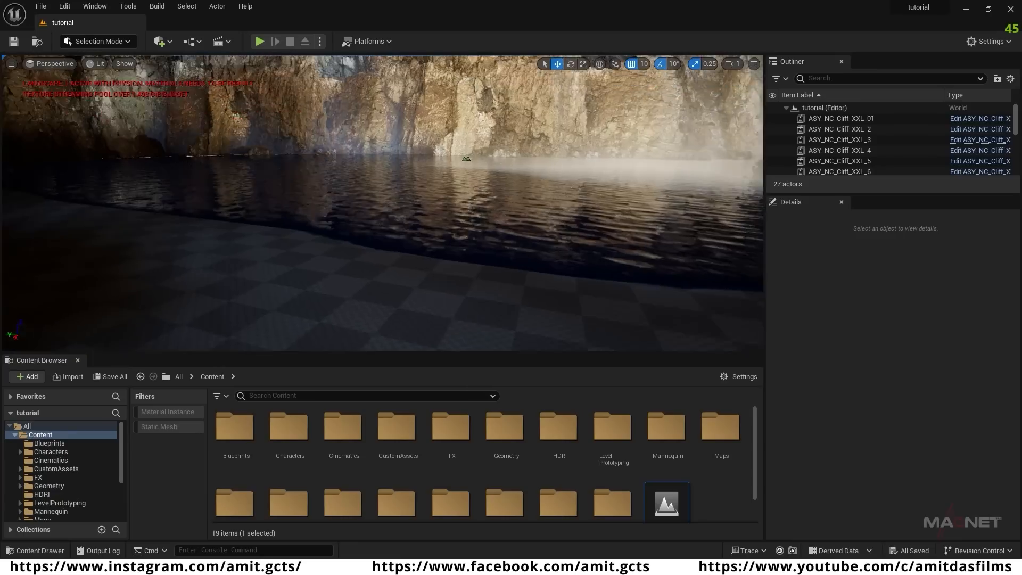
right_click_drag(207, 229, 207, 209)
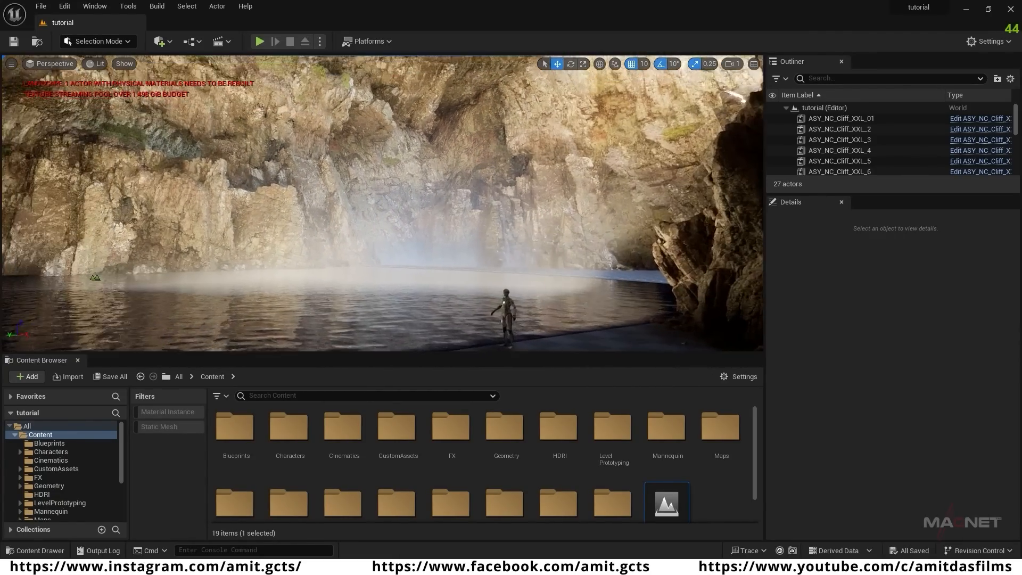
- Find the virtual texture options in the project settings with the search "virtual" and enable virtual texture support
left_click(68, 7)
left_click(134, 159)
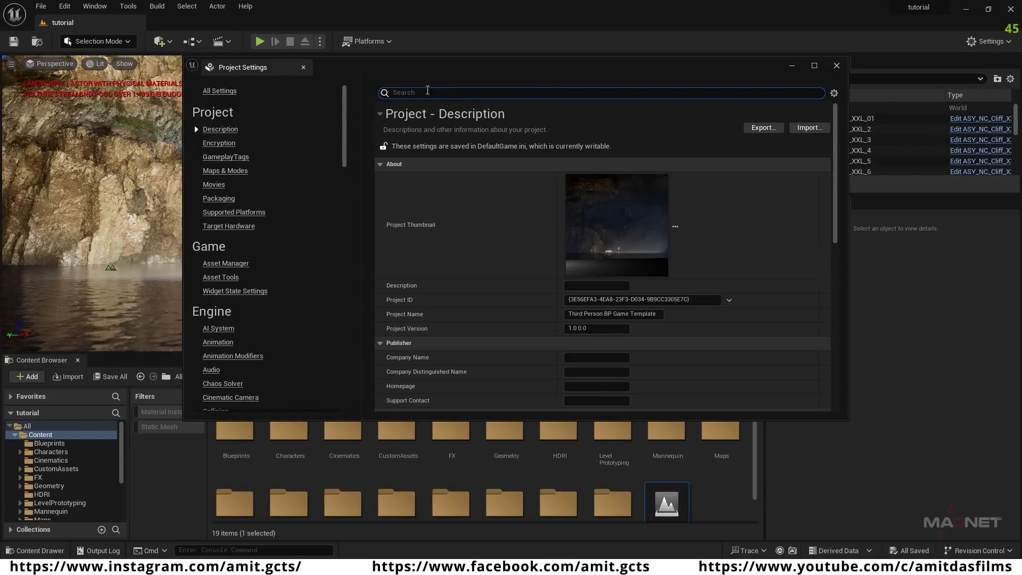
left_click(427, 92)
type("virtual")
scroll(475, 280, "down", 2)
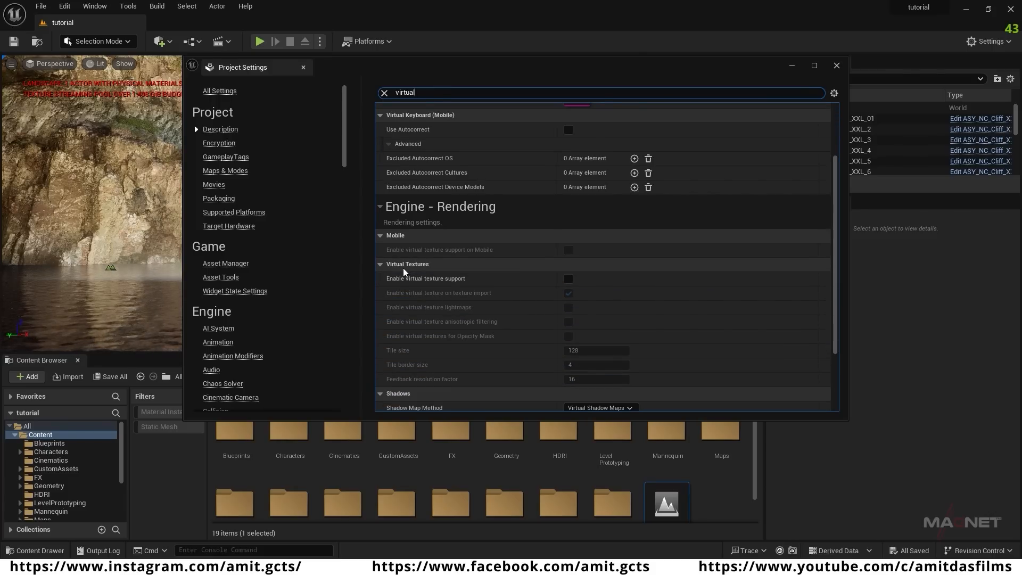
mouse_move(450, 283)
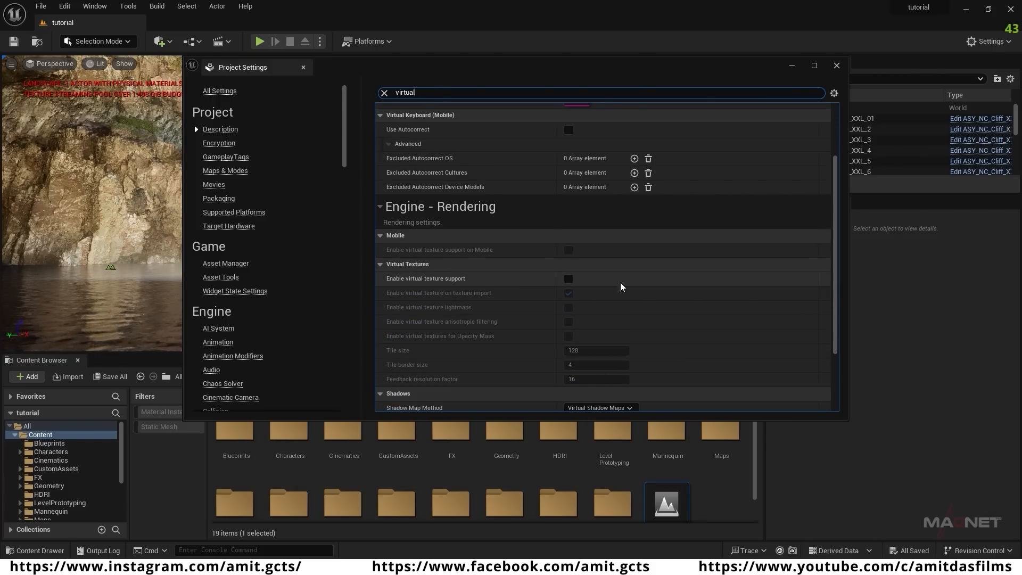
left_click(568, 279)
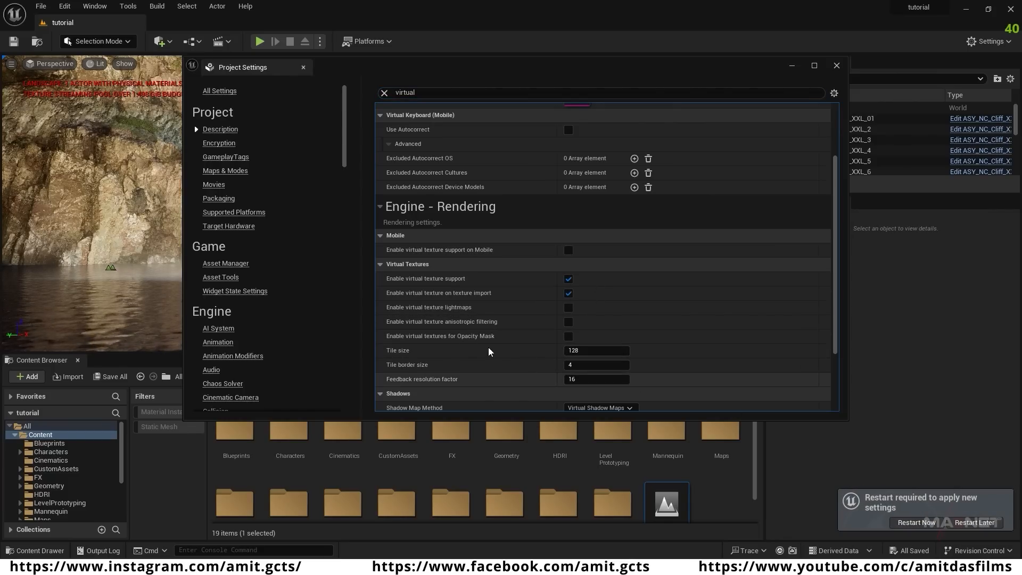
- Search the project settings for "cache" and set the IMG Media Cache Behind Percentage to 50
double_click(426, 92)
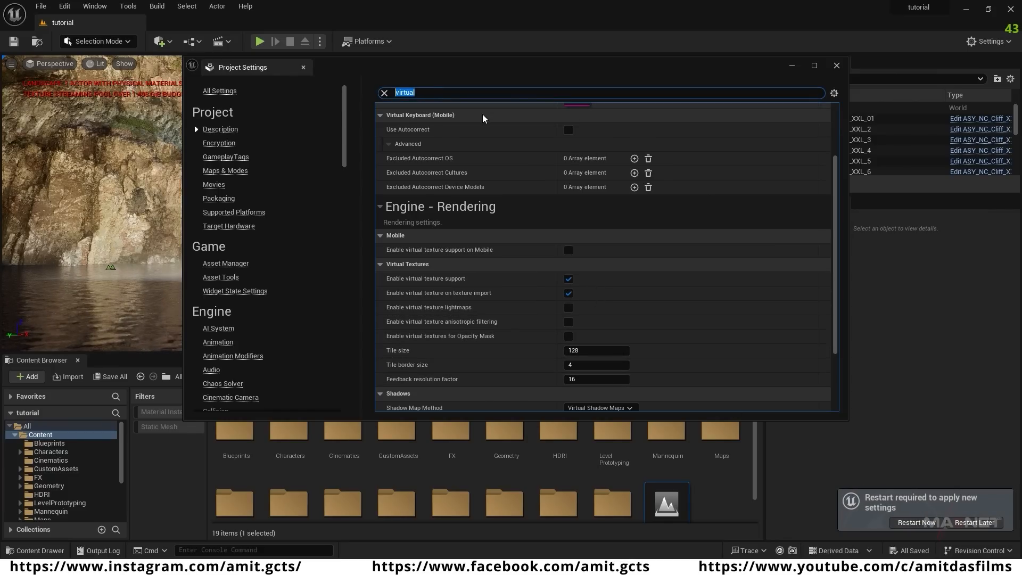
type("cache")
scroll(477, 247, "down", 10)
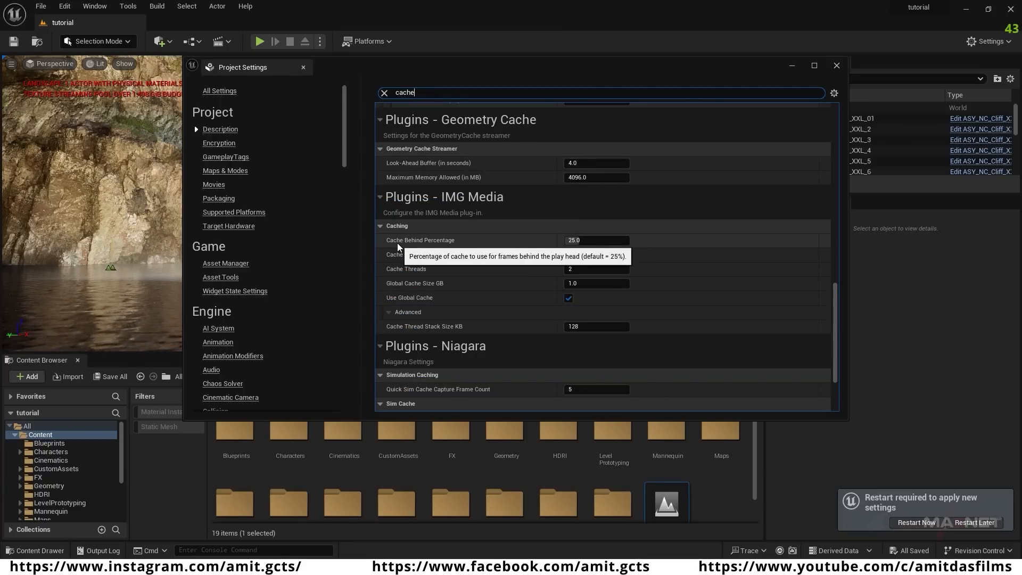
left_click(579, 240)
type("50")
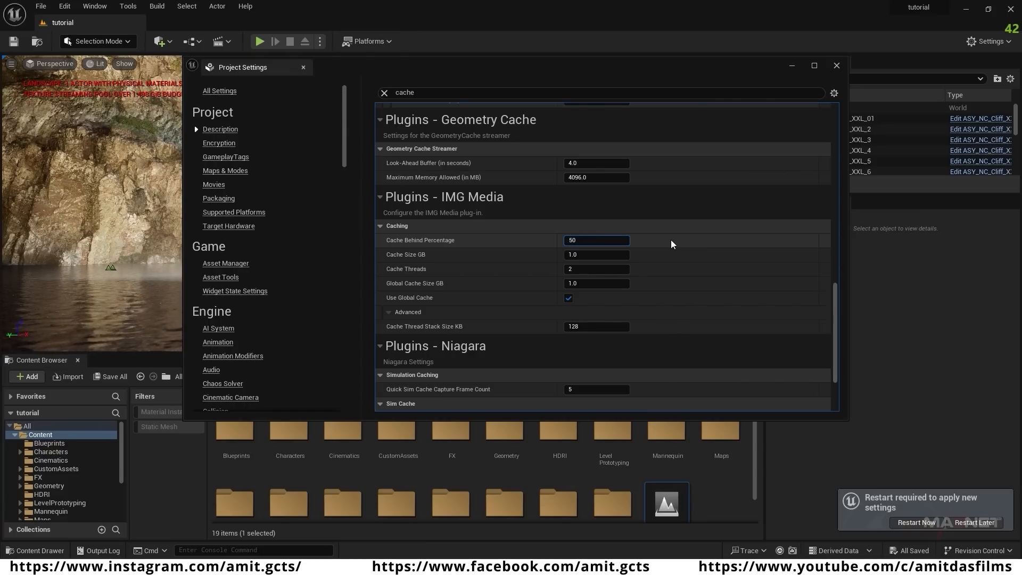
key("Return")
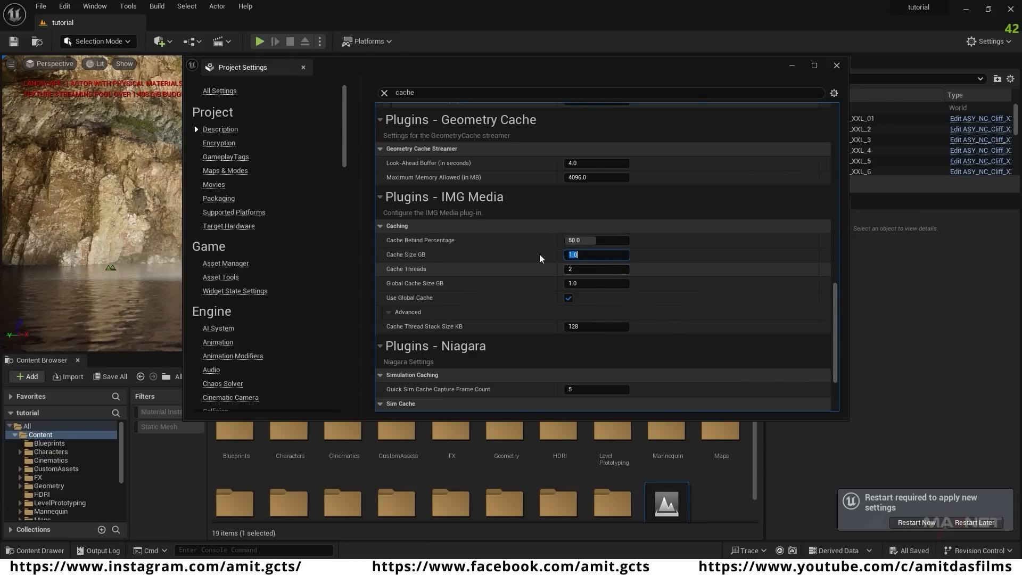
- Set the IMG Media cache size and global cache size to 2 GB with 4 cache threads, and restart the editor
type("2")
key("Return")
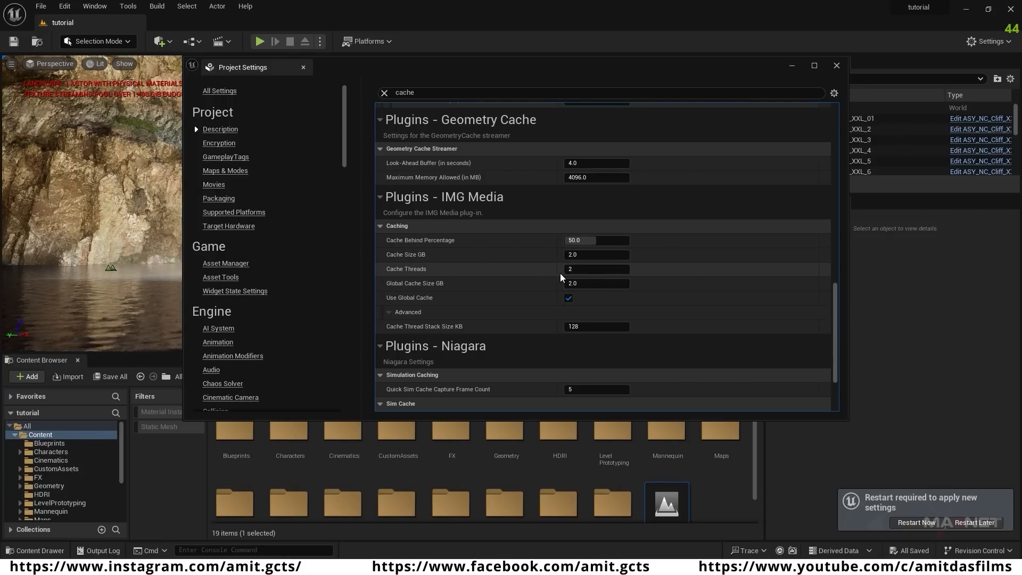
type("4")
key("Return")
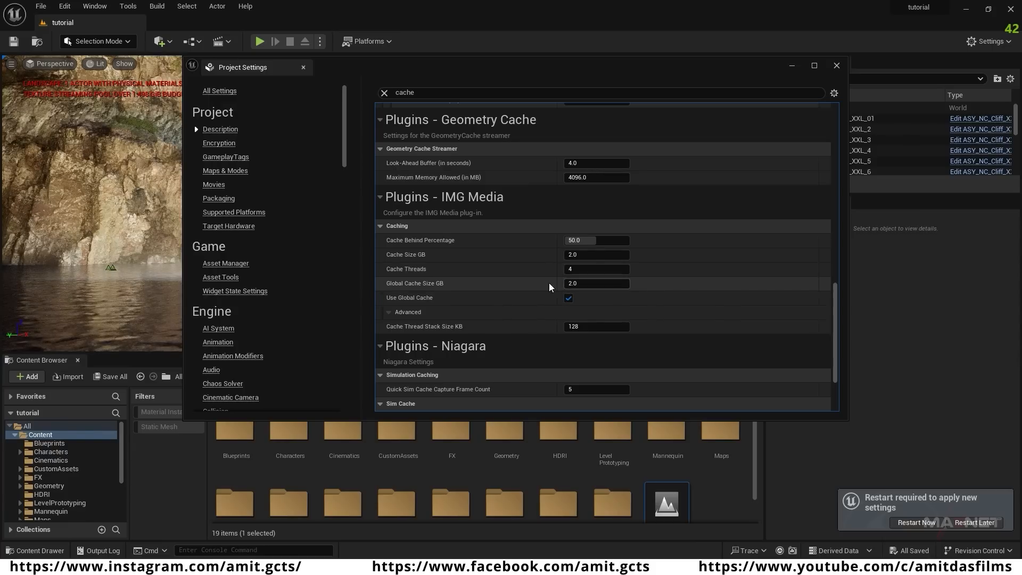
left_click(835, 66)
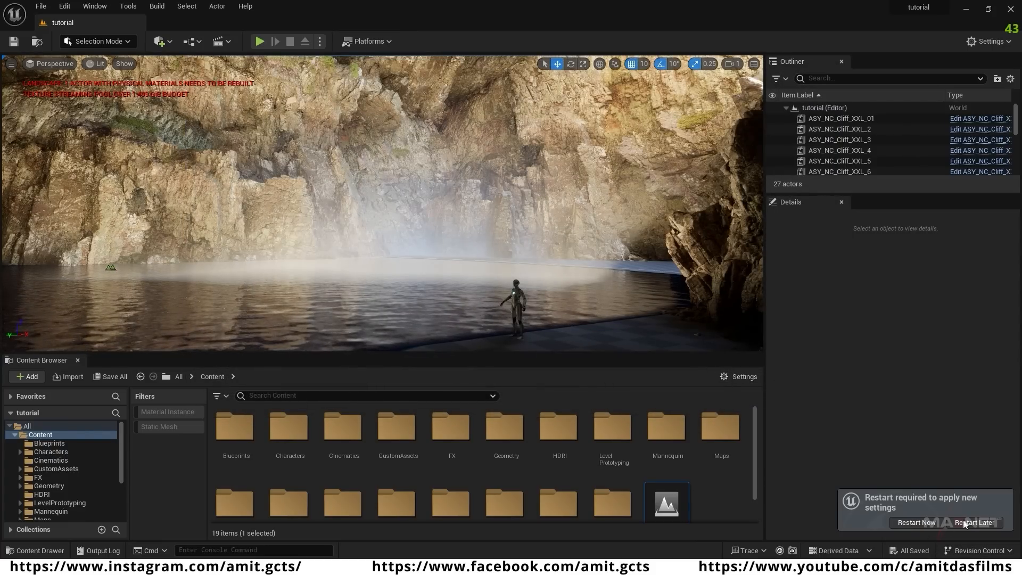
left_click(915, 522)
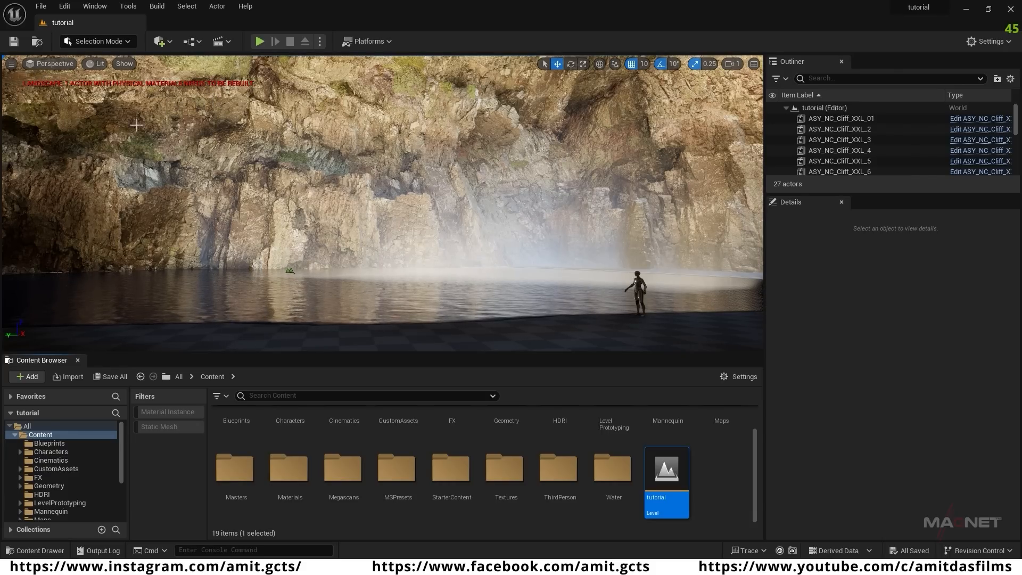
- Spread the back cliffs ASY_NC_Cliff_XXL_01 and ASY_NC_Cliff_XXL_2 apart along Y, with the latter at about Y 5680
right_click_drag(323, 208, 362, 223)
left_click(249, 292)
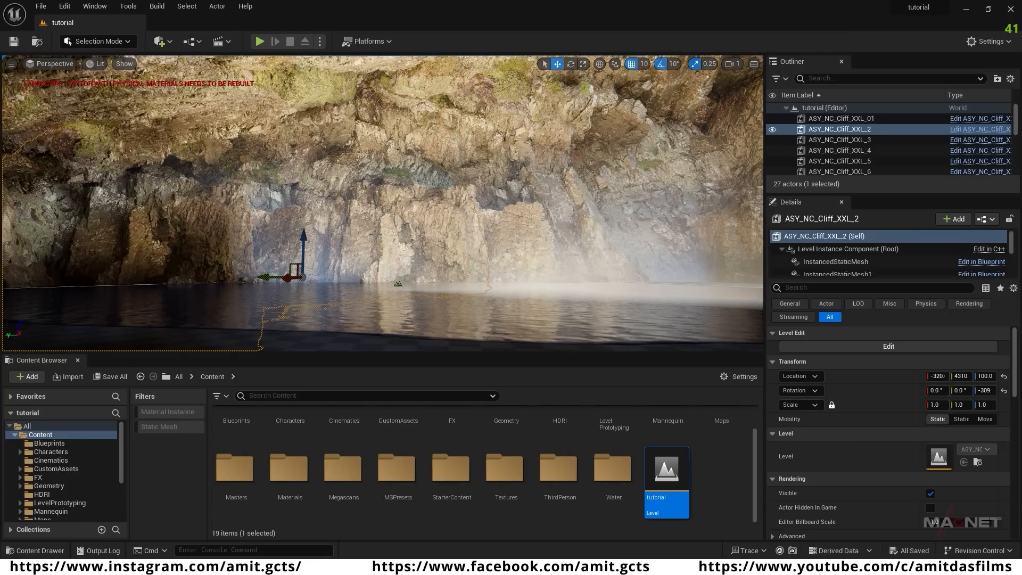
left_click(485, 229)
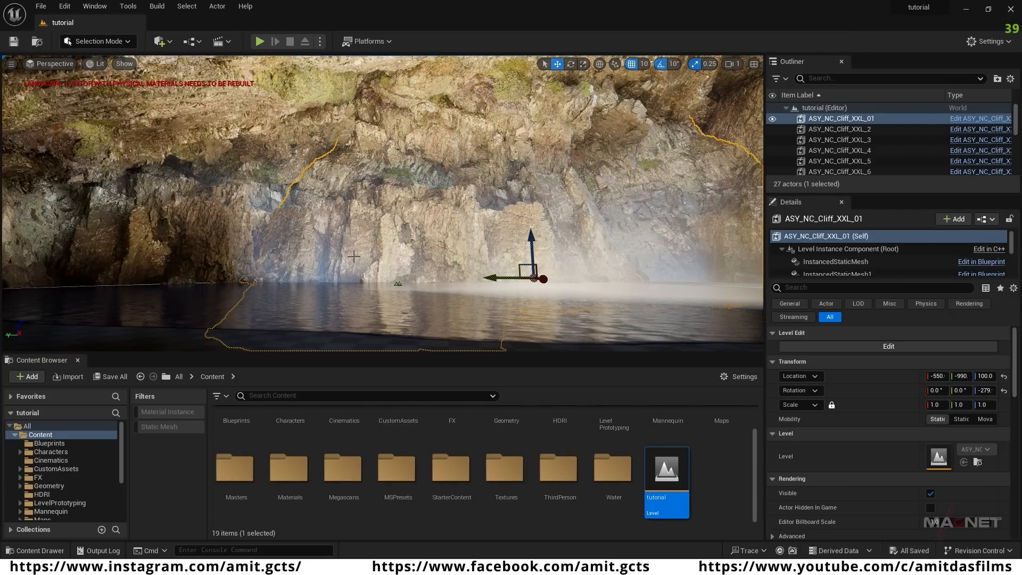
left_click_drag(493, 276, 550, 277)
left_click(288, 234)
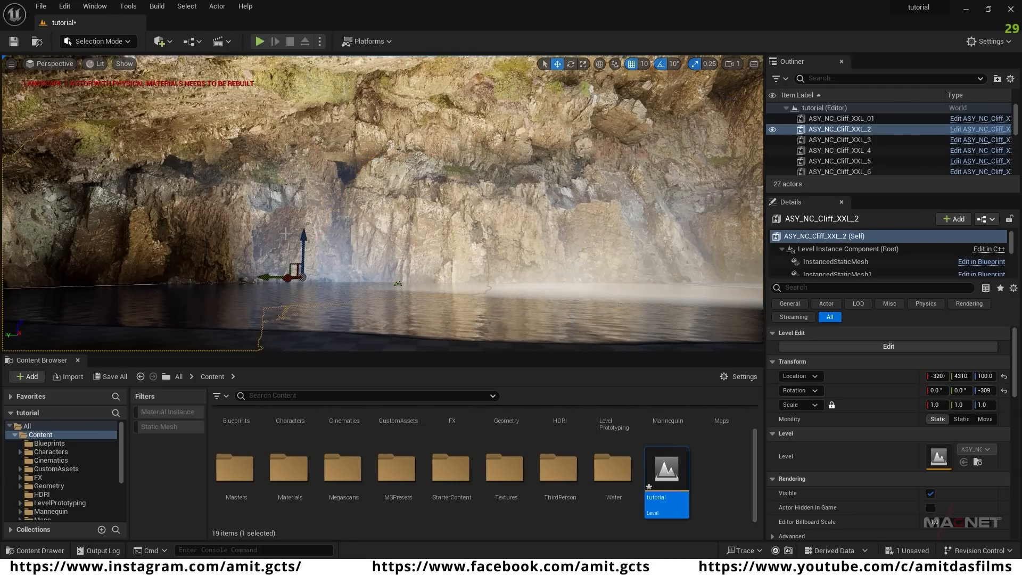
left_click_drag(265, 277, 215, 276)
- Add a spline point on the WaterBodyLake shore and move it outward to about X 2890, Y 5829
right_click_drag(383, 257, 319, 305)
key("w")
scroll(383, 257, "up", 2)
mouse_move(337, 254)
right_mouse_down()
mouse_move(352, 248)
mouse_move(338, 254)
right_mouse_up()
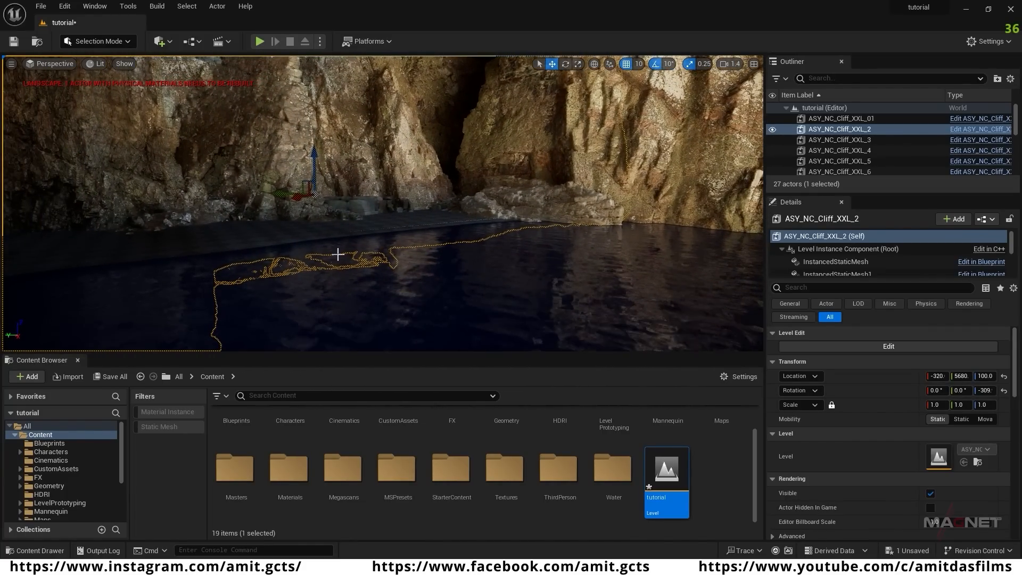
left_click(460, 307)
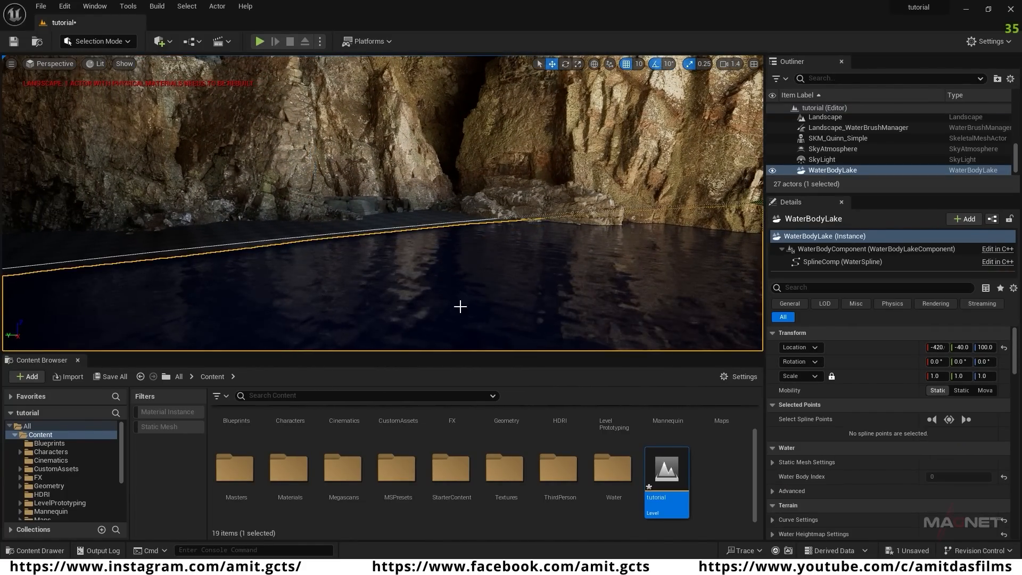
right_click_drag(554, 283, 511, 260)
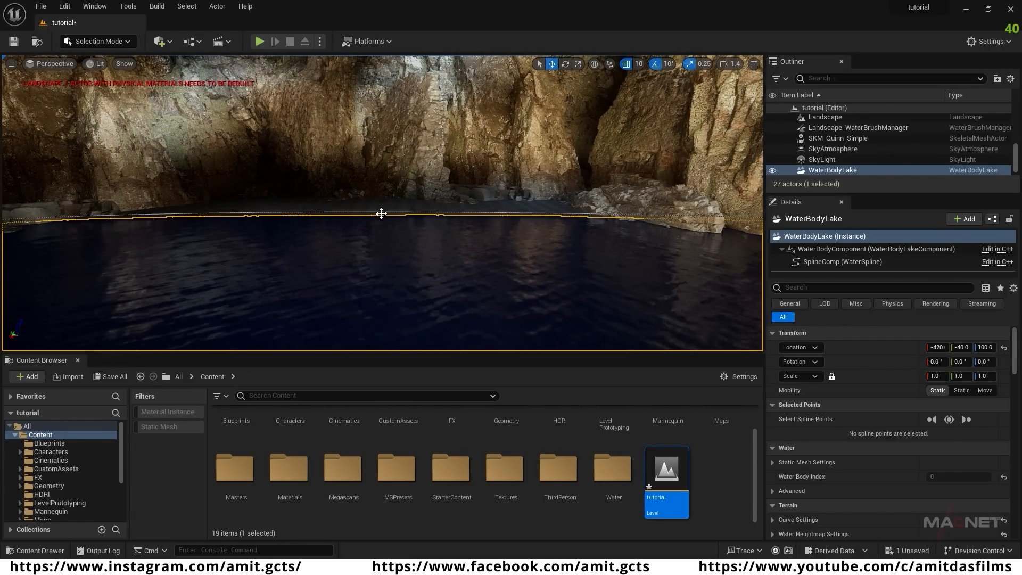
right_click(381, 213)
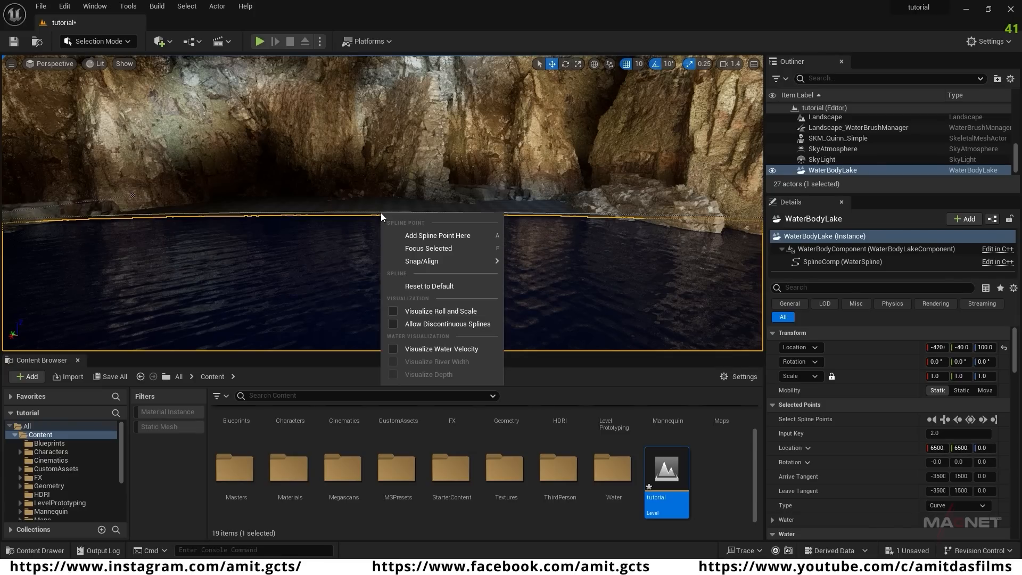
left_click(465, 237)
left_click_drag(356, 206, 357, 226)
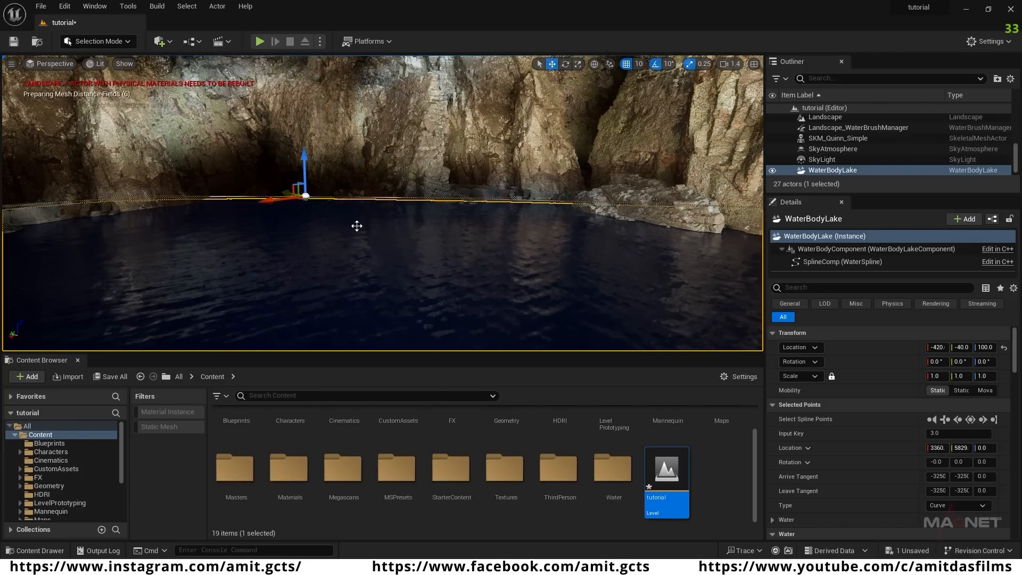
left_click_drag(277, 200, 315, 197)
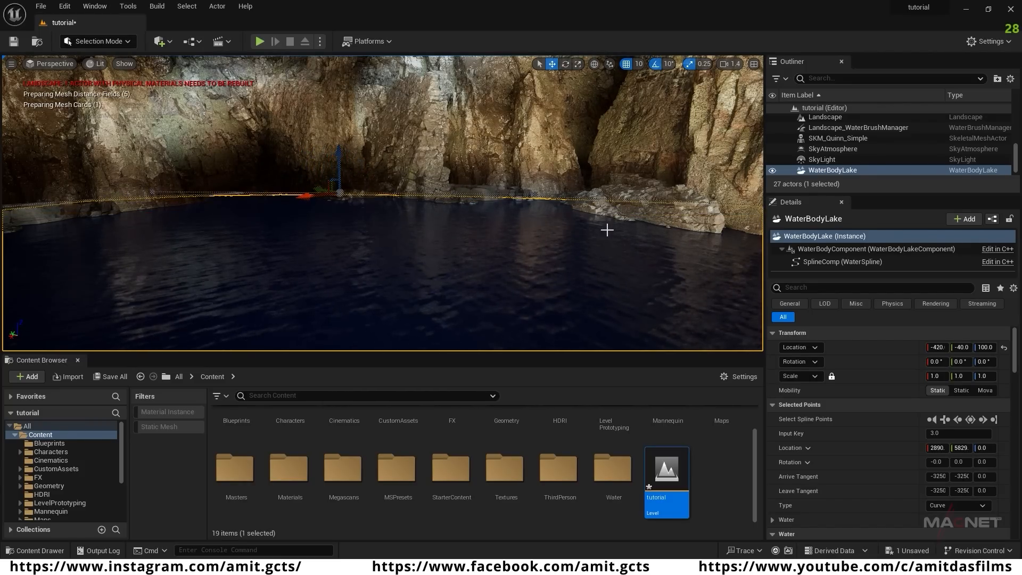
- Move ASY_NC_Cliff_XXL_2 farther along Y to about 6650 to widen the gap between the back cliffs
right_click_drag(293, 235, 383, 178)
left_click(384, 206)
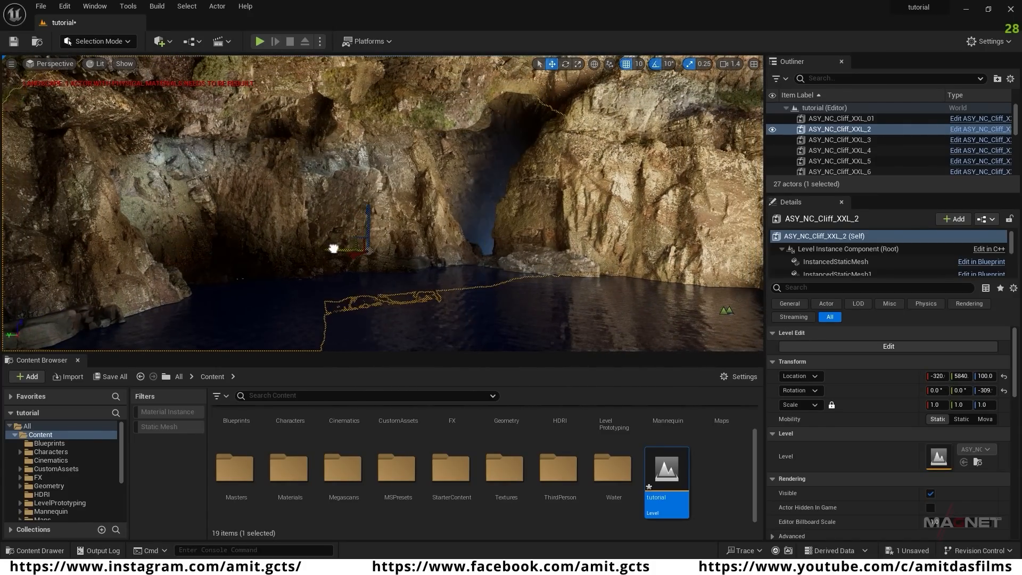
key("w")
right_click_drag(479, 314, 516, 274)
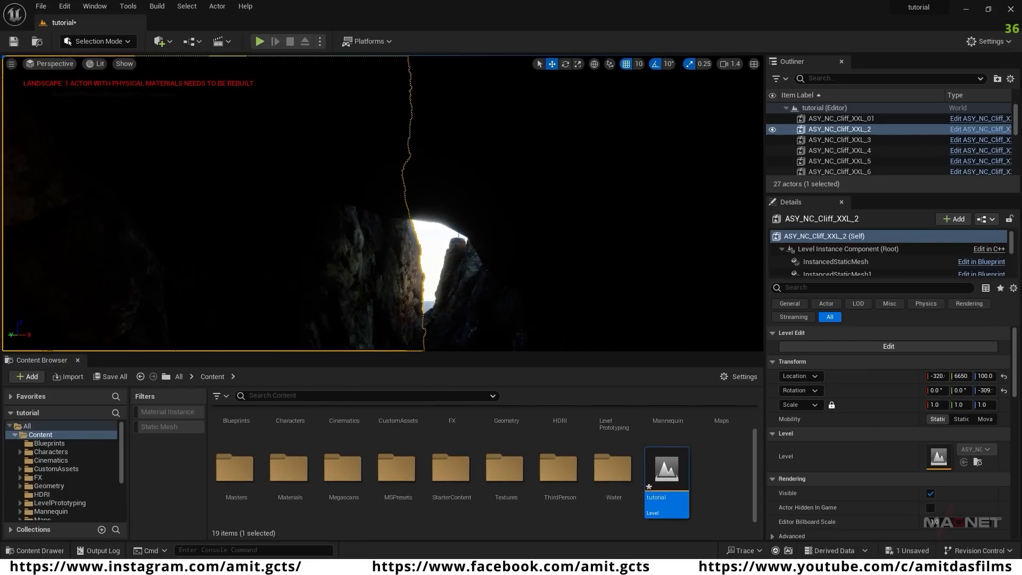
- Move the overhead cliff ASY_NC_Cliff_XXL_6 to about X -1990, Y -1530, Z 3960
left_click(455, 242)
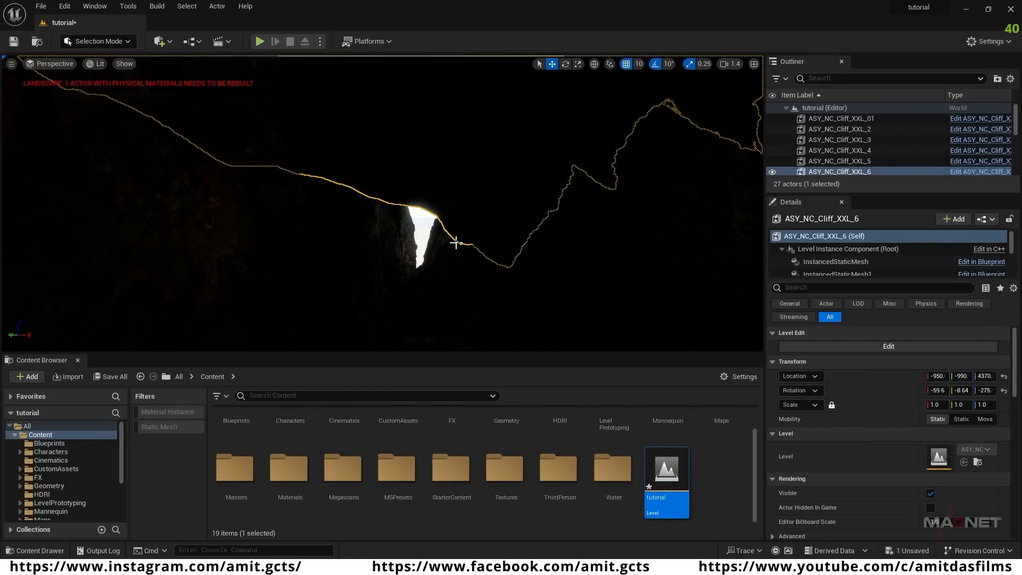
key("f")
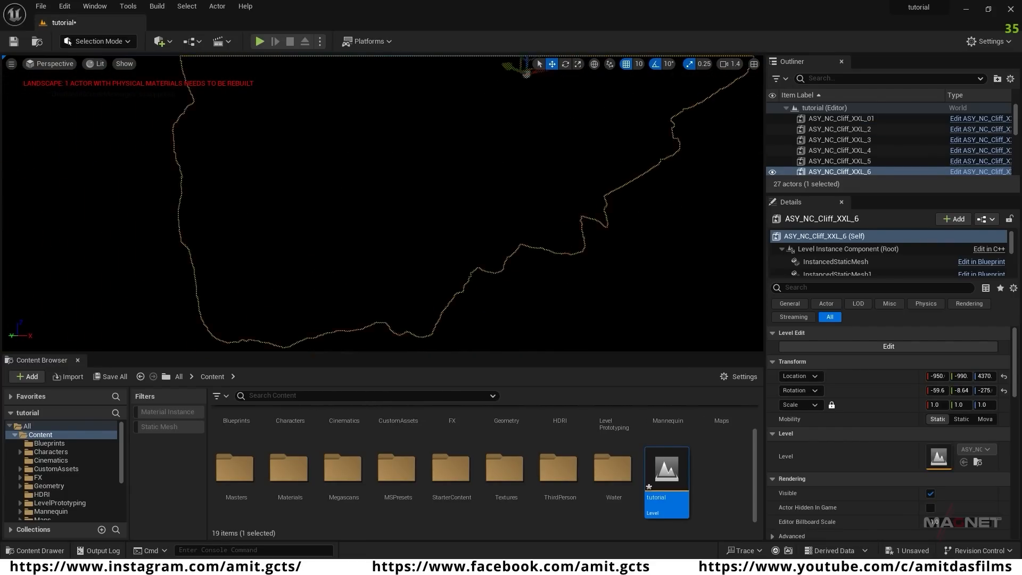
right_click_drag(441, 212, 471, 174)
left_click_drag(519, 112, 507, 183)
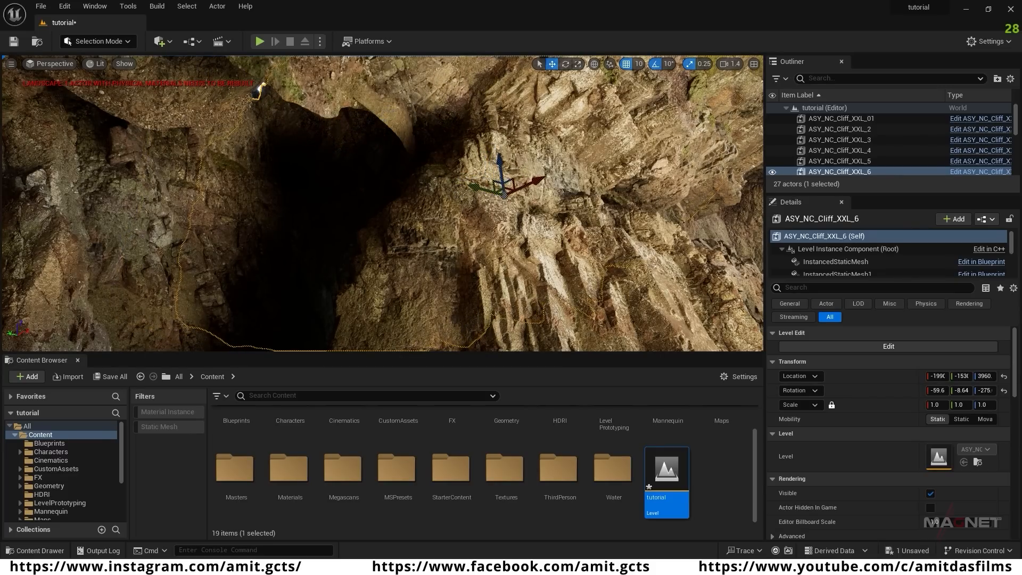
- Move the upper cliff ASY_NC_Cliff_XXL_7 to about X -1230, Y 4200, Z 5450
left_click(371, 100)
right_click_drag(451, 162, 450, 125)
left_click_drag(439, 116, 379, 190)
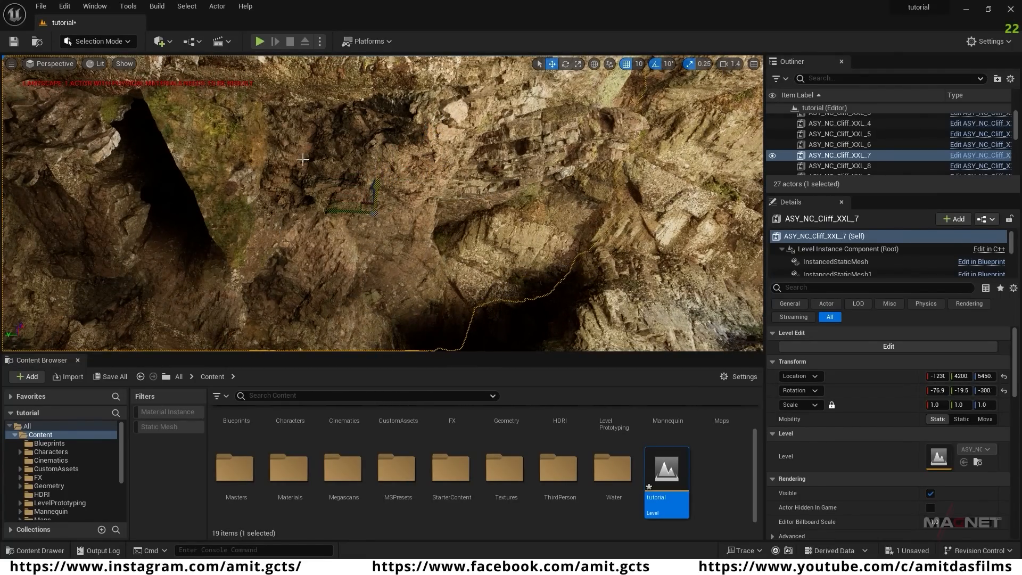
- Move the ceiling cliff ASY_NC_Cliff_XXL_14 along Y to about 6100 and lower it slightly
left_click(289, 143)
right_click_drag(346, 160, 346, 155)
left_click_drag(346, 155, 267, 170)
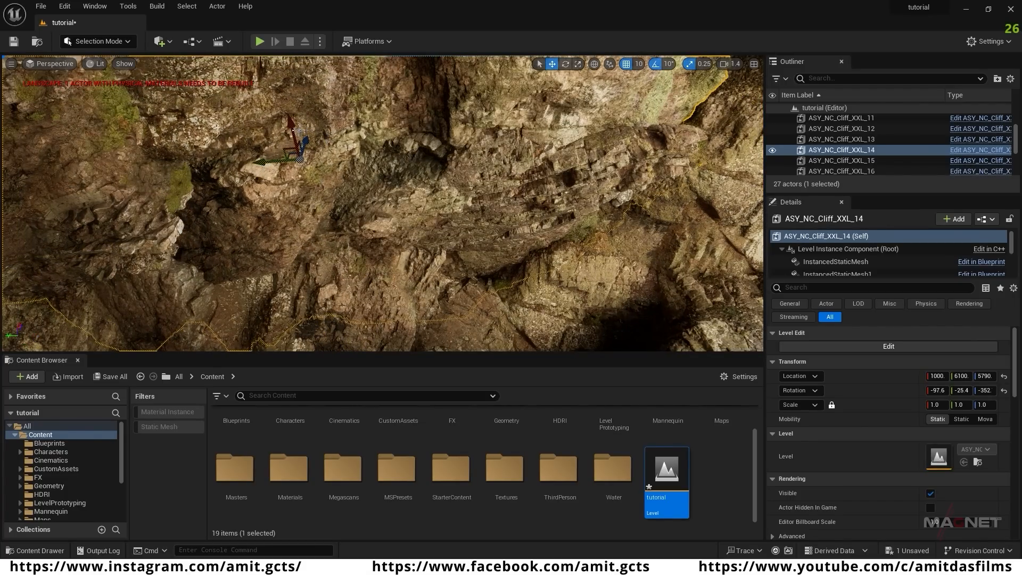
left_click_drag(306, 141, 308, 152)
- Move the WaterBodyLake to about X -3040 so the water reaches into the gap between the back cliffs
right_click_drag(470, 191, 422, 187)
left_click(462, 281)
right_click_drag(503, 298, 471, 277)
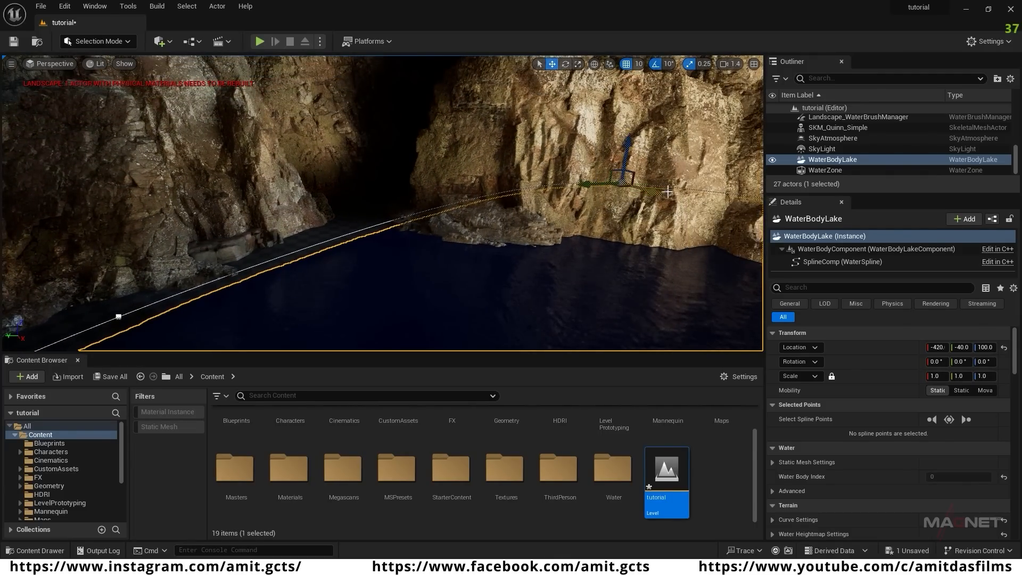
left_click_drag(616, 187, 478, 165)
right_click_drag(427, 260, 395, 233)
key("s")
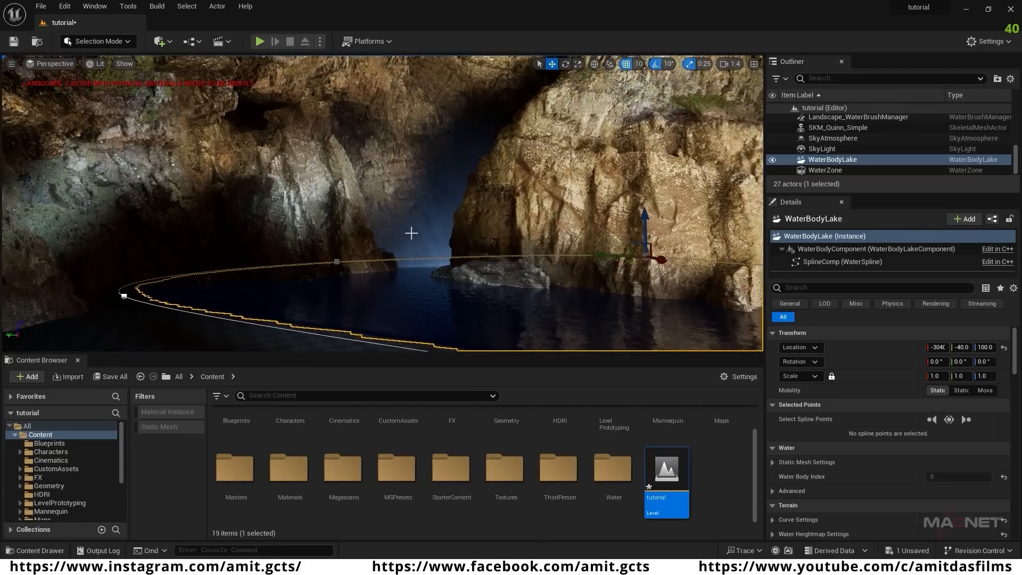
right_click_drag(522, 310, 518, 290)
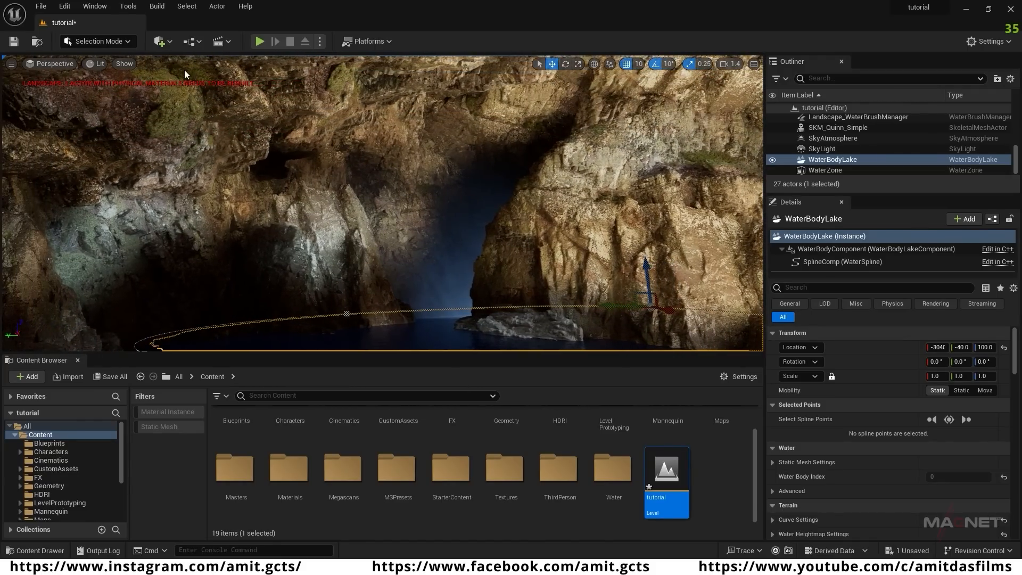
- Add a Rect Light and move it into the gap between the back cliffs, at about X 350, Y 4090, Z 970
left_click(161, 42)
mouse_move(214, 142)
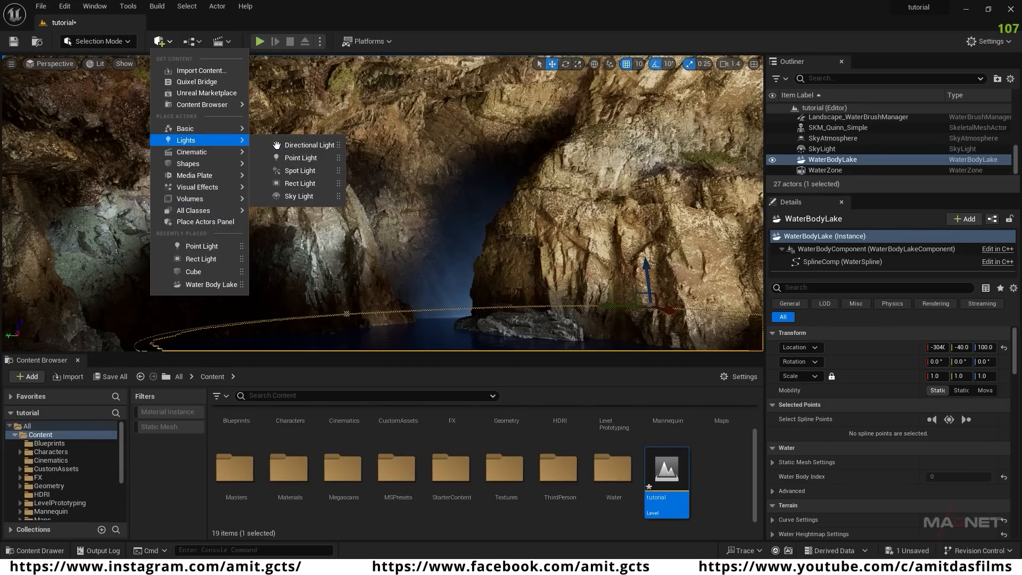
left_click(317, 183)
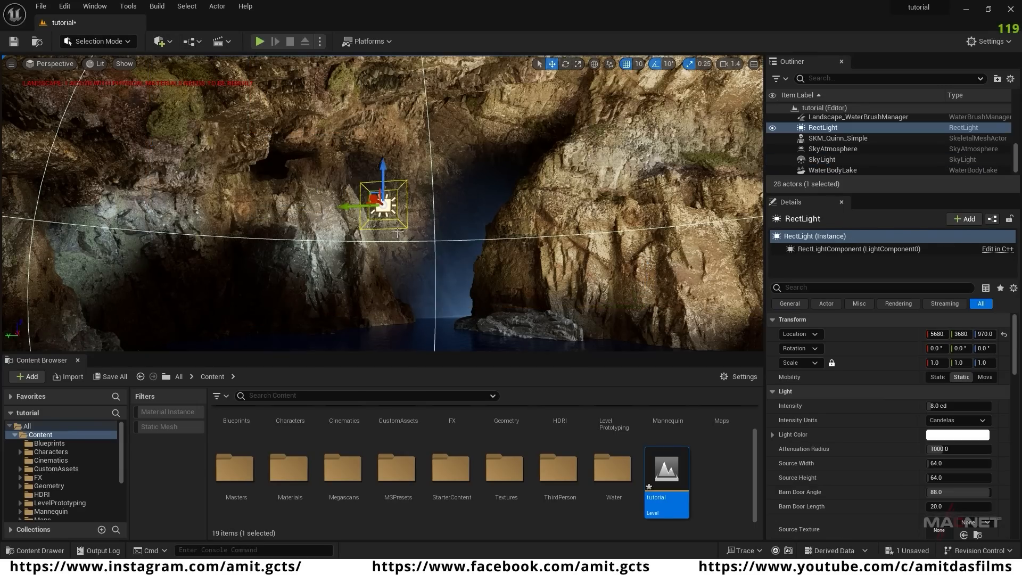
left_click_drag(376, 200, 462, 221)
- Rotate the Rect Light to 20° around Z and raise its intensity to about 59 cd
key("e")
left_click_drag(451, 260, 415, 293)
key("w")
key("e")
key("w")
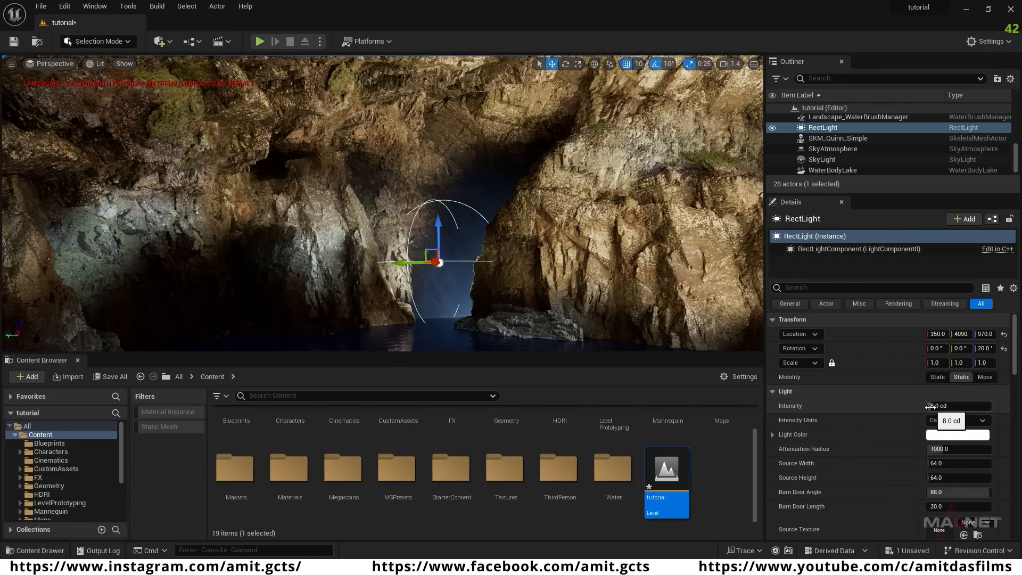
left_click_drag(943, 406, 958, 405)
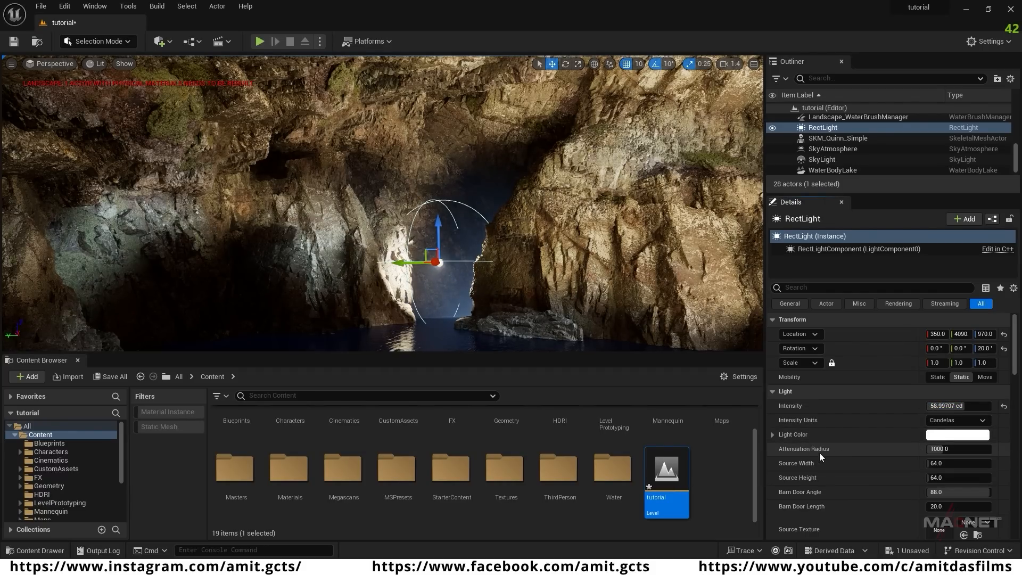
- Set the Rect Light's attenuation radius to about 2317, its source width to 744 and its source height to 1000
left_click_drag(935, 449, 958, 448)
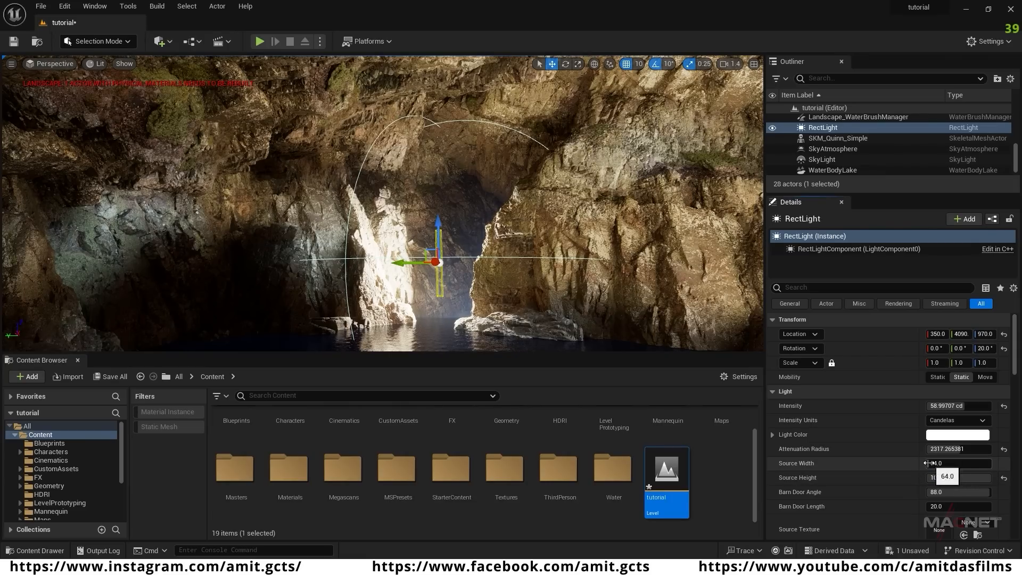
left_click_drag(982, 463, 973, 463)
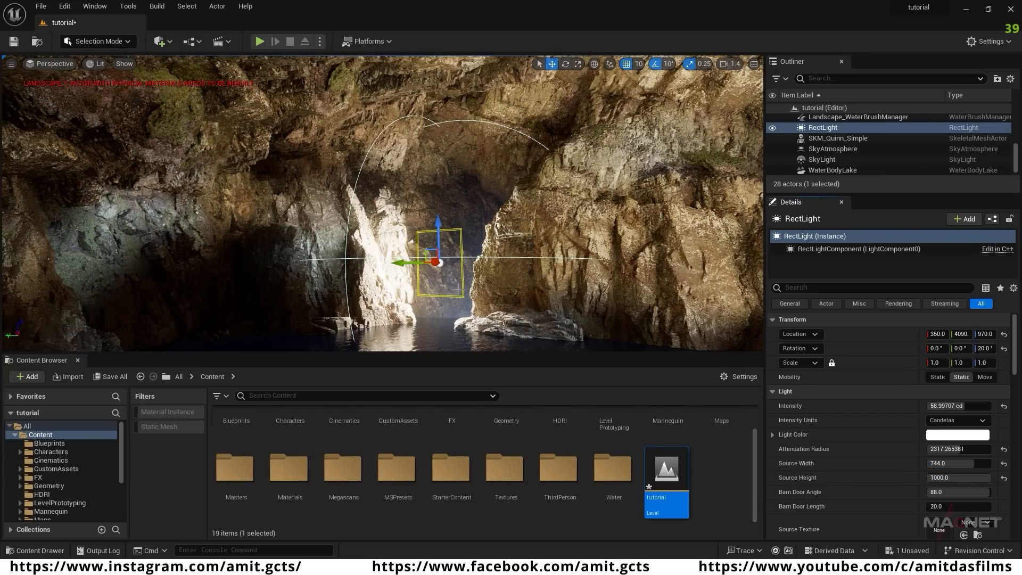
- Move the Rect Light along Y to 2900 and turn it to about 110° around Z
left_click_drag(439, 262, 482, 262)
right_click_drag(549, 297, 614, 341)
key("s")
key("s")
key("w")
right_click_drag(442, 206, 407, 206)
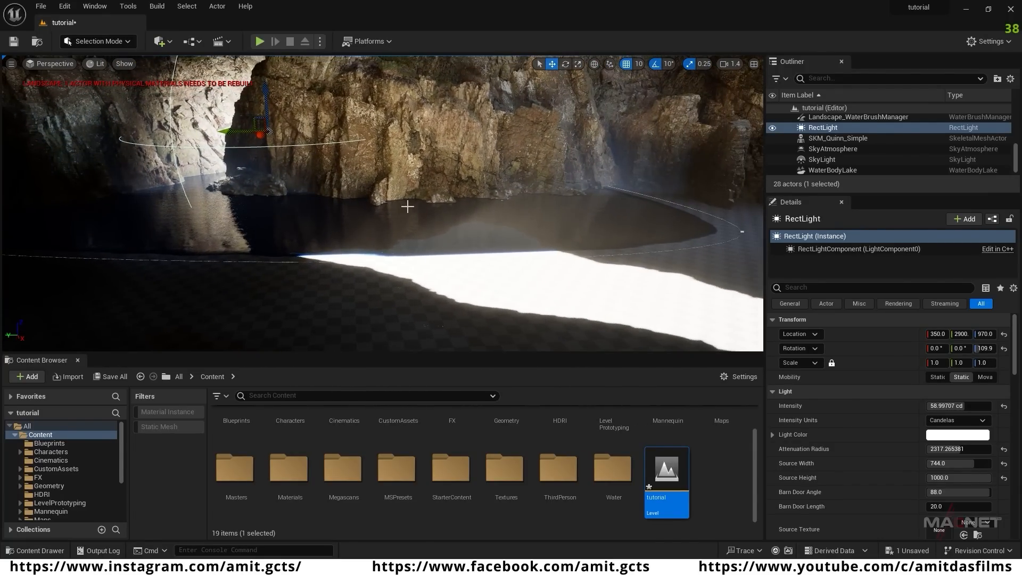
- Move the WaterBodyLake's near spline point with input key 1 outward to about X 9810, Y -5720
left_click(746, 244)
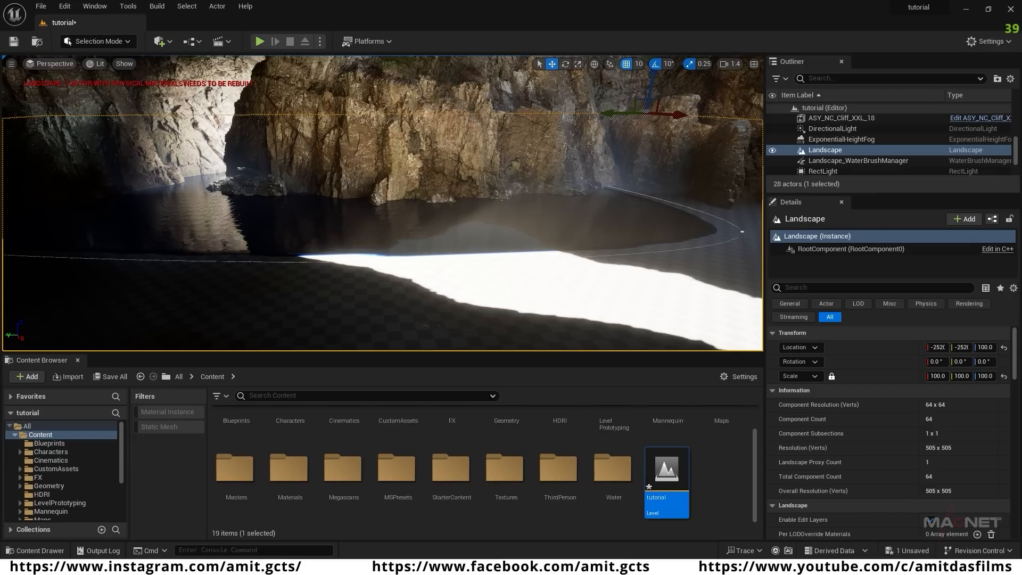
left_click(742, 231)
right_click_drag(542, 281, 580, 282)
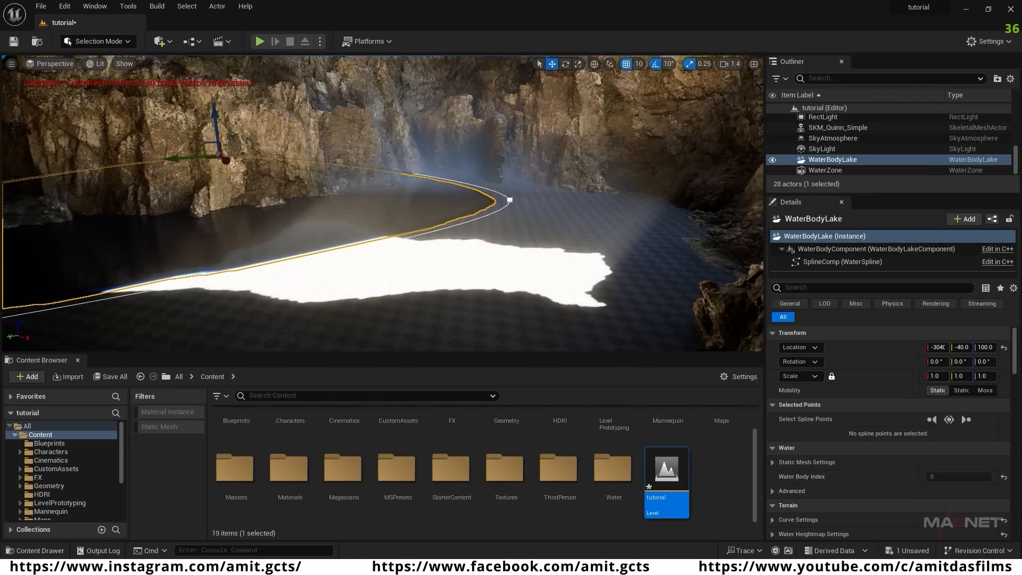
left_click(509, 201)
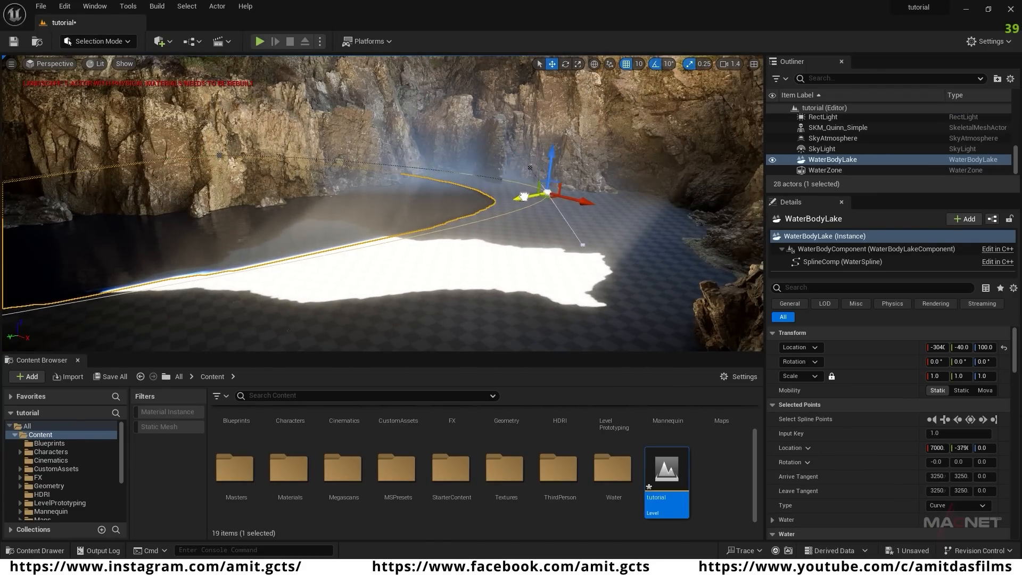
right_click_drag(531, 194, 583, 195)
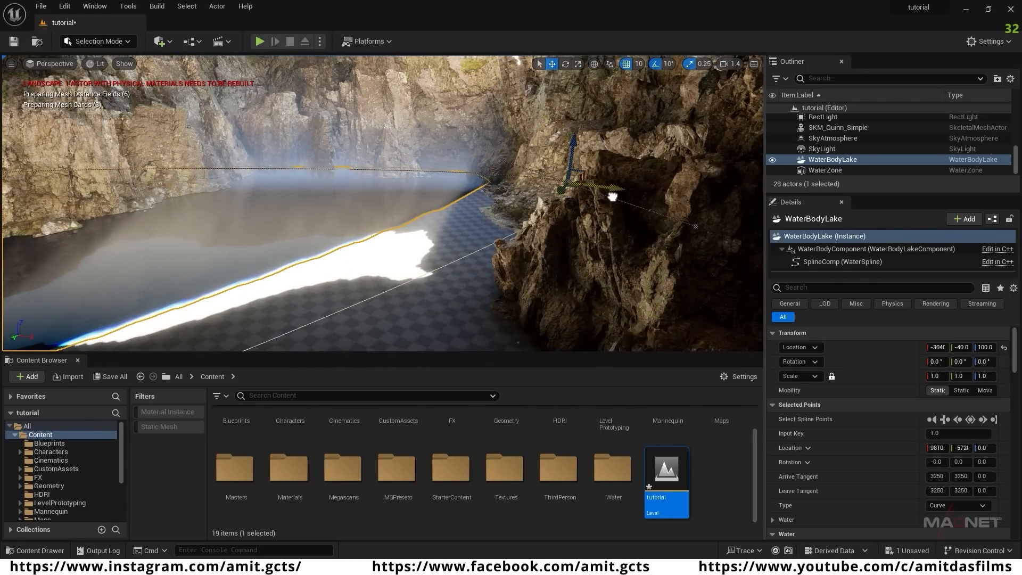
left_click_drag(612, 197, 613, 197)
- Move the lake's spline point with input key 2 along X to about 9650 to extend the near shore
right_click_drag(629, 254, 432, 245)
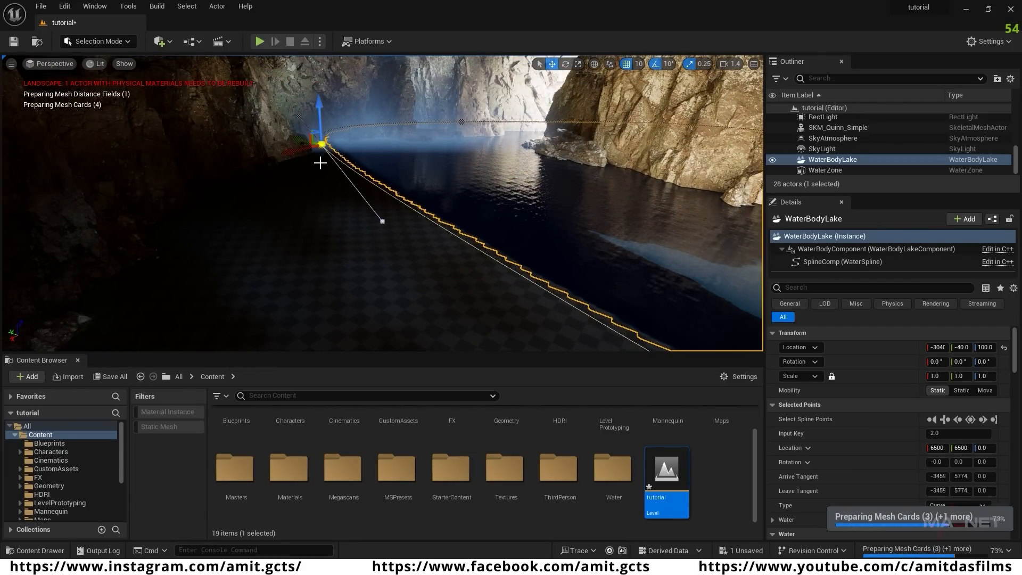
left_click_drag(296, 147, 43, 228)
right_click_drag(365, 225, 396, 184)
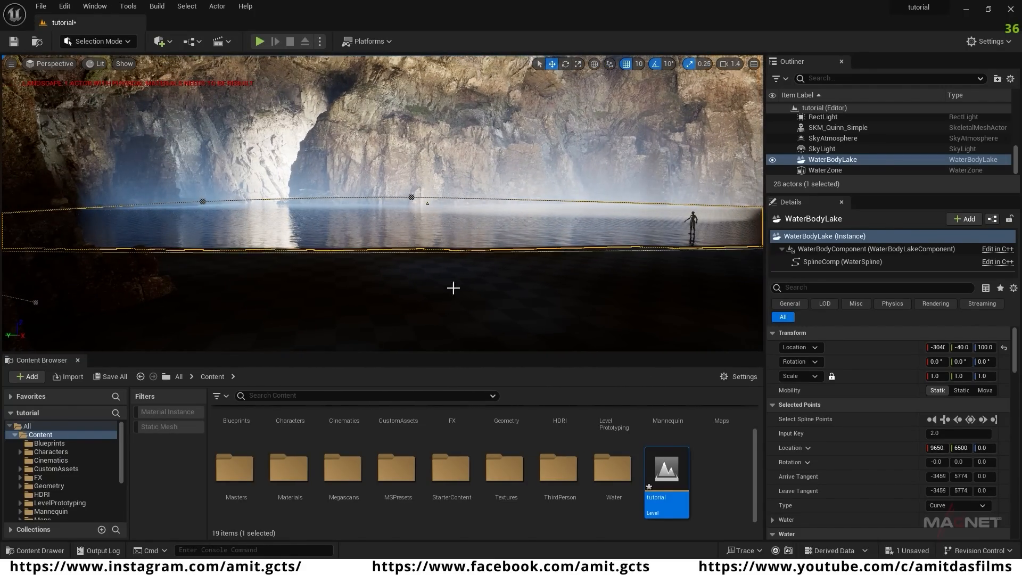
- Move the ceiling cliff ASY_NC_Cliff_XXL_9 to about X 5300, Y 4630
right_click_drag(430, 285, 350, 216)
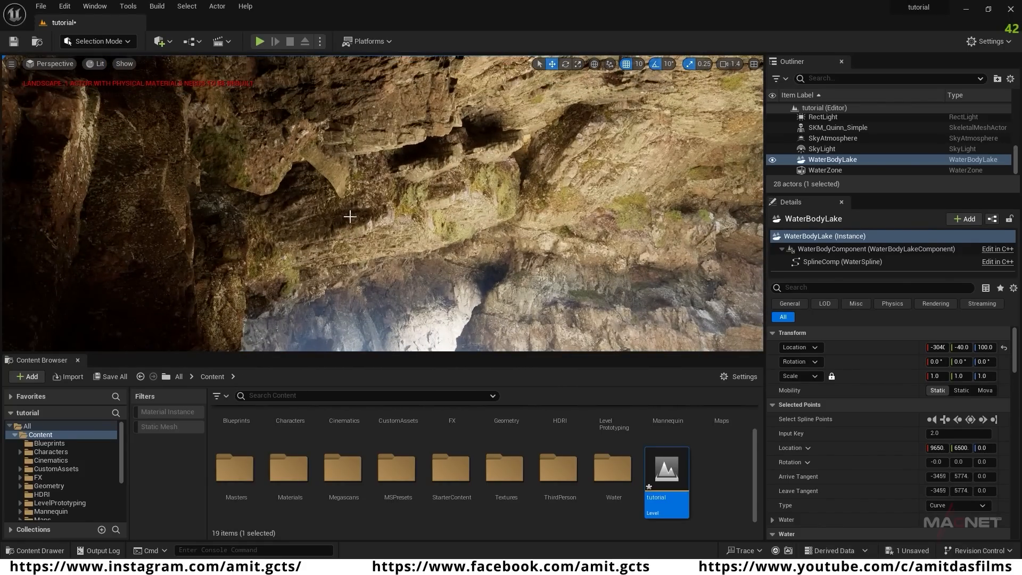
left_click(333, 158)
right_click_drag(333, 158, 309, 170)
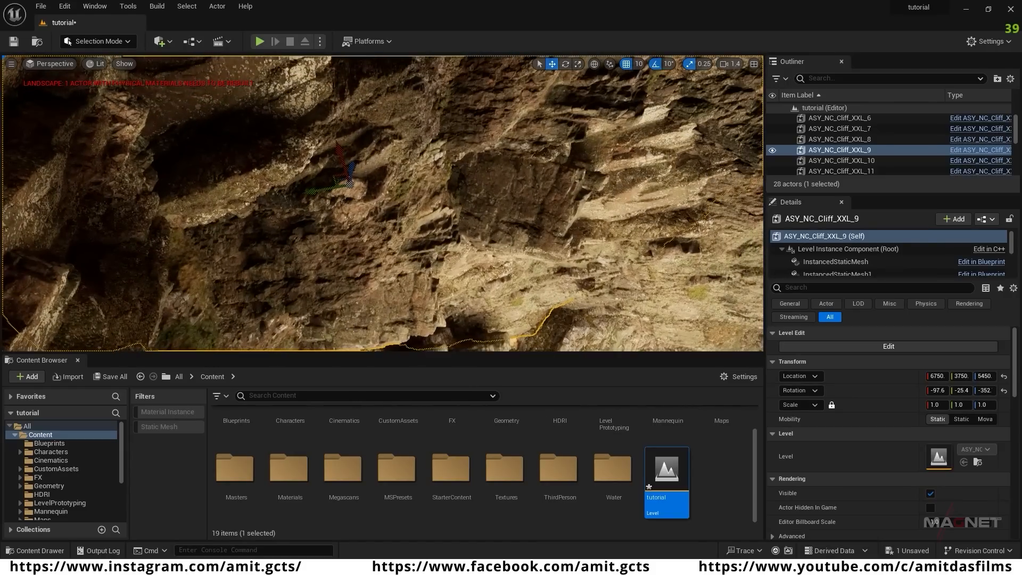
left_click_drag(316, 192, 268, 115)
left_click_drag(290, 78, 350, 164)
right_click_drag(414, 205, 450, 212)
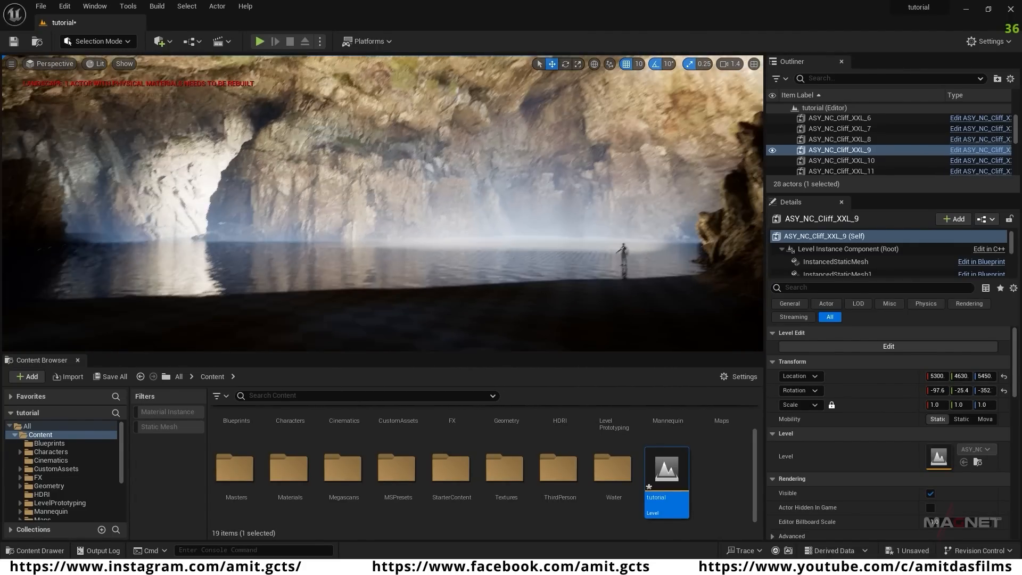
- Add a Cine Camera Actor and snap it to the current view of the lake and back cliffs
left_click(168, 44)
mouse_move(188, 154)
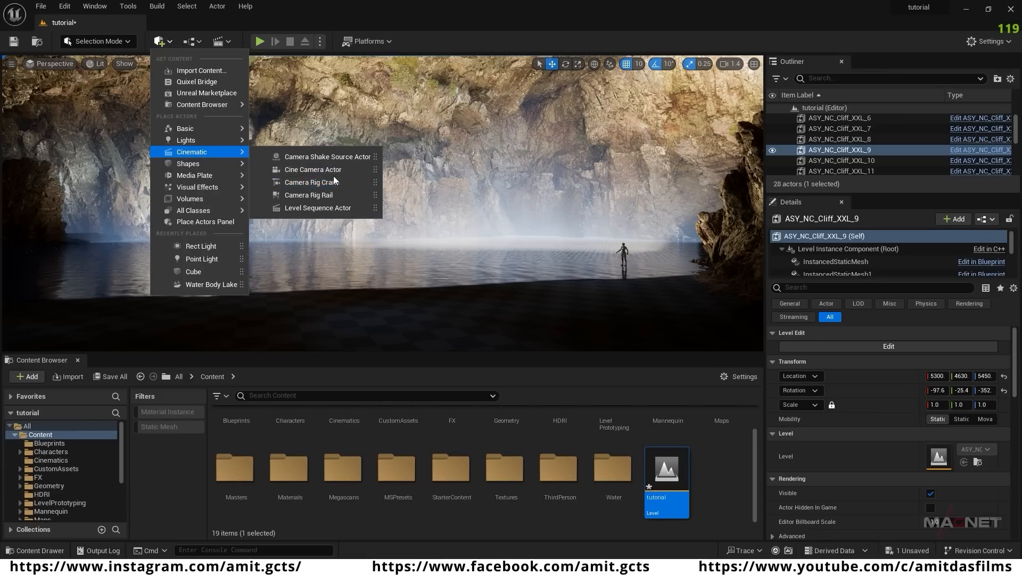
left_click(315, 169)
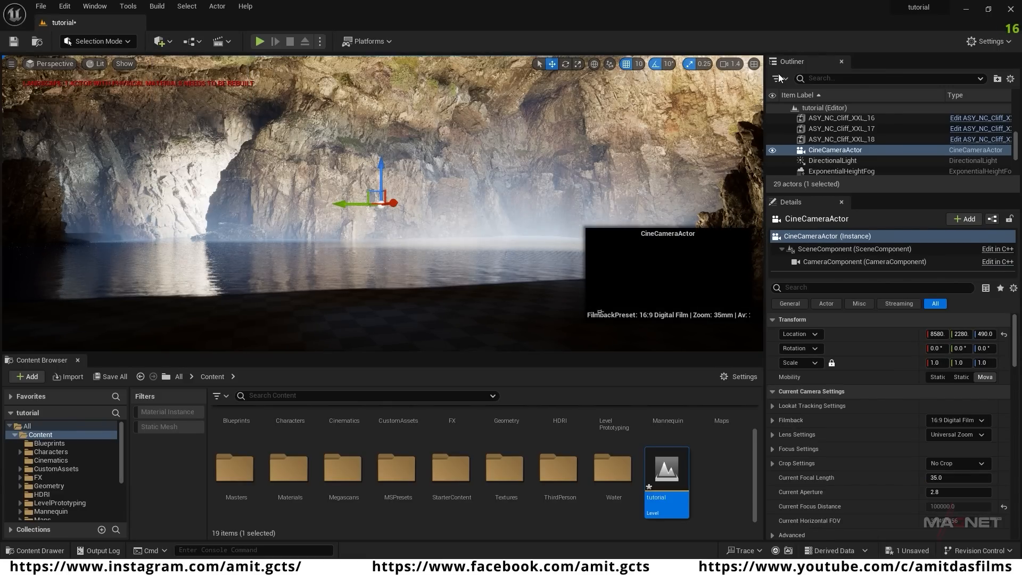
right_click(822, 151)
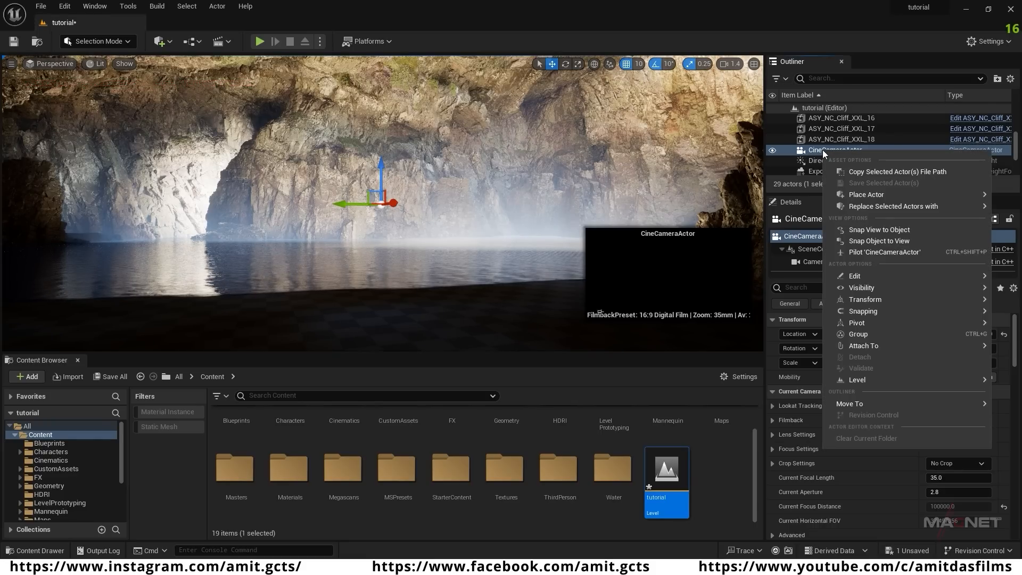
left_click(890, 242)
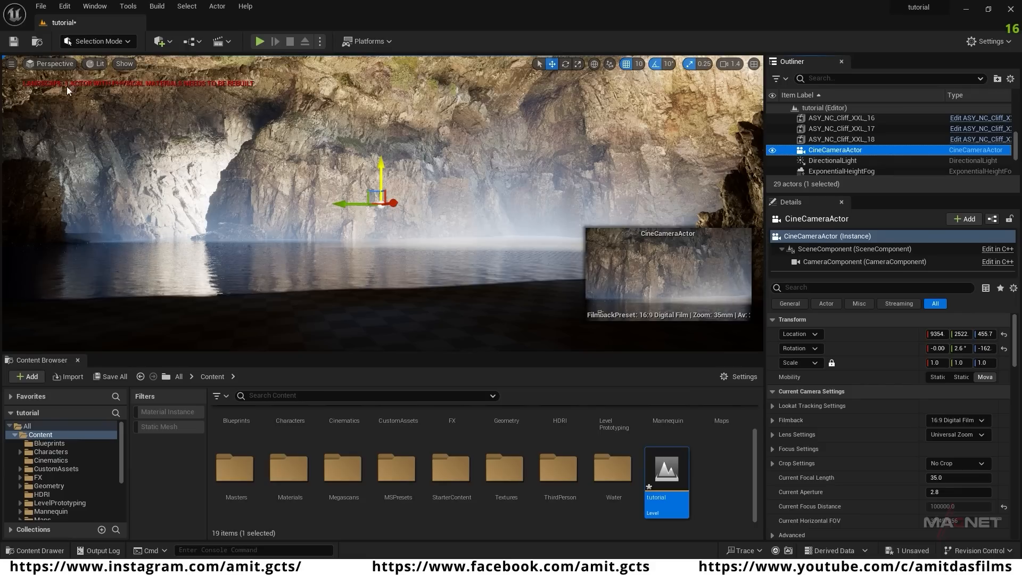
- Look through the CineCameraActor and turn it slightly to frame the back cliffs and the water
left_click(50, 63)
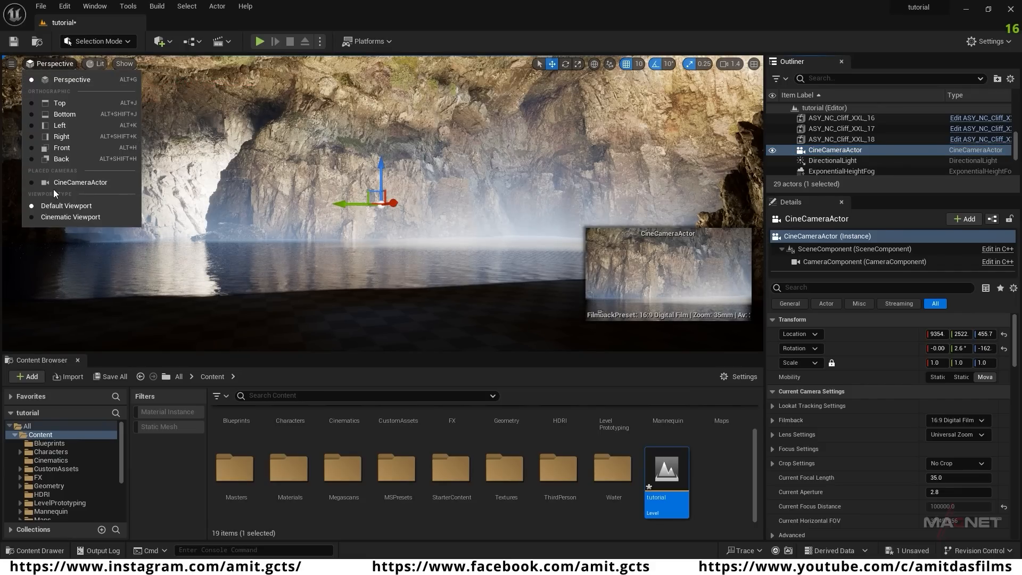
left_click(78, 183)
right_click_drag(565, 260, 510, 273)
right_click_drag(417, 279, 410, 267)
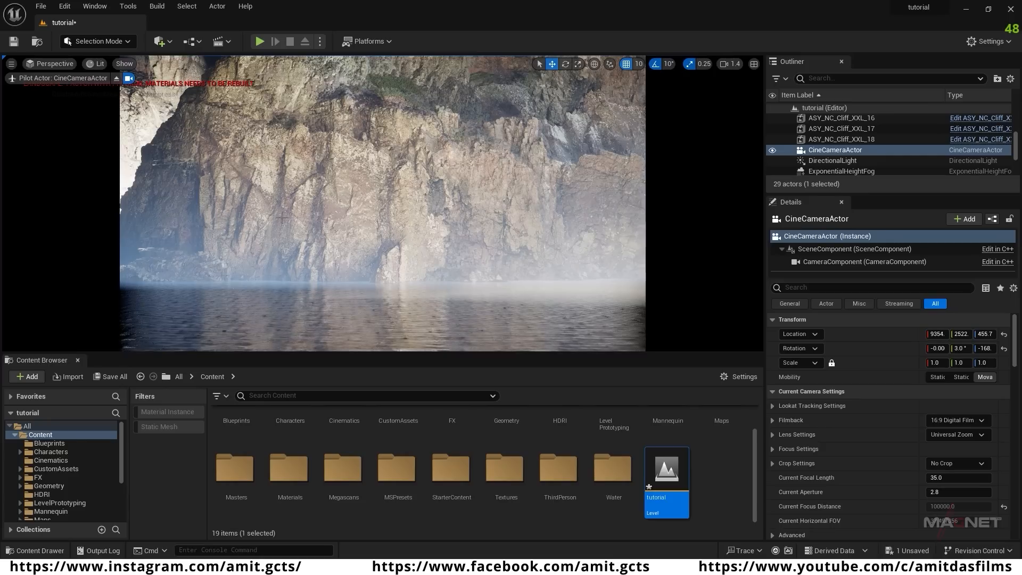
- Add a level sequence to the level and save it as tutorial_Sequence
left_click(226, 42)
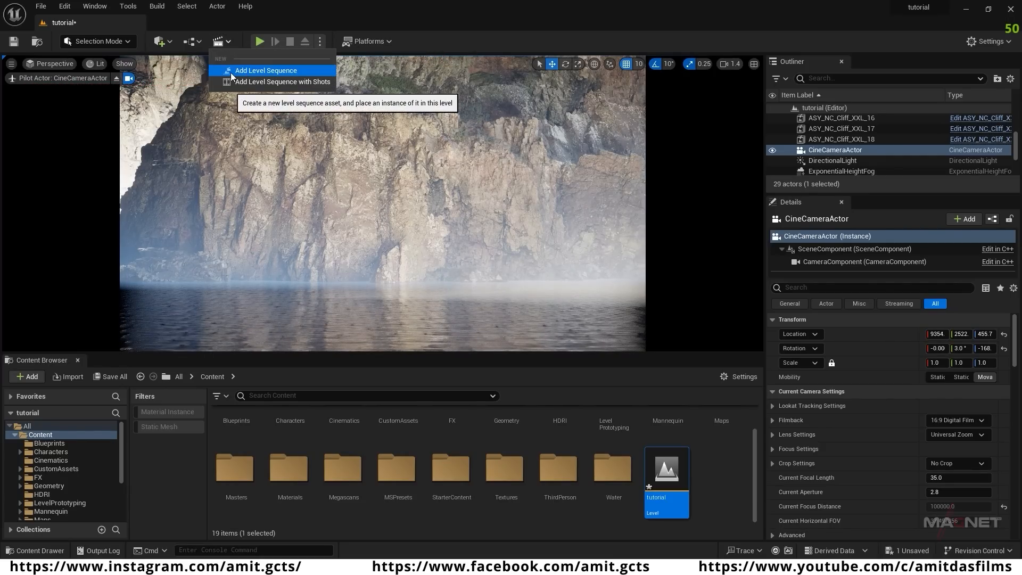
left_click(266, 72)
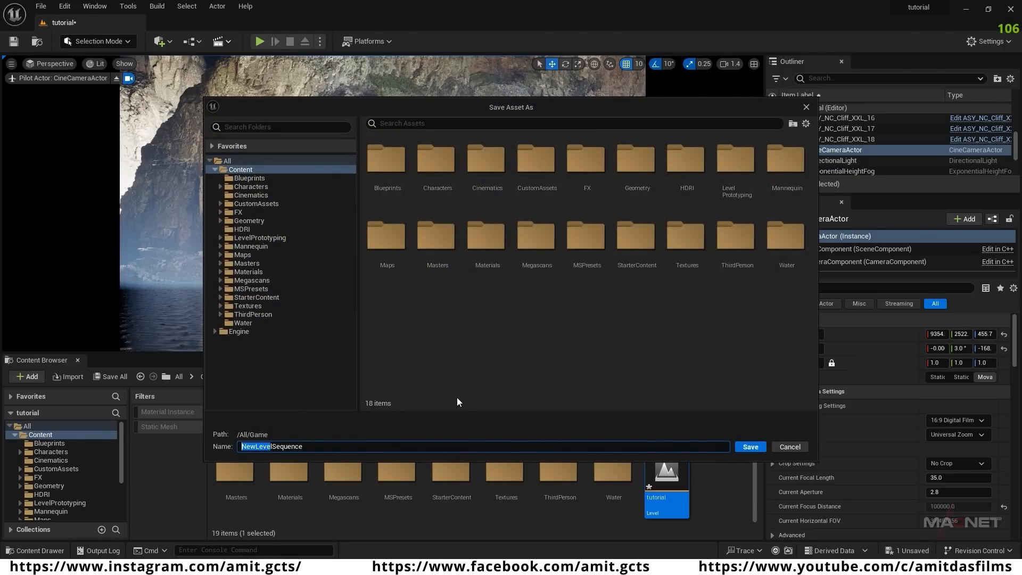
left_click(755, 446)
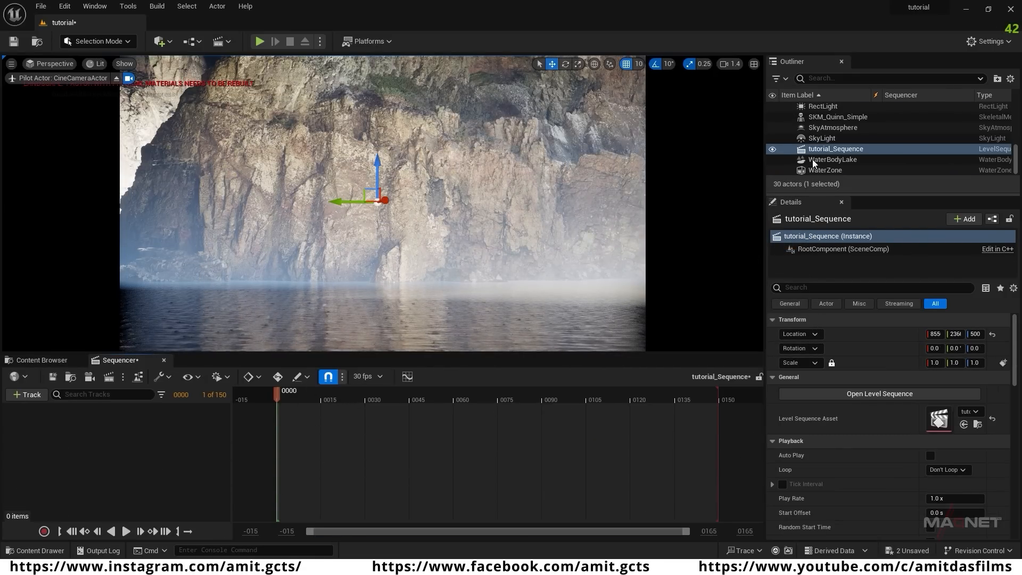
- Add the CineCameraActor to tutorial_Sequence as a camera track
scroll(830, 137, "up", 5)
left_click(825, 138)
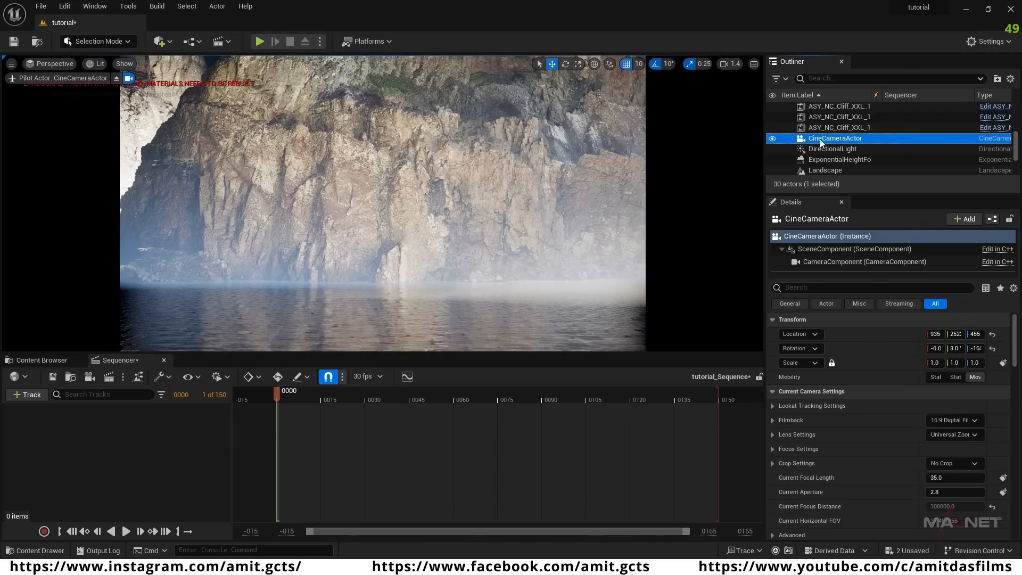
left_click_drag(838, 139, 148, 420)
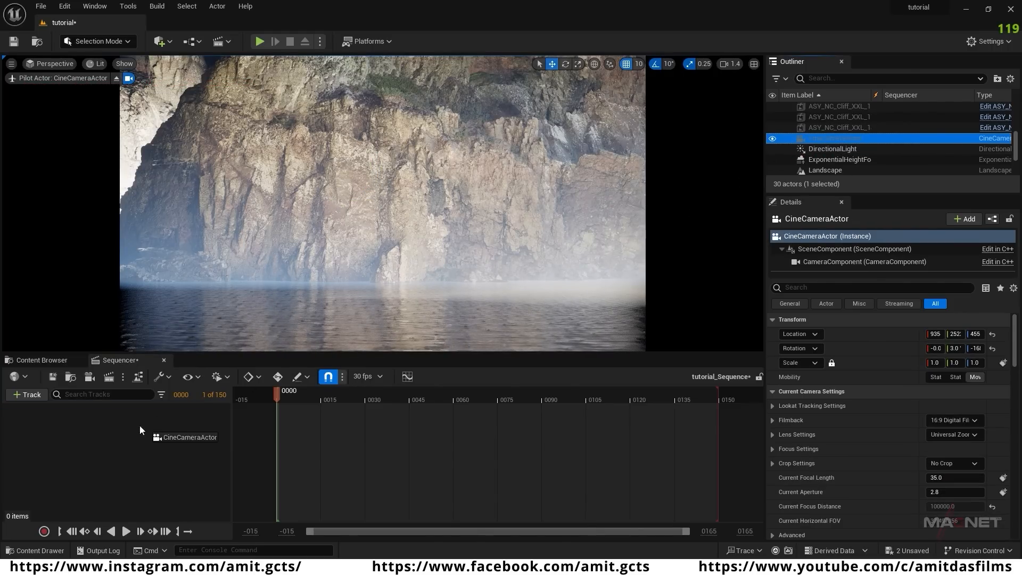
left_click_drag(80, 439, 87, 446)
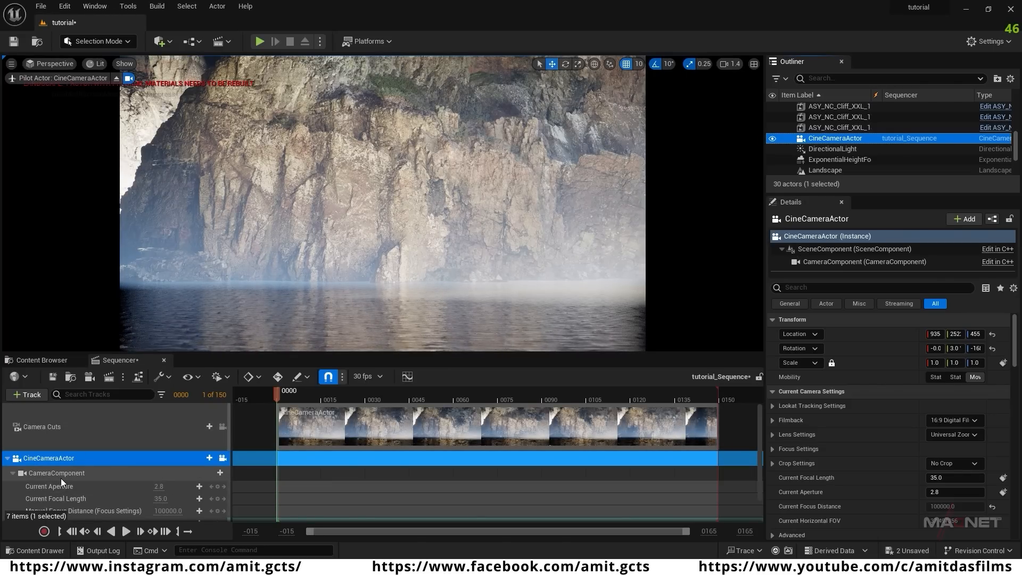
- Set the camera's current focal length to 15 in the sequence
scroll(106, 479, "down", 1)
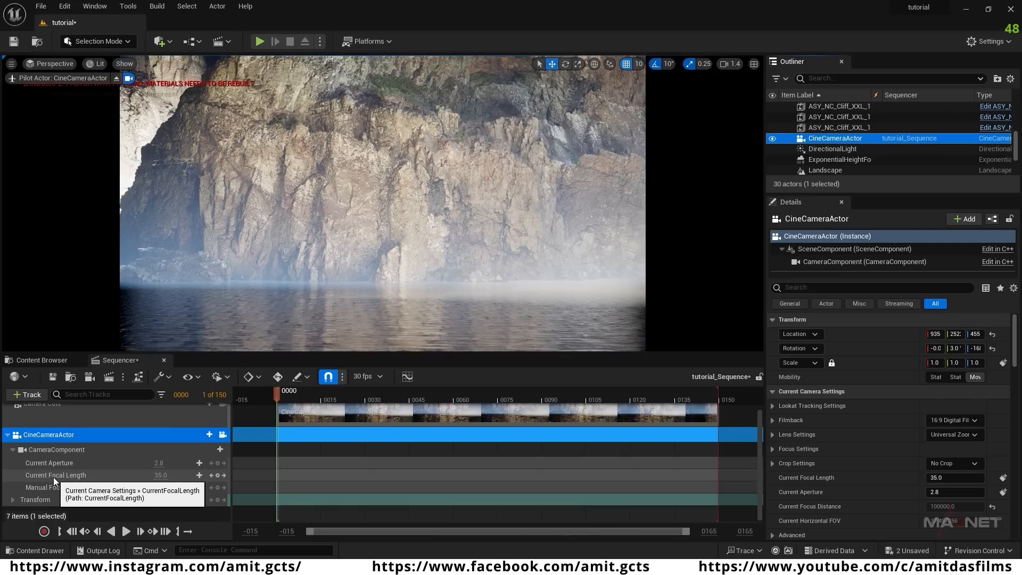
left_click(157, 475)
type("15")
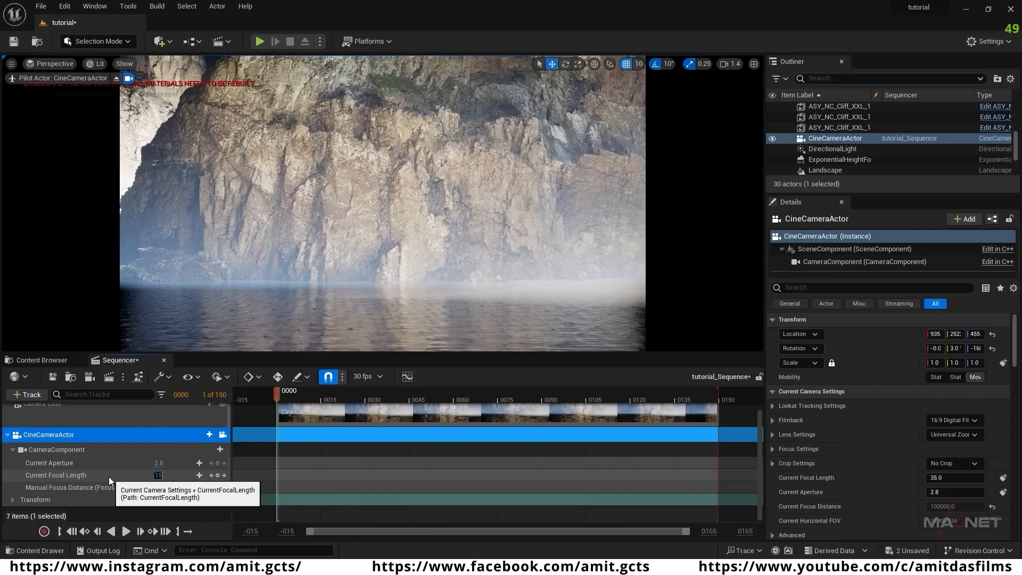
key("Return")
left_click(108, 477)
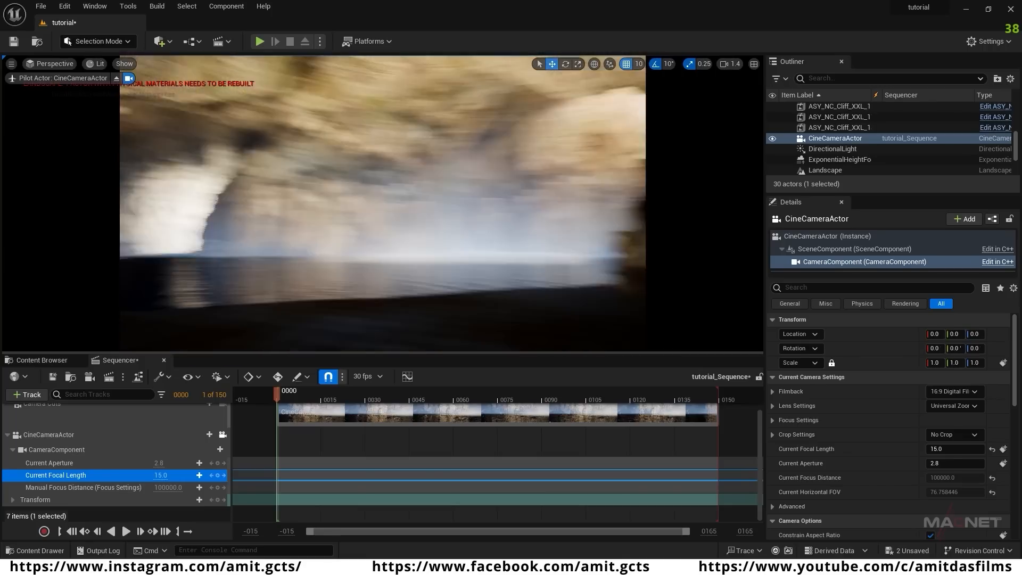
- Set the camera component's bloom method to Convolution and its bloom intensity to 0.1
left_click(46, 449)
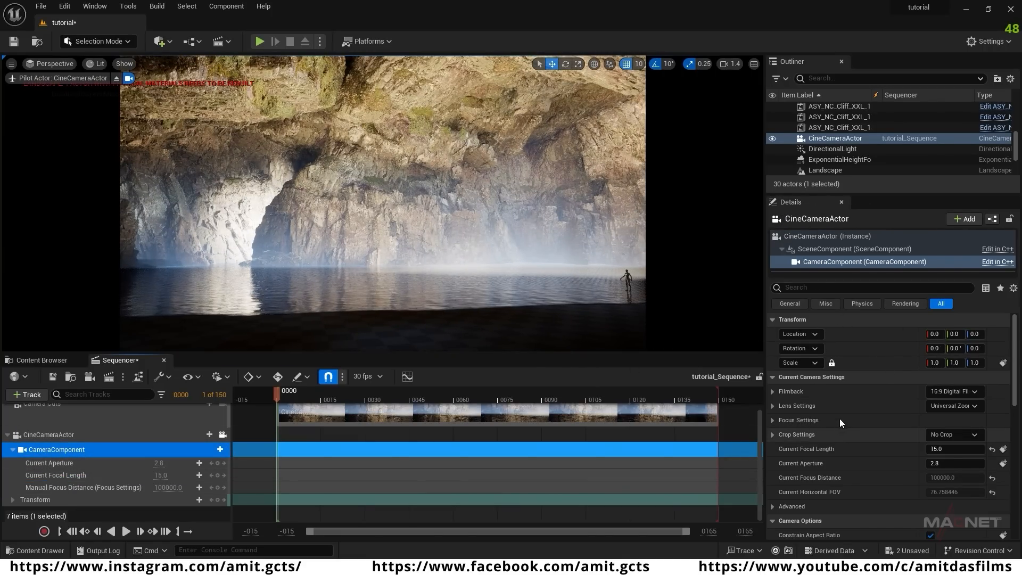
scroll(839, 418, "down", 3)
scroll(838, 423, "down", 8)
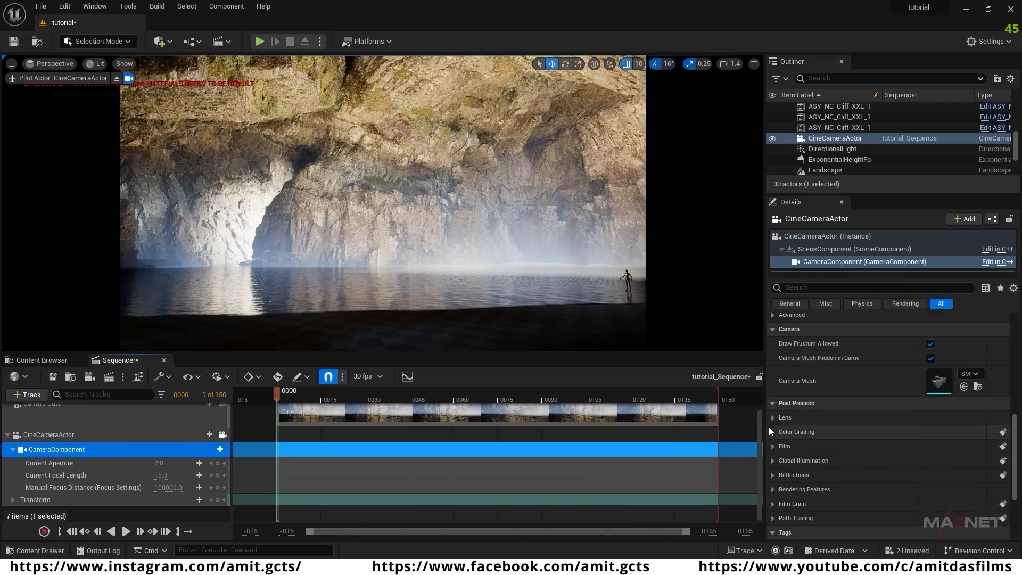
left_click(771, 418)
left_click(781, 446)
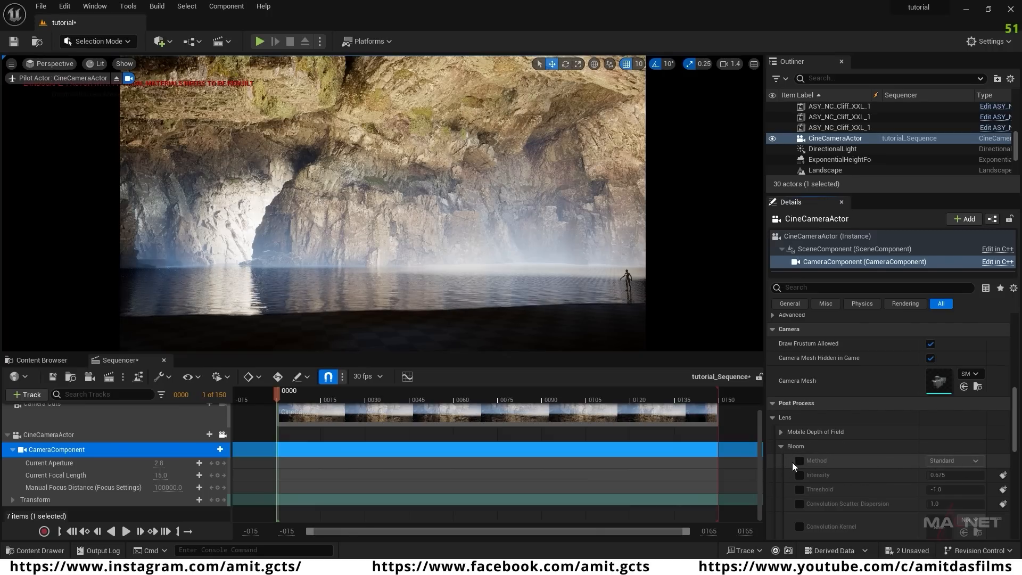
left_click(941, 461)
left_click(942, 479)
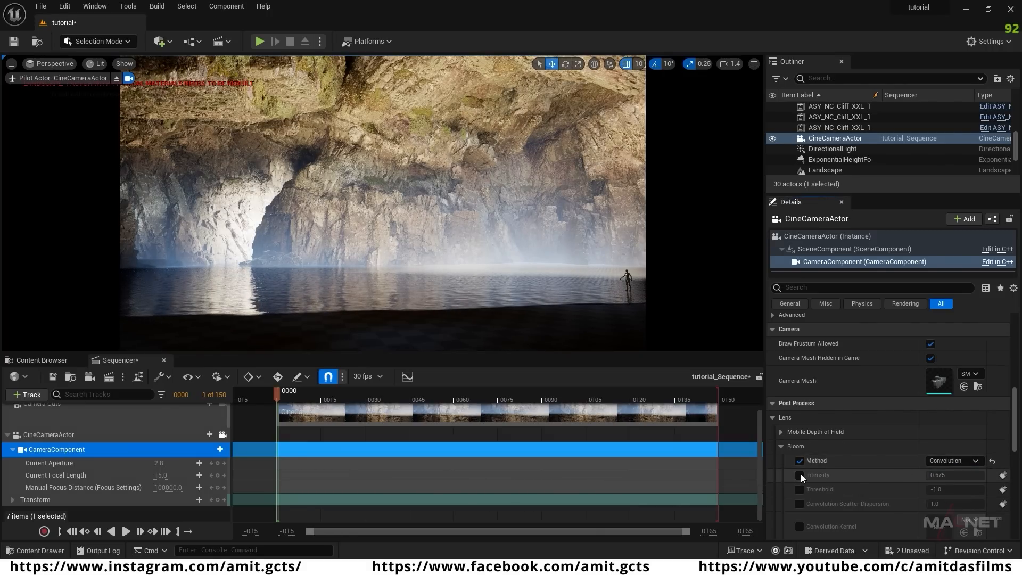
left_click(800, 475)
left_click(936, 475)
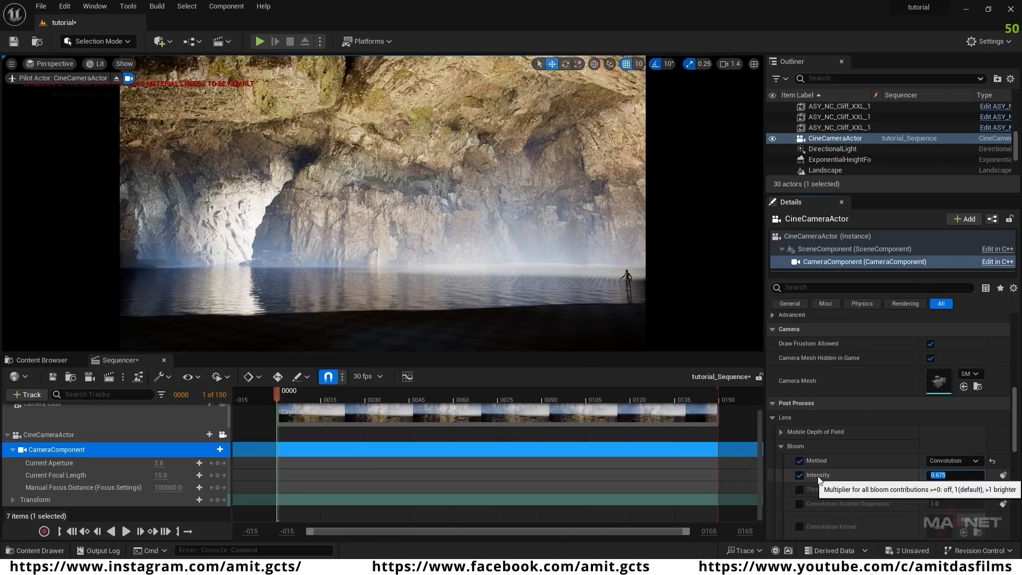
type(".1")
key("Return")
- Override the camera component's exposure metering mode and set it to Manual
scroll(850, 481, "down", 2)
scroll(851, 481, "down", 2)
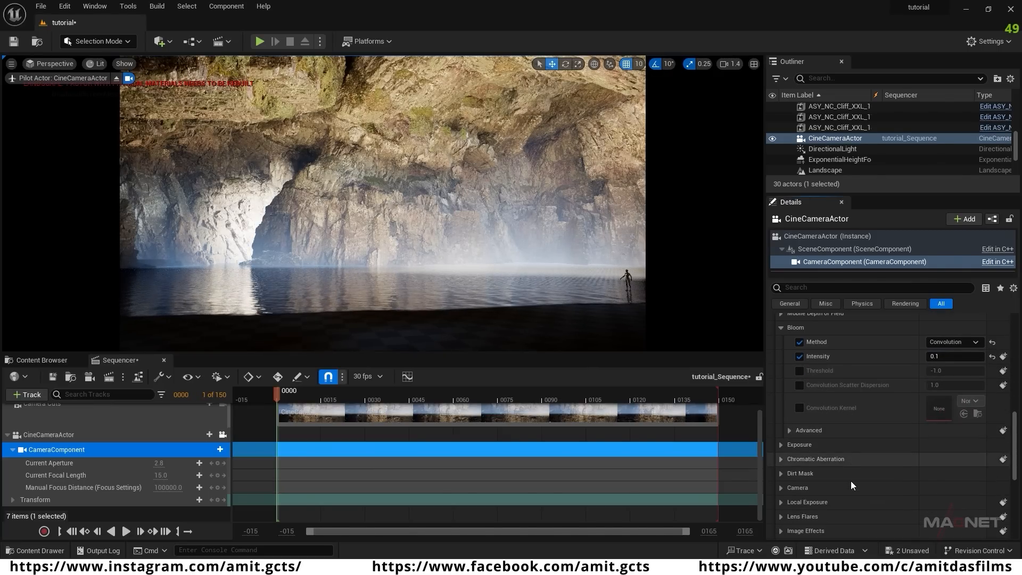
left_click(782, 444)
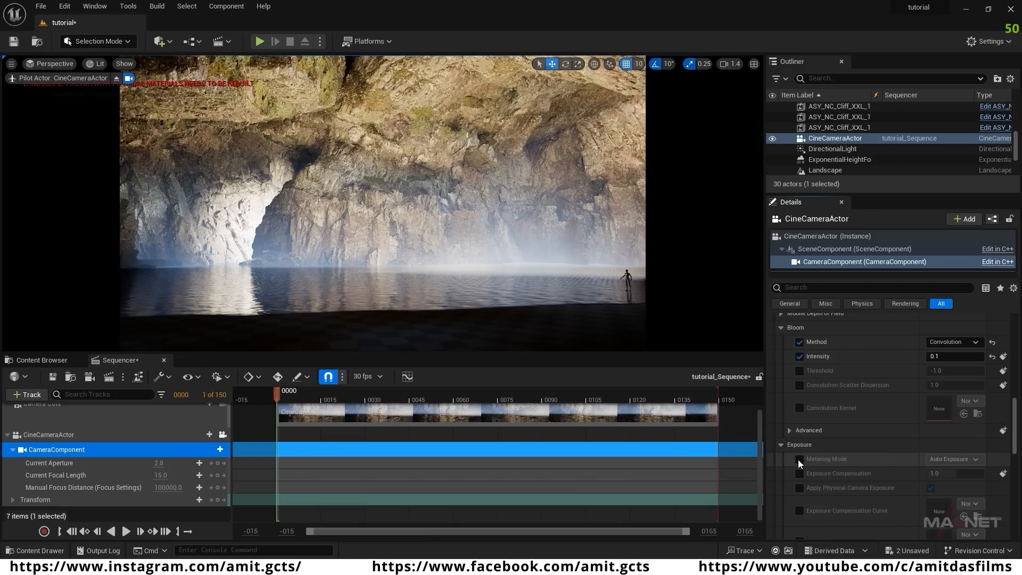
left_click(798, 458)
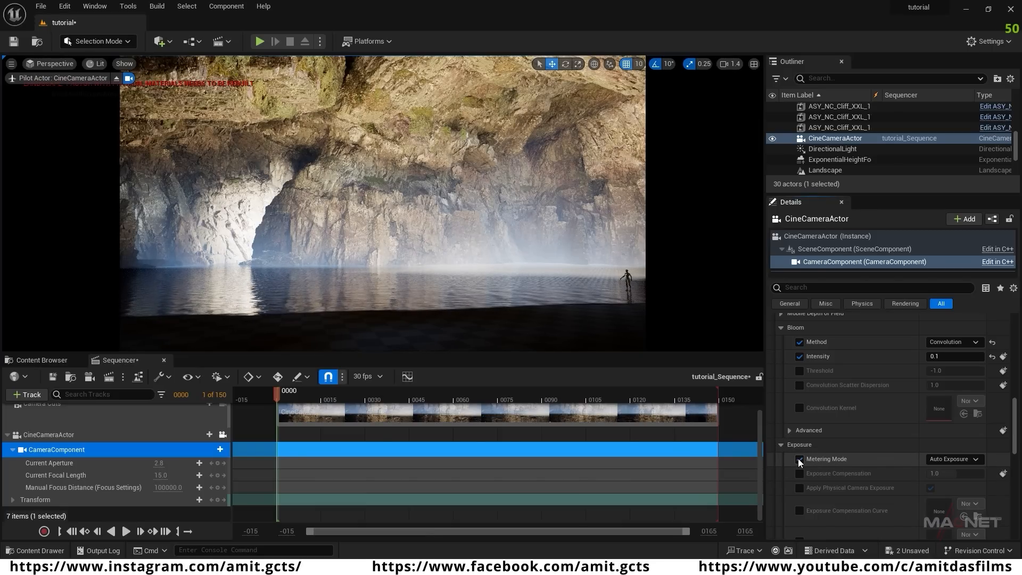
left_click(938, 460)
left_click(938, 489)
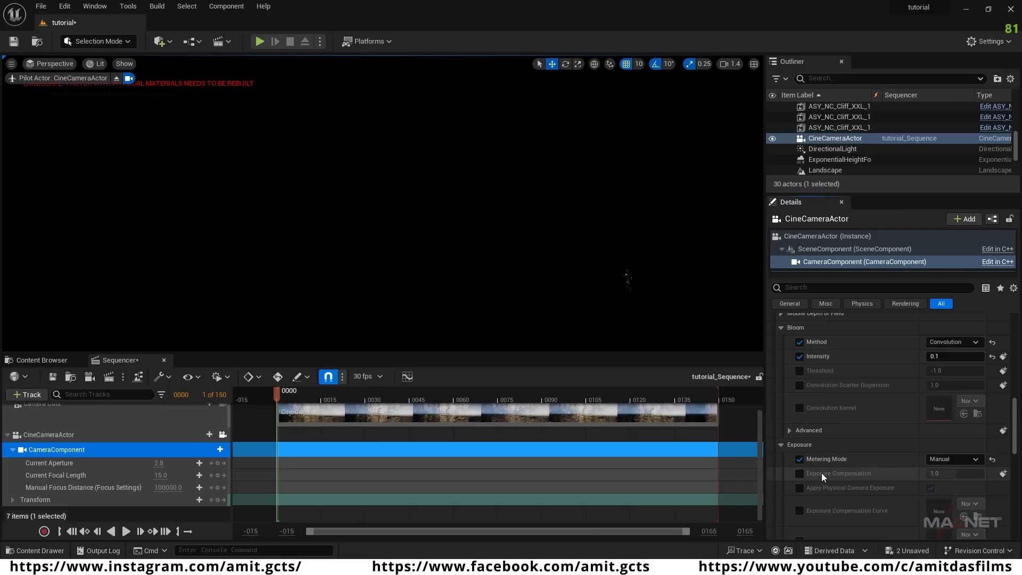
- Enable the camera's exposure compensation and set it to 11
left_click(799, 474)
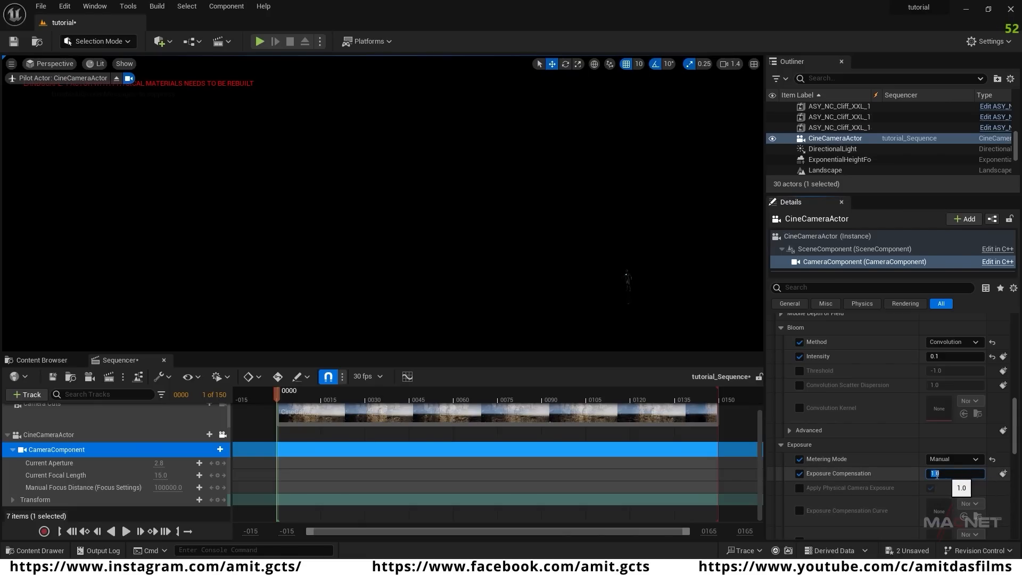
type("10")
key("Return")
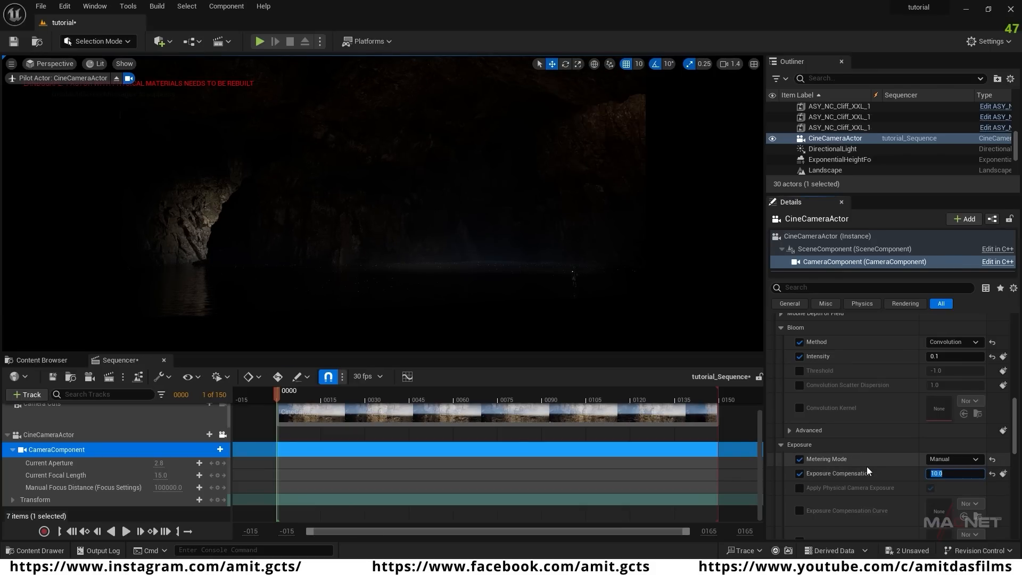
type("11")
key("Return")
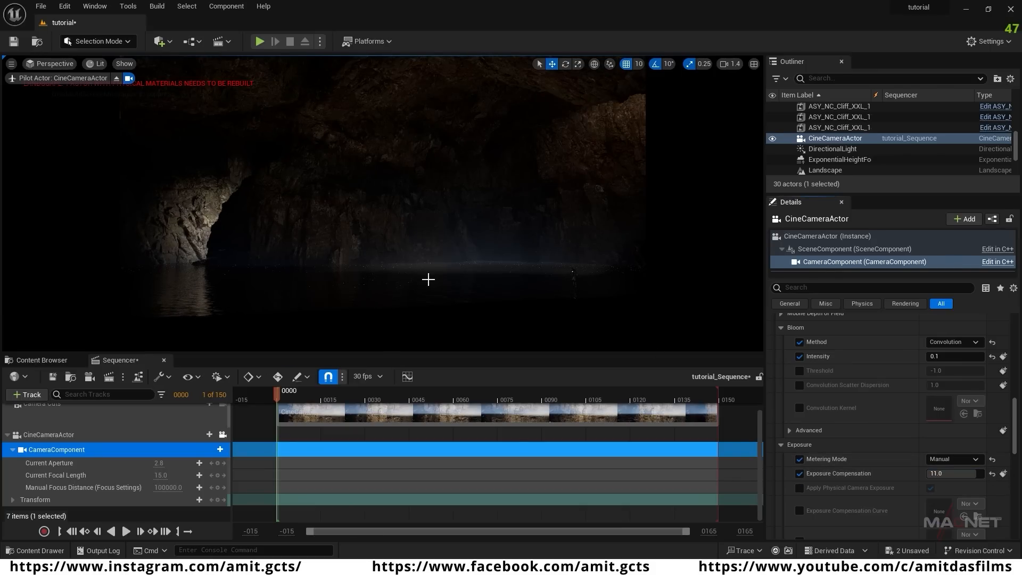
- Find the ExponentialHeightFog actor and set its second fog density to about 0.0116
left_click(429, 279)
right_click_drag(429, 279, 465, 264)
mouse_move(582, 165)
right_mouse_down()
mouse_move(575, 173)
mouse_move(582, 165)
right_mouse_up()
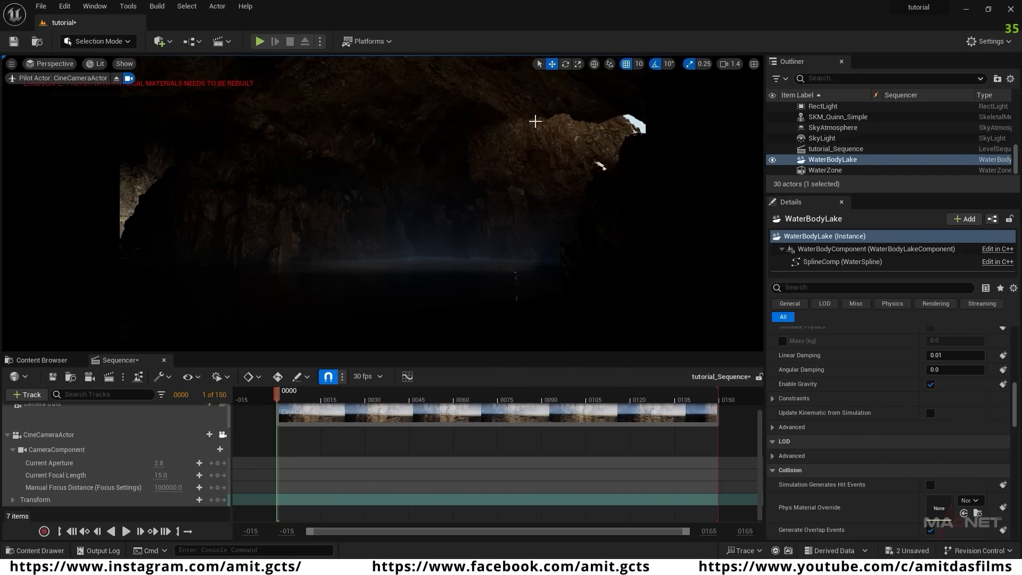
left_click(821, 77)
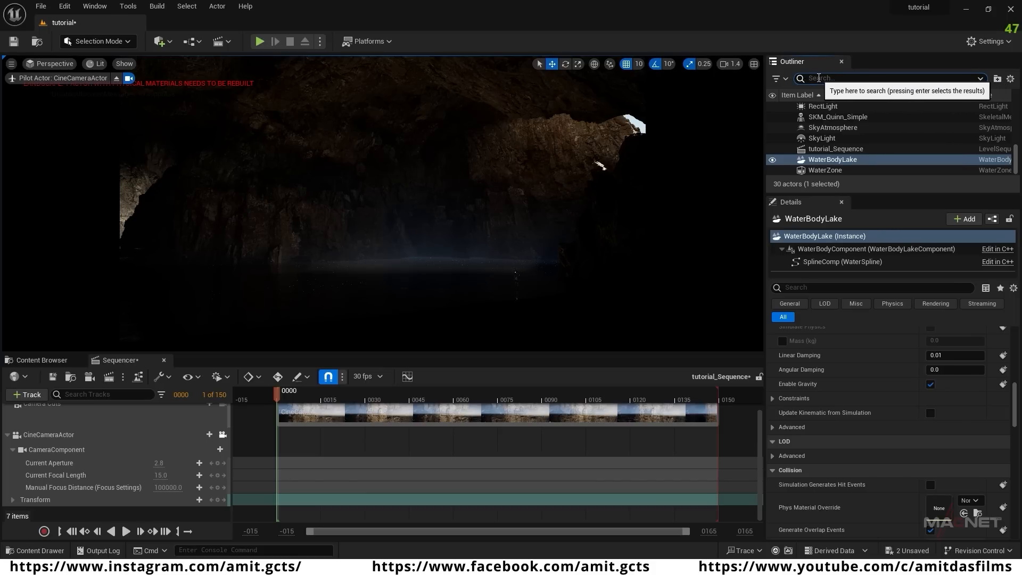
type("fog")
left_click(827, 119)
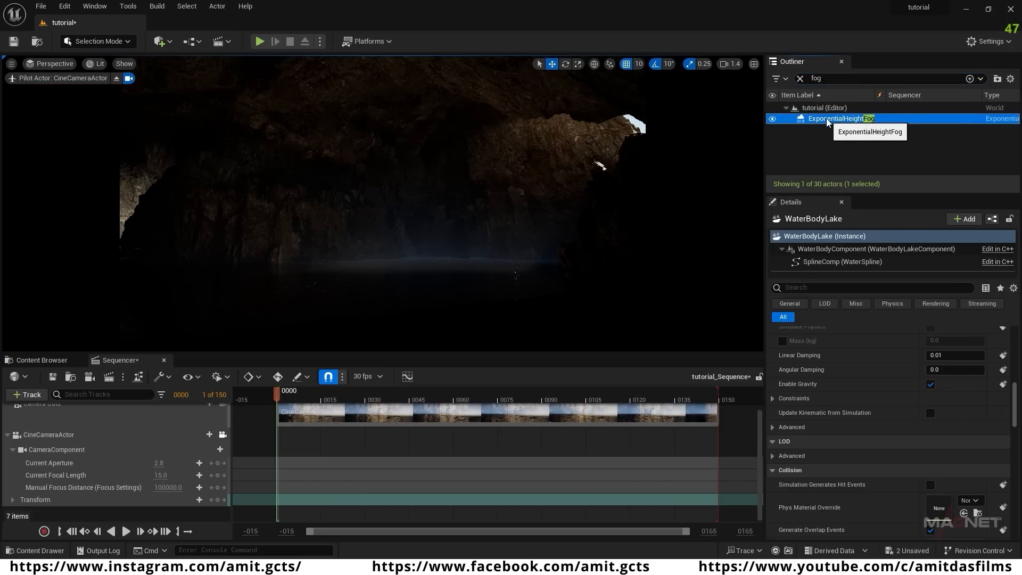
scroll(868, 393, "up", 15)
scroll(859, 393, "up", 5)
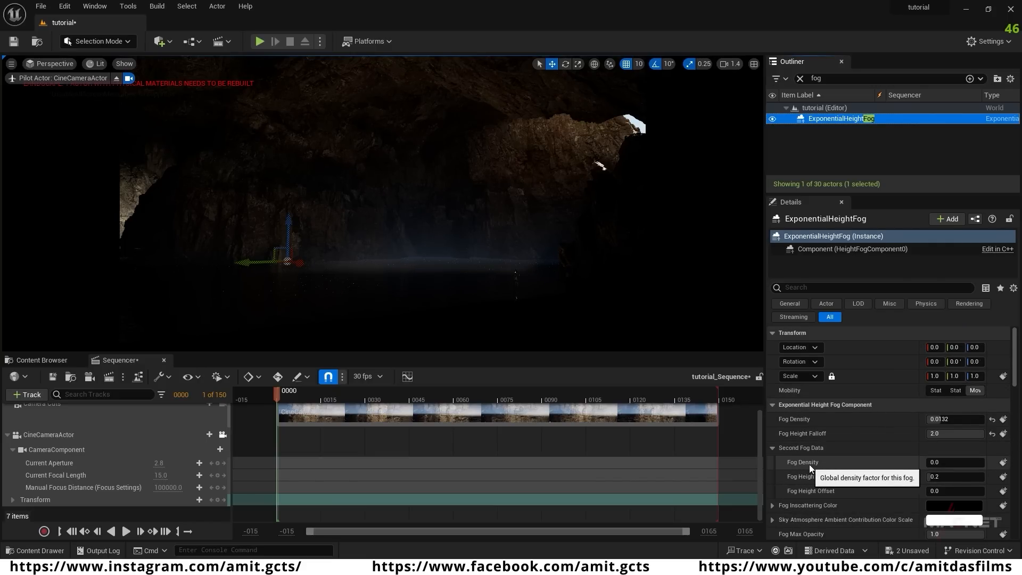
left_click(931, 462)
left_click_drag(930, 462, 942, 462)
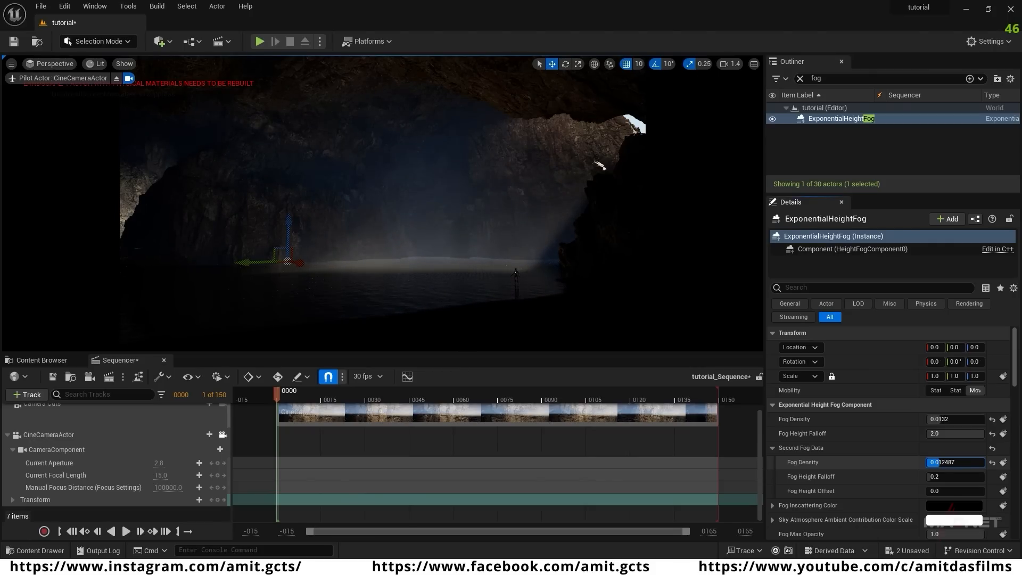
- Set the ExponentialHeightFog's second fog height falloff to about 0.75
mouse_move(457, 287)
right_mouse_down()
mouse_move(396, 284)
mouse_move(469, 267)
mouse_move(449, 272)
right_mouse_up()
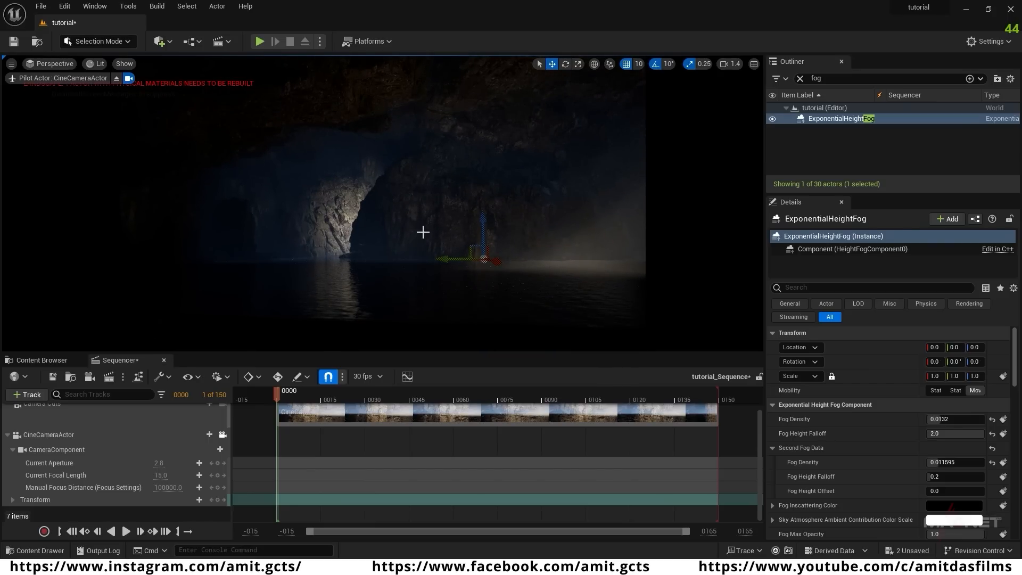
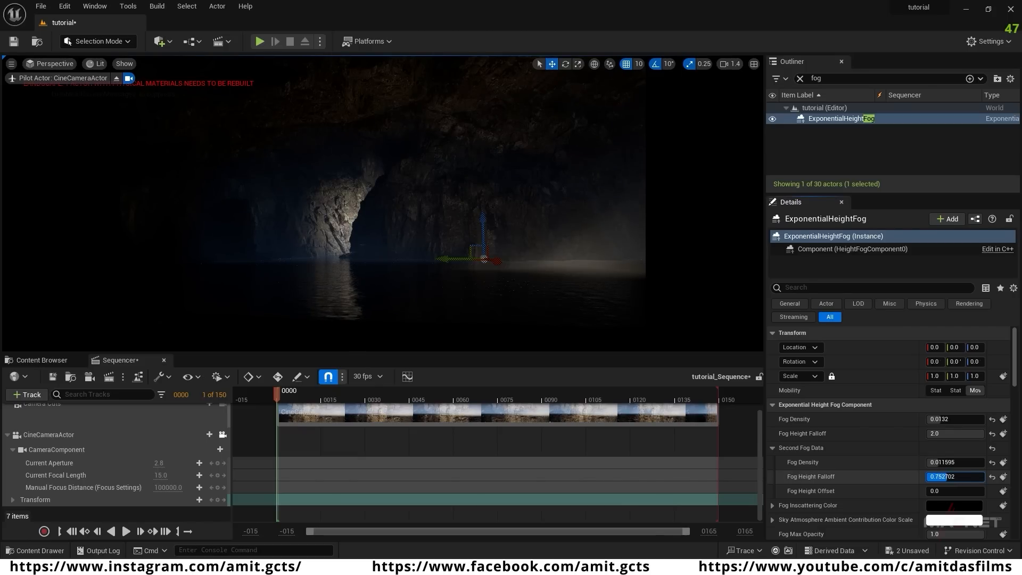
right_click_drag(482, 278, 456, 313)
right_click_drag(560, 164, 539, 158)
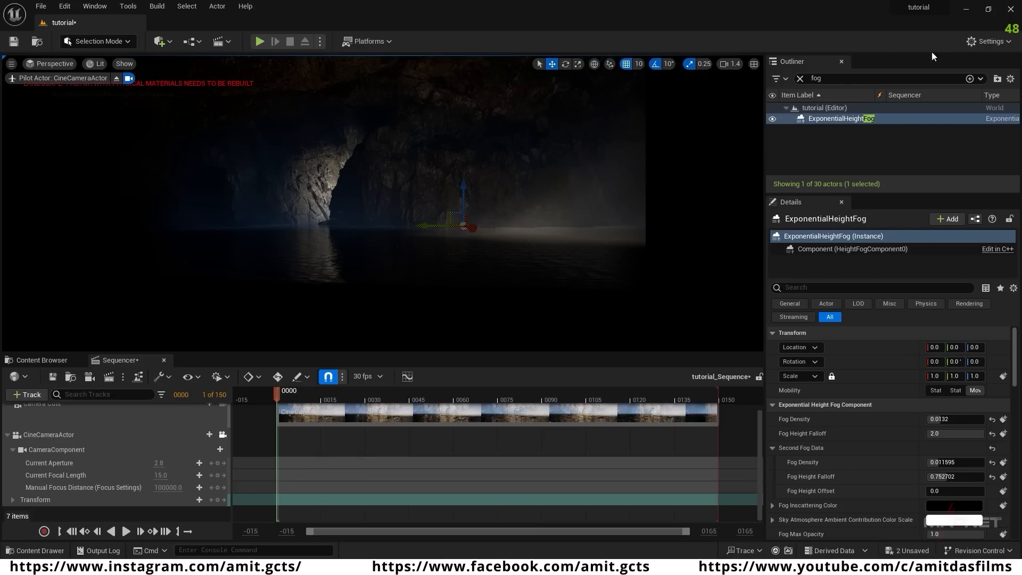
- Clear the actor search and set the RectLight's intensity to about 74.5 cd
left_click(800, 78)
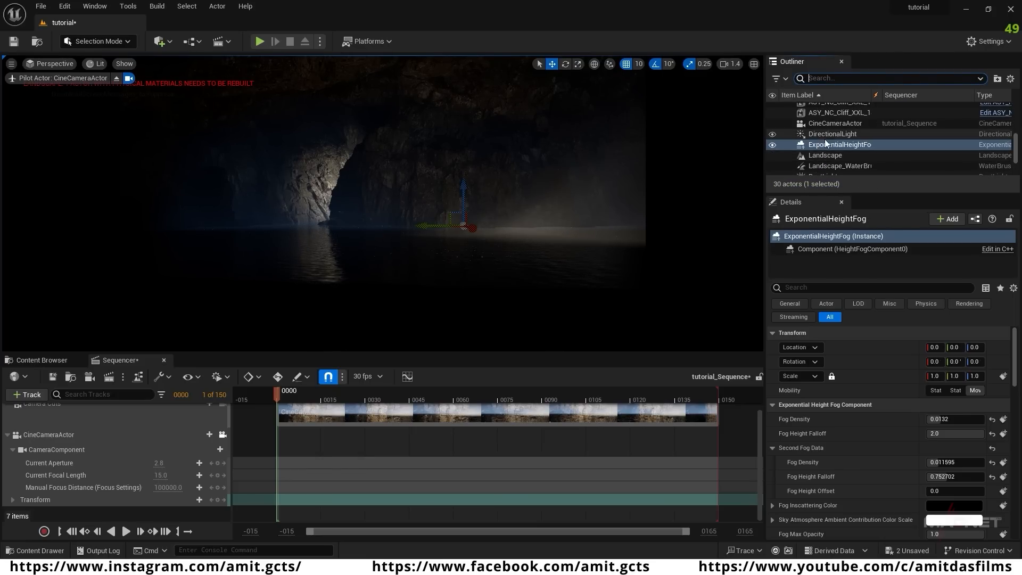
scroll(826, 151, "down", 2)
scroll(826, 151, "down", 3)
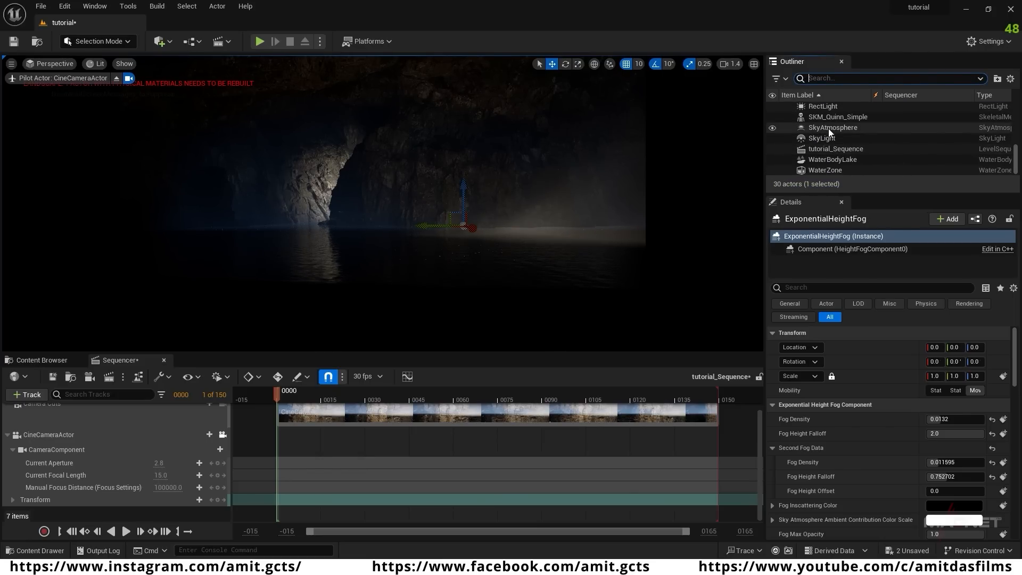
left_click(814, 109)
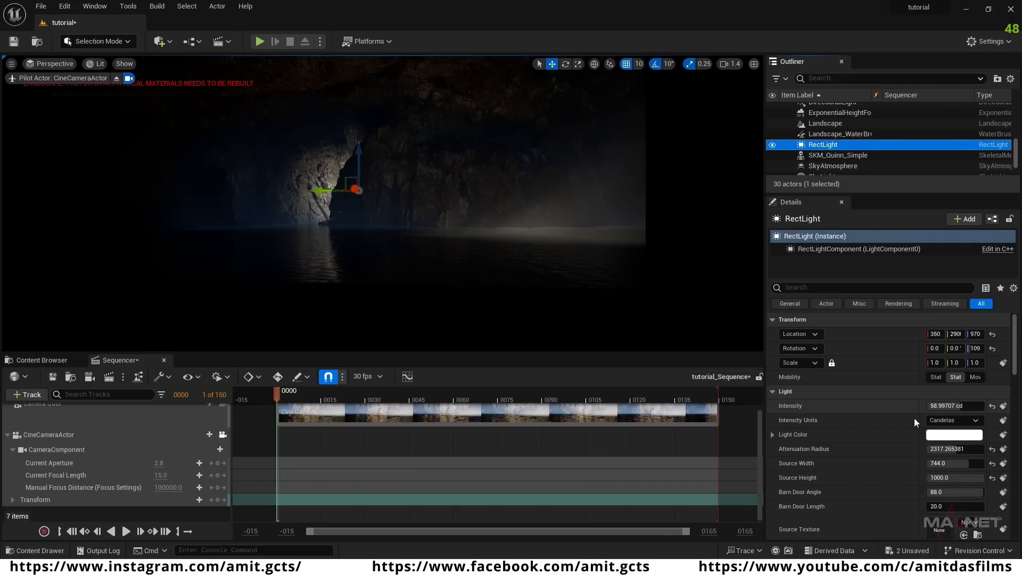
left_click(942, 407)
type("160")
key("Return")
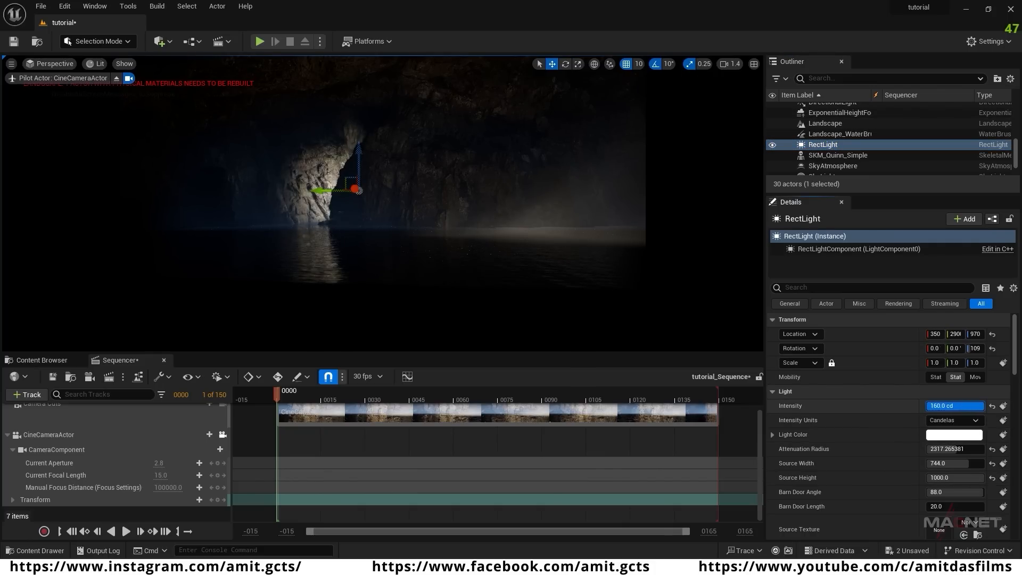
mouse_move(968, 406)
left_mouse_down()
mouse_move(984, 406)
mouse_move(964, 406)
left_mouse_up()
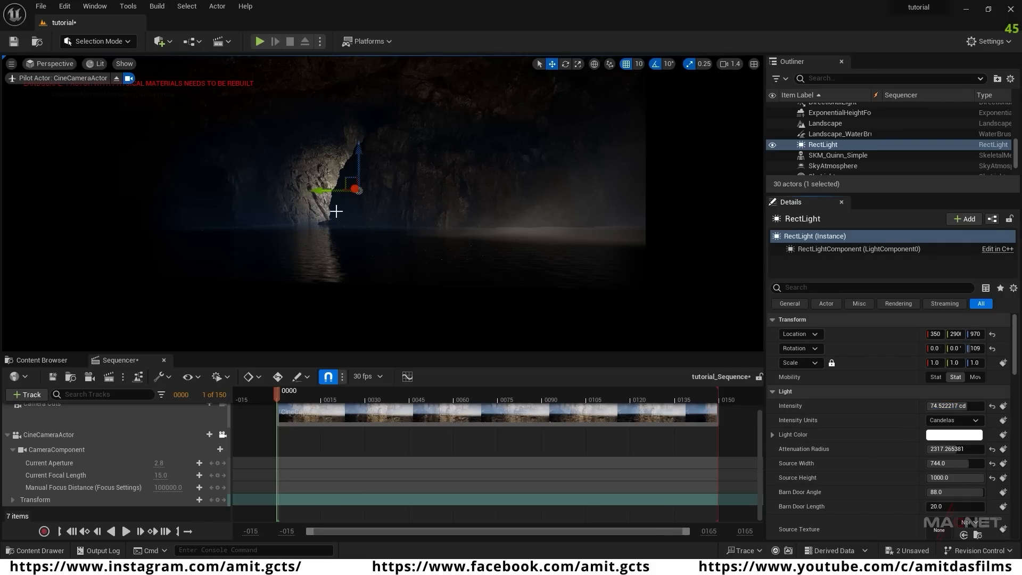
- Move the RectLight along Y toward the lit rock wall, at a height of 980
mouse_move(314, 189)
left_mouse_down()
mouse_move(343, 191)
mouse_move(308, 194)
left_mouse_up()
left_click_drag(357, 166, 358, 151)
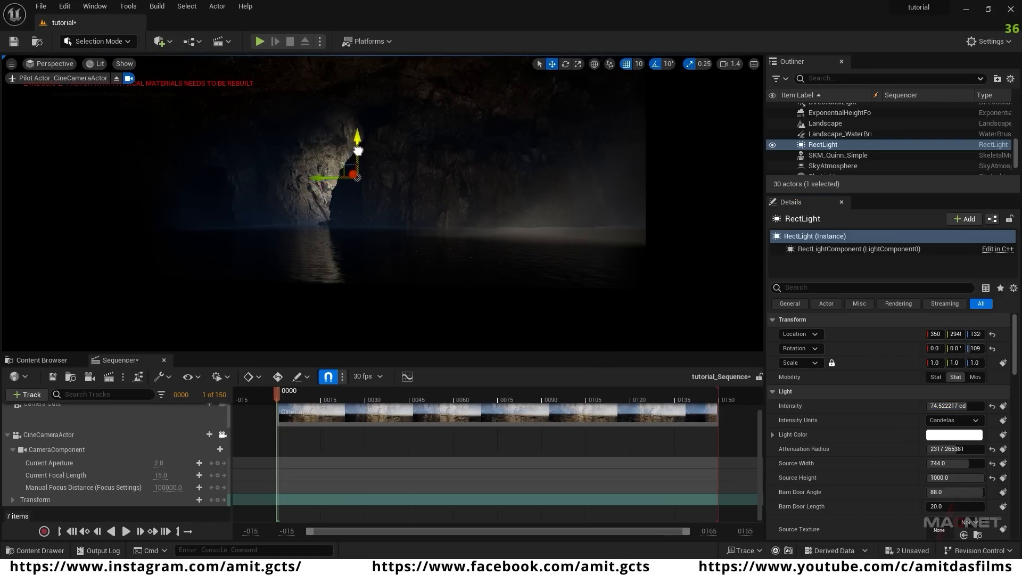
right_click_drag(402, 270, 521, 234)
key("w")
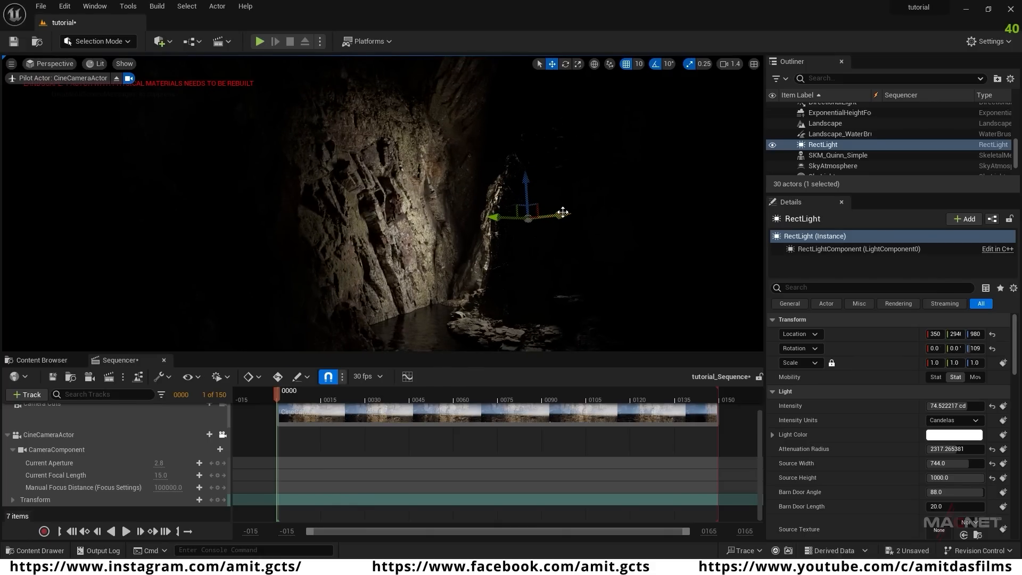
left_click_drag(500, 221, 446, 219)
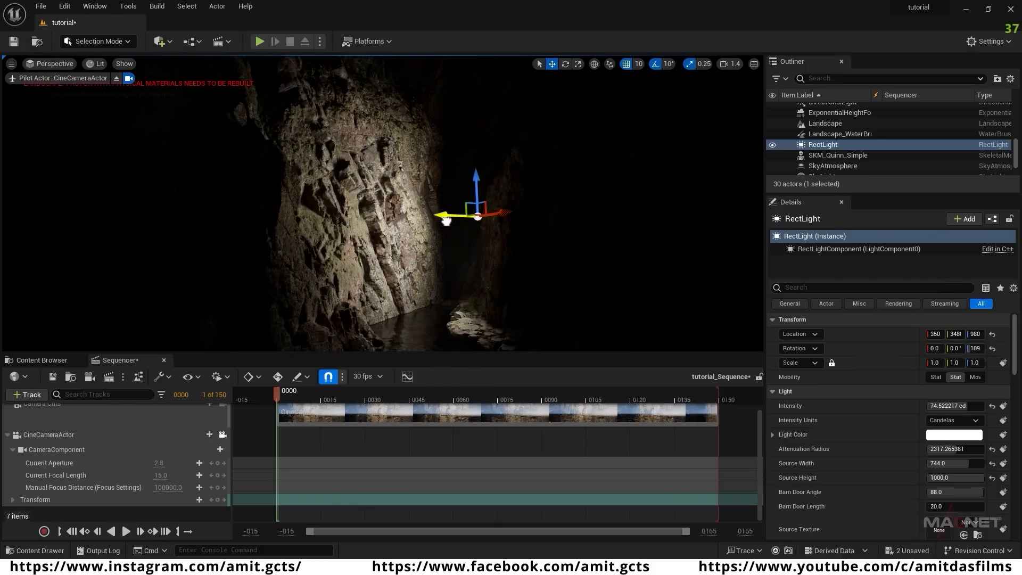
- Shift the ASY_NC_Cliff_XXL_01 cliff slightly away from the lit rock wall
left_click(519, 276)
key("s")
right_click_drag(494, 212, 526, 216)
left_click_drag(523, 249, 531, 247)
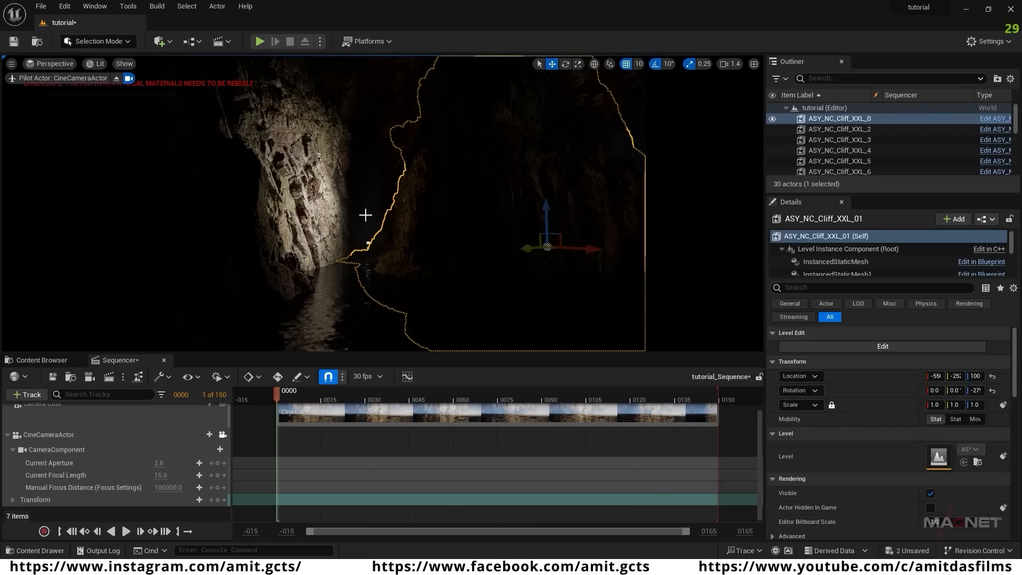
- Duplicate a cliff near the lit rock wall and rotate the copy freely with rotation snapping turned off
left_click(417, 165)
left_click_drag(475, 71, 474, 77)
mouse_move(431, 295)
right_mouse_down()
mouse_move(417, 283)
mouse_move(447, 301)
right_mouse_up()
mouse_move(357, 212)
right_mouse_down()
mouse_move(367, 206)
mouse_move(356, 212)
right_mouse_up()
mouse_move(432, 244)
right_mouse_down()
mouse_move(447, 215)
mouse_move(432, 234)
right_mouse_up()
key("e")
left_click_drag(461, 188, 508, 147)
left_click(657, 65)
left_click_drag(471, 195, 423, 239)
key("w")
key("e")
key("w")
- Move and tilt the copied cliff into the dark gap beside the lit rock wall
left_click_drag(366, 225, 488, 215)
mouse_move(488, 216)
right_mouse_down()
mouse_move(477, 256)
mouse_move(480, 227)
right_mouse_up()
left_click_drag(446, 202, 463, 244)
key("e")
left_click_drag(485, 293, 482, 197)
left_click_drag(422, 304, 468, 212)
key("w")
left_click_drag(472, 246, 419, 277)
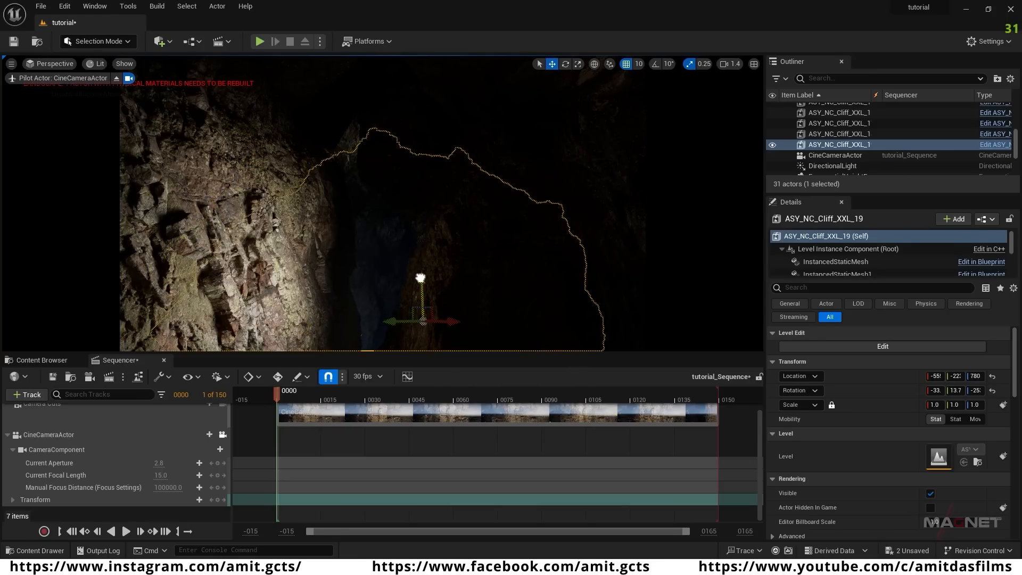
- Lower the copied cliff slightly and shift it further along X to fill the gap
key("w")
mouse_move(410, 279)
right_mouse_down()
mouse_move(391, 298)
mouse_move(410, 298)
mouse_move(356, 297)
mouse_move(340, 261)
mouse_move(354, 287)
mouse_move(404, 291)
mouse_move(384, 301)
mouse_move(378, 282)
mouse_move(358, 283)
mouse_move(353, 301)
mouse_move(367, 264)
mouse_move(384, 268)
mouse_move(381, 281)
mouse_move(375, 261)
mouse_move(367, 268)
mouse_move(380, 266)
mouse_move(382, 284)
mouse_move(398, 278)
right_mouse_up()
key("s")
key("w")
key("s")
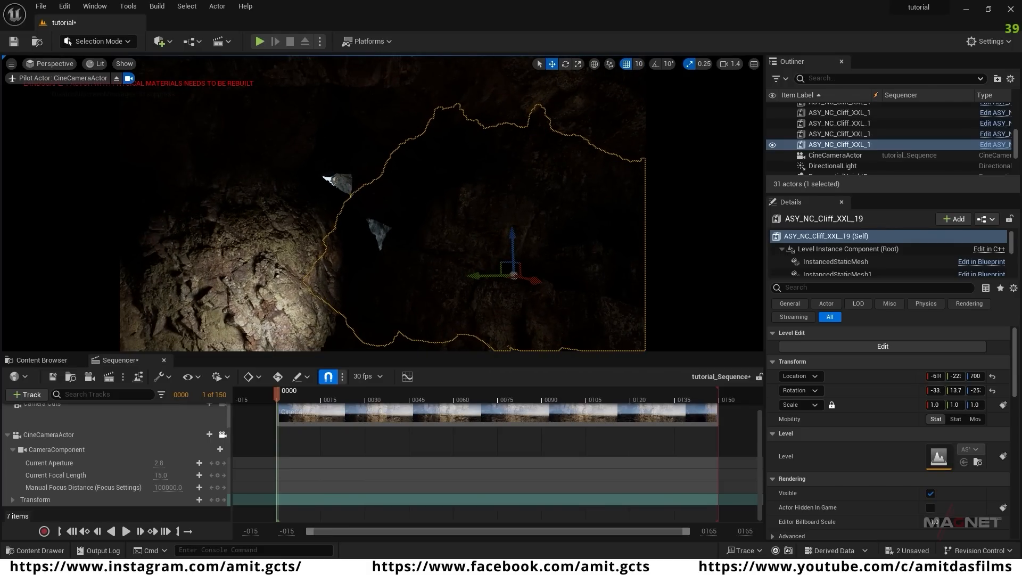
- Lower the ASY_NC_Cliff_XXL_6 cliff to cover the light gaps in the cave roof
left_click(339, 199)
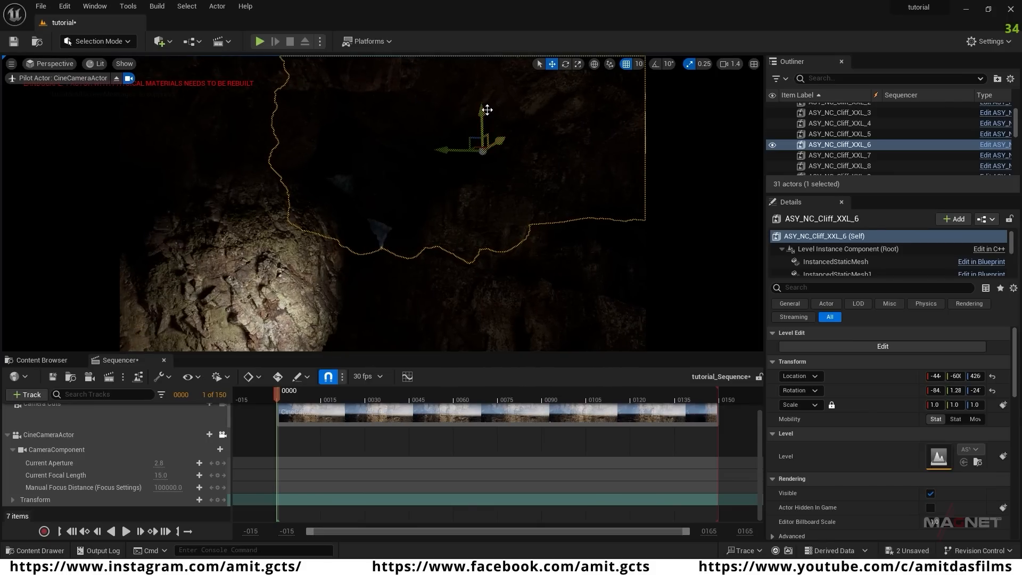
left_click_drag(482, 112, 485, 158)
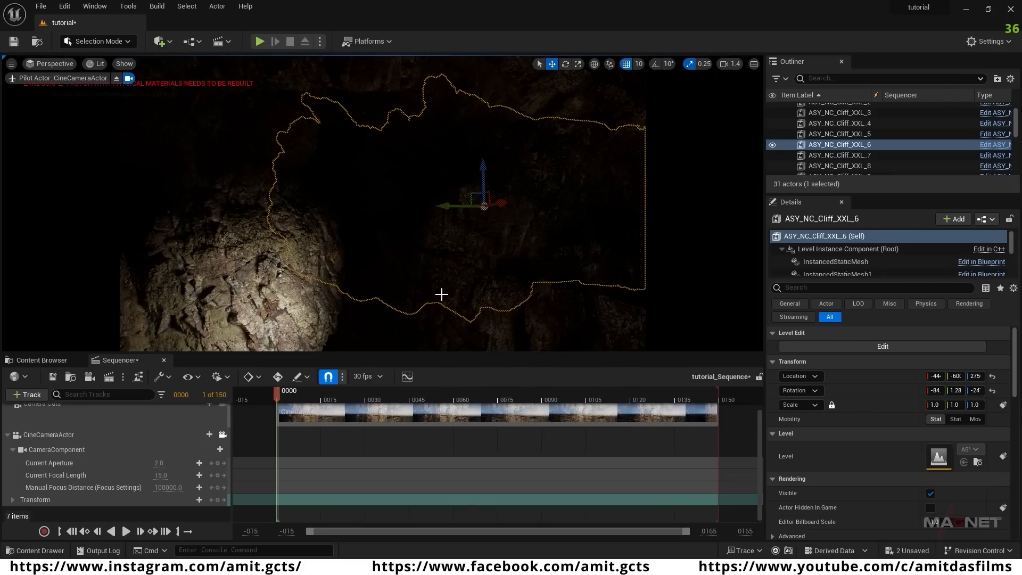
right_click_drag(441, 294, 434, 255)
- Shift ASY_NC_Cliff_XXL_01 toward the lit rock wall and tilt it slightly
left_click(421, 221)
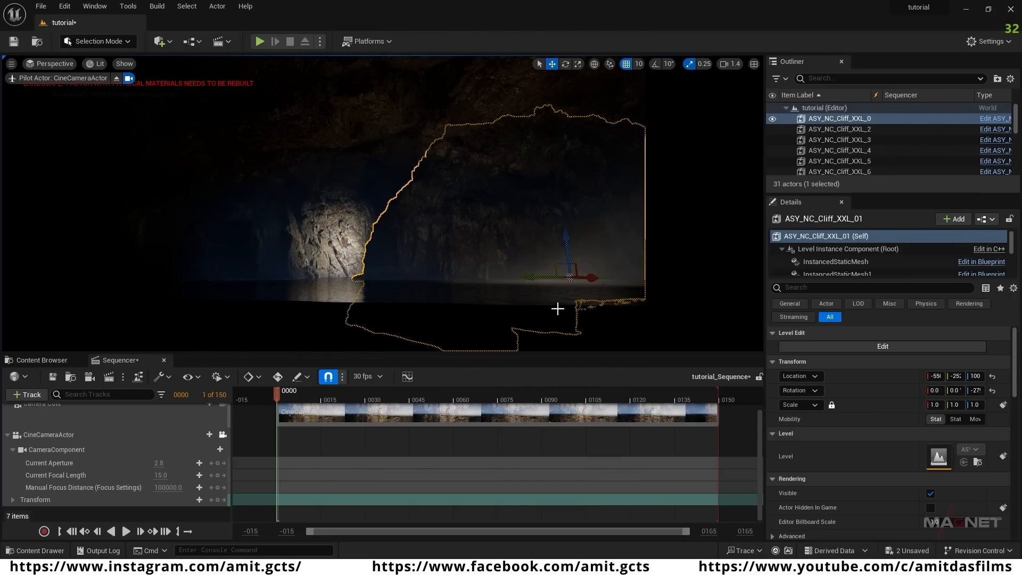
left_click_drag(532, 277, 512, 277)
left_click_drag(520, 236, 527, 237)
key("w")
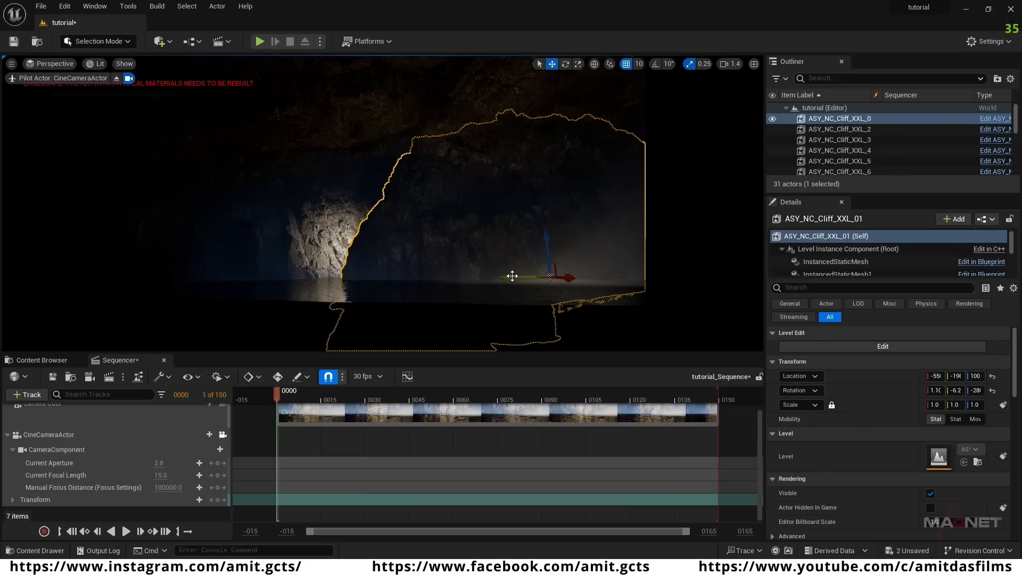
mouse_move(512, 276)
left_mouse_down()
mouse_move(540, 276)
mouse_move(515, 276)
left_mouse_up()
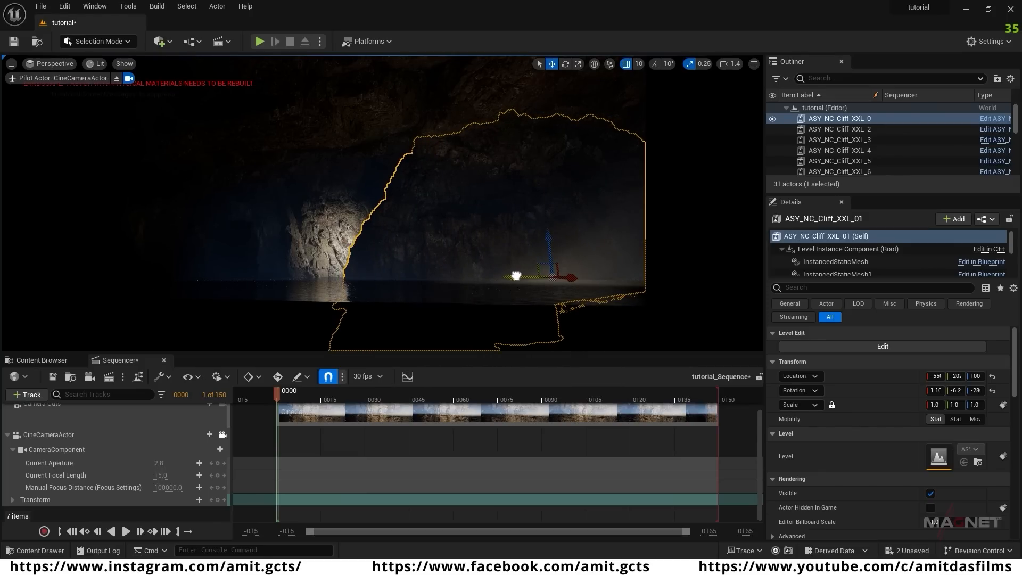
- Move ASY_NC_Cliff_XXL_2 inward across the lit rock wall and lower it slightly
left_click(338, 224)
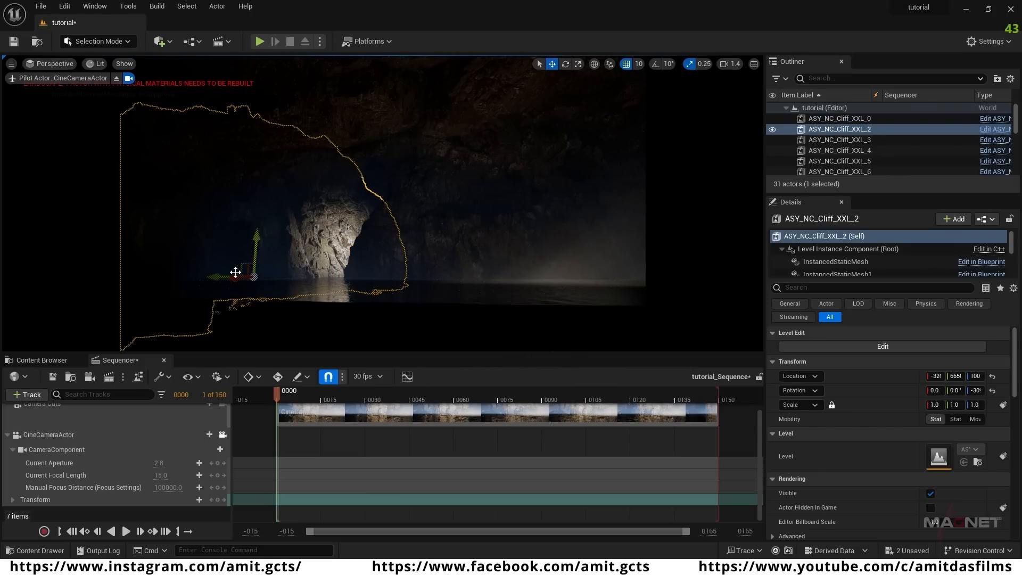
left_click_drag(217, 276, 231, 275)
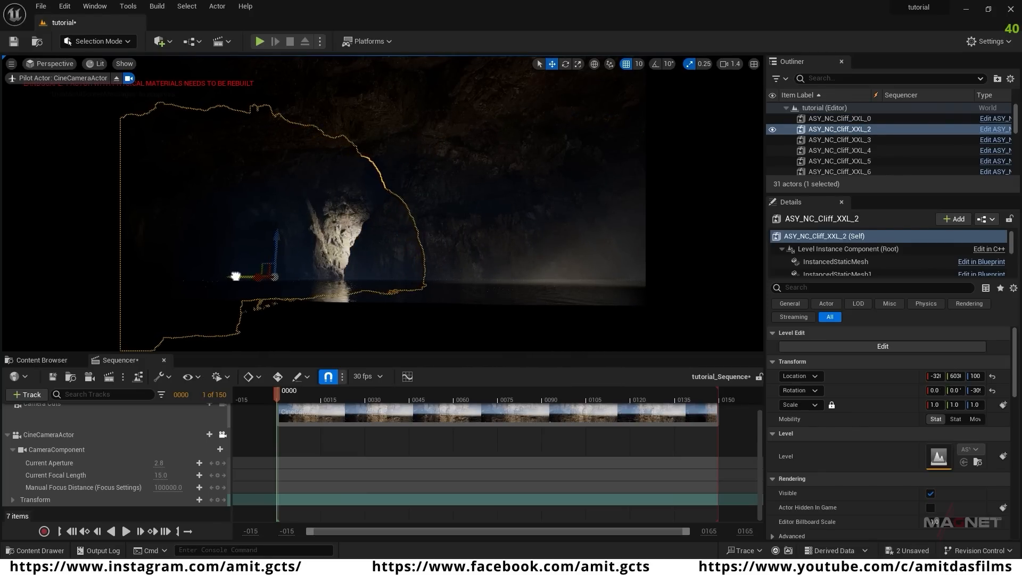
mouse_move(278, 238)
left_mouse_down()
mouse_move(279, 226)
mouse_move(285, 243)
left_mouse_up()
- Place ASY_NC_Scree_M_06 from the Geometry/Assembly/Scree folder on the dark shore at the foot of the cave wall
right_click_drag(402, 258, 370, 241)
left_click(39, 360)
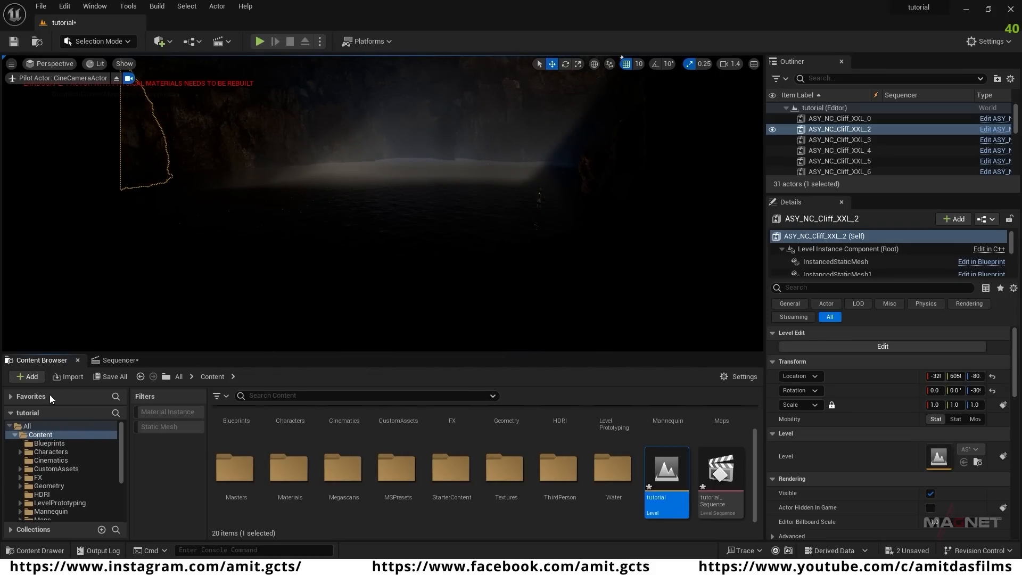
scroll(372, 477, "up", 2)
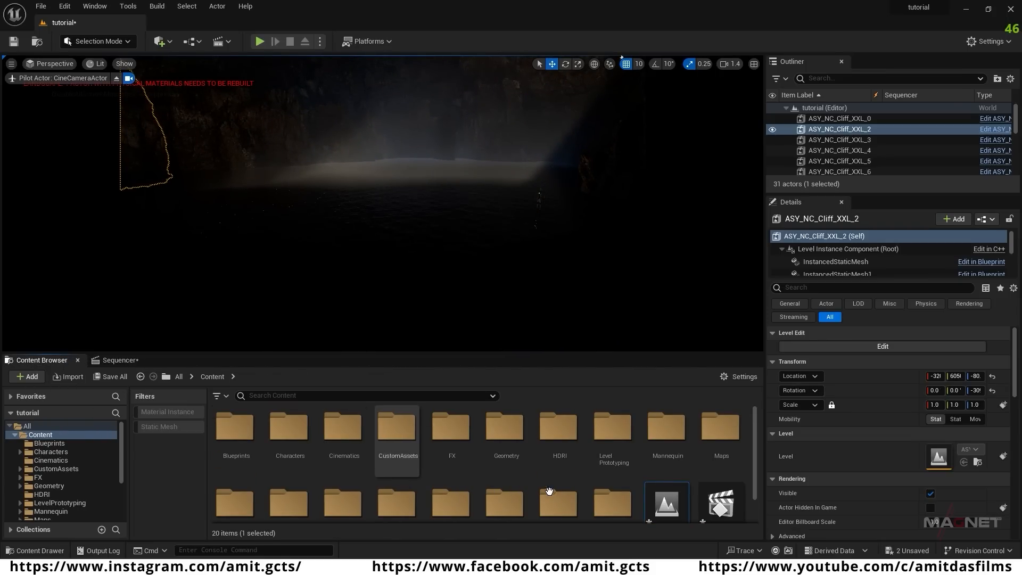
double_click(508, 443)
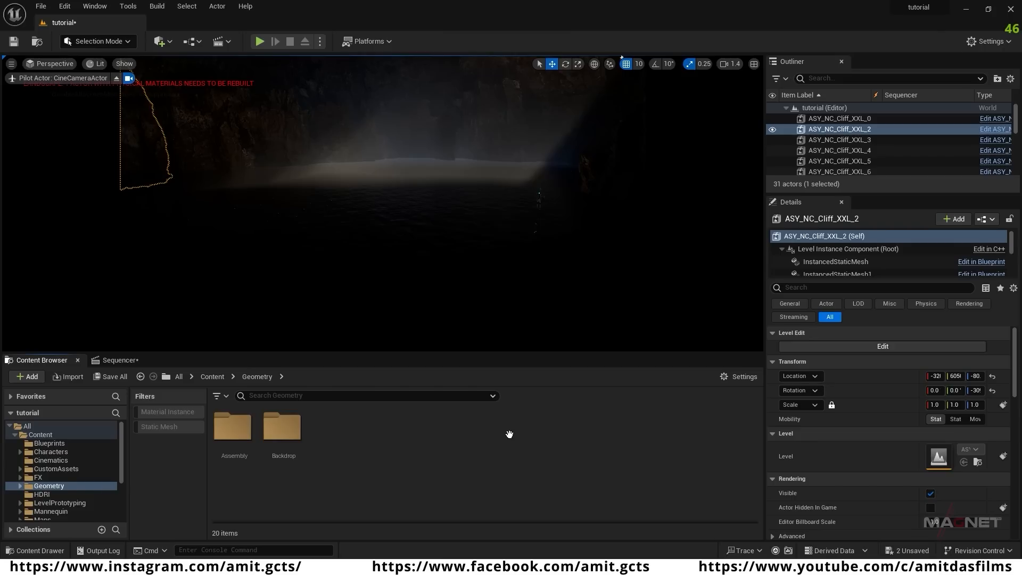
double_click(234, 428)
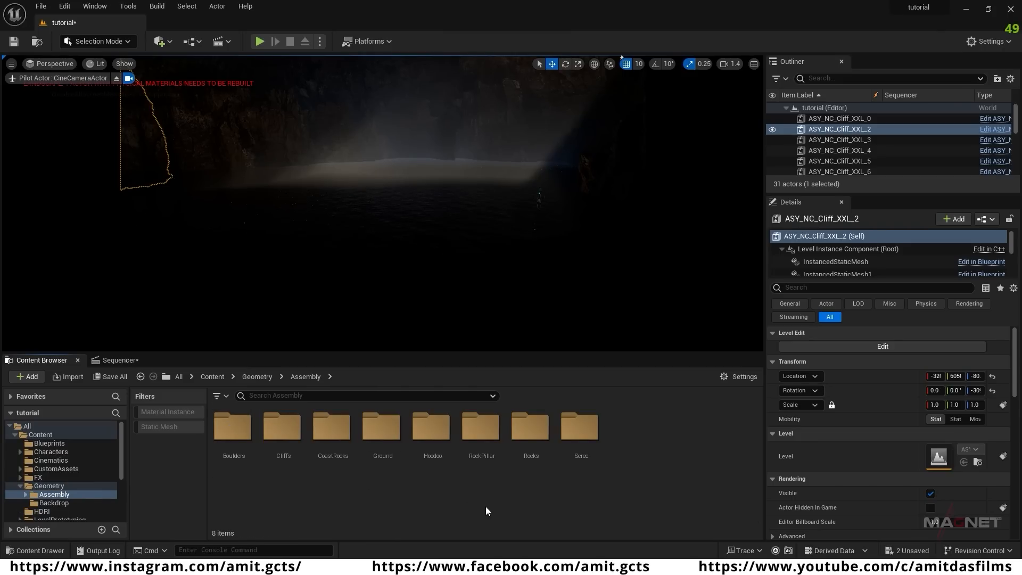
double_click(581, 447)
left_click(579, 429)
right_click_drag(383, 203, 362, 201)
left_click(594, 444)
left_click_drag(594, 443, 436, 208)
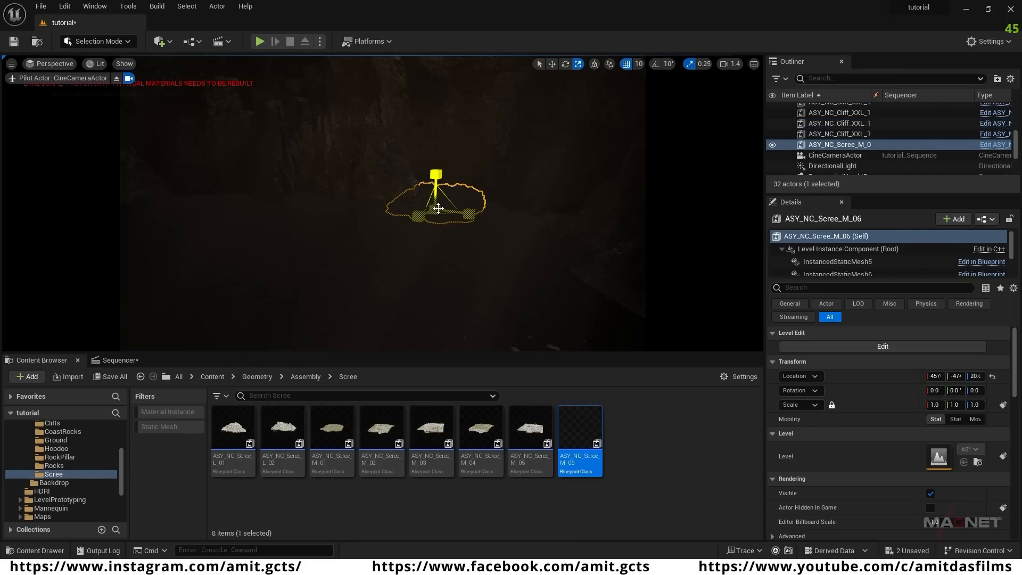
- Scale the placed scree up uniformly to 3.75 and turn off scale and grid snapping
left_click_drag(435, 209, 495, 169)
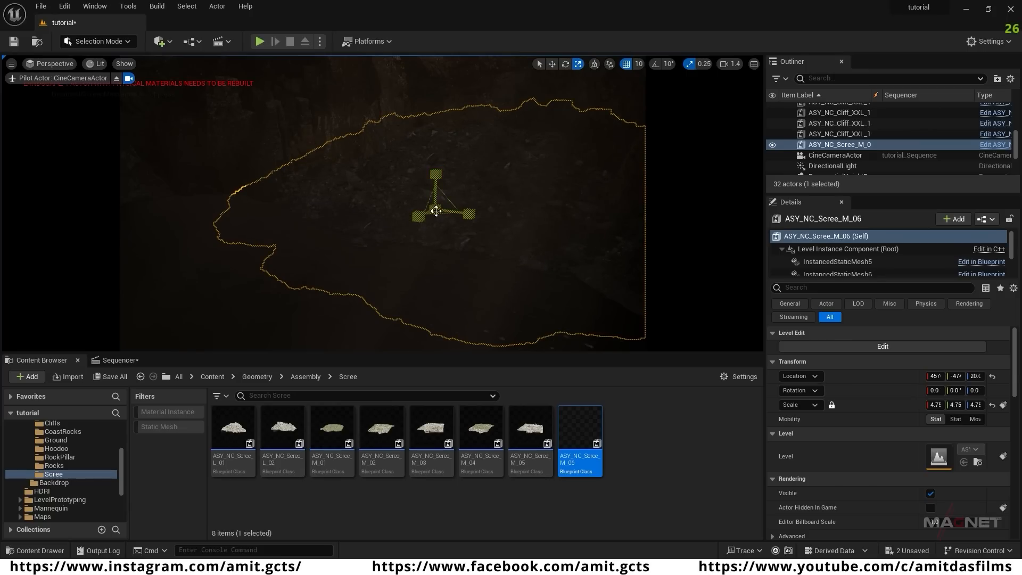
left_click_drag(495, 169, 478, 180)
left_click(690, 64)
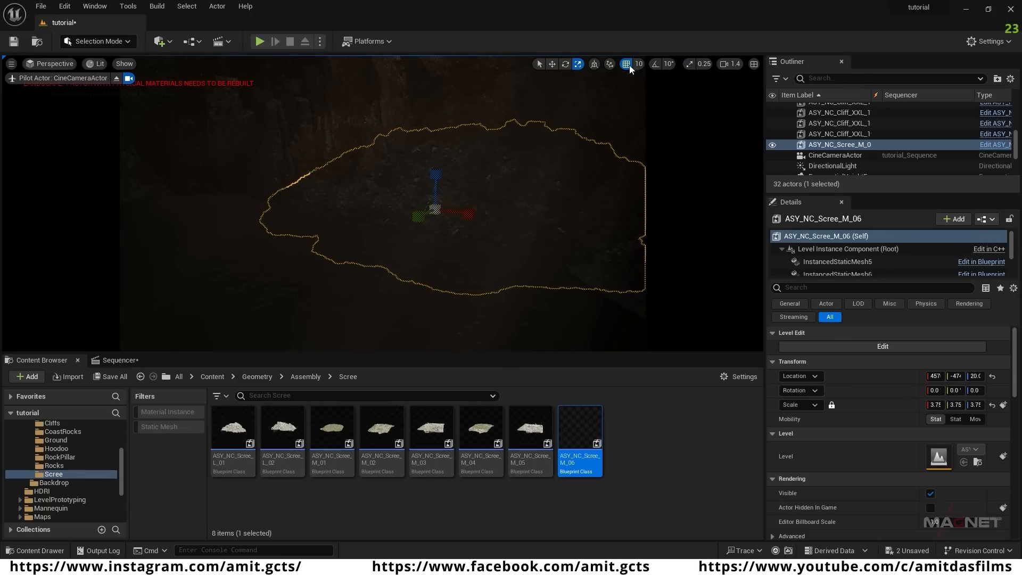
left_click(626, 64)
- Adjust the enlarged scree and tilt it so it settles against the shore
left_click_drag(441, 215, 506, 273)
key("e")
left_click_drag(530, 210, 520, 238)
mouse_move(520, 238)
right_mouse_down()
mouse_move(591, 242)
mouse_move(537, 242)
right_mouse_up()
- Duplicate the large scree along the shore and rotate the copy by about 34°
key("w")
left_click_drag(434, 226, 468, 237, "alt")
key("e")
left_click_drag(559, 288, 511, 292)
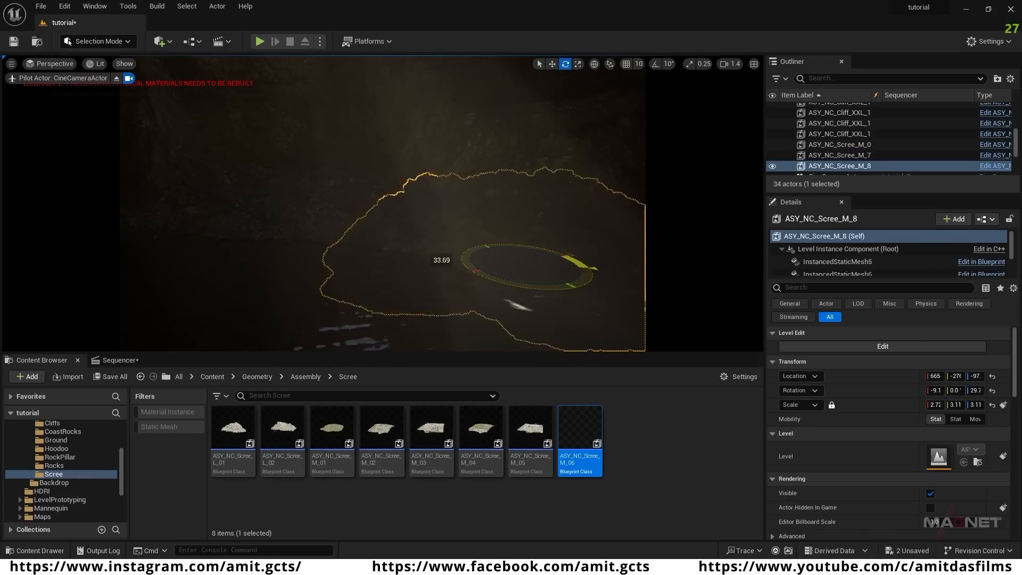
- Duplicate the scree once more further along the bank and lower the copy slightly
right_click_drag(511, 287, 612, 287)
key("w")
left_click_drag(333, 261, 422, 283, "alt")
left_click_drag(402, 243, 402, 252)
right_click_drag(402, 252, 309, 264)
- Place ASY_NC_Scree_M_04 in the cave and shift it towards the water
left_click_drag(483, 427, 440, 254)
left_click_drag(440, 219, 441, 210)
left_click_drag(477, 260, 387, 241)
left_click_drag(352, 192, 351, 178)
- Move ASY_NC_Scree_M_04 further across the lake, turn it to about -52° around Z and lower it slightly
key("e")
key("w")
left_click_drag(379, 225, 295, 215)
key("e")
left_click_drag(309, 215, 338, 205)
key("w")
left_click_drag(267, 174, 267, 185)
right_click_drag(385, 302, 372, 286)
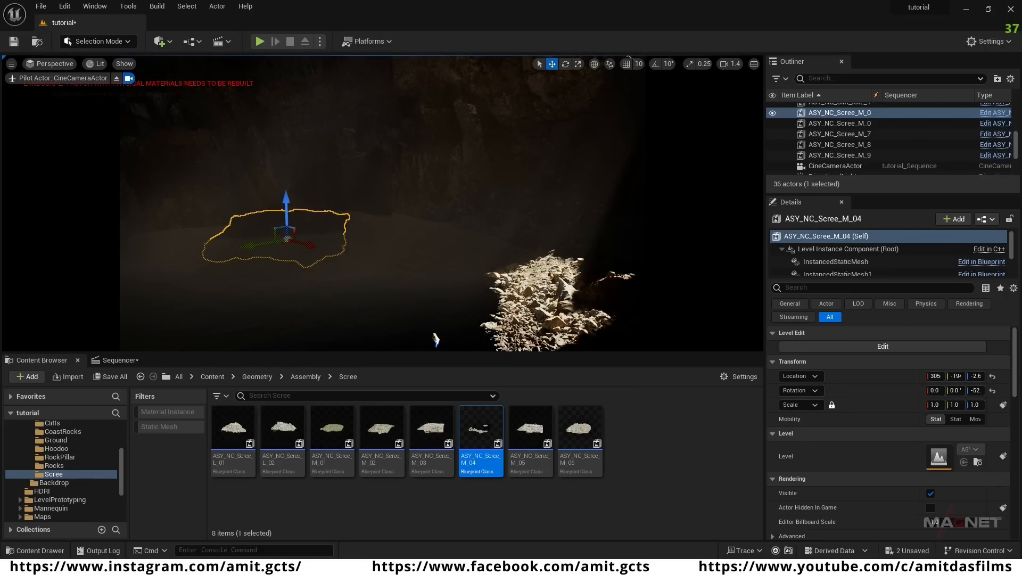
left_click(386, 299)
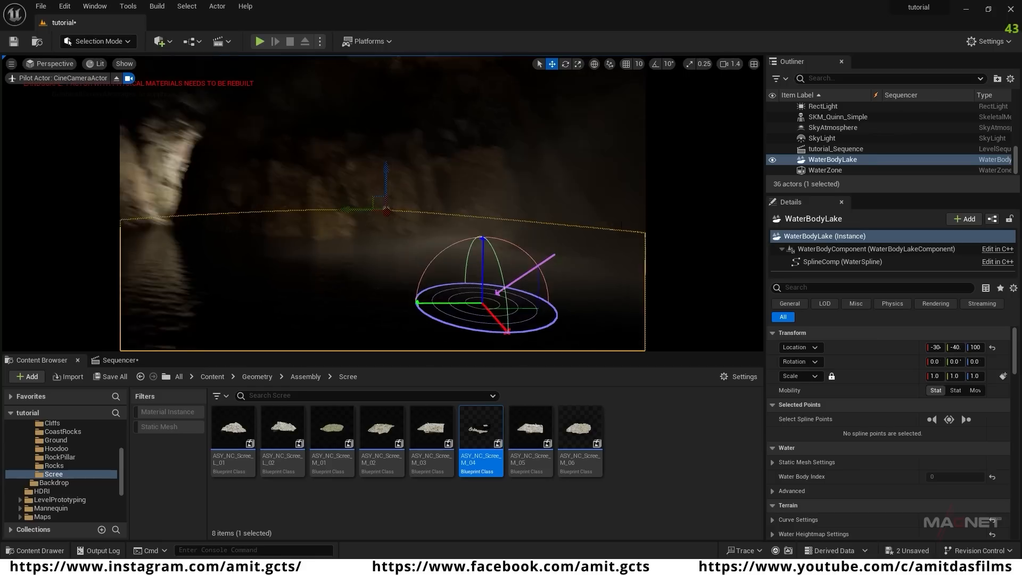
- Add a point light in the cave with an intensity of about 60.9 cd and an attenuation radius of 16384
right_click_drag(383, 202, 426, 234)
left_click(172, 41)
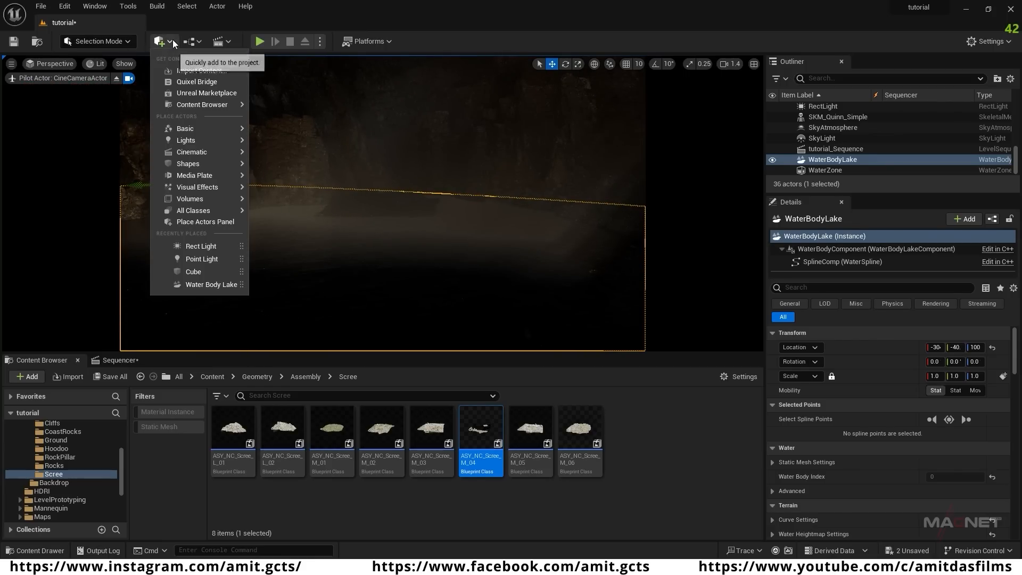
mouse_move(200, 142)
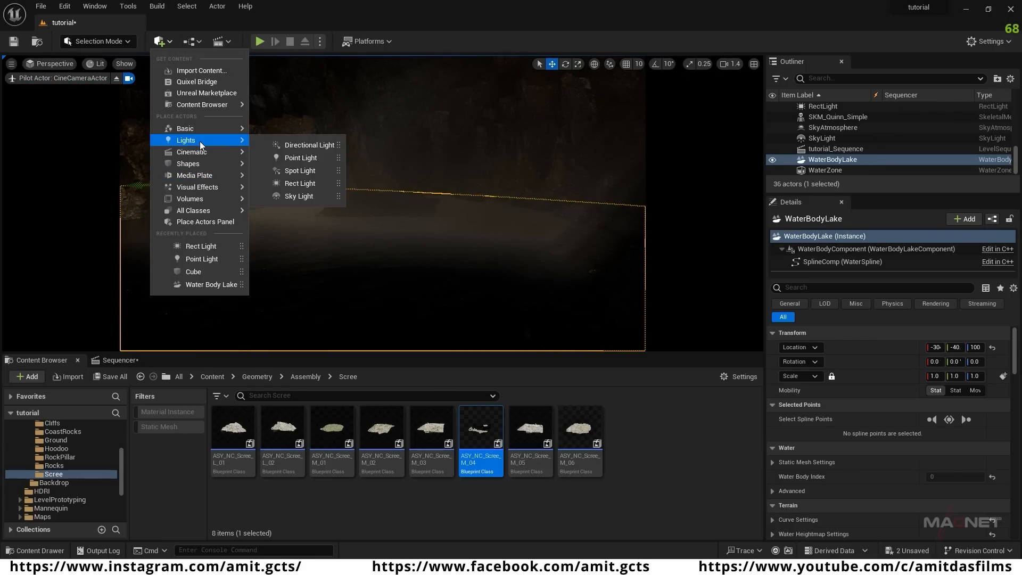
left_click(301, 158)
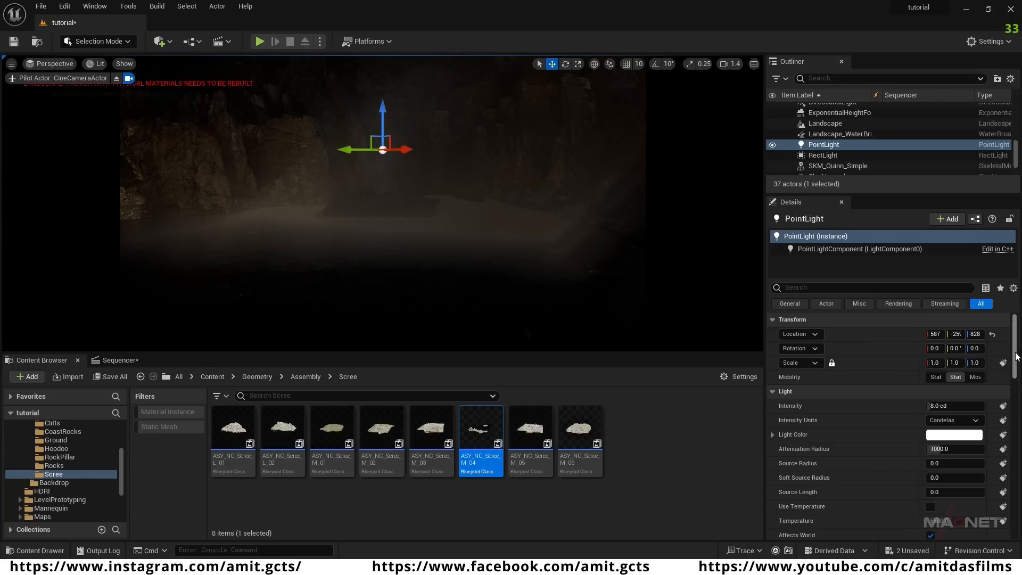
left_click_drag(940, 407, 961, 407)
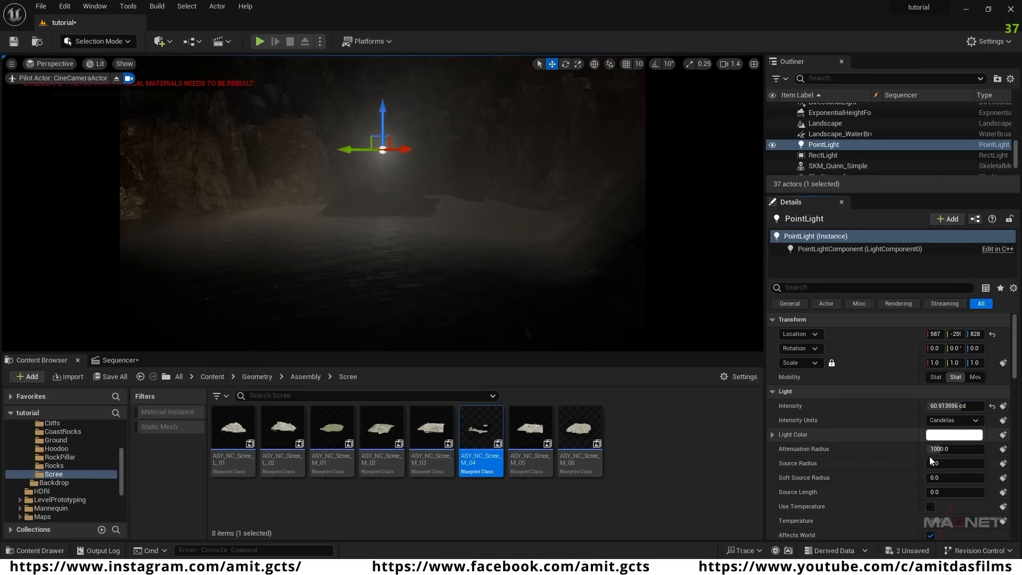
left_click_drag(954, 447, 1000, 447)
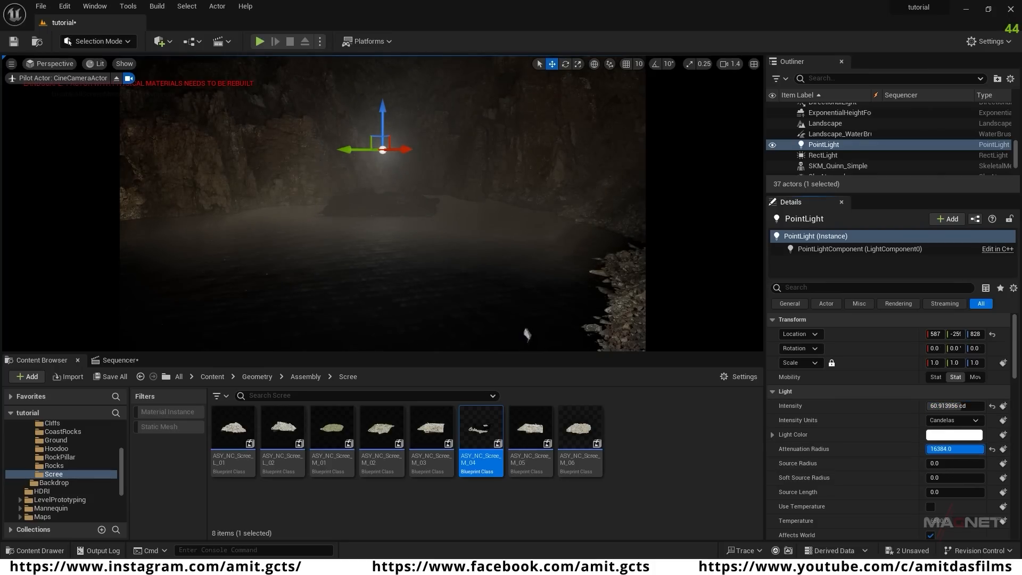
- Scale ASY_NC_Scree_M_04 up to about 1.83, shift it towards the bank and sink it partly into the water
right_click_drag(525, 329, 639, 340)
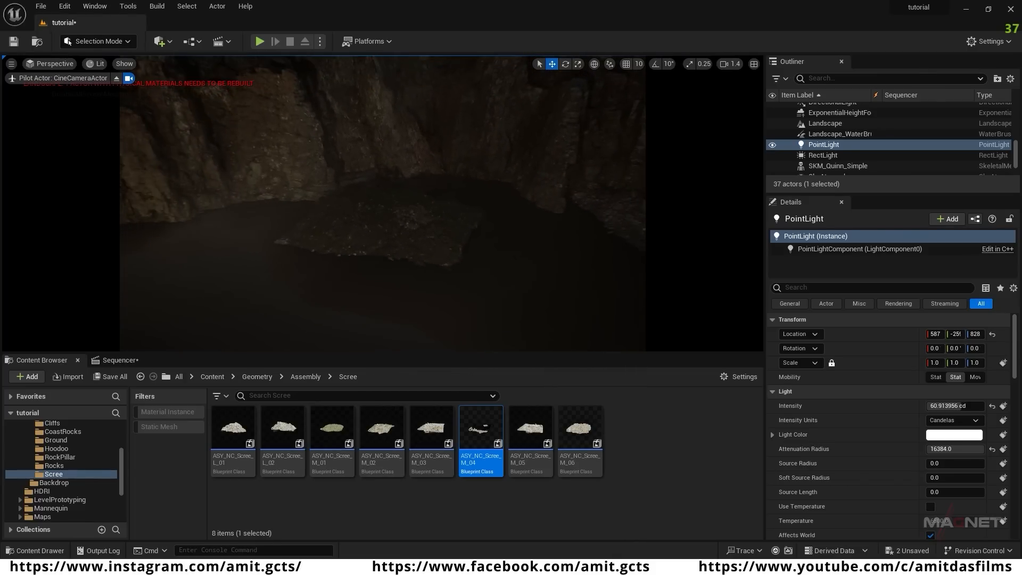
left_click(397, 263)
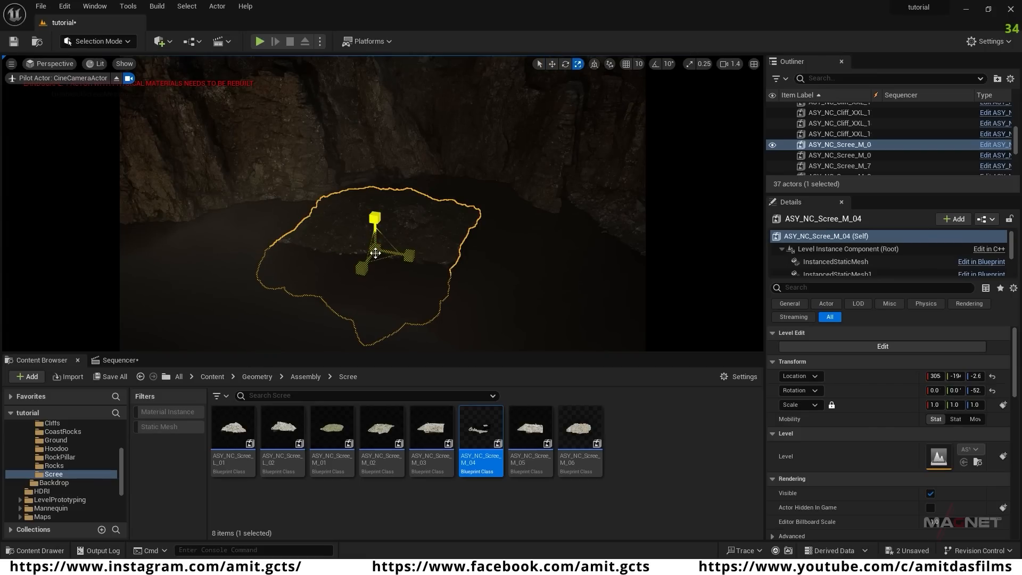
left_click_drag(375, 249, 436, 243)
key("w")
key("e")
right_click_drag(437, 242, 457, 244)
key("w")
left_click_drag(436, 244, 479, 250)
right_click_drag(479, 250, 511, 250)
left_click_drag(412, 188, 412, 216)
- Duplicate the enlarged ASY_NC_Scree_M_04 along the shore and adjust the copies to join the rocky bank
left_click_drag(351, 297, 325, 317, "alt")
right_click_drag(325, 317, 287, 319)
right_click_drag(341, 288, 341, 309)
left_click_drag(395, 225, 389, 228)
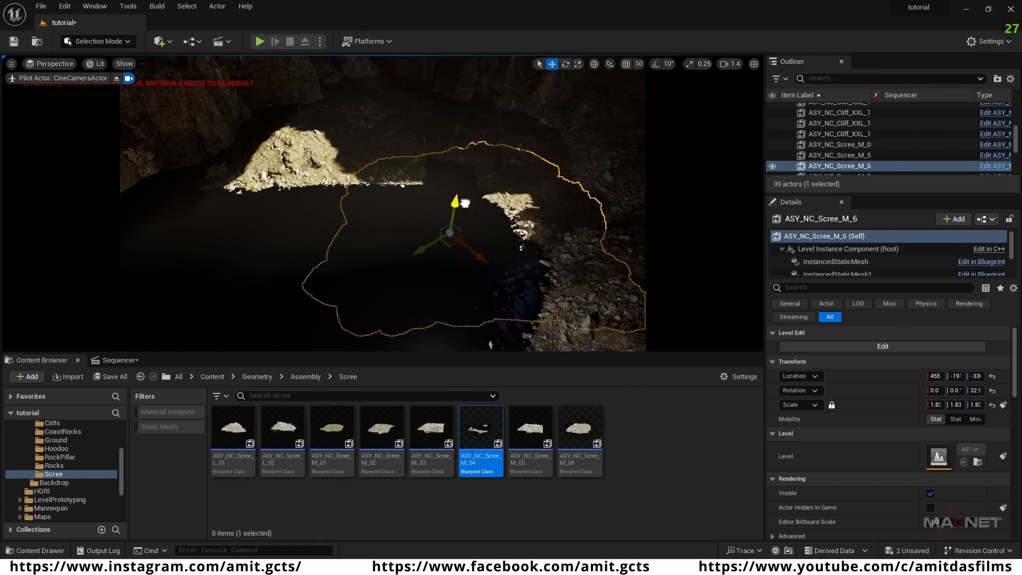
left_click_drag(420, 247, 397, 261)
right_click_drag(397, 262, 422, 249)
- Place ASY_NC_Scree_M_05 beside the rocky bank, then duplicate it at the cliff base with a scale of about 1.79
left_click_drag(530, 432, 414, 167)
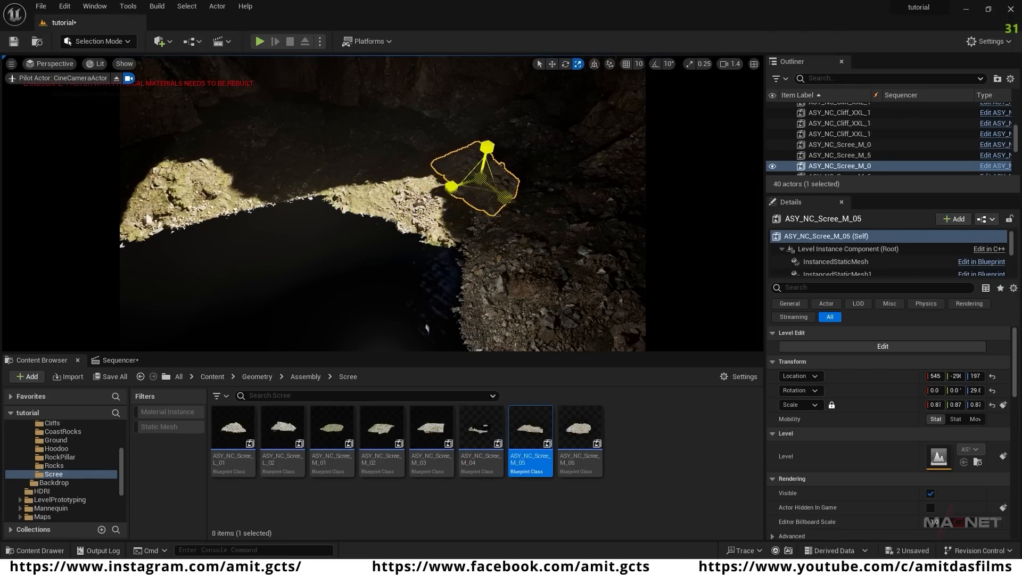
right_click_drag(480, 181, 509, 139)
left_click_drag(414, 285, 437, 242, "alt")
key("r")
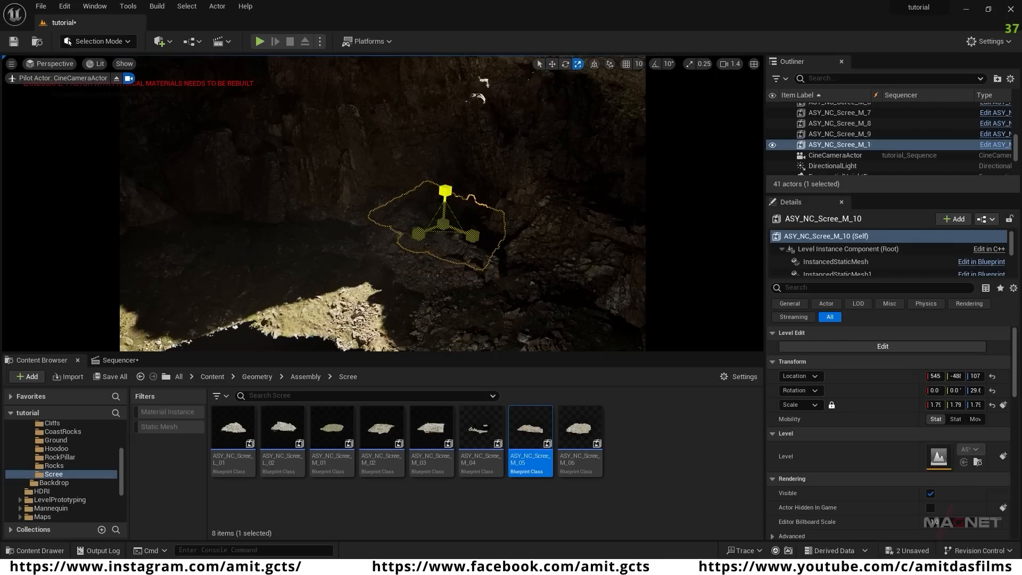
right_click_drag(478, 267, 421, 261)
- Duplicate ASY_NC_Scree_M_10 further along the cliff base and rotate the copy to follow the wall
left_click_drag(591, 247, 405, 215, "alt")
key("e")
left_click(208, 298)
left_click_drag(238, 257, 225, 246)
right_click_drag(256, 256, 213, 268)
- Select a scree on the bank, duplicate it sideways along the shore and rotate the copy
left_click(509, 230)
key("w")
left_click_drag(483, 212, 340, 223, "alt")
key("e")
left_click_drag(394, 254, 373, 250)
key("w")
- Duplicate the scree further down the cave wall, then tilt the copy and lower it slightly
right_click_drag(394, 239, 314, 236)
left_click_drag(457, 212, 298, 192, "alt")
left_click_drag(310, 230, 320, 211)
left_click_drag(328, 166, 330, 185)
left_click_drag(315, 234, 316, 229)
key("w")
- Add two more scree copies leading towards the sunlit rock column and rotate the last one
right_click_drag(319, 234, 298, 234)
left_click_drag(338, 214, 217, 232, "alt")
right_click_drag(234, 234, 127, 234)
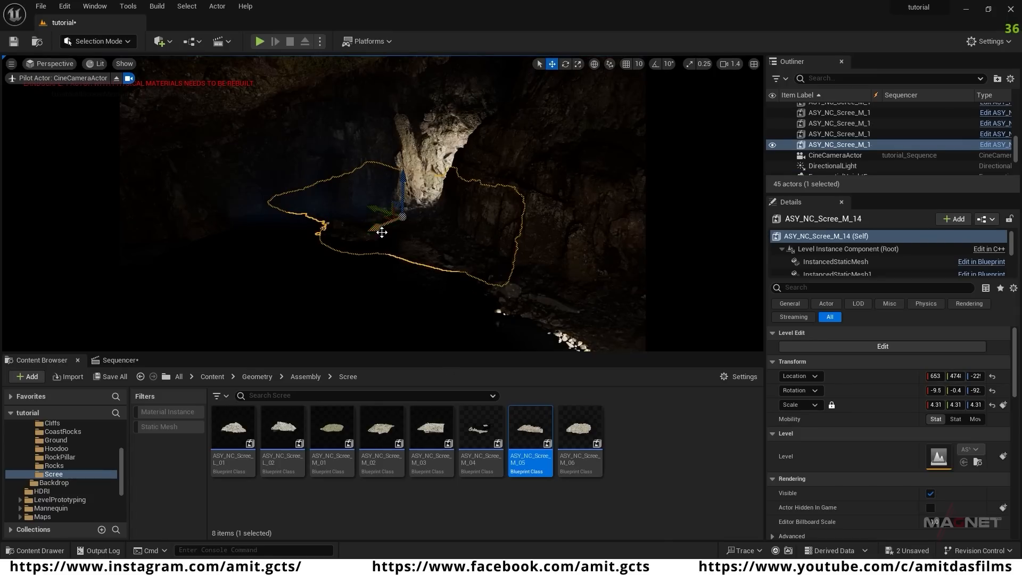
left_click_drag(379, 227, 331, 251, "alt")
key("e")
left_click_drag(337, 262, 393, 261)
- Duplicate ASY_NC_Scree_M_15 across the cave's dark far shore and nudge the copy into place
right_click_drag(249, 231, 186, 239)
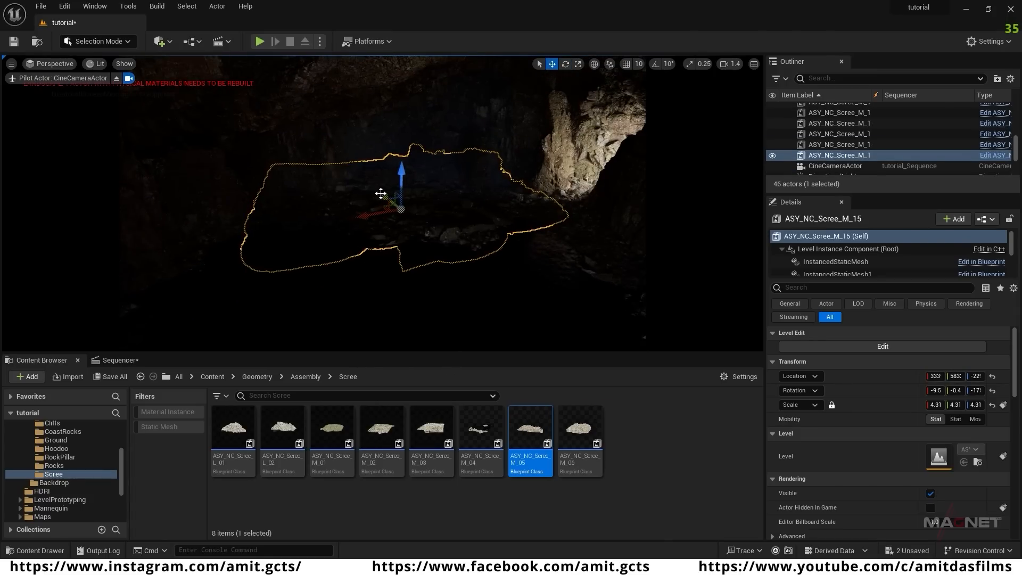
left_click_drag(359, 219, 227, 244, "alt")
left_click_drag(258, 206, 264, 201)
right_click_drag(264, 201, 309, 202)
- Duplicate the far-shore scree towards the adjacent bank and reposition the copy
left_click_drag(361, 158, 415, 244, "alt")
key("e")
key("w")
left_click_drag(351, 192, 322, 239)
- Add smaller scree copies at about 2.62 scale along the base of the dark cliff wall
key("r")
left_click_drag(324, 177, 383, 154, "alt")
mouse_move(383, 155)
right_mouse_down()
mouse_move(468, 143)
mouse_move(495, 107)
mouse_move(415, 155)
mouse_move(368, 152)
right_mouse_up()
left_click_drag(516, 274, 415, 245, "alt")
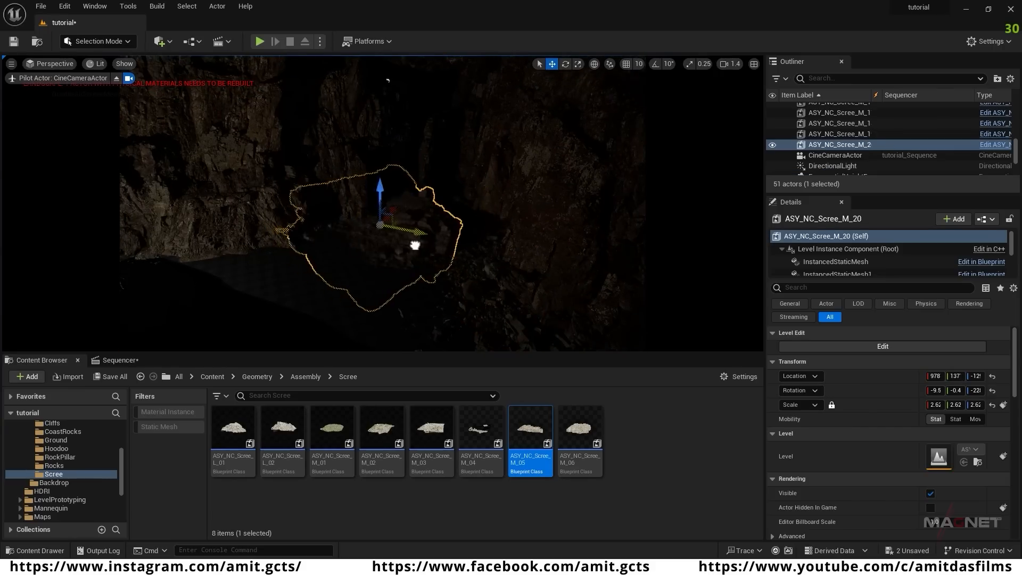
left_click_drag(390, 200, 384, 200)
- Duplicate ASY_NC_Scree_M_20 further along the cliff base, rotate the copy and fit it against the wall
key("w")
right_click_drag(390, 200, 359, 229)
left_click_drag(409, 199, 233, 252, "alt")
key("e")
left_click_drag(226, 308, 186, 312)
key("w")
left_click_drag(170, 250, 200, 248)
left_click_drag(239, 298, 335, 338)
- Tilt the scree to match the bank, move it along the shore and refine its rotation
right_click_drag(336, 298, 282, 329)
key("e")
left_click_drag(448, 223, 452, 240)
key("w")
right_click_drag(447, 234, 436, 218)
left_click_drag(440, 220, 481, 183)
right_click_drag(481, 183, 508, 176)
key("e")
left_click_drag(414, 212, 423, 229)
key("w")
- Place ASY_NC_Scree_M_06 on the dark foreground shore and duplicate it further up the bank, scaled to about 1.59
left_click_drag(579, 428, 360, 281)
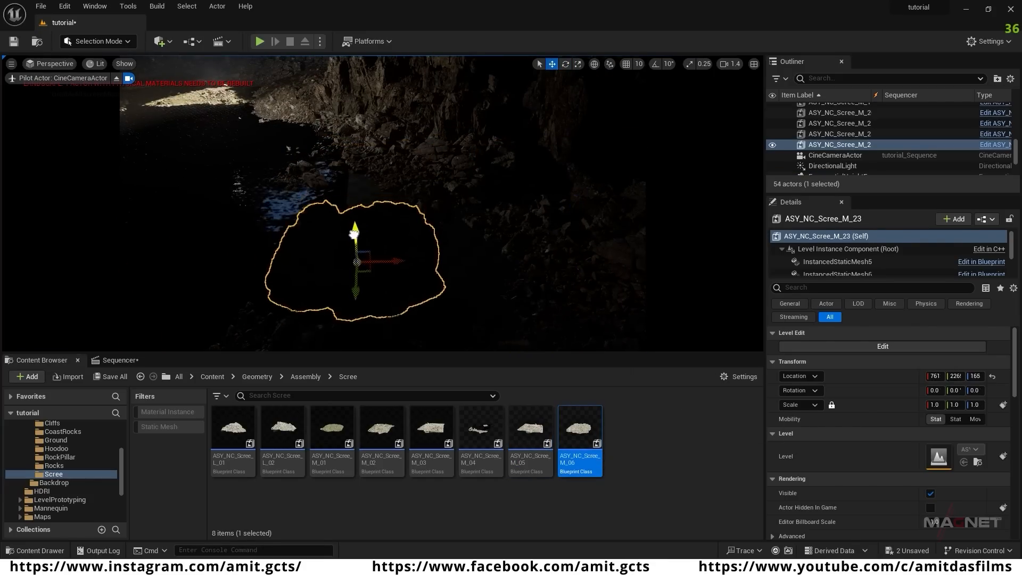
key("w")
left_click_drag(359, 185, 536, 316)
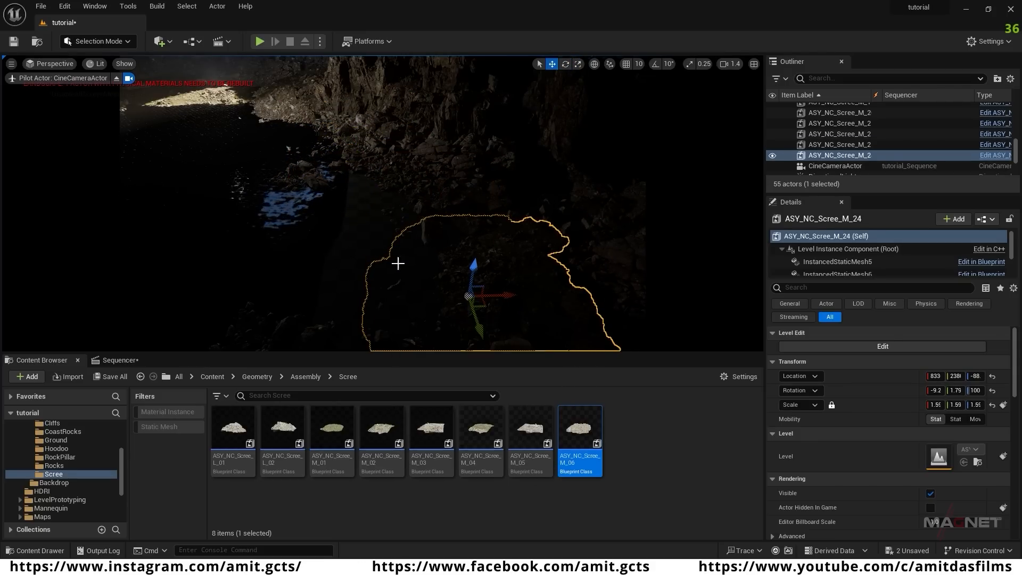
mouse_move(424, 283)
right_mouse_down()
mouse_move(410, 279)
mouse_move(446, 302)
mouse_move(413, 293)
right_mouse_up()
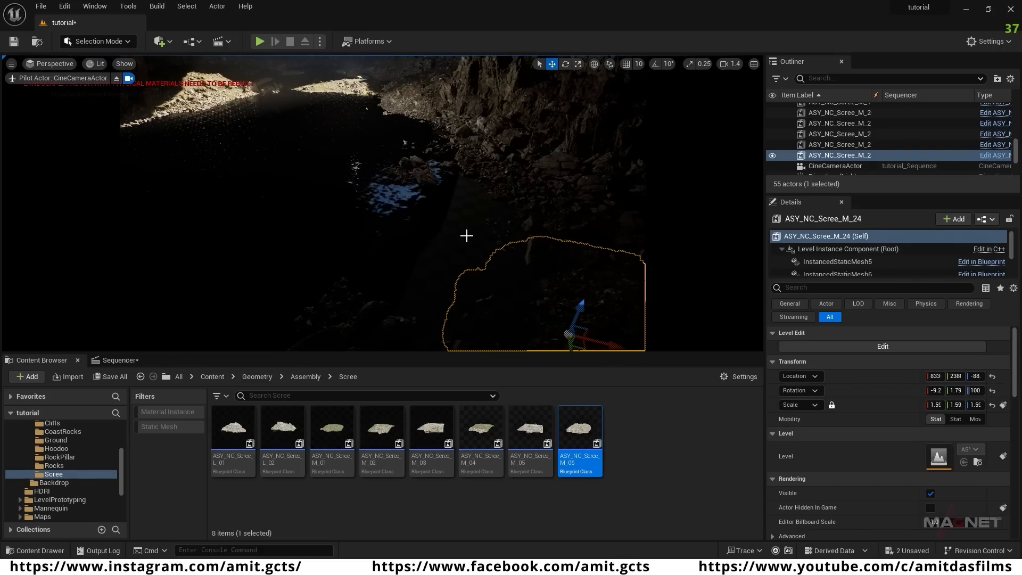
- Show only the static meshes in the Megascans 3D_Assets folder
scroll(63, 494, "down", 3)
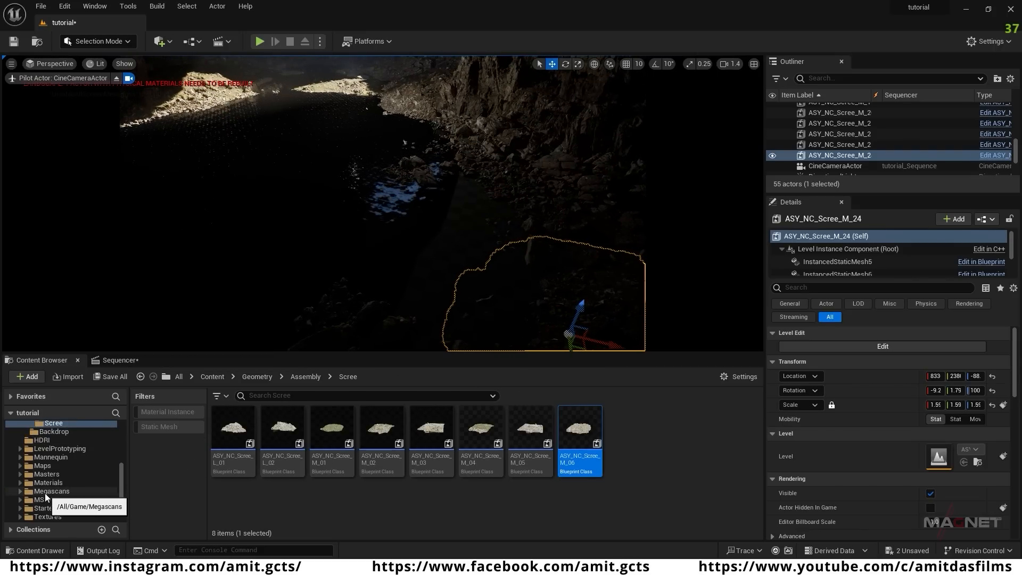
left_click(51, 491)
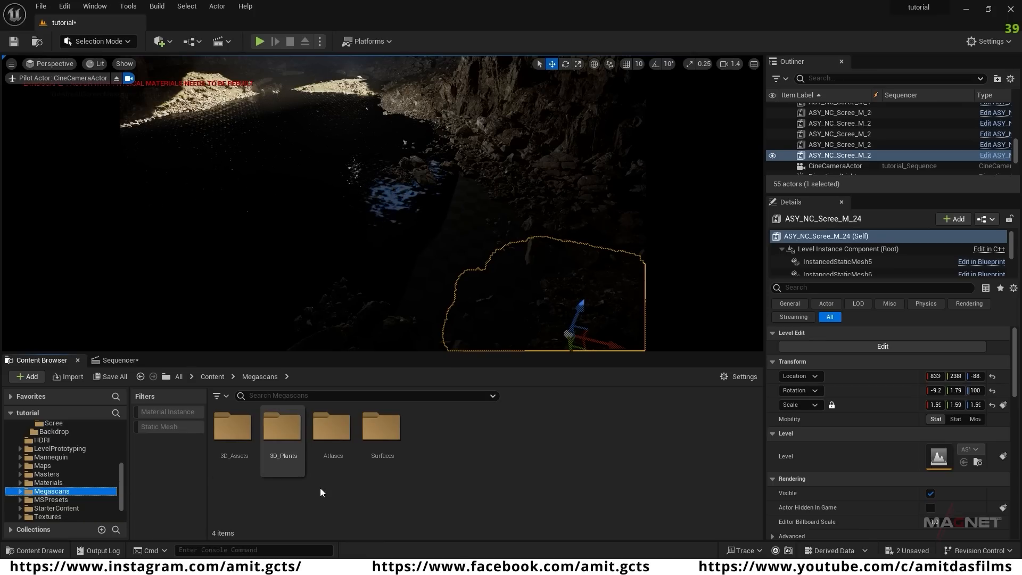
double_click(248, 445)
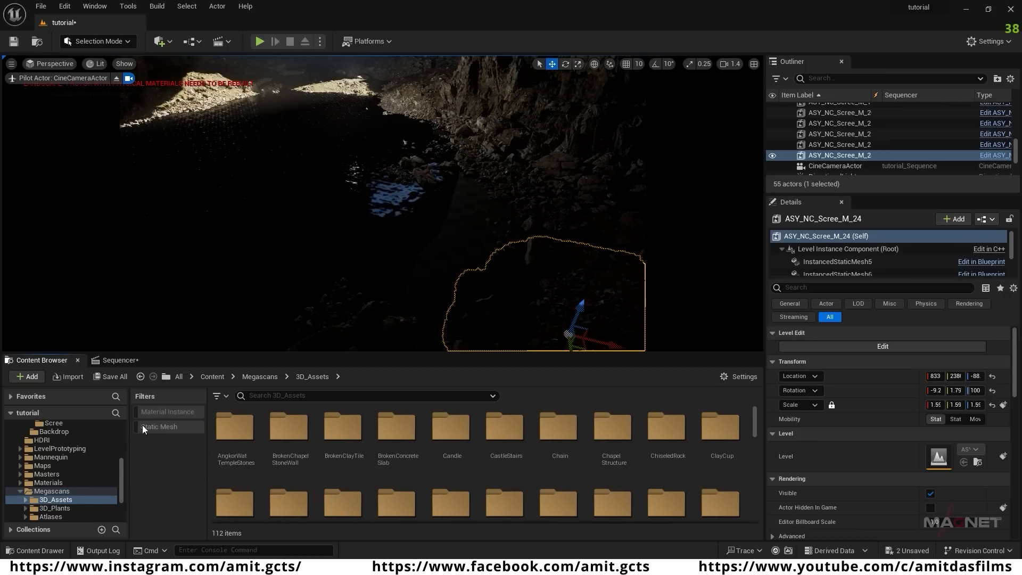
left_click(219, 397)
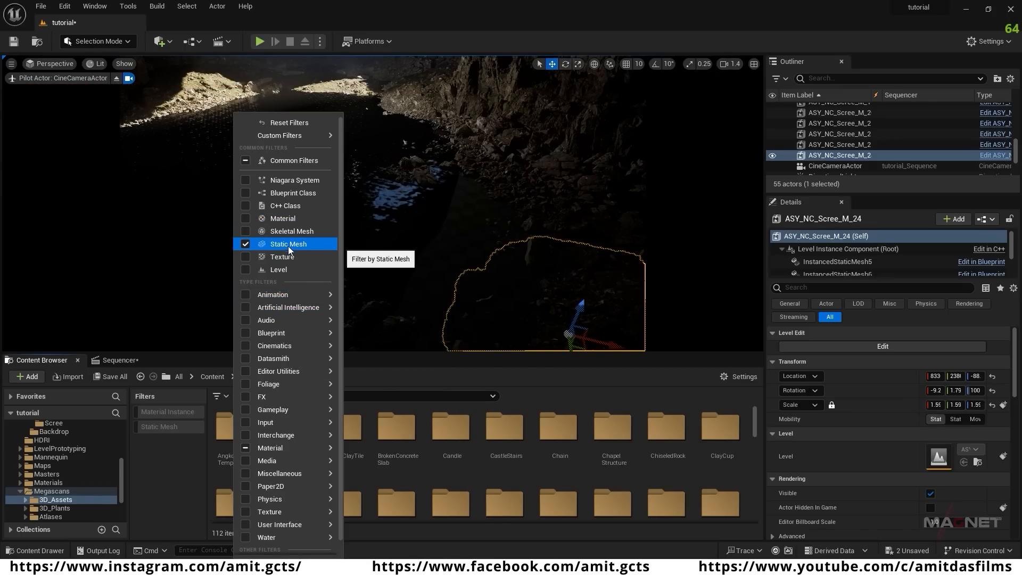
left_click(170, 447)
left_click(144, 428)
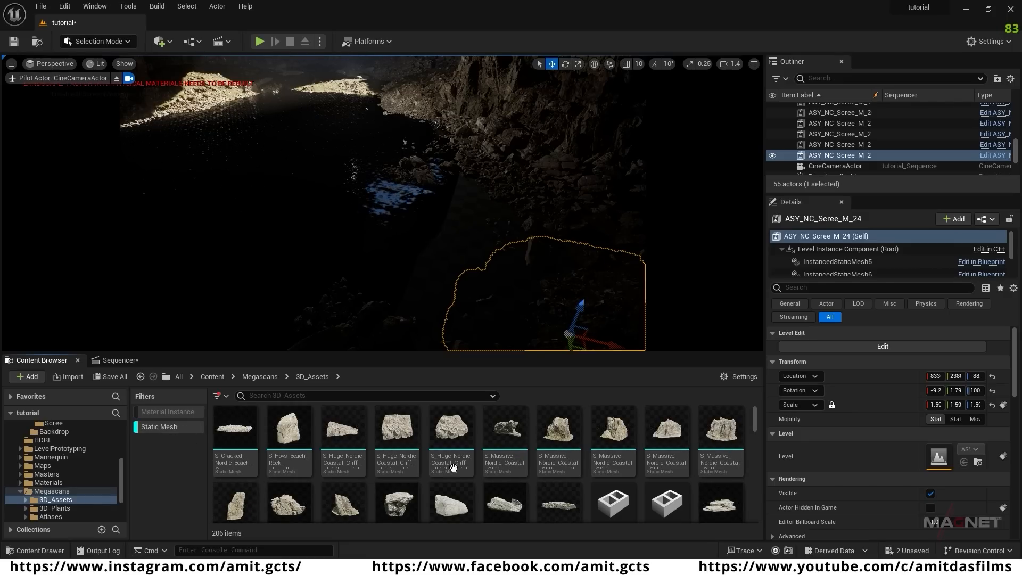
- Place S_Nordic_Beach_Rocky_Ground_ve3qdhmqx_high_Cutoff on the foreground shore and scale it uniformly to about 3.68
scroll(592, 472, "down", 5)
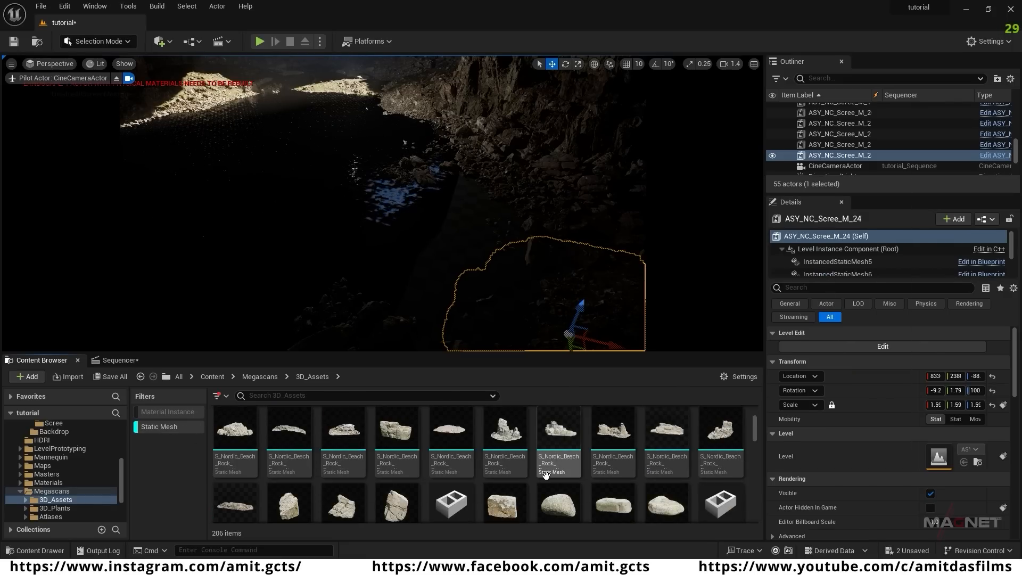
scroll(455, 469, "down", 5)
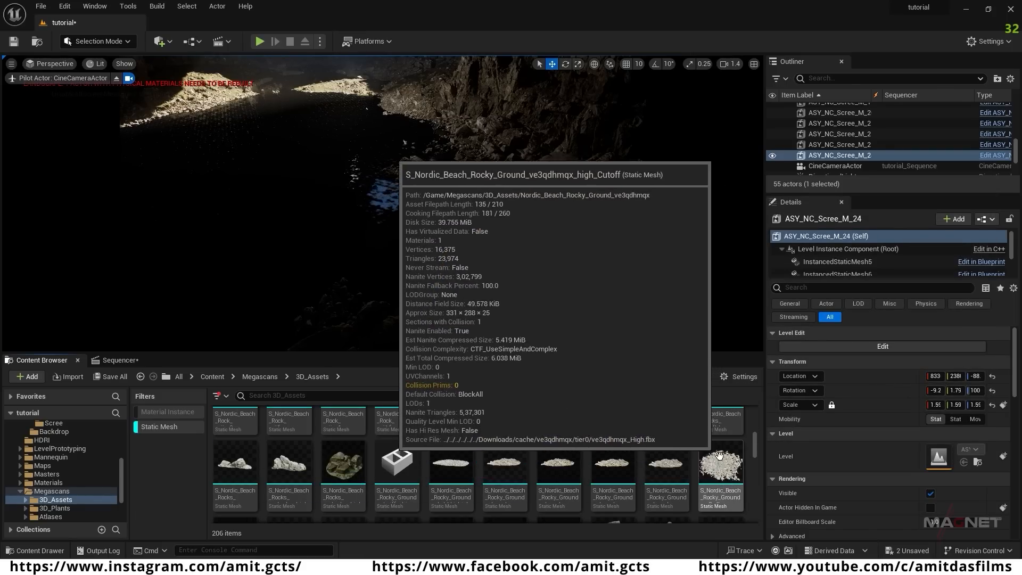
left_click_drag(732, 482, 578, 345)
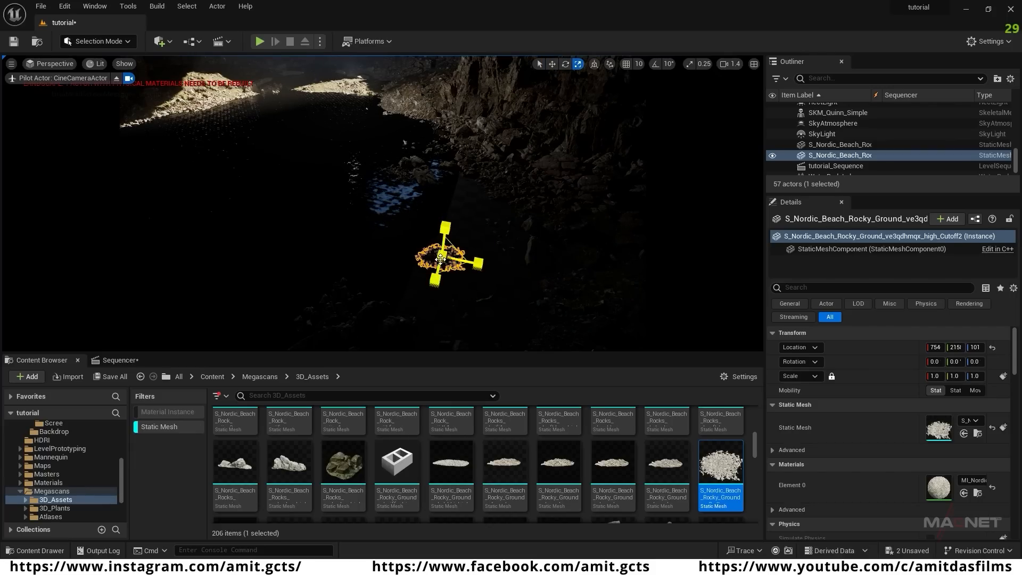
mouse_move(442, 255)
left_mouse_down()
mouse_move(468, 250)
mouse_move(459, 253)
left_mouse_up()
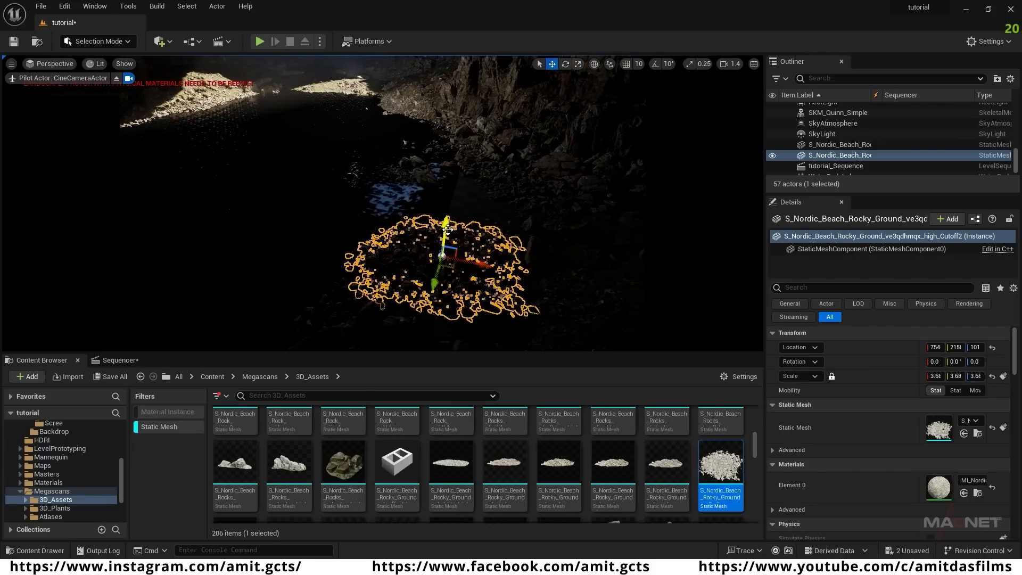
- Filter the scene actors by "light", duplicate PointLight and position the copy above the foreground rocks
right_click_drag(293, 153, 288, 124)
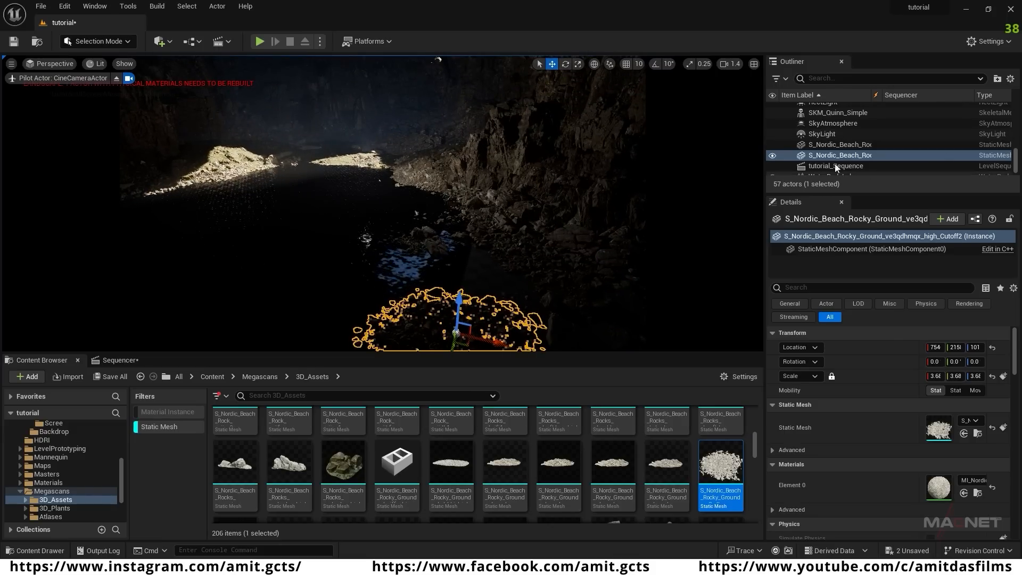
scroll(820, 133, "up", 5)
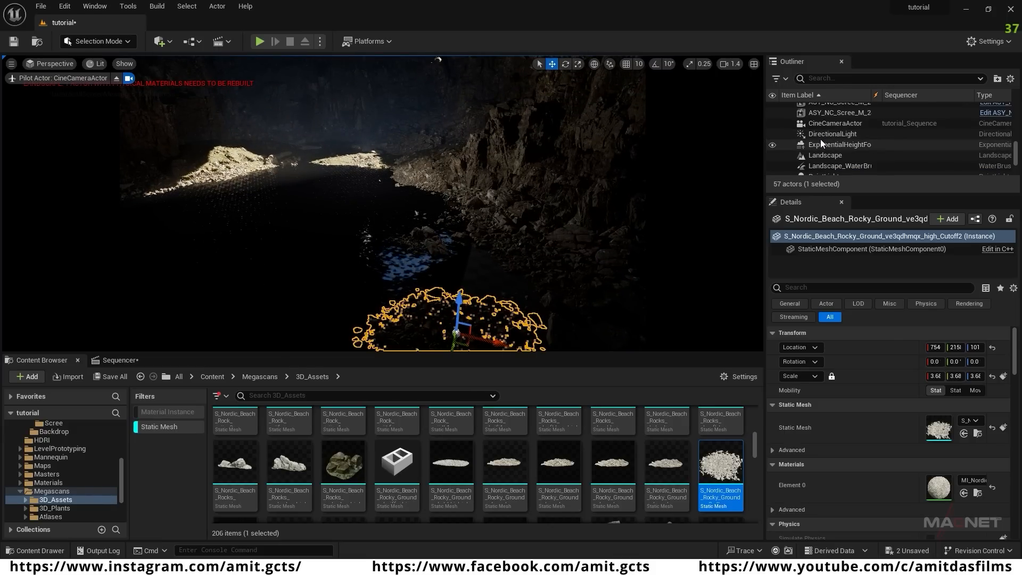
left_click(829, 78)
type("light")
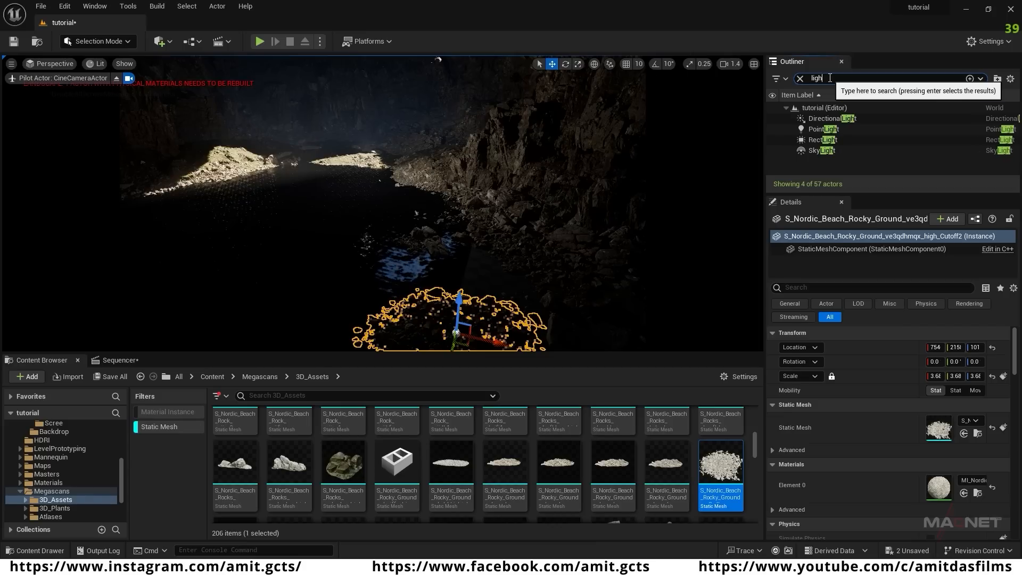
left_click(824, 129)
left_click_drag(407, 150, 249, 252)
left_click_drag(333, 224, 400, 236)
right_click_drag(455, 230, 455, 282)
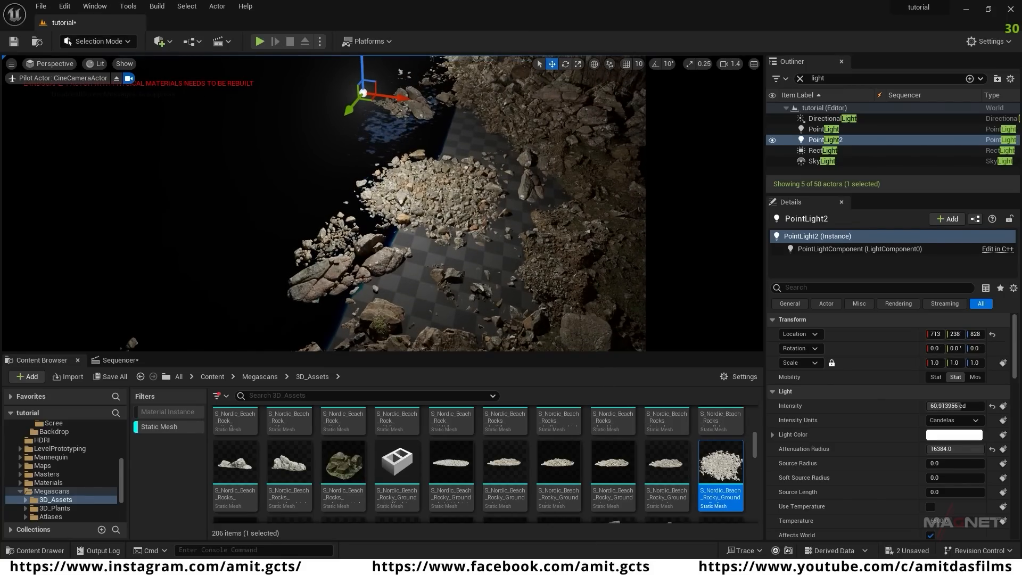
- Move the large S_Nordic_Beach_Rocky_Ground mesh along the dark shoreline and raise it slightly
left_click(451, 215)
left_click_drag(429, 225, 395, 326)
right_click_drag(394, 324, 367, 354)
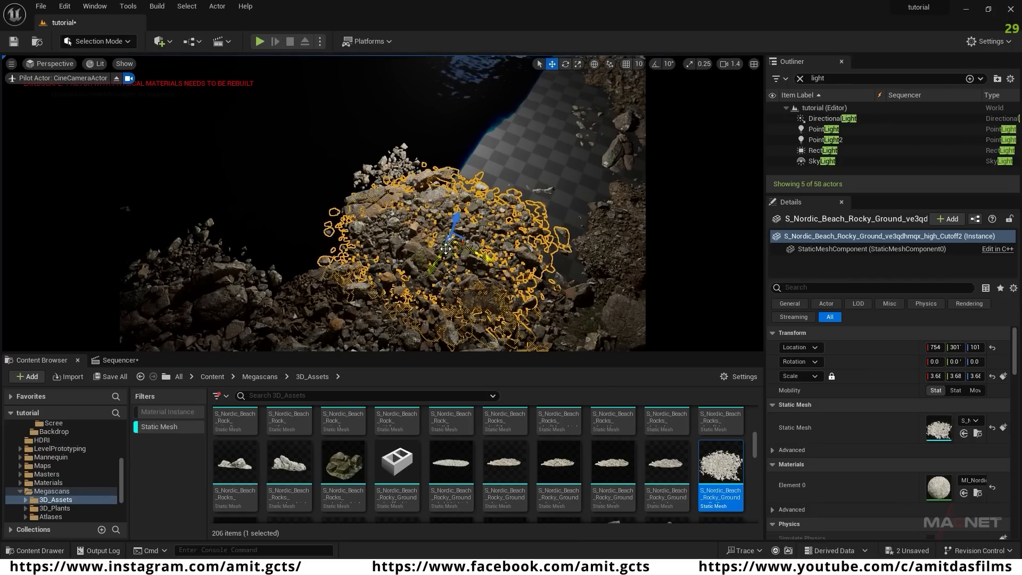
left_click_drag(456, 222, 458, 214)
- Duplicate the rocky ground mesh several times, rotating and spreading the copies along the foreground shore
left_click_drag(434, 265, 628, 235, "alt")
key("e")
key("w")
right_click_drag(628, 234, 649, 213)
left_click_drag(462, 276, 466, 201, "alt")
left_click_drag(384, 145, 385, 149)
right_click_drag(384, 149, 336, 98)
right_click_drag(372, 262, 458, 290)
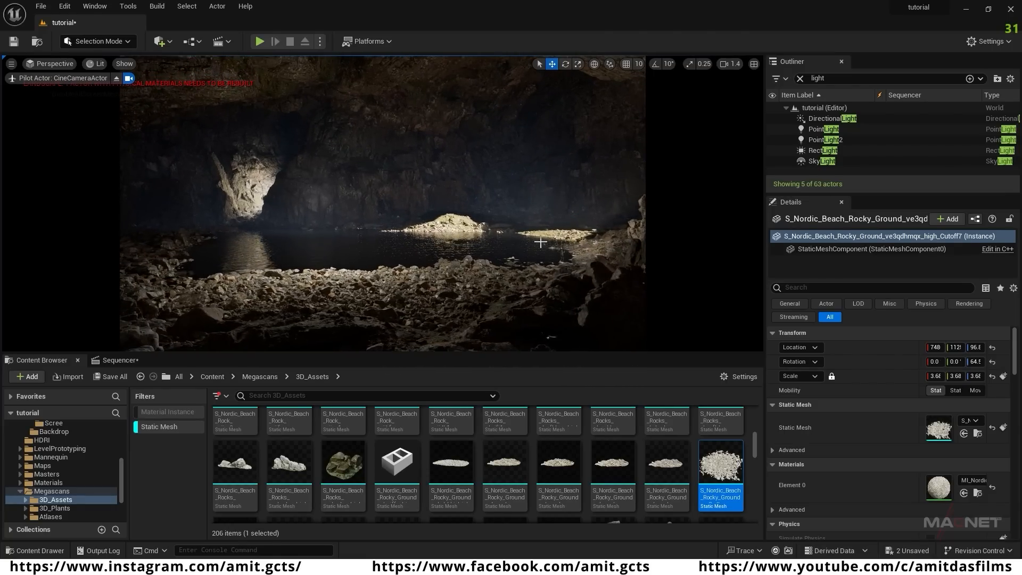
- Hide both PointLight and PointLight2 in the level
left_click(815, 140)
left_click(771, 140)
left_click(771, 130)
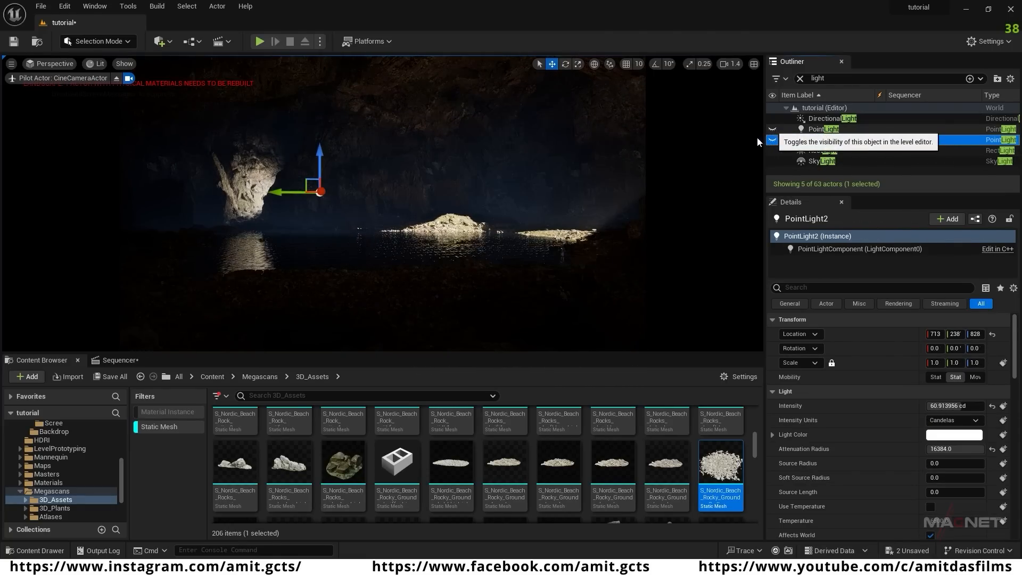
right_click_drag(420, 322, 345, 338)
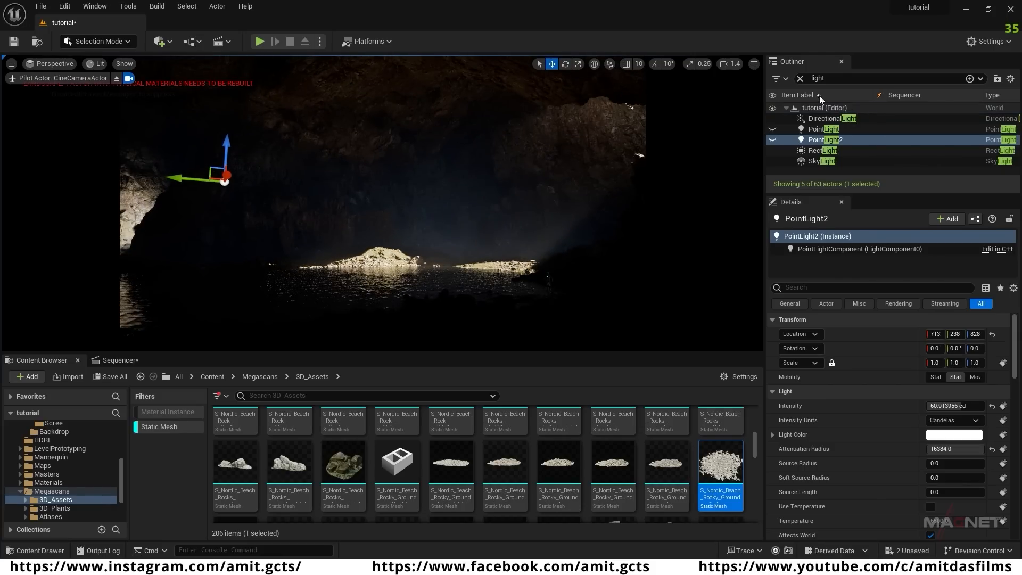
- Find the DirectionalLight with the filter "dire" and set its Volumetric Scattering Intensity to about 2.91
left_click(800, 79)
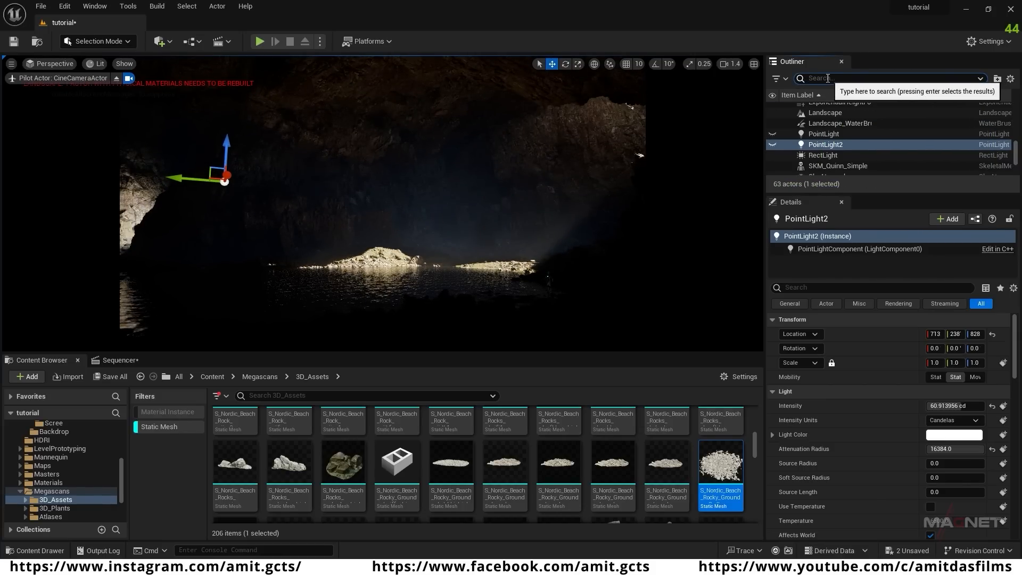
type("di")
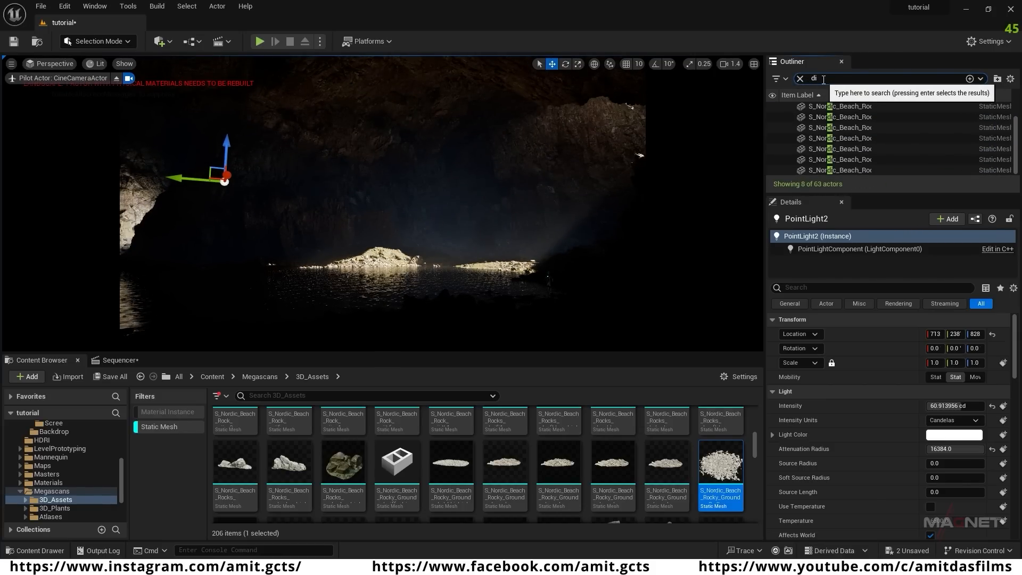
type("re")
left_click(828, 117)
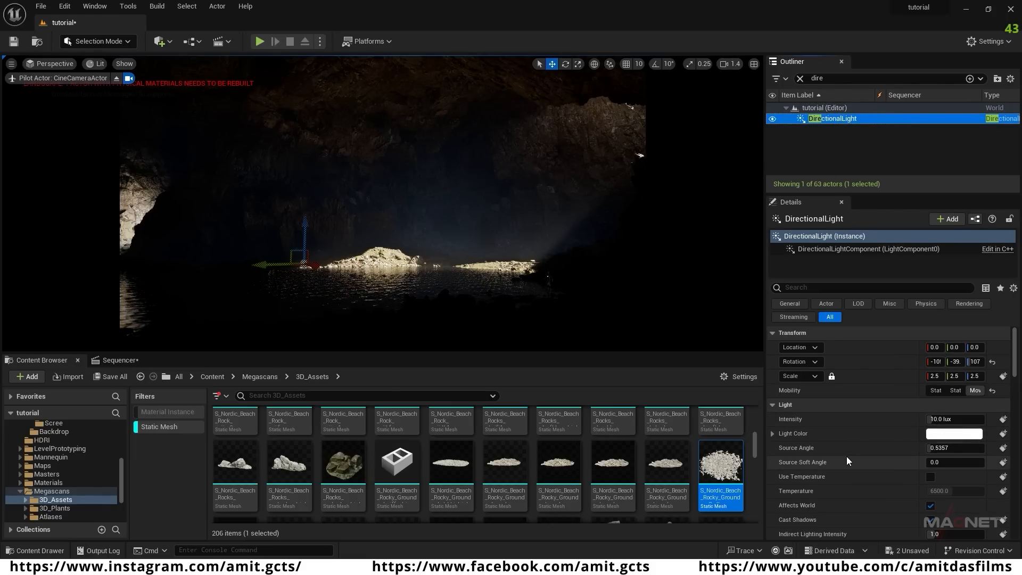
scroll(846, 458, "down", 3)
scroll(846, 456, "down", 2)
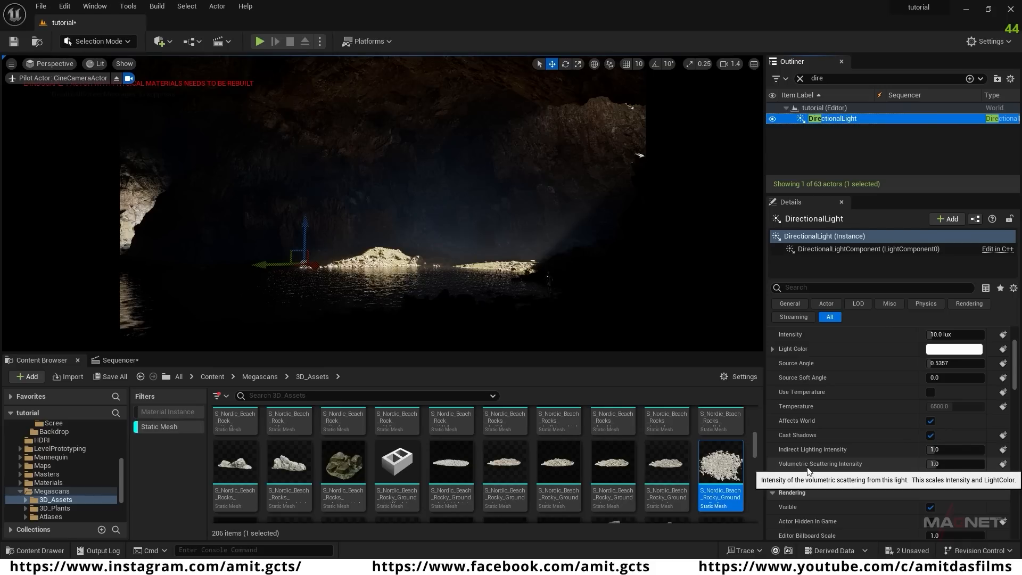
left_click(935, 464)
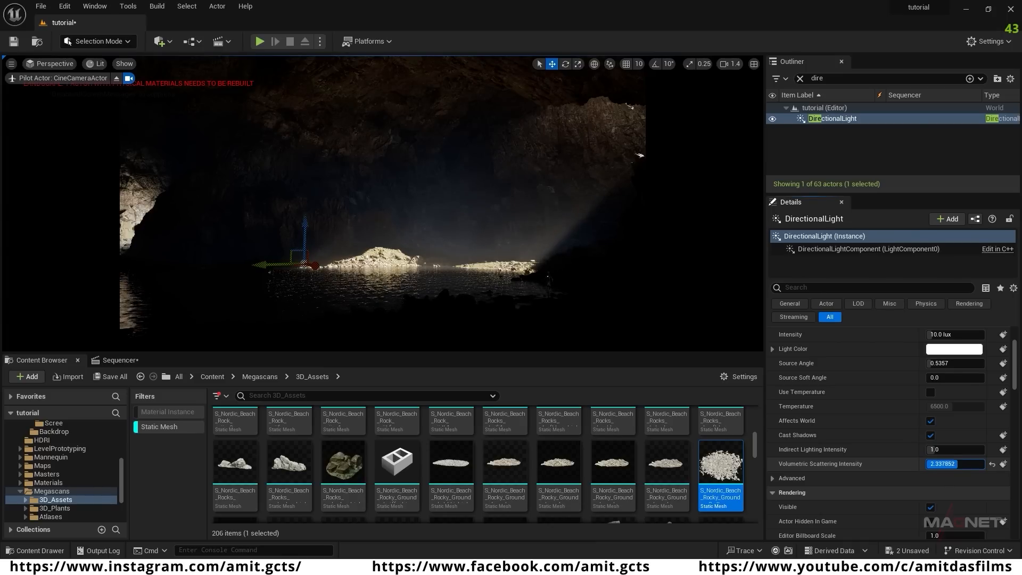
left_click_drag(961, 464, 961, 464)
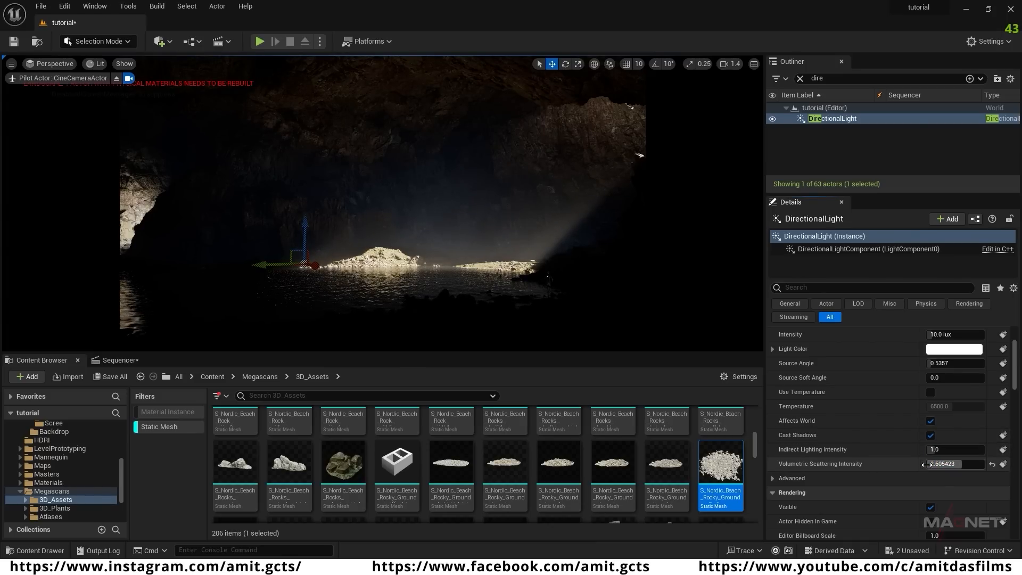
left_click_drag(955, 464, 955, 464)
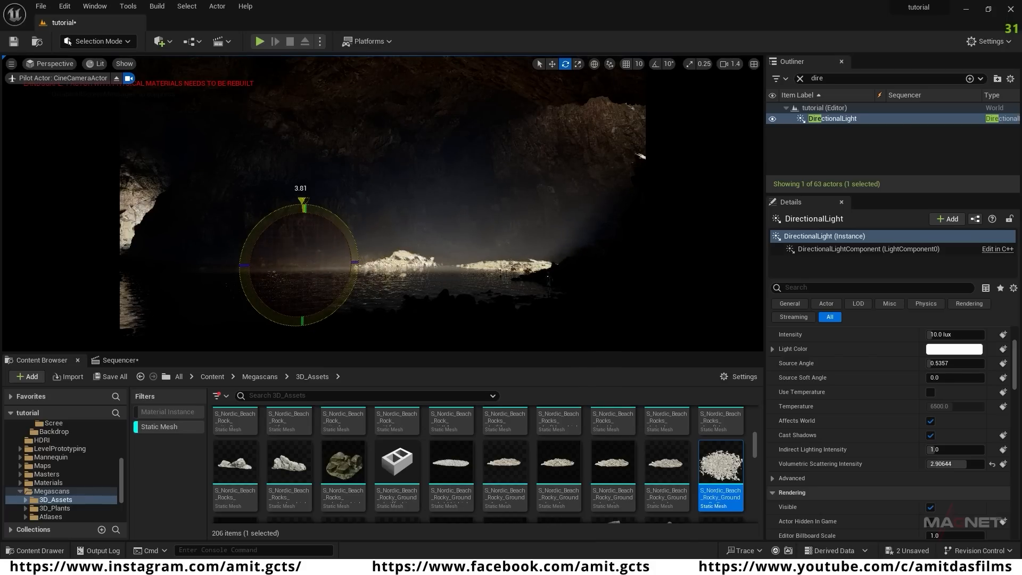
- Rotate the directional light to adjust how its beam enters through the cave's roof opening
right_click_drag(514, 291, 559, 228)
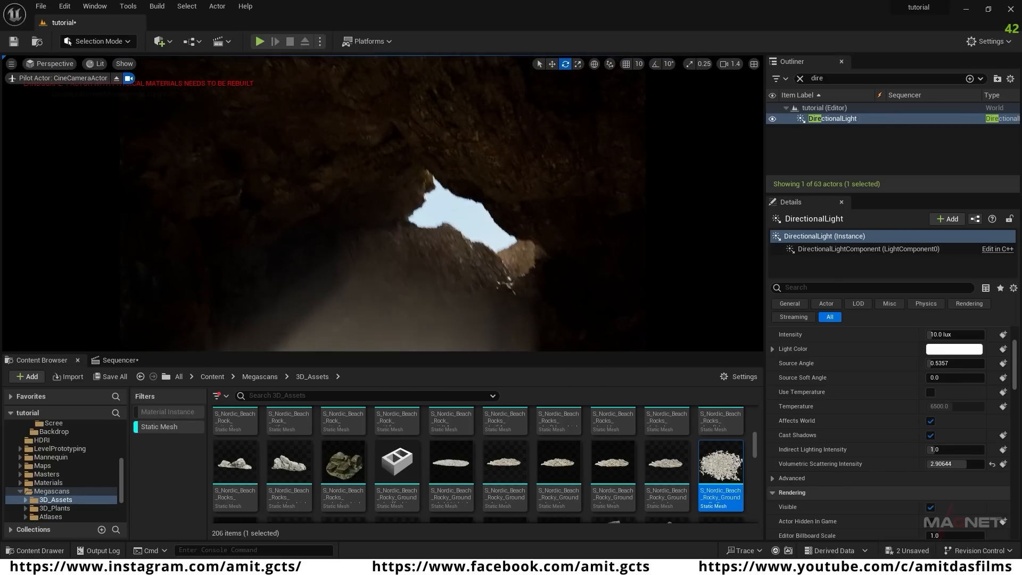
key("ctrl+l")
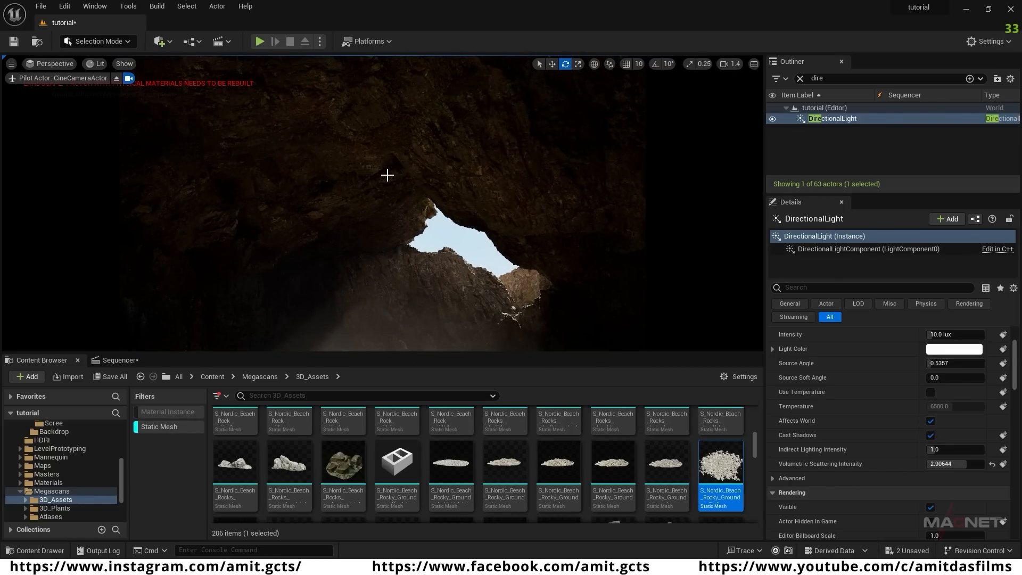
- Move the ASY_NC_Cliff_XXL_17 cliff beside the roof opening outward along its Y axis
left_click(388, 239)
right_click_drag(388, 240, 332, 224)
key("w")
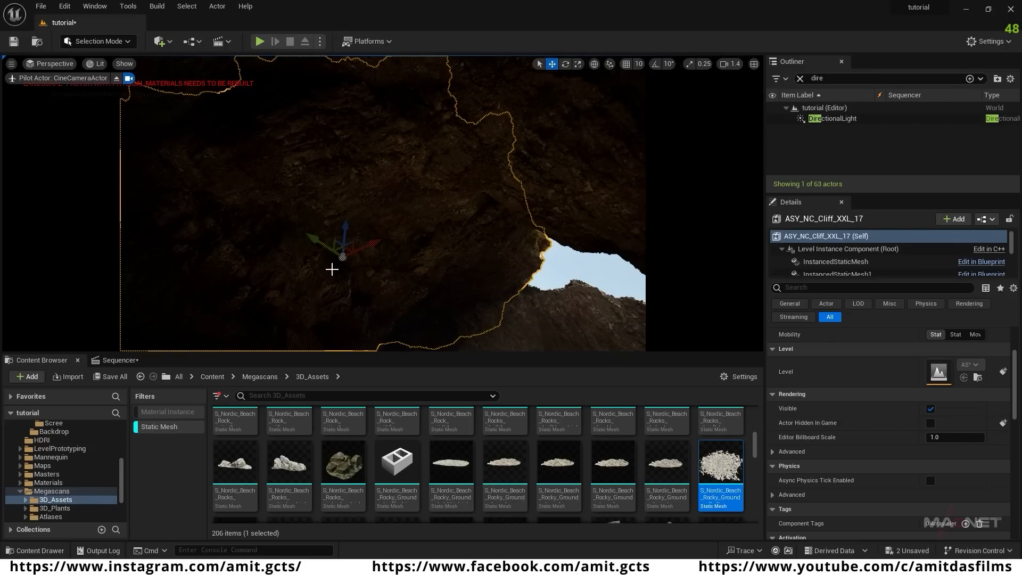
left_click_drag(312, 238, 224, 223)
right_click_drag(303, 247, 510, 305)
- Move the ASY_NC_Cliff_XXL_16 cliff on the opposite side of the opening outward along its Y axis
left_click(483, 236)
left_click(435, 182)
right_click_drag(436, 183, 617, 104)
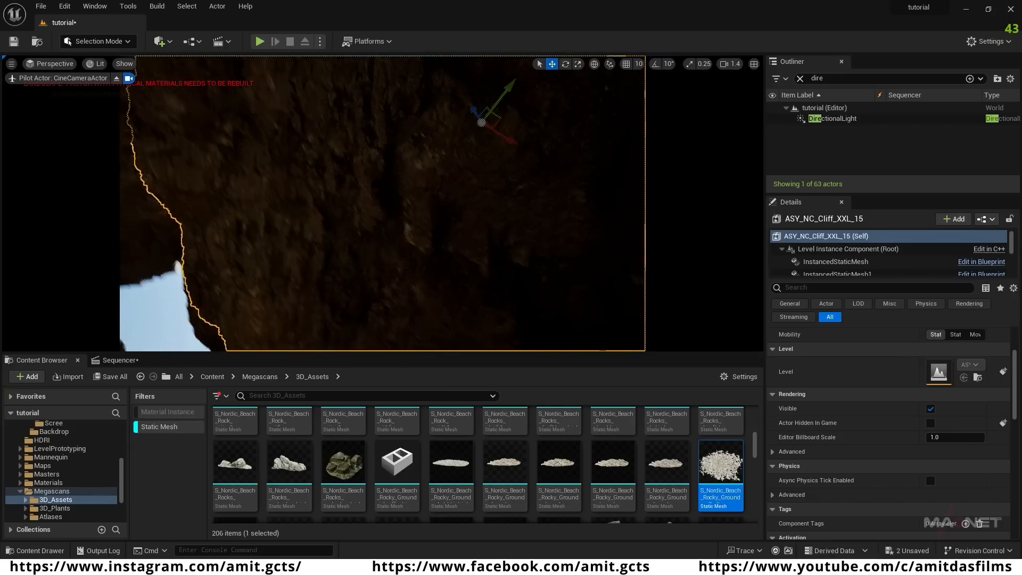
right_click_drag(429, 164, 449, 180)
right_click_drag(484, 102, 249, 264)
left_click(316, 290)
right_click_drag(319, 281, 352, 315)
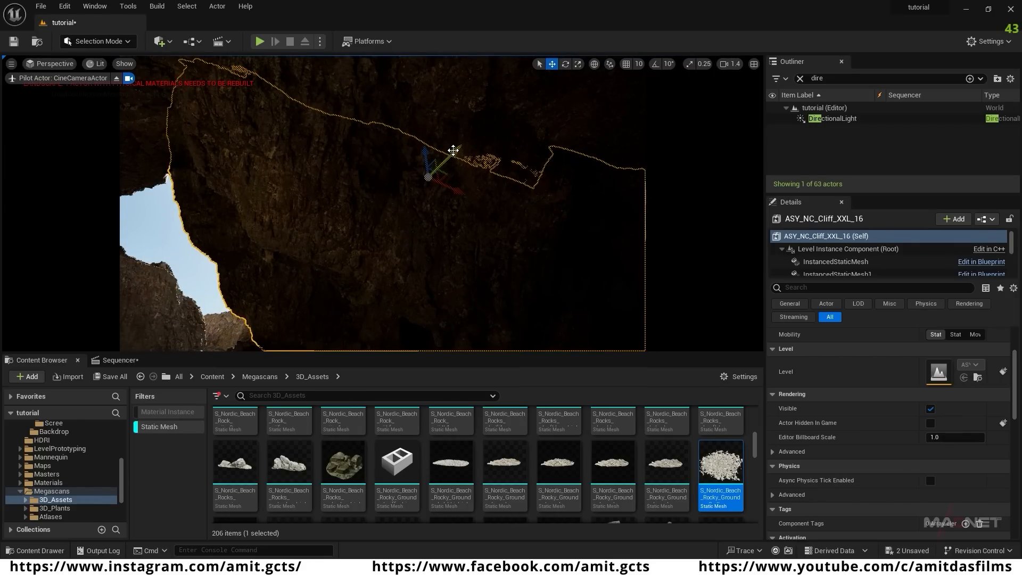
middle_click_drag(453, 151, 529, 105)
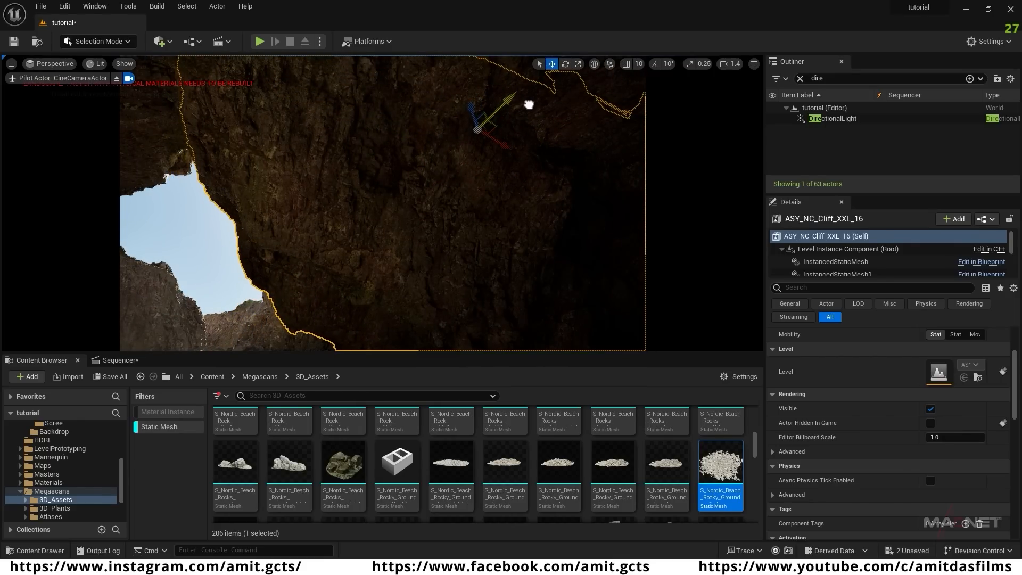
right_click_drag(500, 128, 415, 240)
- Duplicate the ASY_NC_Cliff_XXL_10 cliff upward and rotate the copy to fit the cave wall near the opening
left_click(367, 162)
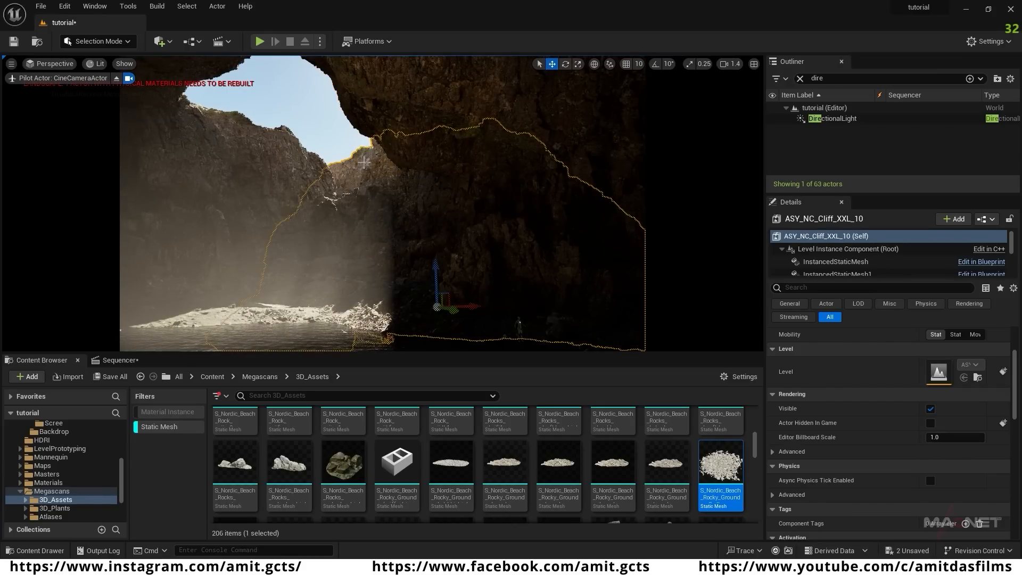
left_click_drag(437, 273, 441, 201, "alt")
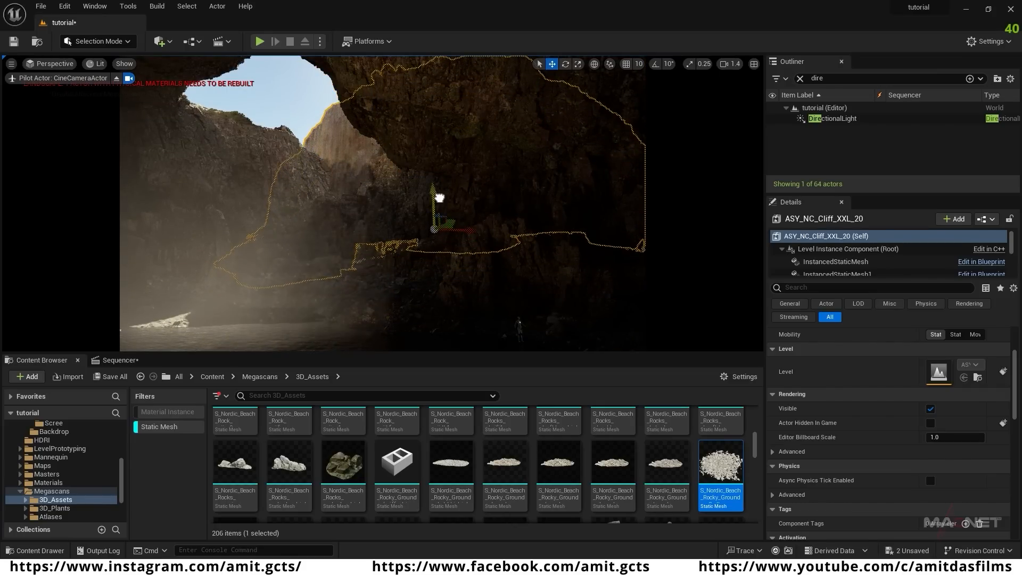
key("e")
left_click_drag(385, 247, 423, 201)
left_click_drag(457, 233, 488, 227)
right_click_drag(408, 137, 373, 136)
- Shift the ASY_NC_Cliff_XXL_17 cliff farther along its Y axis to widen the roof opening
left_click(257, 241)
right_click_drag(257, 242, 226, 213)
key("w")
left_click_drag(212, 230, 135, 197)
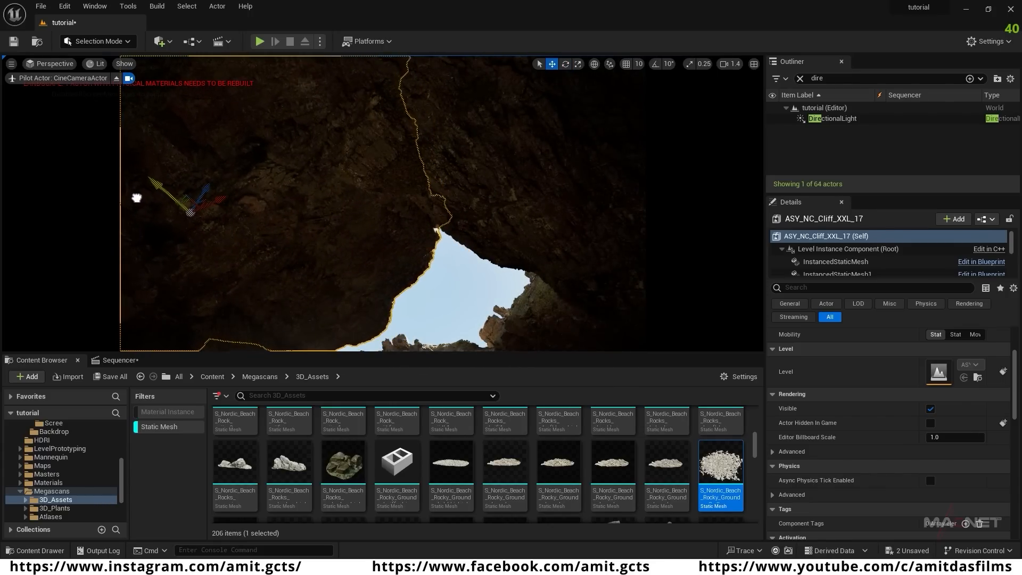
right_click_drag(134, 198, 120, 250)
- Rotate the ASY_NC_Cliff_XXL_5 cliff below the opening slightly and reposition it
left_click(461, 270)
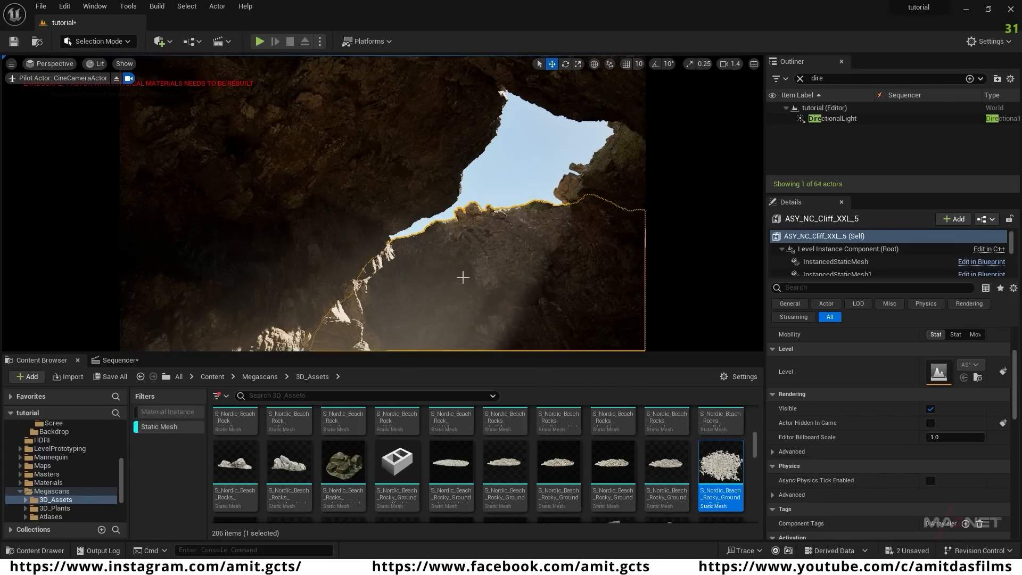
right_click_drag(461, 271, 482, 282)
key("e")
left_click_drag(487, 274, 500, 274)
key("w")
left_click_drag(489, 239, 405, 222)
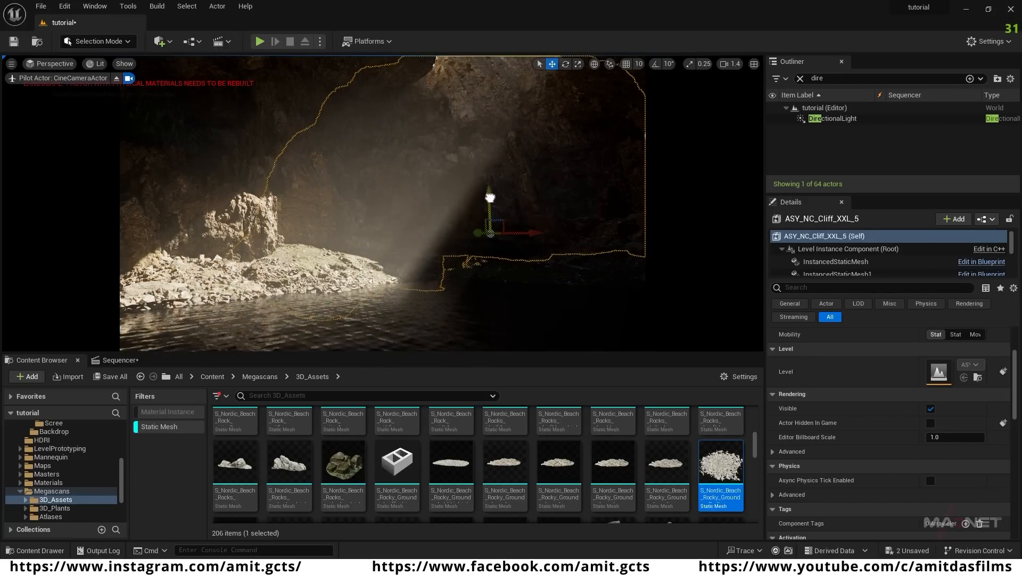
right_click_drag(405, 222, 426, 187)
- Rotate the directional light on several axes to re-aim the beam onto the cave's water area
mouse_move(496, 208)
right_mouse_down()
mouse_move(439, 221)
mouse_move(493, 196)
right_mouse_up()
right_click_drag(329, 126, 276, 217)
key("s")
key("s")
left_click(848, 120)
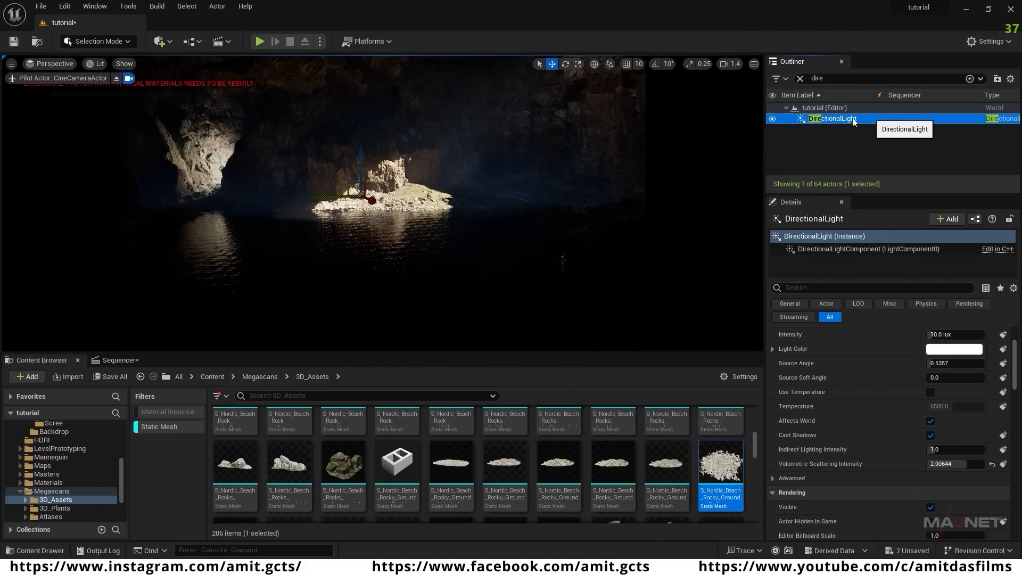
key("e")
left_click_drag(337, 150, 326, 157)
mouse_move(379, 185)
left_mouse_down()
mouse_move(379, 199)
mouse_move(377, 168)
mouse_move(379, 187)
mouse_move(350, 219)
mouse_move(404, 205)
mouse_move(379, 204)
left_mouse_up()
mouse_move(326, 158)
left_mouse_down()
mouse_move(348, 141)
mouse_move(341, 145)
left_mouse_up()
mouse_move(399, 289)
right_mouse_down()
mouse_move(401, 250)
mouse_move(388, 295)
right_mouse_up()
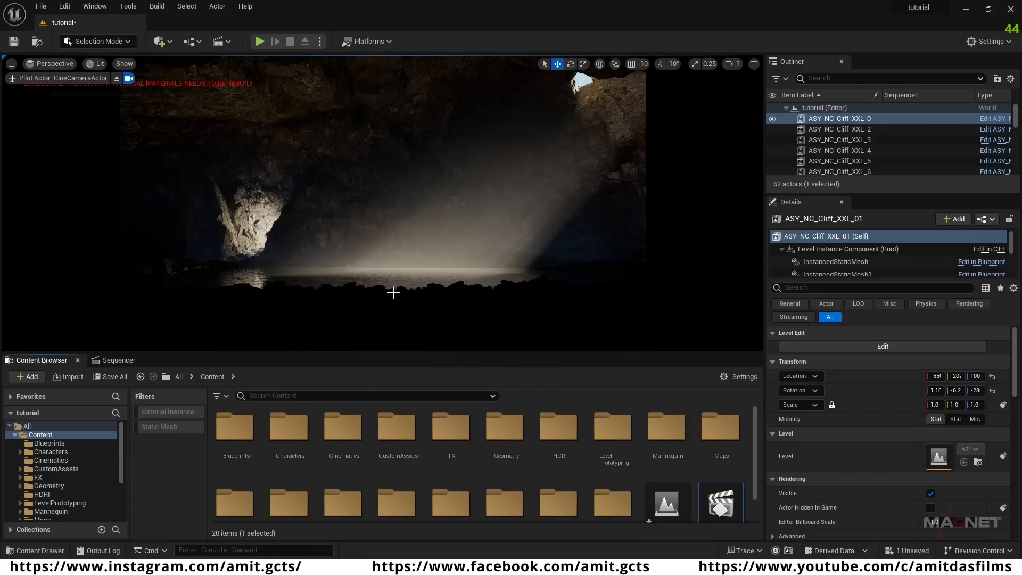
- Open the Megascans 3D_Assets folder and filter its contents to static meshes
right_click_drag(383, 202, 447, 234)
mouse_move(483, 204)
right_mouse_down()
mouse_move(462, 211)
mouse_move(483, 205)
right_mouse_up()
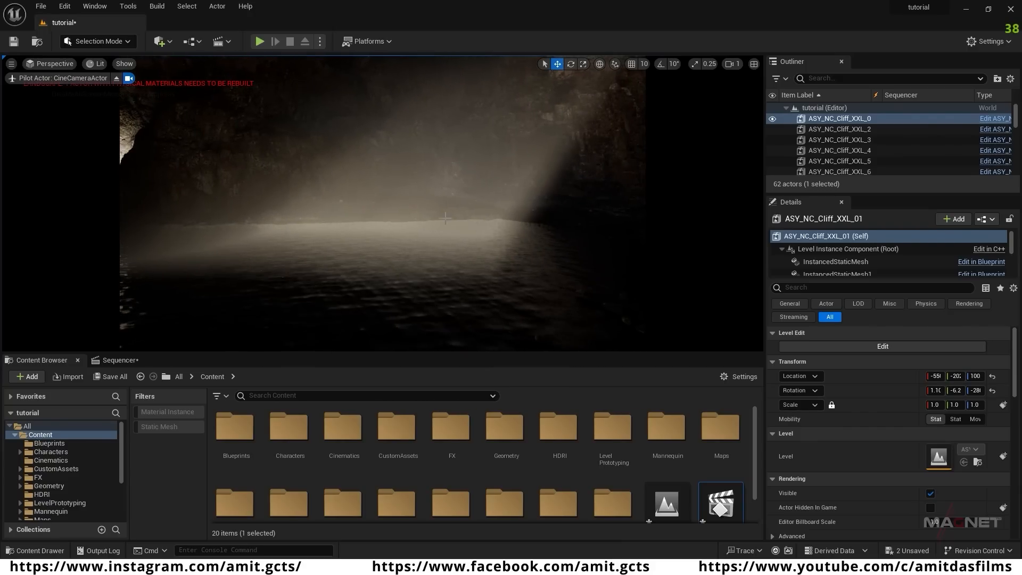
right_click_drag(440, 264, 387, 265)
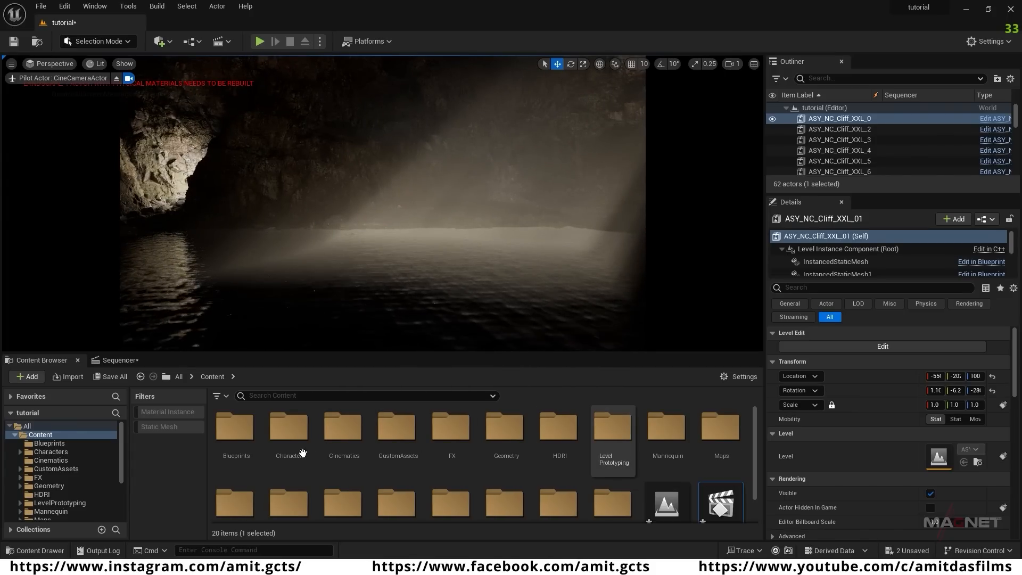
scroll(548, 466, "down", 2)
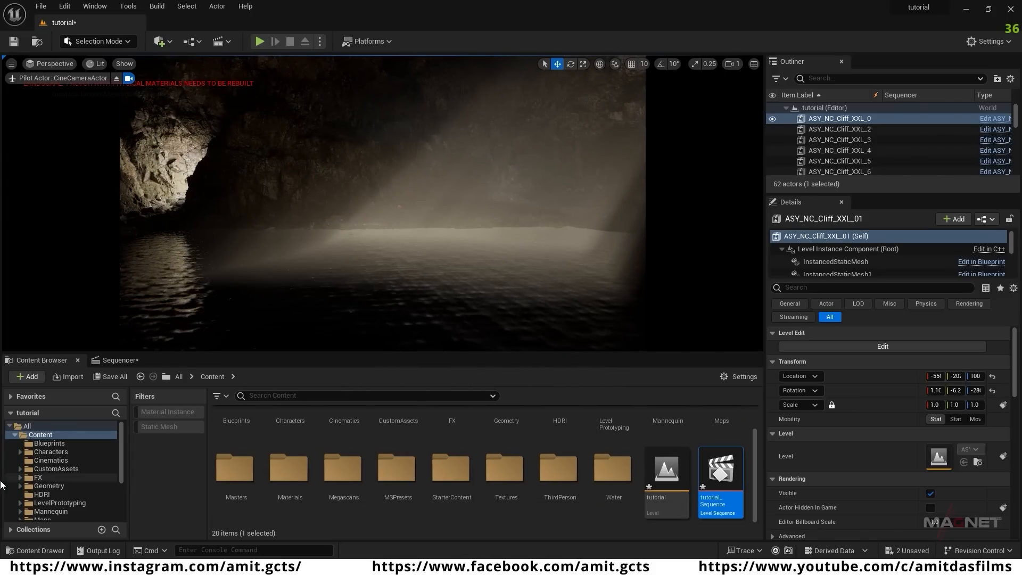
scroll(62, 495, "down", 2)
left_click(62, 494)
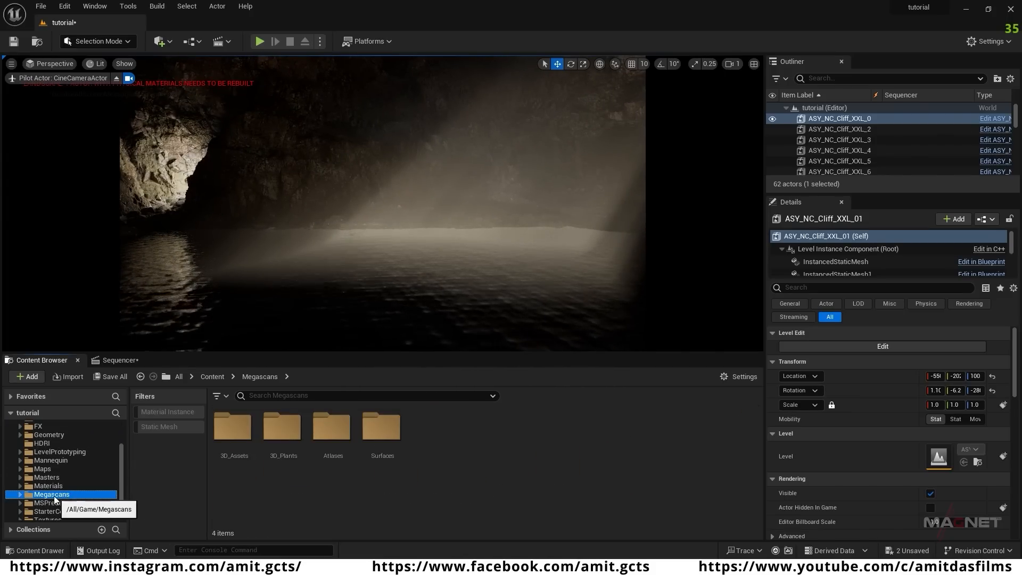
double_click(233, 430)
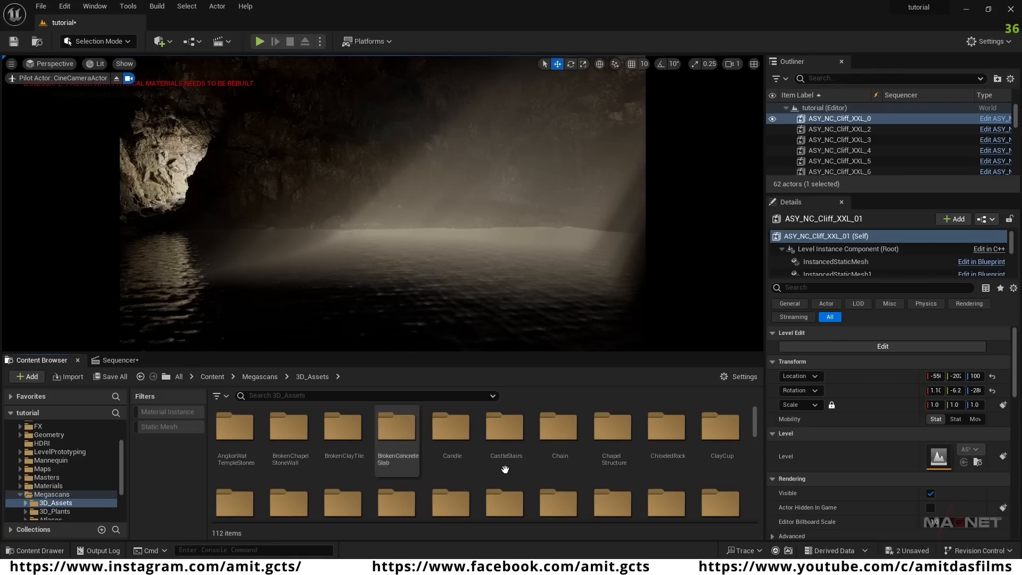
left_click(162, 426)
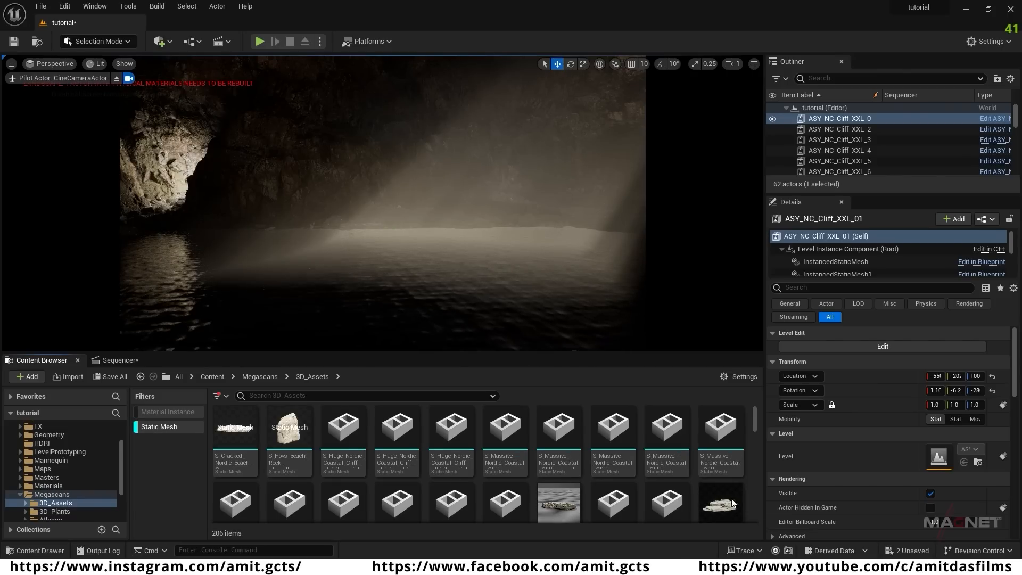
- Place the SM_IcelandicCliff_02 mesh in the lit part of the water and raise it above the surface
scroll(495, 473, "down", 2)
mouse_move(500, 468)
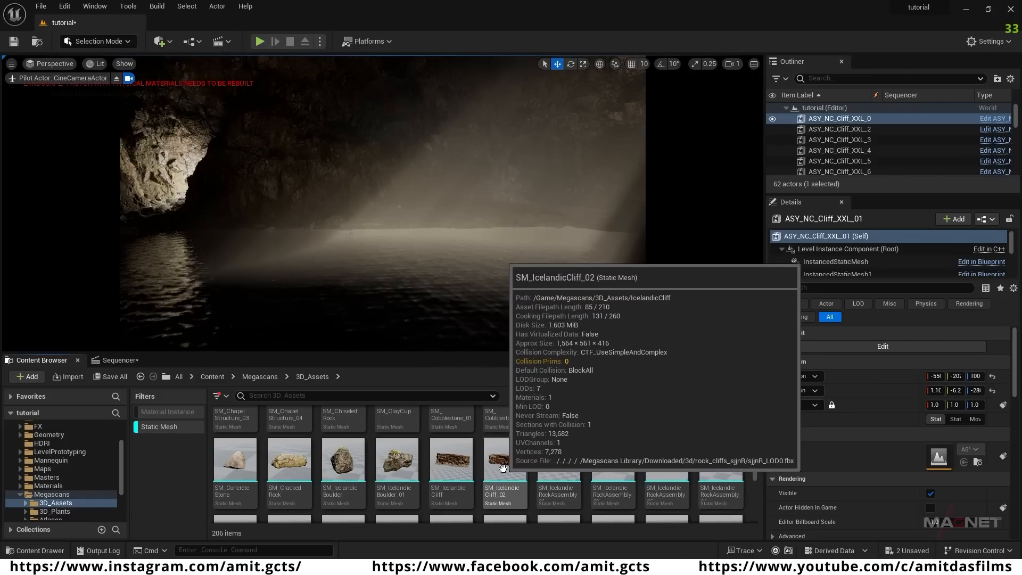
left_click_drag(508, 461, 521, 252)
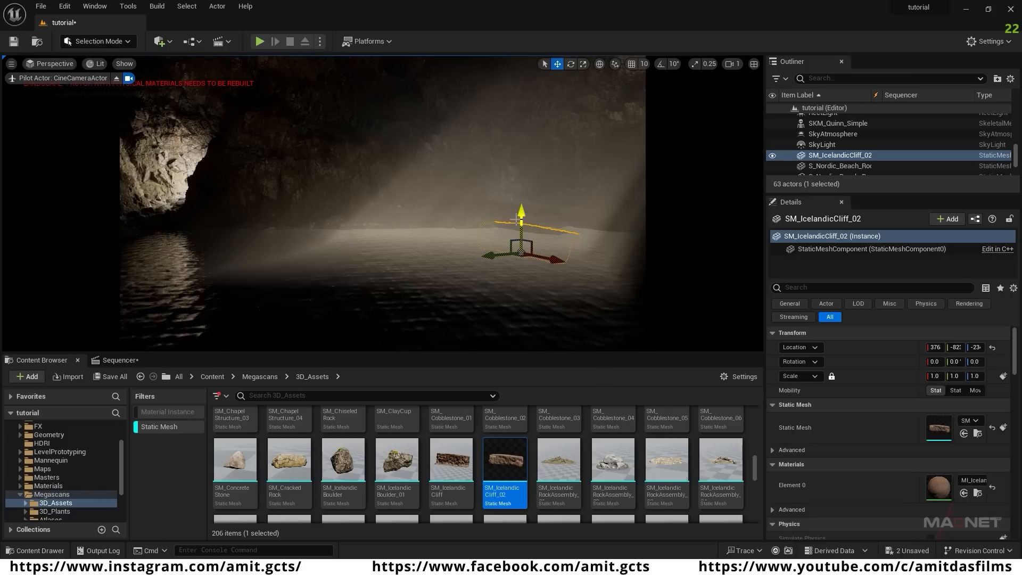
left_click_drag(523, 211, 528, 196)
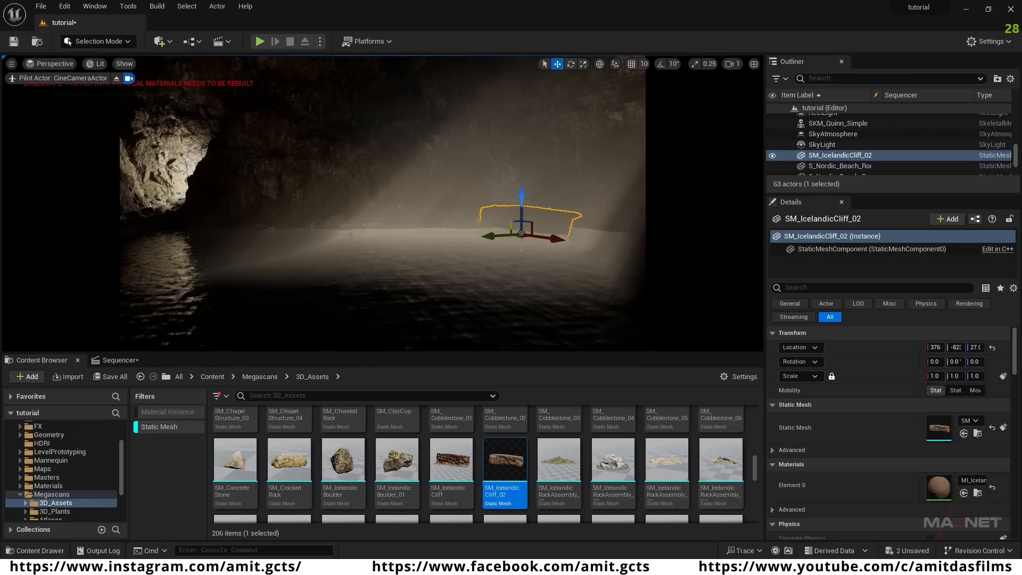
- Reposition the SM_IcelandicCliff_02 mesh within the light beam and rotate it to about -83° around Z
left_click_drag(552, 241, 638, 272)
left_click_drag(567, 247, 506, 260)
key("e")
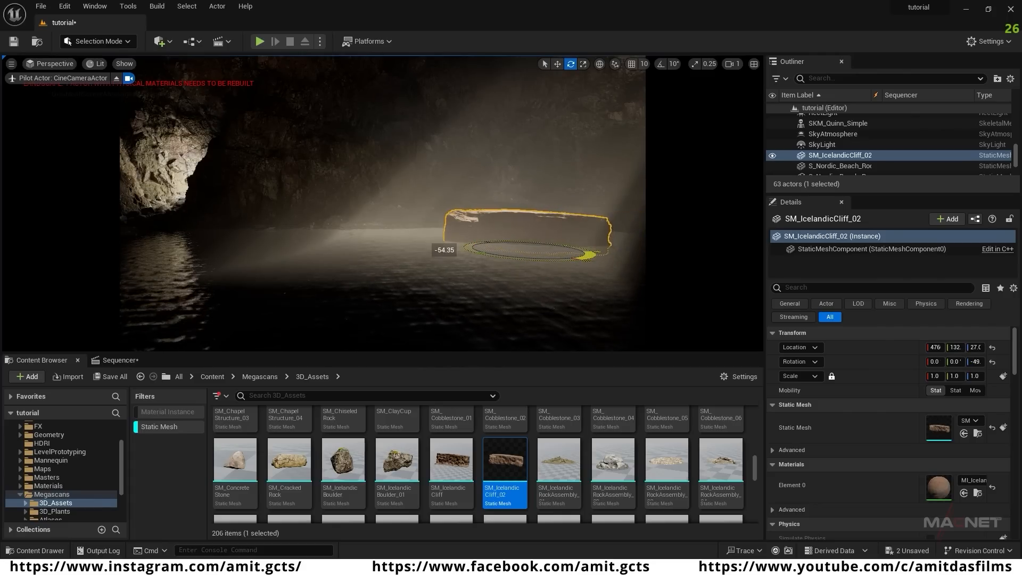
right_click_drag(508, 285, 500, 291)
key("w")
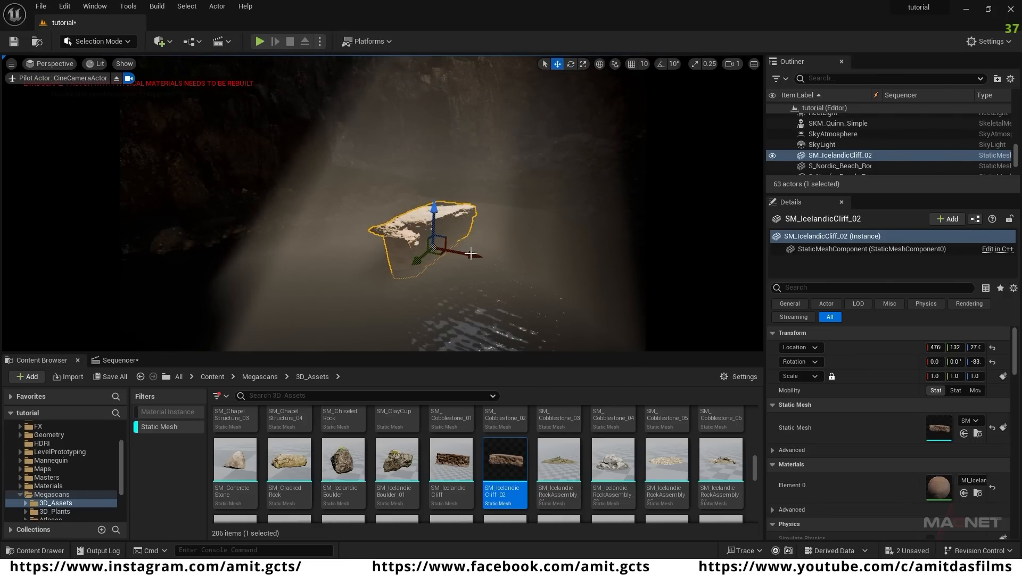
- Raise the cliff mesh slightly and duplicate it twice toward the back to extend the rock ledge, adjusting the height of the farthest copy
right_click_drag(499, 304, 473, 259)
left_click_drag(467, 215, 467, 209)
left_click_drag(446, 253, 527, 224, "alt")
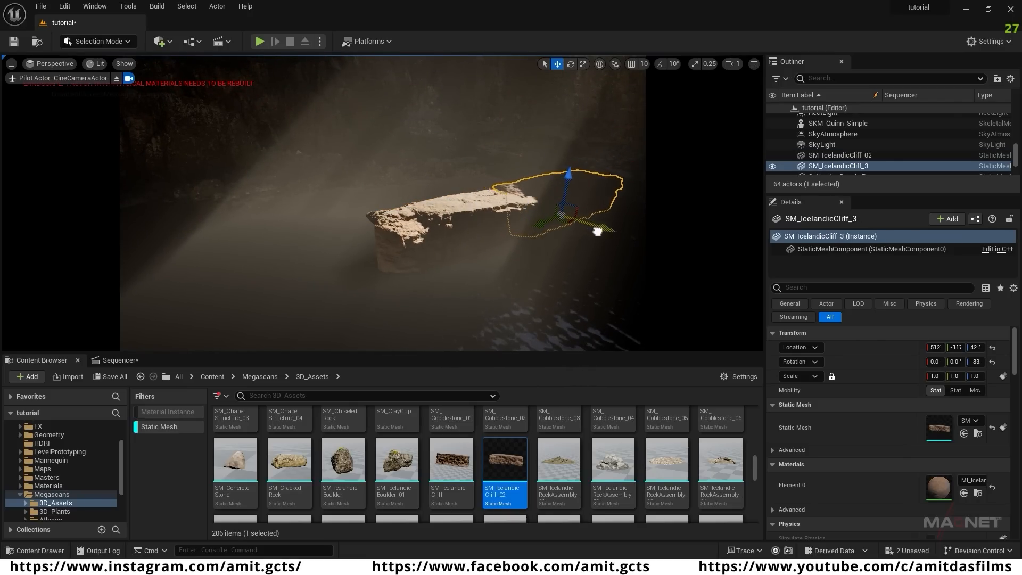
right_click_drag(495, 281, 495, 281)
left_click_drag(447, 279, 581, 254, "alt")
left_click_drag(604, 198, 604, 205)
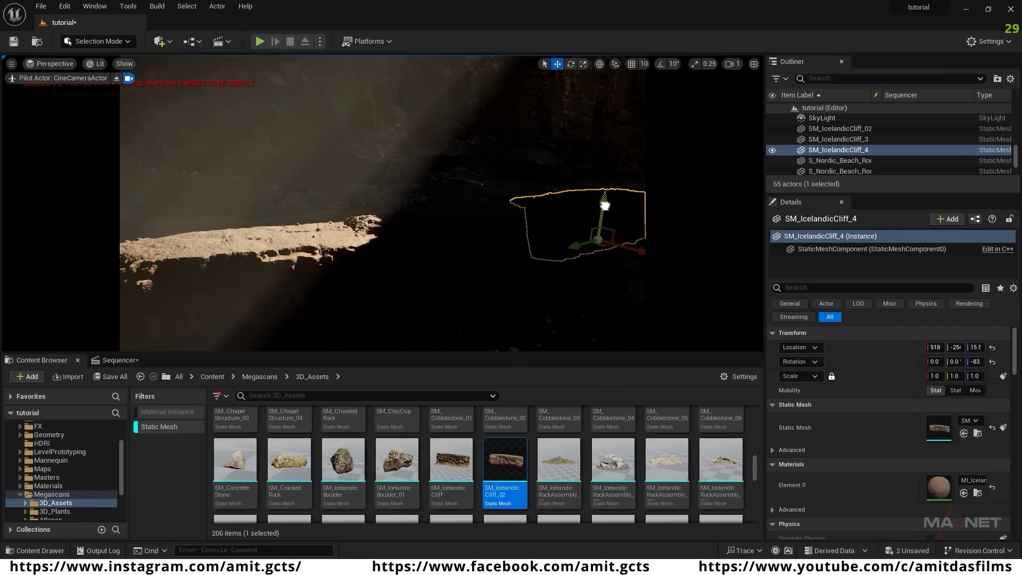
right_click_drag(532, 255, 604, 269)
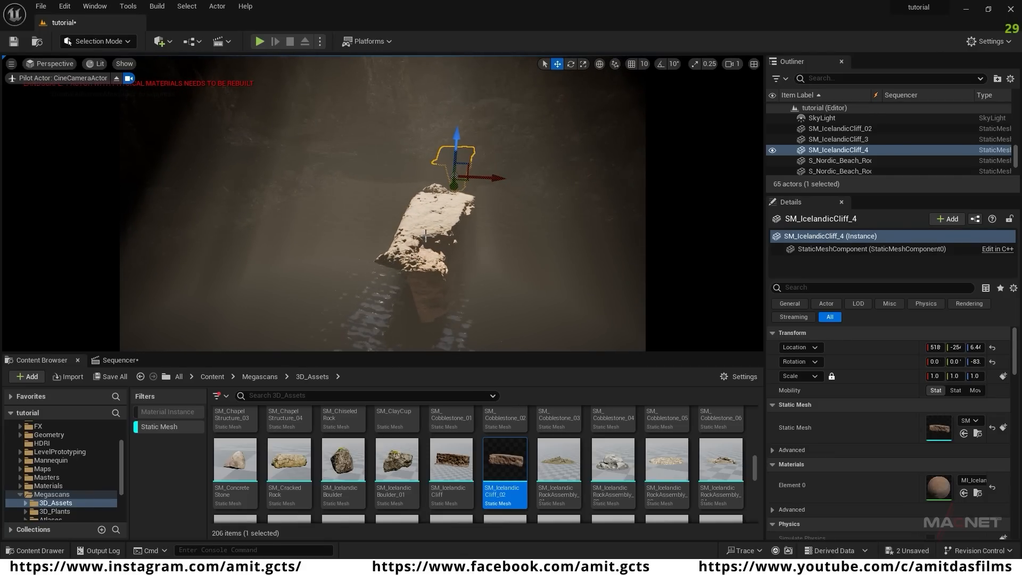
- Duplicate the front cliff sideways, rotate the copy to about 99° around Z, and adjust its height and tilt against the original
left_click(452, 245)
left_click_drag(479, 263, 429, 261, "alt")
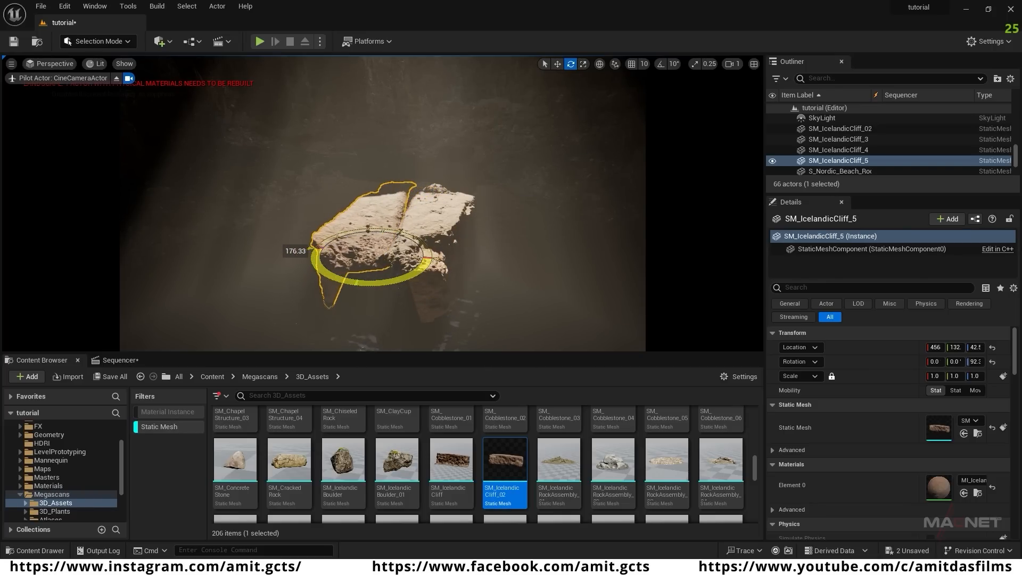
right_click_drag(382, 213, 463, 205)
right_click_drag(367, 298, 363, 317)
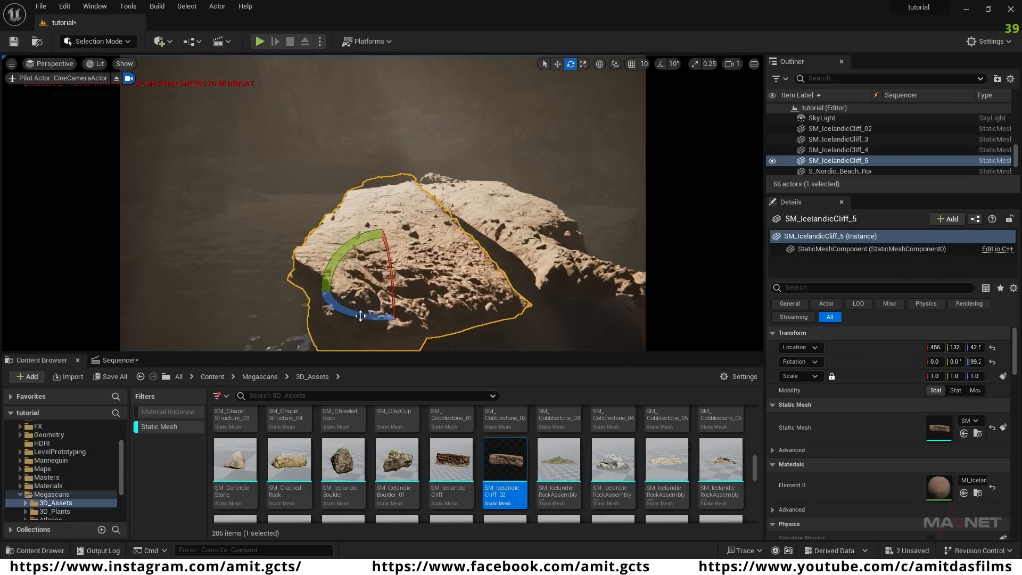
left_click_drag(416, 288, 420, 281)
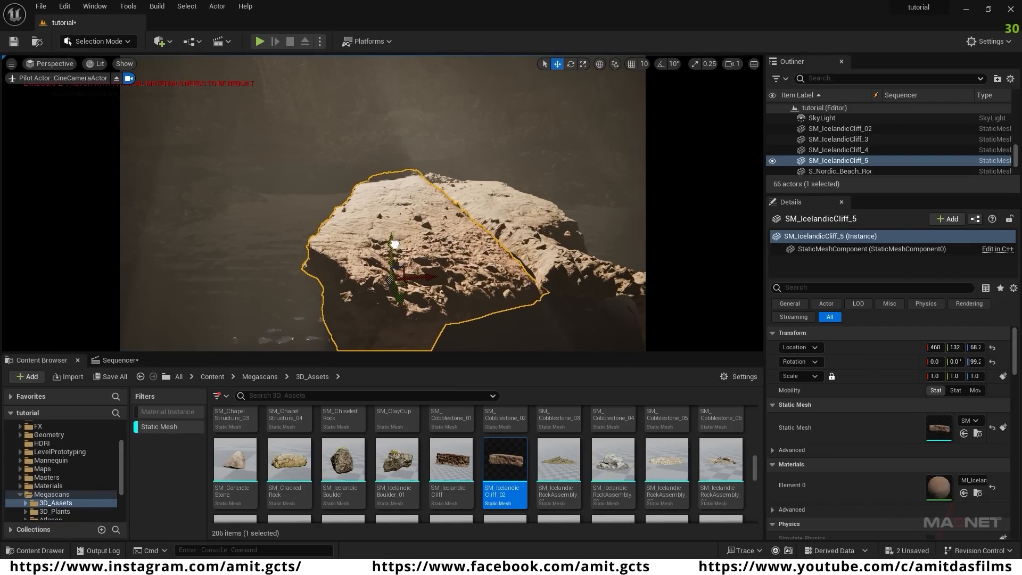
mouse_move(448, 271)
right_mouse_down()
mouse_move(453, 314)
mouse_move(442, 298)
mouse_move(448, 270)
right_mouse_up()
key("e")
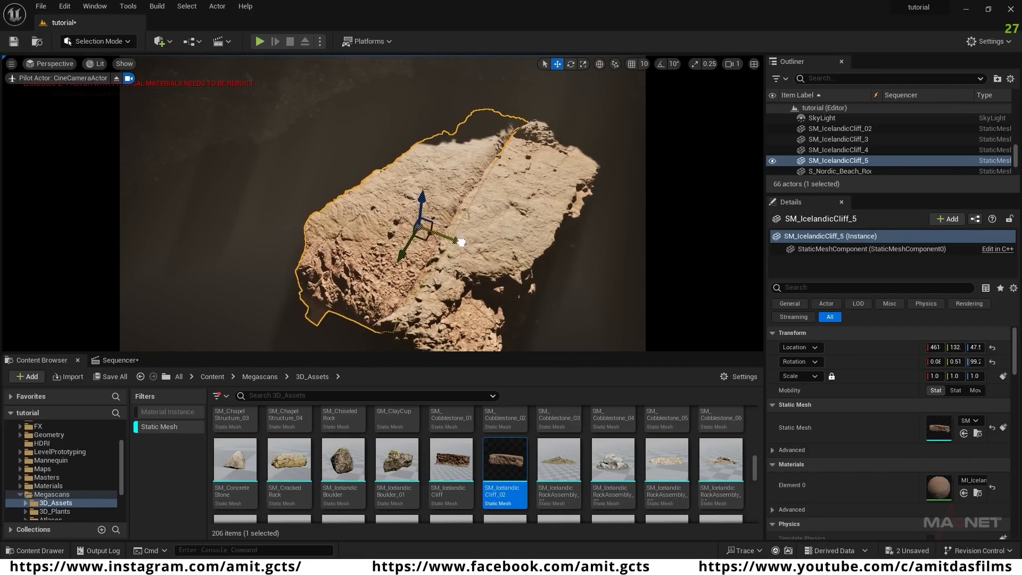
right_click_drag(501, 240, 492, 213)
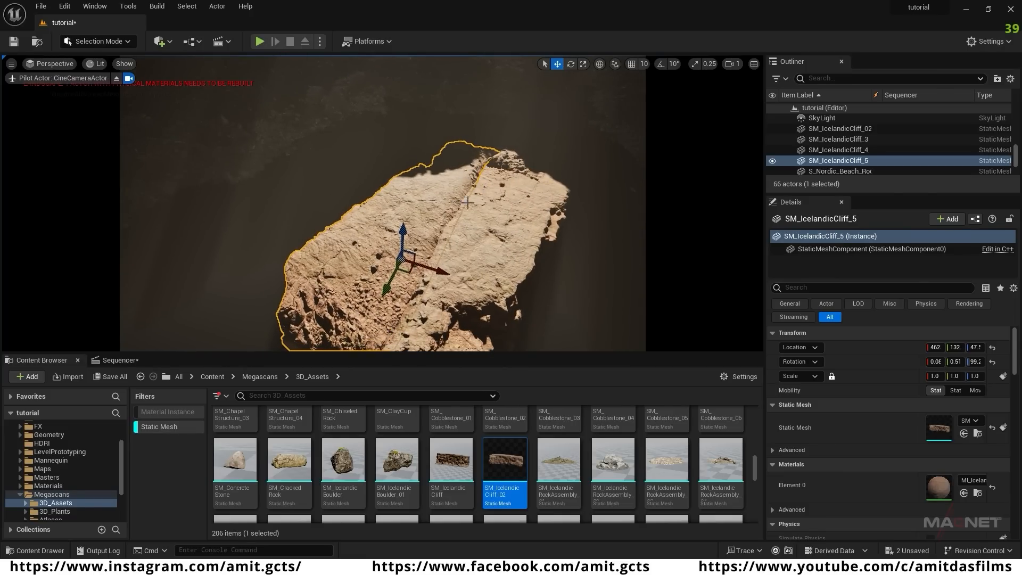
- Duplicate the rotated side cliff and move the copy toward the back to widen the rear of the ledge
right_click_drag(523, 250, 302, 287)
left_click_drag(292, 282, 460, 202, "alt")
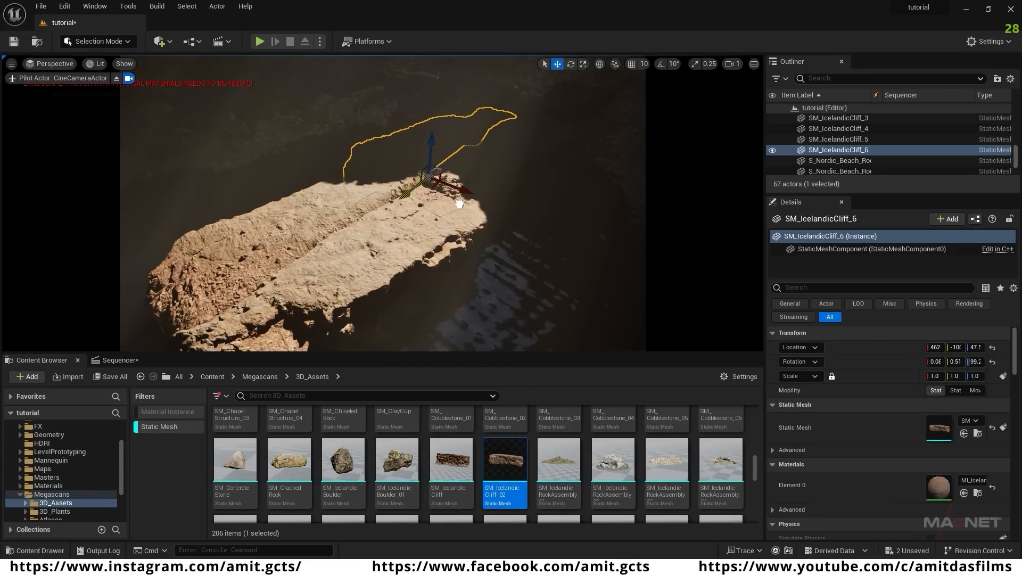
right_click_drag(474, 203, 397, 260)
- Duplicate the original front cliff forward and set the copy lower in the water as a second rock level
left_click(510, 265)
left_click_drag(459, 262, 348, 303, "alt")
right_click_drag(417, 319, 396, 340)
left_click_drag(409, 313, 418, 288)
key("e")
key("w")
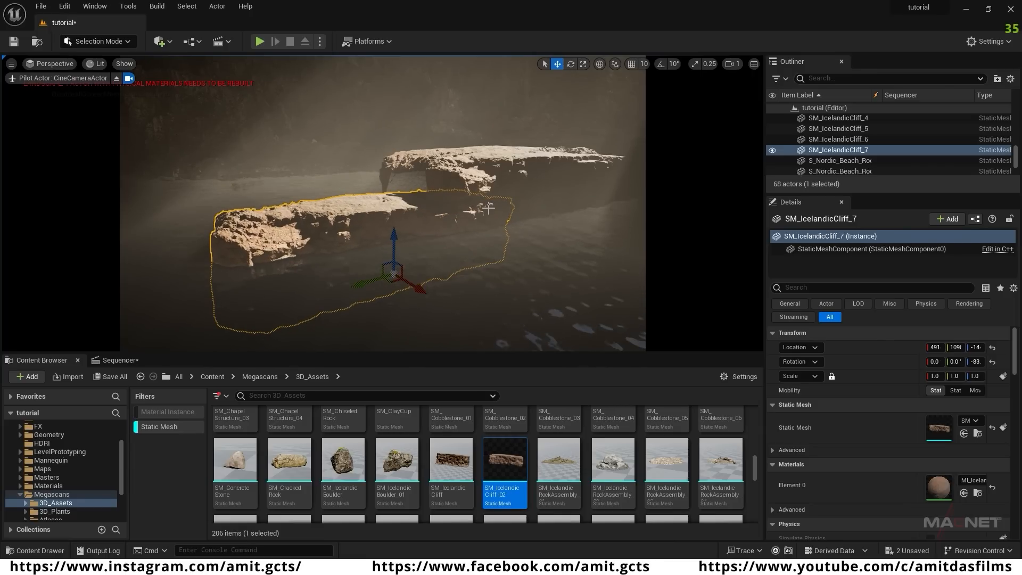
right_click_drag(417, 287, 484, 168)
key("w")
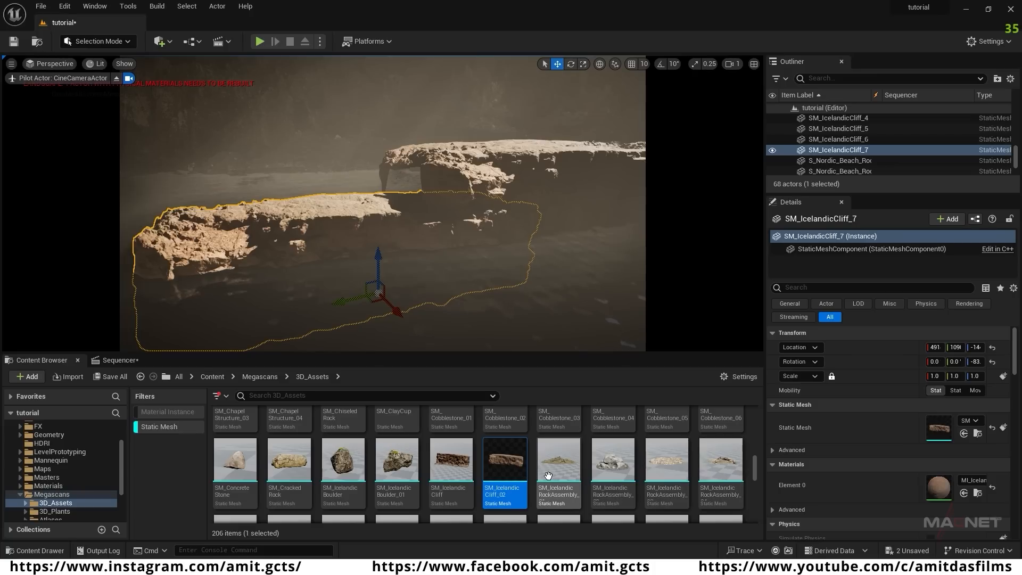
- Place the SM_CastleStairs_01 mesh on the rocks and position it so it bridges the lower and upper cliff levels
scroll(523, 464, "up", 1)
scroll(527, 465, "down", 8)
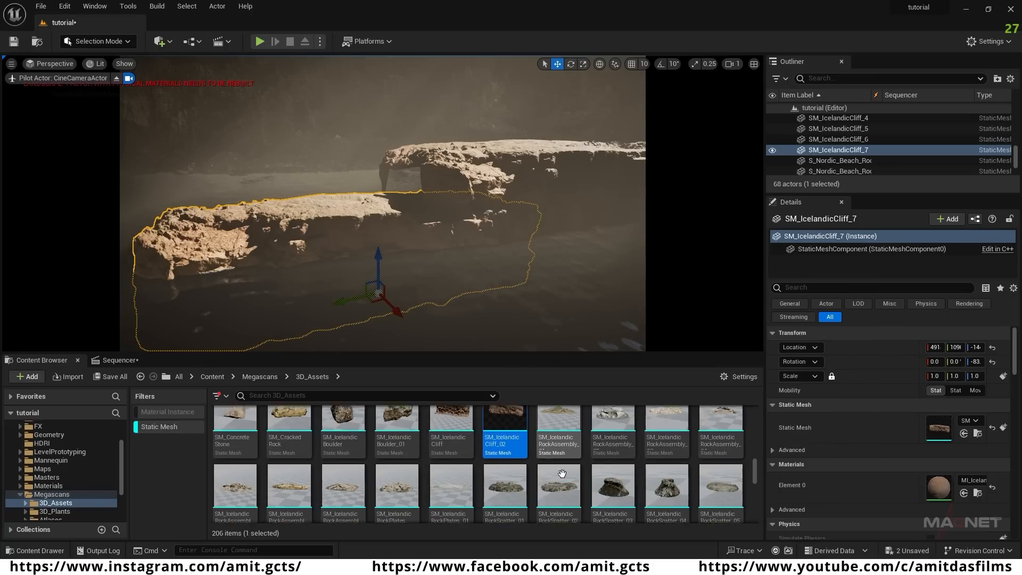
scroll(547, 467, "up", 5)
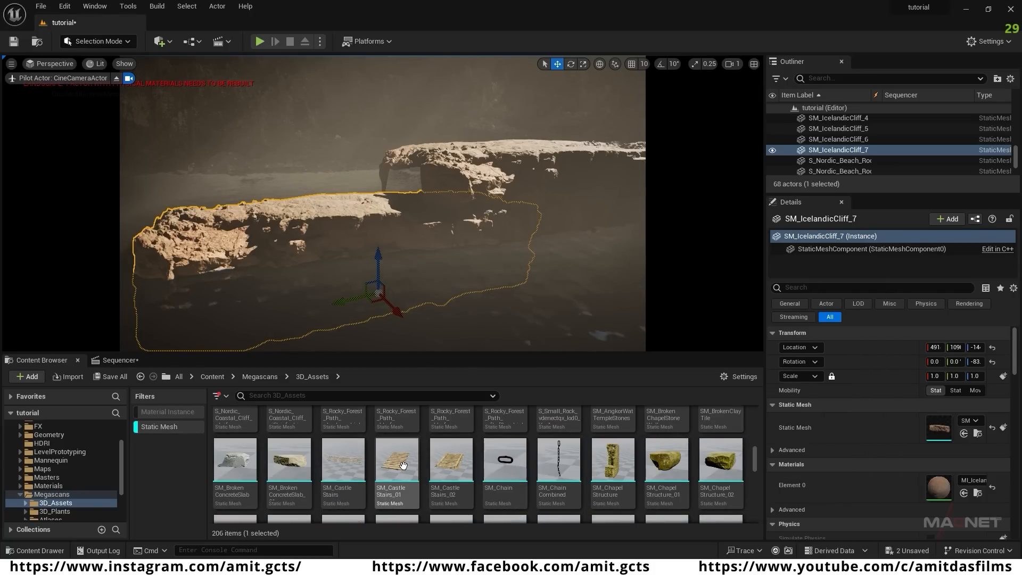
scroll(389, 271, "up", 4)
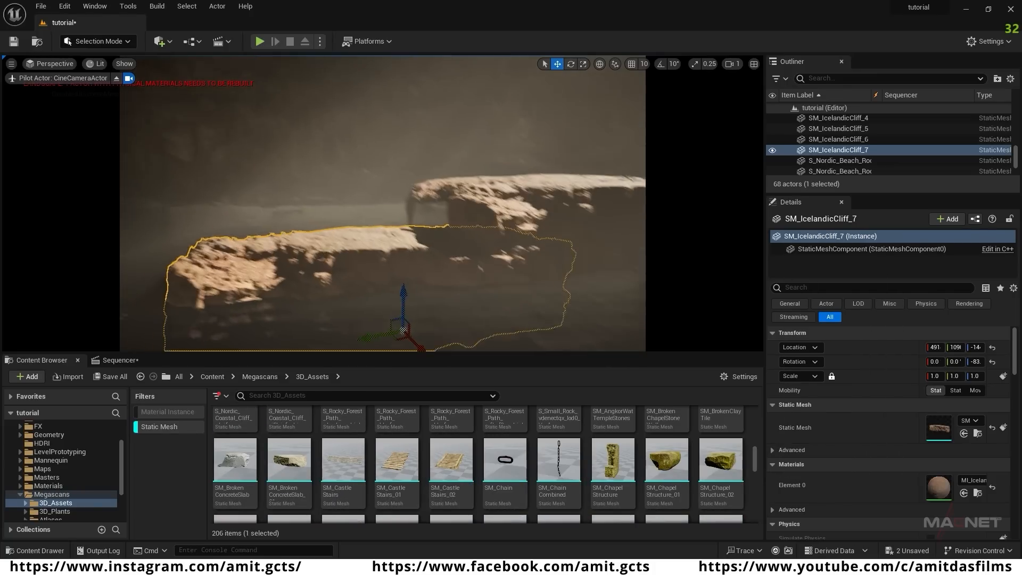
left_click(400, 466)
left_click_drag(400, 466, 418, 233)
right_click_drag(456, 282, 532, 303)
left_click_drag(406, 275, 337, 282)
left_click_drag(358, 230, 357, 219)
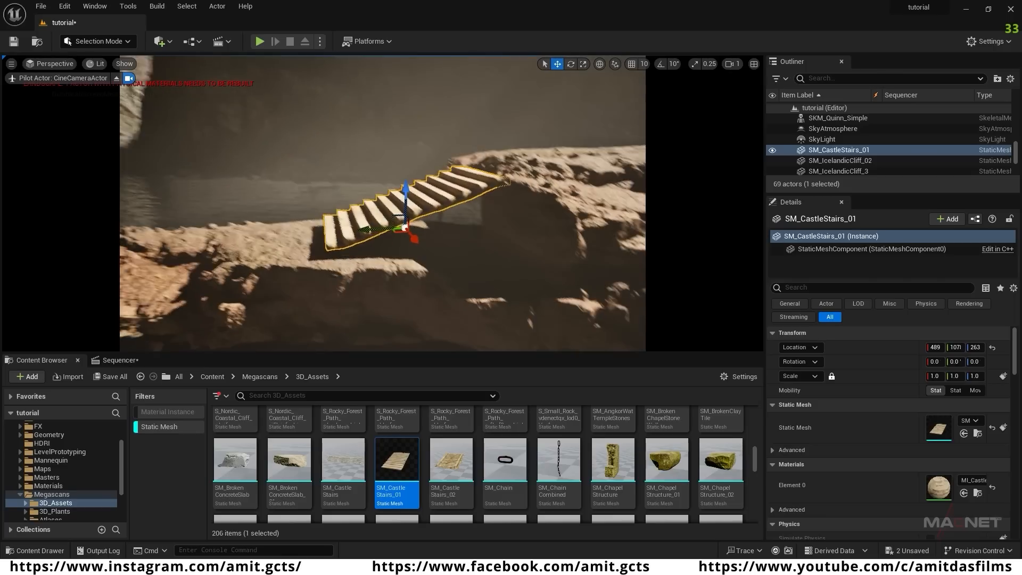
- Raise the lower front cliff to meet the foot of the stairs
left_click(344, 282)
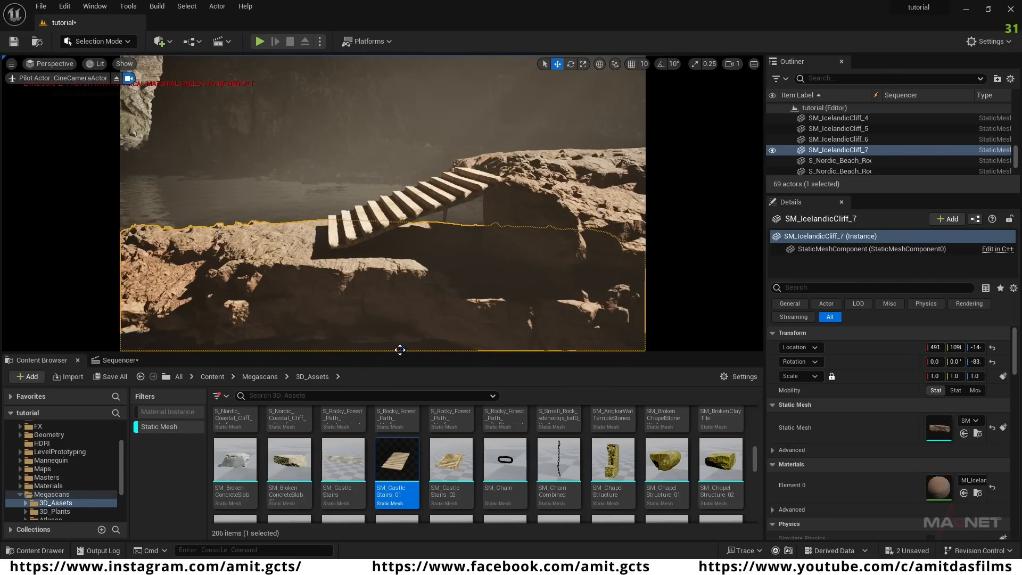
left_click_drag(403, 346, 406, 338)
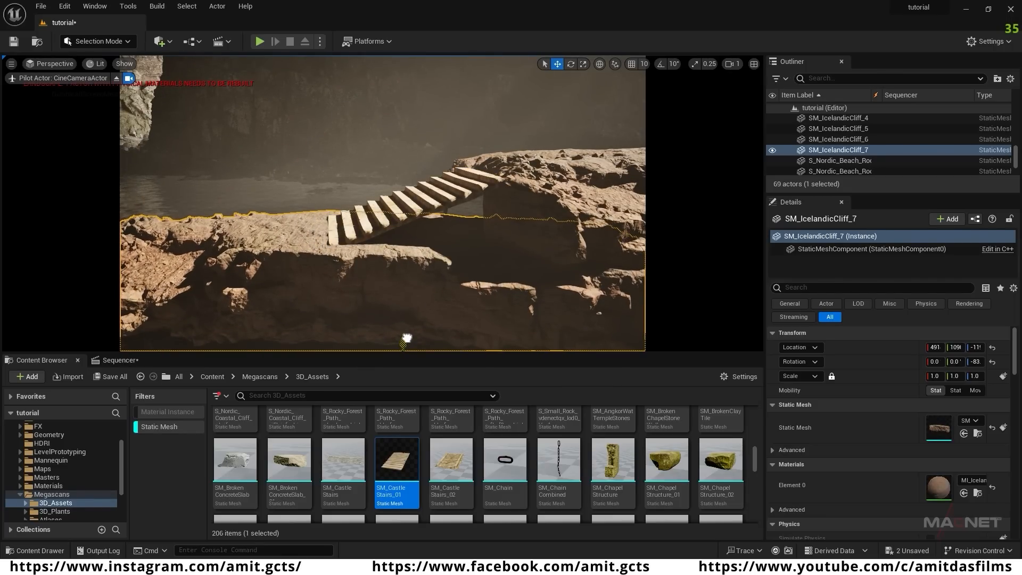
right_click_drag(437, 276, 449, 234)
- Duplicate SM_CastleStairs_01 sideways so the overlapping copy widens the staircase
left_click(496, 260)
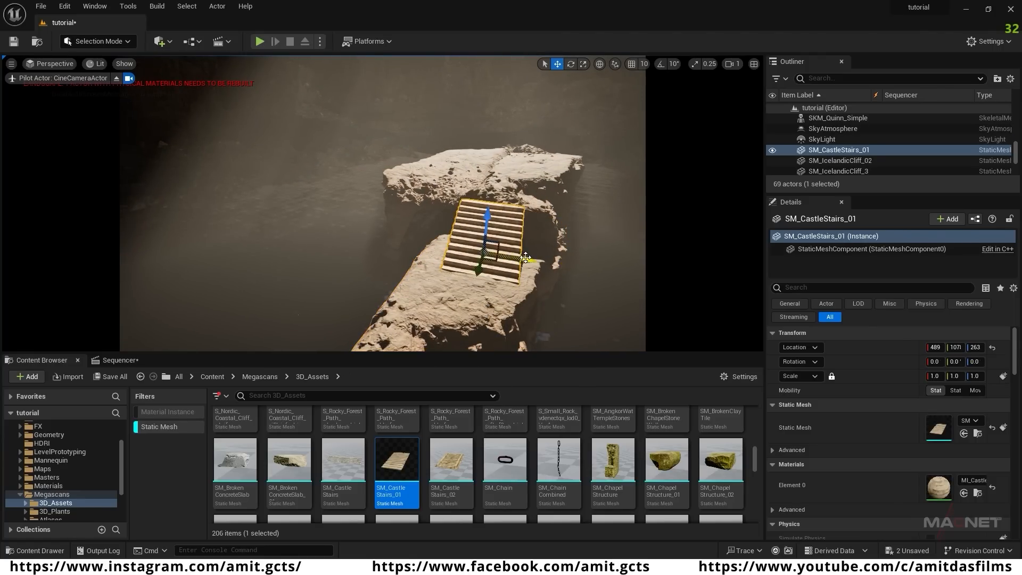
left_click_drag(525, 257, 494, 260, "alt")
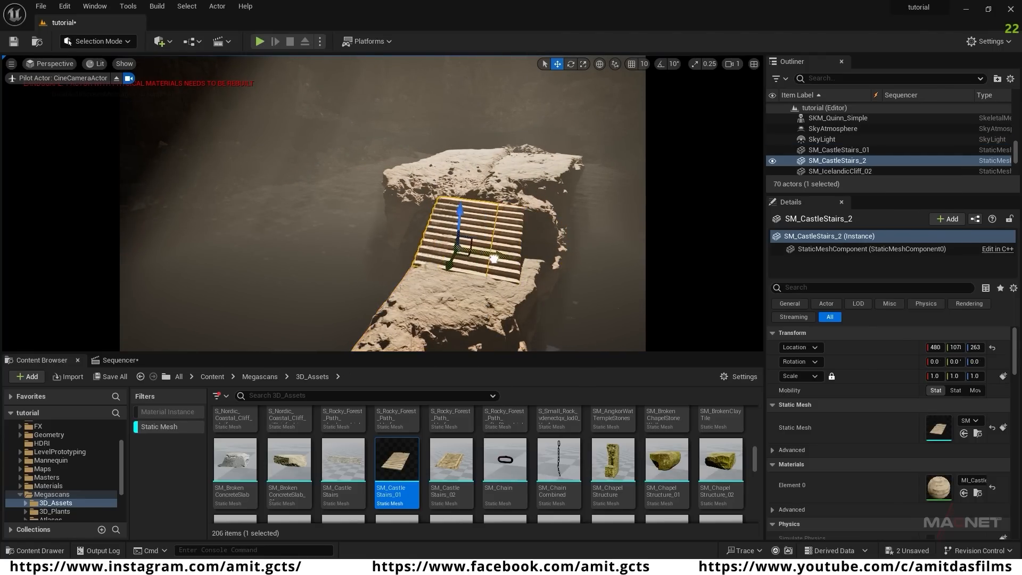
right_click_drag(456, 252, 444, 273)
- Duplicate the lower front cliff, turn the copy to face the opposite way, and place it alongside, slightly raised, to widen the lower level
left_click(467, 240)
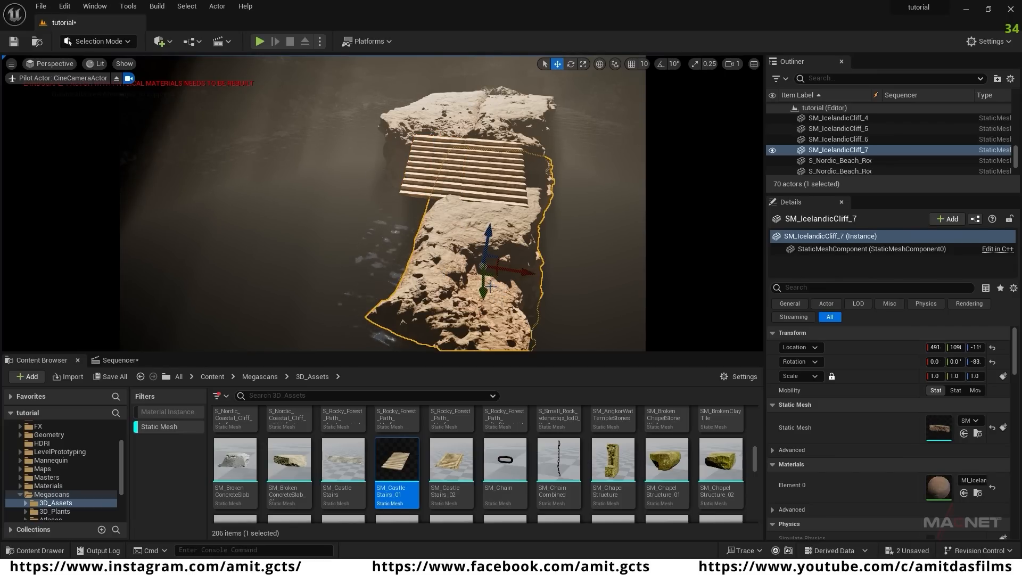
key("e")
left_click_drag(432, 276, 474, 306, "alt")
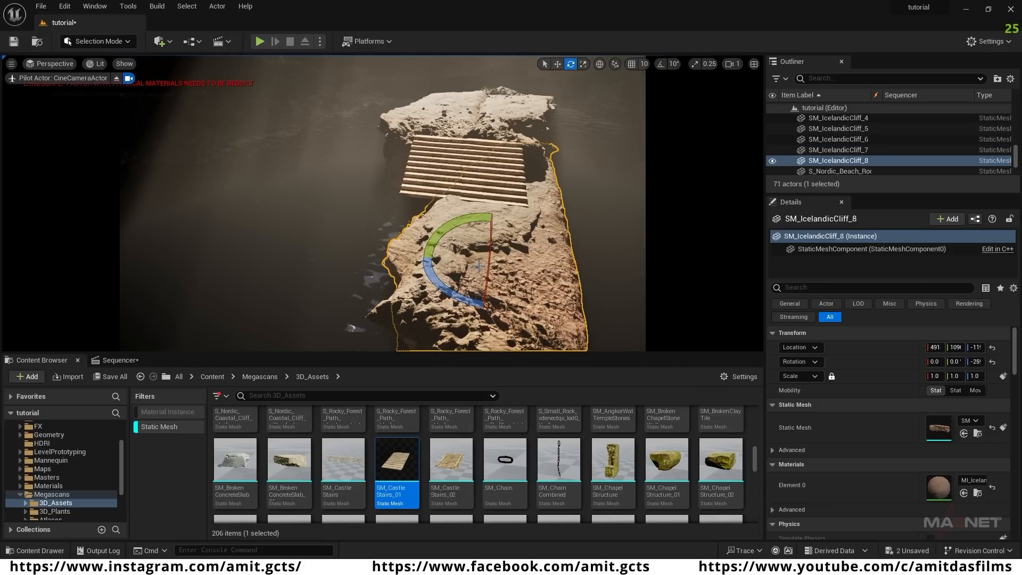
left_click_drag(517, 273, 428, 277)
left_click_drag(398, 226, 404, 220)
right_click_drag(494, 312, 536, 308)
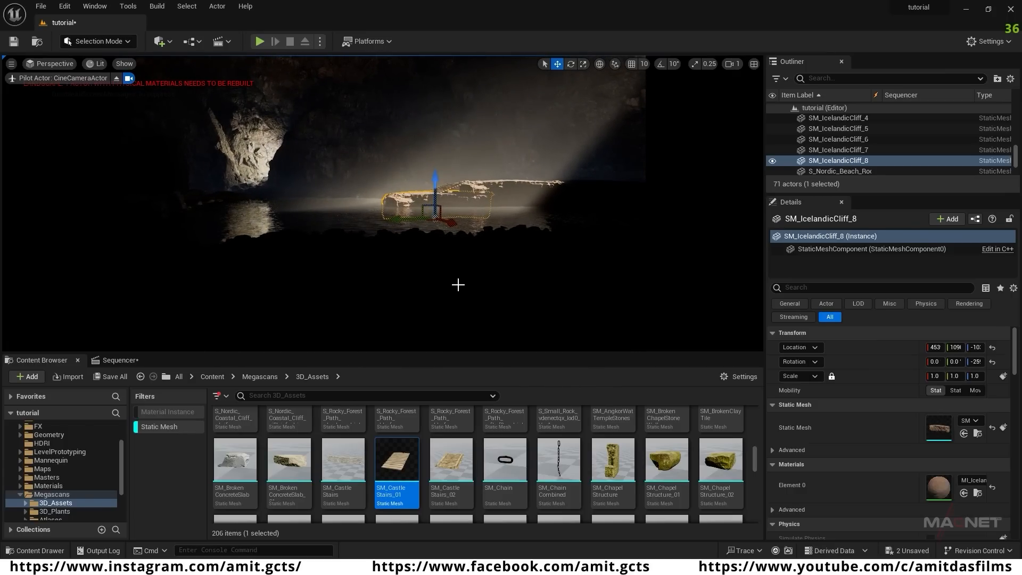
- Duplicate the lower front cliff upward and scale the copy down to about 0.52
right_click_drag(455, 277, 477, 284)
scroll(465, 269, "up", 4)
right_click_drag(399, 258, 400, 258)
left_click(378, 274)
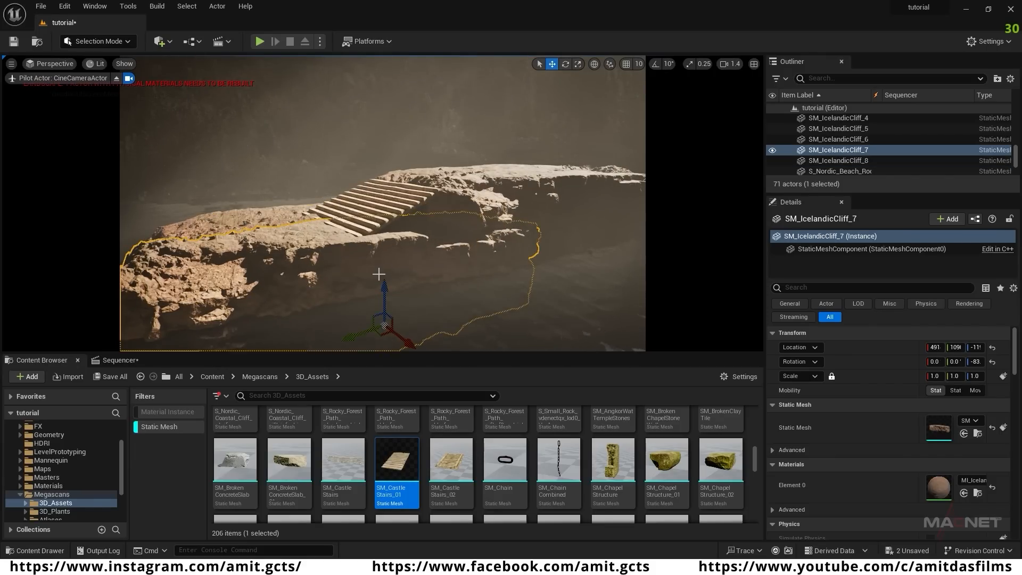
left_click_drag(385, 291, 390, 253, "alt")
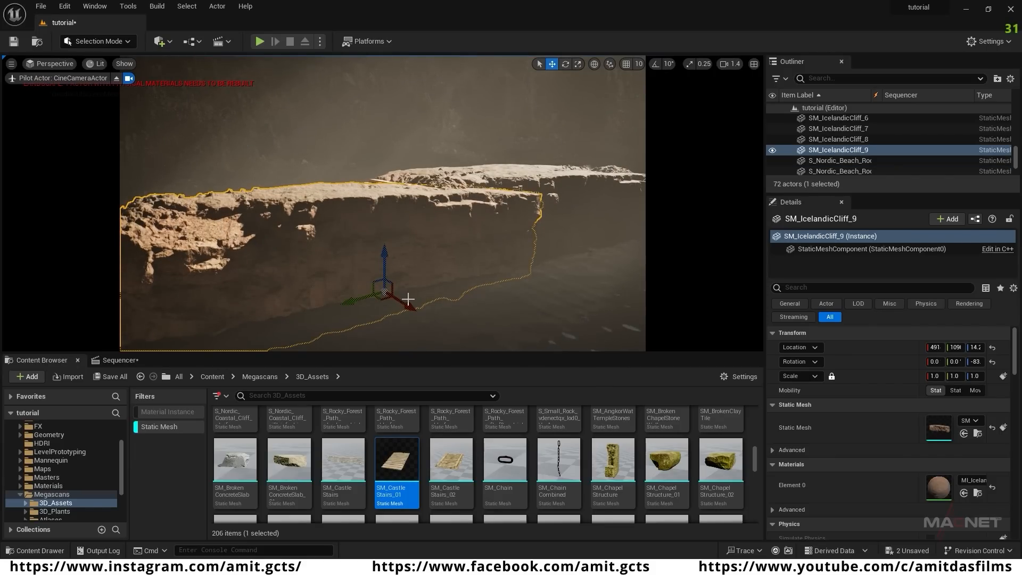
left_click_drag(384, 292, 375, 312)
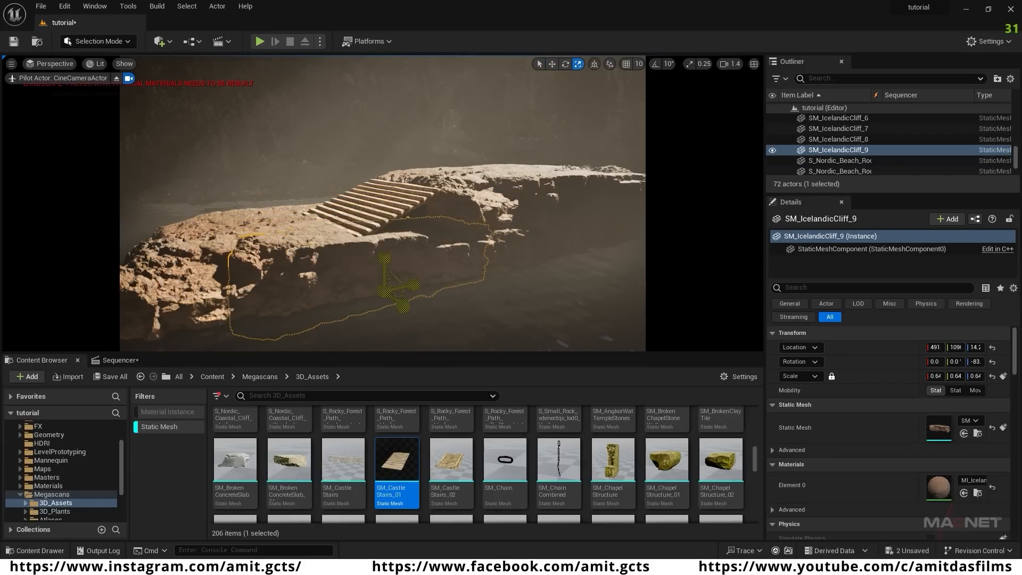
scroll(458, 317, "up", 4)
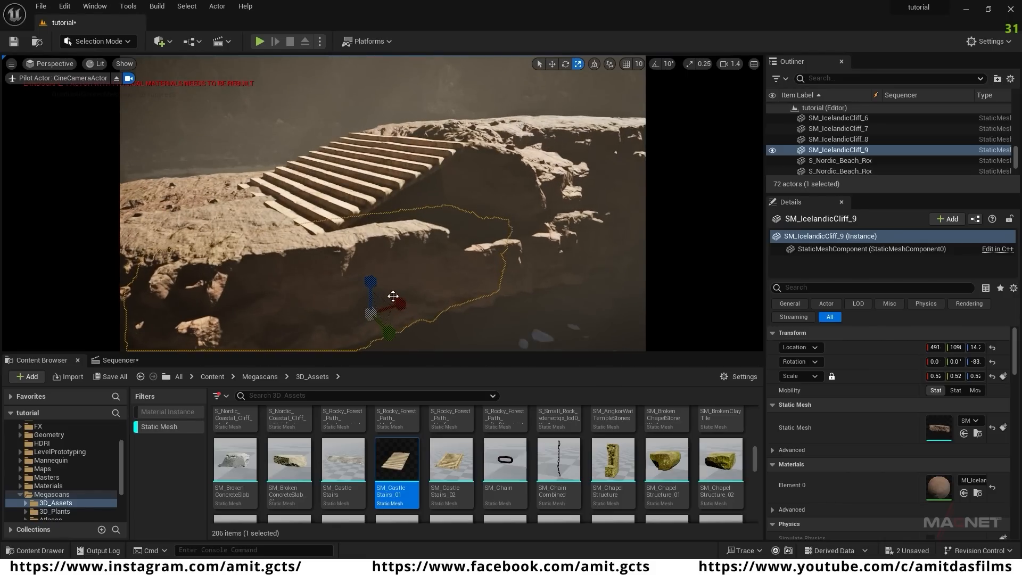
- Raise the scaled cliff copy, shrink it further to roughly 0.3, and move it against the outer side of the stairs
left_click_drag(371, 275, 371, 233)
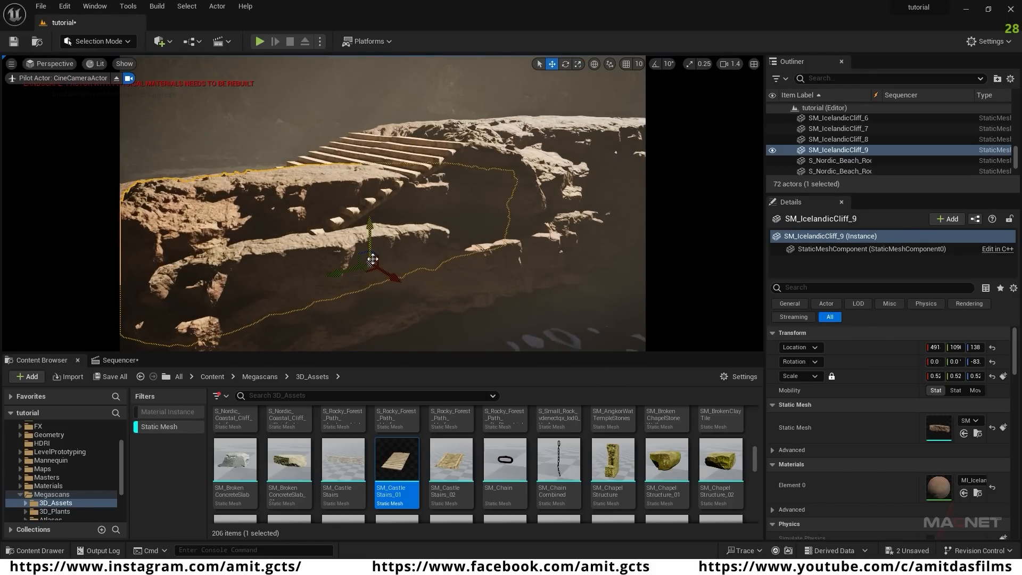
left_click_drag(370, 267, 364, 288)
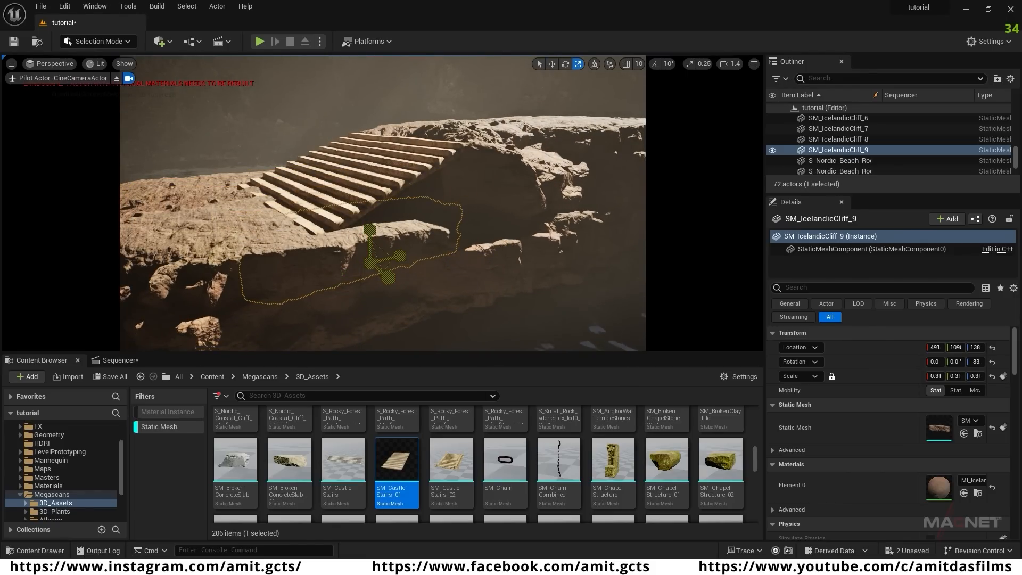
right_click_drag(427, 328, 372, 328)
key("w")
key("s")
key("w")
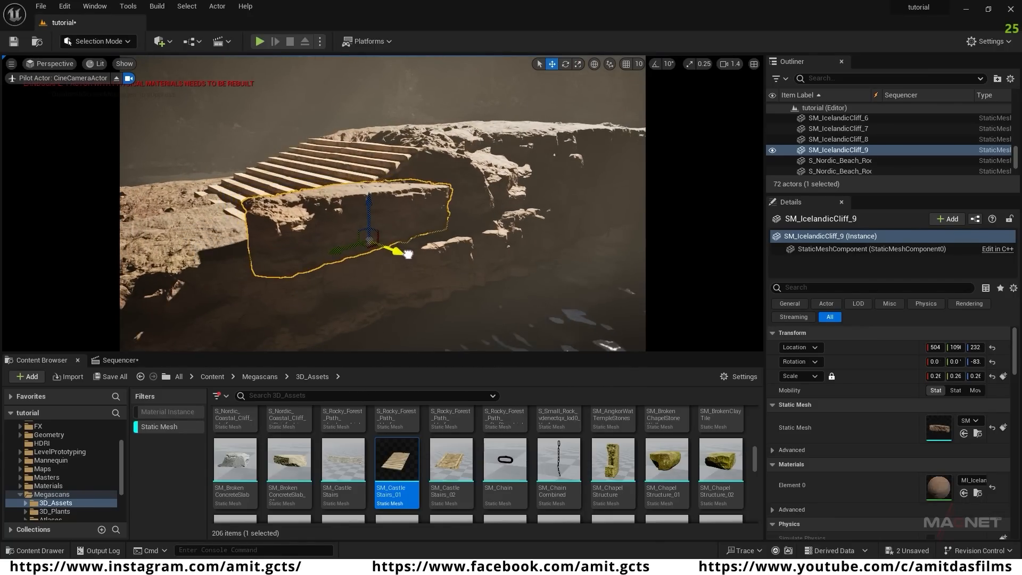
- Duplicate the small cliff and tilt the copy about 25° so it follows the slope along the side of the stairs
left_click_drag(392, 226, 358, 241, "alt")
right_click_drag(358, 241, 391, 244)
key("e")
left_click_drag(357, 242, 343, 240)
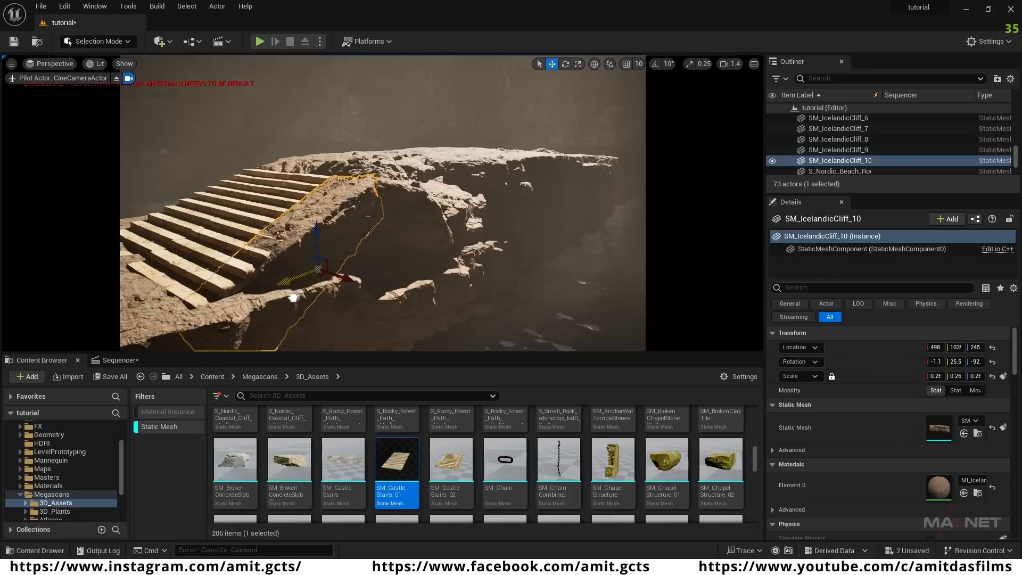
mouse_move(319, 298)
right_mouse_down()
mouse_move(330, 293)
mouse_move(306, 263)
mouse_move(320, 306)
right_mouse_up()
- Duplicate the tilted small cliff, turn the copy around, and fit it under the opposite side of the stairs
key("e")
left_click_drag(449, 237, 323, 246, "alt")
right_click_drag(324, 246, 362, 235)
key("w")
left_click_drag(436, 299, 406, 283)
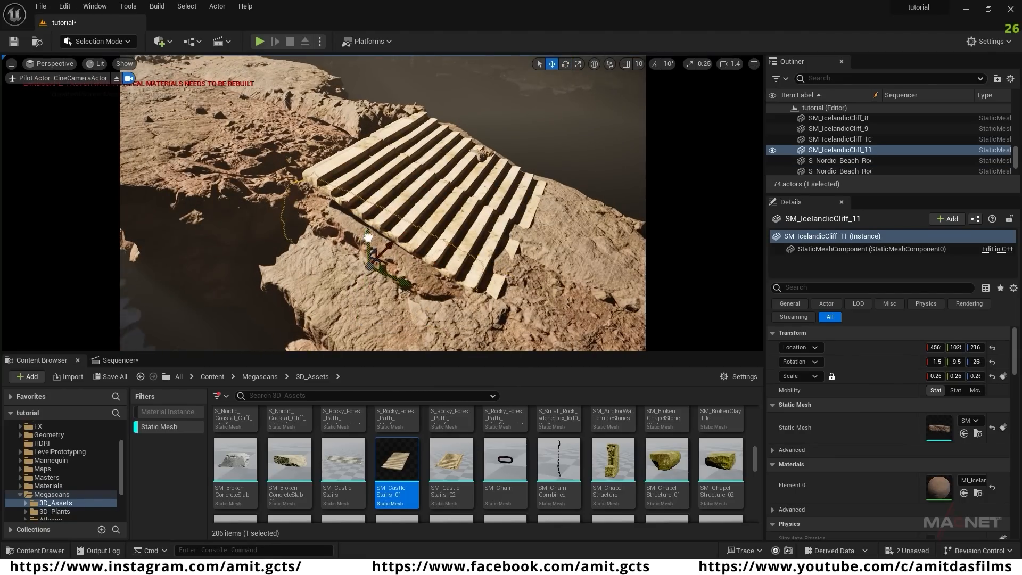
left_click_drag(371, 227, 370, 217)
right_click_drag(370, 217, 341, 183)
- Duplicate the full-size lower cliff farther forward and sink the copy deeper into the water as a third level
left_click(449, 230)
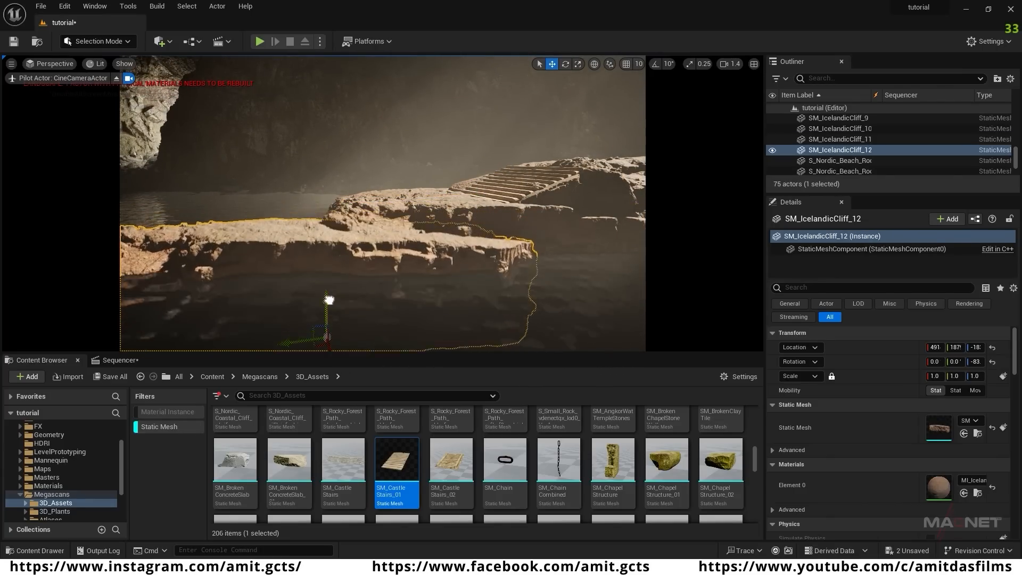
left_click_drag(328, 294, 395, 337)
mouse_move(422, 284)
right_mouse_down()
mouse_move(429, 298)
mouse_move(436, 290)
right_mouse_up()
- Duplicate the foremost cliff with the copy turned to face the opposite way and place it alongside to widen that level
key("e")
left_click_drag(444, 301, 364, 276, "alt")
right_click_drag(364, 276, 330, 245)
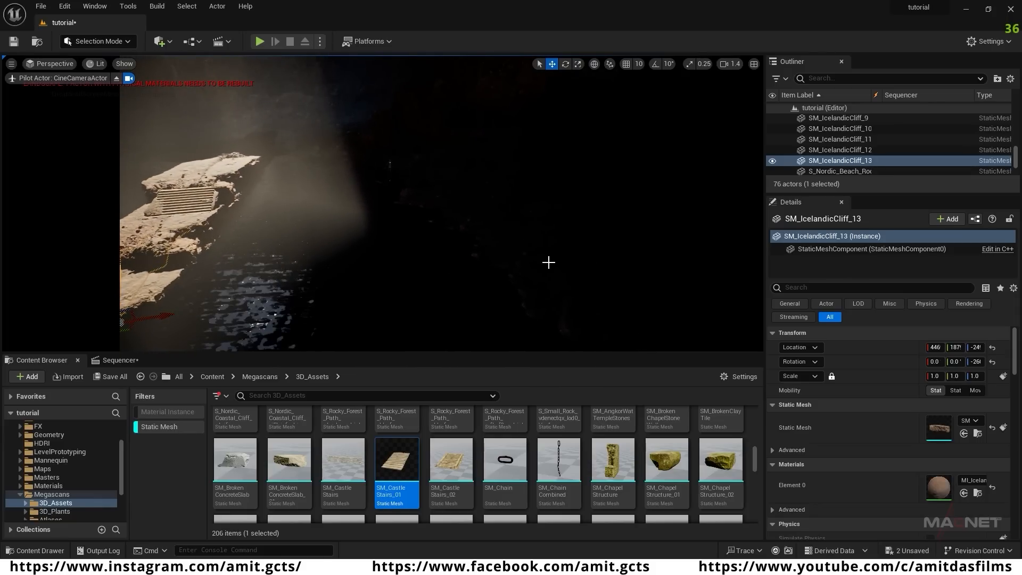
- Find a scree pile in the dark area of the cave and duplicate it toward the water beside the rock platform
left_click(500, 242)
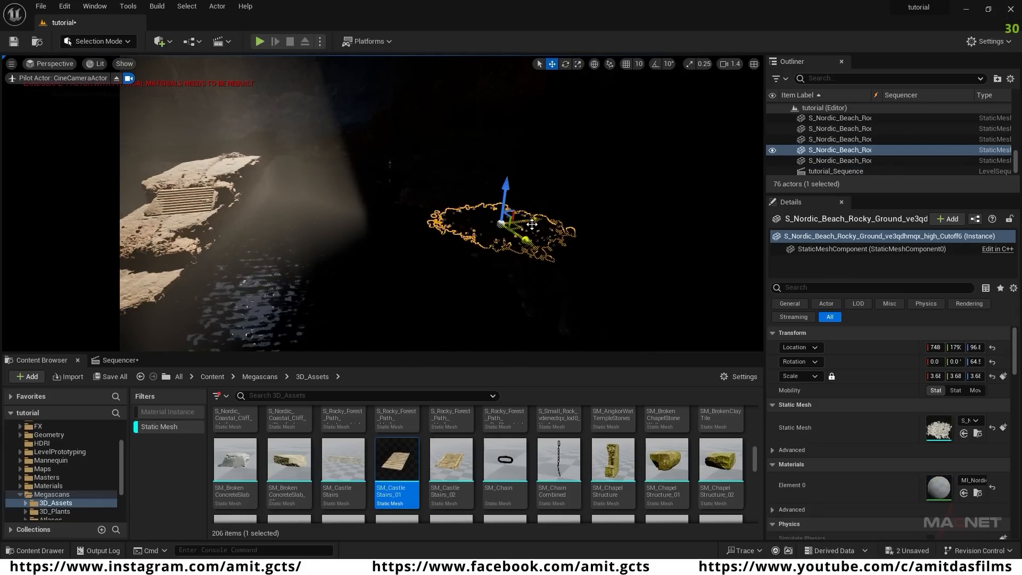
left_click(497, 212)
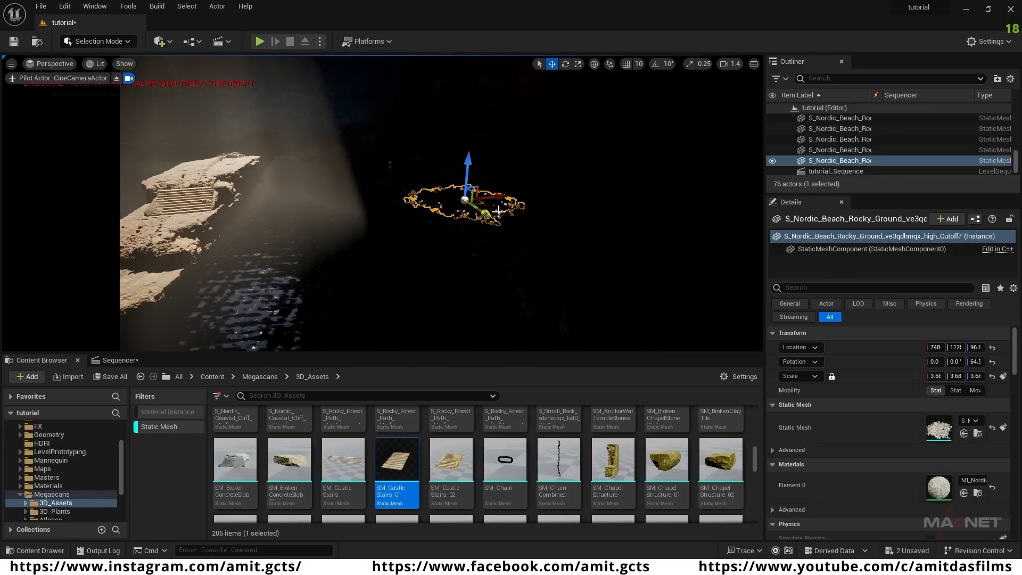
mouse_move(432, 235)
right_mouse_down()
mouse_move(463, 248)
mouse_move(445, 246)
right_mouse_up()
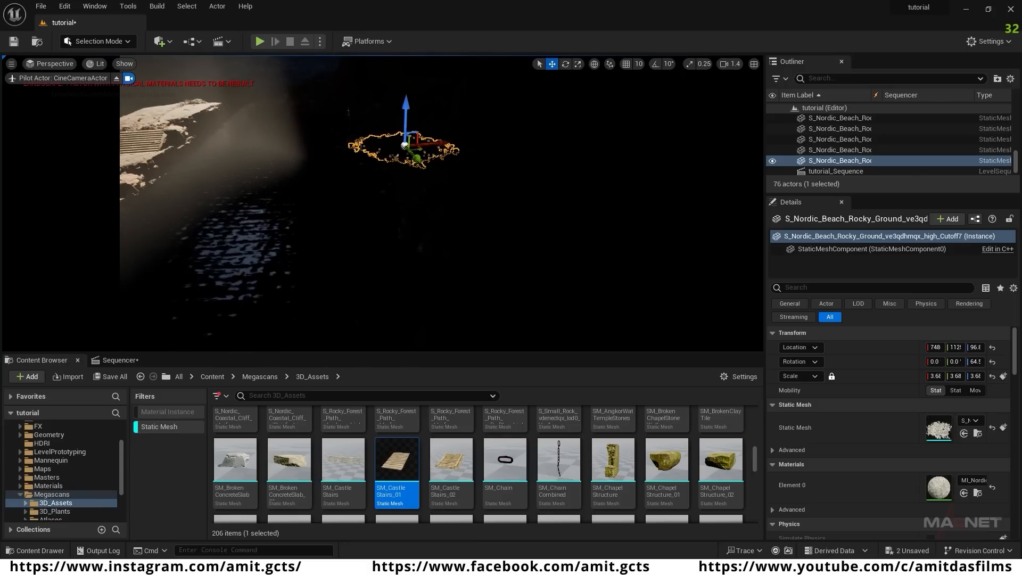
left_click(488, 244)
right_click_drag(597, 291, 621, 303)
left_click_drag(570, 233, 301, 259, "alt")
right_click_drag(340, 302, 317, 318)
left_click_drag(330, 326, 258, 136)
right_click_drag(258, 136, 226, 114)
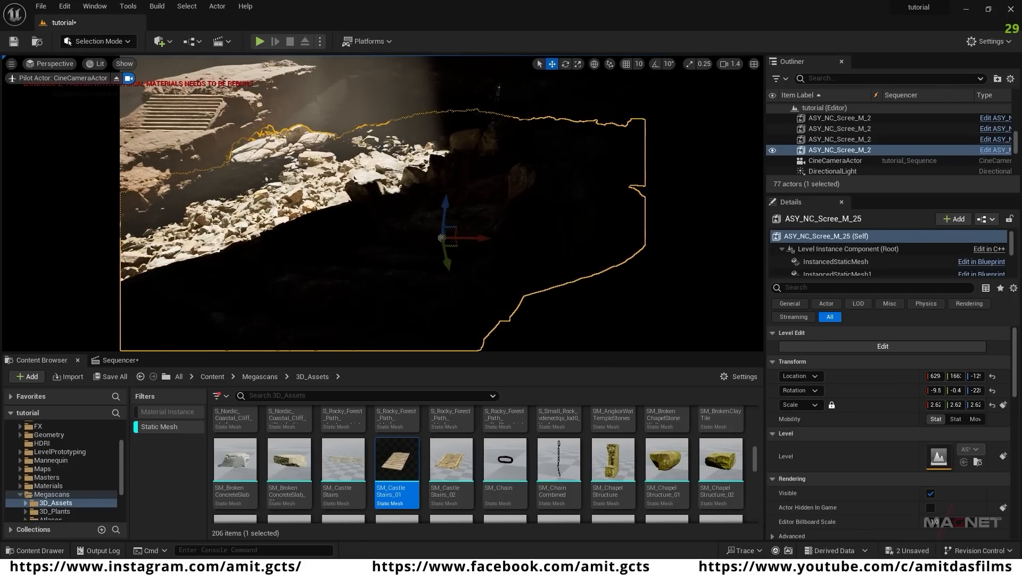
- Scale the scree copy down to about 0.69 and lower it into the water beside the upper cliff beyond the stairs
key("r")
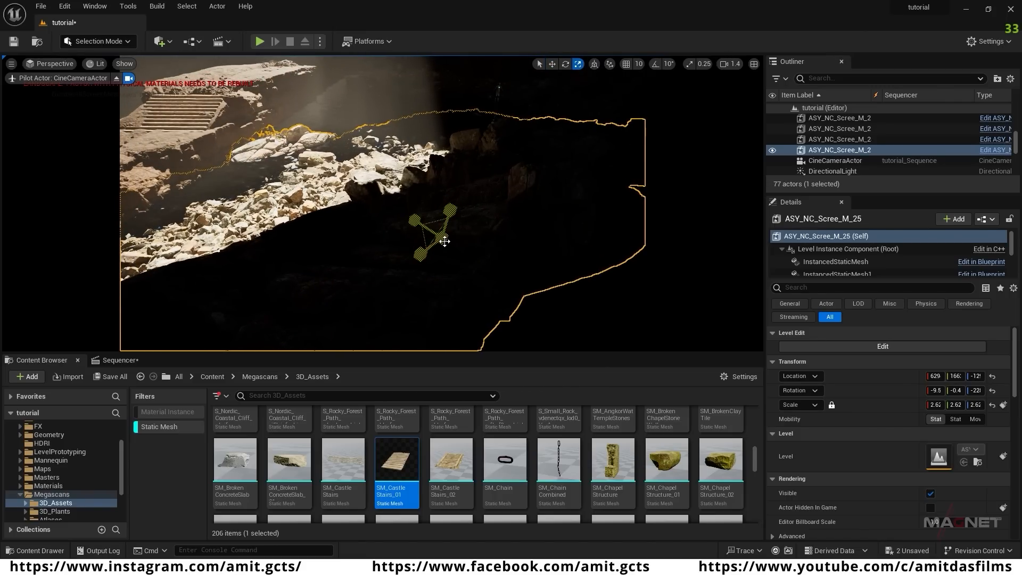
left_click_drag(432, 233, 402, 247)
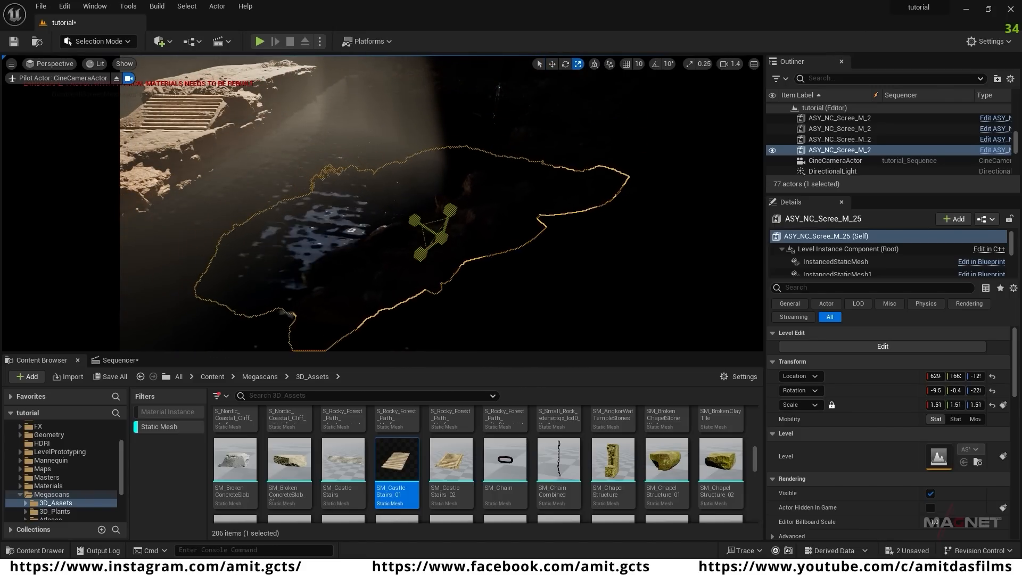
left_click_drag(447, 184, 437, 139)
left_click_drag(407, 199, 384, 211)
left_click_drag(480, 180, 324, 102)
right_click_drag(325, 102, 302, 49)
mouse_move(399, 207)
right_mouse_down()
mouse_move(411, 246)
mouse_move(399, 207)
right_mouse_up()
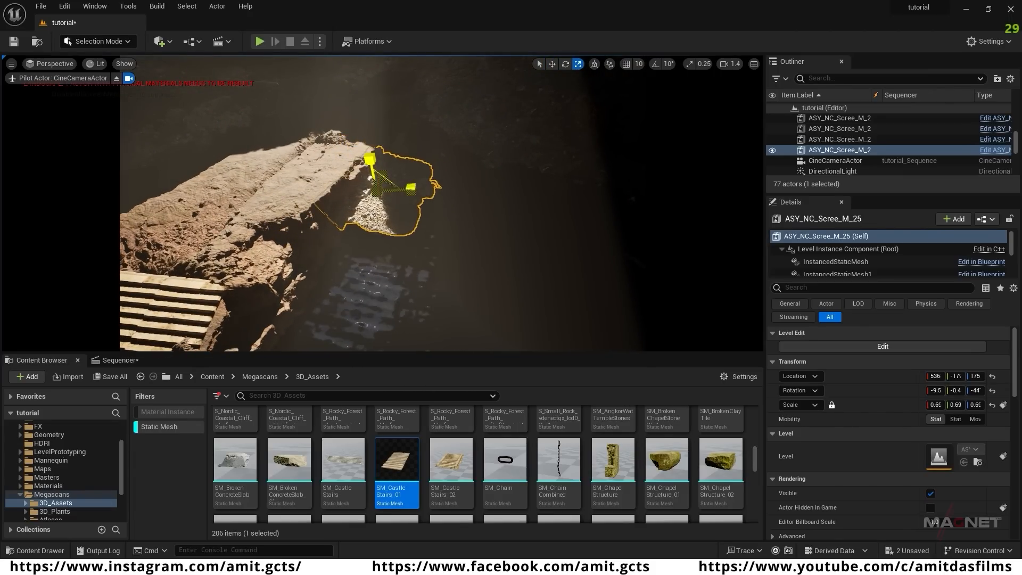
right_click_drag(399, 207, 406, 177)
key("w")
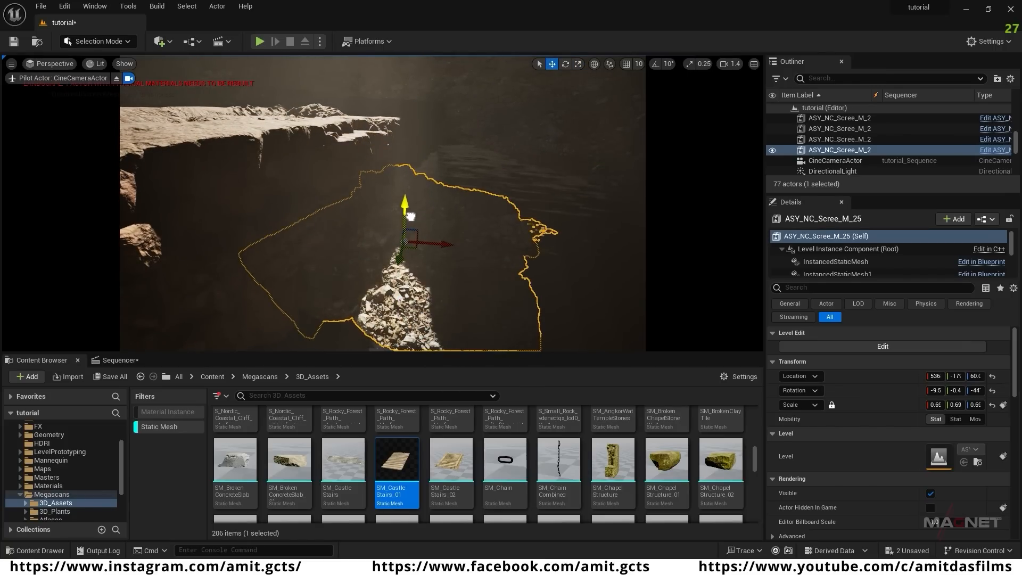
right_click_drag(415, 239, 356, 229)
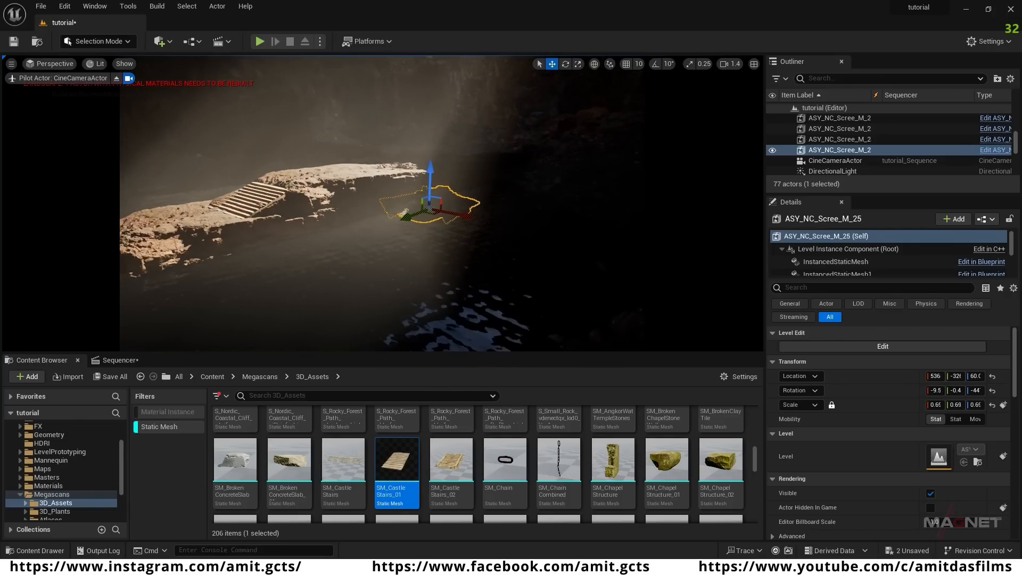
- Rotate the directional light so the beam falls on the upper cliff and the small scree pile
key("ctrl+l")
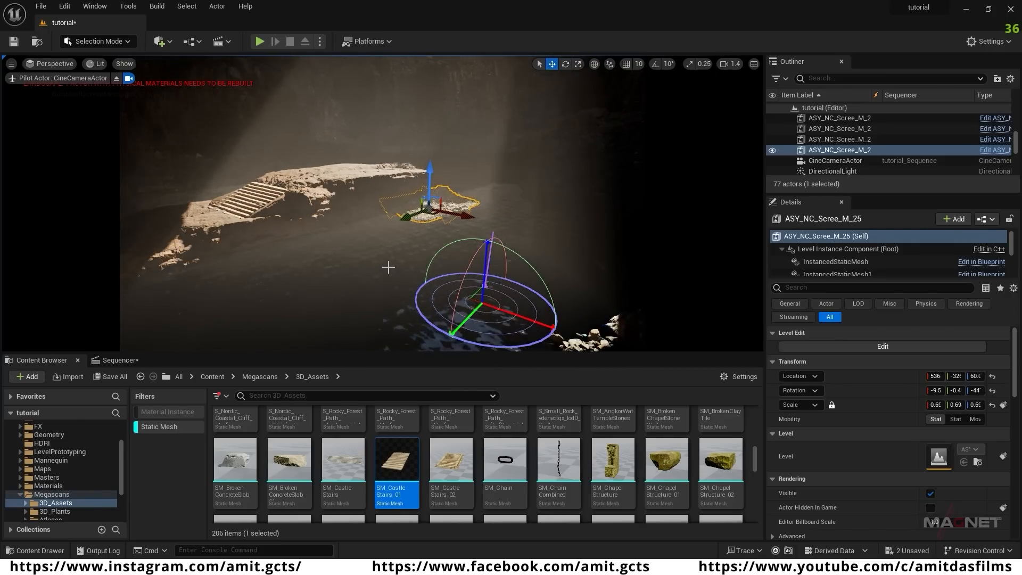
key("ctrl+l")
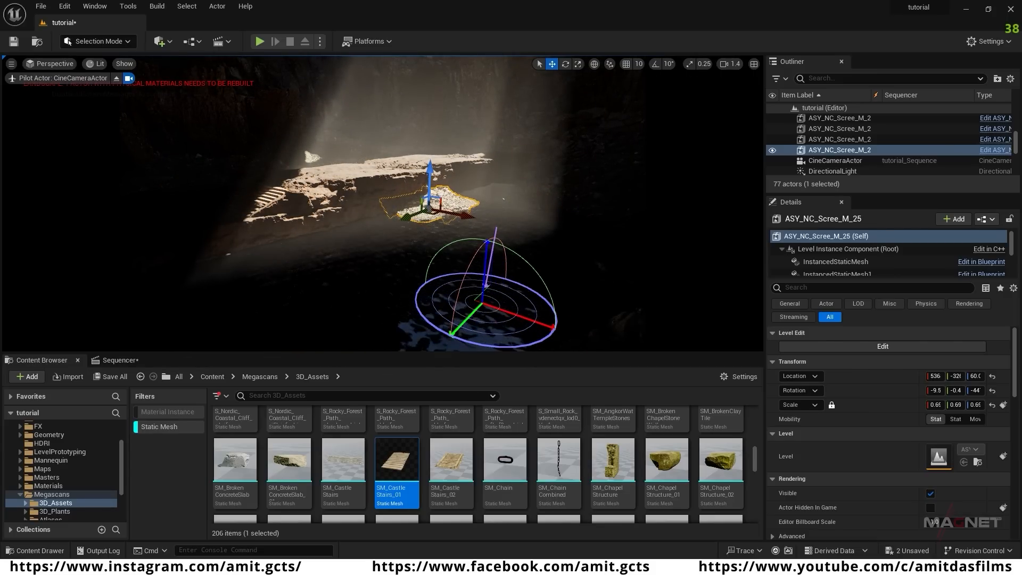
mouse_move(342, 305)
right_mouse_down()
mouse_move(356, 295)
mouse_move(383, 301)
mouse_move(355, 294)
right_mouse_up()
- Duplicate the small scree pile along the base of the upper cliff and fit the copy against the rock
left_click_drag(284, 202, 283, 203, "alt")
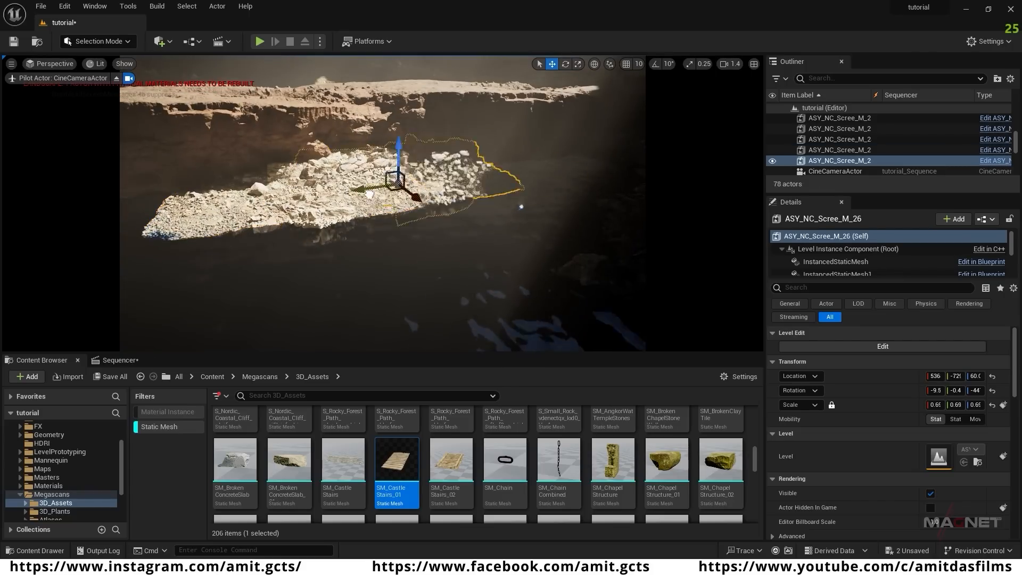
left_click_drag(434, 182, 462, 160)
key("e")
left_click(412, 189)
key("ctrl+z")
key("w")
- Add three more scree copies in a row along the side of the cliffs and shift them against the rock
left_click_drag(399, 186, 494, 175, "alt")
right_click_drag(493, 175, 458, 187)
left_click_drag(453, 186, 349, 229, "alt")
left_click_drag(373, 186, 379, 164)
right_click_drag(349, 187, 320, 181)
left_click_drag(458, 228, 427, 221, "alt")
mouse_move(426, 221)
right_mouse_down()
mouse_move(452, 213)
mouse_move(420, 218)
right_mouse_up()
- Redirect the light onto the stairs side and add two more scree copies down to the lower level, scaled down to about 0.52
key("ctrl+l")
right_click_drag(479, 256, 463, 240)
left_click_drag(434, 220, 367, 314, "alt")
key("r")
key("w")
right_click_drag(367, 266, 372, 239)
left_click_drag(393, 213, 414, 244, "alt")
key("e")
left_click_drag(471, 243, 472, 258)
key("w")
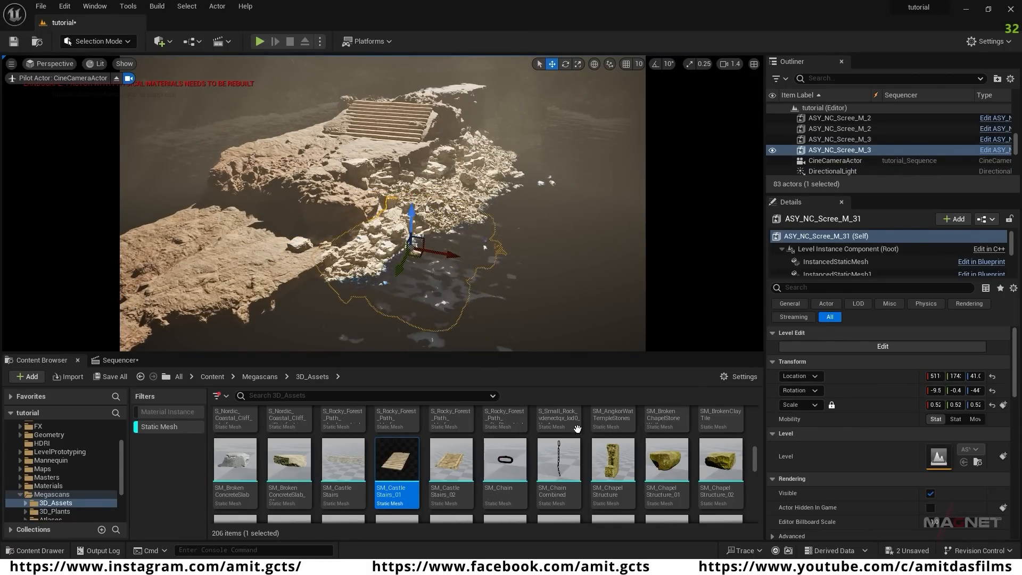
- Place the SM_IcelandicRockPlates mesh on the edge of the lower cliff level and scale it to 0.5
scroll(484, 480, "down", 3)
scroll(561, 482, "down", 10)
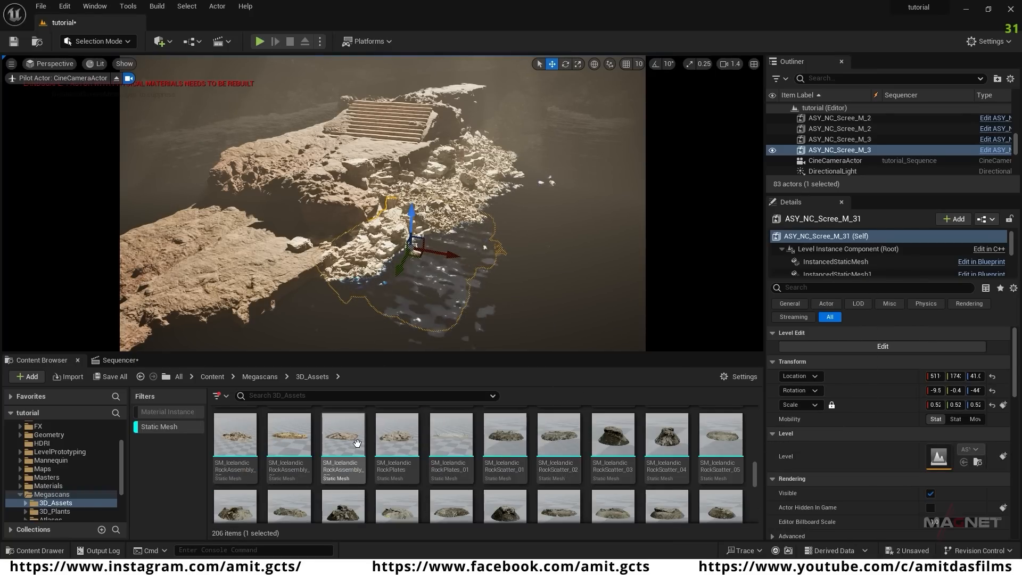
left_click_drag(398, 440, 318, 250)
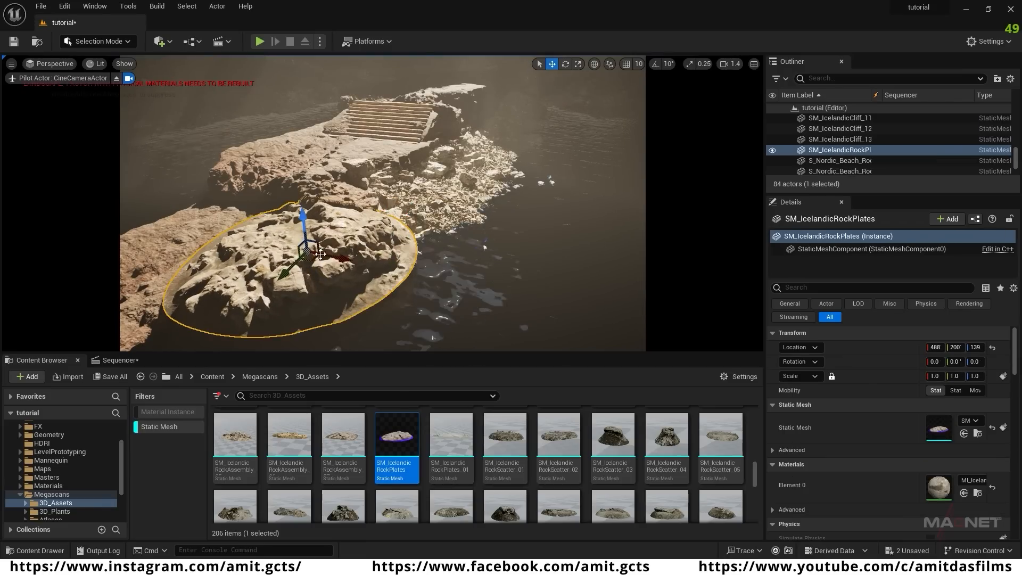
key("e")
key("r")
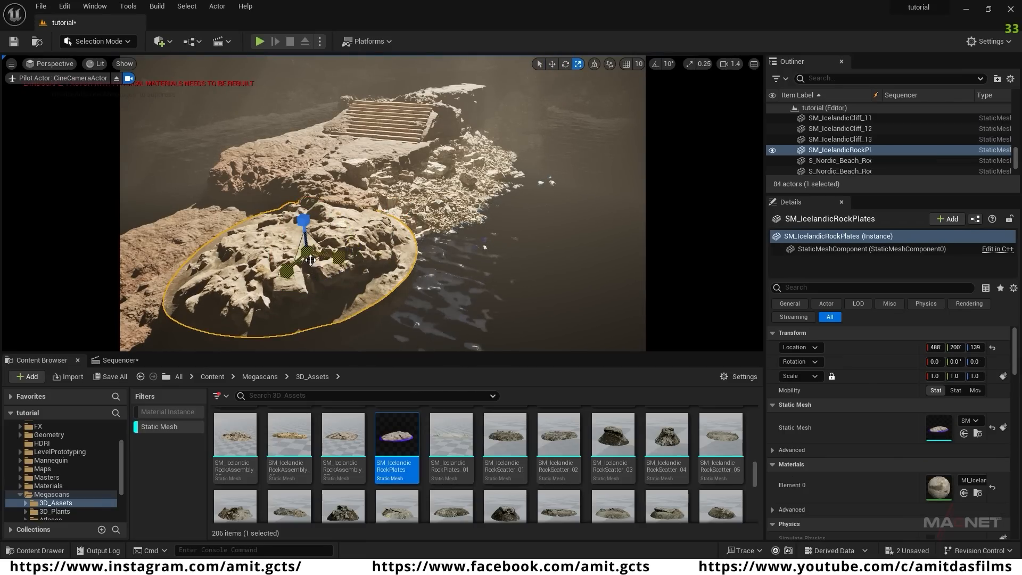
left_click_drag(310, 254, 266, 272)
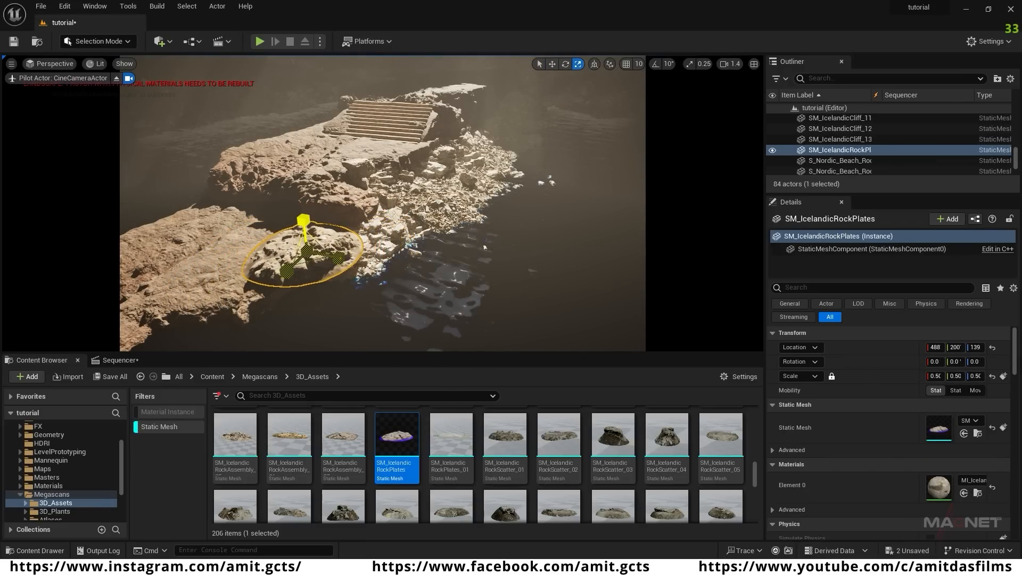
- Shift the rock plates outward and sink them into the gap between the lower cliff's edge and the scree
key("f")
left_click_drag(352, 162, 354, 175)
left_click_drag(388, 218, 424, 230)
left_click_drag(391, 188, 389, 195)
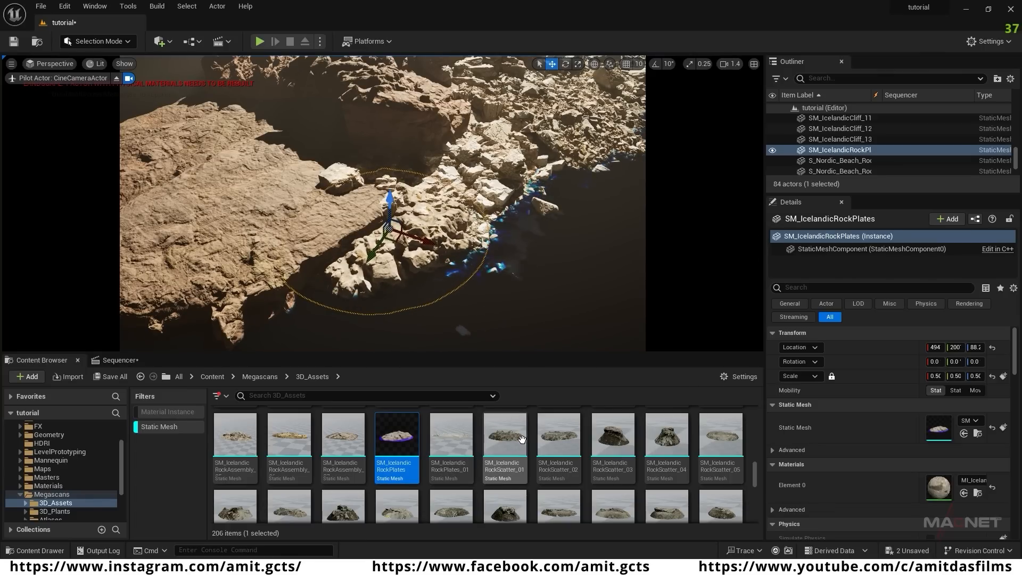
- Place SM_IcelandicRockScatter_08 beside the rock plates, scale it to about 7.37, and move it in against the shore rocks
scroll(373, 458, "down", 1)
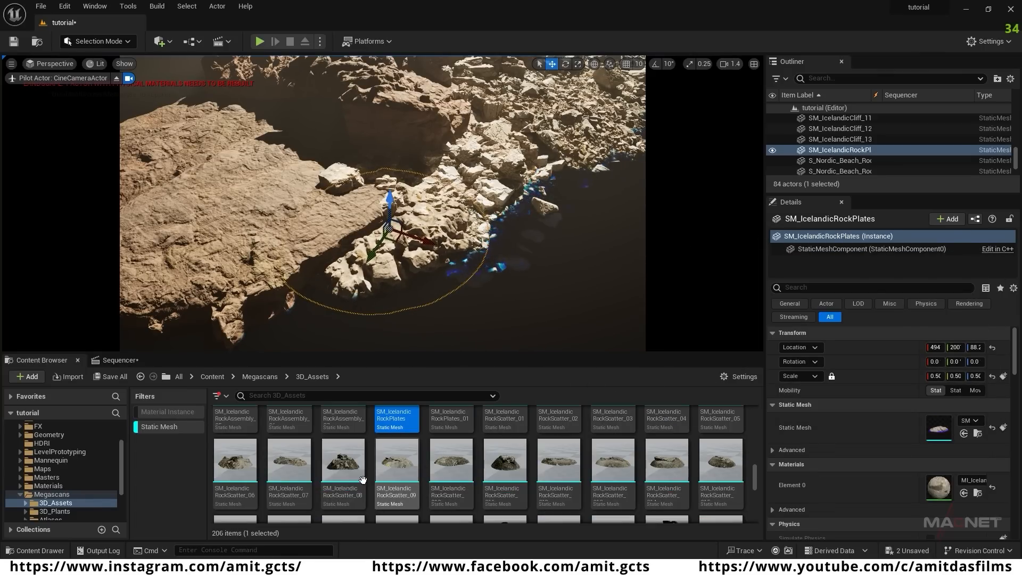
left_click_drag(340, 463, 482, 189)
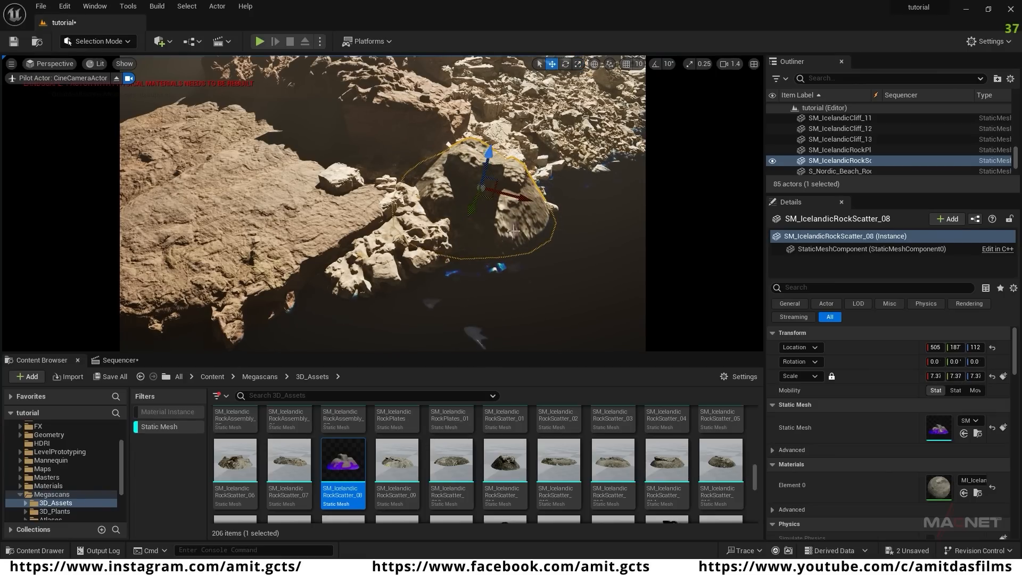
left_click_drag(482, 187, 451, 182)
mouse_move(459, 182)
right_mouse_down()
mouse_move(479, 186)
mouse_move(453, 185)
right_mouse_up()
key("w")
- Inspect the scree's waterline, then open the S_Nordic_Beach_Rocky_Ground_ve3qdhmqx_high_Cutoff mesh and its material instance
left_click(414, 273)
mouse_move(414, 273)
right_mouse_down()
mouse_move(426, 256)
mouse_move(410, 251)
mouse_move(418, 293)
mouse_move(399, 266)
right_mouse_up()
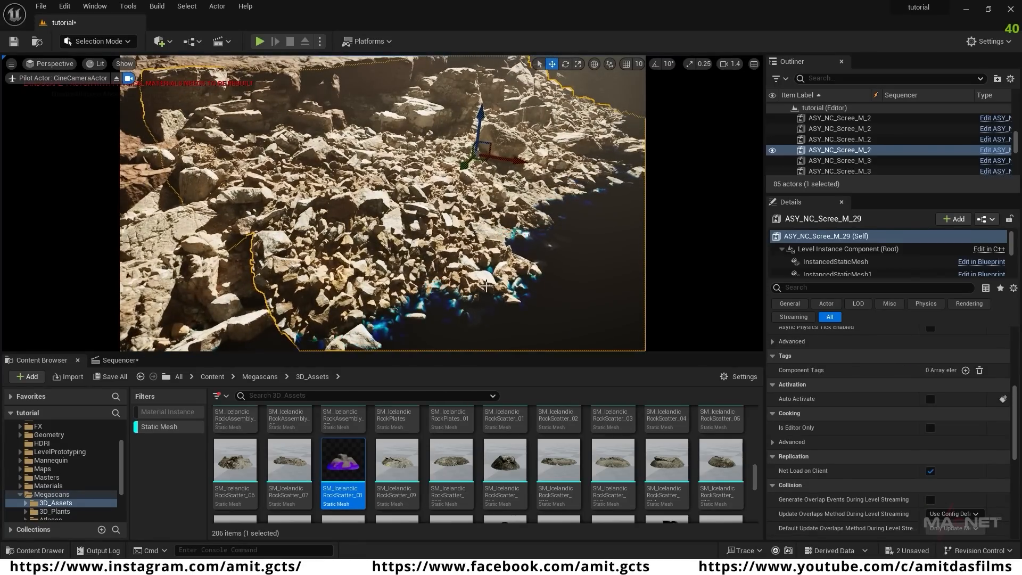
scroll(405, 465, "up", 5)
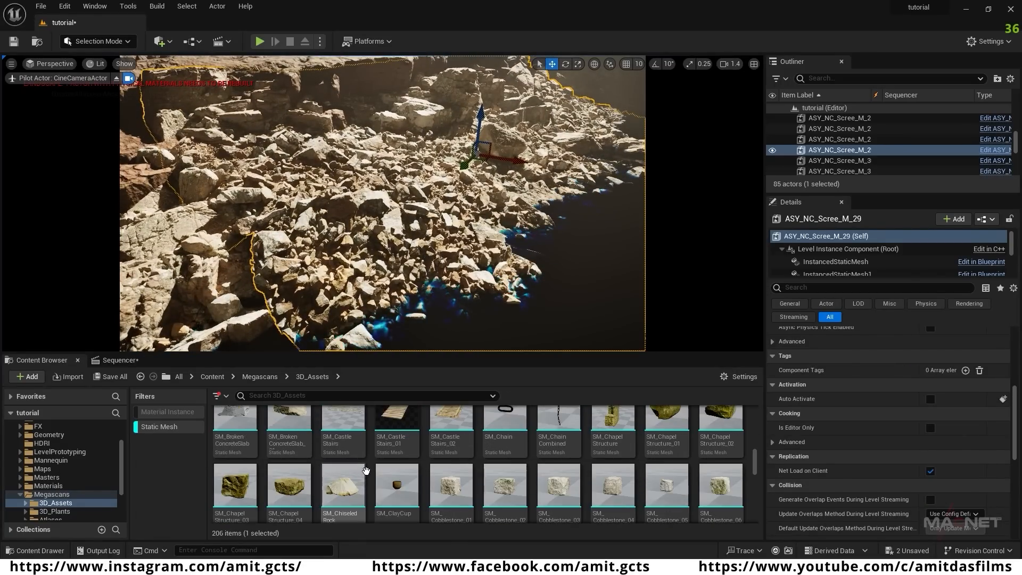
scroll(405, 465, "up", 2)
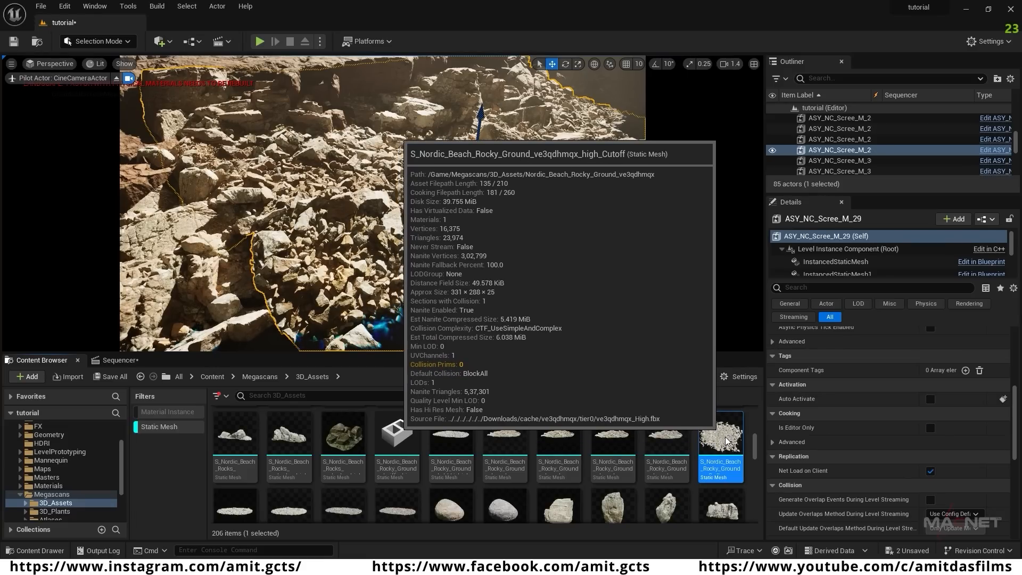
double_click(725, 440)
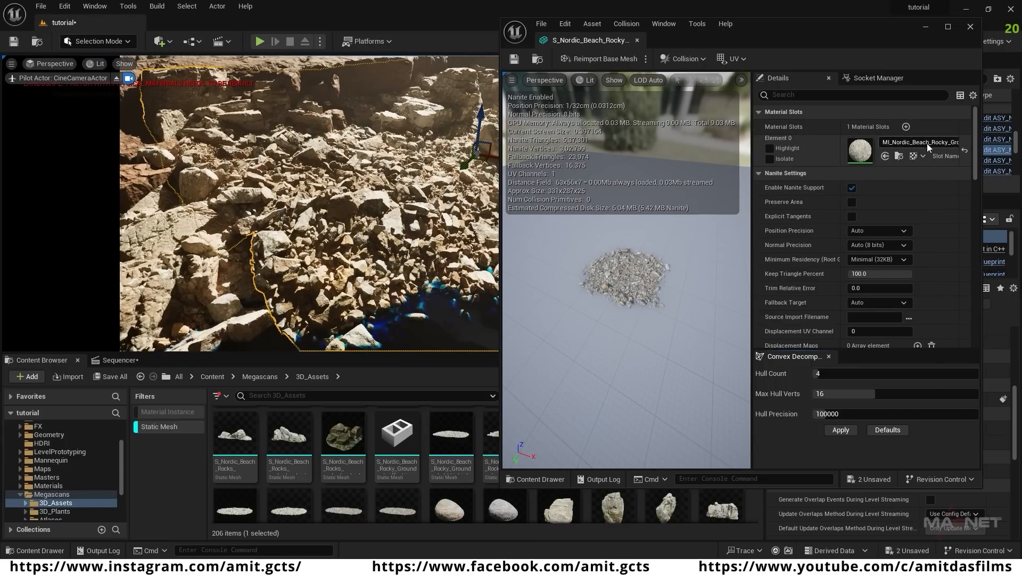
left_click(899, 156)
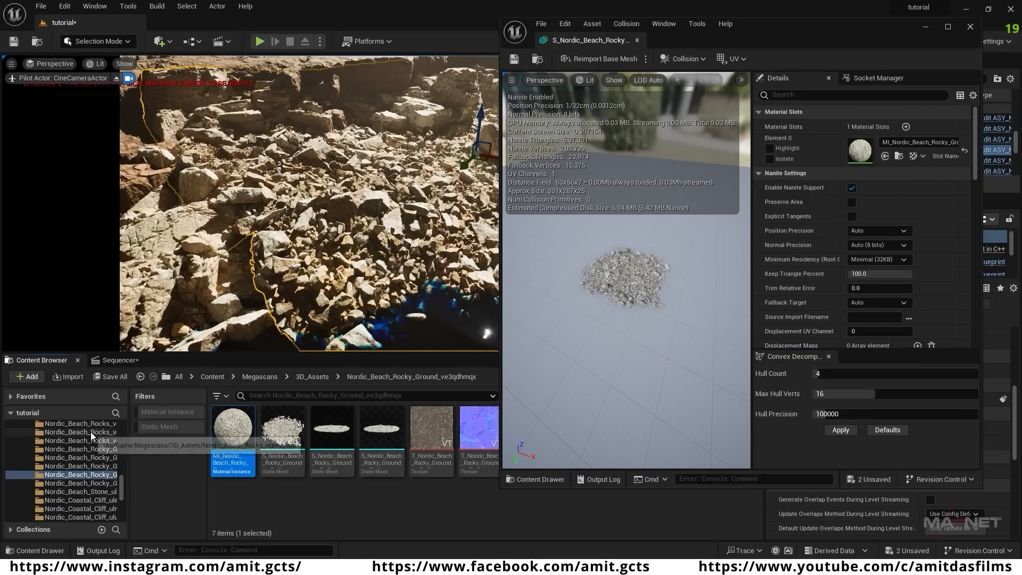
double_click(228, 425)
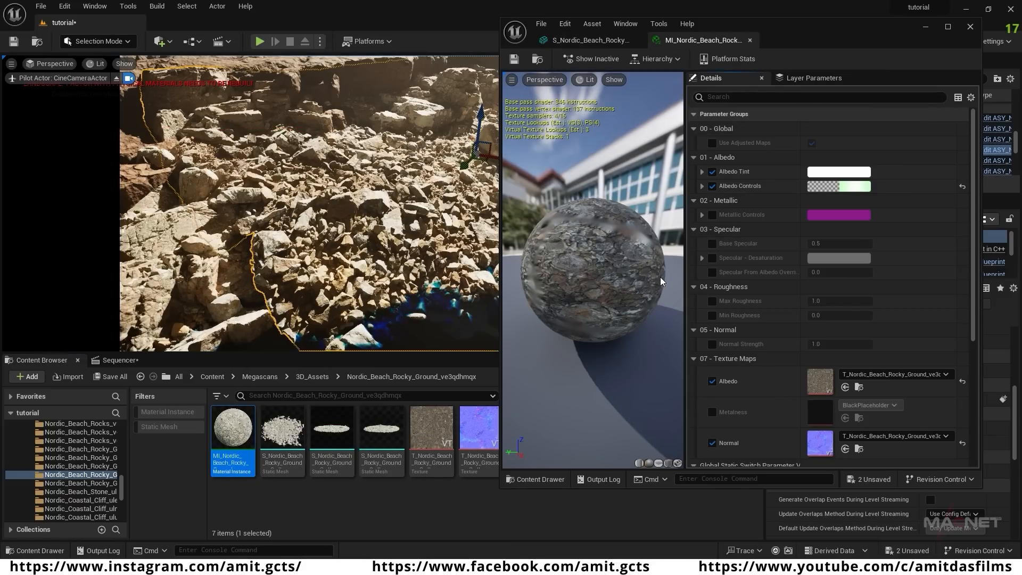
- Open the instance's parent material, M_MS_Nordic_Default_Material, and maximize the material editor
left_click_drag(819, 29, 731, 20)
left_click_drag(884, 112, 887, 302)
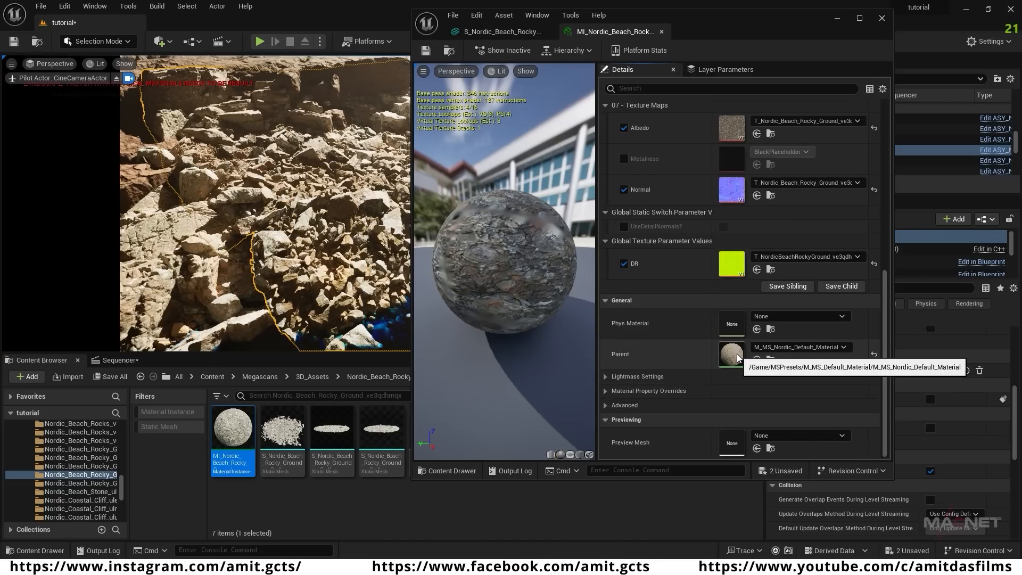
double_click(737, 355)
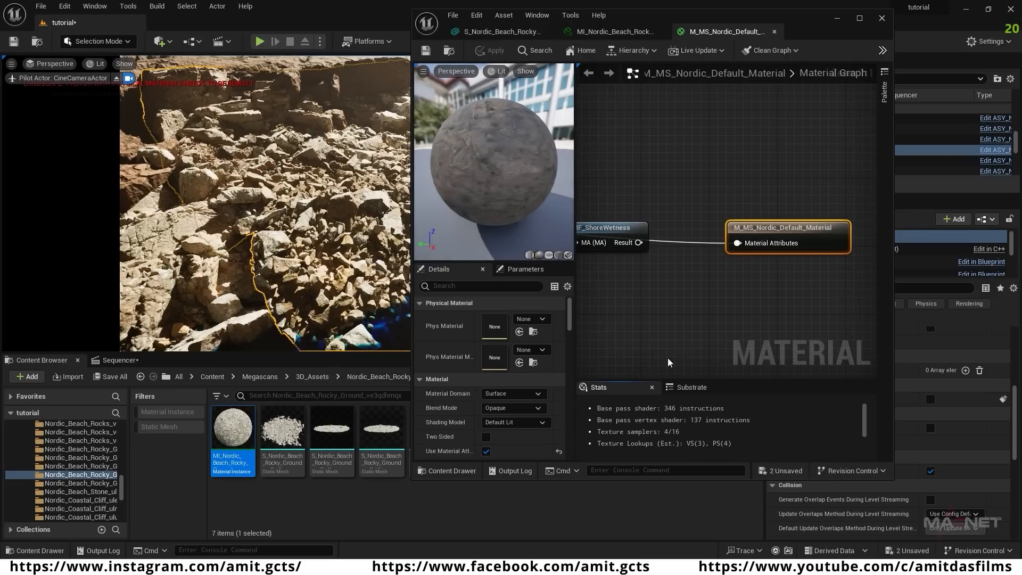
right_click_drag(641, 298, 700, 314)
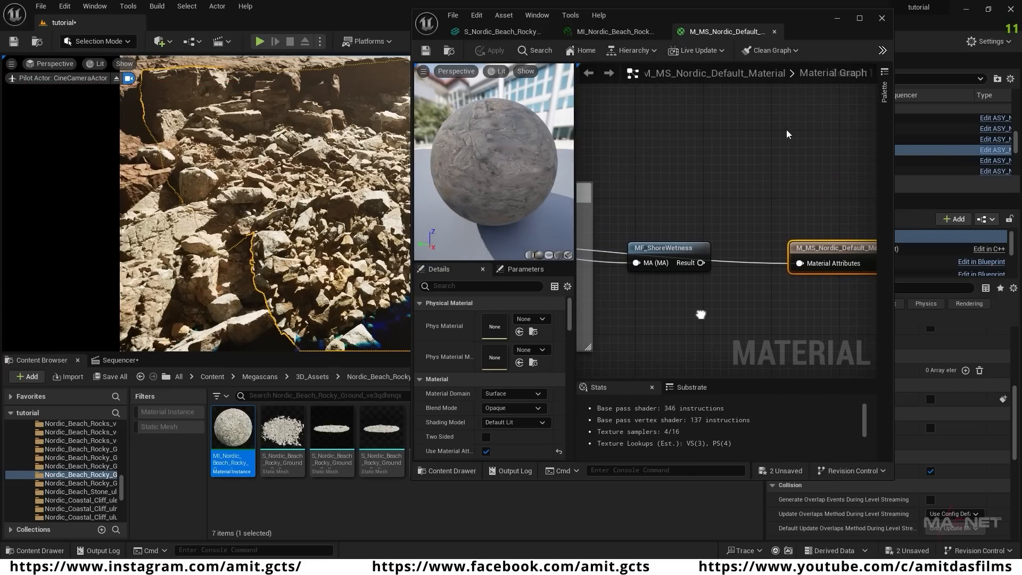
left_click(861, 21)
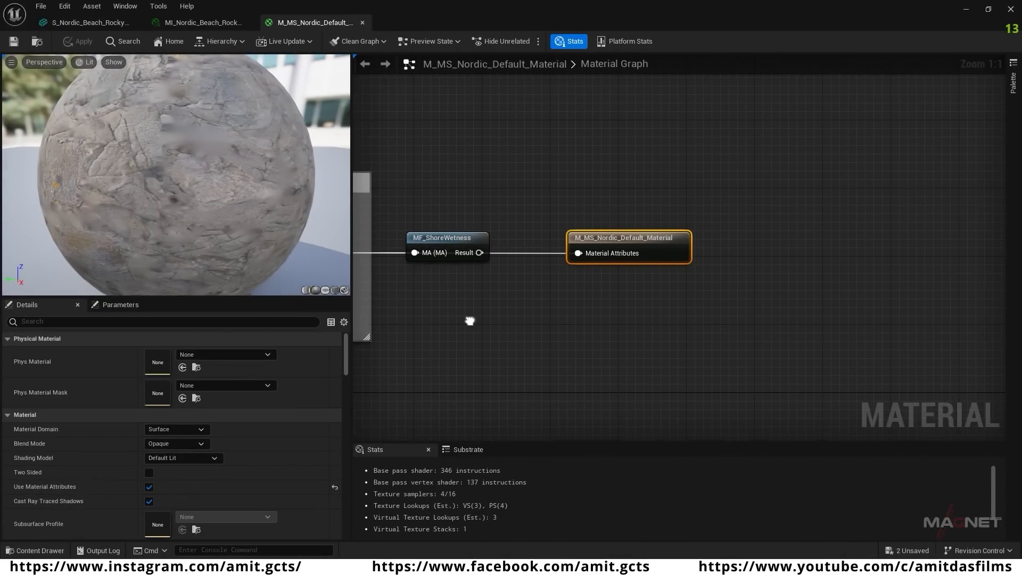
- Locate the MF_ShoreWetness node in the material graph and move it above the wire between MF_ObjAdjustments and the material output
right_click_drag(467, 319, 677, 323)
scroll(653, 353, "down", 9)
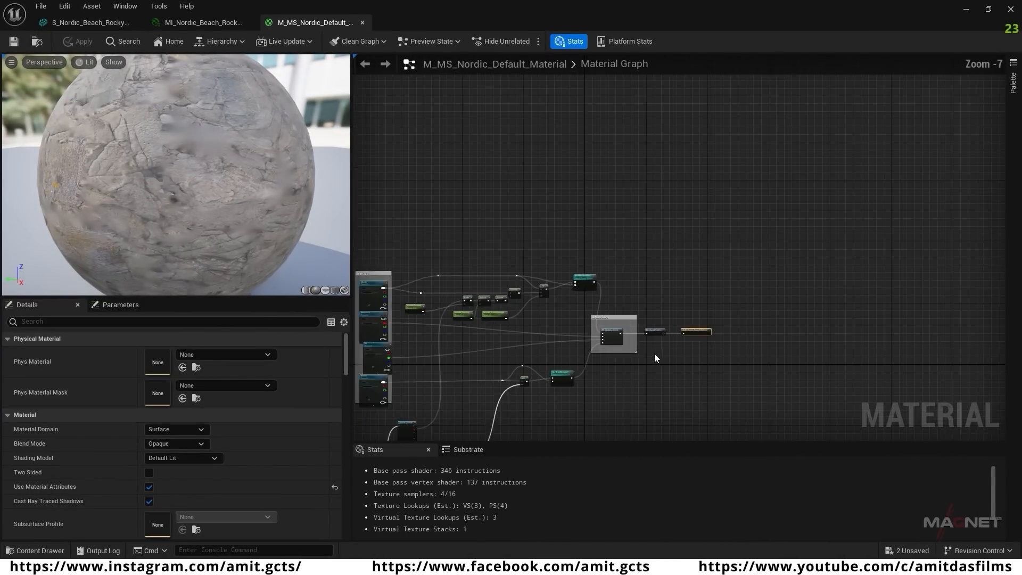
right_click_drag(552, 318, 572, 239)
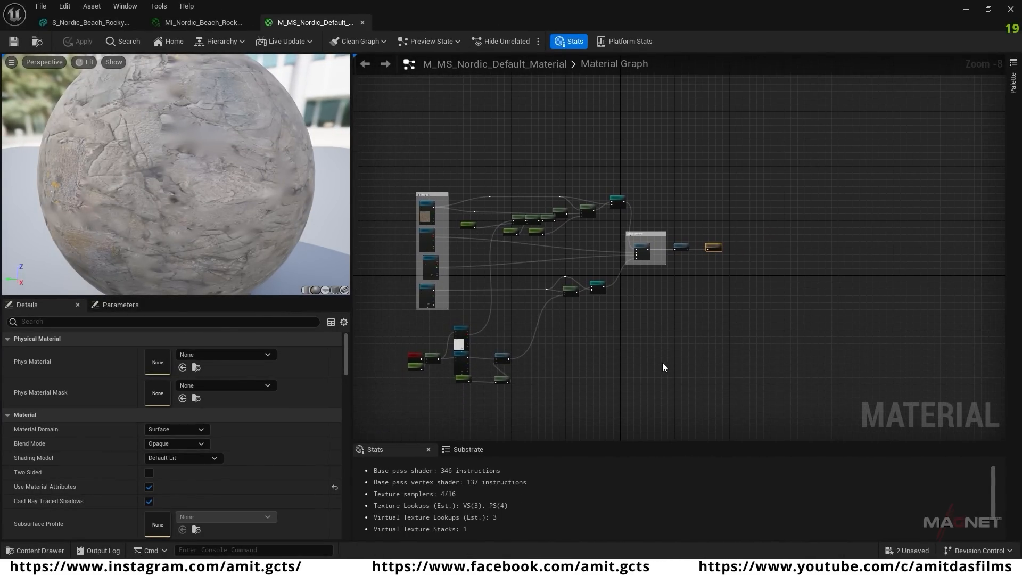
scroll(708, 306, "up", 4)
right_click_drag(701, 218, 674, 307)
scroll(630, 289, "up", 3)
right_click_drag(609, 265, 636, 317)
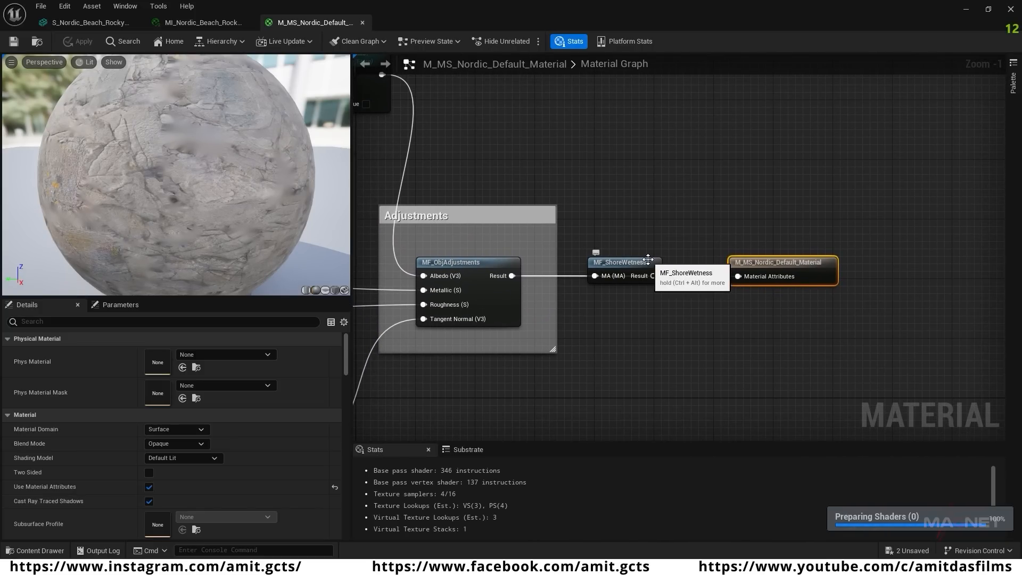
left_click_drag(626, 262, 631, 180)
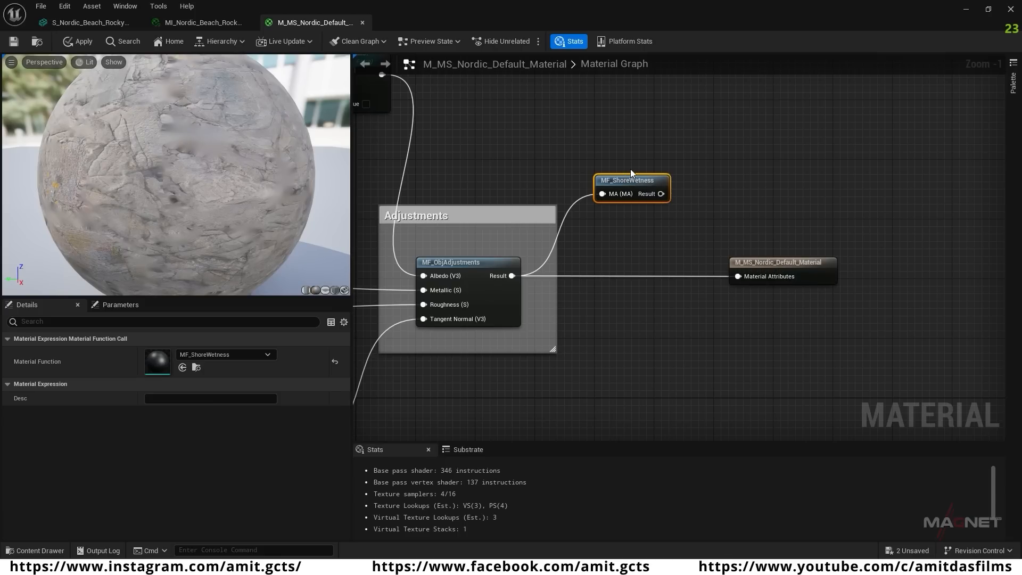
- Connect the MF_ShoreWetness Result to the output's Material Attributes, save the material, and return to the level to check the scree
left_click_drag(661, 194, 693, 235)
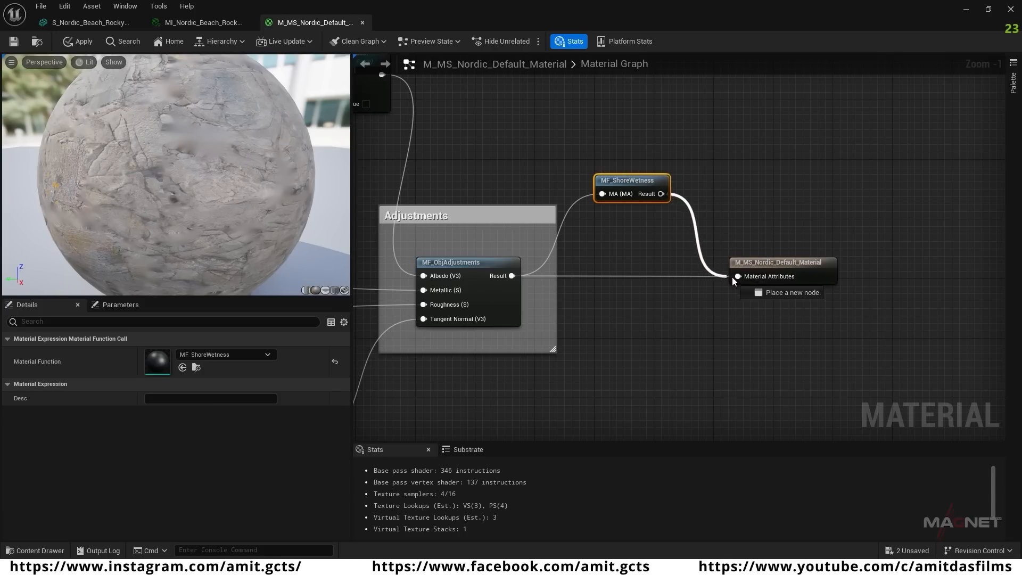
left_click_drag(732, 276, 742, 276)
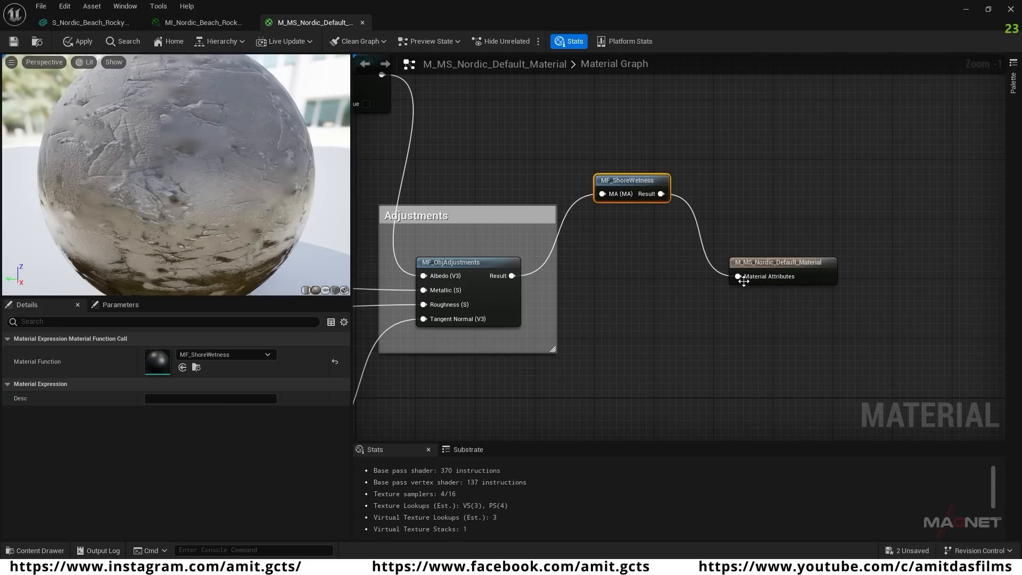
left_click(14, 42)
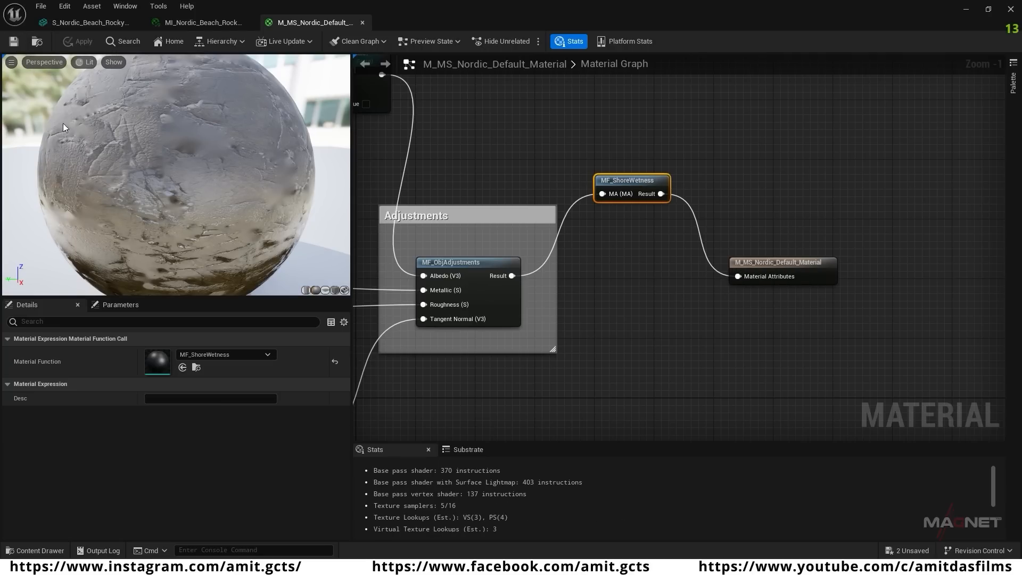
left_click(968, 9)
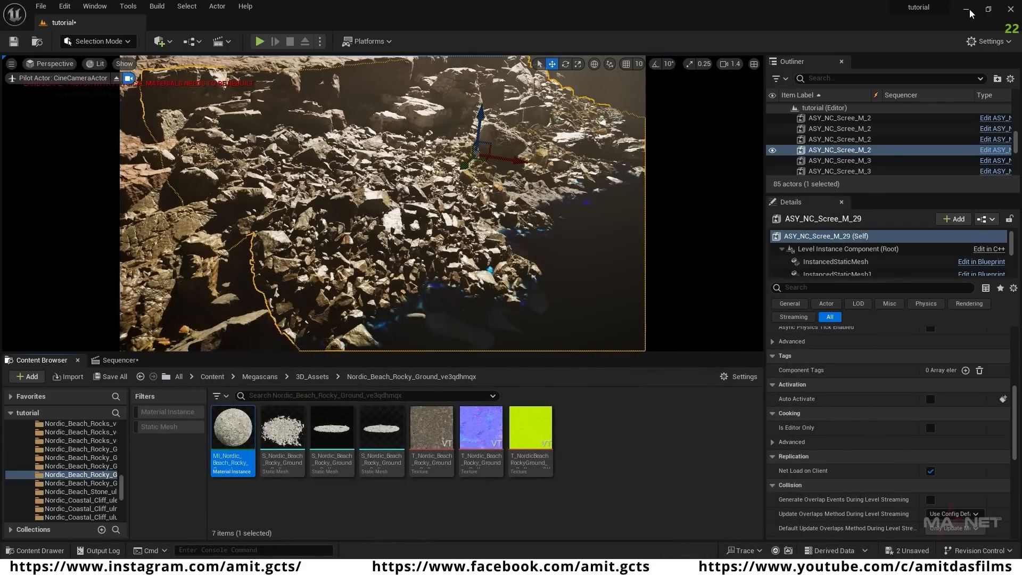
right_click_drag(382, 204, 415, 202)
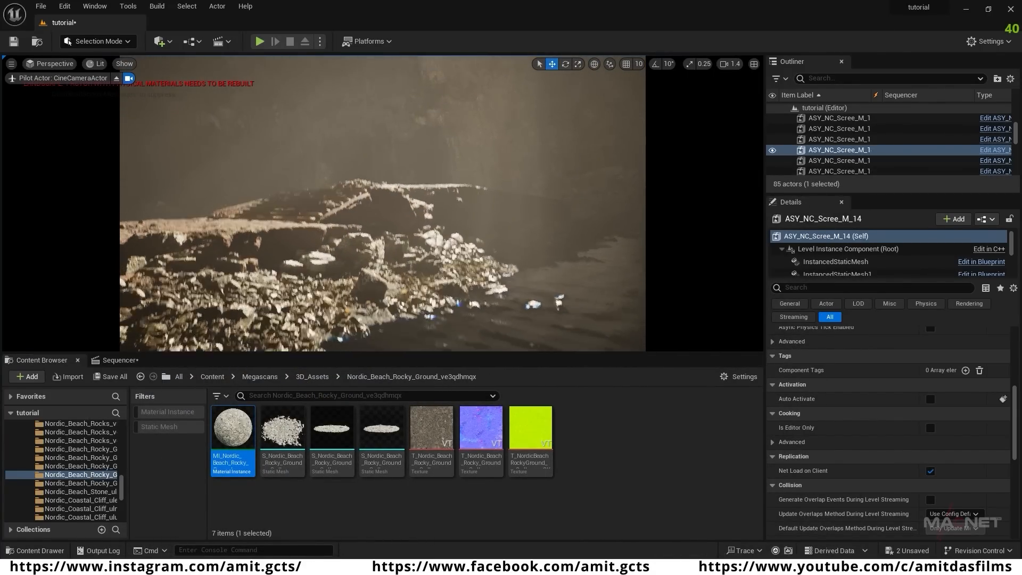
- Go to the project's root Content folder and open Quixel Bridge to add Quixel content
scroll(53, 457, "up", 3)
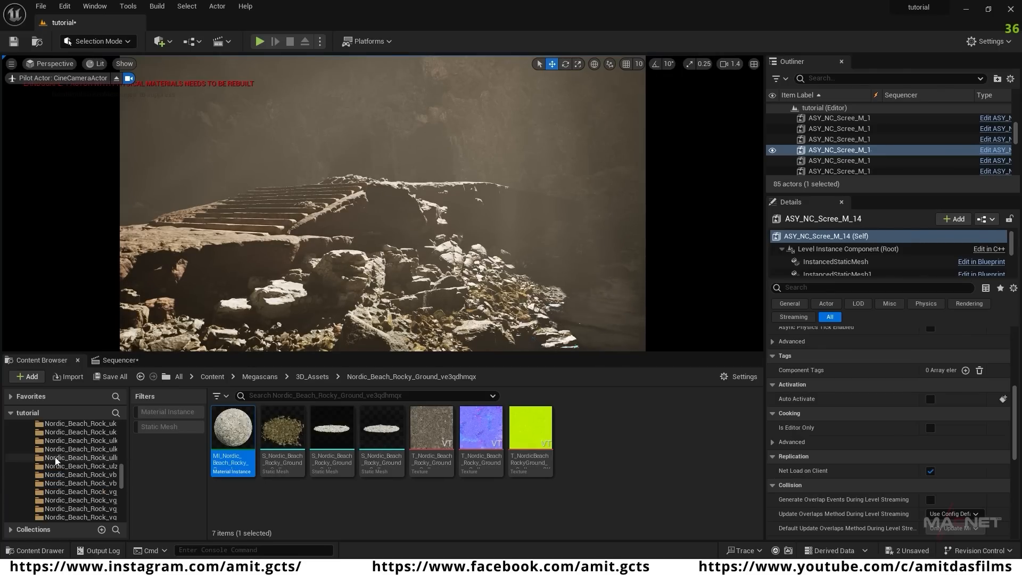
scroll(122, 461, "up", 10)
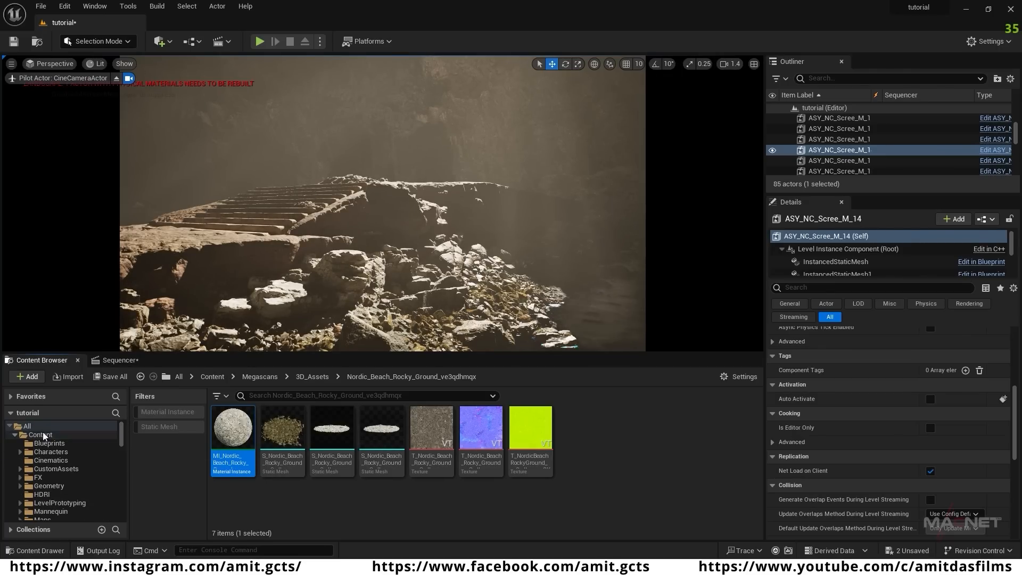
left_click(37, 435)
scroll(430, 492, "down", 1)
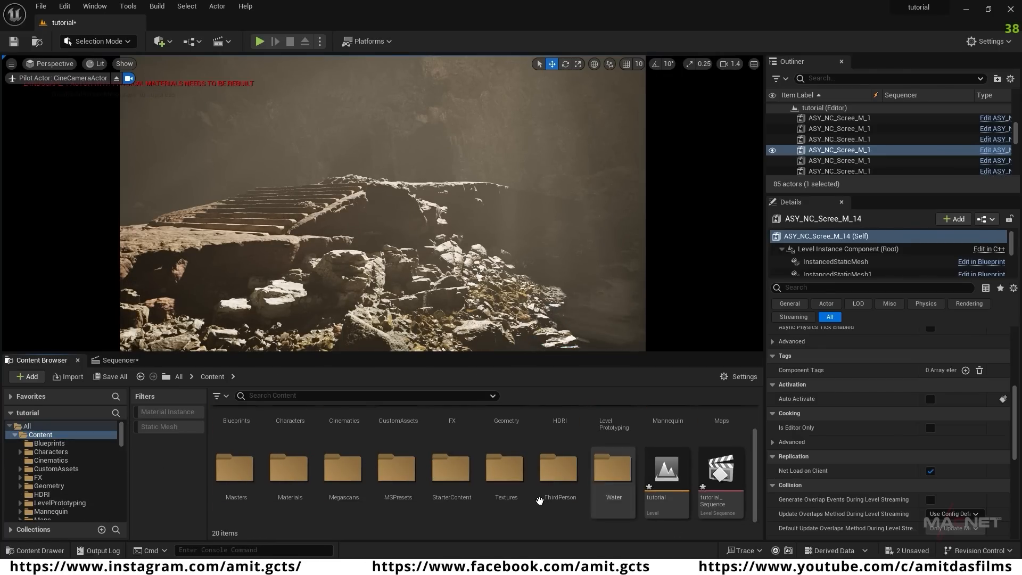
right_click(479, 488)
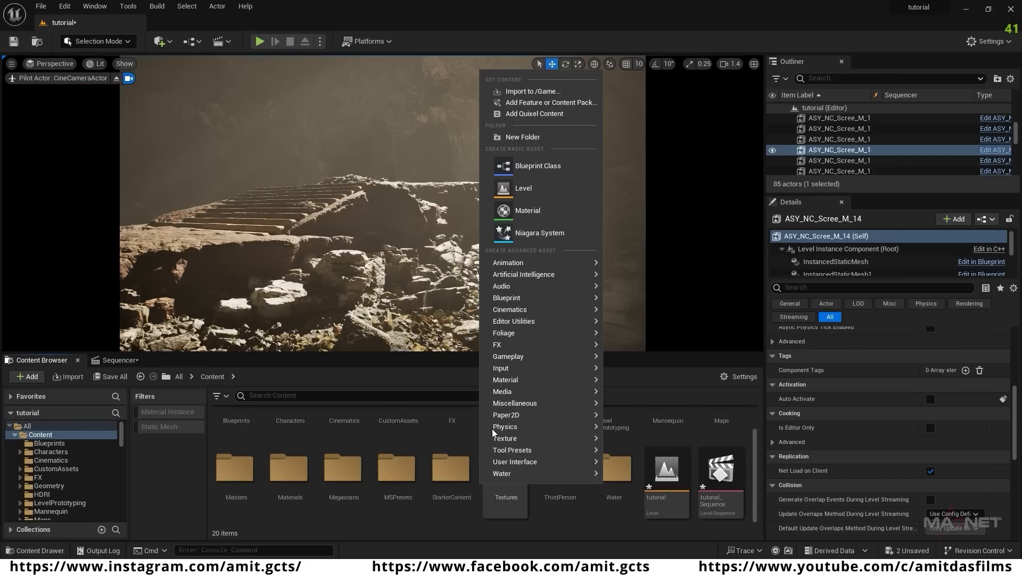
left_click(547, 114)
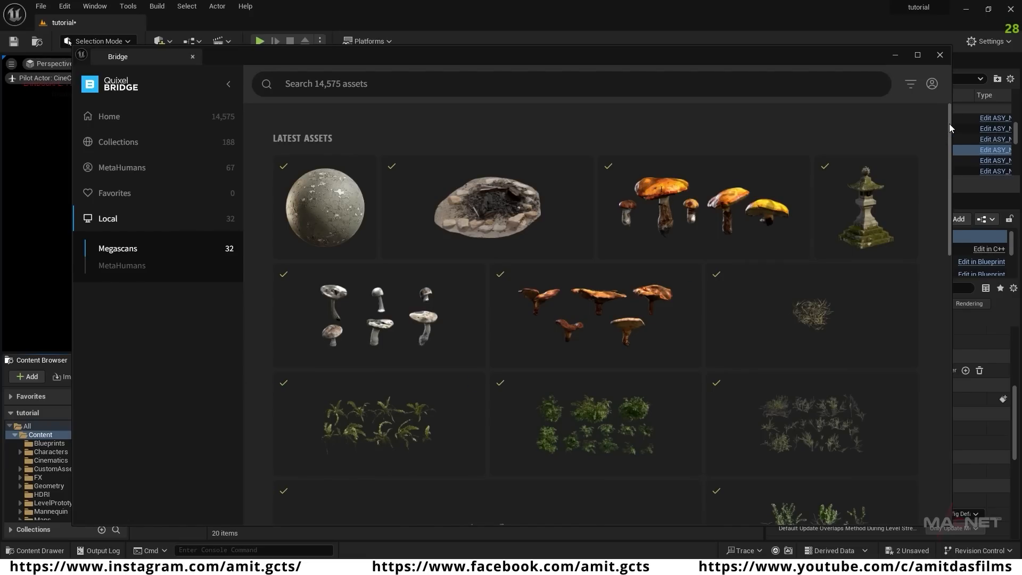
- Select Nordic Forest Ledge Rock Medium 02, Mossy Stone Wall, Mossy Forest Boulder and Nordic Forest Rock Moss Large 03 among the local Megascans
left_click_drag(950, 124, 933, 273)
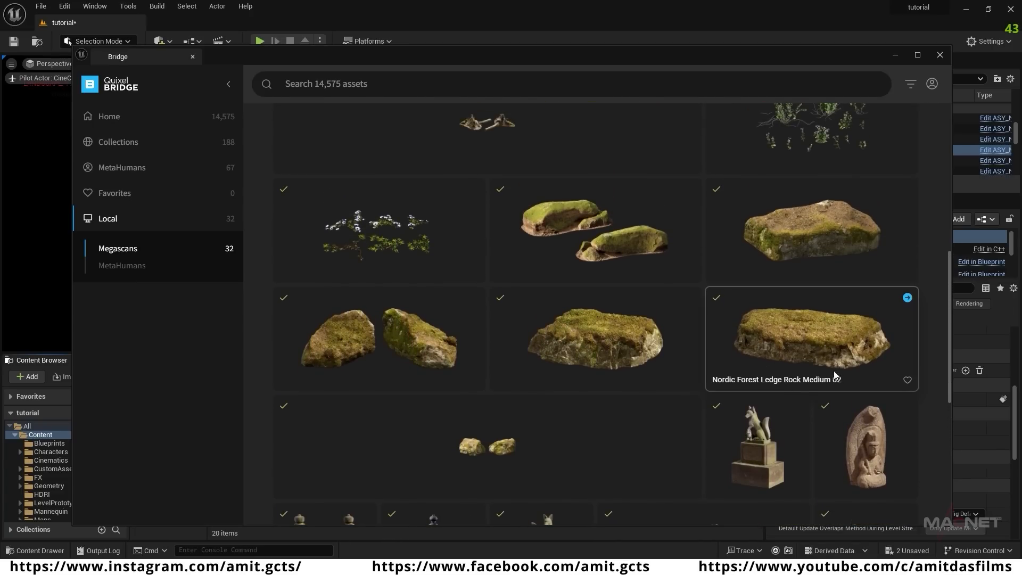
left_click(793, 334)
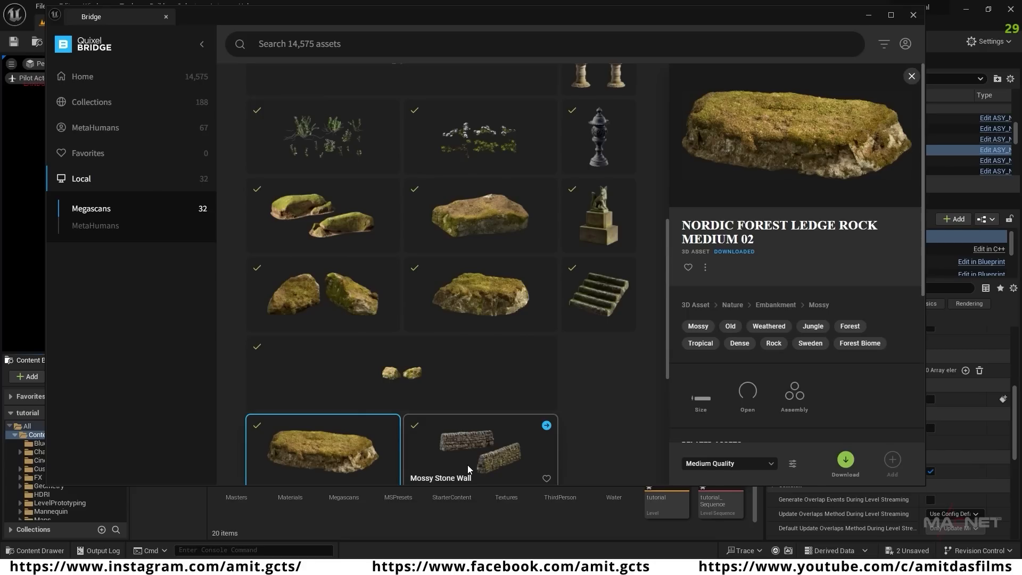
left_click(475, 466, "ctrl")
scroll(663, 278, "down", 2)
scroll(336, 234, "up", 2)
left_click(336, 234, "ctrl")
left_click(322, 286, "ctrl")
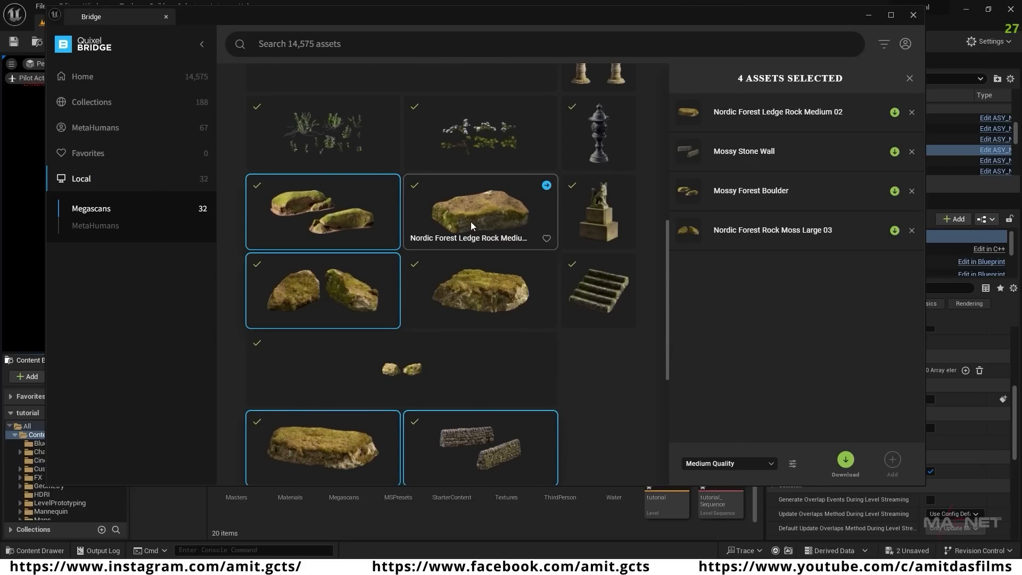
- Extend the selection with Nordic Forest Ledge Rock Medium 03 and the Japanese statues and lanterns, including the Antique Kannon Statue
left_click(502, 206, "ctrl")
left_click(598, 213, "ctrl")
scroll(601, 234, "up", 2)
left_click(606, 248, "ctrl")
scroll(606, 243, "up", 1)
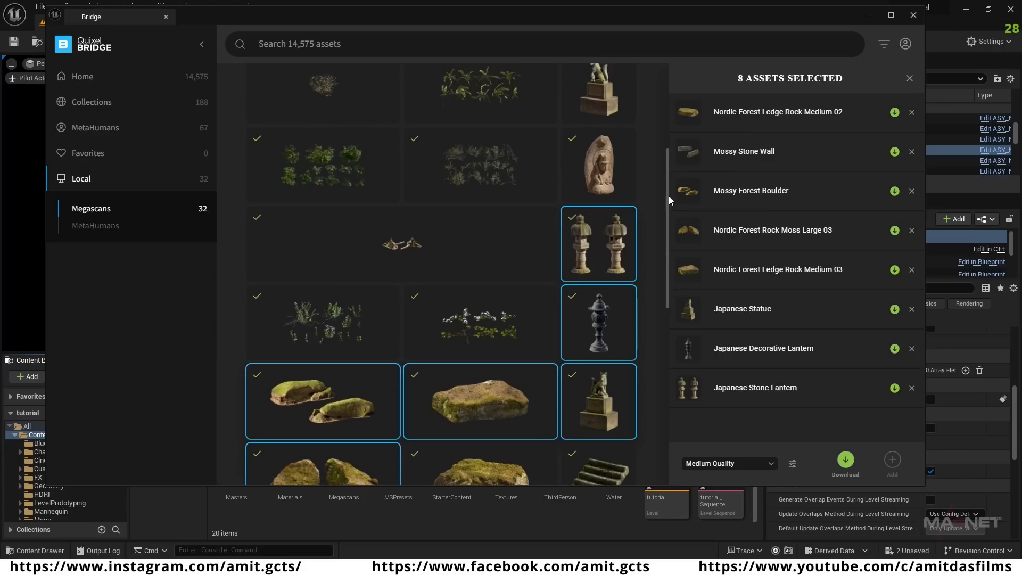
left_click_drag(667, 202, 669, 167)
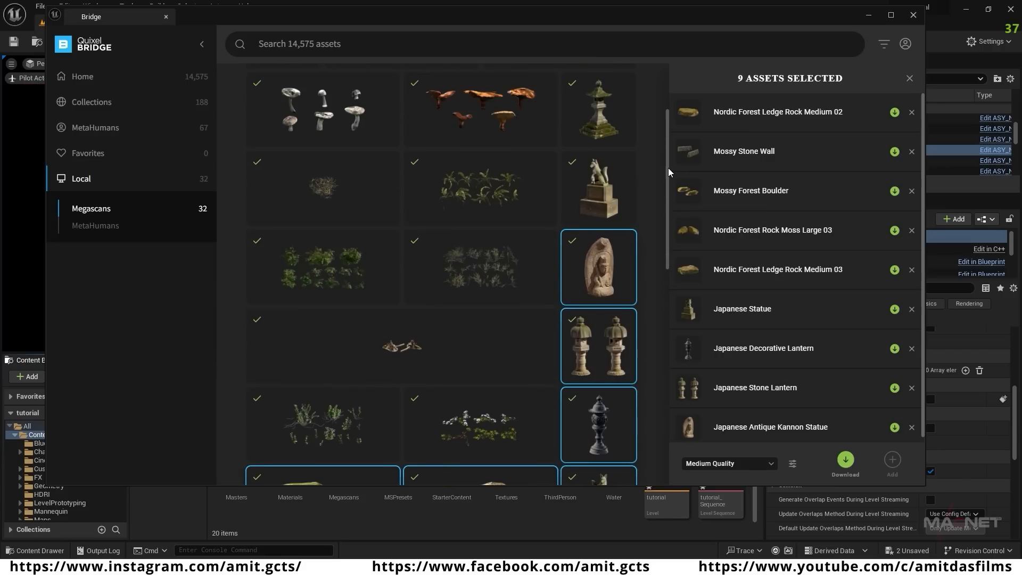
left_click(591, 111, "ctrl")
left_click(597, 186, "ctrl")
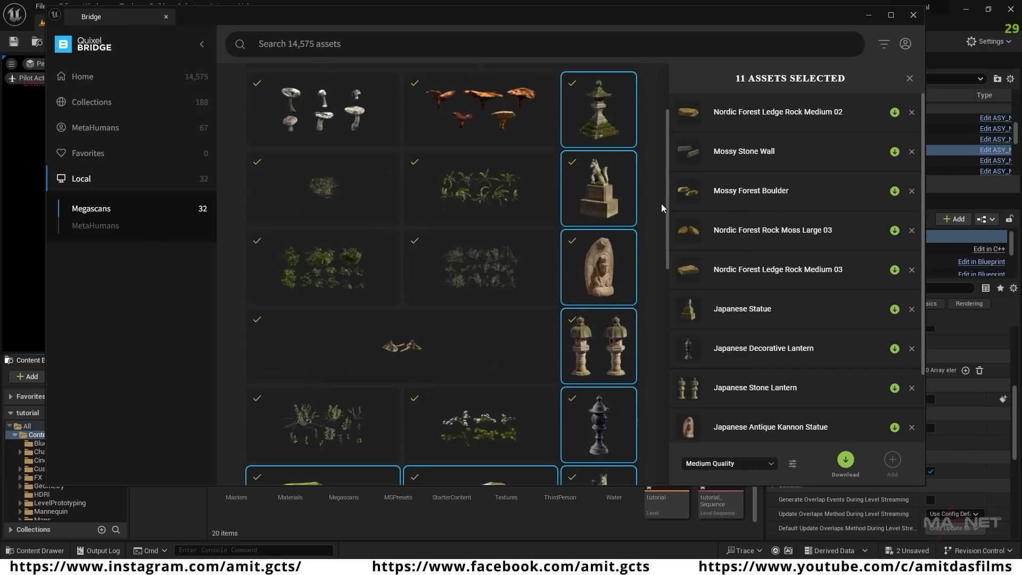
- Set the selected assets' quality to Nanite and add them to the project
left_click(765, 464)
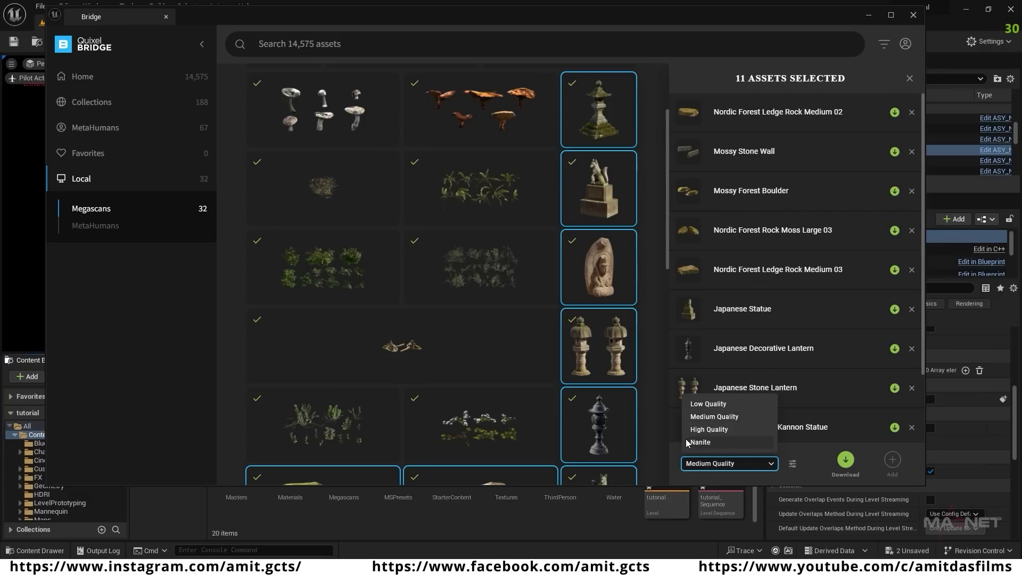
left_click(708, 442)
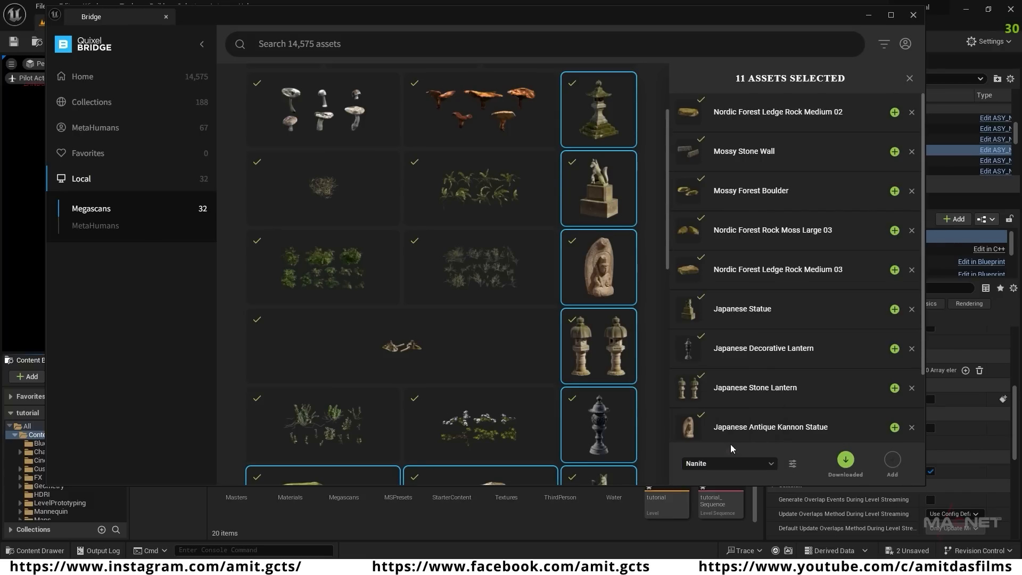
left_click(892, 464)
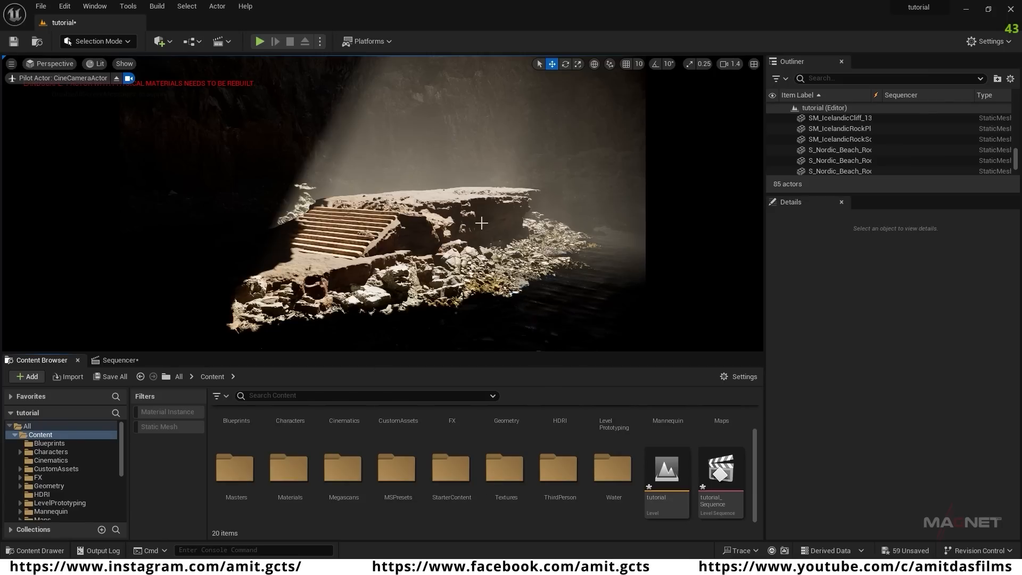
- Open the Megascans 3D_Assets folder, filter it to static meshes, and browse to the mossy rocks
right_click_drag(483, 263, 462, 270)
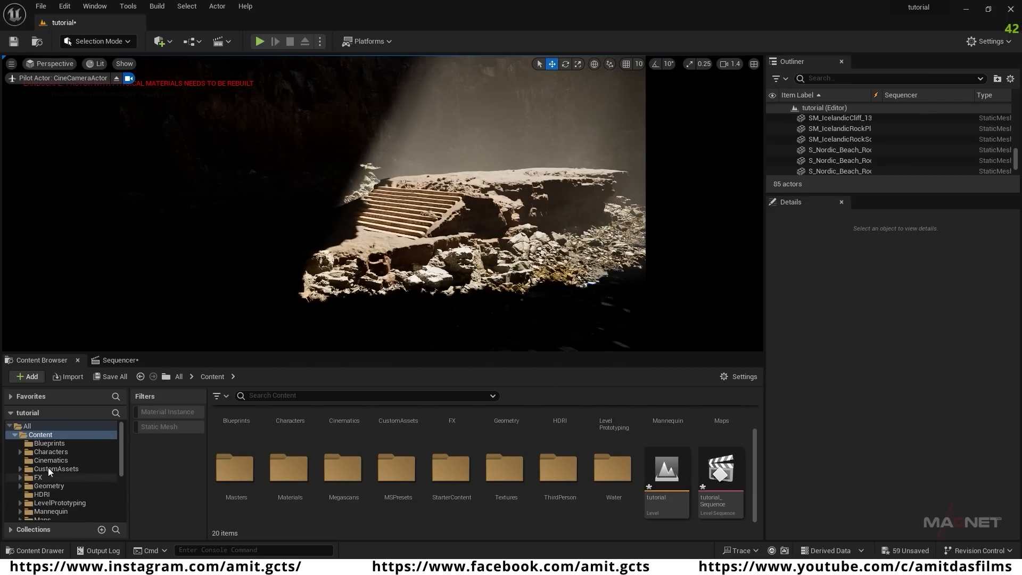
scroll(62, 485, "down", 4)
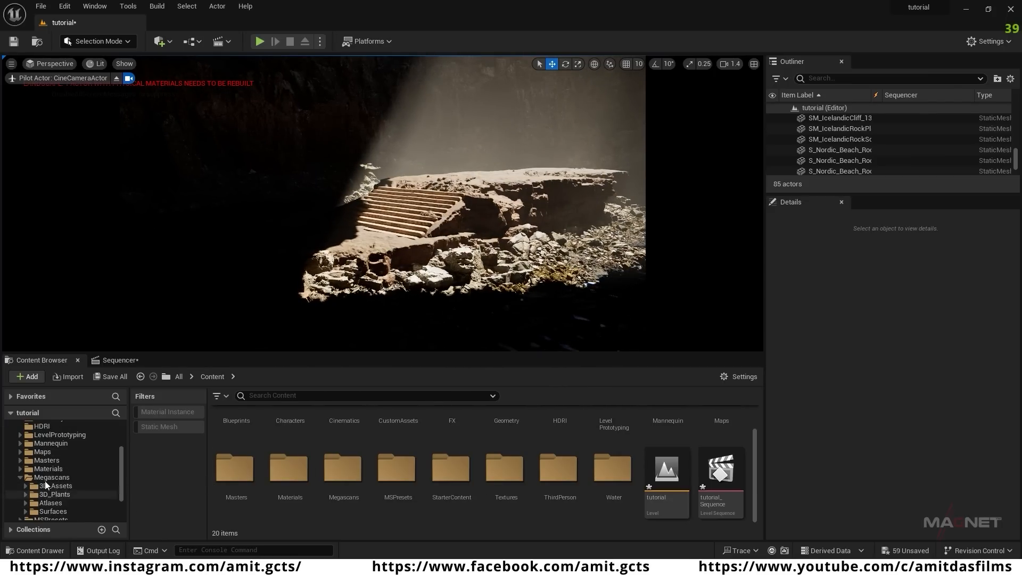
left_click(62, 477)
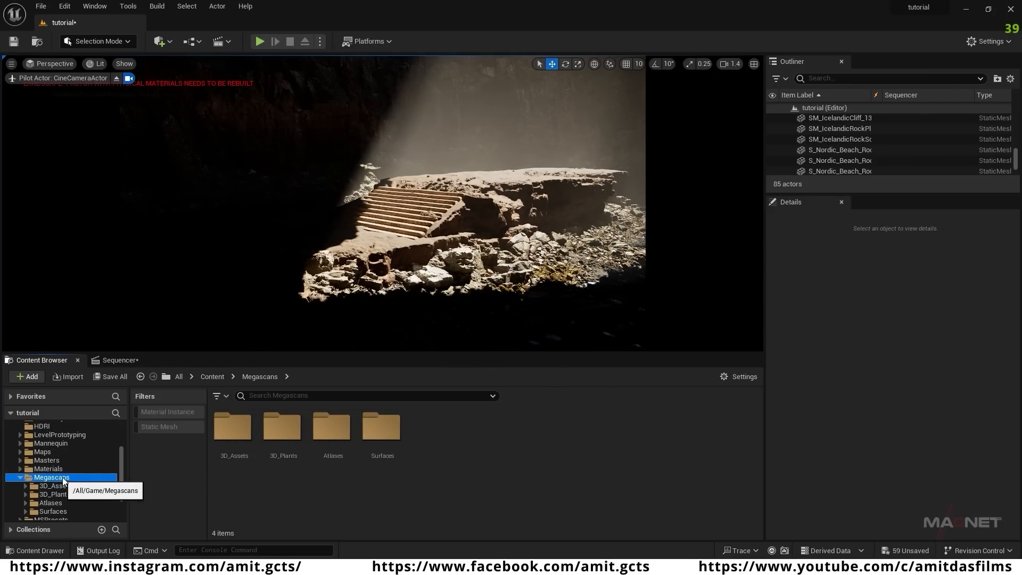
left_click(222, 426)
double_click(223, 426)
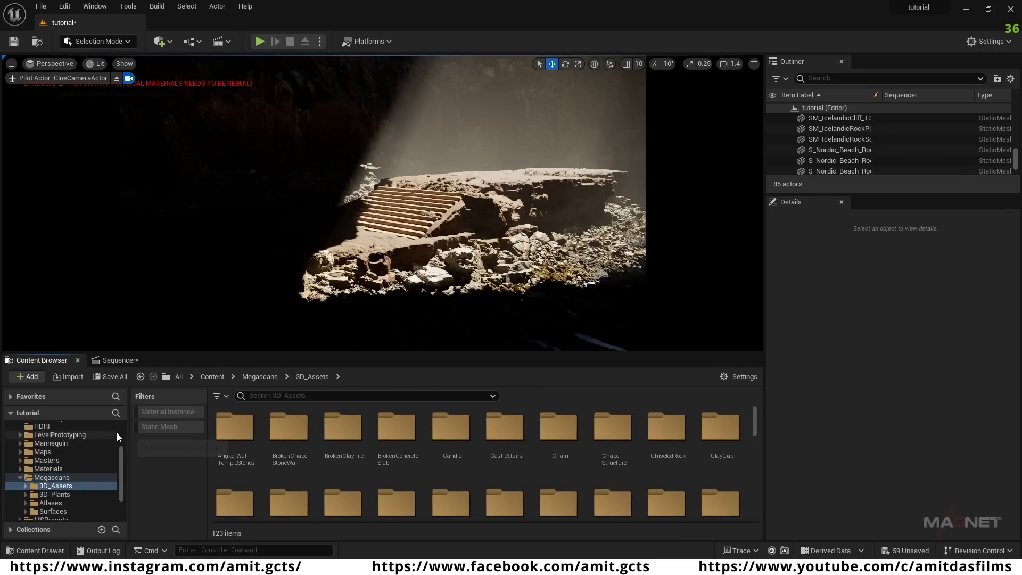
left_click(156, 426)
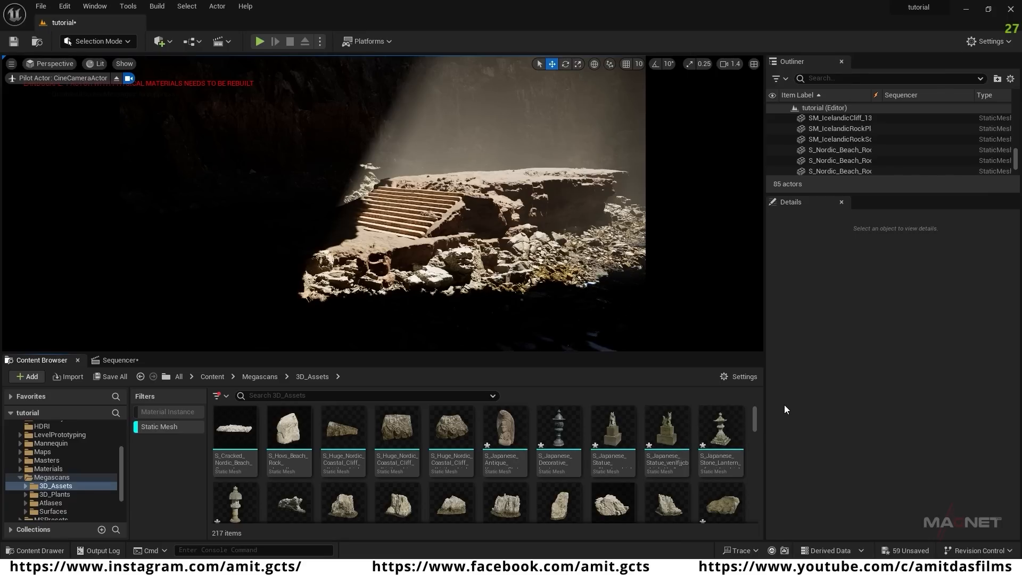
left_click_drag(755, 416, 754, 417)
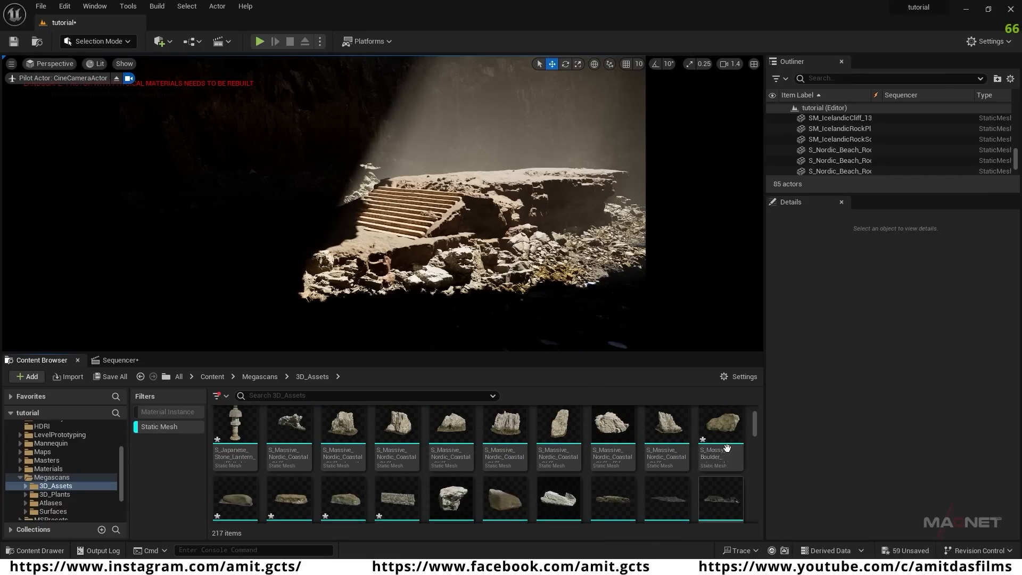
- Place S_Mossy_Rock_Shelf_xeumfdu_high_Var1 on the upper edge of the cliff plateau and raise it slightly out of the rock
key("w")
right_click_drag(476, 274, 519, 284)
left_click(289, 499)
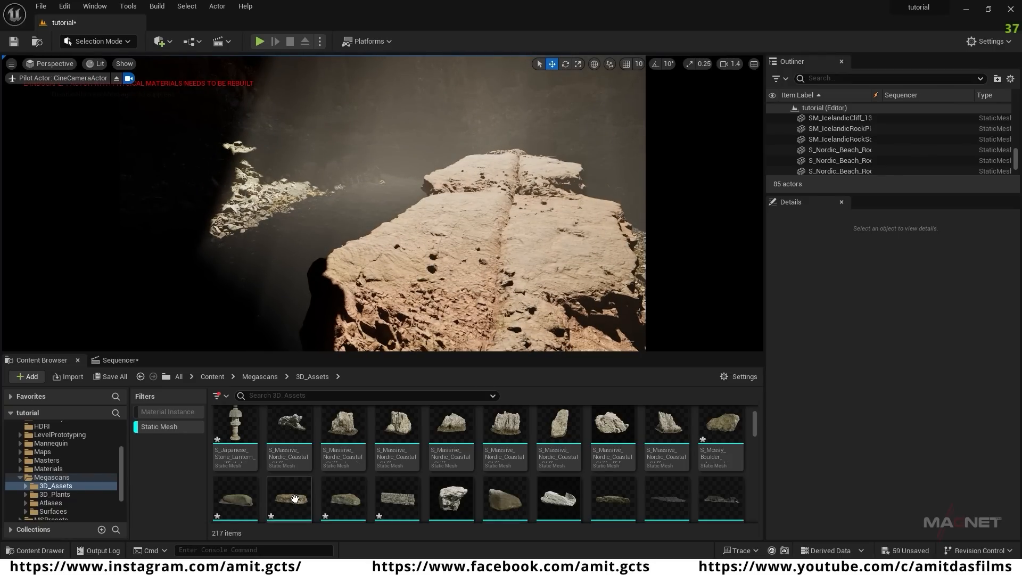
left_click_drag(289, 498, 488, 243)
key("e")
key("w")
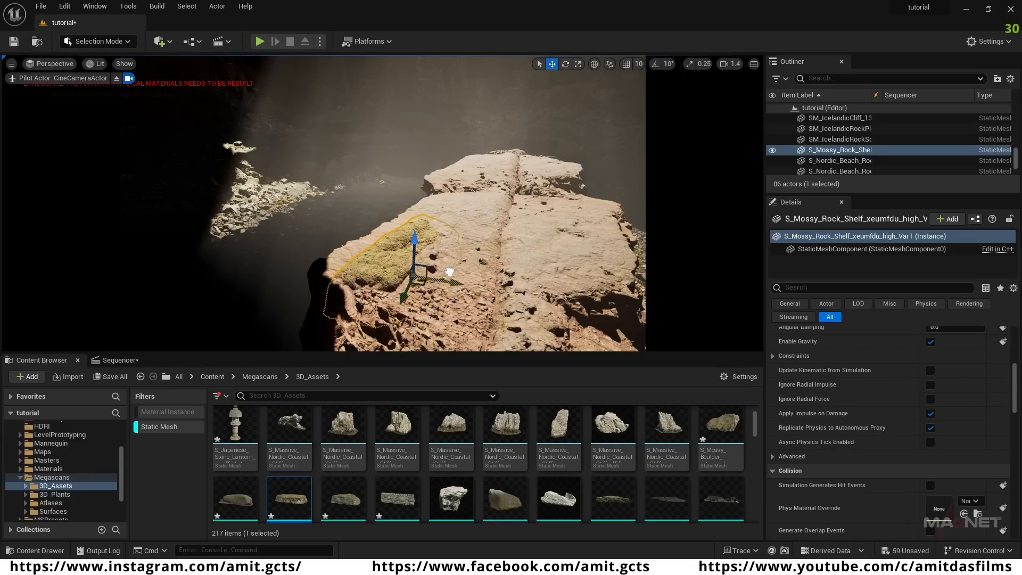
key("w")
mouse_move(482, 274)
right_mouse_down()
mouse_move(445, 285)
mouse_move(481, 274)
right_mouse_up()
key("d")
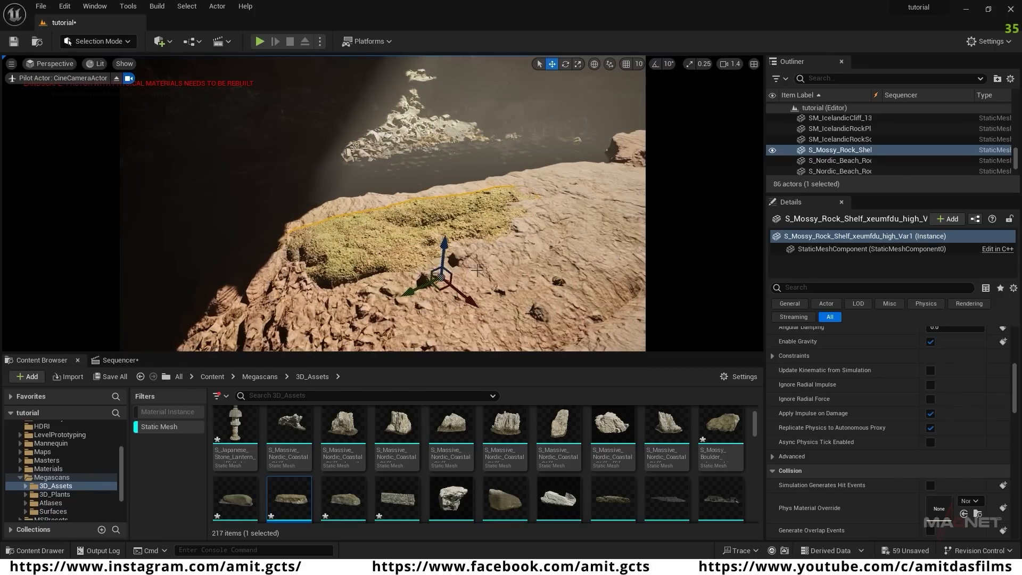
left_click_drag(444, 244, 447, 238)
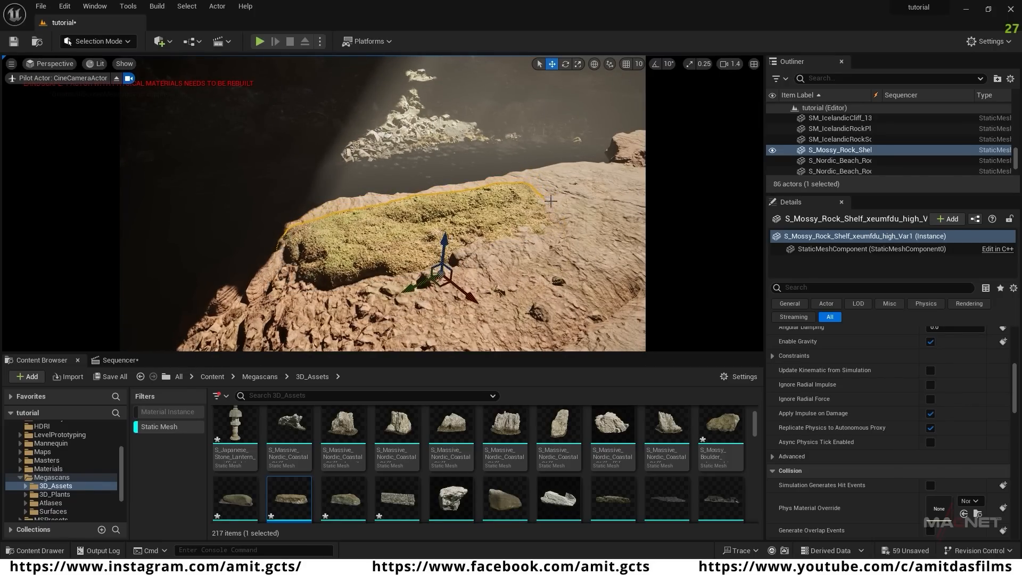
- Duplicate the mossy rock shelf farther along the plateau's edge and nudge the copy into the cliff surface
right_click_drag(447, 238, 479, 240)
key("a")
right_click_drag(540, 173, 564, 164)
right_click_drag(560, 296, 494, 293)
key("d")
left_click_drag(462, 295, 598, 249, "alt")
right_click_drag(598, 248, 620, 242)
left_click_drag(466, 276, 458, 279)
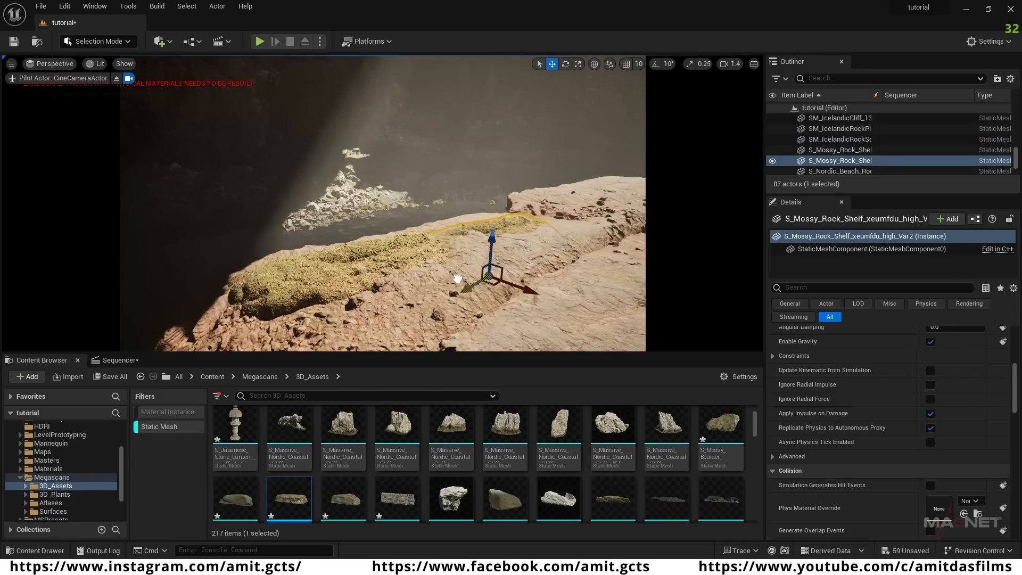
left_click_drag(509, 224, 509, 226)
mouse_move(509, 227)
right_mouse_down()
mouse_move(532, 225)
mouse_move(505, 228)
right_mouse_up()
- Place the mossy forest boulder behind the first rock shelf at the plateau's edge and adjust its fit
key("w")
key("r")
left_click_drag(238, 499, 319, 231)
key("e")
key("e")
mouse_move(319, 231)
right_mouse_down()
mouse_move(341, 256)
mouse_move(319, 232)
right_mouse_up()
left_click_drag(286, 243, 246, 246)
- Place another mossy rock beside the rock shelves on the plateau's edge and adjust its fit
left_click_drag(342, 498, 427, 232)
key("e")
left_click_drag(442, 272, 487, 258)
- Place S_Mossy_Boulder_xetmcci_high_Var1 among the mossy rock shelves on the plateau, adjust its fit and add another beside it
mouse_move(372, 228)
right_mouse_down()
mouse_move(415, 250)
mouse_move(372, 213)
mouse_move(383, 240)
right_mouse_up()
left_click_drag(720, 426, 388, 204)
key("e")
left_click_drag(393, 230, 446, 219)
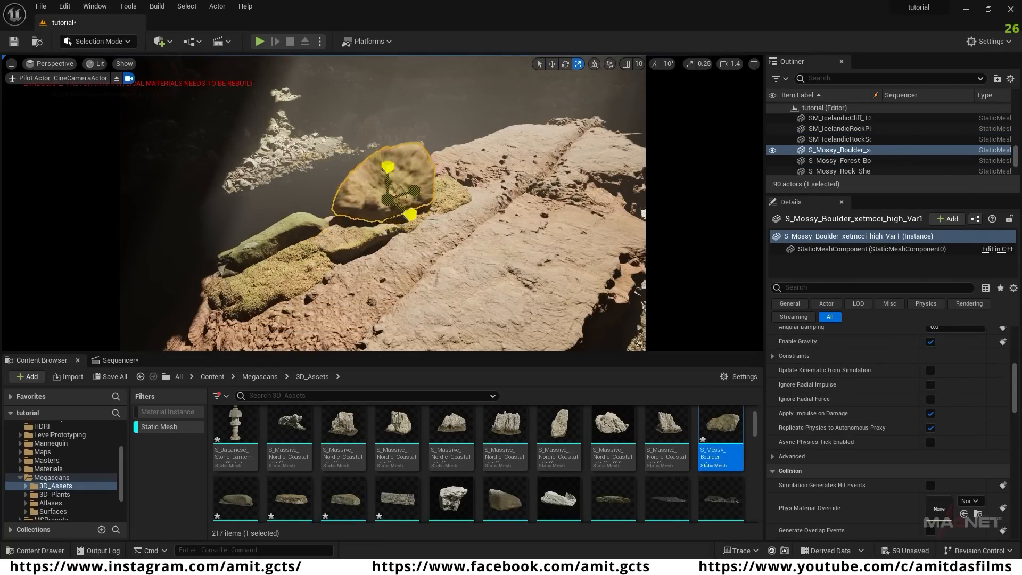
right_click_drag(350, 219, 354, 183)
left_click_drag(720, 426, 412, 282)
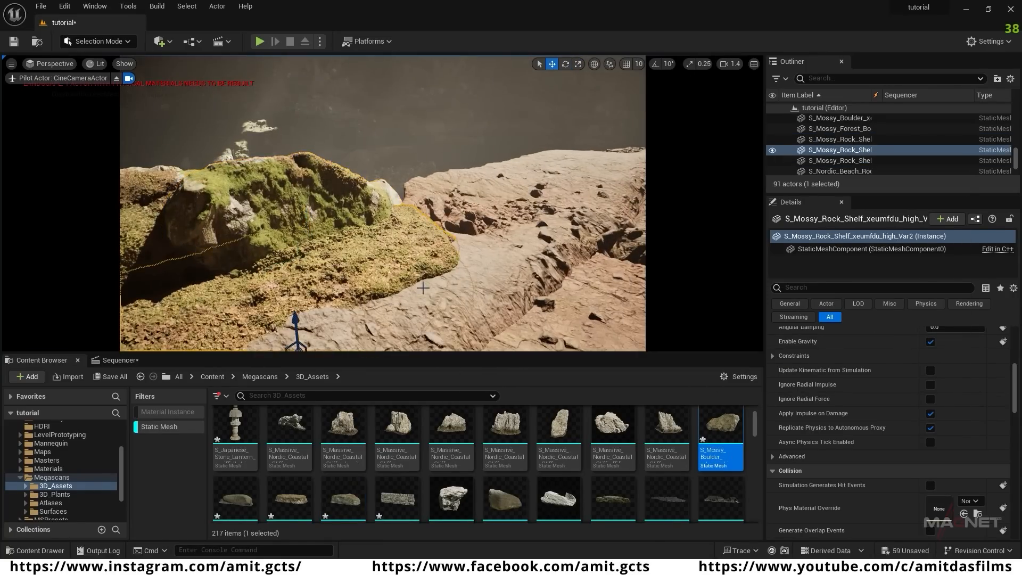
- Duplicate the mossy rock shelves across the bare areas of the plateau to extend the moss cover
mouse_move(383, 266)
right_mouse_down()
mouse_move(393, 255)
mouse_move(387, 276)
mouse_move(407, 266)
mouse_move(399, 255)
right_mouse_up()
left_click(207, 264)
left_click(452, 189, "ctrl")
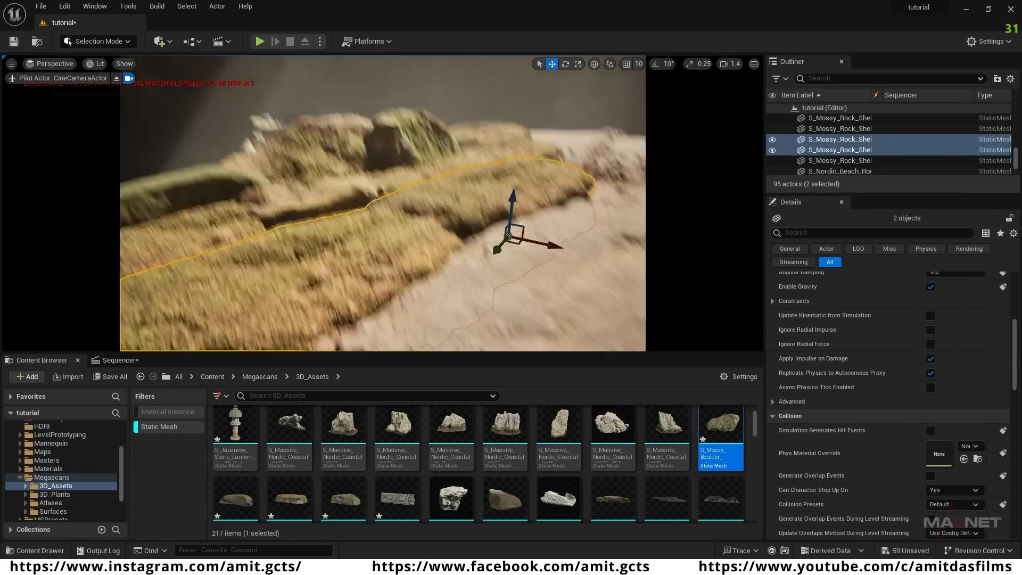
right_click_drag(440, 185, 441, 195)
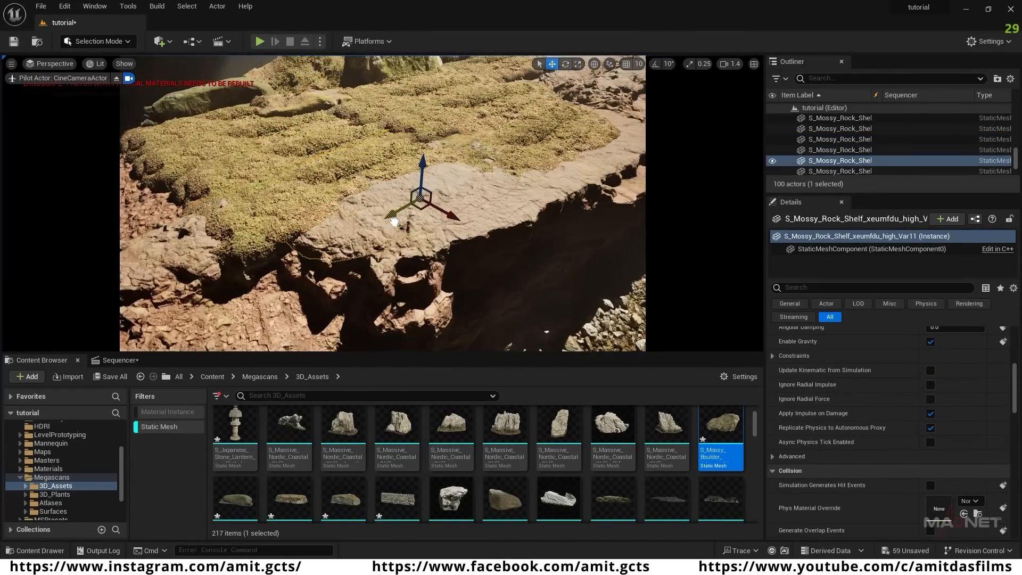
- Fit S_Mossy_Rock_Shelf_xislecsqx_high_Var2 onto the bare far end of the plateau beside the moss cover
right_click_drag(441, 195, 441, 195)
key("e")
left_click(482, 178)
key("w")
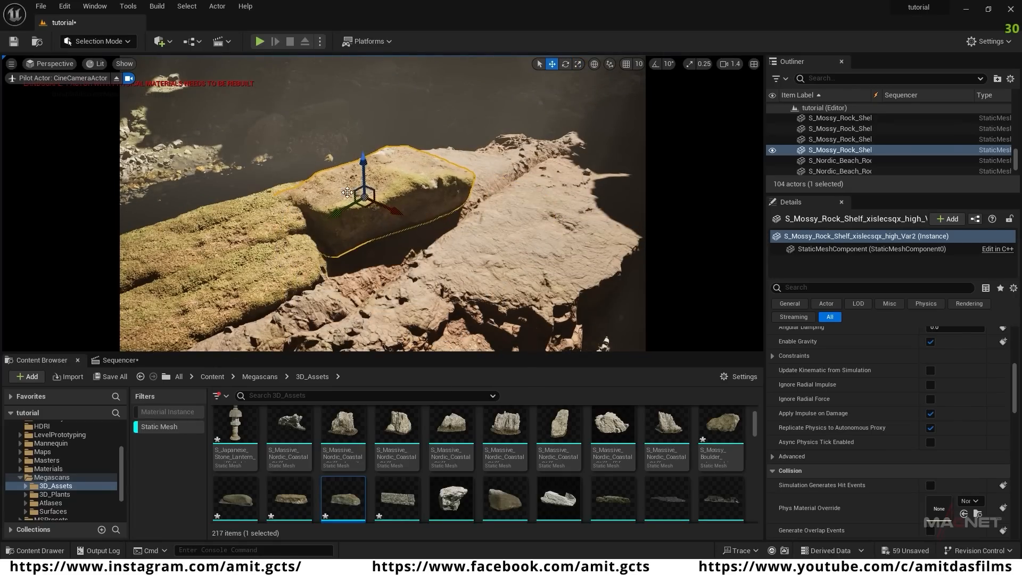
right_click_drag(347, 192, 253, 150)
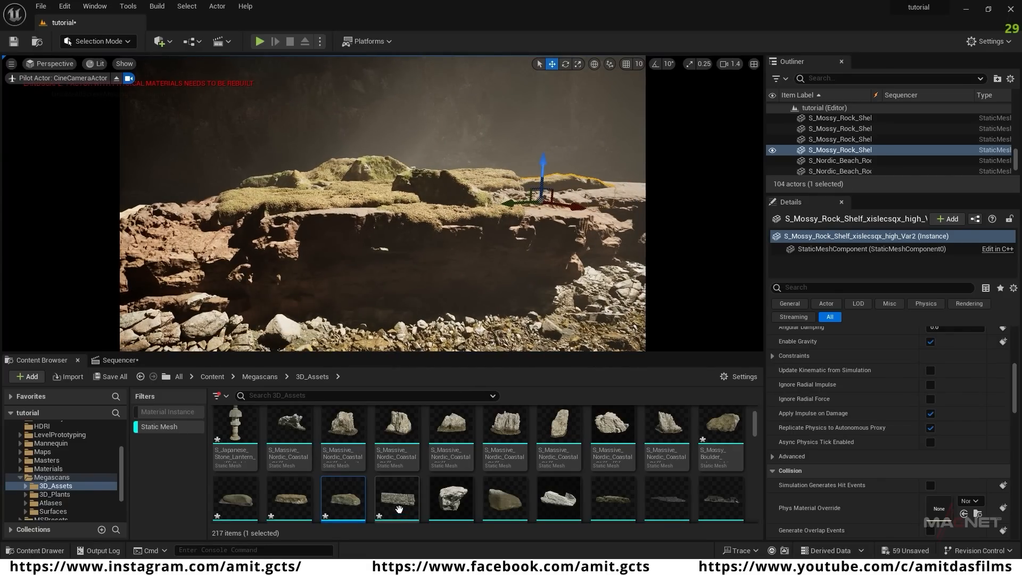
- Place S_Mossy_Stone_Wall_ukhgdfyga_high_Var1 on the rubble at the foot of the cliff
scroll(398, 509, "down", 1)
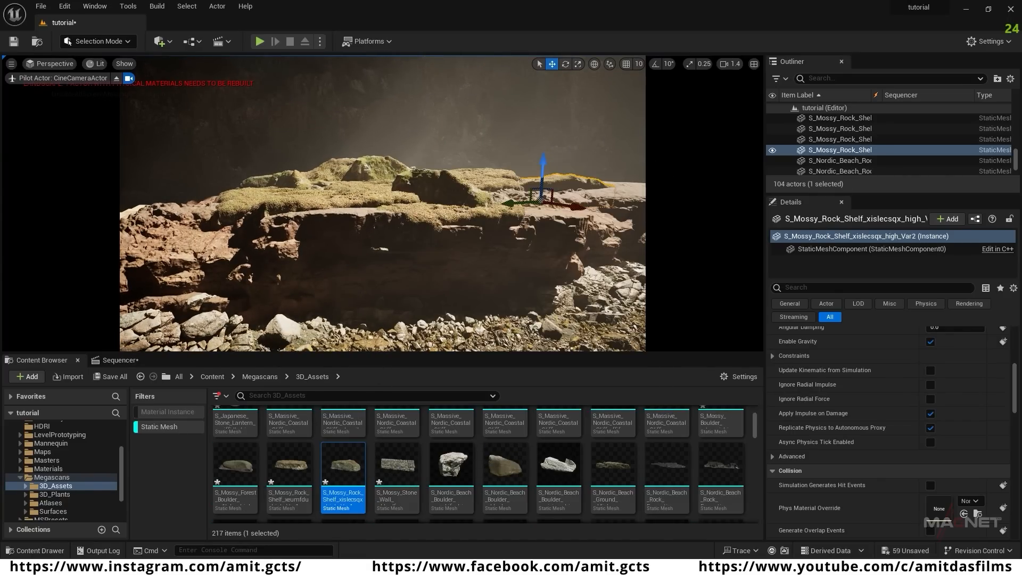
right_click_drag(520, 237, 575, 229)
right_click_drag(446, 293, 418, 306)
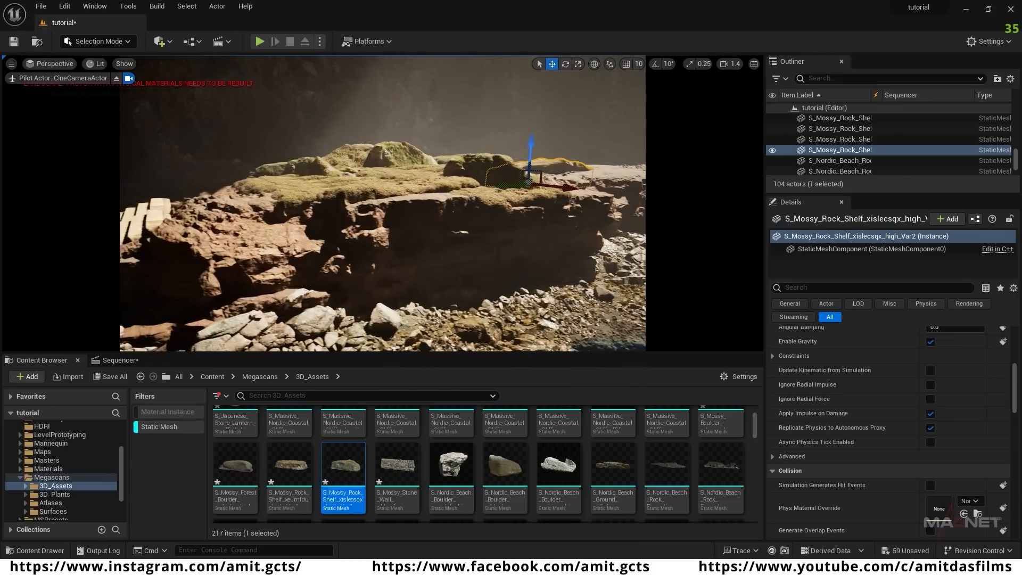
left_click_drag(397, 472, 467, 273)
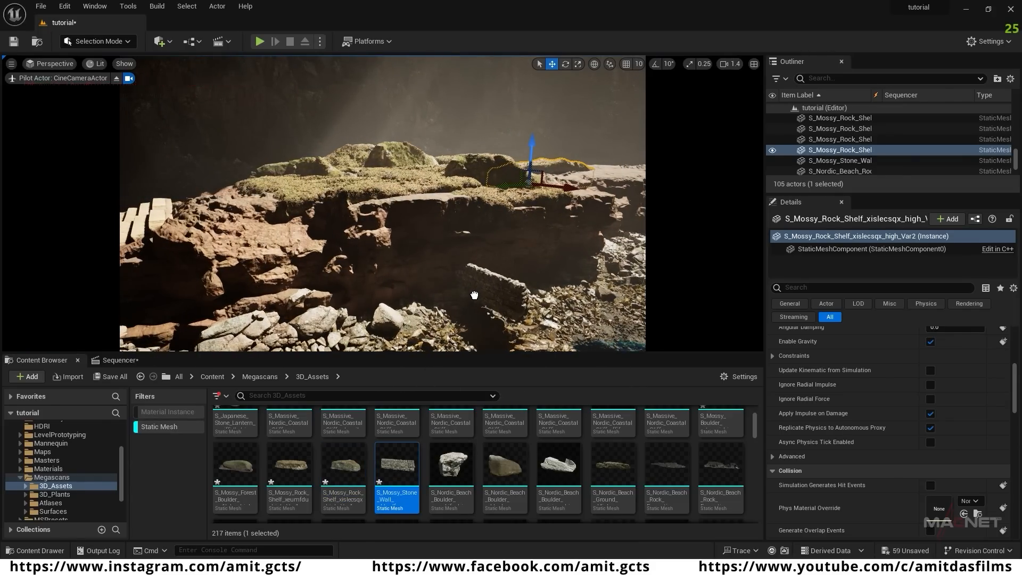
key("r")
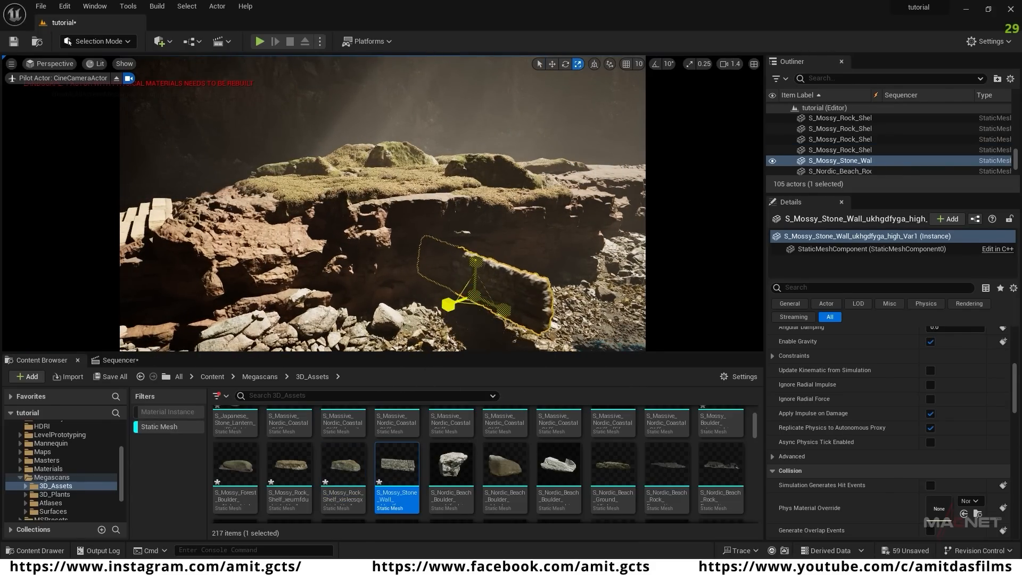
- Rotate the mossy stone wall parallel to the cliff face and sink its base into the rubble
right_click_drag(385, 307, 362, 280)
key("e")
left_click_drag(435, 287, 423, 244)
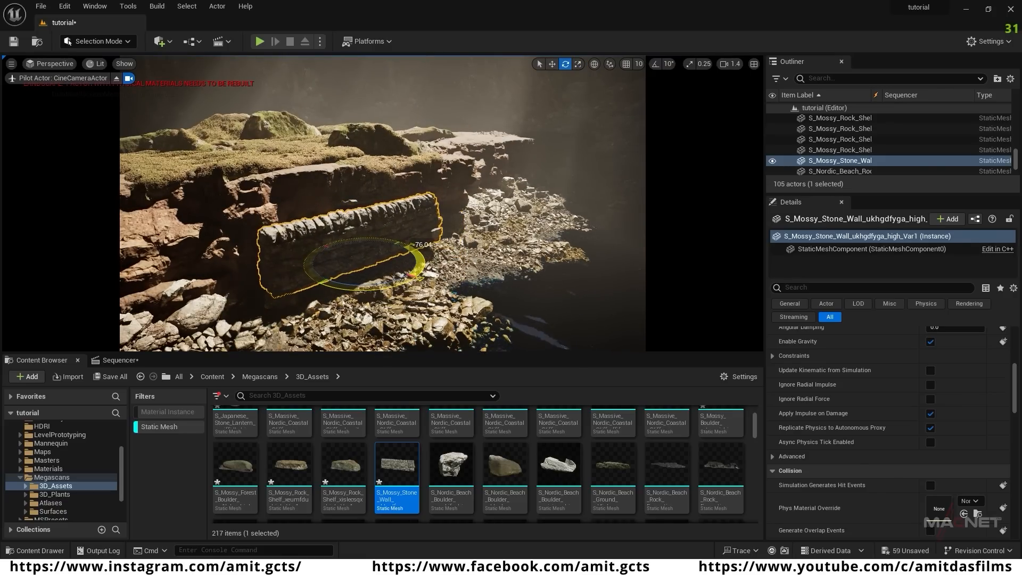
key("w")
left_click_drag(364, 229, 365, 247)
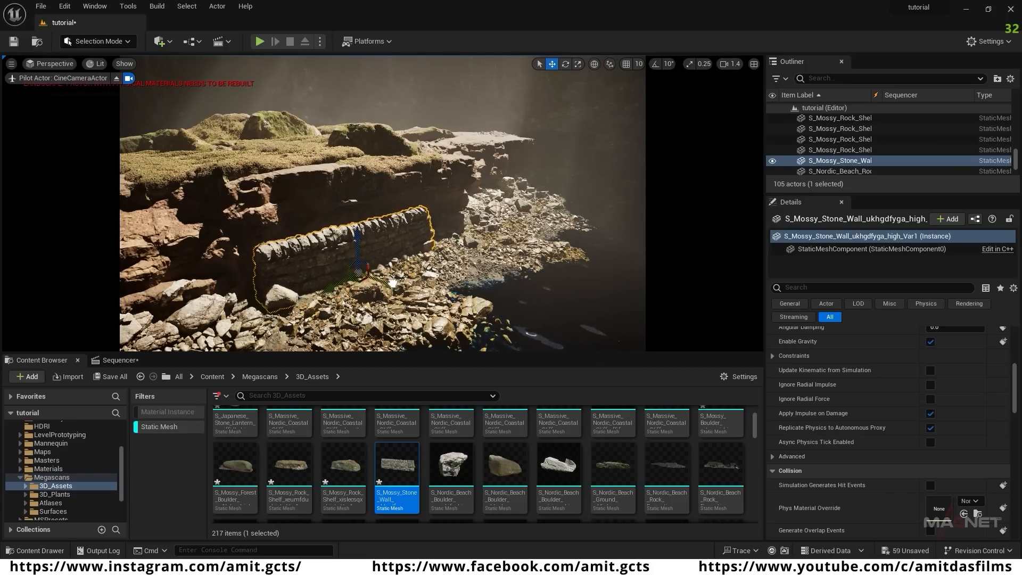
- Duplicate the mossy stone wall twice along the cliff and nudge the new copy into line
left_click_drag(326, 286, 485, 235, "alt")
right_click_drag(485, 234, 404, 240)
left_click_drag(380, 237, 424, 216, "alt")
left_click_drag(450, 166, 449, 170)
right_click_drag(449, 173, 479, 213)
- Add two more mossy stone wall copies to the wall rows along the cliff and adjust their positions
left_click(314, 213)
left_click_drag(303, 266, 293, 278)
left_click_drag(266, 229, 259, 209, "alt")
left_click_drag(290, 254, 284, 249)
right_click_drag(319, 240, 394, 234)
left_click_drag(427, 218, 428, 196, "alt")
left_click_drag(454, 256, 459, 265)
- Duplicate a mossy stone wall to start a lower tier on the rubble in front of the long wall row
right_click_drag(460, 265, 417, 236)
left_click(392, 233)
left_click(370, 148)
left_click(375, 210)
right_click_drag(374, 190, 468, 242)
left_click(441, 229)
left_click_drag(495, 265, 505, 286, "alt")
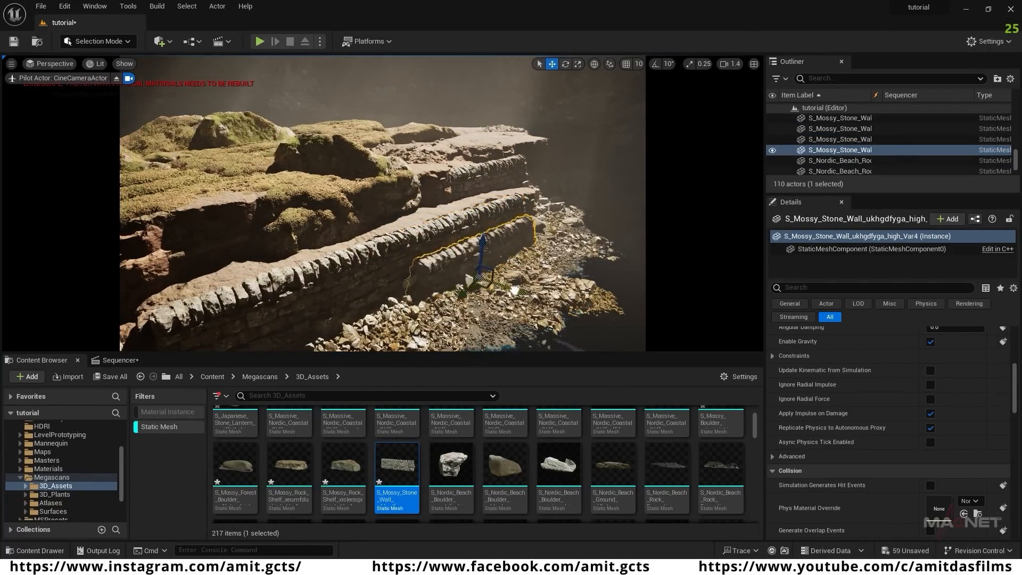
- Duplicate the lower stone wall twice toward the stairs to lengthen the front tier
right_click_drag(421, 288, 372, 282)
left_click_drag(565, 234, 315, 283, "alt")
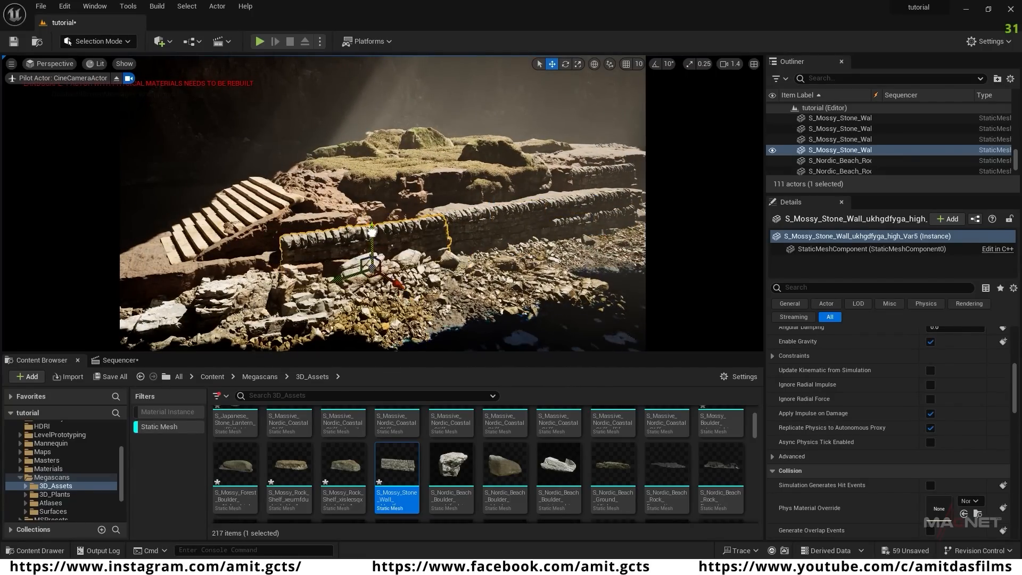
right_click_drag(387, 287, 401, 283)
left_click_drag(392, 281, 325, 318, "alt")
- Copy another mossy stone wall segment along the cliff terraces
right_click_drag(303, 322, 394, 260)
left_click(468, 221)
left_click_drag(426, 253, 257, 243, "alt")
right_click_drag(319, 218, 404, 247)
- Add two further stone wall copies to the terraces and lower the last one slightly into the ground
left_click(479, 194)
left_click(522, 218)
left_click_drag(540, 194, 531, 249, "alt")
right_click_drag(511, 234, 463, 240)
left_click_drag(447, 239, 410, 253, "alt")
right_click_drag(393, 250, 367, 255)
left_click_drag(358, 264, 358, 276)
- Duplicate one more mossy stone wall segment to complete the terraced rows
right_click_drag(362, 266, 298, 240)
left_click(368, 216)
left_click_drag(341, 240, 460, 264, "alt")
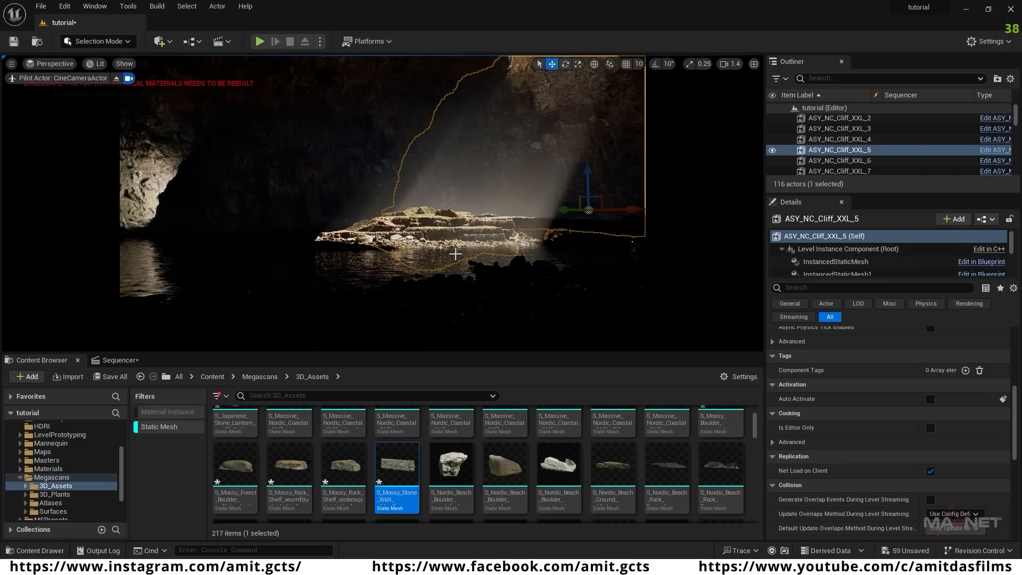
- Rotate the directional light so that its beam through the cave opening covers more of the rock island
key("ctrl+l")
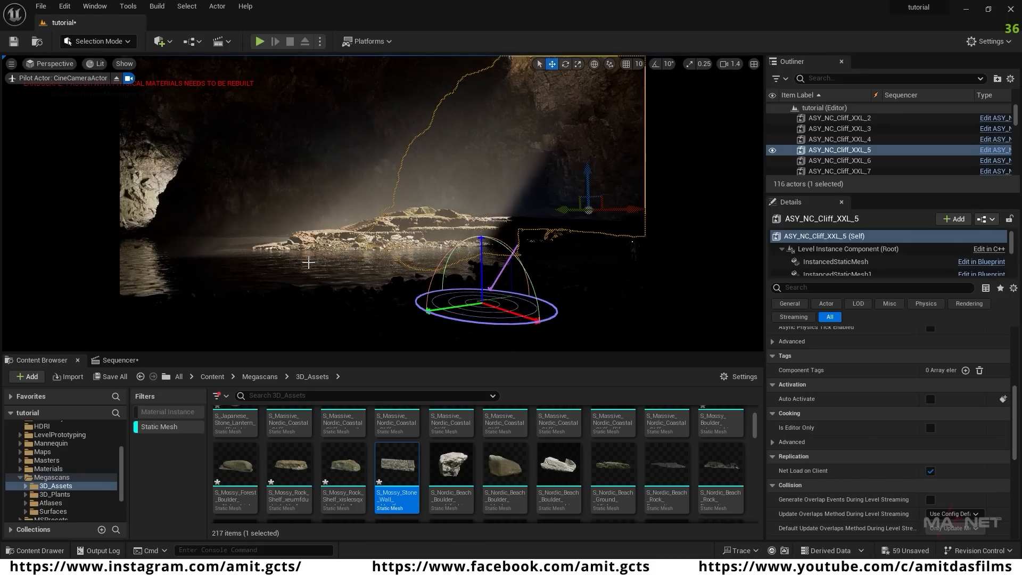
key("g")
mouse_move(353, 275)
right_mouse_down()
mouse_move(309, 276)
mouse_move(352, 275)
right_mouse_up()
key("w")
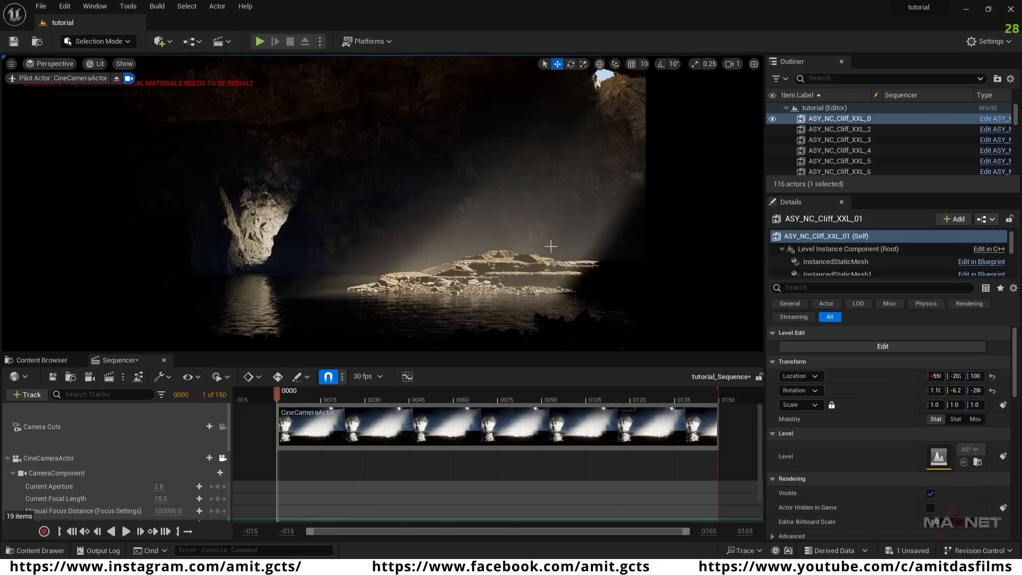
mouse_move(449, 241)
right_mouse_down()
mouse_move(470, 229)
mouse_move(460, 234)
right_mouse_up()
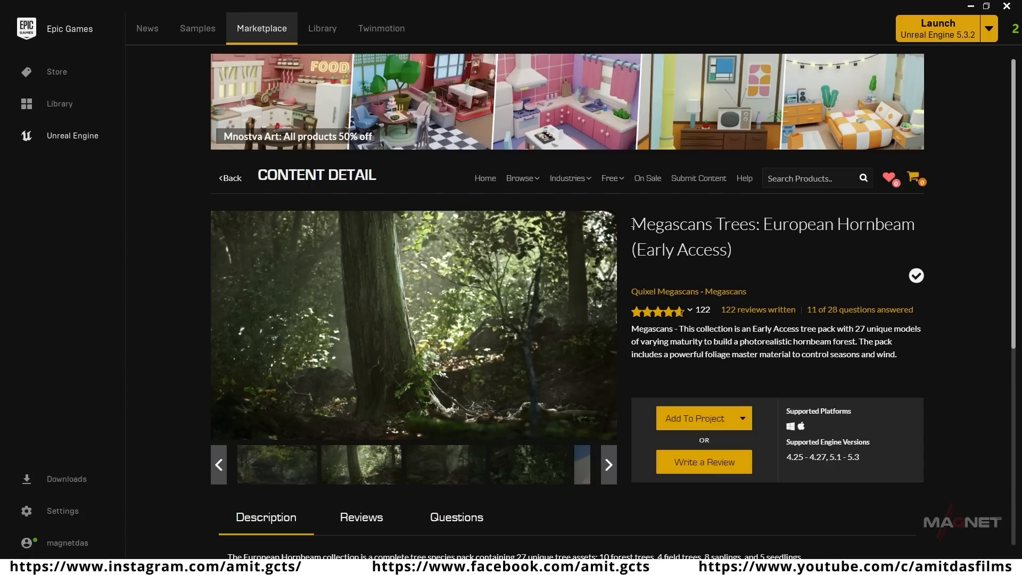
- In the Epic Games Launcher, add the Megascans Trees: European Hornbeam (Early Access) pack to the project
left_click_drag(632, 224, 739, 251)
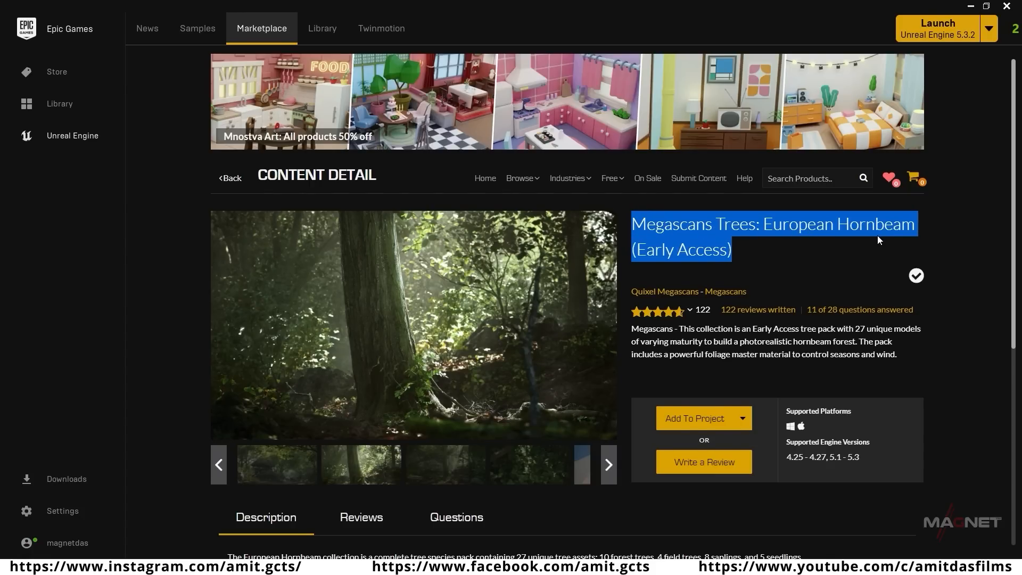
left_click(701, 420)
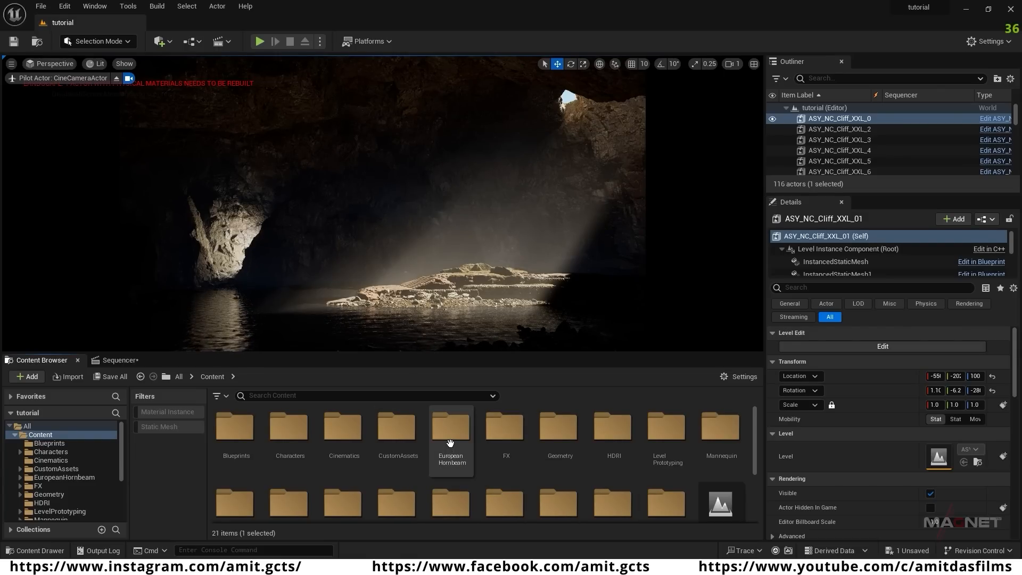
- Filter the EuropeanHornbeam folder to static meshes and place SM_EuropeanHornbeam_Field_01 on top of the rock island
double_click(461, 467)
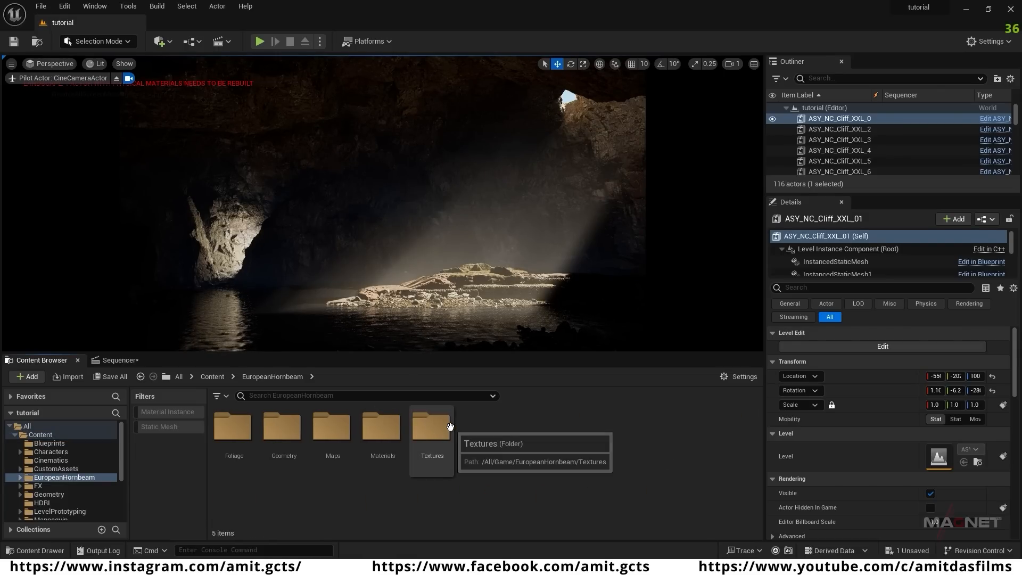
left_click(167, 428)
left_click(275, 443)
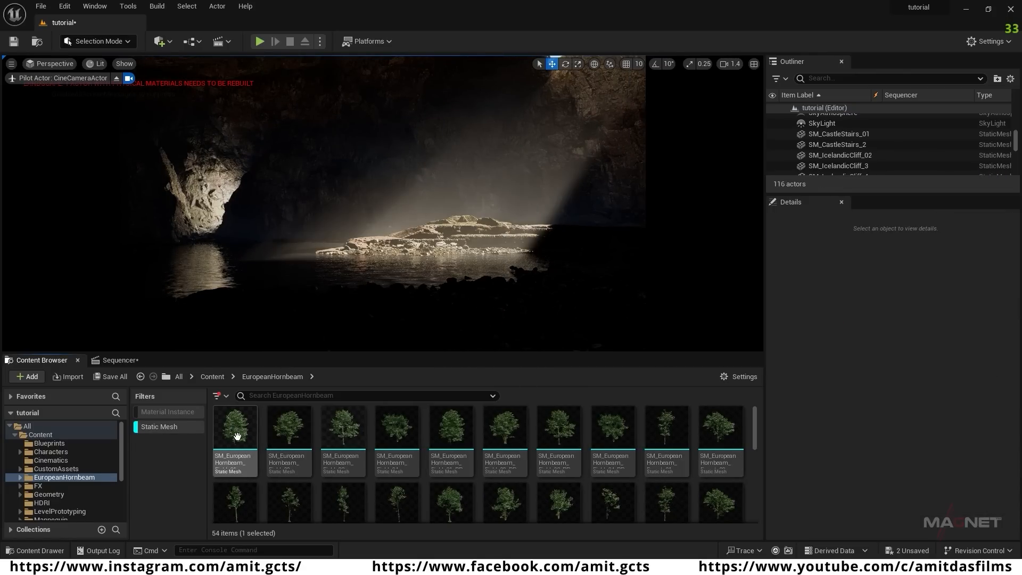
left_click_drag(238, 438, 477, 225)
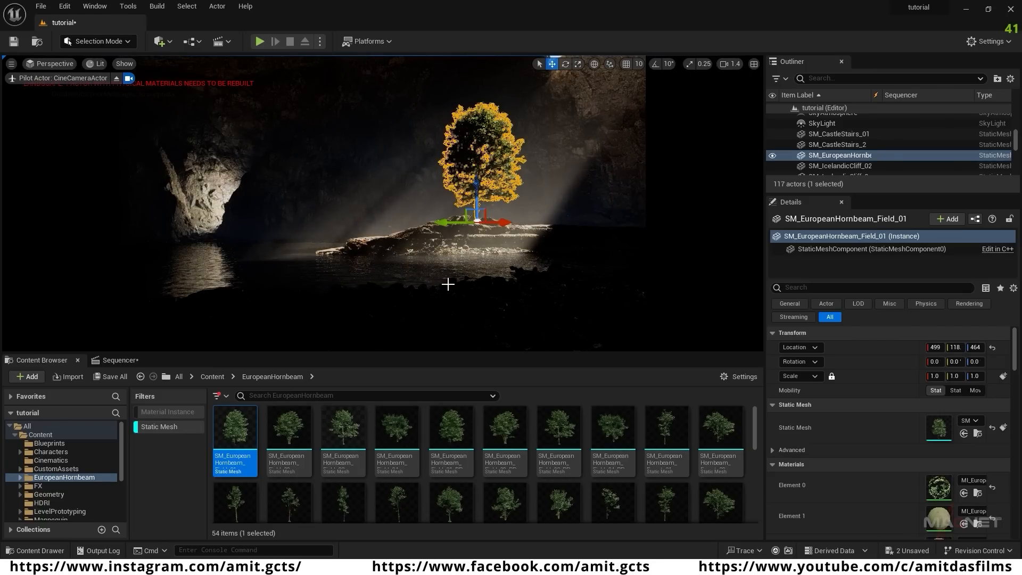
- Reposition the hornbeam tree on top of the mossy plateau and seat its trunk in the ground
right_click_drag(450, 287, 428, 282)
key("w")
key("w")
key("s")
left_click_drag(429, 292, 327, 240)
right_click_drag(340, 239, 256, 287)
key("d")
scroll(256, 288, "down", 2)
left_click_drag(447, 189, 456, 200)
- Open the material instance in the hornbeam tree's Element 0 slot at its translucency parameters
right_click_drag(456, 201, 492, 98)
key("s")
key("Escape")
key("w")
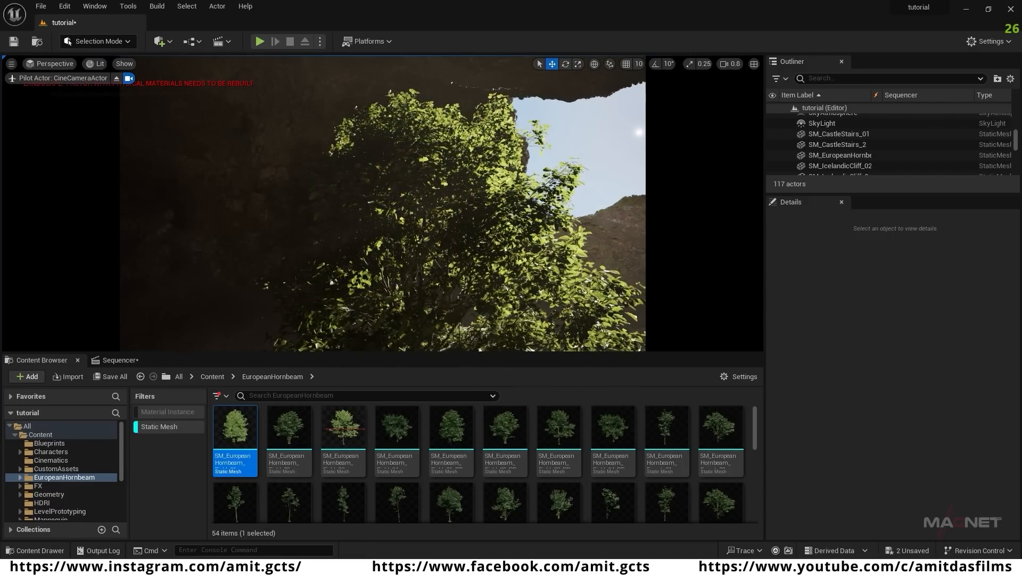
left_click(410, 182)
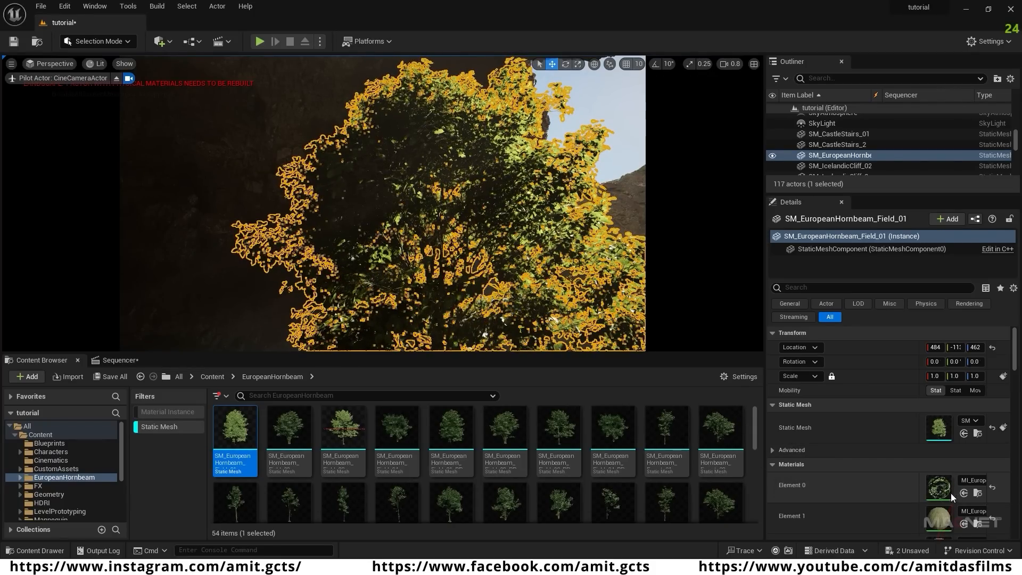
double_click(937, 487)
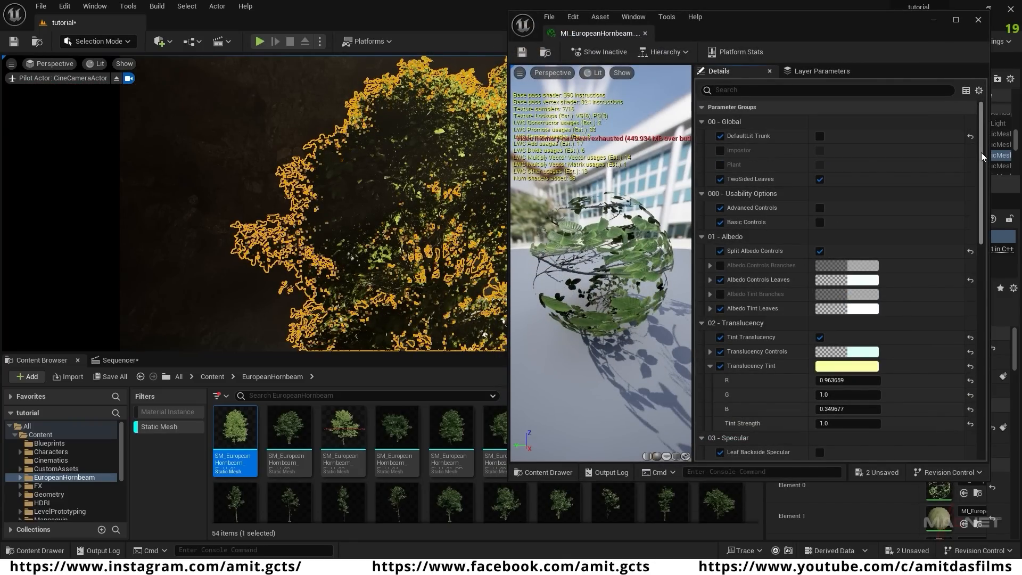
left_click_drag(982, 143, 982, 174)
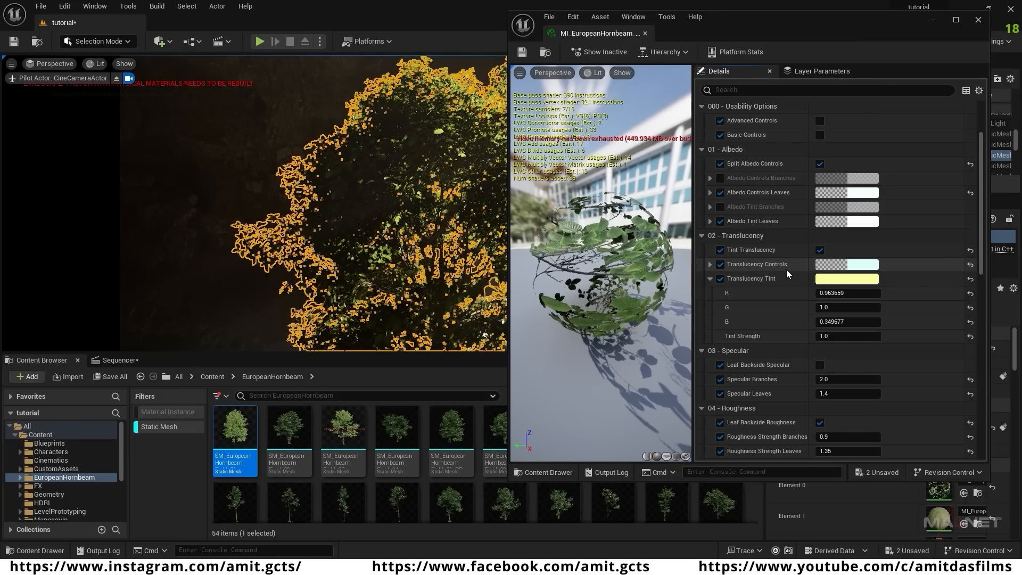
- Set the leaf material's Translucency Controls color to a darker muted green, hex sRGB 769E74FF
left_click(855, 266)
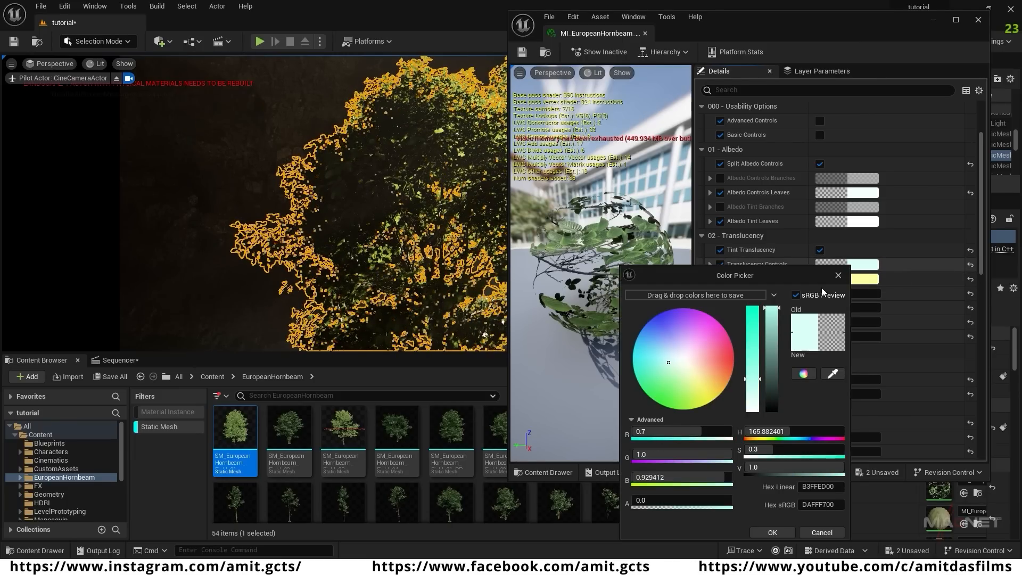
left_click_drag(773, 318, 778, 379)
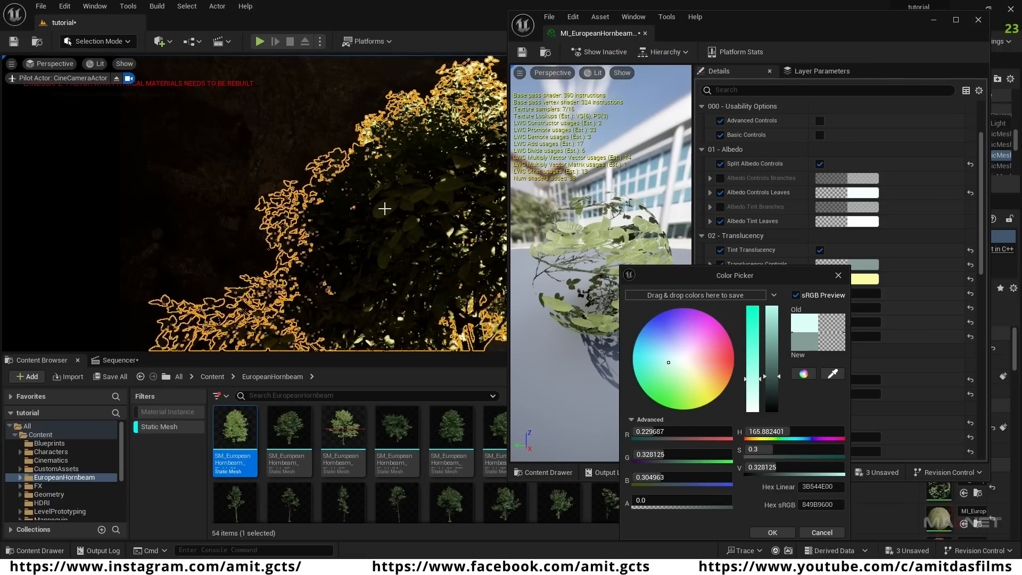
left_click_drag(772, 376, 772, 310)
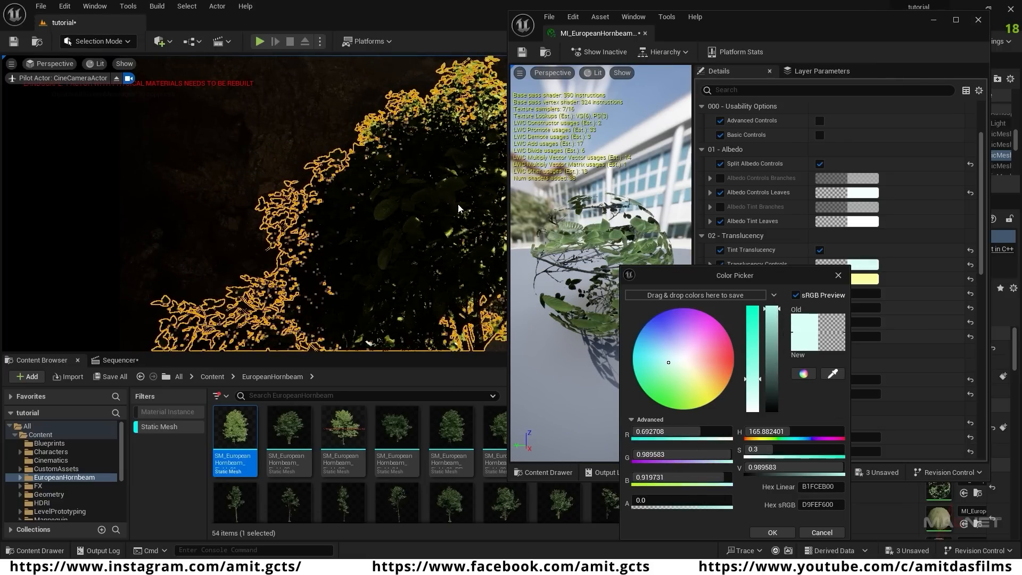
left_click_drag(774, 325, 777, 380)
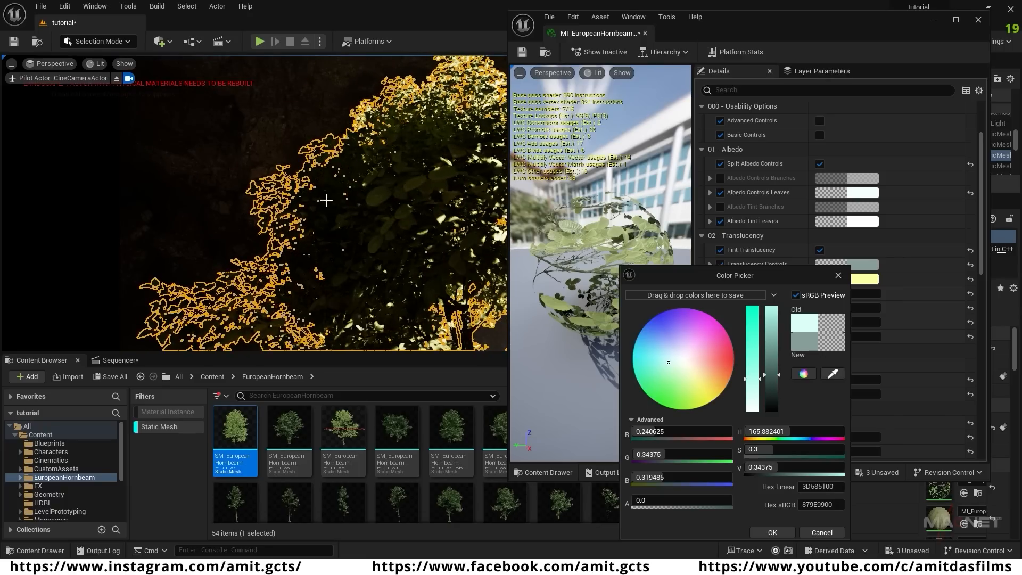
left_click_drag(667, 365, 672, 381)
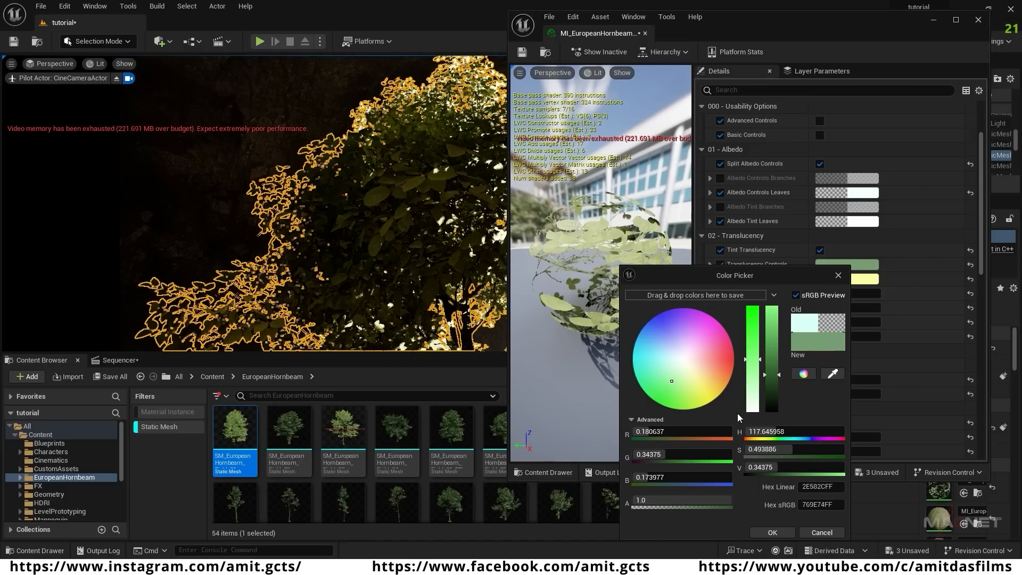
left_click(772, 531)
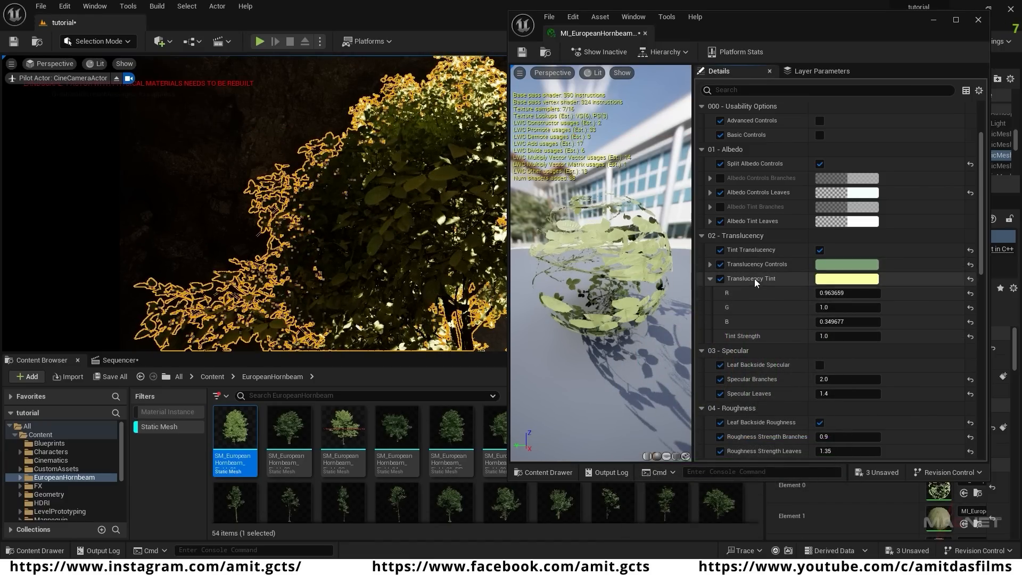
- Set the leaf material's Translucency Tint to a slightly darker yellow-green, hex sRGB E7F78BFF
left_click(837, 281)
left_click_drag(681, 395, 678, 402)
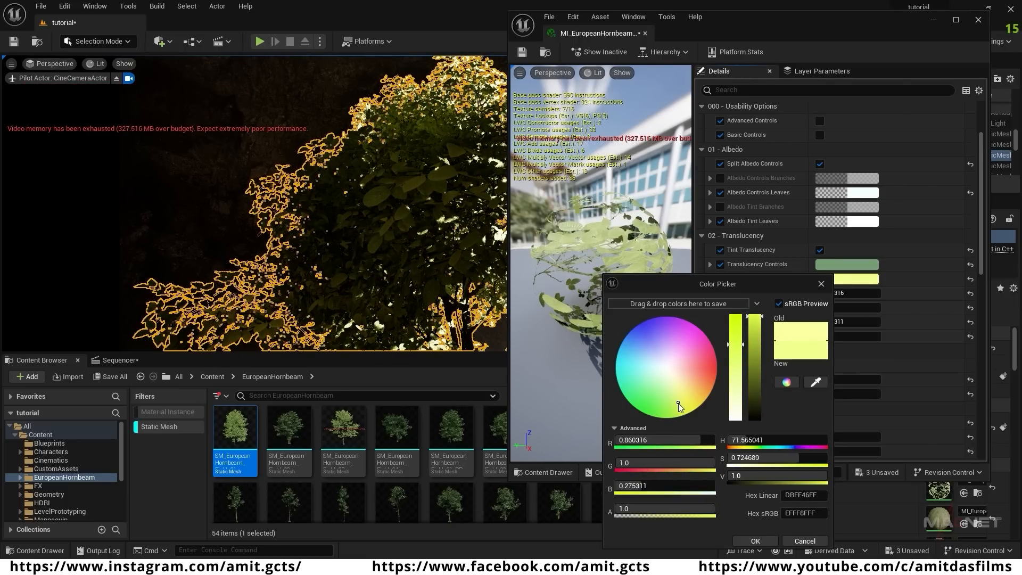
left_click(756, 331)
left_click_drag(756, 332, 757, 321)
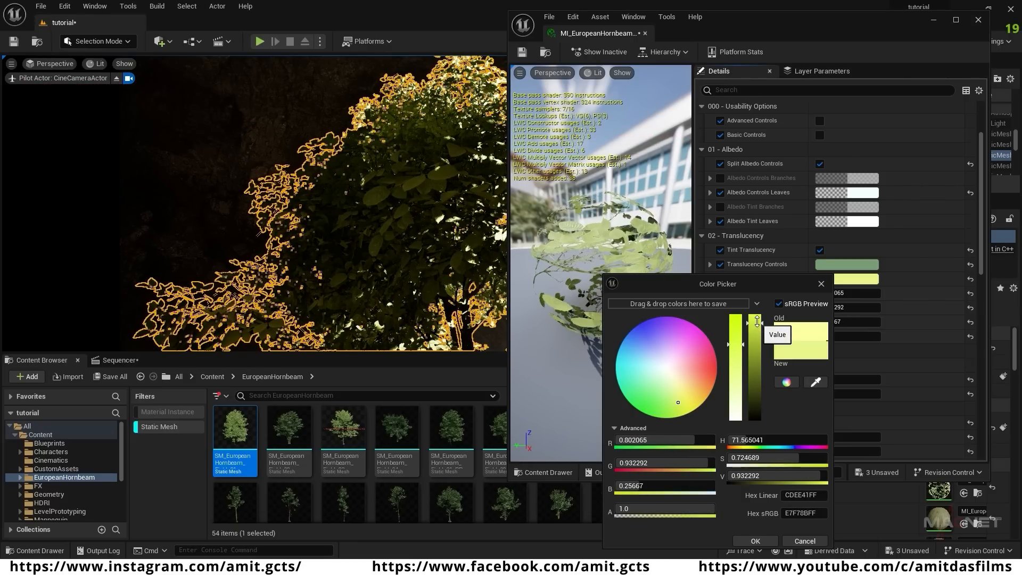
left_click(750, 541)
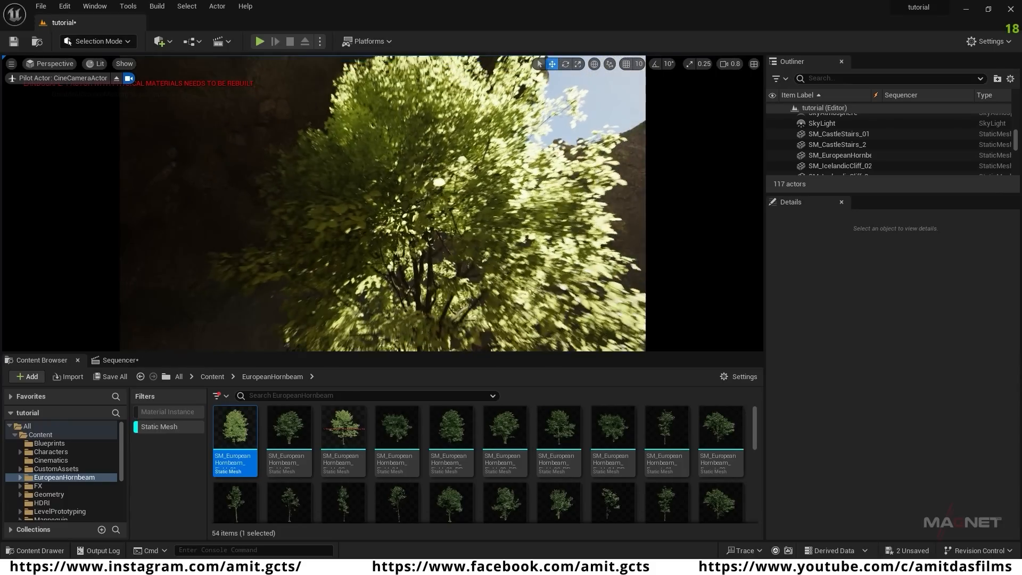
- Find the DirectionalLight among the scene actors and raise its Source Angle to about 0.67
right_click_drag(400, 187, 493, 133)
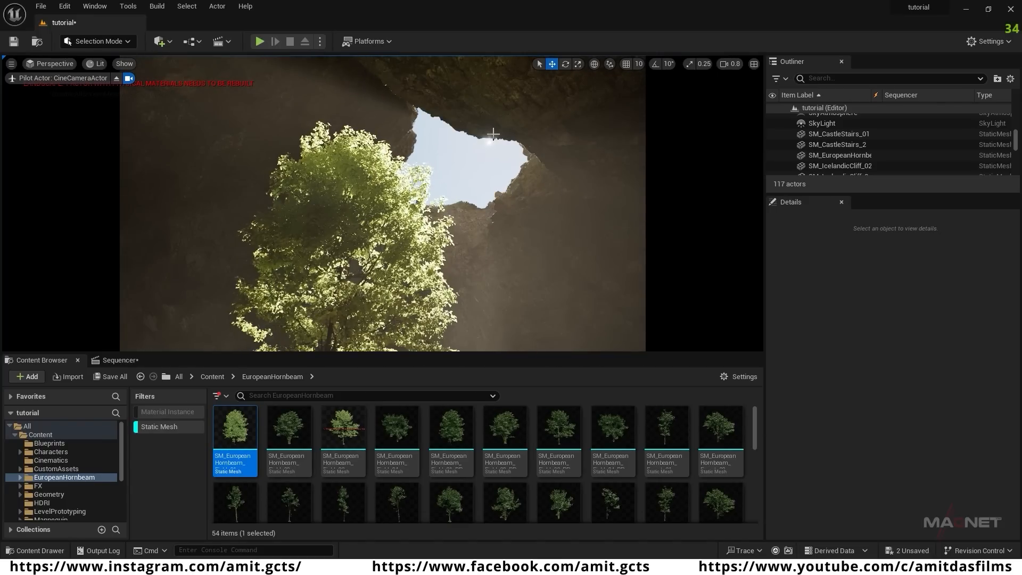
left_click(841, 78)
type("direc")
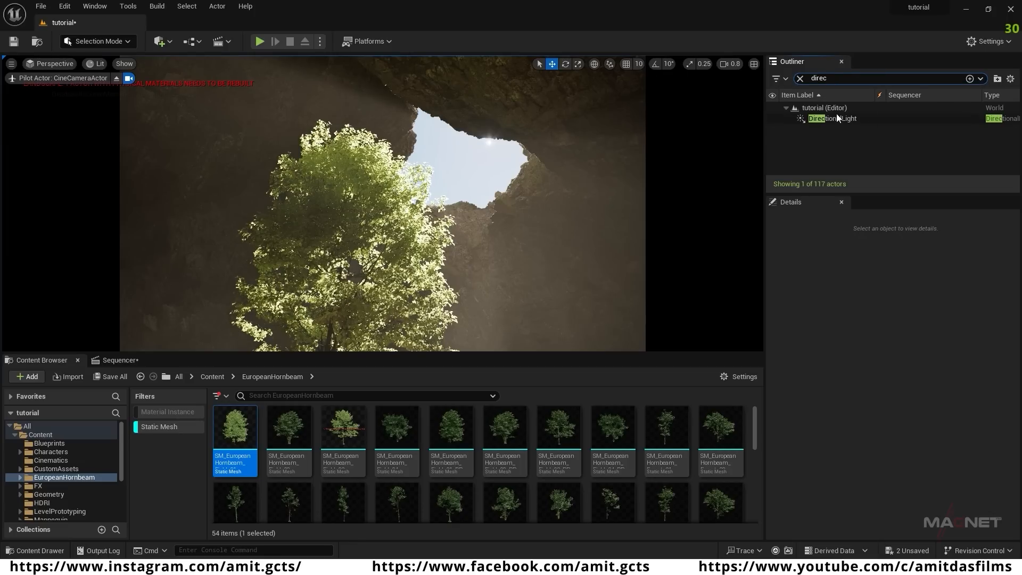
left_click(836, 120)
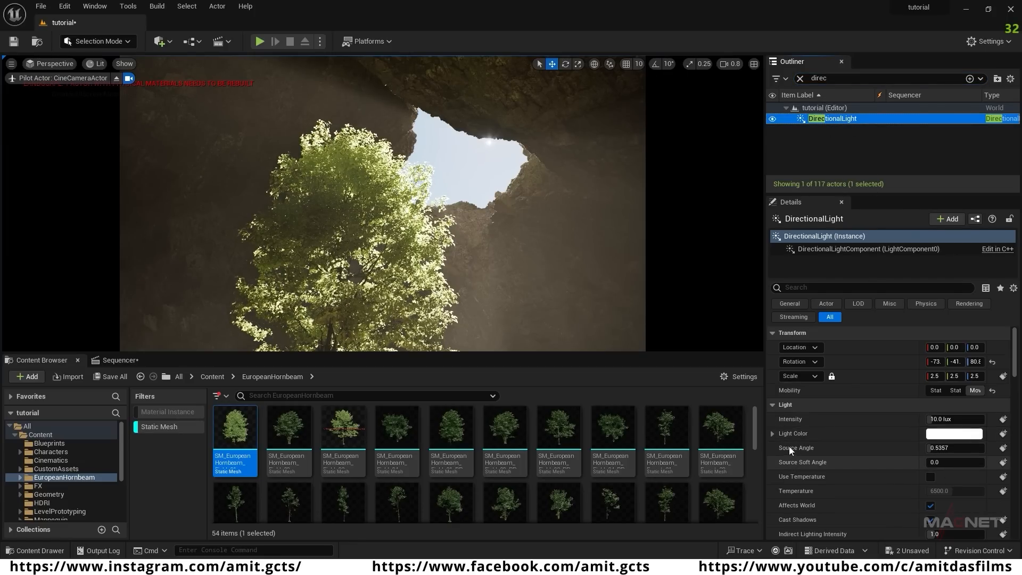
left_click(937, 448)
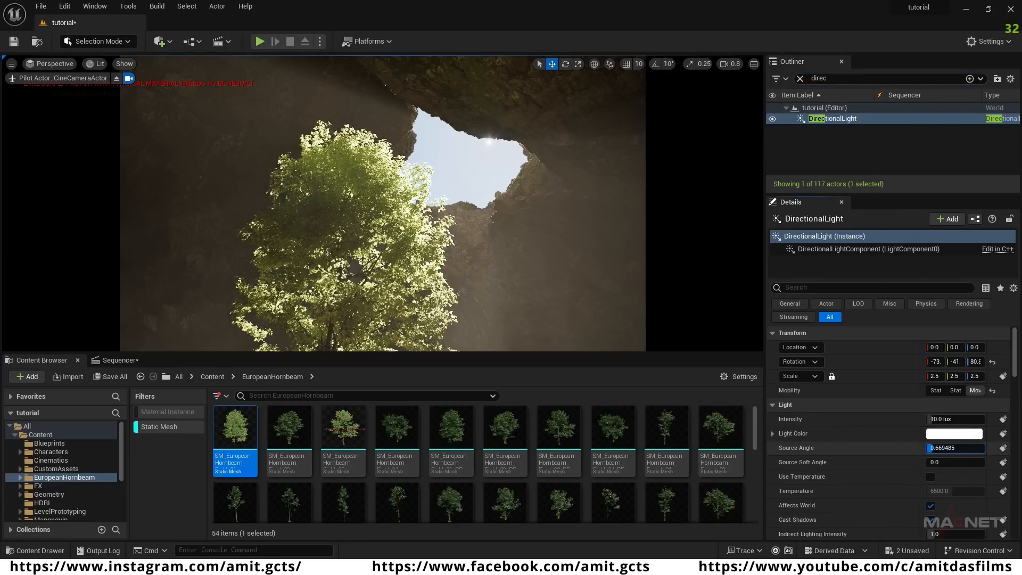
- Duplicate a mossy rock piece and reposition the copy on the rock island around the hornbeam tree
right_click_drag(347, 301, 341, 373)
left_click(534, 214)
left_click_drag(395, 247, 397, 149, "alt")
left_click_drag(429, 189, 373, 173)
right_click_drag(413, 265, 394, 234)
left_click_drag(481, 240, 509, 243)
left_click_drag(479, 198, 479, 217)
right_click_drag(479, 218, 457, 234)
- Duplicate the mossy stone wall piece again, then move and rotate the copy to extend the island's ground
left_click_drag(404, 277, 255, 282, "alt")
right_click_drag(319, 256, 276, 266)
left_click_drag(443, 231, 497, 256)
left_click_drag(418, 248, 398, 253)
left_click_drag(433, 210, 432, 222)
key("e")
left_click_drag(466, 272, 481, 273)
key("w")
right_click_drag(481, 274, 447, 250)
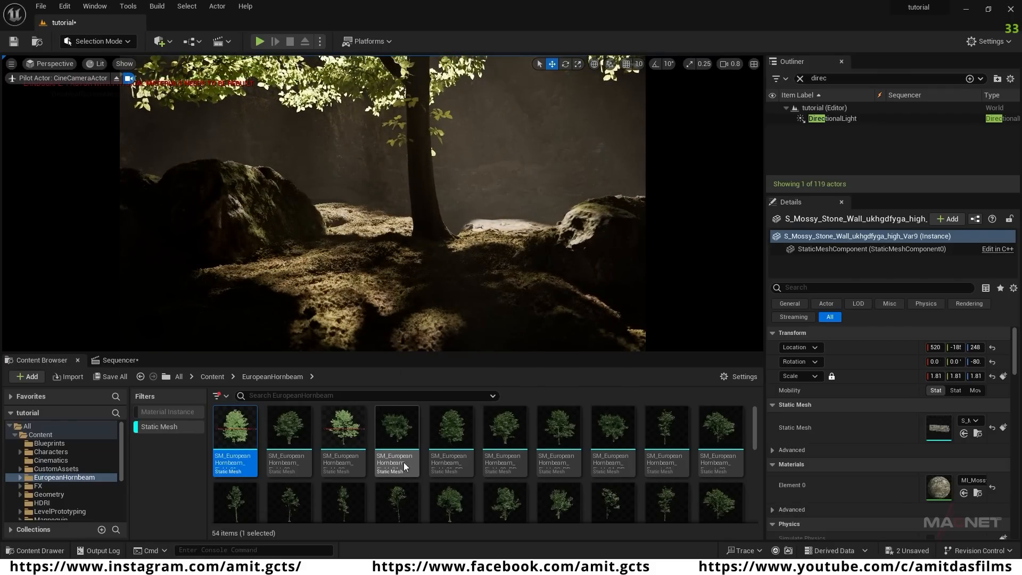
- Show only the static meshes contained in the Megascans folder
left_click(155, 427)
scroll(57, 475, "down", 2)
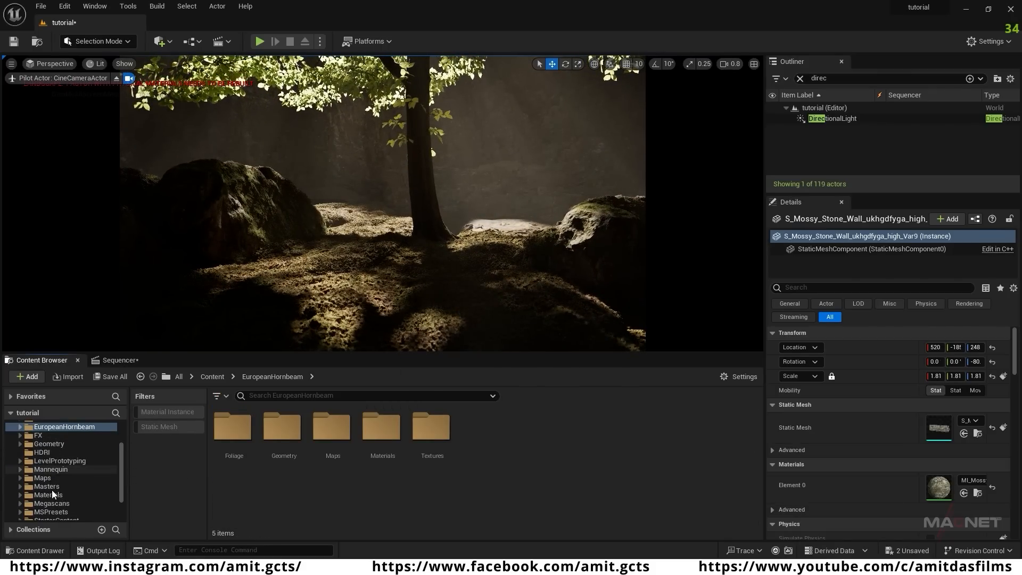
scroll(64, 479, "down", 1)
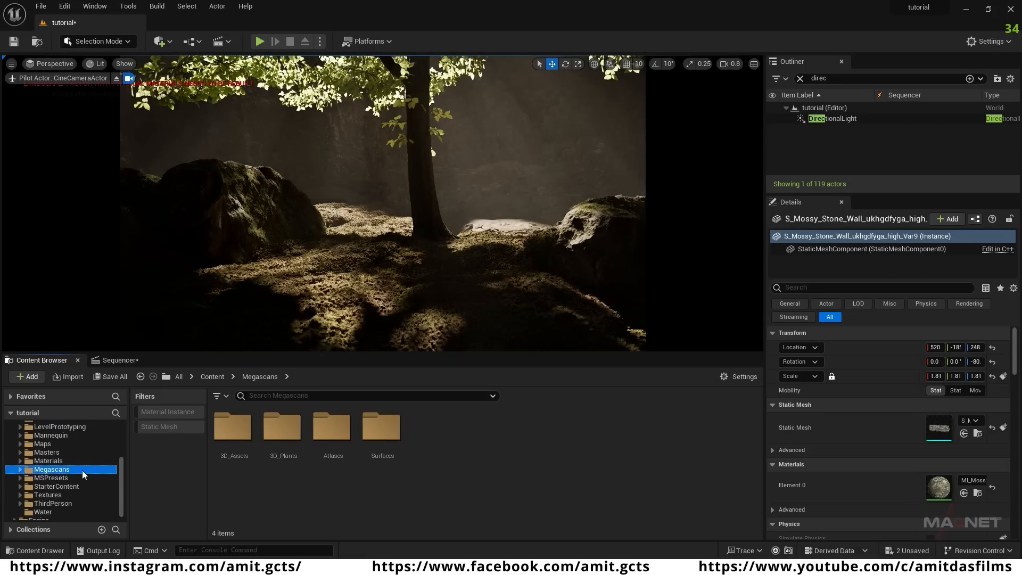
left_click(156, 427)
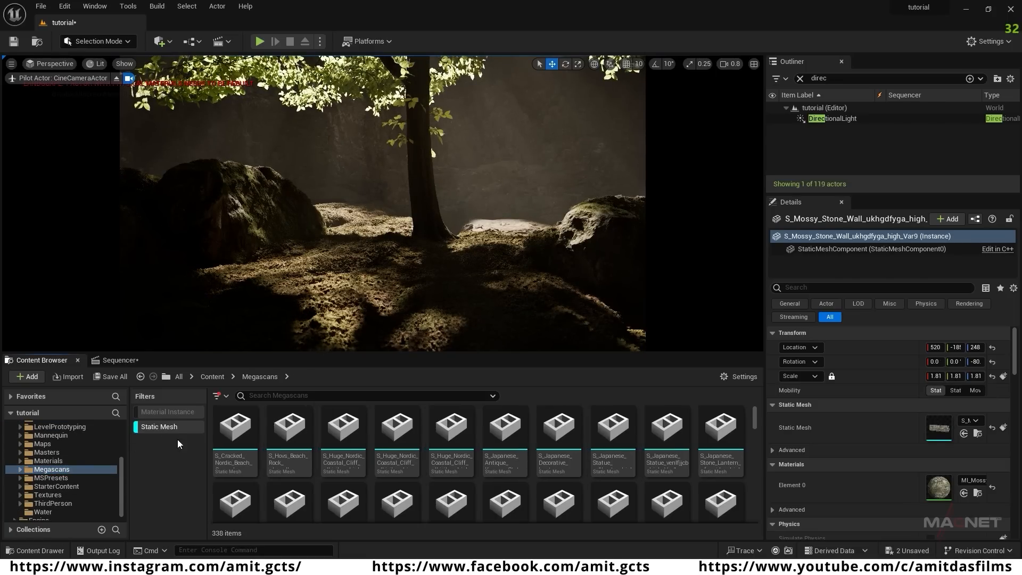
- Place the S_Japanese_Statue_venlfjjcb fox statue on the mossy plateau and move it onto open ground near the hornbeam tree
key("w")
mouse_move(442, 289)
right_mouse_down()
mouse_move(442, 279)
mouse_move(442, 309)
right_mouse_up()
key("s")
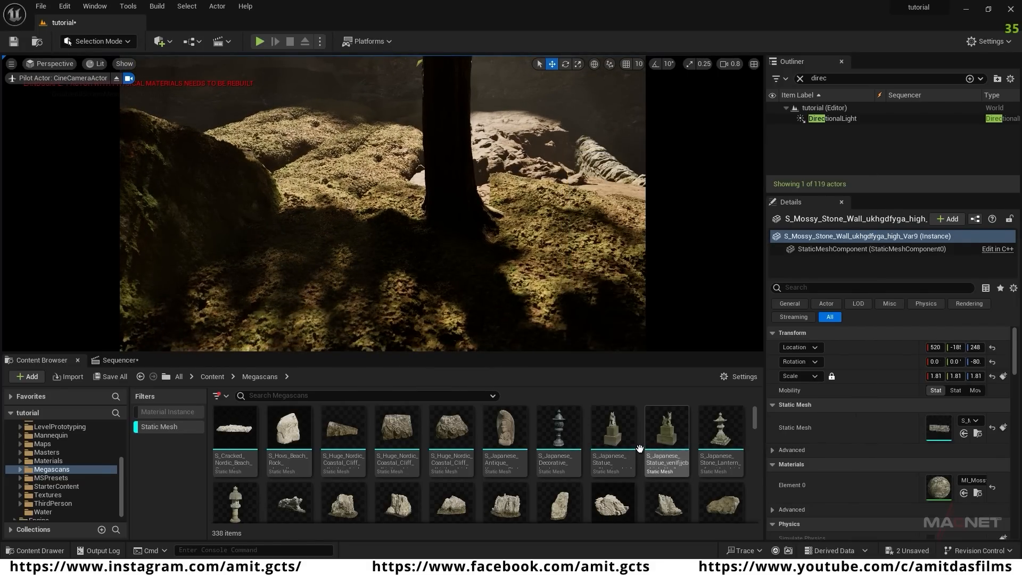
left_click_drag(665, 431, 285, 272)
key("s")
right_click_drag(413, 254, 367, 249)
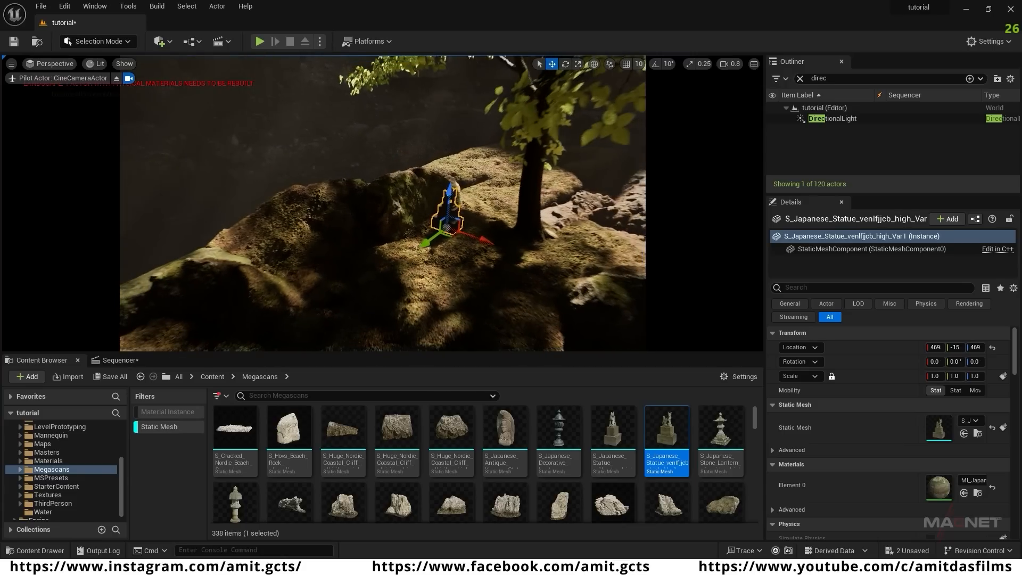
right_click_drag(428, 285, 425, 283)
left_click_drag(424, 272, 447, 269)
right_click_drag(405, 253, 398, 251)
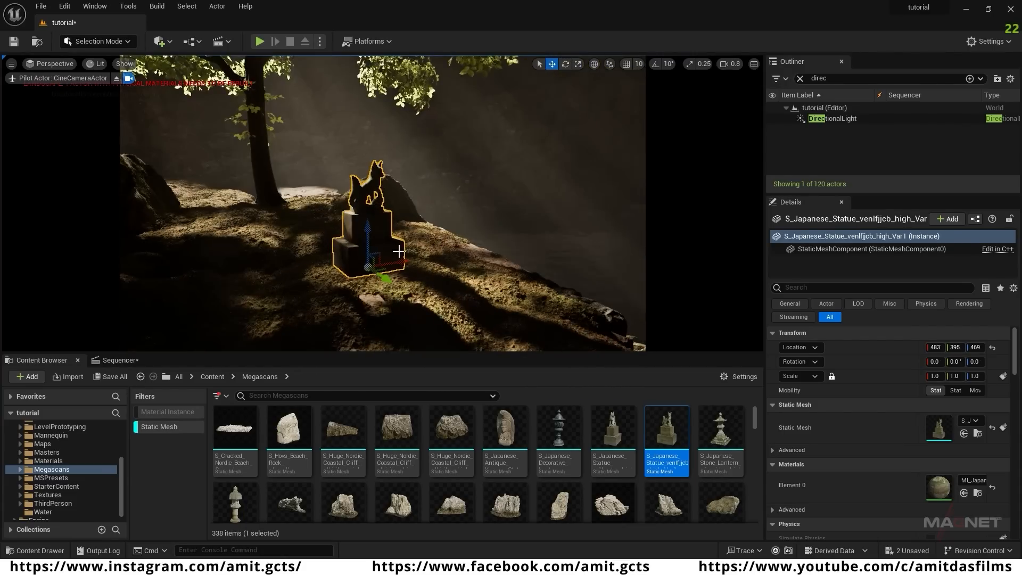
- Position a duplicate of the mossy rock shelf lower down beside the stone stairs
right_click_drag(485, 245, 544, 238)
right_click_drag(483, 230, 487, 212)
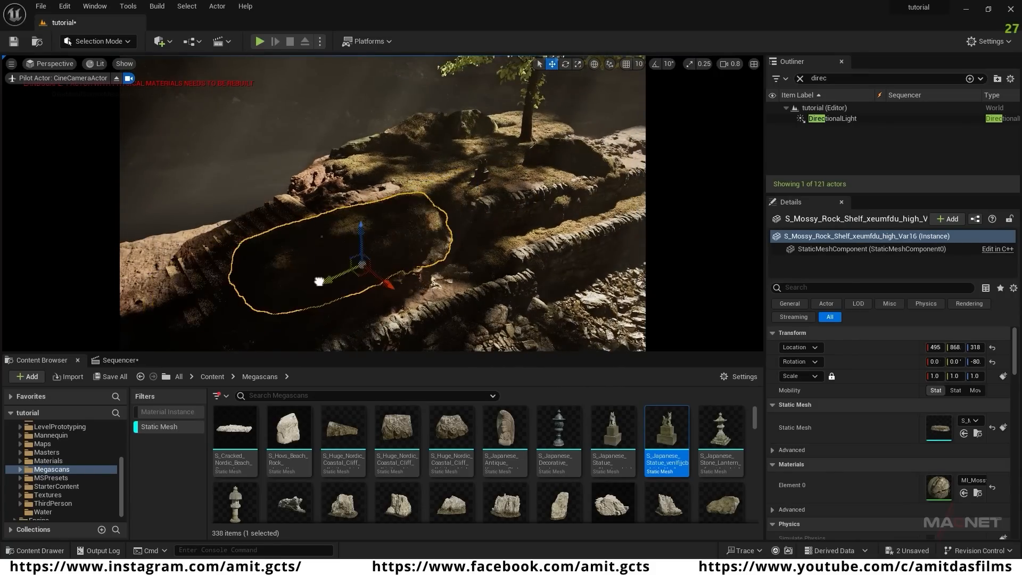
left_click_drag(388, 297, 388, 312)
right_click_drag(388, 311, 407, 295)
left_click_drag(407, 295, 433, 290)
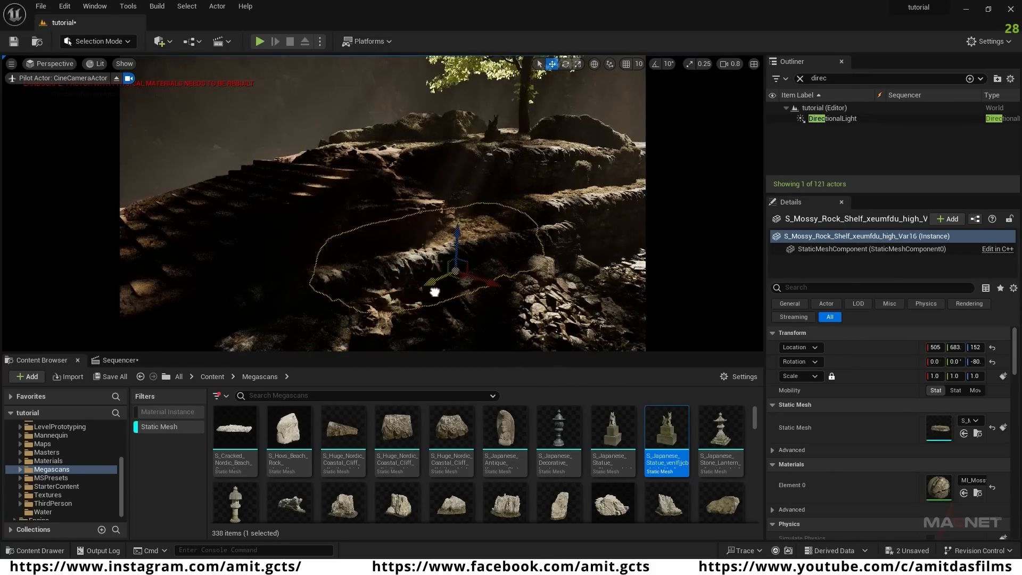
right_click_drag(433, 290, 410, 287)
right_click_drag(496, 295, 537, 290)
- Duplicate the mossy rock shelf further along the ground in front of the stairs and lower the copies slightly
left_click_drag(446, 282, 436, 281, "alt")
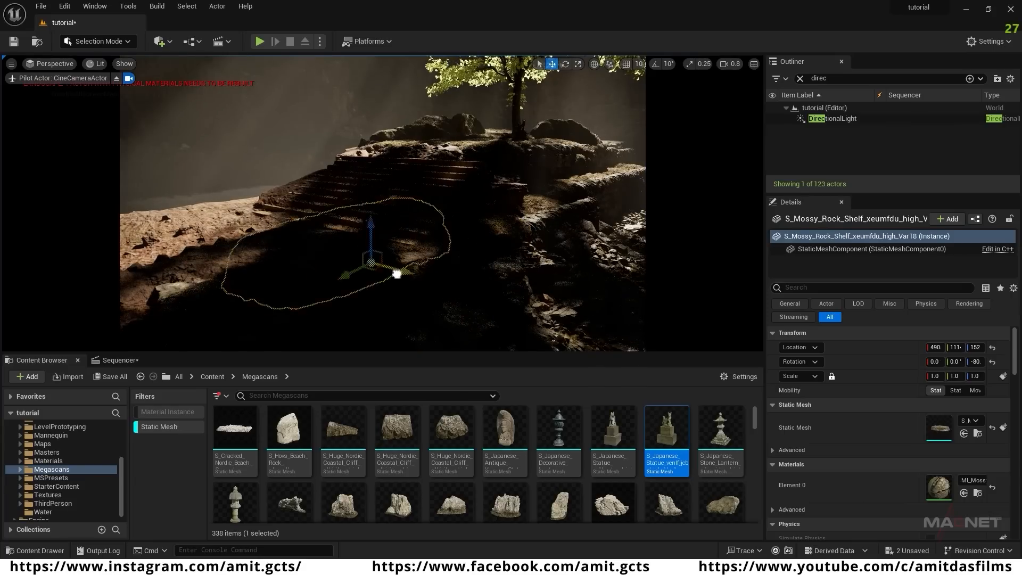
left_click_drag(334, 336, 332, 335)
right_click_drag(341, 320, 383, 298)
left_click_drag(387, 210, 386, 220)
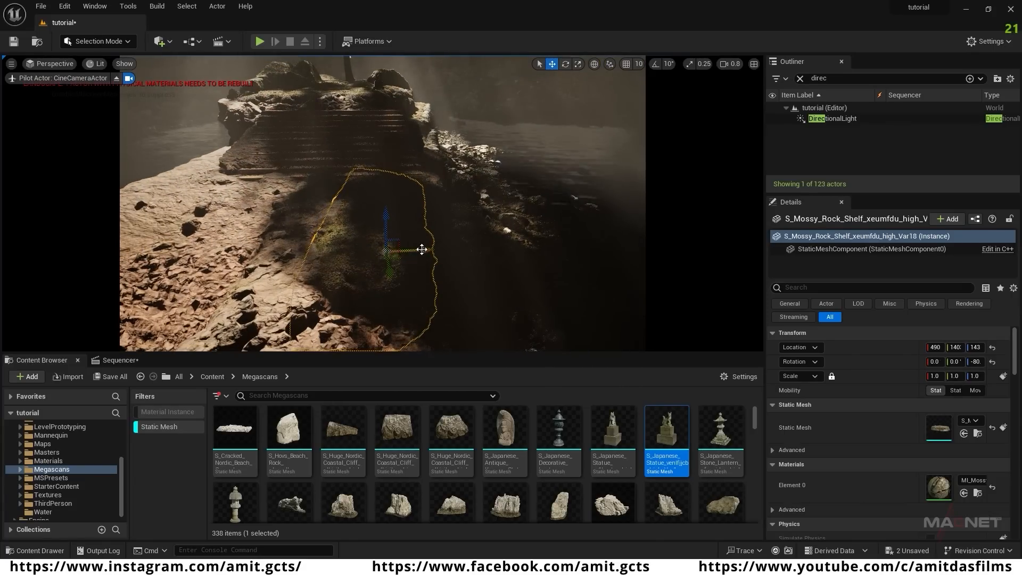
right_click_drag(372, 253, 341, 250)
left_click_drag(438, 253, 444, 252)
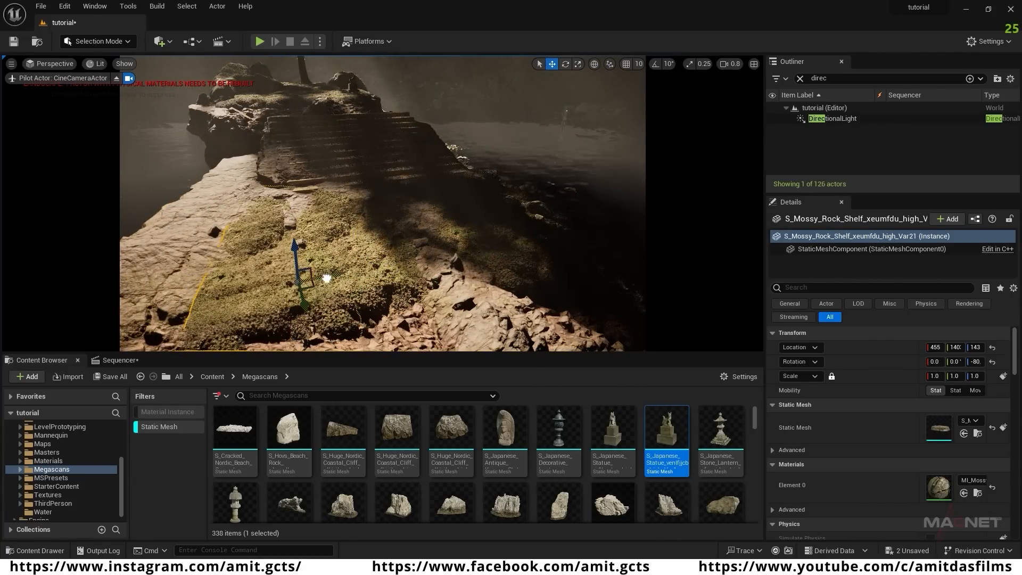
- Cover the remaining bare rock at the foot of the stairs with more mossy rock shelf copies
right_click_drag(298, 276, 267, 276)
left_click_drag(322, 271, 321, 262)
right_click_drag(314, 256, 282, 248)
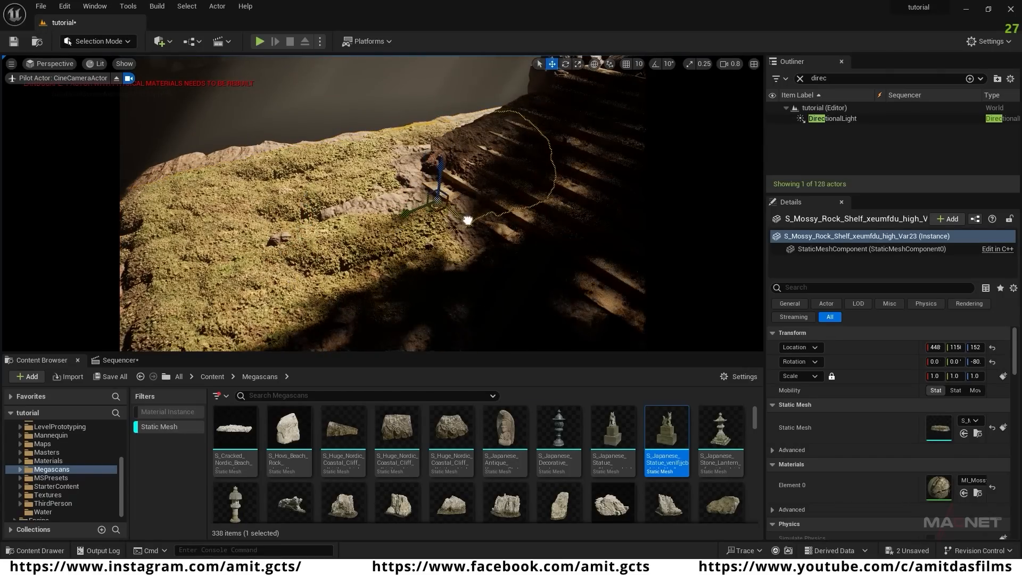
left_click_drag(448, 258, 442, 260)
right_click_drag(443, 260, 452, 222)
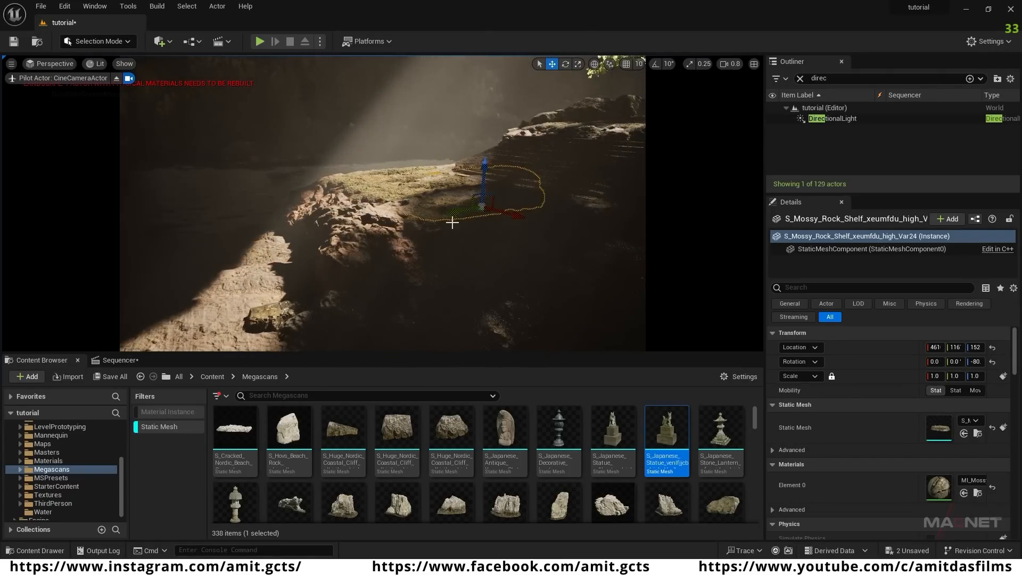
left_click_drag(350, 205, 350, 210)
right_click_drag(351, 210, 351, 295)
- Place a Japanese stone lantern on the mossy ground before the stairs, duplicate it along both sides and seat the copies
left_click_drag(235, 503, 158, 254)
left_click_drag(266, 266, 333, 248)
right_click_drag(333, 248, 291, 261)
right_click_drag(539, 269, 458, 239)
left_click_drag(457, 240, 524, 274, "alt")
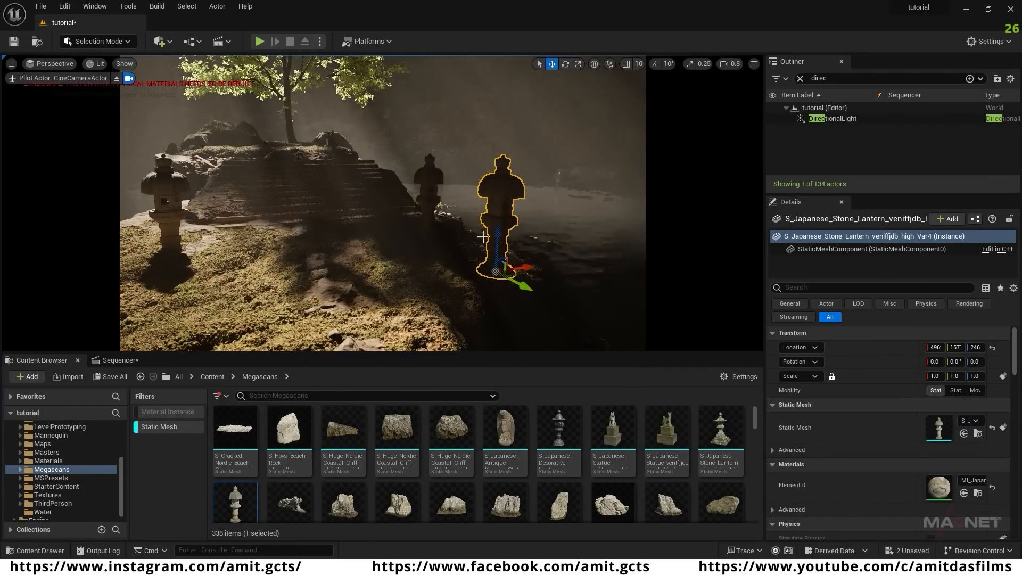
key("w")
right_click_drag(496, 286, 442, 280)
left_click_drag(440, 280, 440, 292)
mouse_move(440, 292)
right_mouse_down()
mouse_move(405, 288)
mouse_move(452, 282)
mouse_move(479, 239)
mouse_move(436, 288)
right_mouse_up()
- Place the S_Japanese_Antique stone beside the hornbeam trunk, scale it to about 1.54 and lower it into the ground
left_click_drag(505, 429, 452, 285)
right_click_drag(453, 285, 426, 276)
key("r")
left_click_drag(416, 261, 441, 248)
right_click_drag(440, 248, 500, 305)
key("w")
left_click_drag(471, 240, 470, 248)
right_click_drag(470, 247, 524, 314)
key("g")
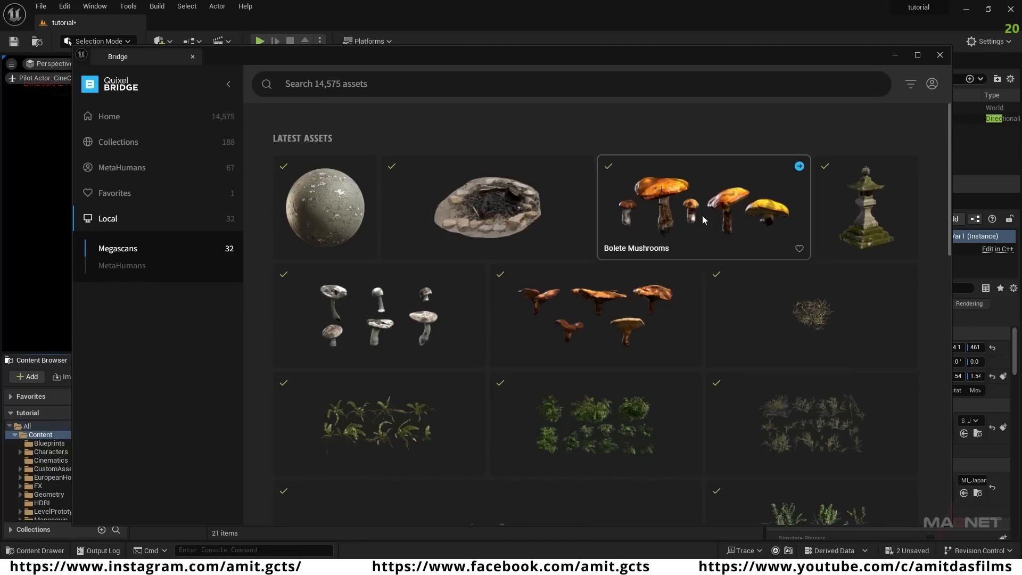
- In Quixel Bridge, select the local assets Bolete Mushrooms, White Button Mushroom, Scatter Mushroom Set, Fern, Grass Clumps and Dwarf Birch
left_click(643, 226)
left_click(349, 267, "ctrl")
left_click(507, 272, "ctrl")
left_click(510, 347, "ctrl")
left_click(350, 350, "ctrl")
left_click(497, 430, "ctrl")
scroll(498, 404, "down", 6)
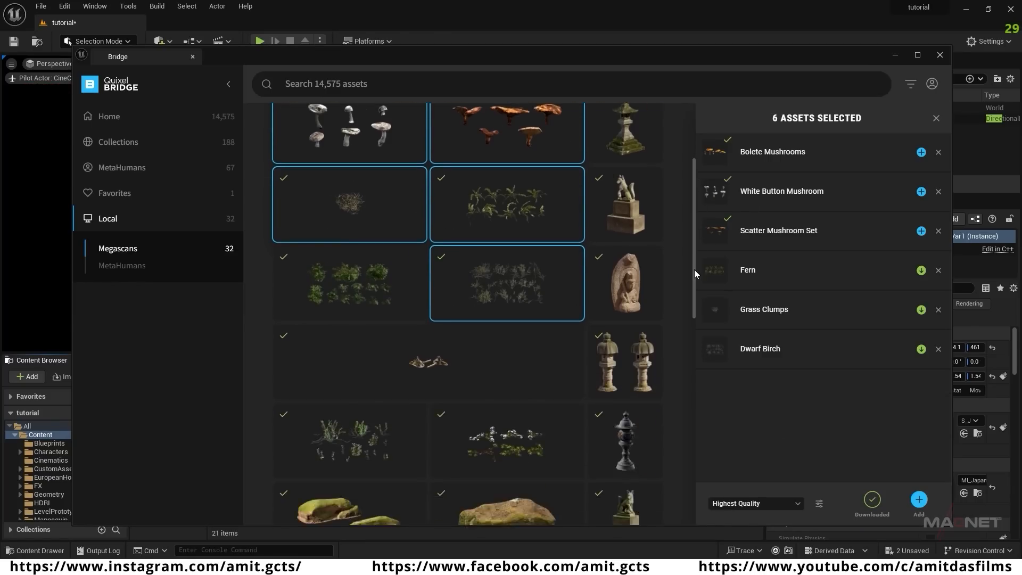
- Add Nordic Forest Tree Uprooted Small, Rubber Bush, Mile-a-minute vine and other plants to the selection, and download everything at Highest Quality
left_click(439, 194, "ctrl")
left_click(349, 263, "ctrl")
left_click(505, 266, "ctrl")
scroll(612, 319, "down", 5)
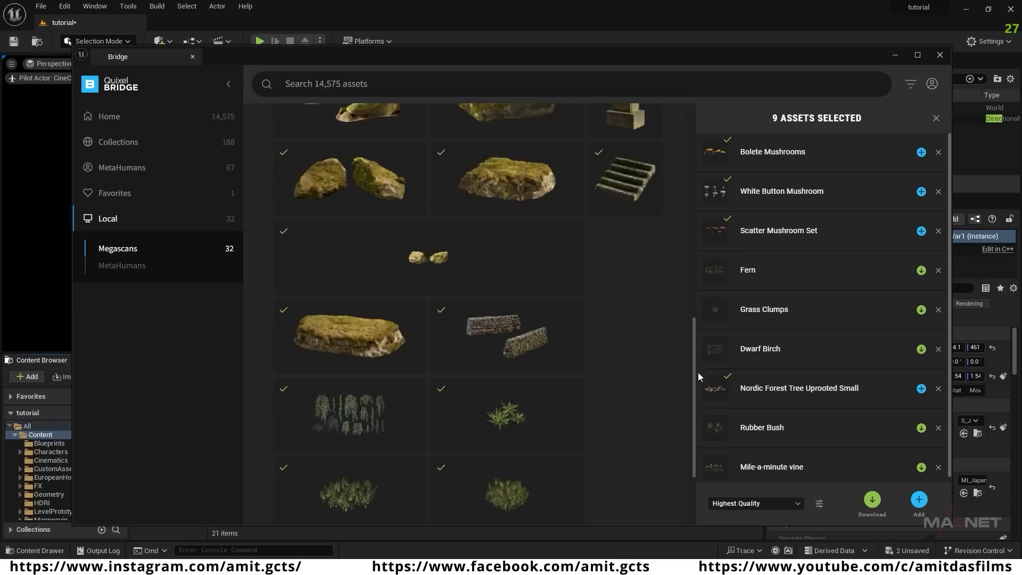
left_click(797, 506)
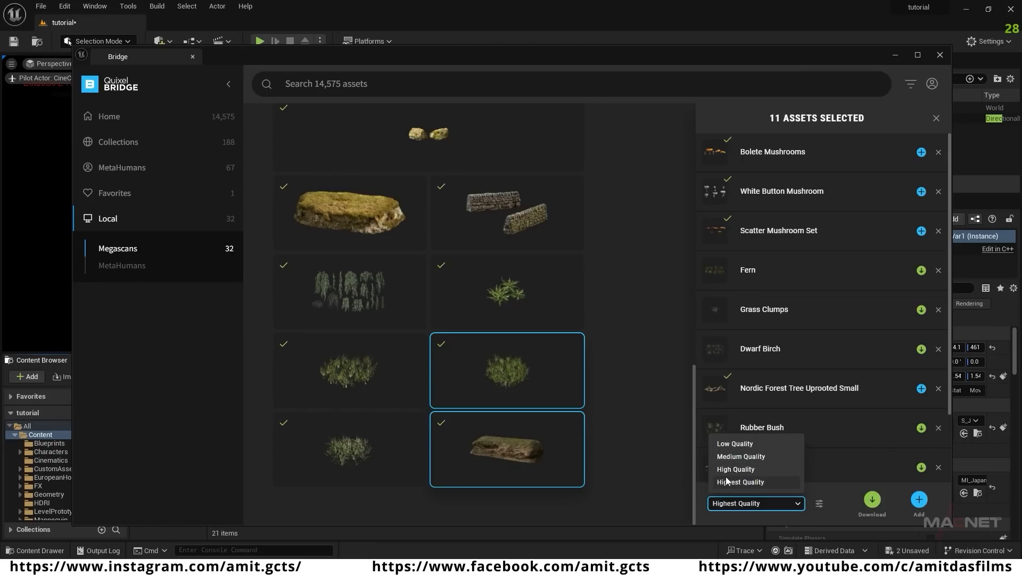
left_click(743, 482)
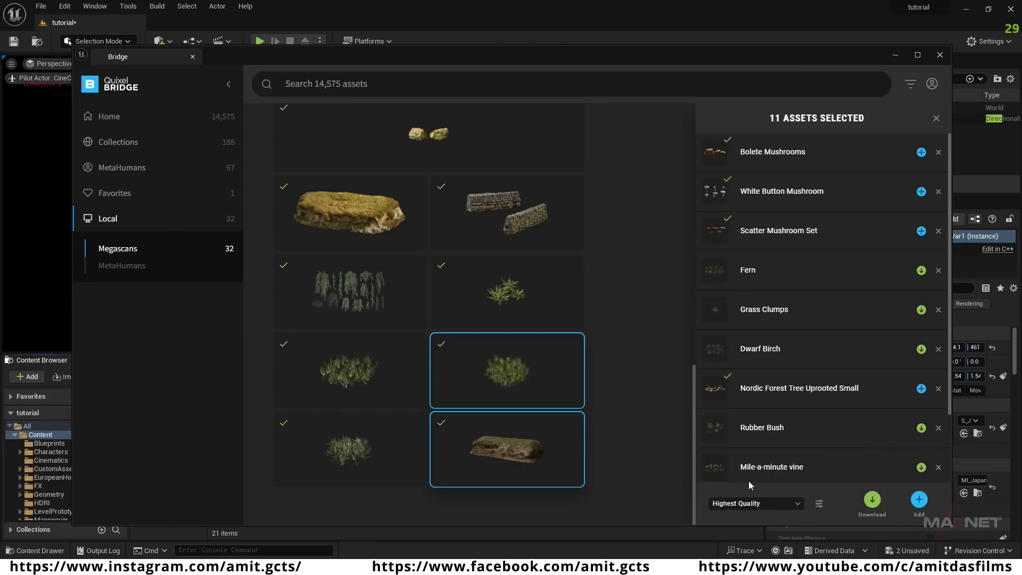
left_click(871, 500)
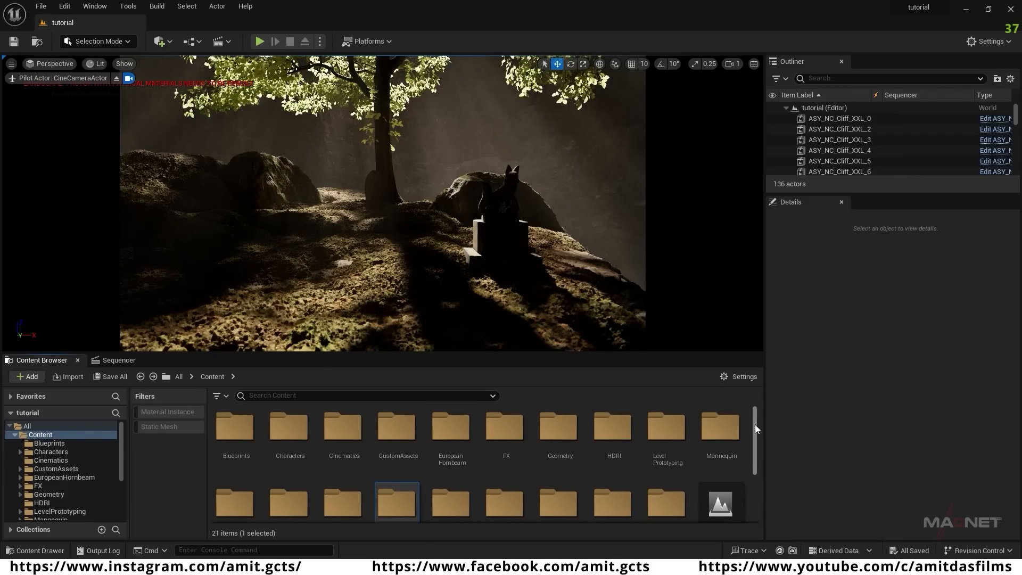
- Open the 3D_Plants folder inside the project's Megascans folder and filter it to static meshes
left_click_drag(755, 425, 754, 448)
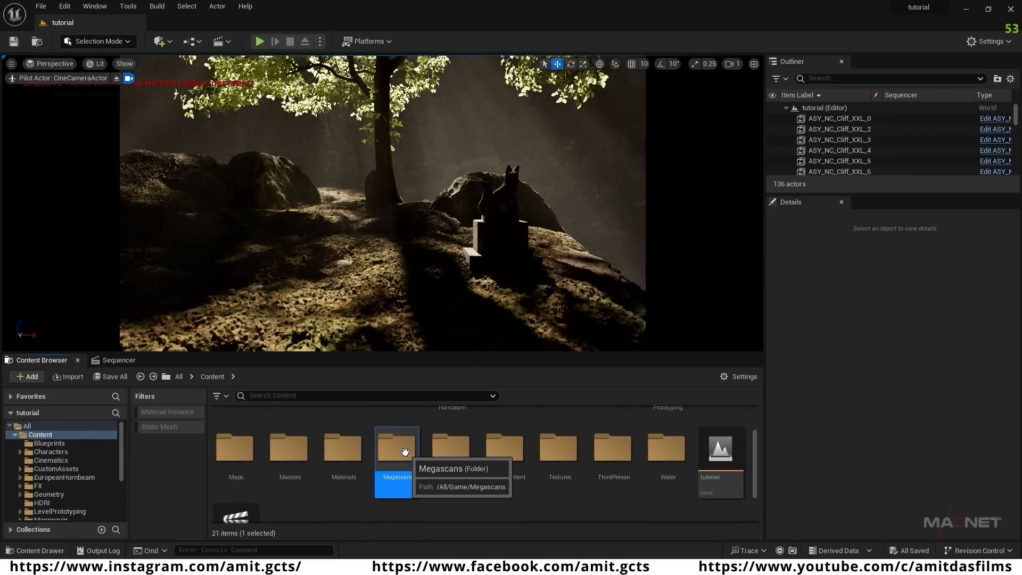
double_click(404, 468)
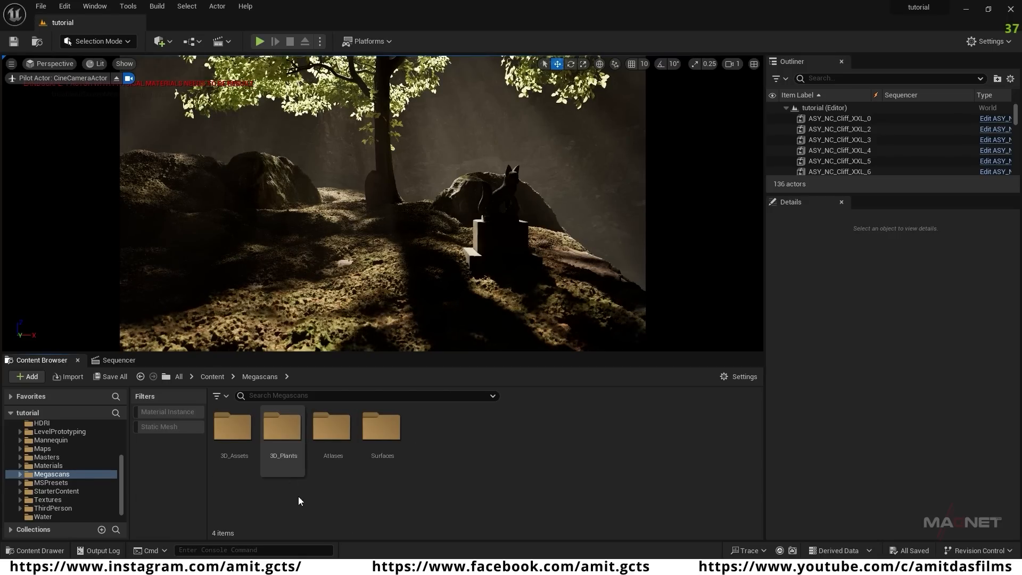
double_click(282, 429)
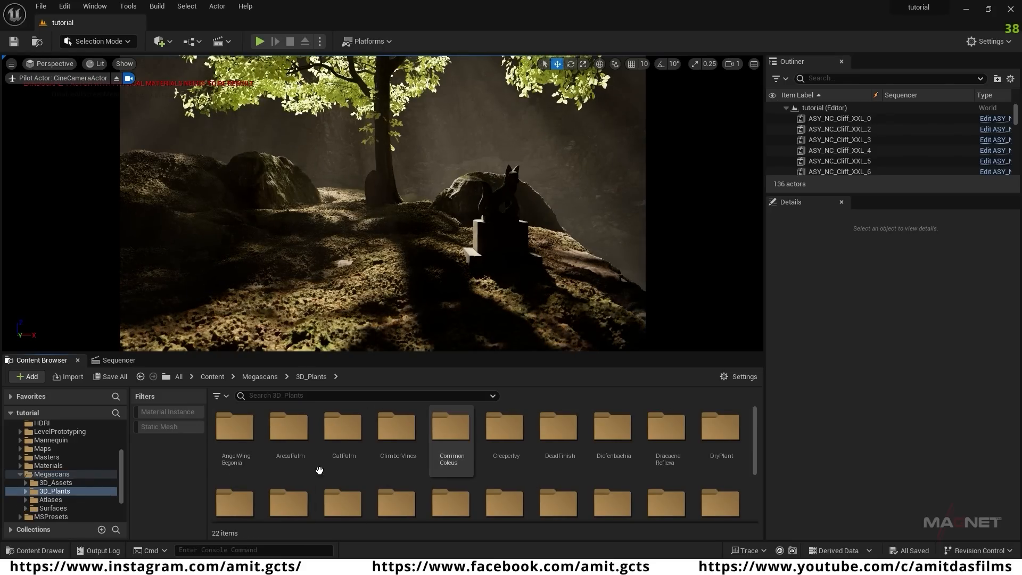
left_click(156, 427)
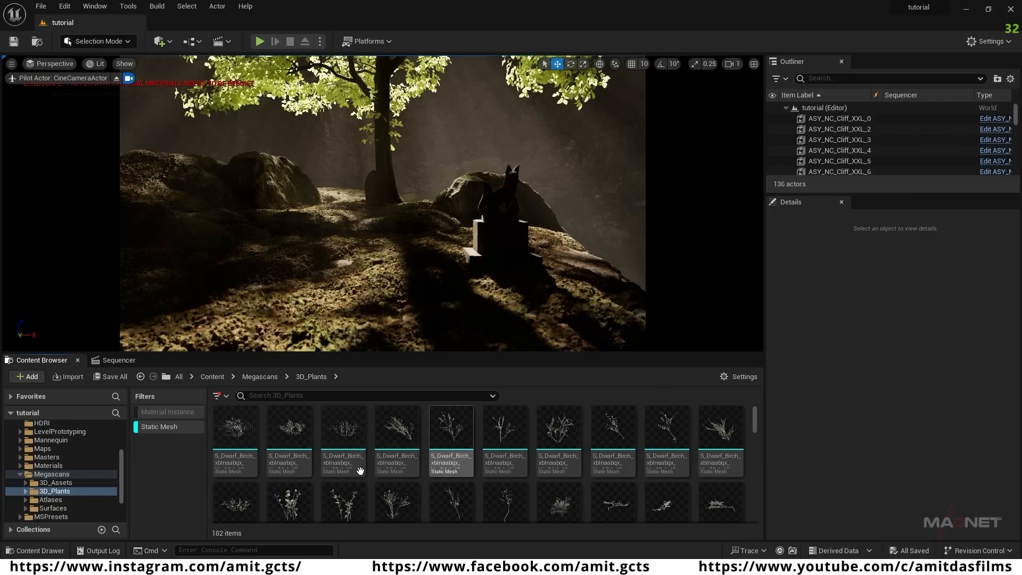
- Enable Nanite on all the static meshes in the 3D_Plants folder
left_click_drag(752, 420, 753, 454)
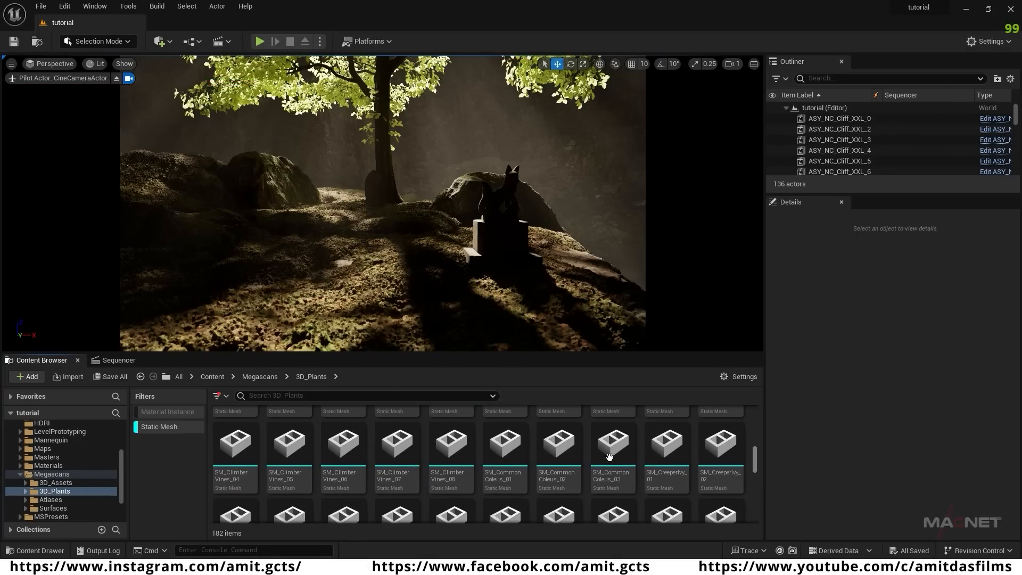
scroll(646, 452, "up", 2)
scroll(293, 442, "up", 4)
left_click(295, 434)
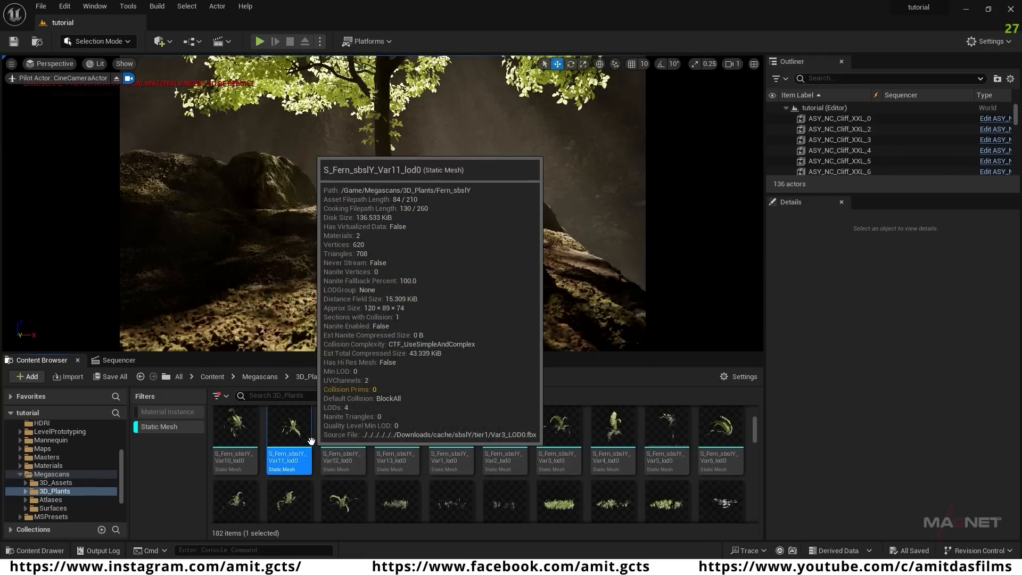
key("ctrl+a")
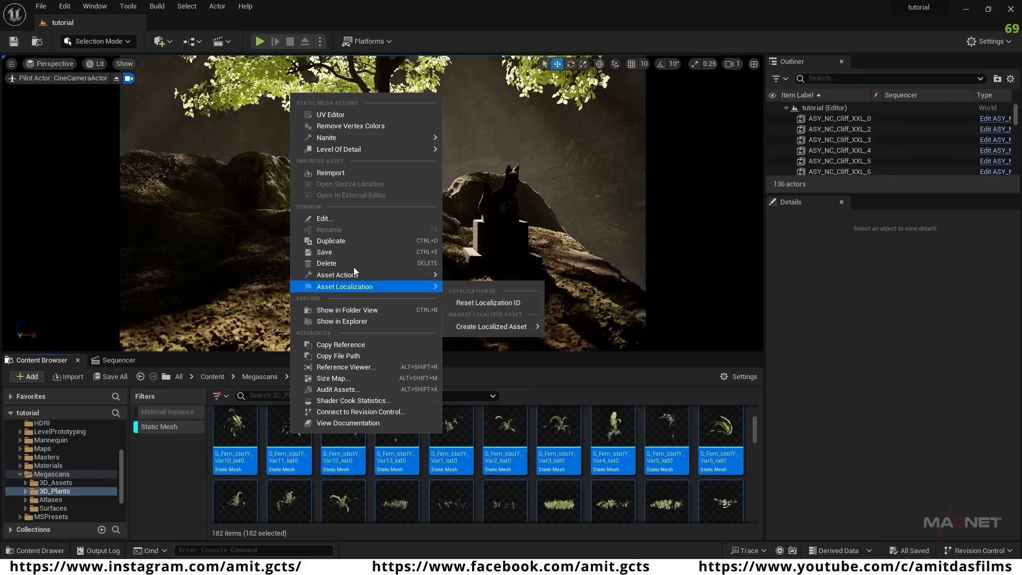
mouse_move(334, 139)
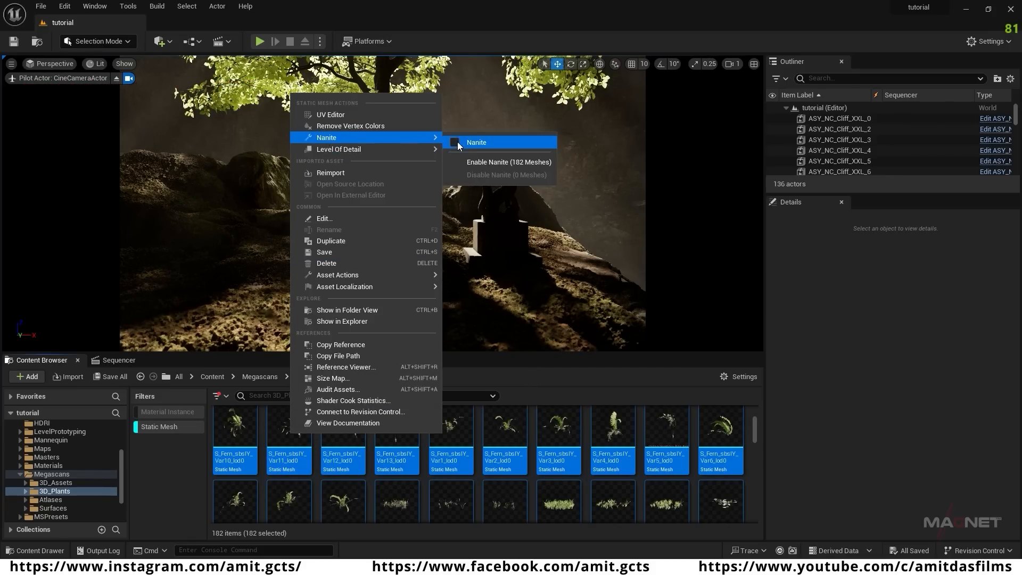
left_click(513, 162)
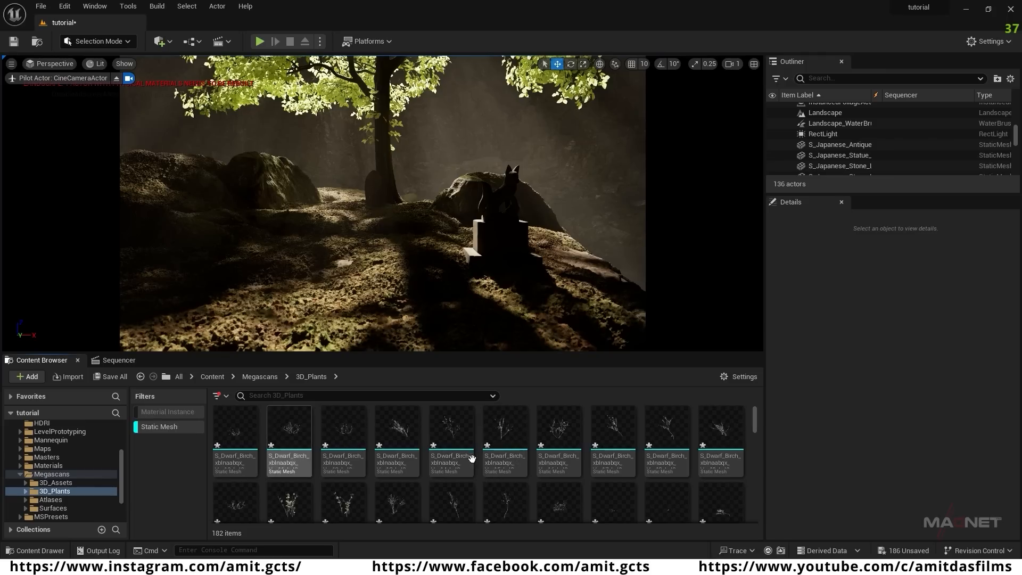
- Switch to Foliage mode and activate the FT_Grass_Clumps_rbojr_Var3_lod0 type and the grass clump type beside it for painting
scroll(575, 485, "down", 3)
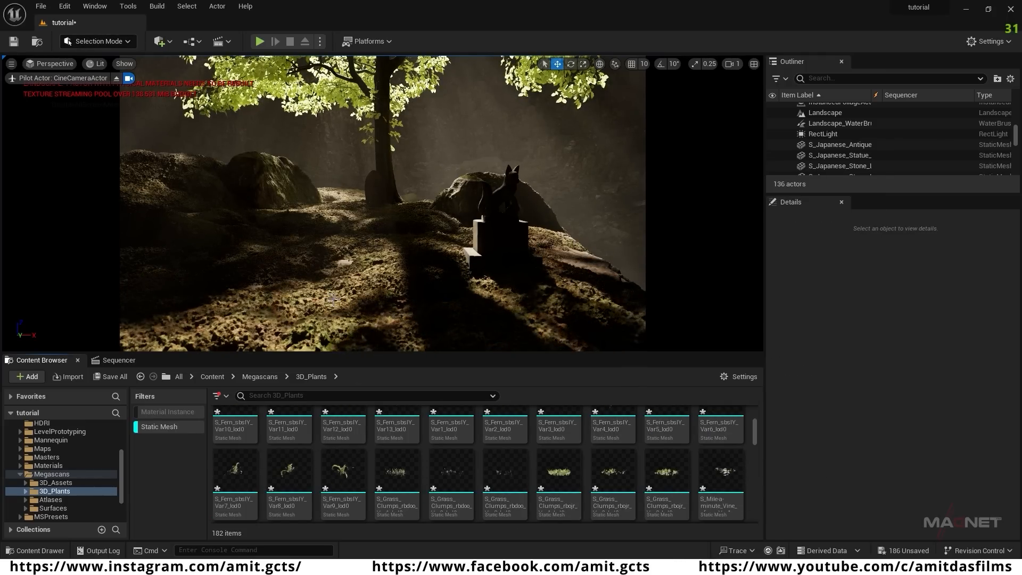
left_click(120, 42)
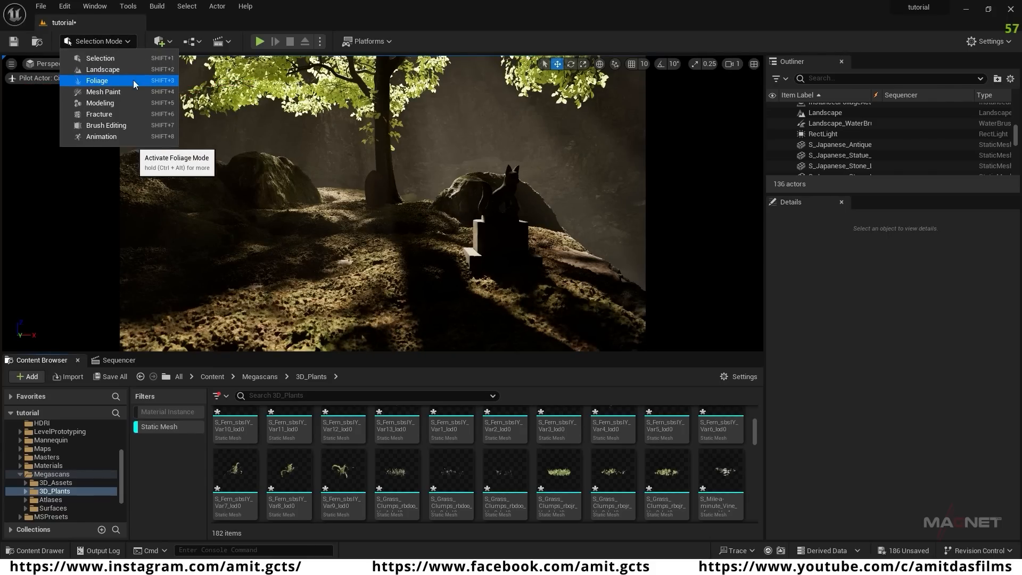
left_click(101, 81)
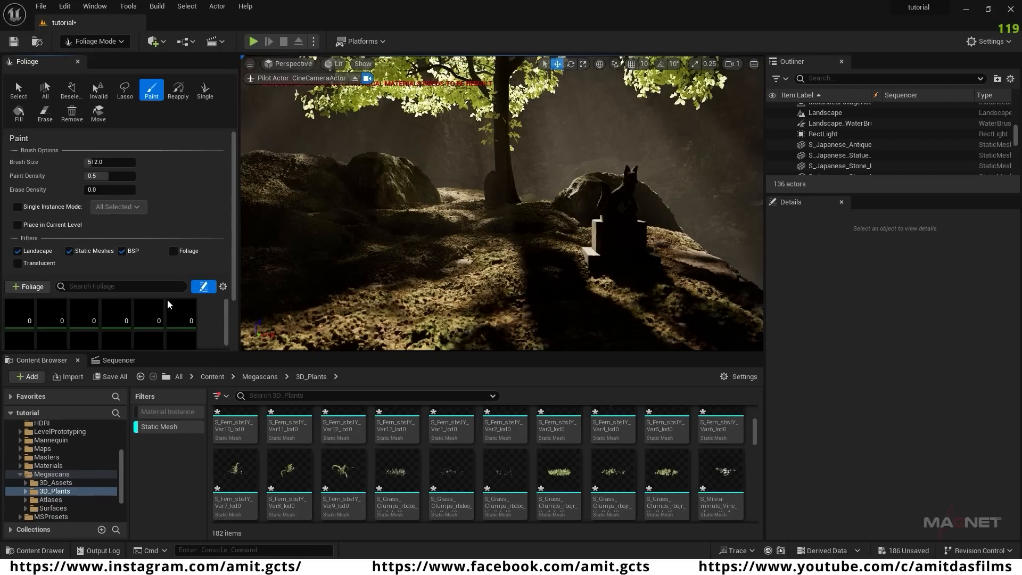
scroll(216, 245, "down", 3)
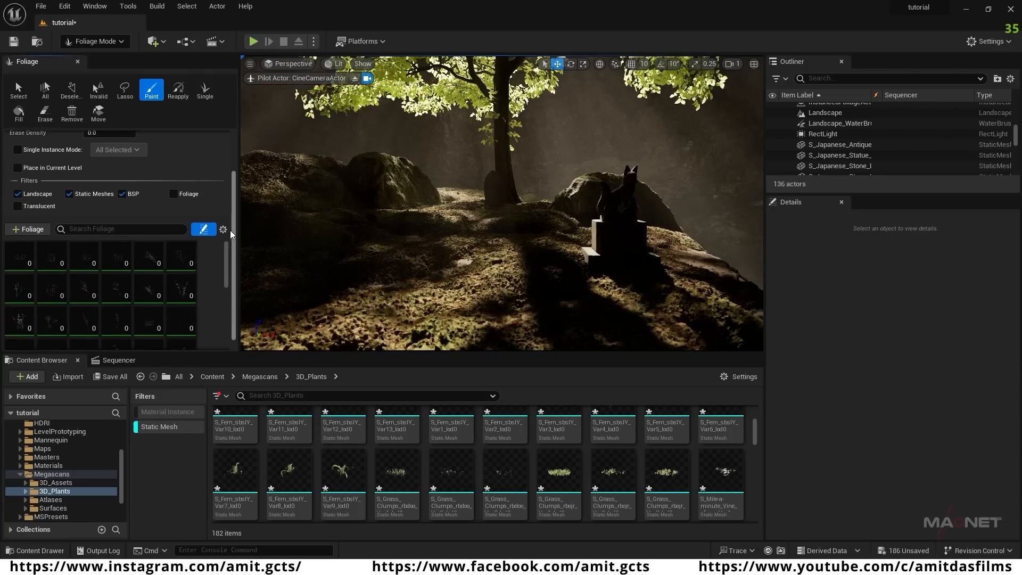
left_click_drag(227, 240, 227, 283)
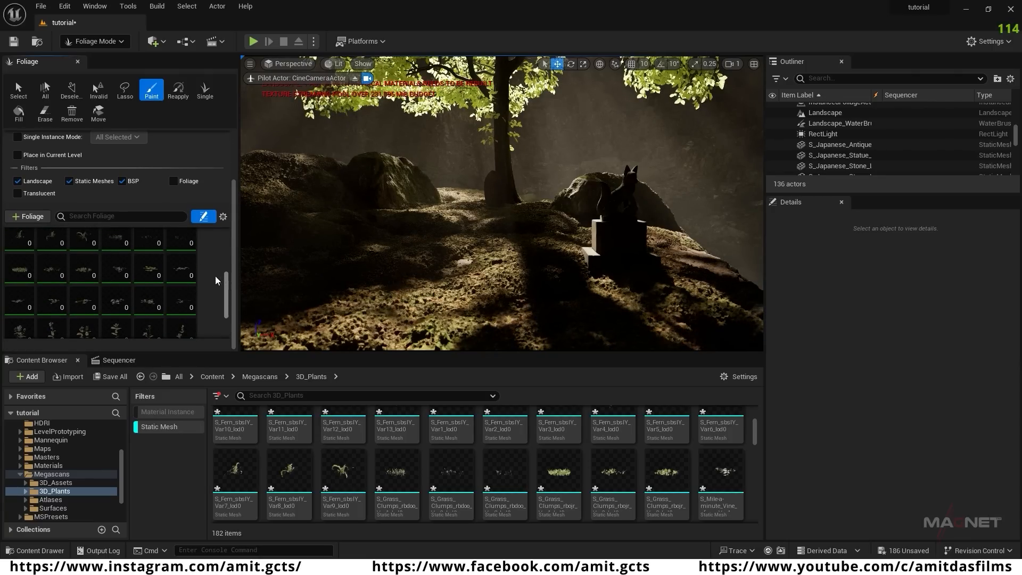
left_click(51, 269)
left_click(79, 273, "ctrl")
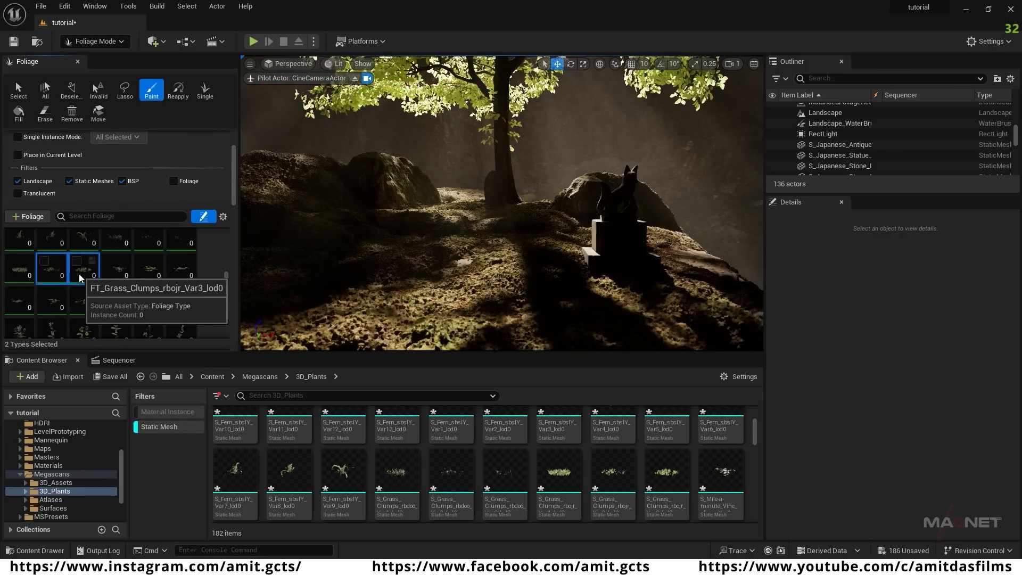
left_click(77, 261)
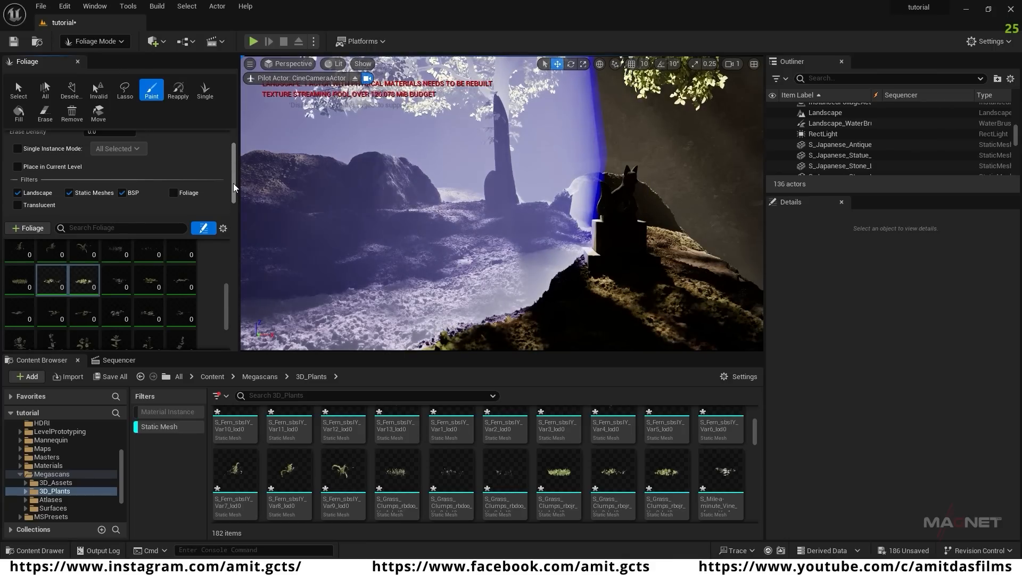
- Set the foliage brush size to 20 and the paint density to 1
scroll(233, 183, "up", 3)
left_click(89, 164)
type("20")
key("Return")
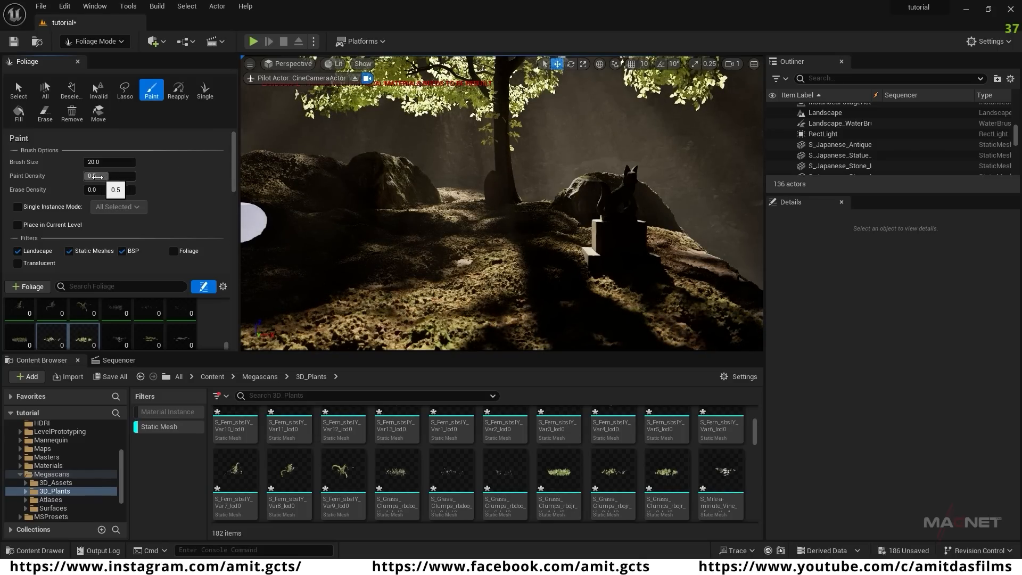
left_click(93, 176)
type("1")
key("Return")
- Set the grass types' Density / 1Kuu to 500 and turn off Align to Normal
left_click_drag(234, 144, 238, 203)
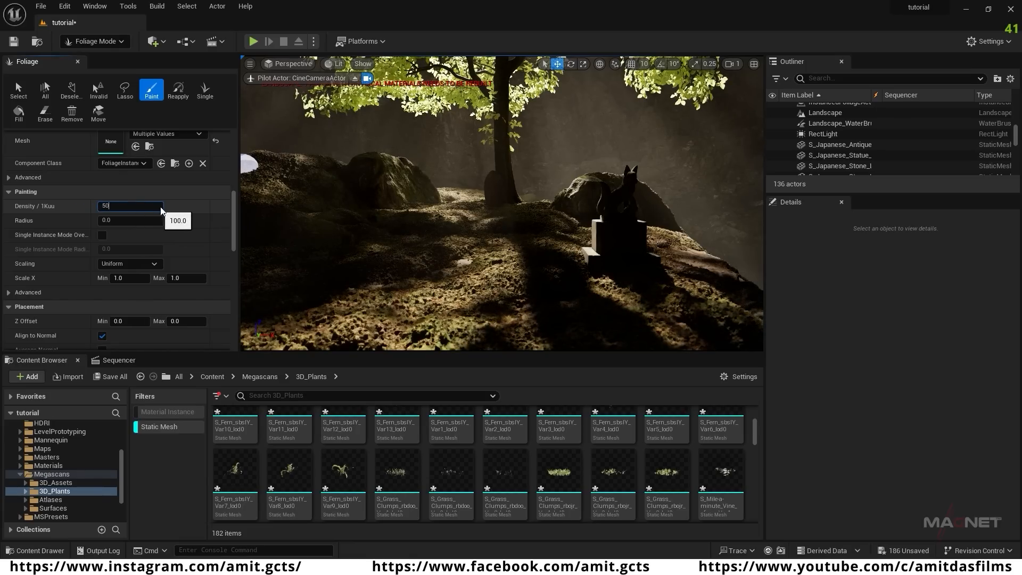
type("0")
key("Return")
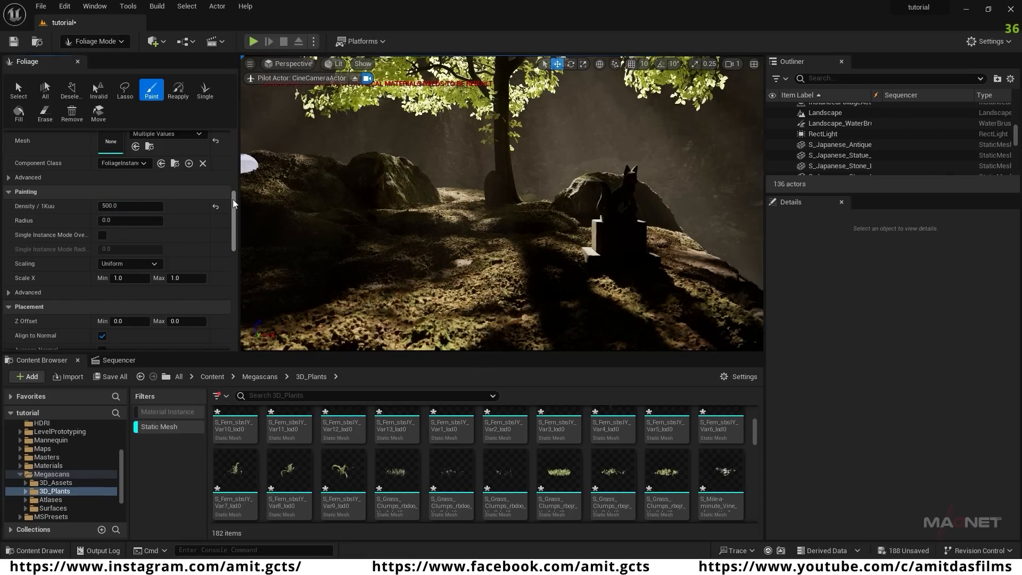
left_click_drag(232, 199, 232, 213)
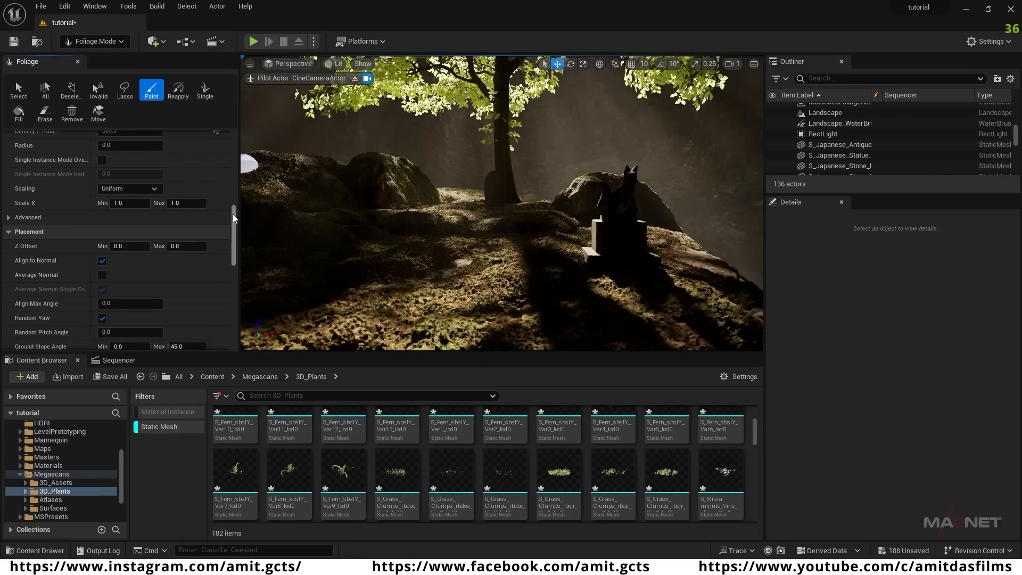
left_click(101, 255)
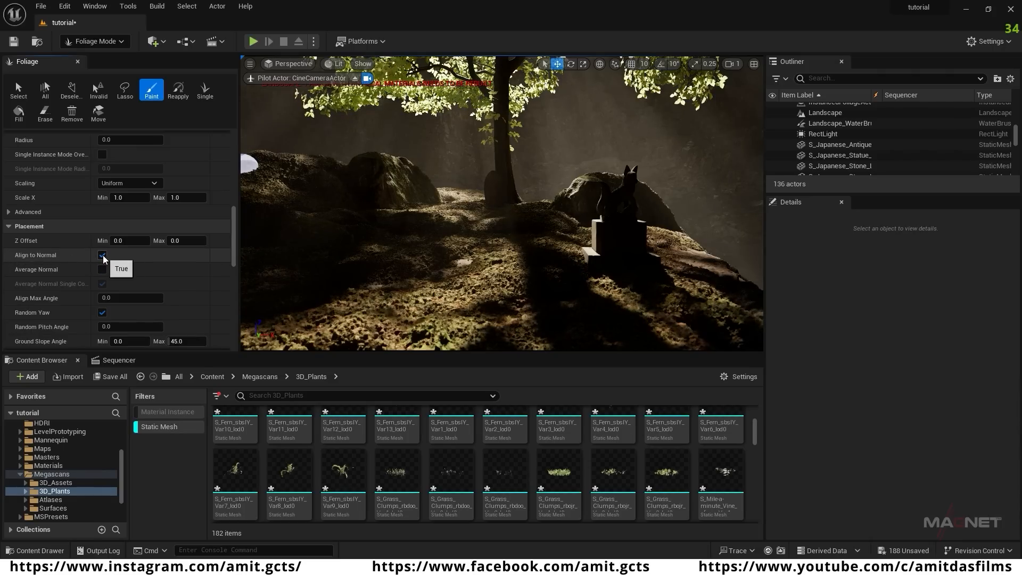
left_click(103, 255)
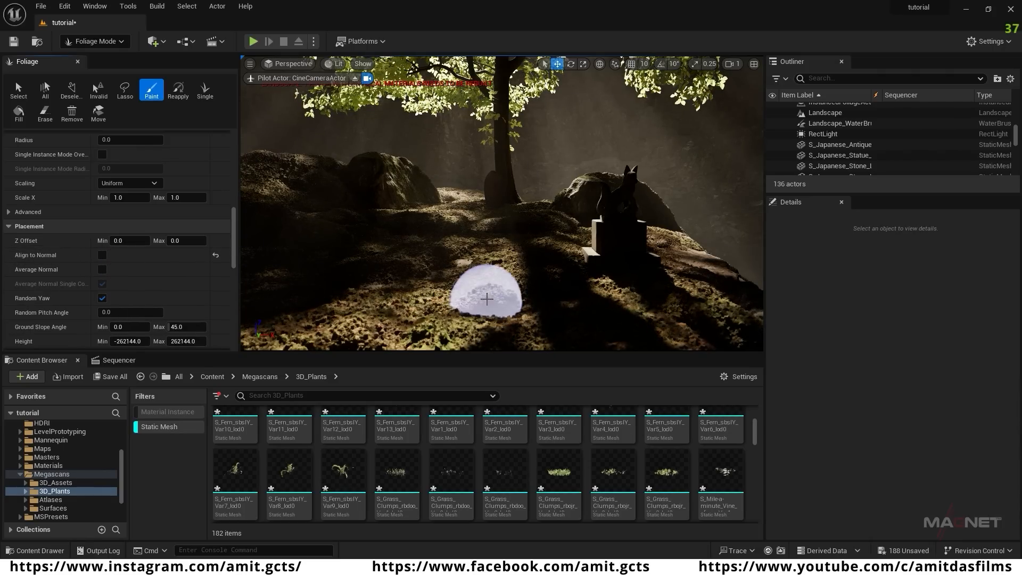
- Paint grass clumps over the foreground ground and the hollow beside the mossy rocks, undoing unwanted strokes
mouse_move(357, 313)
left_mouse_down()
mouse_move(354, 295)
mouse_move(479, 322)
mouse_move(420, 290)
mouse_move(408, 268)
mouse_move(358, 274)
mouse_move(402, 245)
mouse_move(282, 267)
mouse_move(404, 237)
mouse_move(433, 251)
mouse_move(528, 251)
mouse_move(542, 228)
left_mouse_up()
right_click_drag(543, 228, 469, 276)
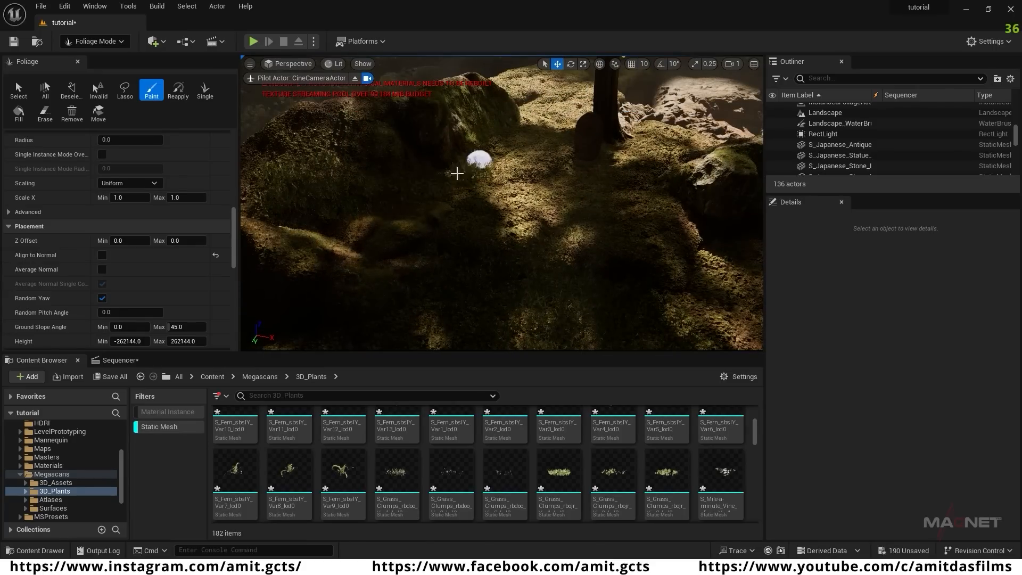
key("ctrl+z")
mouse_move(287, 250)
left_mouse_down()
mouse_move(456, 227)
mouse_move(416, 225)
left_mouse_up()
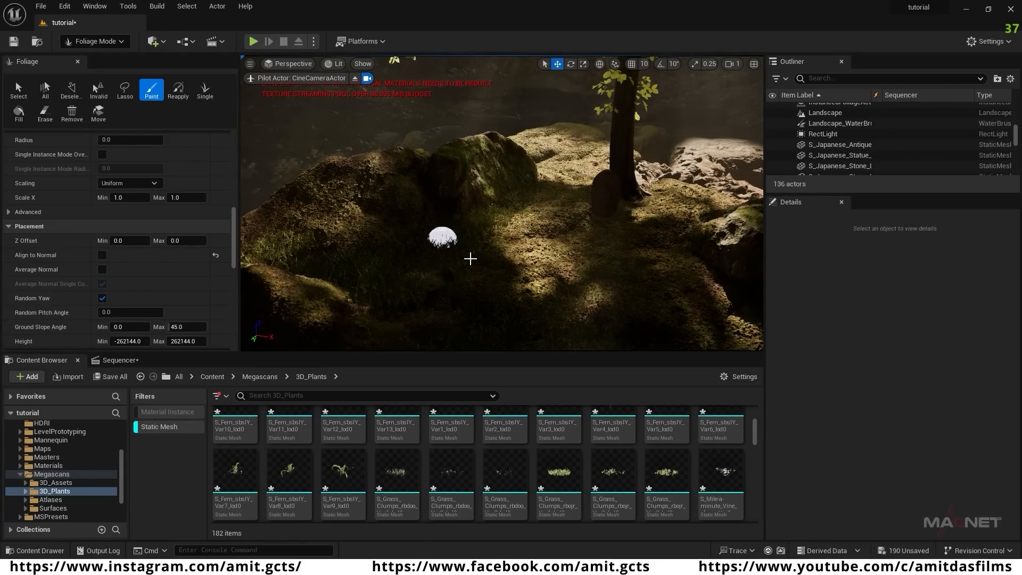
key("ctrl+z")
mouse_move(288, 264)
left_mouse_down()
mouse_move(326, 269)
mouse_move(520, 192)
left_mouse_up()
- Paint grass clumps on the ground around the hornbeam trunk and behind the antique stone
right_click_drag(520, 192, 577, 187)
mouse_move(616, 250)
left_mouse_down()
mouse_move(518, 193)
mouse_move(570, 193)
left_mouse_up()
mouse_move(570, 194)
right_mouse_down()
mouse_move(572, 185)
mouse_move(505, 189)
right_mouse_up()
key("w")
left_click_drag(567, 218, 485, 219)
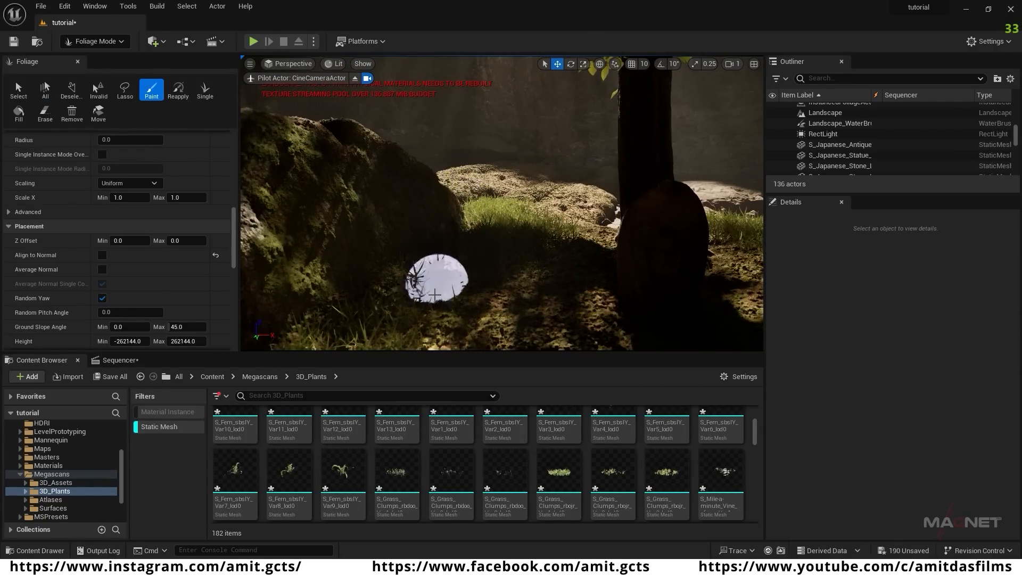
- Paint dense grass over the rocky mound and along the edge of the mossy rocks on the hill
right_click_drag(441, 180, 500, 234)
key("w")
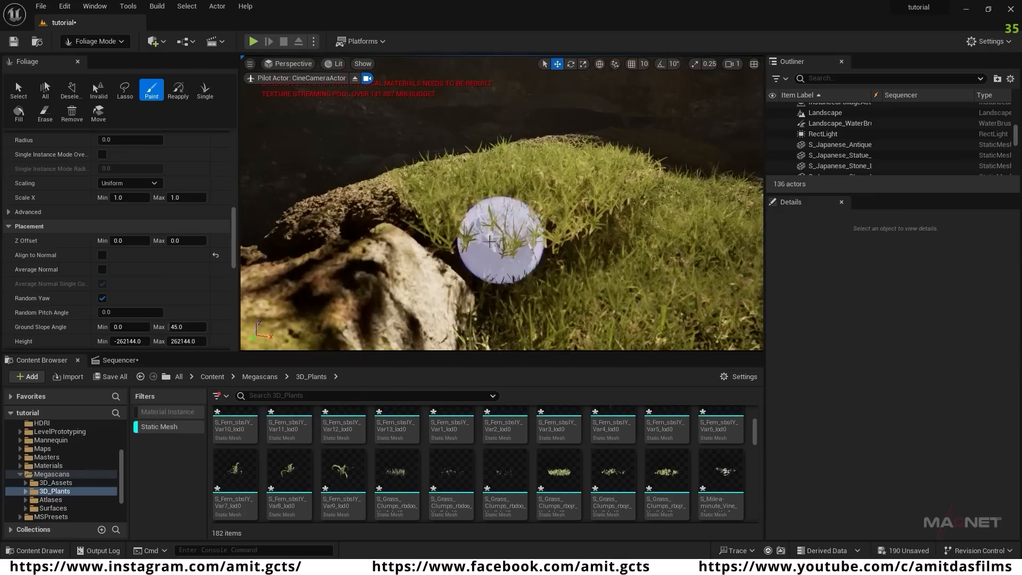
left_click_drag(500, 234, 582, 201, "shift")
mouse_move(593, 166)
right_mouse_down()
mouse_move(529, 182)
mouse_move(553, 197)
mouse_move(511, 192)
mouse_move(584, 208)
right_mouse_up()
key("w")
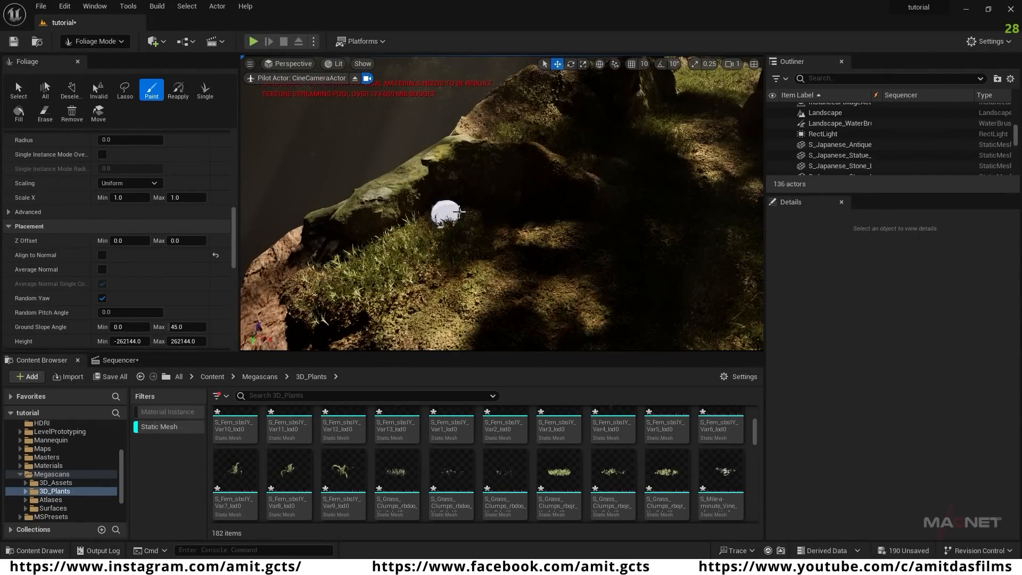
- Paint grass along the tops of the stone wall terraces and on the rocky bank below them
right_click_drag(596, 262, 687, 266)
right_click_drag(524, 298, 596, 314)
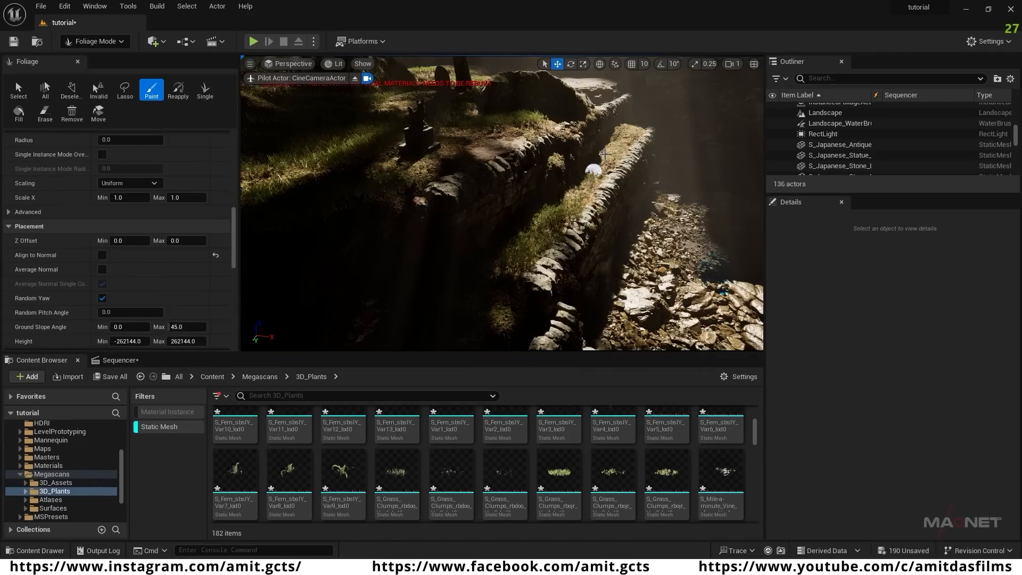
right_click_drag(535, 236, 621, 196)
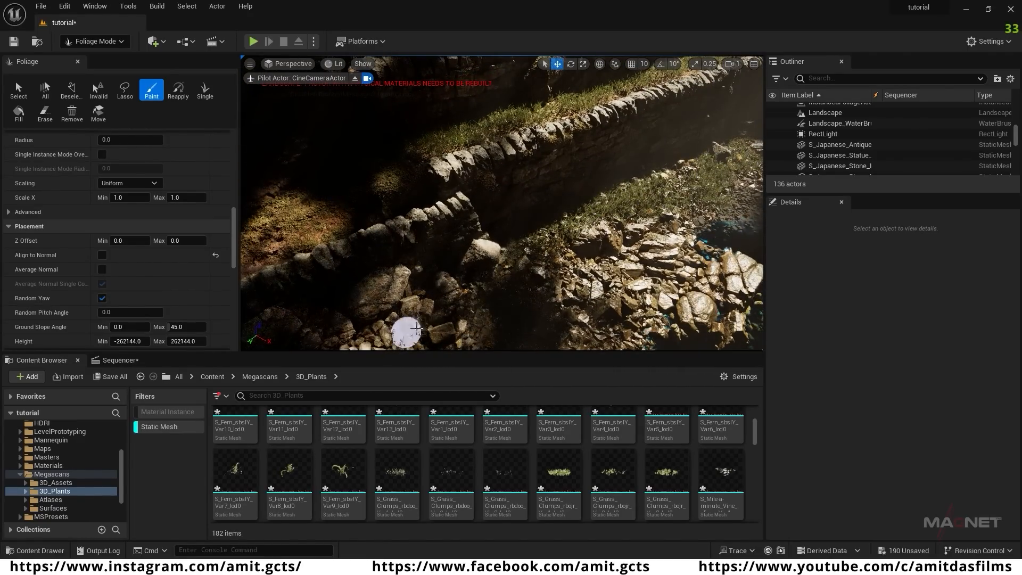
key("w")
mouse_move(519, 243)
right_mouse_down()
mouse_move(590, 252)
mouse_move(575, 266)
right_mouse_up()
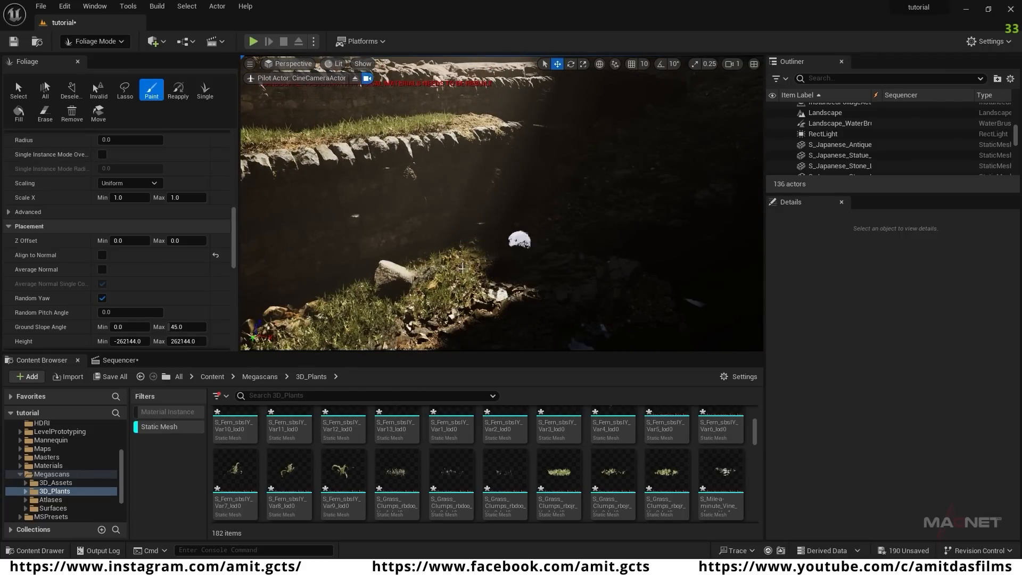
- Paint grass around the stone lanterns and along the path beside the stairs, erasing excess clumps
right_click_drag(620, 198, 585, 154)
key("w")
left_click(485, 197, "shift")
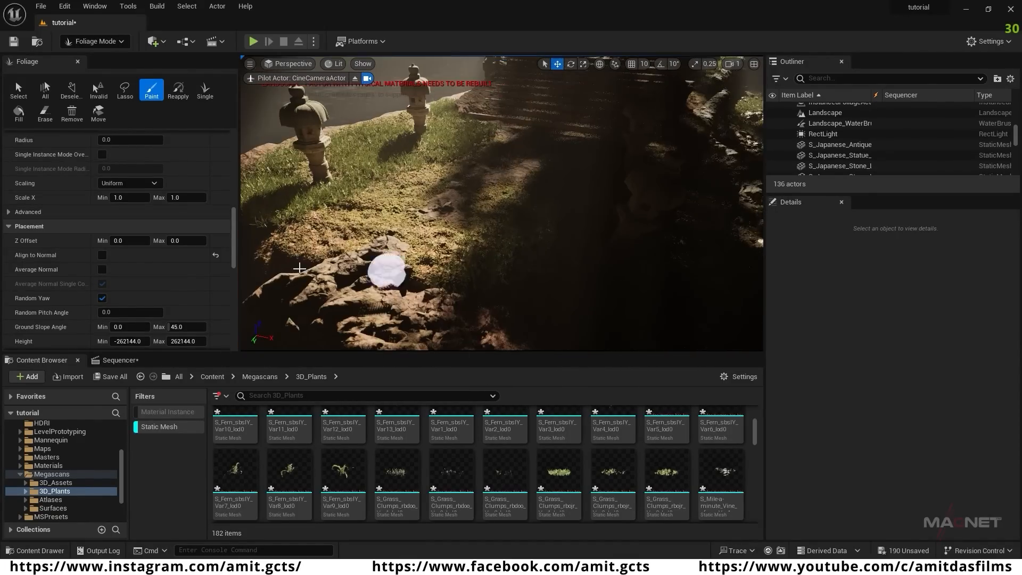
right_click_drag(485, 197, 458, 255)
left_click_drag(417, 272, 397, 216)
left_click(504, 235, "shift")
mouse_move(504, 235)
right_mouse_down()
mouse_move(503, 125)
mouse_move(502, 159)
right_mouse_up()
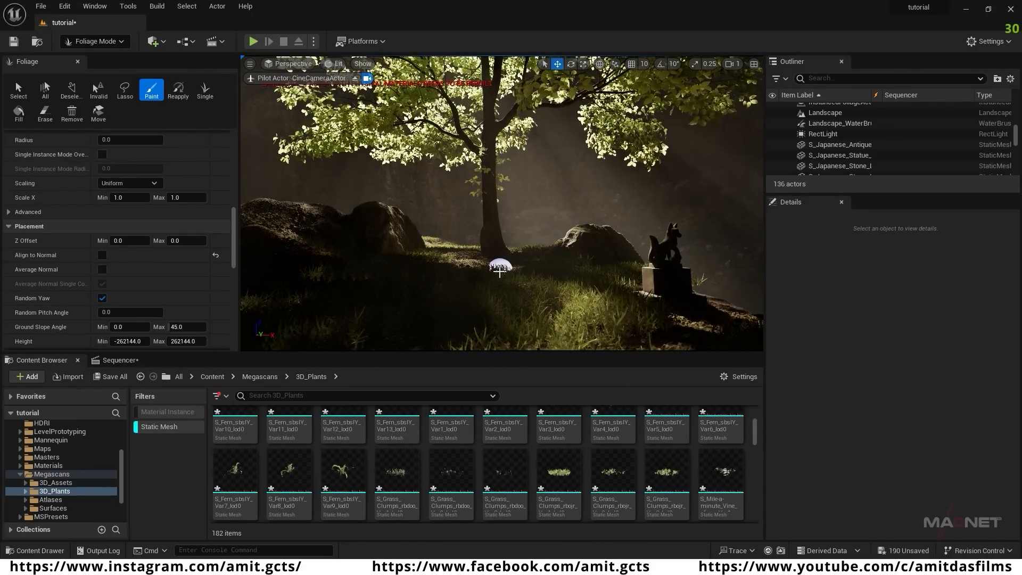
- Touch up the grass on the foreground ground in front of the hornbeam and the fox statue
right_click_drag(500, 272, 514, 319)
mouse_move(490, 321)
left_mouse_down("shift")
mouse_move(497, 298)
mouse_move(480, 319)
left_mouse_up("shift")
right_click_drag(484, 319, 521, 257)
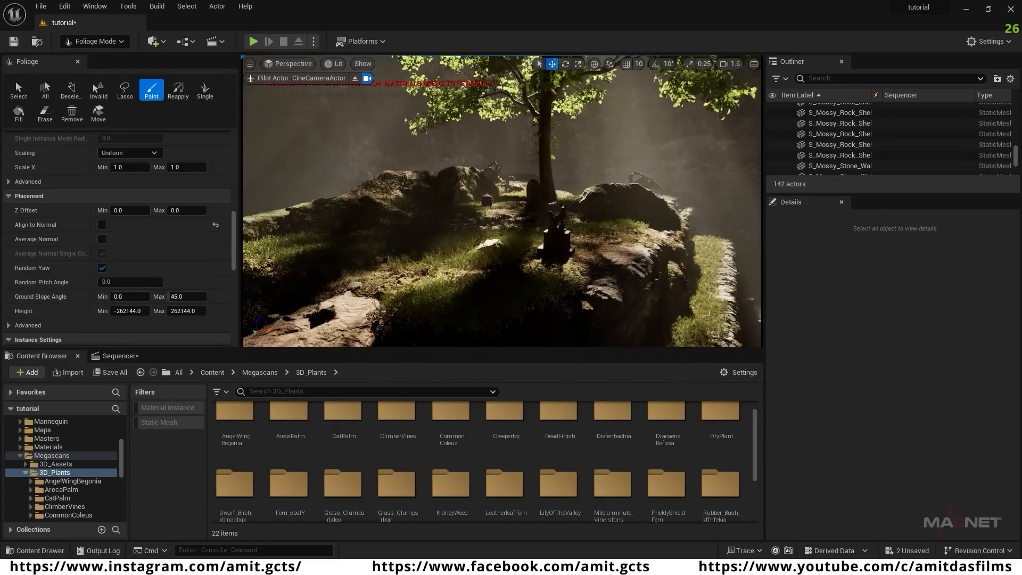
- Return to Selection mode, duplicate the foreground S_Mossy_Rock_Shelf Var7 rock and place the copy lower on the slope, toward the camera
mouse_move(501, 201)
right_mouse_down()
mouse_move(528, 227)
mouse_move(475, 202)
mouse_move(514, 226)
mouse_move(485, 219)
mouse_move(509, 219)
right_mouse_up()
key("w")
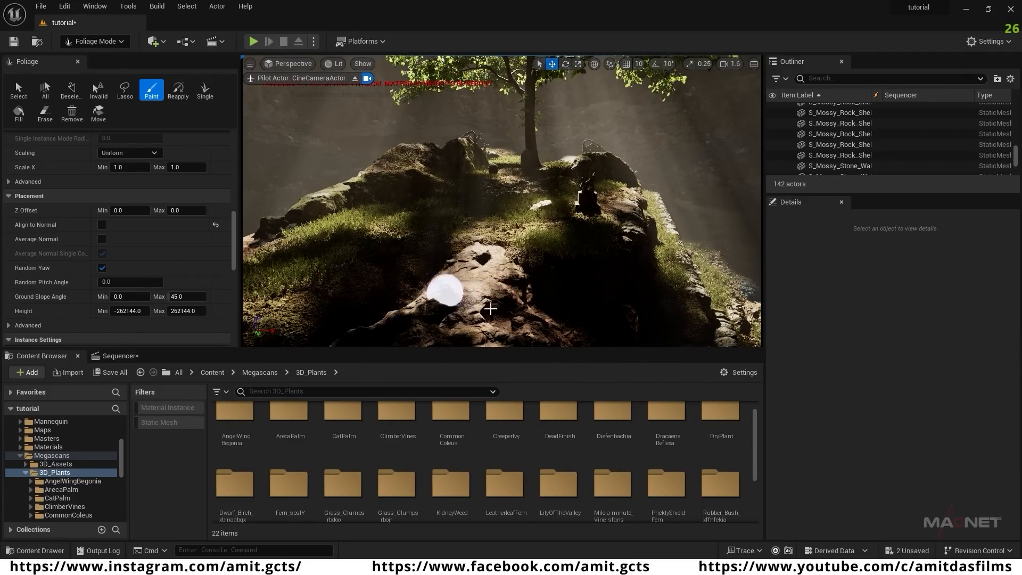
left_click(114, 45)
left_click(104, 59)
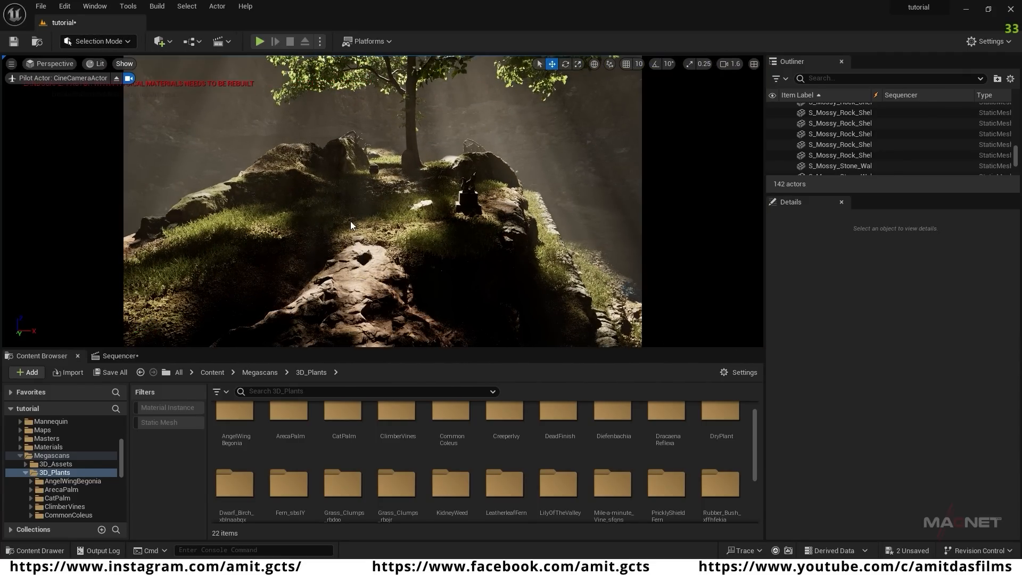
right_click_drag(411, 246, 411, 269)
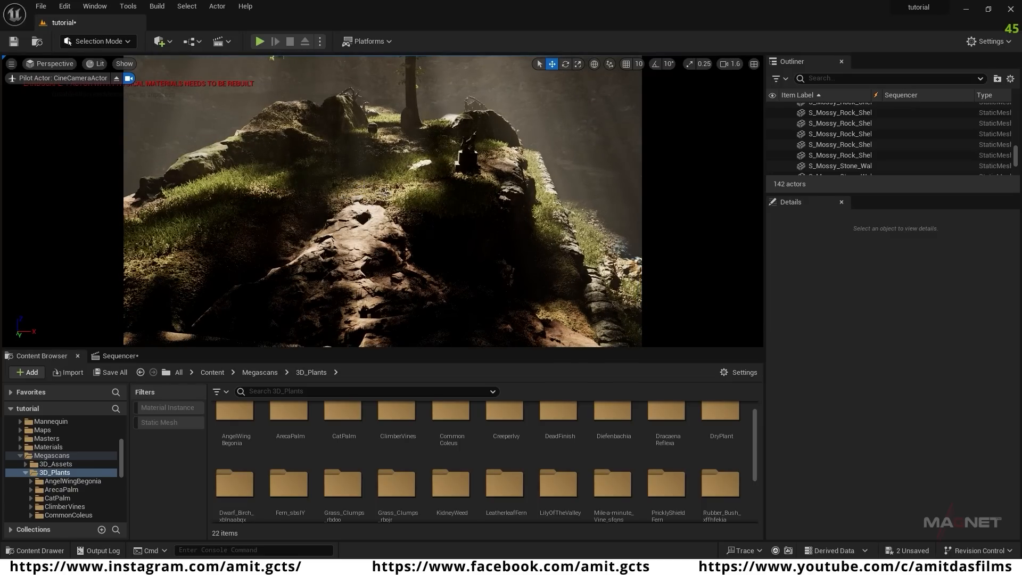
left_click(350, 185)
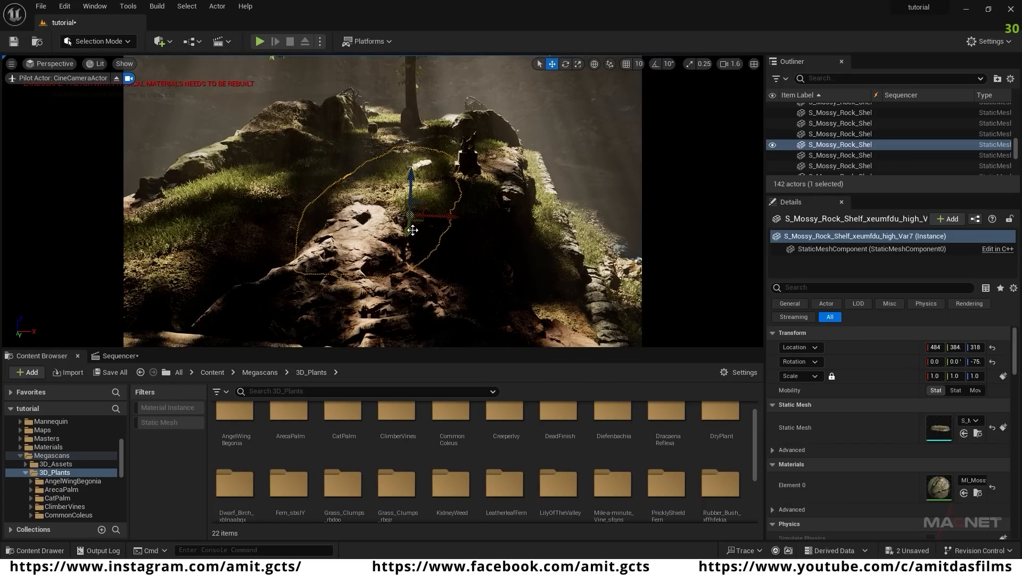
left_click_drag(408, 232, 360, 326, "alt")
left_click_drag(450, 278, 369, 229)
right_click_drag(369, 229, 321, 234)
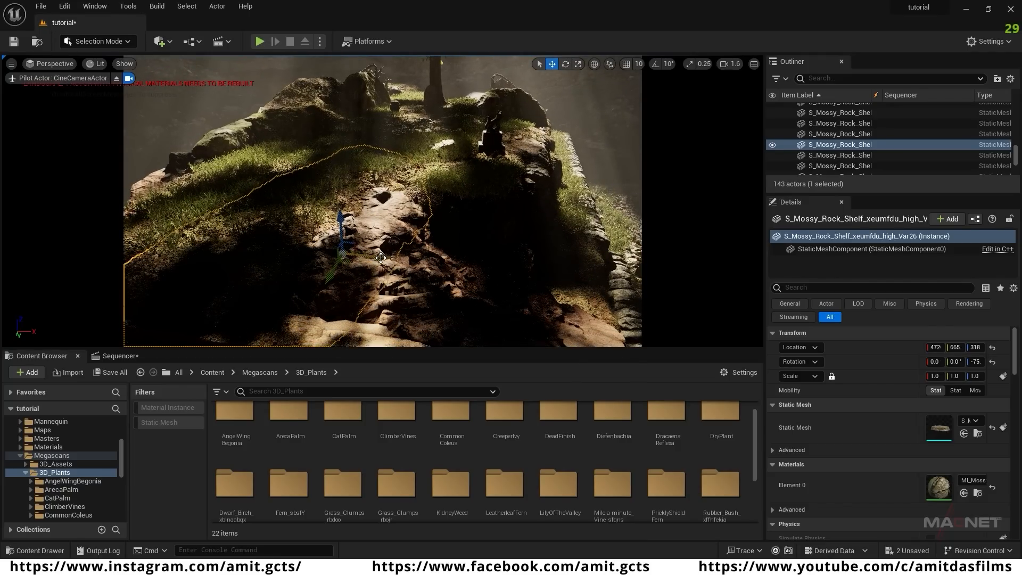
left_click_drag(381, 257, 373, 256)
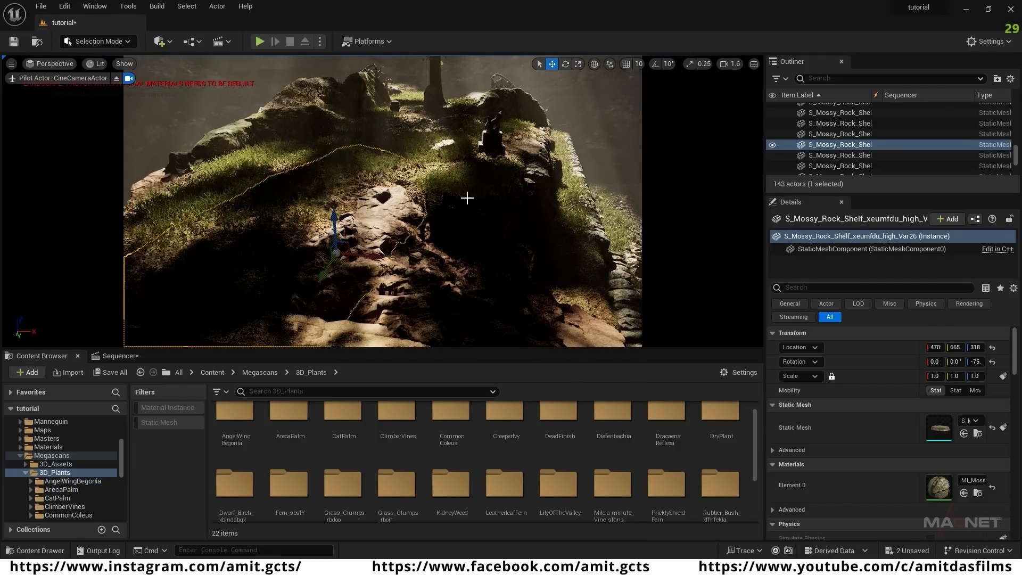
- Duplicate the S_Mossy_Rock_Shelf Var9 rock below the fox statue and place the copy lower on the slope, toward the camera
left_click(453, 213)
left_click(433, 205)
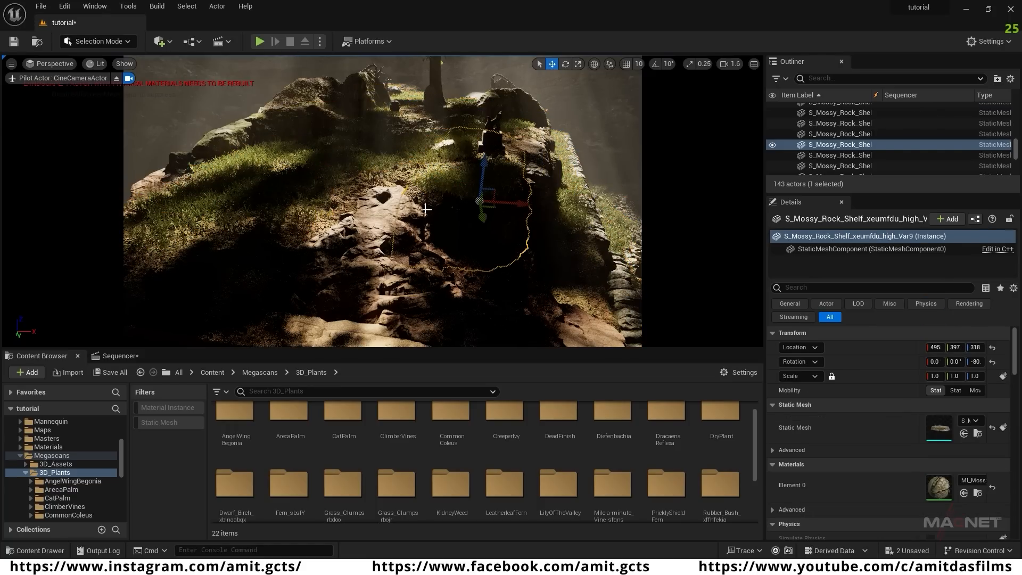
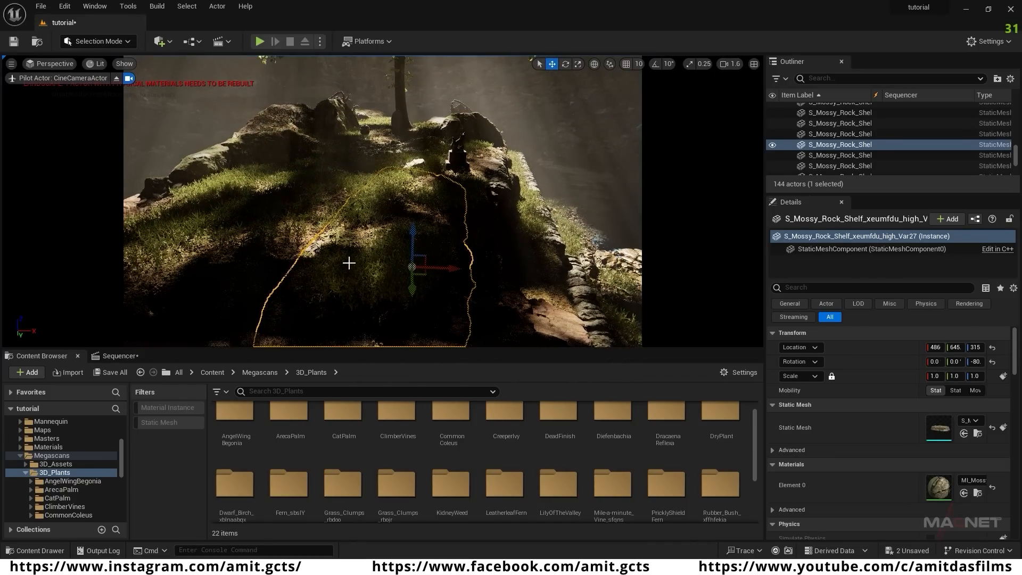
left_click(575, 175)
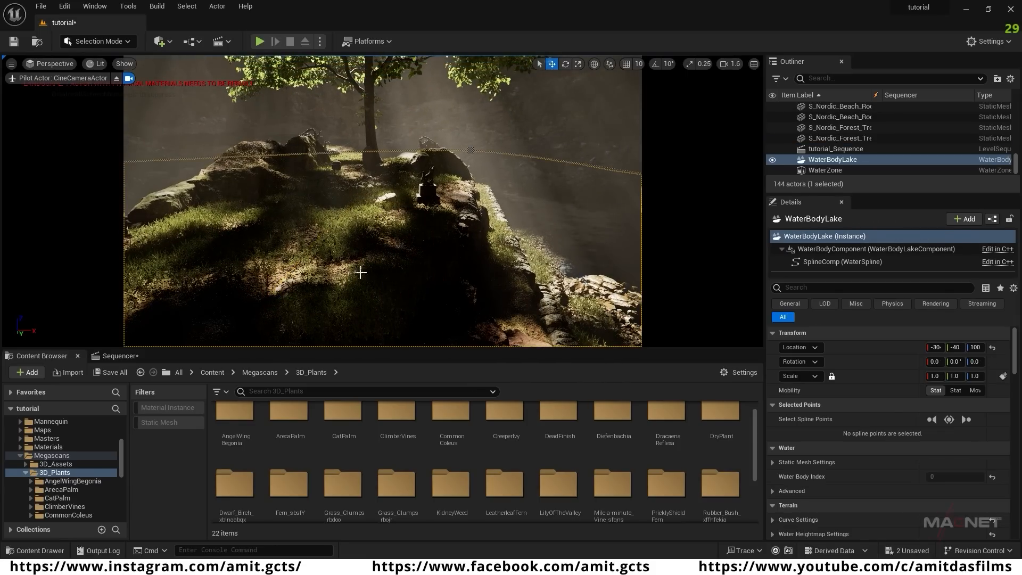
- Switch to Foliage mode, pick the three flowering Mile-a-minute Vine types and paint them on the grassy slope near the fox statue
left_click(88, 40)
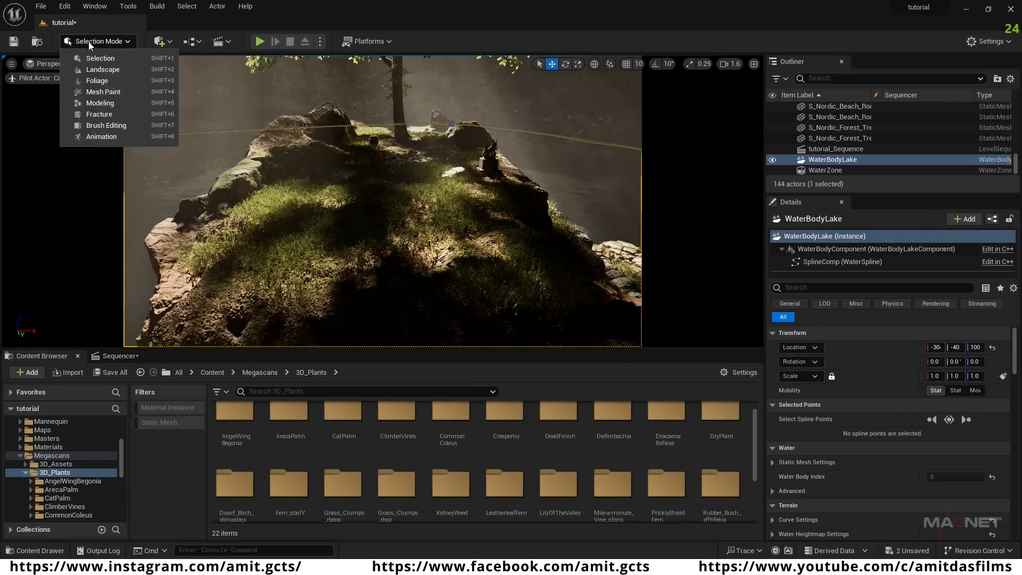
left_click(99, 77)
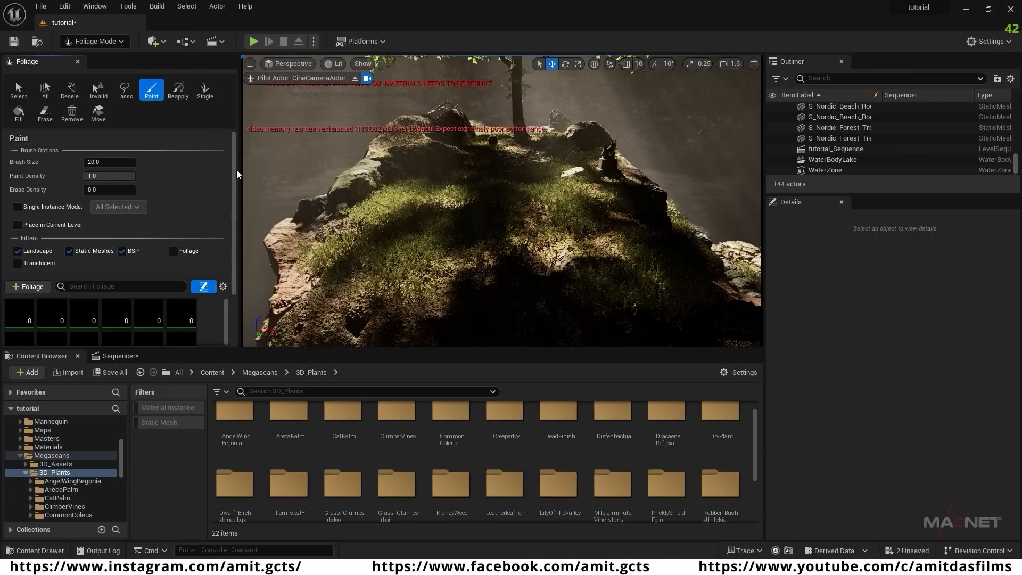
left_click(146, 249, "ctrl")
left_click(179, 243, "ctrl")
left_click(173, 234)
mouse_move(415, 260)
right_mouse_down()
mouse_move(418, 229)
mouse_move(469, 215)
mouse_move(426, 223)
mouse_move(407, 261)
right_mouse_up()
key("w")
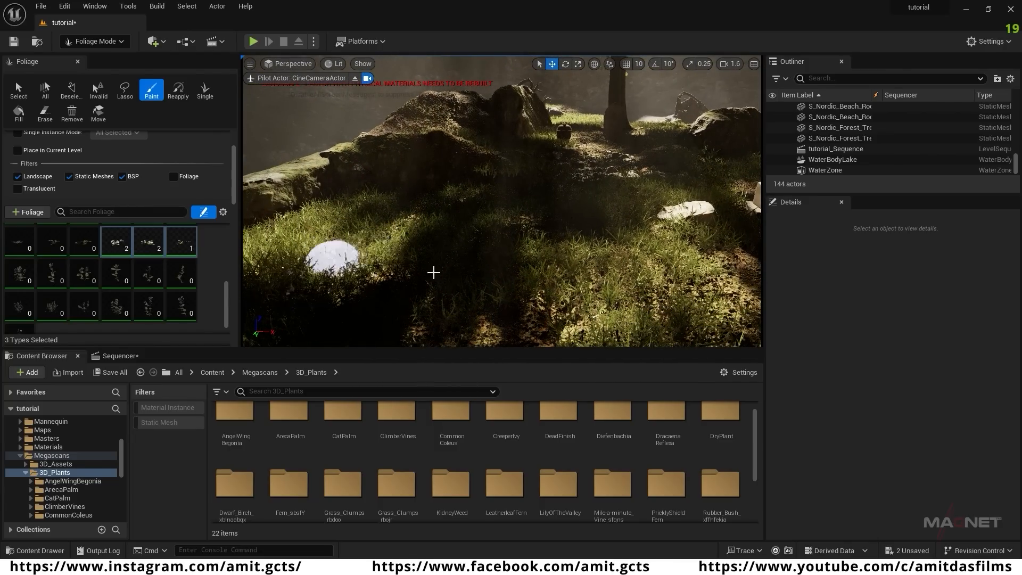
right_click_drag(373, 274, 473, 268)
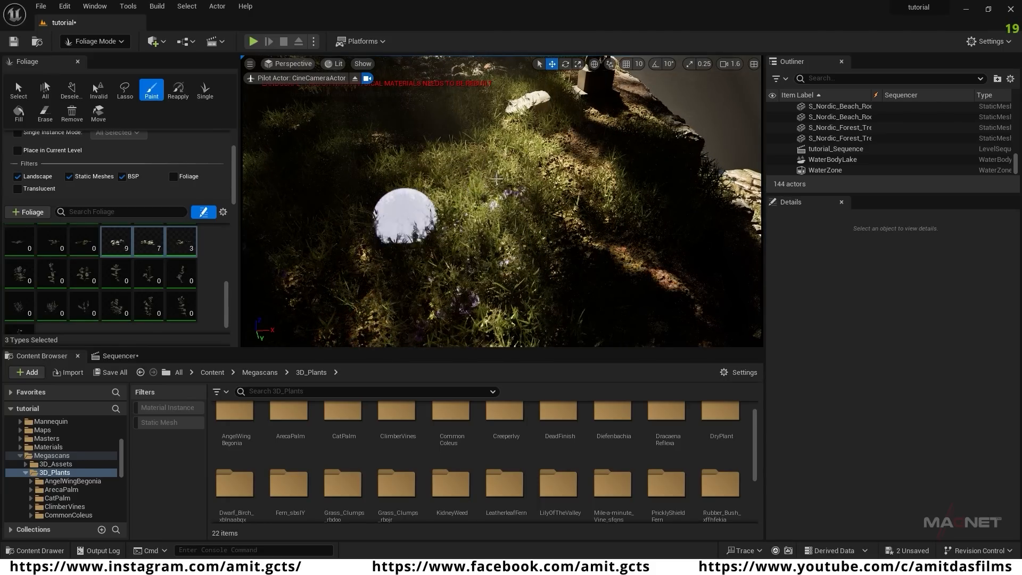
- Paint more flowering vines across the grass toward the stone lantern and the hornbeam trunk
right_click_drag(509, 177, 614, 252)
left_click_drag(615, 252, 542, 266)
right_click_drag(542, 266, 486, 267)
mouse_move(486, 268)
left_mouse_down()
mouse_move(405, 277)
mouse_move(445, 214)
left_mouse_up()
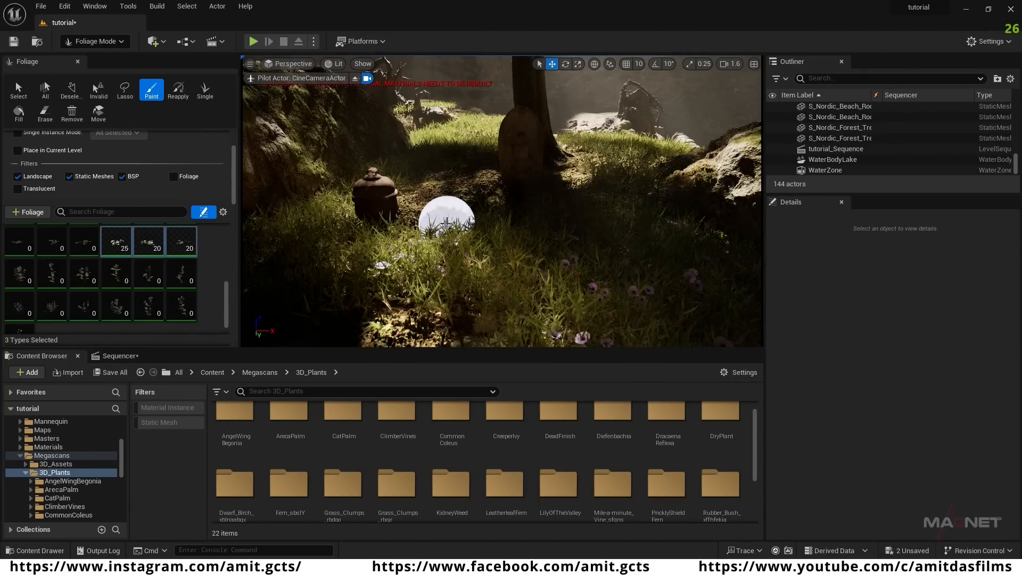
right_click_drag(445, 214, 446, 234)
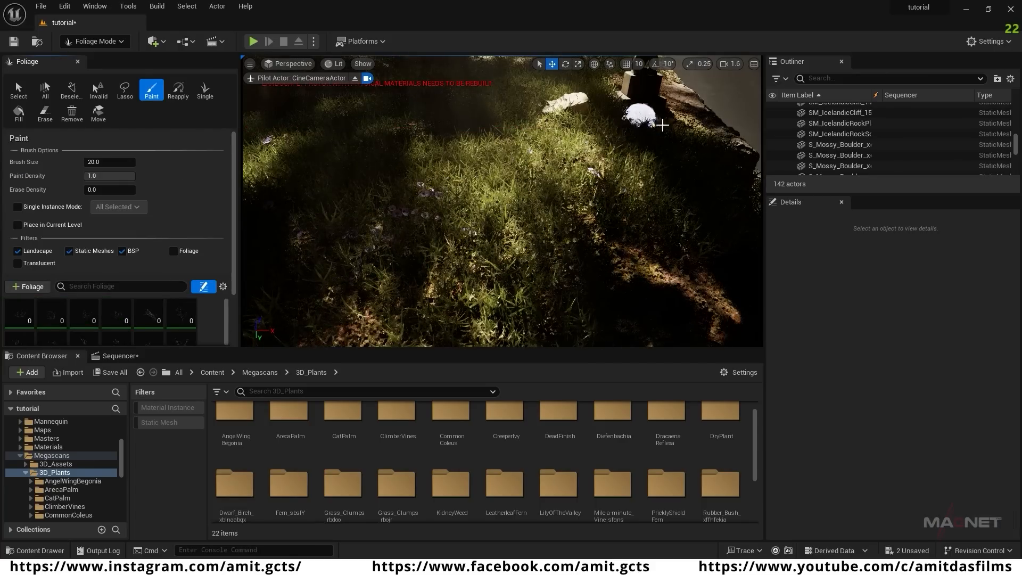
right_click_drag(662, 125, 660, 64)
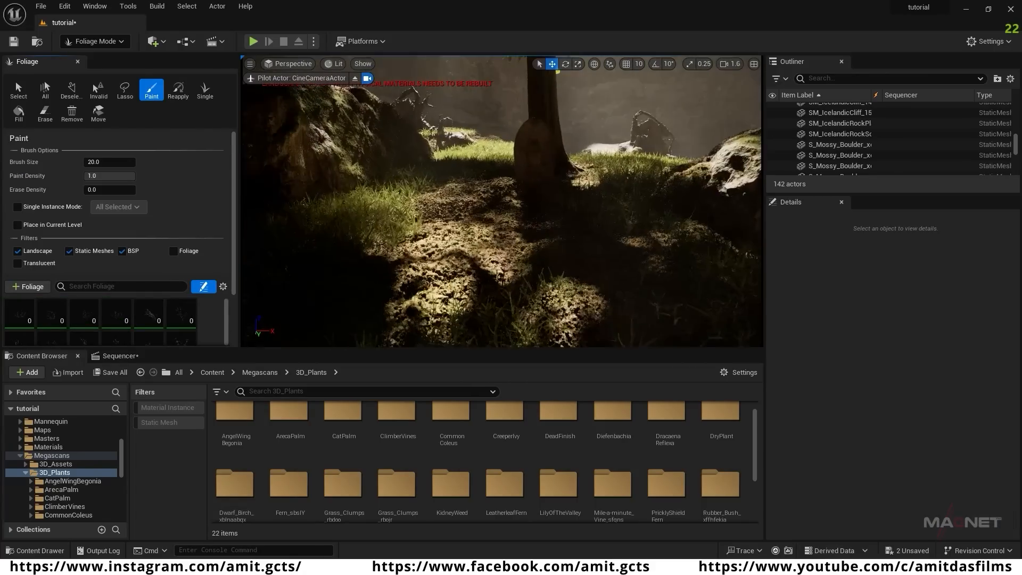
- Fill in additional flowering vines over the ground in front of the hornbeam tree and between the boulders
scroll(48, 266, "down", 3)
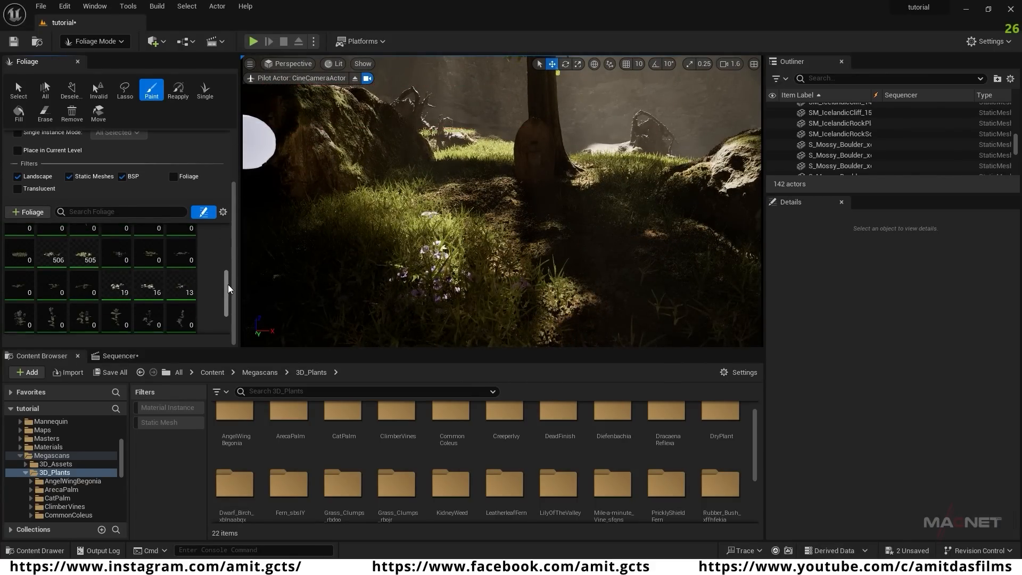
left_click(43, 265)
left_click_drag(429, 201, 449, 186)
mouse_move(449, 187)
right_mouse_down()
mouse_move(506, 184)
mouse_move(532, 229)
right_mouse_up()
mouse_move(559, 151)
right_mouse_down()
mouse_move(532, 181)
mouse_move(492, 183)
right_mouse_up()
right_click_drag(713, 261, 705, 234)
- Select three adjacent leafy shrub foliage types and paint them around the mossy rocks and along the stone wall terraces
left_click_drag(226, 255, 226, 276)
scroll(118, 274, "down", 3)
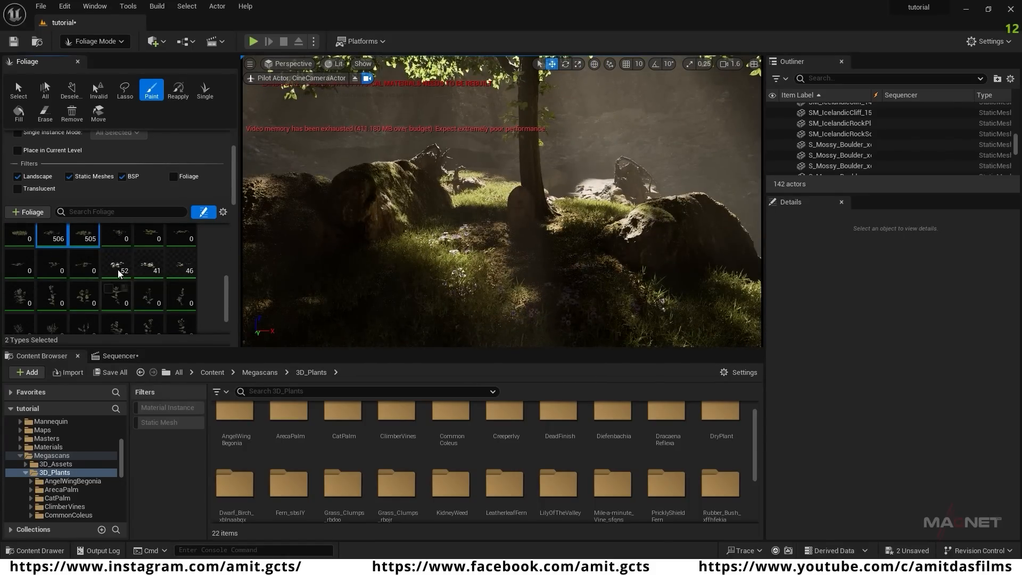
scroll(106, 288, "down", 1)
left_click(51, 312)
left_click(116, 312, "shift")
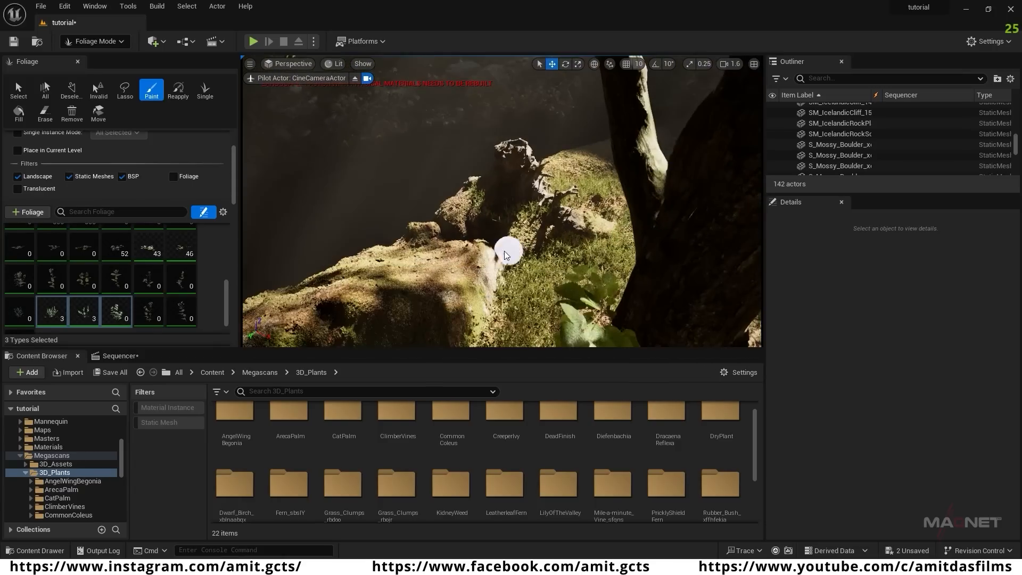
left_click_drag(506, 247, 507, 240)
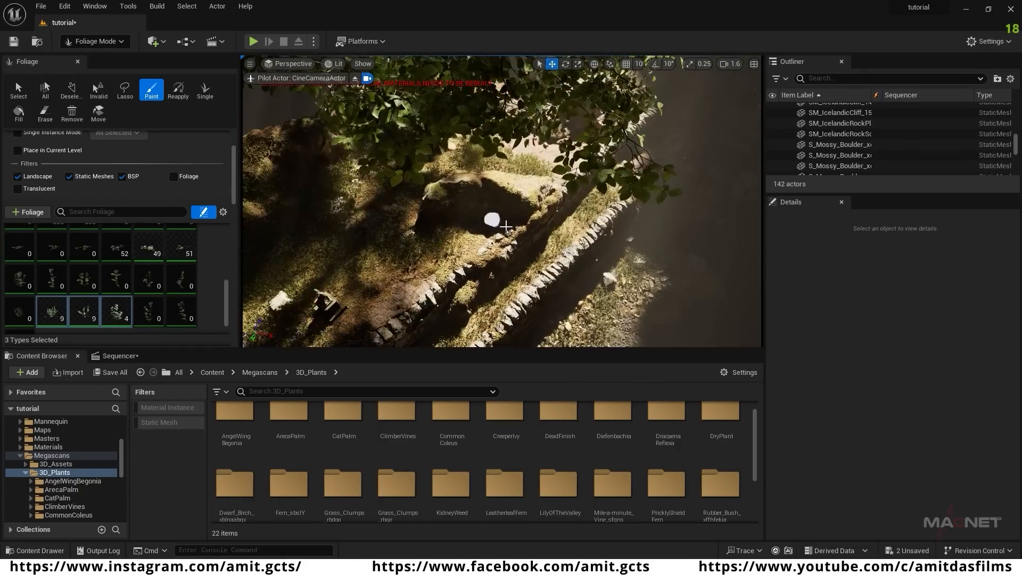
mouse_move(486, 221)
left_mouse_down()
mouse_move(534, 238)
mouse_move(511, 232)
left_mouse_up()
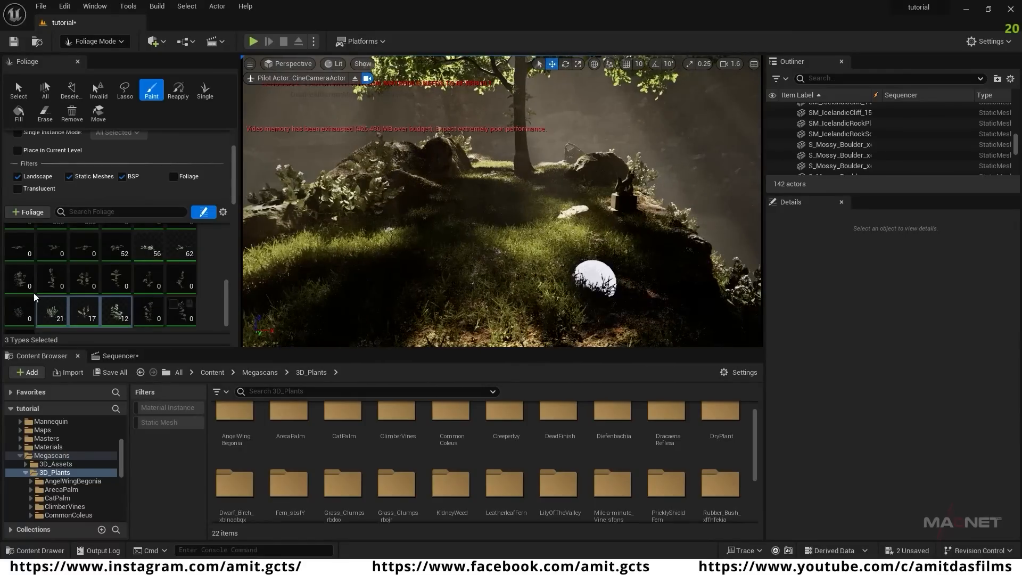
- Select four Dwarf Birch foliage types for painting, including Var14 and Var20
left_click_drag(225, 294, 232, 229)
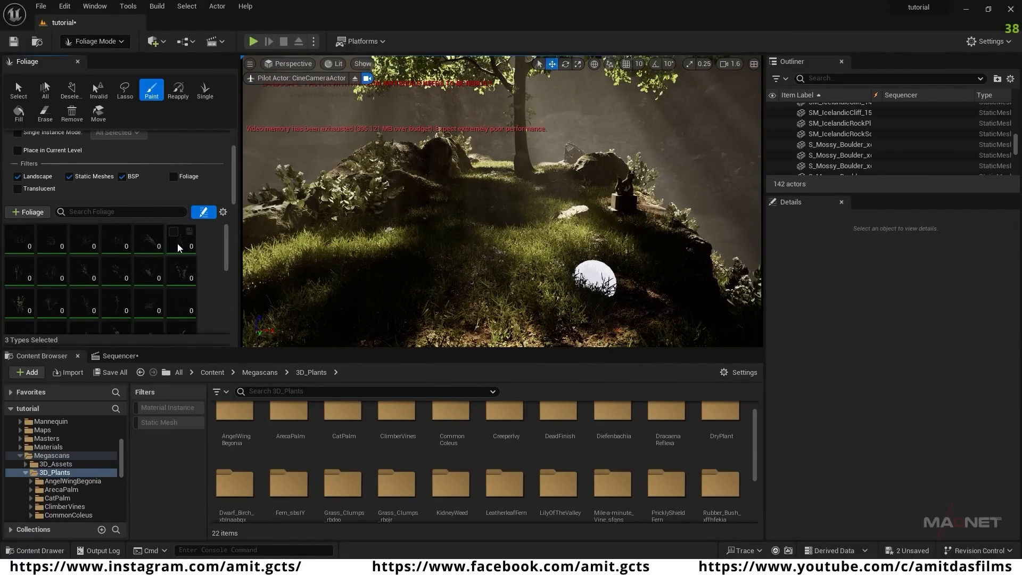
left_click(82, 278)
left_click(7, 308)
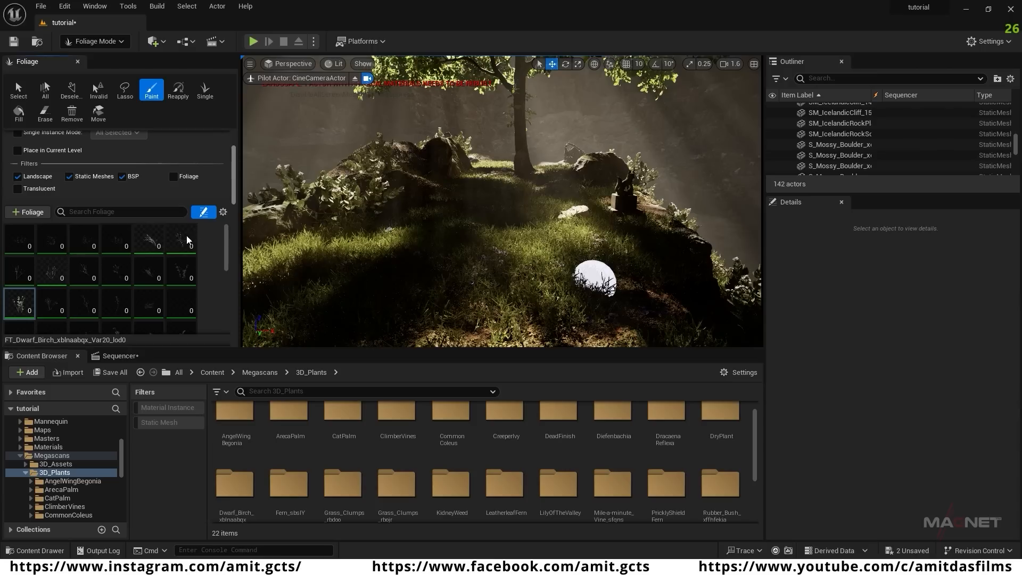
left_click(149, 240)
left_click(182, 246, "ctrl")
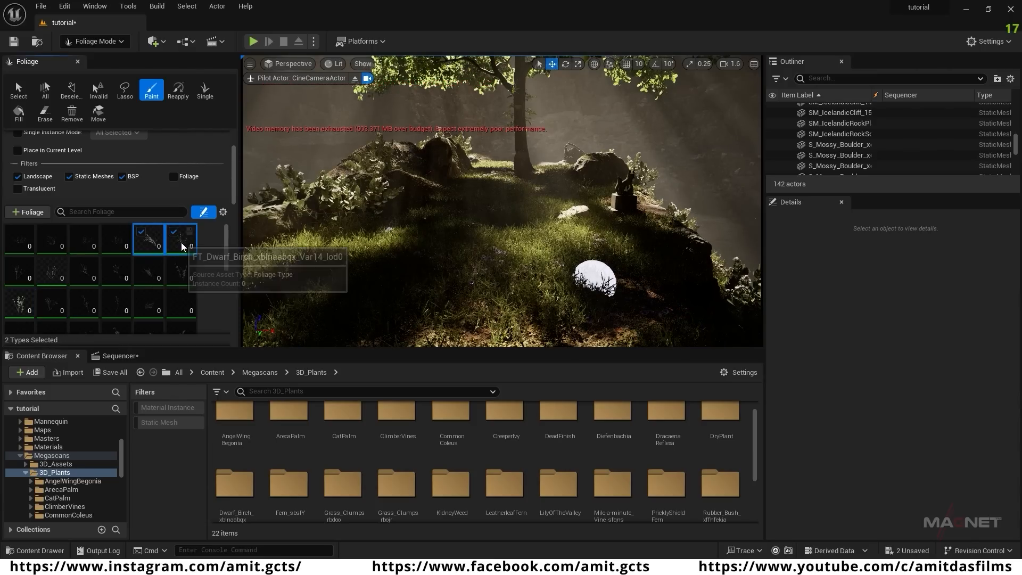
left_click(51, 272, "ctrl")
left_click(19, 304, "ctrl")
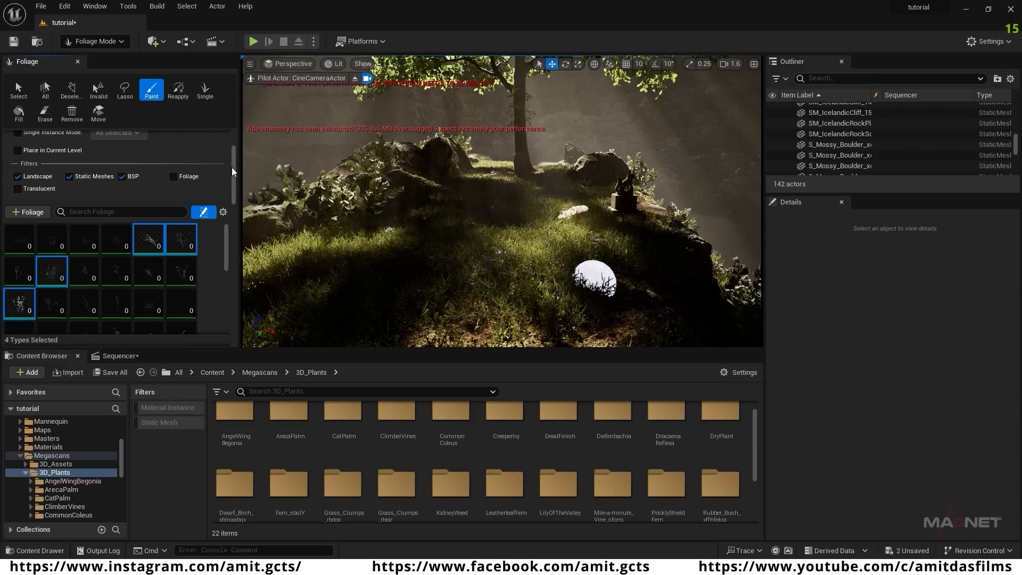
- Set the birch types' minimum Scale X to 0.2 and paint them with brush size 50 around the rocks and behind the tree
left_click_drag(232, 170, 237, 201)
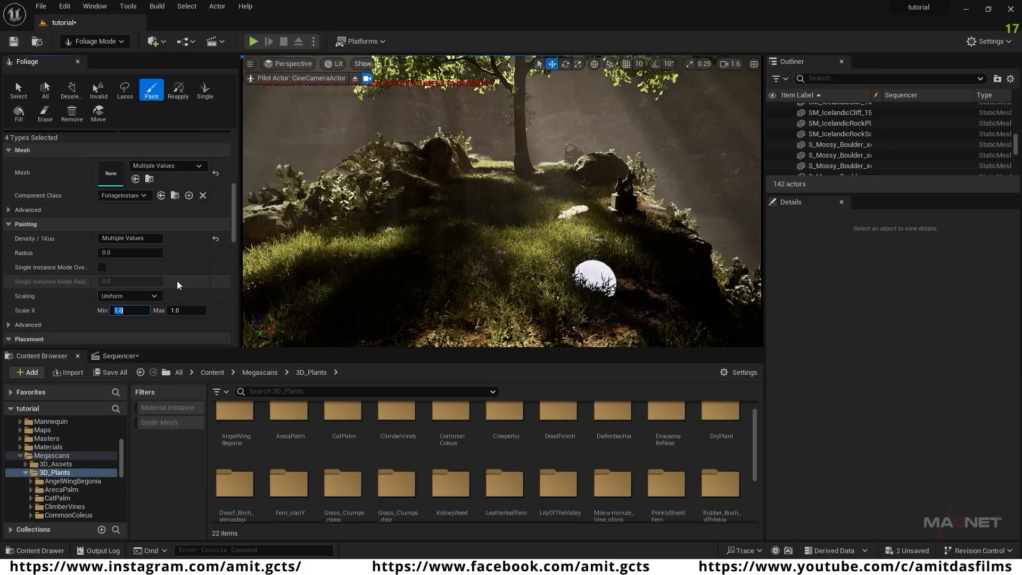
type("2")
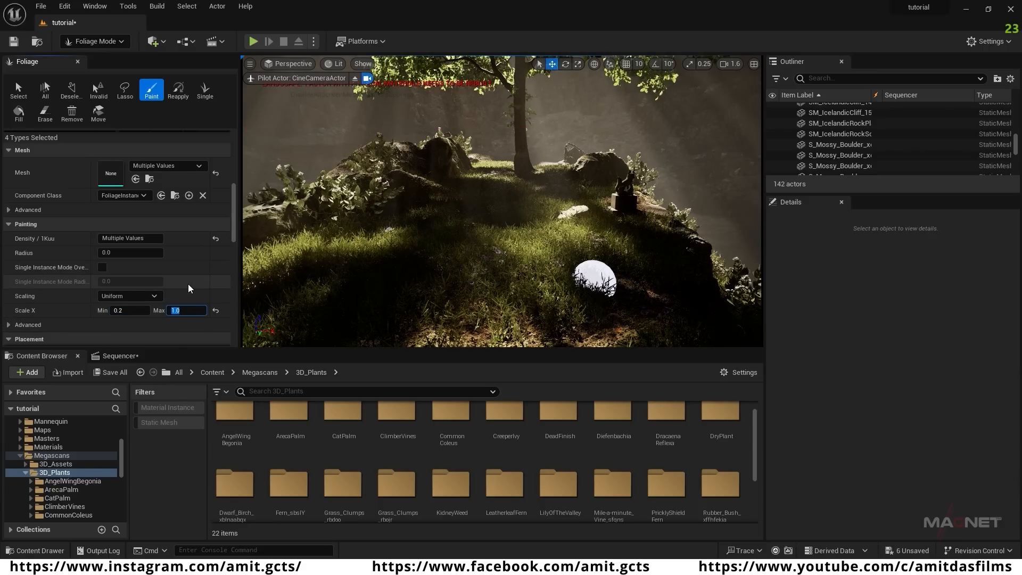
key("Return")
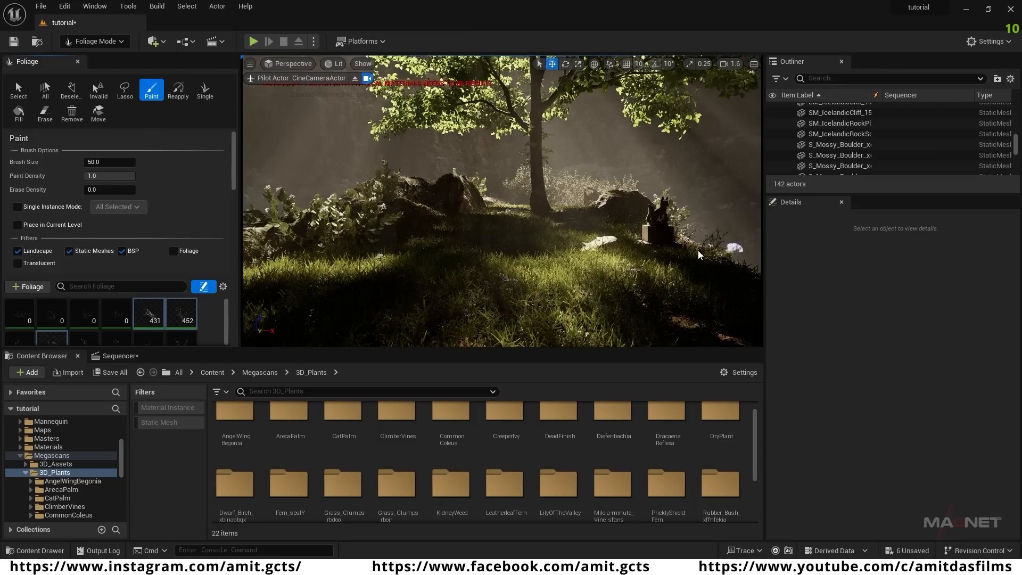
- Open the Megascans ArecaPalm folder and return to Selection mode
mouse_move(660, 280)
right_mouse_down()
mouse_move(642, 329)
mouse_move(647, 307)
mouse_move(686, 276)
mouse_move(624, 285)
mouse_move(674, 282)
mouse_move(669, 292)
mouse_move(671, 280)
right_mouse_up()
key("s")
key("w")
key("s")
key("s")
left_click(289, 426)
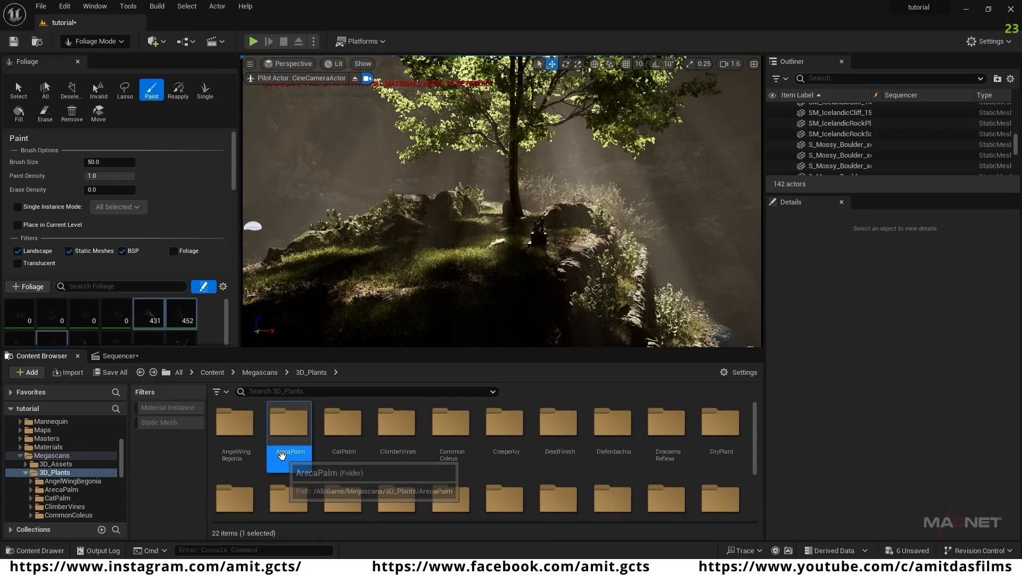
double_click(288, 426)
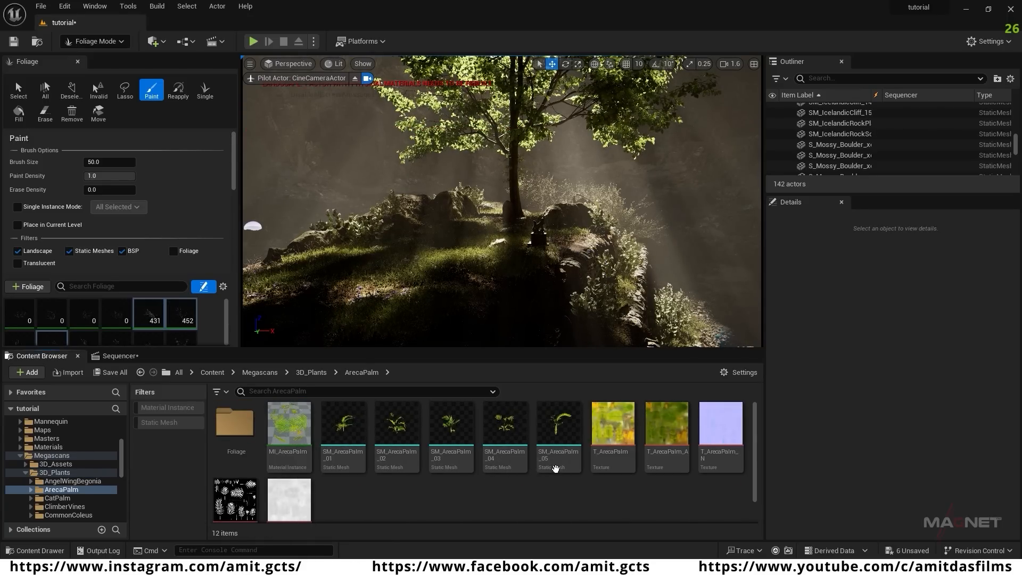
right_click_drag(476, 274, 448, 280)
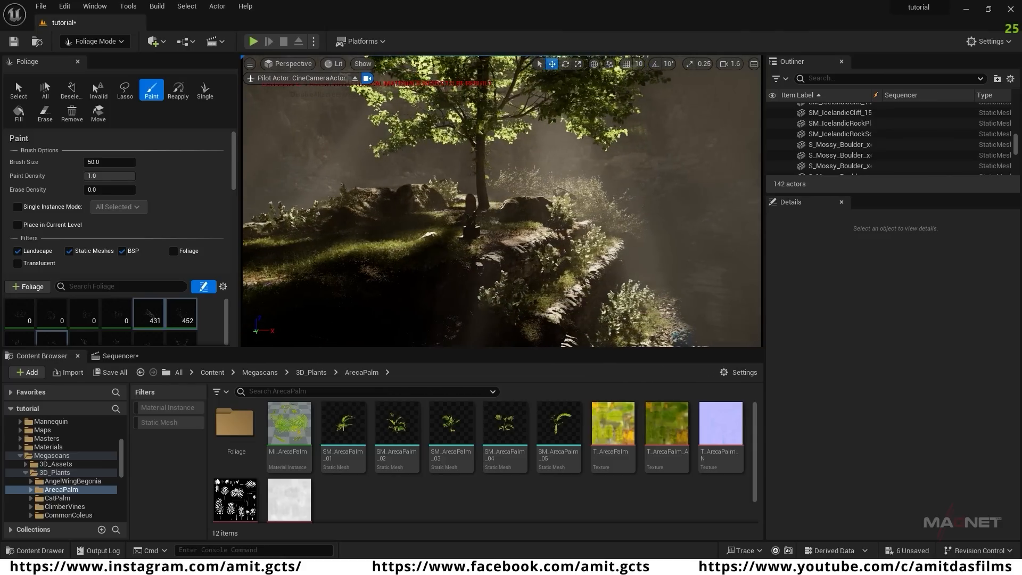
left_click(96, 41)
left_click(100, 58)
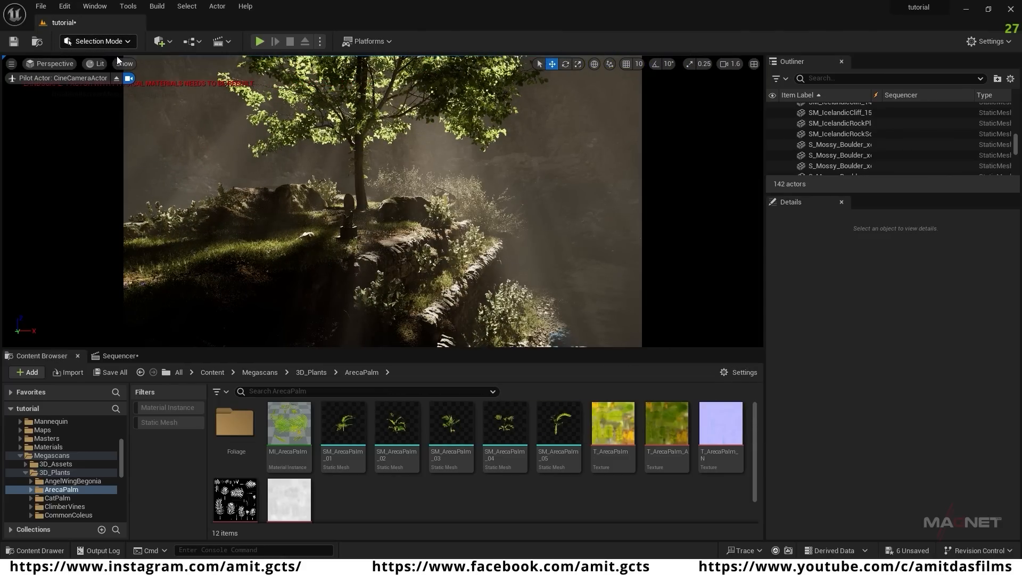
- Place the SM_ArecaPalm_01 mesh in the scene on the slope in front of the tree
left_click(343, 425)
left_click_drag(343, 426, 412, 294)
right_click_drag(412, 294, 452, 293)
key("a")
key("a")
key("d")
- Place the SM_ArecaPalm_05 mesh on the rocky bank beside the shrubs and adjust its height to the ground
left_click_drag(565, 439, 211, 250)
right_click_drag(211, 249, 186, 245)
key("w")
left_click_drag(335, 272, 335, 314)
right_click_drag(335, 298, 351, 298)
key("s")
key("e")
- Duplicate the SM_ArecaPalm_05 palm and position the copy on the bank closer to the camera, settled into the ground
left_click_drag(372, 226, 319, 298, "alt")
key("w")
left_click_drag(251, 296, 328, 252)
left_click_drag(342, 221, 342, 227)
right_click_drag(342, 227, 348, 229)
key("w")
key("s")
mouse_move(379, 190)
right_mouse_down()
mouse_move(356, 186)
mouse_move(383, 200)
mouse_move(378, 191)
right_mouse_up()
key("w")
key("s")
left_click(277, 199)
left_click(263, 197)
key("Delete")
key("ctrl+z")
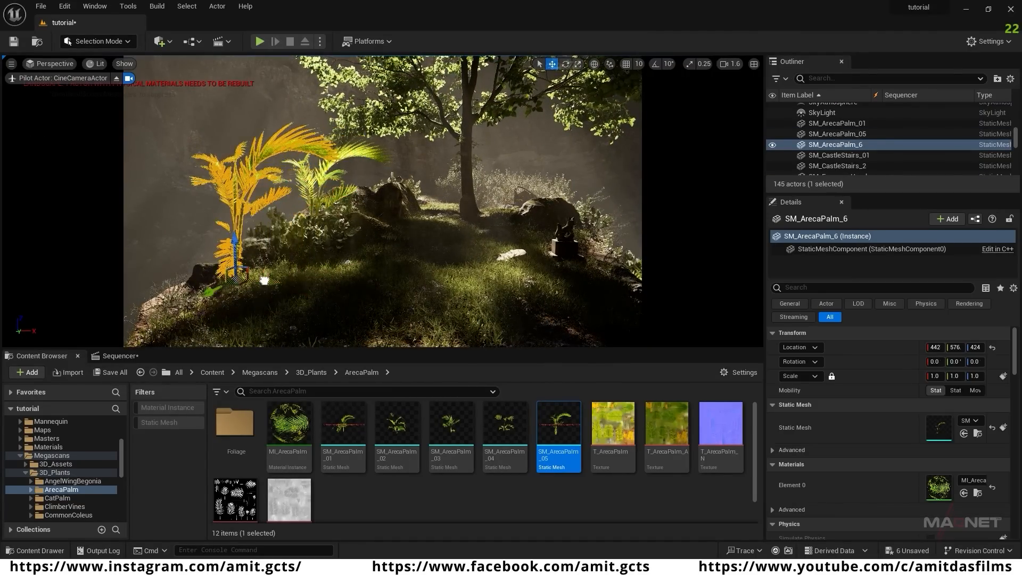
- Rescale the SM_ArecaPalm_05 palm on the bank and place a duplicate at about 1.05 scale farther back in the scene
left_click(320, 231)
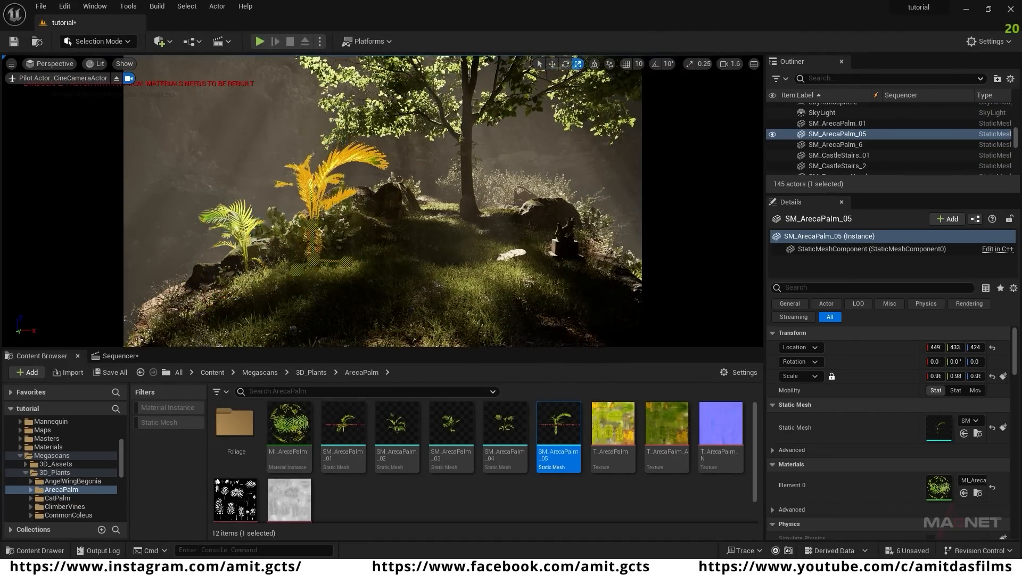
right_click_drag(399, 274, 383, 274)
key("w")
left_click_drag(343, 290, 368, 266, "alt")
right_click_drag(368, 266, 362, 239)
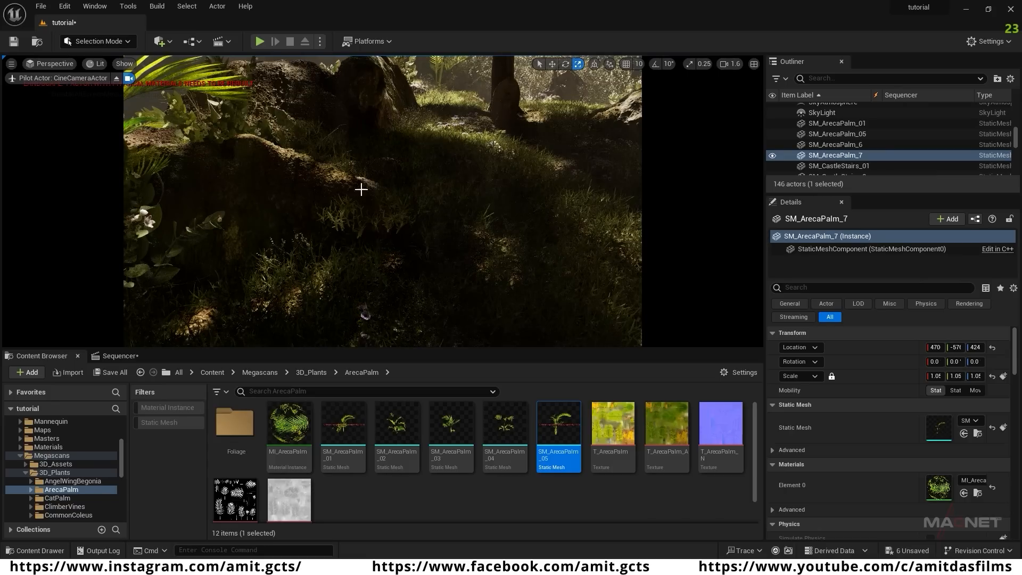
- Switch back to Foliage mode and set the brush size to 20
left_click(125, 41)
left_click(103, 80)
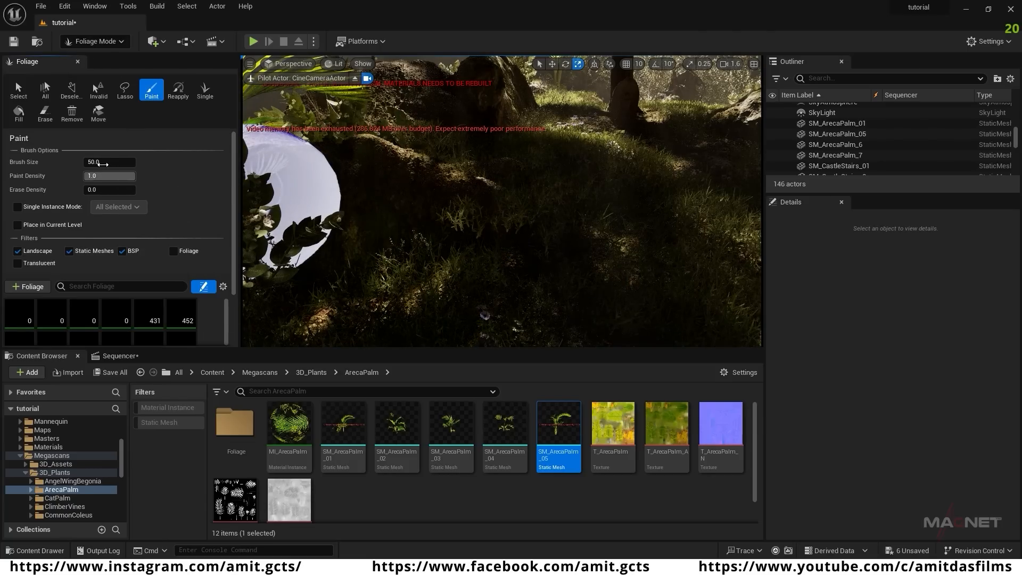
left_click(114, 161)
type("20")
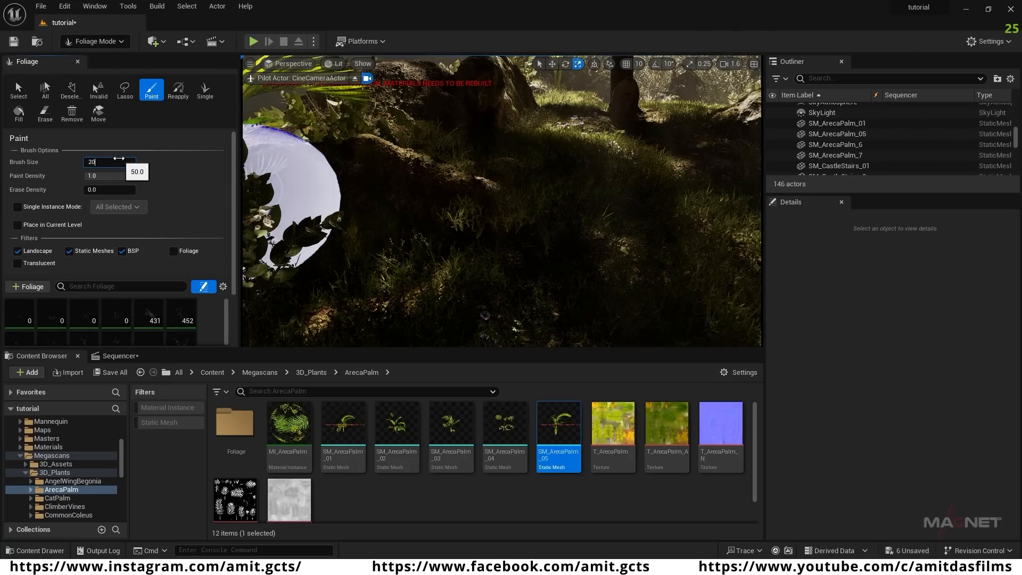
key("Return")
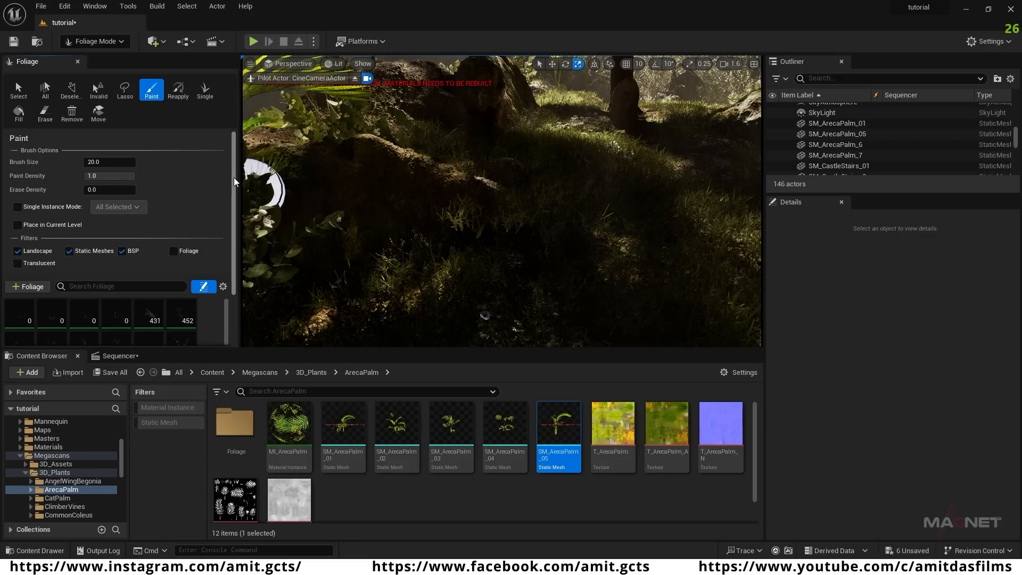
- Select all foliage types and deactivate them for painting
scroll(234, 213, "down", 2)
left_click_drag(226, 246, 226, 298)
left_click(181, 266)
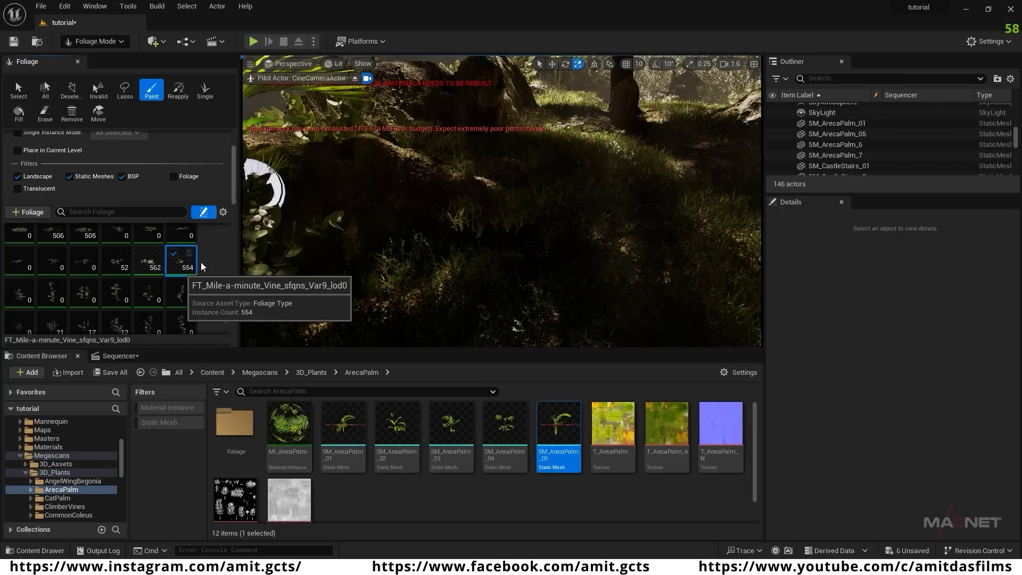
key("ctrl+a")
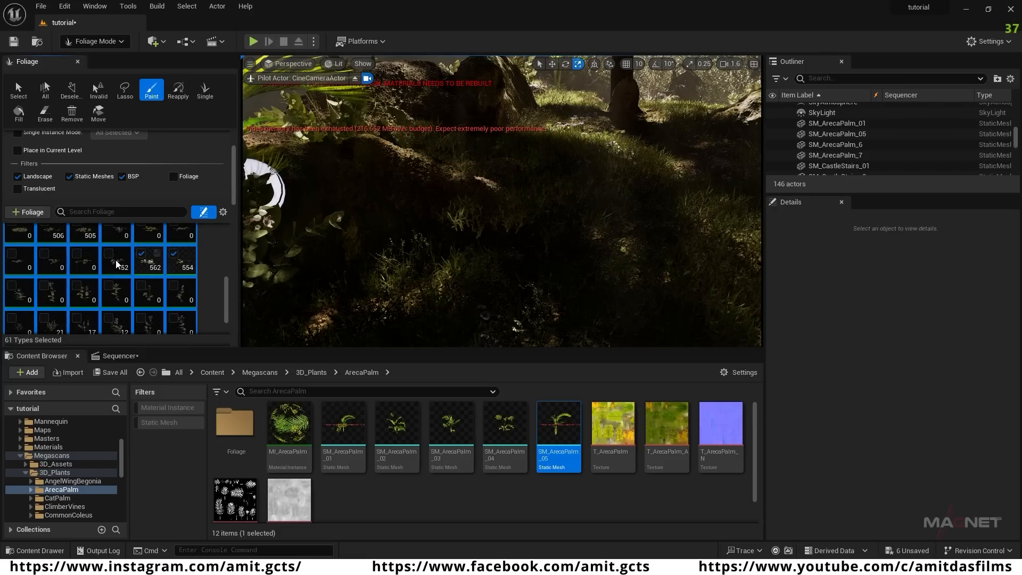
left_click(173, 254)
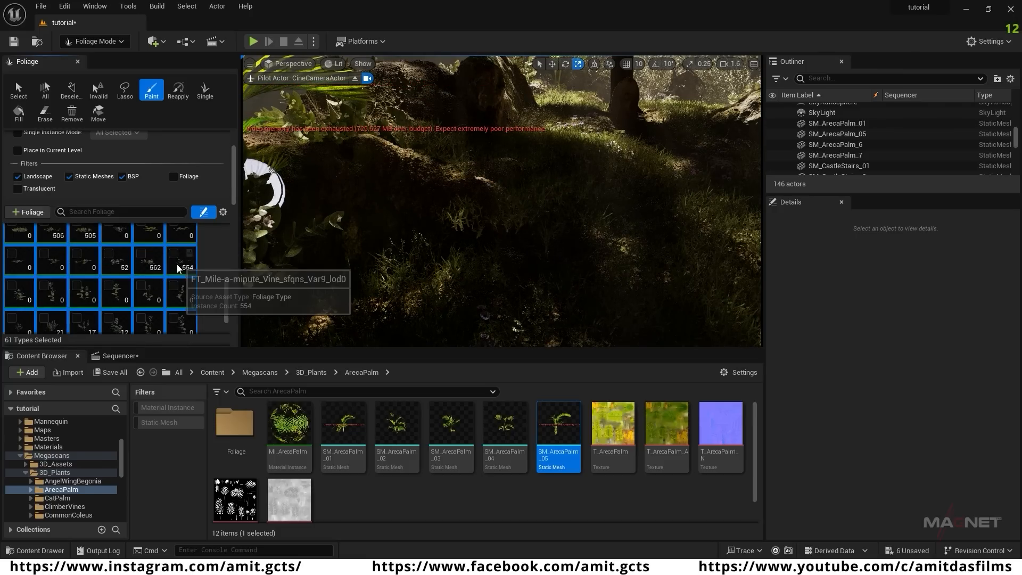
- Isolate the two neighbouring foliage types with about 505 instances each and erase some of their plants from the shaded path
left_click(181, 269)
left_click_drag(225, 298, 228, 253)
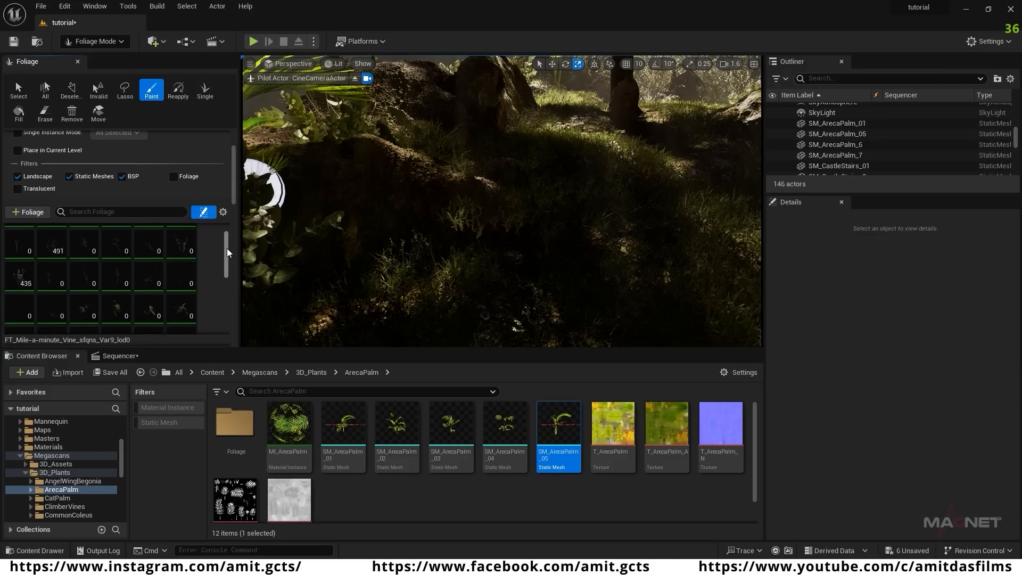
left_click_drag(227, 244, 226, 272)
left_click(87, 296)
left_click(57, 298, "ctrl")
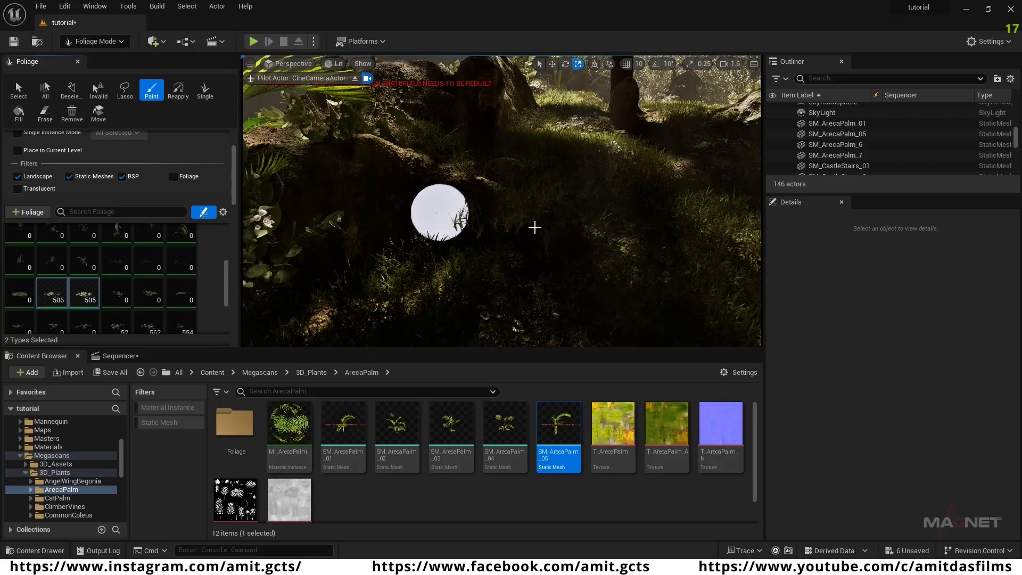
left_click(528, 215, "shift")
mouse_move(525, 205)
left_mouse_down("shift")
mouse_move(600, 212)
mouse_move(593, 196)
mouse_move(463, 243)
mouse_move(584, 241)
mouse_move(479, 198)
mouse_move(458, 168)
mouse_move(442, 176)
mouse_move(499, 219)
left_mouse_up("shift")
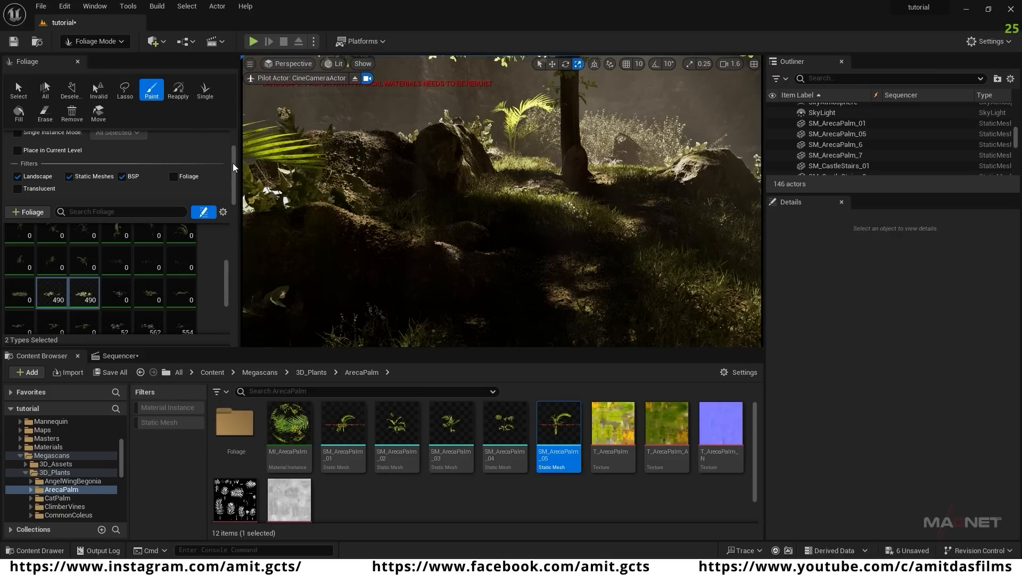
- Add the Megascans - Forest Path pack to the project from the Epic Games Launcher marketplace and open its MS_ForestTut content folder
left_click_drag(233, 167, 235, 146)
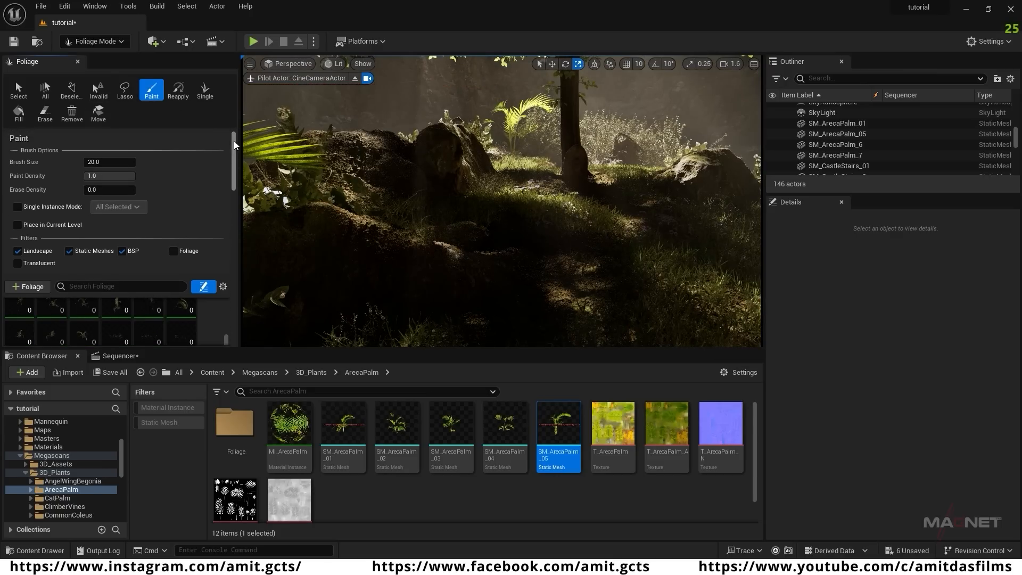
left_click(122, 43)
left_click(98, 59)
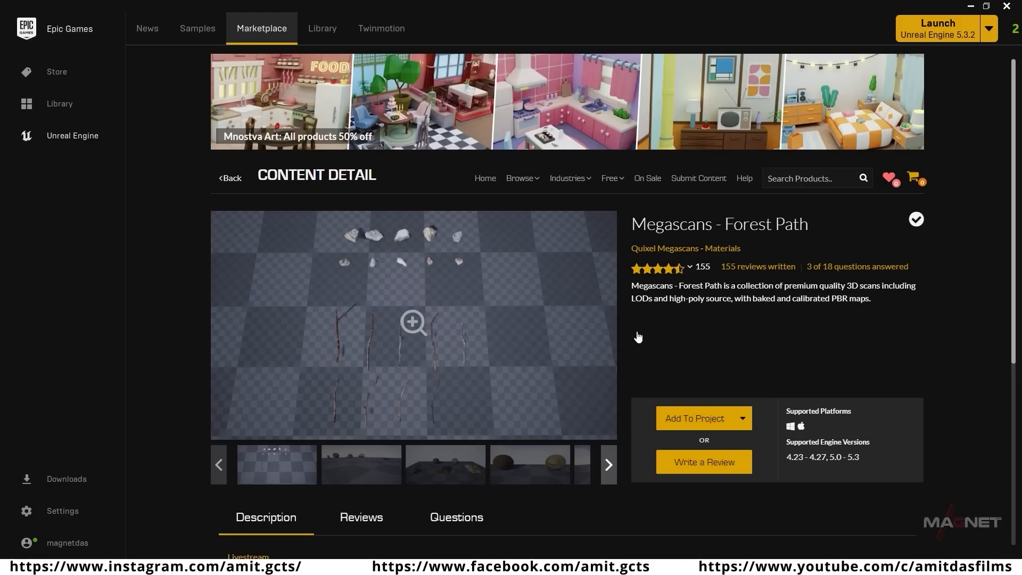
left_click_drag(700, 224, 821, 228)
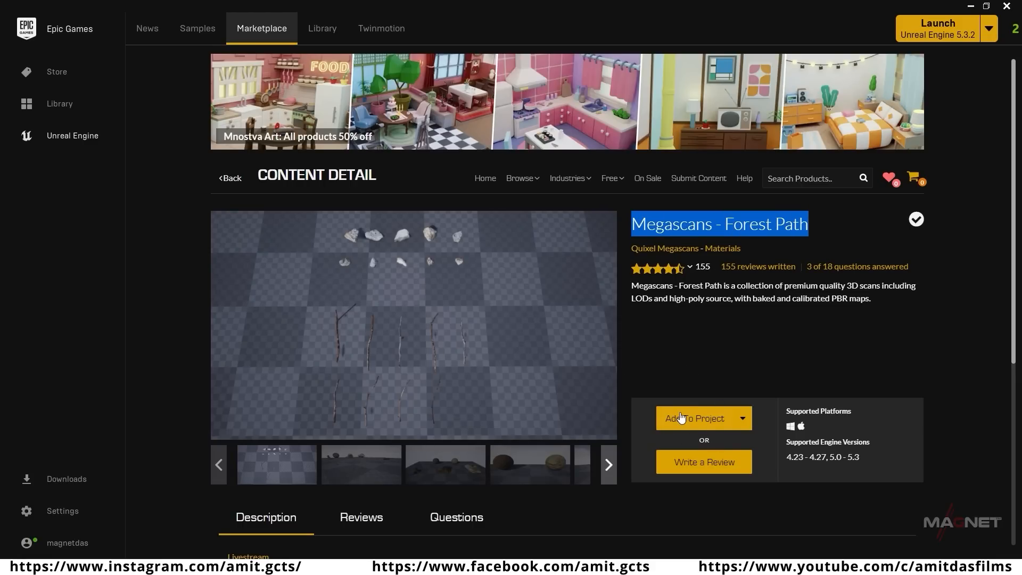
left_click(696, 419)
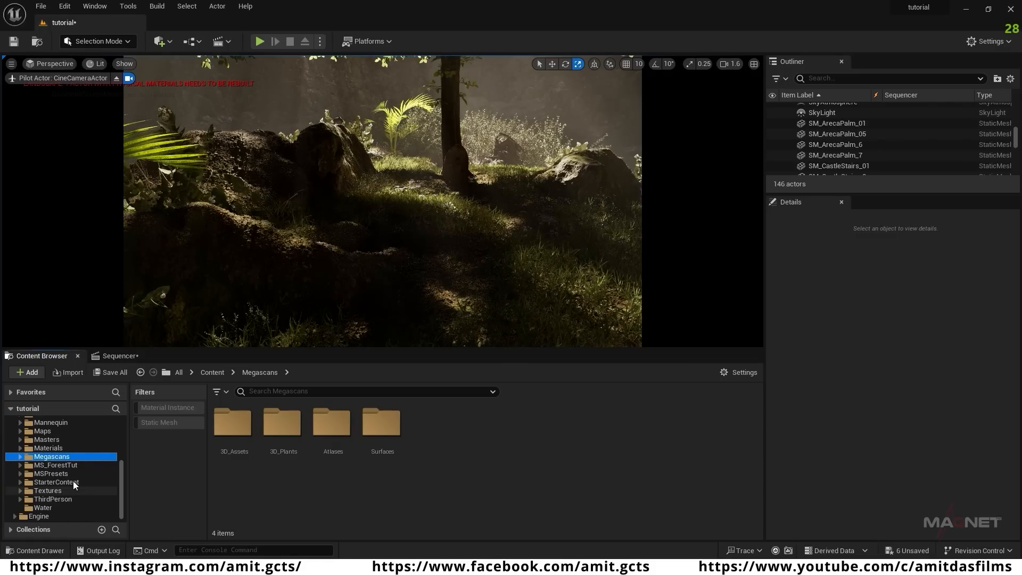
left_click(53, 465)
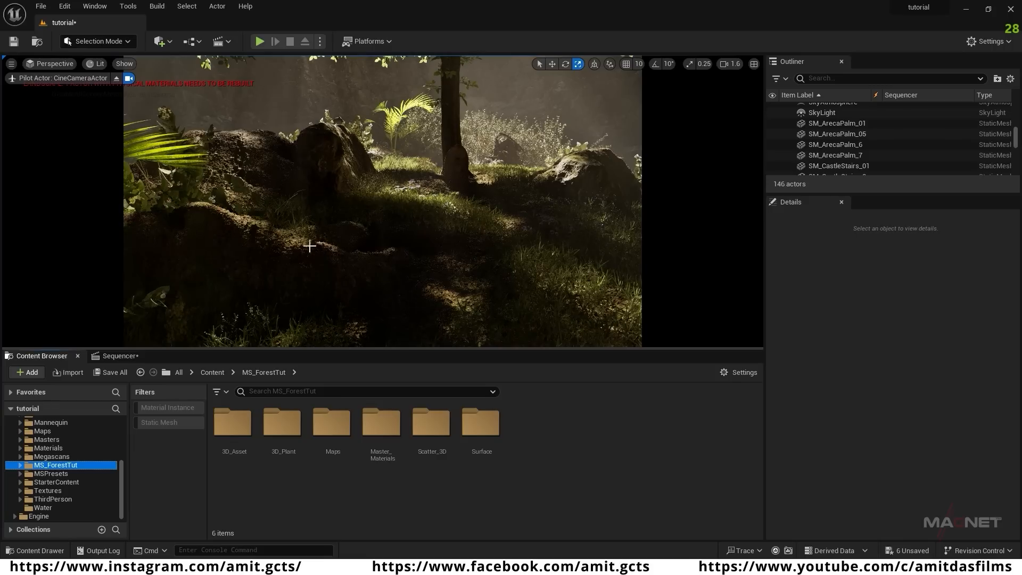
- In Foliage mode, filter MS_ForestTut to static meshes and enable Nanite on the nine Sctr_wood_stick_M_pdye3 branch meshes
left_click(99, 41)
left_click(98, 81)
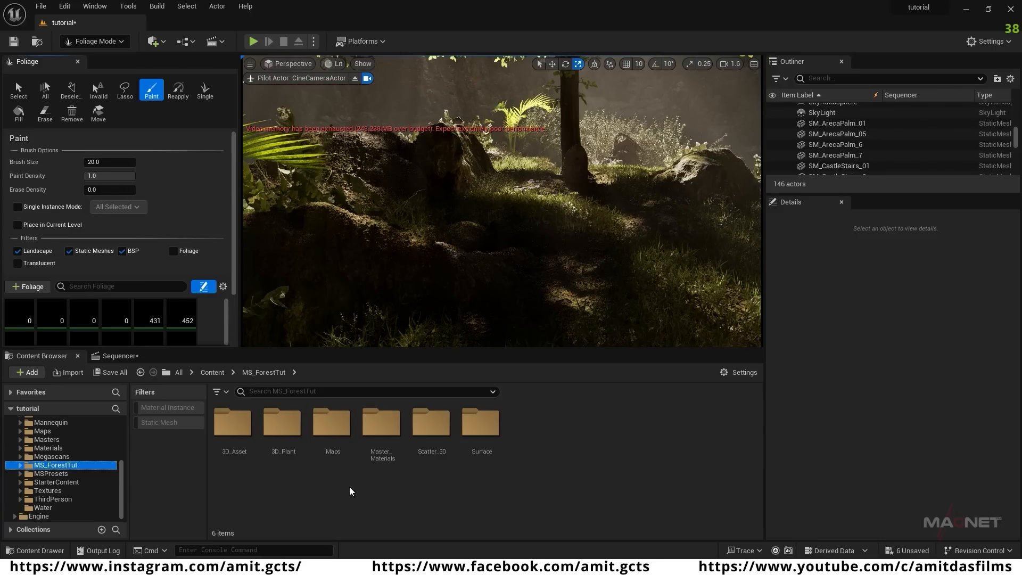
left_click(159, 423)
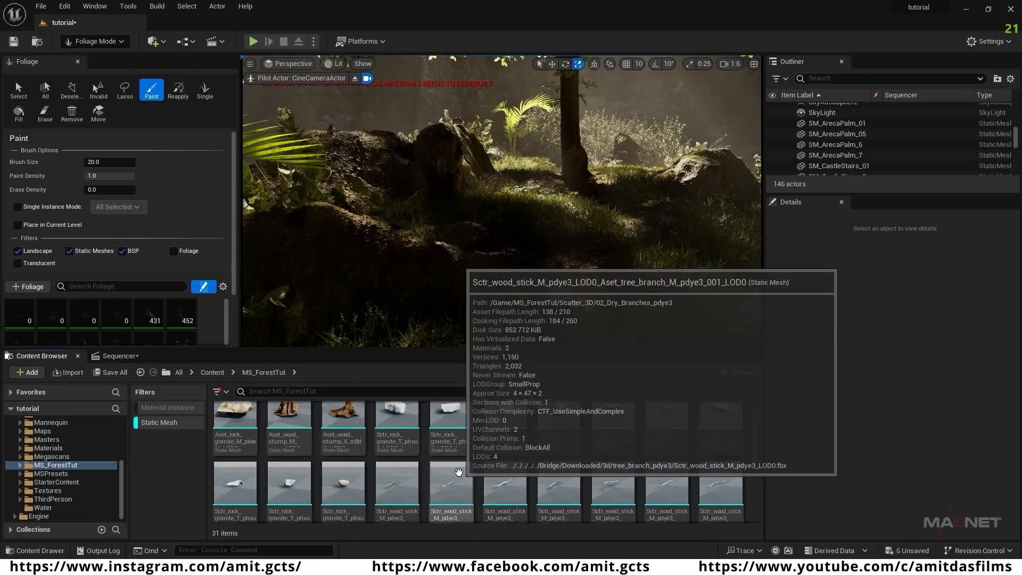
scroll(479, 474, "down", 1)
left_click(393, 446)
scroll(287, 479, "down", 1)
left_click(284, 493, "shift")
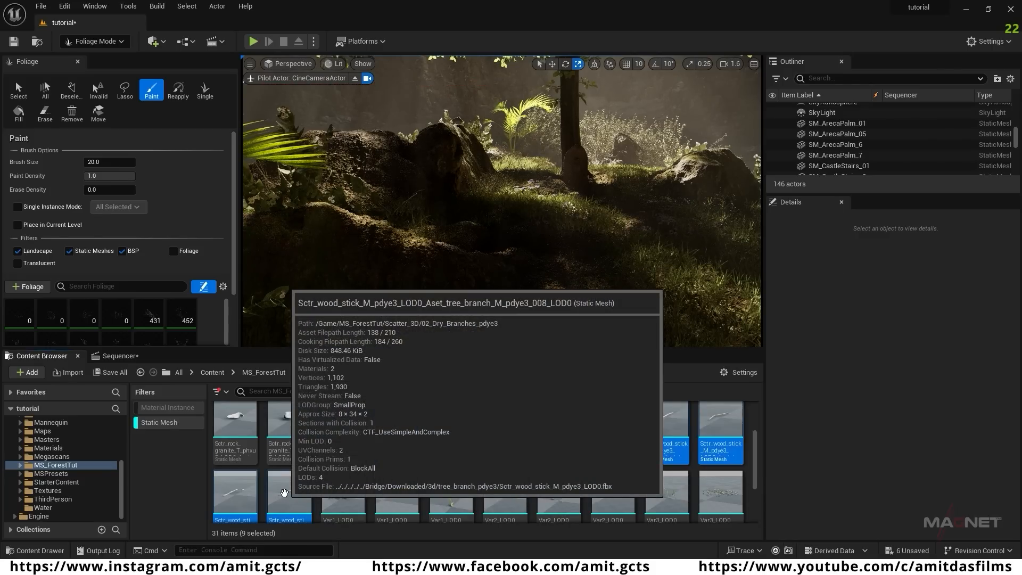
right_click(284, 493)
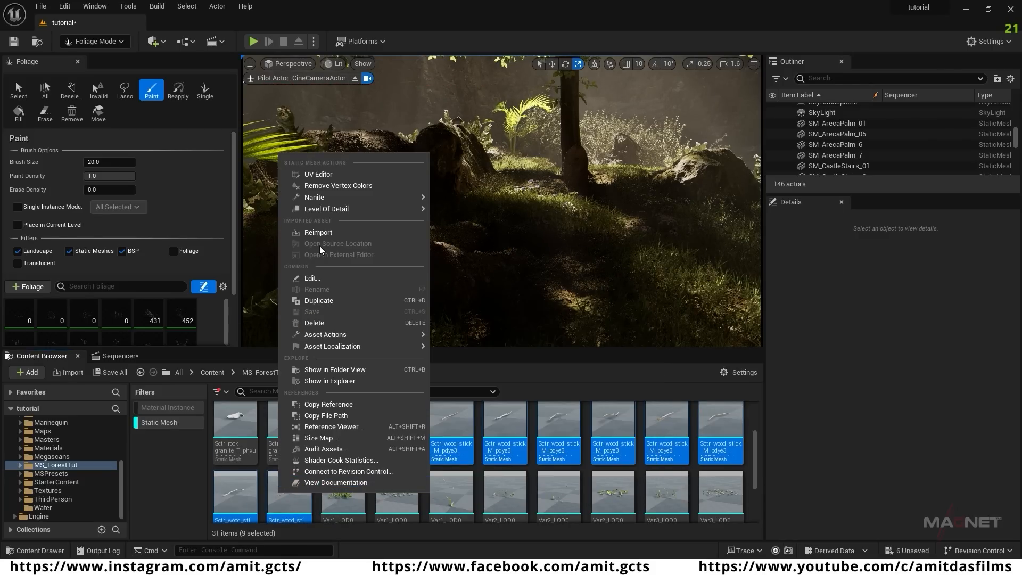
left_click(497, 219)
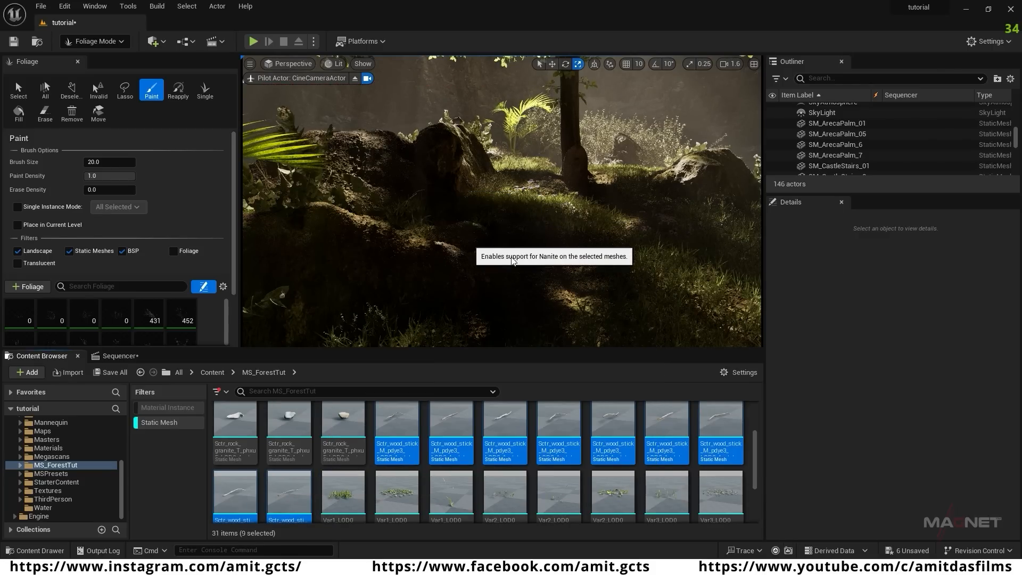
- Add the nine wood stick meshes as foliage types and make them the only ones active for painting
left_click_drag(396, 418, 110, 317)
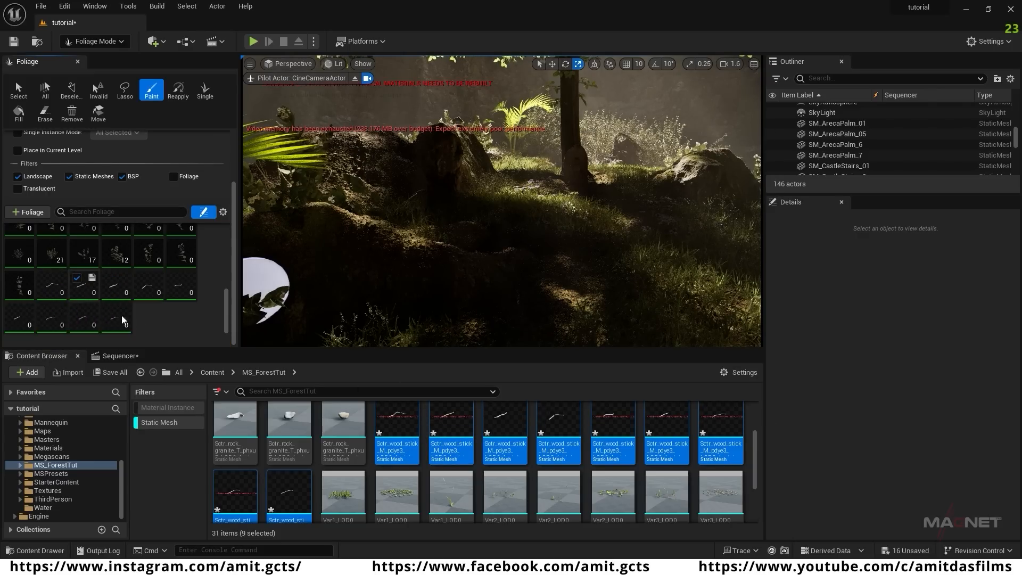
key("ctrl+a")
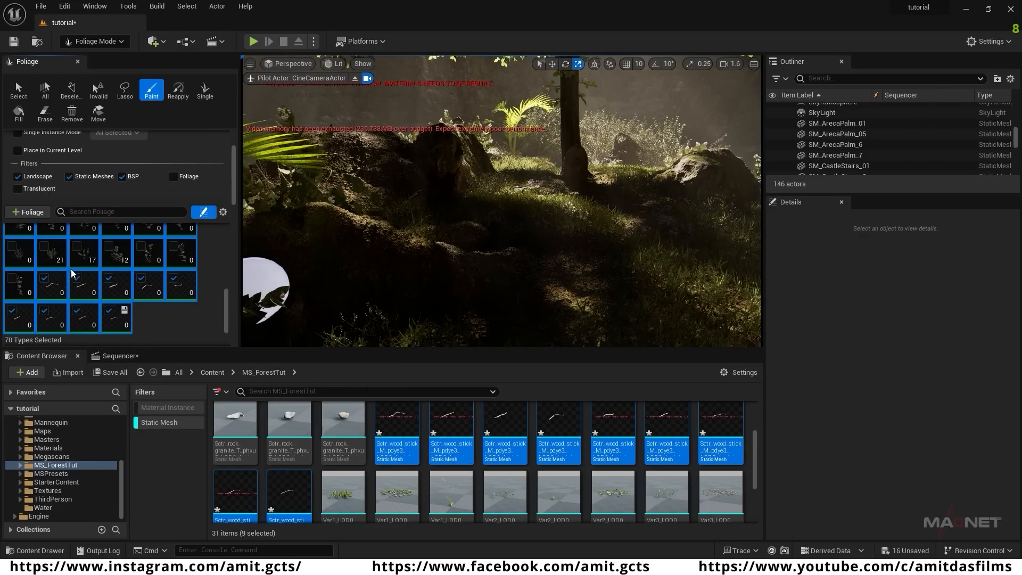
left_click(44, 278)
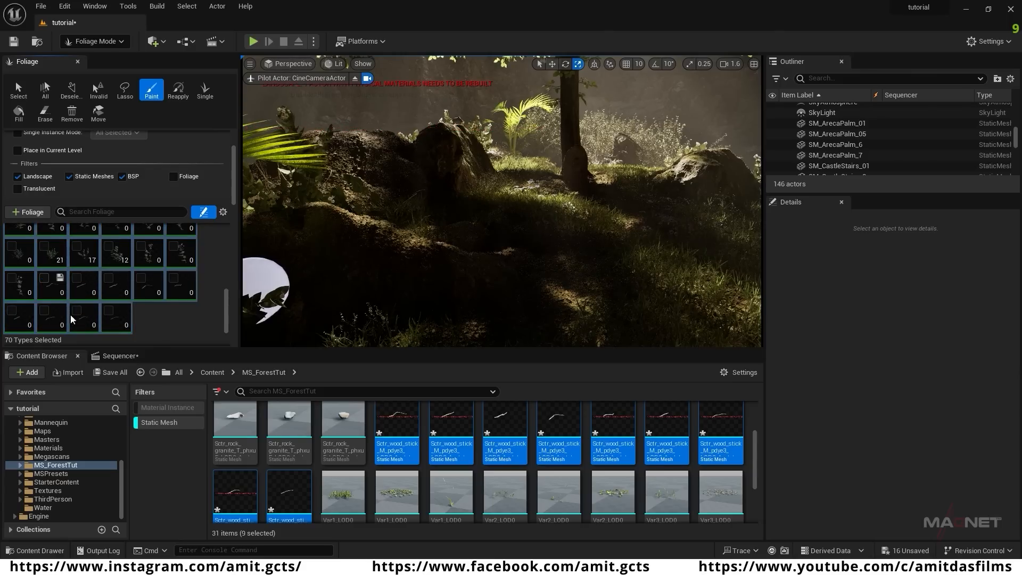
left_click(54, 292)
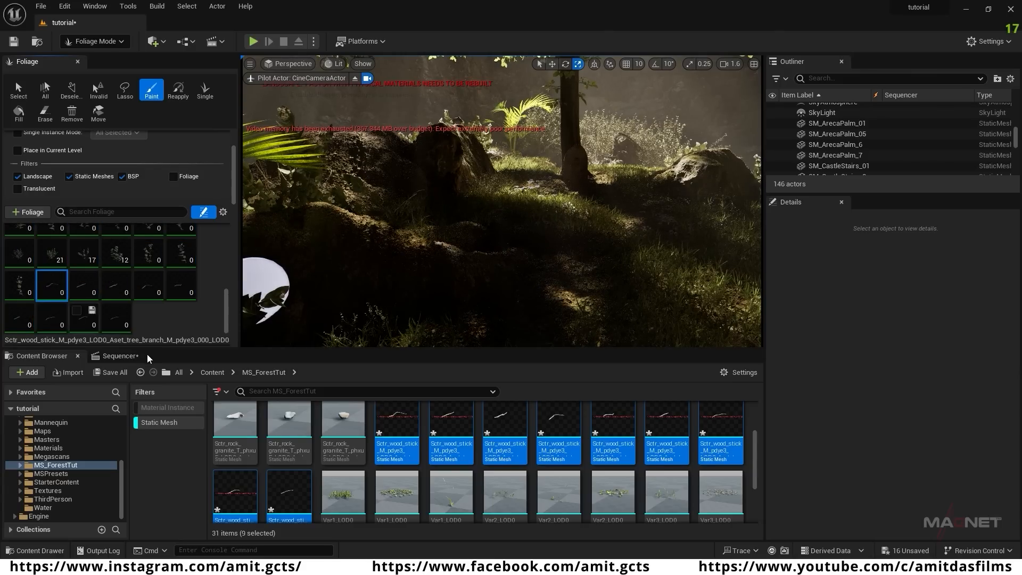
left_click(122, 327, "shift")
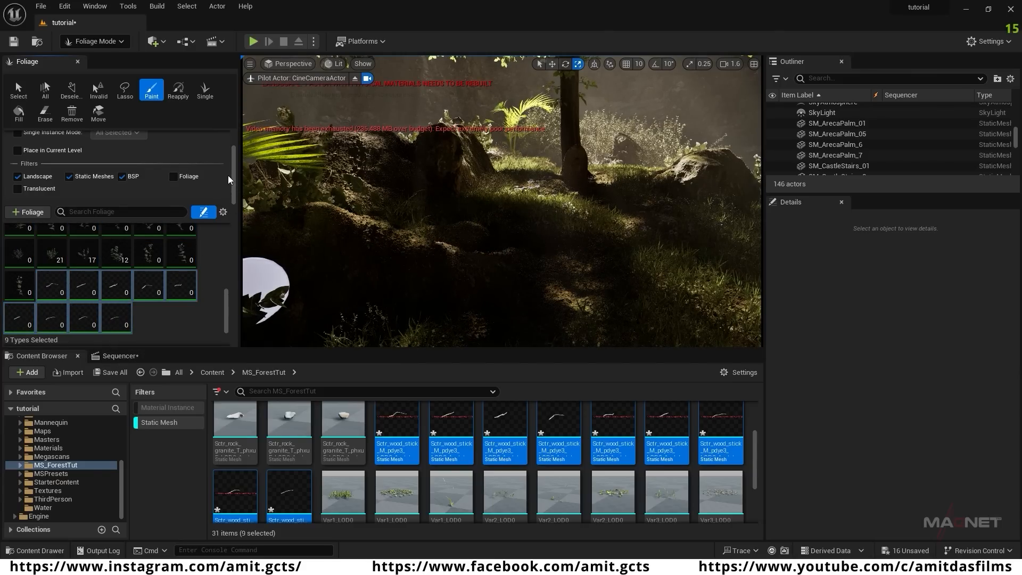
- Set the wood sticks' painting density to 50 and turn off Align to Normal
left_click_drag(232, 162, 234, 199)
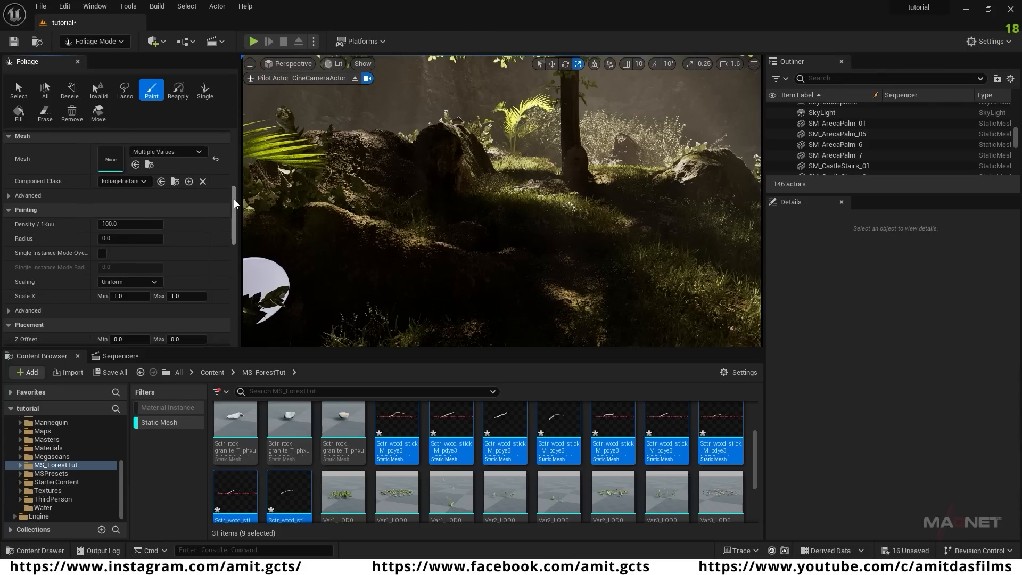
left_click(128, 224)
type("50")
key("Return")
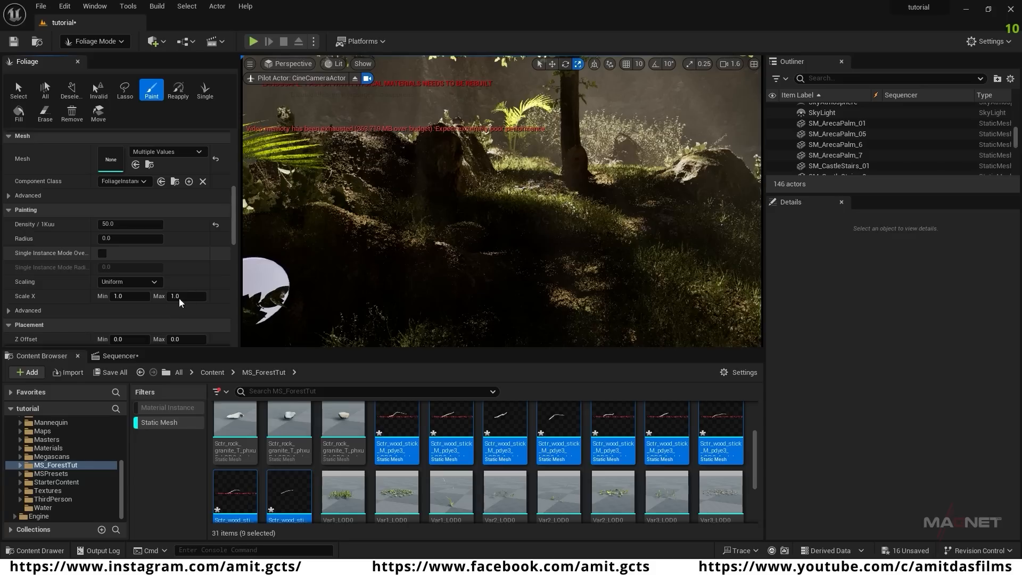
scroll(154, 301, "down", 2)
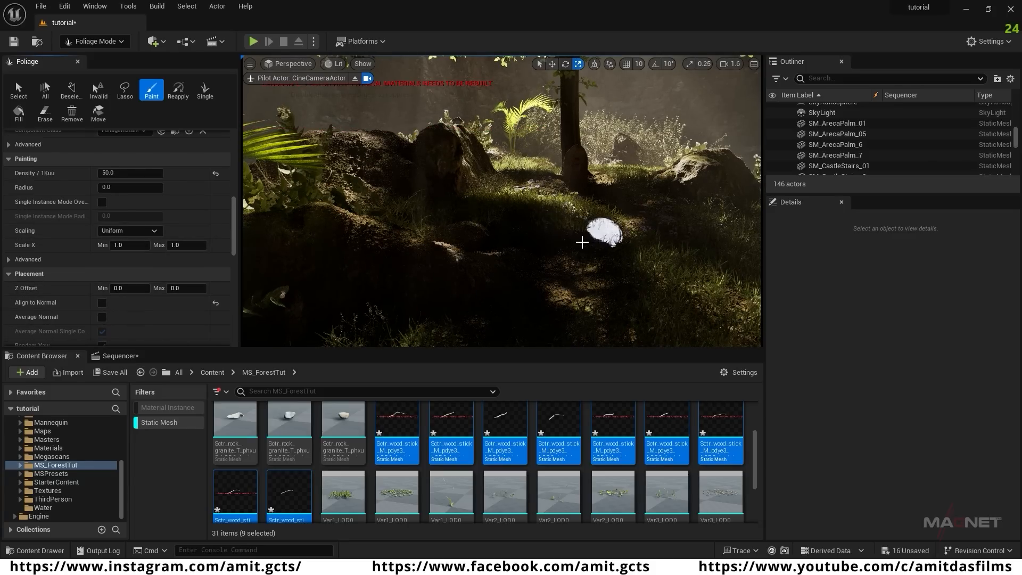
- Paint the dry wood sticks across the grassy path and the surrounding forest floor
key("w")
mouse_move(535, 243)
right_mouse_down()
mouse_move(572, 237)
mouse_move(577, 261)
mouse_move(553, 290)
right_mouse_up()
key("s")
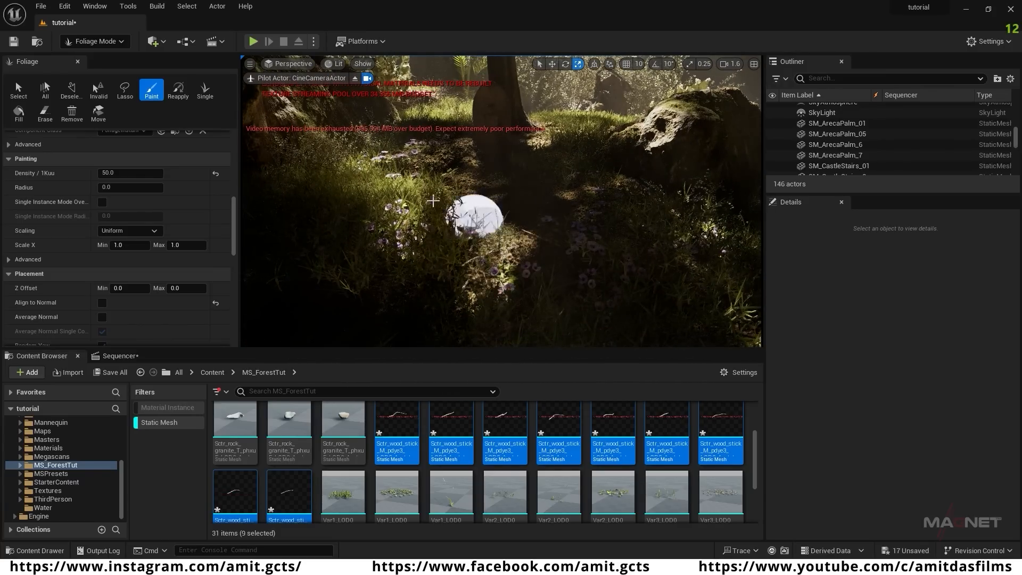
right_click_drag(445, 210, 397, 296)
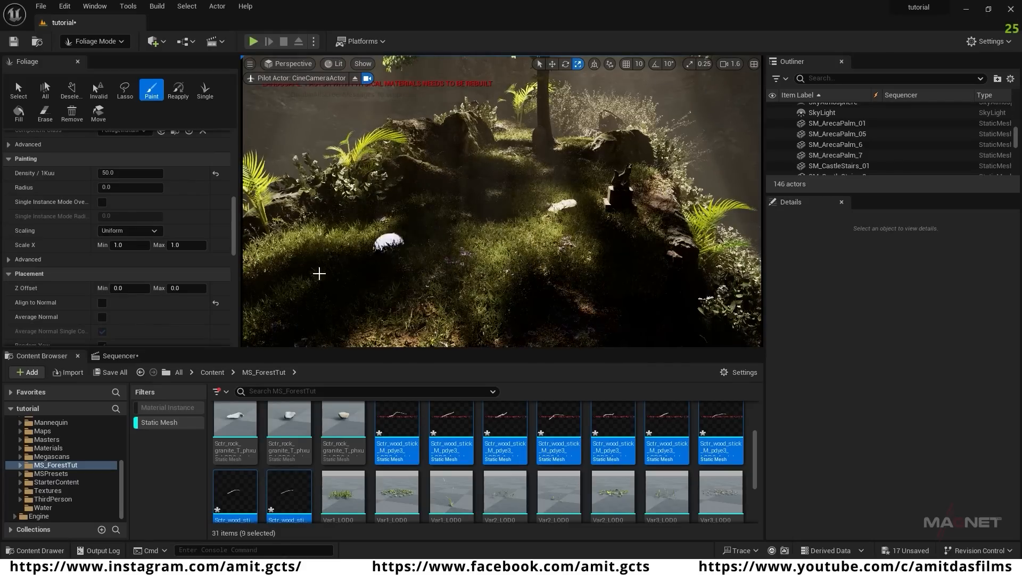
key("s")
mouse_move(453, 274)
right_mouse_down()
mouse_move(418, 311)
mouse_move(447, 322)
mouse_move(452, 298)
right_mouse_up()
mouse_move(391, 251)
right_mouse_down()
mouse_move(365, 287)
mouse_move(391, 325)
right_mouse_up()
- Enable Nanite on the Var3_LOD0 dead leaves mesh in MS_ForestTut
scroll(529, 449, "down", 1)
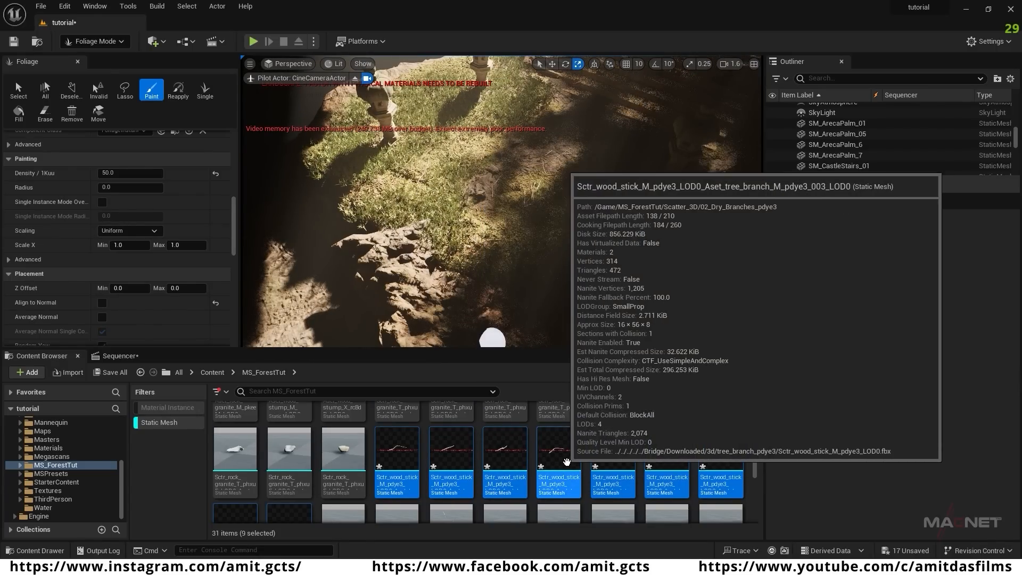
scroll(714, 465, "down", 1)
left_click(714, 465)
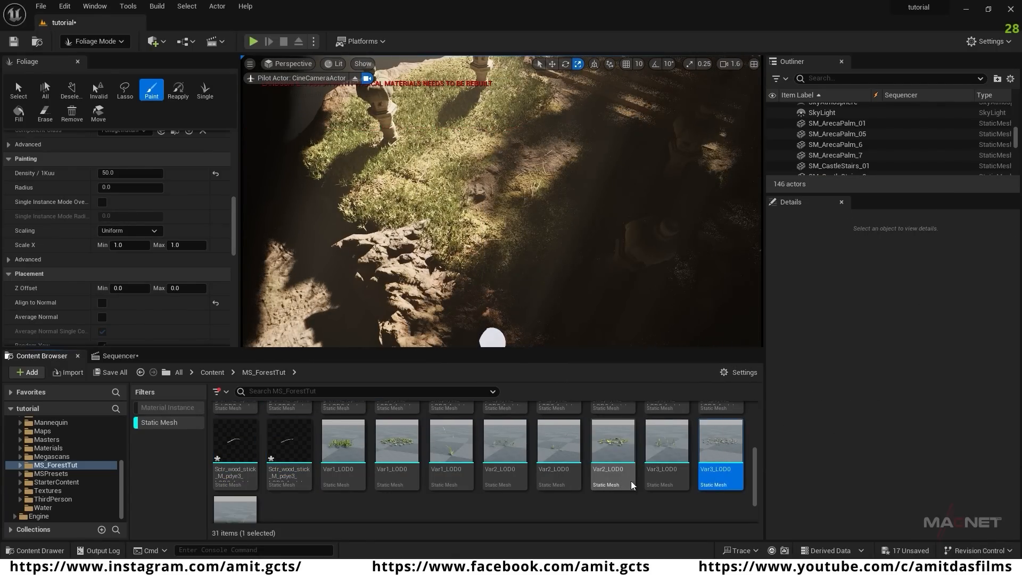
scroll(631, 481, "down", 2)
scroll(631, 474, "up", 1)
right_click(719, 442)
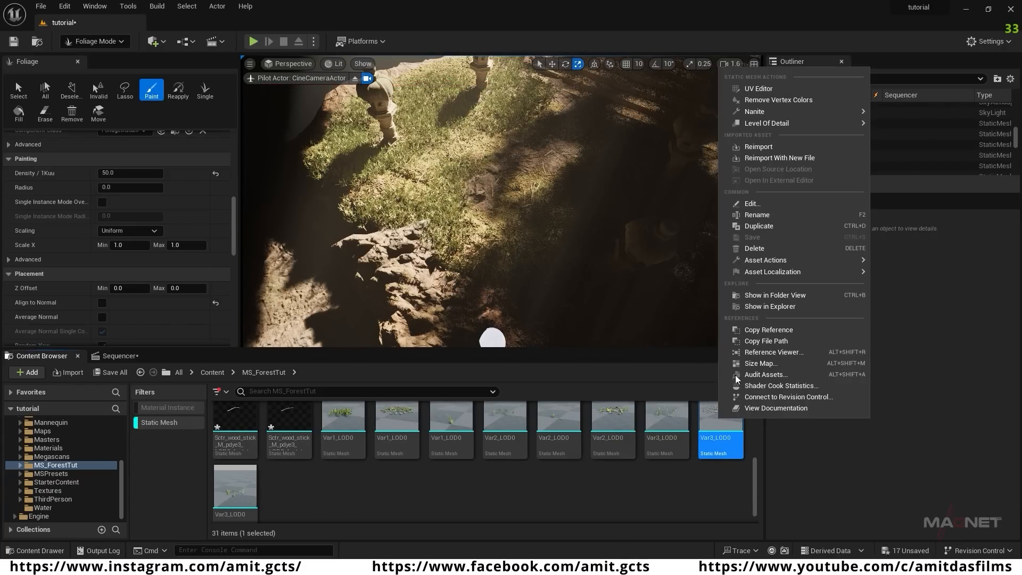
mouse_move(771, 110)
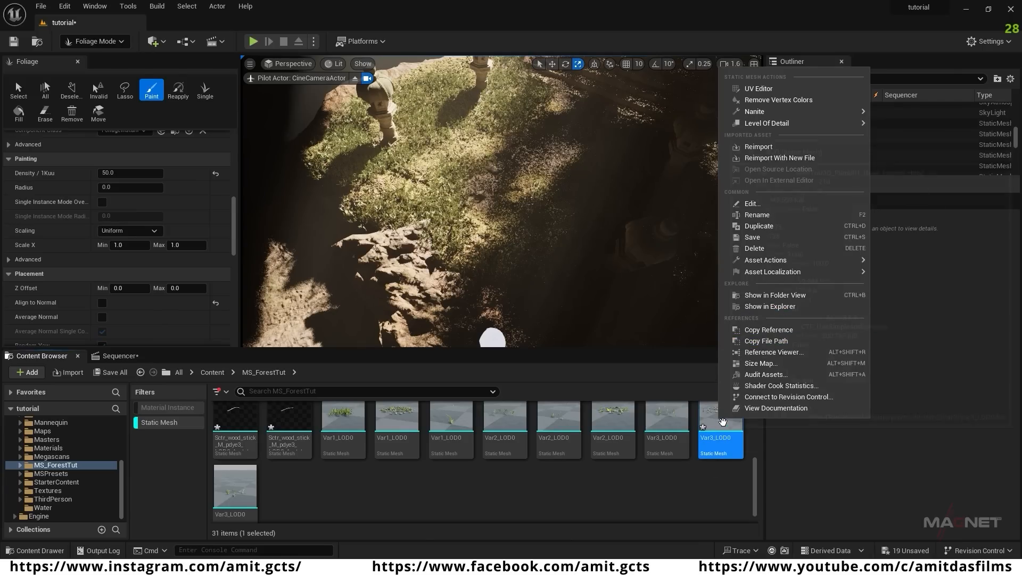
- Add the Var3_LOD0 dead leaves mesh as a foliage type and activate it for painting
scroll(222, 206, "up", 5)
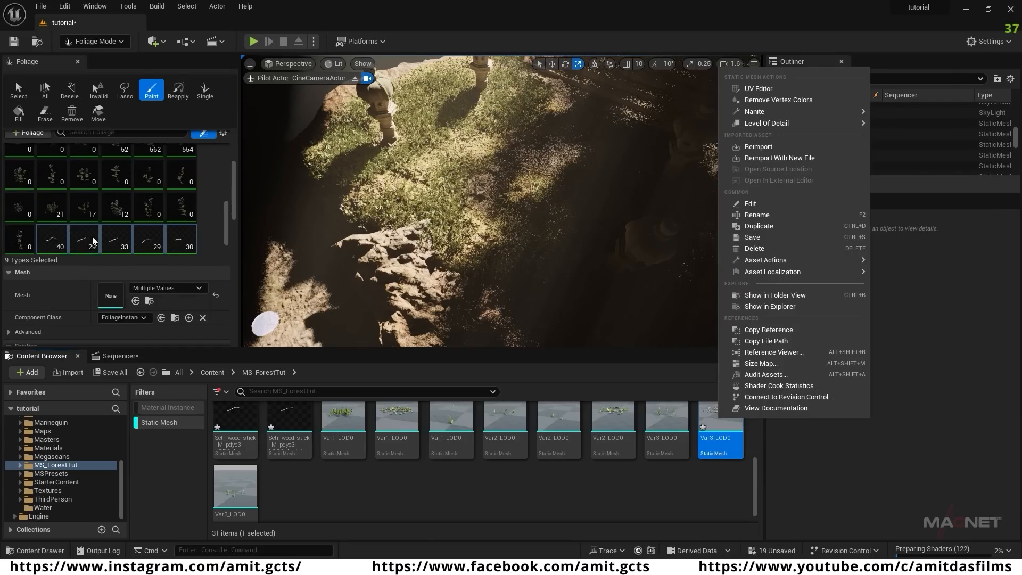
scroll(106, 234, "down", 2)
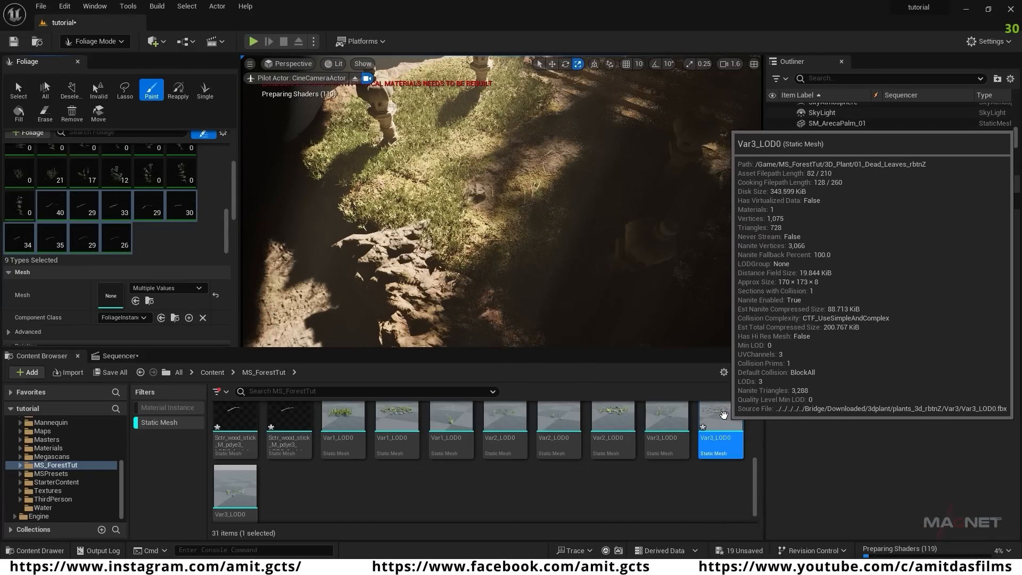
left_click_drag(725, 423, 167, 240)
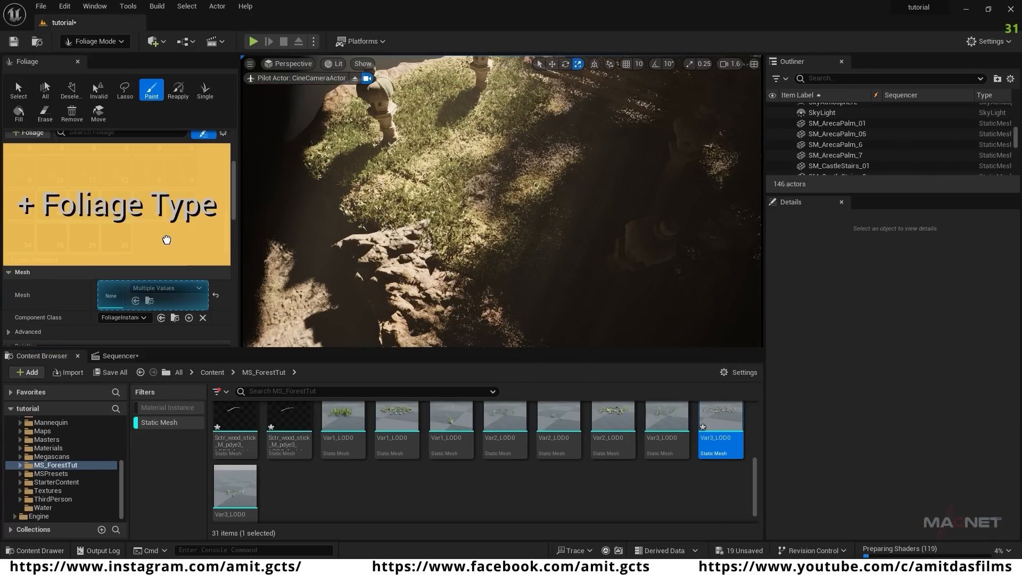
left_click_drag(166, 239, 167, 239)
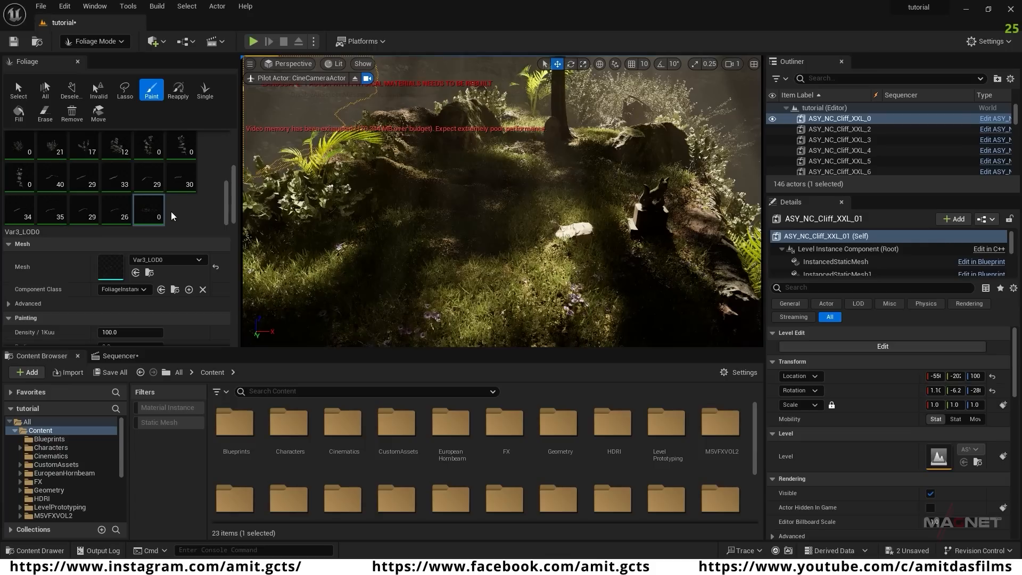
left_click(141, 202)
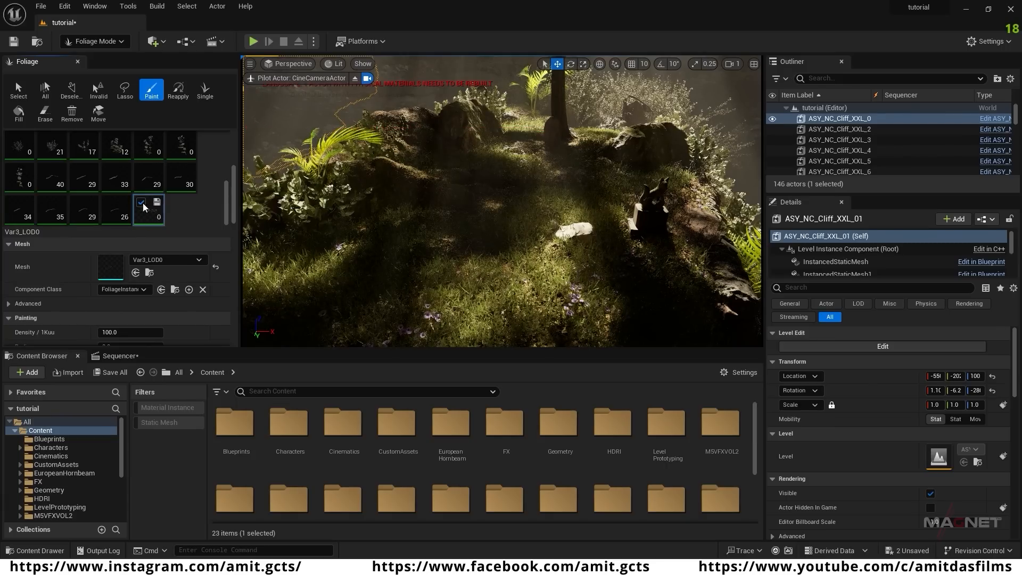
- Set the dead leaves' painting density to 500 and Scale X to 0.2–0.4, with Align to Normal turned off
left_click_drag(234, 168, 234, 190)
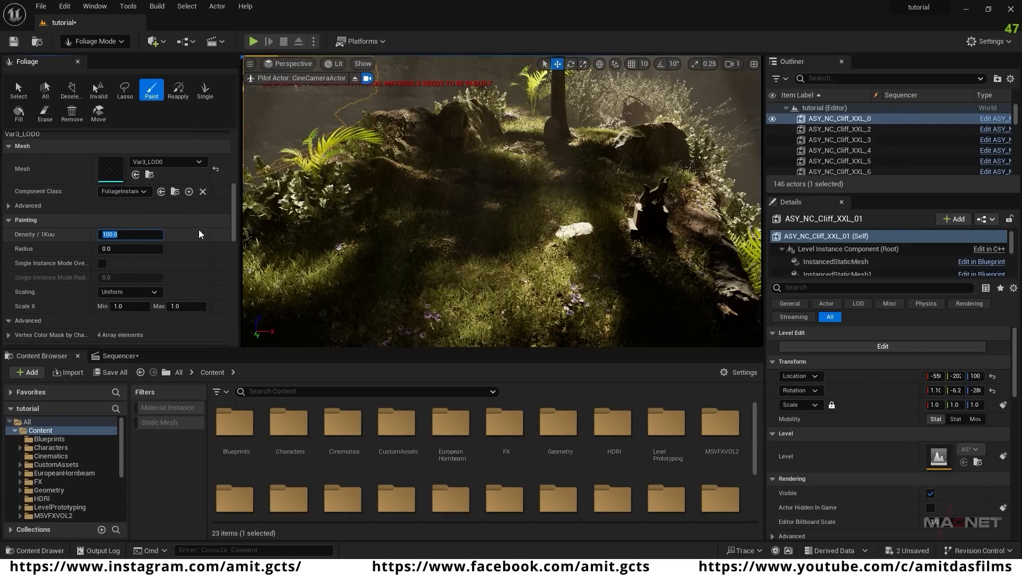
type("500")
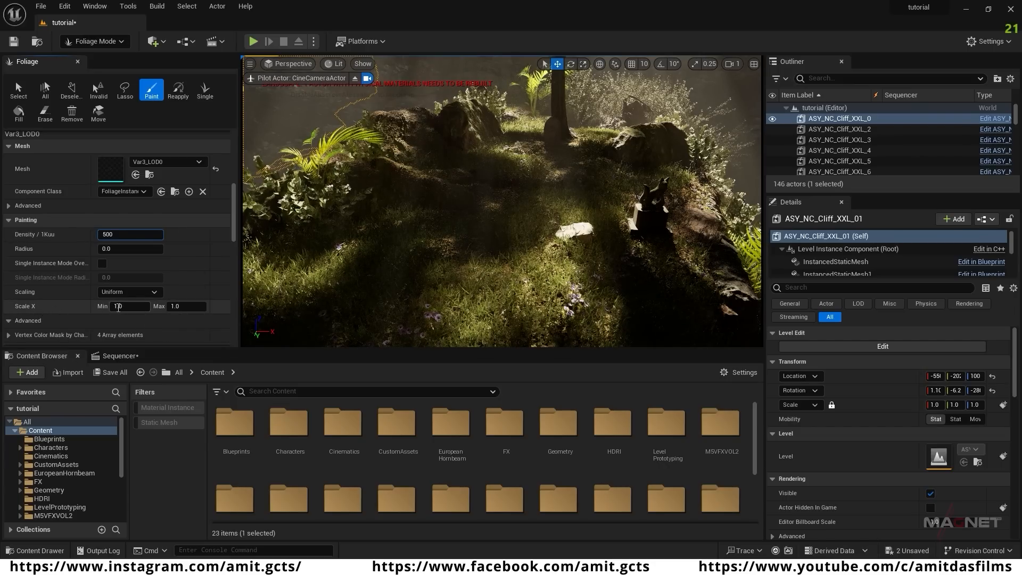
type(".2")
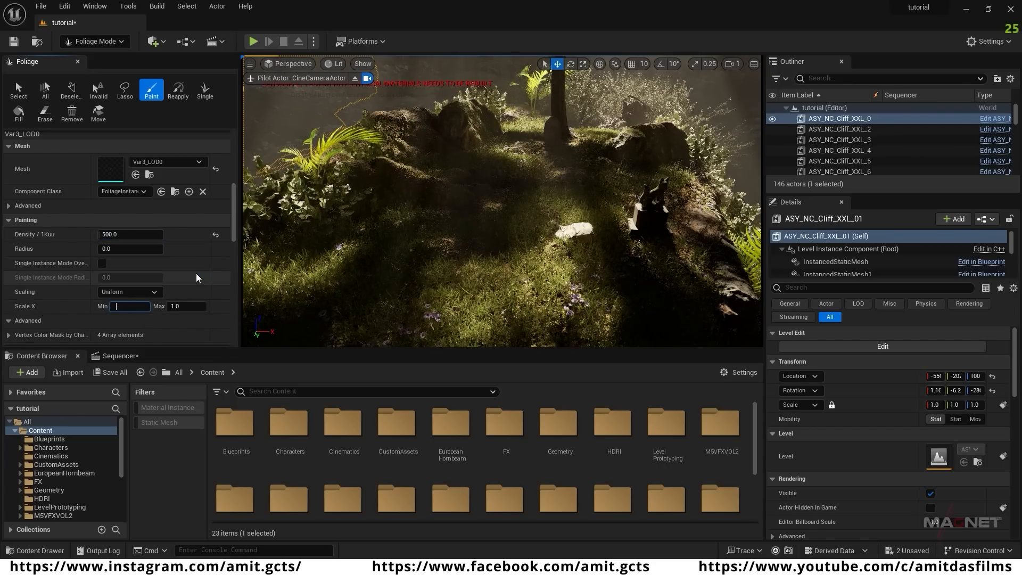
type(".4")
key("Return")
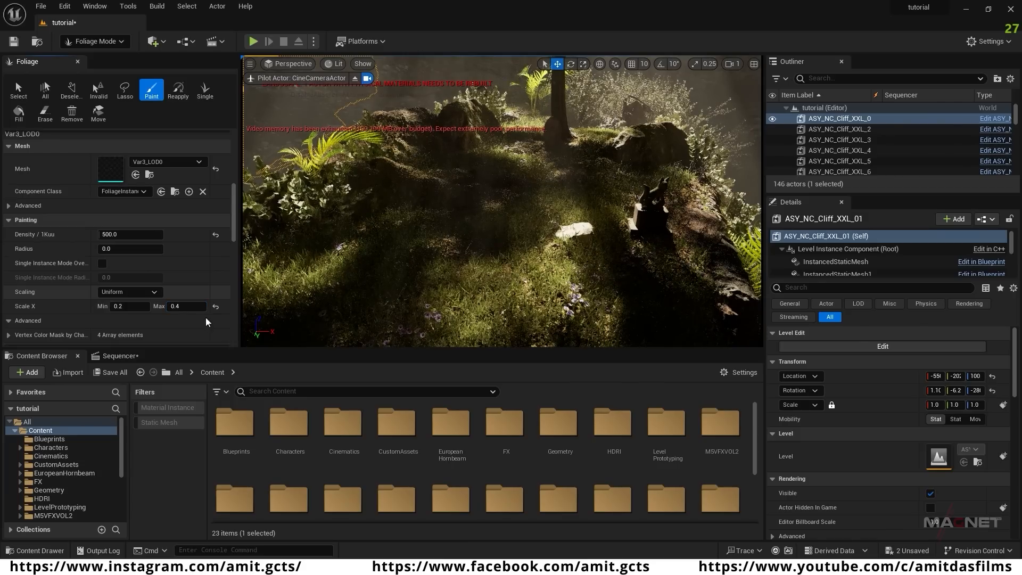
scroll(230, 202, "down", 4)
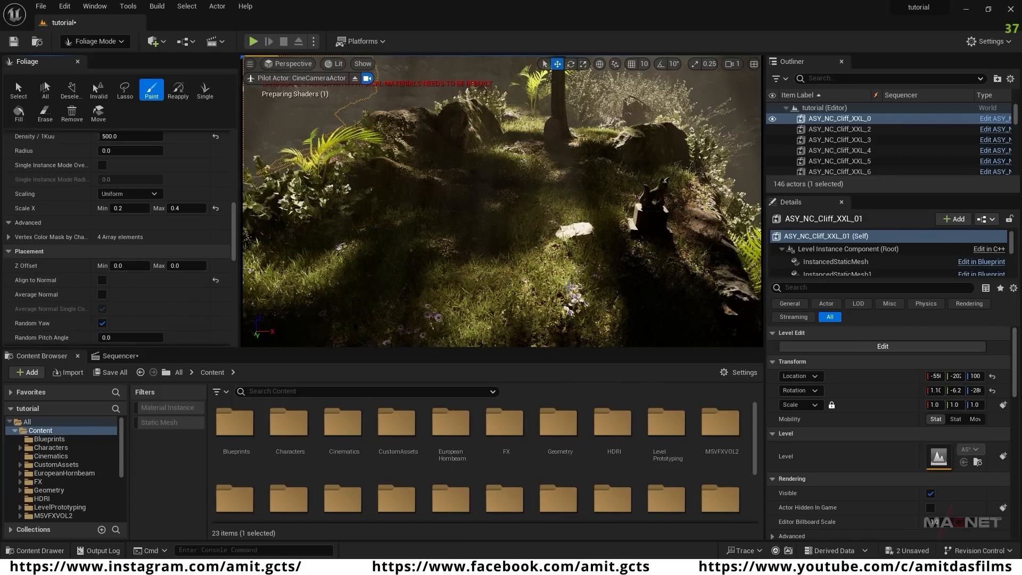
- Set the foliage brush size to 50 and paint dead leaves on the forest ground around the tree trunk
left_click_drag(233, 214, 234, 136)
left_click(113, 163)
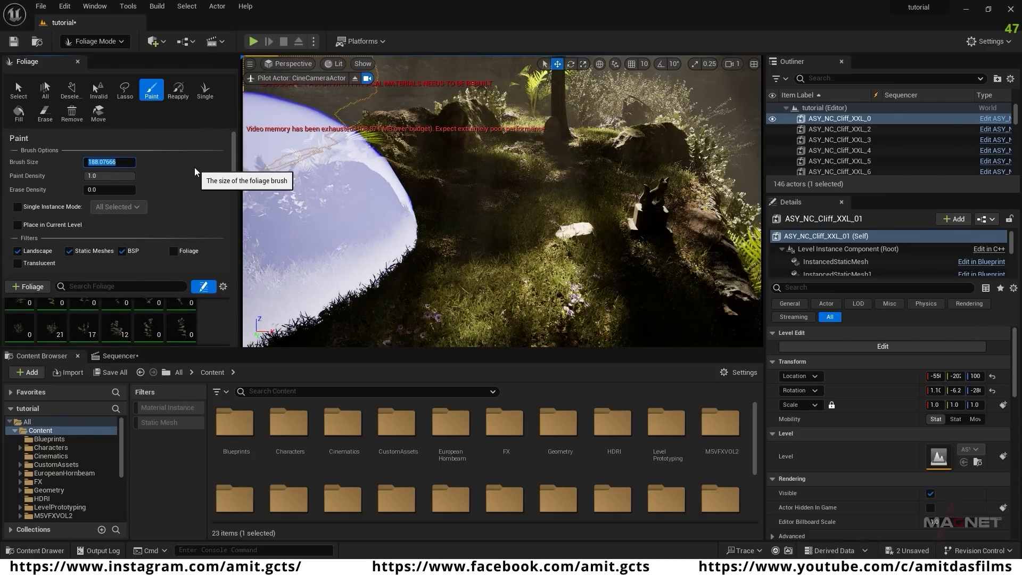
type("50")
key("Return")
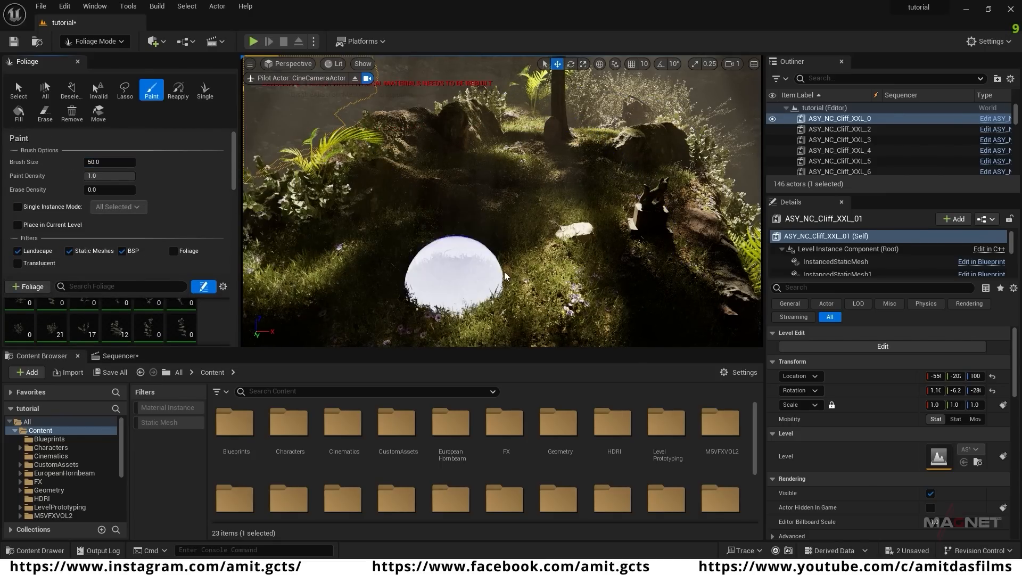
key("w")
mouse_move(480, 266)
right_mouse_down()
mouse_move(458, 274)
mouse_move(468, 290)
mouse_move(466, 267)
mouse_move(453, 282)
mouse_move(410, 224)
right_mouse_up()
scroll(410, 224, "down", 3)
mouse_move(503, 157)
right_mouse_down()
mouse_move(500, 106)
mouse_move(433, 217)
mouse_move(381, 154)
mouse_move(457, 213)
right_mouse_up()
scroll(532, 240, "up", 4)
scroll(490, 266, "down", 6)
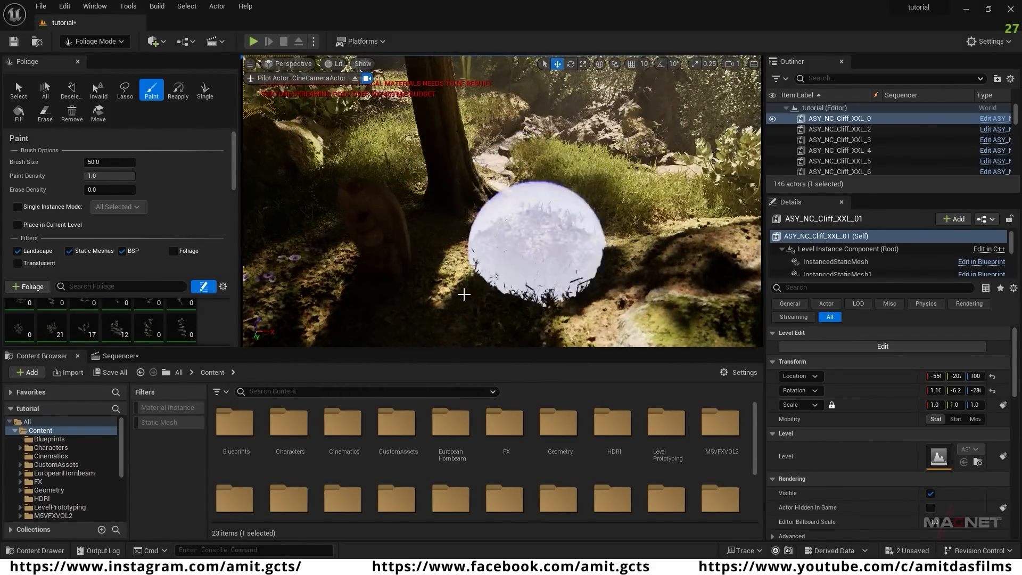
- Set the dead leaves' Scale X range to a minimum of 0.5 and a maximum of 0.8
scroll(180, 265, "down", 7)
left_click(192, 263)
left_click(121, 262)
type("0.5")
key("Return")
- Paint the larger dead leaves across the grassy ground from the tree towards the stone stairs
right_click_drag(344, 290, 277, 325)
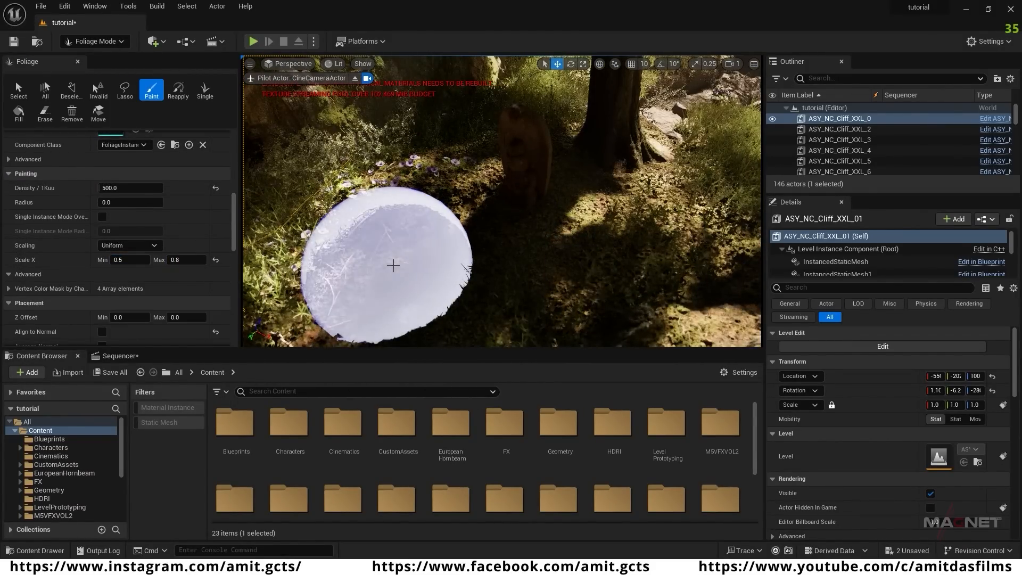
right_click_drag(393, 265, 341, 304)
mouse_move(506, 212)
right_mouse_down()
mouse_move(585, 181)
mouse_move(552, 254)
mouse_move(589, 212)
mouse_move(413, 175)
mouse_move(462, 176)
mouse_move(525, 107)
mouse_move(479, 170)
mouse_move(418, 224)
right_mouse_up()
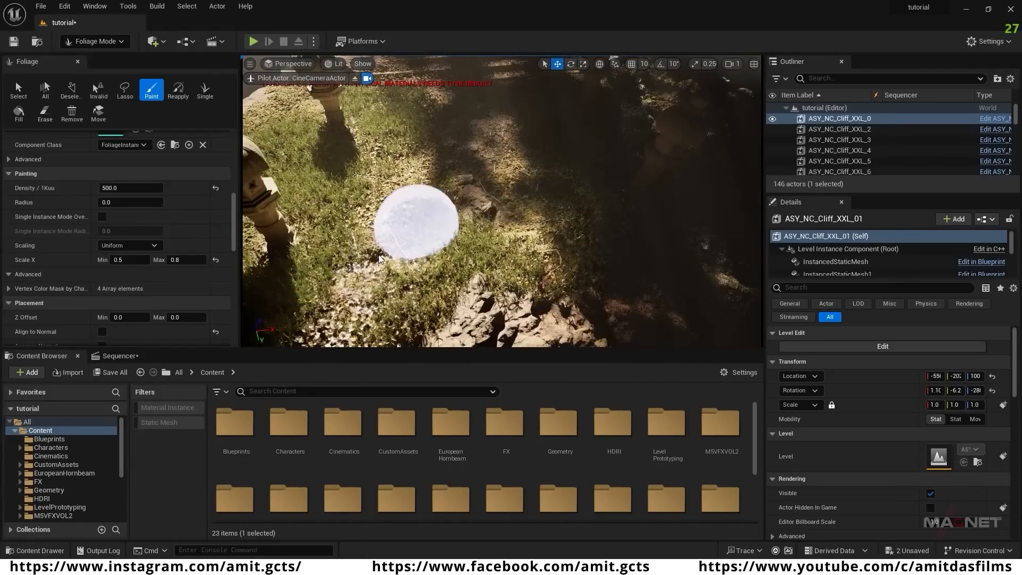
mouse_move(506, 229)
right_mouse_down()
mouse_move(529, 203)
mouse_move(510, 208)
mouse_move(553, 205)
right_mouse_up()
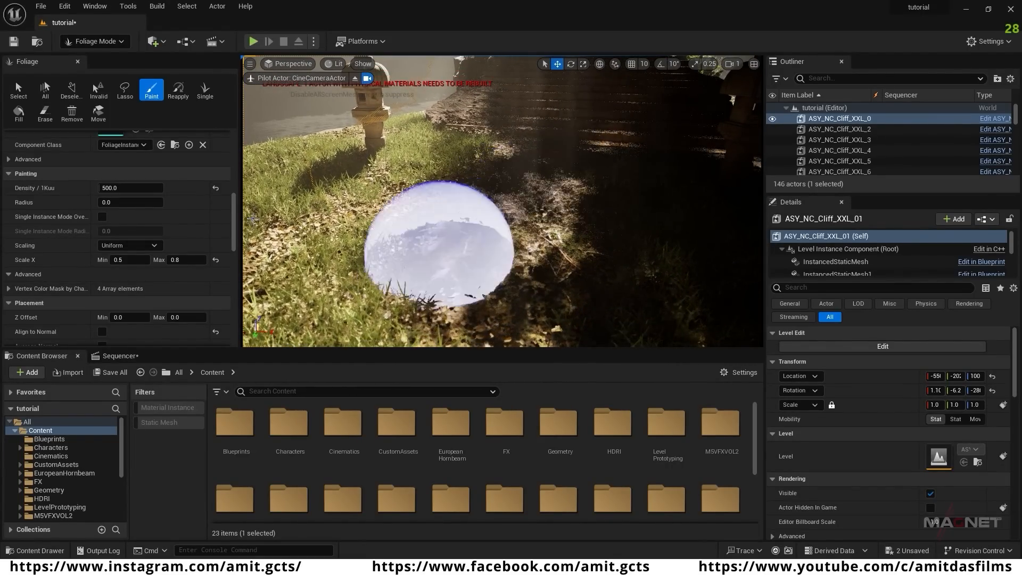
- Paint the two adjacent bushy plant types from the foliage palette across the grassy ground beside the stairs and around the hilltop
left_click_drag(234, 223, 233, 183)
mouse_move(140, 261)
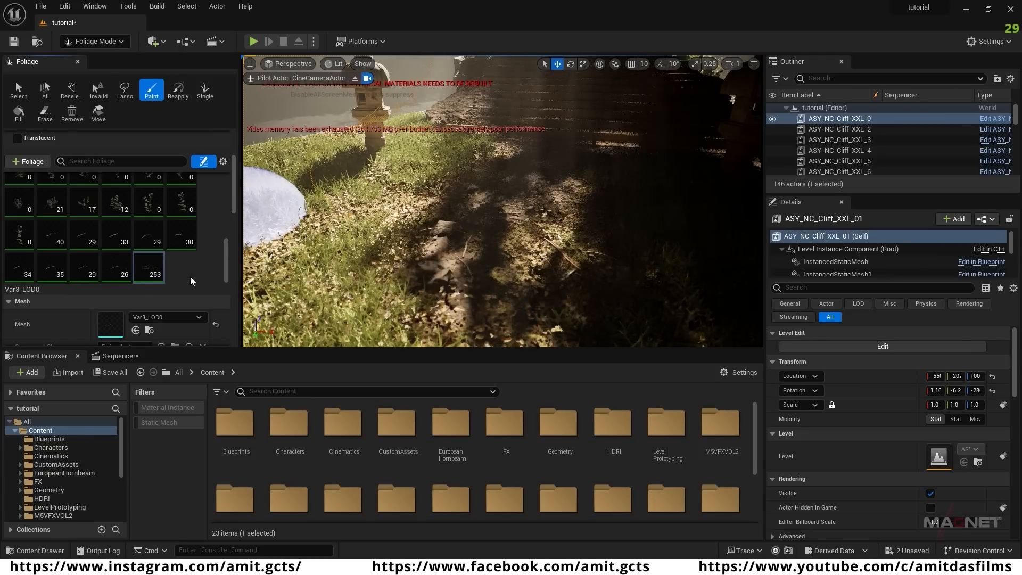
scroll(176, 266, "up", 1)
left_click(52, 229)
left_click(13, 223, "ctrl")
mouse_move(425, 239)
right_mouse_down()
mouse_move(304, 234)
mouse_move(324, 240)
right_mouse_up()
left_click(423, 265)
right_click_drag(423, 265, 341, 250)
left_click(332, 203)
left_click(456, 255)
mouse_move(457, 240)
right_mouse_down()
mouse_move(404, 250)
mouse_move(558, 240)
mouse_move(415, 278)
mouse_move(384, 255)
mouse_move(324, 240)
right_mouse_up()
left_click(415, 278)
left_click(356, 244)
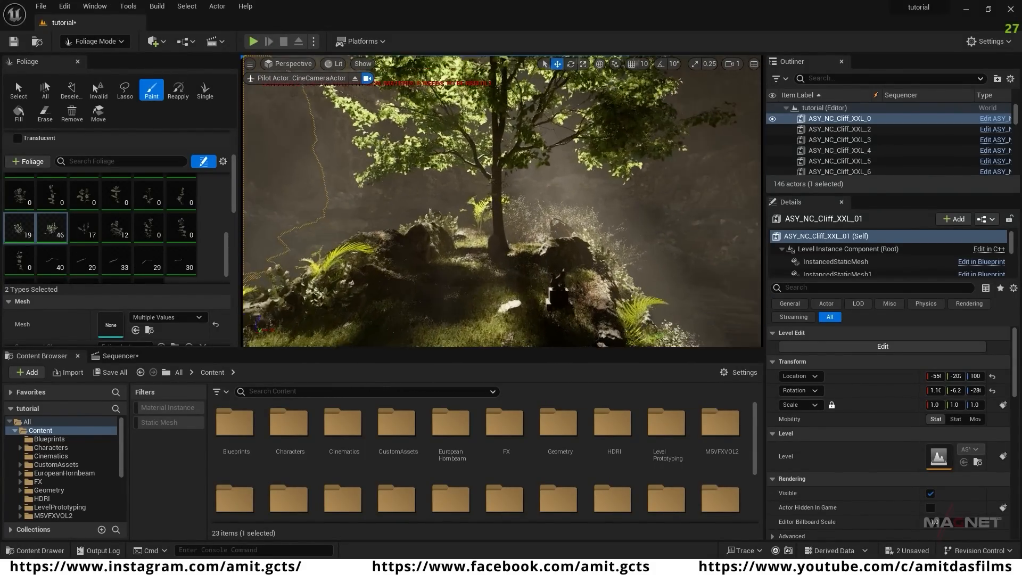
mouse_move(543, 308)
right_mouse_down()
mouse_move(524, 325)
mouse_move(543, 330)
right_mouse_up()
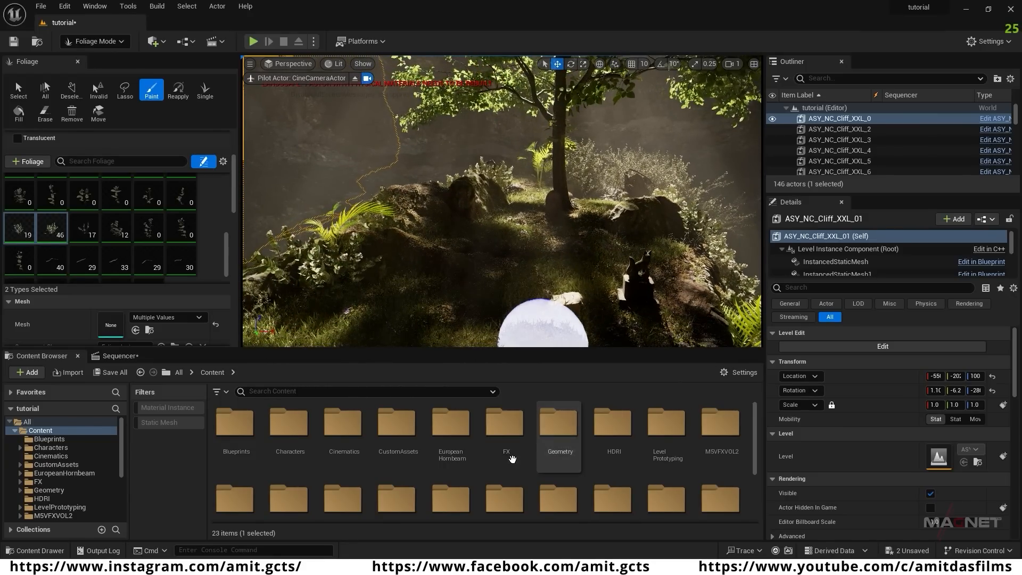
- Open the Megascans 3D_Assets folder and filter its contents to static meshes
scroll(701, 456, "down", 1)
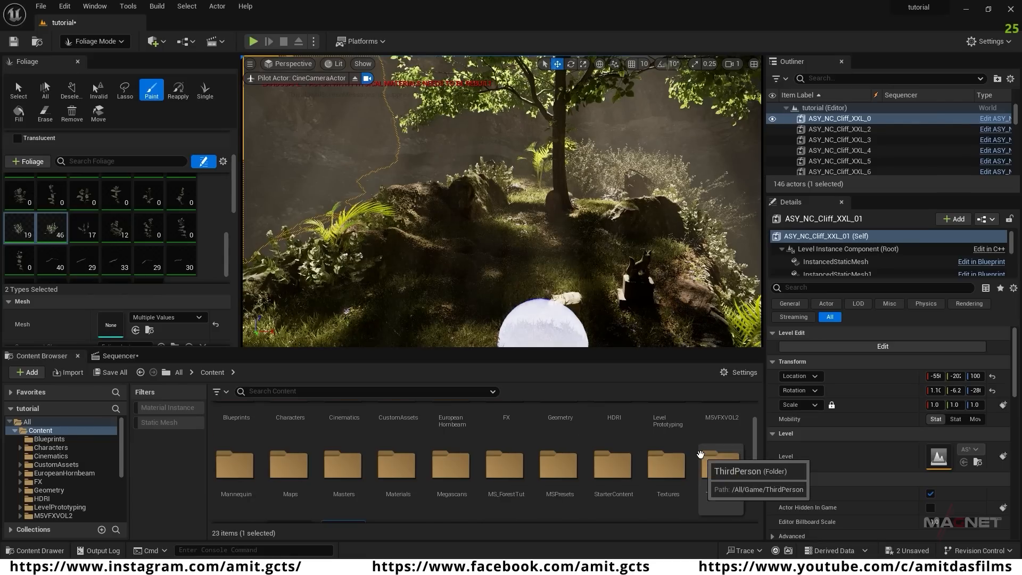
scroll(404, 468, "down", 1)
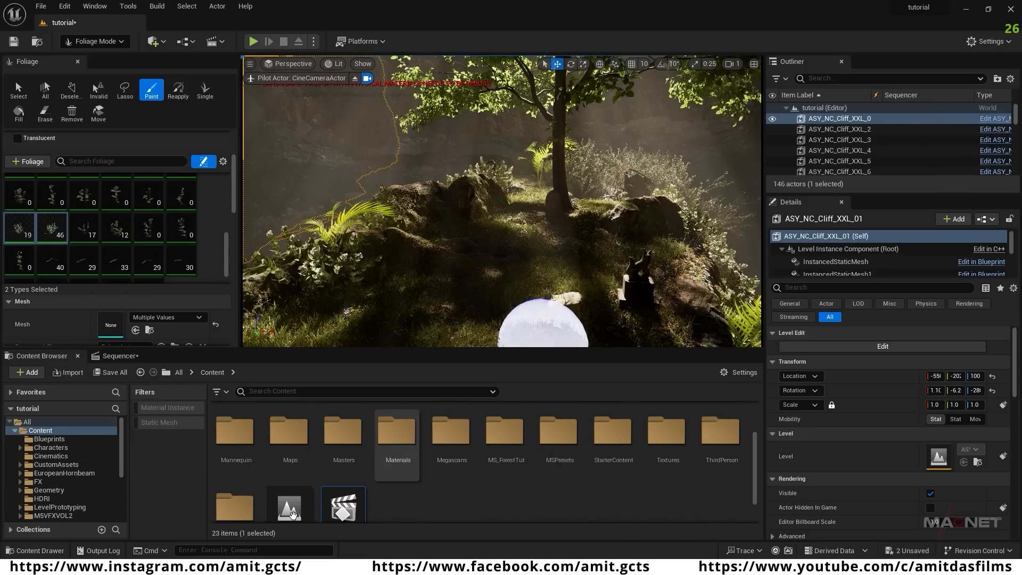
double_click(457, 434)
double_click(236, 437)
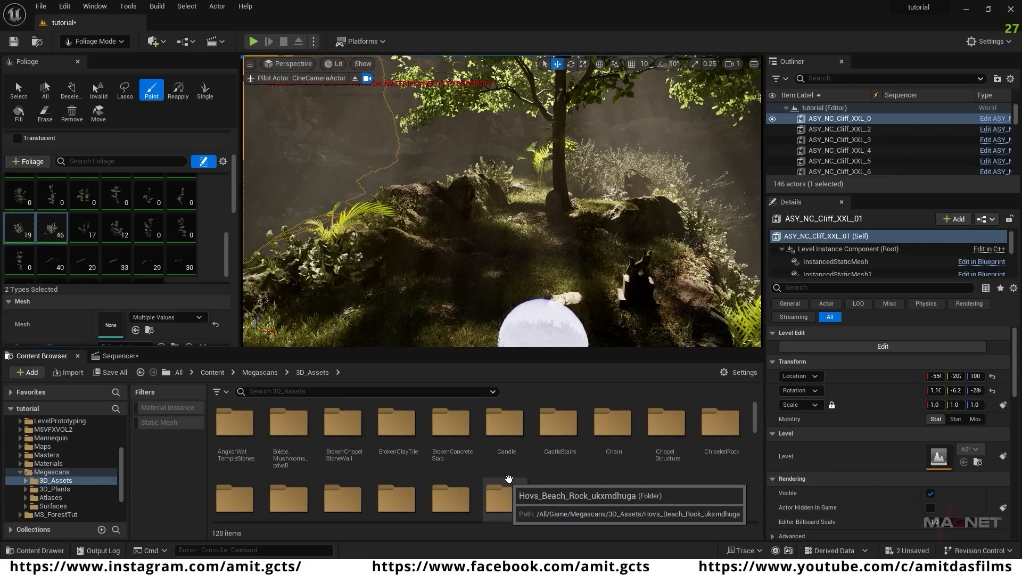
left_click(162, 423)
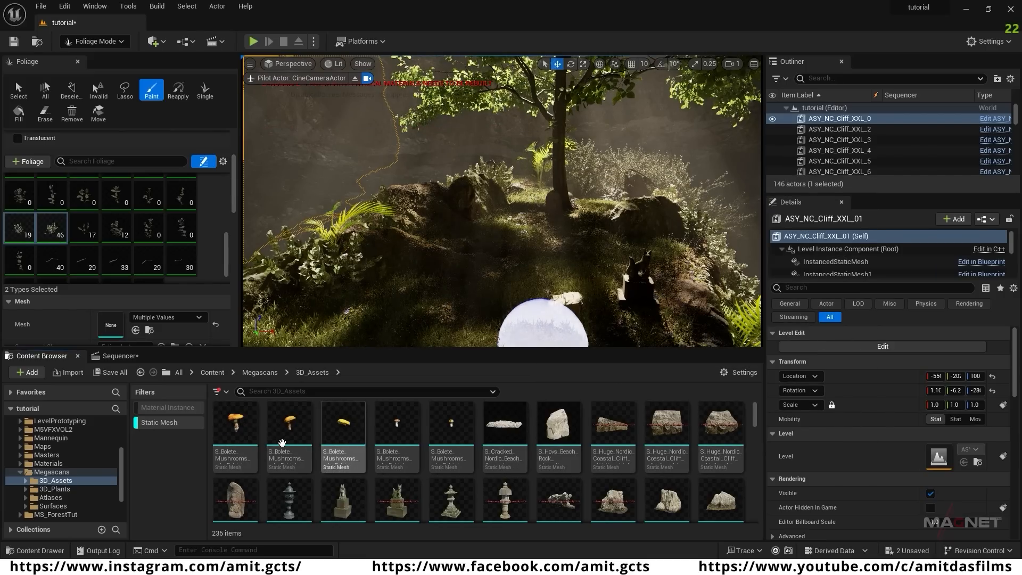
- Add the five S_Scatter_Mushroom_Set meshes to the foliage palette and set their painting density to 50
left_click_drag(755, 407, 756, 448)
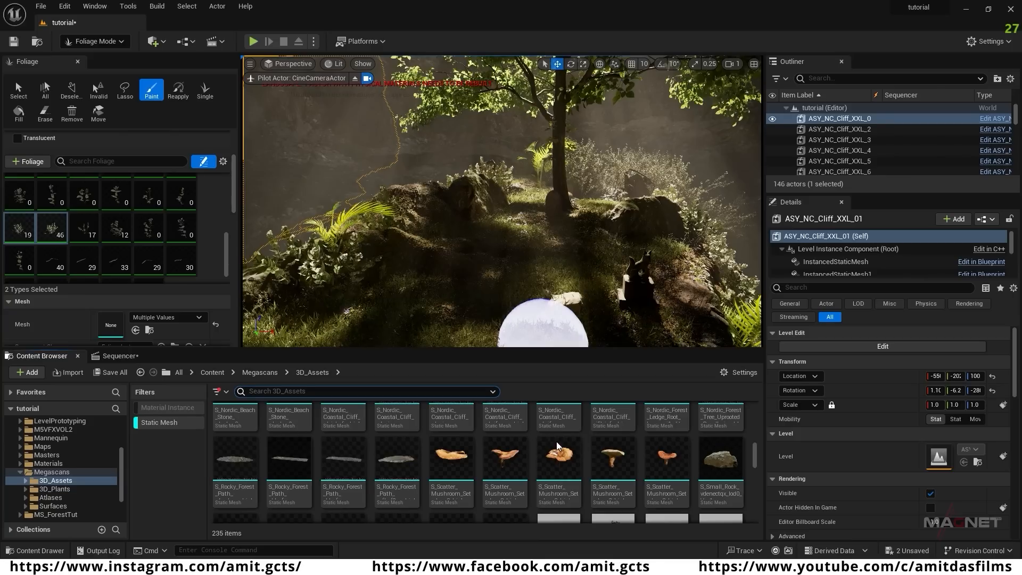
left_click(660, 496)
left_click(451, 468, "shift")
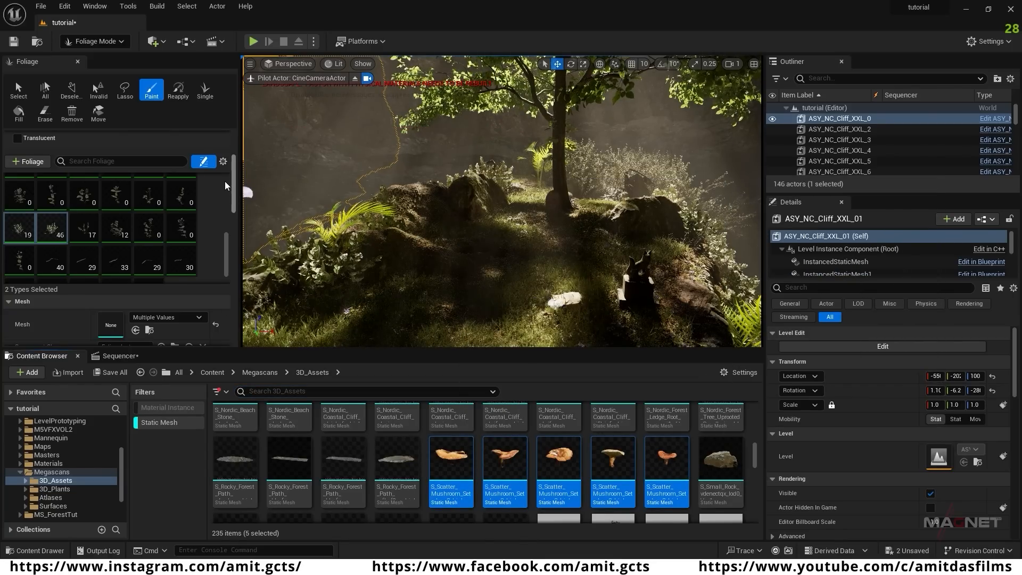
left_click_drag(443, 453, 164, 278)
scroll(233, 188, "down", 1)
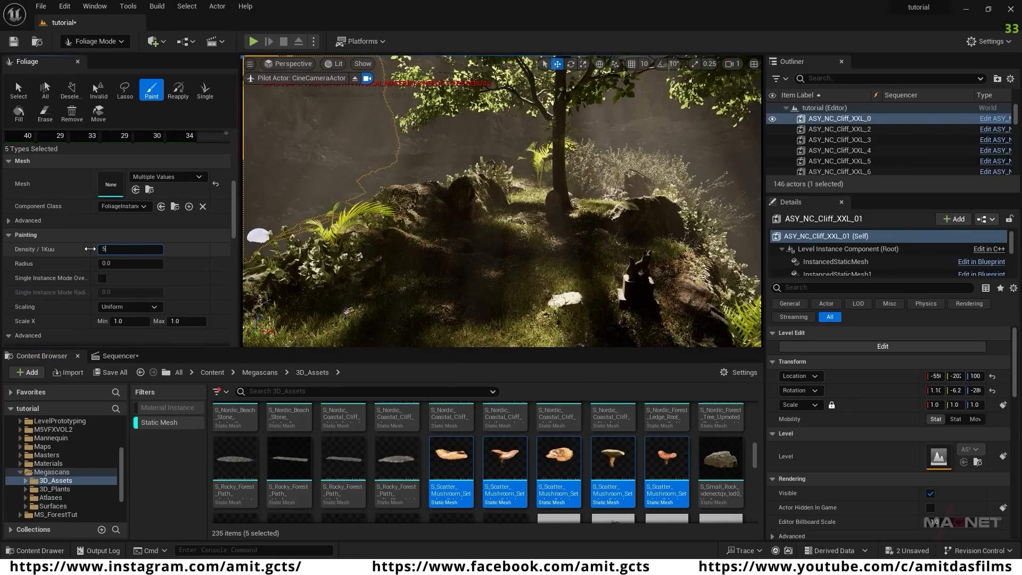
key("Return")
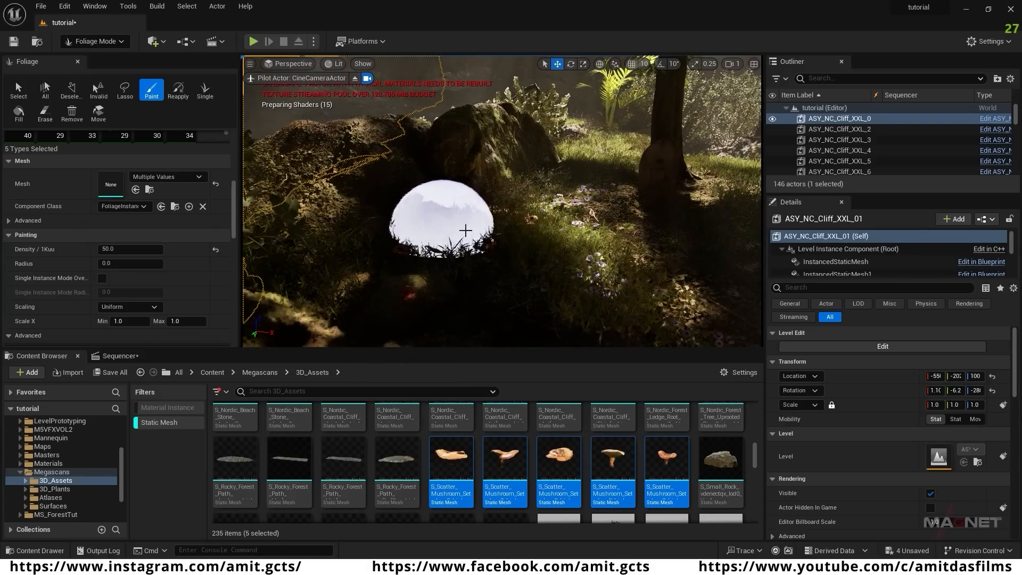
- Paint the scatter mushrooms over the mossy rocks, tree base, grass beside the stairs and stone-edged slope
right_click_drag(342, 242, 575, 260)
mouse_move(492, 242)
right_mouse_down()
mouse_move(410, 296)
mouse_move(444, 277)
right_mouse_up()
mouse_move(548, 179)
right_mouse_down()
mouse_move(564, 144)
mouse_move(730, 279)
mouse_move(604, 269)
mouse_move(564, 223)
mouse_move(524, 258)
right_mouse_up()
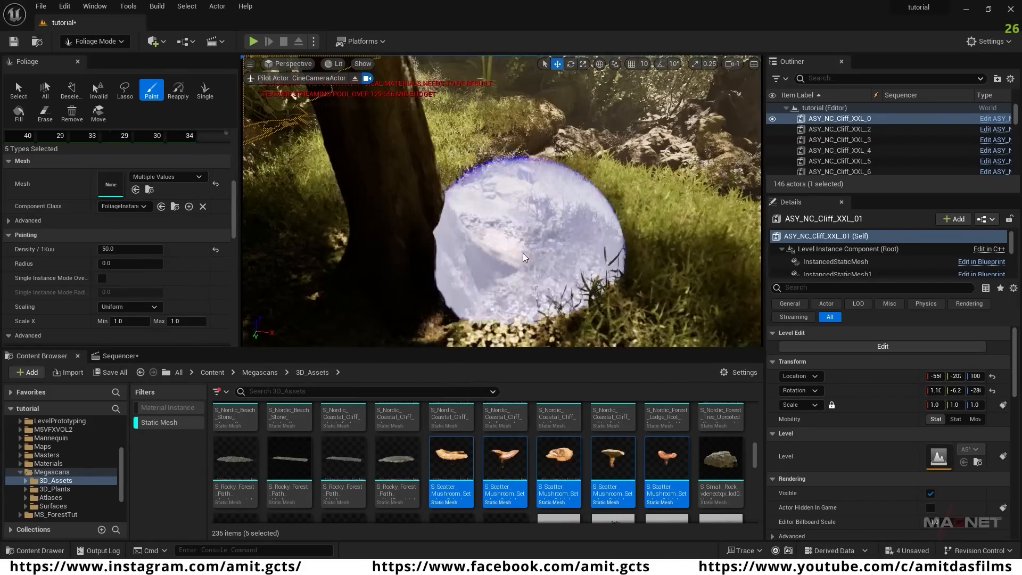
right_click_drag(565, 289, 521, 277)
mouse_move(614, 234)
right_mouse_down()
mouse_move(580, 234)
mouse_move(572, 266)
mouse_move(566, 213)
right_mouse_up()
right_click_drag(431, 183, 422, 154)
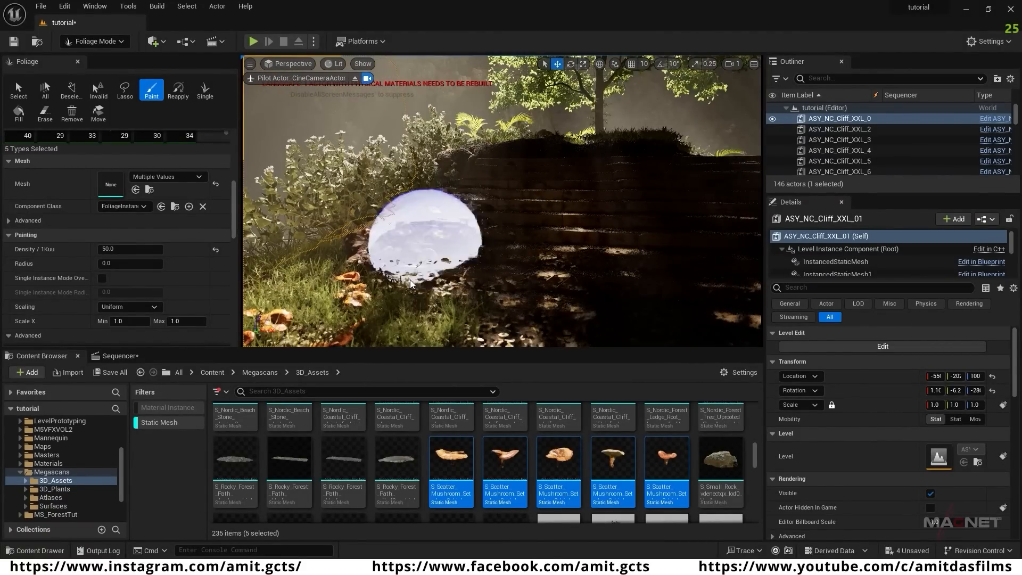
mouse_move(424, 183)
right_mouse_down()
mouse_move(428, 141)
mouse_move(447, 183)
mouse_move(495, 191)
right_mouse_up()
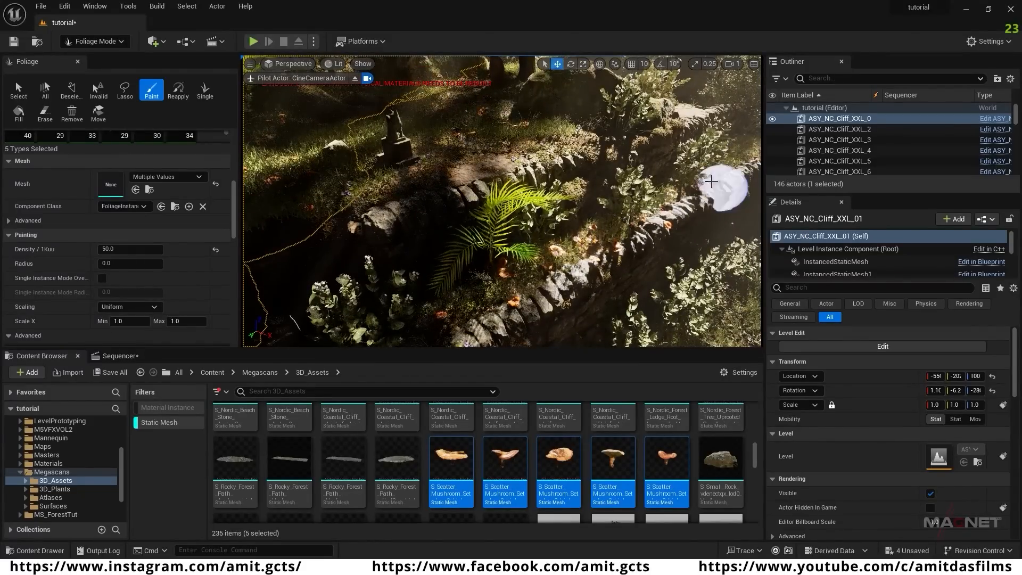
right_click_drag(514, 139, 452, 109)
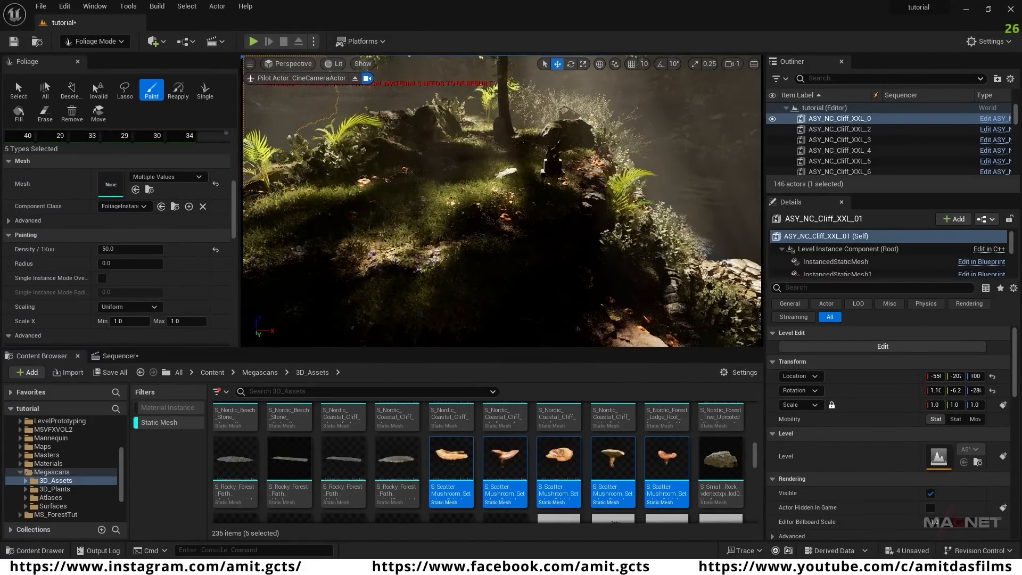
key("s")
mouse_move(502, 201)
right_mouse_down()
mouse_move(487, 213)
mouse_move(510, 193)
mouse_move(503, 208)
right_mouse_up()
key("w")
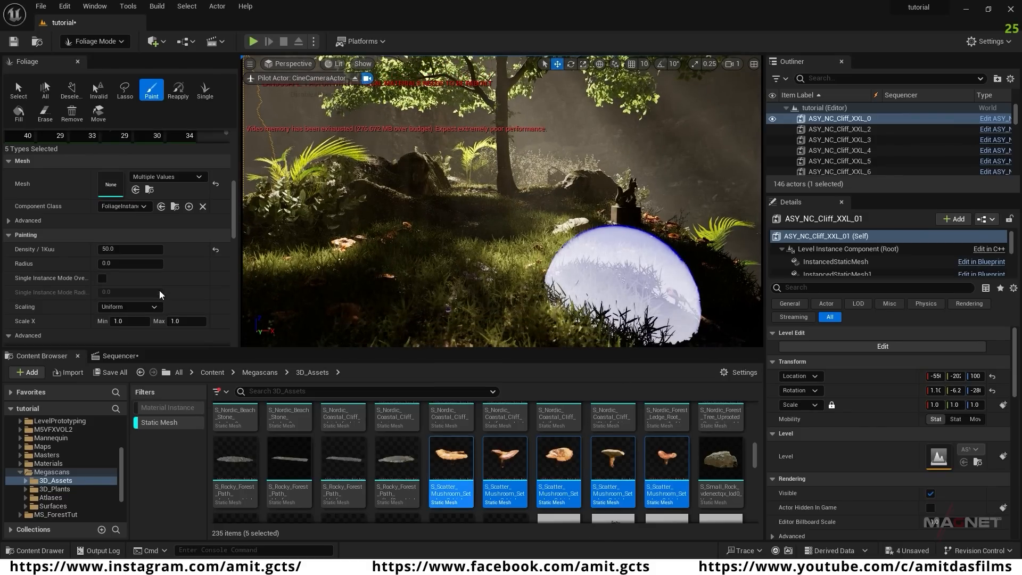
- Switch to Selection Mode and place a S_Japanese_Decorative_Lantern on the grassy hill
left_click(87, 38)
left_click(107, 61)
left_click_drag(753, 456, 753, 400)
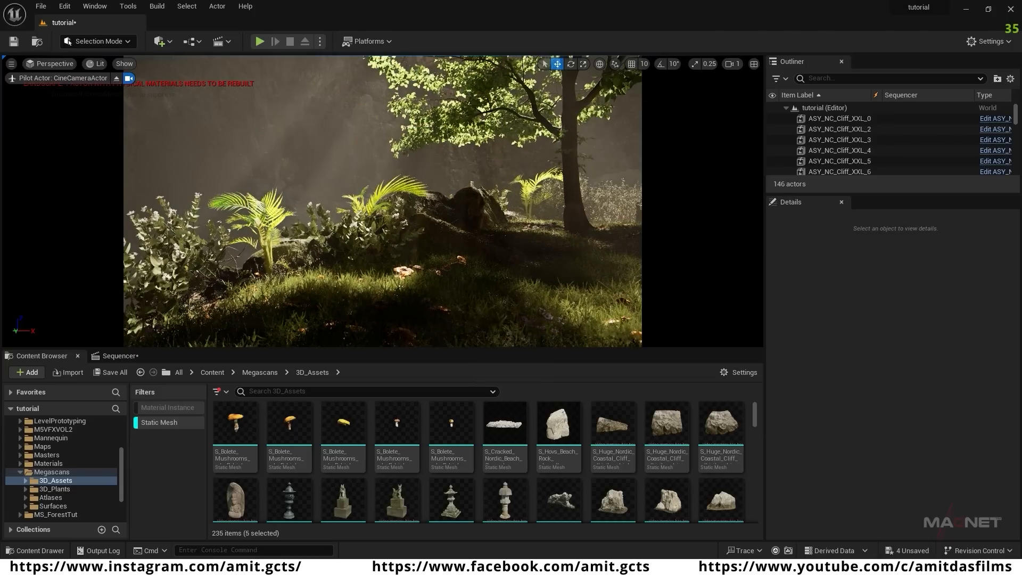
left_click_drag(290, 506, 600, 292)
right_click_drag(426, 229, 383, 229)
- Place a S_Japanese_Stone_Lantern in the grass between the existing lanterns and scale it uniformly to about 0.47
left_click_drag(452, 500, 183, 303)
right_click_drag(183, 303, 123, 298)
key("r")
left_click_drag(342, 281, 309, 288)
key("w")
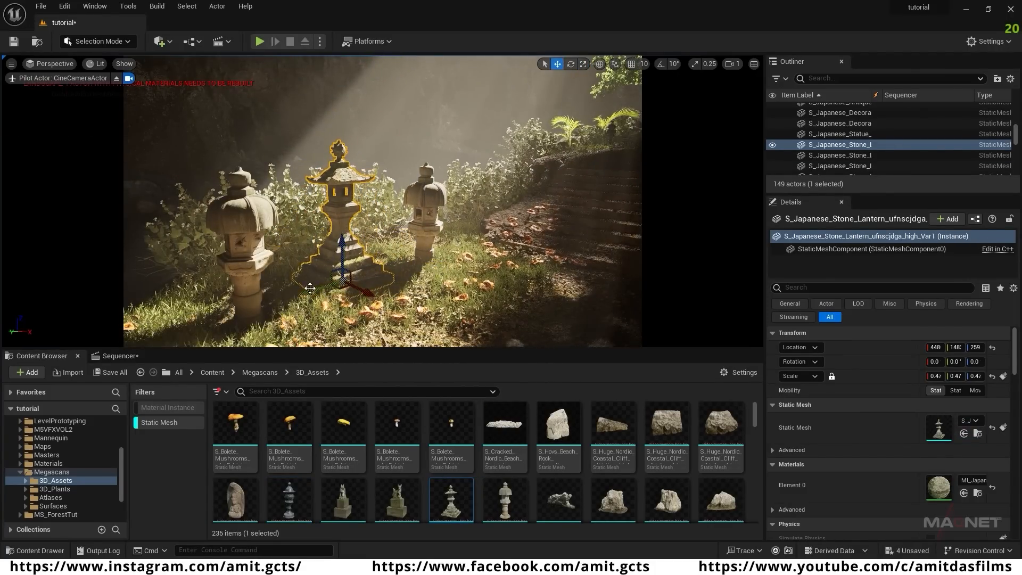
- Place two more S_Japanese_Decorative_Lantern meshes, including one beside the stone lanterns near the stairs
left_click_drag(289, 501, 488, 281)
right_click_drag(487, 281, 659, 293)
left_click_drag(289, 500, 482, 277)
right_click_drag(245, 298, 138, 298)
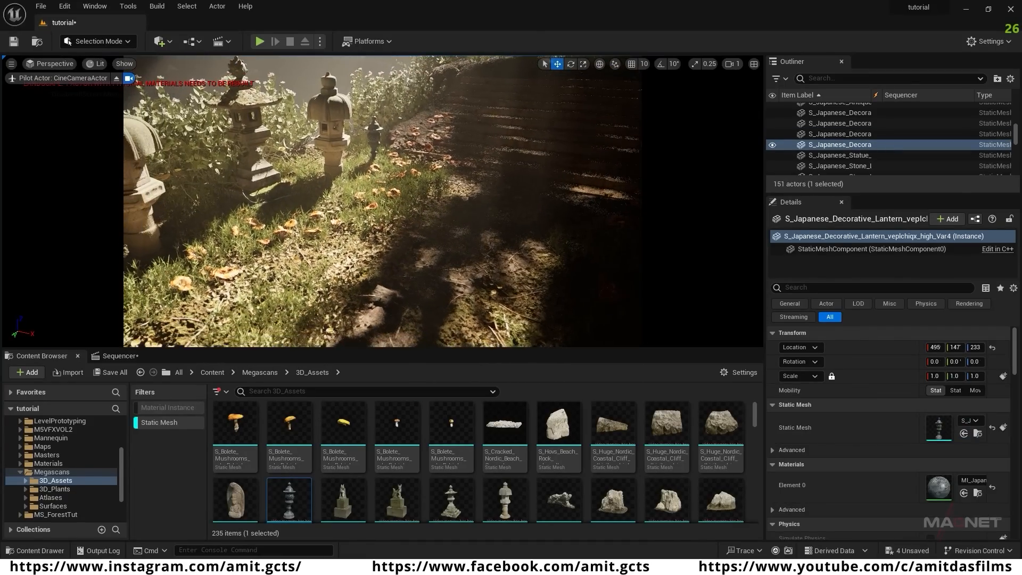
- Return to Foliage Mode, deactivate the scatter mushroom types and add the five S_Bolete_Mushrooms meshes to the foliage palette
left_click(451, 425)
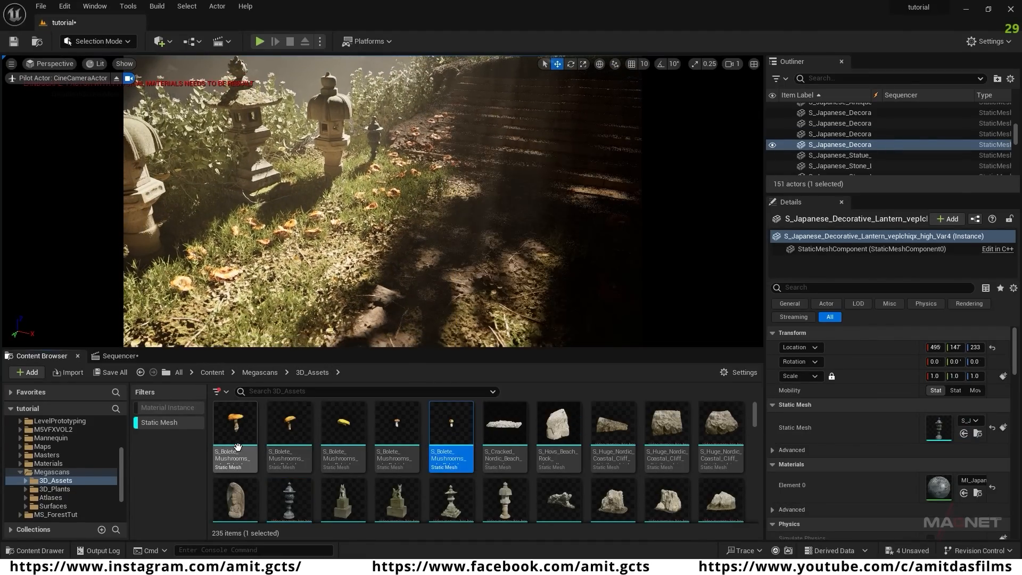
left_click(235, 426, "shift")
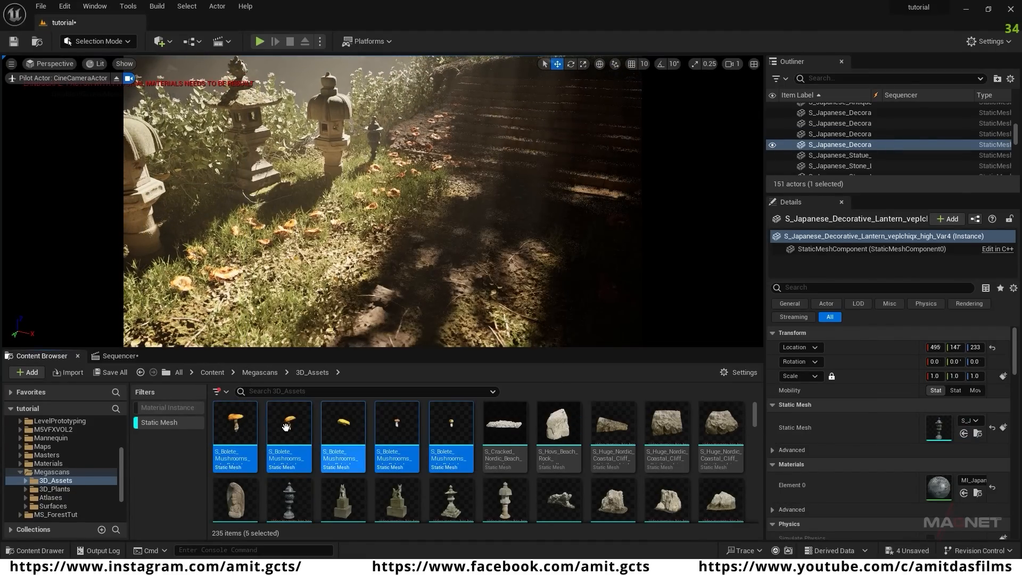
left_click(107, 41)
left_click(107, 80)
mouse_move(225, 307)
left_mouse_down()
mouse_move(226, 298)
mouse_move(224, 326)
left_mouse_up()
left_click(176, 298)
left_click(52, 295, "shift")
left_click(42, 288)
left_click(211, 323)
left_click_drag(289, 424, 201, 320)
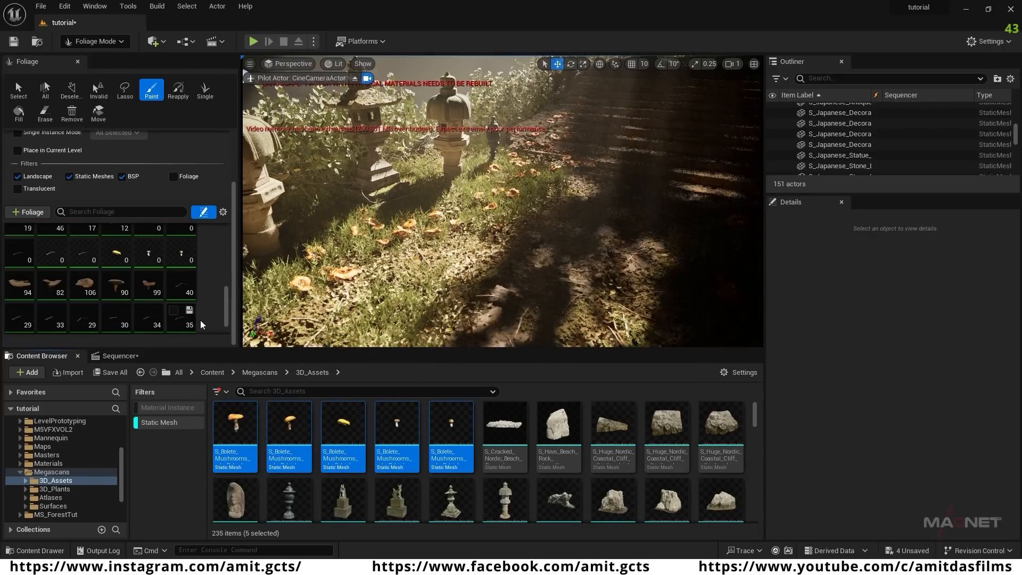
- Paint the Bolete mushrooms along the lantern path, beside the stairs and over the grassy hilltop
left_click_drag(499, 189, 444, 242)
mouse_move(445, 242)
right_mouse_down()
mouse_move(463, 160)
mouse_move(501, 117)
mouse_move(579, 157)
mouse_move(628, 213)
mouse_move(560, 317)
mouse_move(445, 335)
right_mouse_up()
left_click_drag(444, 335, 476, 235)
right_click_drag(475, 234, 662, 285)
left_click_drag(662, 286, 509, 124)
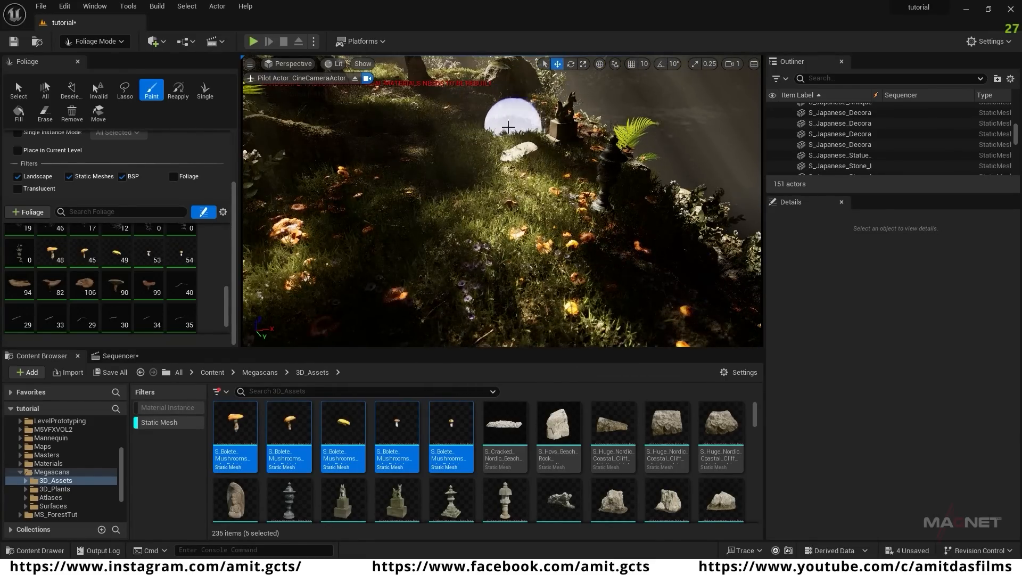
right_click_drag(508, 124, 601, 314)
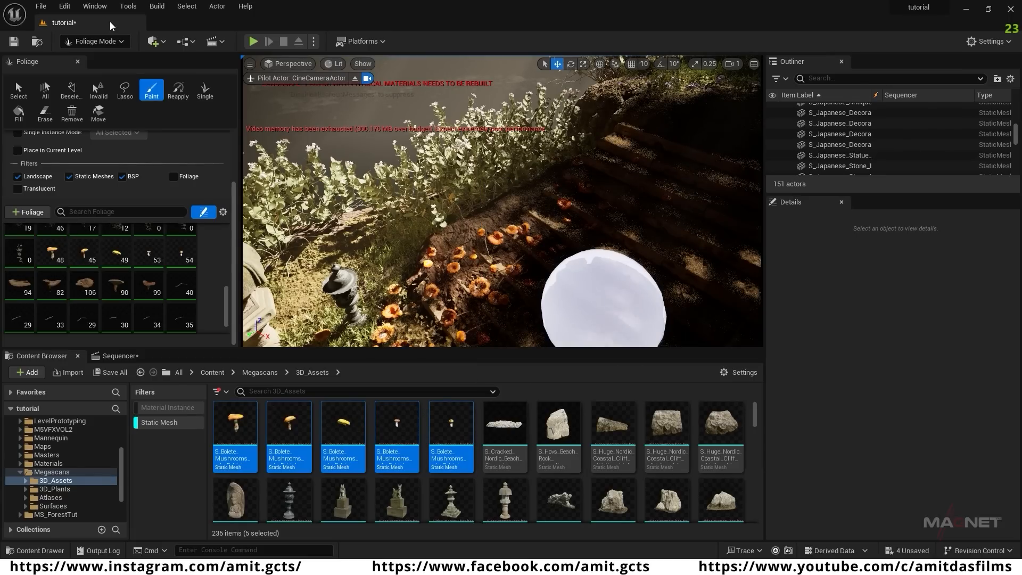
- Switch to Selection Mode and place the S_Japanese_Statue_ve1haetqx mesh at the edge of the grassy cliff
left_click(110, 44)
left_click(100, 56)
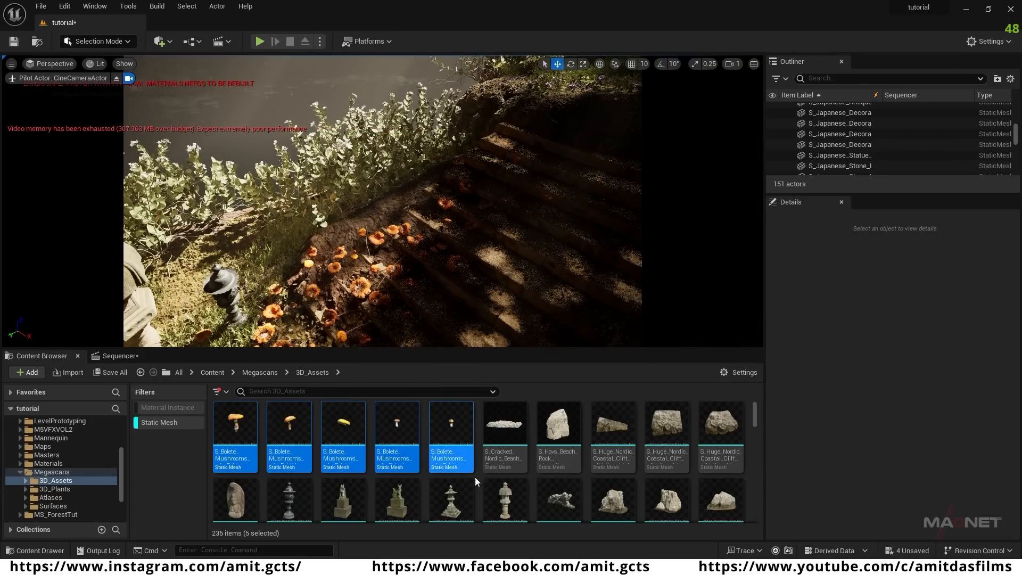
scroll(456, 467, "down", 3)
scroll(479, 473, "up", 2)
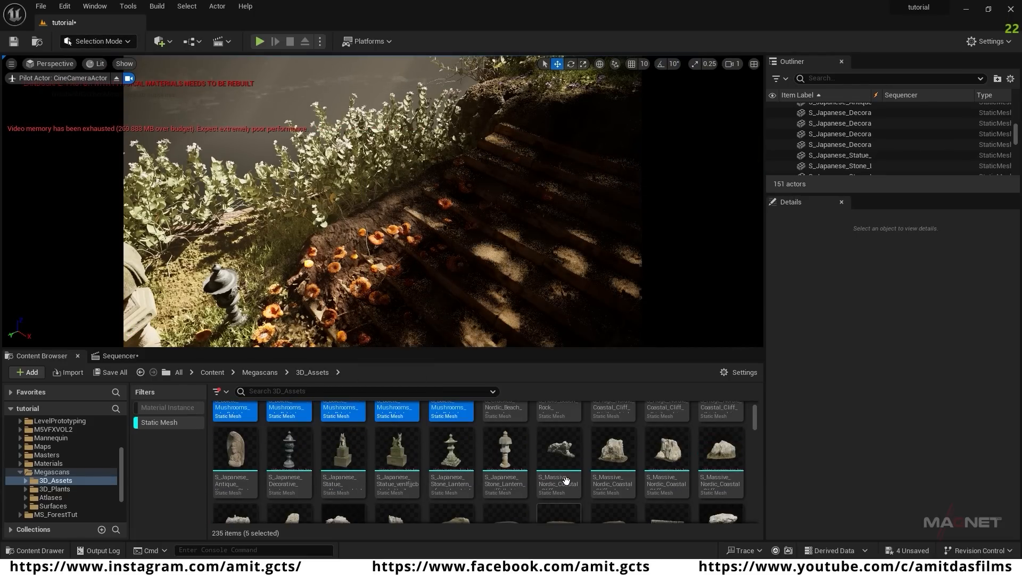
right_click_drag(497, 220, 527, 159)
left_click_drag(343, 450, 400, 205)
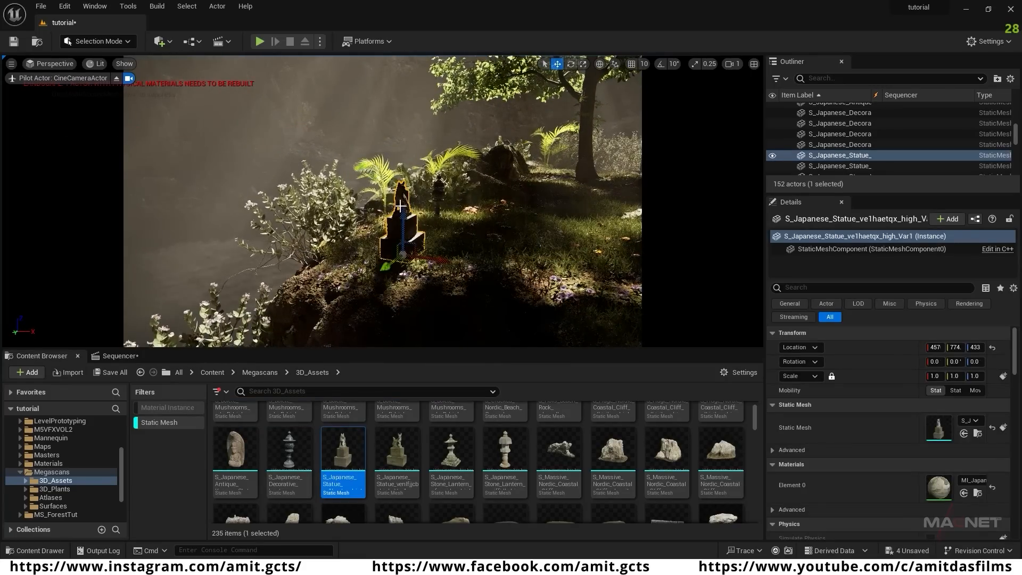
- Place a S_Nordic_Beach_Rocky_Ground patch on the hilltop near the tree and position a duplicate of it on the ground nearby
scroll(612, 479, "down", 8)
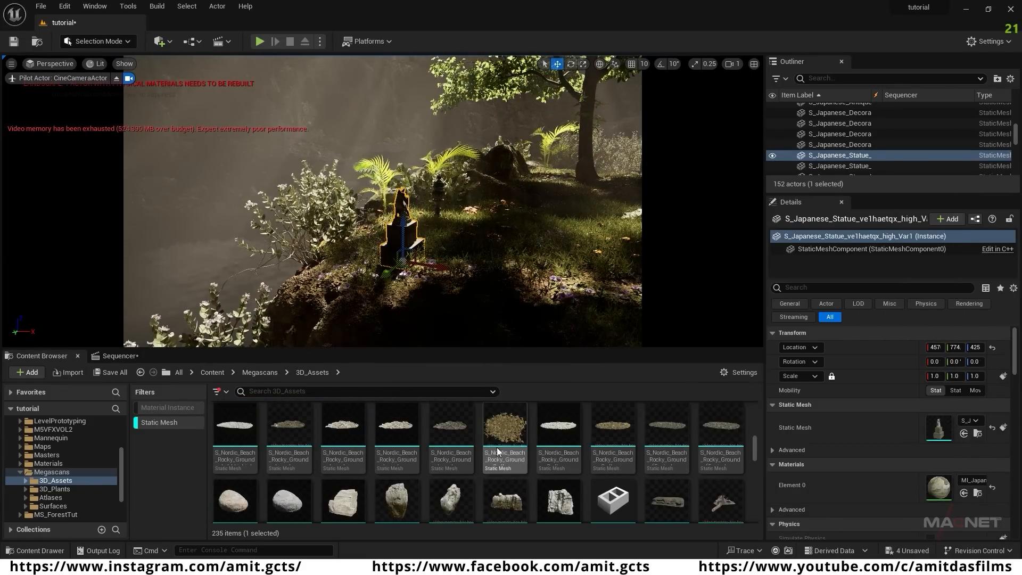
scroll(573, 465, "down", 5)
right_click_drag(479, 239, 524, 282)
left_click_drag(506, 468, 440, 175)
right_click_drag(440, 174, 372, 183)
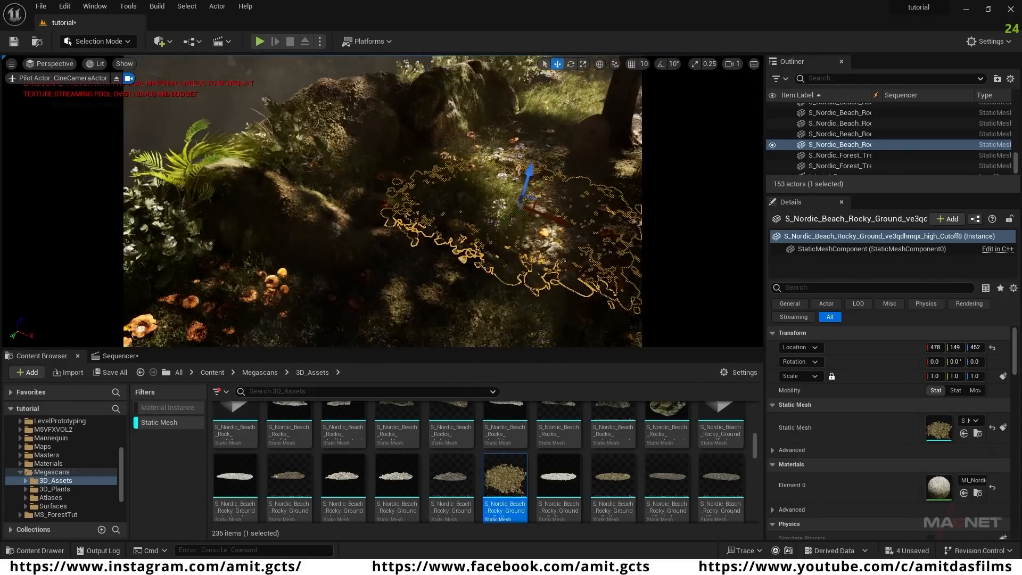
left_click_drag(503, 205, 314, 325, "alt")
right_click_drag(314, 325, 256, 341)
left_click_drag(489, 253, 488, 257)
right_click_drag(489, 256, 367, 293)
- Place another S_Nordic_Beach_Rocky_Ground patch by the lanterns near the stairs and duplicate it across the adjoining ground
left_click_drag(508, 478, 430, 252)
right_click_drag(517, 297, 580, 290)
left_click_drag(290, 313, 366, 196, "alt")
left_click_drag(415, 175, 405, 174)
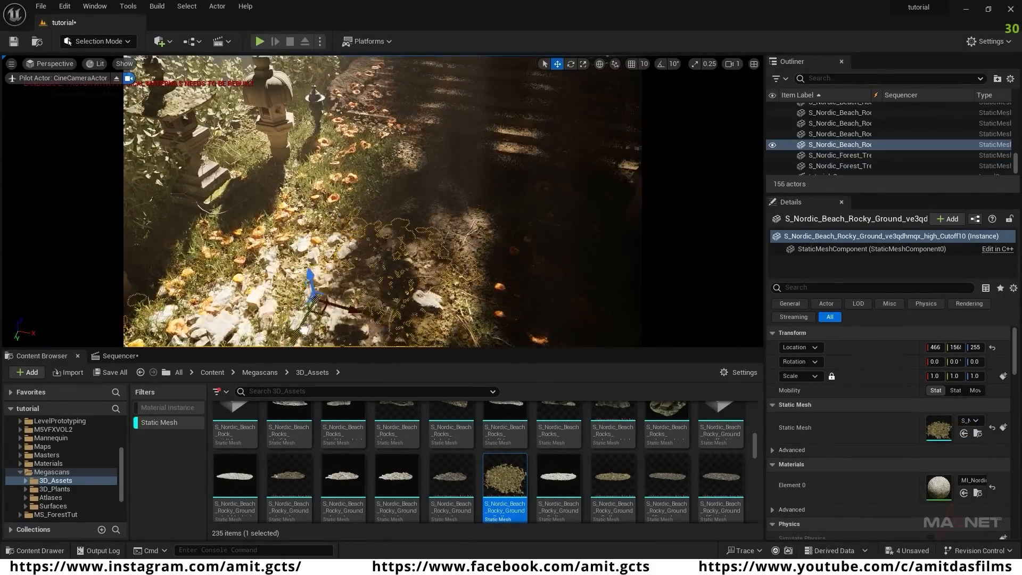
- Place SM_ClayCup on the ground in front of the tree and scale it uniformly to about 6.14
right_click_drag(498, 255, 508, 223)
scroll(592, 478, "down", 6)
scroll(621, 468, "down", 6)
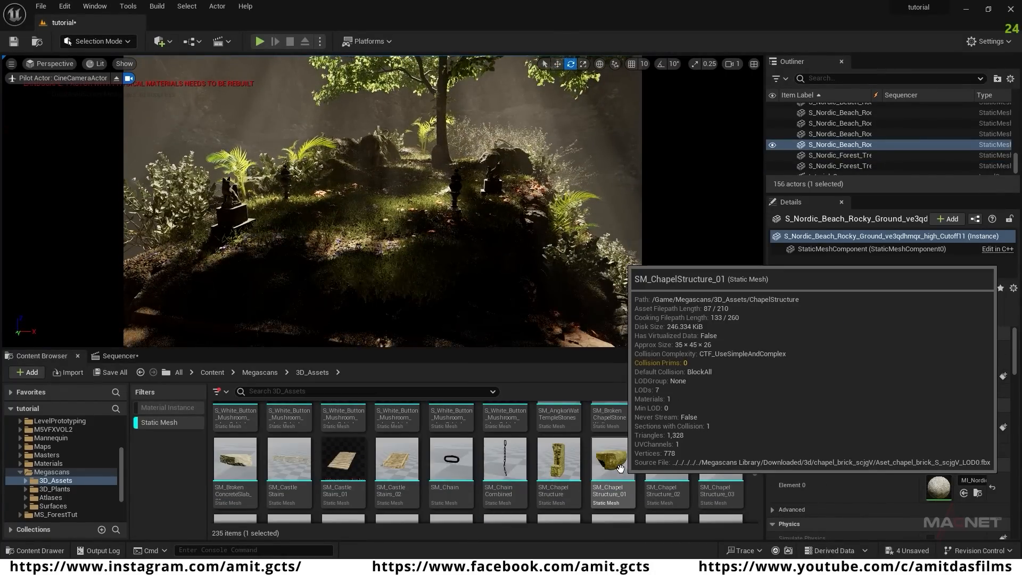
right_click_drag(410, 251, 394, 237)
left_click_drag(343, 433, 392, 334)
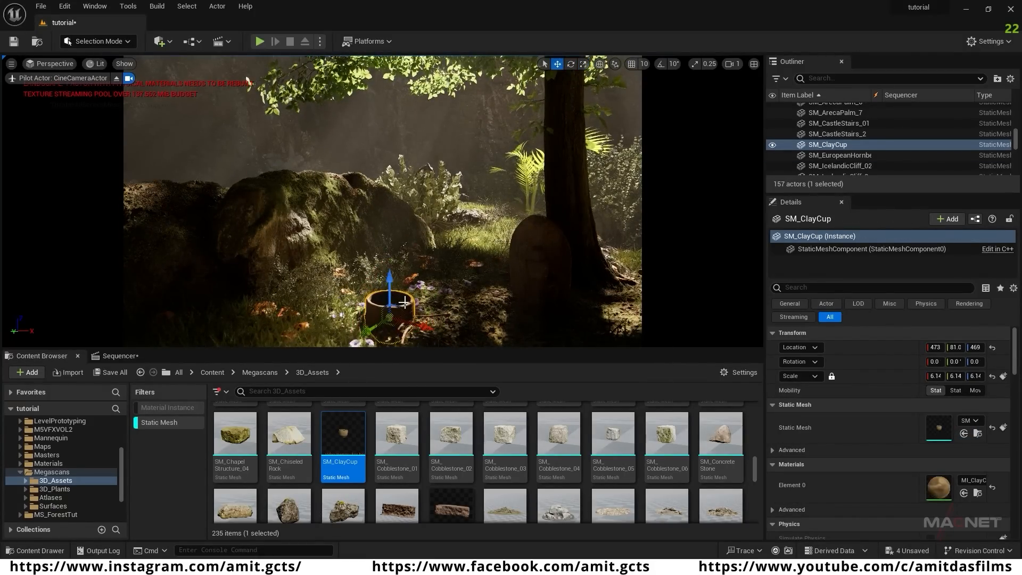
- Place SM_JapaneseBell on the ground in front of the tree
scroll(479, 463, "down", 5)
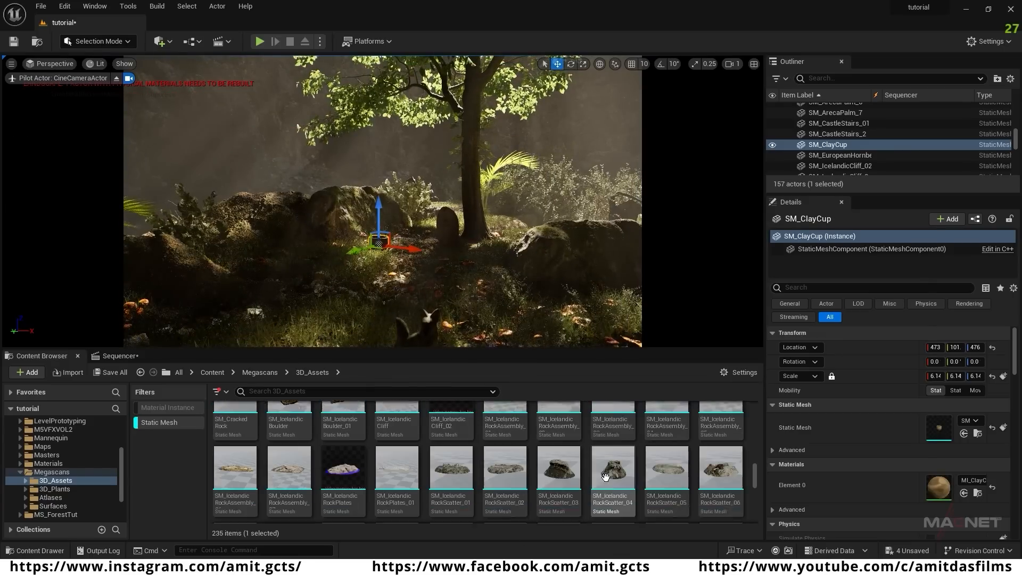
left_click_drag(343, 484, 410, 343)
key("r")
- Place SM_IncenseBurner beside the tree, rotate it to about -87 degrees on X and move it behind the large rock
left_click_drag(289, 485, 453, 278)
key("Delete")
left_click_drag(292, 485, 488, 276)
key("e")
key("f")
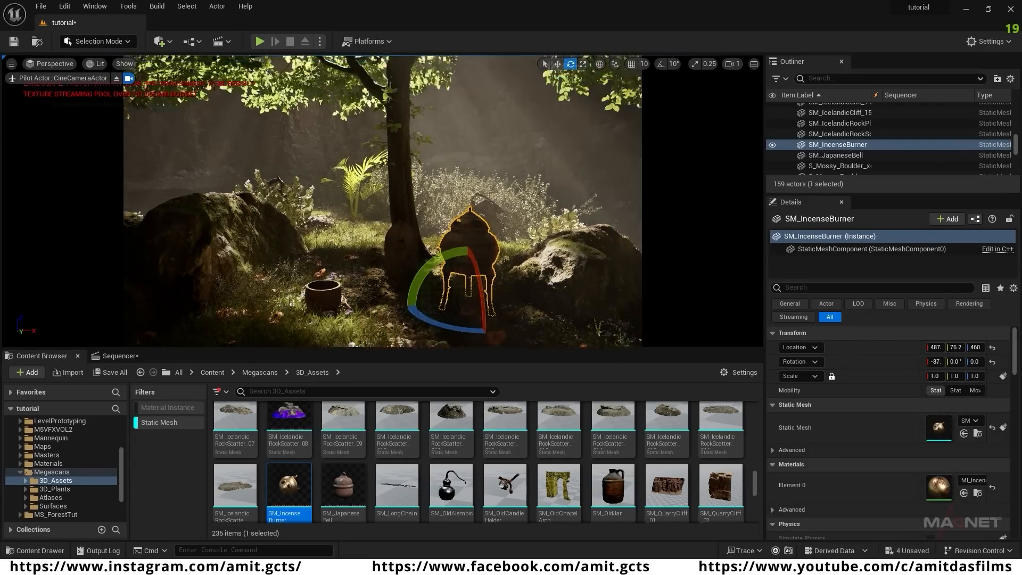
key("w")
right_click_drag(369, 225, 394, 234)
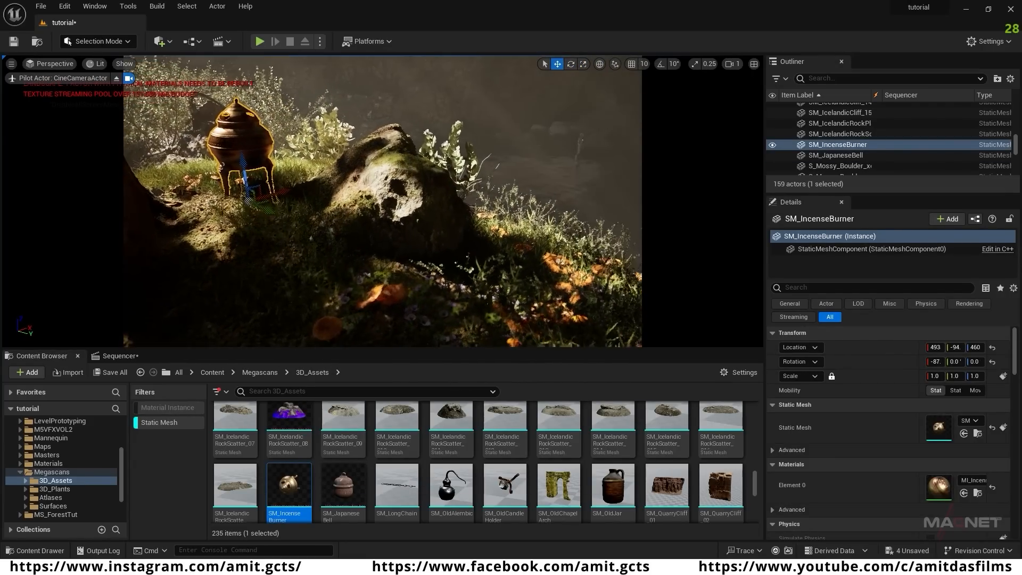
- Duplicate the incense burner twice, placing the copies on the ground around the rock and tree
left_click_drag(269, 196, 479, 298, "alt")
right_click_drag(426, 266, 404, 260)
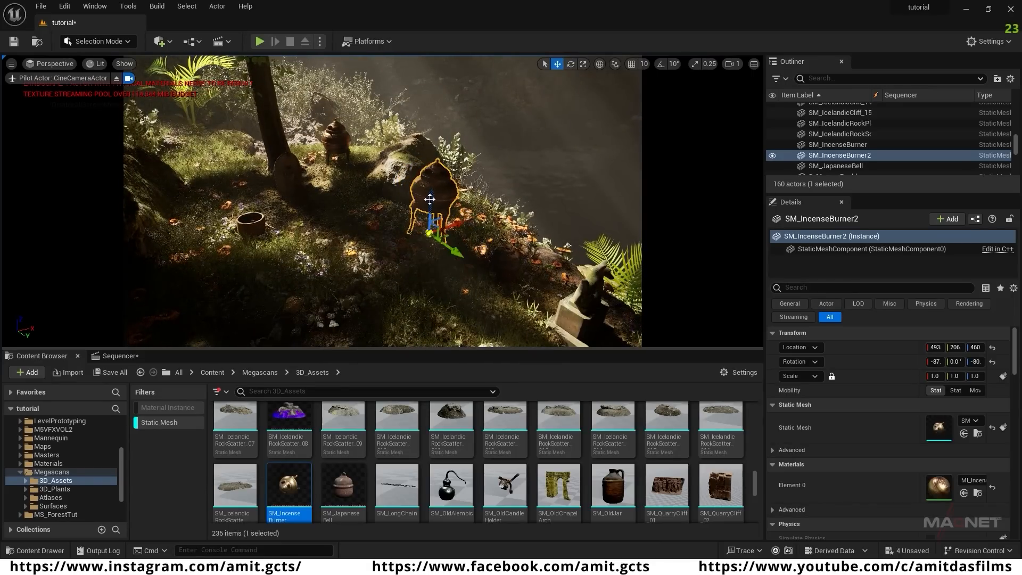
left_click_drag(432, 229, 303, 176, "alt")
right_click_drag(304, 175, 319, 161)
- Select the European Hornbeam tree beside the incense burners and scale it uniformly
left_click(397, 224)
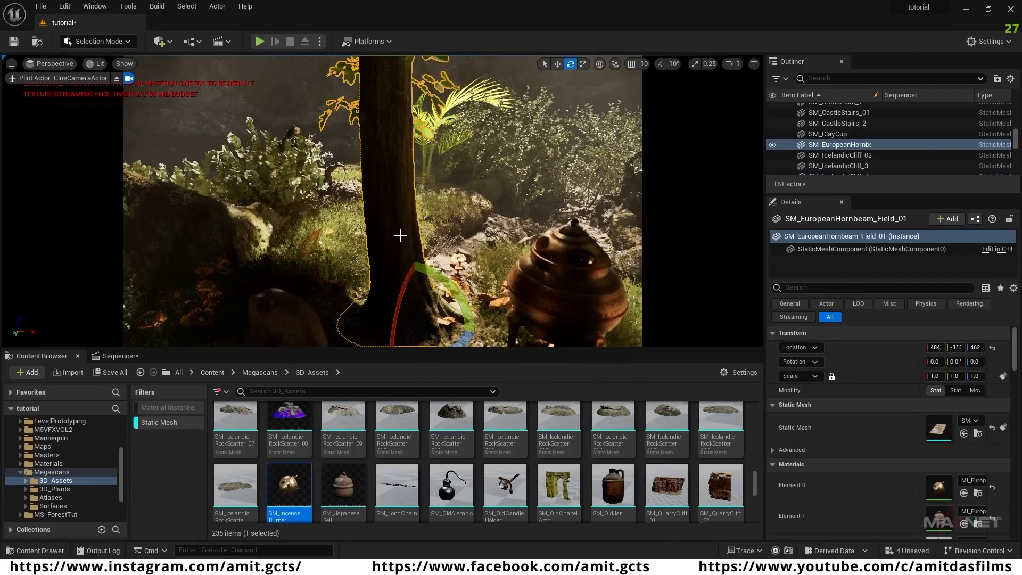
key("s")
right_click_drag(399, 235, 399, 233)
key("r")
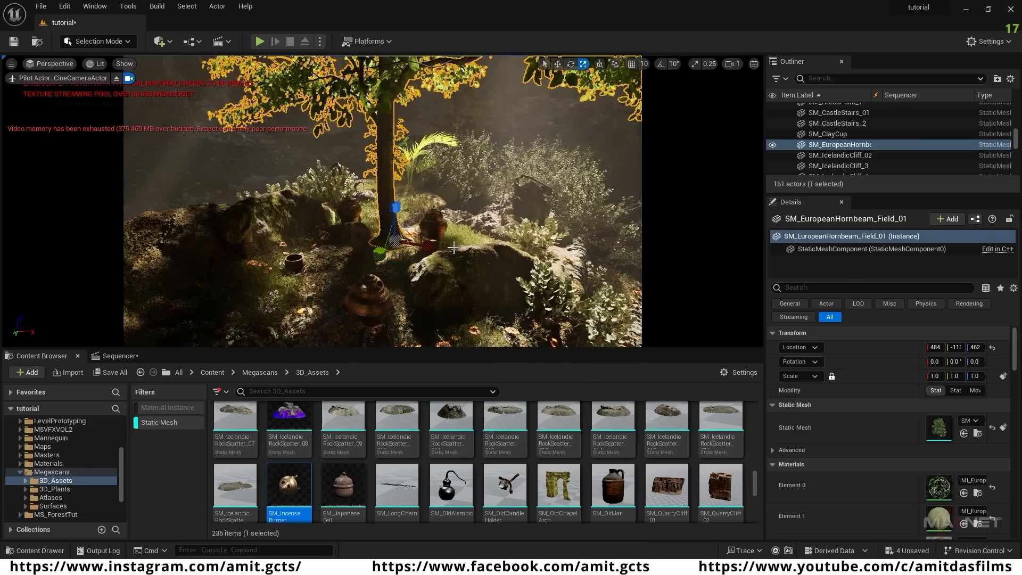
left_click_drag(391, 239, 401, 231)
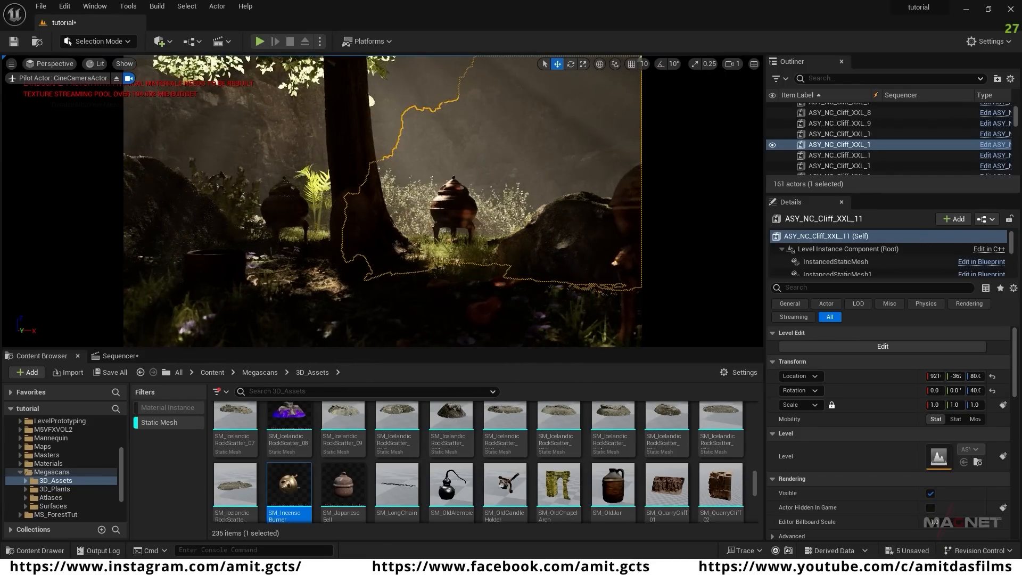
- Examine the hilltop and the water beside it from farther away
key("s")
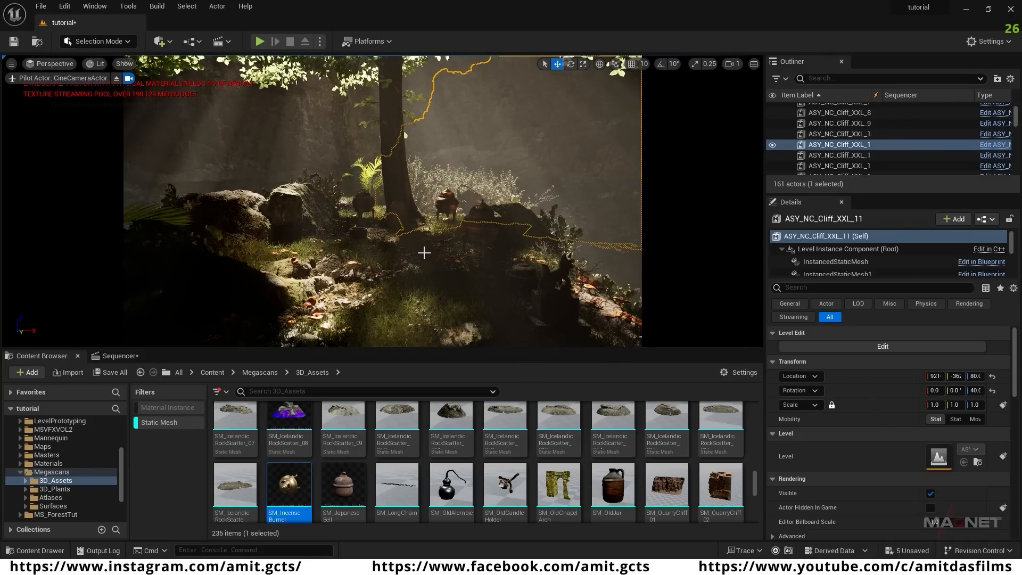
right_click_drag(436, 285, 434, 306)
key("d")
key("s")
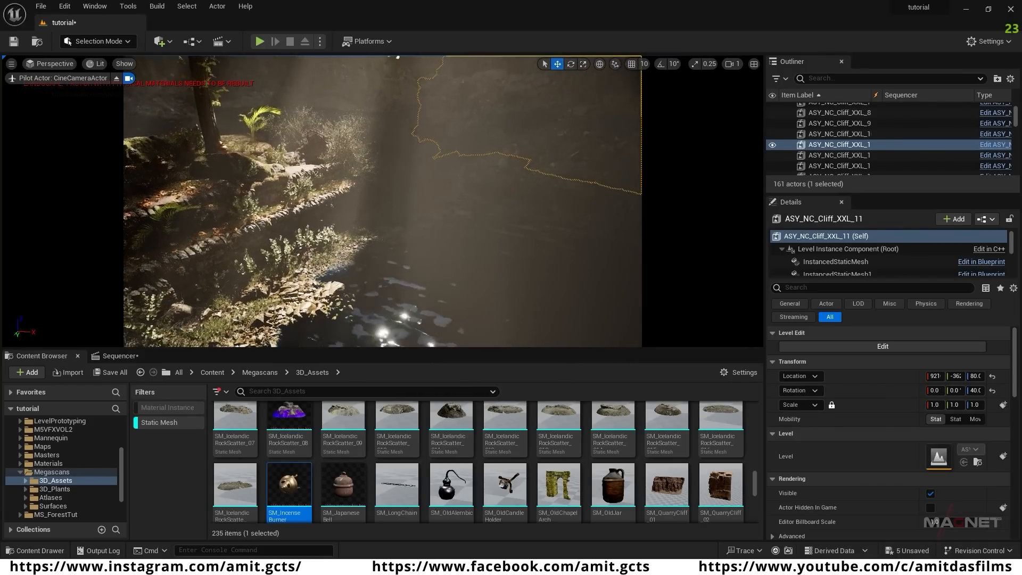
key("a")
right_click_drag(357, 253, 282, 224)
right_click_drag(420, 292, 446, 290)
key("a")
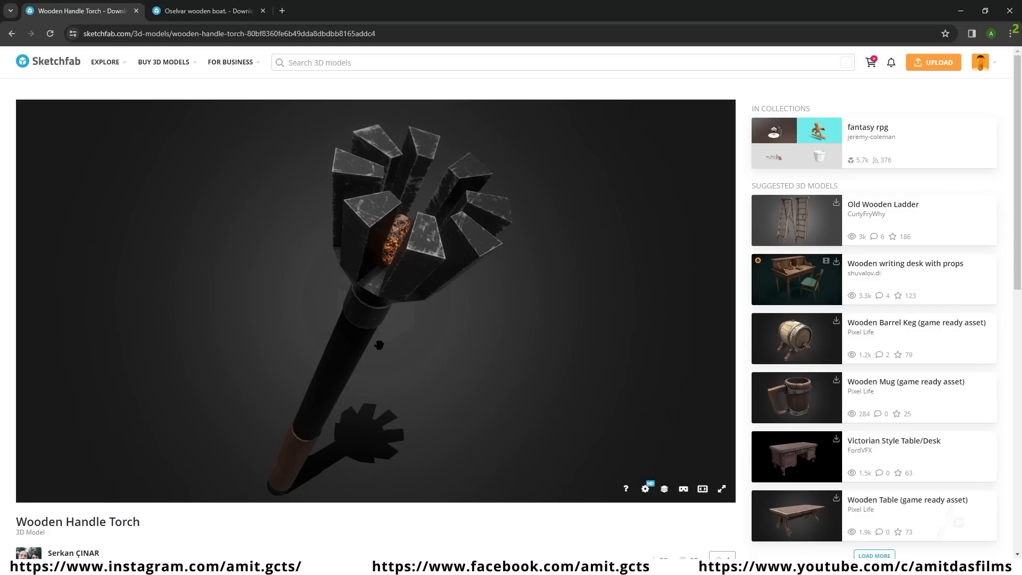
- Switch to the browser and review the Sketchfab pages for Wooden Handle Torch and Oselvar wooden boat, including their authors
mouse_move(378, 344)
left_mouse_down()
mouse_move(337, 324)
mouse_move(413, 340)
left_mouse_up()
scroll(9, 354, "down", 2)
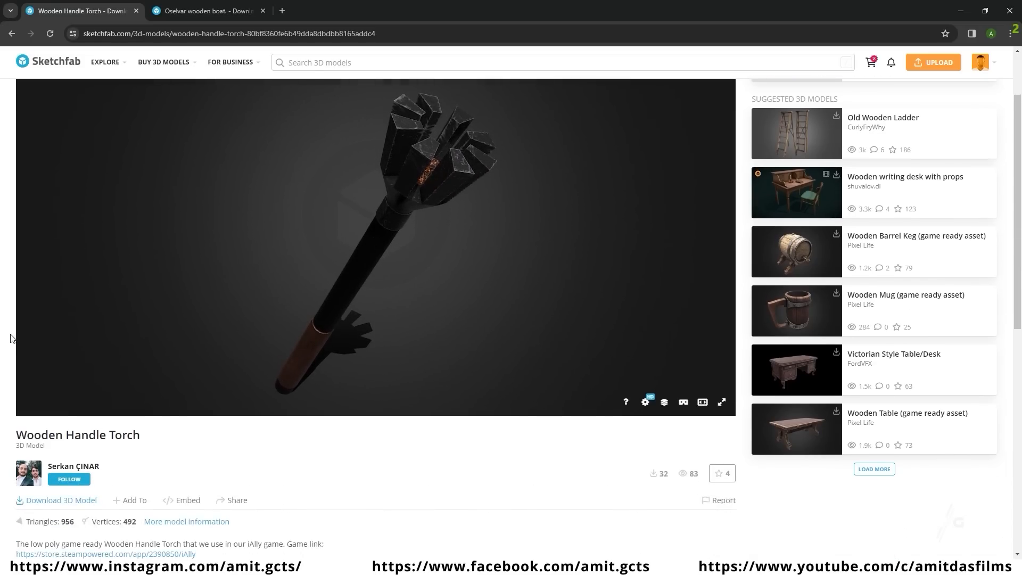
left_click_drag(110, 448, 66, 444)
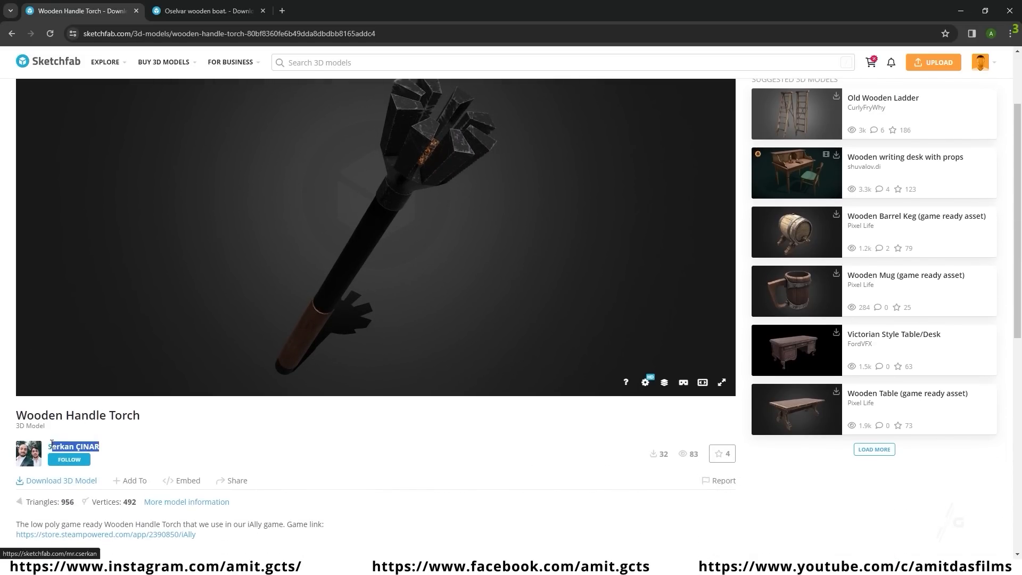
key("ctrl+Tab")
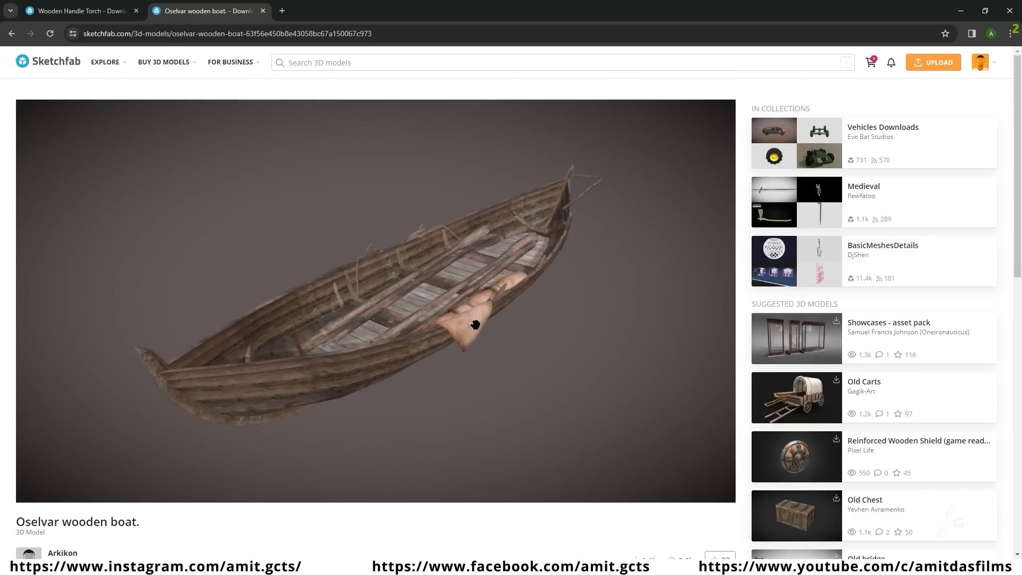
scroll(80, 446, "down", 2)
left_click_drag(96, 450, 49, 443)
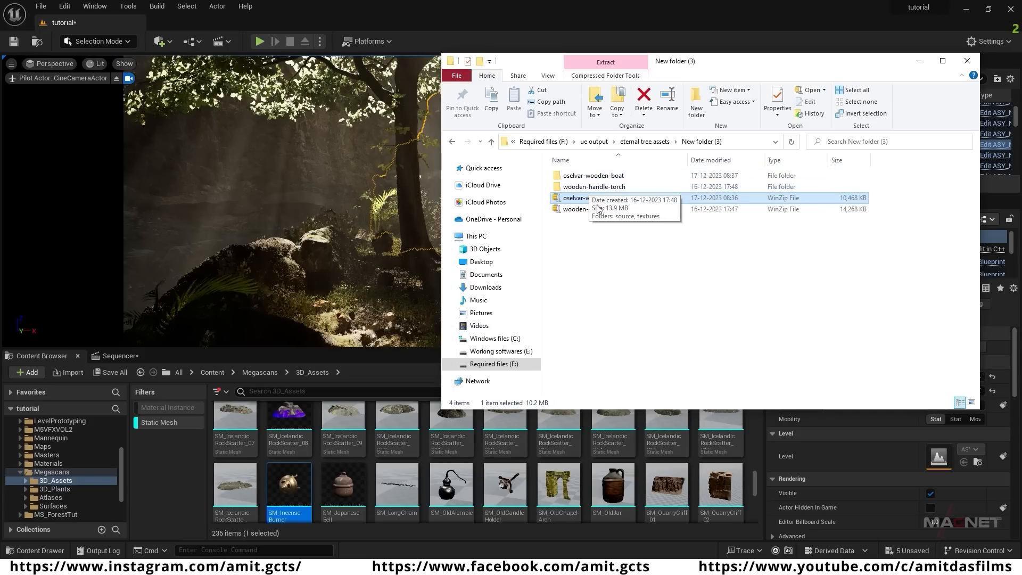
- In File Explorer, extract the Oselvar archive from the oselvar-wooden-boat source folder and select all the extracted files
left_click(608, 176)
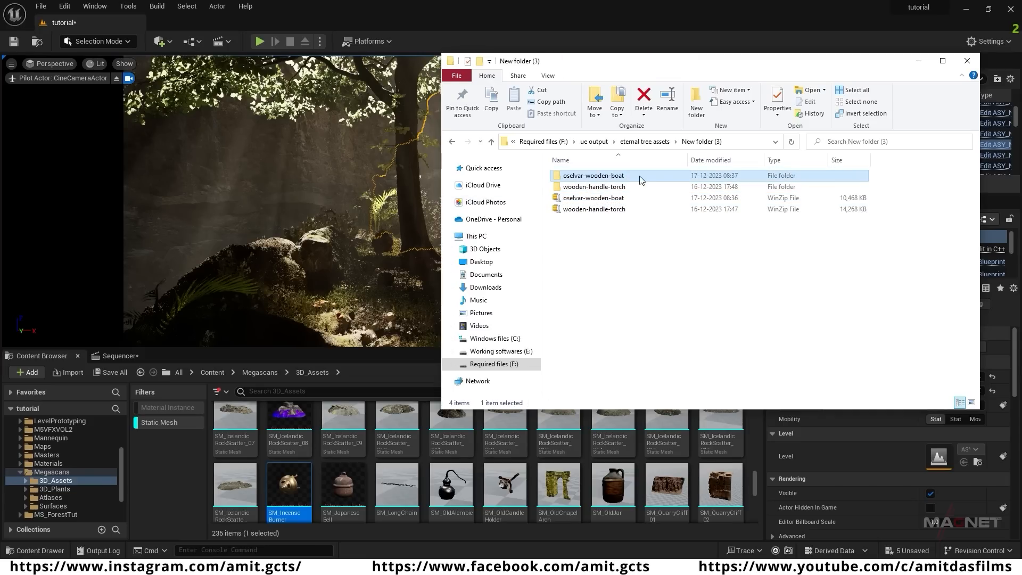
double_click(621, 178)
left_click(584, 178)
double_click(583, 179)
left_click(583, 177)
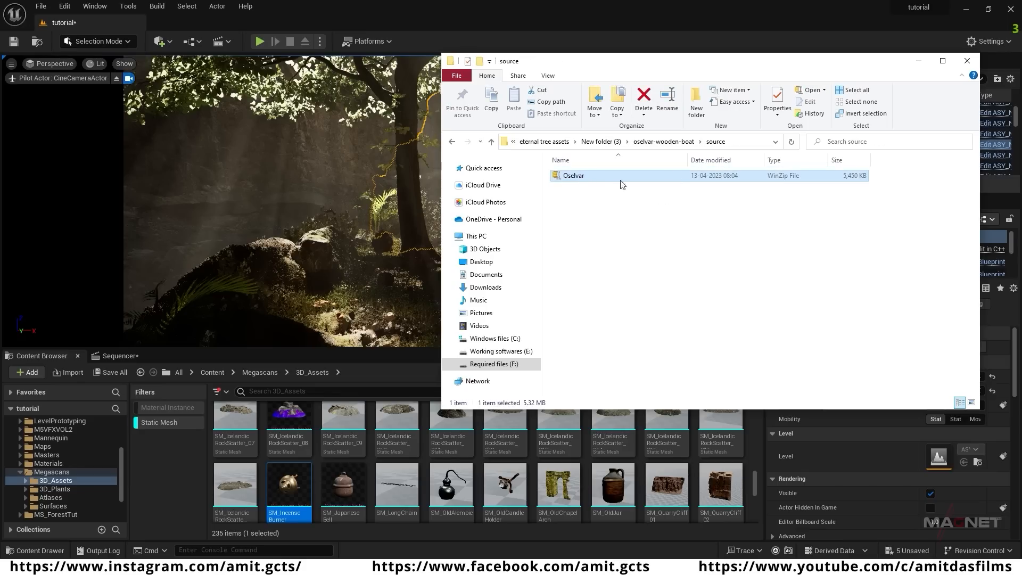
right_click(580, 178)
mouse_move(629, 288)
left_click(761, 311)
double_click(582, 178)
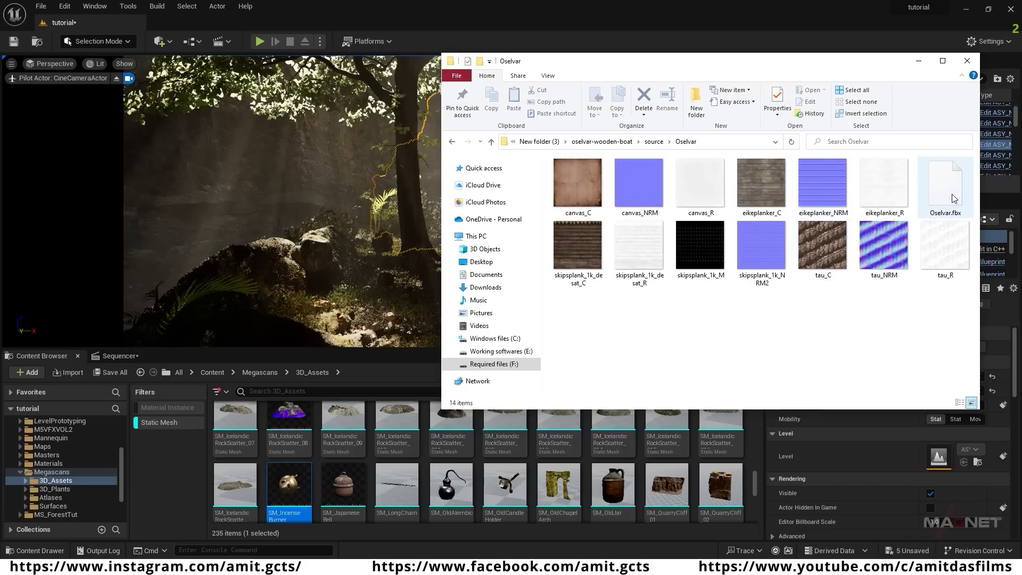
key("ctrl+a")
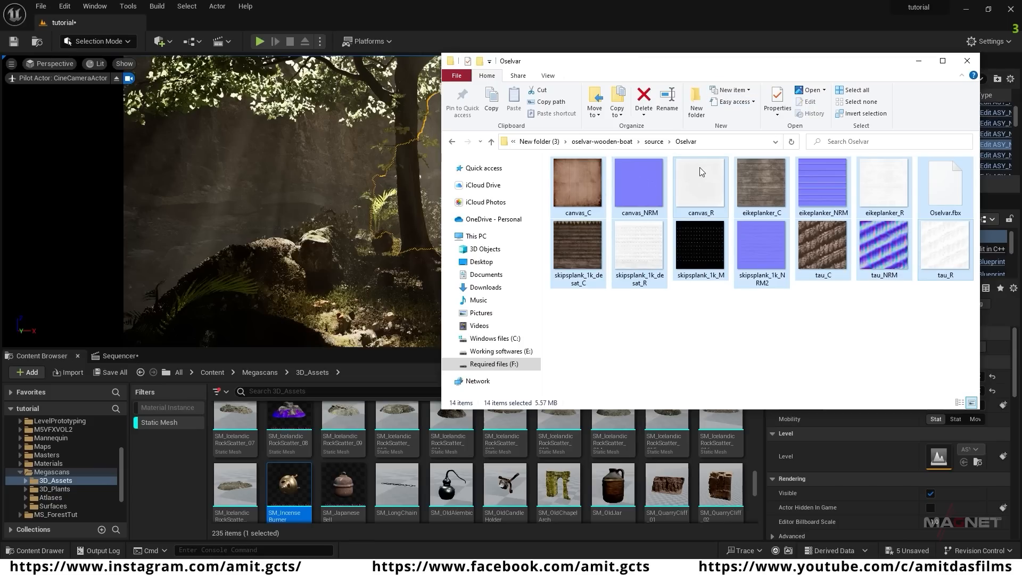
left_click_drag(661, 69, 898, 44)
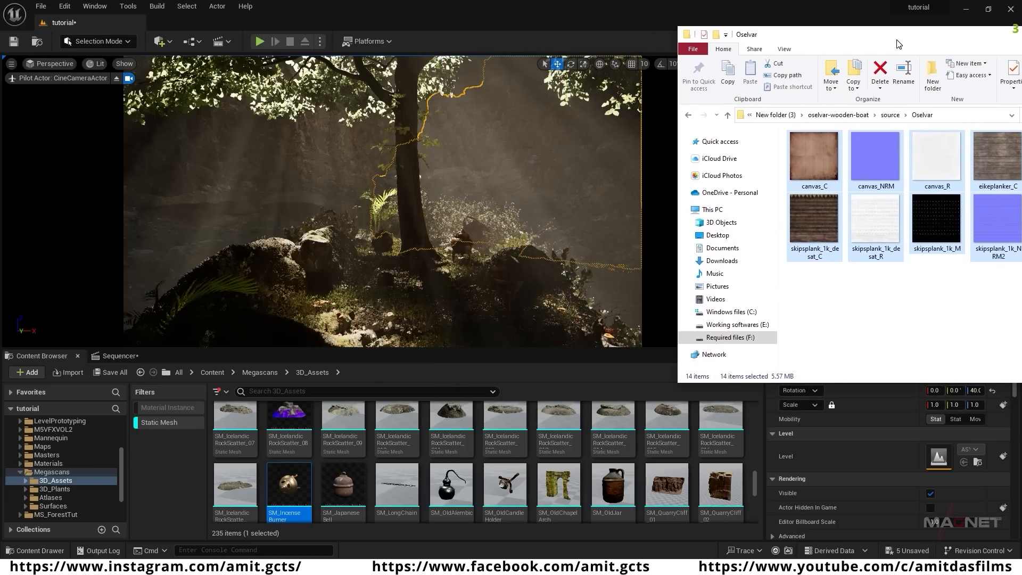
- Switch back to Unreal Editor and create a folder named FBX in the project's Content folder
scroll(53, 467, "up", 5)
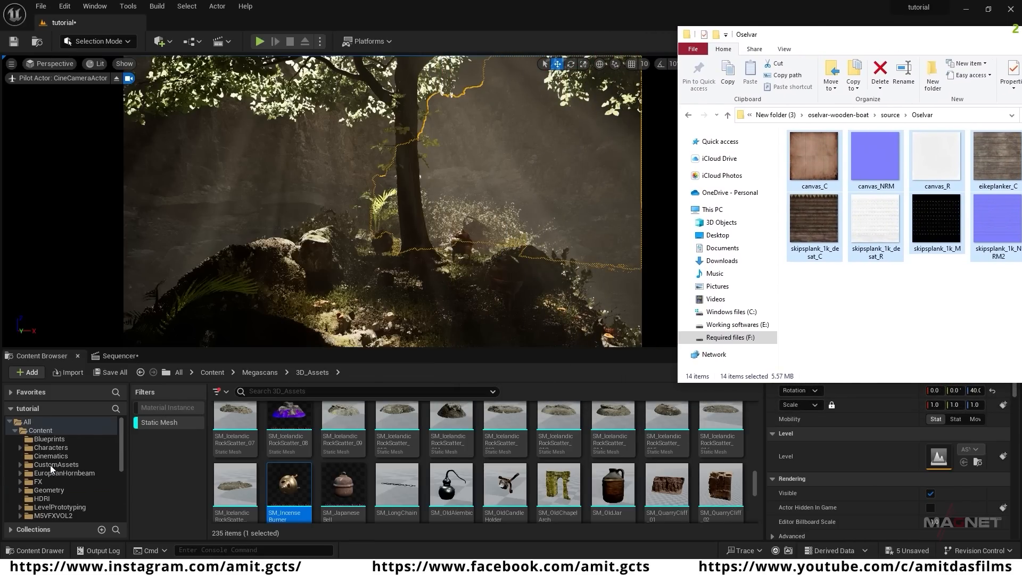
left_click(50, 424)
left_click(47, 431)
left_click(139, 423)
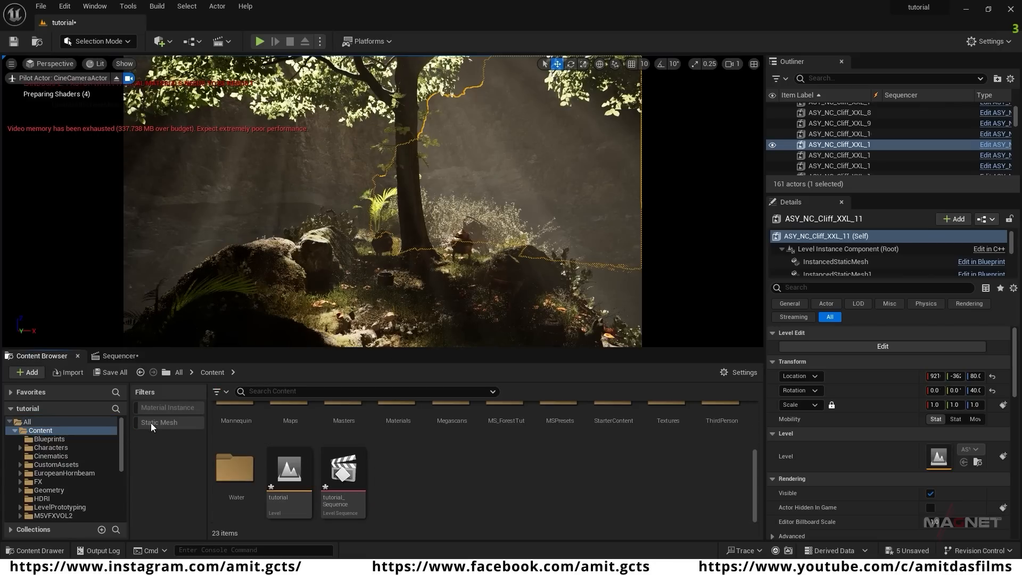
right_click(425, 462)
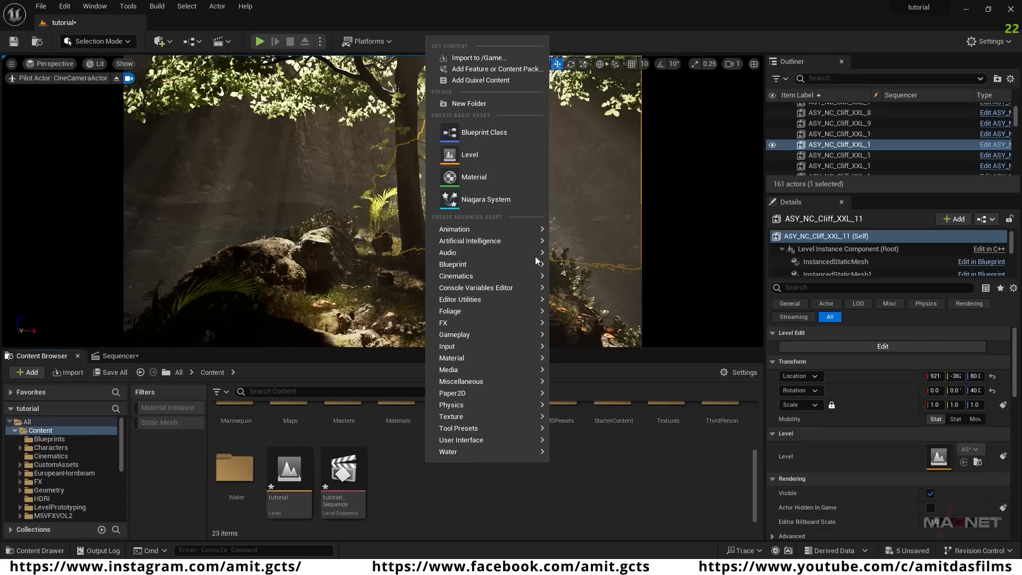
left_click(489, 104)
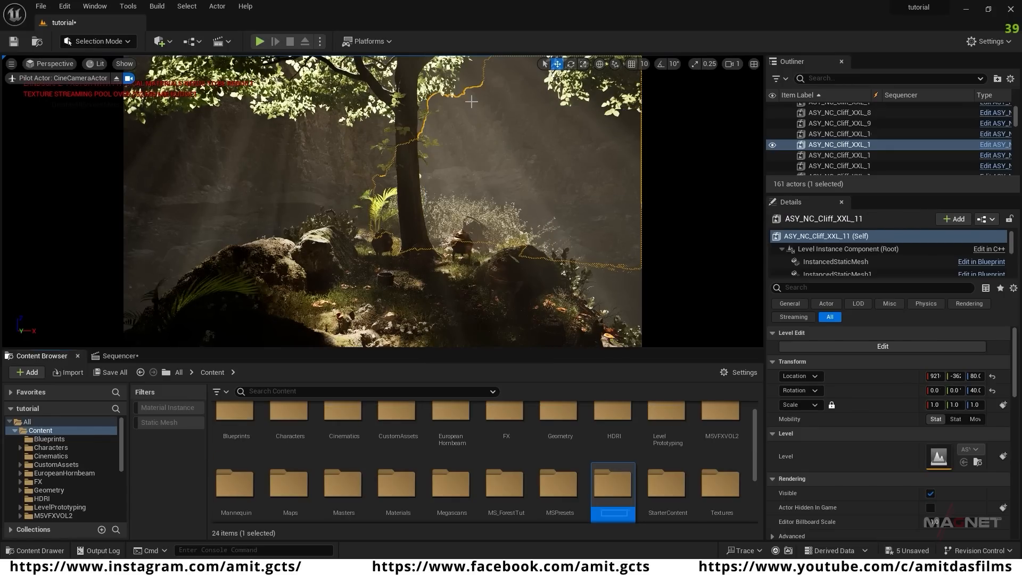
type("FBX")
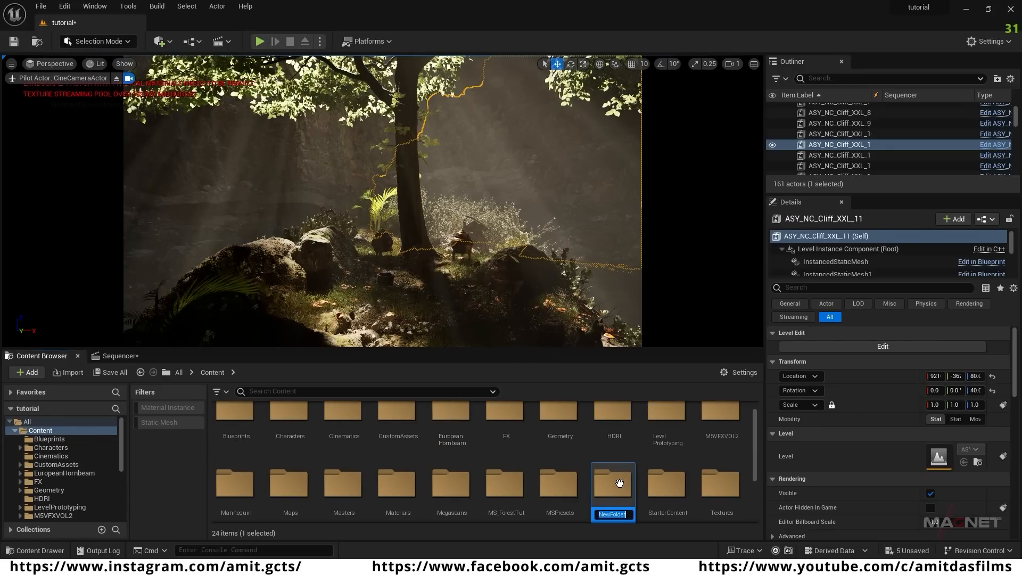
key("Return")
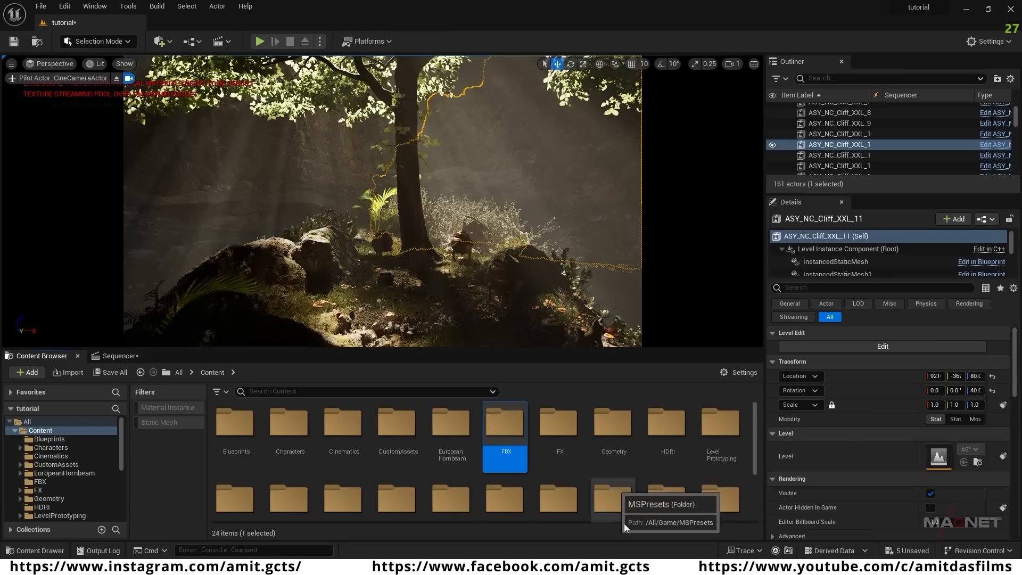
- Create a subfolder named boat inside the FBX folder
double_click(505, 423)
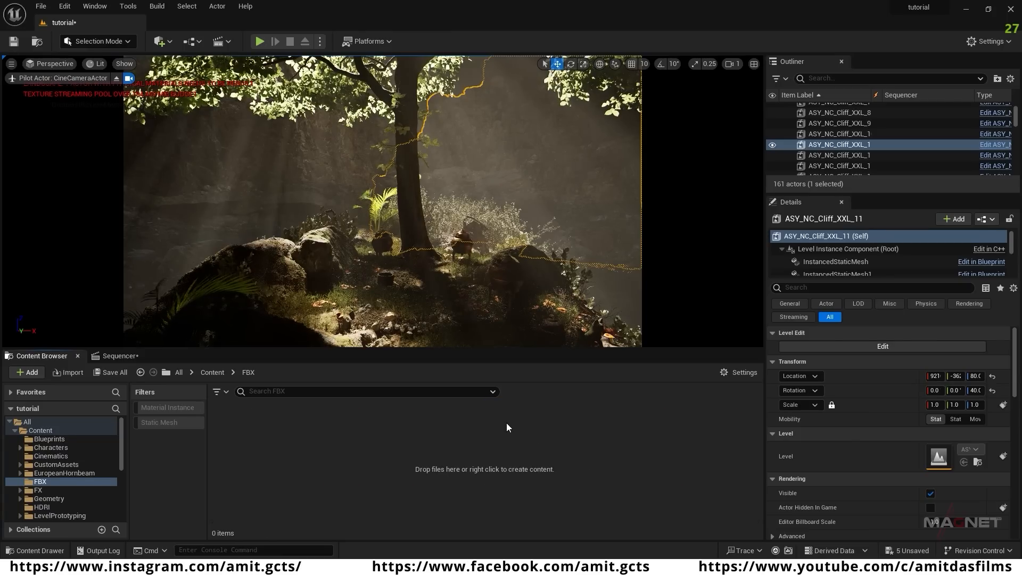
right_click(330, 446)
left_click(375, 87)
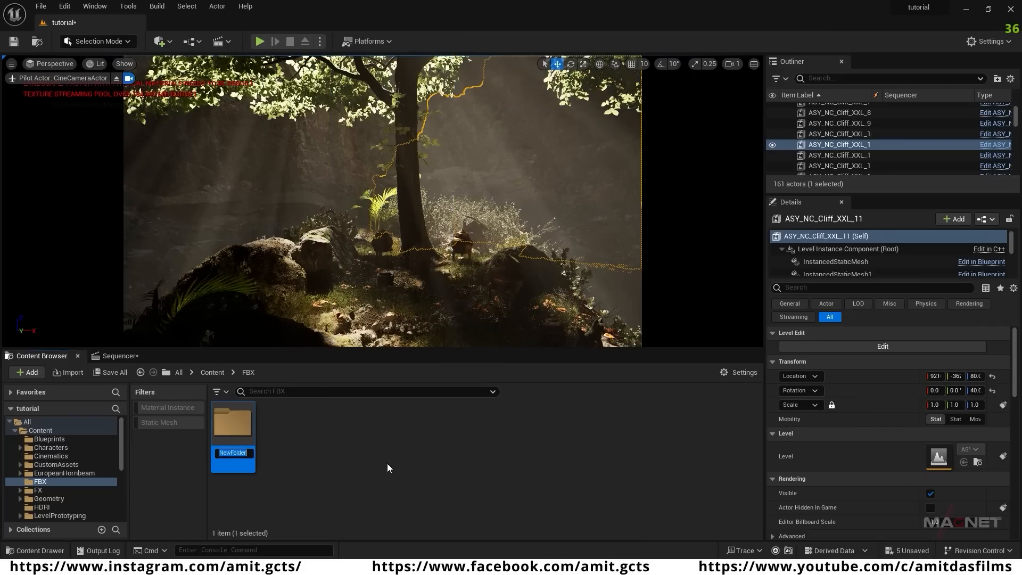
type("boat")
key("Return")
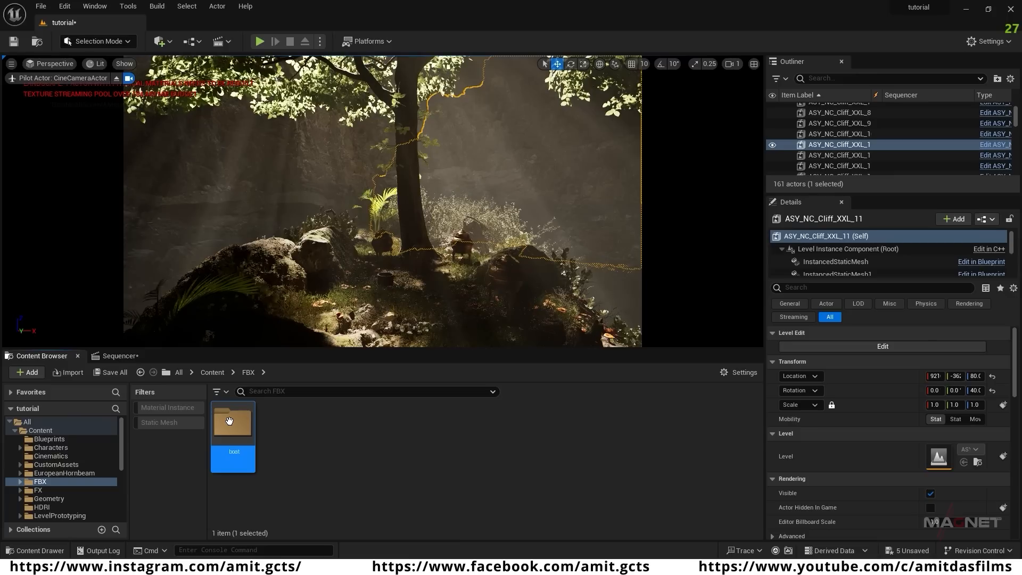
- Import the selected Oselvar FBX and textures into the boat folder with Build Nanite enabled and new materials created
double_click(230, 422)
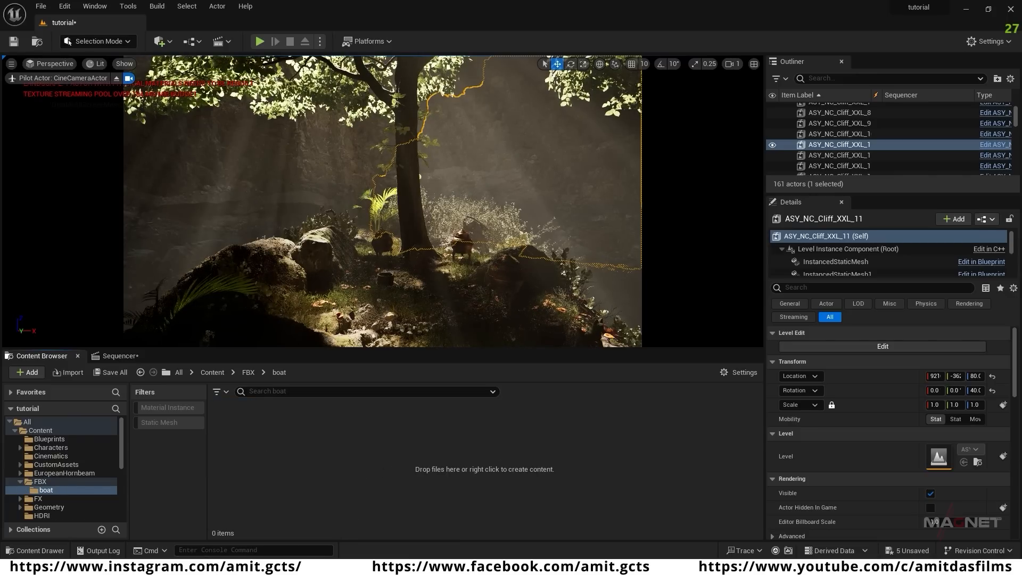
key("alt+Tab")
left_click_drag(823, 148, 389, 404)
left_click_drag(316, 449, 317, 450)
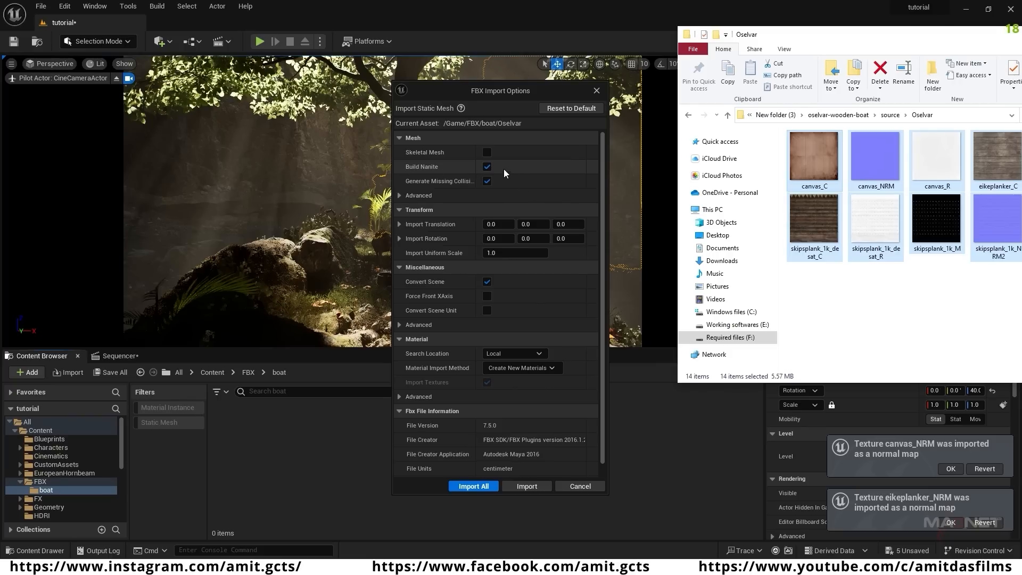
left_click(481, 487)
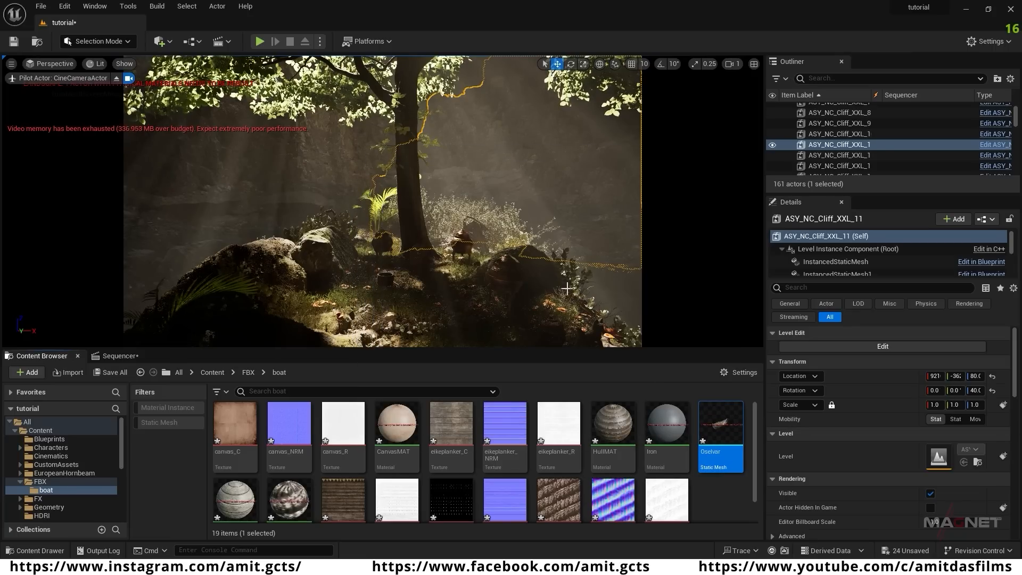
- Place the Oselvar boat on the water beside the hill and rotate it to about -6.6 degrees on X and -15 on Y
key("d")
right_click_drag(383, 202, 357, 221)
left_click_drag(720, 426, 412, 271)
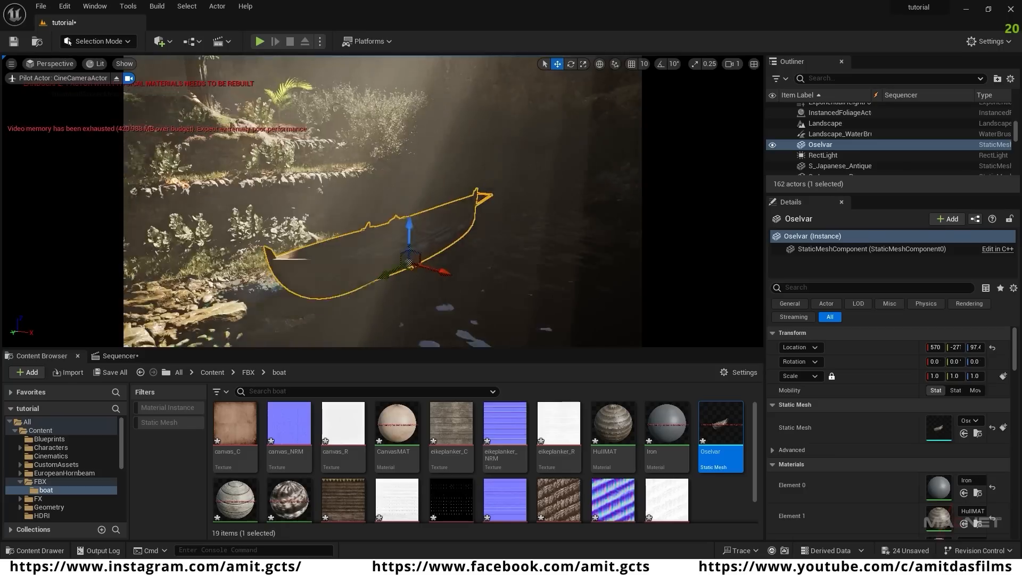
right_click_drag(411, 270, 372, 266)
key("e")
left_click_drag(488, 235, 498, 234)
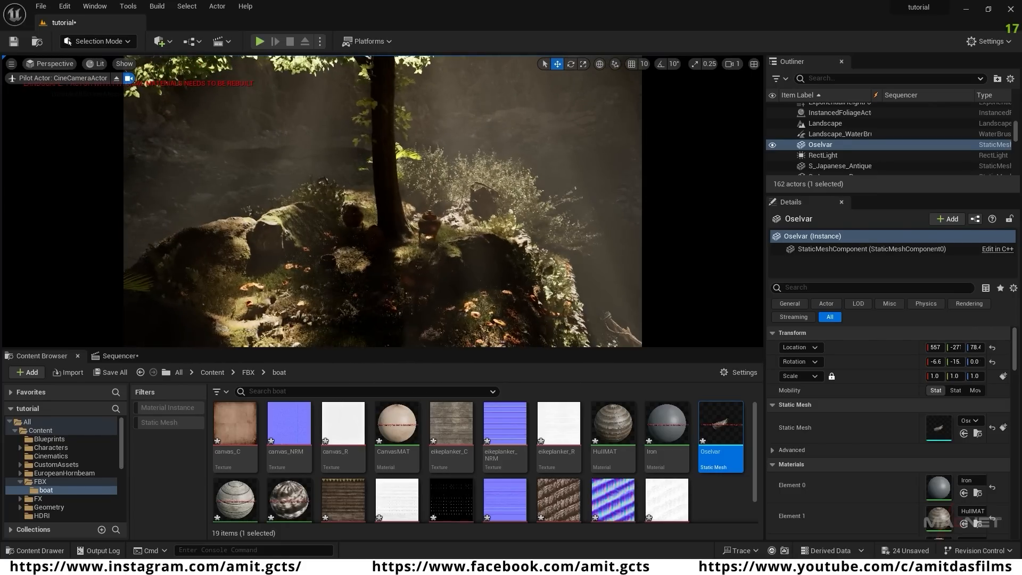
- Create a subfolder named torch inside the FBX folder
left_click(140, 373)
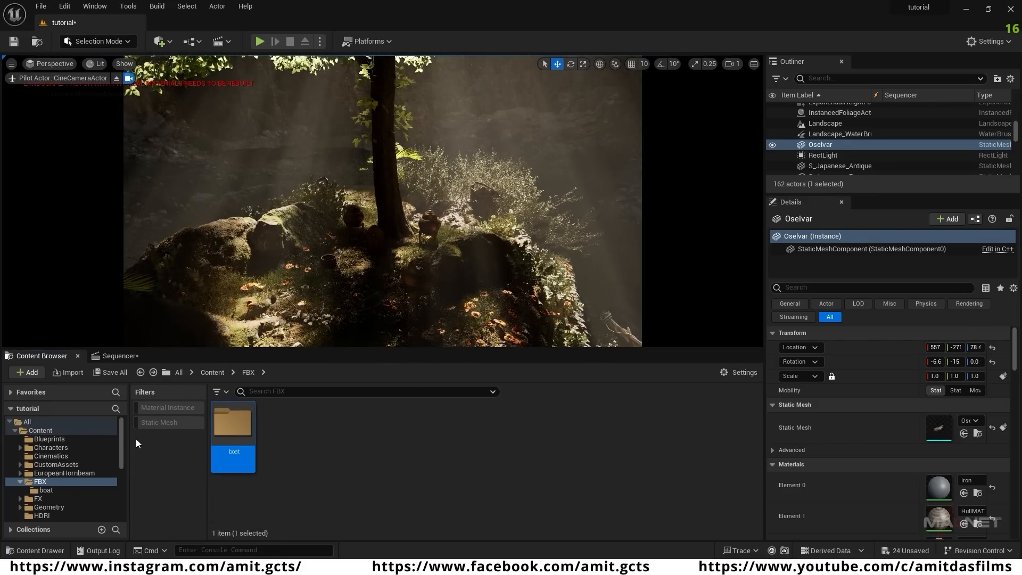
right_click(307, 430)
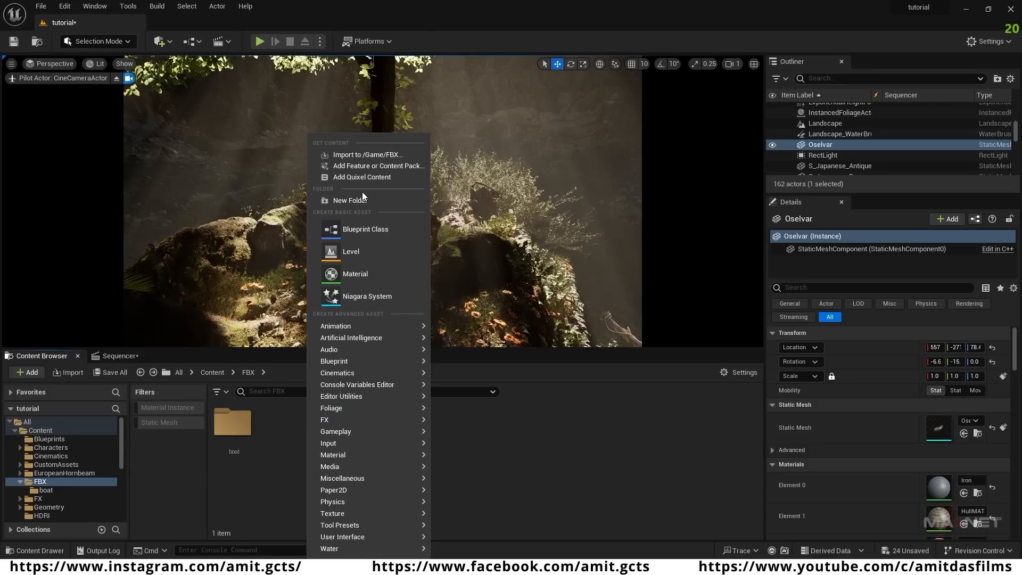
left_click(341, 201)
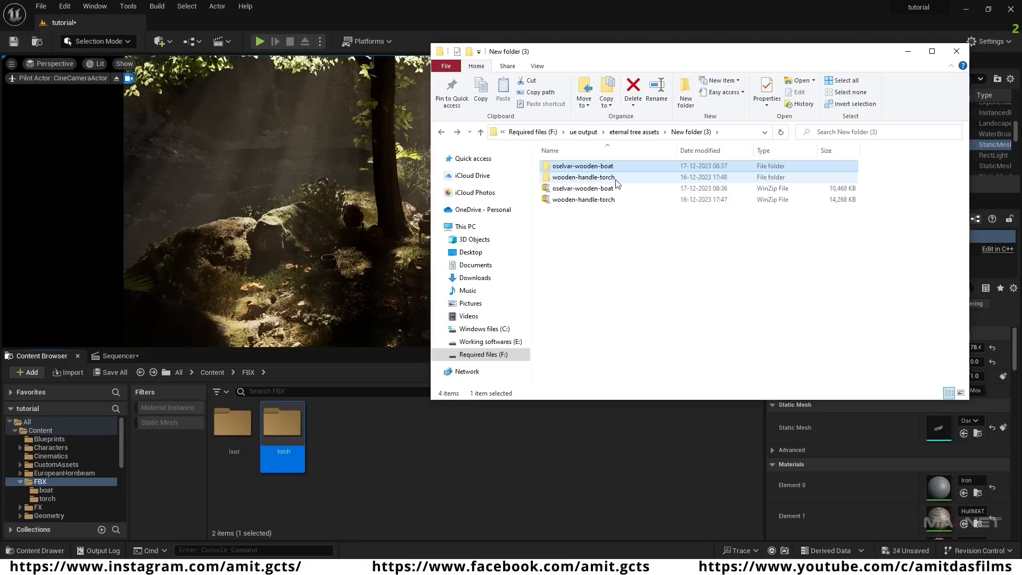
- Import BekciMesale.fbx from wooden-handle-torch's source folder into the torch folder with Build Nanite enabled and new materials created
double_click(615, 179)
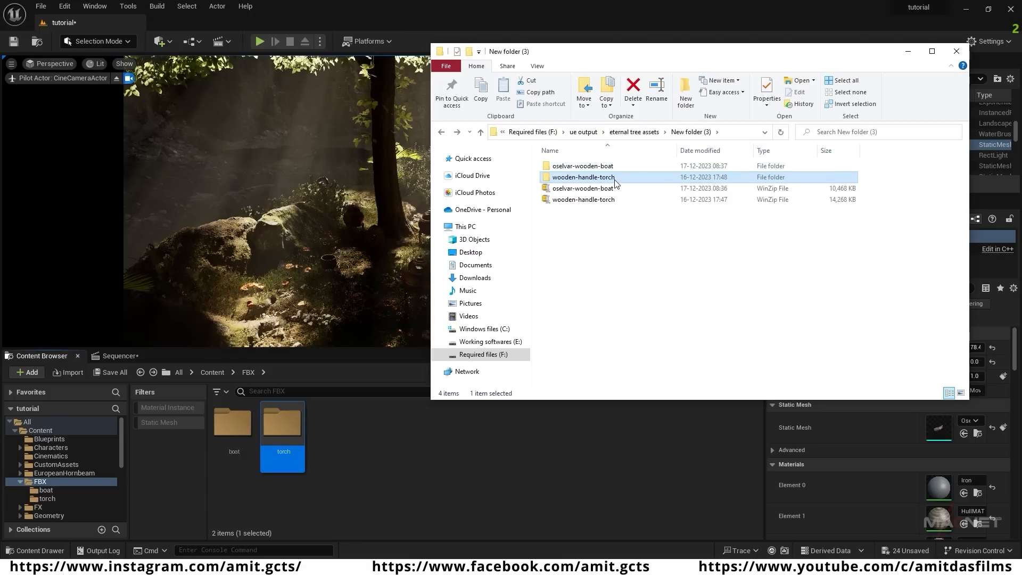
double_click(585, 167)
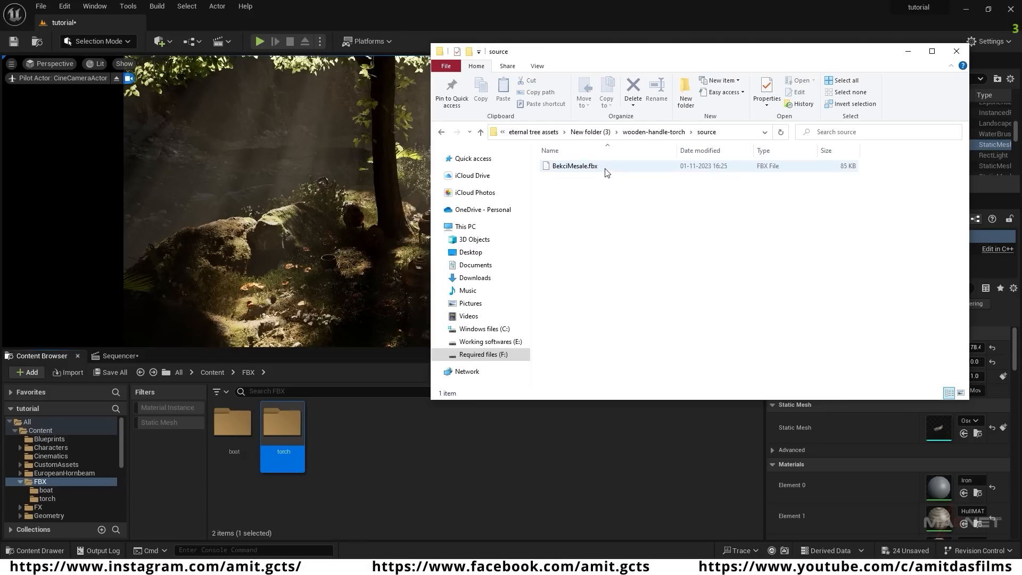
left_click(581, 168)
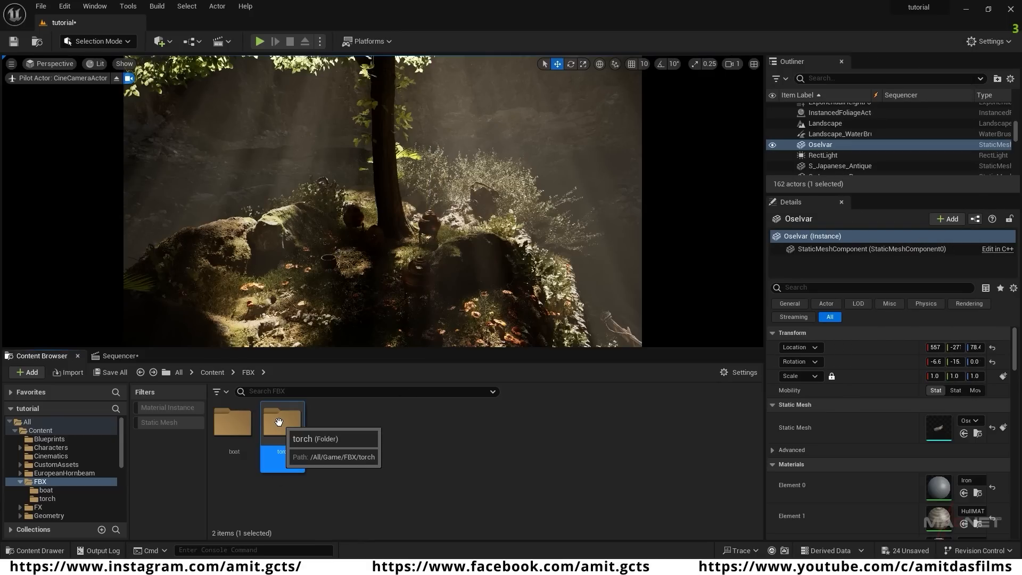
double_click(279, 426)
left_click(372, 567)
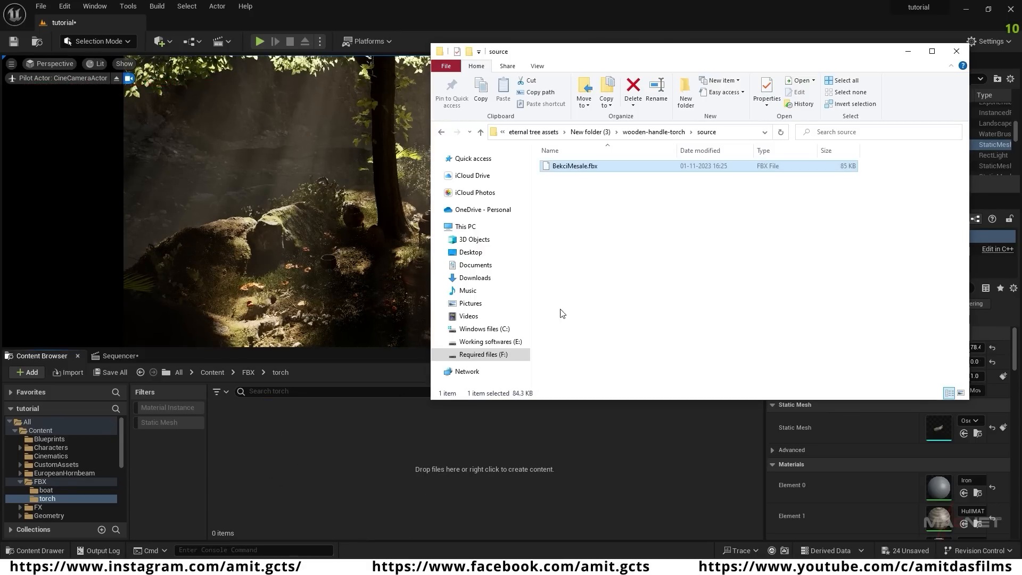
left_click_drag(611, 168, 314, 461)
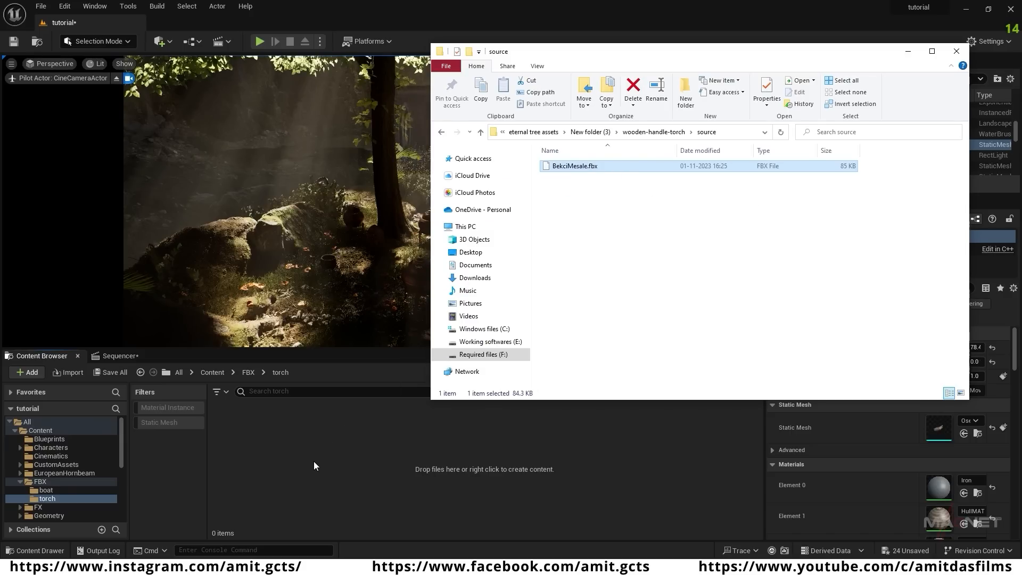
left_click_drag(686, 55, 894, 59)
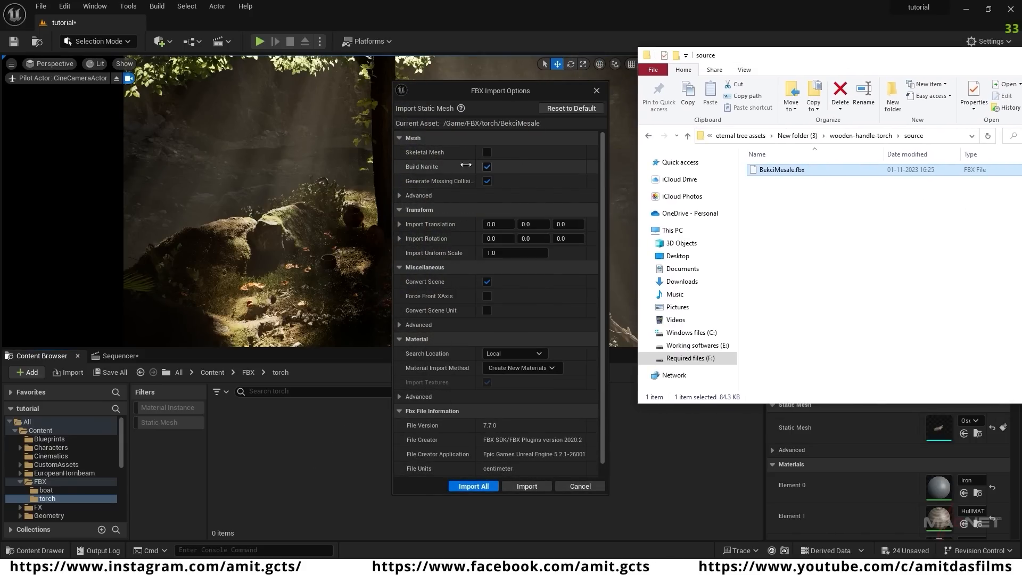
left_click(477, 488)
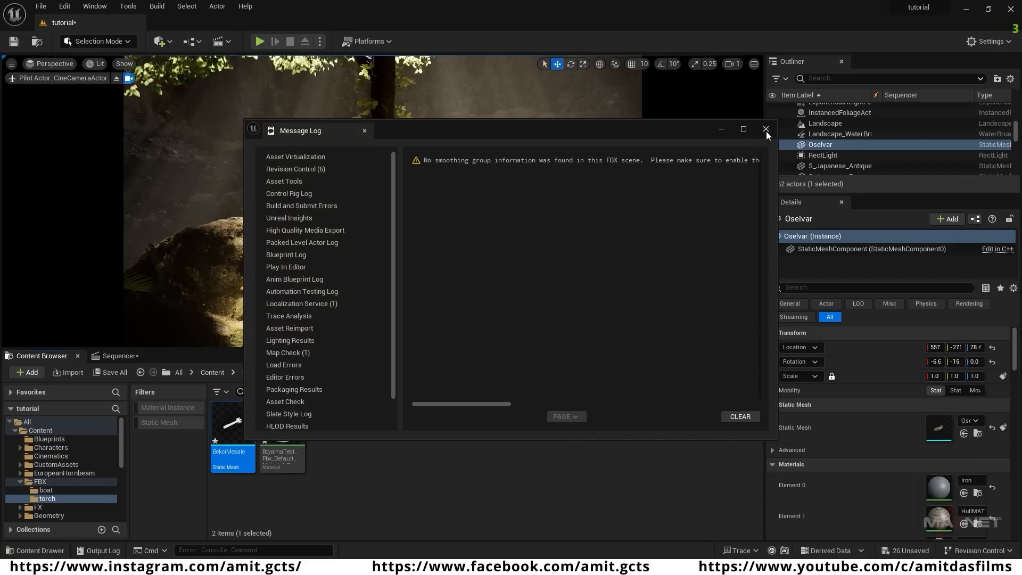
left_click(765, 131)
- Import the BekciMesale BaseColor, Emissive and Normal textures from wooden-handle-torch's textures folder into the torch folder
key("alt+Tab")
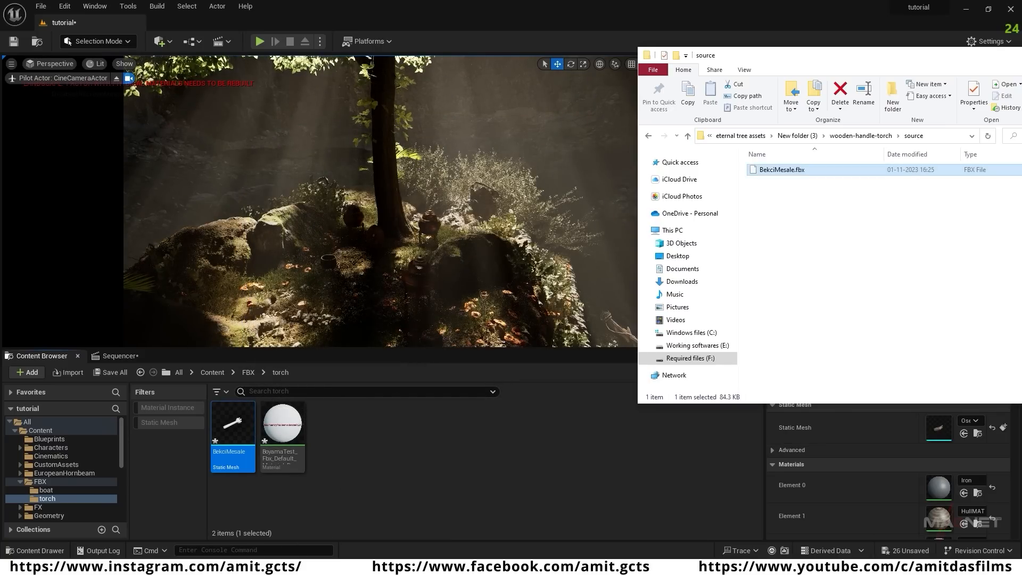
key("alt+Left")
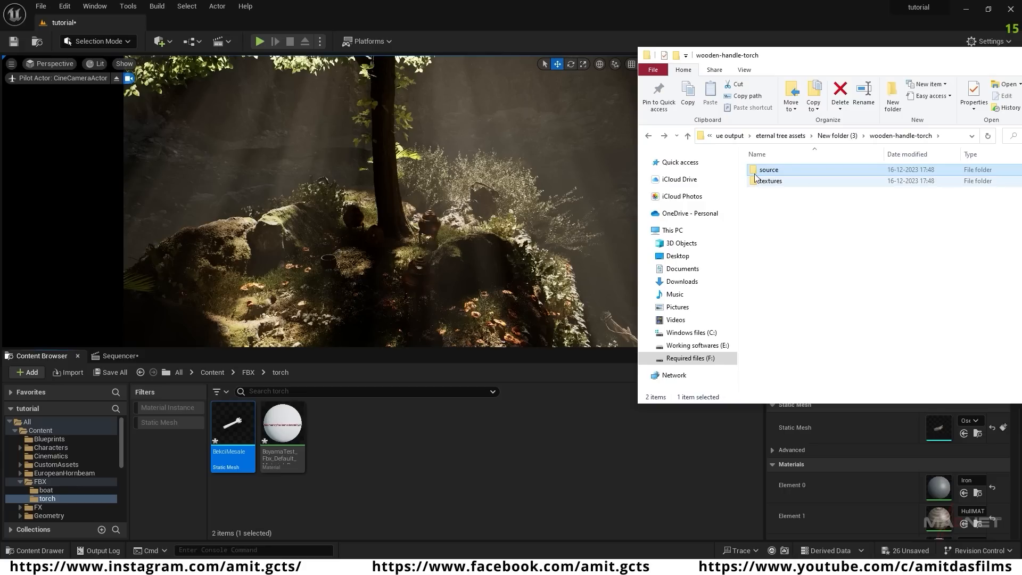
double_click(779, 184)
left_click_drag(956, 264, 775, 186)
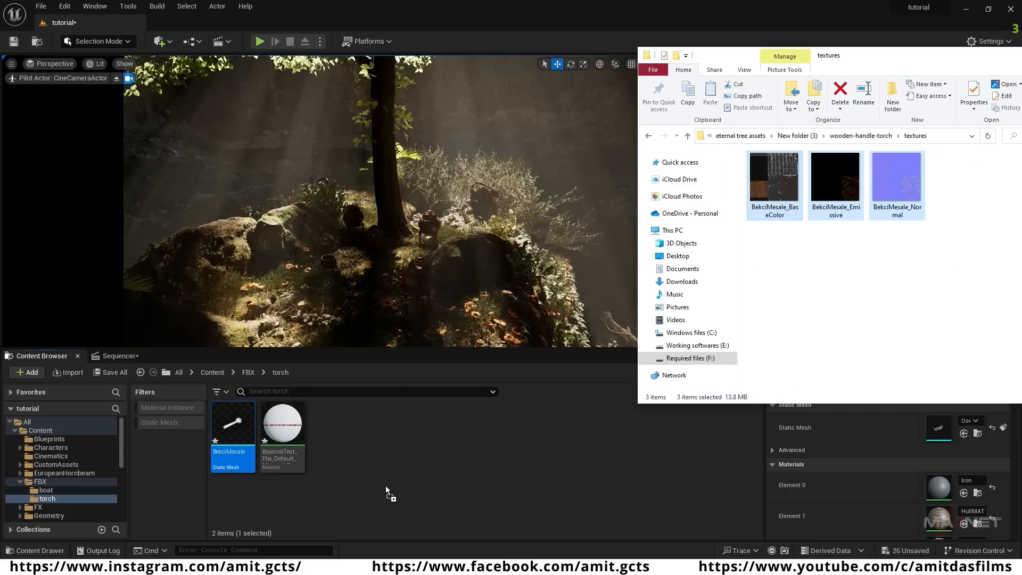
left_click_drag(365, 458, 365, 459)
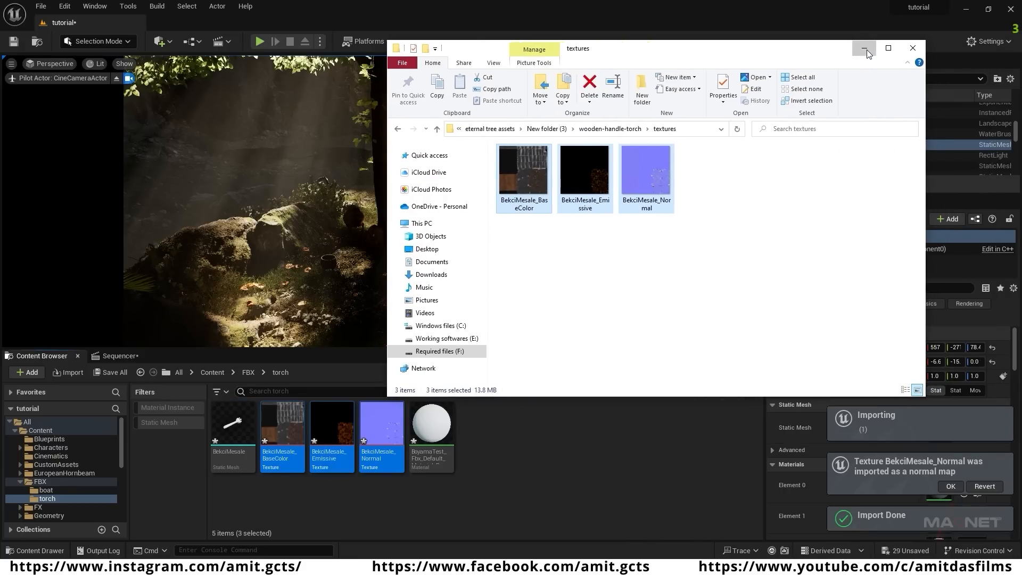
left_click(863, 49)
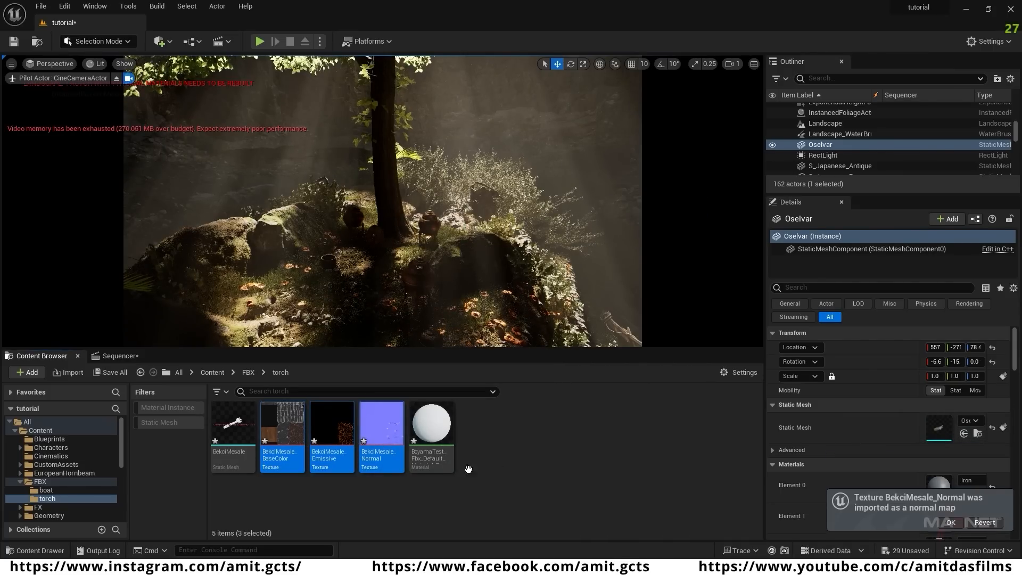
- In the imported torch material, replace the Param colour node with the BekciMesale_BaseColor texture connected to Base Color
double_click(446, 434)
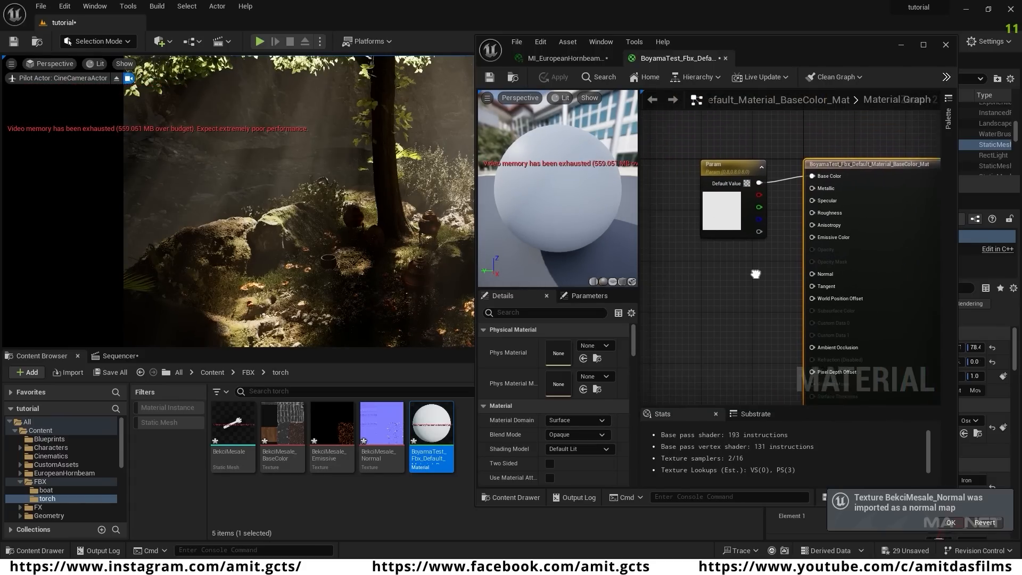
left_click(733, 158)
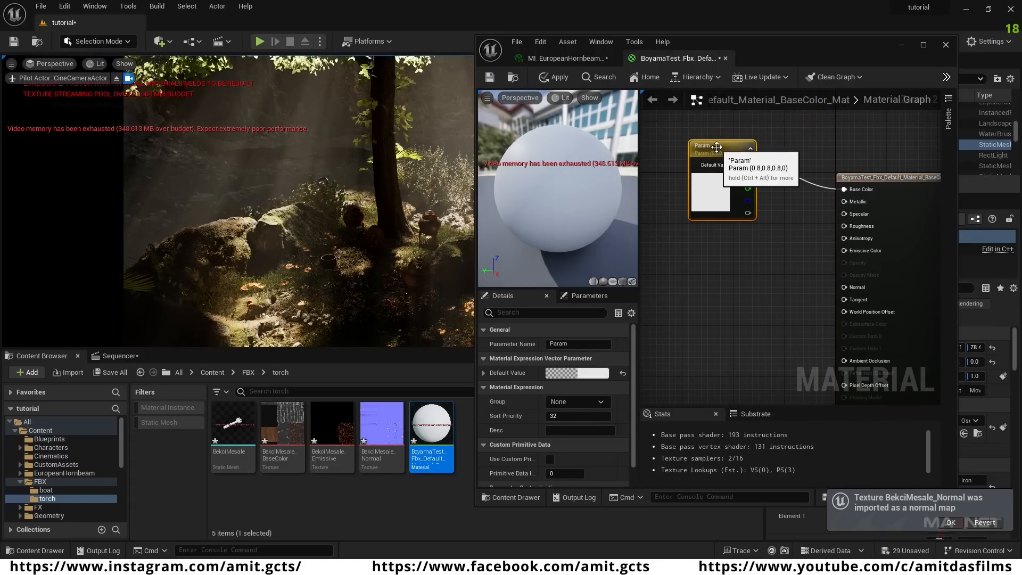
key("Delete")
left_click_drag(888, 177, 882, 133)
left_click_drag(280, 428, 661, 130)
left_click_drag(729, 143, 847, 145)
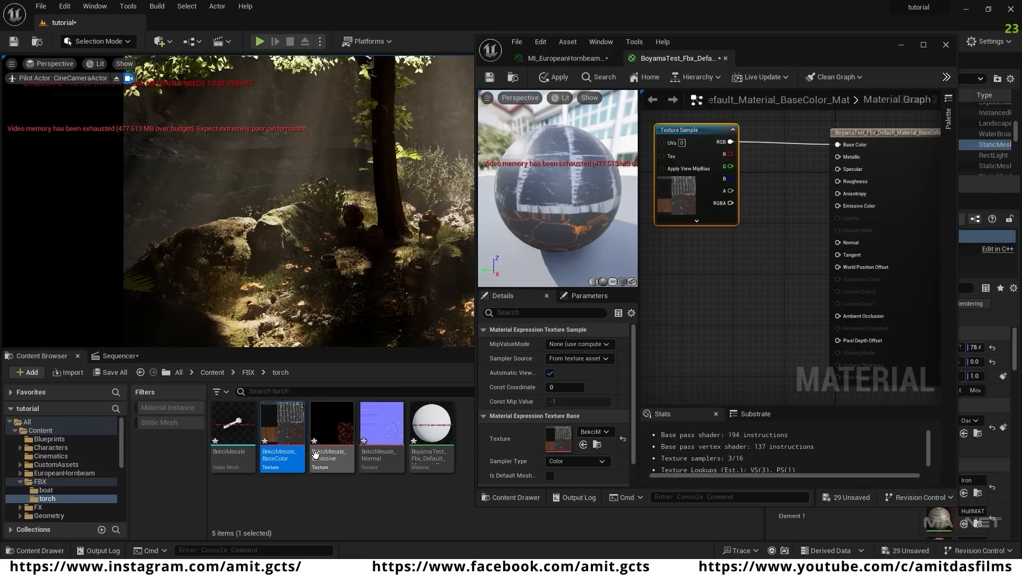
- Add the BekciMesale_Emissive texture, multiply it by a scalar parameter named light_amount, and connect the result to Emissive Color
left_click_drag(332, 437, 660, 249)
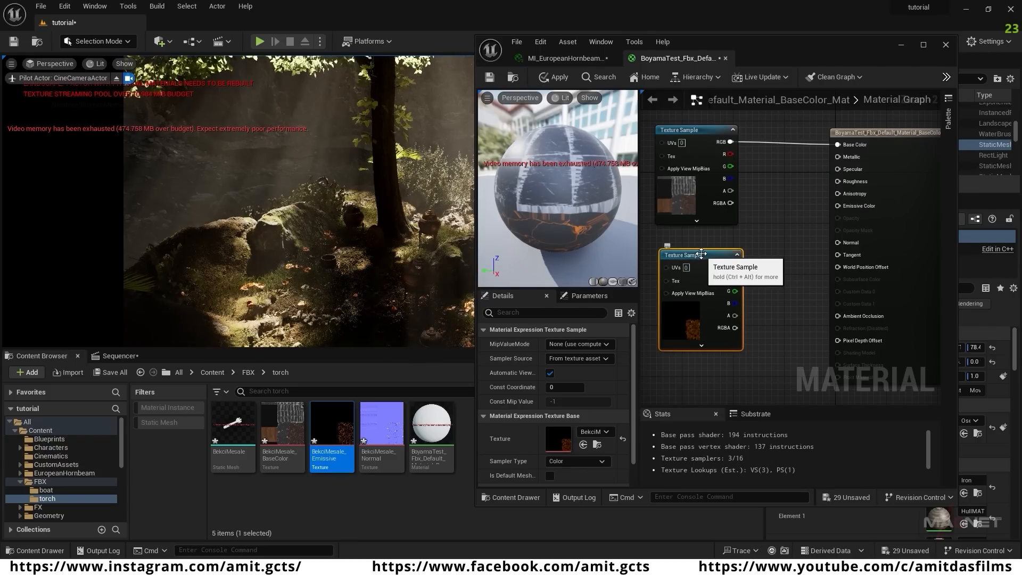
left_click_drag(708, 255, 685, 248)
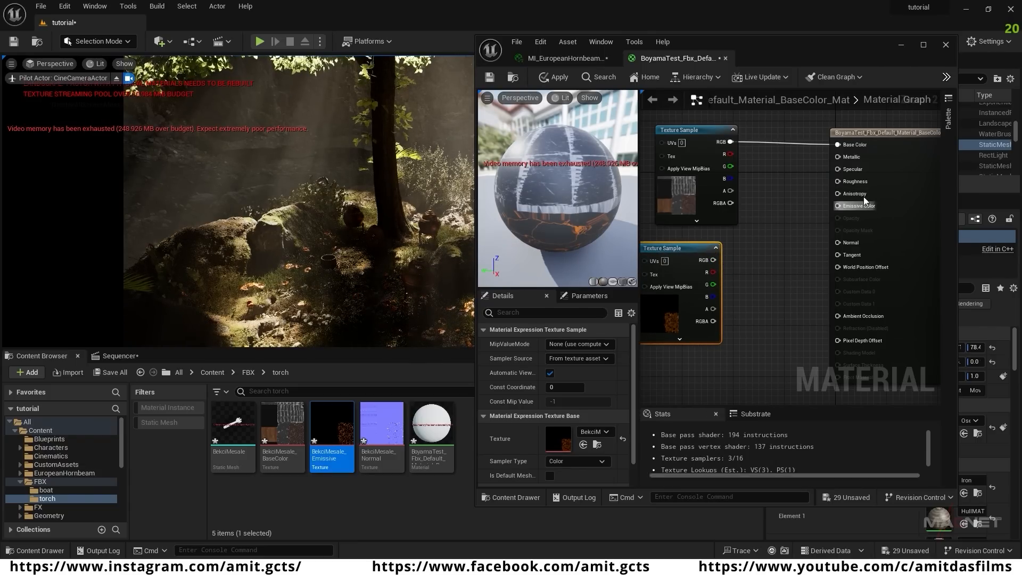
scroll(771, 226, "down", 2)
right_click_drag(770, 261, 811, 227)
left_click_drag(736, 209, 659, 200)
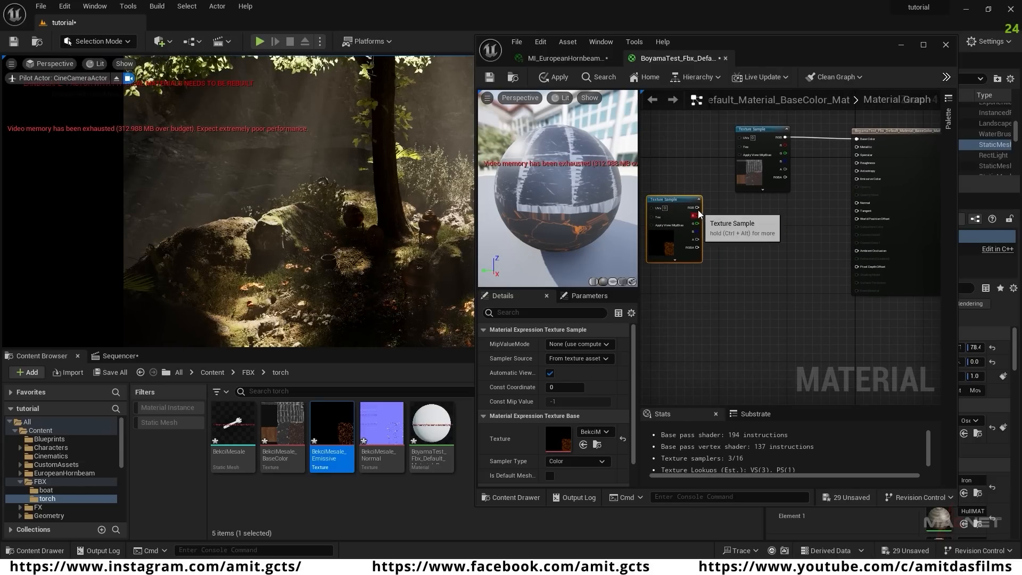
left_click(771, 213)
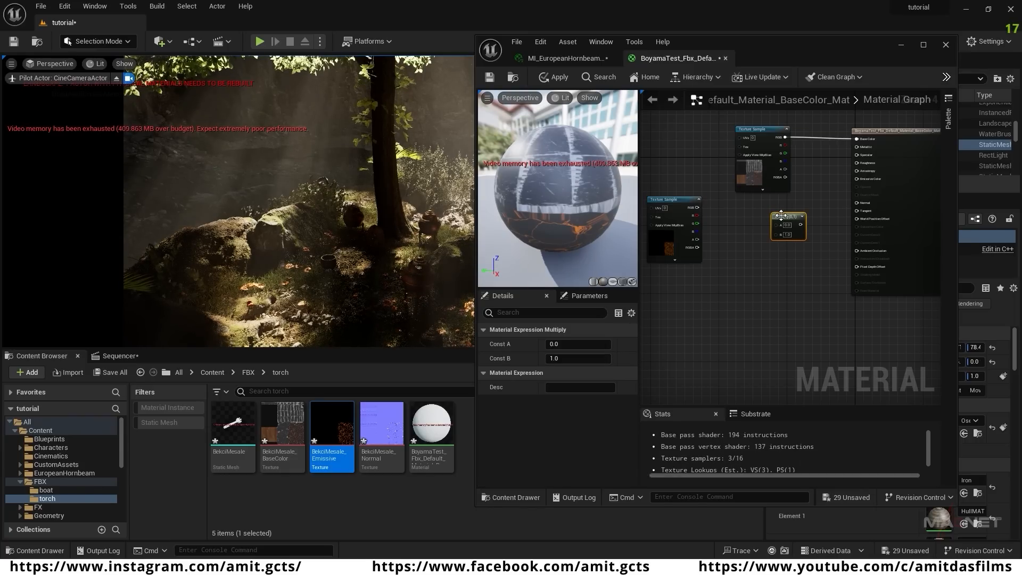
left_click(722, 257)
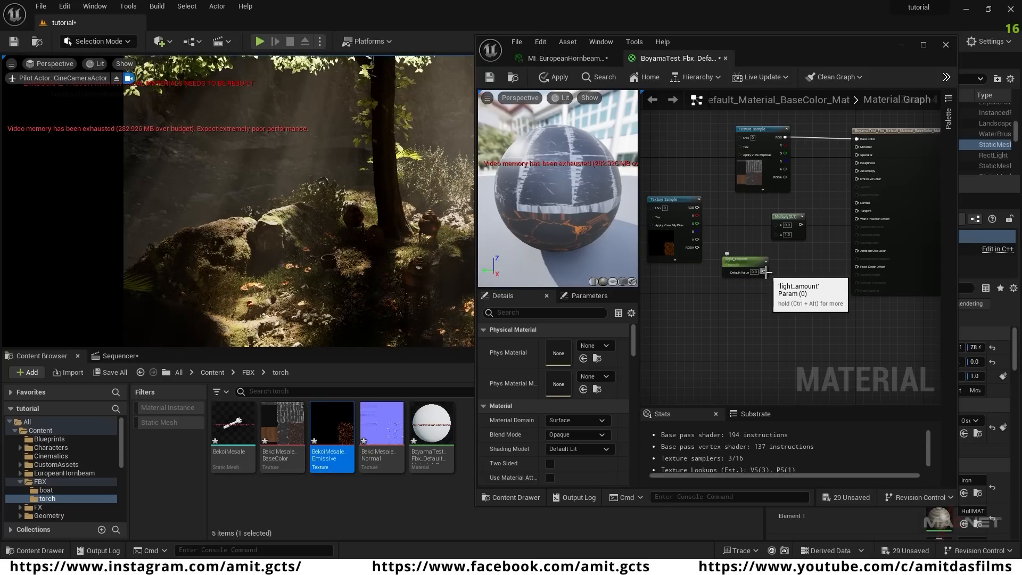
left_click_drag(764, 272, 777, 235)
left_click_drag(697, 207, 857, 179)
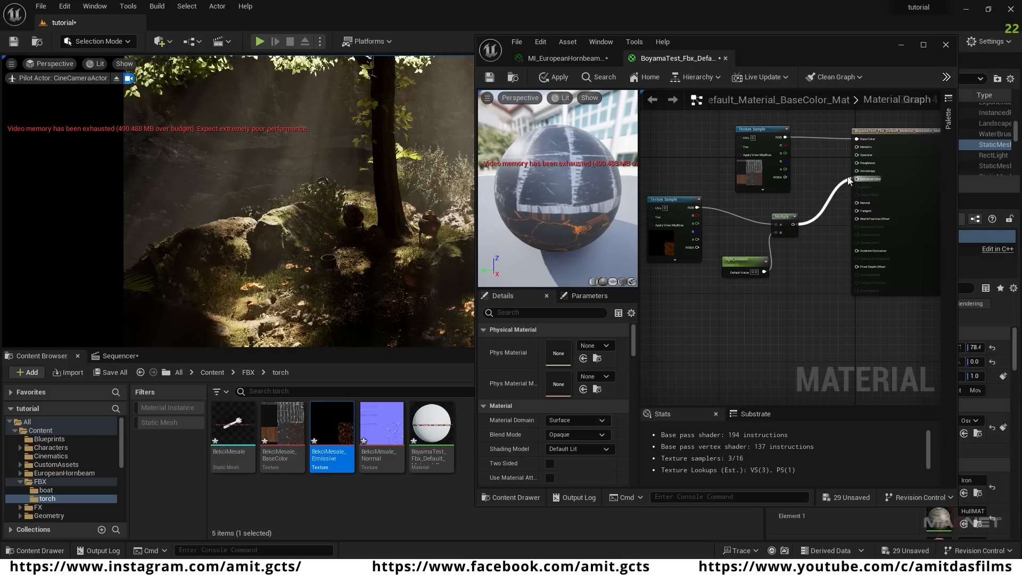
- Connect the BekciMesale_Normal texture to Normal, and apply the material with a higher light_amount default value
left_click_drag(384, 452, 857, 203)
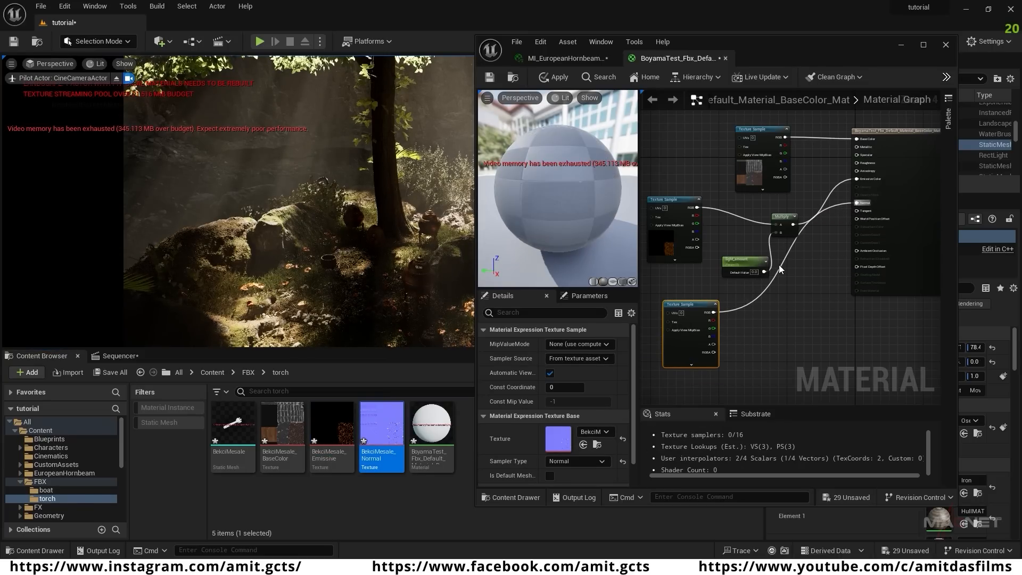
left_click(731, 264)
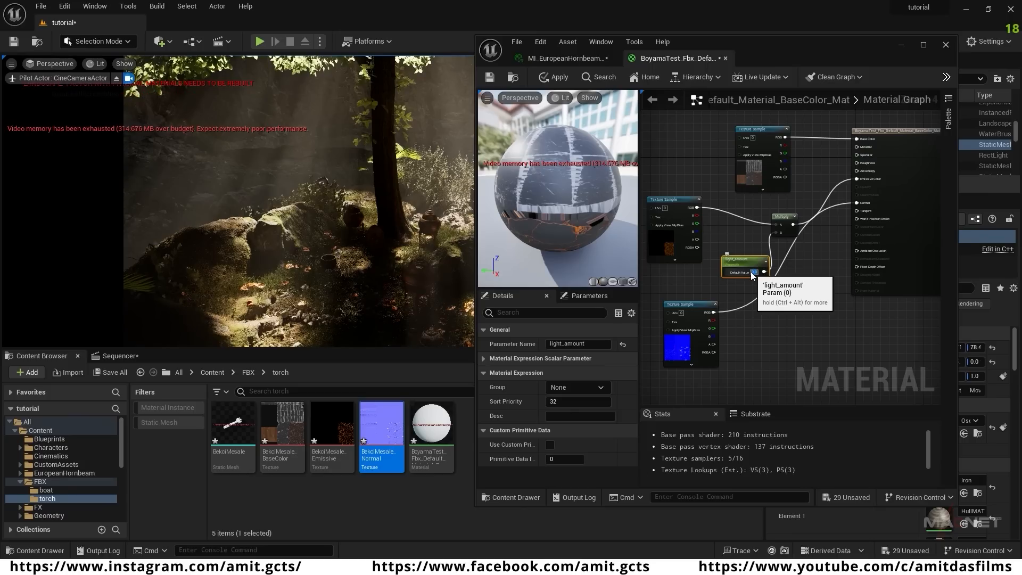
left_click(746, 244)
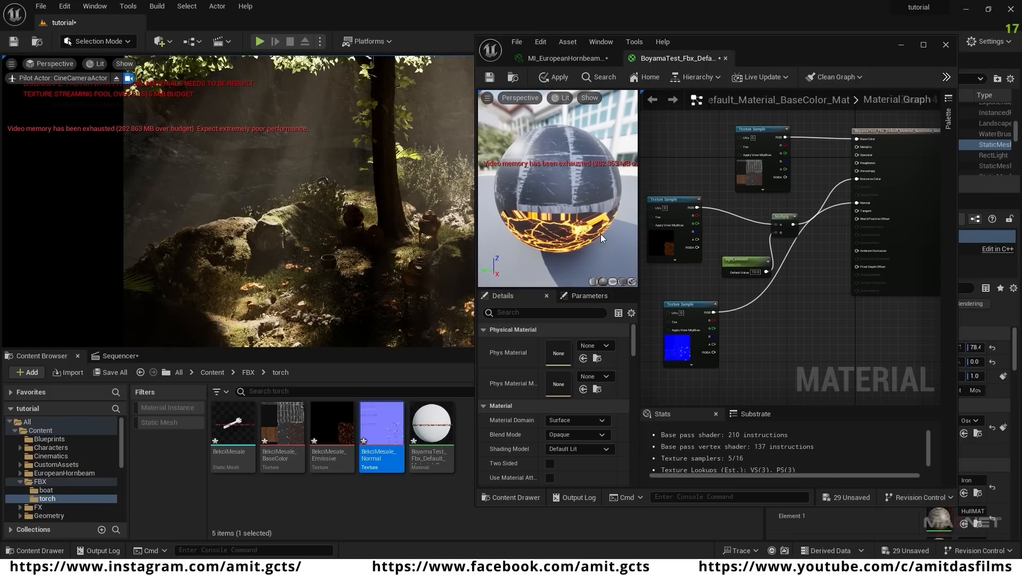
left_click(558, 76)
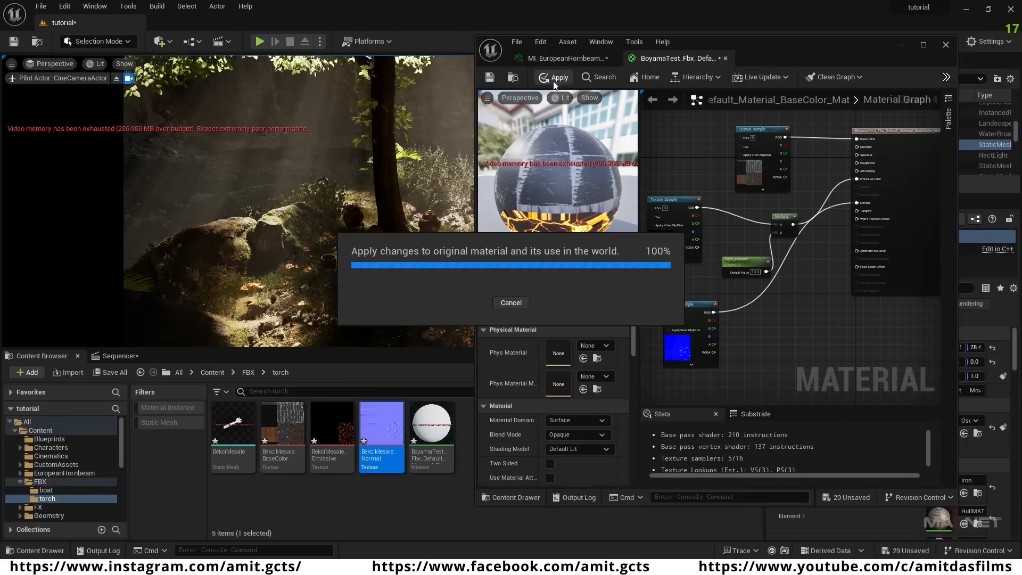
left_click(945, 46)
- Place the BekciMesale torch mesh on the ground in front of the hilltop rocks
mouse_move(232, 428)
left_click_drag(232, 428, 367, 296)
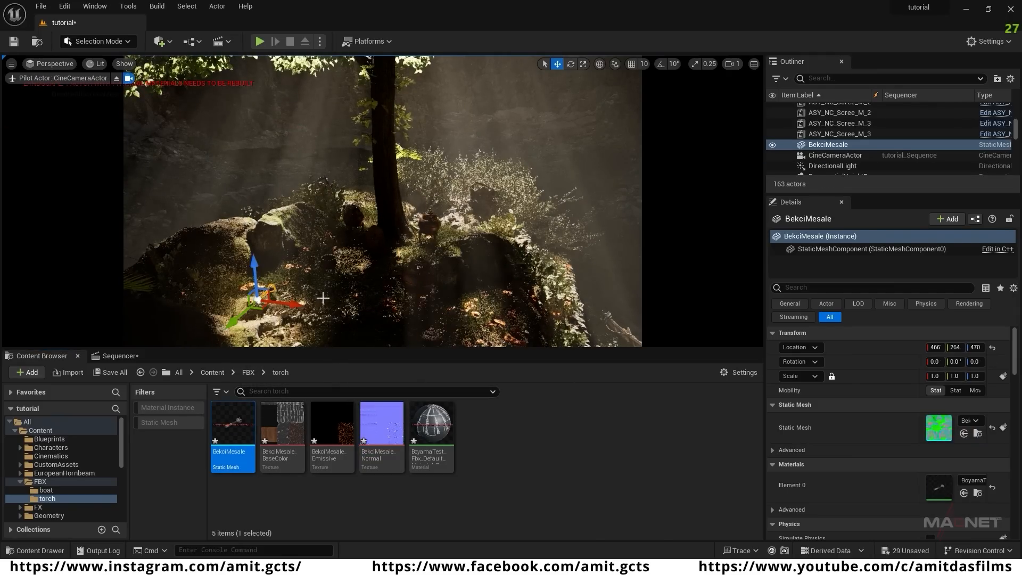
key("w")
right_click_drag(358, 290, 318, 321)
- Rotate the torch to about 95 degrees on X and -23 on Y, and scale it uniformly to about 1.46
key("e")
left_click_drag(396, 205, 373, 273)
left_click_drag(446, 186, 451, 213)
key("r")
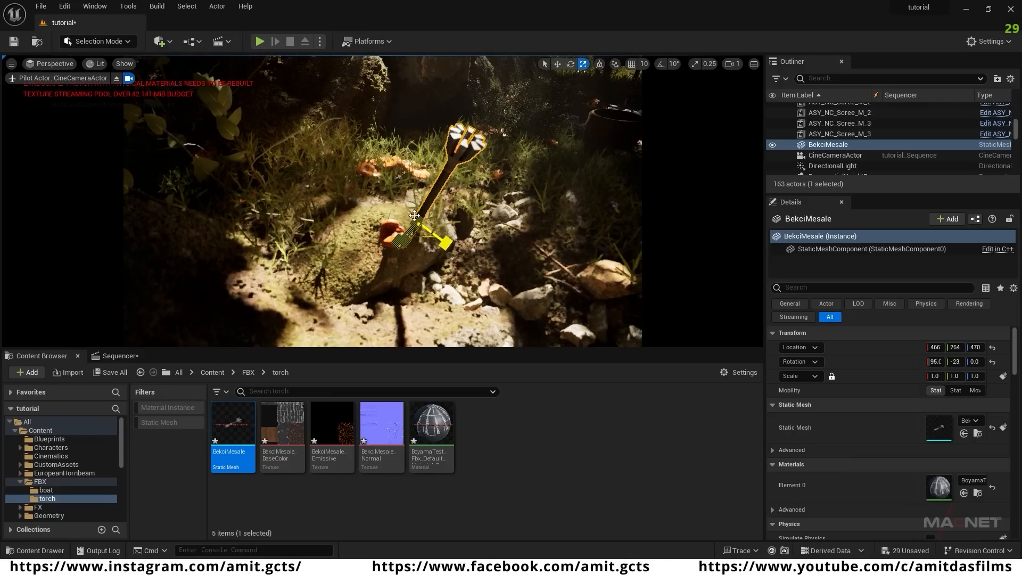
left_click_drag(417, 220, 451, 194)
- Move the torch into the grass near the rocks, to about 179 on the Y axis
right_click_drag(417, 219, 416, 322)
key("w")
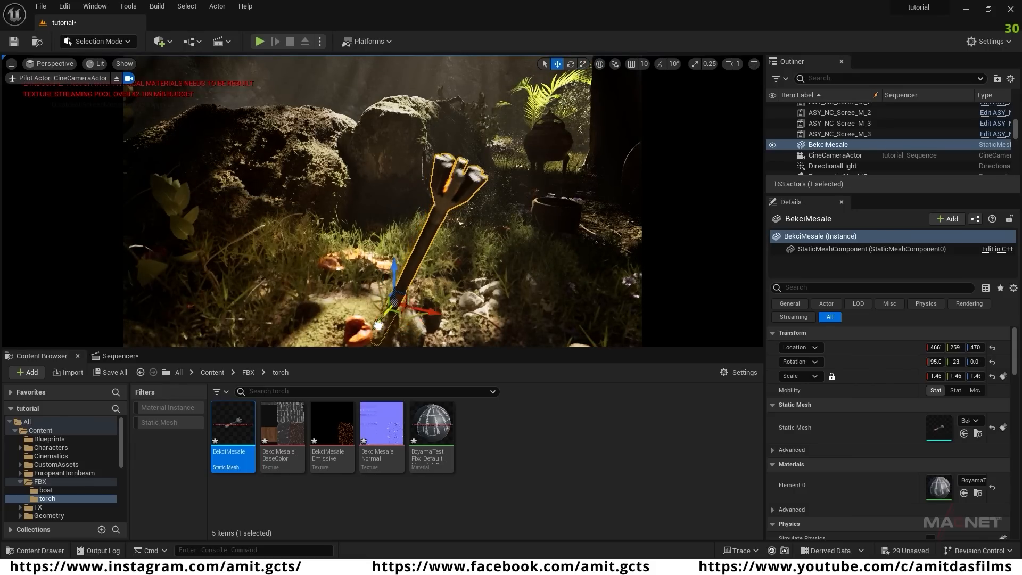
mouse_move(416, 224)
right_mouse_down()
mouse_move(460, 195)
mouse_move(443, 193)
mouse_move(456, 196)
mouse_move(441, 198)
mouse_move(422, 226)
right_mouse_up()
key("s")
key("w")
key("s")
key("w")
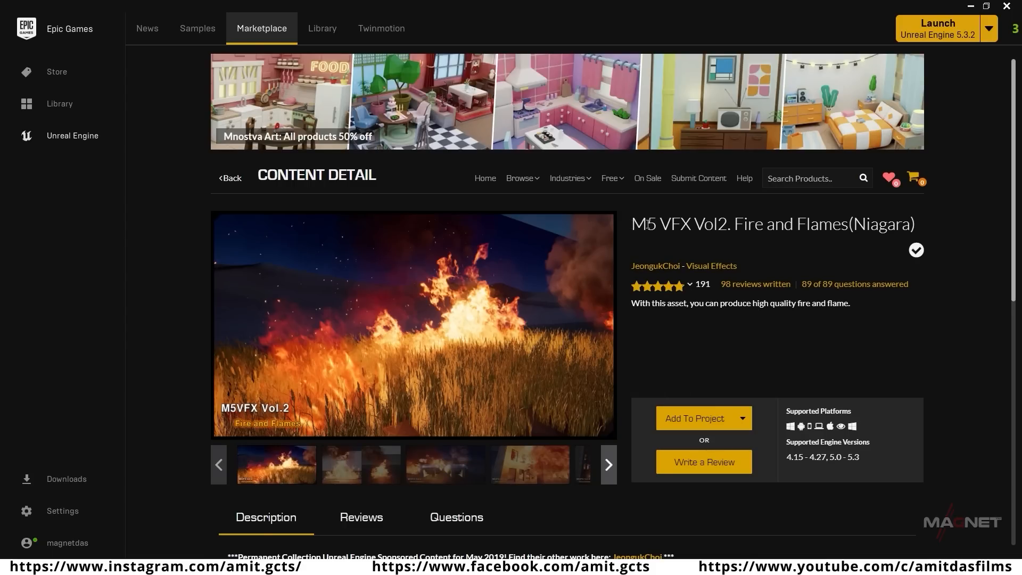
- Place the 1_TorchFire_pt particle system from M5VFXVOL2's Particles/Reference/Torch folder on the head of the torch
left_click_drag(647, 224, 951, 231)
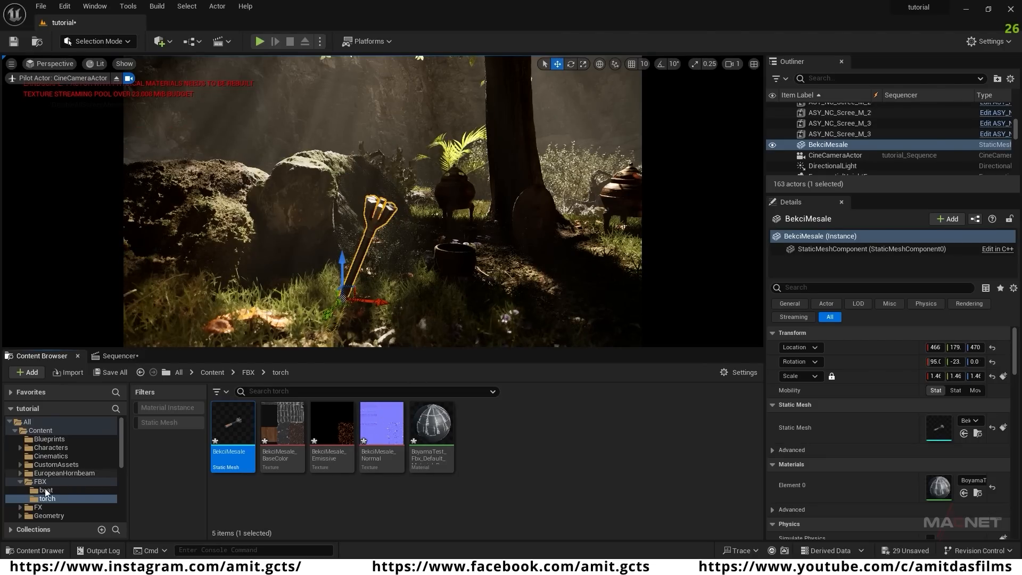
scroll(48, 488, "down", 5)
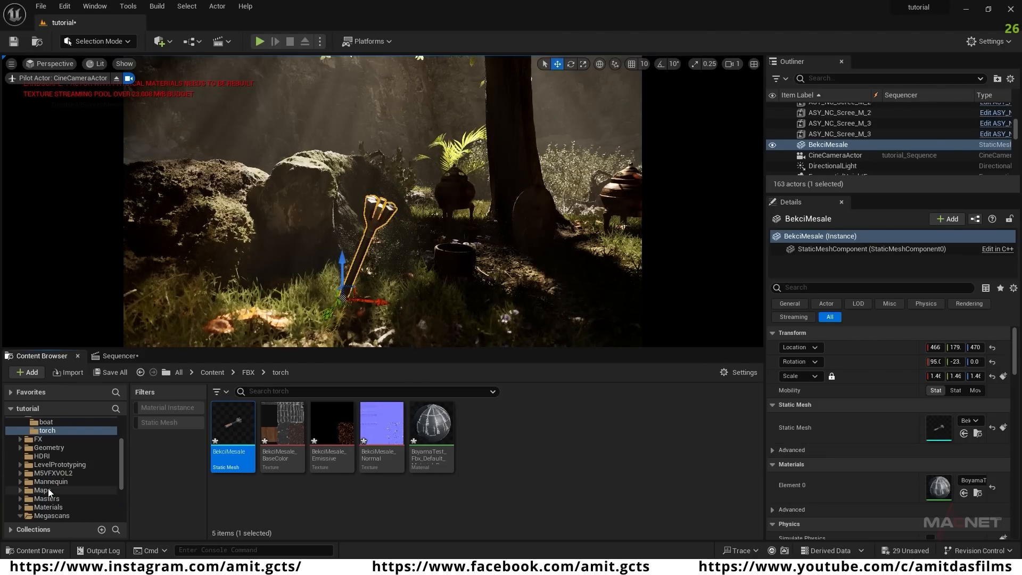
left_click(58, 456)
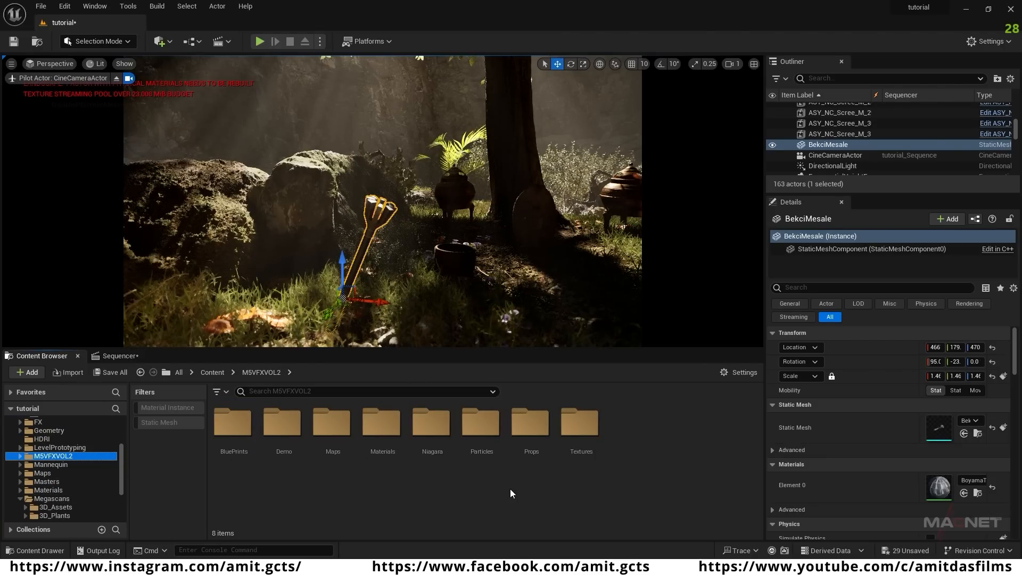
double_click(484, 427)
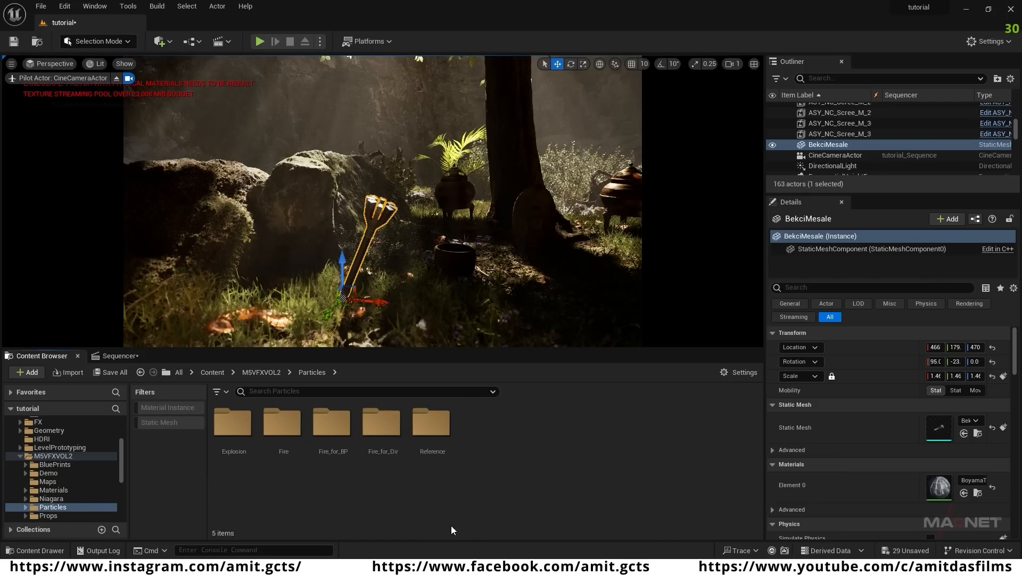
double_click(431, 424)
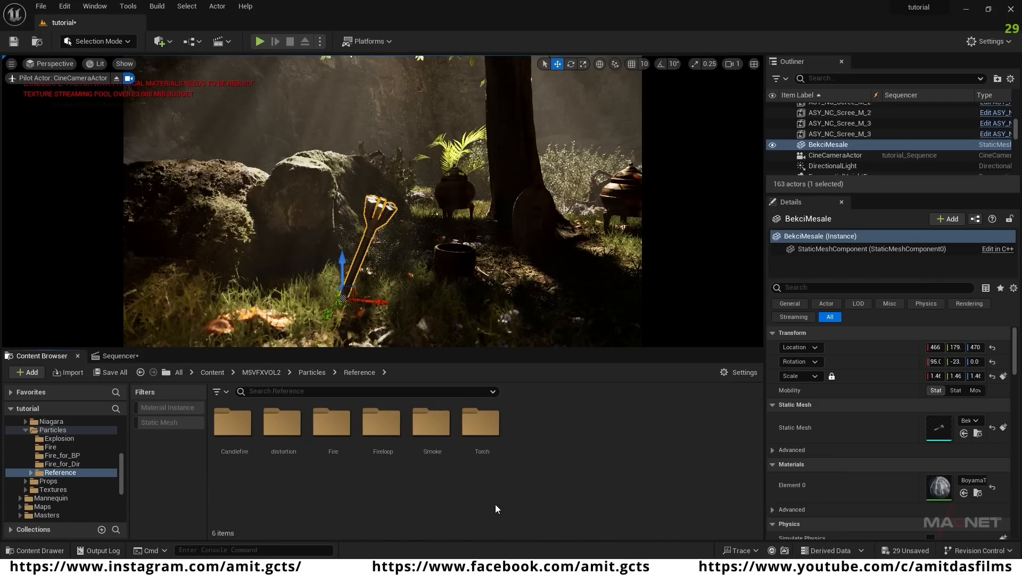
double_click(481, 421)
left_click(230, 429)
left_click_drag(230, 430, 381, 217)
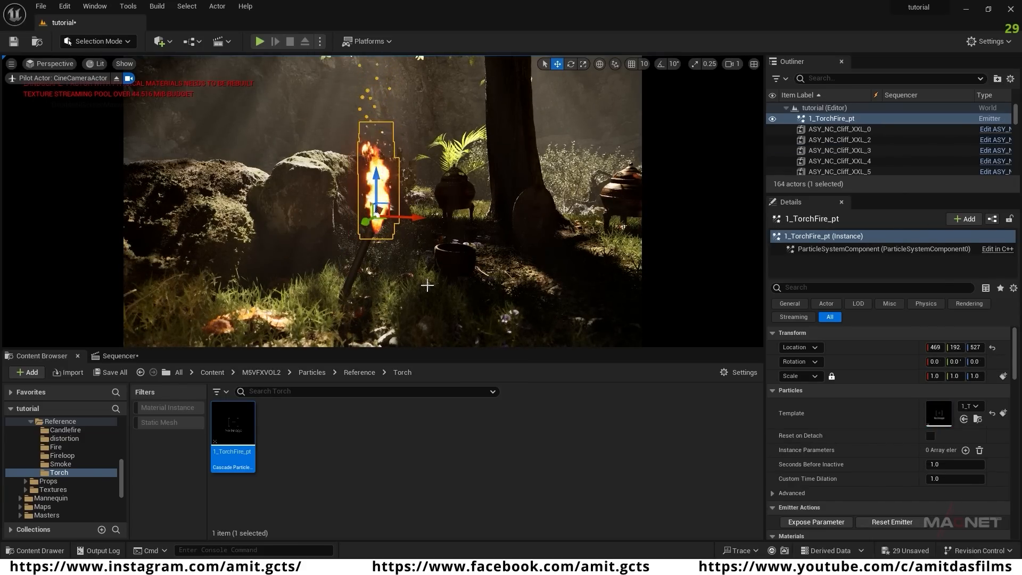
- Move the torch fire emitter onto the torch head, to about 183 on the Y axis
key("w")
right_click_drag(405, 212, 255, 218)
left_click_drag(259, 219, 293, 206)
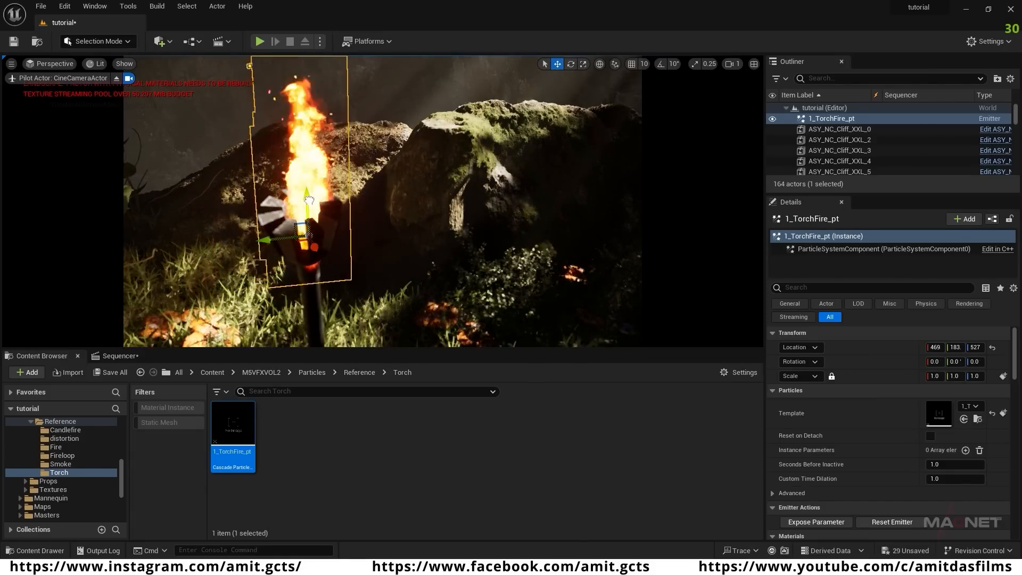
right_click_drag(448, 314, 347, 315)
left_click(347, 315)
right_click_drag(347, 213, 382, 247)
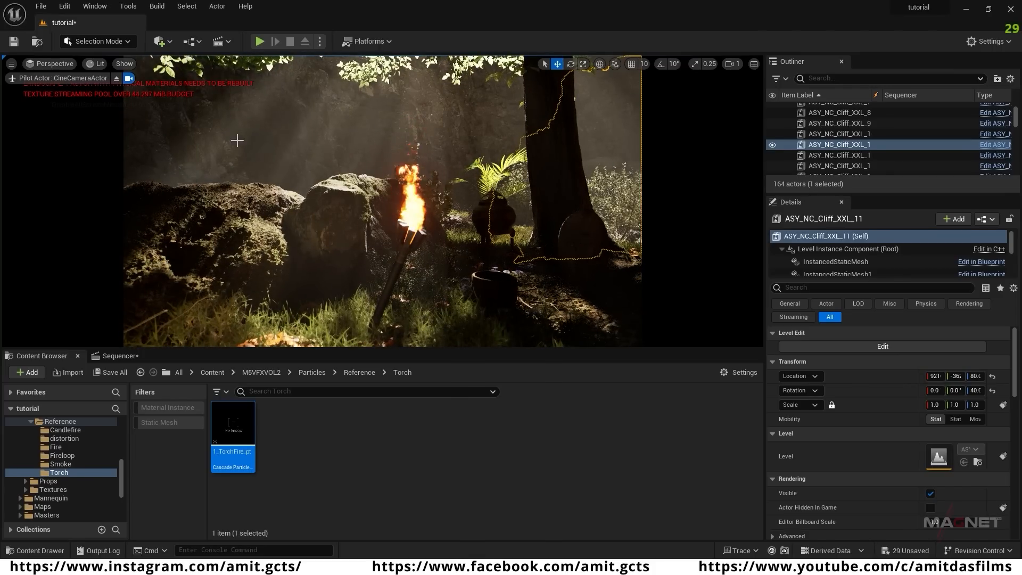
- Add a point light and move it to the torch flame, at about 469, 185, 536
left_click(169, 43)
mouse_move(193, 146)
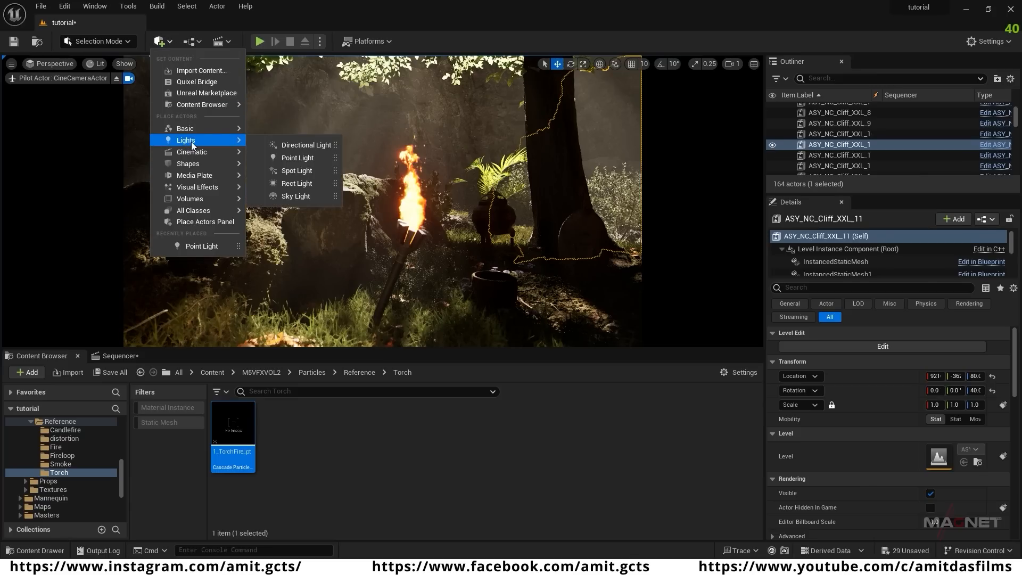
left_click(297, 158)
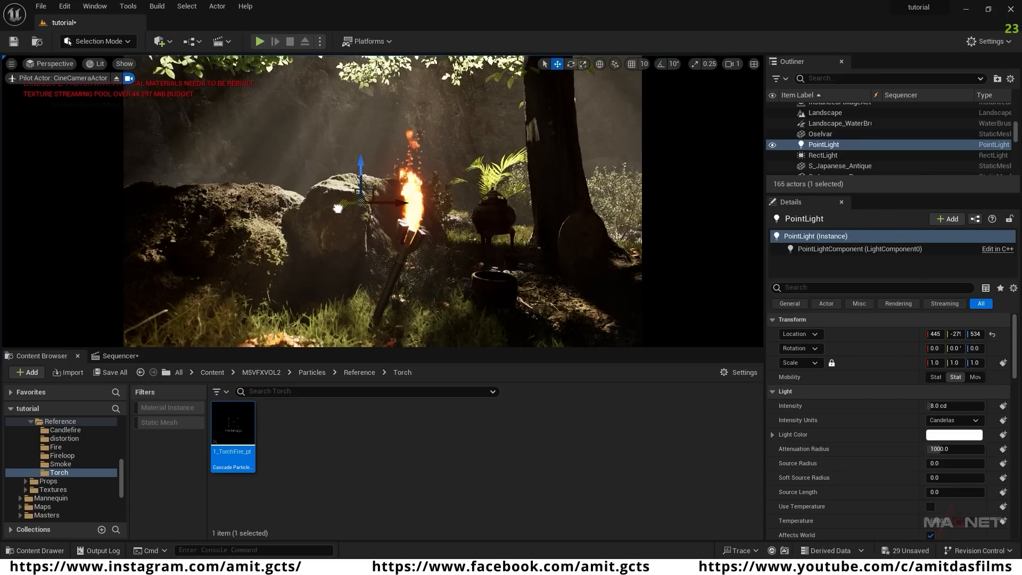
left_click_drag(298, 216, 259, 218)
left_click_drag(355, 210, 473, 233)
left_click_drag(416, 208, 450, 228)
left_click_drag(412, 188, 415, 184)
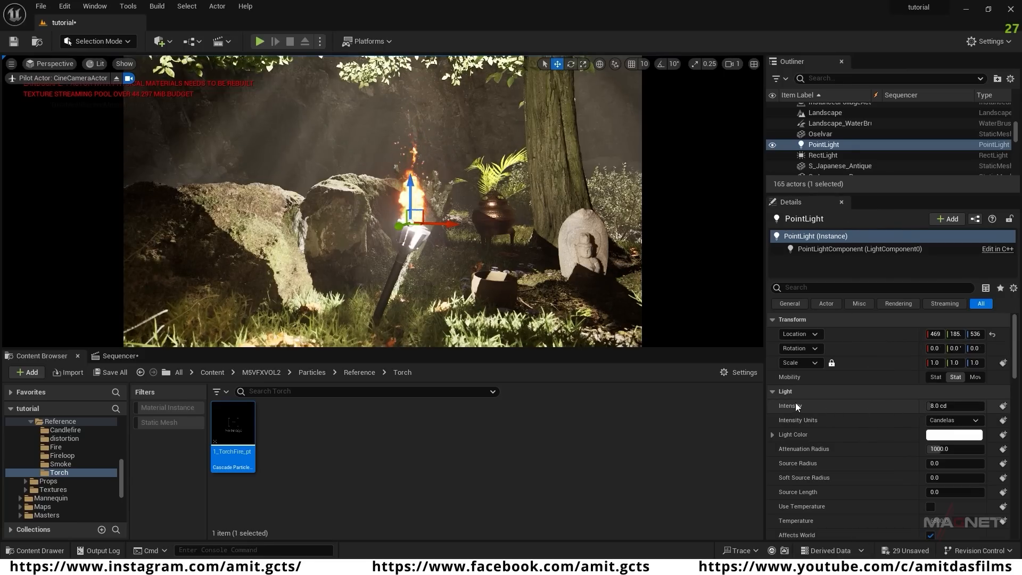
- Set the point light's intensity to 0.2 cd and its light color to warm orange, hex sRGB FFB362FF
left_click(936, 405)
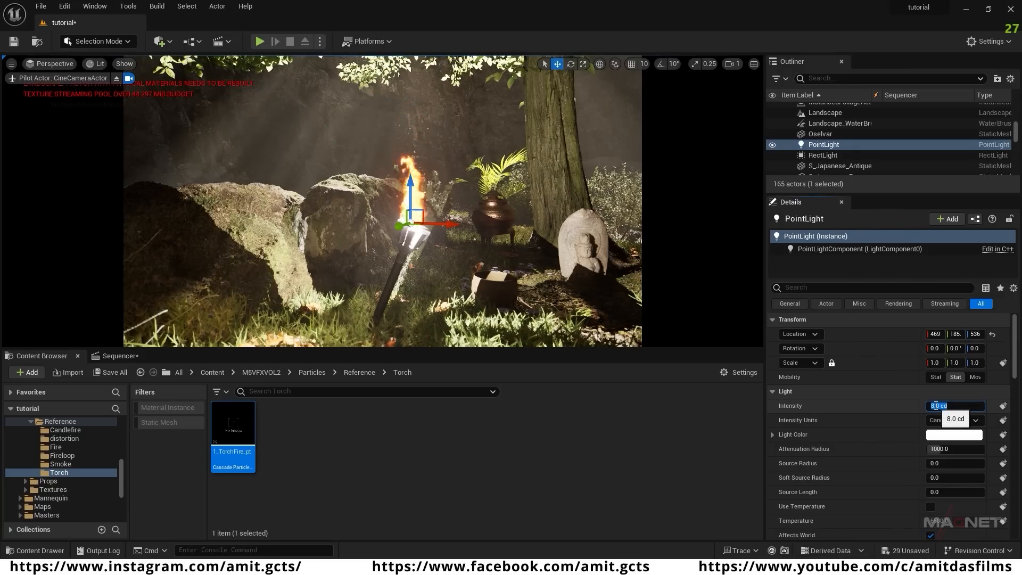
type(".2")
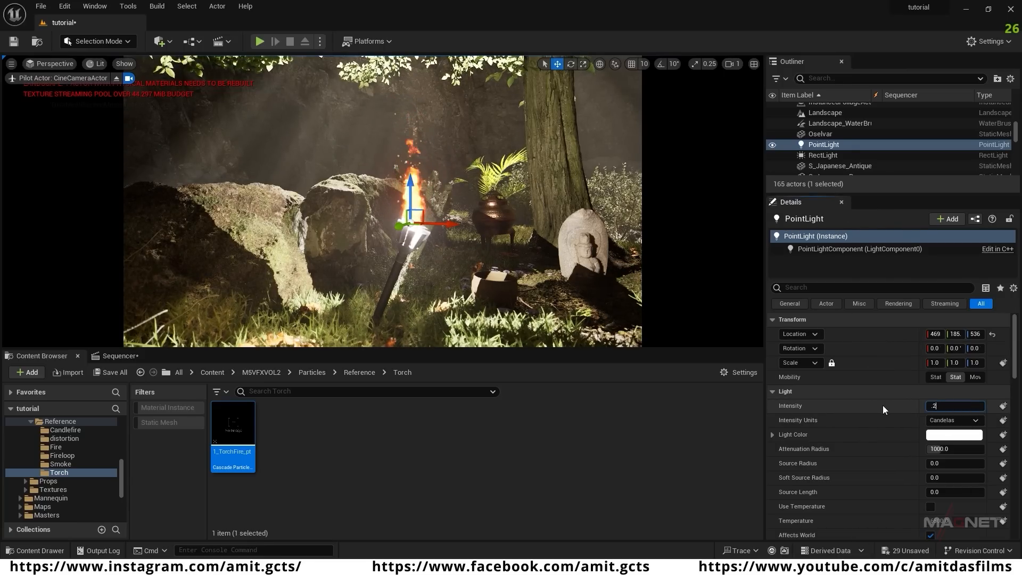
key("Return")
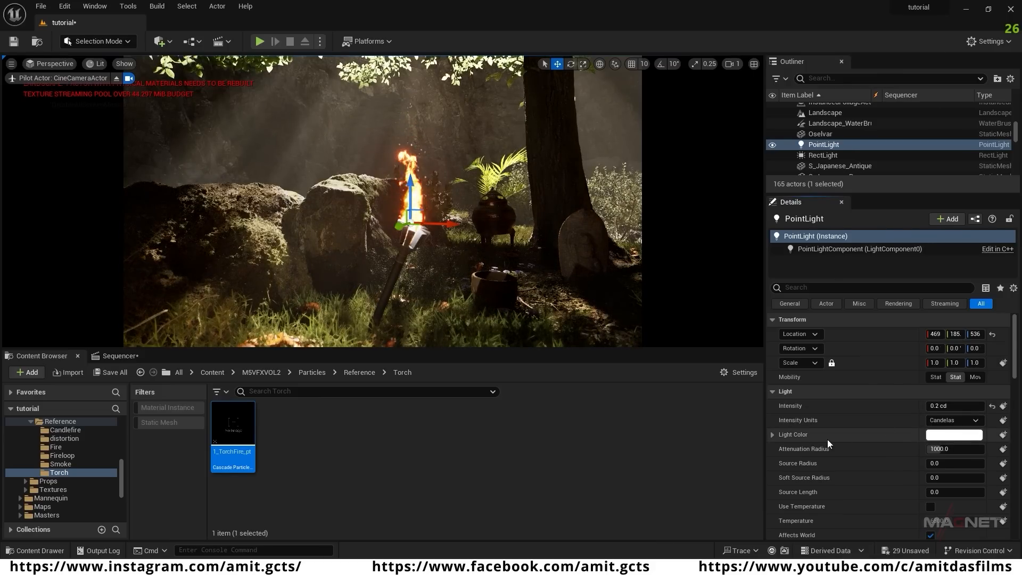
left_click(940, 437)
left_click_drag(772, 369, 807, 382)
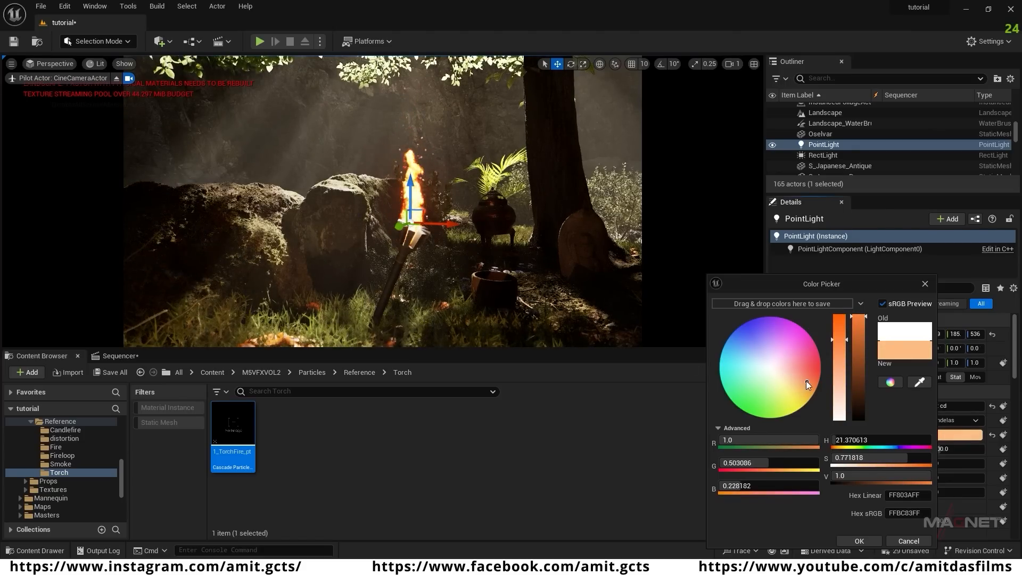
left_click_drag(836, 337, 832, 341)
left_click_drag(810, 381, 812, 385)
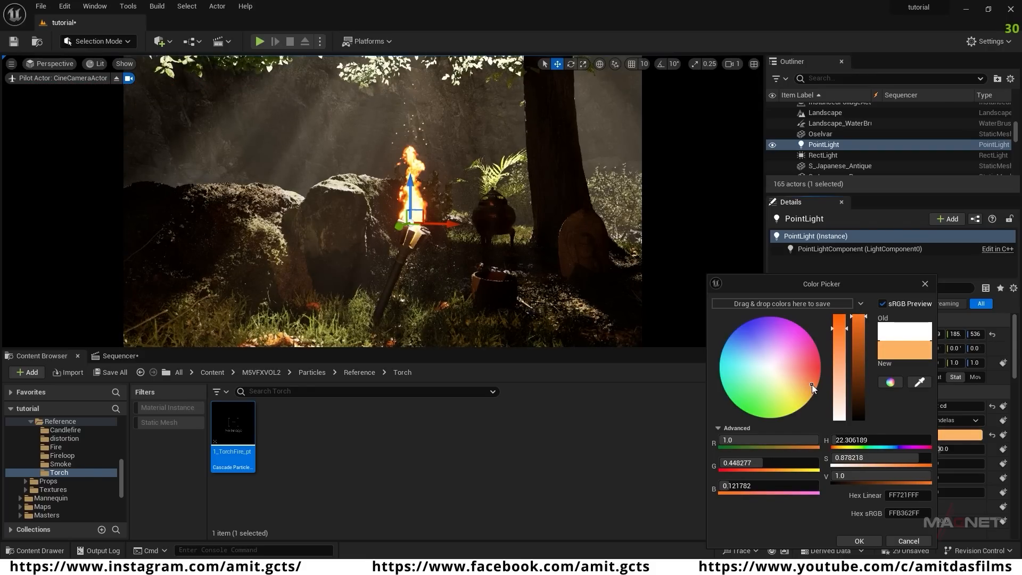
left_click(859, 540)
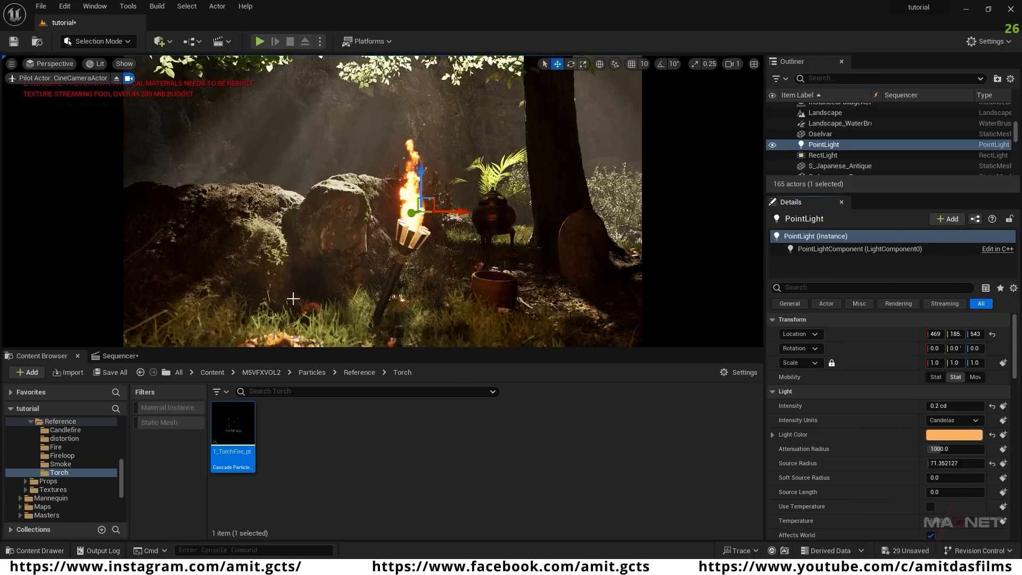
- Inspect the torch lighting from other angles and shift the point light to about 194 on the Y axis
right_click_drag(510, 296, 545, 333)
right_click_drag(223, 147, 269, 176)
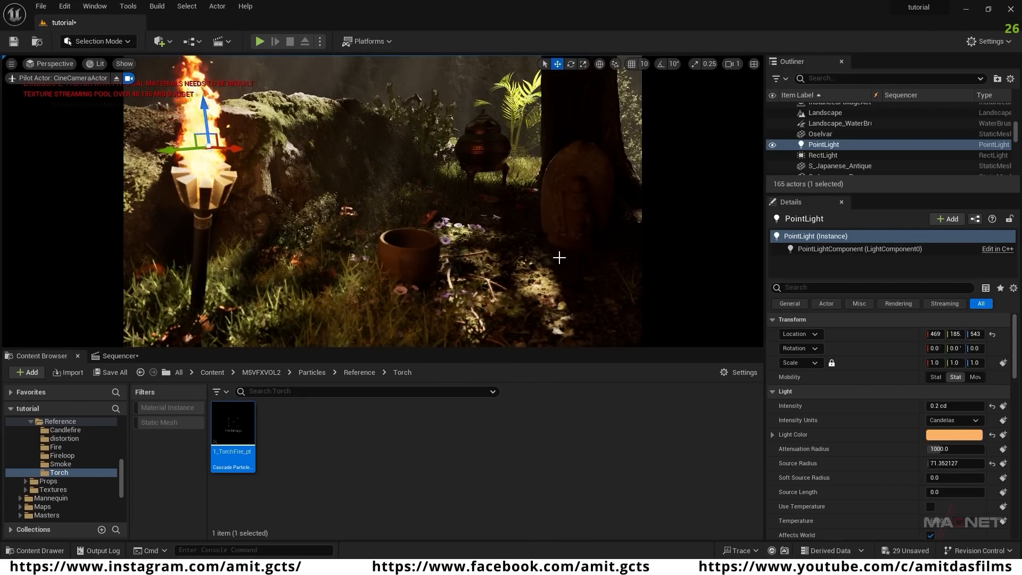
right_click_drag(520, 191, 574, 181)
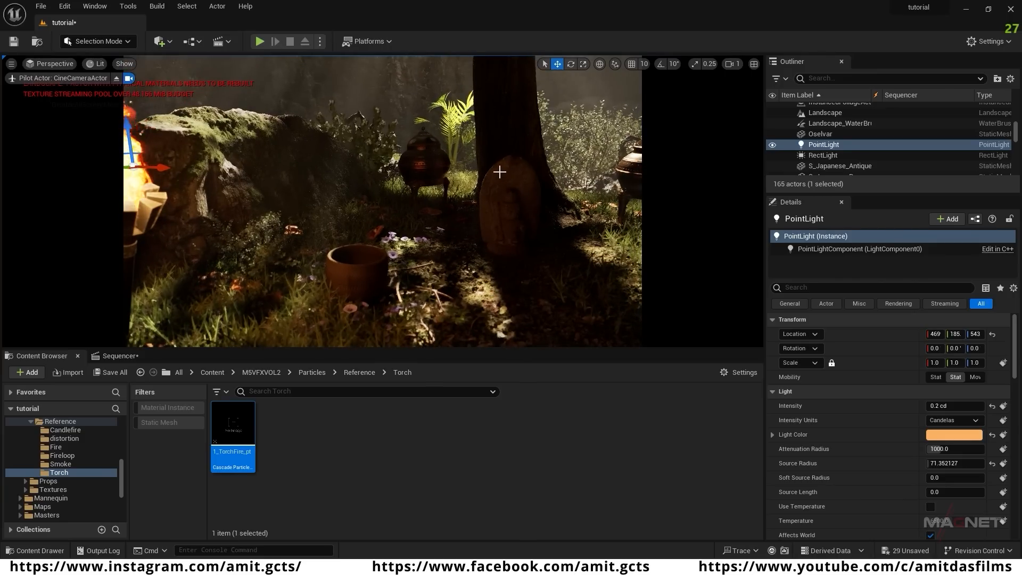
right_click_drag(383, 202, 399, 173)
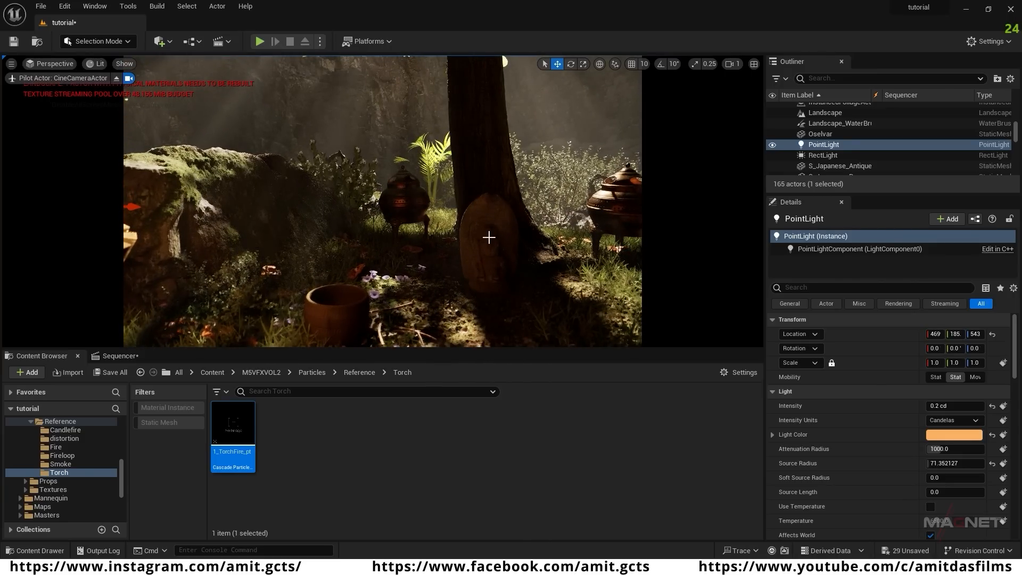
mouse_move(399, 172)
right_mouse_down()
mouse_move(354, 186)
mouse_move(375, 178)
mouse_move(359, 175)
right_mouse_up()
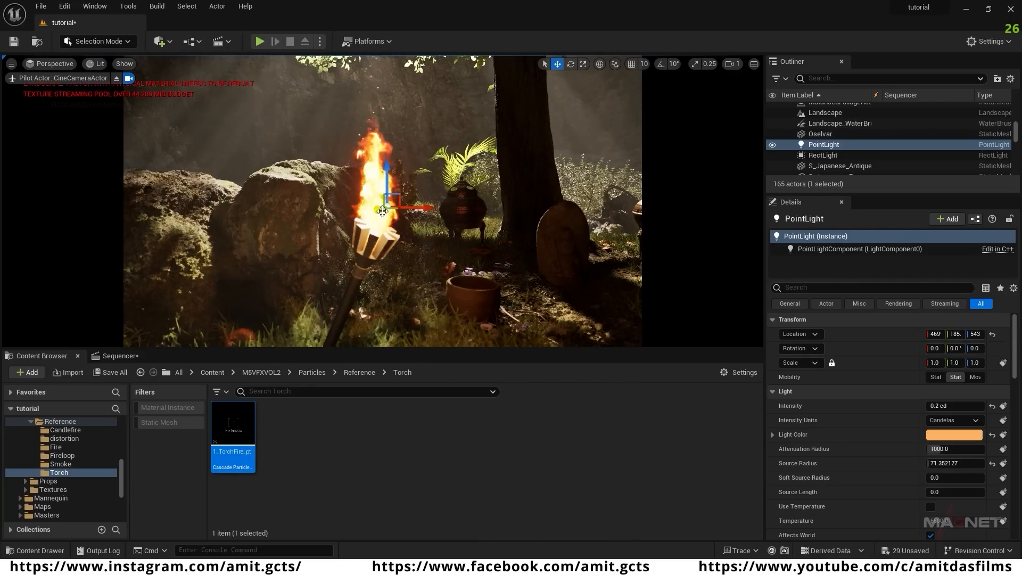
left_click_drag(383, 210, 375, 213)
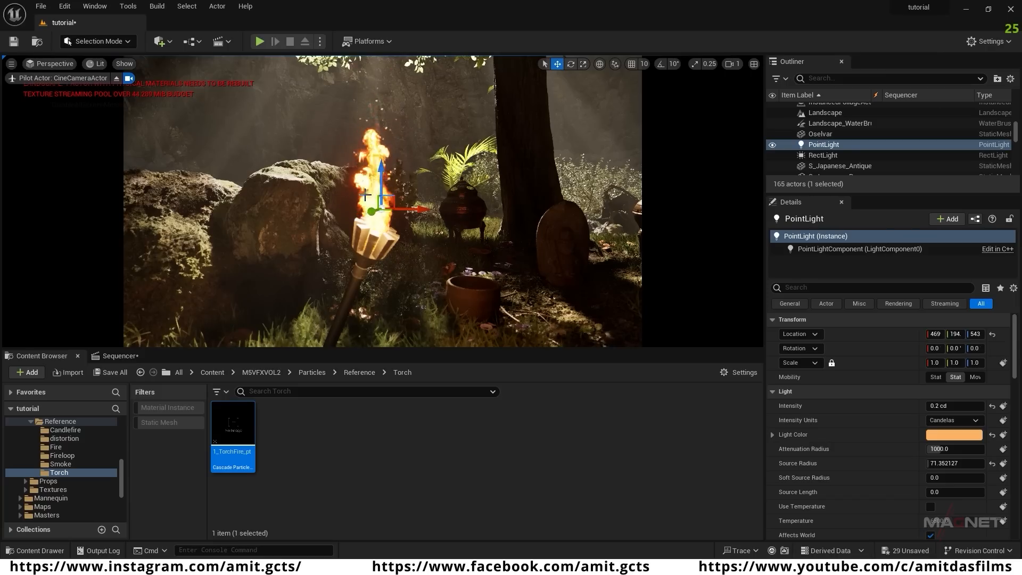
- Create a new material named light_function in the project's Content folder
scroll(47, 451, "up", 10)
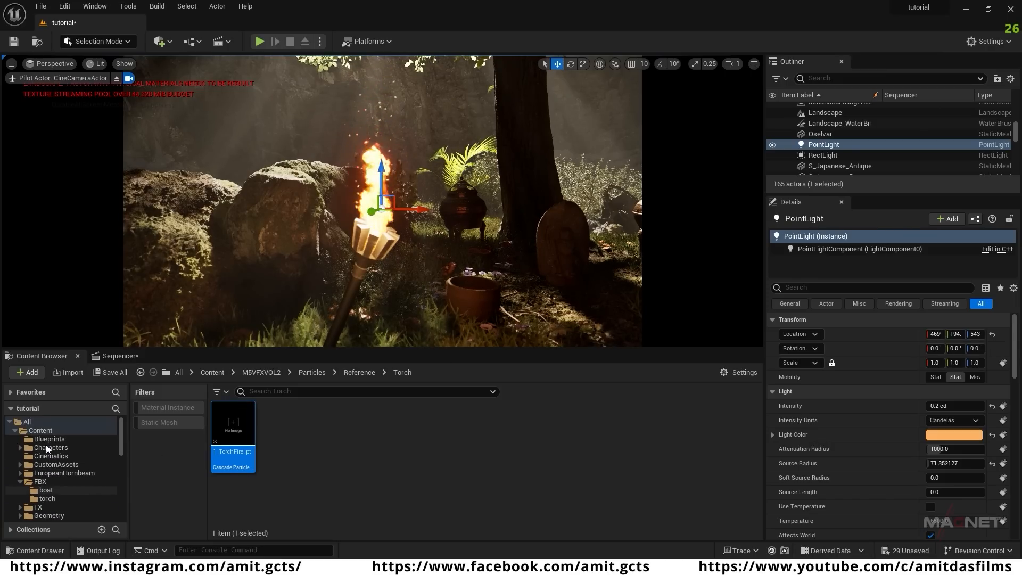
left_click(42, 430)
scroll(538, 455, "down", 3)
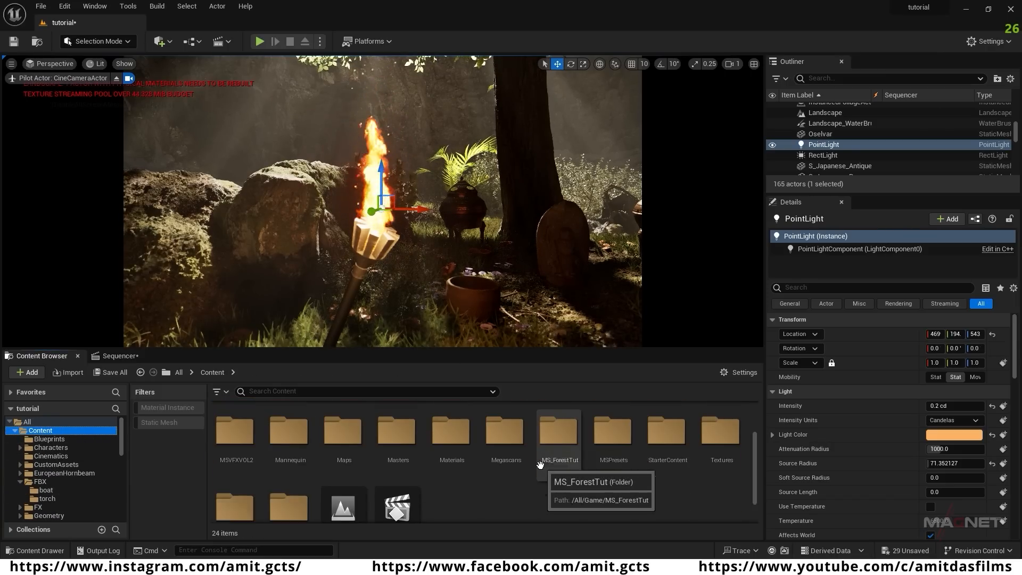
right_click(455, 466)
left_click(498, 183)
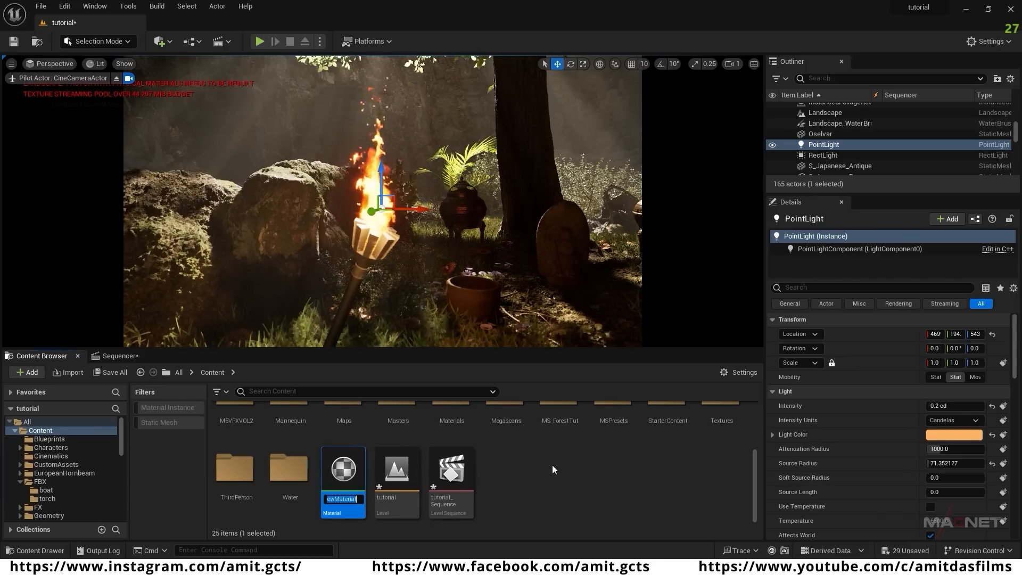
type("light_function")
key("Return")
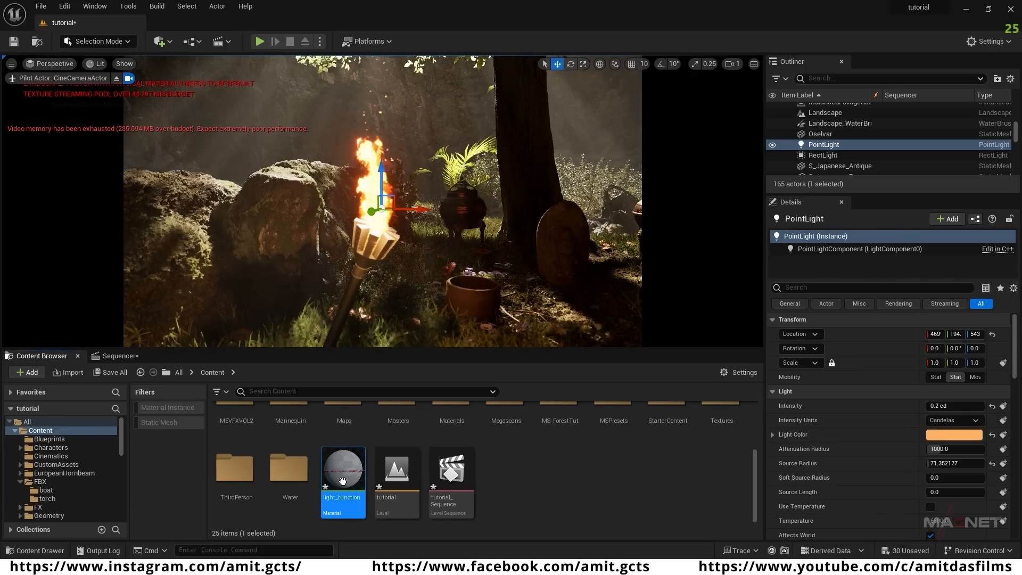
- Open the light_function material for editing and set its material domain to Light Function
double_click(344, 467)
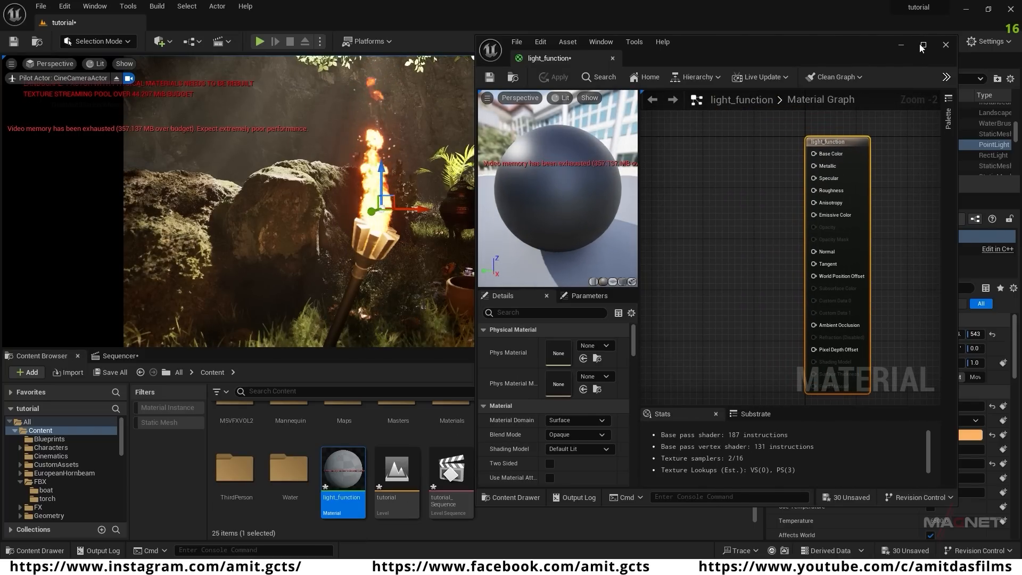
left_click_drag(474, 77, 396, 78)
left_click_drag(626, 49, 677, 30)
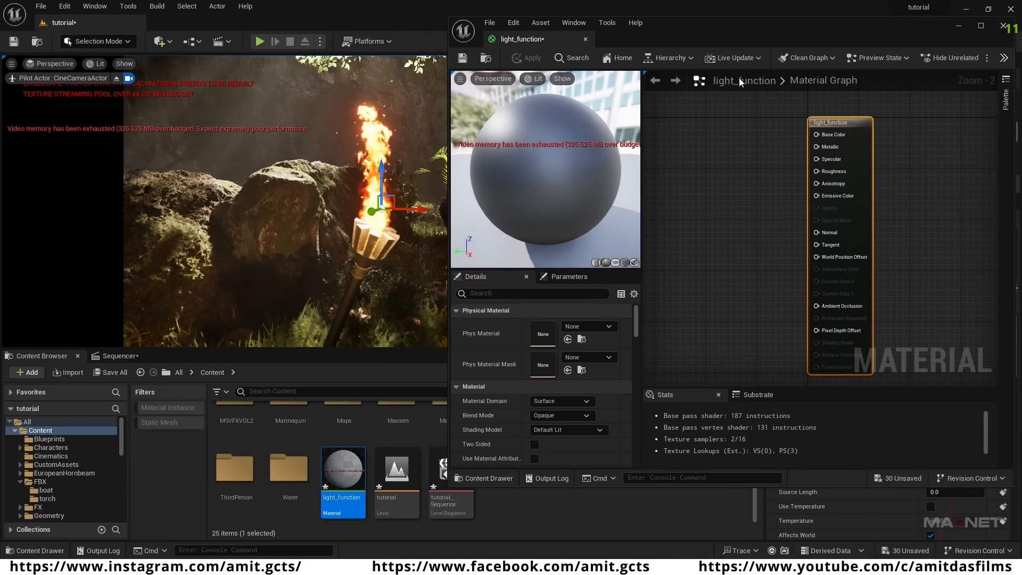
left_click_drag(829, 124, 925, 103)
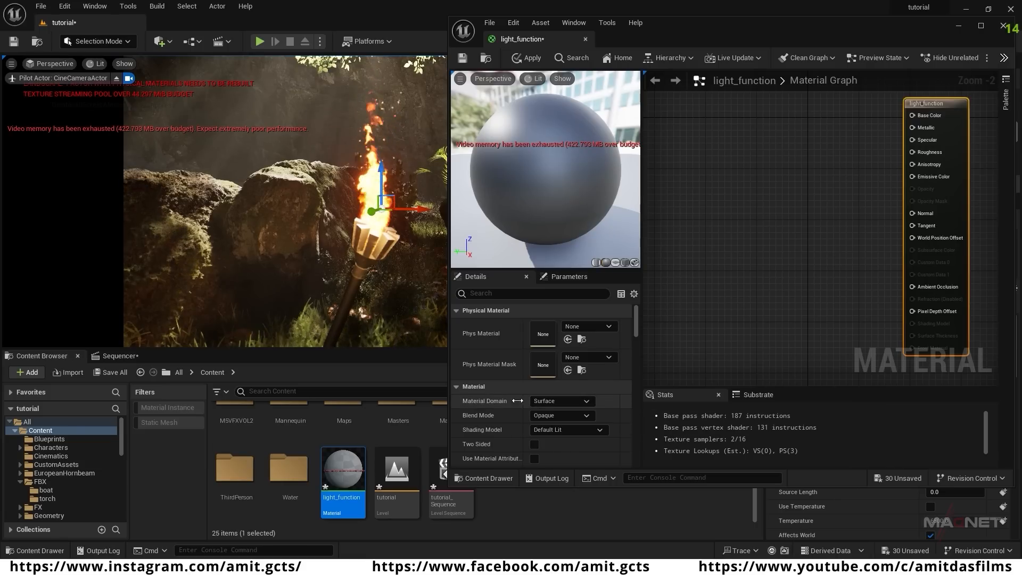
left_click(589, 402)
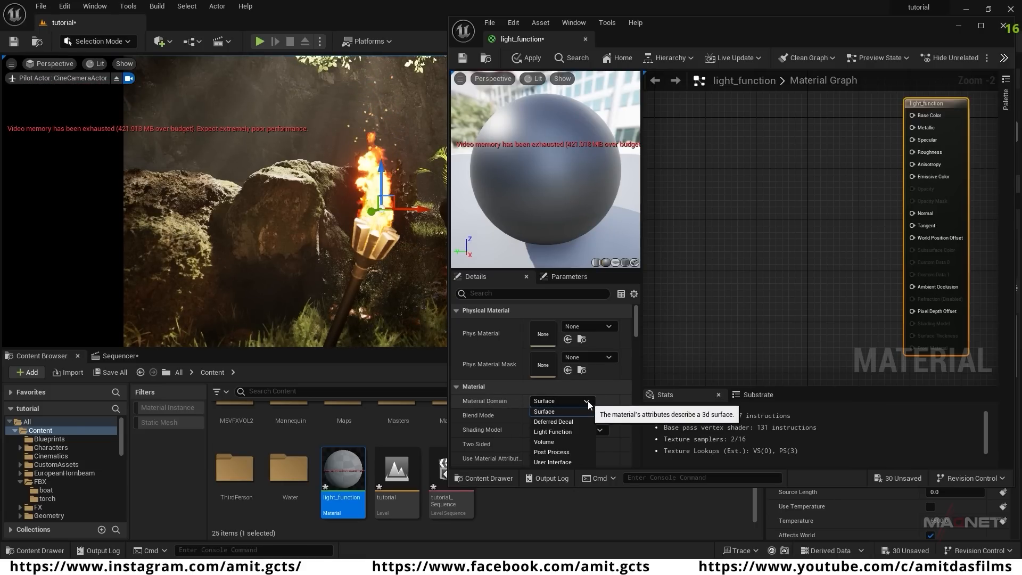
left_click(544, 424)
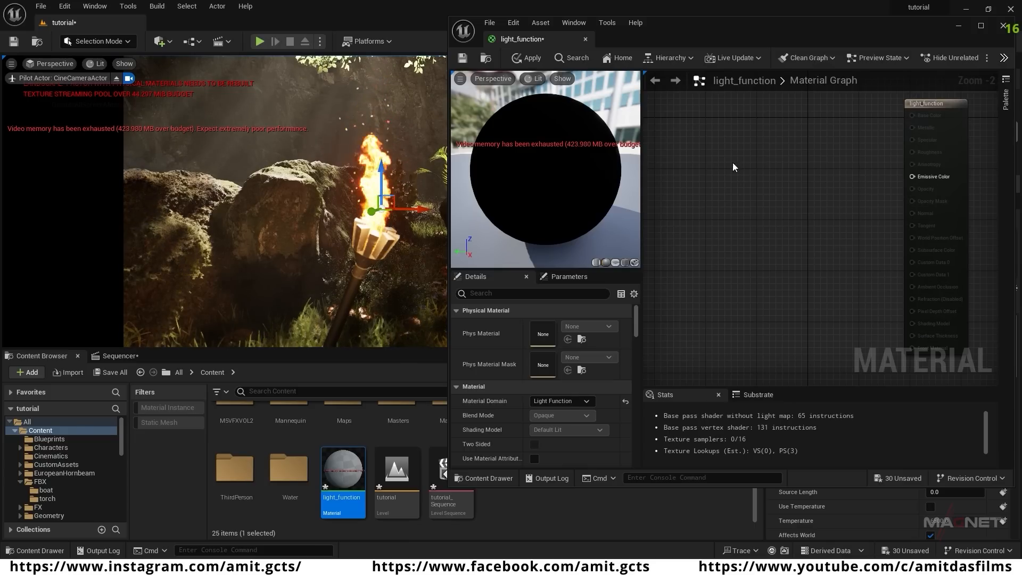
- Add a Time node to the material graph and place it well before the output node
right_click(679, 133)
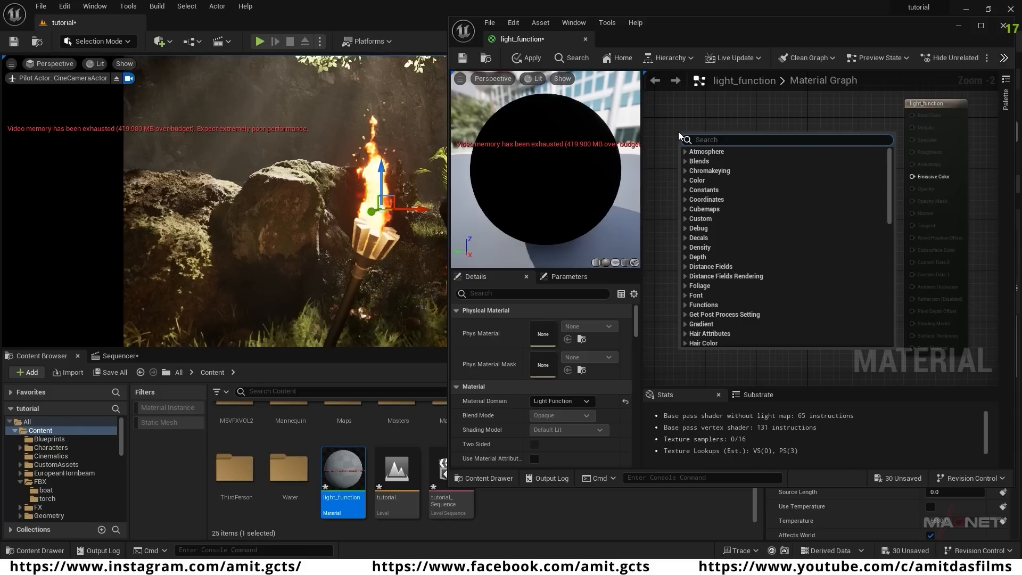
type("tim")
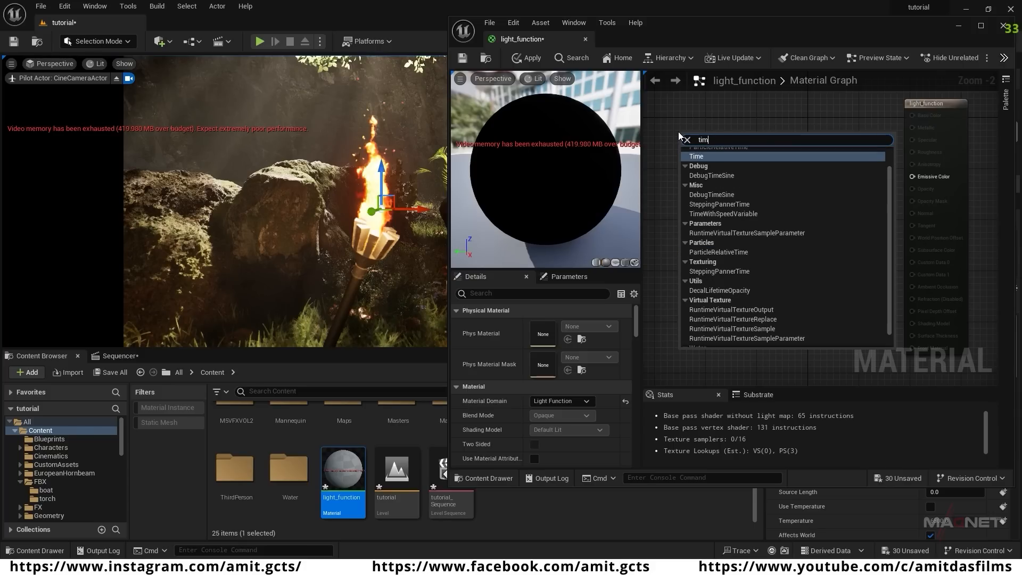
type("e")
left_click(698, 156)
left_click_drag(706, 152, 721, 156)
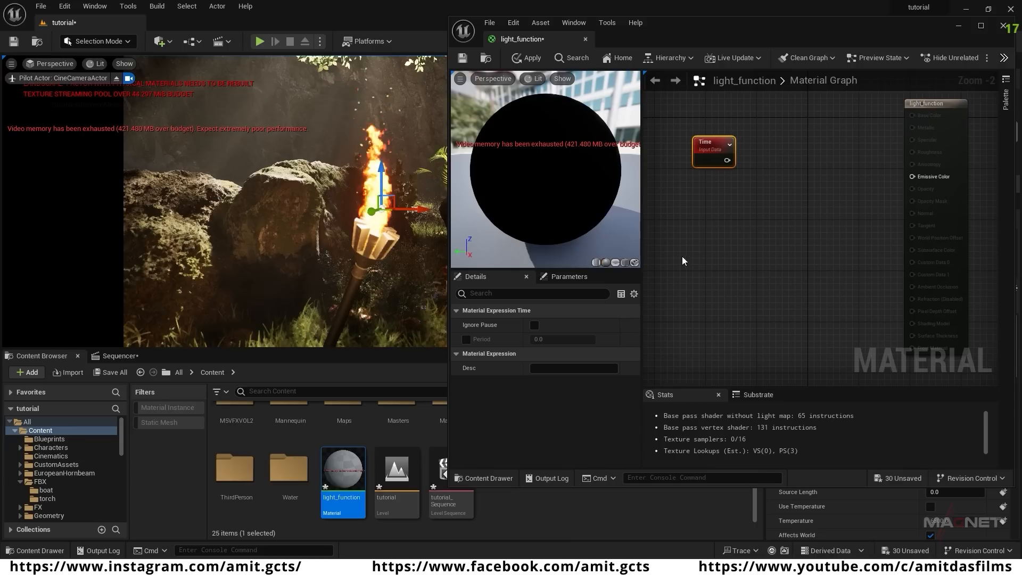
- Add a scalar parameter named "flickring" below the Time node
left_click(685, 210)
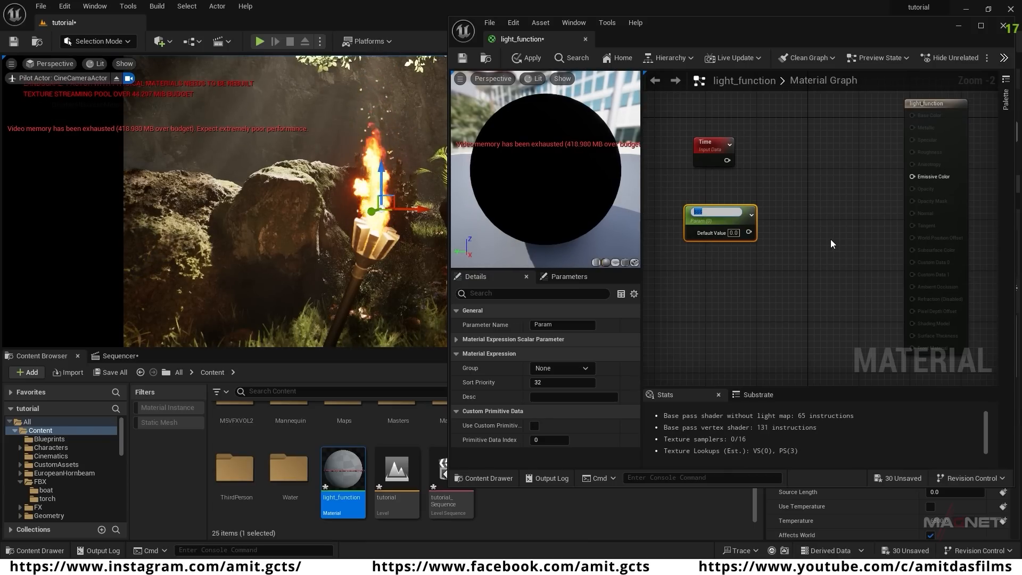
type("flickring")
key("Return")
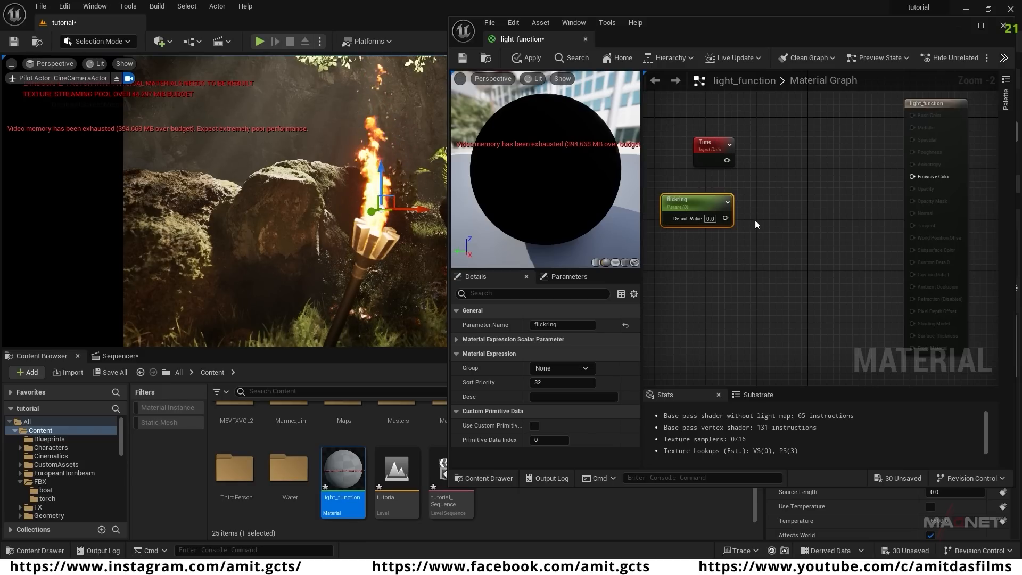
- Add a Multiply node, feeding Time into input A and the flickring parameter into input B
left_click(781, 170)
left_click_drag(726, 161, 790, 189)
left_click_drag(725, 218, 768, 171)
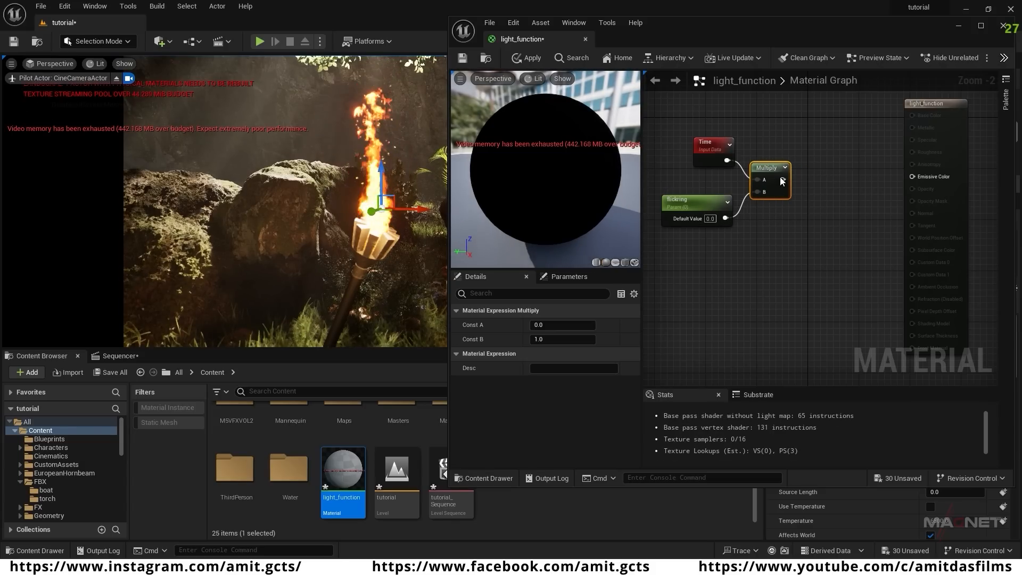
- Add a Sine node and place it between the Multiply node and the material output, level with Multiply
right_click(812, 138)
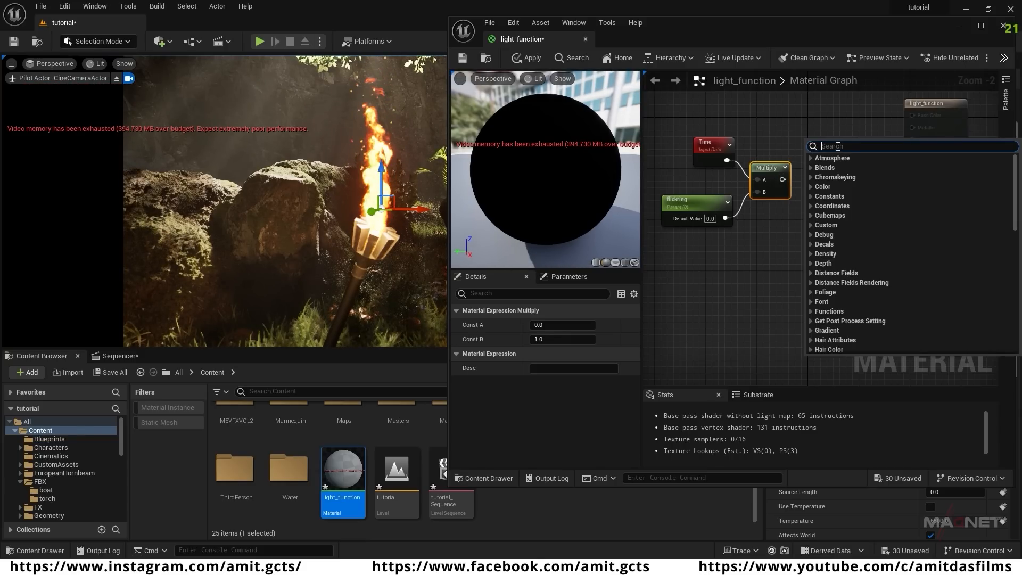
type("sine")
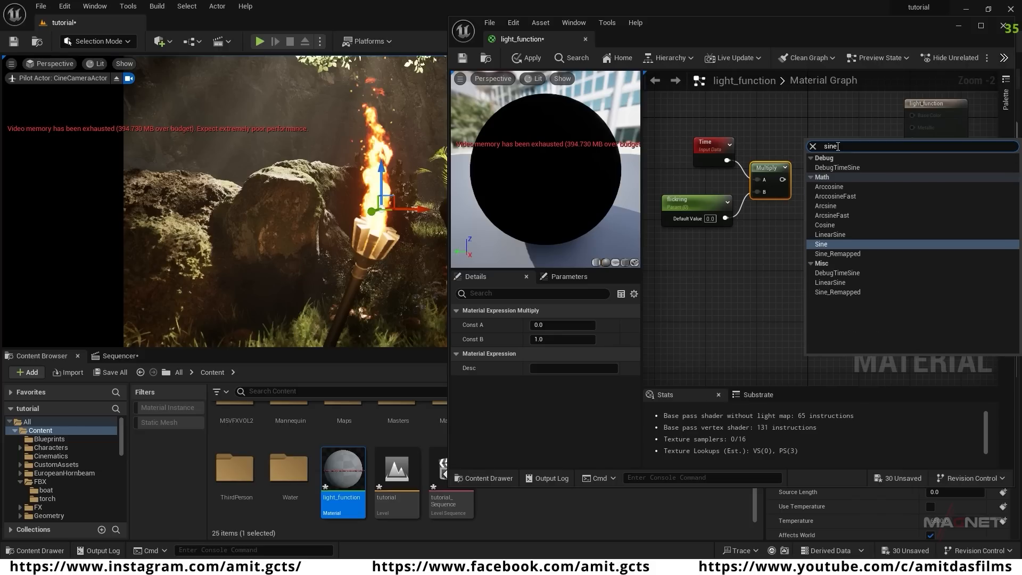
left_click(823, 245)
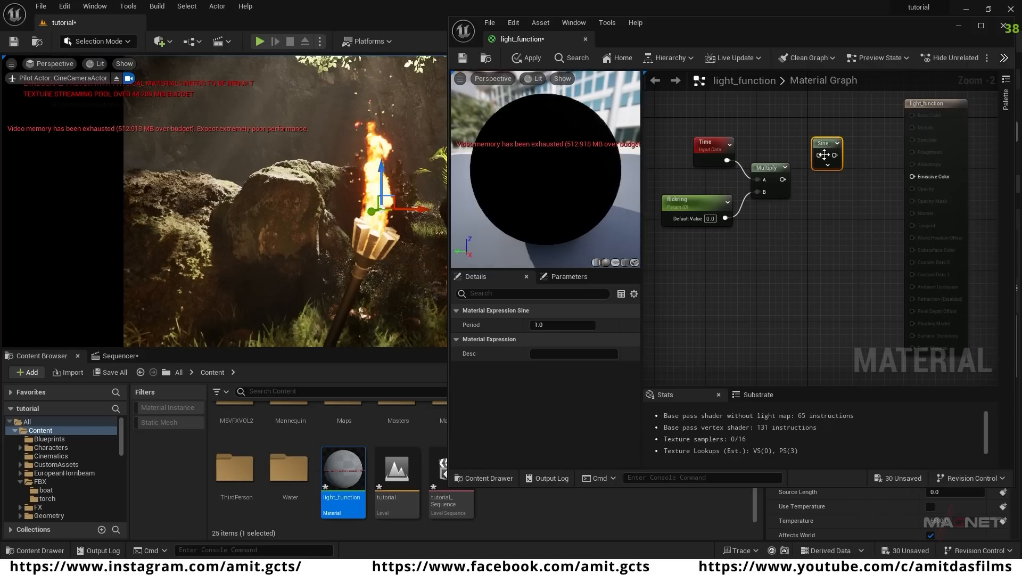
left_click_drag(823, 142, 813, 180)
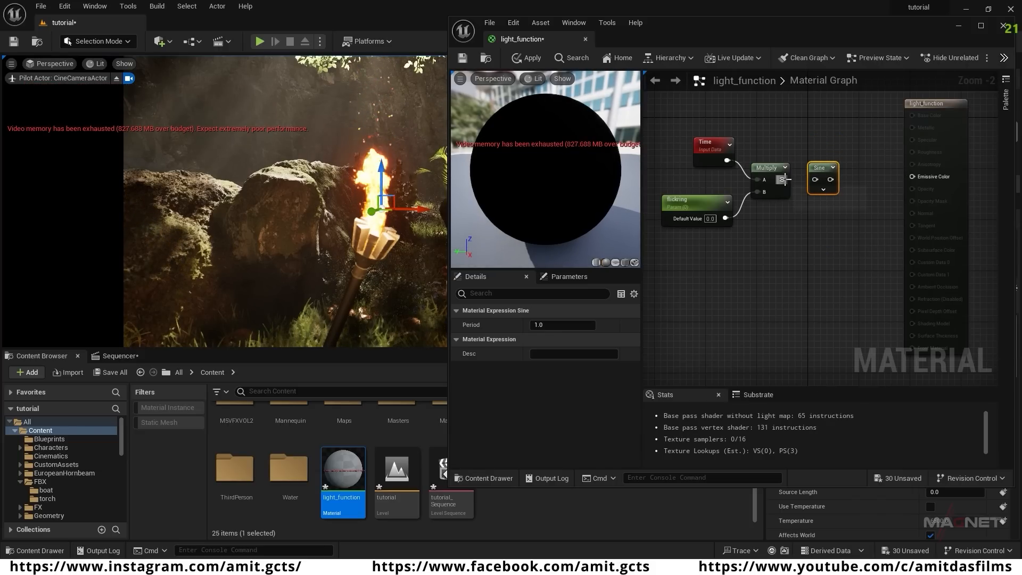
- Add a Frac node after Sine, feed the Sine output into it, and connect its output to Emissive Color
right_click(854, 166)
type("frac")
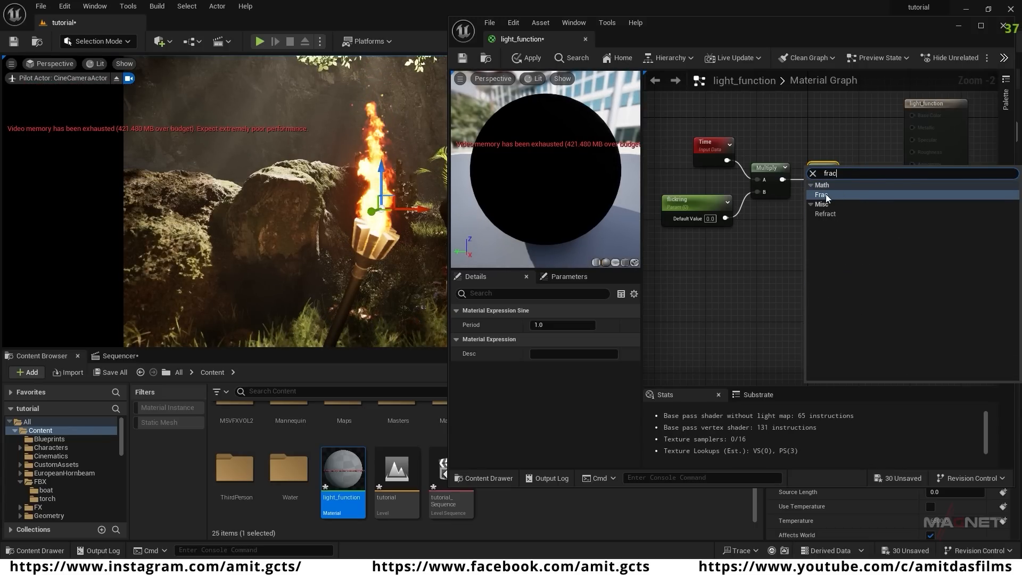
key("Return")
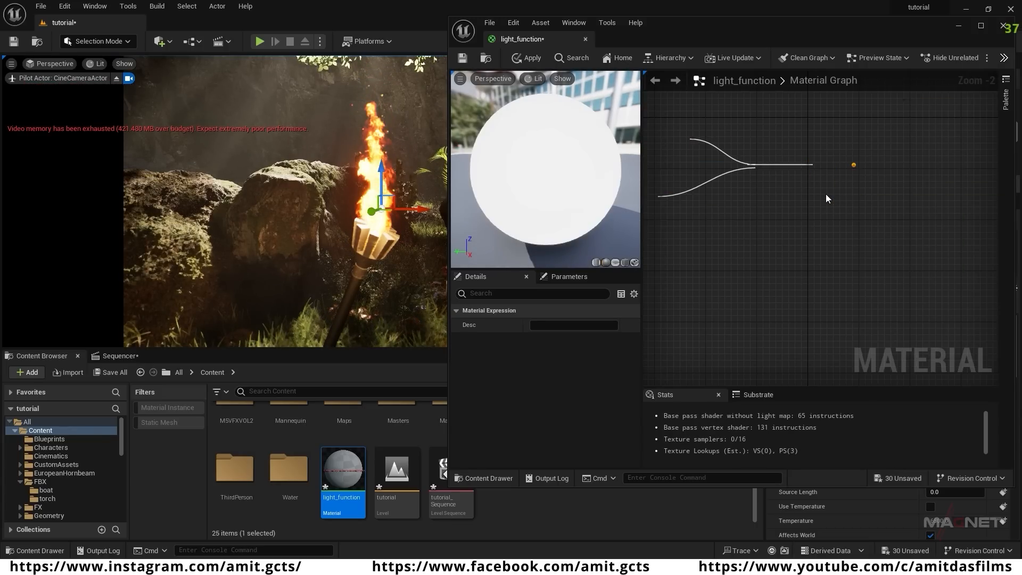
left_click_drag(830, 179, 860, 182)
left_click_drag(875, 182, 921, 175)
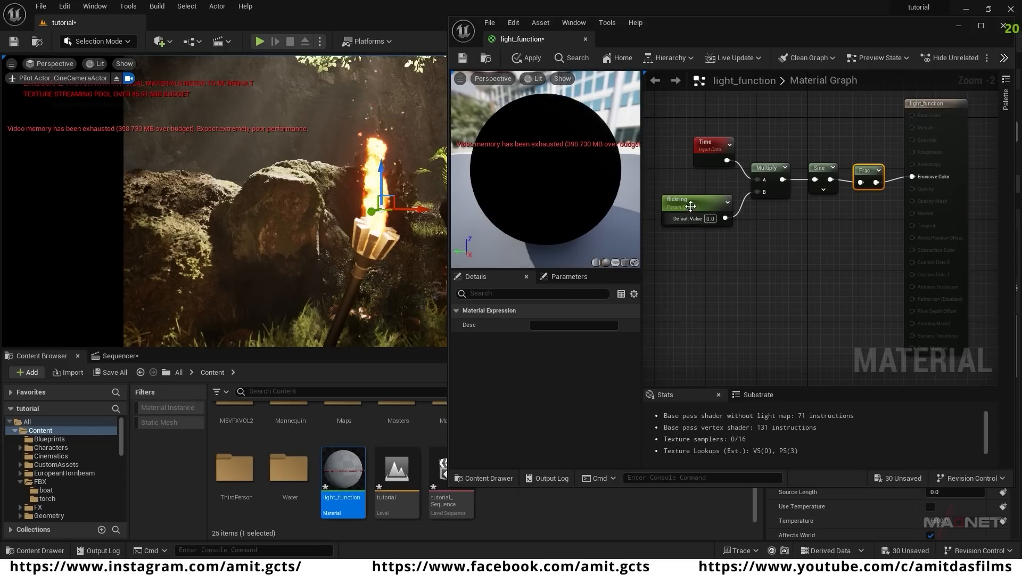
- Set the flickring parameter's default value to 0.5, apply the material changes, and put the material editor away
left_click_drag(690, 206, 684, 226)
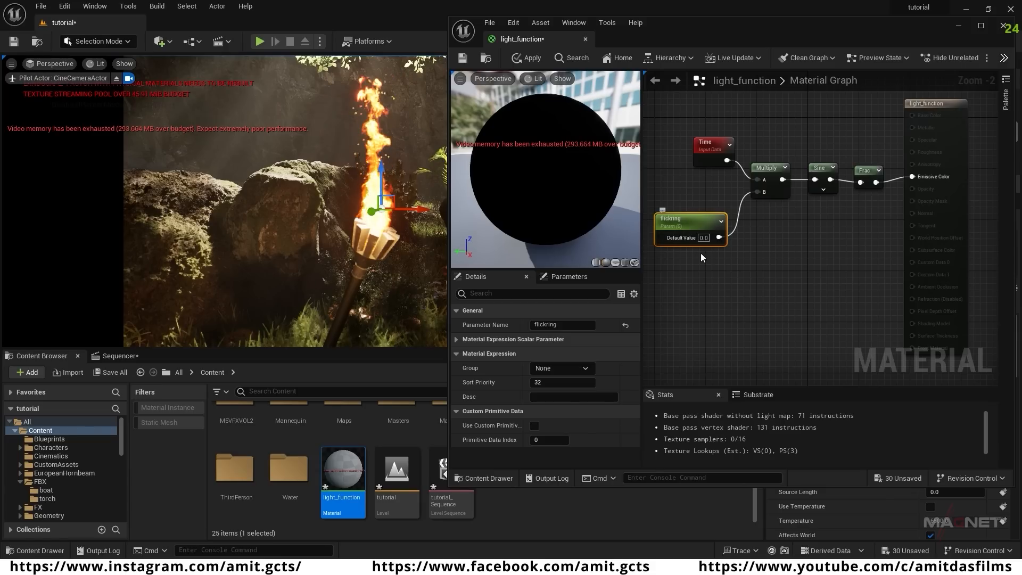
left_click(706, 238)
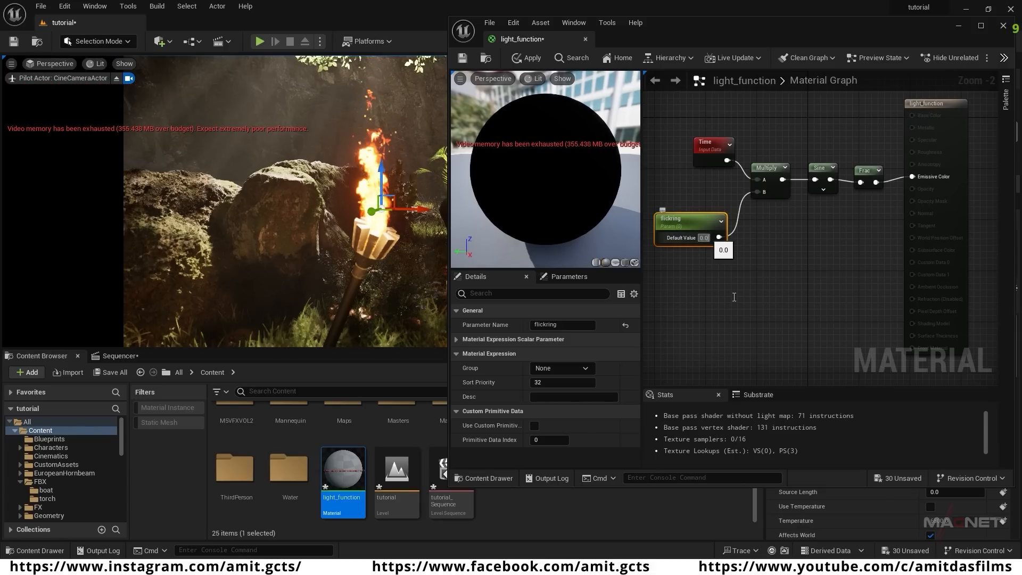
type("0.5")
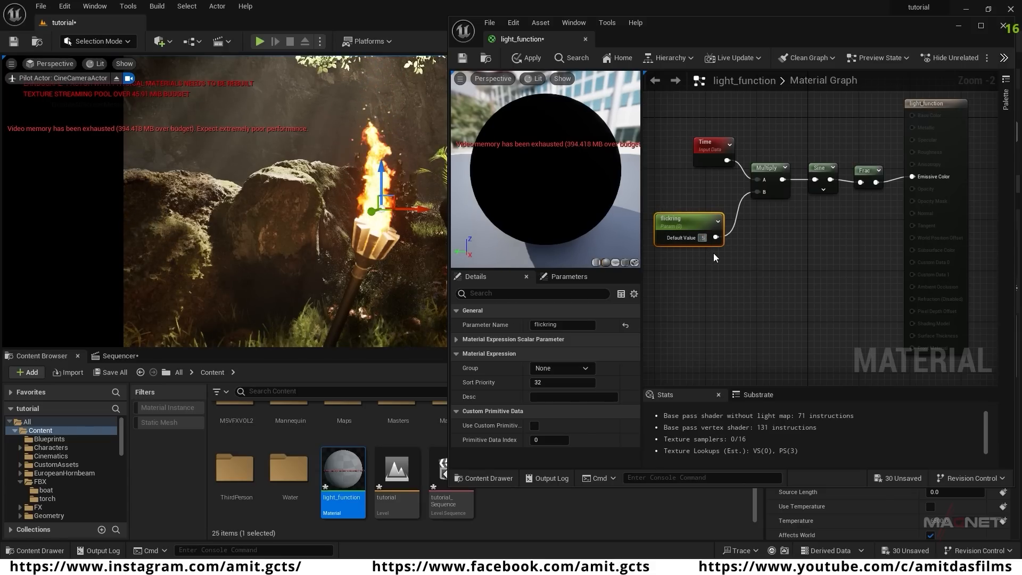
left_click(713, 253)
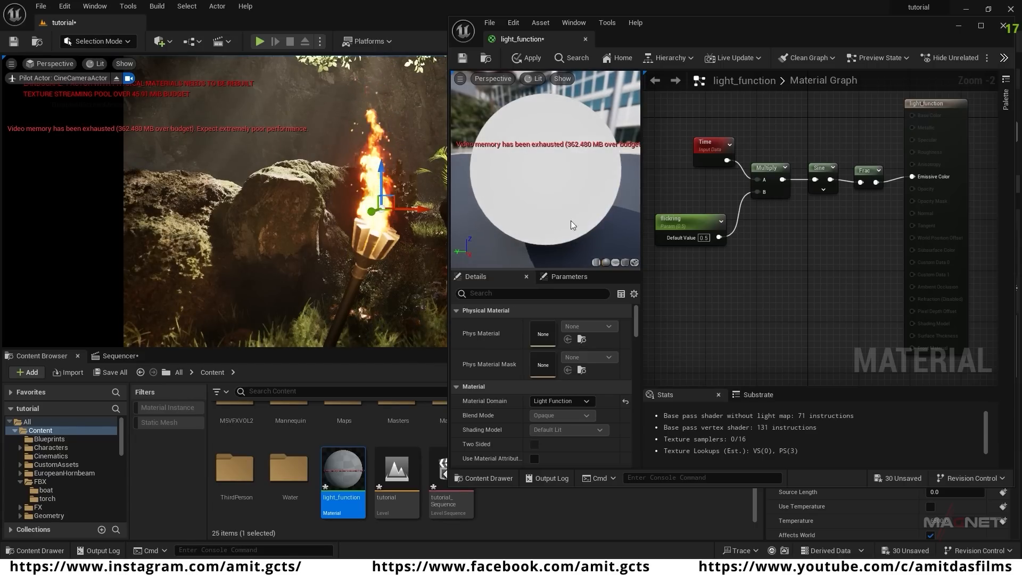
left_click(529, 57)
left_click(814, 85)
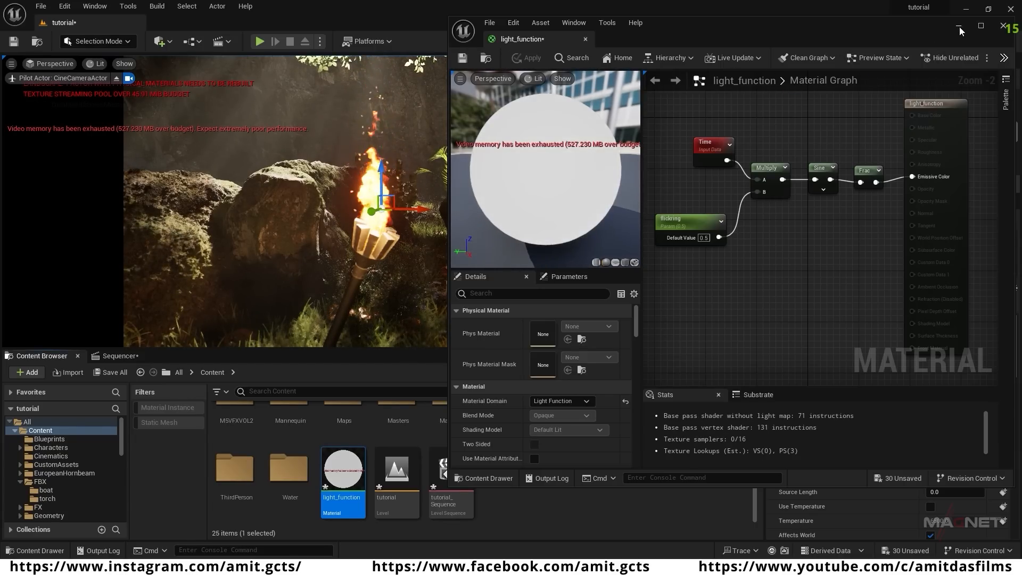
left_click(958, 26)
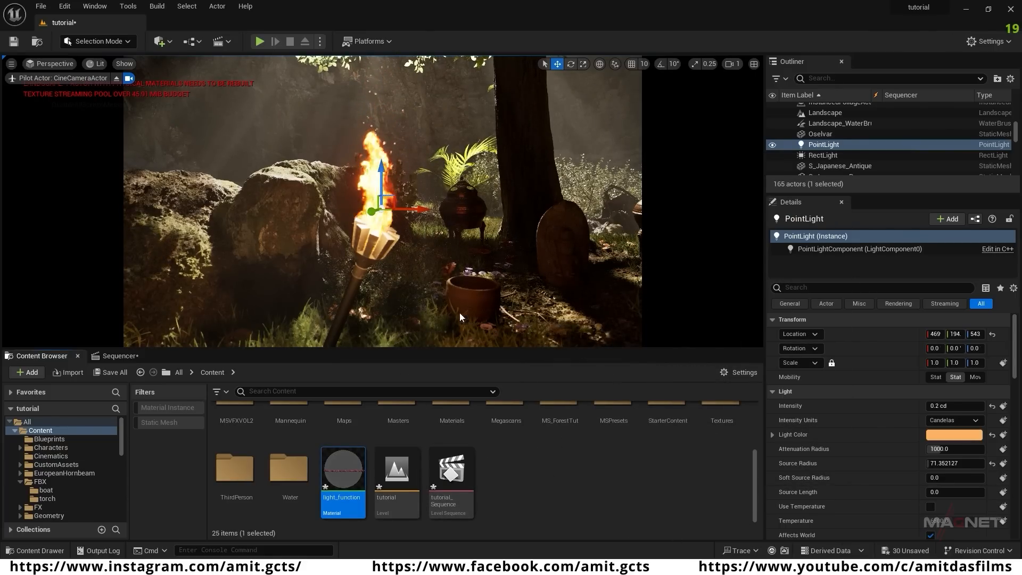
- Create a material instance from the light_function material, keeping the suggested name
right_click(348, 476)
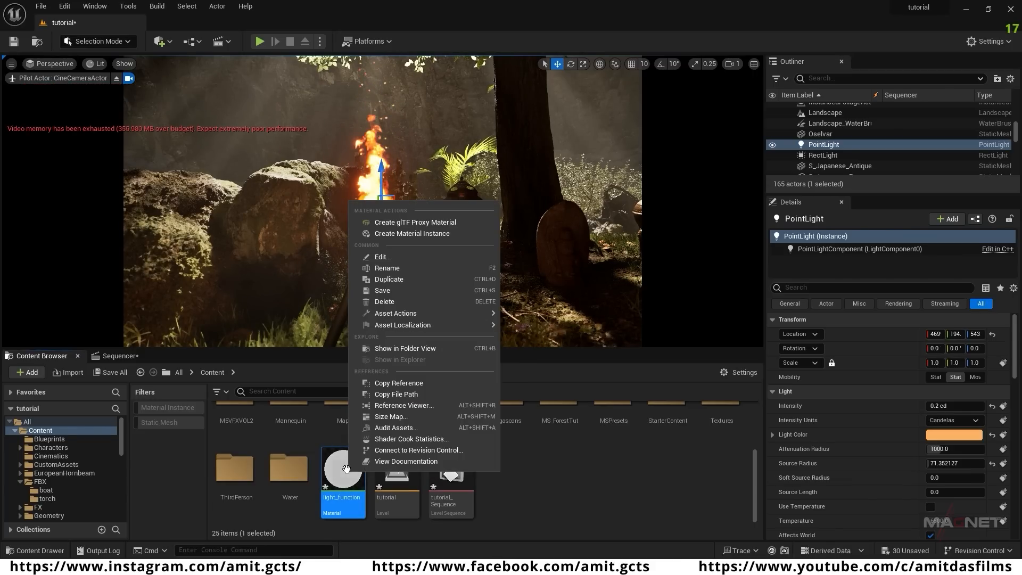
left_click(415, 234)
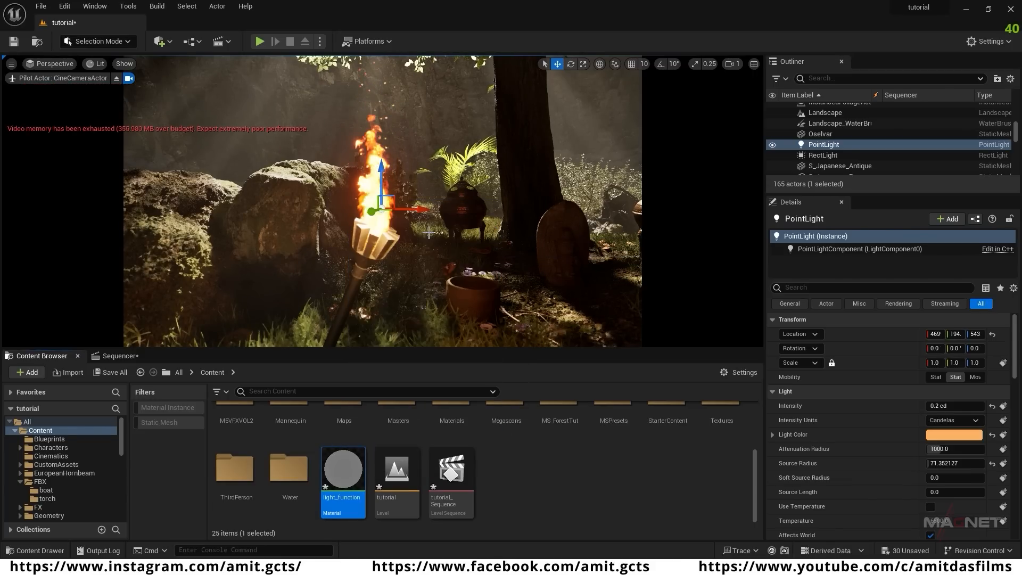
key("Return")
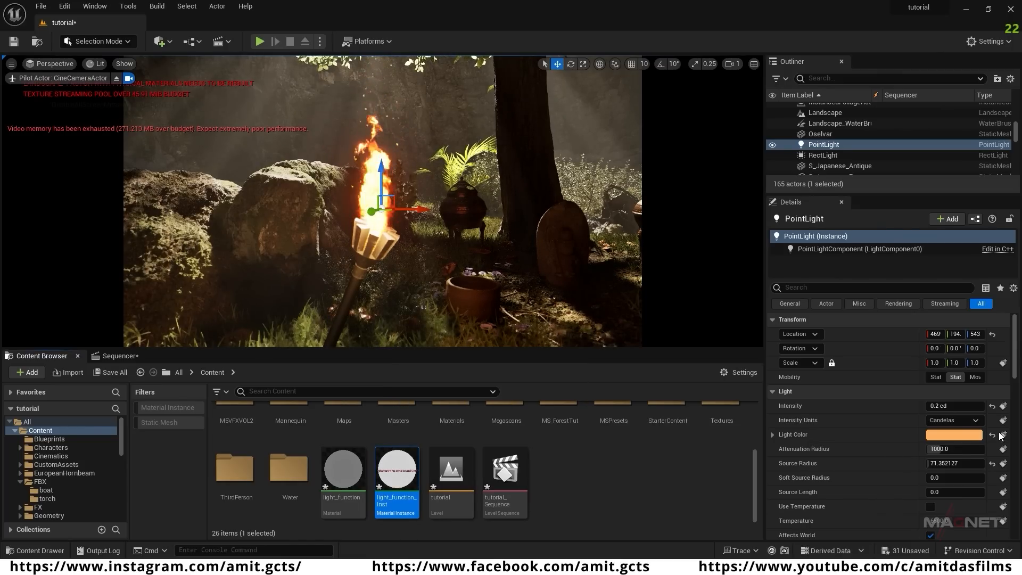
- Assign the light_function_Inst material instance as the PointLight's Light Function Material
left_click(820, 146)
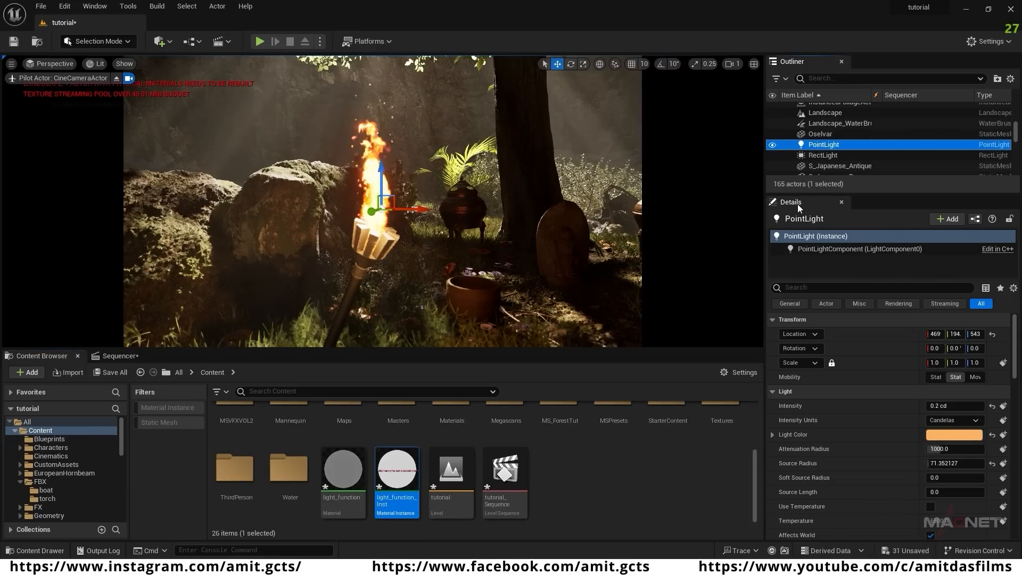
left_click_drag(1016, 323, 1017, 410)
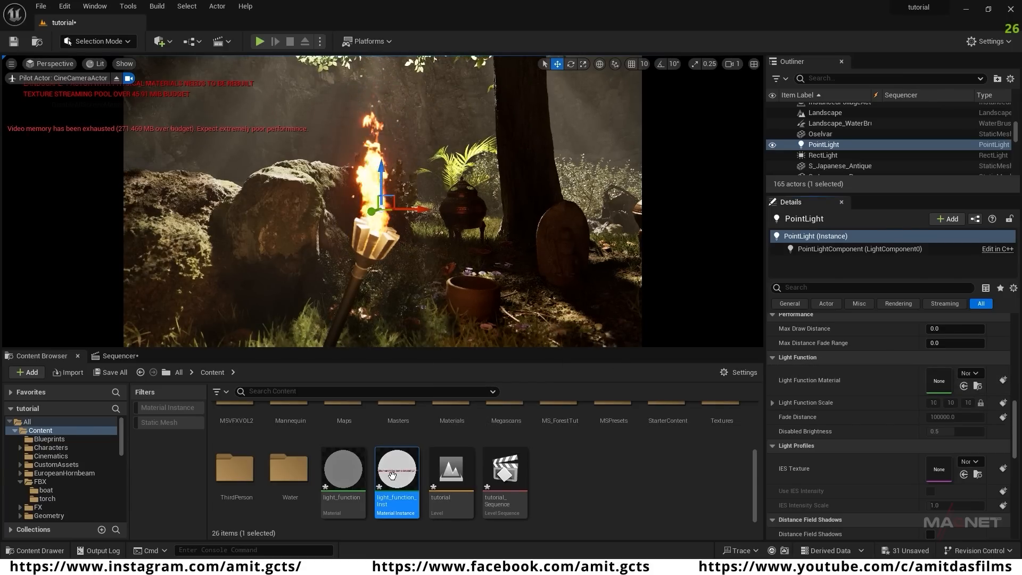
left_click_drag(392, 475, 939, 378)
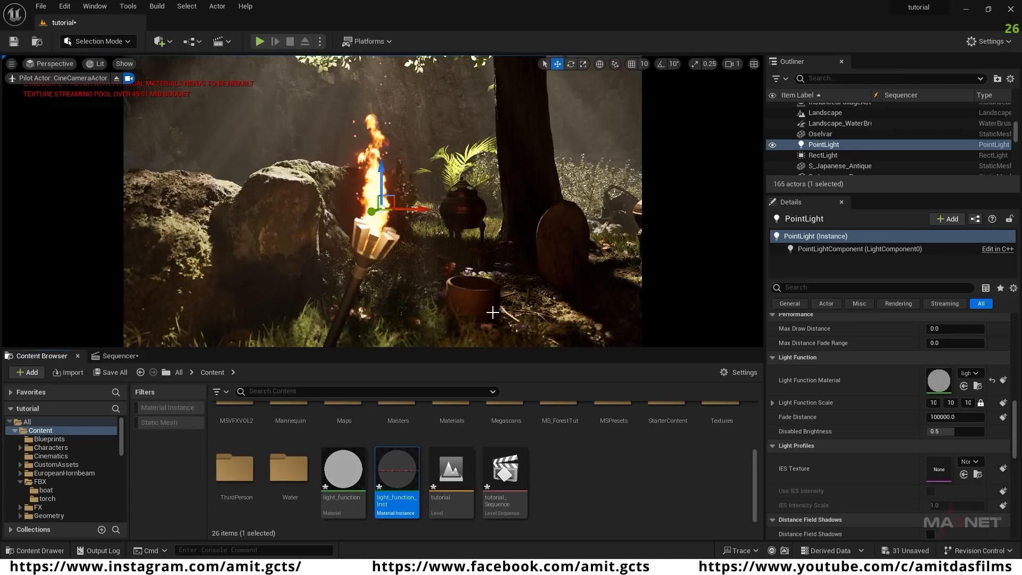
- Duplicate the torch together with its fire and point light, then place the copy farther back near the second pot, leaning the other way
right_click_drag(506, 271, 511, 314)
right_click_drag(533, 263, 554, 251)
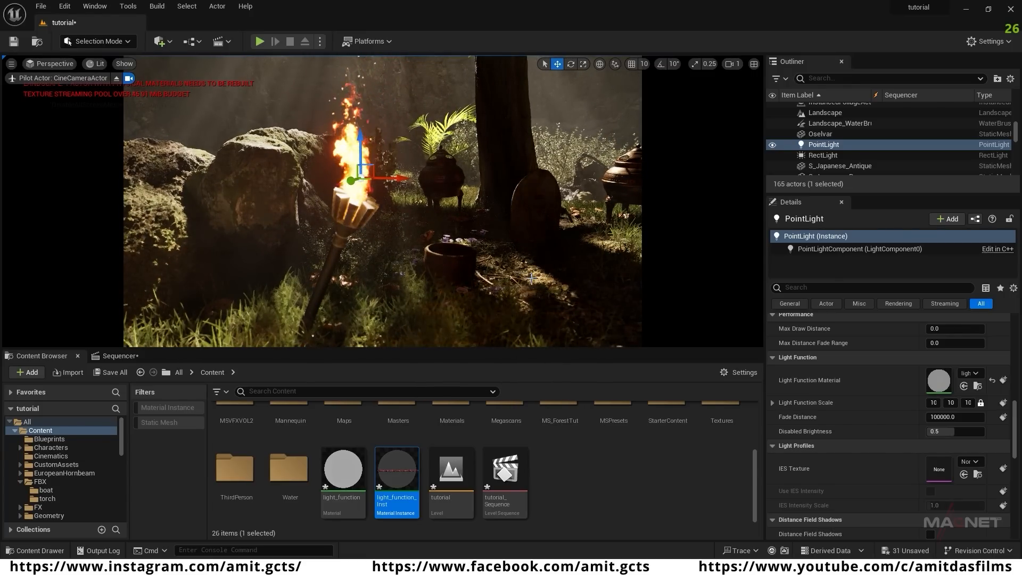
mouse_move(515, 270)
right_mouse_down()
mouse_move(536, 254)
mouse_move(513, 274)
right_mouse_up()
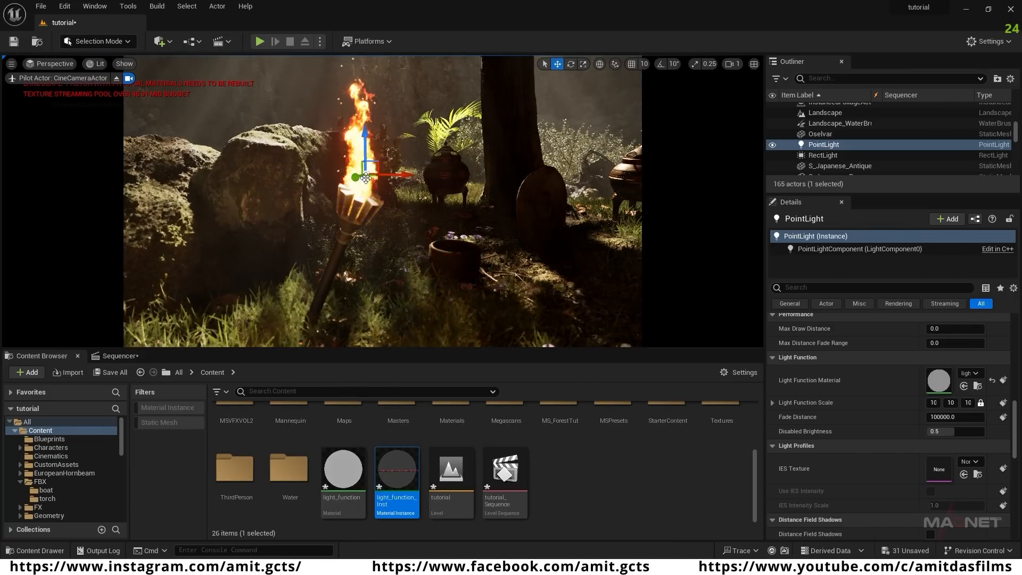
left_click(349, 234)
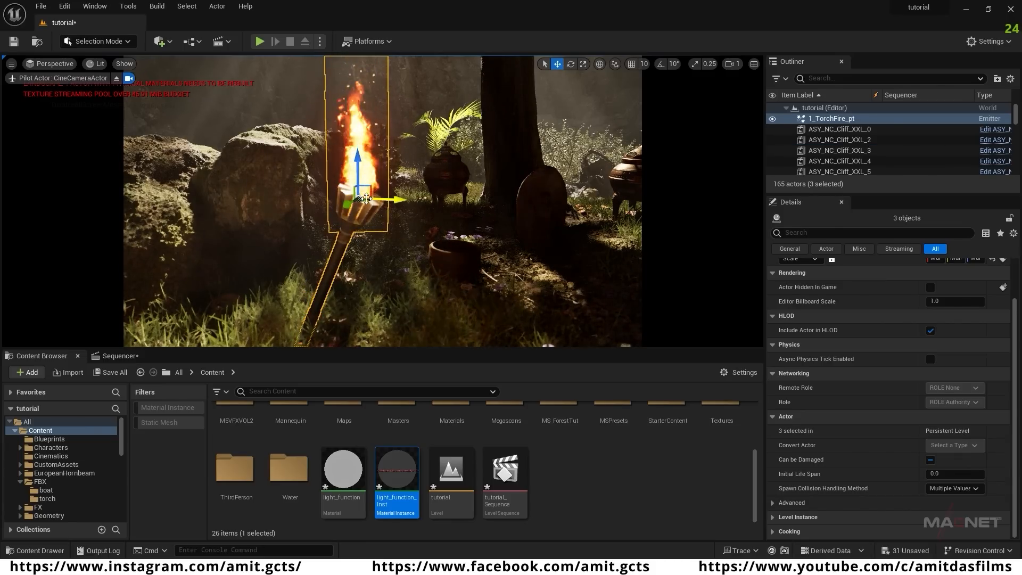
key("g")
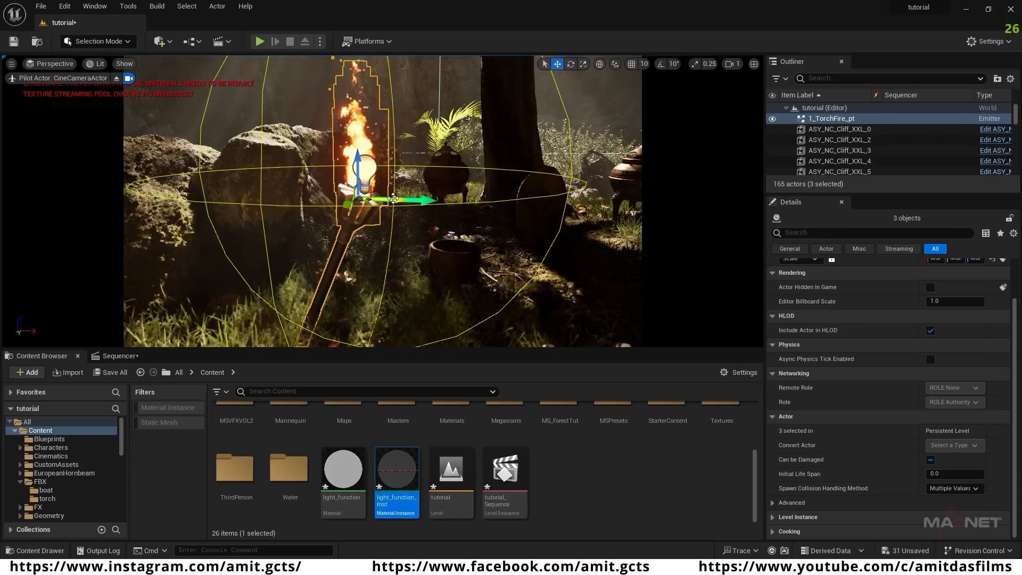
left_click_drag(387, 203, 618, 223, "alt")
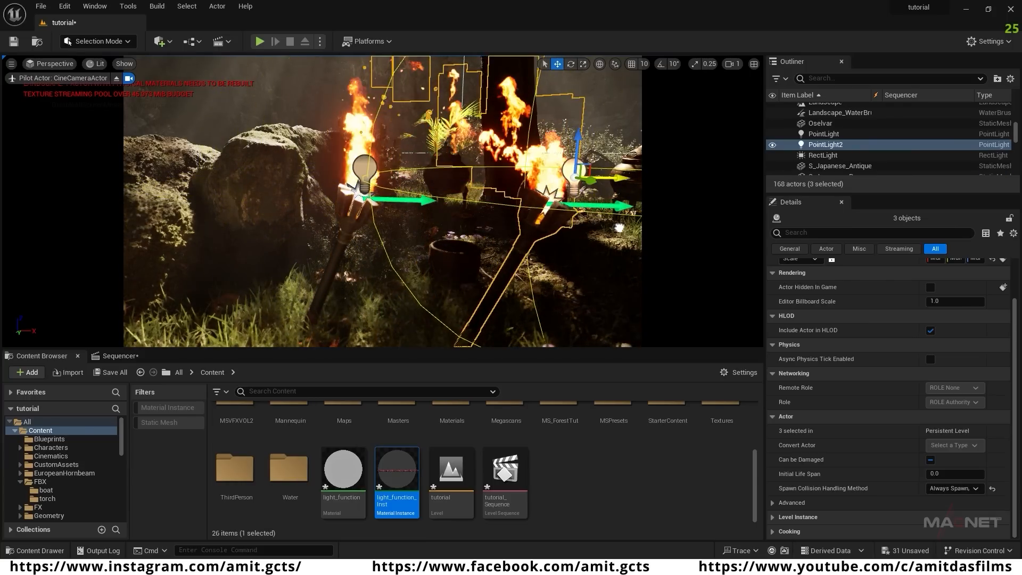
right_click_drag(445, 187, 490, 197)
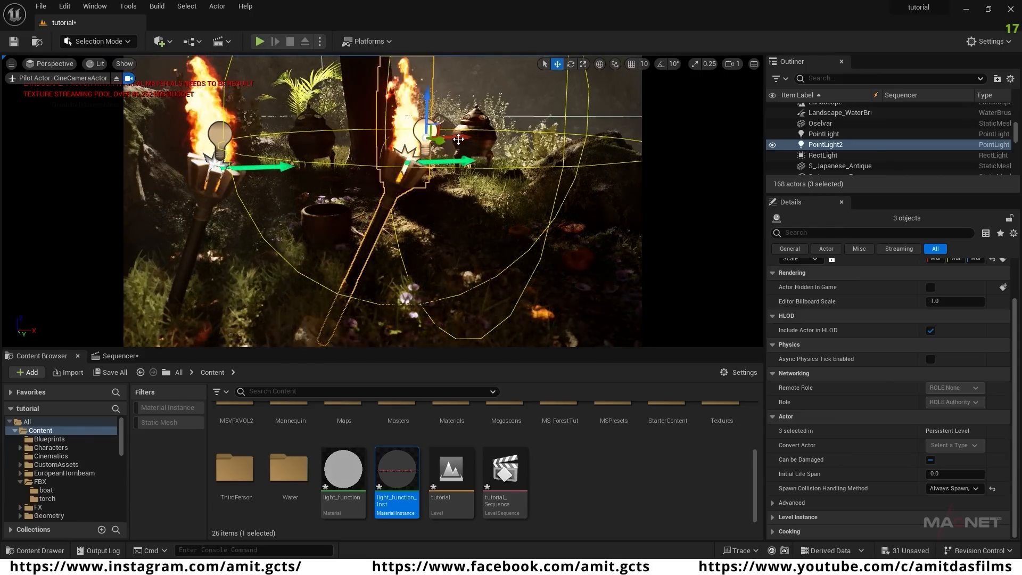
left_click_drag(440, 139, 479, 147)
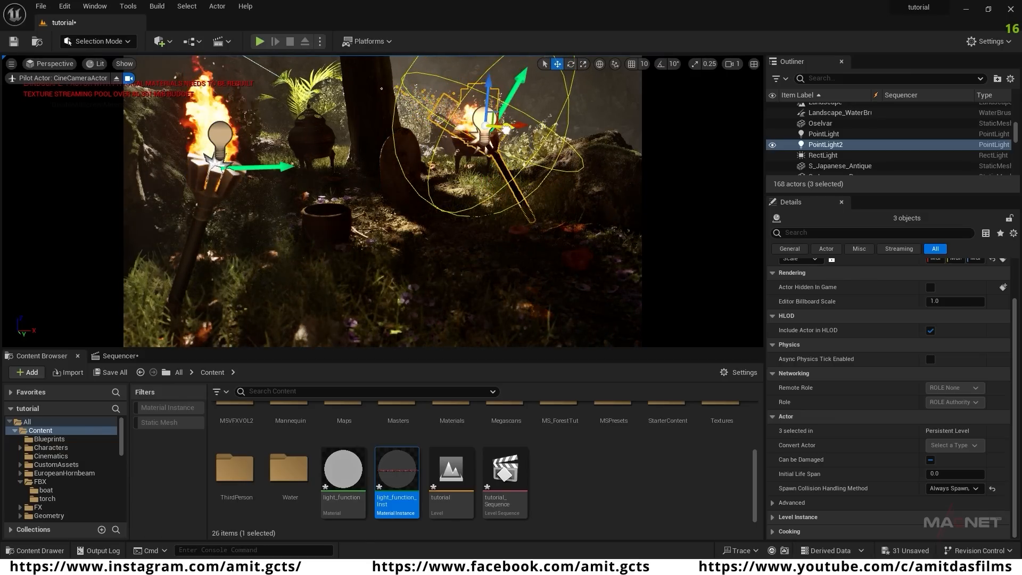
- Duplicate the second torch's point light, PointLight2, and place the copy slightly above it in the flame
mouse_move(390, 128)
right_mouse_down()
mouse_move(469, 125)
mouse_move(405, 125)
mouse_move(420, 186)
mouse_move(426, 154)
mouse_move(514, 257)
mouse_move(548, 250)
mouse_move(495, 247)
mouse_move(512, 252)
right_mouse_up()
left_click(514, 257)
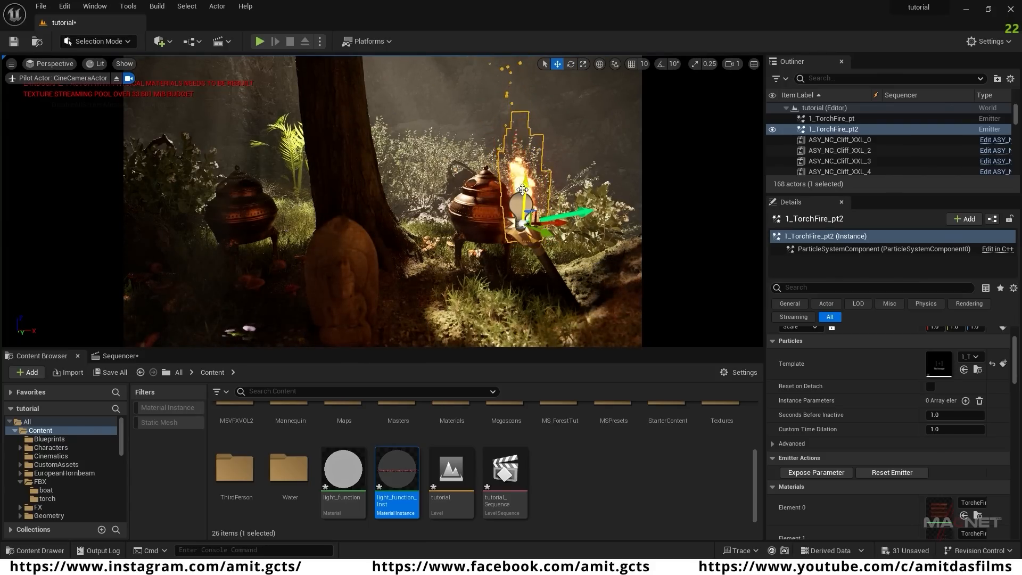
mouse_move(432, 300)
right_mouse_down()
mouse_move(442, 298)
mouse_move(414, 299)
mouse_move(427, 297)
right_mouse_up()
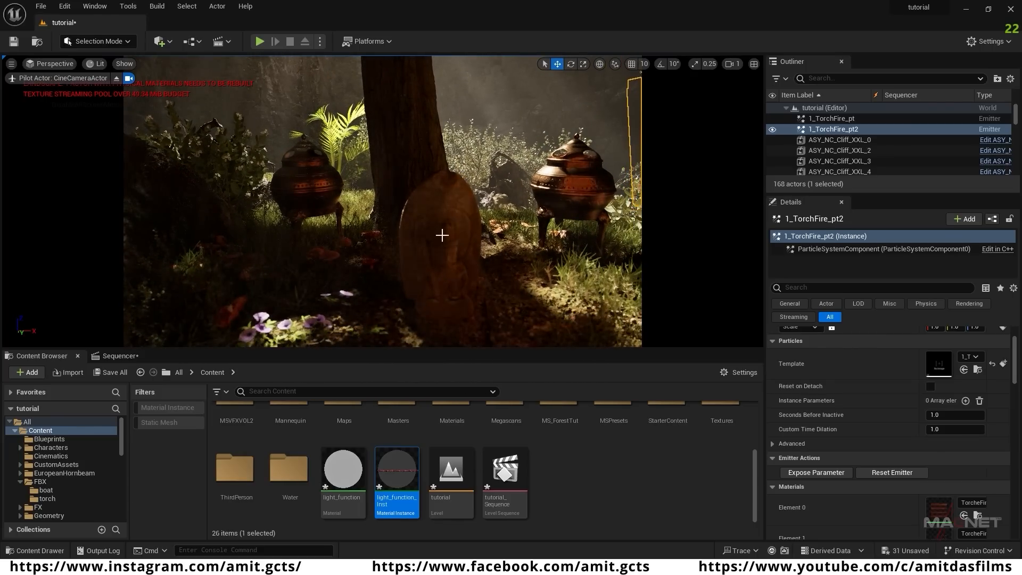
right_click_drag(479, 296, 521, 284)
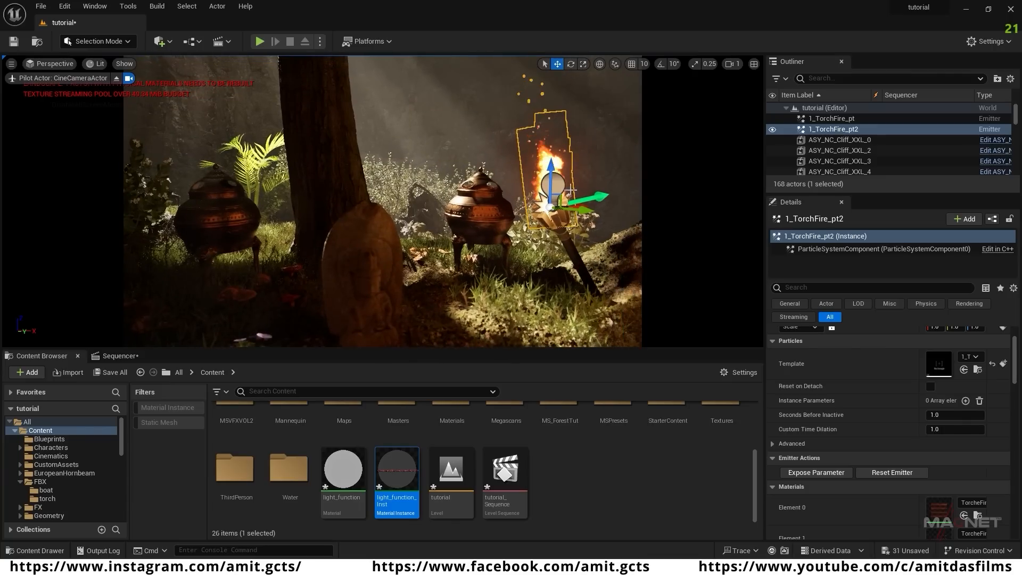
left_click(553, 183)
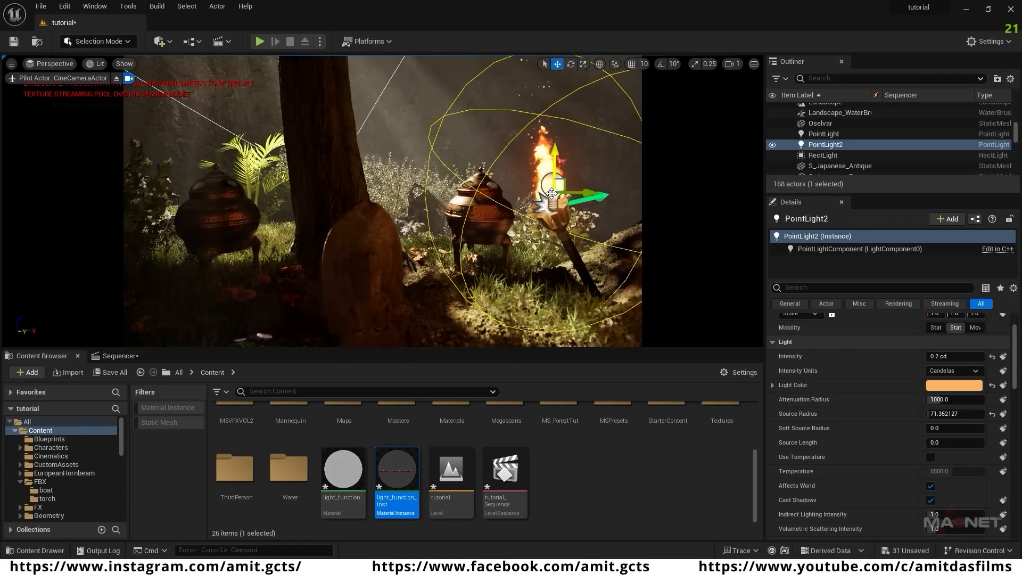
left_click_drag(552, 156, 553, 138, "alt")
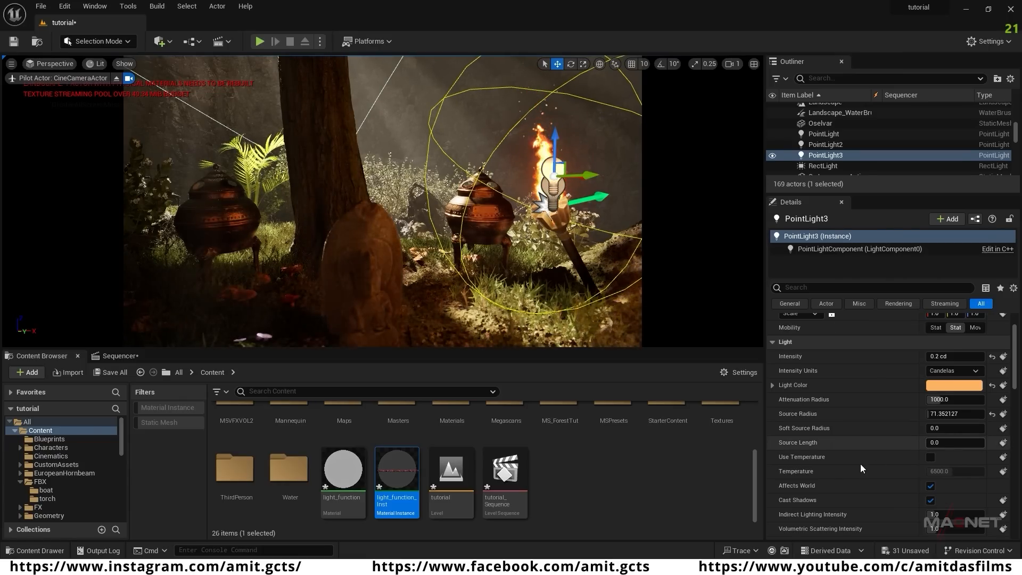
- Reset PointLight3's Light Function Material to None
scroll(861, 453, "down", 10)
scroll(861, 453, "down", 5)
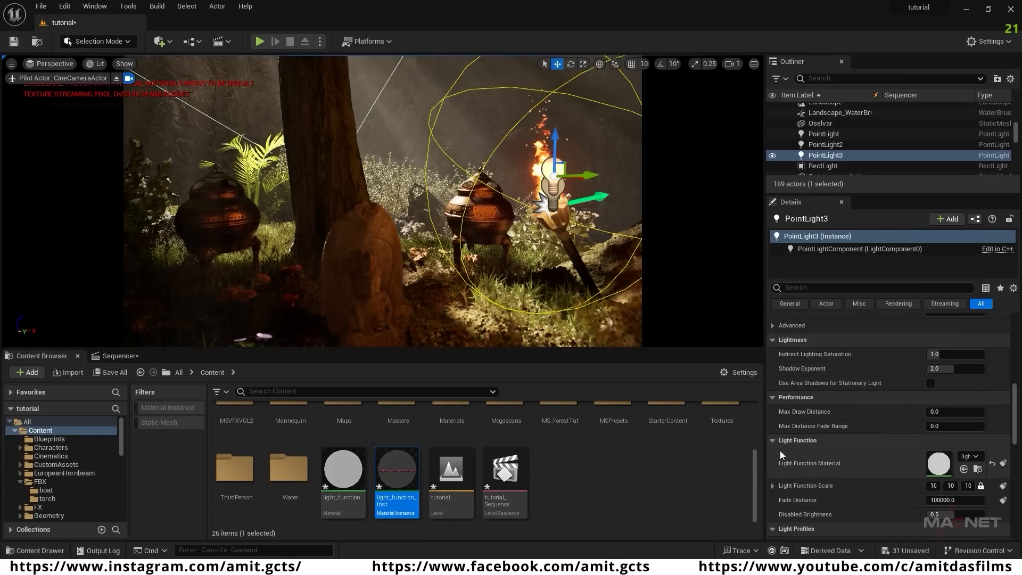
left_click(992, 464)
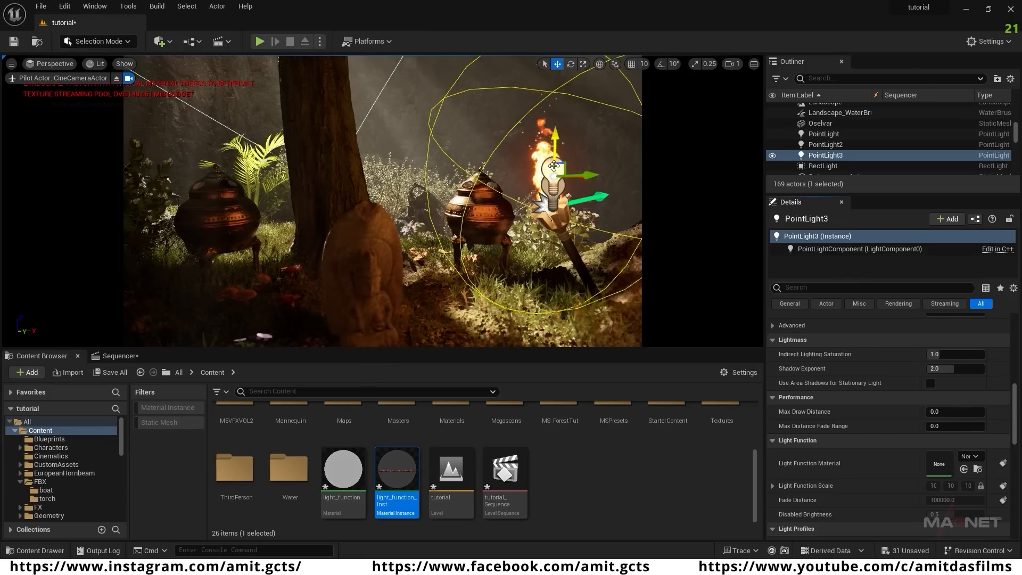
- Set PointLight3's intensity to 0.1 cd
scroll(905, 415, "up", 10)
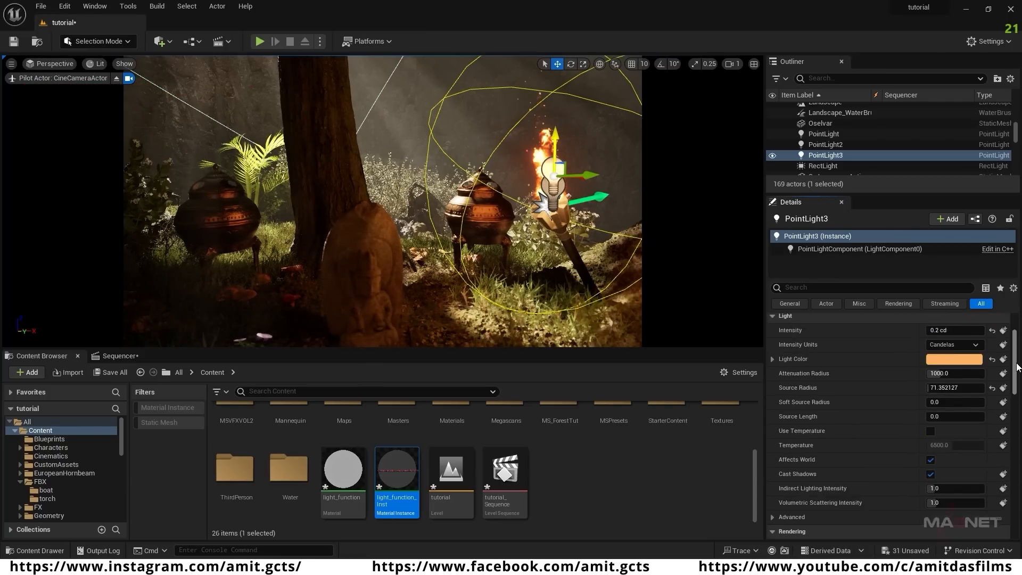
left_click(942, 406)
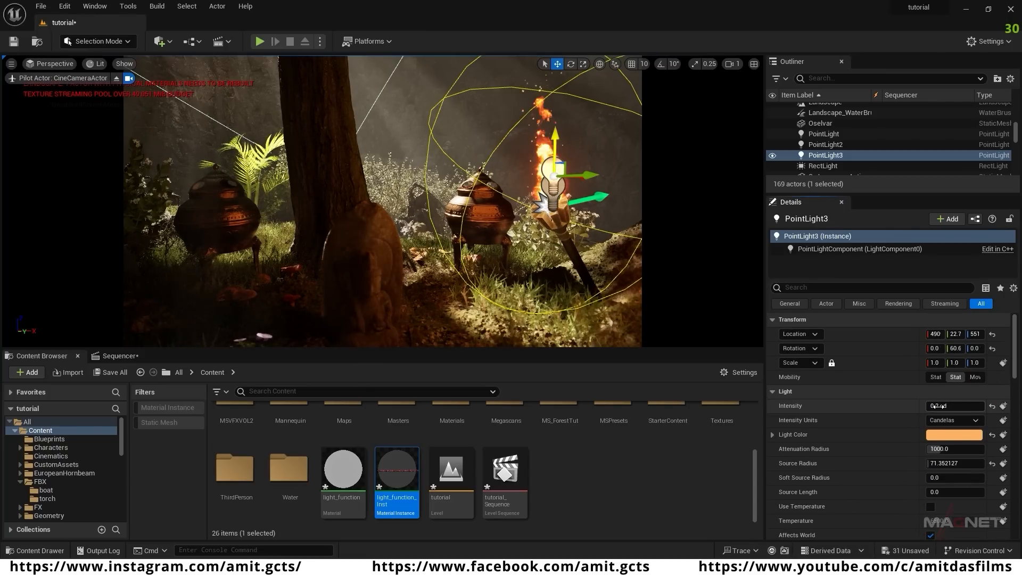
type(".1")
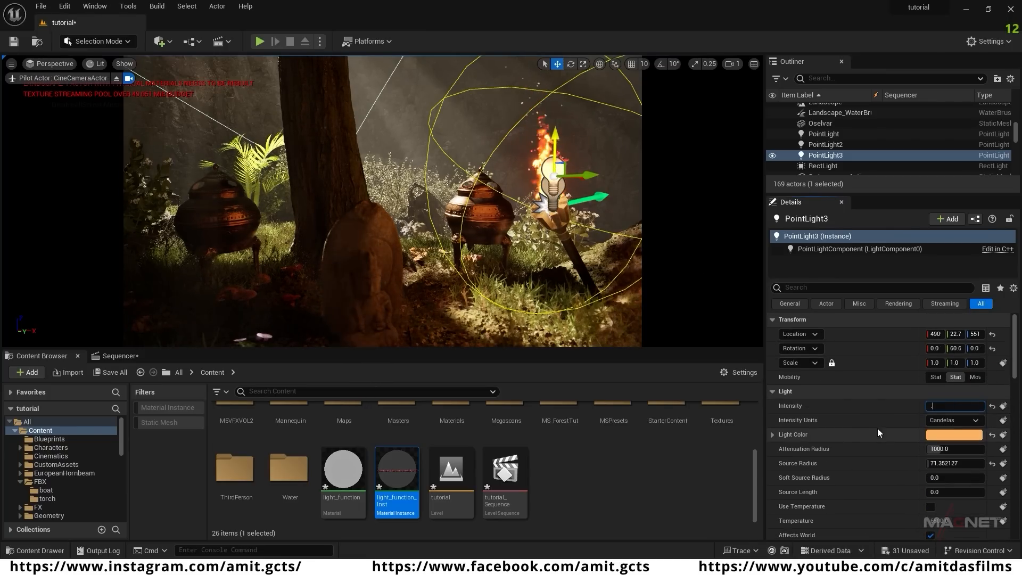
key("Return")
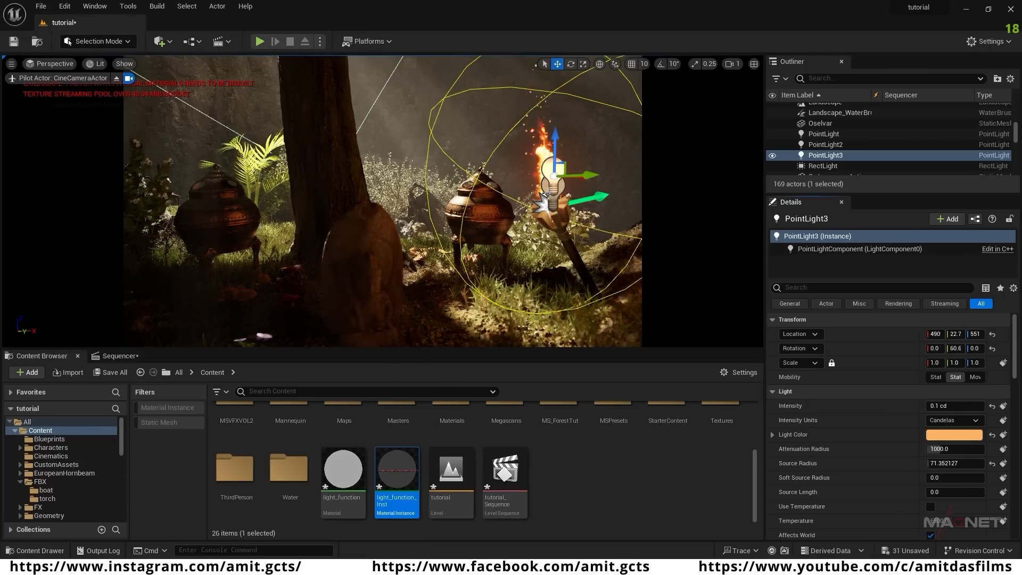
- Duplicate the front torch's fire emitter and place the copy inside the large pot near the rocks
key("s")
right_click_drag(426, 289, 450, 294)
key("a")
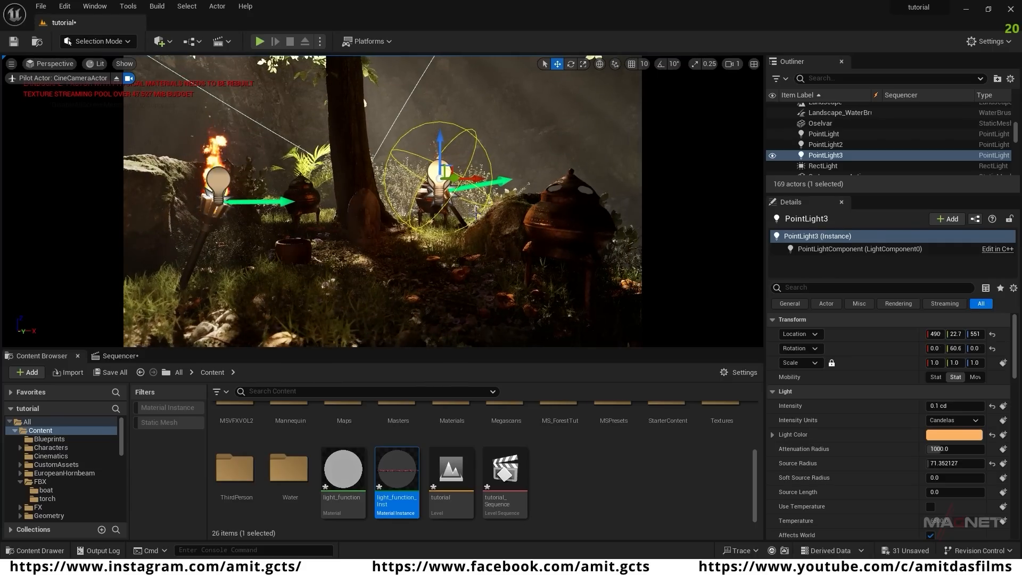
left_click(215, 175)
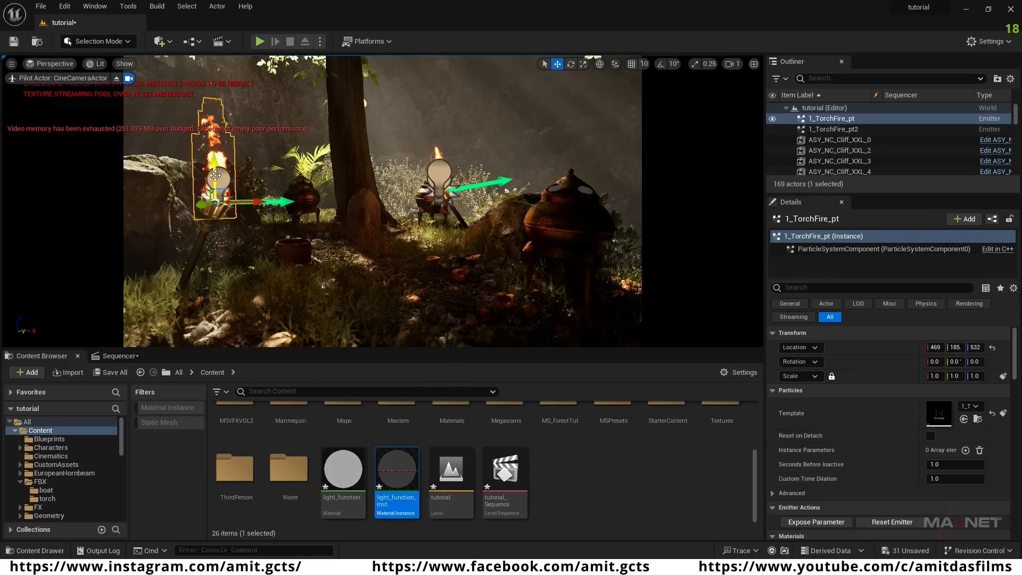
left_click_drag(244, 202, 368, 201, "alt")
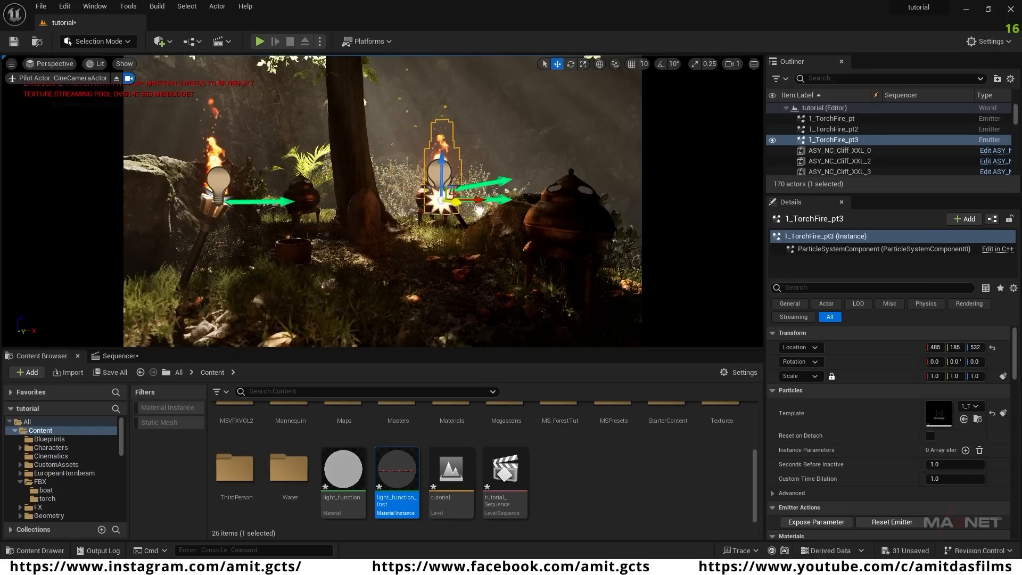
right_click_drag(573, 283, 596, 288)
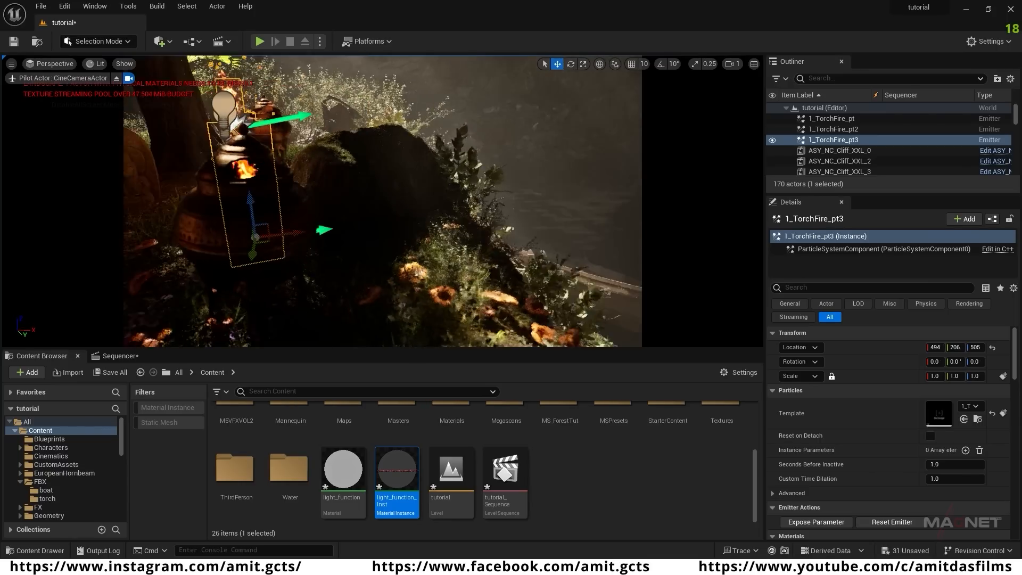
right_click_drag(573, 283, 530, 339)
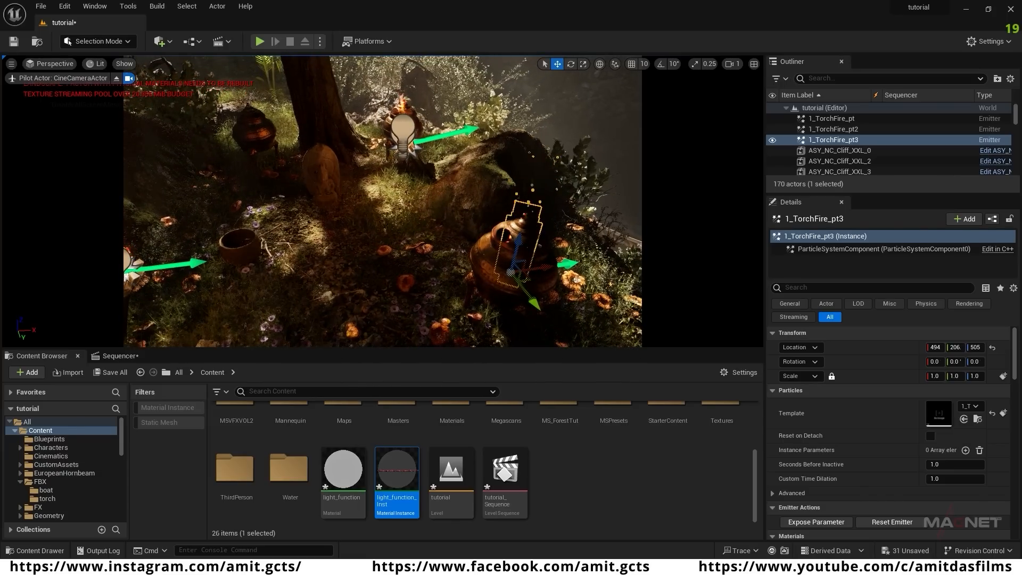
left_click_drag(537, 304, 507, 247, "alt")
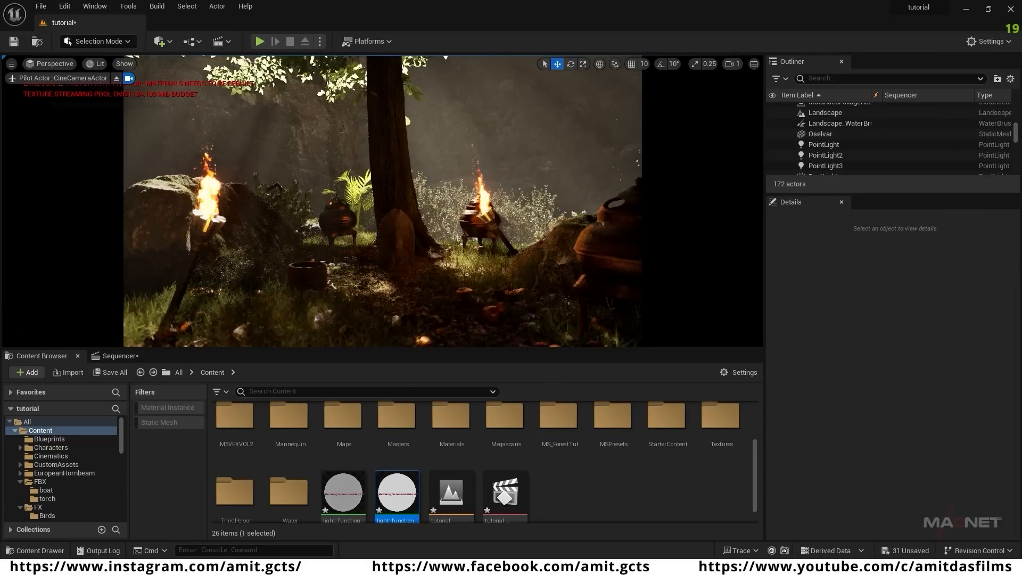
- Open the Particle folder of FX/IncenseSmoke in the project content
key("s")
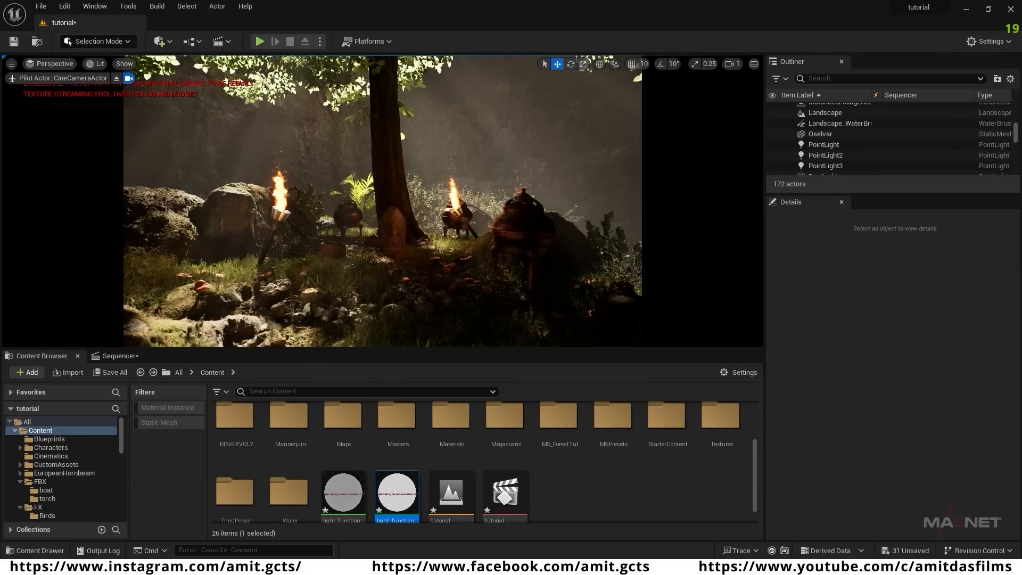
key("w")
key("a")
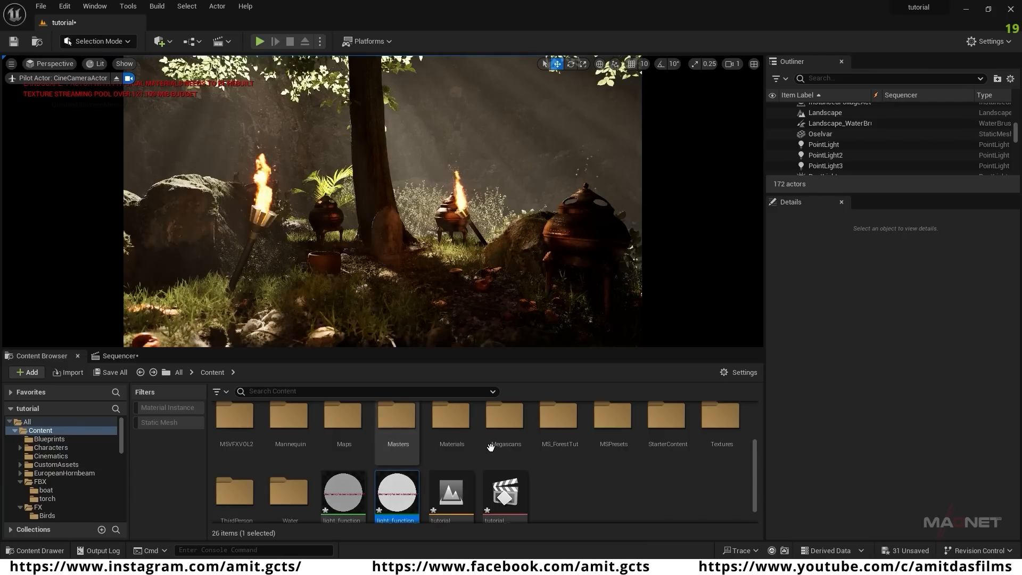
scroll(59, 483, "down", 2)
left_click(49, 473)
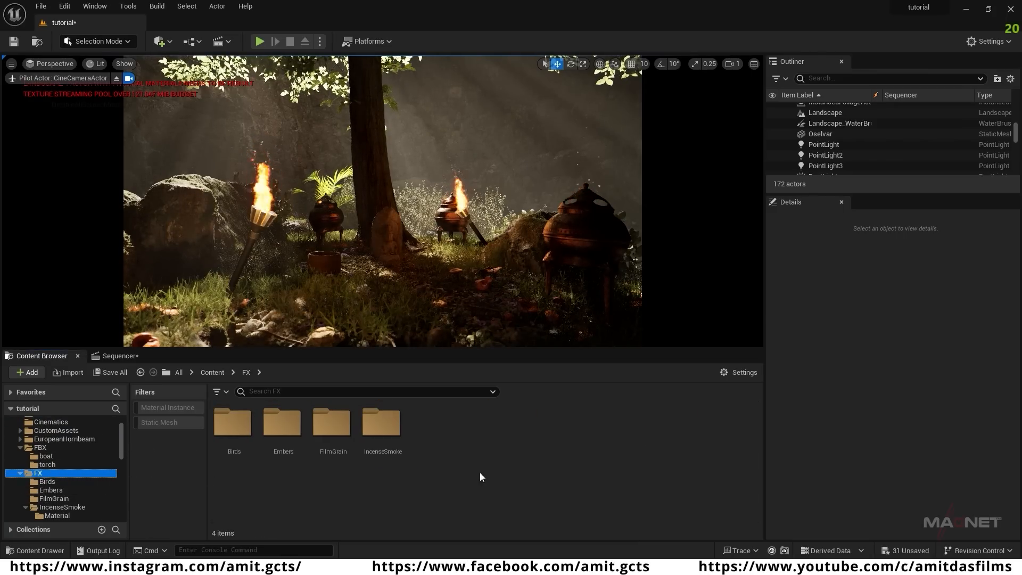
double_click(377, 431)
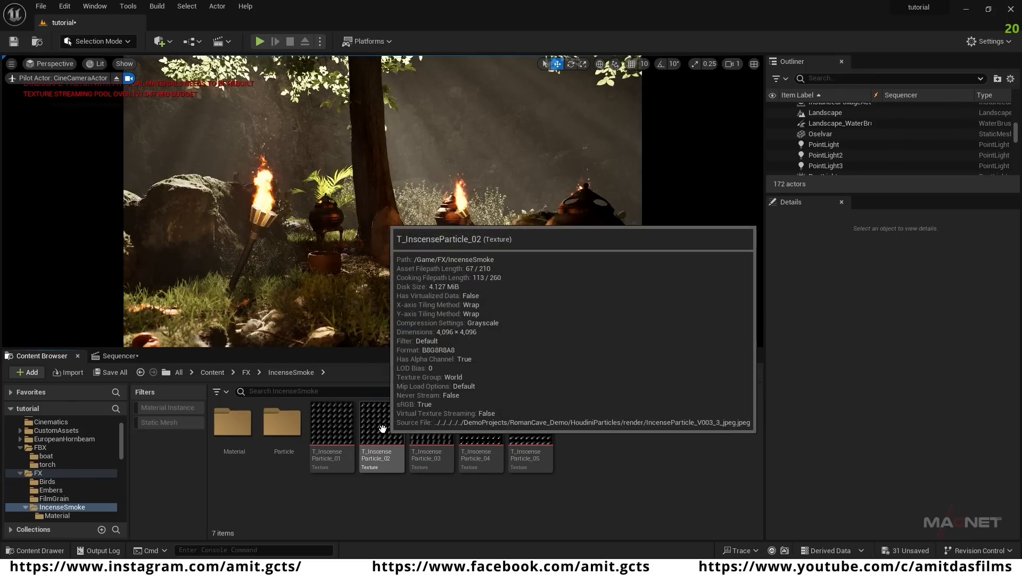
double_click(282, 423)
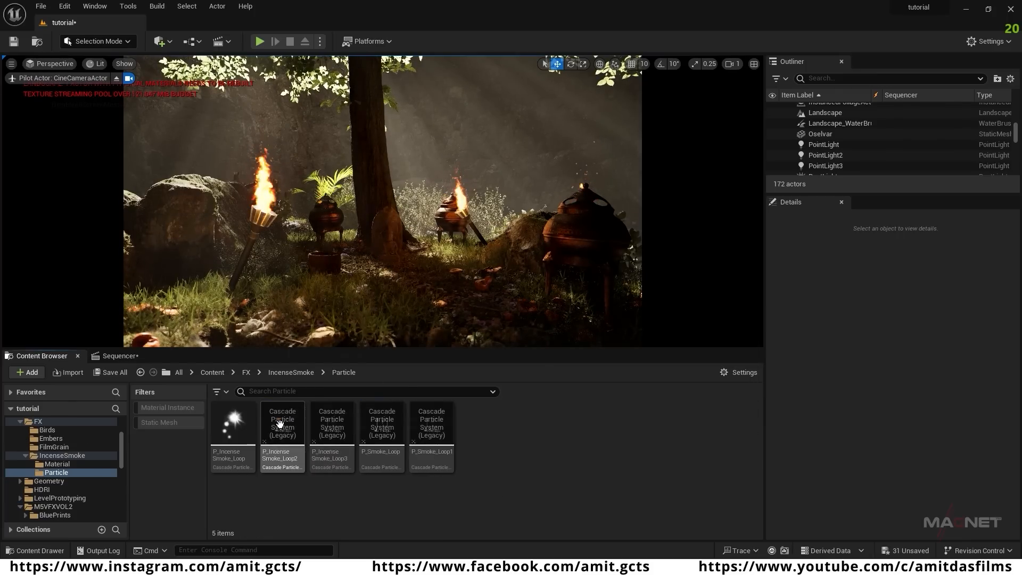
- Place the P_IncenseSmoke_Loop particle system on the large pot
left_click(238, 433)
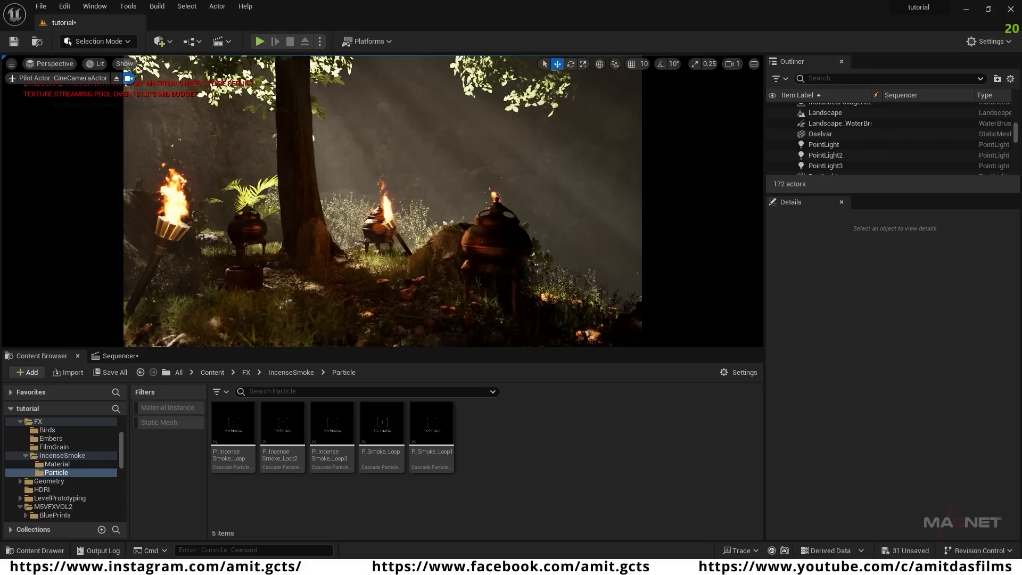
left_click(257, 423)
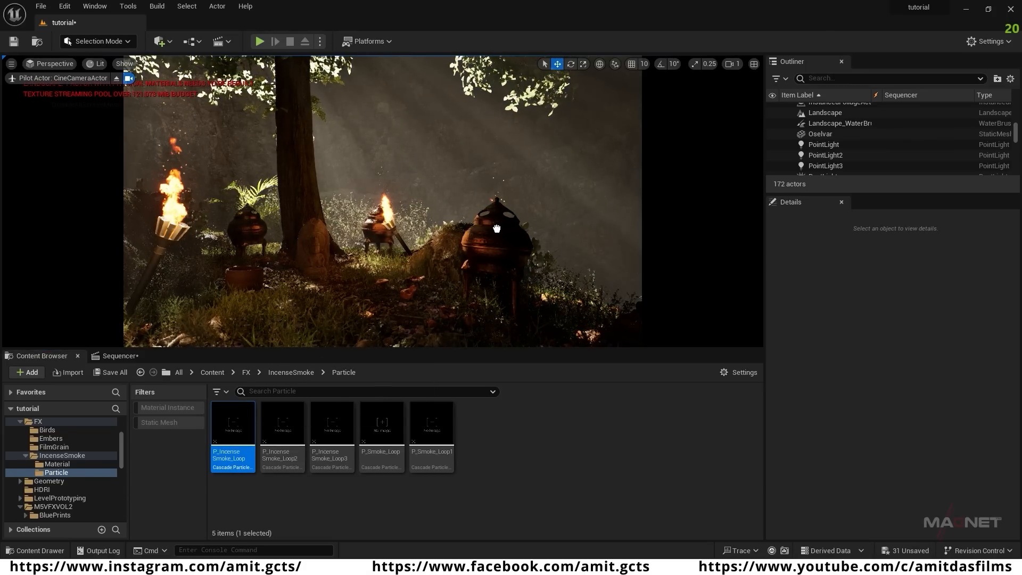
left_click_drag(495, 232, 512, 228)
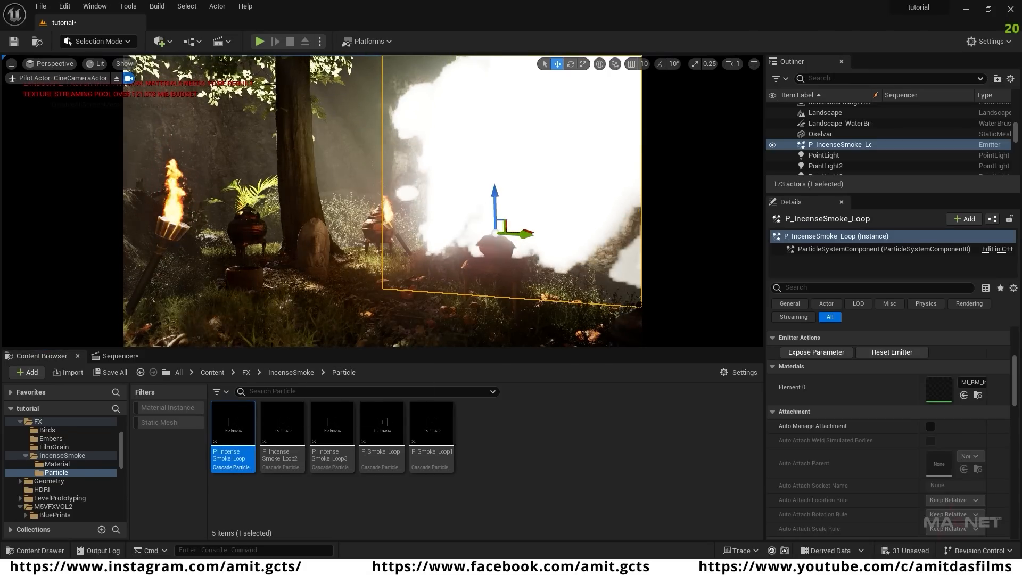
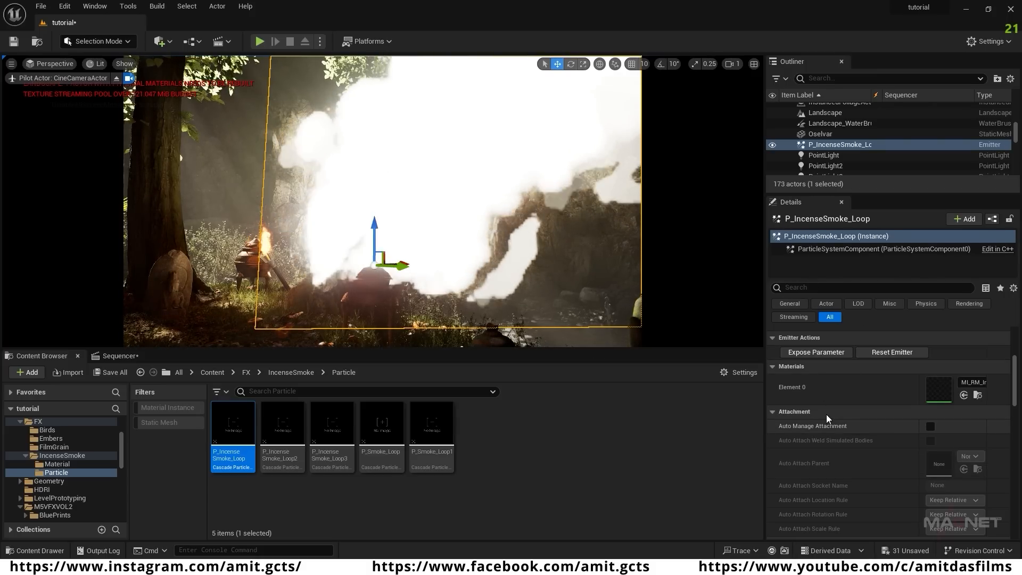
- Open the incense smoke's material instance and reduce its Density to 0.2
scroll(781, 392, "up", 2)
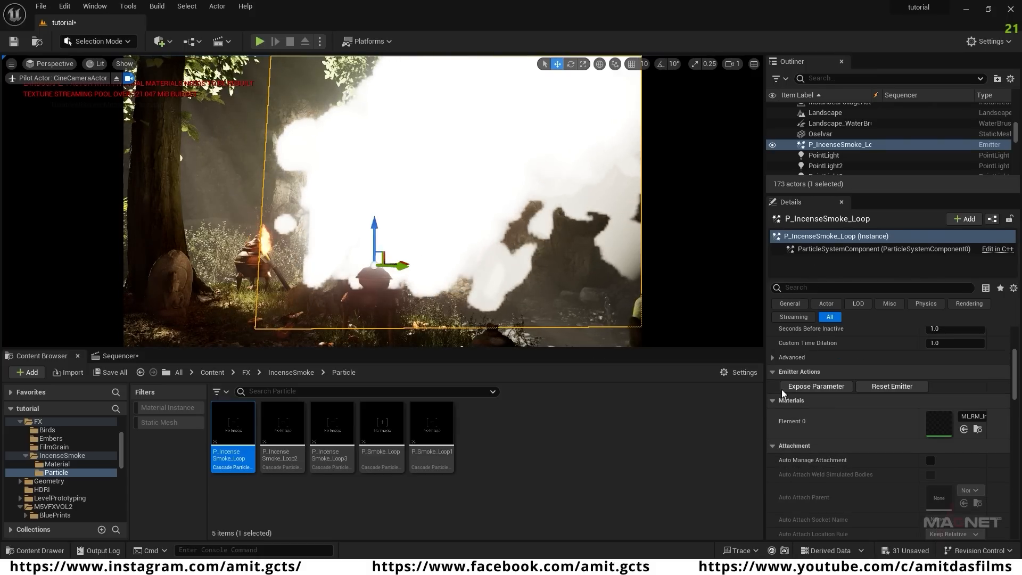
double_click(939, 421)
left_click_drag(769, 45, 873, 89)
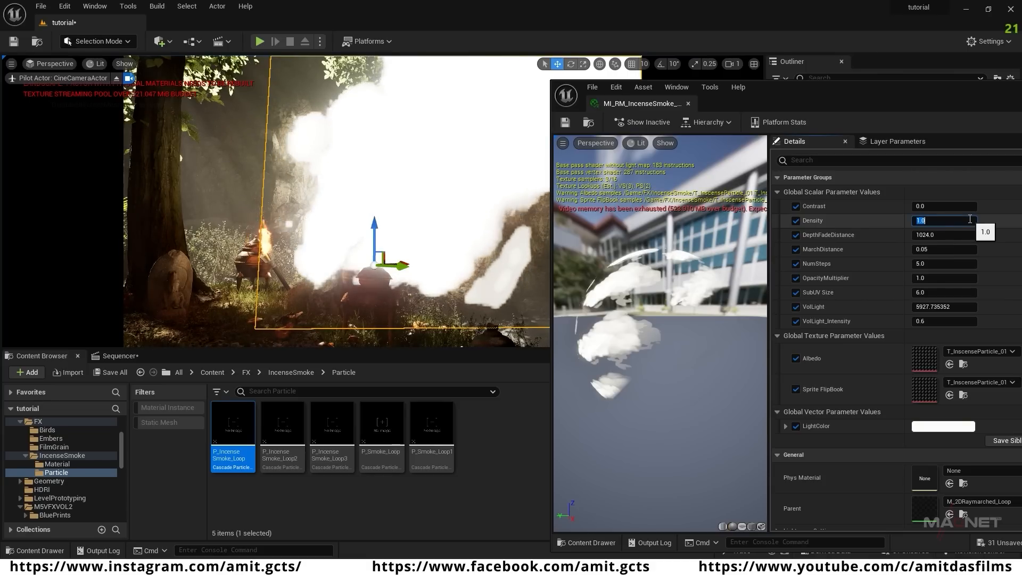
type("0.5")
key("Return")
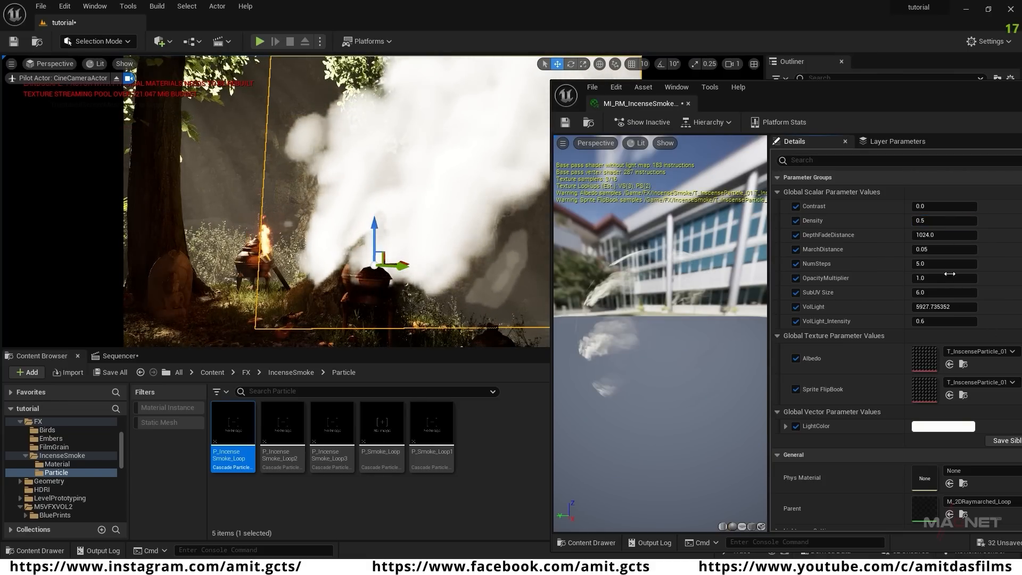
left_click(931, 221)
type(".2")
key("Return")
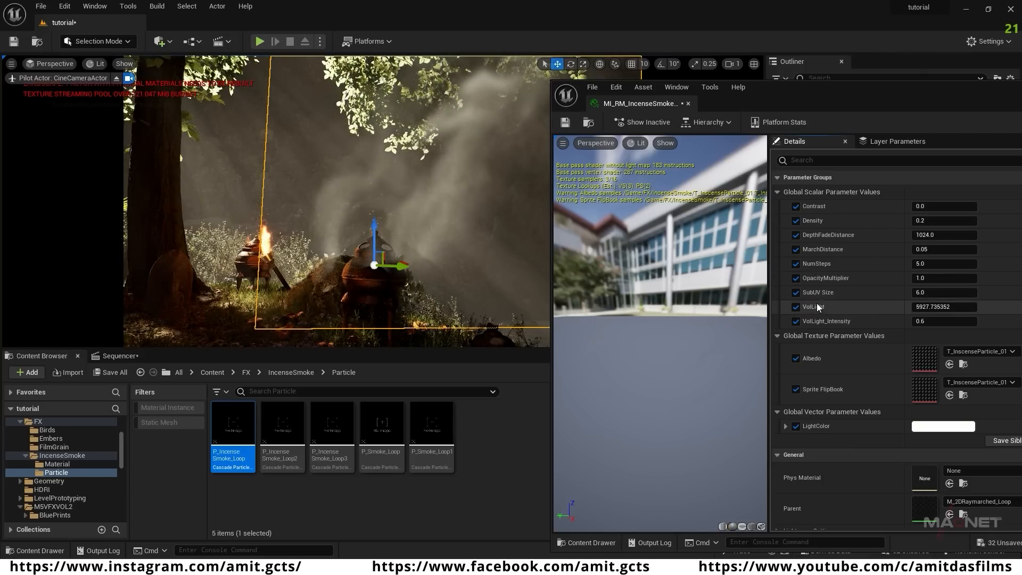
- Raise the smoke material's VolLight to about 9035 and minimize the material editor
mouse_move(930, 307)
left_mouse_down()
mouse_move(1006, 306)
mouse_move(939, 307)
left_mouse_up()
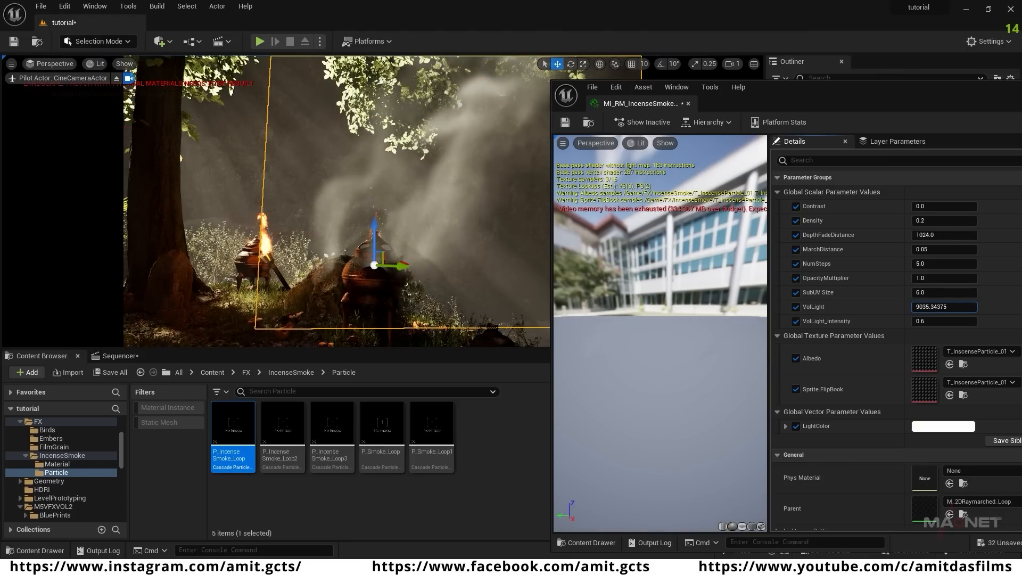
left_click_drag(1011, 100, 832, 110)
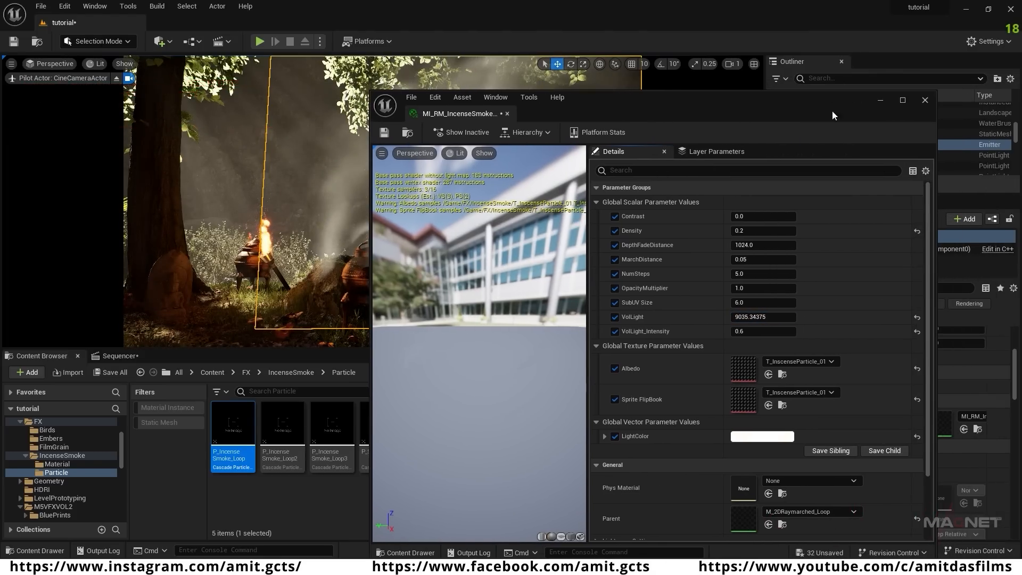
left_click(881, 100)
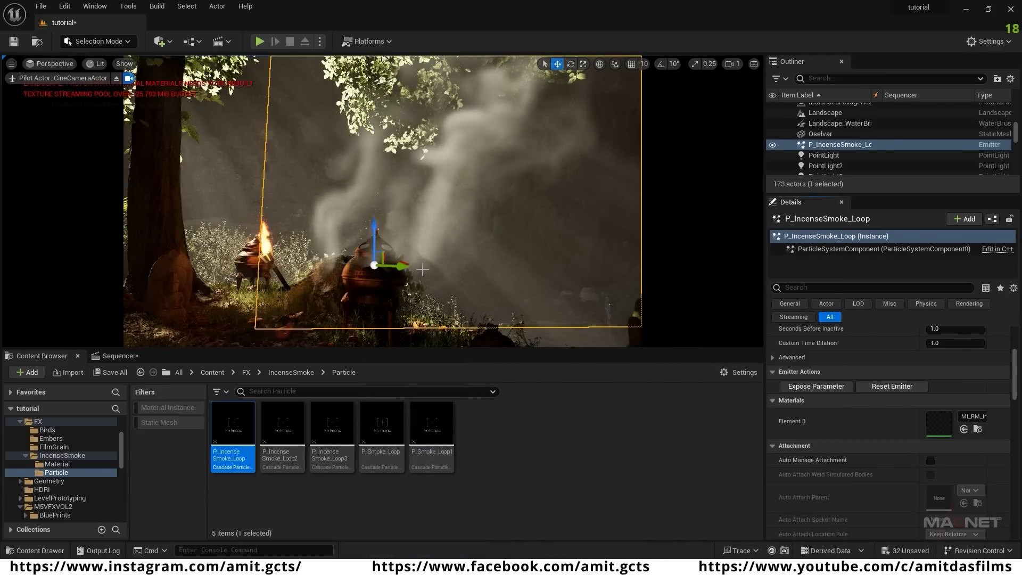
- Scale the incense smoke emitter down uniformly and nudge it sideways on the large pot
key("r")
left_click_drag(375, 266, 362, 273)
key("w")
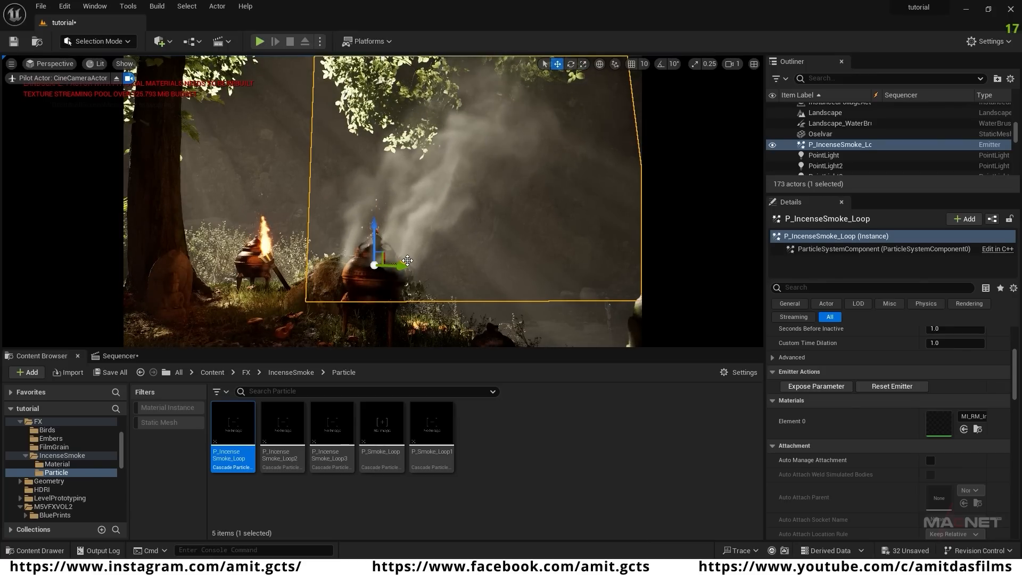
left_click_drag(405, 262, 410, 264)
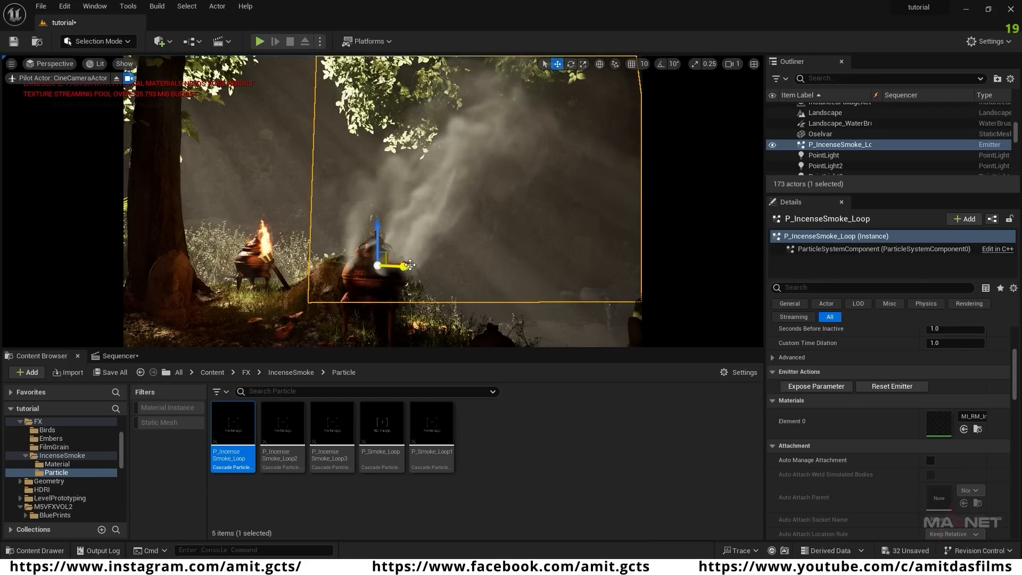
- Center the smoke emitter in the large pot and raise it slightly toward the pot's opening
right_click_drag(476, 297, 458, 312)
key("w")
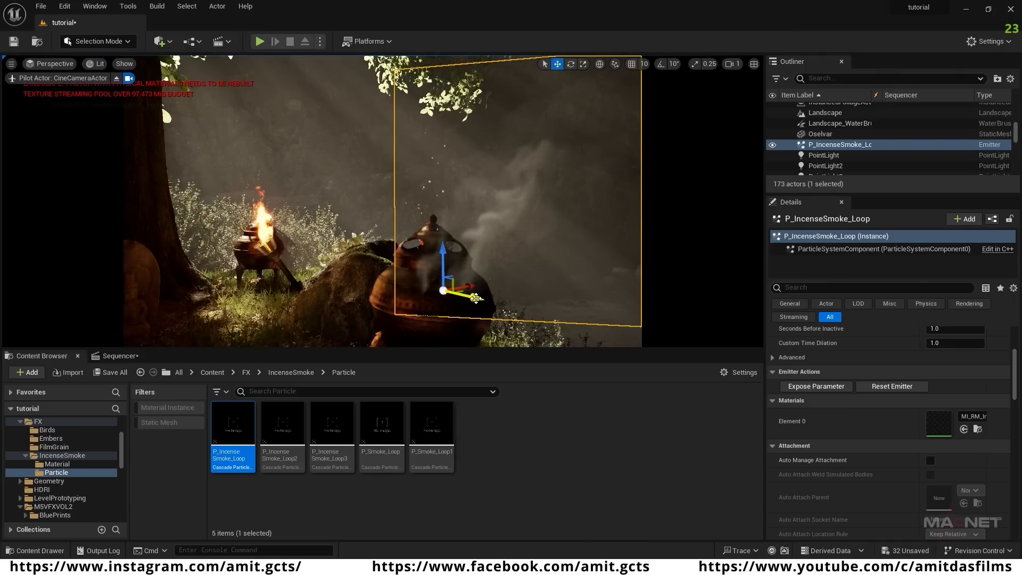
left_click_drag(469, 296, 430, 290)
left_click_drag(408, 247, 409, 227)
right_click_drag(465, 256, 489, 261)
key("g")
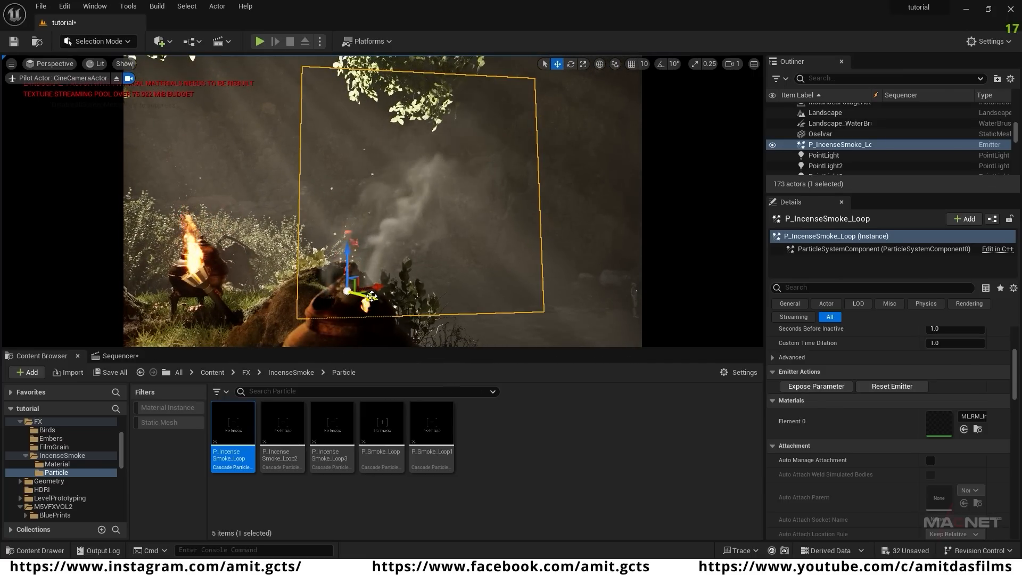
- Duplicate the incense smoke twice, placing one copy at each of the two smaller pots farther back
left_click_drag(371, 296, 307, 283, "alt")
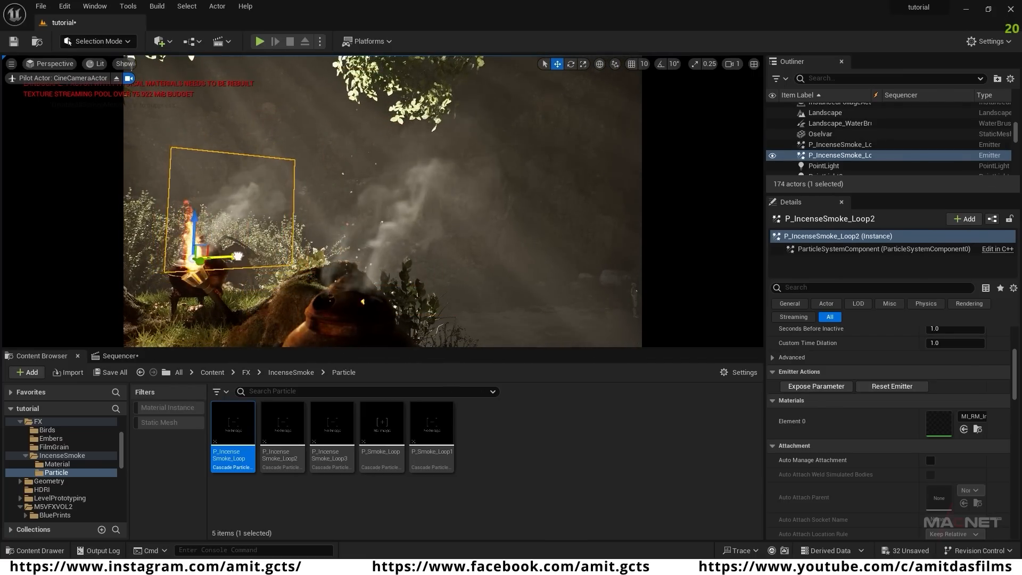
right_click_drag(238, 256, 181, 254)
left_click_drag(472, 242, 314, 238, "alt")
right_click_drag(314, 237, 256, 240)
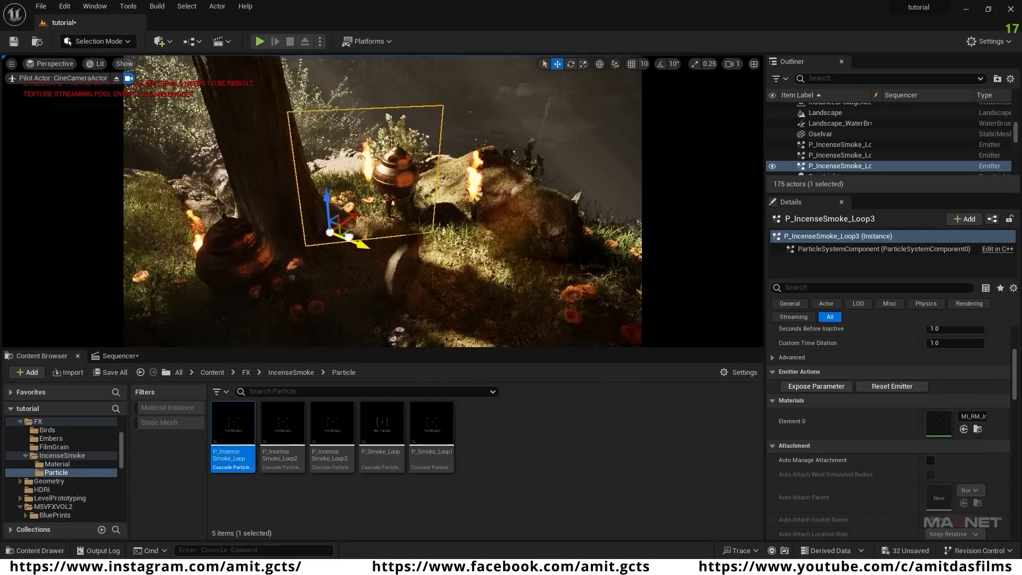
right_click_drag(367, 205, 367, 234)
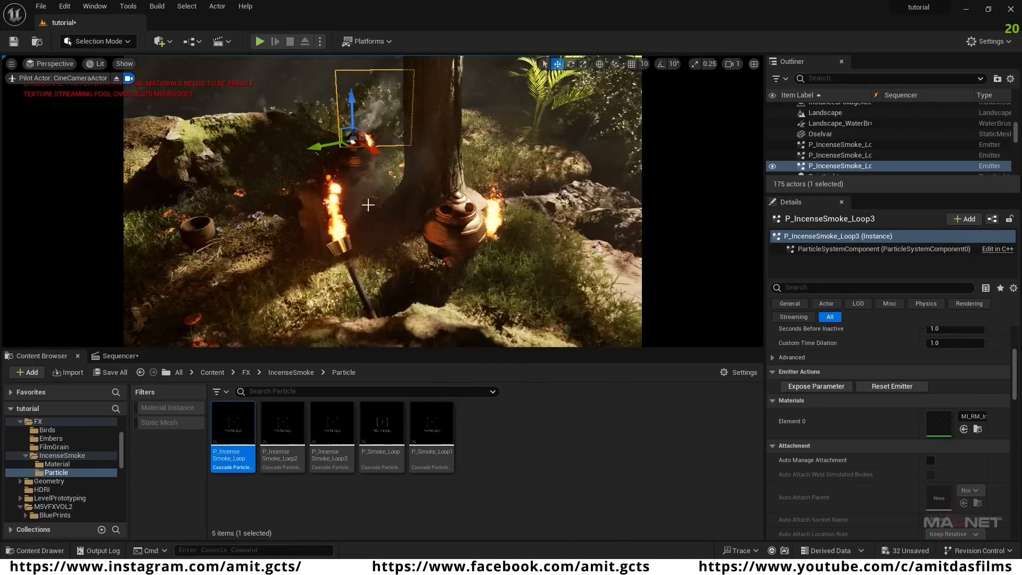
- Select the smoke copy at the pot beside the rear torch and adjust its position over that pot
left_click(402, 205)
left_click_drag(391, 214, 406, 224)
right_click_drag(491, 225, 553, 235)
right_click_drag(490, 225, 473, 266)
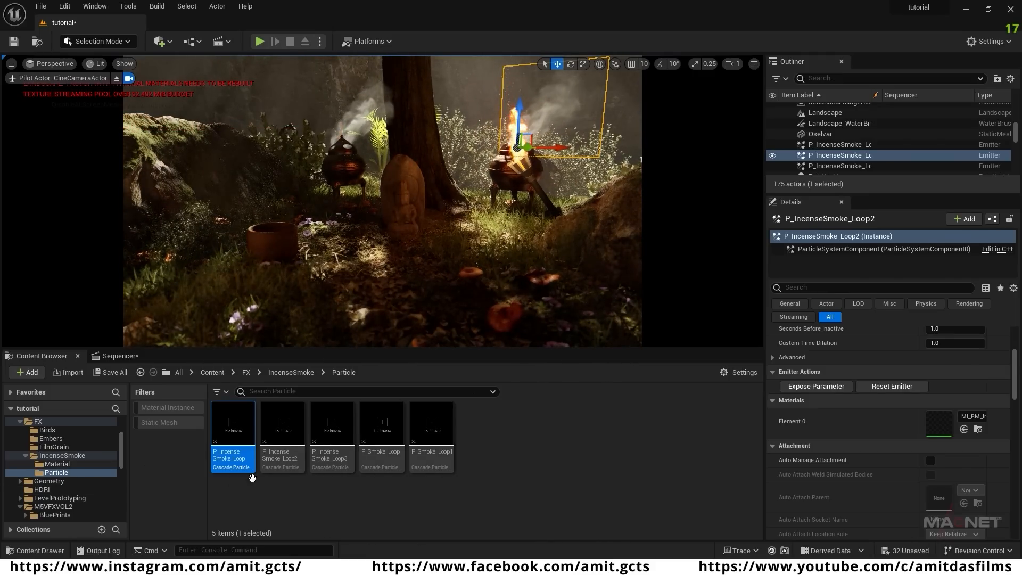
- Open the Candle folder within the Megascans 3D_Assets content
scroll(46, 447, "up", 3)
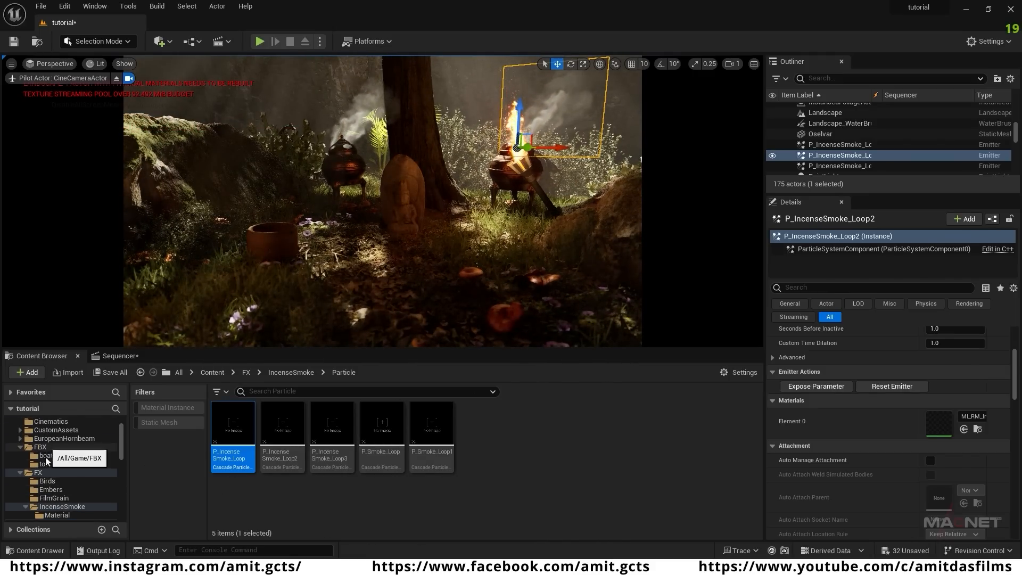
scroll(37, 458, "up", 2)
left_click(41, 431)
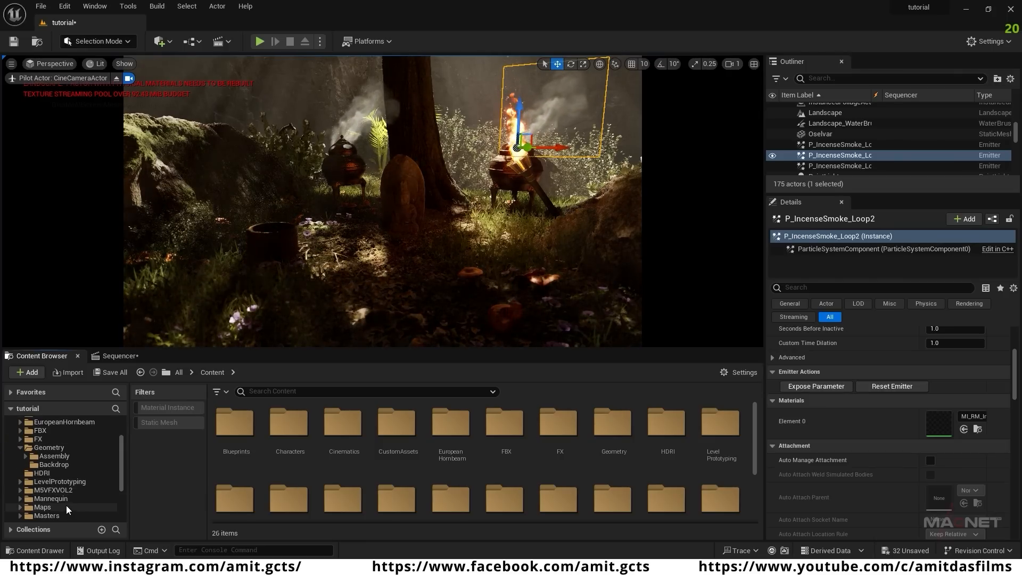
left_click(53, 499)
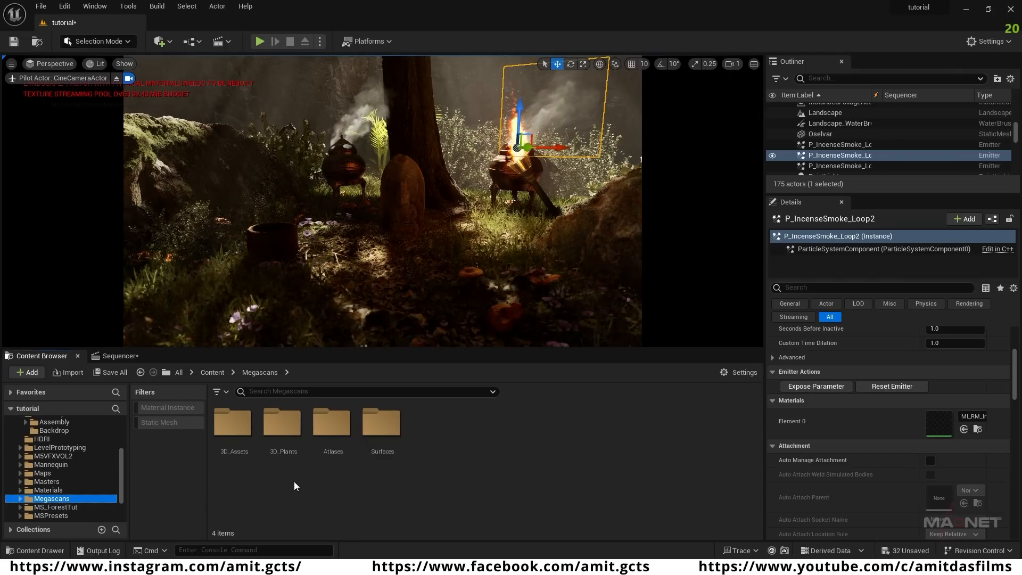
double_click(235, 435)
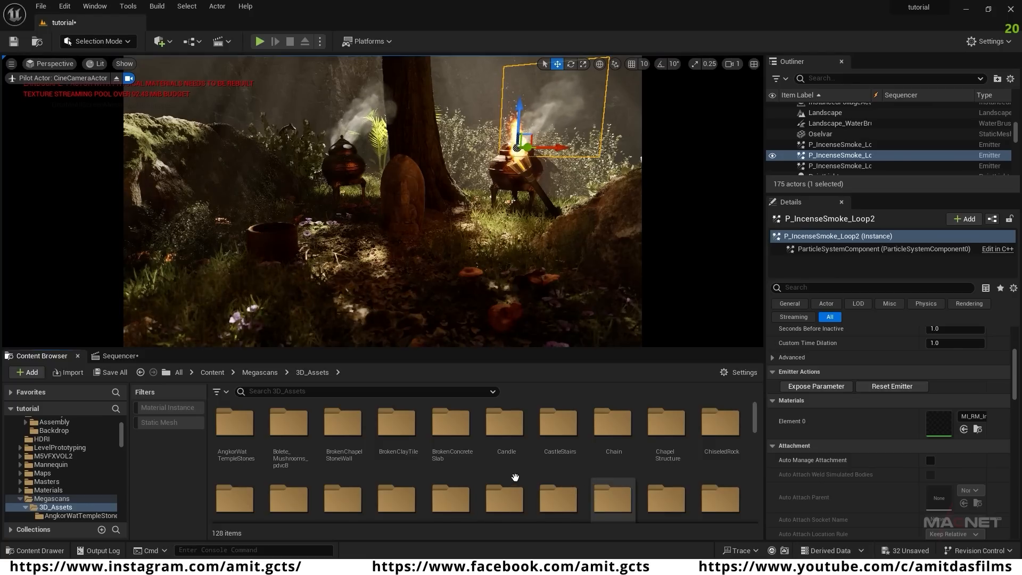
left_click(506, 424)
double_click(505, 425)
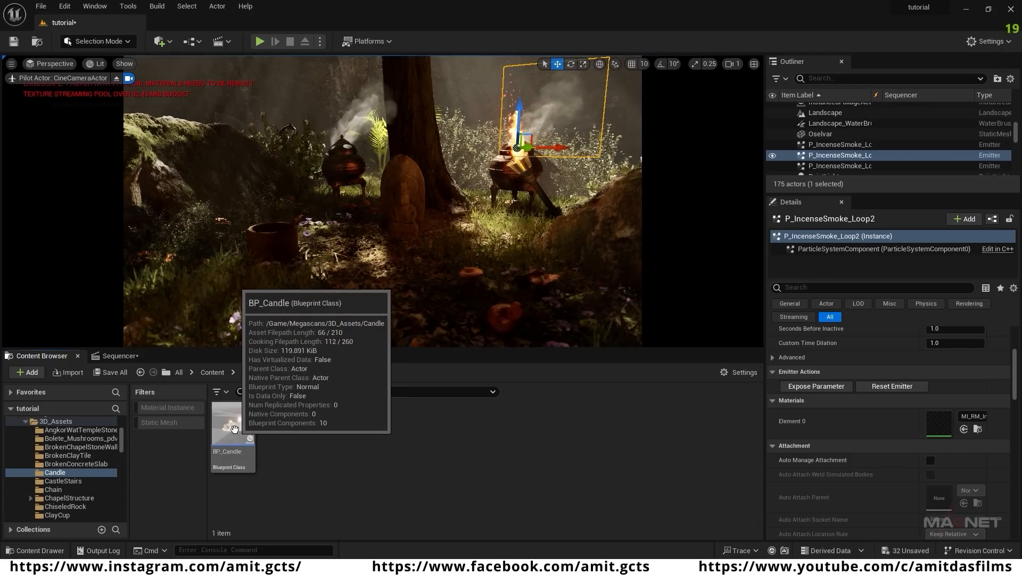
- Try placing BP_Candle on the ground in front of the stone idol and check it up close
left_click_drag(350, 305, 355, 277)
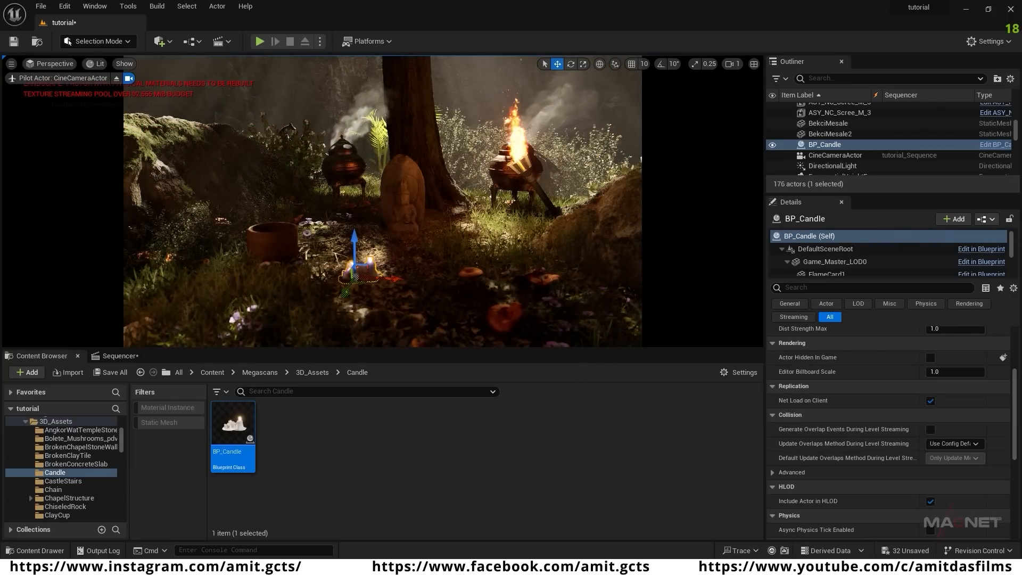
key("f")
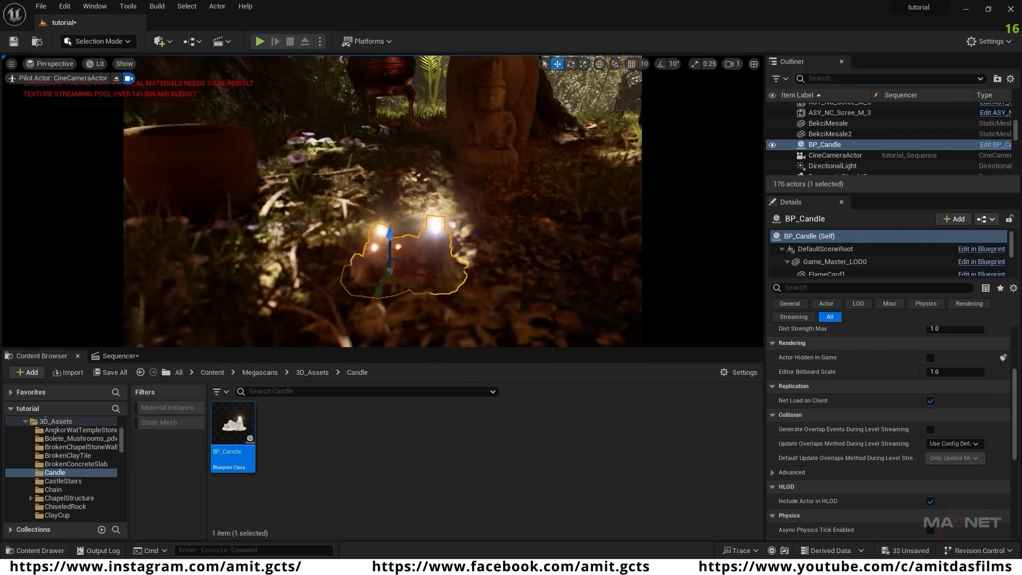
right_click_drag(355, 277, 374, 237)
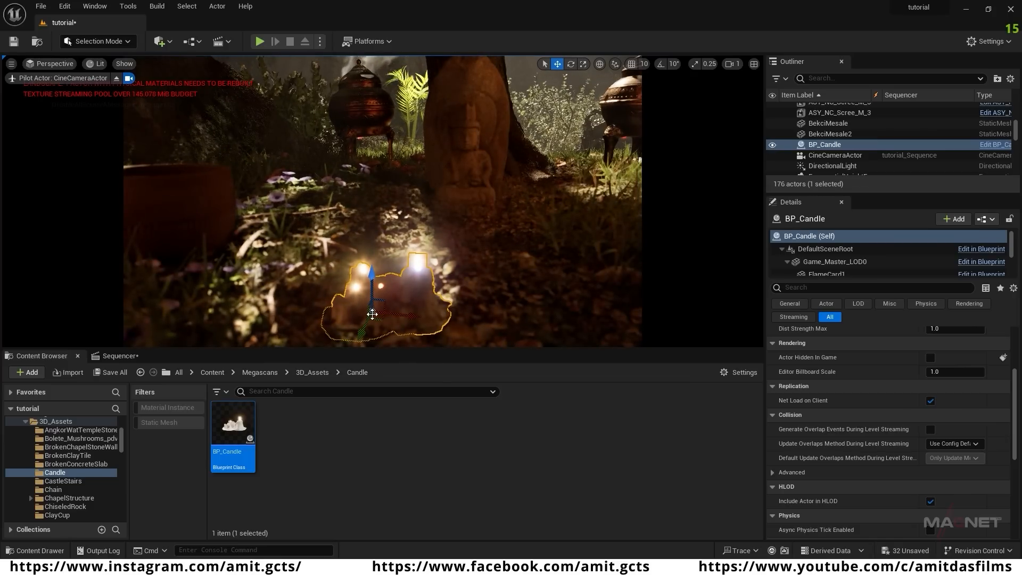
left_click_drag(371, 311, 486, 305)
right_click_drag(559, 292, 558, 255)
key("s")
key("g")
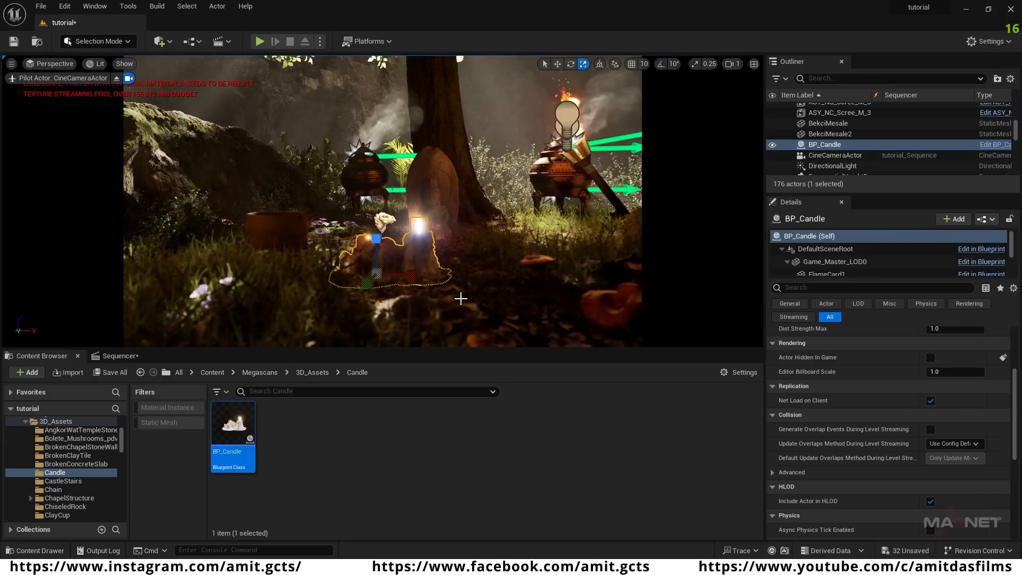
key("g")
key("w")
right_click_drag(447, 303, 415, 356)
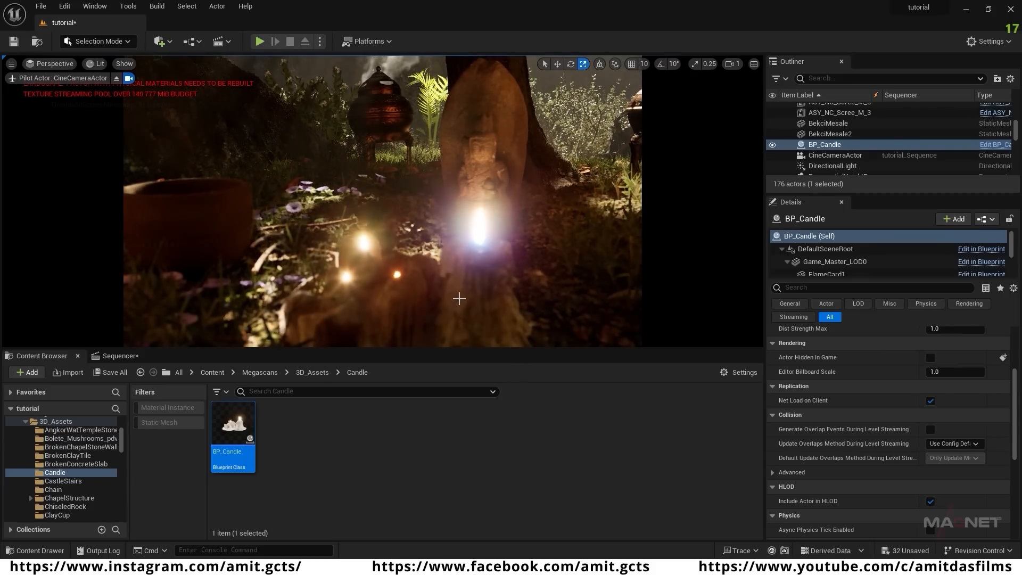
key("g")
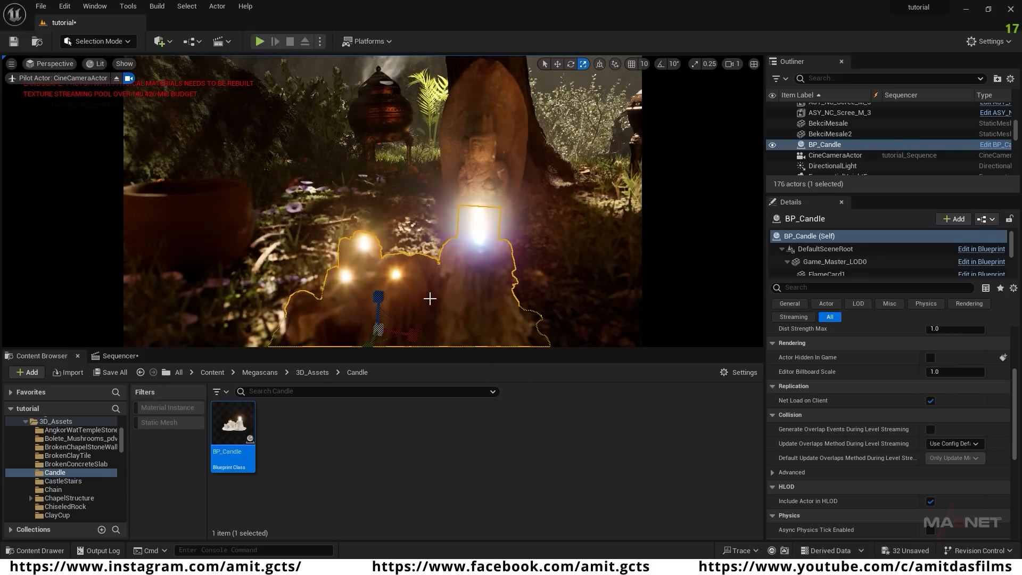
- Open the BP_Candle blueprint and locate its SM_Candles_02 static mesh among the project assets
double_click(234, 425)
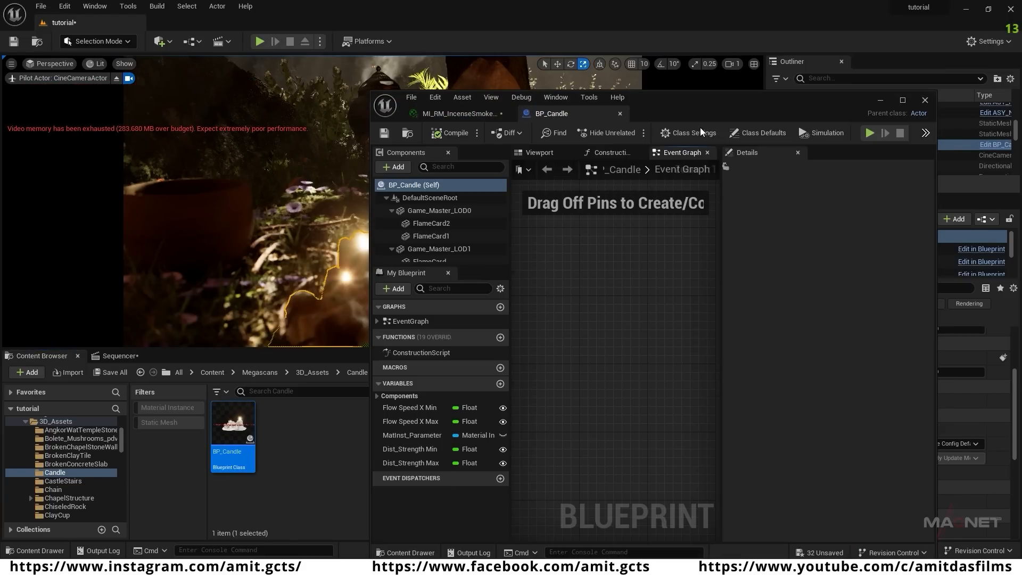
left_click(540, 153)
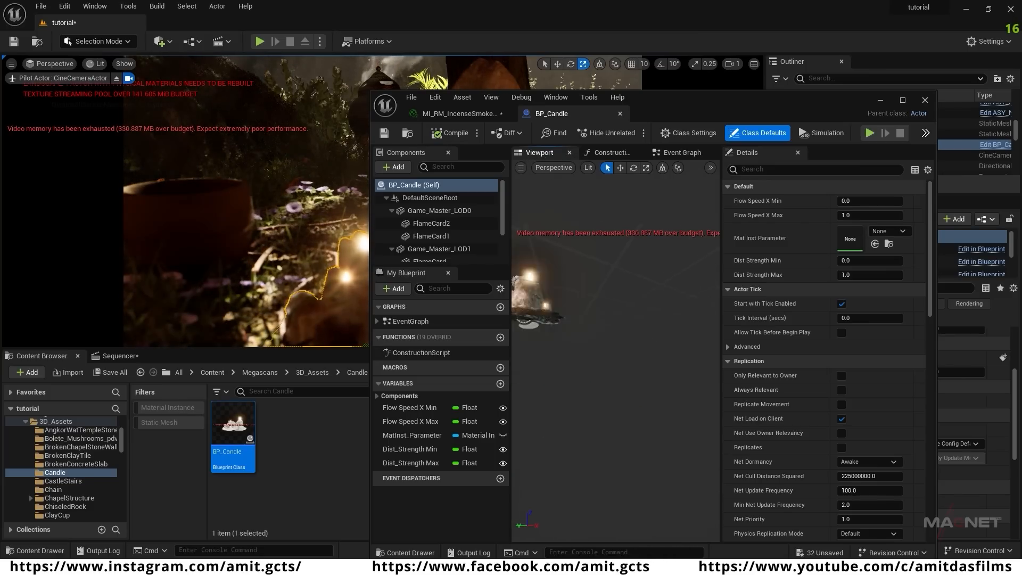
left_click(605, 335)
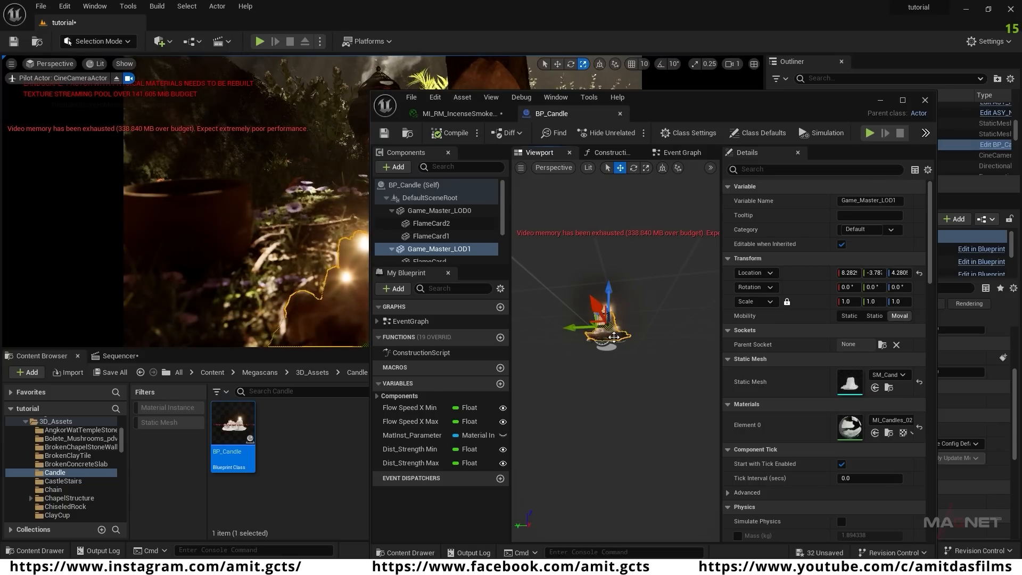
left_click(889, 388)
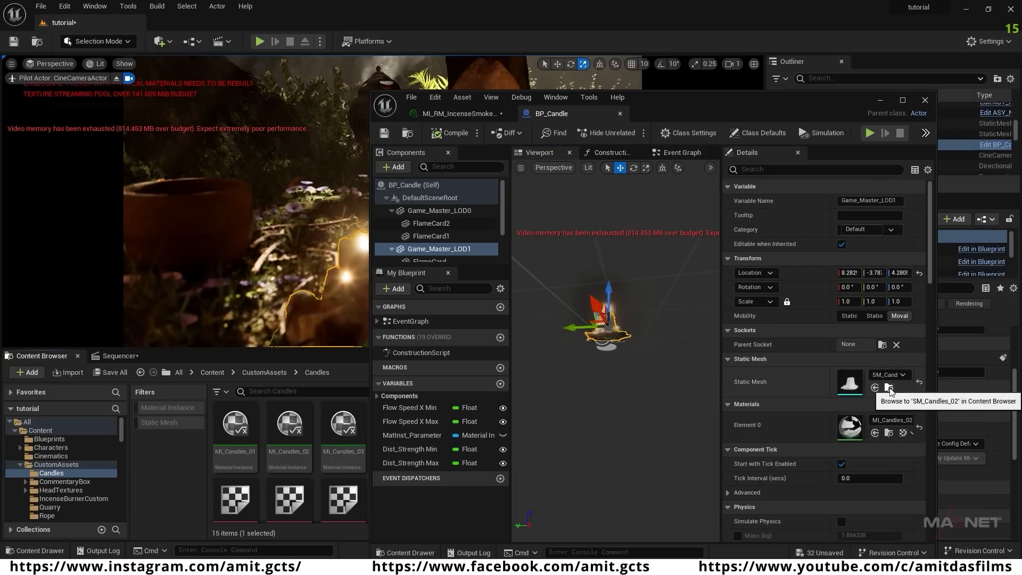
left_click(880, 102)
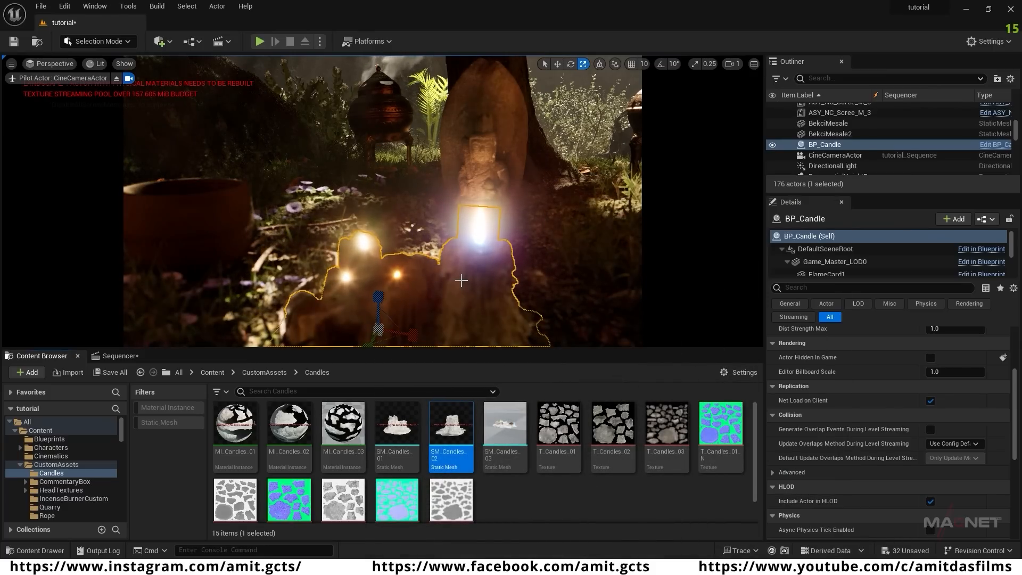
- Delete the SM_Candles_02 mesh asset and remove the BP_Candle actor from the scene
key("Delete")
left_click(508, 344)
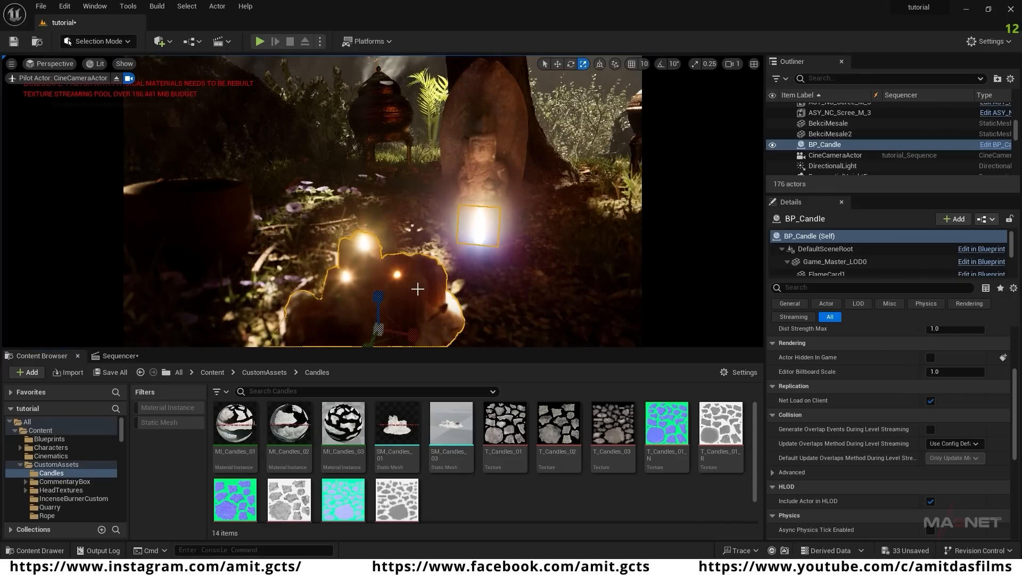
key("Delete")
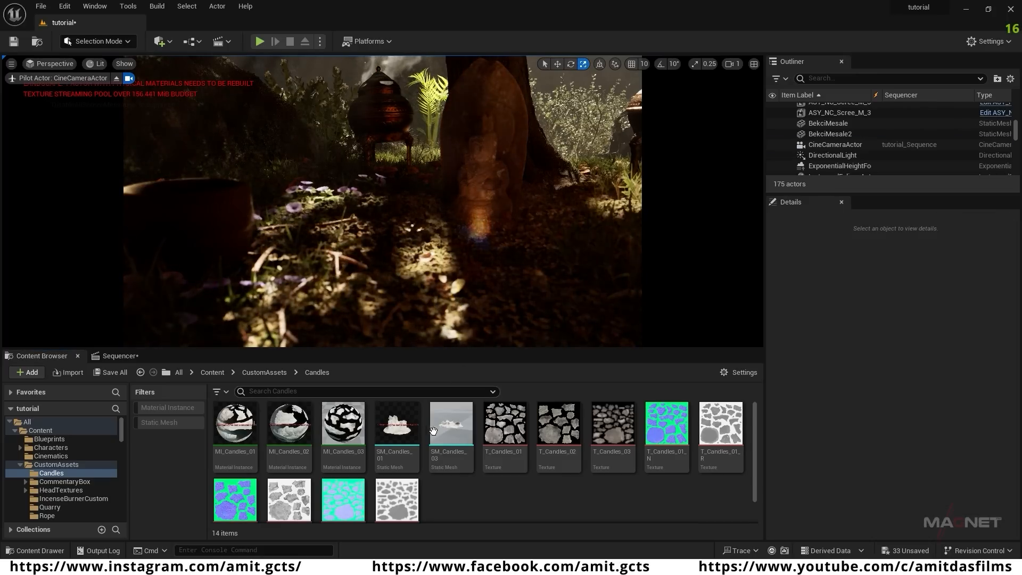
- Place the SM_Candles_01 mesh on the ground in front of the stone idol, raise it slightly and scale it up
left_click_drag(396, 426, 455, 299)
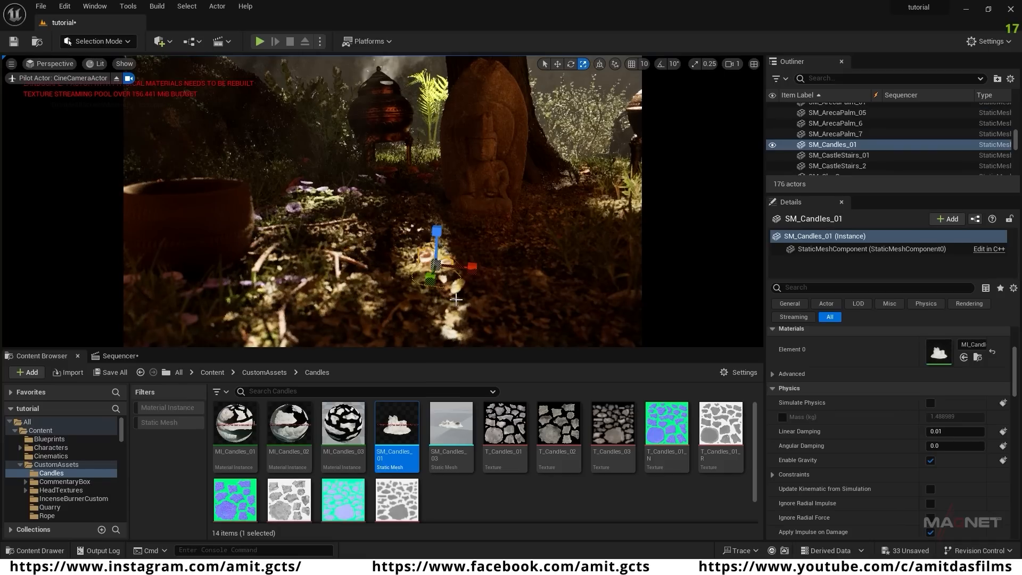
left_click_drag(433, 264, 432, 186)
key("w")
key("r")
left_click_drag(436, 226, 436, 226)
key("w")
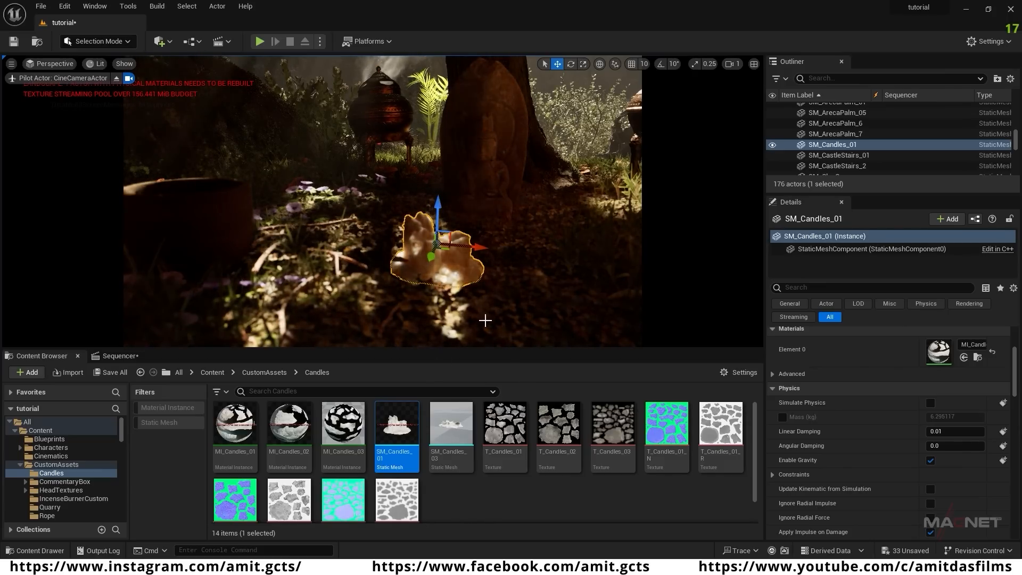
- Open the Candlefire folder within the M5VFXVOL2 Particles Reference content
scroll(72, 476, "down", 5)
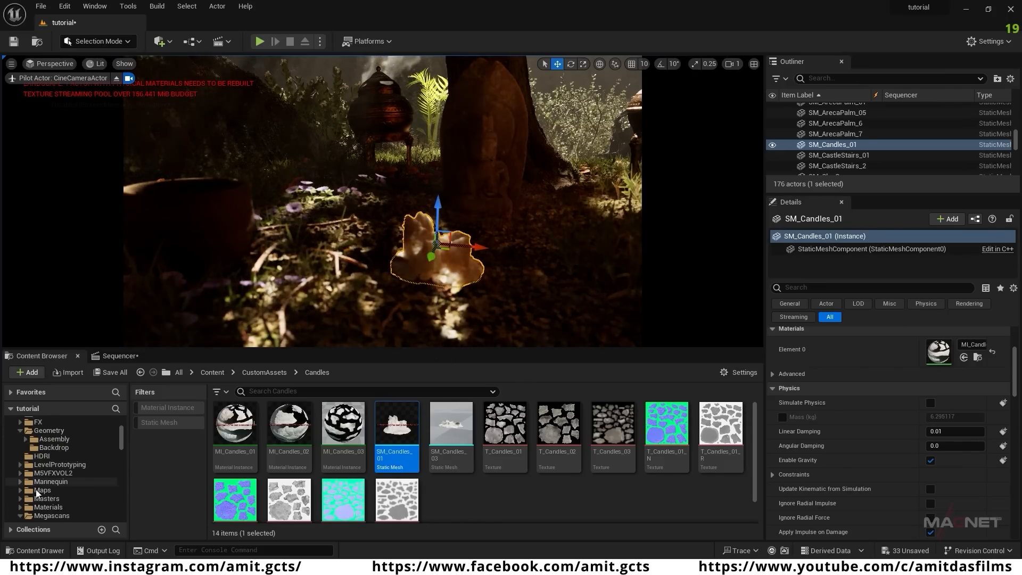
left_click(61, 472)
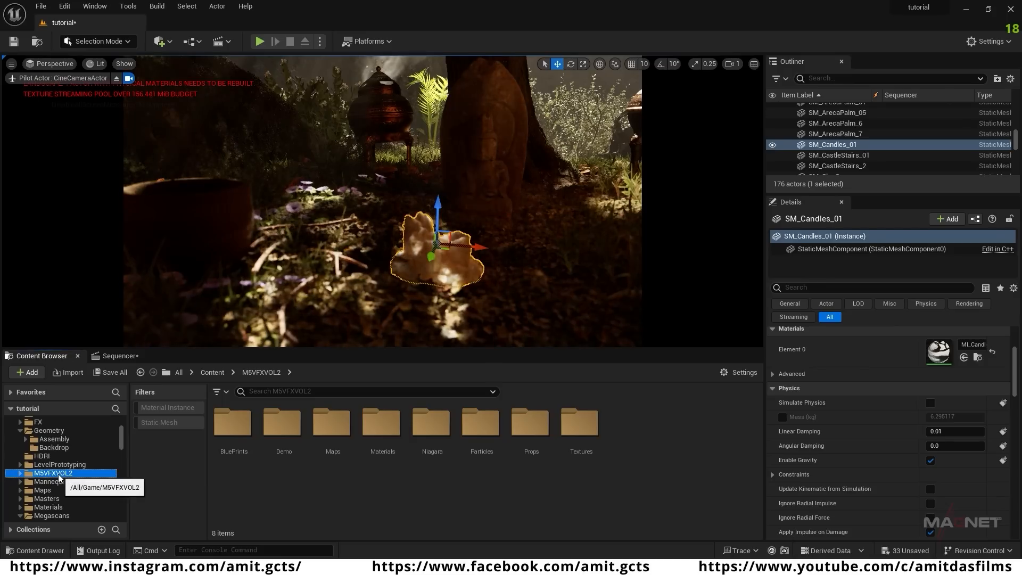
double_click(487, 433)
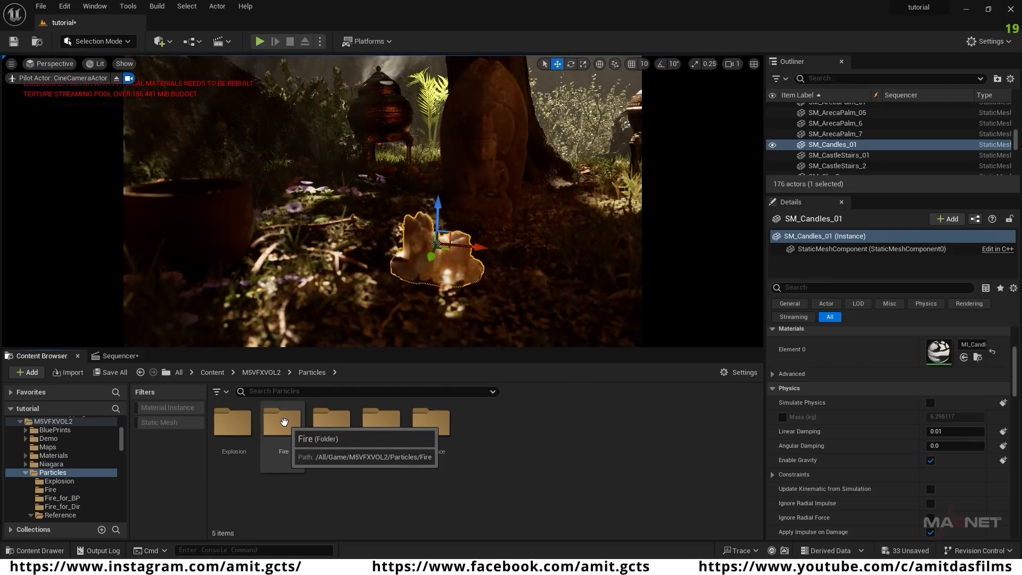
double_click(434, 423)
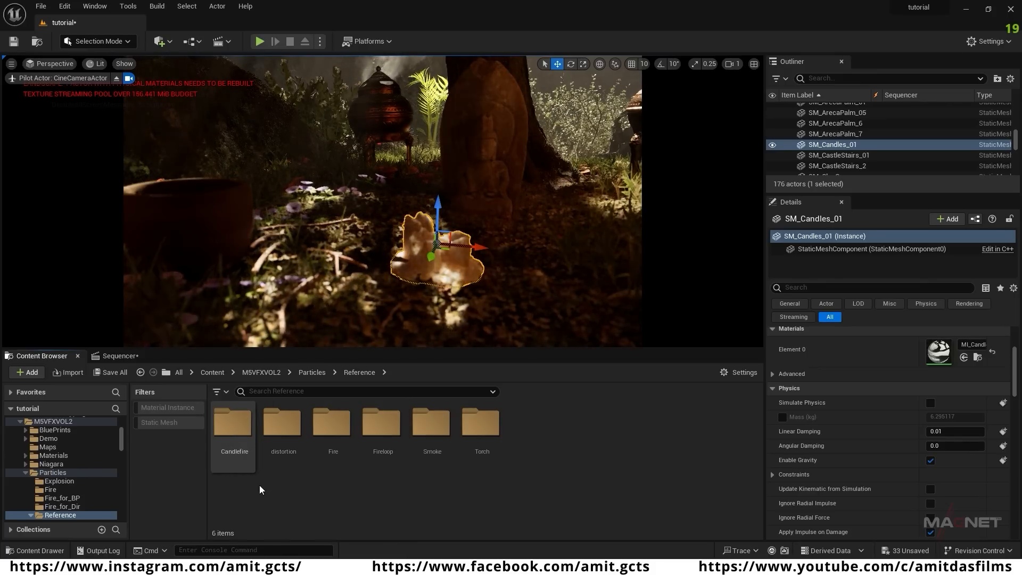
double_click(233, 427)
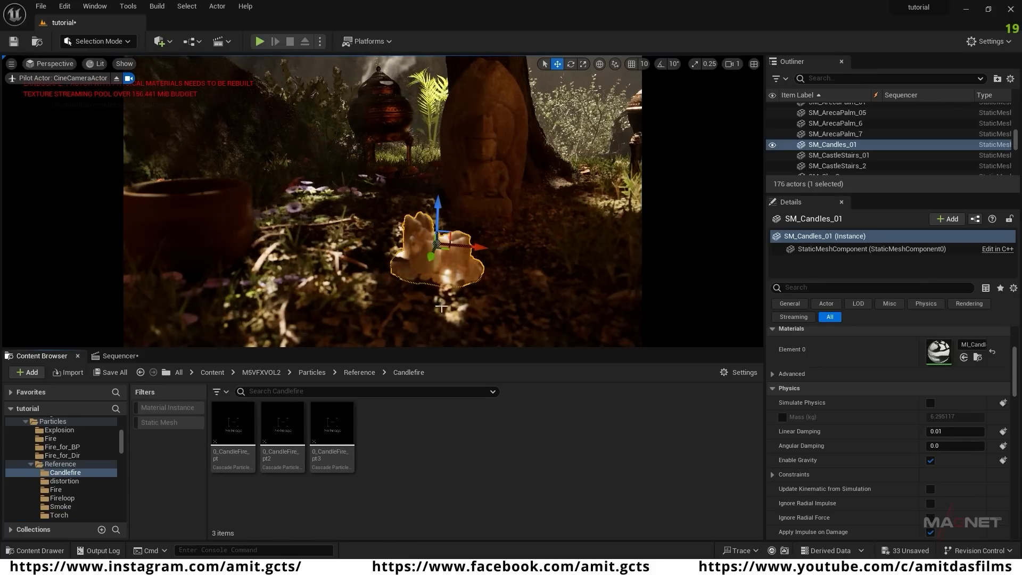
- Place the 0_CandleFire_pt and 0_CandleFire_pt2 flames on two of the candle tips
right_click_drag(378, 239, 346, 285)
left_click_drag(250, 424, 295, 289)
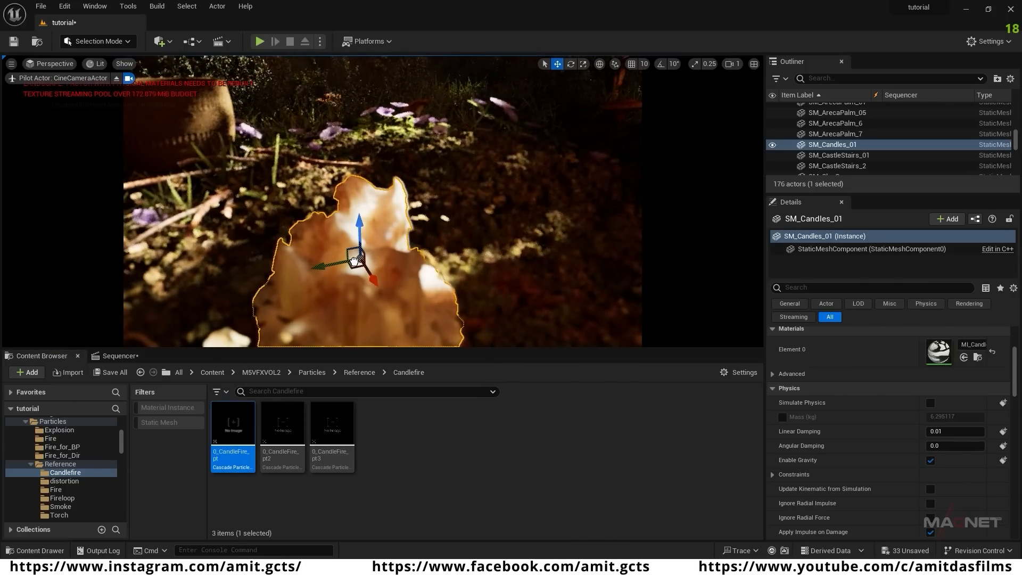
left_click_drag(361, 261, 361, 262)
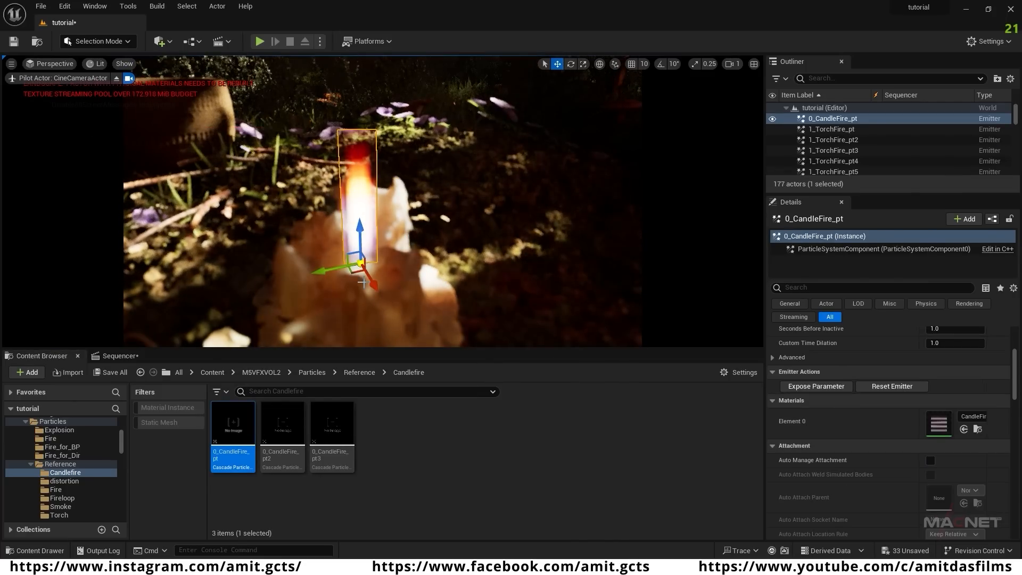
right_click_drag(360, 262, 453, 248)
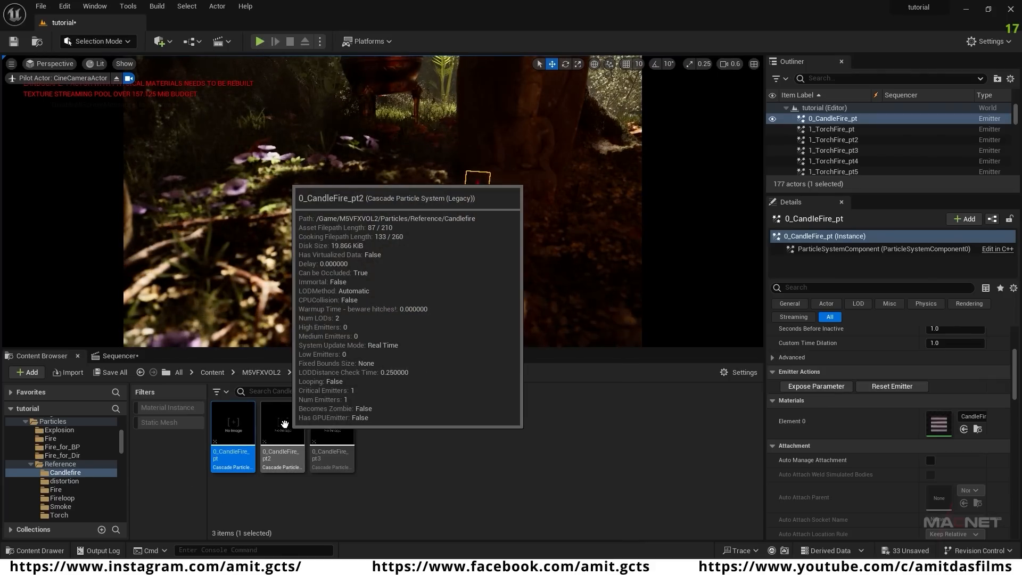
left_click(284, 444)
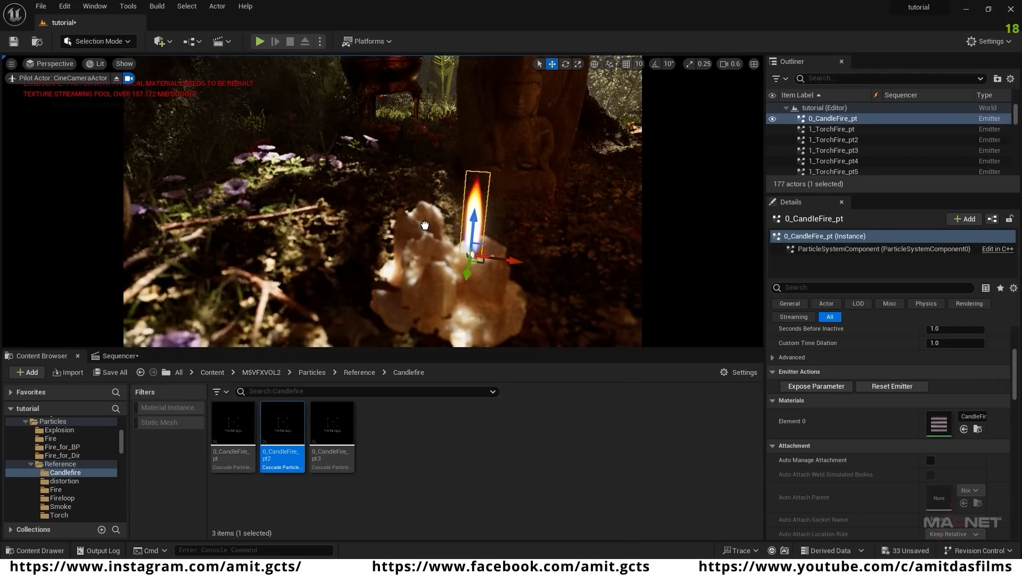
left_click_drag(425, 225, 432, 219)
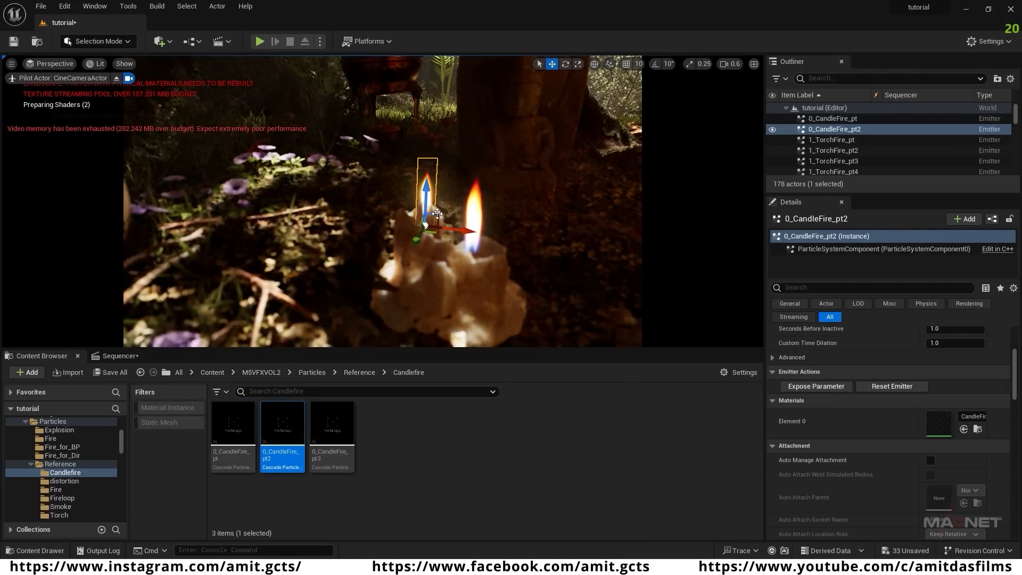
- Place the 0_CandleFire_pt3 flame on the third candle, adjust its position and reset its emitter
left_click_drag(334, 427, 479, 299)
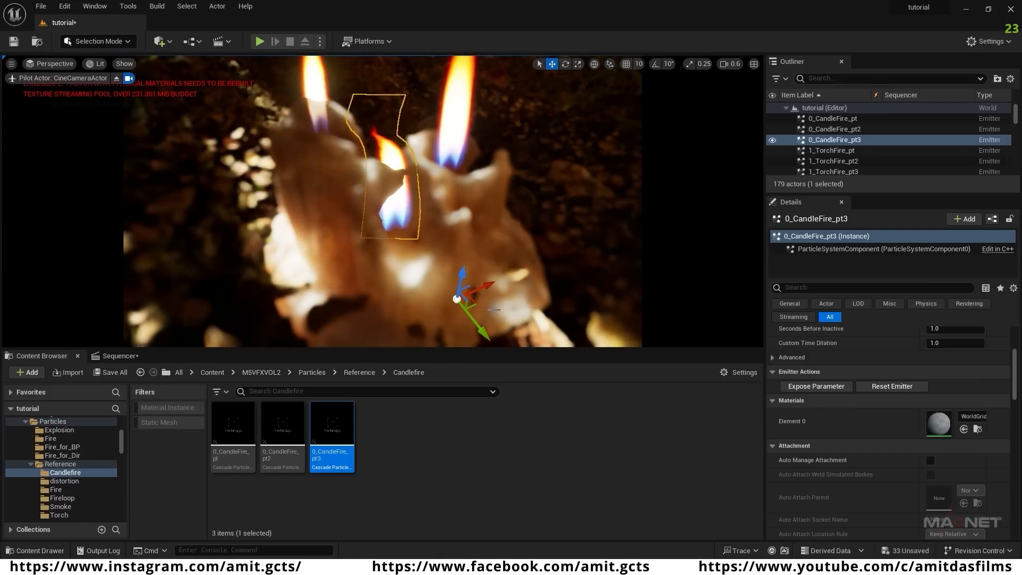
left_click_drag(465, 315, 436, 289)
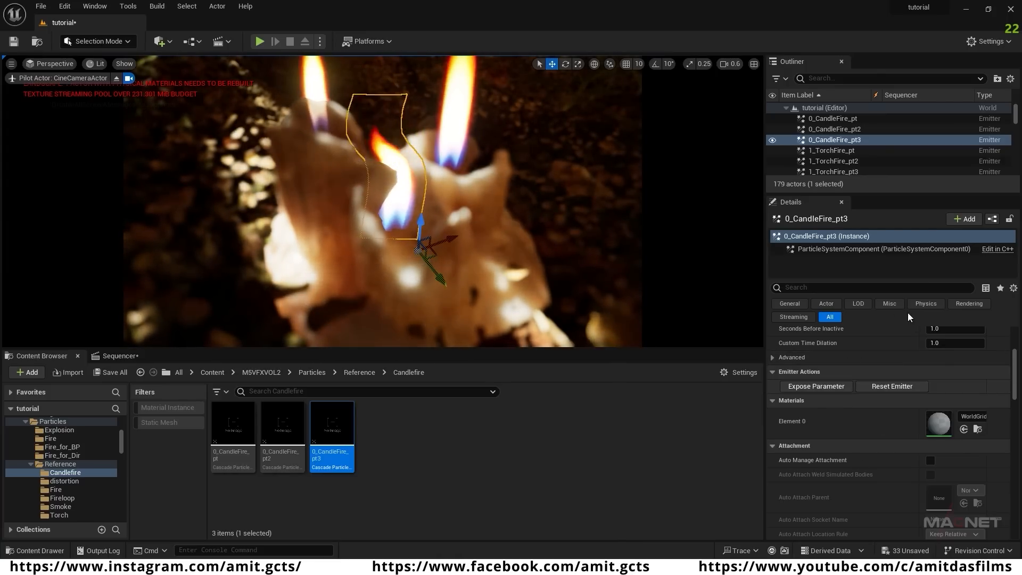
scroll(867, 438, "up", 5)
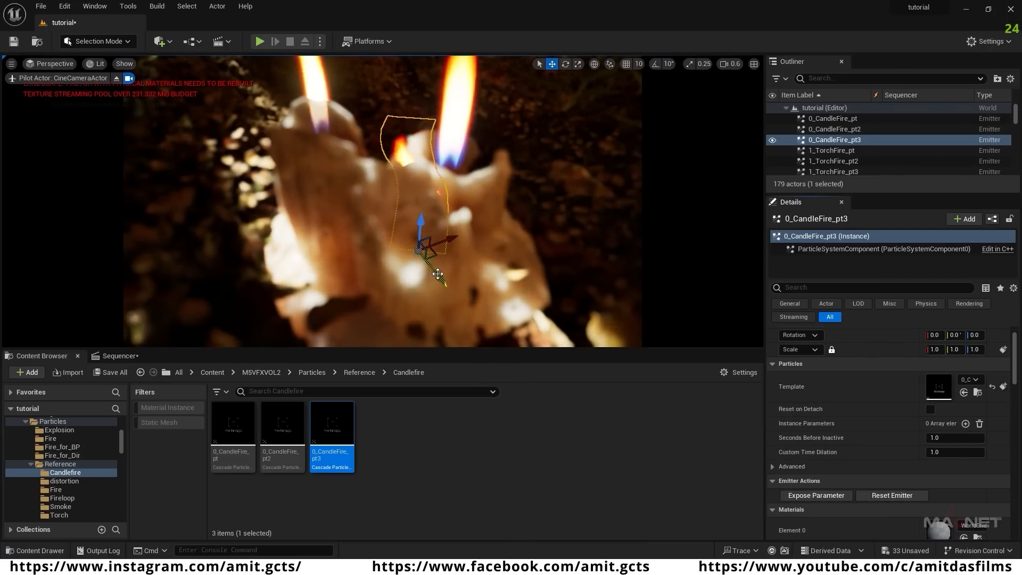
left_click_drag(429, 258, 416, 226)
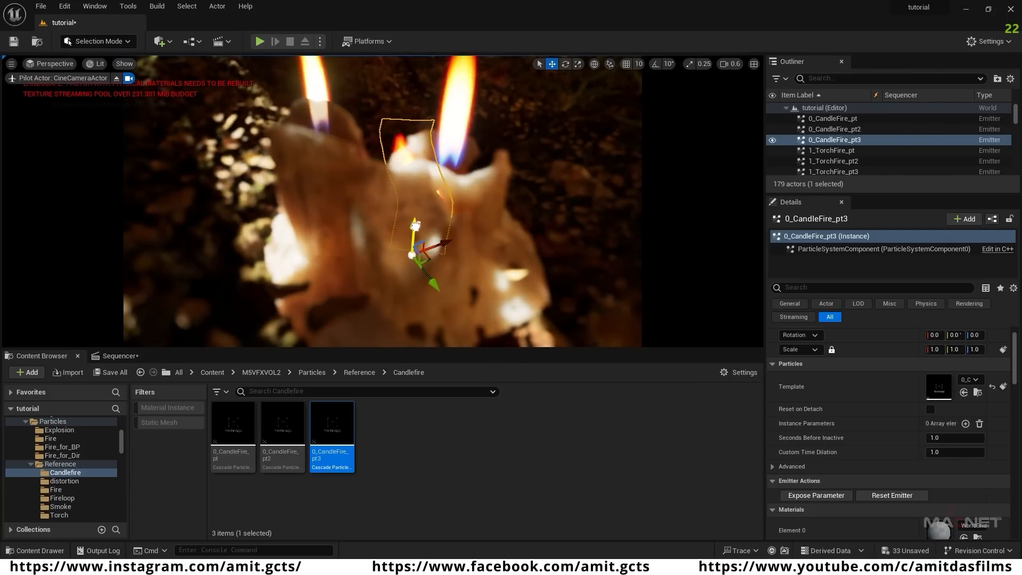
left_click(883, 495)
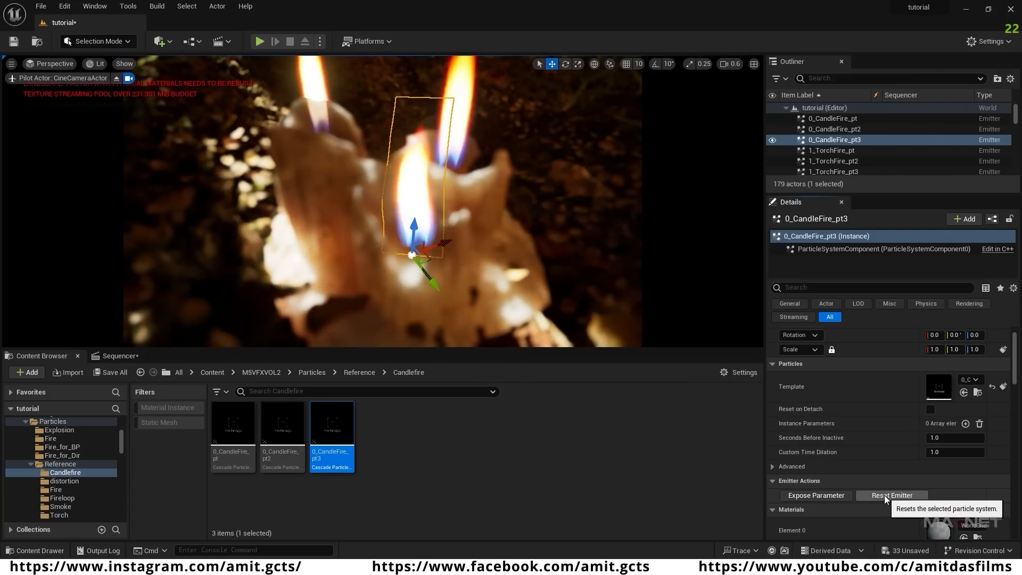
- Review the lit candles, torches and smoking pots across the hilltop from farther back and near the rear torch
key("s")
right_click_drag(502, 271, 457, 249)
key("d")
key("s")
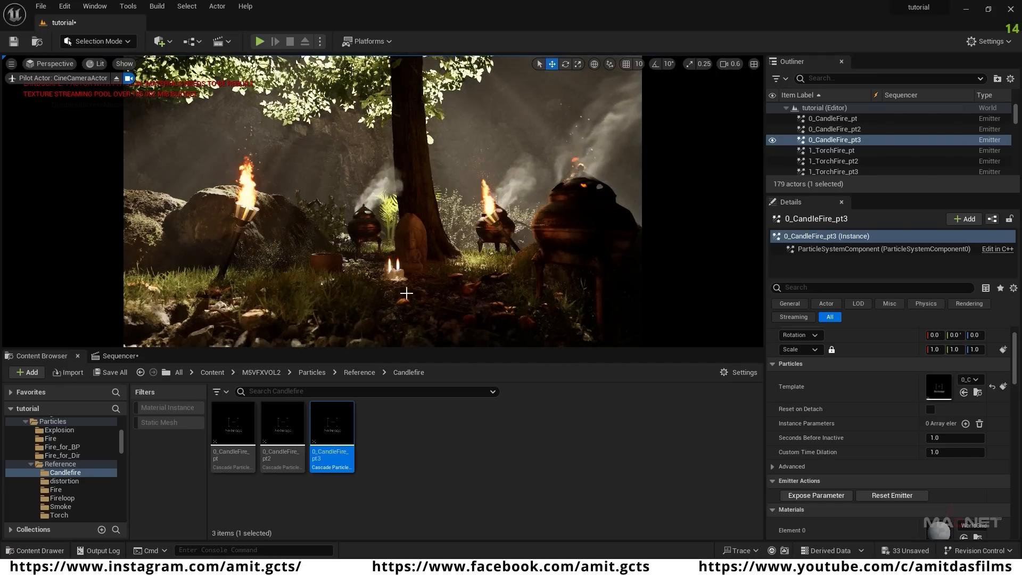
key("w")
right_click_drag(456, 249, 445, 163)
key("w")
right_click_drag(330, 184, 345, 184)
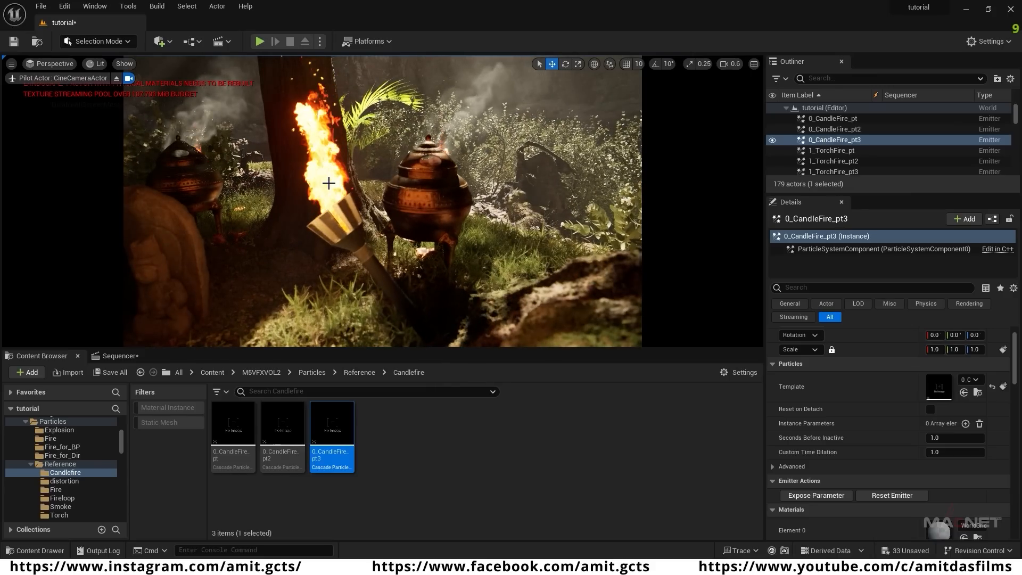
- Duplicate the torch beside the rear pot together with its flame, and move the copy away past the rocks
left_click(329, 183)
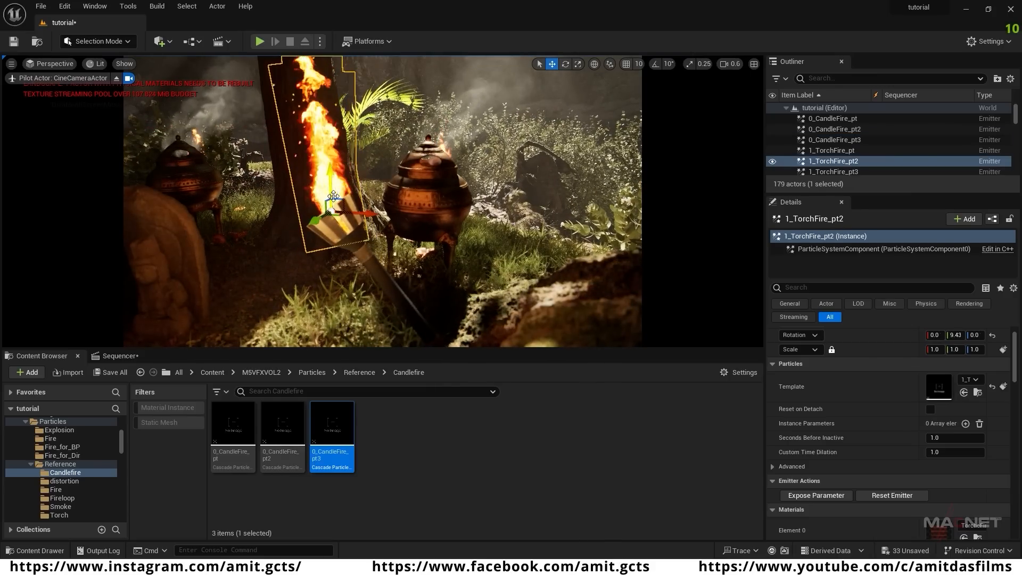
left_click(369, 264, "ctrl")
key("s")
right_click_drag(370, 264, 392, 282)
left_click_drag(332, 191, 376, 198, "alt")
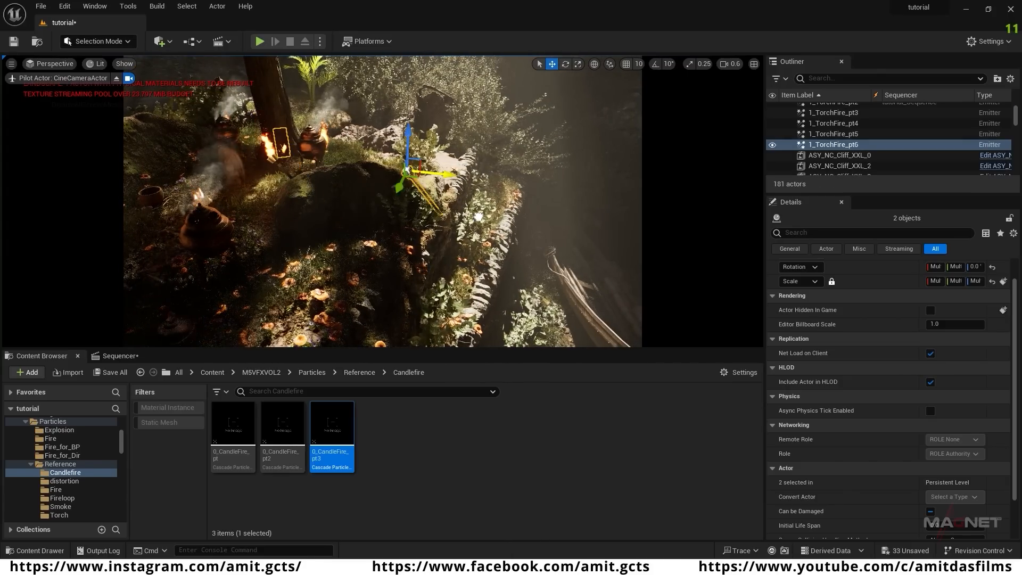
key("d")
mouse_move(368, 200)
right_mouse_down()
mouse_move(319, 234)
mouse_move(282, 223)
mouse_move(320, 239)
mouse_move(368, 199)
right_mouse_up()
key("s")
left_click_drag(560, 254, 412, 256)
right_click_drag(412, 255, 410, 292)
left_click_drag(407, 217, 299, 190)
- Duplicate the torch and flame pair twice more, placing the last copy beside the stone stairs
right_click_drag(258, 143, 404, 160)
key("s")
left_click_drag(532, 229, 207, 177, "alt")
key("a")
right_click_drag(248, 183, 143, 181)
scroll(247, 183, "up", 1)
key("s")
left_click_drag(564, 266, 270, 181, "alt")
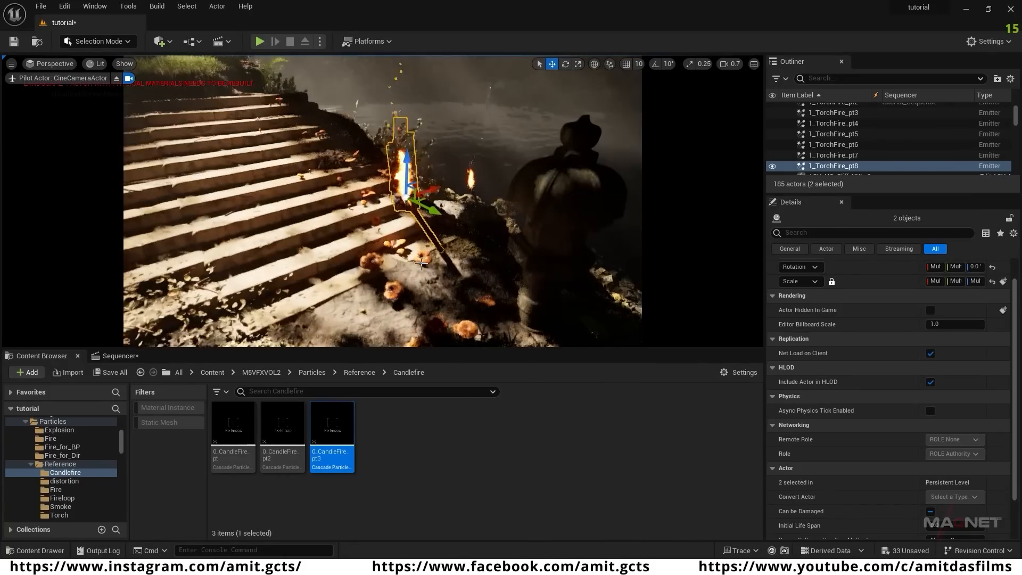
- Duplicate the torch and flame pair up to the upper end of the stone stairs, and again across to the opposite side
left_click_drag(506, 189, 323, 133, "alt")
left_click_drag(286, 83, 286, 61)
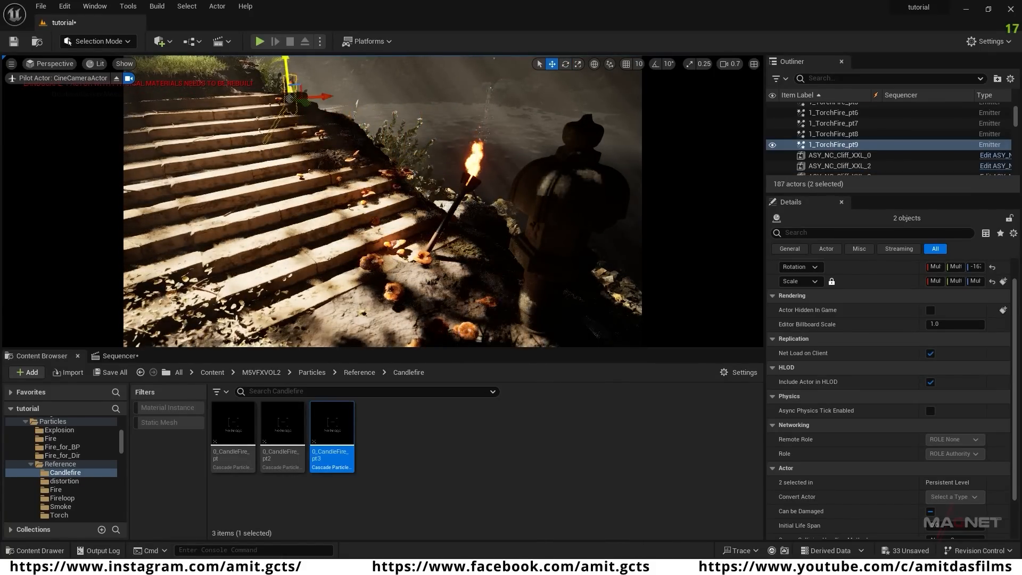
left_click_drag(553, 240, 340, 241, "alt")
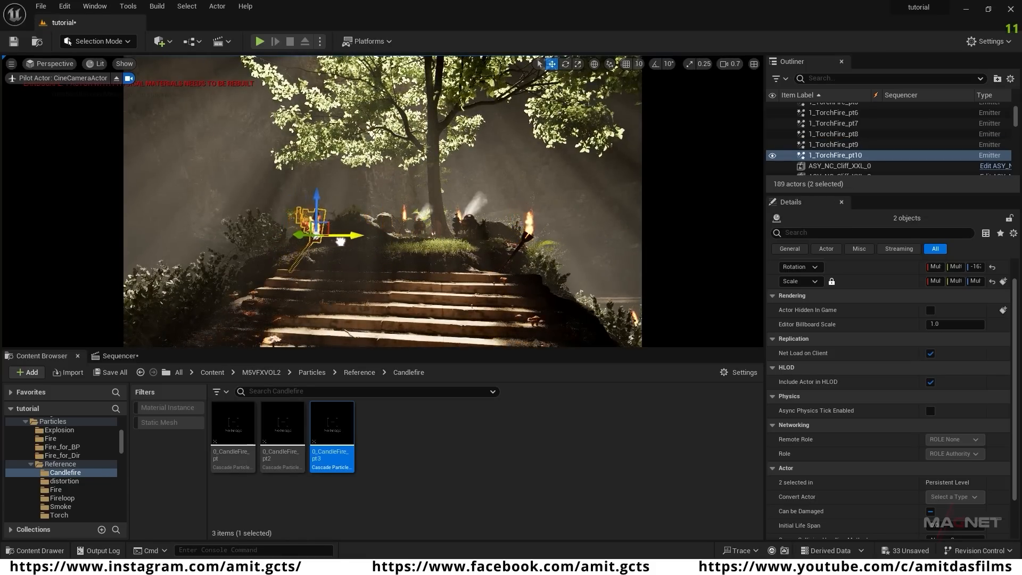
- Duplicate the torch and flame pair twice down the far side of the stairs, lowering the copies along the bushes toward the statues
right_click_drag(355, 230, 314, 228)
left_click_drag(414, 200, 326, 195, "alt")
left_click_drag(363, 160, 363, 189)
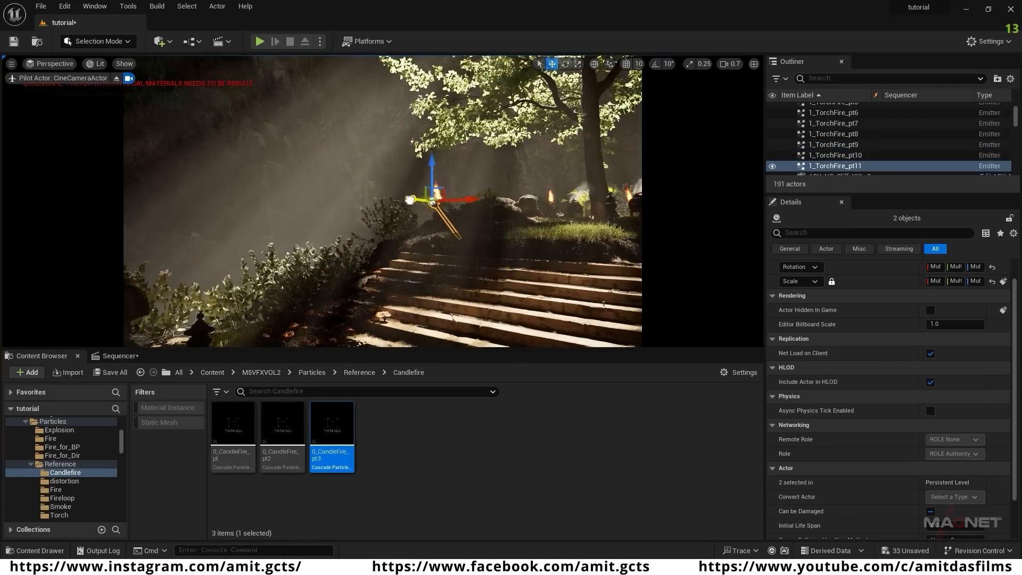
right_click_drag(367, 255, 314, 271)
left_click_drag(515, 194, 505, 194, "alt")
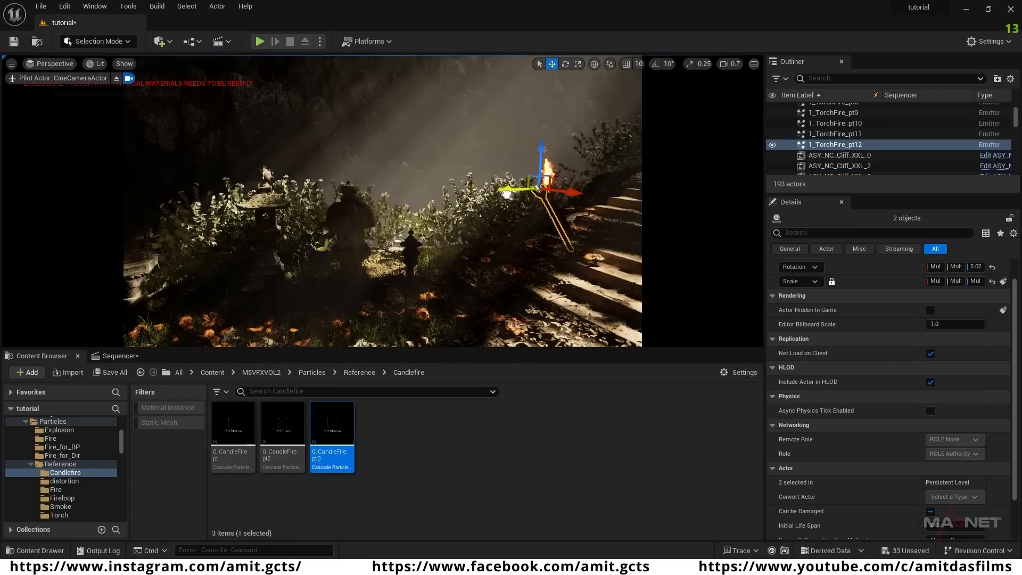
- Select the candle cluster in front of the tree statue with its flames, and duplicate it away toward the stone lanterns
right_click_drag(361, 175, 229, 186)
key("w")
scroll(362, 176, "up", 2)
left_click(439, 216, "ctrl")
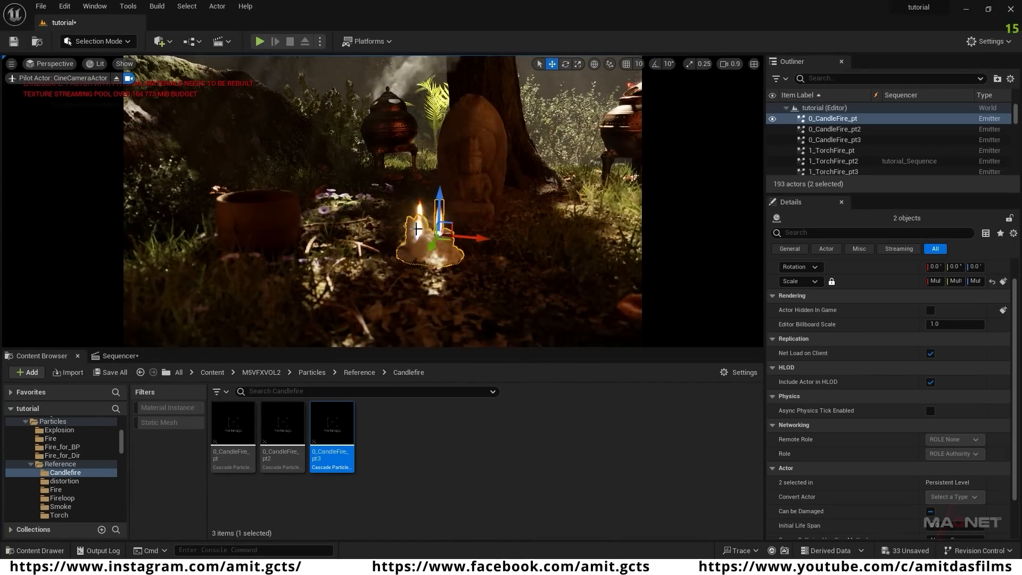
left_click(417, 229, "ctrl")
left_click(420, 207, "ctrl")
right_click_drag(420, 207, 533, 231)
left_click_drag(533, 232, 159, 232, "alt")
- Move the duplicated candles and flames into the stone lantern among the bushes
right_click_drag(160, 232, 32, 201)
right_click_drag(382, 201, 314, 245)
left_click_drag(423, 256, 263, 166)
right_click_drag(263, 166, 197, 152)
right_click_drag(442, 257, 390, 184)
- Reset the emitters of 0_CandleFire_pt4, 0_CandleFire_pt5 and 0_CandleFire_pt6 together
left_click(834, 151)
left_click(830, 162, "ctrl")
left_click(830, 172, "ctrl")
left_click(890, 442)
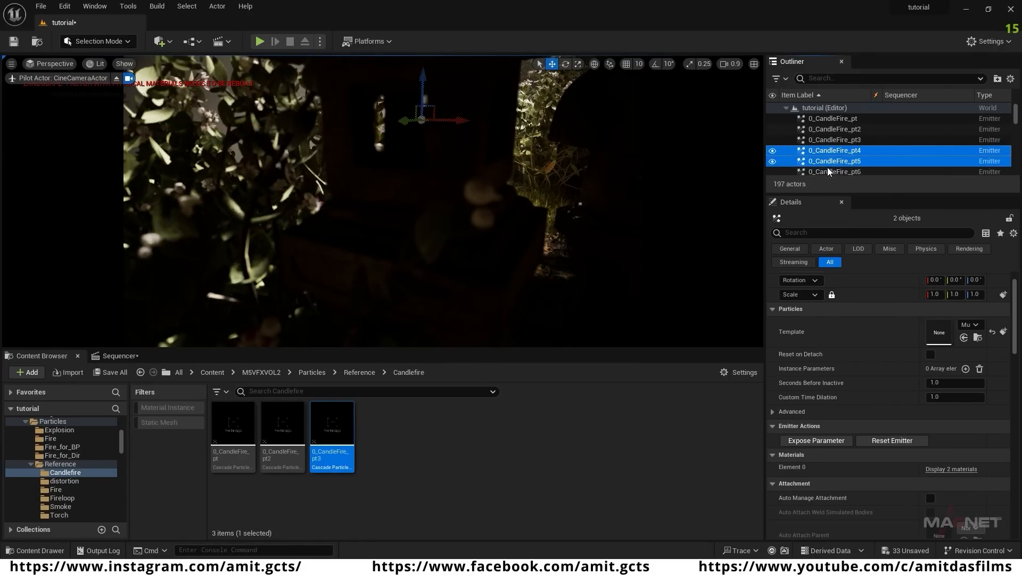
- Shift the candle copy sideways inside the stone lantern, and reset the emitters of its flames again
right_click_drag(468, 203, 522, 235)
left_click_drag(514, 238, 394, 238)
right_click_drag(394, 238, 537, 228)
left_click(333, 248, "ctrl")
left_click(524, 186)
left_click(410, 214, "ctrl")
left_click(490, 214, "ctrl")
left_click(892, 440)
- Select SM_Candles_2 with its flames in the lantern, and reset the three flame emitters one by one
right_click_drag(610, 282, 522, 260)
scroll(564, 271, "down", 5)
left_click(461, 257, "ctrl")
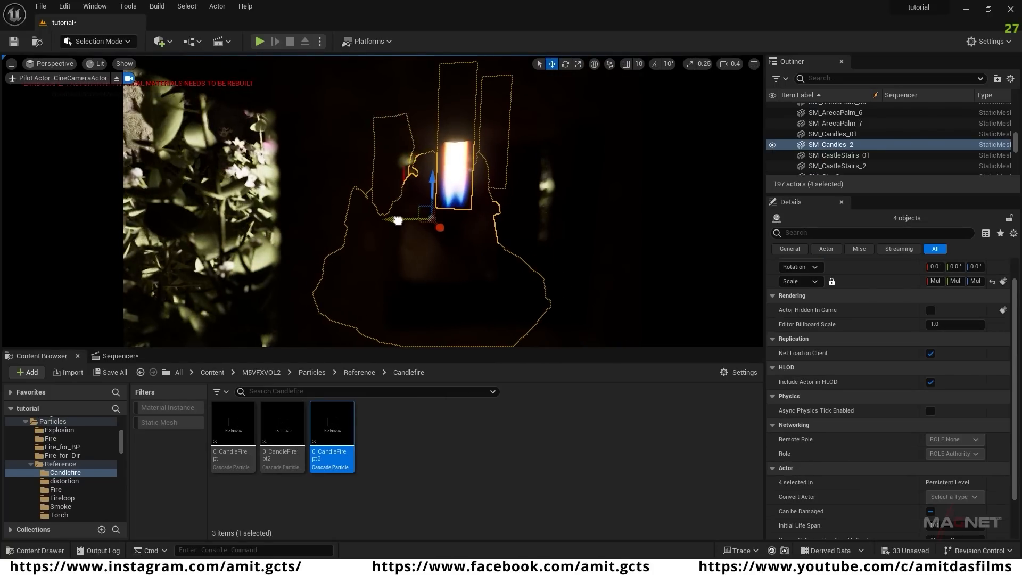
left_click(465, 167)
left_click(890, 497)
left_click(851, 155)
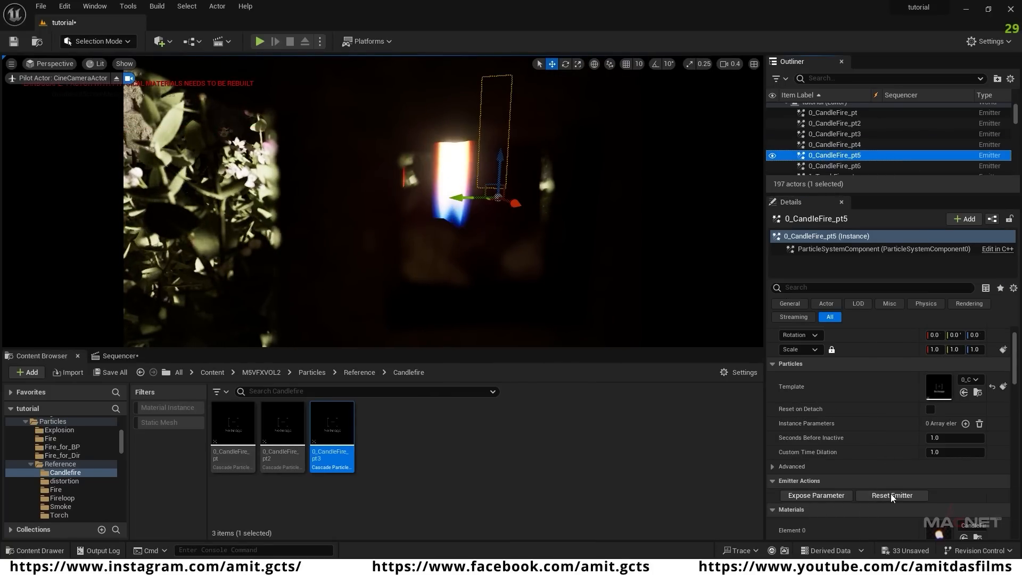
left_click(890, 496)
left_click(851, 166)
left_click(903, 495)
- Examine the stone lantern, the nearby torches and the ground beside the stairs from several distances
right_click_drag(479, 224, 612, 200)
right_click_drag(437, 202, 553, 218)
right_click_drag(383, 203, 356, 195)
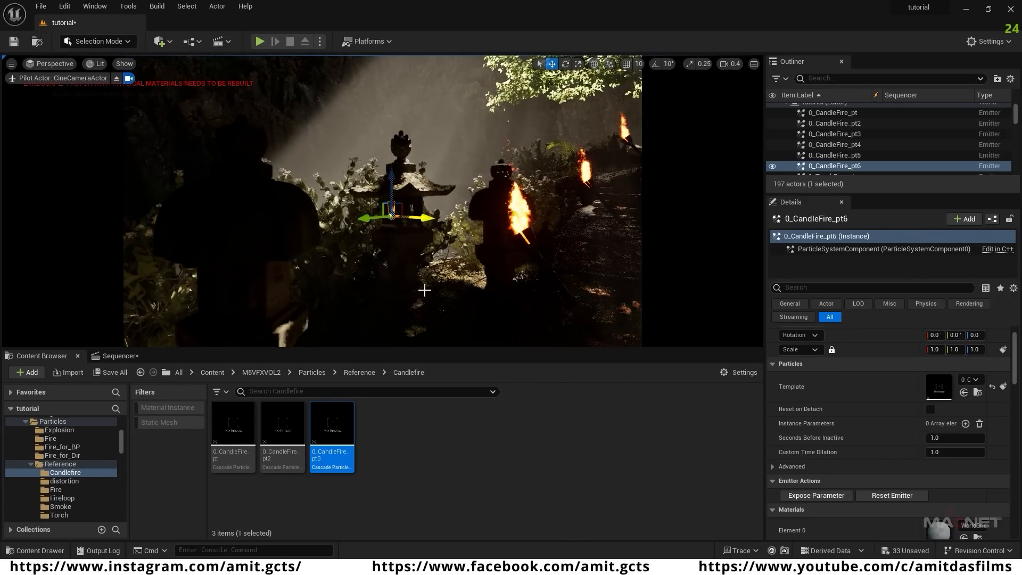
right_click_drag(424, 290, 474, 290)
right_click_drag(425, 213, 456, 166)
key("w")
key("s")
key("w")
key("s")
key("w")
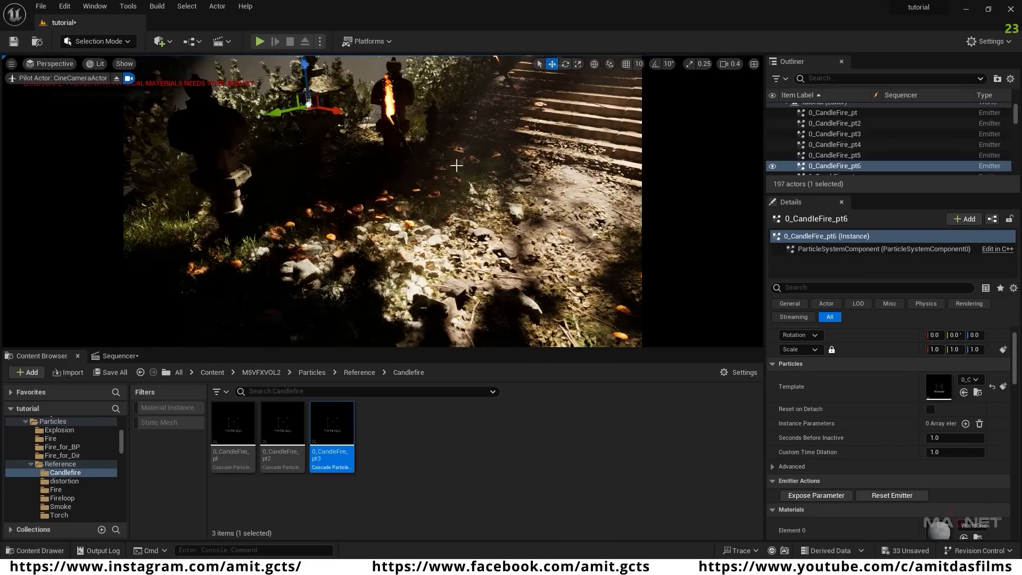
- Switch to foliage painting and select four fern foliage types, including FT_Fern_sbslY_Var1_lod0
left_click(120, 42)
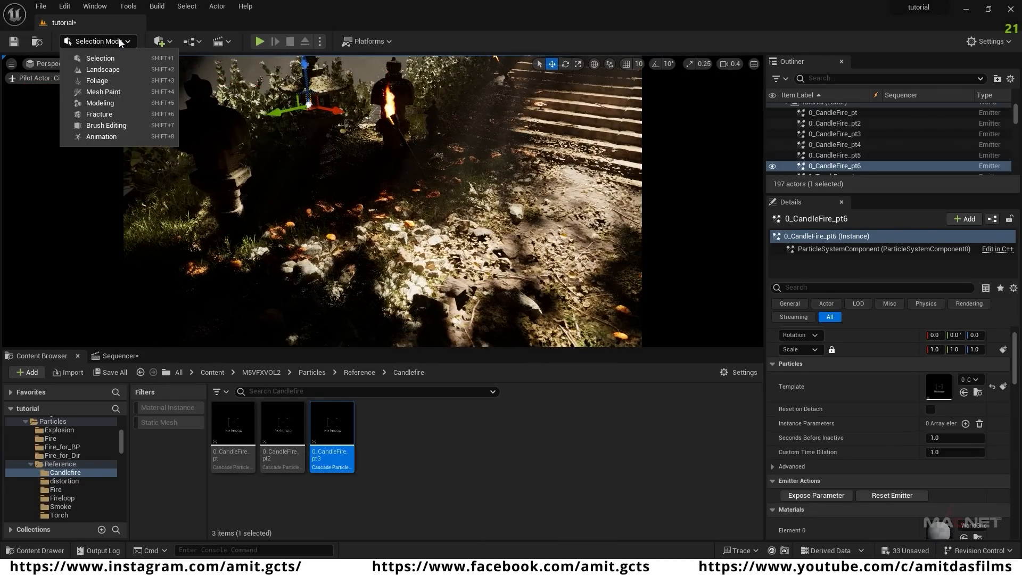
left_click(97, 81)
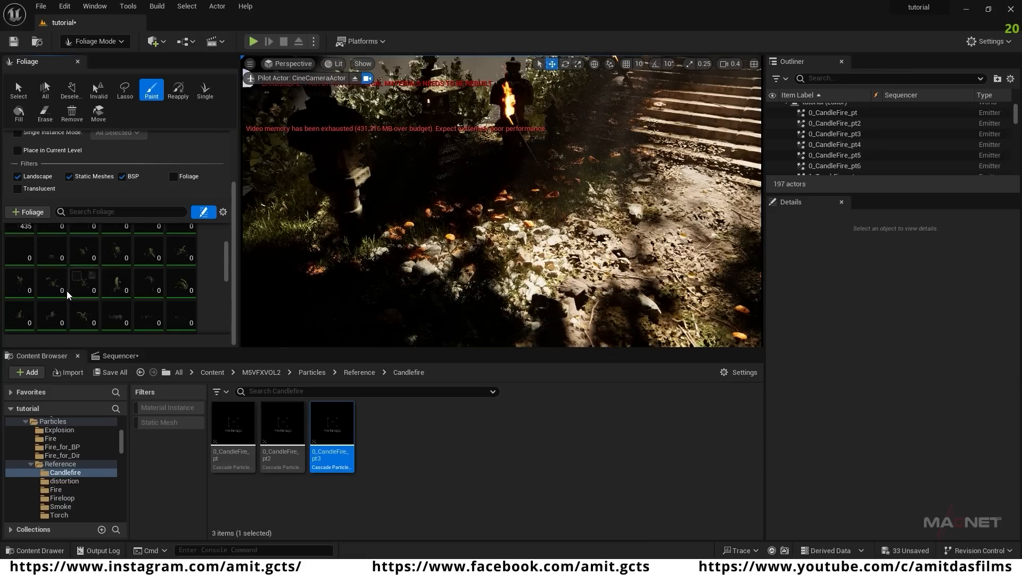
left_click(85, 261)
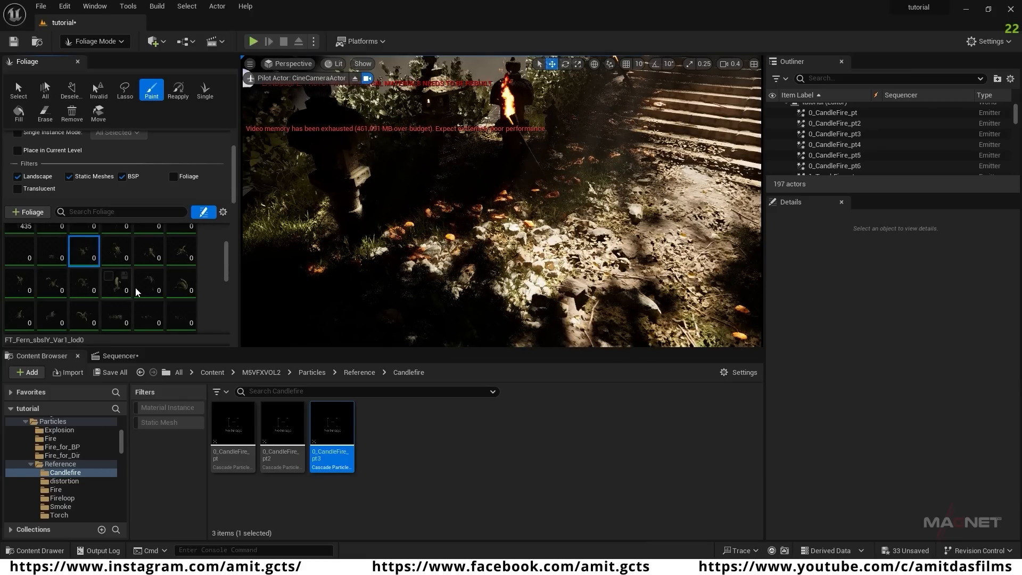
left_click(146, 290, "ctrl")
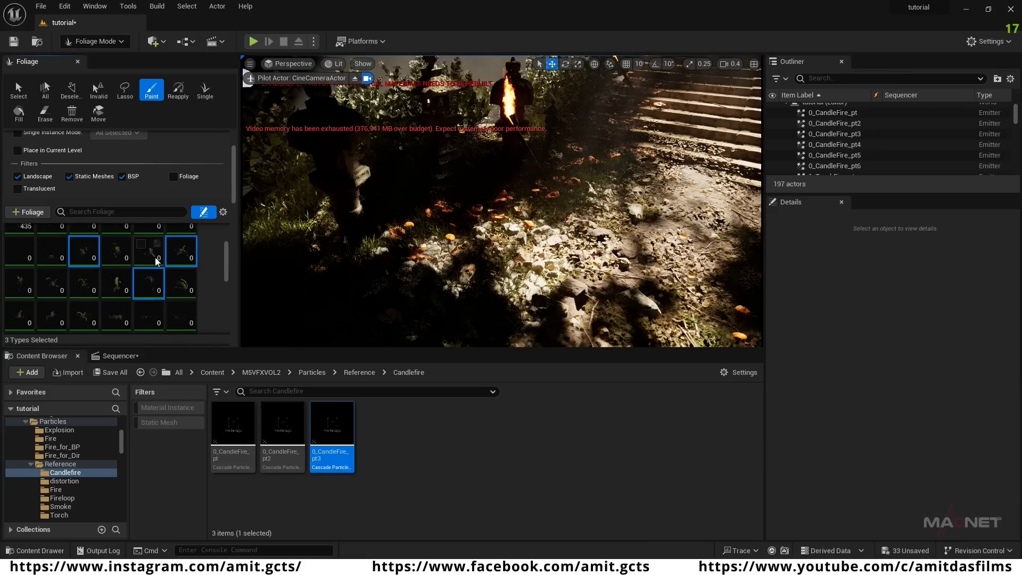
left_click(143, 252, "ctrl")
- Paint the four fern types over the ground around the statues, the stone lantern and the foot of the stairs
right_click_drag(480, 217, 420, 229)
left_click_drag(410, 212, 366, 186)
right_click_drag(580, 146, 474, 192)
left_click(554, 199)
scroll(521, 187, "up", 3)
mouse_move(511, 180)
left_mouse_down()
mouse_move(568, 140)
mouse_move(547, 174)
left_mouse_up()
mouse_move(543, 202)
right_mouse_down()
mouse_move(511, 181)
mouse_move(489, 277)
mouse_move(575, 198)
right_mouse_up()
left_click_drag(574, 198, 548, 218)
mouse_move(549, 218)
right_mouse_down()
mouse_move(474, 168)
mouse_move(490, 186)
right_mouse_up()
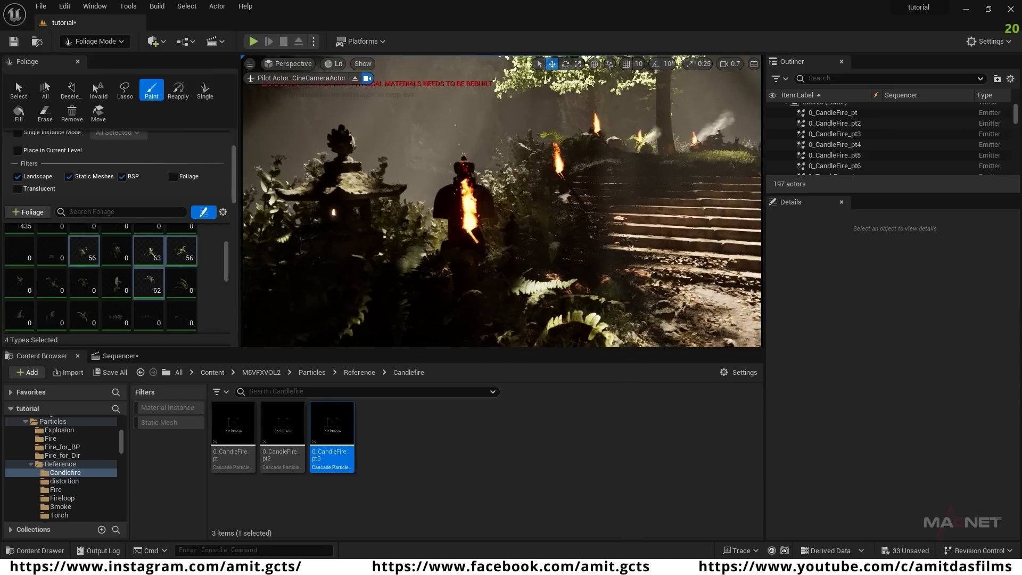
- Return to selection mode and duplicate the warm PointLight by the rear torch, placing the copy at a torch near the stairs
left_click(106, 41)
left_click(91, 59)
mouse_move(450, 255)
right_mouse_down()
mouse_move(516, 237)
mouse_move(463, 244)
right_mouse_up()
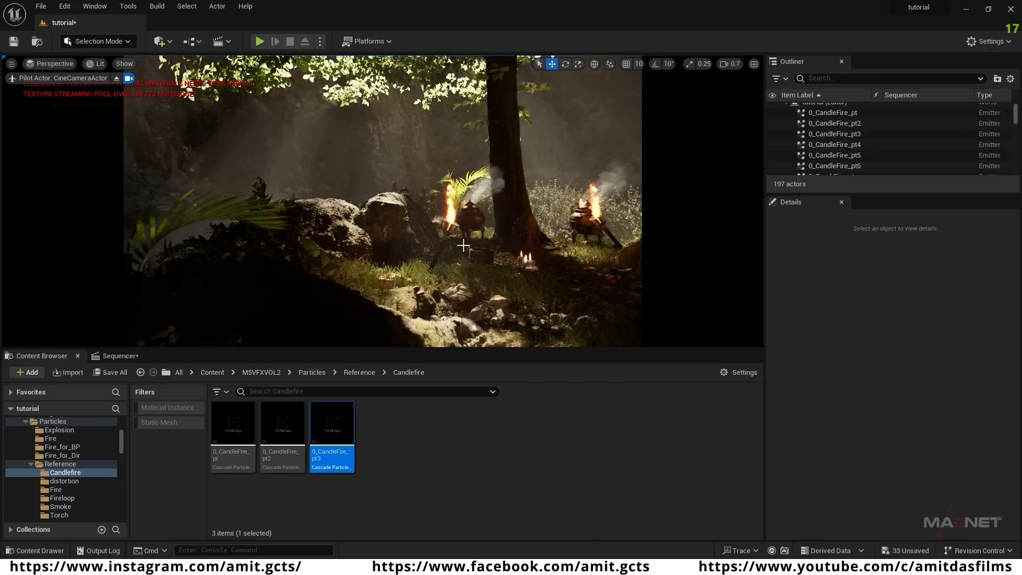
left_click(454, 212)
right_click_drag(454, 213, 404, 236)
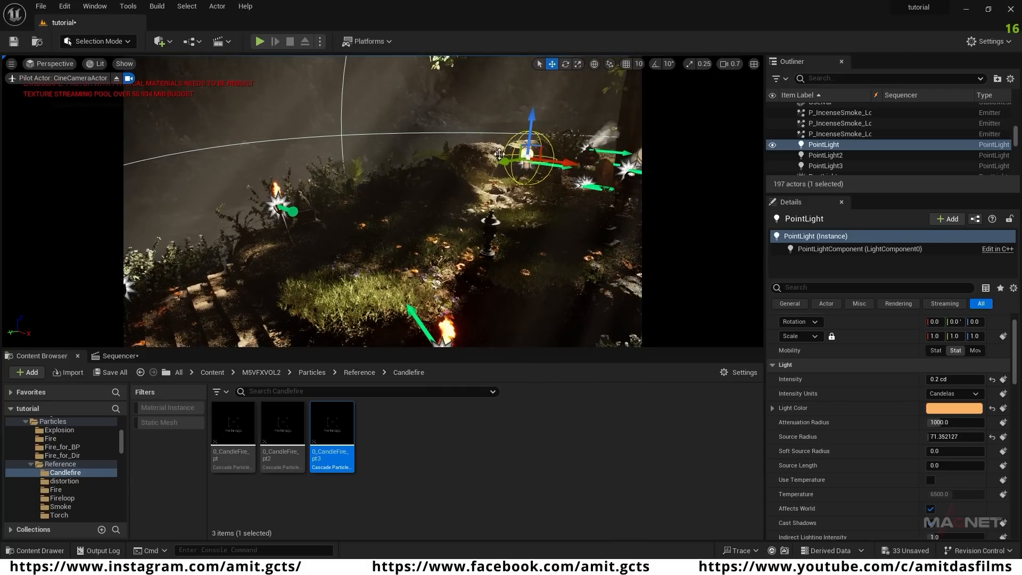
left_click_drag(505, 162, 411, 184, "alt")
left_click_drag(193, 230, 190, 230)
right_click_drag(191, 229, 234, 226)
left_click_drag(372, 226, 245, 228)
- Duplicate the warm point light twice more, placing the copies at the remaining torches along the stairs and near the statues
right_click_drag(357, 181, 324, 181)
left_click_drag(543, 171, 154, 167, "alt")
left_click_drag(181, 133, 205, 259)
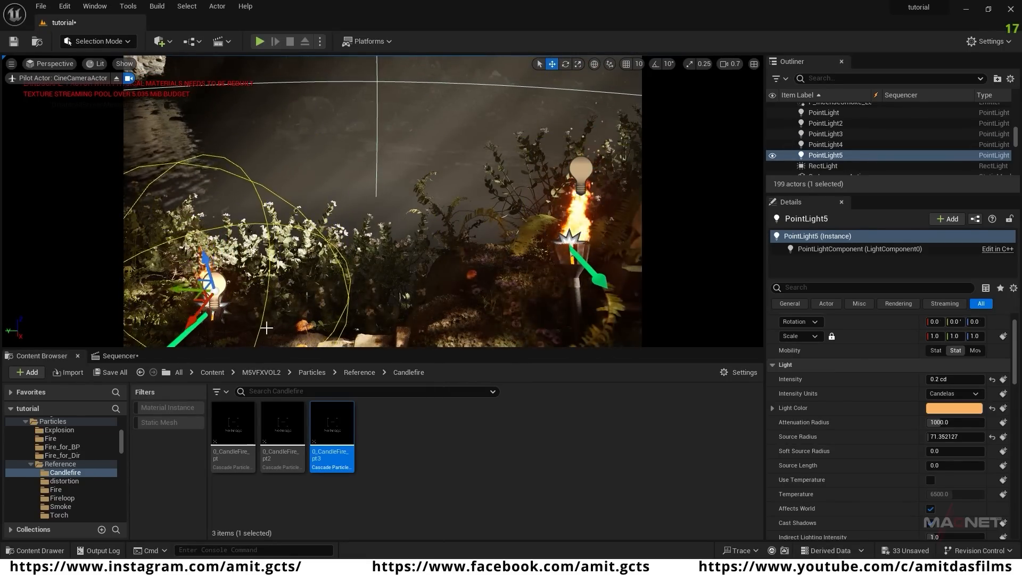
right_click_drag(266, 327, 404, 335)
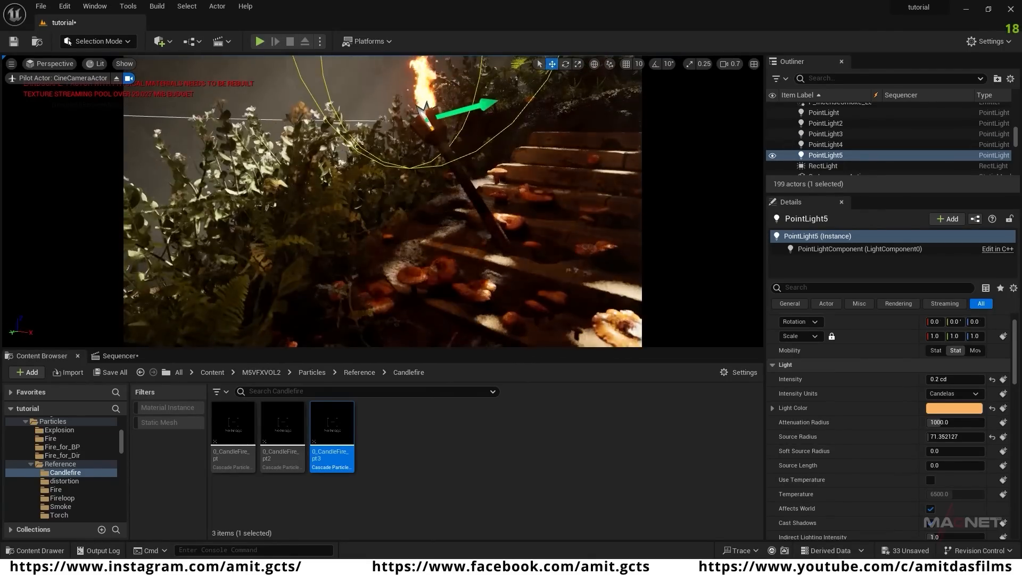
left_click_drag(507, 116, 351, 126, "alt")
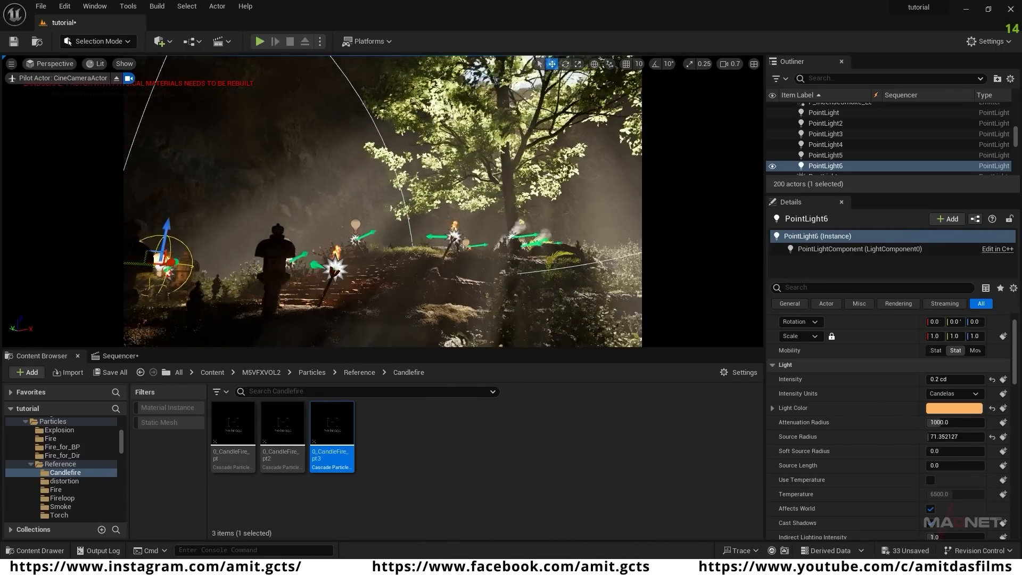
- Hide the editor icons and review the lit hilltop, tree and stairs from farther away
key("a")
mouse_move(340, 224)
right_mouse_down()
mouse_move(351, 224)
mouse_move(336, 221)
right_mouse_up()
key("g")
right_click_drag(372, 266, 396, 261)
key("e")
key("d")
key("s")
scroll(49, 449, "up", 5)
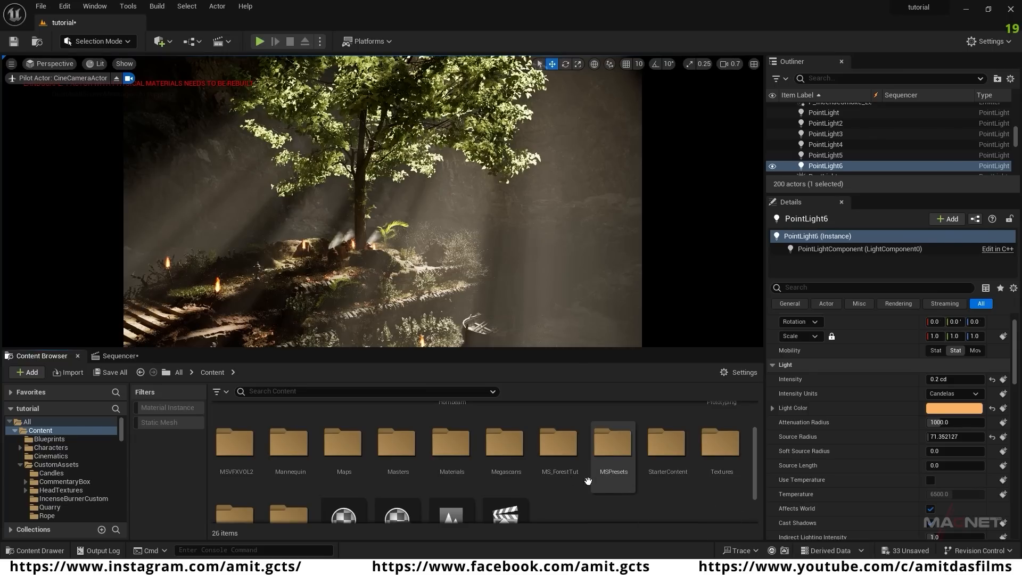
- Enable Nanite on all Broom_Creeper_xfqicgrqx static meshes in the Megascans 3D_Plants folder
double_click(508, 446)
left_click(301, 451)
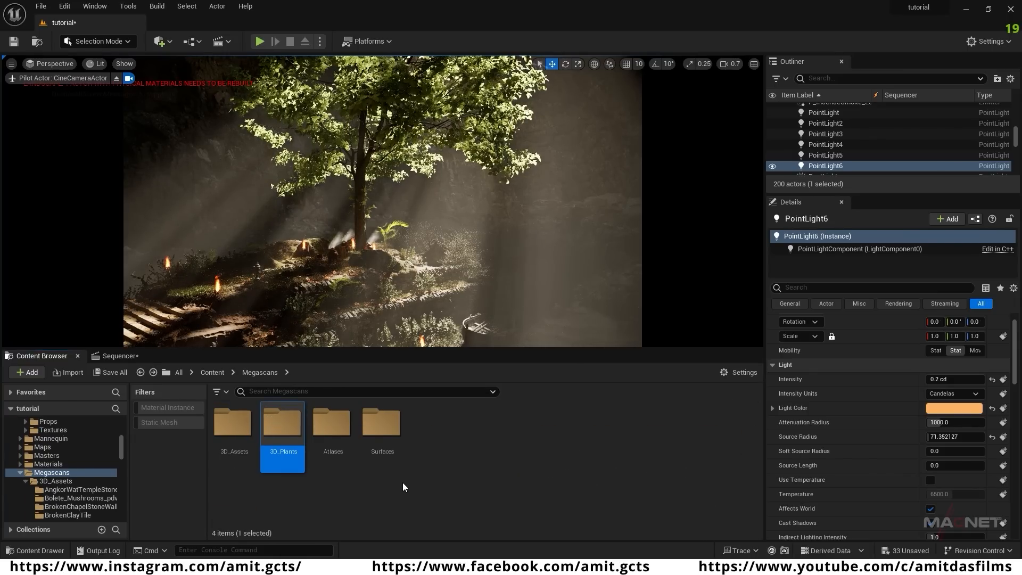
double_click(282, 424)
left_click(343, 430)
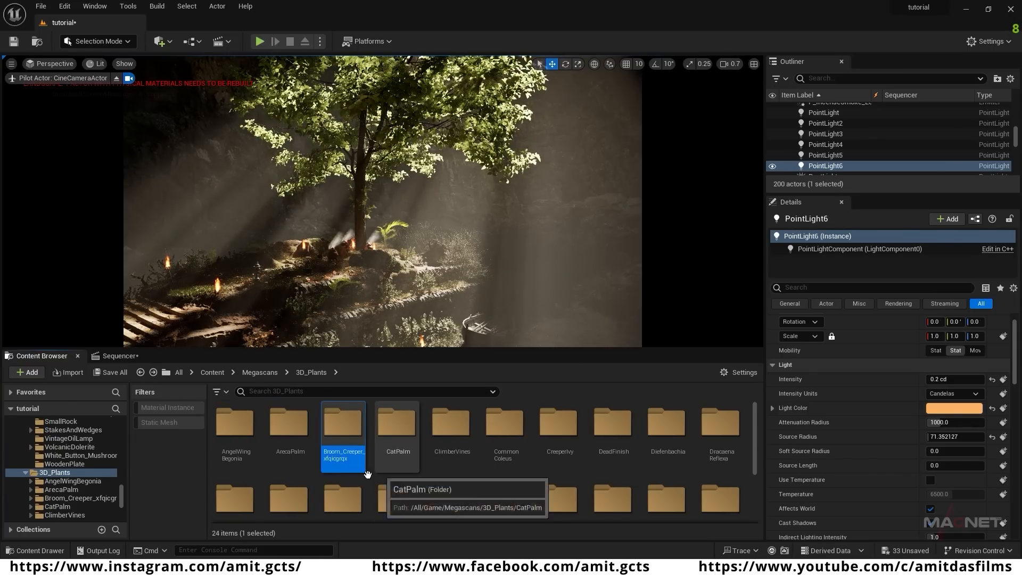
double_click(345, 429)
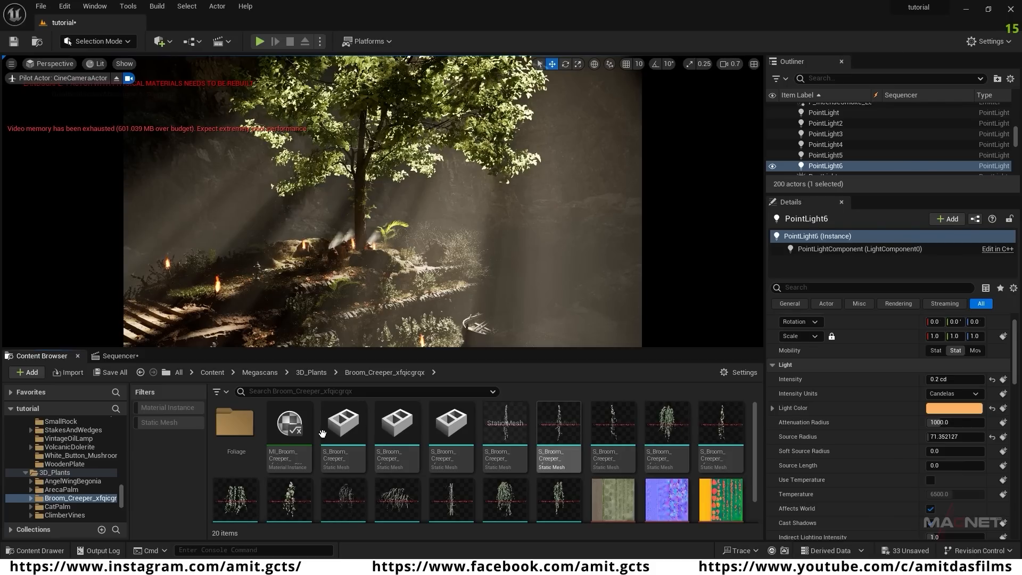
left_click(339, 423)
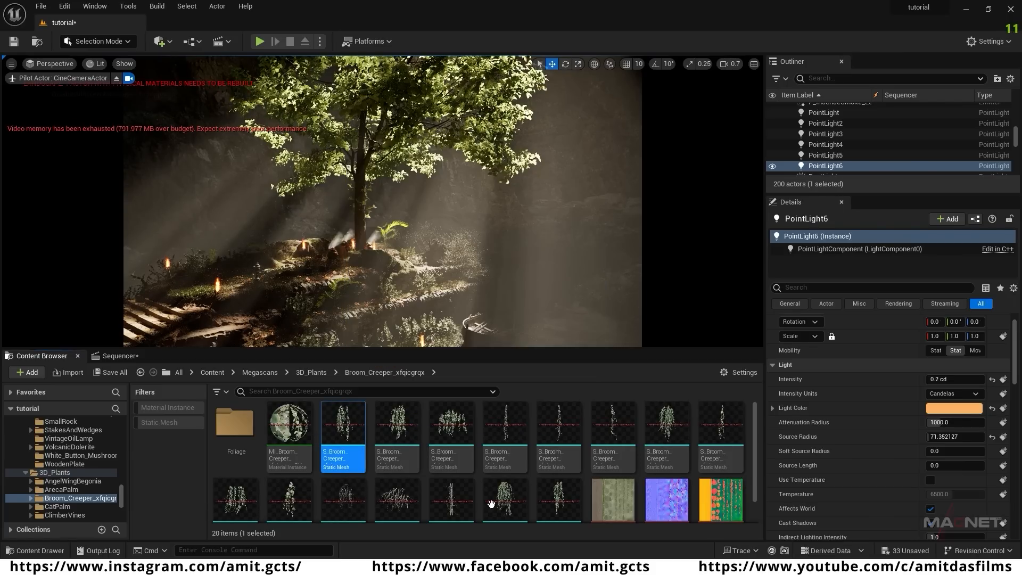
left_click(562, 506, "shift")
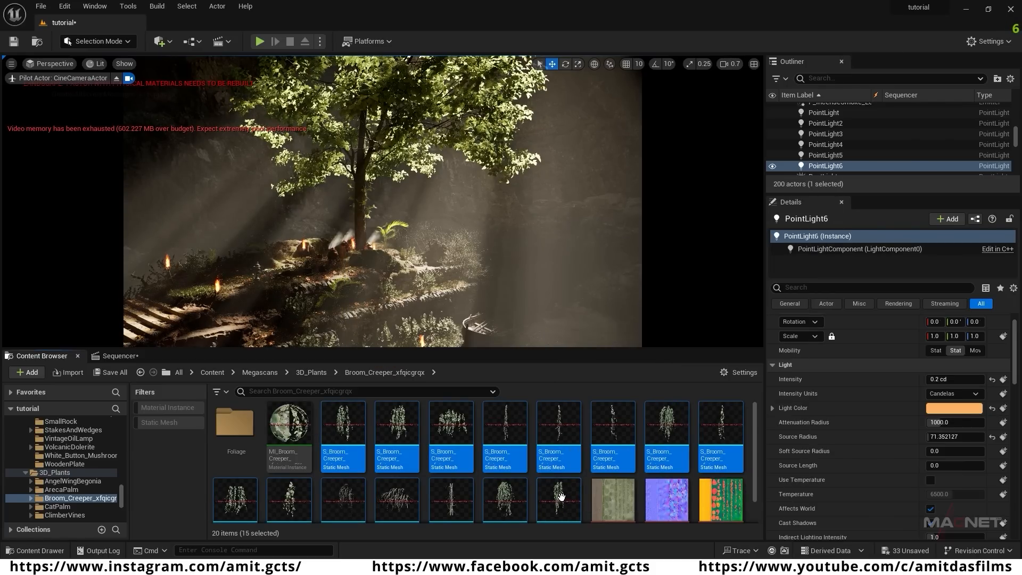
right_click(562, 496)
mouse_move(604, 202)
left_click(772, 227)
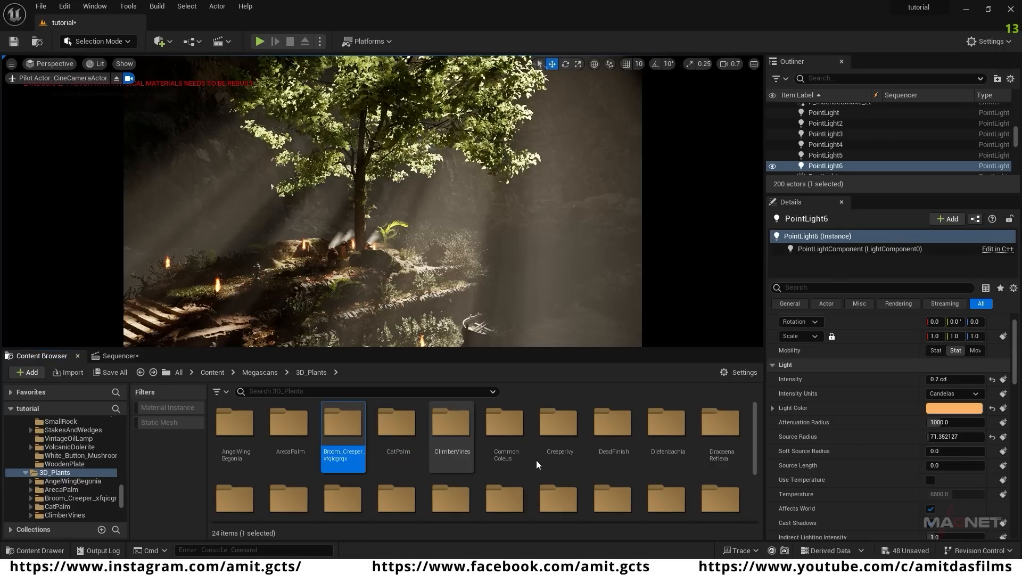
- Enable Nanite on all 13 Elderberry_wfzobb2ia static meshes in the 3D_Plants folder
scroll(660, 463, "down", 1)
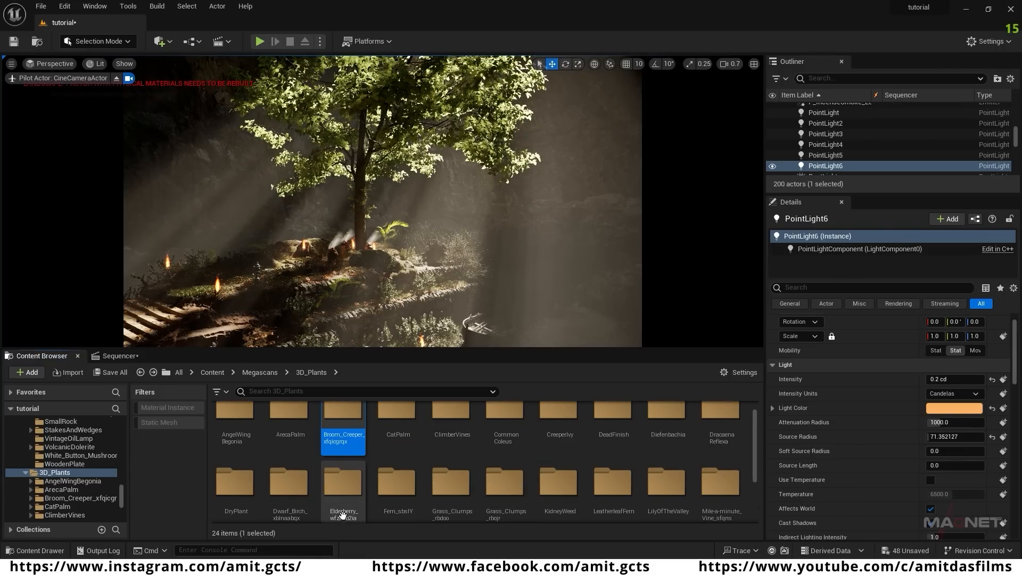
double_click(340, 489)
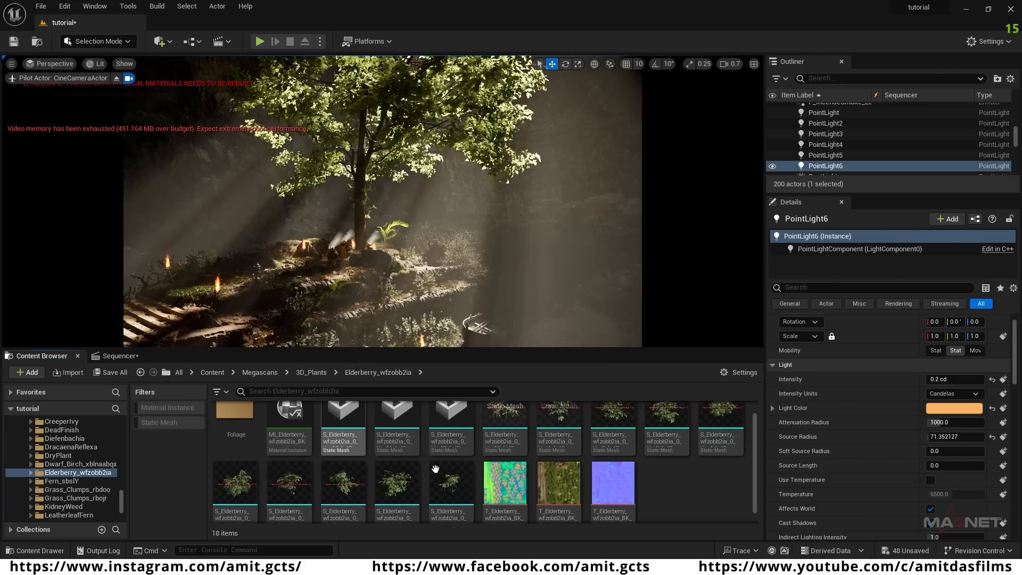
scroll(436, 469, "up", 1)
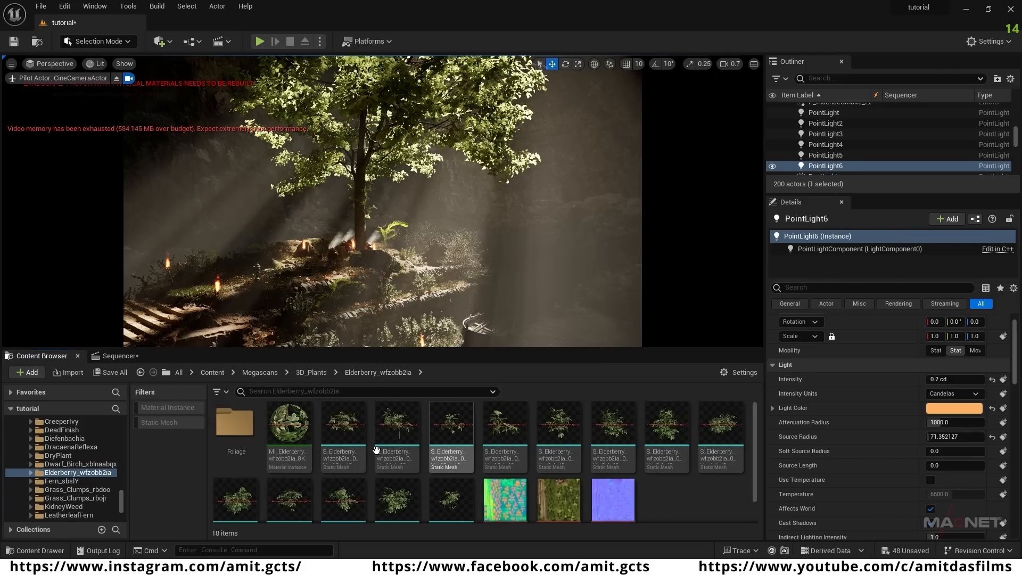
left_click(450, 500, "shift")
right_click(449, 500)
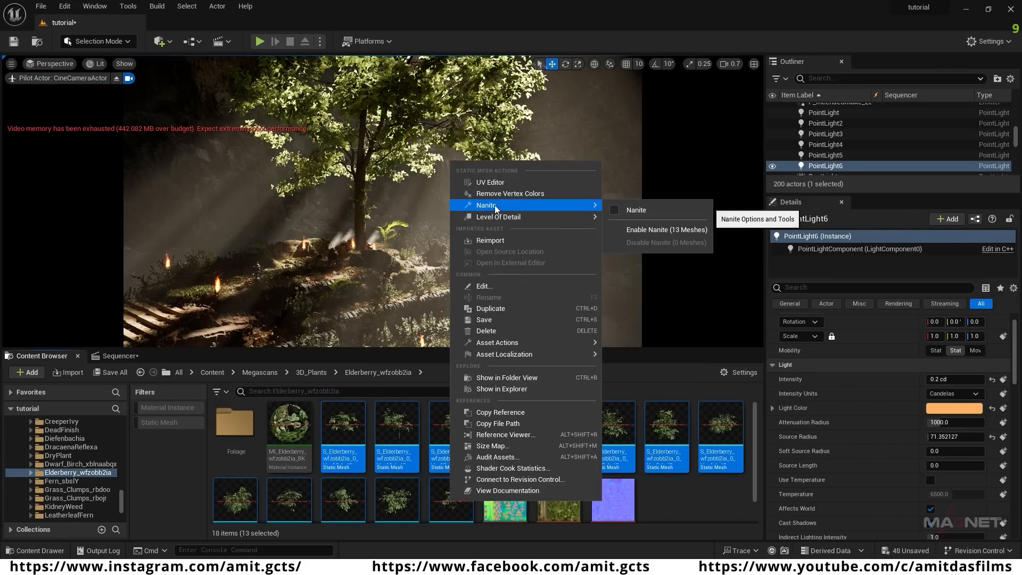
left_click(617, 208)
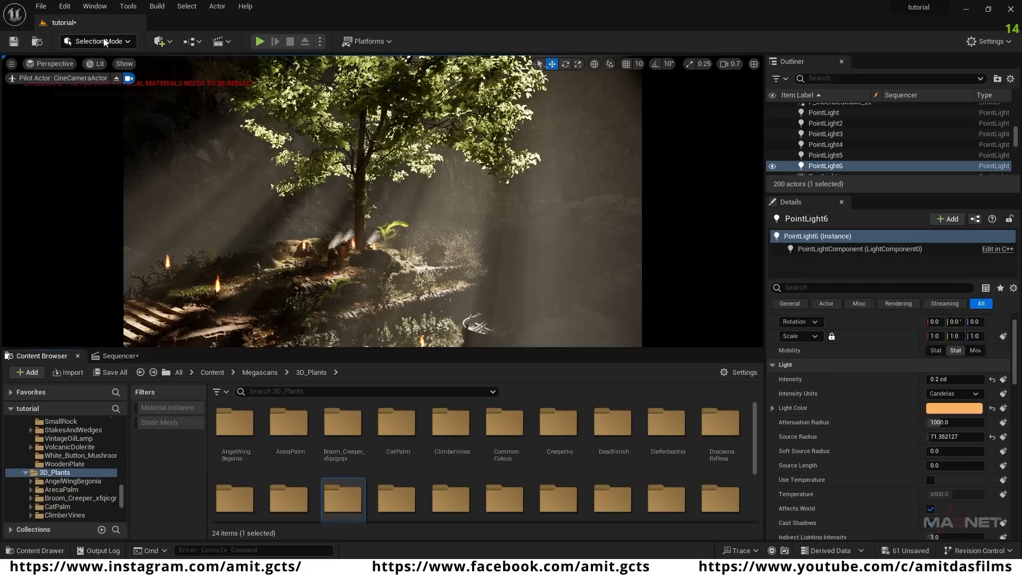
- Switch to Foliage mode and activate five of the creeper foliage types for painting
left_click(105, 42)
left_click(96, 81)
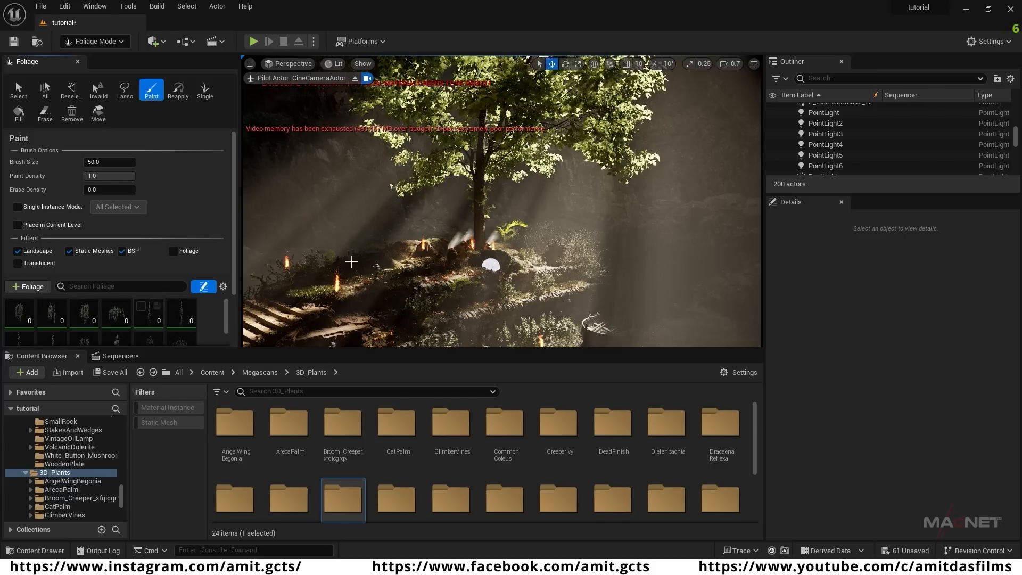
scroll(235, 237, "down", 2)
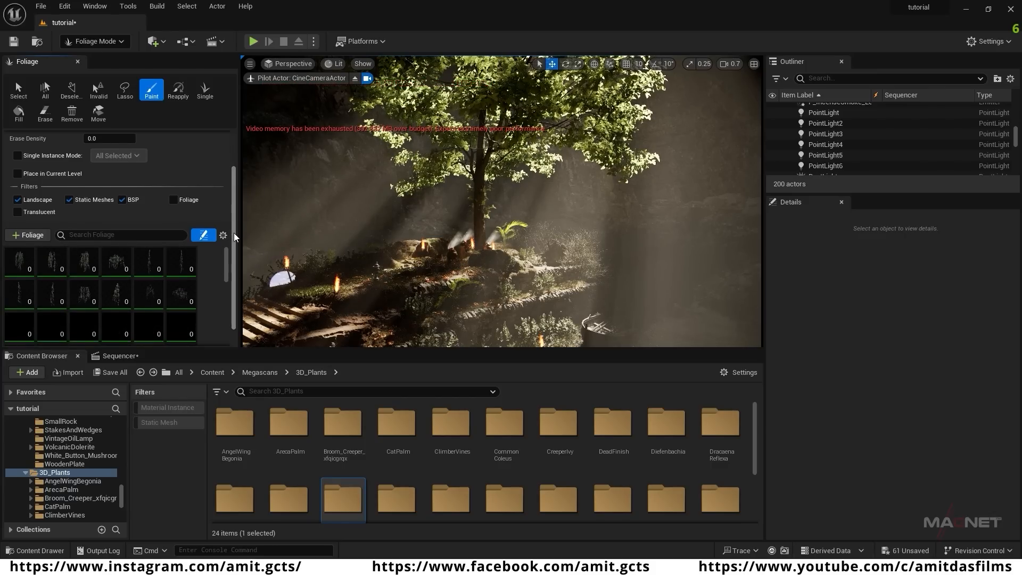
scroll(235, 237, "down", 1)
left_click(18, 250)
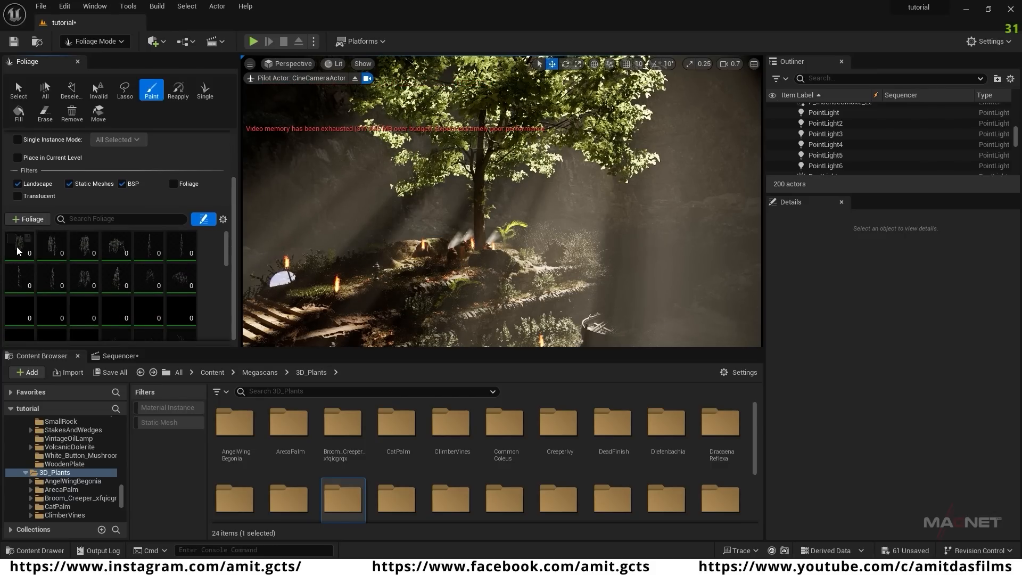
left_click(87, 254, "ctrl")
left_click(118, 243, "ctrl")
left_click(181, 281, "ctrl")
left_click(154, 282, "ctrl")
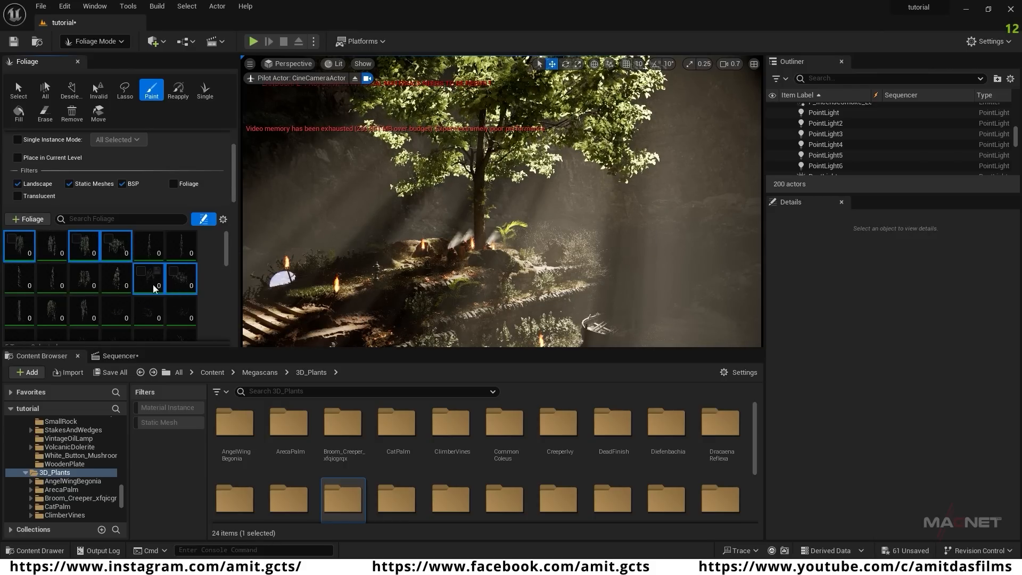
left_click(141, 271)
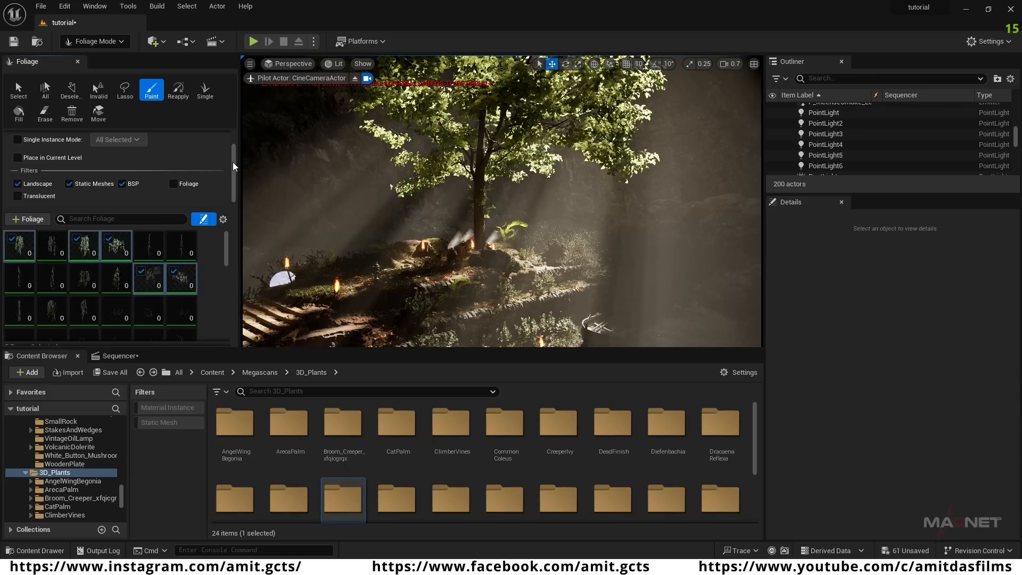
- Set the selected creepers' density to 200, scale range to 2–4 and maximum ground slope angle to 180
scroll(102, 206, "down", 8)
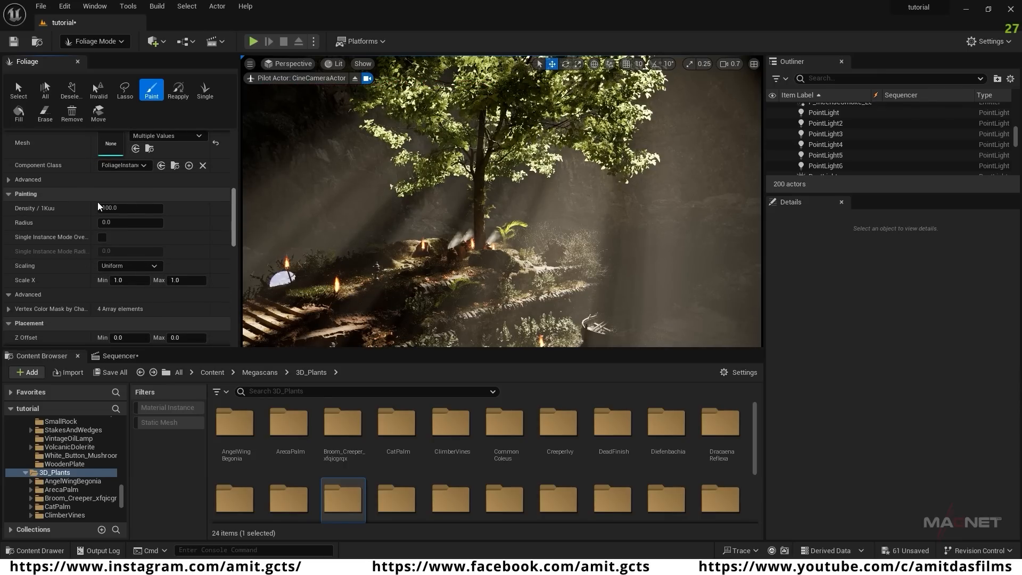
left_click(133, 208)
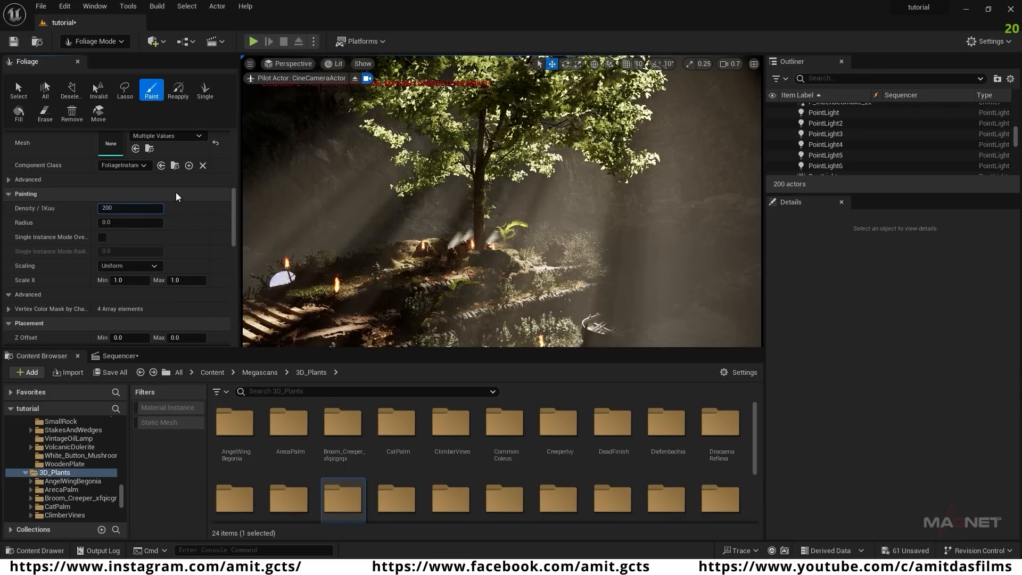
left_click(157, 193)
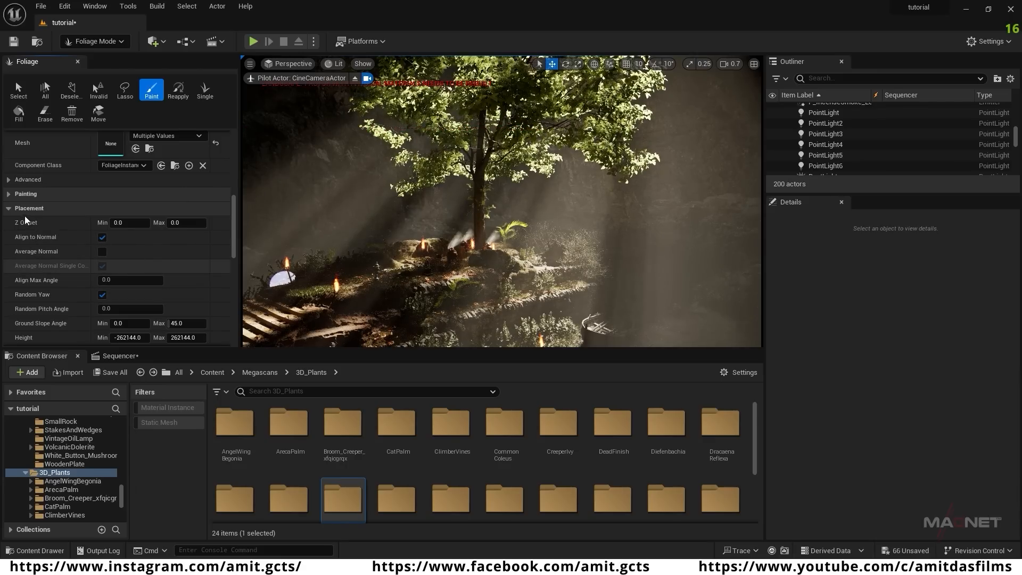
left_click(10, 194)
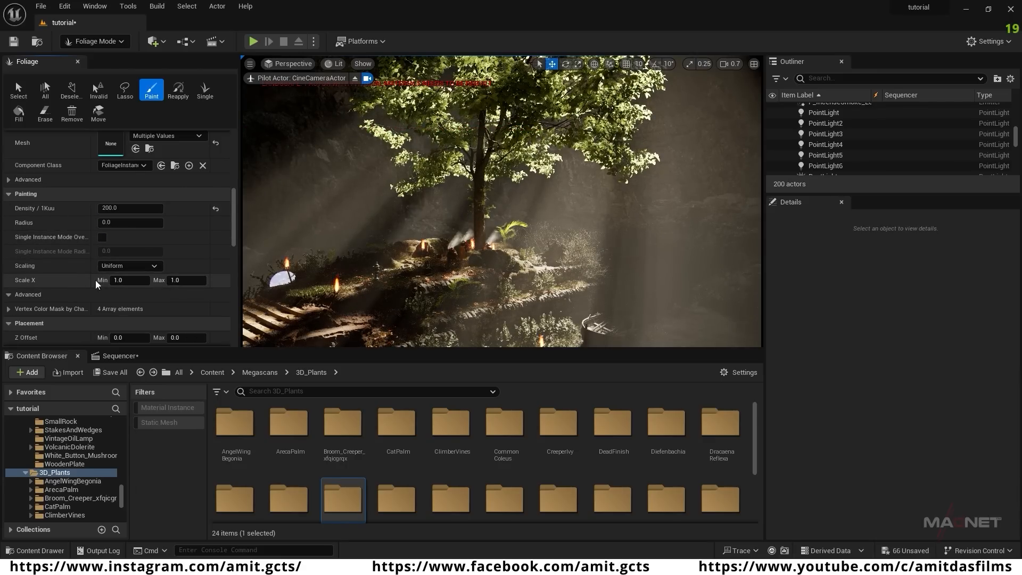
left_click(186, 280)
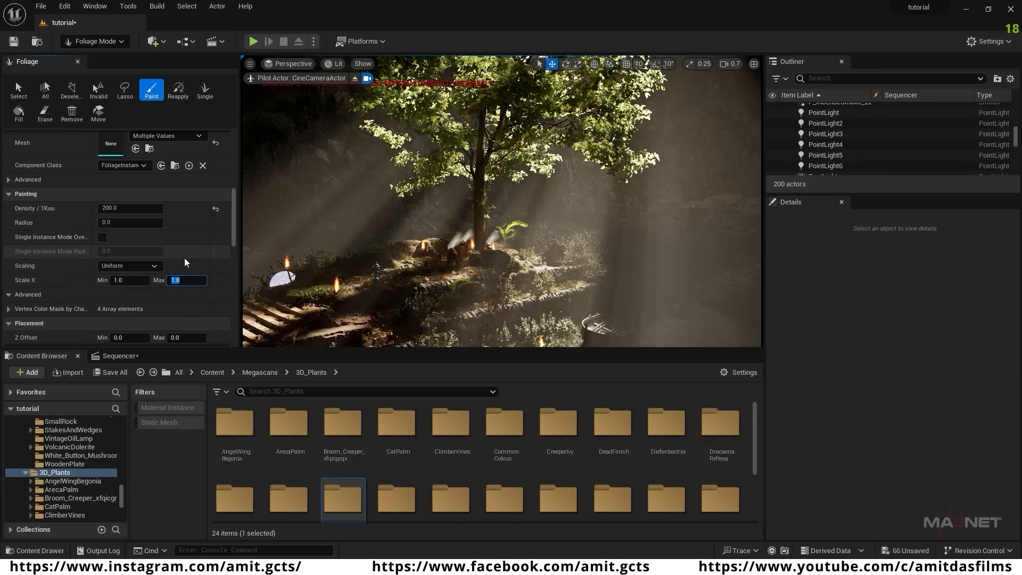
type("4")
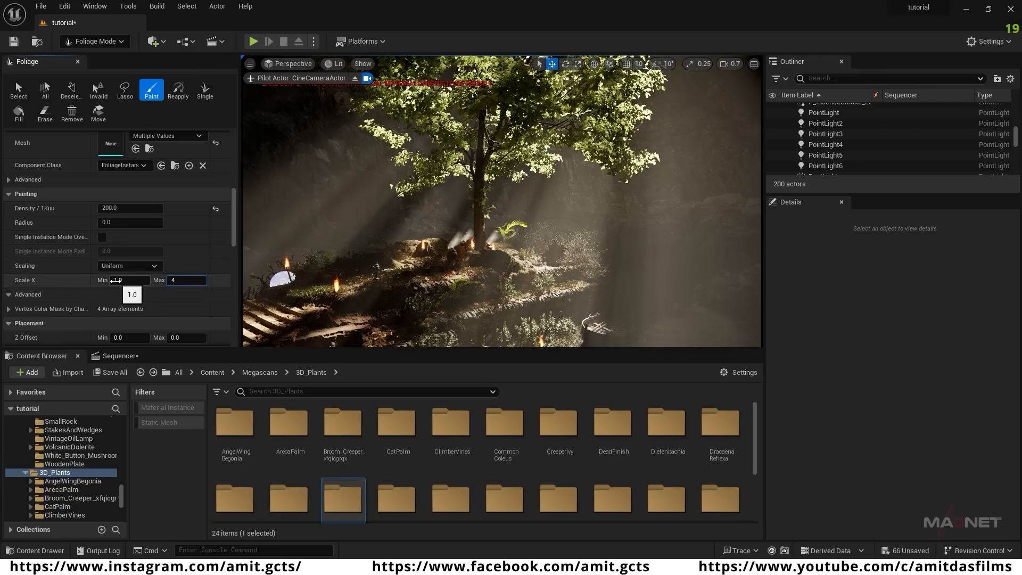
left_click_drag(232, 202, 232, 229)
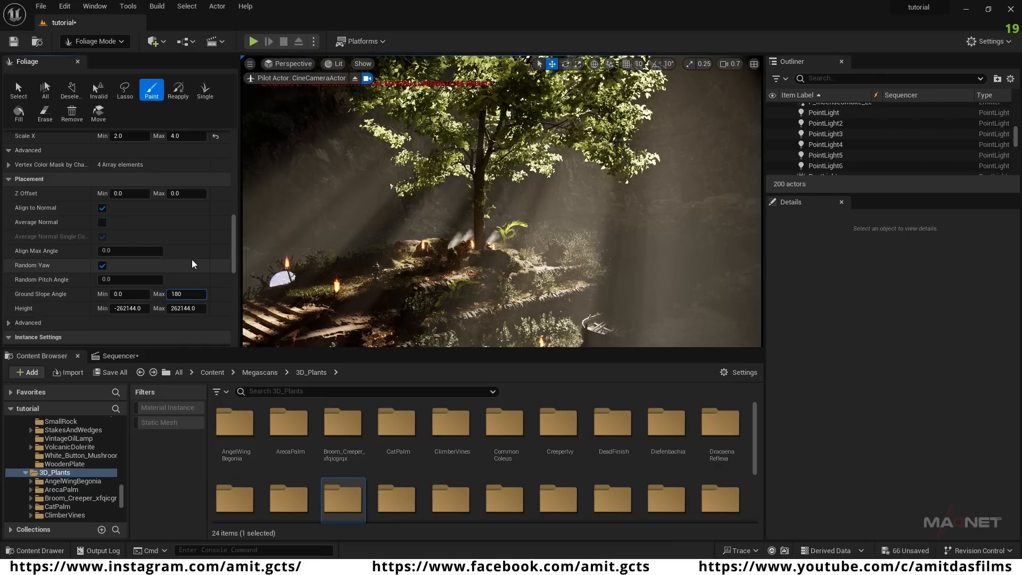
key("Return")
- Set the foliage brush size to 100 for painting the cliff walls around the cave opening
right_click_drag(546, 239, 671, 160)
key("w")
scroll(547, 239, "up", 1)
scroll(547, 239, "up", 4)
key("s")
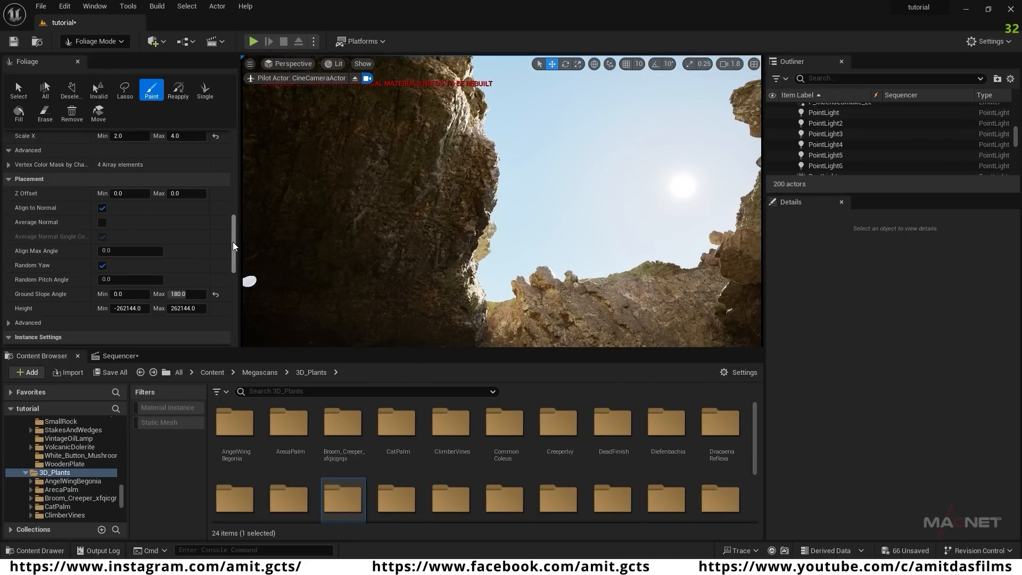
left_click_drag(233, 243, 233, 147)
left_click(94, 162)
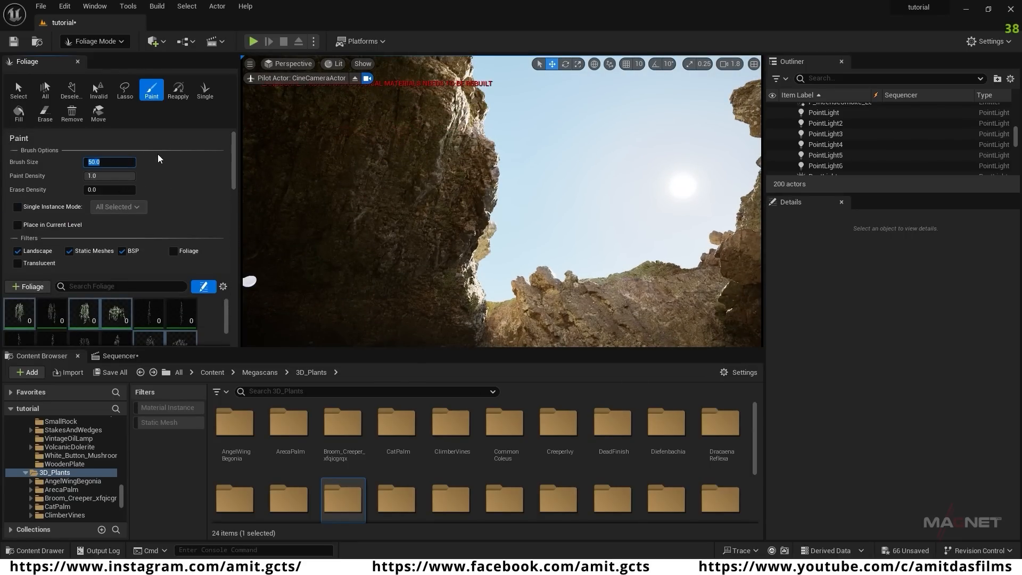
type("100")
key("Return")
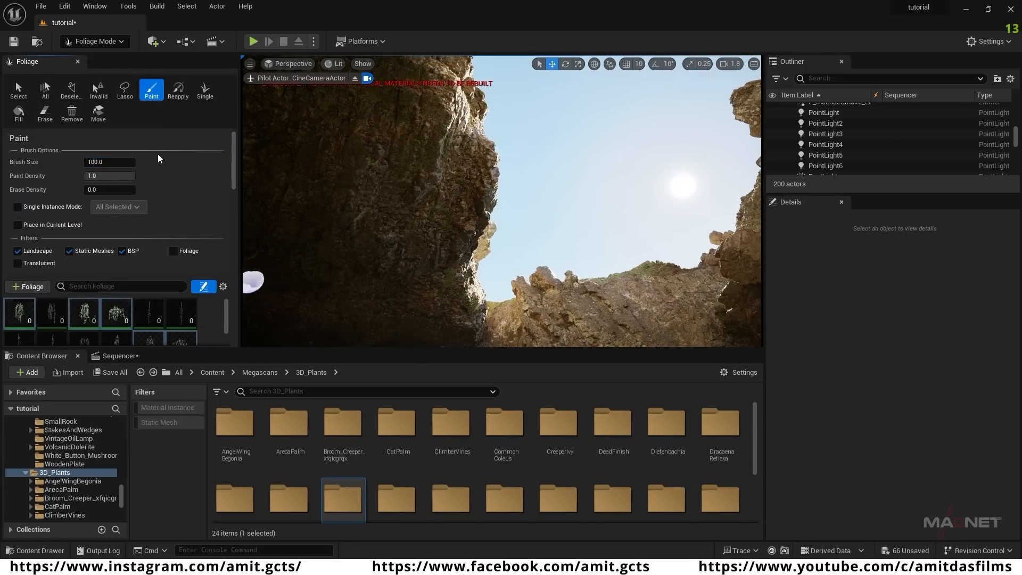
- Try painting the creepers along the cliff wall beside the opening, and erase those strokes
mouse_move(407, 159)
left_mouse_down()
mouse_move(392, 91)
mouse_move(445, 156)
left_mouse_up()
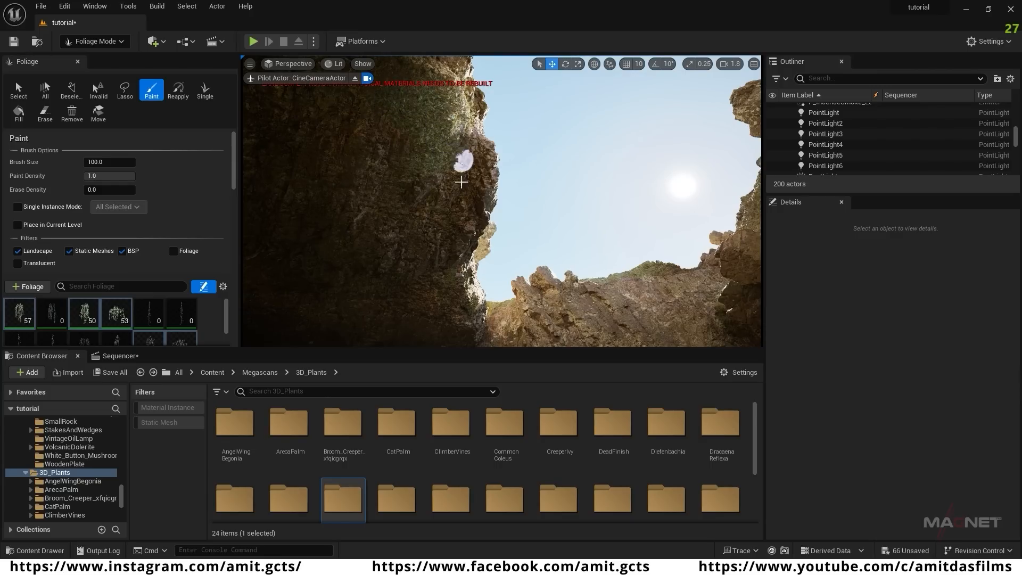
right_click_drag(409, 199, 465, 109)
right_click_drag(411, 204, 411, 204)
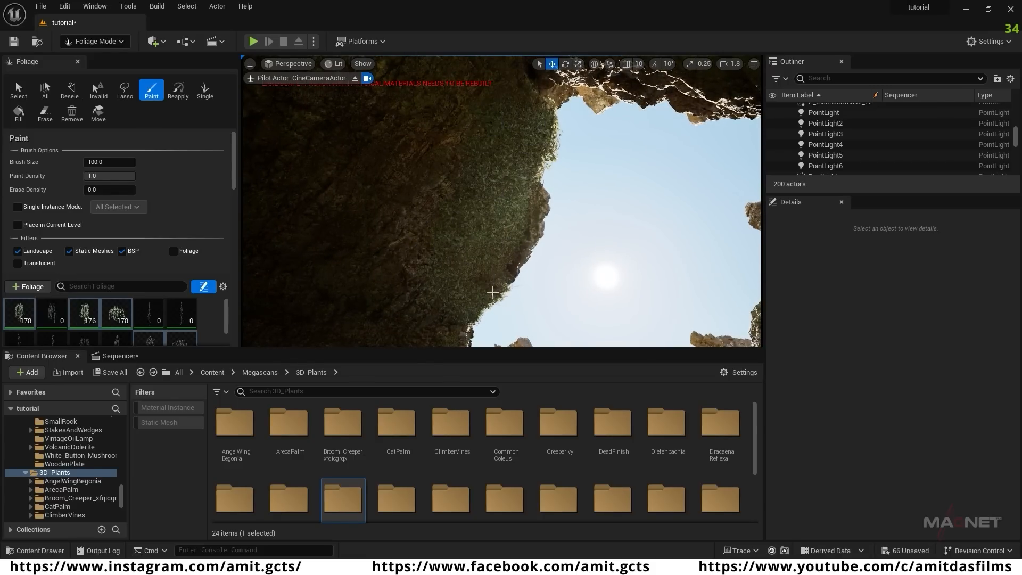
mouse_move(520, 116)
left_mouse_down("shift")
mouse_move(471, 310)
mouse_move(477, 174)
mouse_move(424, 230)
mouse_move(420, 290)
mouse_move(483, 274)
mouse_move(515, 137)
mouse_move(499, 274)
mouse_move(454, 207)
left_mouse_up("shift")
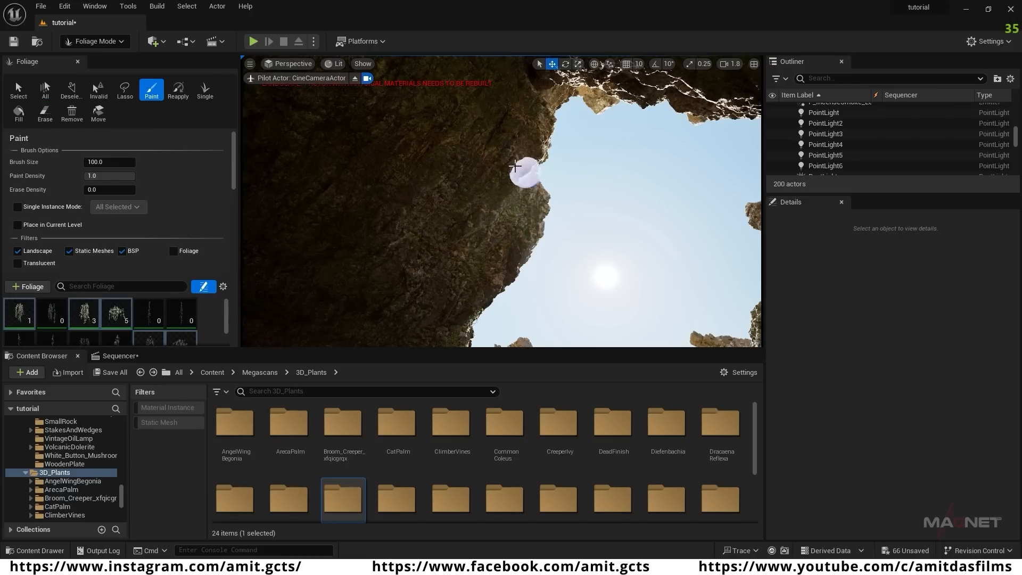
- Turn off Align to Normal for the creepers and repaint them hanging along the cliff wall's edge
left_click_drag(234, 141, 225, 218)
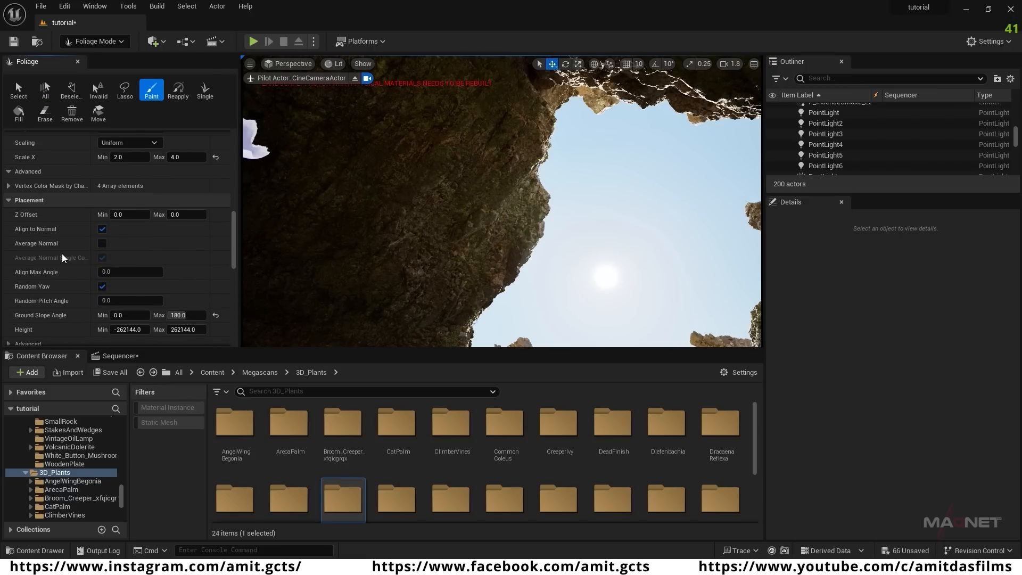
left_click(102, 230)
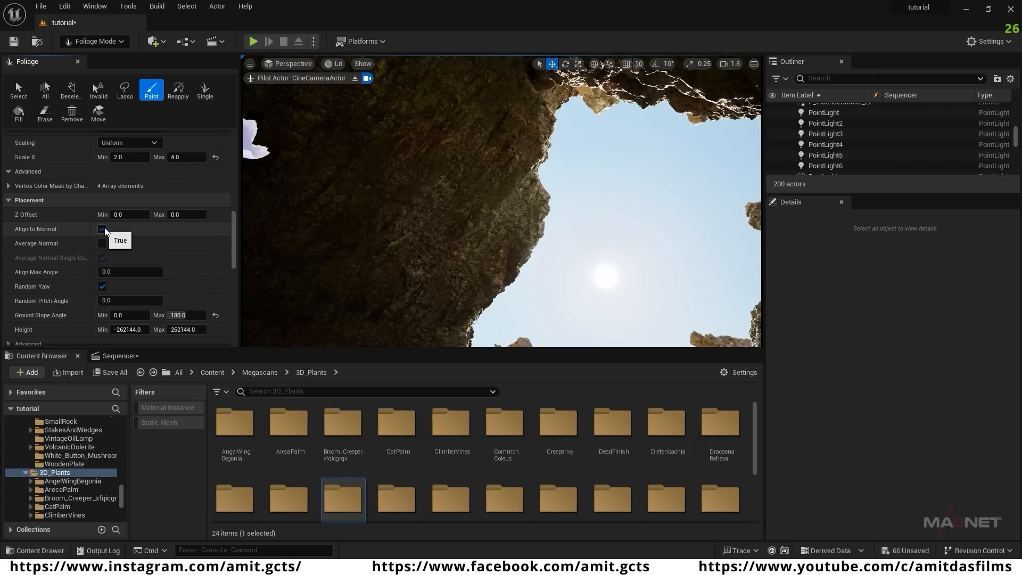
mouse_move(511, 143)
left_mouse_down()
mouse_move(458, 250)
mouse_move(442, 230)
mouse_move(456, 199)
left_mouse_up()
right_click_drag(456, 199, 452, 101)
mouse_move(450, 256)
left_mouse_down()
mouse_move(454, 182)
mouse_move(434, 218)
left_mouse_up()
mouse_move(433, 219)
right_mouse_down()
mouse_move(457, 181)
mouse_move(495, 160)
mouse_move(469, 187)
right_mouse_up()
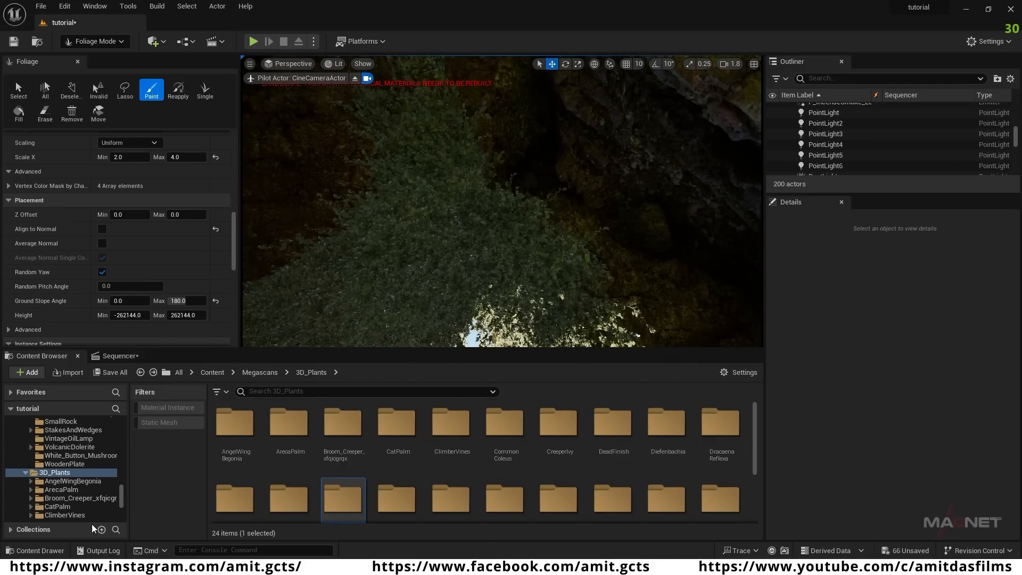
mouse_move(540, 265)
right_mouse_down()
mouse_move(532, 269)
mouse_move(574, 224)
mouse_move(580, 197)
mouse_move(593, 335)
right_mouse_up()
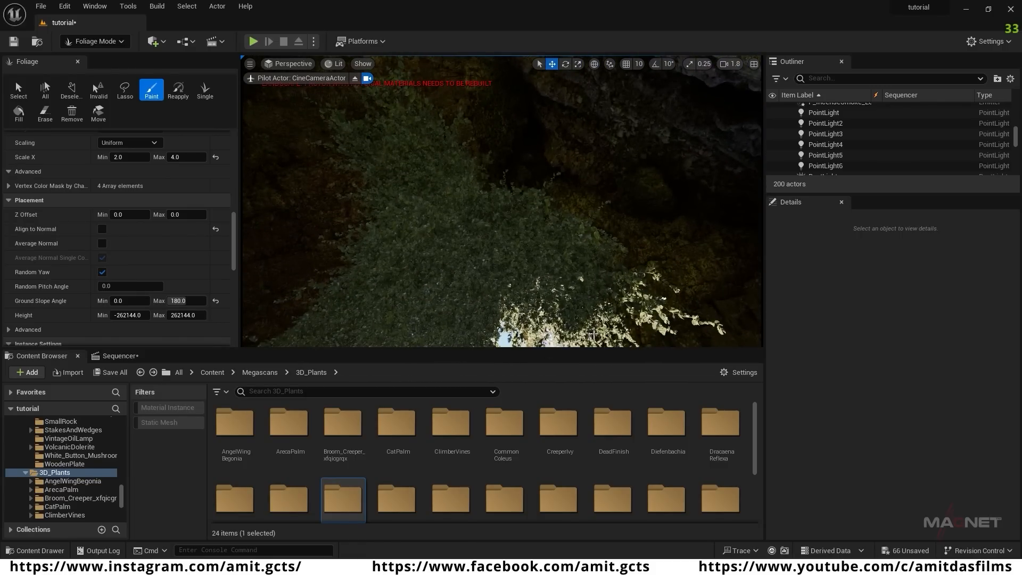
right_click_drag(468, 258, 493, 278)
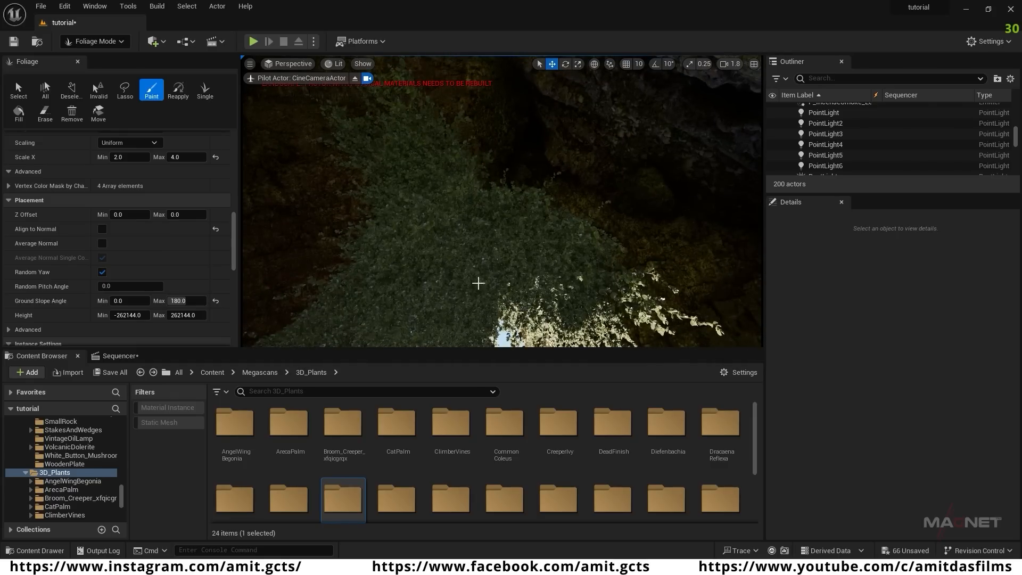
- Set the CineCameraActor's roll, pitch and yaw to 0 in the sequence
left_click(117, 356)
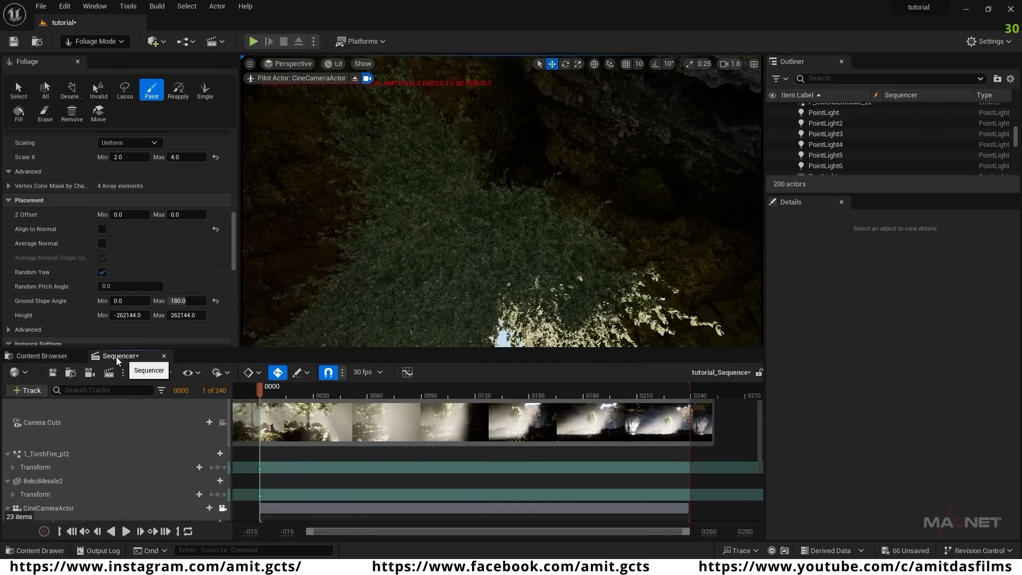
scroll(103, 466, "down", 2)
left_click(12, 443)
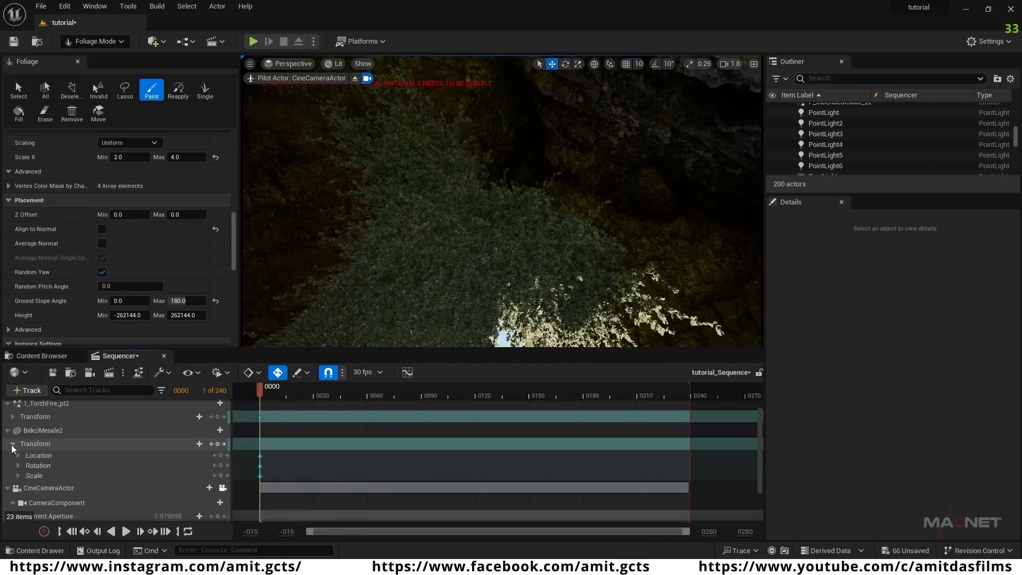
scroll(48, 453, "down", 3)
left_click(18, 491)
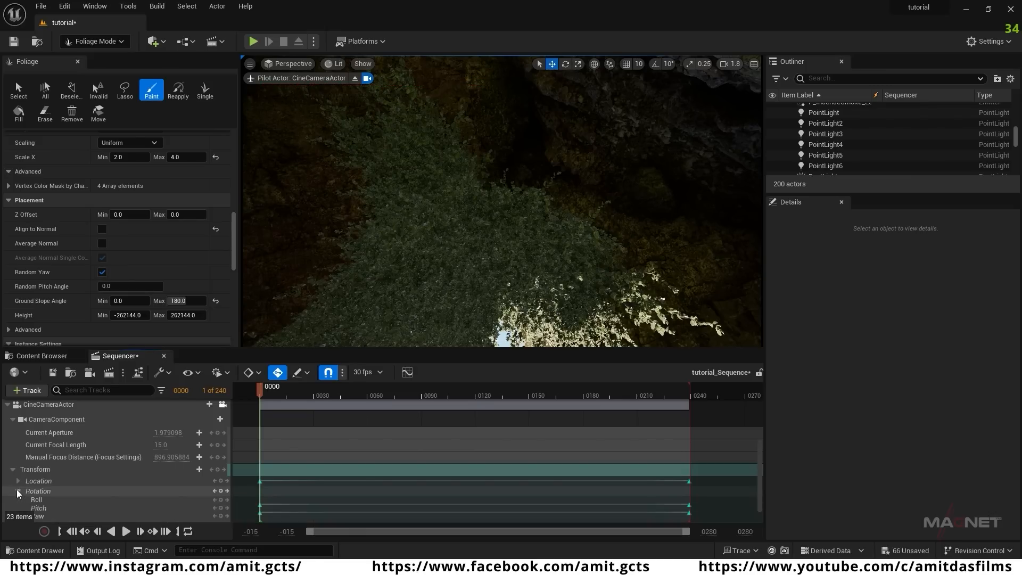
scroll(106, 476, "down", 1)
left_click(167, 475)
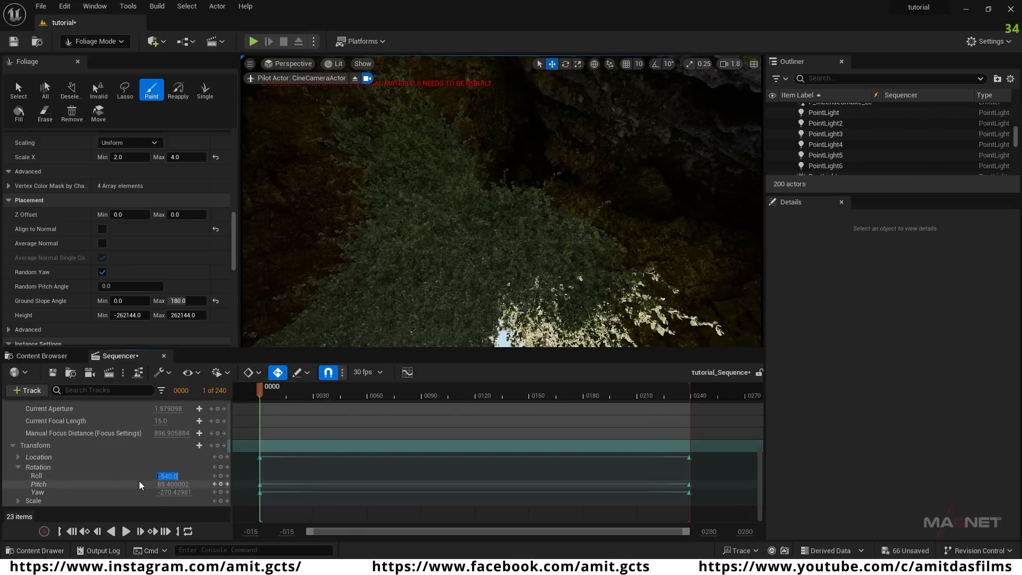
type("0")
key("Tab")
type("0")
key("Tab")
type("0")
key("Return")
- Paint more hanging creepers along the cliff rim around the cave opening
right_click_drag(500, 202, 421, 212)
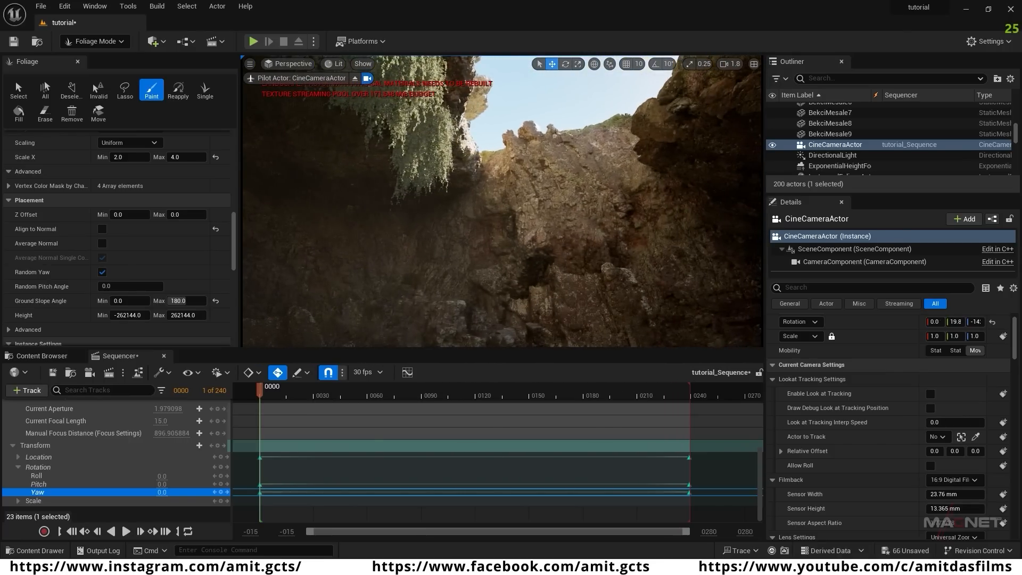
left_click_drag(500, 183, 607, 181)
right_click_drag(564, 215, 440, 182)
mouse_move(661, 192)
right_mouse_down()
mouse_move(601, 277)
mouse_move(662, 192)
right_mouse_up()
right_click_drag(486, 194, 516, 154)
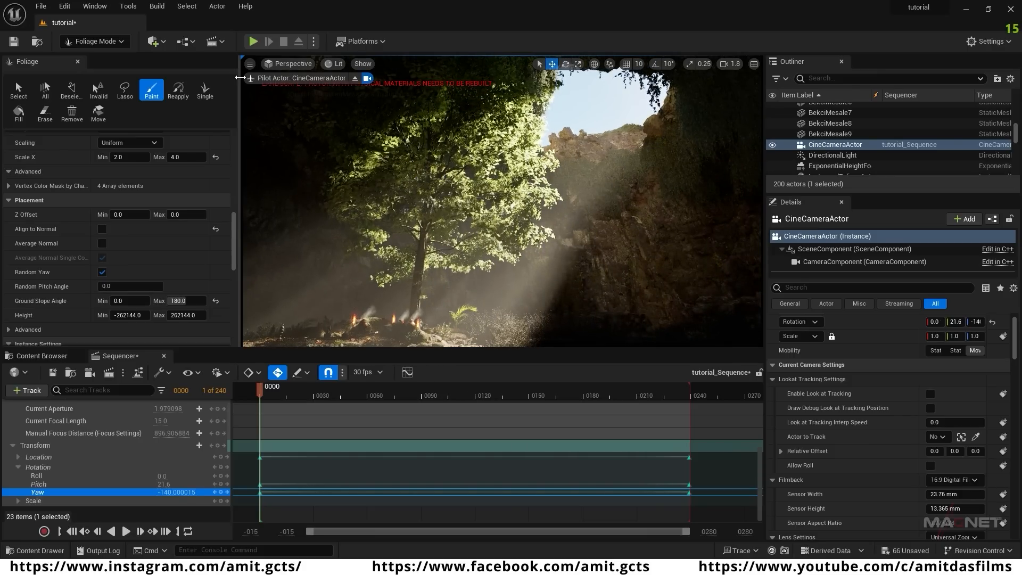
- Return to Selection mode and make three copies of the European hornbeam tree, moving them away from the original and rotating as needed
left_click(115, 42)
left_click(93, 58)
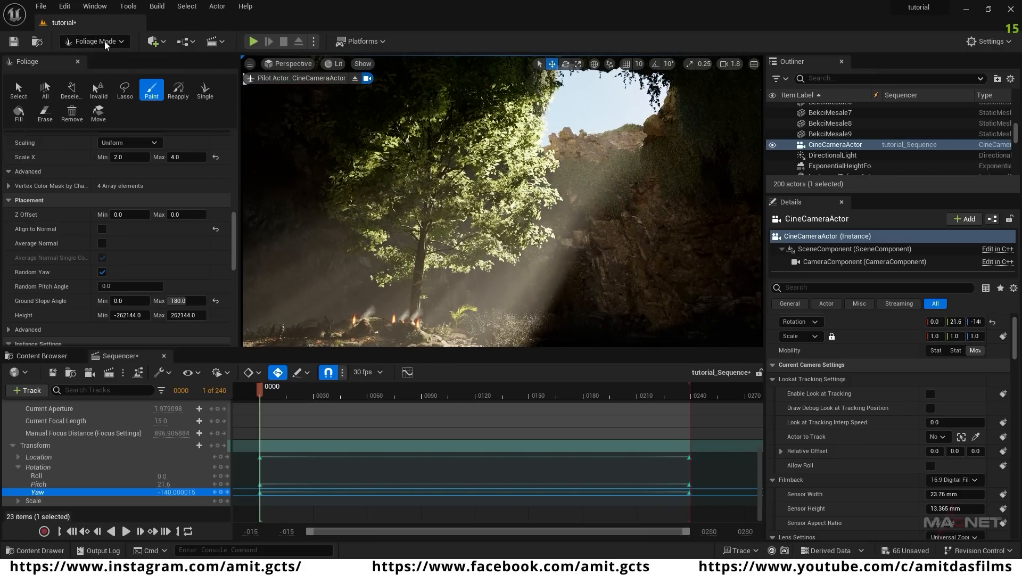
left_click(302, 293)
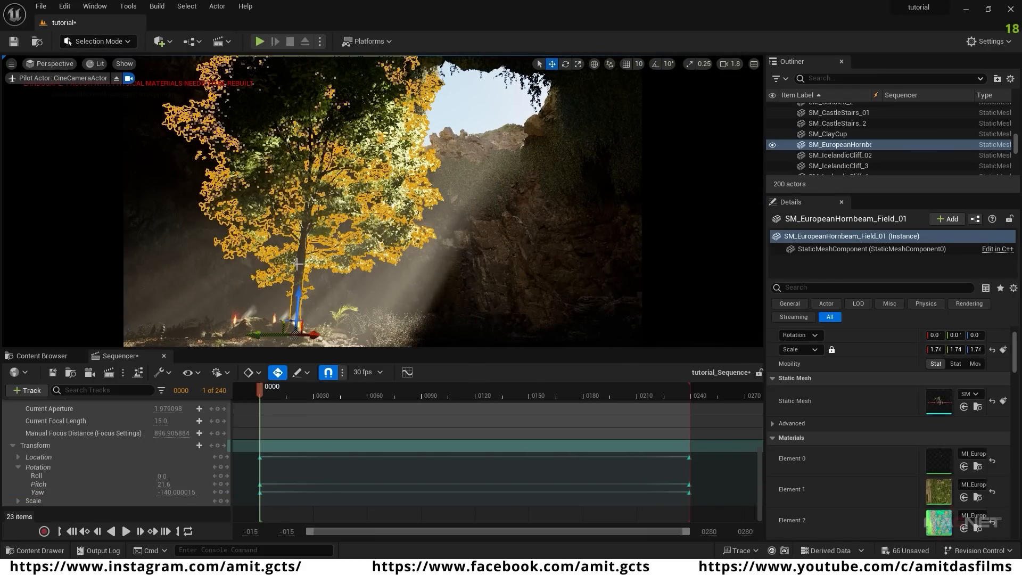
left_click_drag(299, 296, 565, 250, "alt")
right_click_drag(565, 250, 639, 242)
left_click_drag(398, 298, 332, 183)
key("r")
key("w")
key("e")
key("w")
left_click_drag(320, 146, 179, 125, "alt")
key("e")
left_click_drag(272, 198, 293, 213)
key("Escape")
- Scale the original hornbeam tree on the hilltop down uniformly to about 1.55
right_click_drag(312, 233, 236, 218)
key("s")
key("s")
mouse_move(363, 209)
right_mouse_down()
mouse_move(369, 203)
mouse_move(363, 210)
right_mouse_up()
key("w")
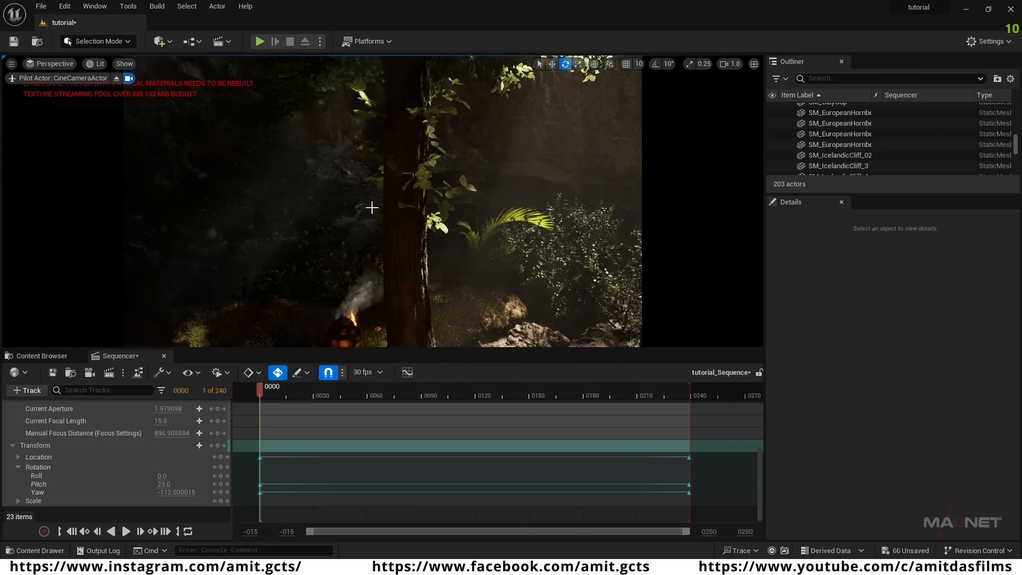
left_click(402, 249)
key("f")
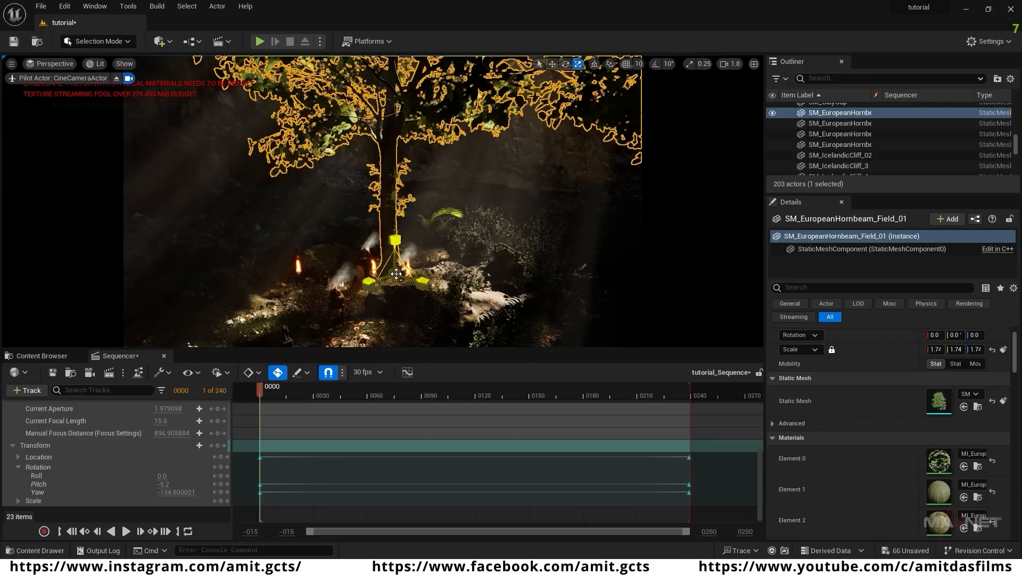
mouse_move(394, 280)
left_mouse_down()
mouse_move(377, 289)
mouse_move(386, 284)
left_mouse_up()
- Frame the hilltop from across the water and lower the camera's Current Aperture to about 1.52
key("s")
right_click_drag(386, 283, 347, 258)
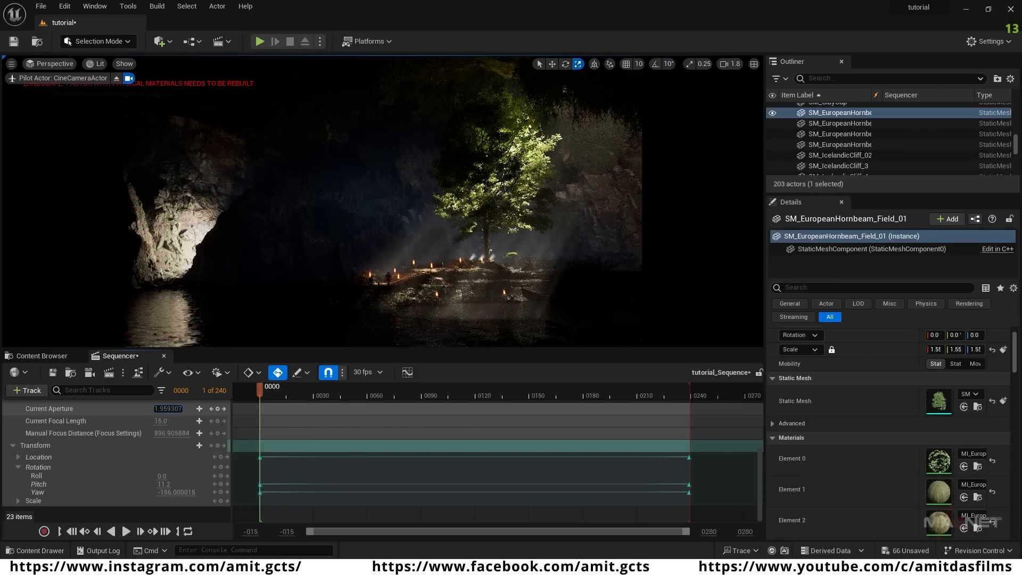
left_click_drag(168, 408, 155, 408)
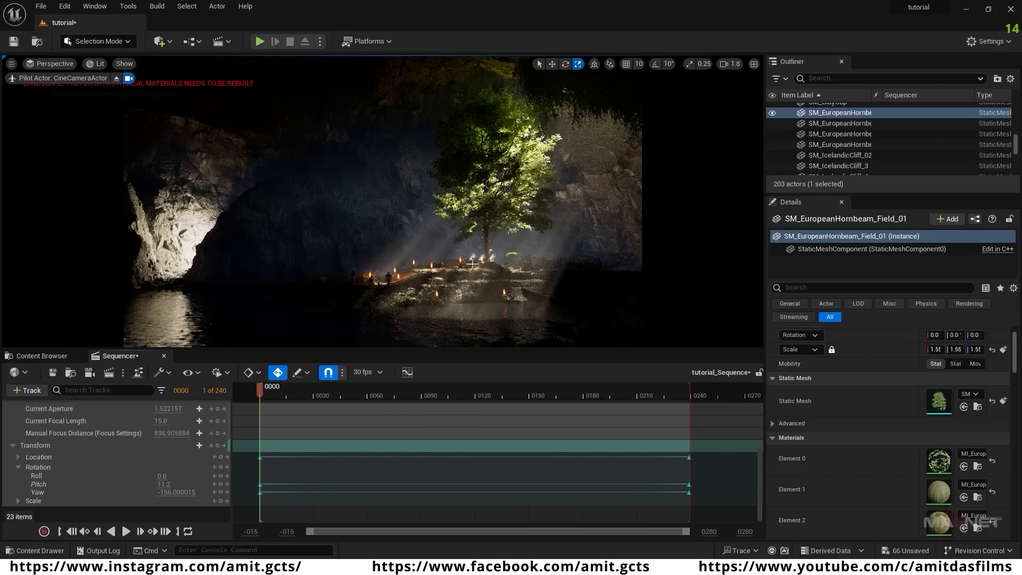
right_click_drag(273, 259, 278, 228)
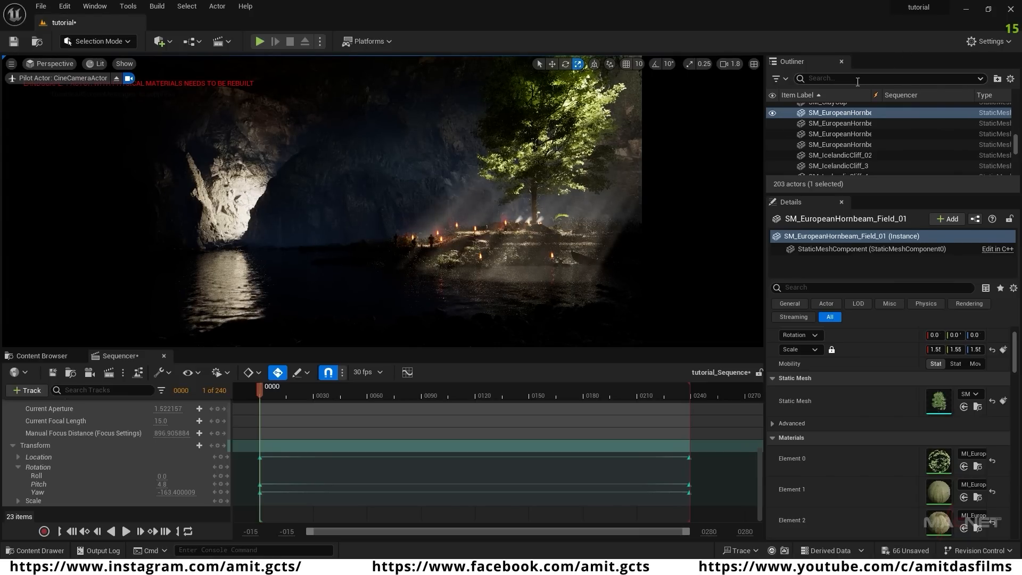
- Filter the level's actors by "light" and select the RectLight illuminating the rock wall
left_click(837, 80)
type("light")
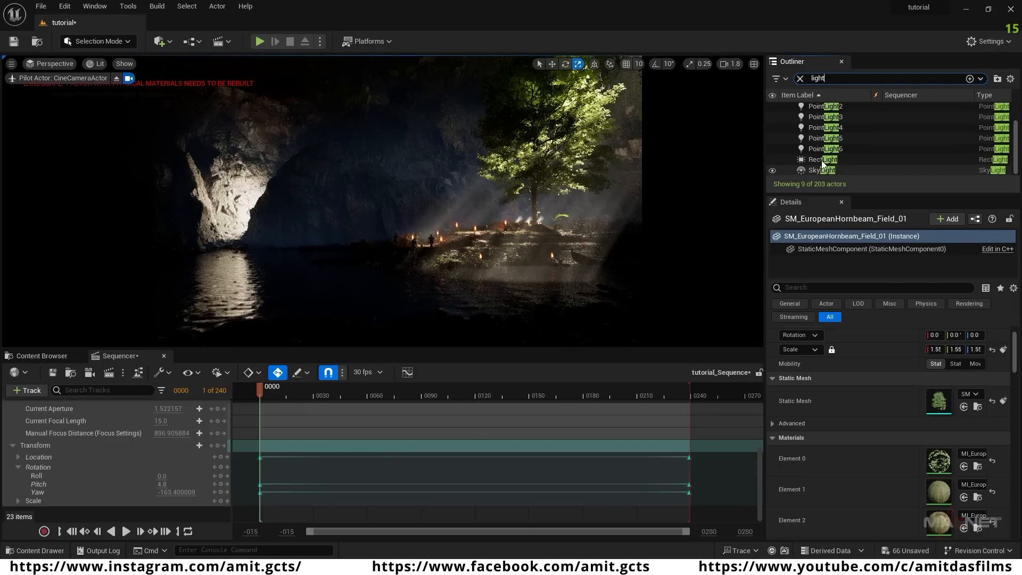
left_click(820, 160)
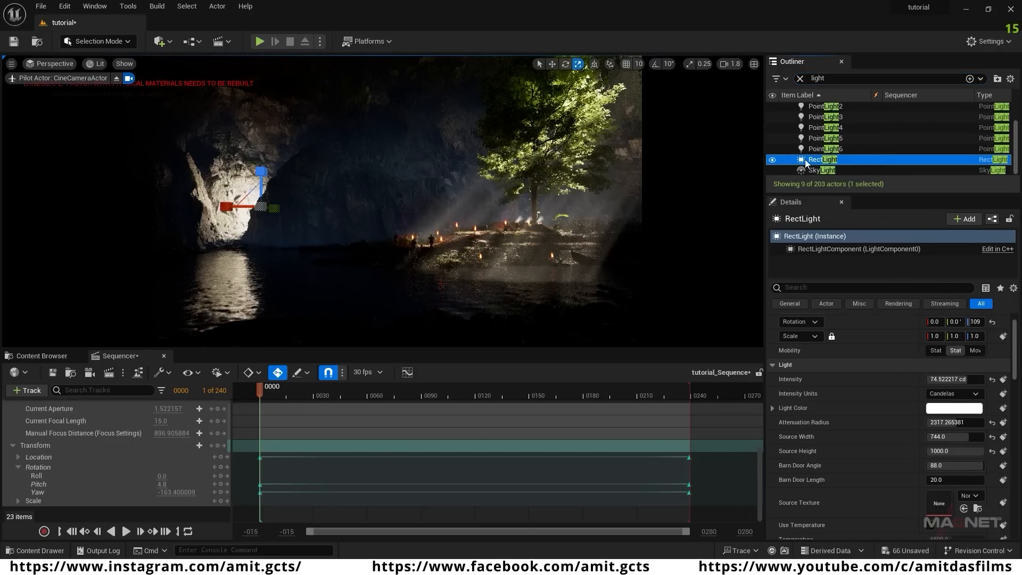
- Lower the RectLight's intensity to about 8.9 cd
left_click_drag(955, 380, 930, 379)
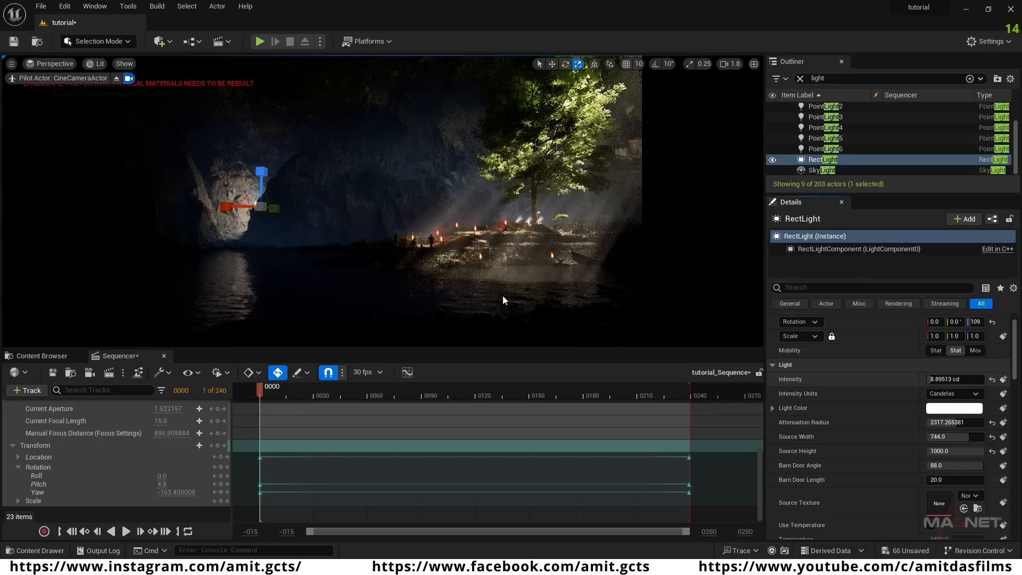
right_click_drag(369, 269, 466, 234)
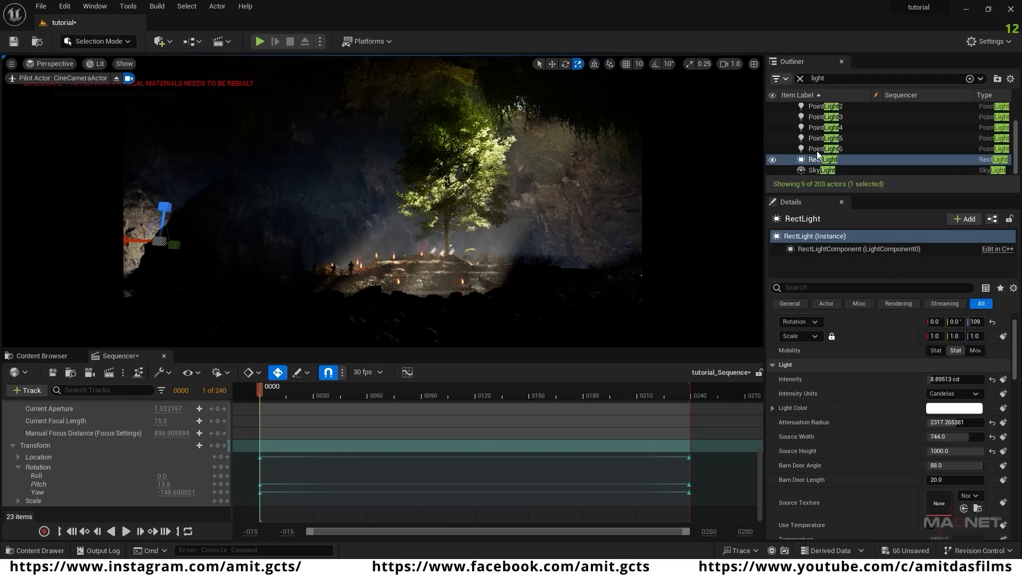
- Rotate the DirectionalLight to redirect its beam around the tree and raise its volumetric scattering intensity to about 3.83
scroll(819, 138, "up", 2)
left_click(821, 110)
left_click(822, 119)
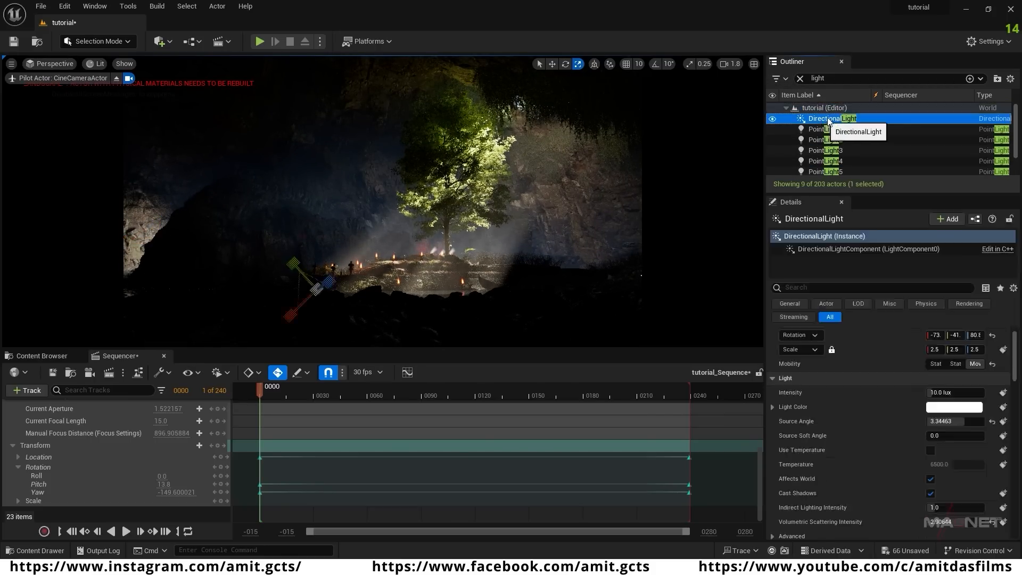
left_click_drag(294, 240, 323, 235)
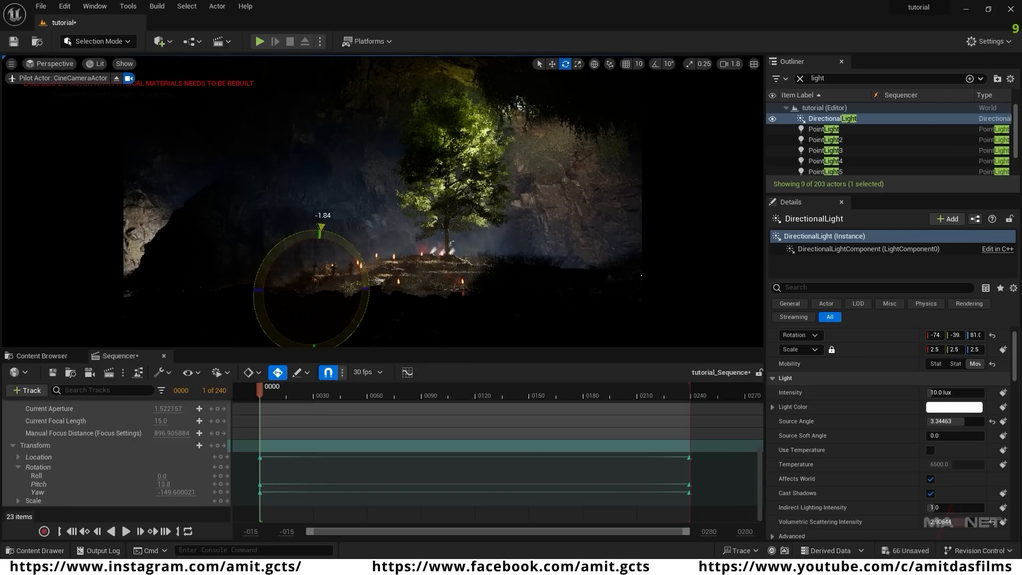
left_click_drag(367, 263, 368, 263)
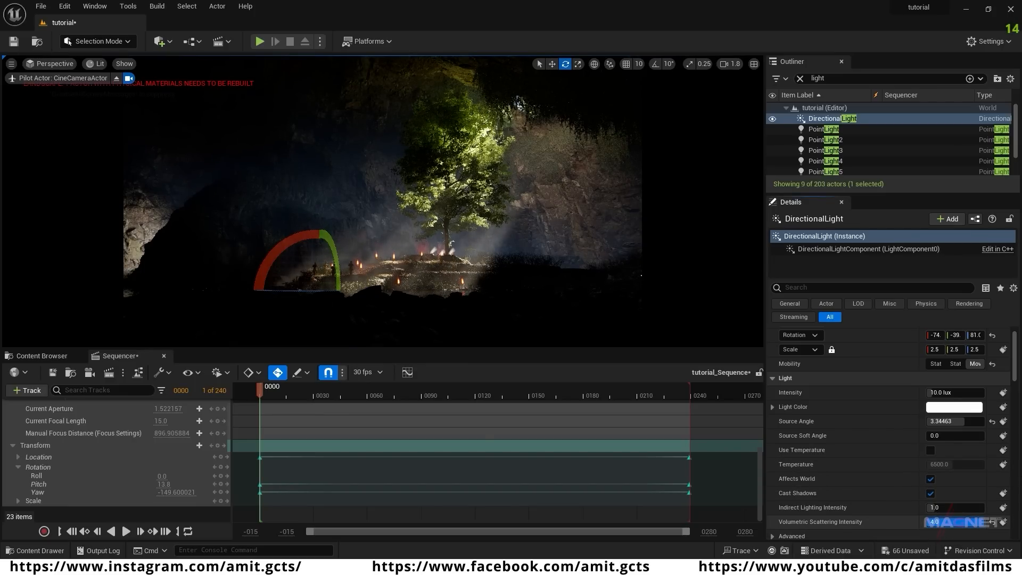
left_click_drag(953, 521, 961, 521)
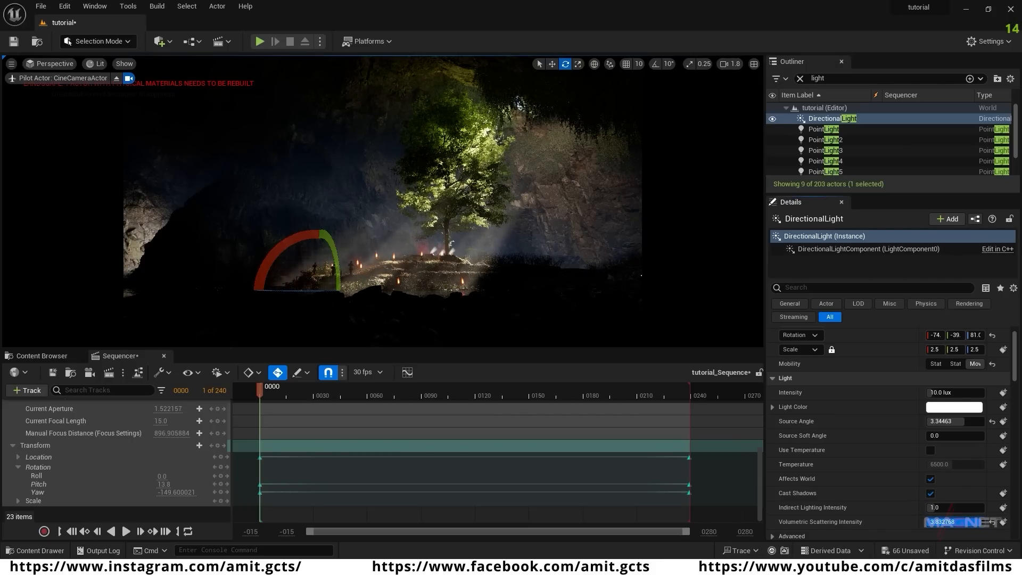
left_click_drag(291, 240, 293, 240)
- Scale the hornbeam tree on the island down uniformly to about 1.19
left_click(448, 228)
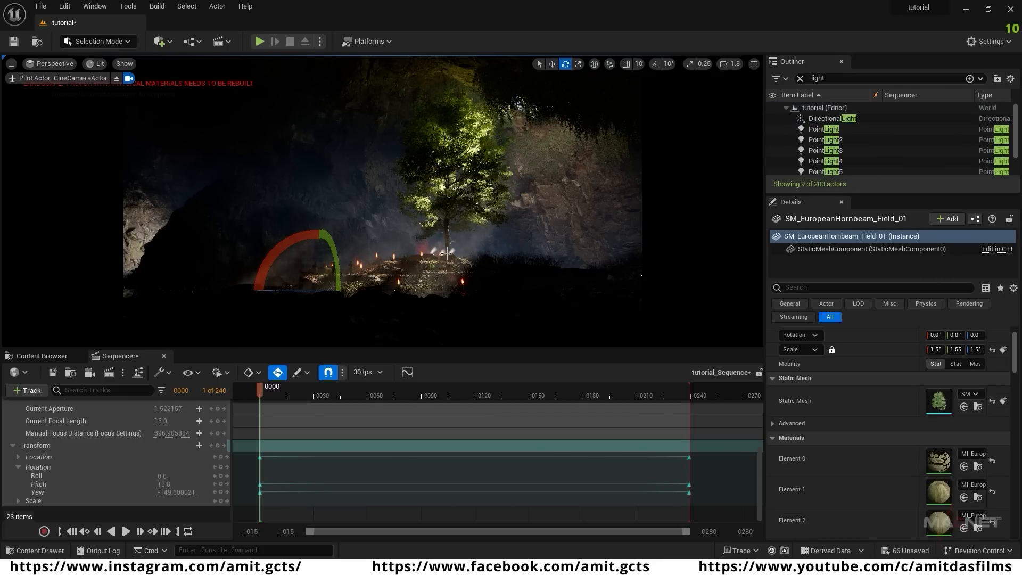
key("r")
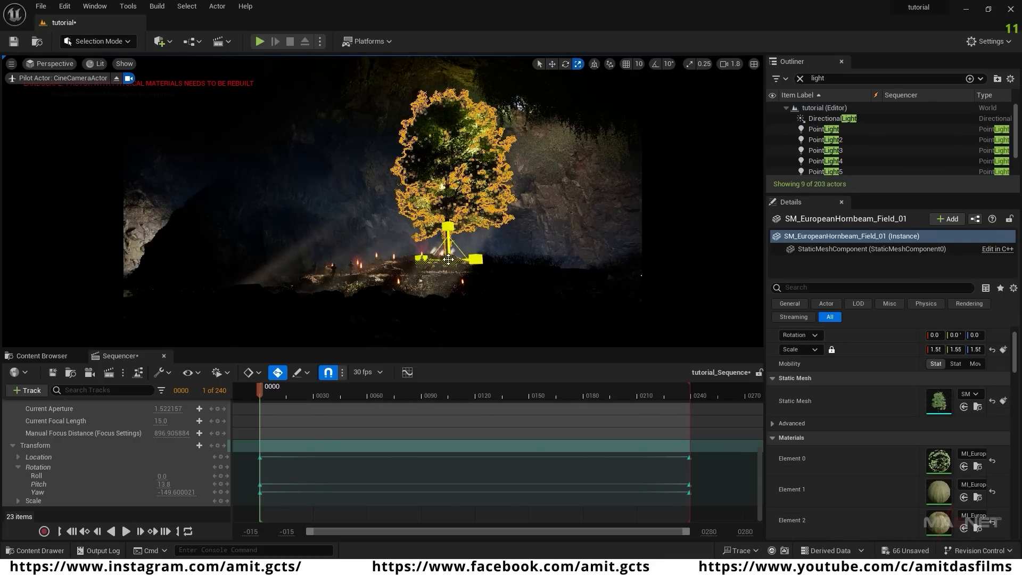
left_click_drag(449, 259, 430, 269)
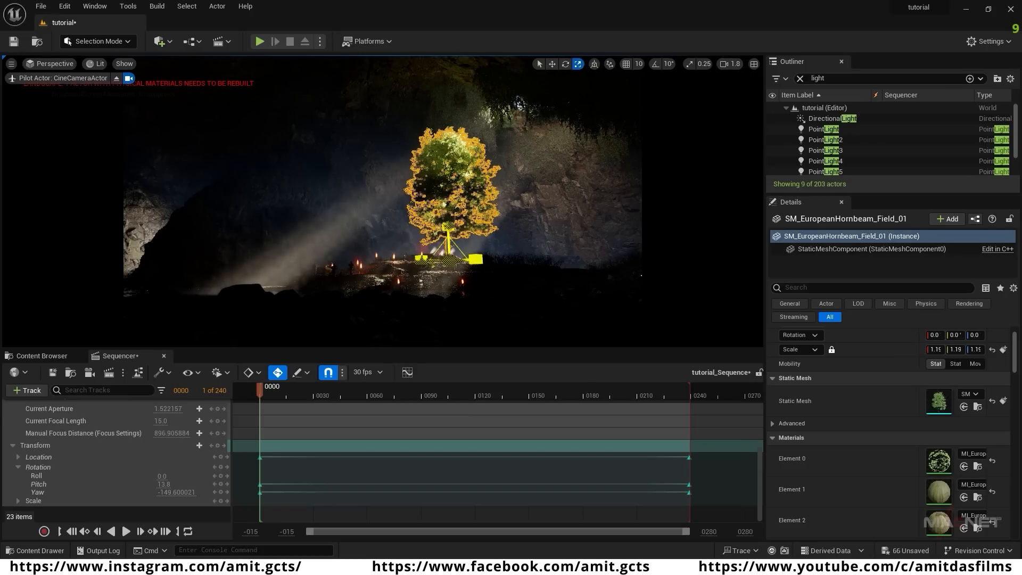
left_click(268, 144)
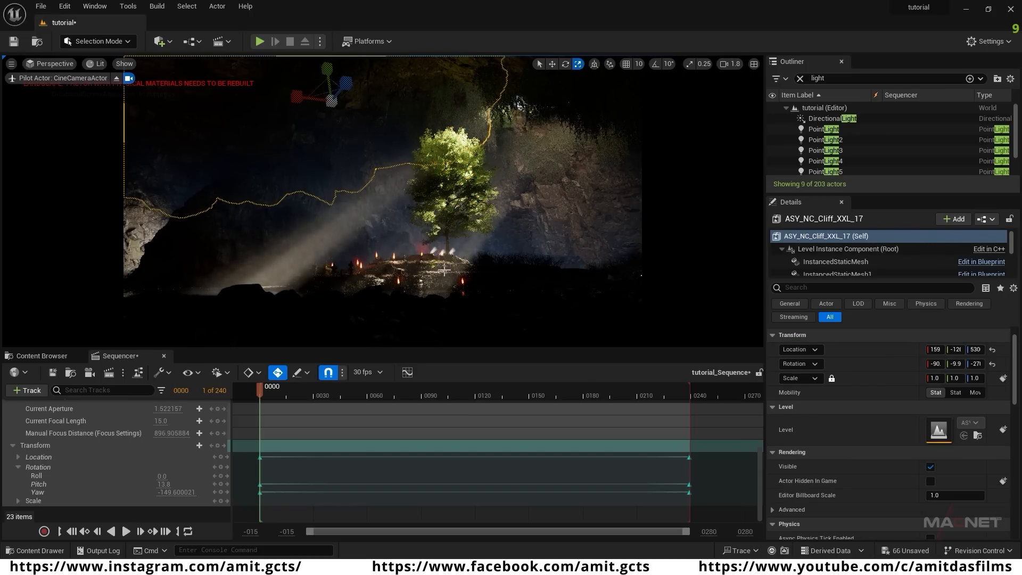
- Switch to Foliage mode and turn off painting for all the creeper foliage types
key("w")
mouse_move(530, 226)
right_mouse_down()
mouse_move(528, 241)
mouse_move(519, 239)
right_mouse_up()
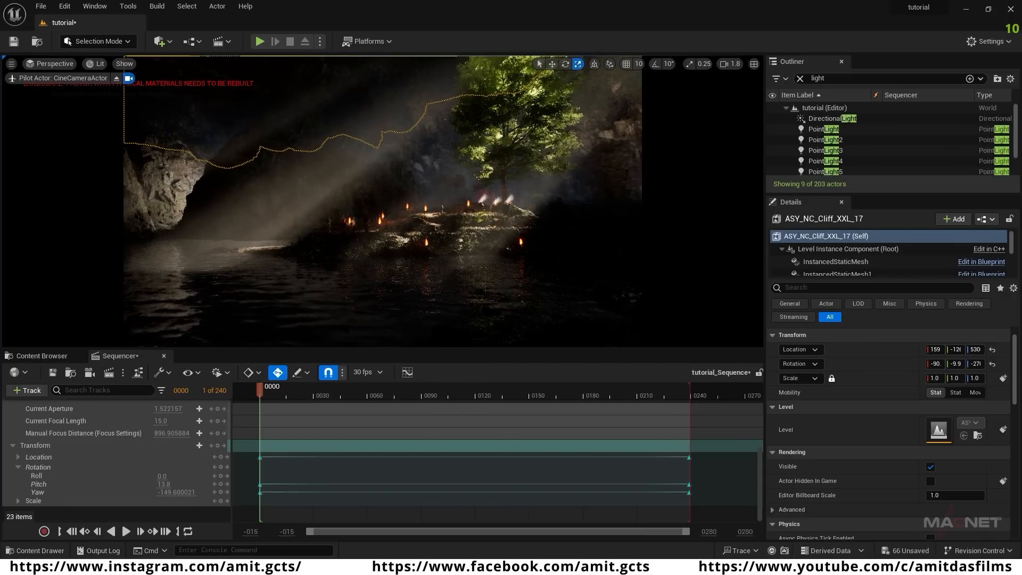
key("s")
right_click_drag(518, 239, 530, 226)
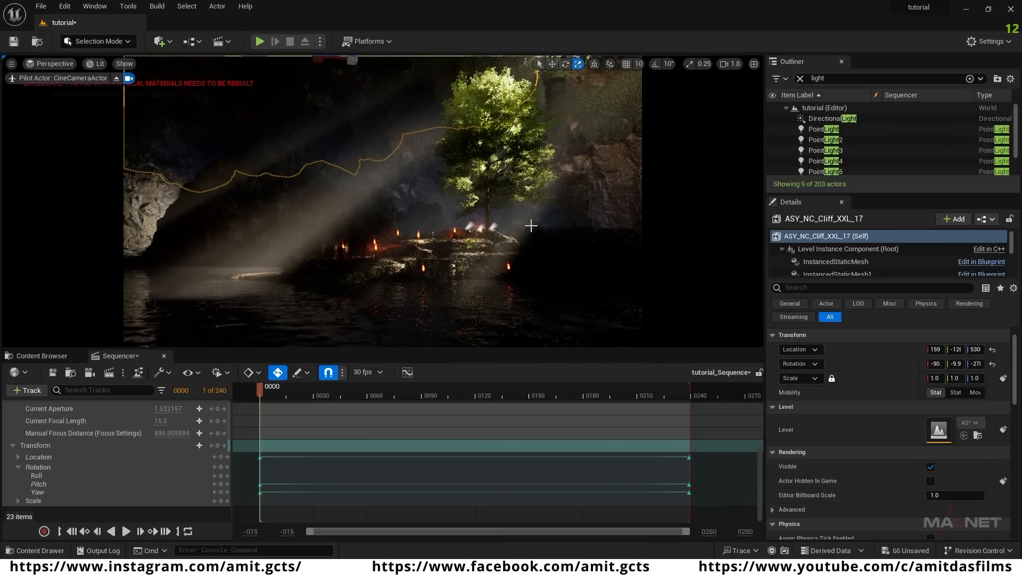
key("g")
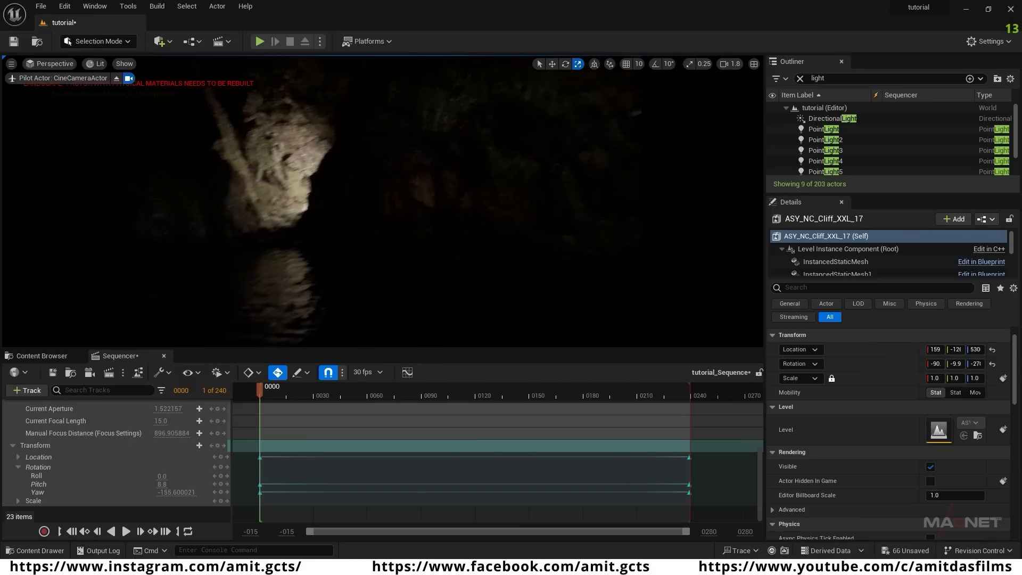
left_click(122, 41)
left_click(99, 81)
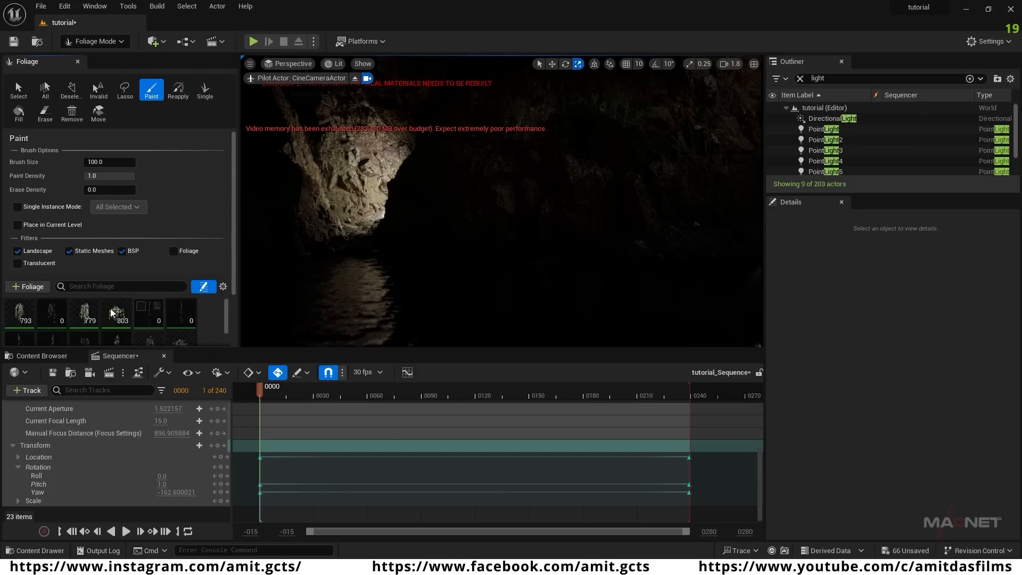
left_click(21, 315)
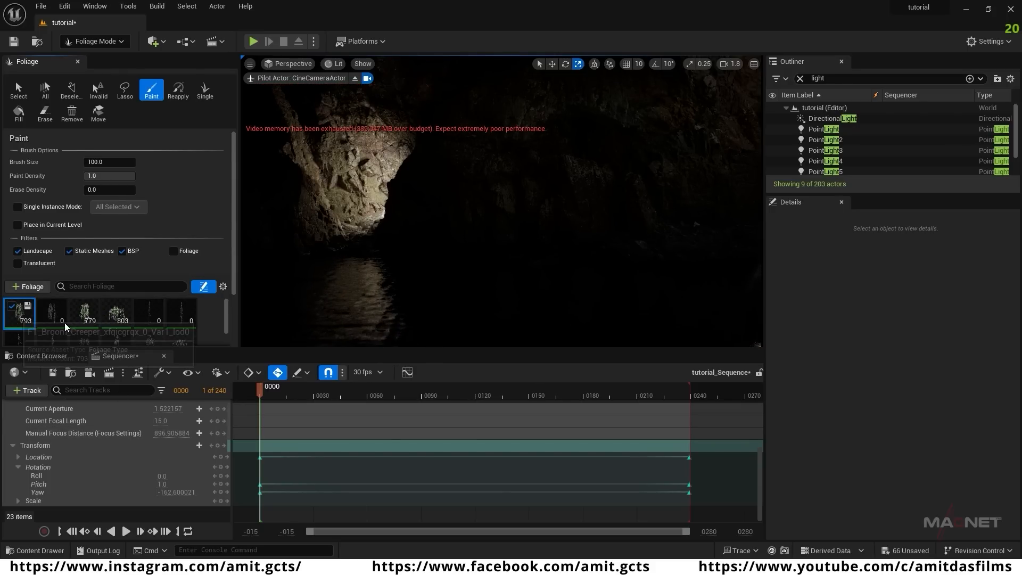
left_click(113, 316, "ctrl")
scroll(179, 321, "down", 1)
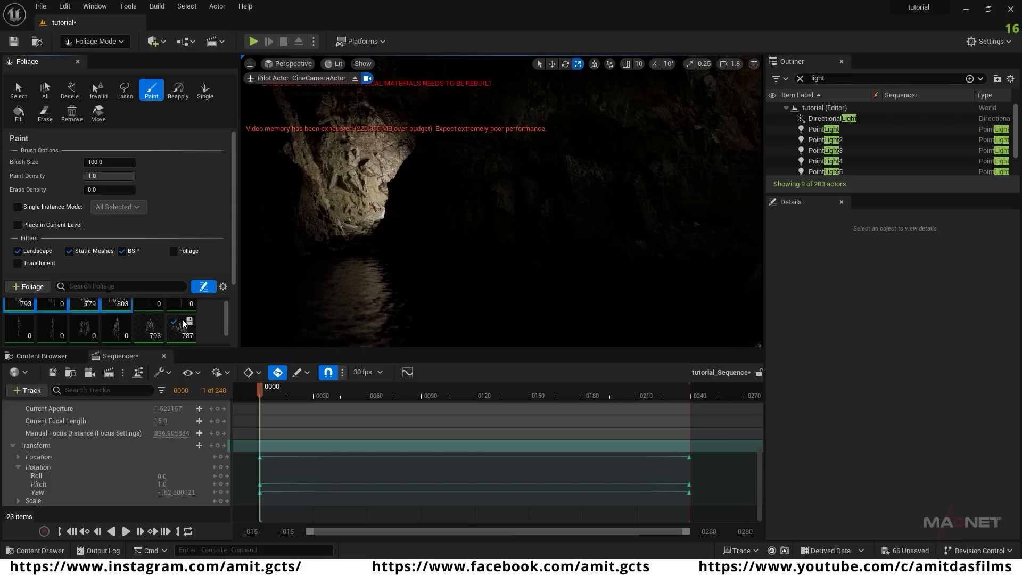
left_click(178, 333, "shift")
left_click(174, 322)
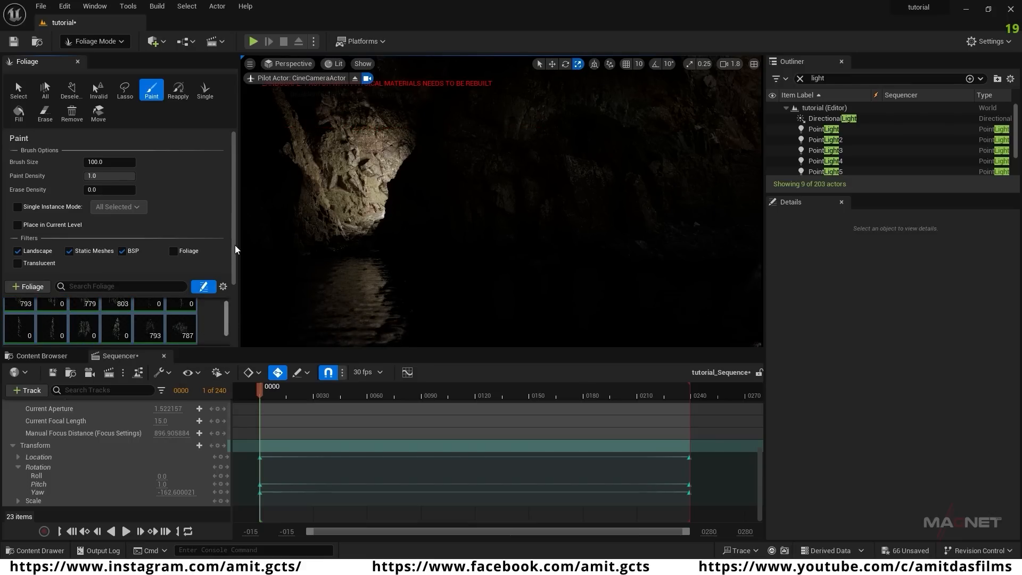
- Turn off the fern foliage types and enable only six elderberry variants for painting
left_click_drag(234, 238, 235, 296)
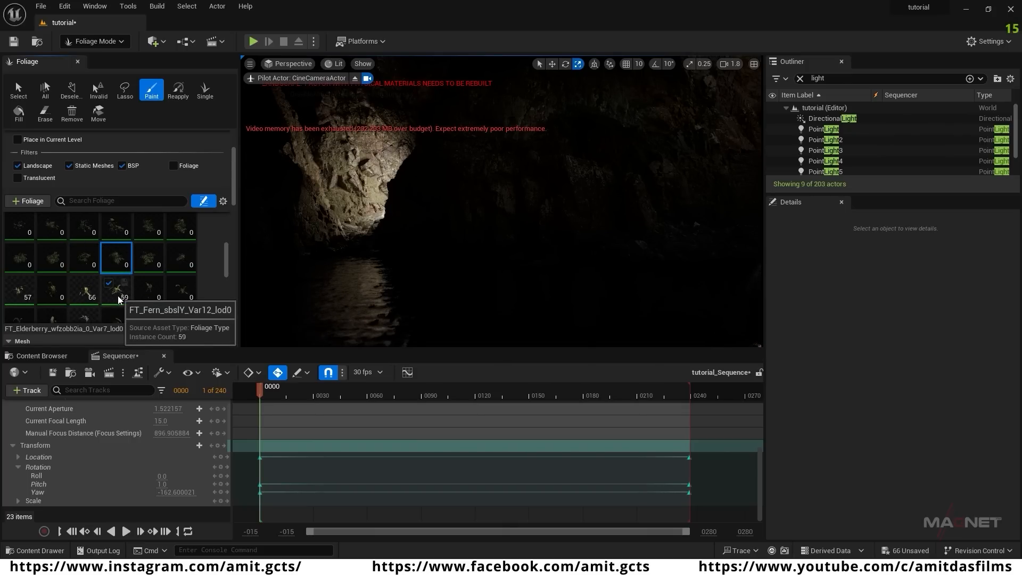
key("ctrl+a")
left_click(108, 284)
left_click(108, 266)
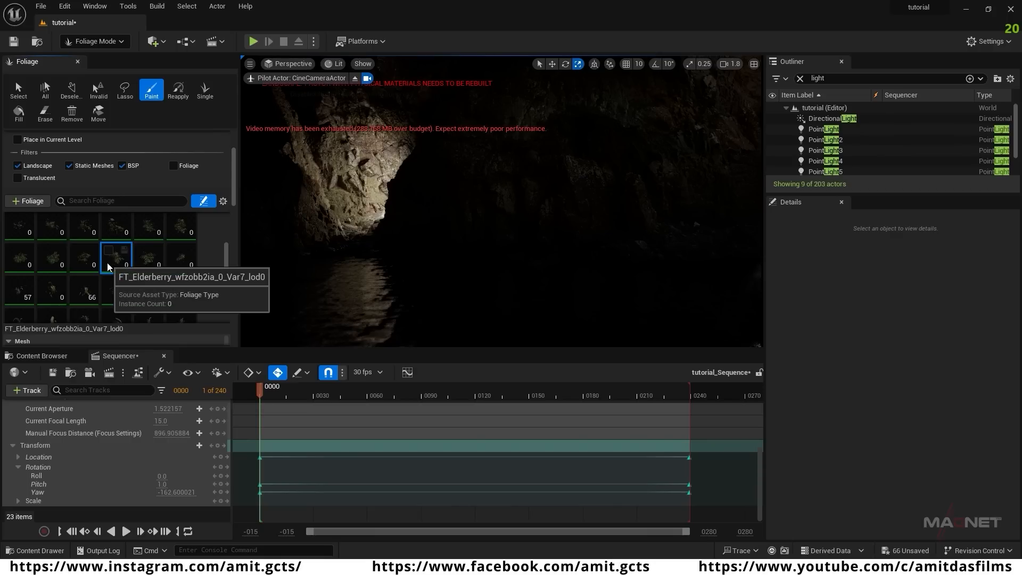
left_click(150, 227, "shift")
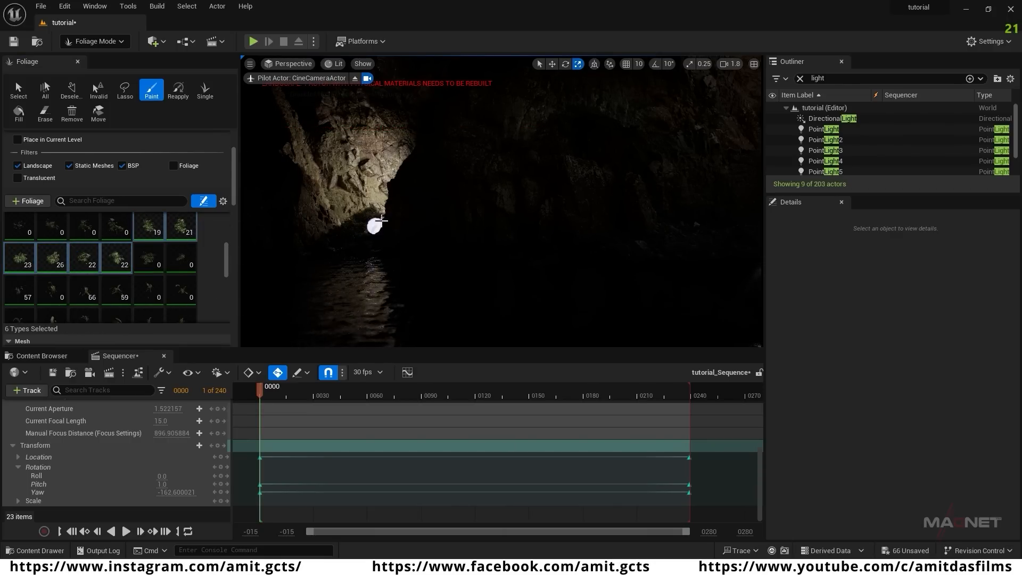
- Paint the six elderberry variants densely over the dark ground along the cave walls, and return to Selection mode
mouse_move(674, 244)
right_mouse_down()
mouse_move(724, 266)
mouse_move(745, 298)
right_mouse_up()
mouse_move(495, 157)
left_mouse_down()
mouse_move(589, 183)
mouse_move(620, 161)
left_mouse_up()
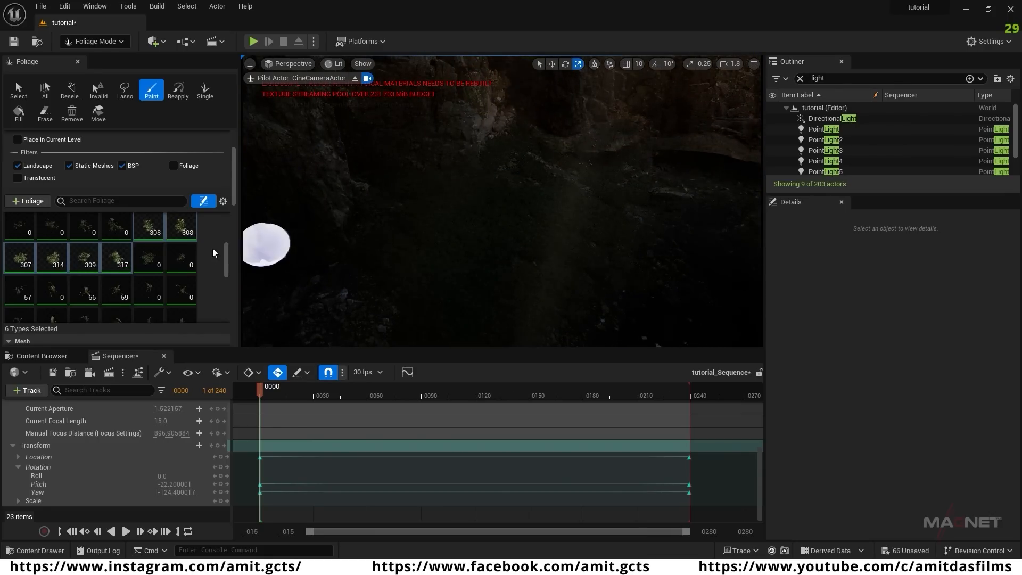
scroll(213, 255, "down", 5)
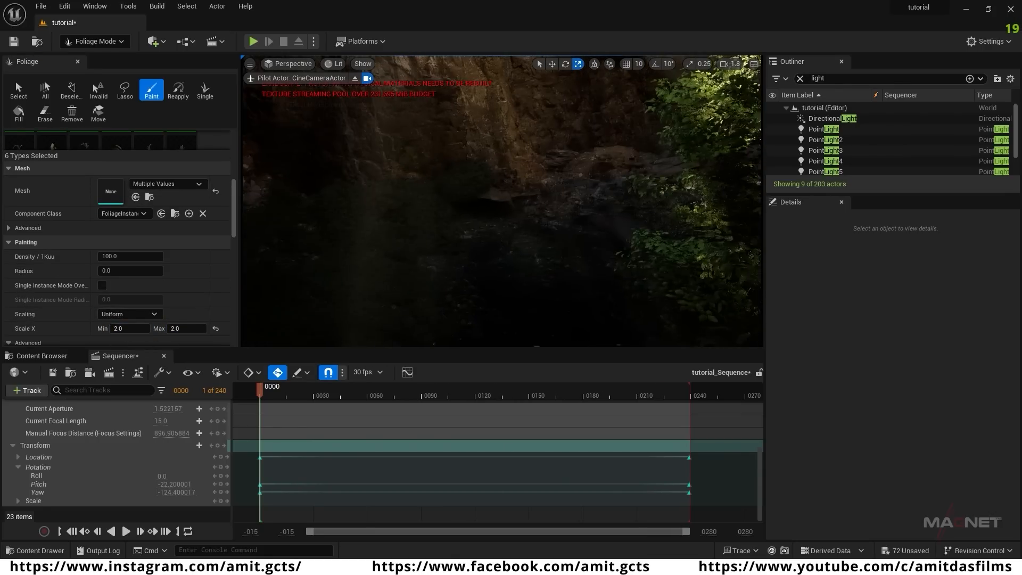
right_click_drag(491, 248, 548, 213)
left_click_drag(491, 248, 513, 323)
right_click_drag(456, 248, 226, 246)
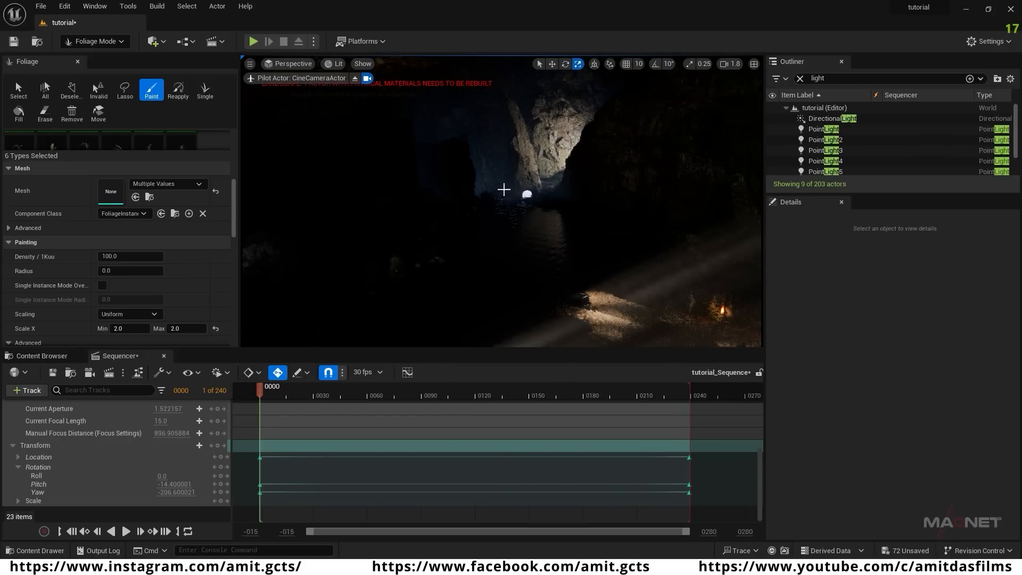
right_click_drag(226, 246, 372, 240)
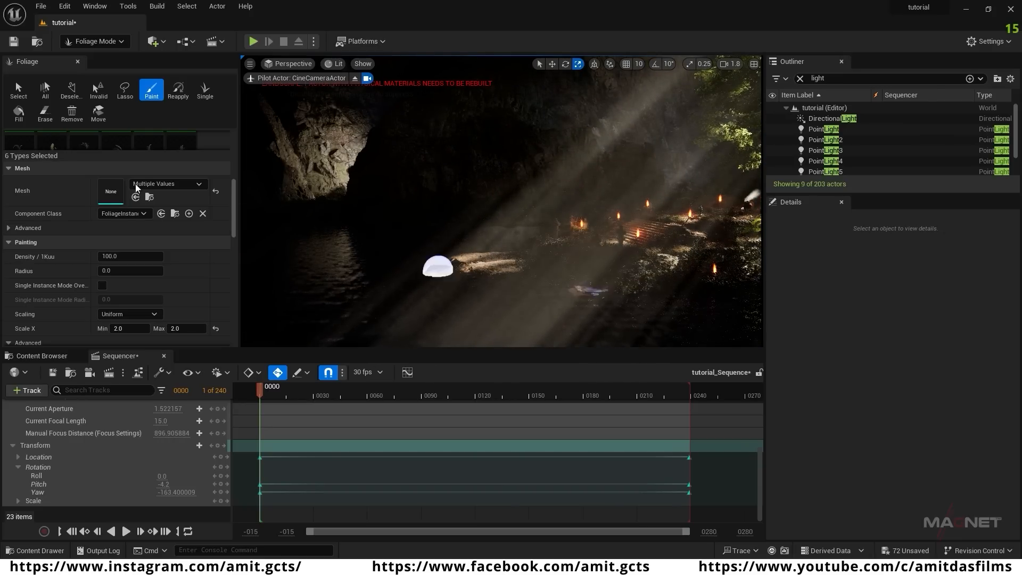
left_click(95, 41)
left_click(95, 62)
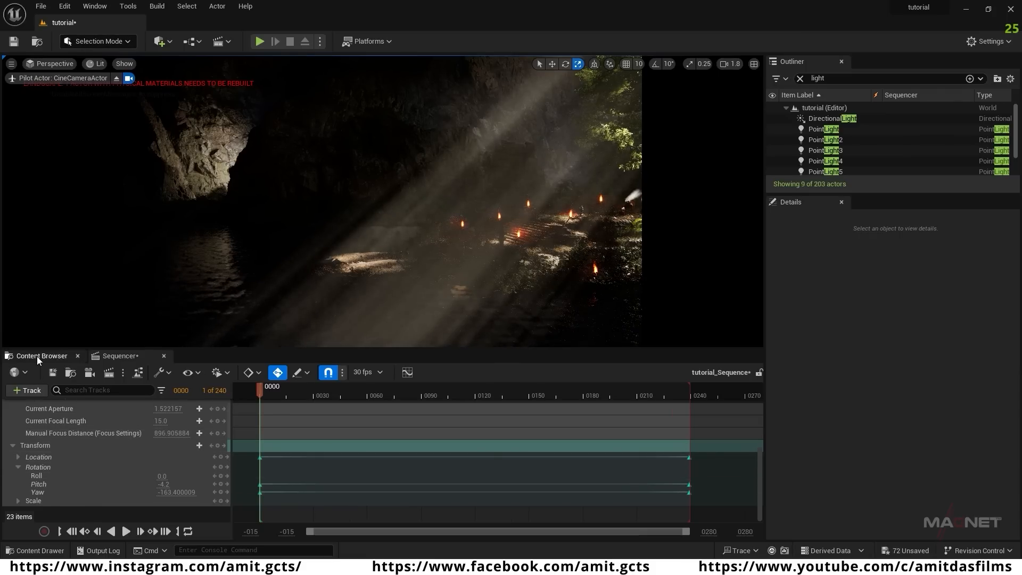
- Open the Particles folder of StarterContent in the content browser
left_click(58, 356)
scroll(81, 500, "down", 8)
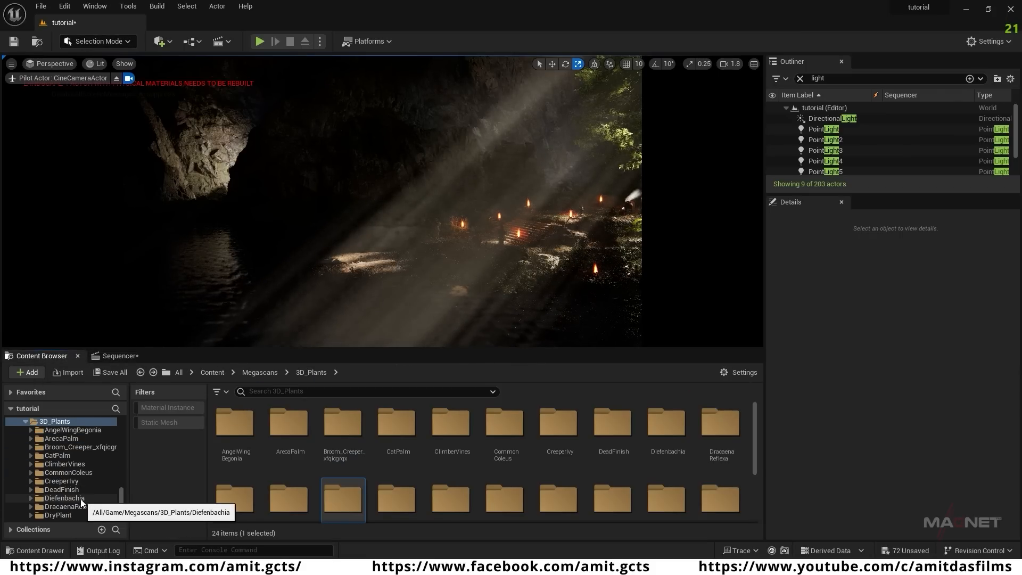
scroll(91, 503, "down", 2)
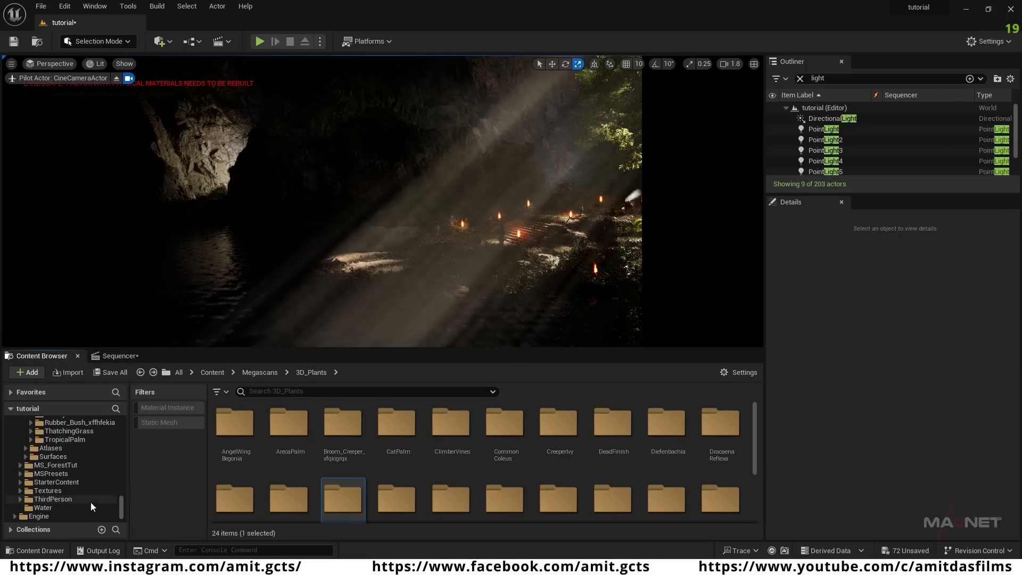
left_click(59, 482)
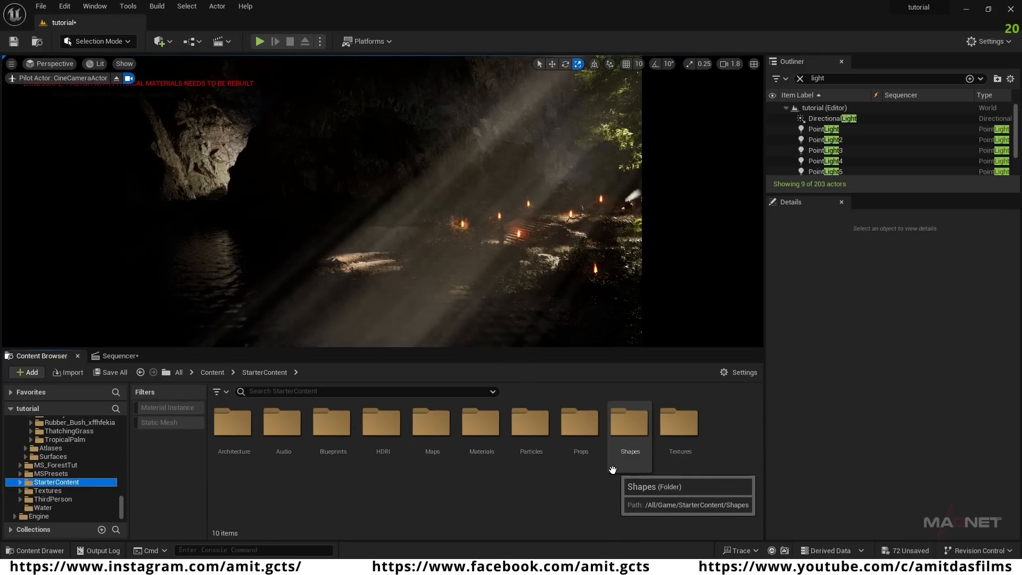
double_click(533, 428)
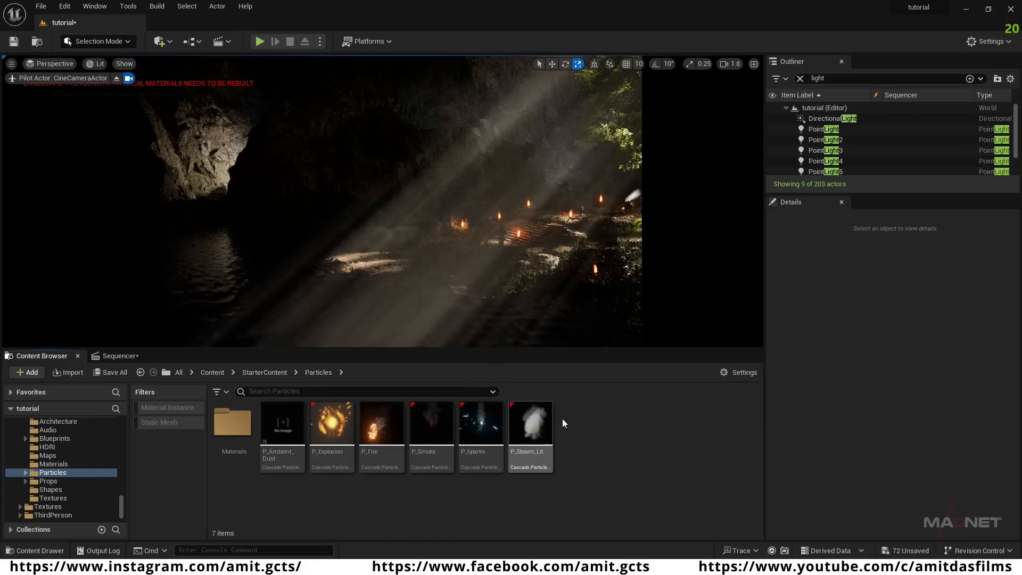
- Place the P_Steam_Lit particle system on the water below the lit rock and scale it uniformly to about 8.19
left_click_drag(532, 439, 287, 216)
left_click_drag(203, 218, 212, 225)
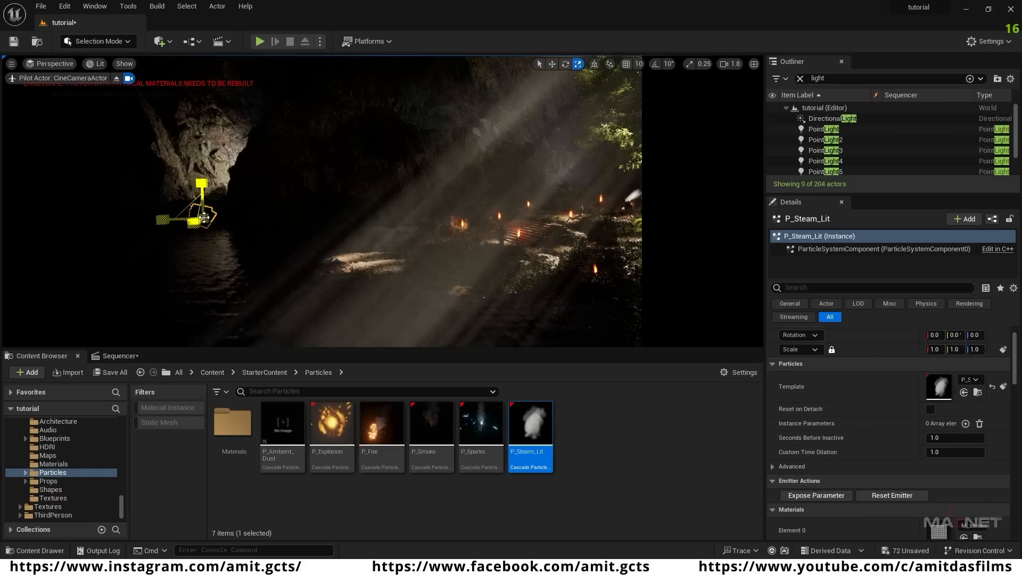
left_click_drag(202, 219, 228, 204)
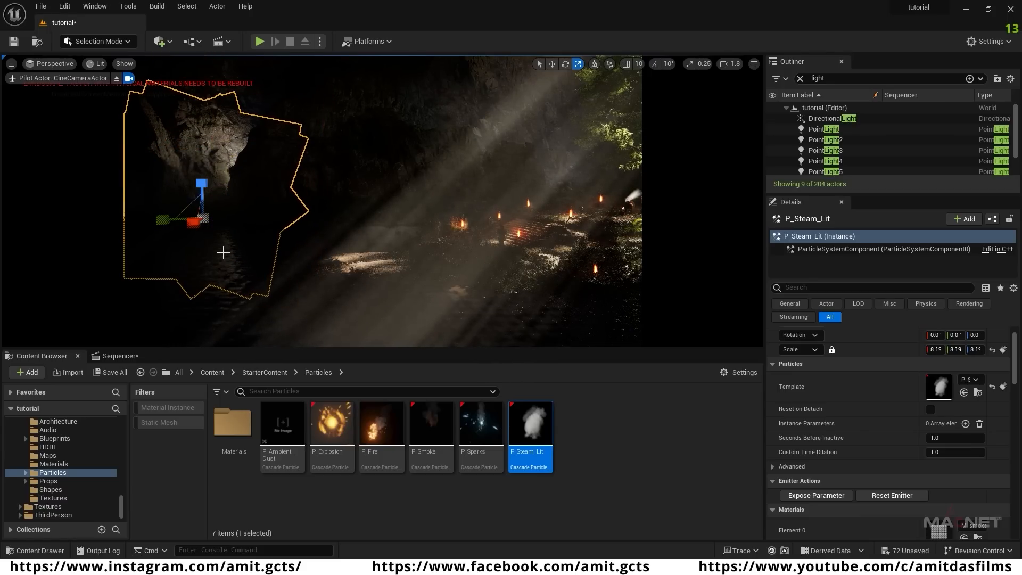
- Duplicate the steam emitter towards the candle-lit island and add a further copy near the tree enlarged to a scale of about 16.4
left_click_drag(158, 219, 326, 217, "alt")
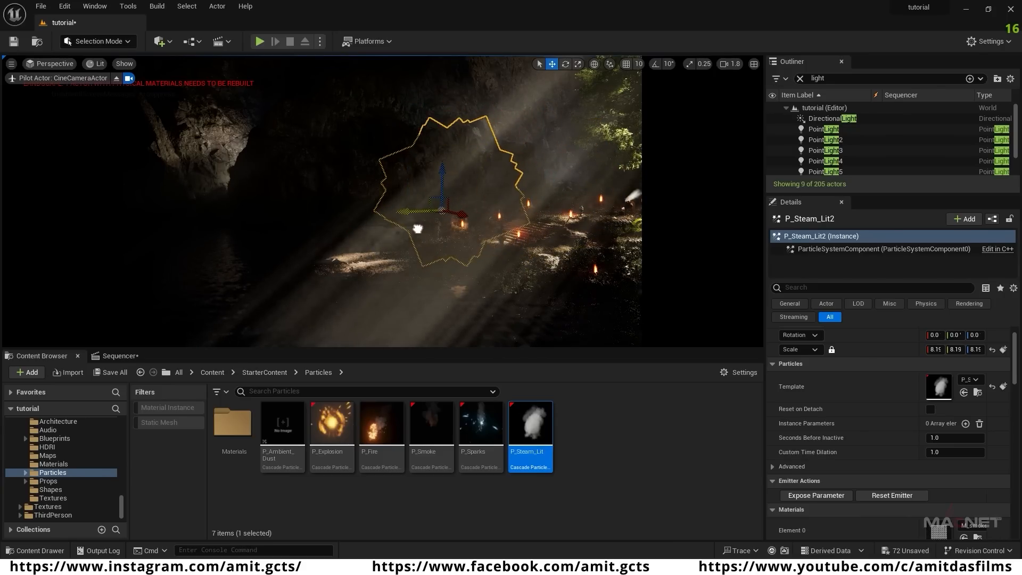
left_click_drag(426, 230, 457, 244)
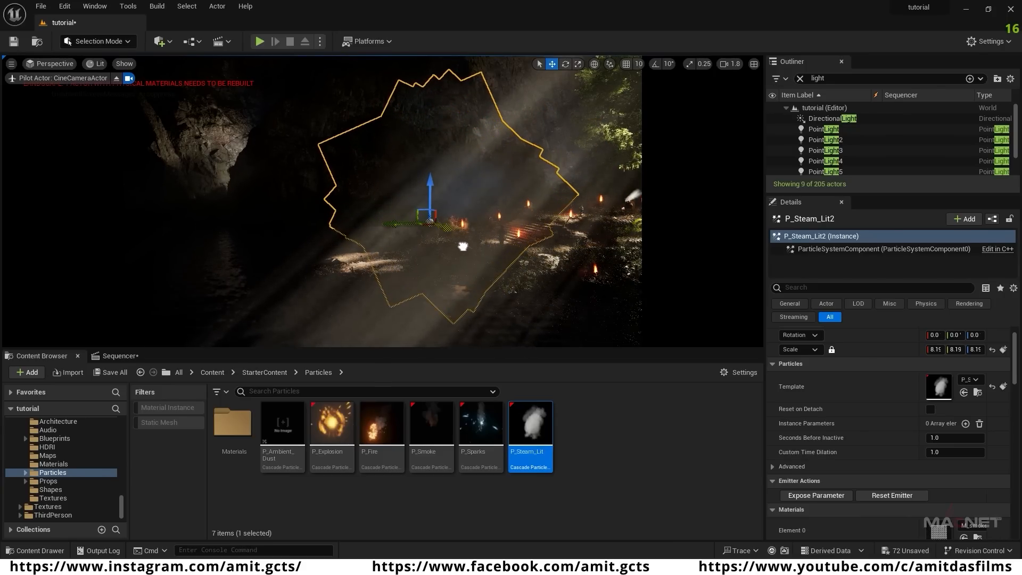
right_click_drag(457, 245, 481, 231)
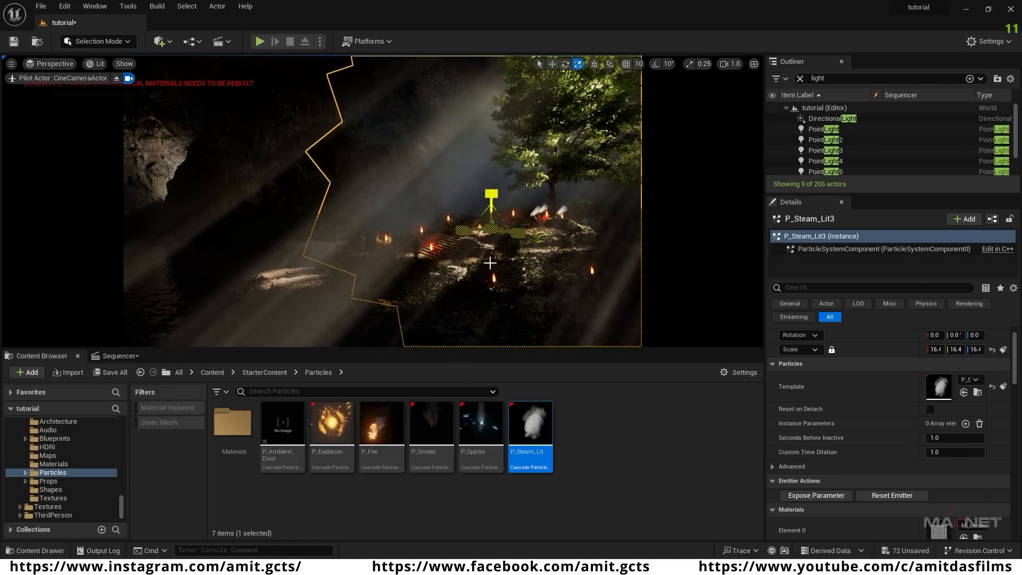
mouse_move(383, 202)
right_mouse_down()
mouse_move(462, 165)
mouse_move(441, 206)
mouse_move(399, 194)
right_mouse_up()
key("w")
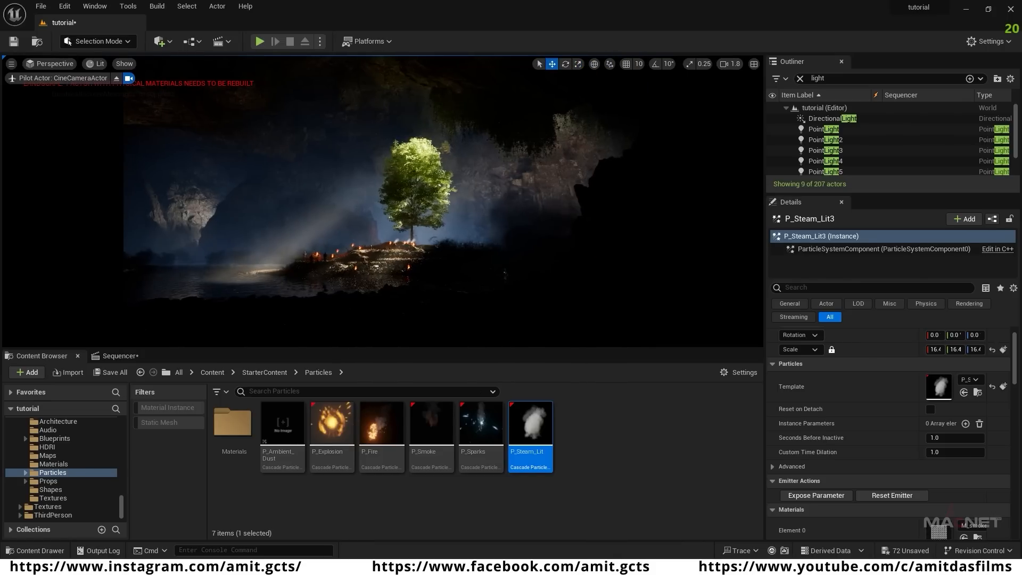
- Add a point light above the dark near bank, facing the lit tree island
right_click_drag(383, 202, 64, 282)
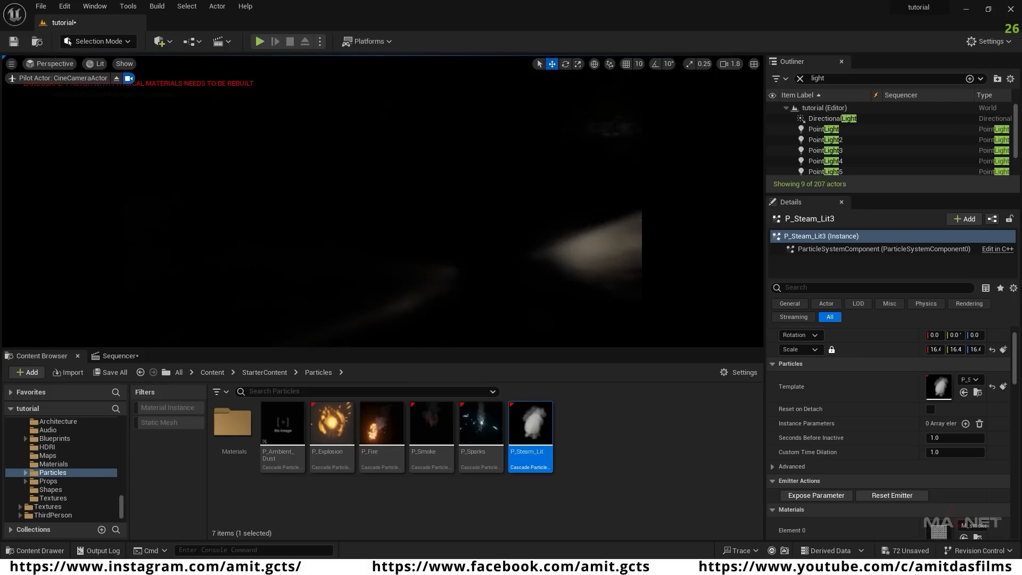
right_click_drag(362, 256, 425, 235)
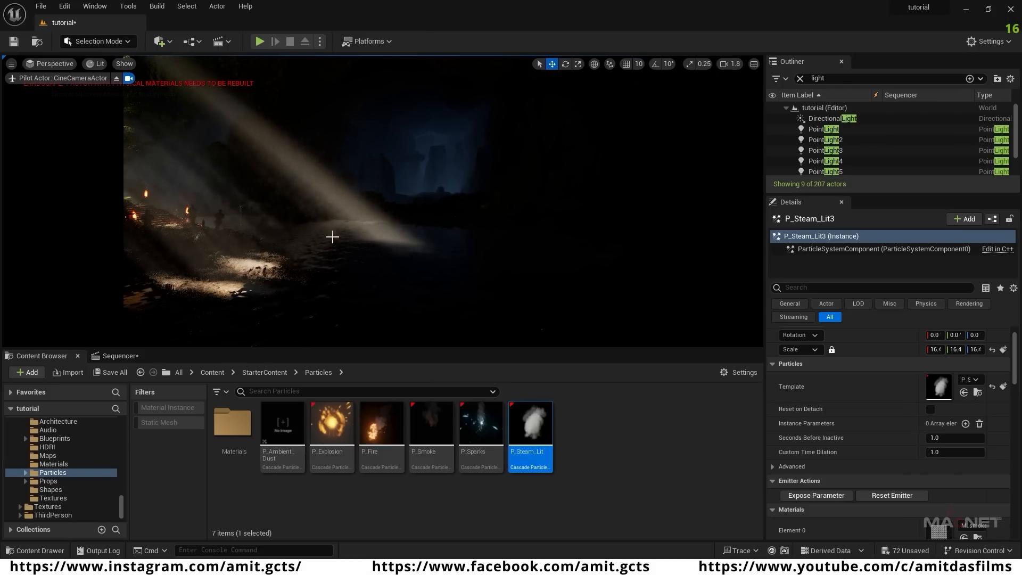
mouse_move(415, 232)
right_mouse_down()
mouse_move(346, 233)
mouse_move(403, 225)
right_mouse_up()
left_click(163, 41)
mouse_move(199, 141)
left_click(297, 158)
- Raise and shift the new point light over the near bank and extend its attenuation radius to about 4902
right_click_drag(333, 285, 362, 306)
left_click_drag(435, 252, 514, 125)
right_click_drag(479, 176, 564, 186)
left_click_drag(940, 422, 974, 422)
left_click_drag(445, 207, 445, 117)
left_click_drag(485, 154, 324, 153)
- Duplicate the Japanese stone lantern near the island onto the rocky near bank and scale the copy uniformly
right_click_drag(324, 153, 186, 178)
left_click(324, 201)
left_click_drag(358, 206, 559, 213, "alt")
right_click_drag(559, 212, 628, 213)
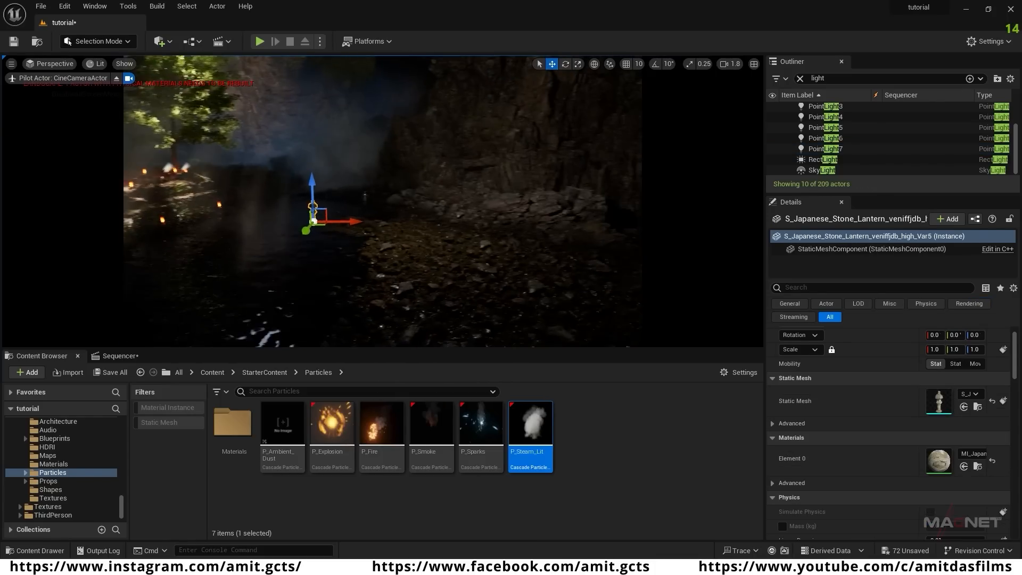
left_click_drag(352, 222, 484, 238)
right_click_drag(421, 198, 542, 204)
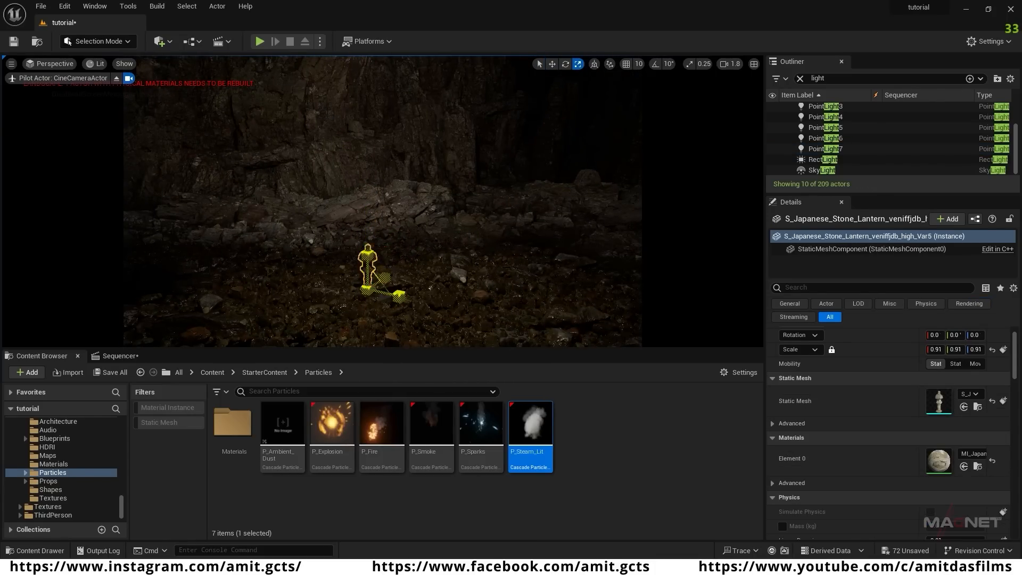
- Duplicate the stone lantern four more times to distribute copies along the near bank
left_click_drag(393, 272, 514, 232, "alt")
right_click_drag(467, 309, 516, 308)
left_click_drag(443, 235, 641, 248, "alt")
right_click_drag(586, 240, 687, 239)
left_click_drag(388, 207, 572, 314, "alt")
right_click_drag(572, 314, 692, 298)
left_click_drag(318, 227, 220, 283, "alt")
right_click_drag(285, 250, 319, 267)
- Switch to Foliage mode, select the seven neighbouring plant types and set their painting density to 20
left_click(105, 41)
left_click(96, 80)
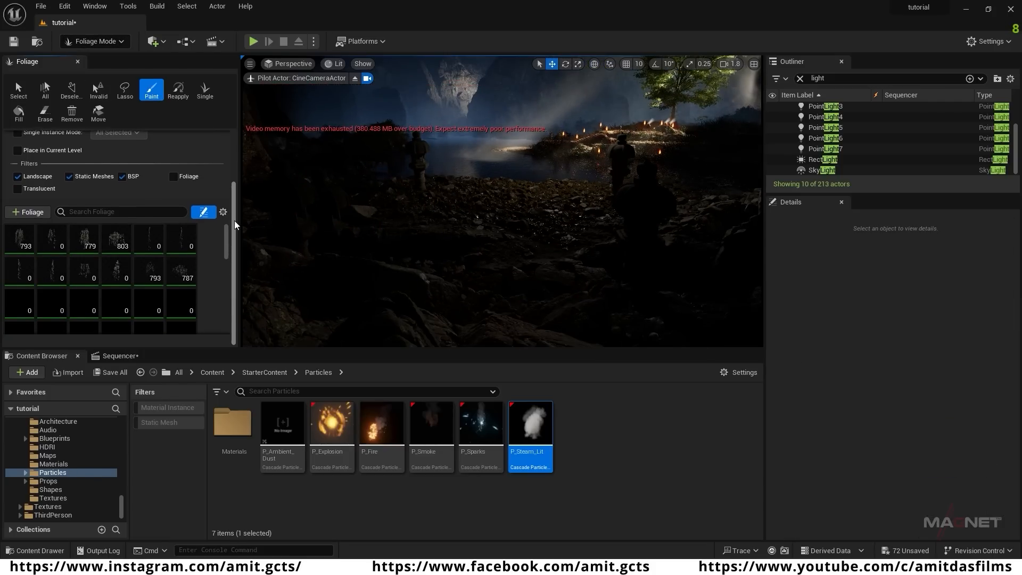
right_click_drag(468, 272, 653, 289)
left_click_drag(227, 239, 228, 267)
left_click(148, 250)
left_click(118, 287, "shift")
left_click(108, 274)
left_click_drag(233, 174, 234, 214)
left_click(123, 224)
type("20")
key("Return")
- Paint the selected plants across the ground and beside the stone lanterns on the near bank
right_click_drag(426, 181, 316, 138)
right_click_drag(516, 174, 464, 273)
right_click_drag(502, 228, 383, 218)
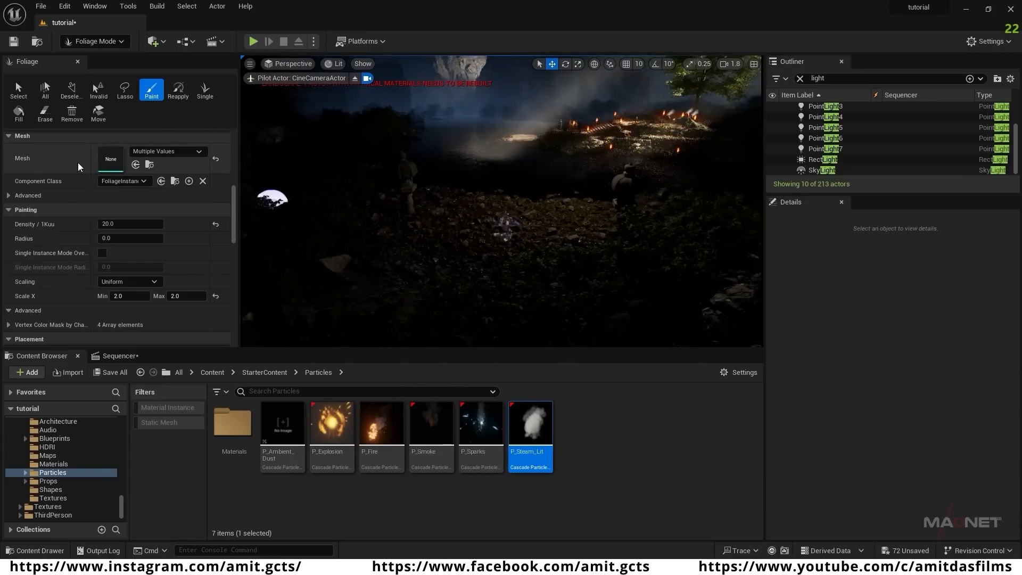
scroll(155, 178, "up", 6)
left_click_drag(226, 196, 227, 189)
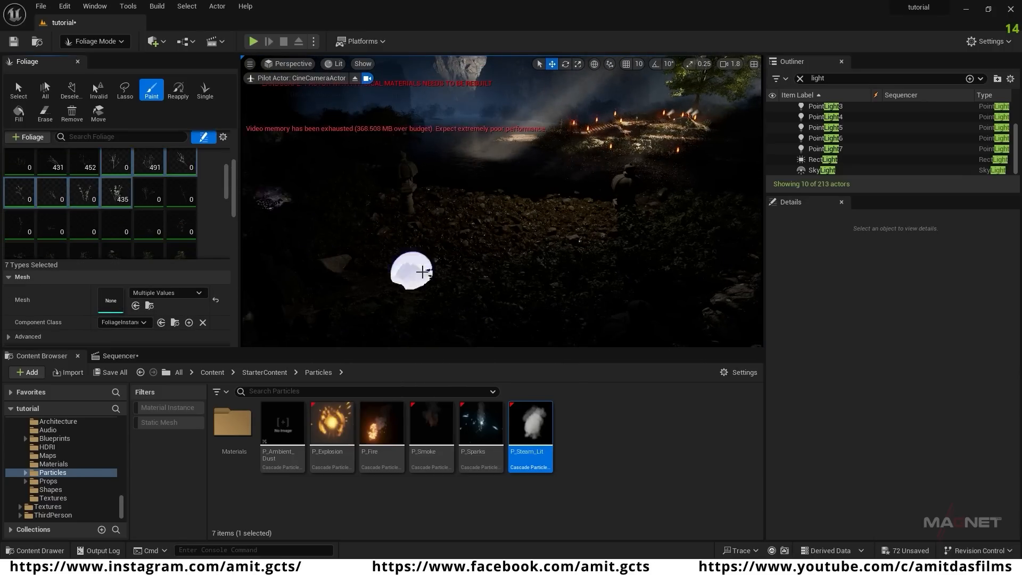
mouse_move(420, 269)
right_mouse_down()
mouse_move(525, 191)
mouse_move(618, 224)
right_mouse_up()
left_click_drag(618, 223, 647, 166)
right_click_drag(648, 167, 458, 180)
left_click_drag(459, 180, 381, 229)
right_click_drag(381, 229, 319, 213)
- Enable Broom Creeper Var5 and the variant beside it, and paint them over the ground between the lanterns and the cave wall
left_click_drag(226, 177, 226, 156)
left_click(174, 190)
left_click(149, 196)
left_click(141, 189)
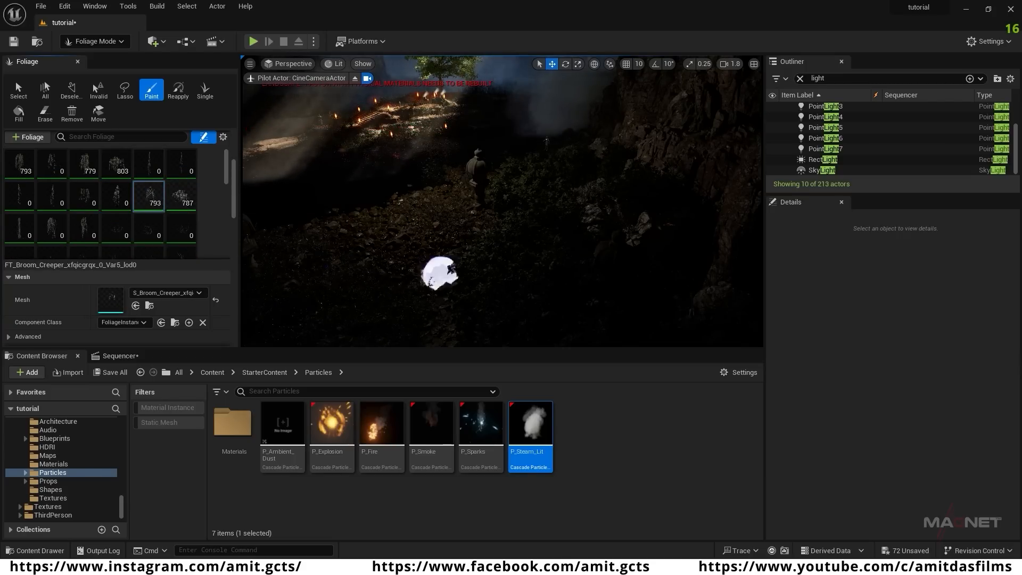
right_click_drag(440, 270, 388, 285)
left_click_drag(428, 234, 388, 277)
left_click_drag(557, 268, 468, 335)
right_click_drag(468, 334, 464, 255)
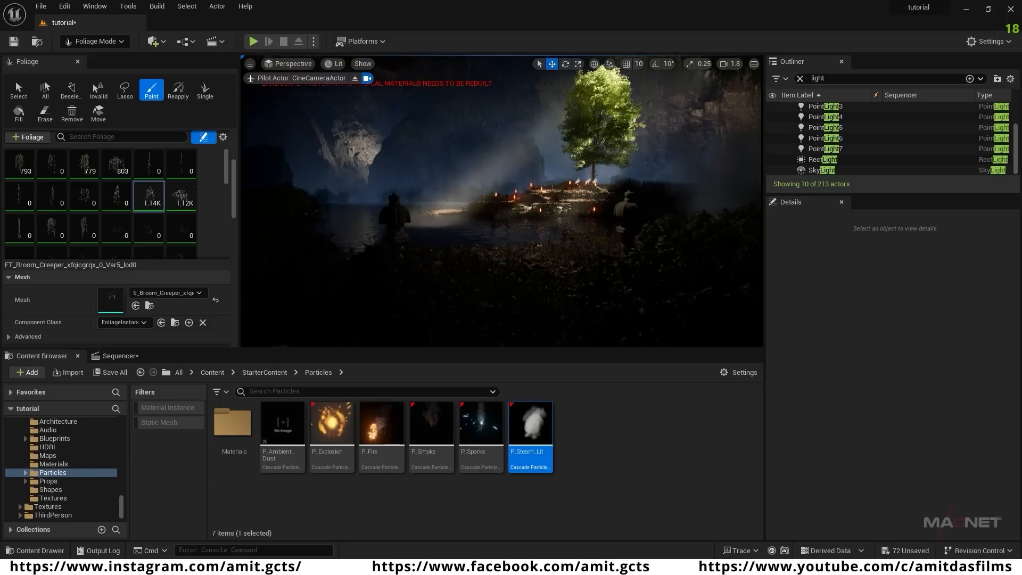
- Swap the Broom Creeper variants for another range of foliage types, paint them across the foreground, and return to Selection mode
left_click(141, 189)
left_click(174, 190)
left_click_drag(227, 167, 229, 250)
left_click(21, 177)
left_click(22, 245, "shift")
left_click(13, 236)
right_click_drag(493, 302, 452, 334)
mouse_move(538, 293)
left_mouse_down()
mouse_move(612, 209)
mouse_move(342, 298)
left_mouse_up()
right_click_drag(341, 298, 346, 341)
mouse_move(365, 291)
left_mouse_down()
mouse_move(404, 155)
mouse_move(687, 306)
left_mouse_up()
mouse_move(686, 306)
right_mouse_down()
mouse_move(686, 255)
mouse_move(660, 253)
mouse_move(649, 228)
right_mouse_up()
left_click(95, 41)
left_click(96, 59)
- Select a candle together with its flame, bring it to the near bank beside a stone lantern and scale it up
right_click_drag(383, 213, 452, 205)
key("w")
scroll(383, 208, "up", 3)
key("s")
left_click(387, 210)
left_click(388, 205, "ctrl")
left_click_drag(437, 241, 442, 246)
key("w")
right_click_drag(442, 246, 402, 256)
scroll(383, 213, "down", 10)
key("a")
key("e")
key("r")
left_click_drag(382, 80, 381, 62)
right_click_drag(381, 62, 341, 87)
- Rotate the candle and flame pair and position it by the other stone lantern
key("d")
key("e")
left_click_drag(382, 152, 461, 170)
key("s")
mouse_move(461, 171)
right_mouse_down()
mouse_move(415, 181)
mouse_move(463, 154)
right_mouse_up()
scroll(461, 170, "up", 1)
left_click_drag(192, 249, 157, 255)
right_click_drag(157, 256, 74, 260)
key("w")
- Duplicate the candle and flame pair onto the left rock wall and across to the opposite side of the bank
left_click_drag(396, 212, 249, 281, "alt")
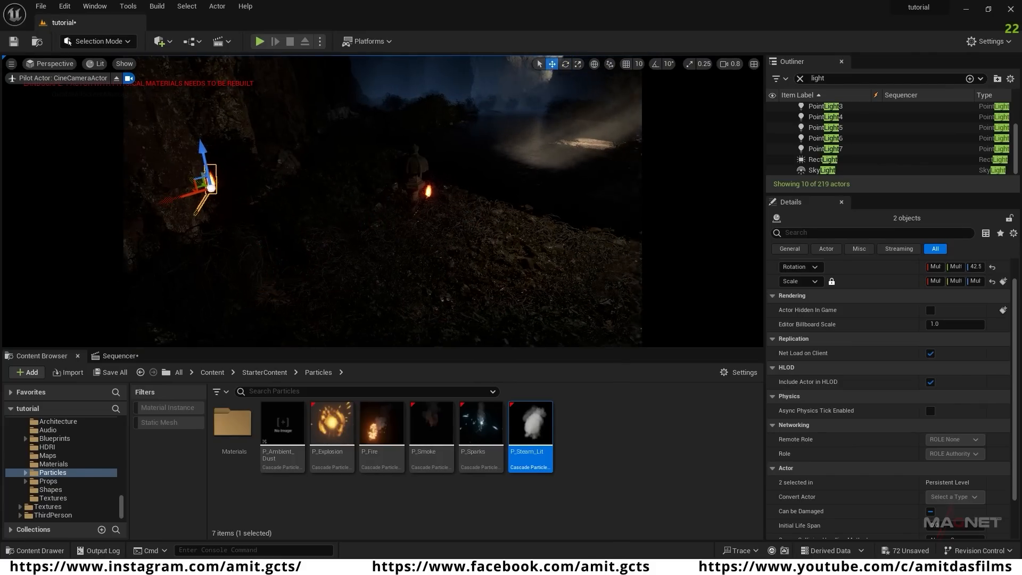
right_click_drag(249, 212, 224, 245)
key("s")
left_click_drag(272, 168, 274, 167)
right_click_drag(202, 224, 325, 213)
left_click_drag(176, 274, 299, 276, "alt")
key("f")
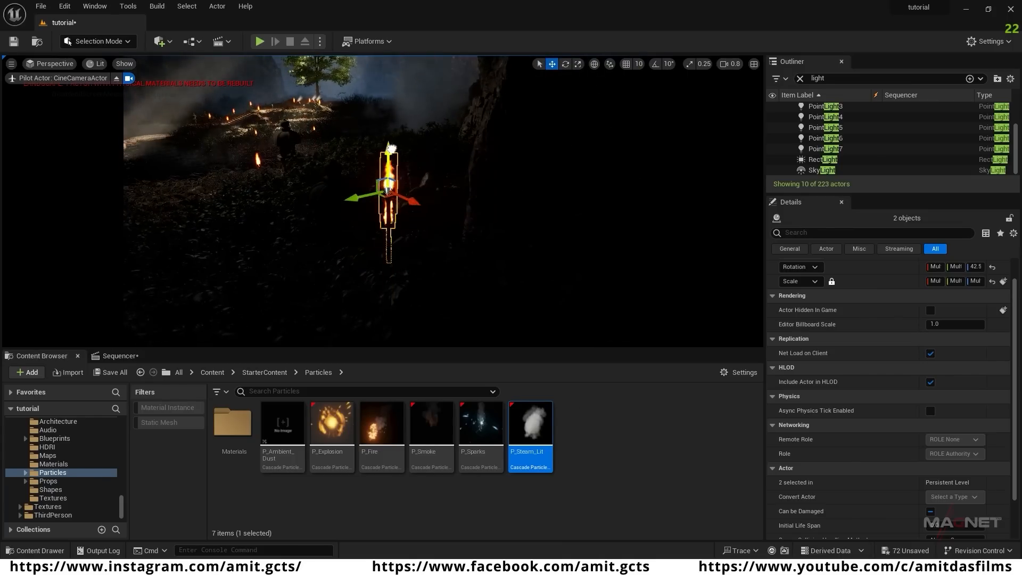
- Adjust the position of the last candle and flame copy on the right side of the bank
right_click_drag(407, 142, 324, 212)
key("w")
left_click_drag(492, 282, 559, 287)
left_click_drag(598, 319, 610, 225)
mouse_move(609, 225)
right_mouse_down()
mouse_move(602, 175)
mouse_move(604, 207)
right_mouse_up()
key("s")
- Duplicate the orange PointLight6 from the island to the flame beside the right stone lantern
left_click(819, 150)
left_click(821, 139)
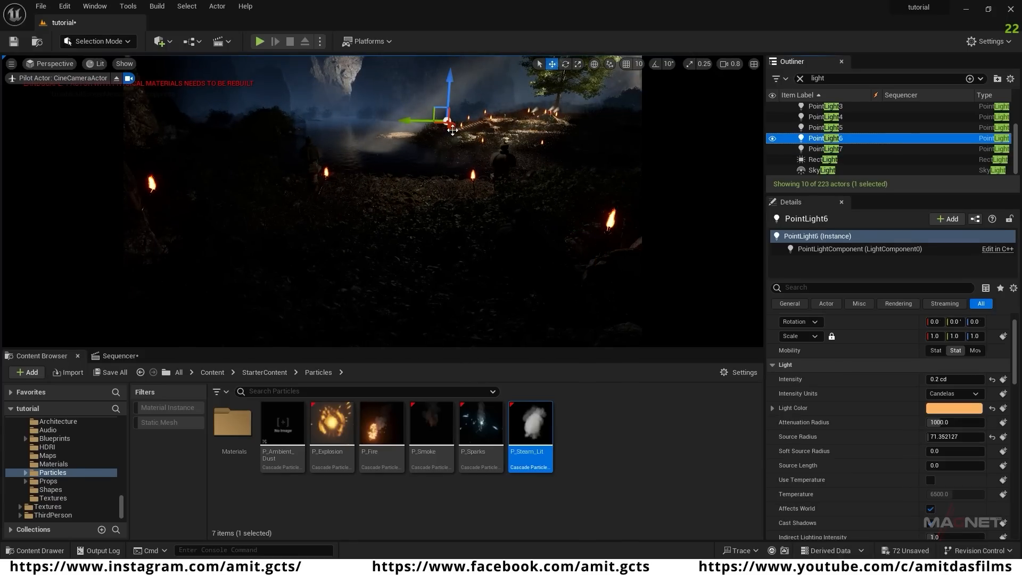
left_click_drag(459, 134, 504, 186, "alt")
mouse_move(504, 206)
right_mouse_down()
mouse_move(506, 183)
mouse_move(553, 205)
mouse_move(518, 200)
right_mouse_up()
key("w")
scroll(511, 199, "up", 4)
key("s")
right_click_drag(325, 217, 311, 226)
key("s")
- Duplicate the orange point light to the left lantern's flame and the two flames along the left rock wall
left_click_drag(311, 221, 467, 232, "alt")
right_click_drag(467, 232, 415, 274)
key("w")
left_click_drag(415, 274, 274, 232, "alt")
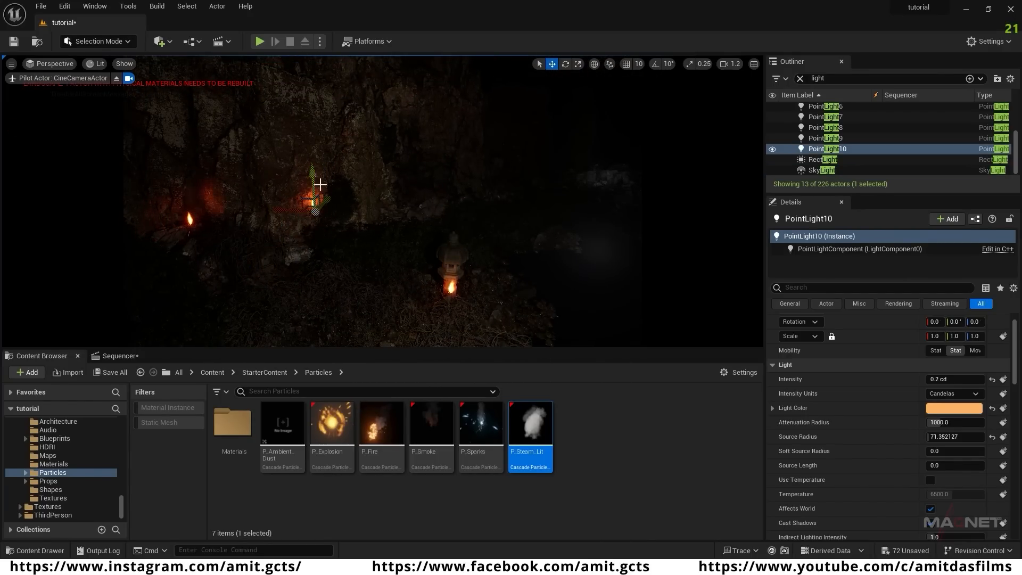
left_click_drag(281, 194, 229, 177, "alt")
right_click_drag(176, 178, 133, 165)
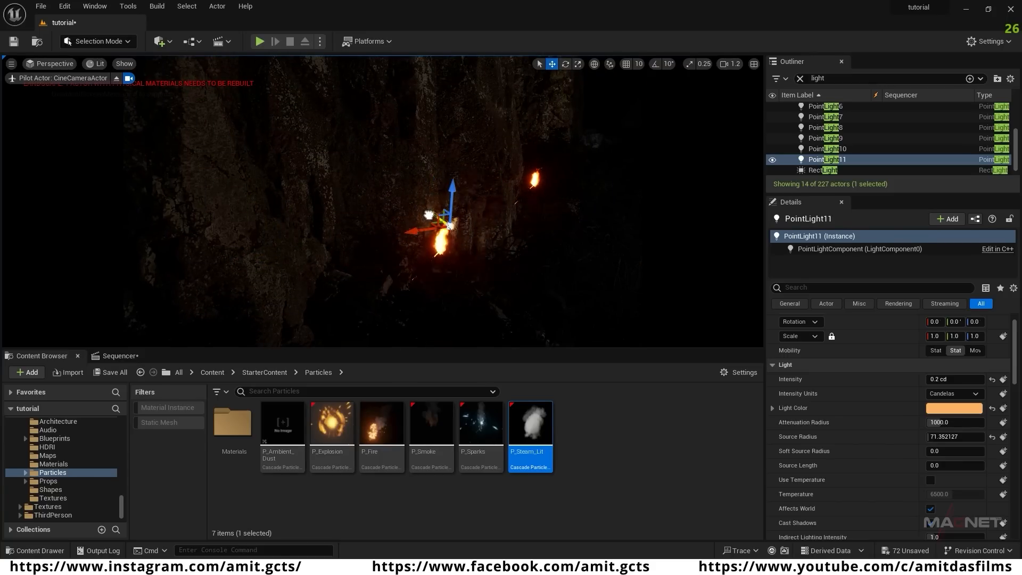
- Duplicate the orange point light once more to the flame on the right side of the bank
right_click_drag(198, 240, 341, 239)
left_click_drag(199, 242, 444, 279, "alt")
right_click_drag(445, 279, 498, 274)
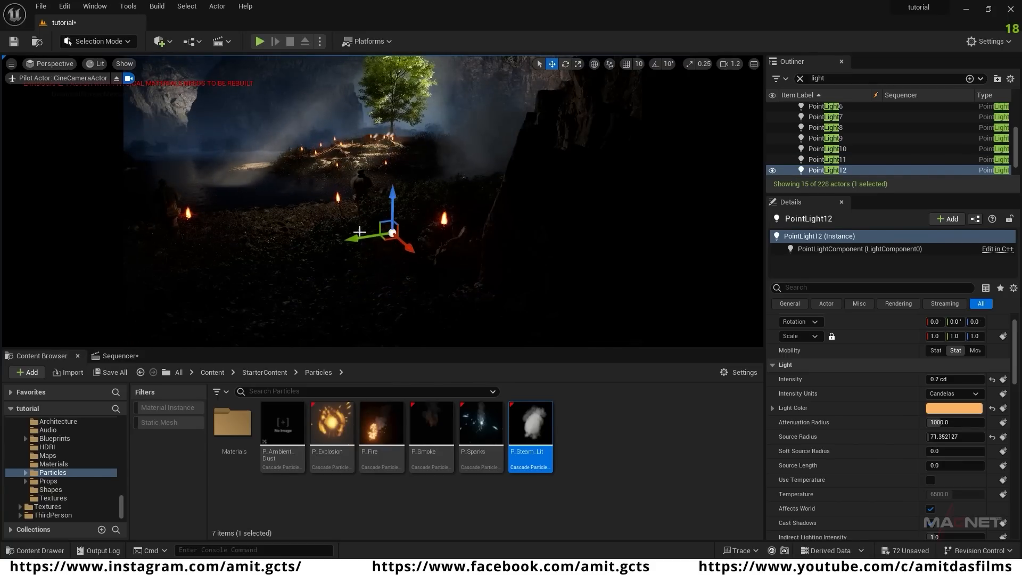
- Examine the flames, lanterns and painted foliage from several viewpoints facing the tree island
right_click_drag(334, 272, 263, 272)
key("e")
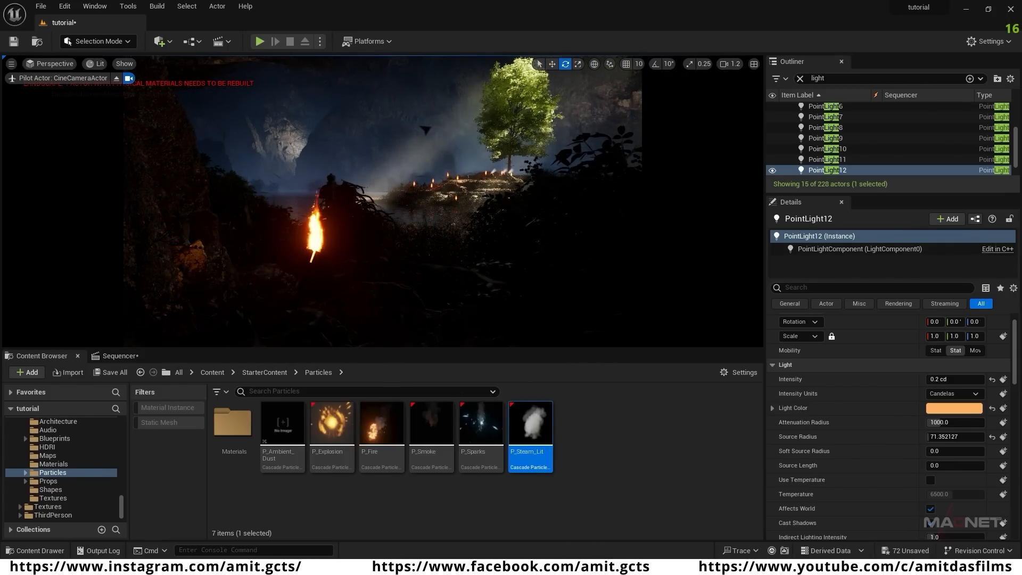
left_click(420, 237)
right_click_drag(420, 238, 425, 260)
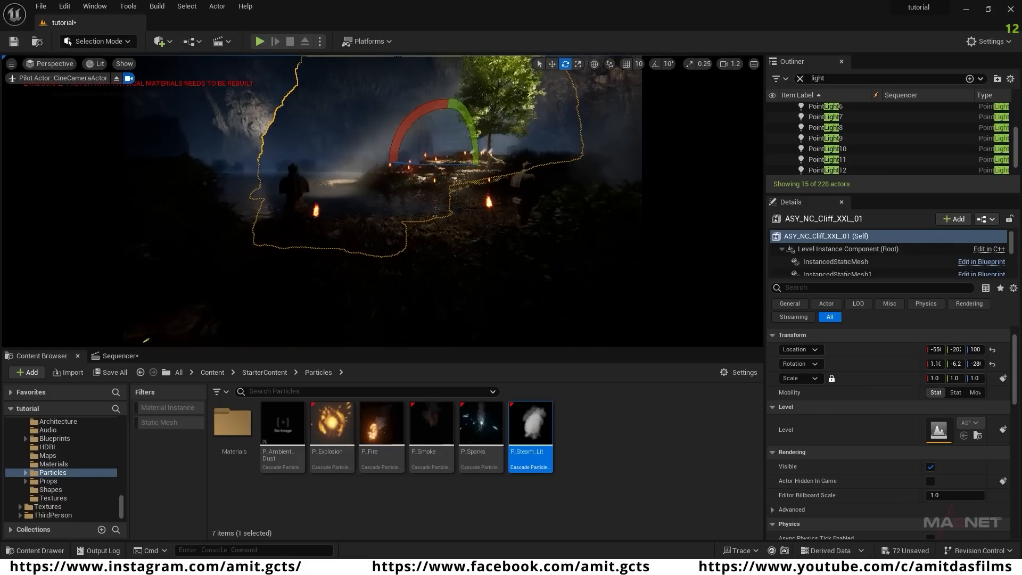
right_click_drag(429, 265, 391, 290)
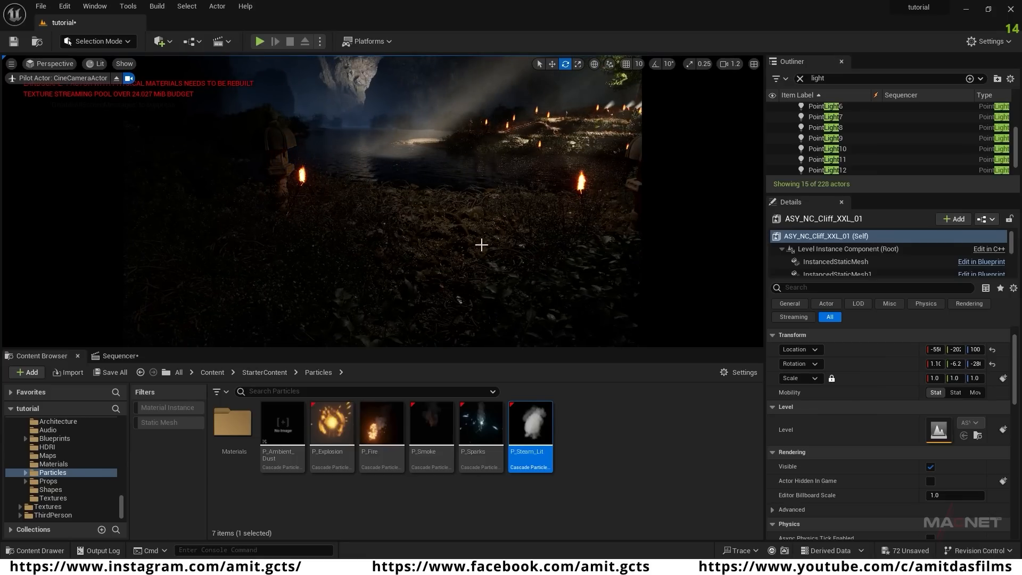
right_click_drag(414, 246, 485, 224)
right_click_drag(261, 254, 275, 138)
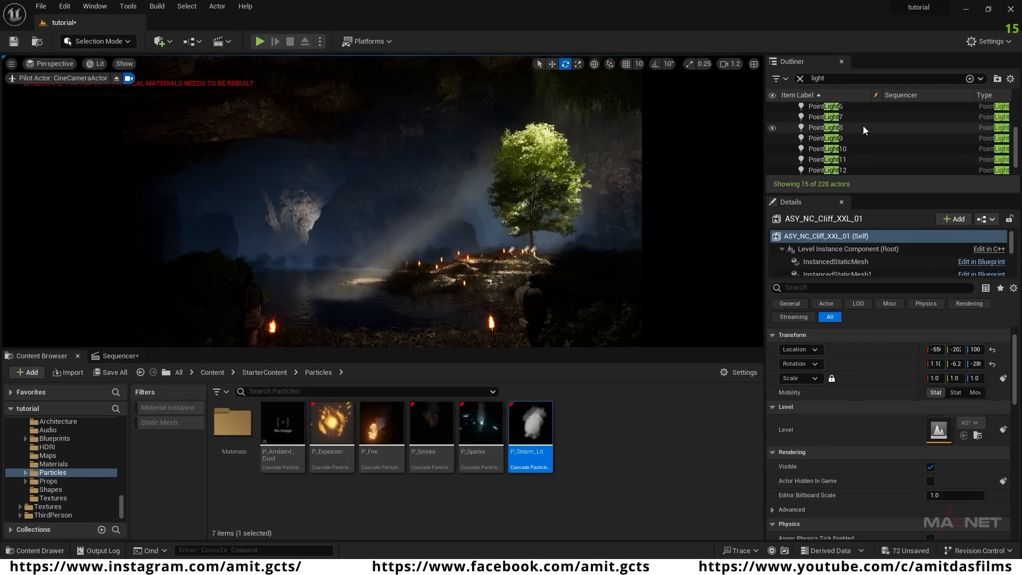
- Go through the point lights in the scene list and delete the white PointLight7
left_click(835, 149)
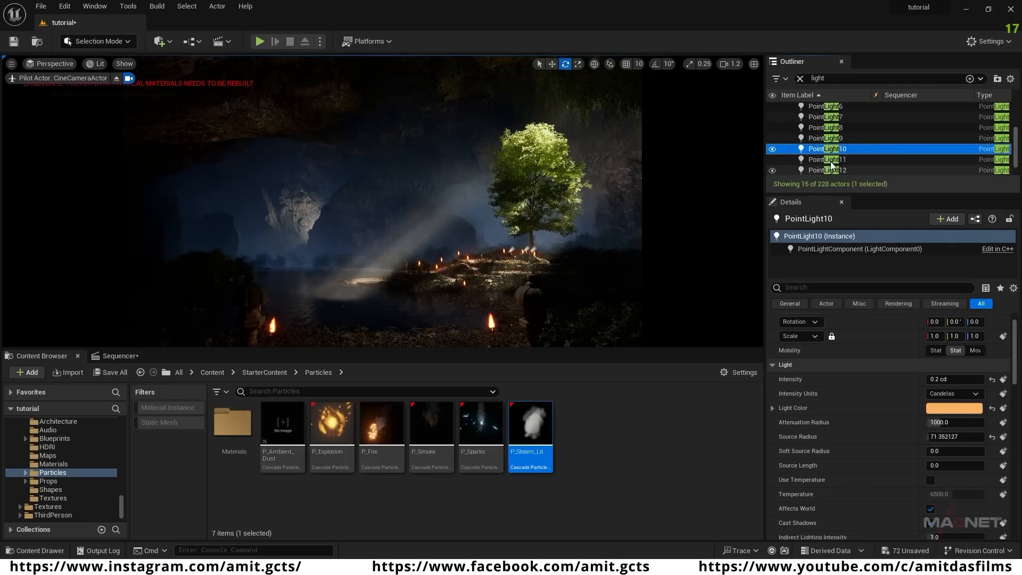
left_click(831, 168)
scroll(830, 160, "down", 2)
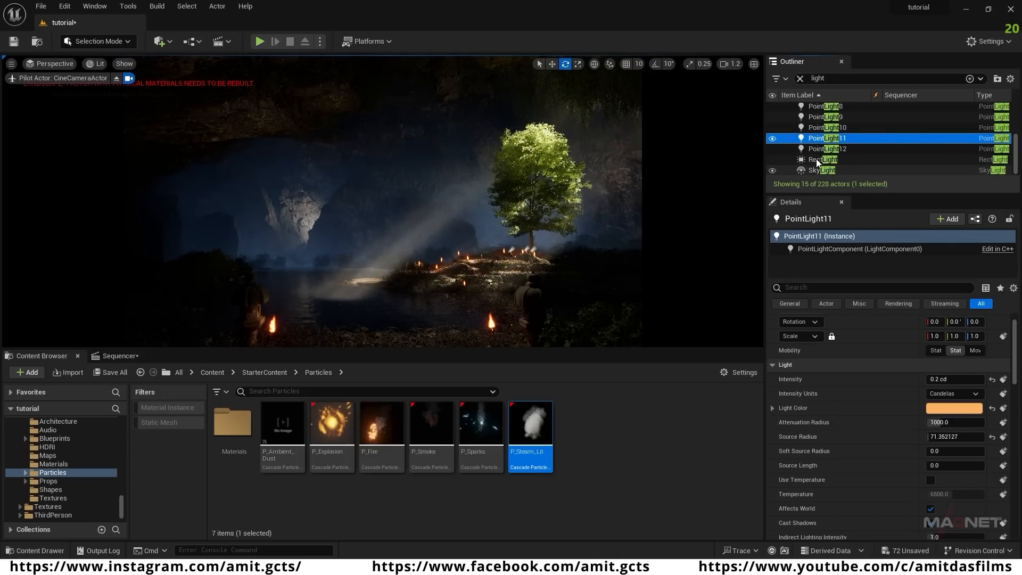
scroll(820, 129, "up", 2)
left_click(820, 128)
scroll(817, 138, "up", 5)
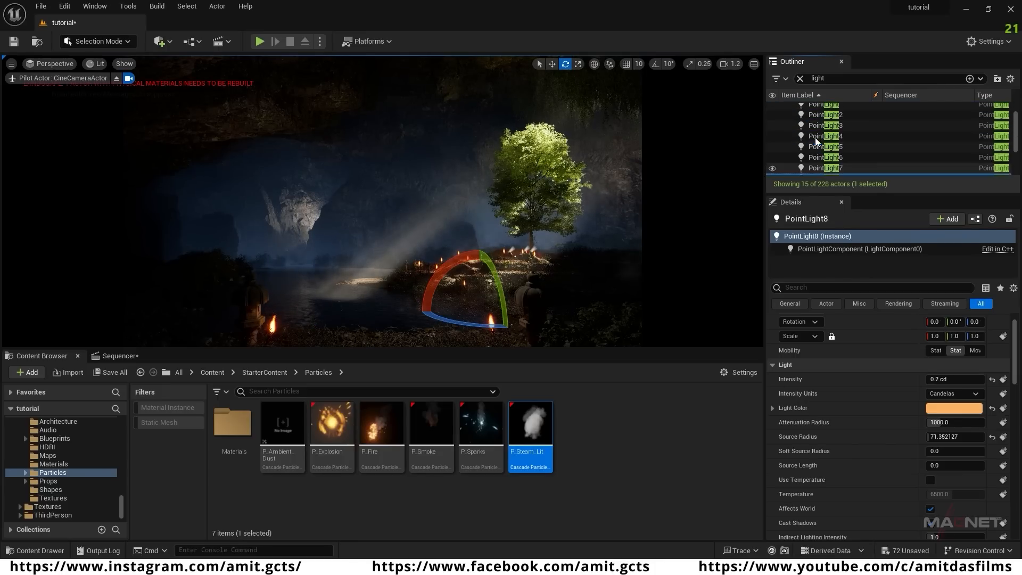
left_click(831, 168)
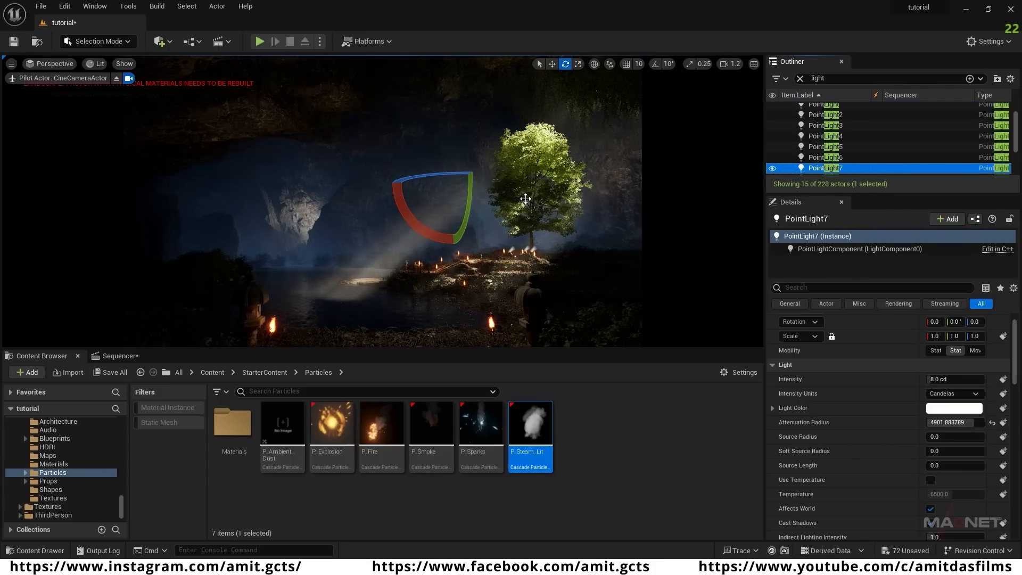
key("Delete")
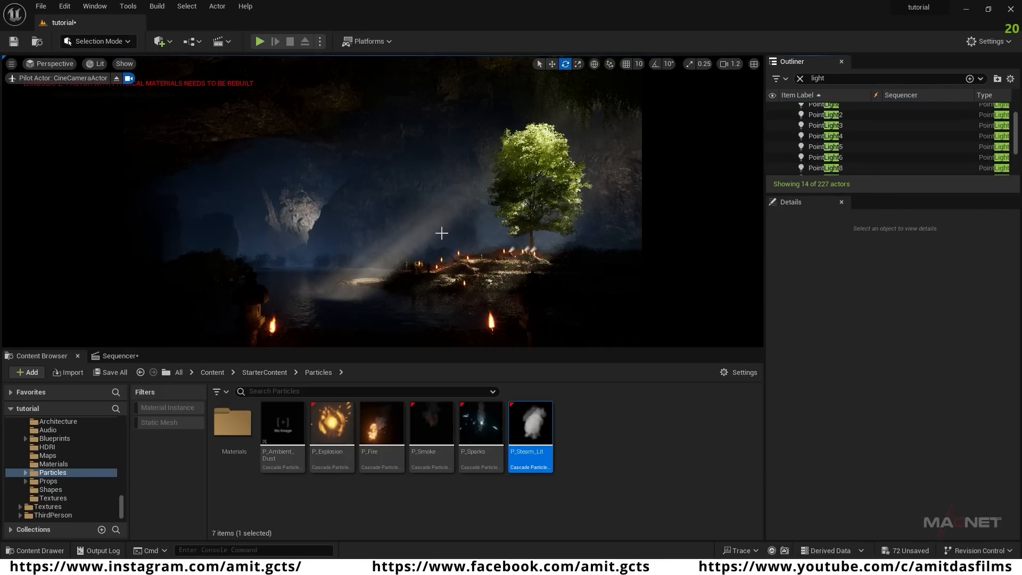
- Add a new point light above the foreground foliage, near the flames on the left rock wall
right_click_drag(383, 202, 340, 298)
key("s")
right_click_drag(383, 202, 343, 198)
key("a")
right_click_drag(533, 221, 564, 211)
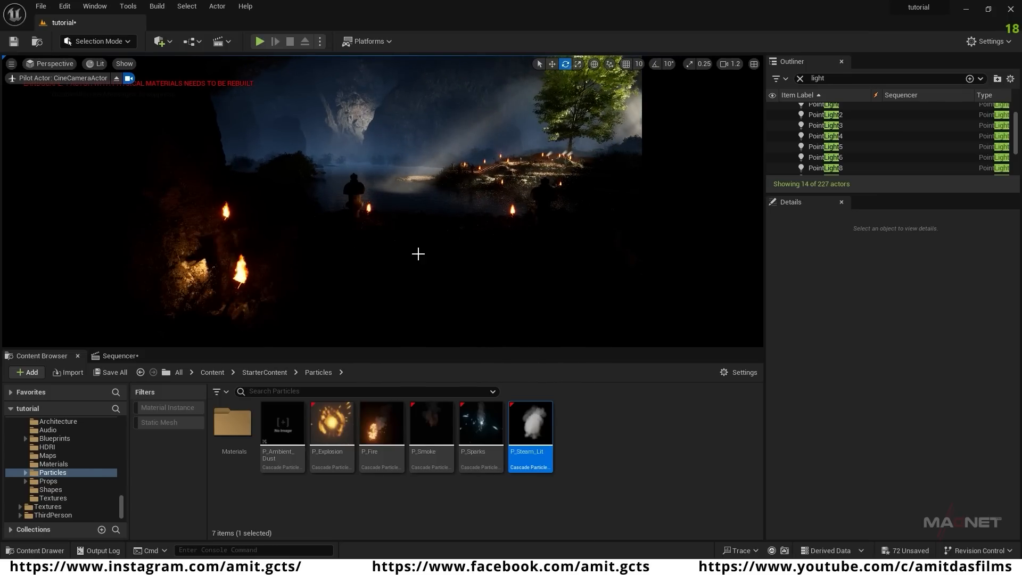
left_click(167, 45)
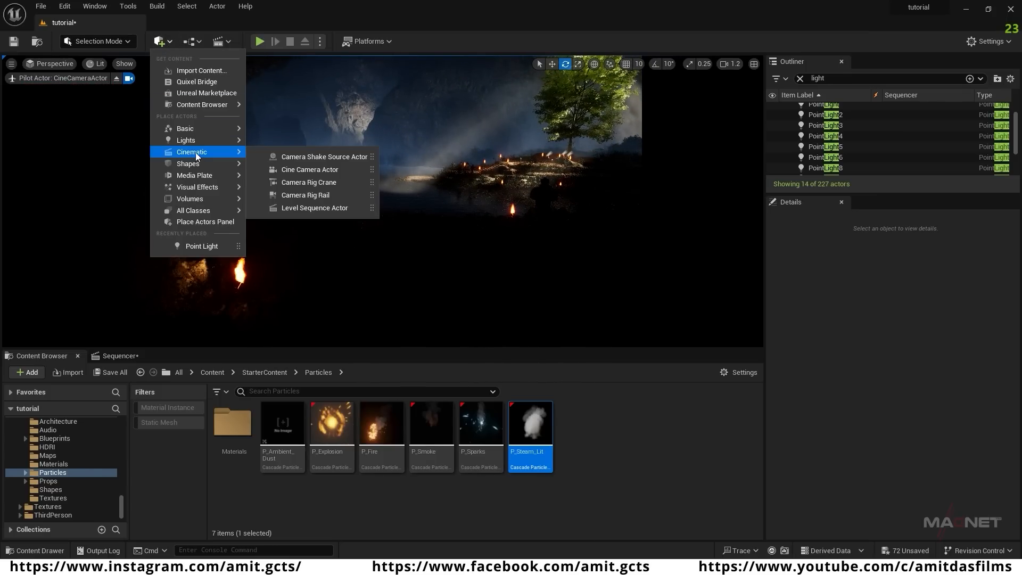
mouse_move(194, 141)
left_click_drag(354, 170, 379, 213)
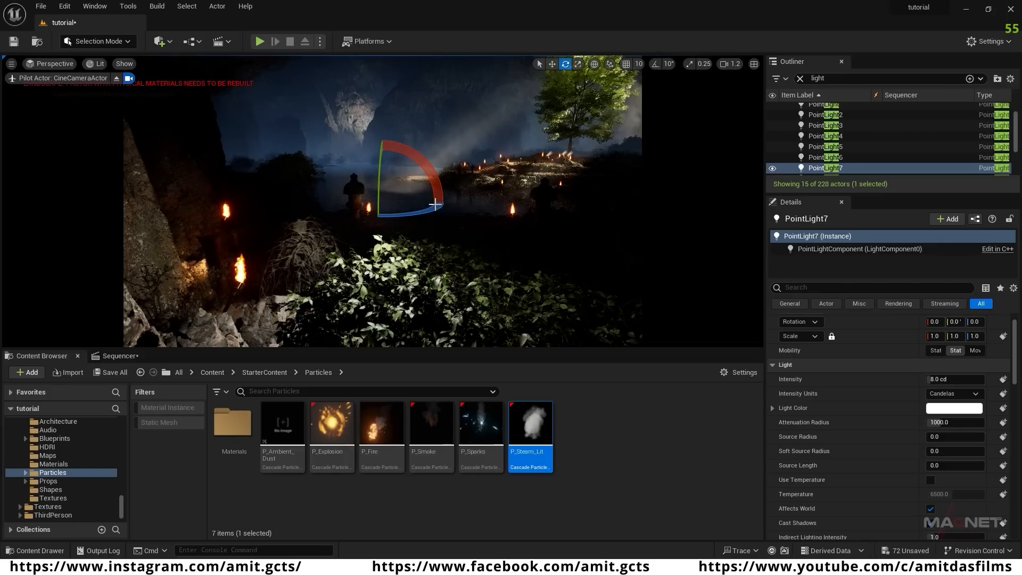
- Tint the new point light orange (hex sRGB FFA867FF) and set its intensity to 1 cd
left_click(929, 409)
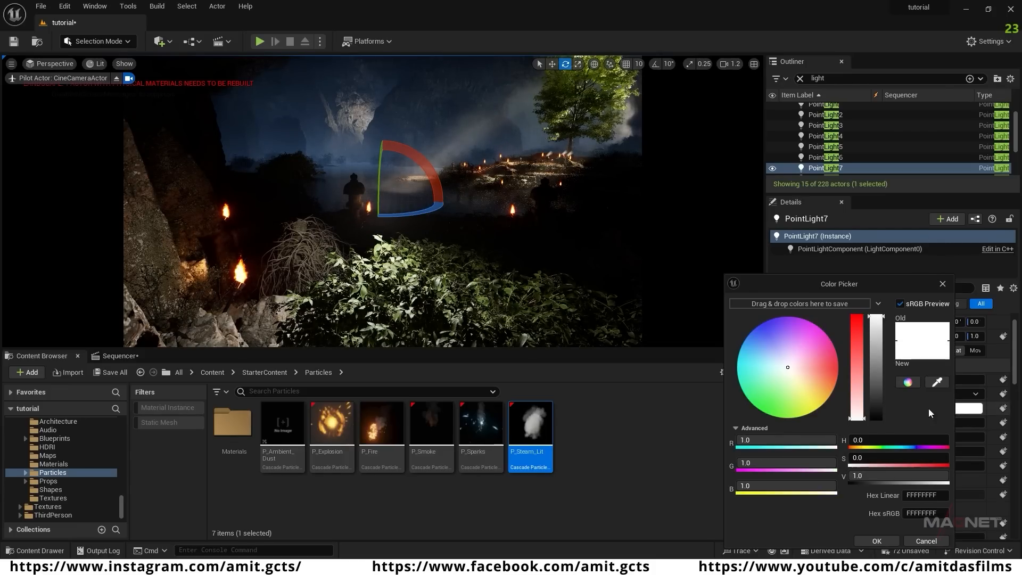
left_click_drag(798, 374, 830, 381)
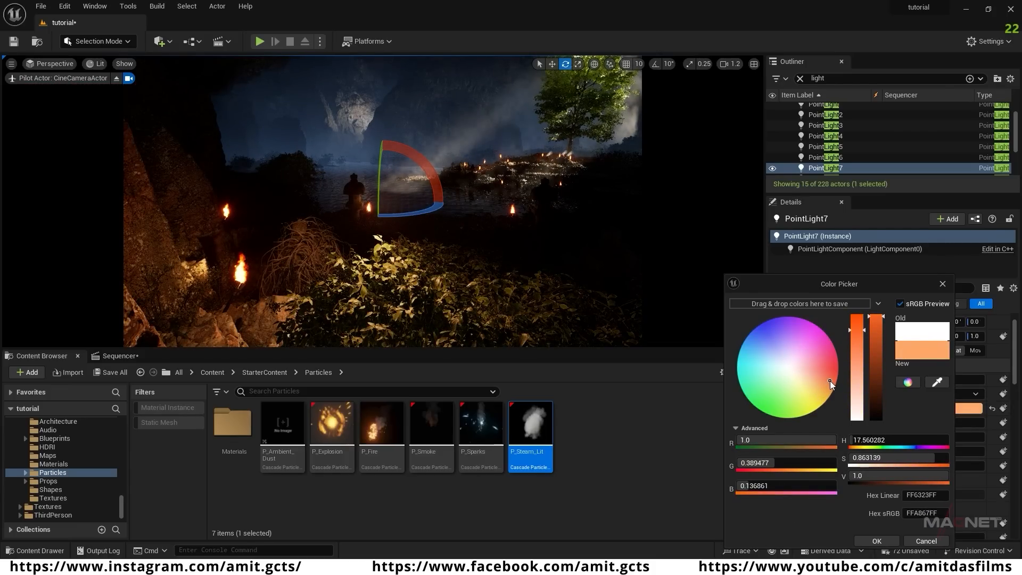
left_click(870, 539)
left_click(932, 379)
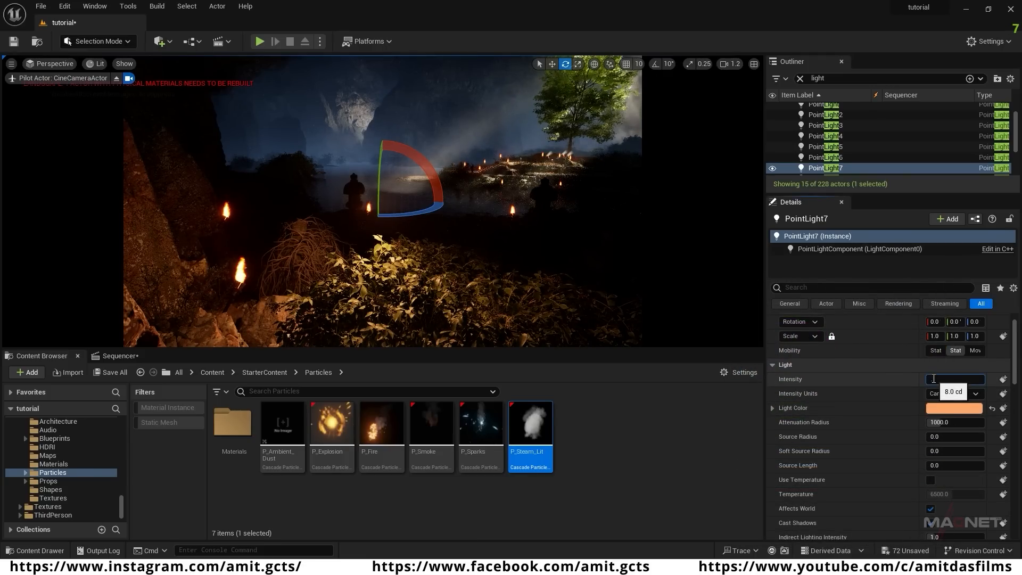
key("Return")
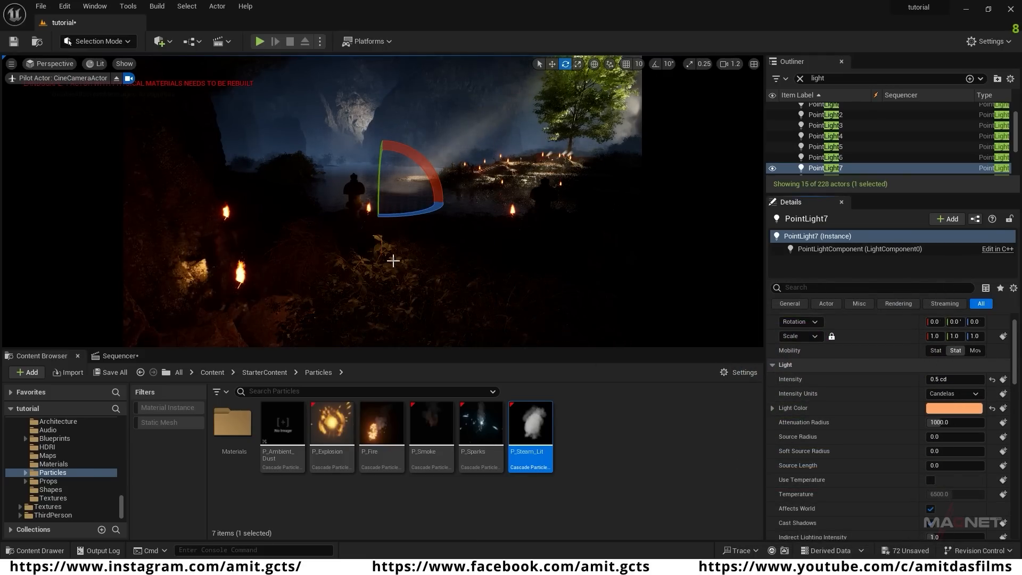
key("w")
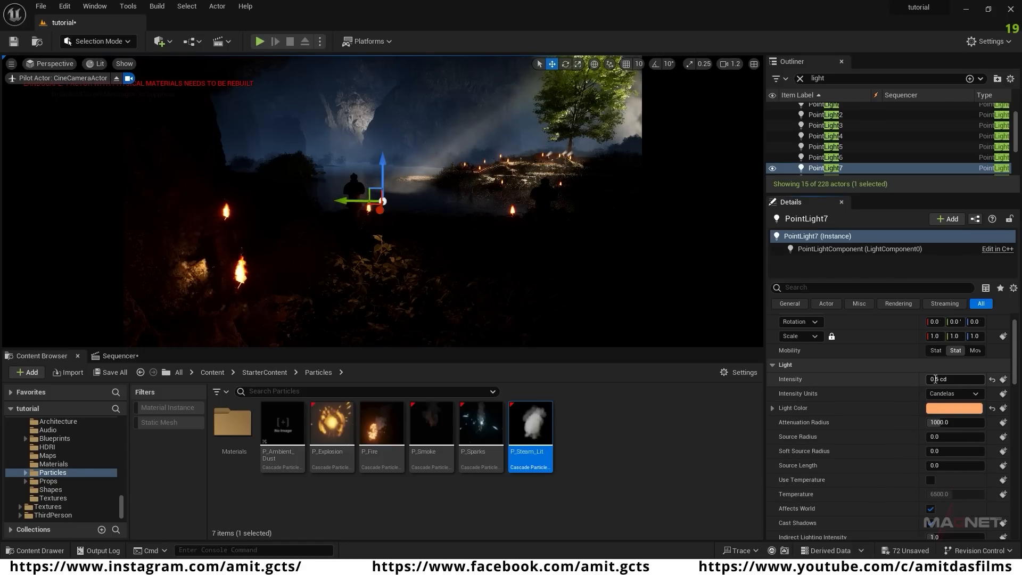
left_click(935, 379)
type("1")
key("Return")
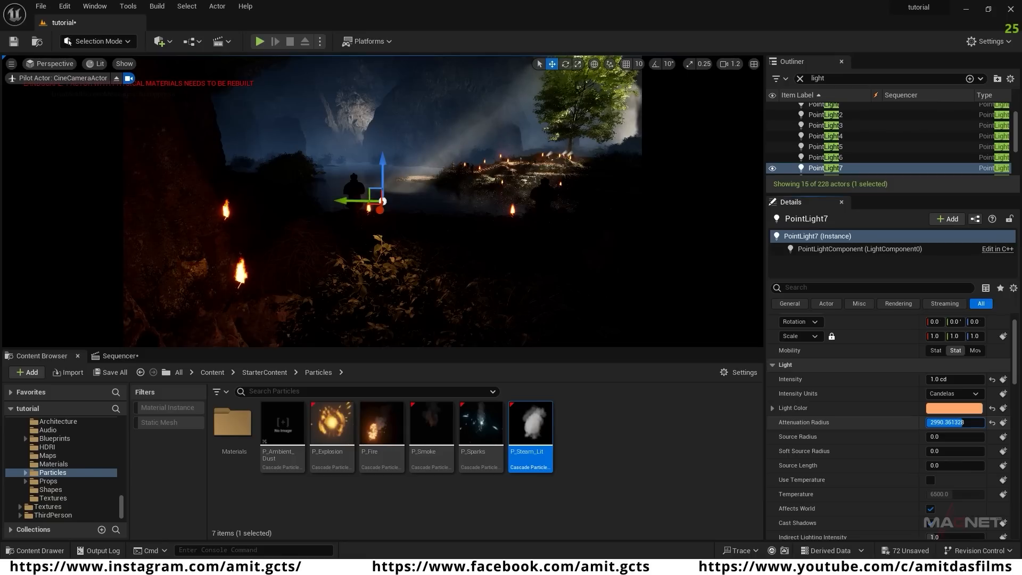
- Set the point light's attenuation radius to 16384 and source radius to about 321, and move it higher above the bank
left_click_drag(955, 422, 662, 313)
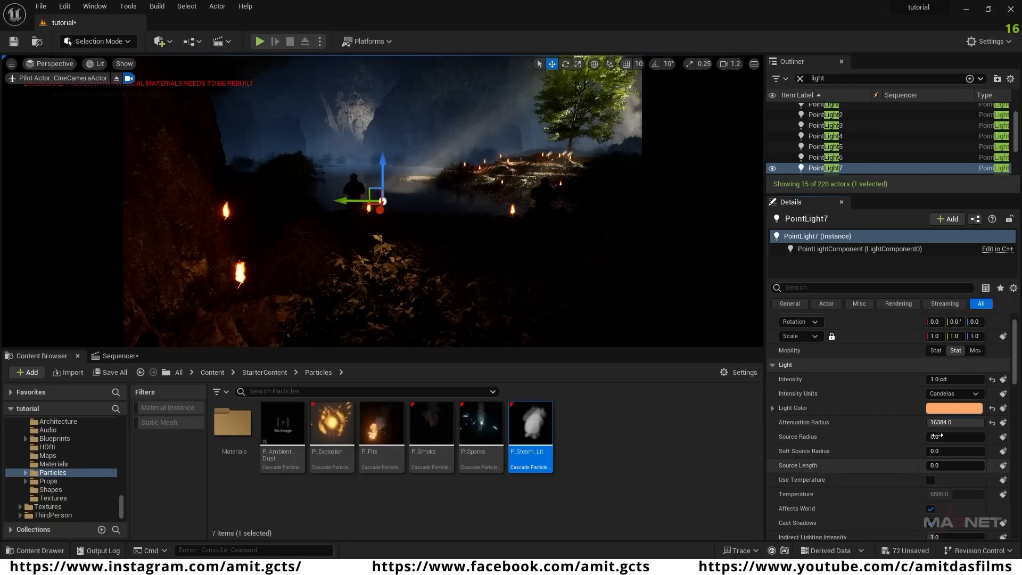
left_click_drag(933, 437, 366, 222)
left_click_drag(381, 176, 381, 76)
right_click_drag(413, 207, 484, 218)
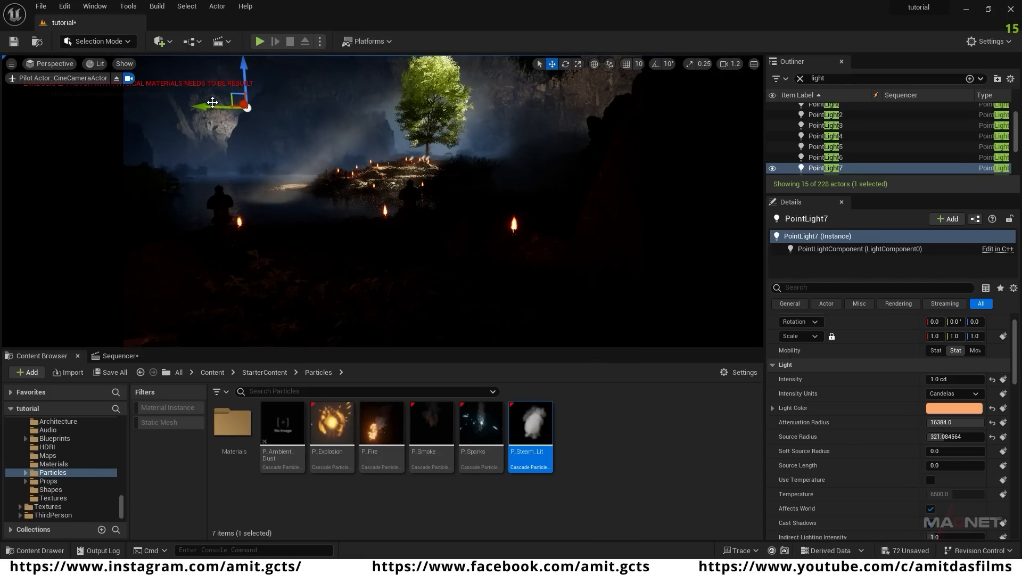
- Move the orange point light beside the flame near the right-hand foreground rocks and set its intensity to 5 cd
left_click_drag(211, 107, 513, 128)
left_click_drag(558, 84, 549, 193)
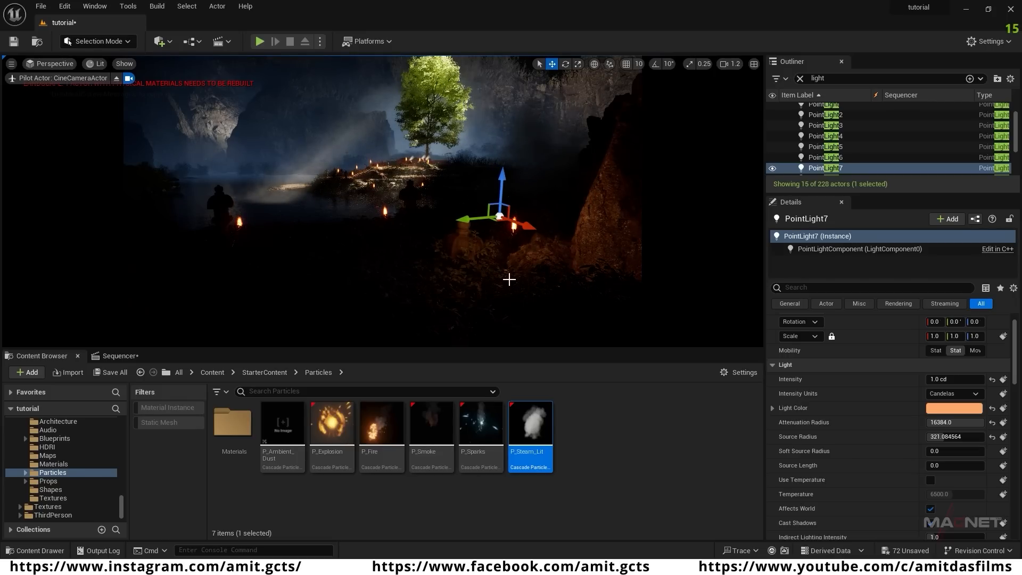
left_click(939, 375)
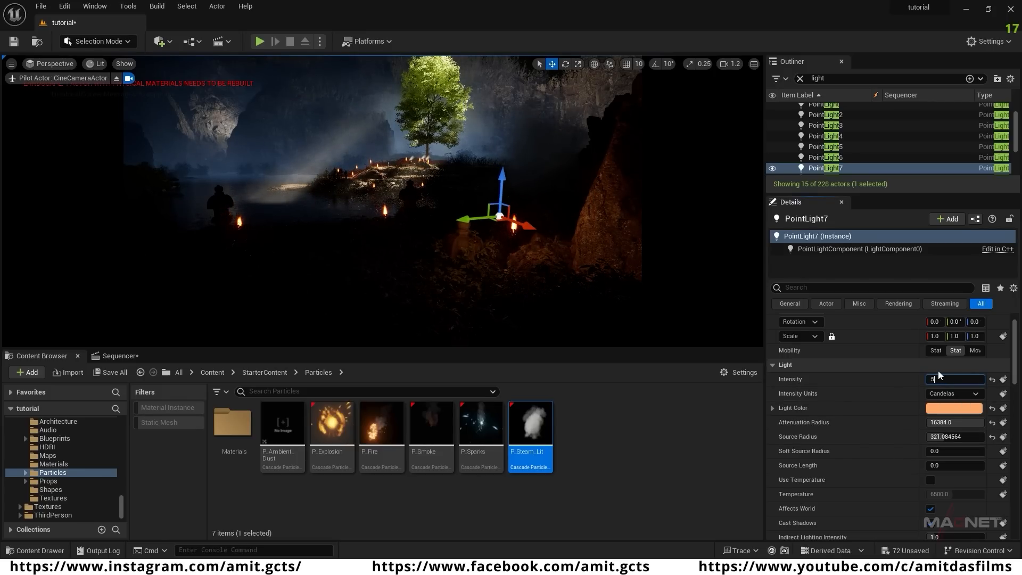
key("Return")
right_click_drag(483, 294, 444, 295)
key("d")
mouse_move(410, 251)
right_mouse_down()
mouse_move(396, 252)
mouse_move(428, 251)
right_mouse_up()
left_click_drag(473, 227, 602, 220)
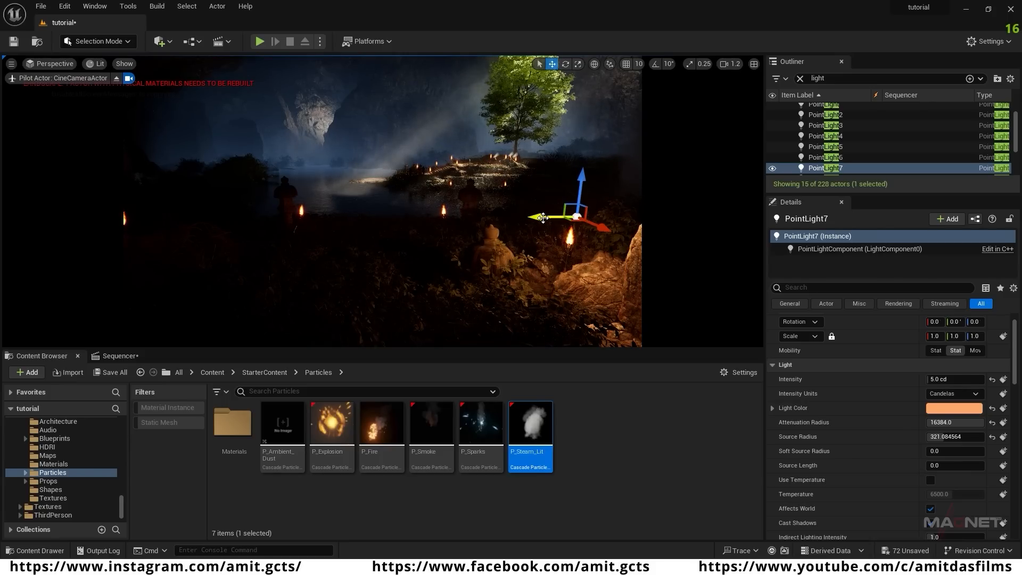
- Duplicate the orange point light and position the copy above the flames along the left rock wall
left_click_drag(517, 217, 75, 209, "alt")
right_click_drag(360, 278, 337, 255)
left_click_drag(308, 245, 276, 228)
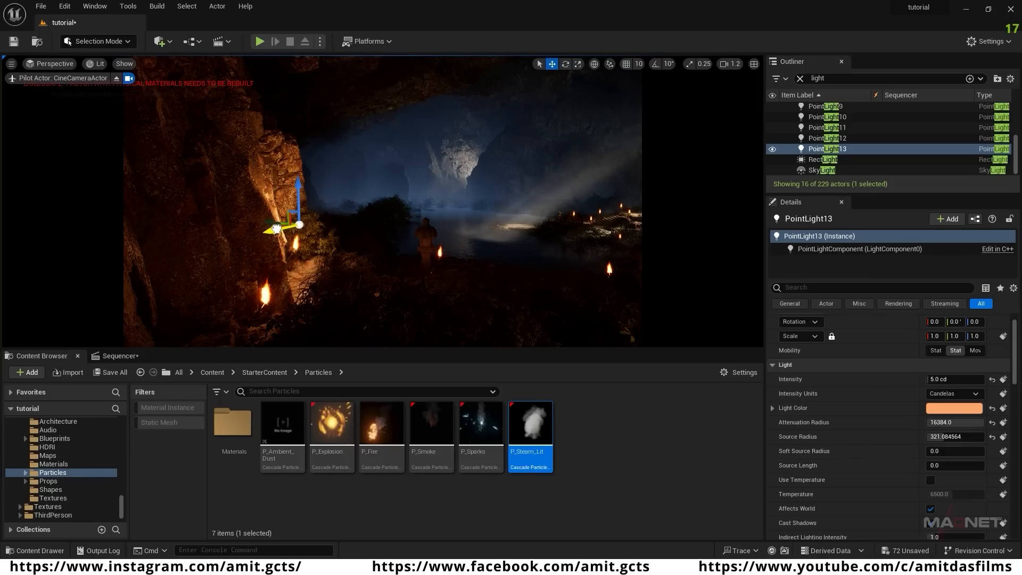
right_click_drag(402, 296, 437, 300)
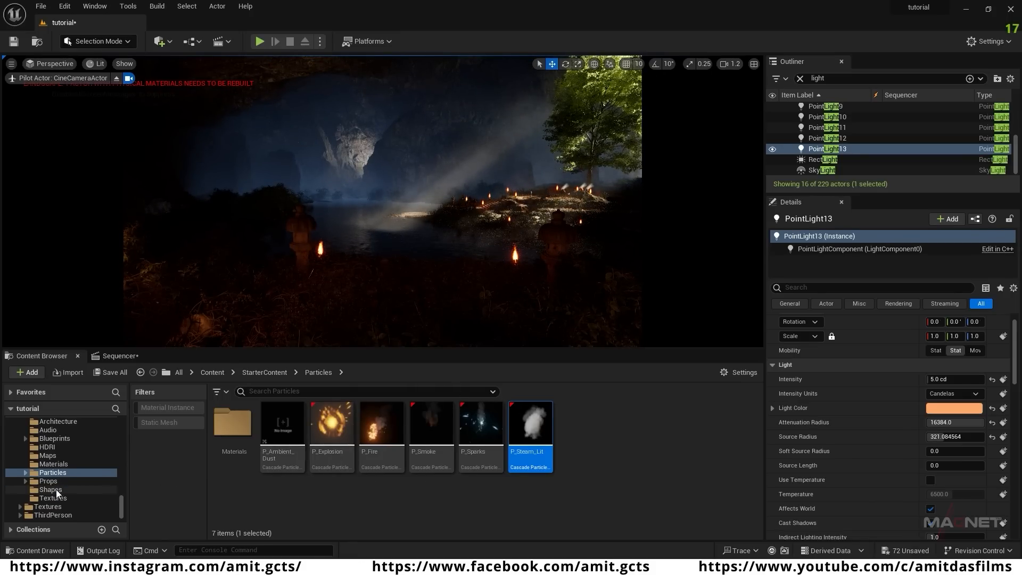
- Place the P_Ambient_Dust particle system from StarterContent's Particles folder in the foreground foliage
scroll(49, 470, "up", 2)
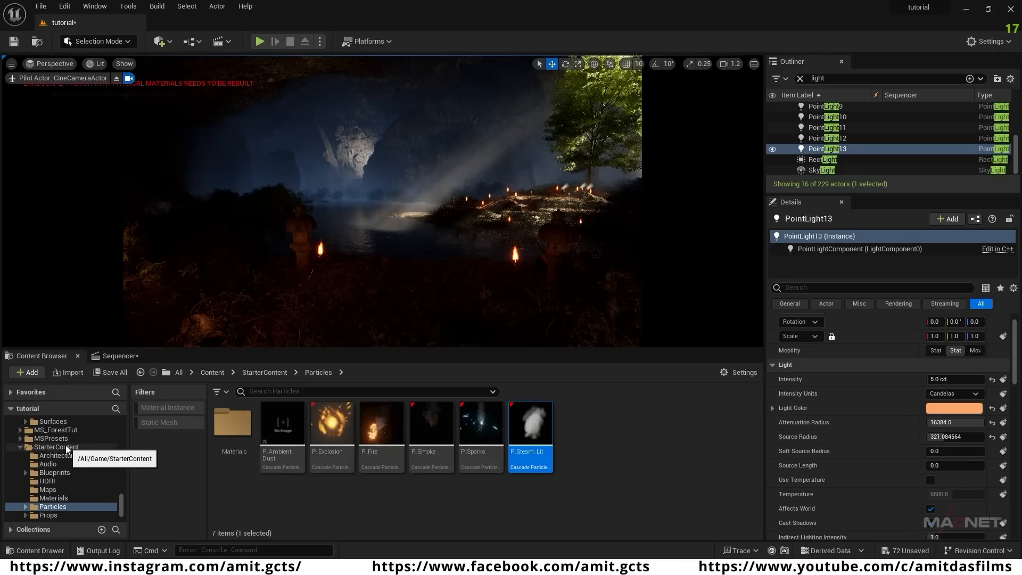
left_click(50, 446)
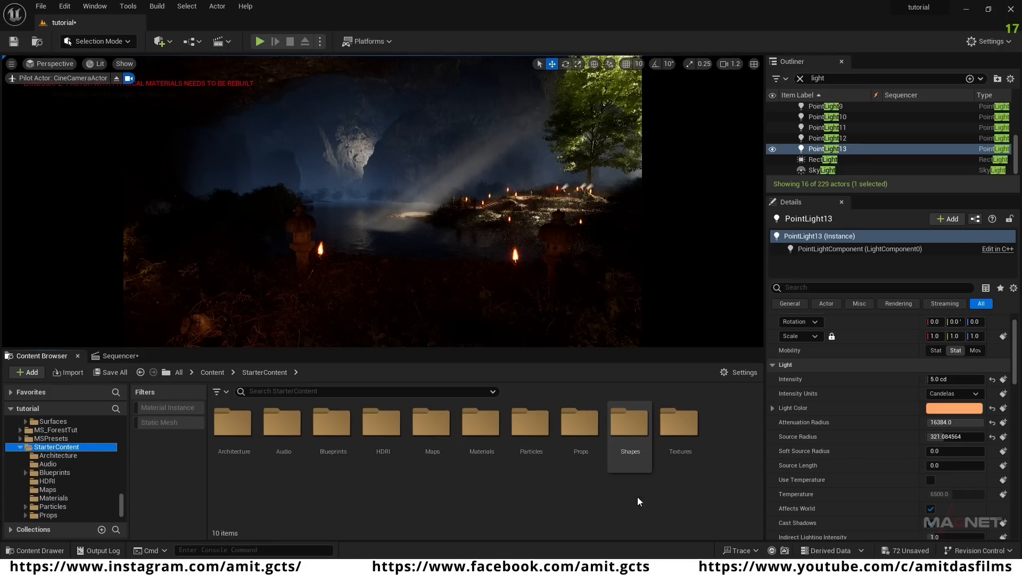
double_click(530, 423)
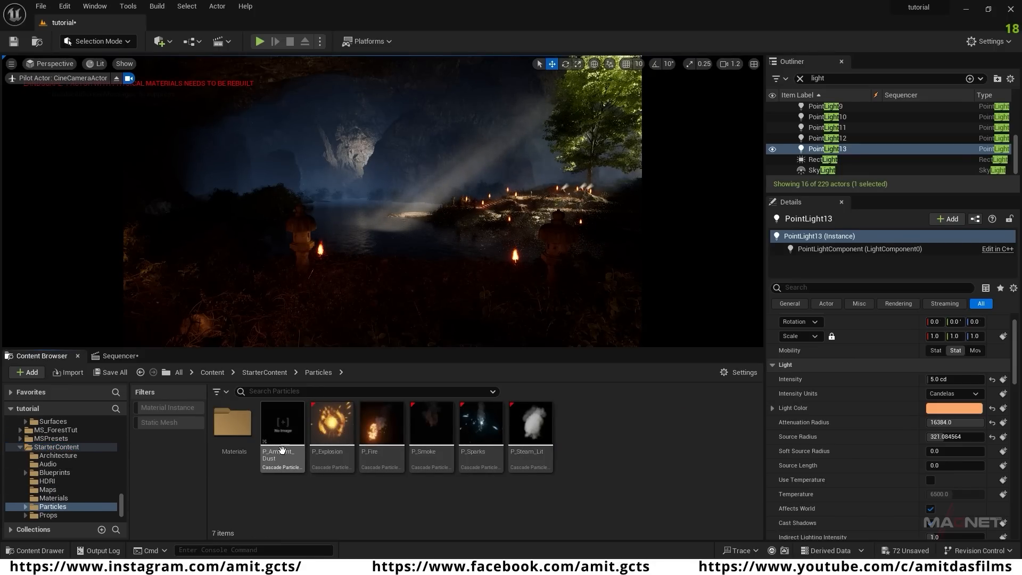
left_click_drag(281, 453, 248, 344)
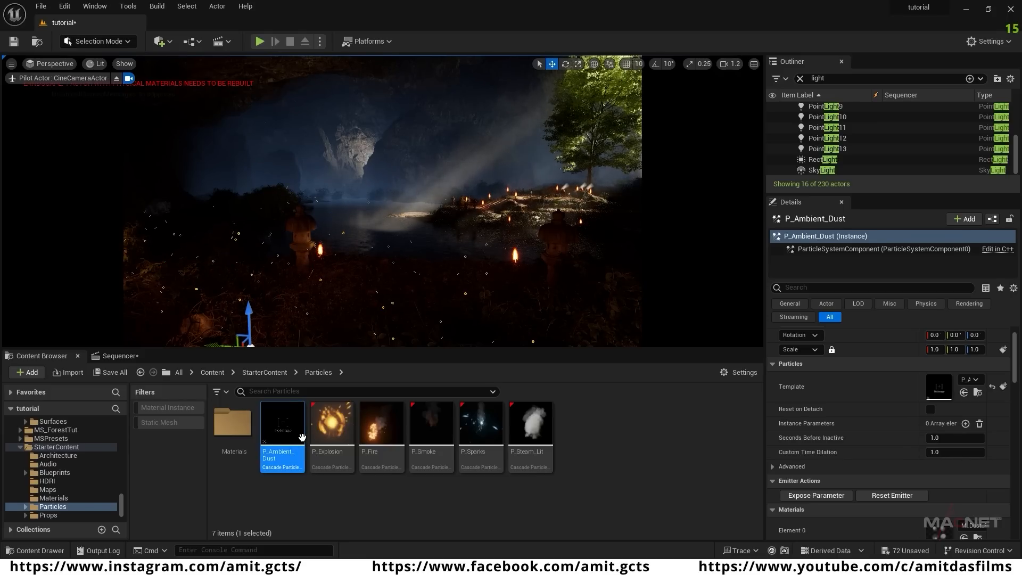
- Place a P_Fire particle system near the left rock wall, then rotate and raise it
left_click_drag(373, 436, 169, 214)
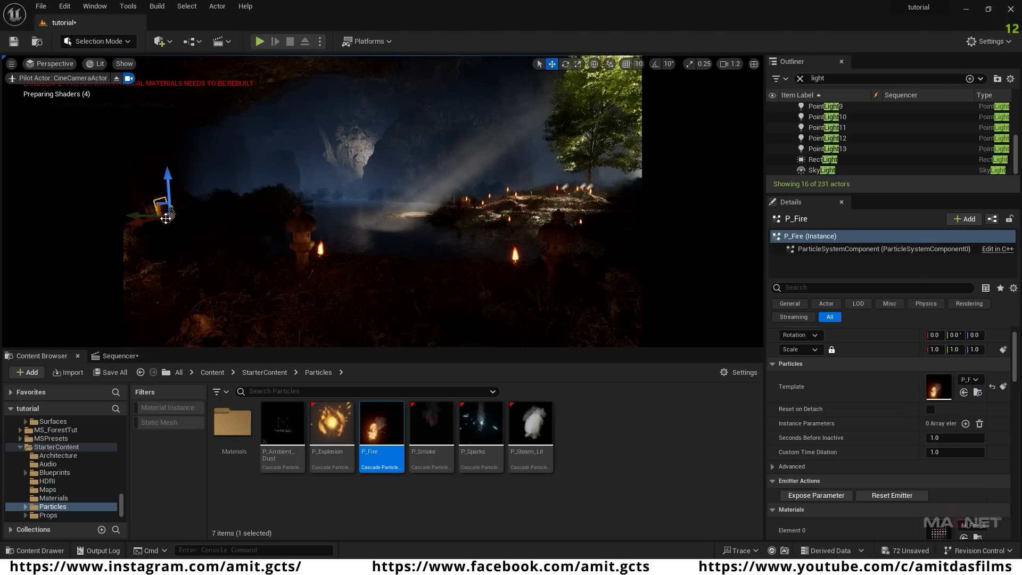
left_click_drag(160, 216, 234, 239)
key("e")
key("w")
left_click_drag(173, 184, 168, 150)
mouse_move(278, 301)
right_mouse_down()
mouse_move(340, 278)
mouse_move(332, 301)
mouse_move(294, 310)
right_mouse_up()
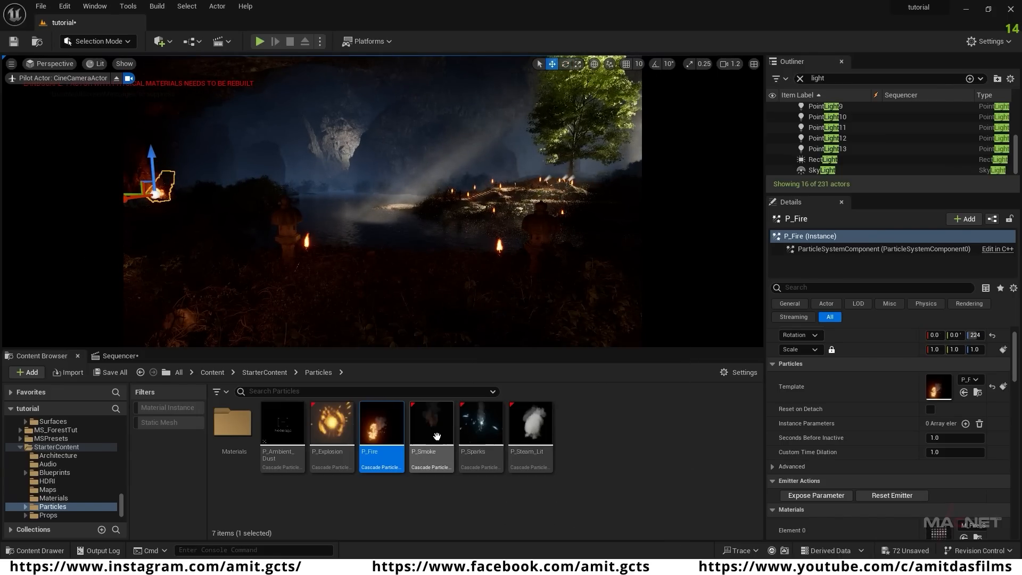
- Place P_Smoke at the left stone lantern and P_Steam_Lit in the scene, scaling the steam to 2.25
left_click_drag(432, 426, 287, 217)
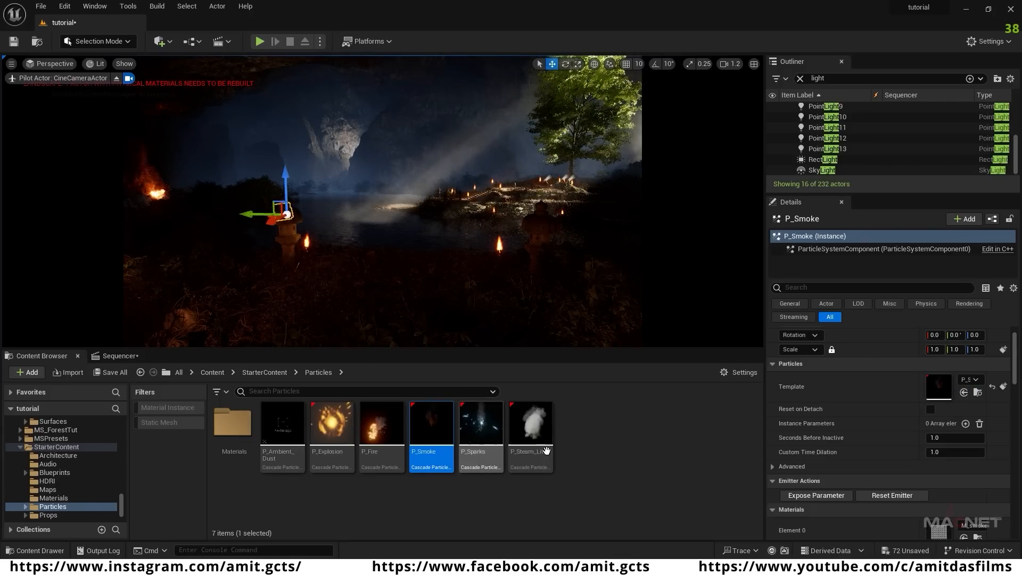
right_click_drag(426, 229, 540, 229)
left_click_drag(531, 444, 455, 220)
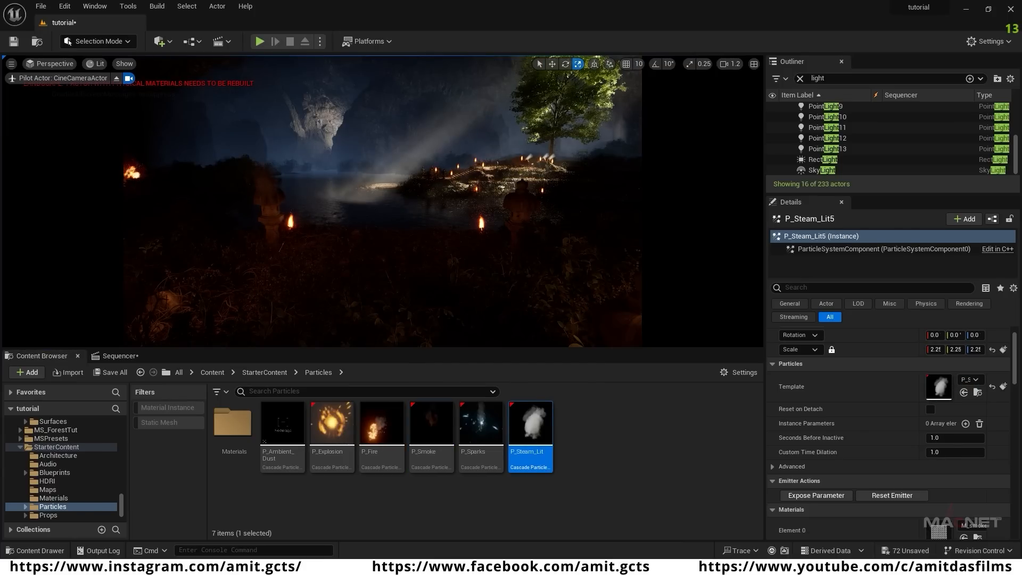
- Switch to Foliage mode near the tree and enable all foliage types for the brush
right_click_drag(383, 202, 455, 184)
key("w")
key("w")
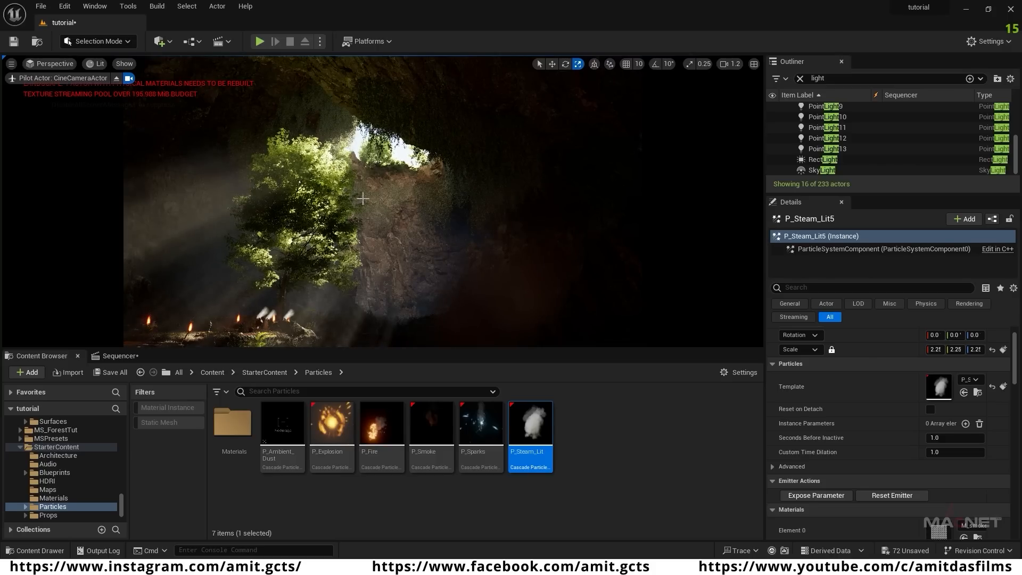
left_click(119, 41)
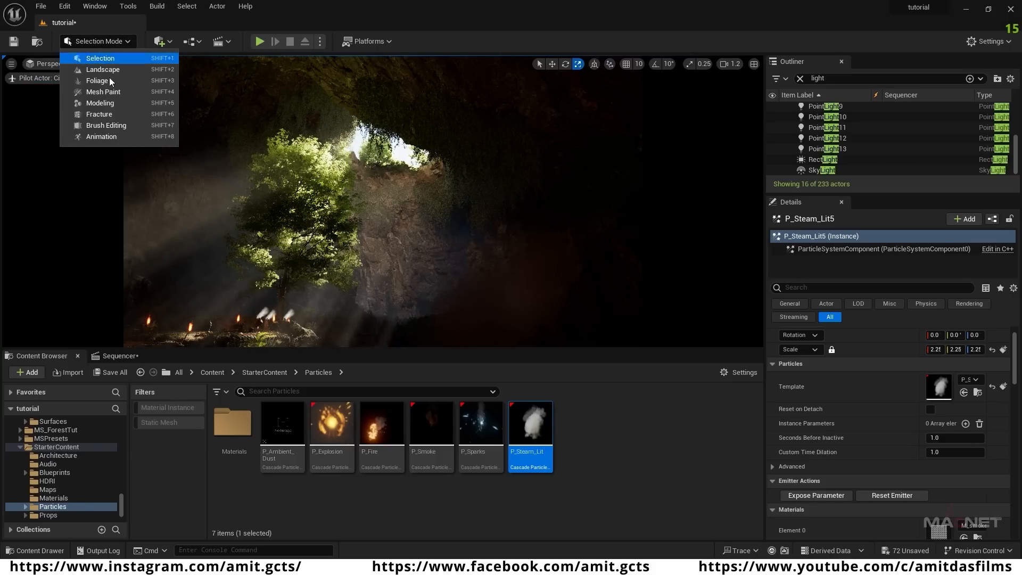
left_click(100, 81)
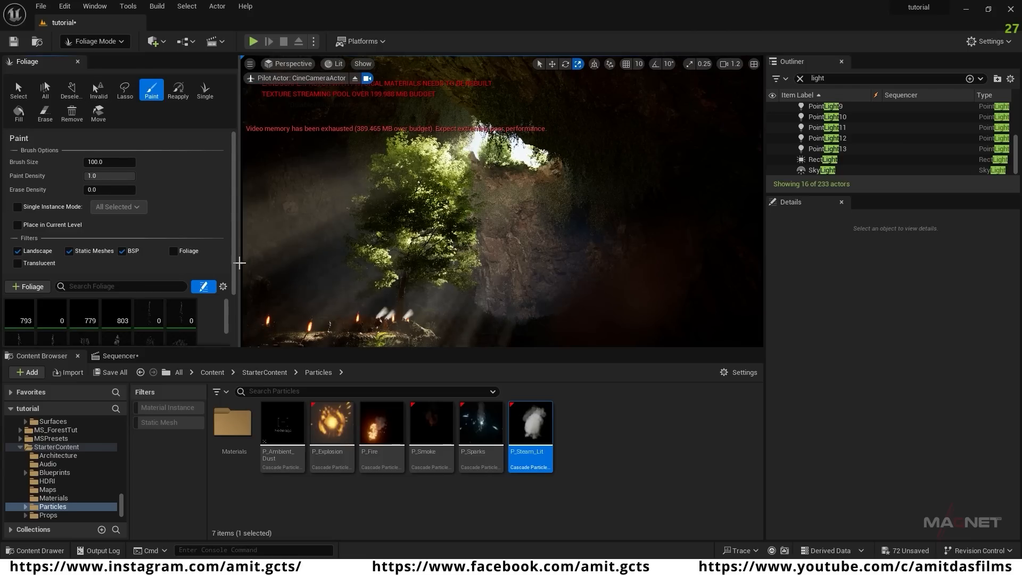
left_click(89, 321)
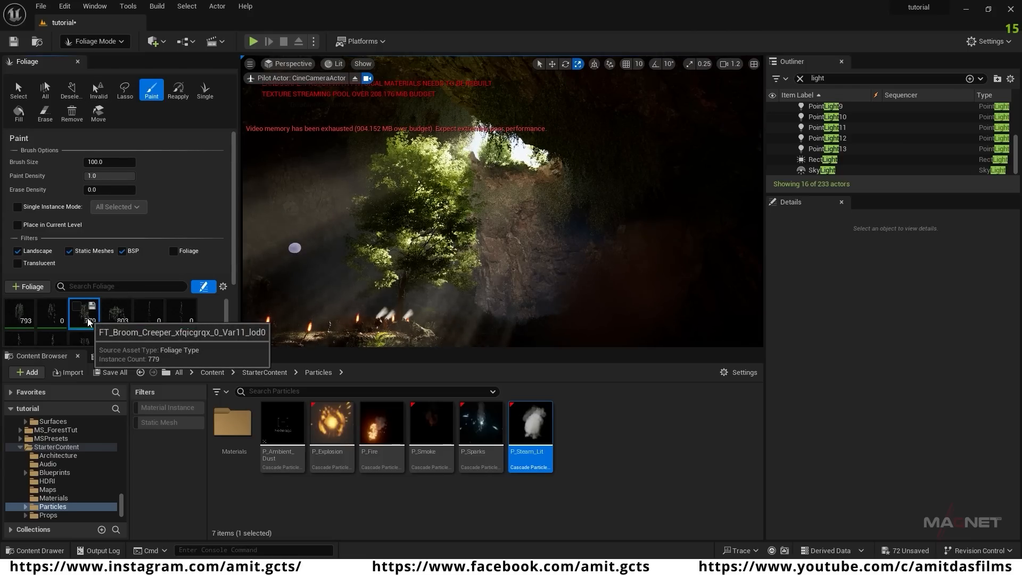
key("ctrl+a")
left_click(77, 307)
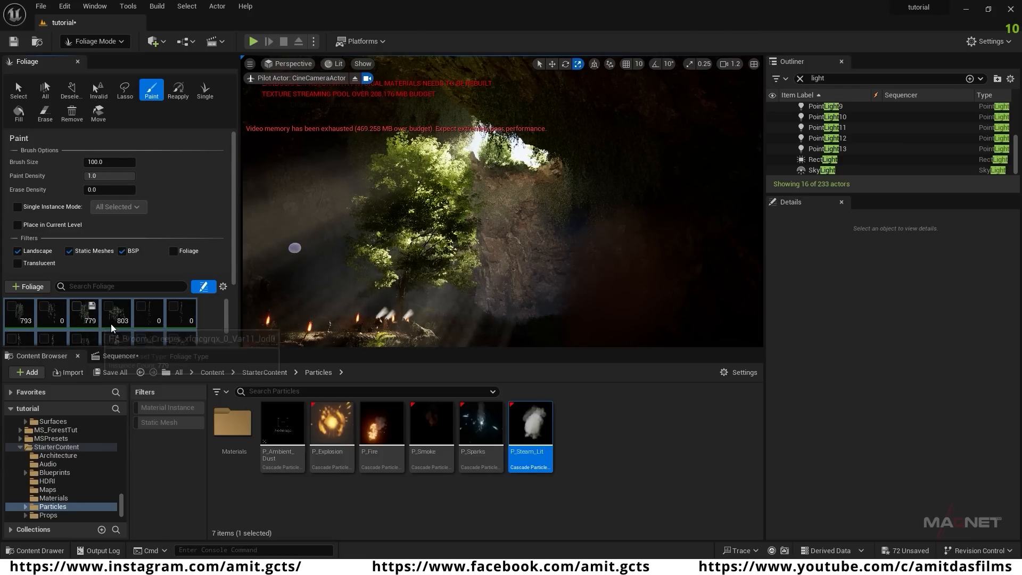
left_click(77, 307)
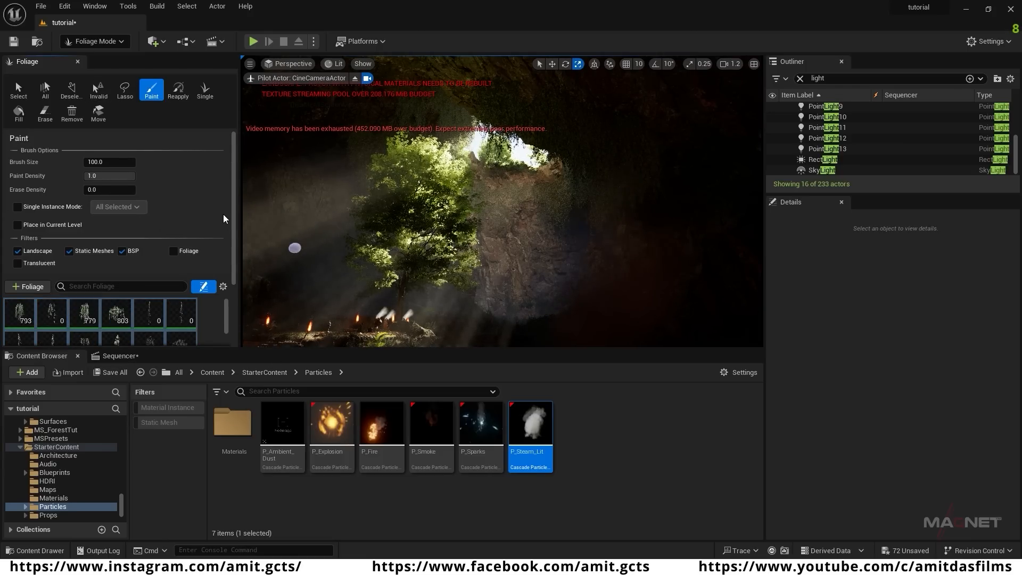
- Erase hanging foliage around the cave opening and the rock beside it, adjusting the brush size between strokes
left_click_drag(579, 113, 495, 95, "shift")
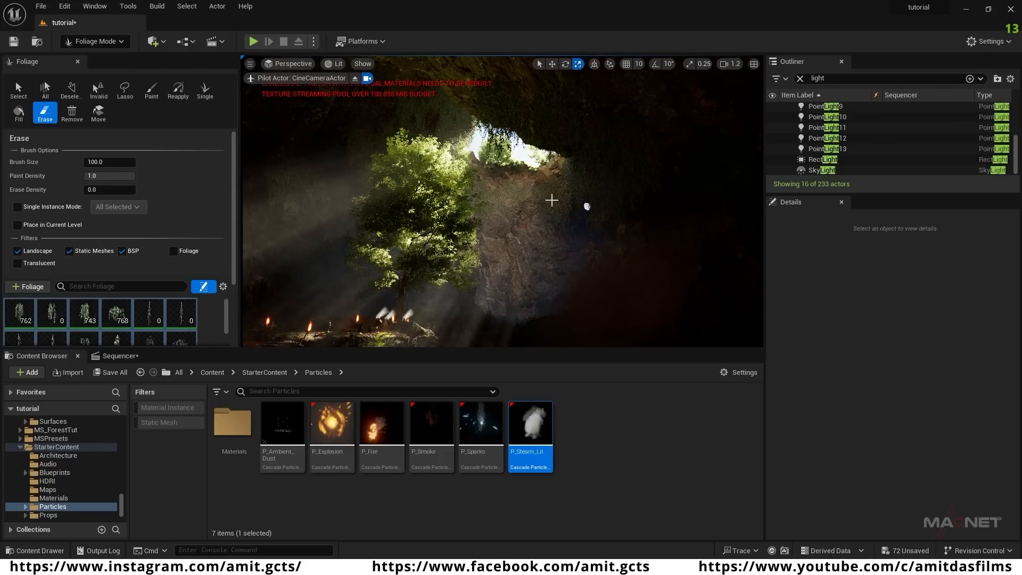
left_click_drag(586, 153, 625, 220, "shift")
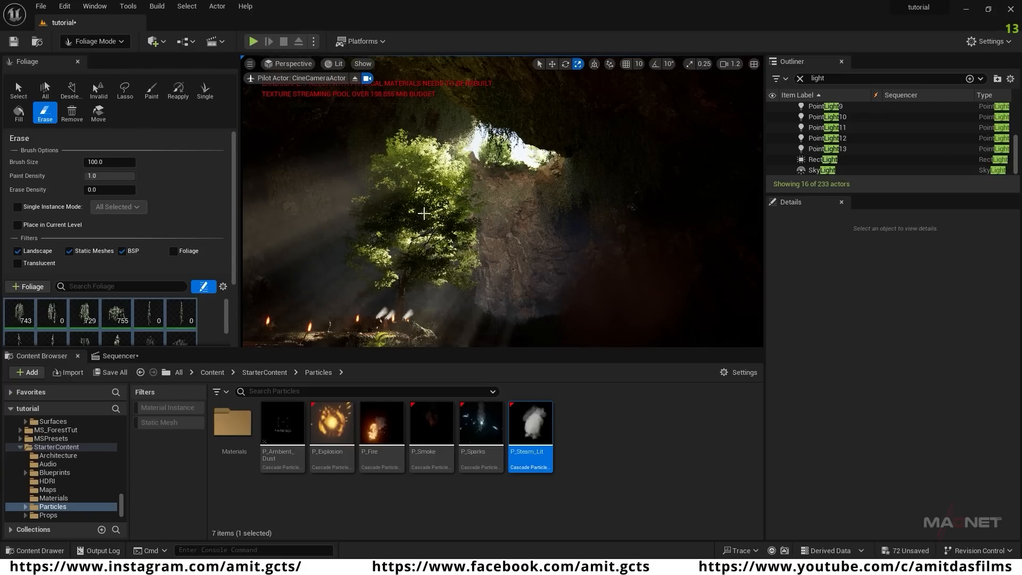
left_click(96, 162)
left_click_drag(96, 162, 98, 163)
mouse_move(347, 142)
left_mouse_down("shift")
mouse_move(415, 91)
mouse_move(495, 120)
mouse_move(531, 114)
mouse_move(503, 105)
left_mouse_up("shift")
left_click(455, 125, "shift")
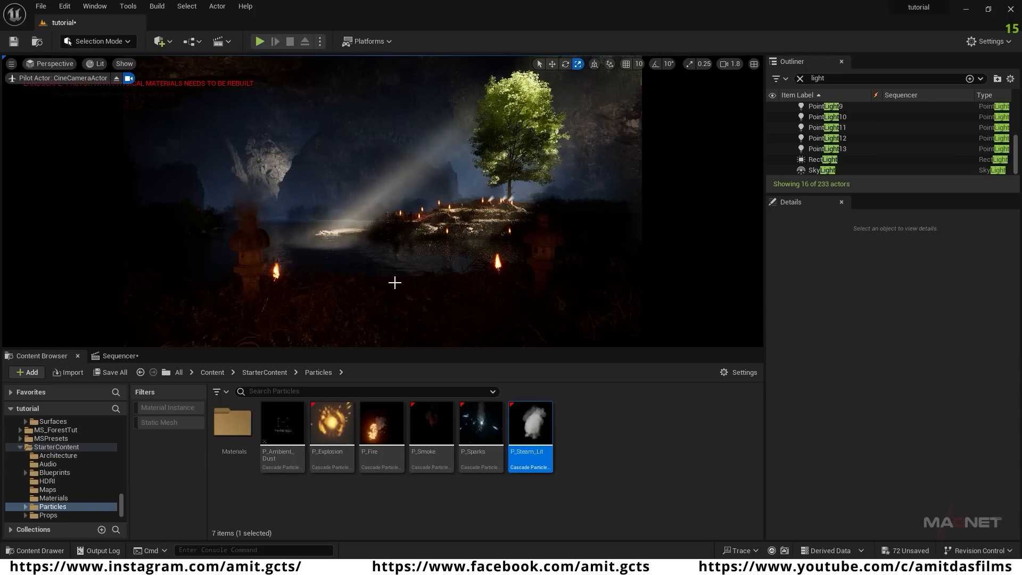
- Reframe the piloted cine camera with a stone lantern on each side and the lit tree island between them
mouse_move(372, 307)
right_mouse_down()
mouse_move(372, 279)
mouse_move(373, 291)
right_mouse_up()
key("s")
key("w")
key("a")
key("q")
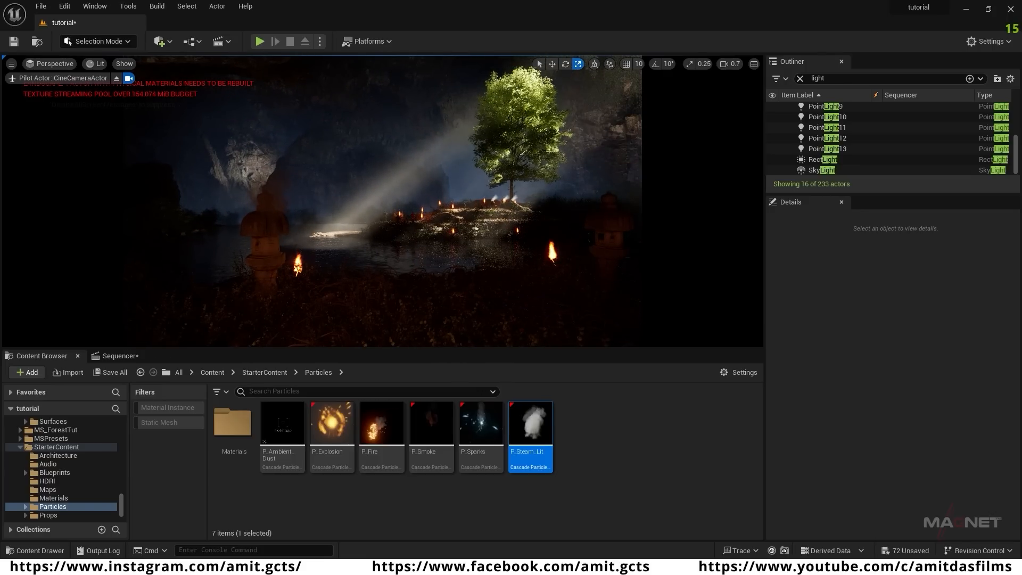
key("q")
key("d")
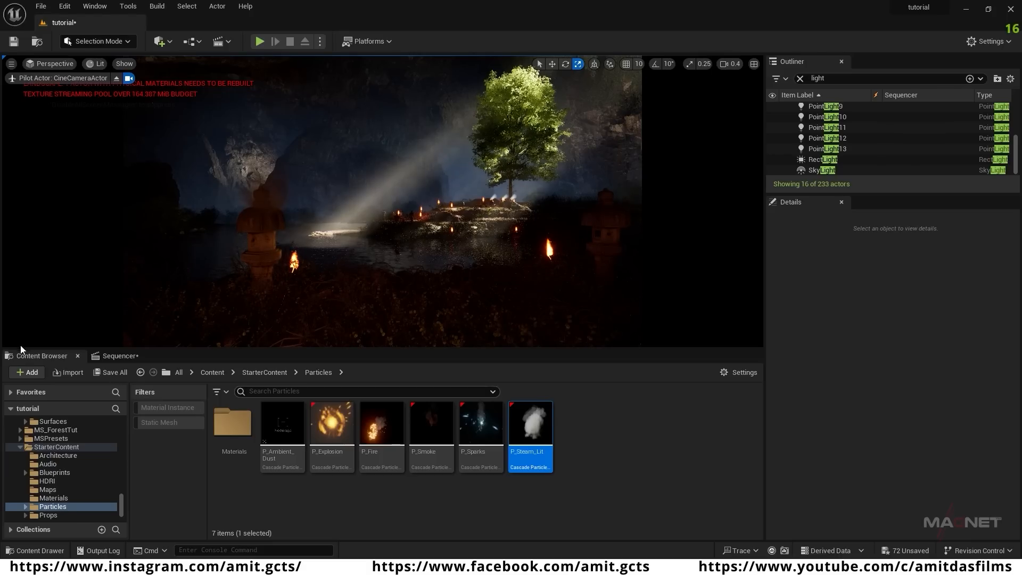
- Key the CineCameraActor's Transform at frame 0 of tutorial_Sequence
left_click(118, 355)
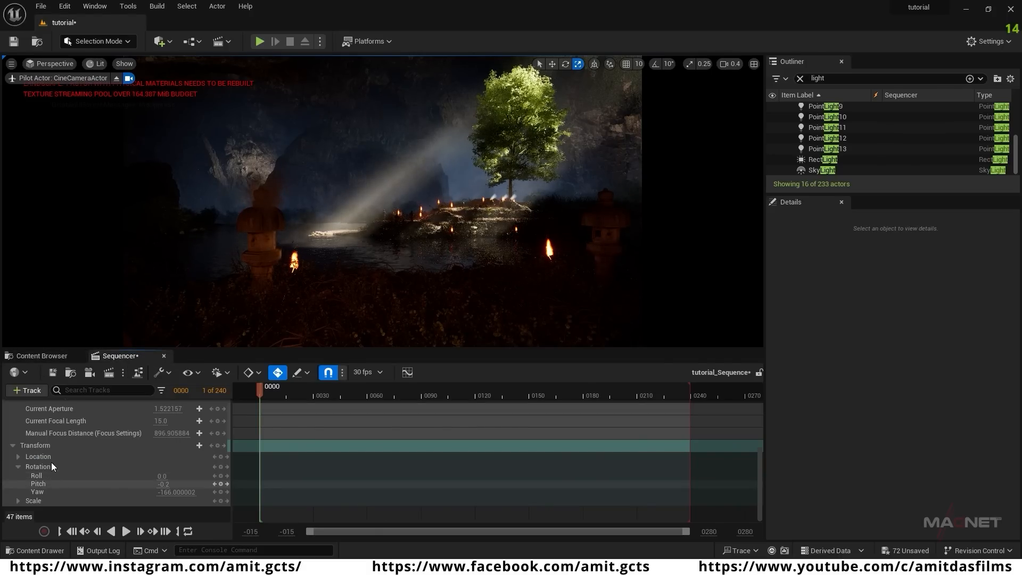
left_click(45, 446)
scroll(82, 447, "up", 3)
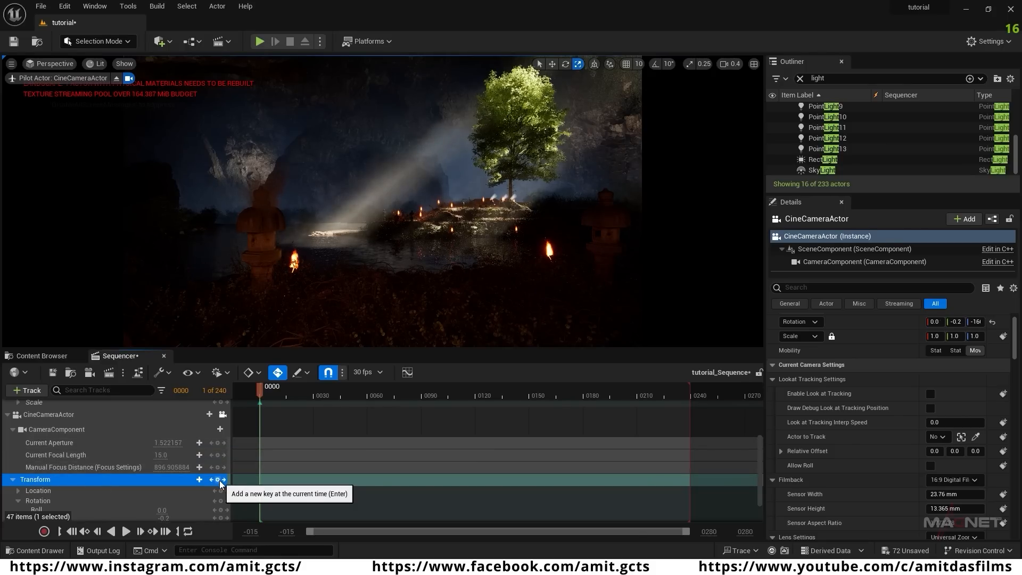
left_click(217, 479)
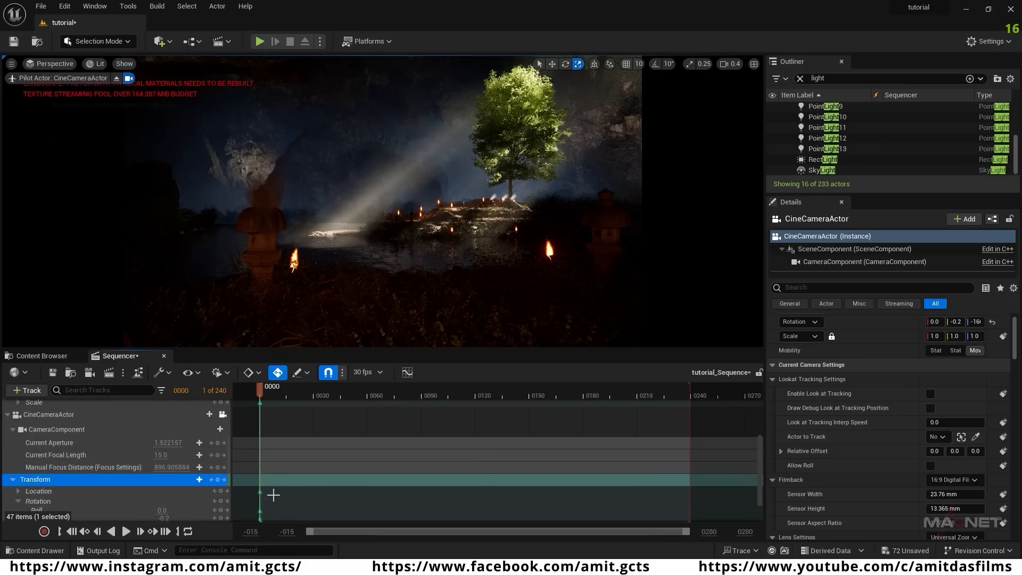
- Set the default key interpolation to Linear and keep automatic keying of changed properties enabled
left_click(252, 372)
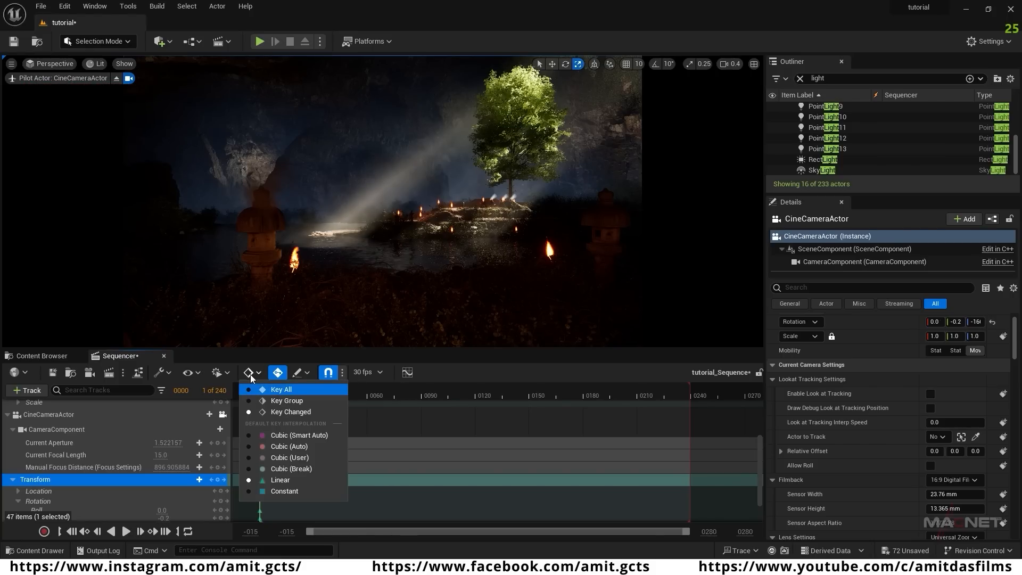
left_click(280, 481)
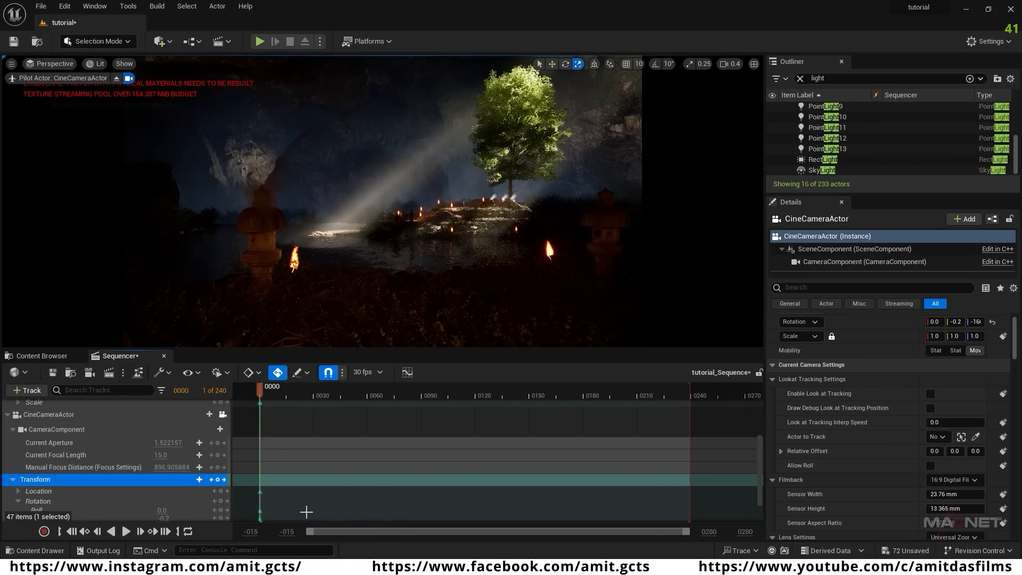
left_click(277, 372)
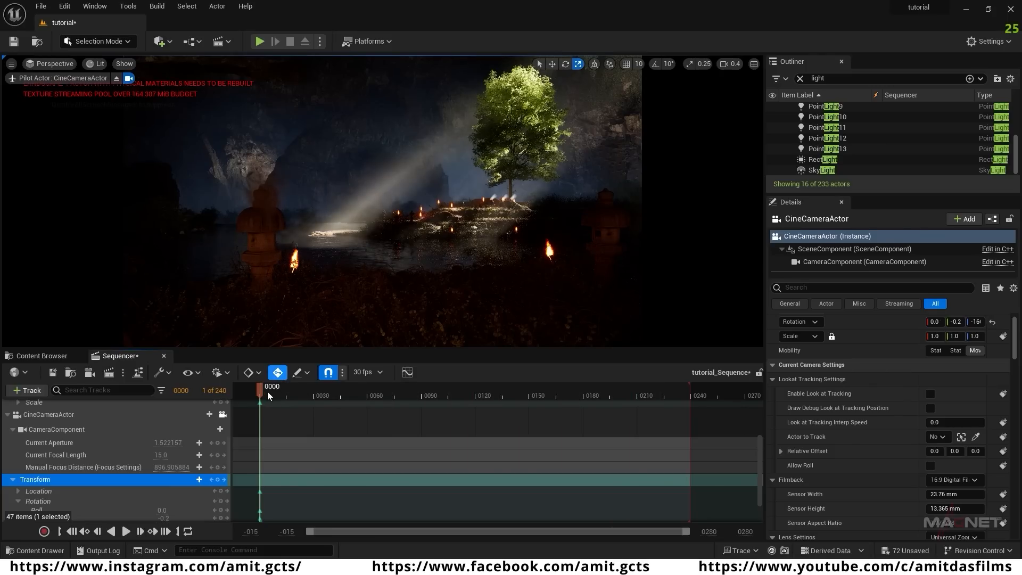
left_click(277, 374)
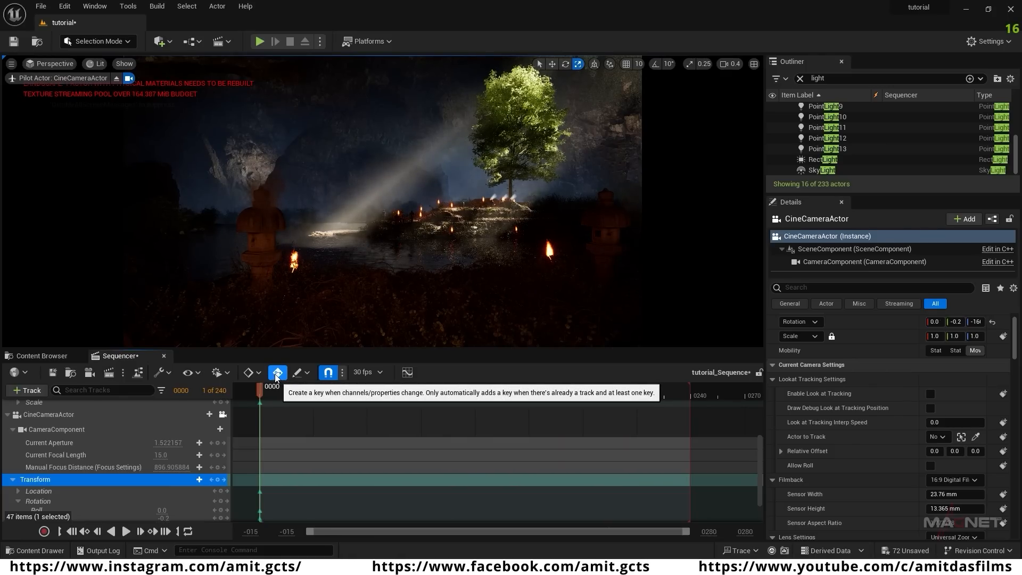
- Shorten the sequence's playback range to end at frame 239 and move the piloted camera to an upward-tilted end view of the tree there
mouse_move(689, 391)
left_mouse_down()
mouse_move(617, 391)
mouse_move(684, 393)
left_mouse_up()
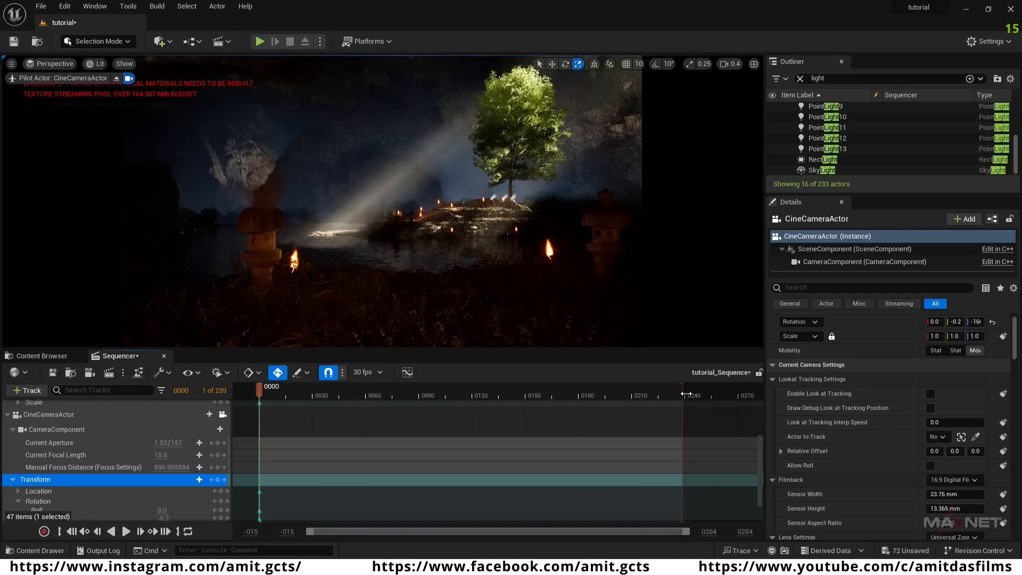
left_click(165, 532)
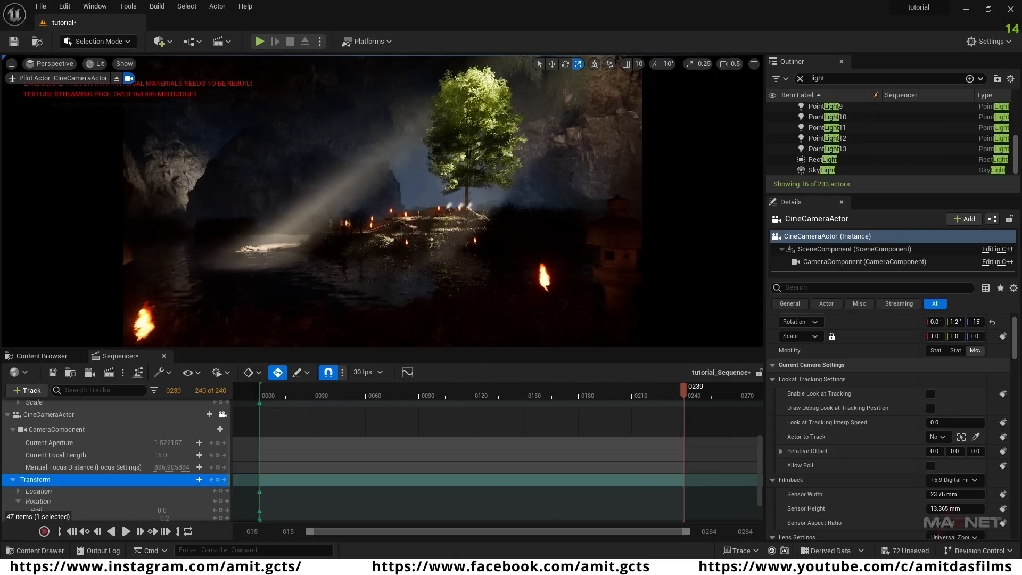
right_click_drag(382, 201, 375, 148)
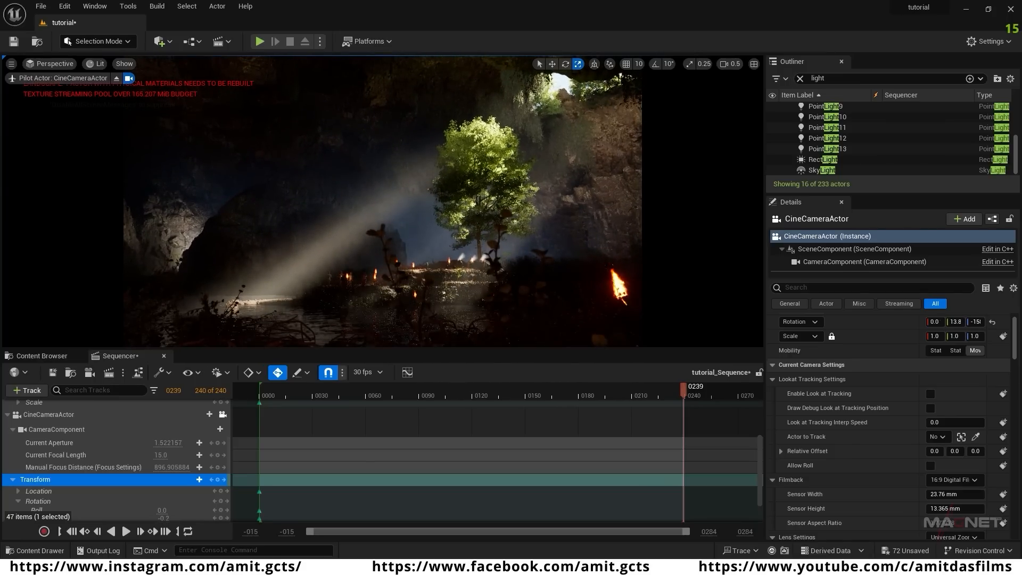
mouse_move(383, 202)
right_mouse_down()
mouse_move(381, 215)
mouse_move(393, 207)
mouse_move(385, 189)
right_mouse_up()
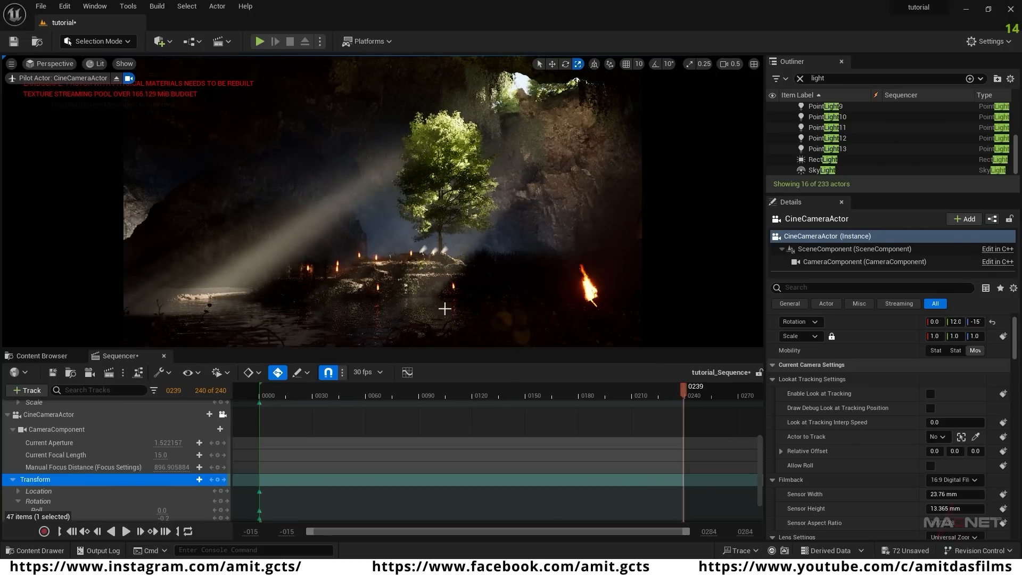
- Scrub and play back the camera move from the early frames to check its motion past the stone lanterns
left_click_drag(683, 391, 512, 394)
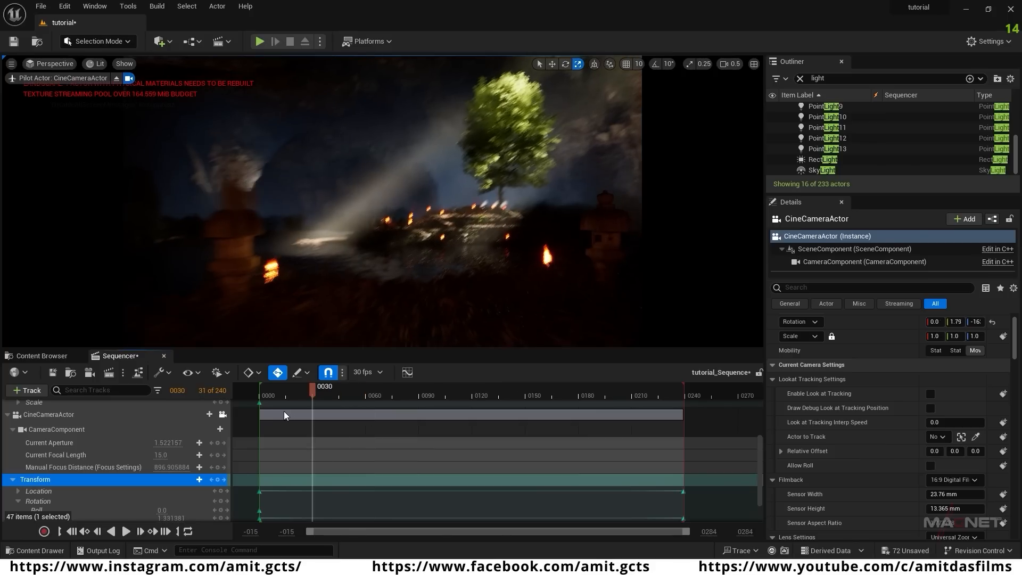
key("space")
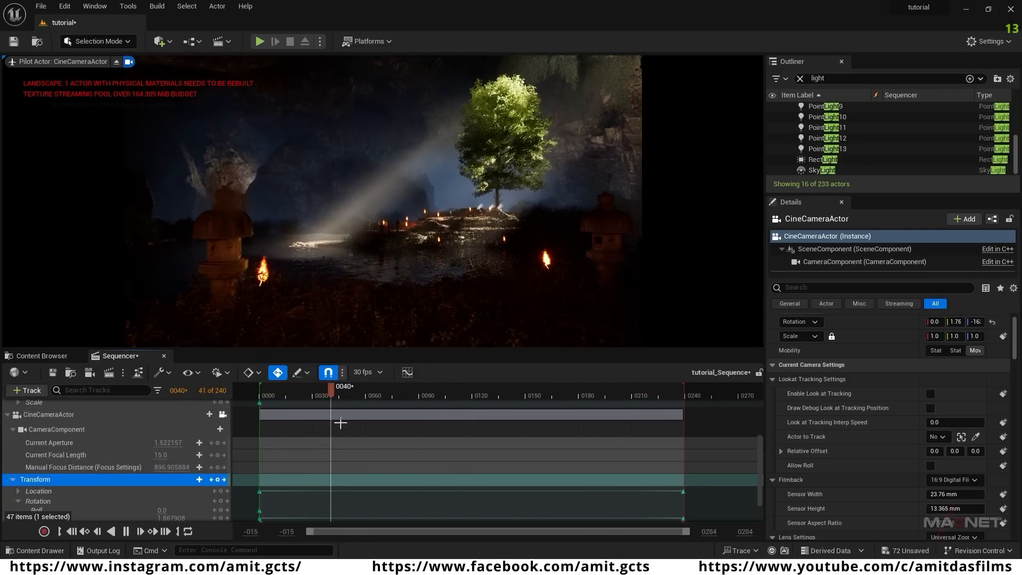
key("space")
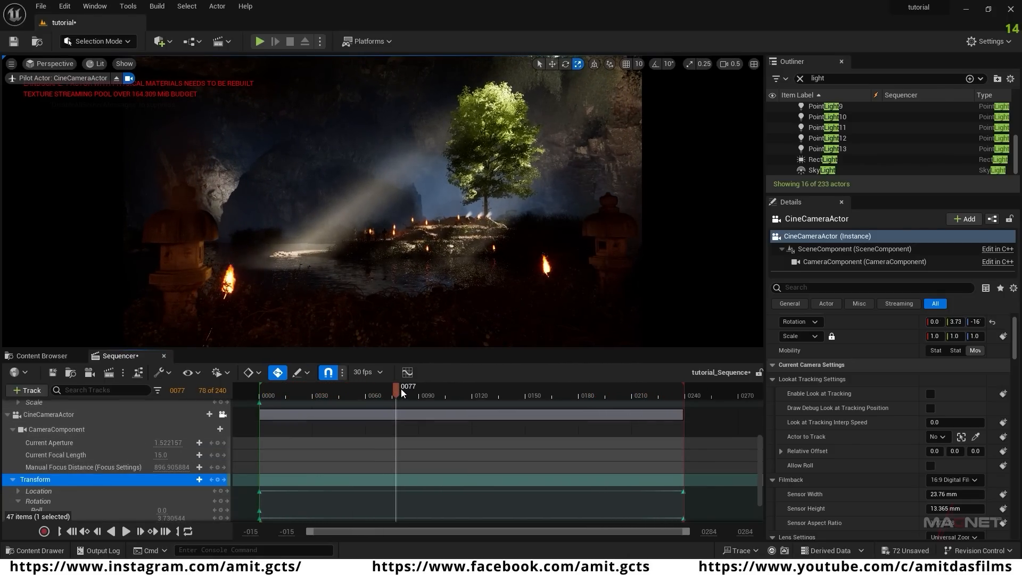
left_click_drag(397, 388, 274, 399)
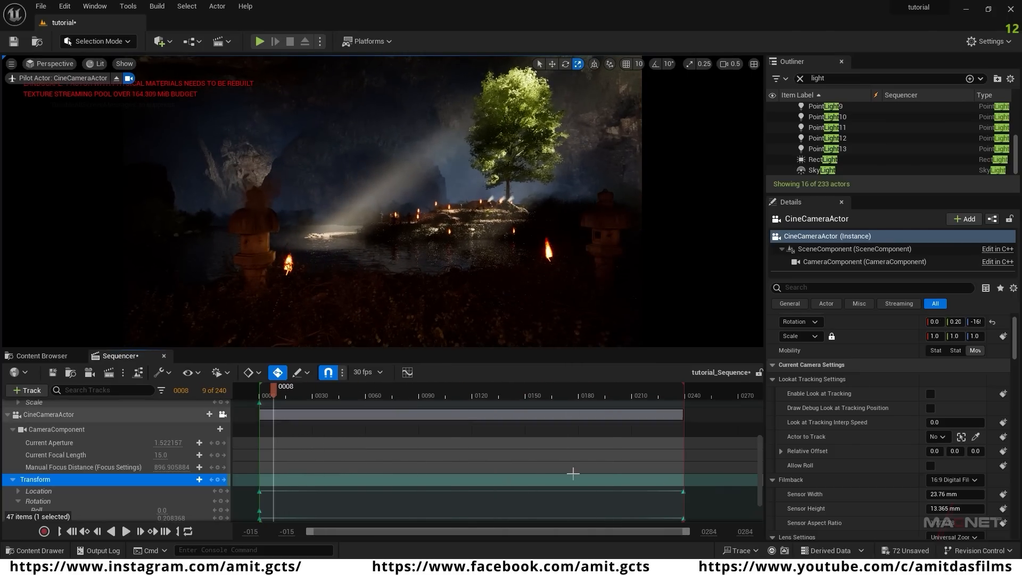
key("space")
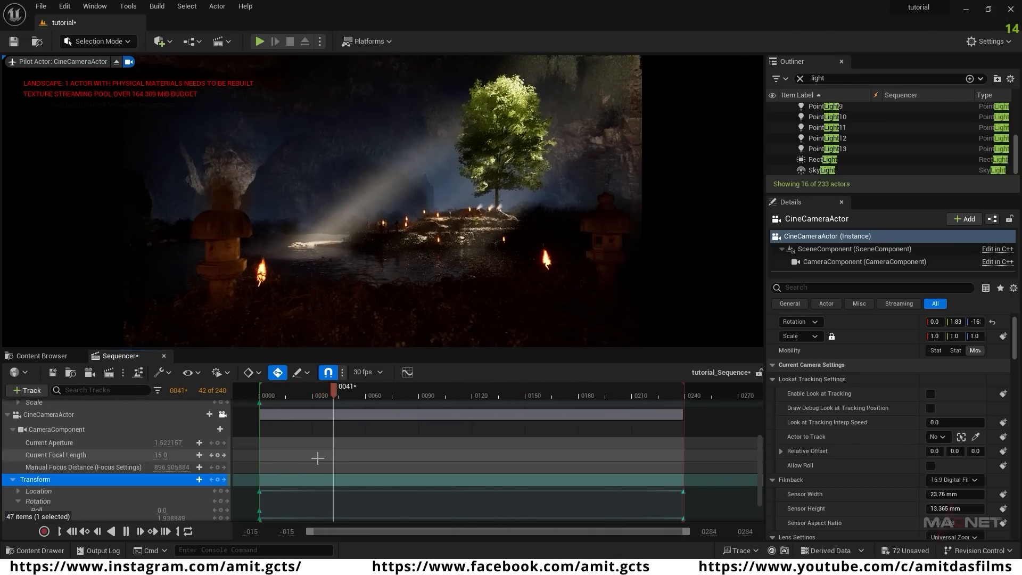
key("space")
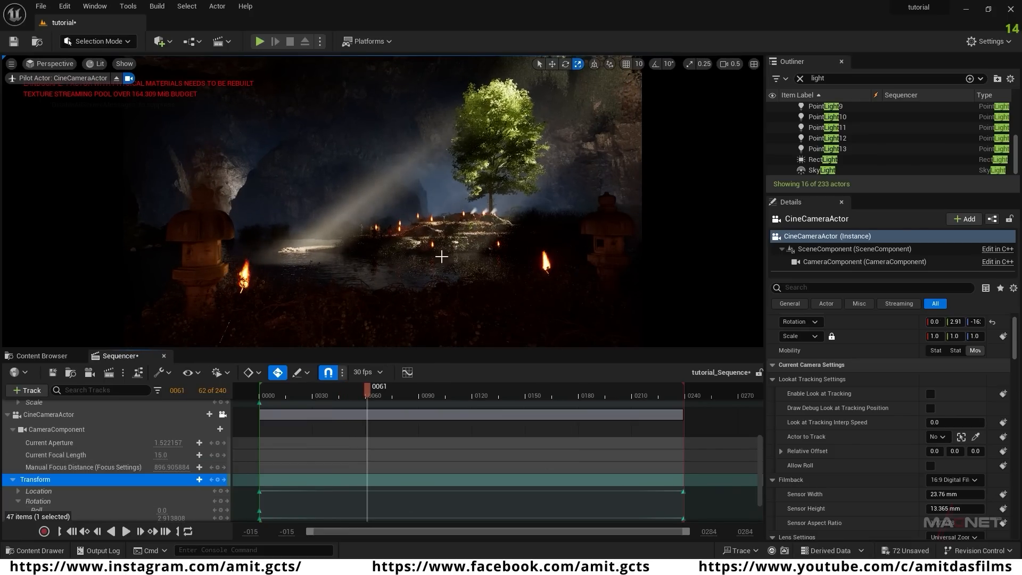
- Delete all the CineCameraActor's Transform keys and pull the piloted camera back for a wider view of the tree island
scroll(347, 469, "down", 2)
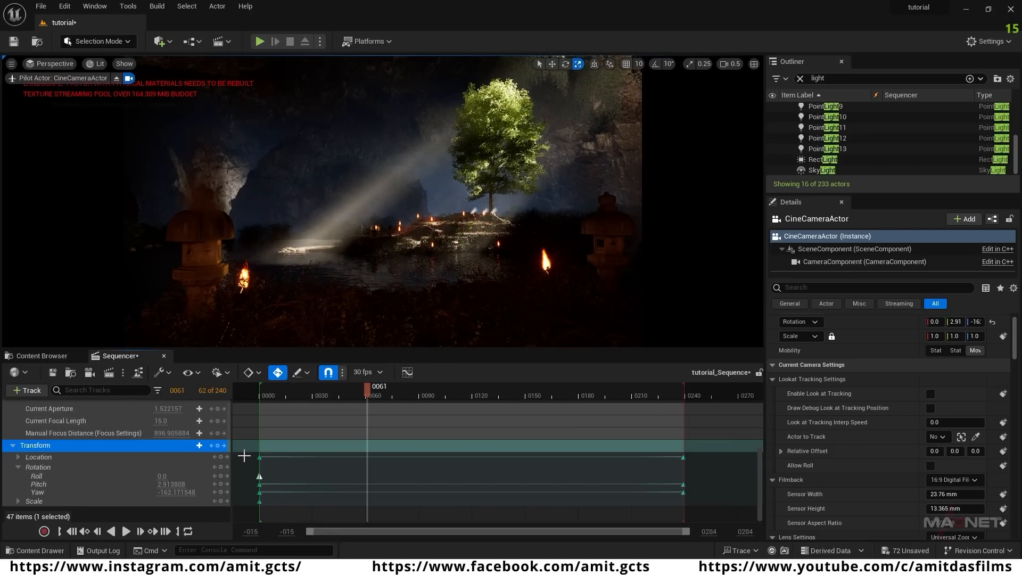
left_click_drag(247, 452, 440, 521)
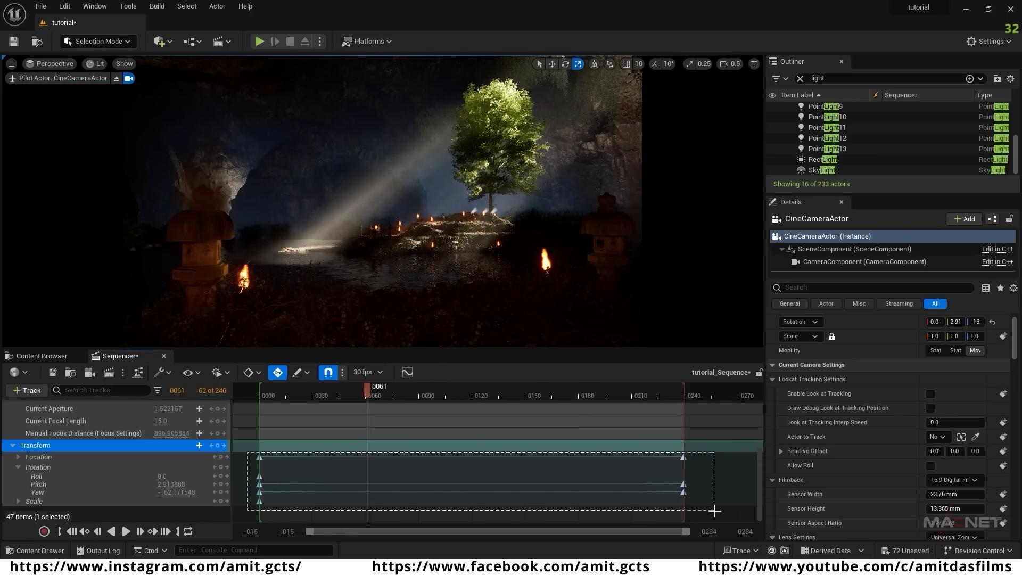
left_click_drag(714, 509, 714, 510)
key("Delete")
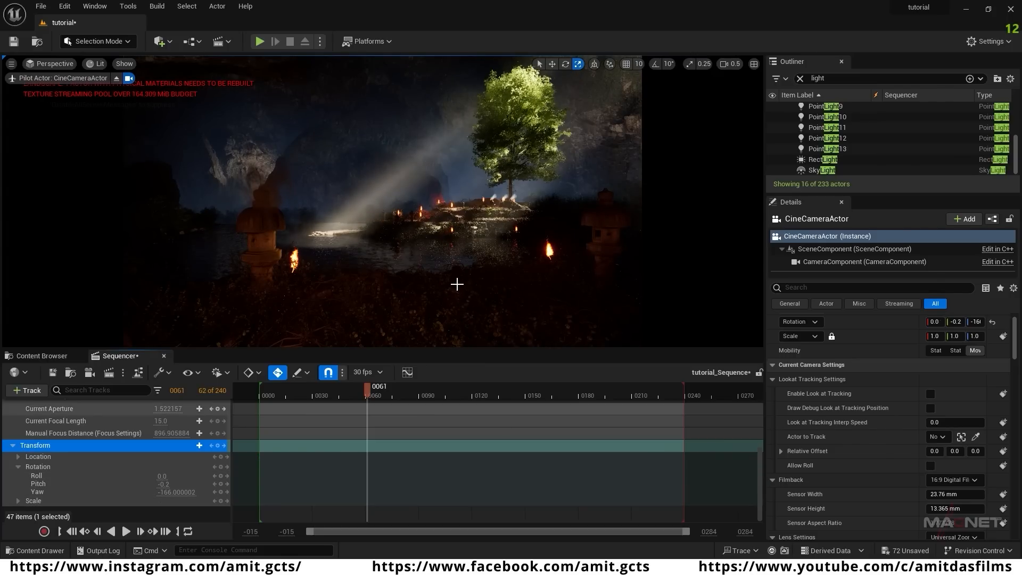
right_click_drag(454, 281, 481, 259)
key("s")
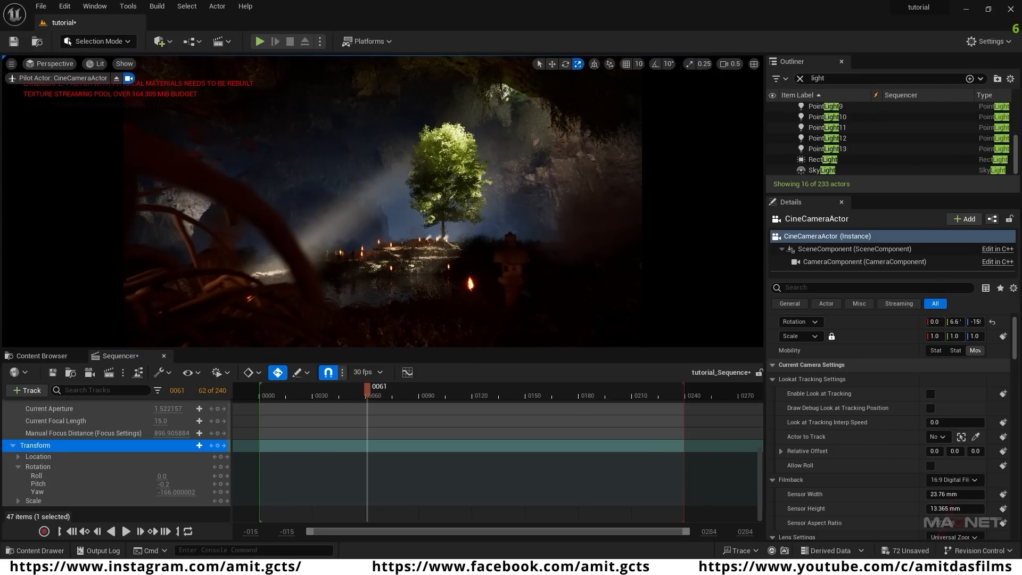
- Set all engine scalability groups to High
left_click(998, 46)
mouse_move(902, 213)
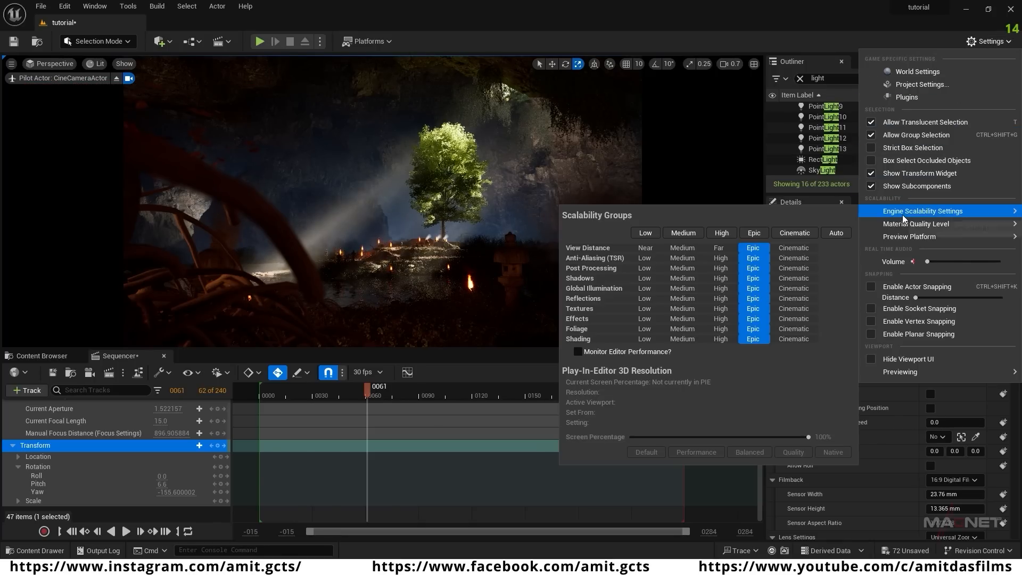
left_click(721, 232)
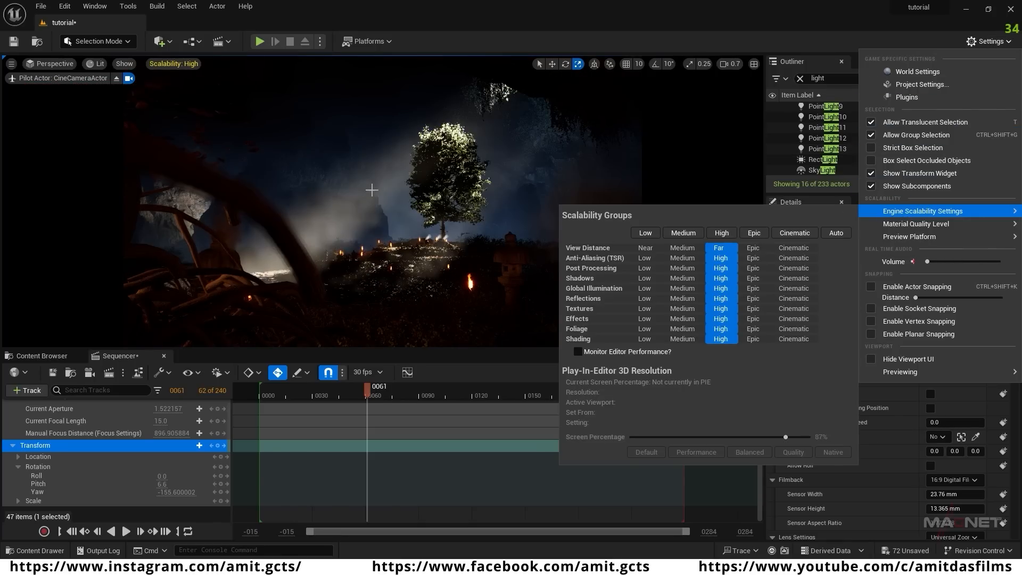
left_click(371, 190)
- Reframe the piloted camera behind the orange-lit rock column and key its Transform at frame 0
left_click(392, 301)
right_click_drag(393, 301, 393, 263)
scroll(538, 295, "up", 5)
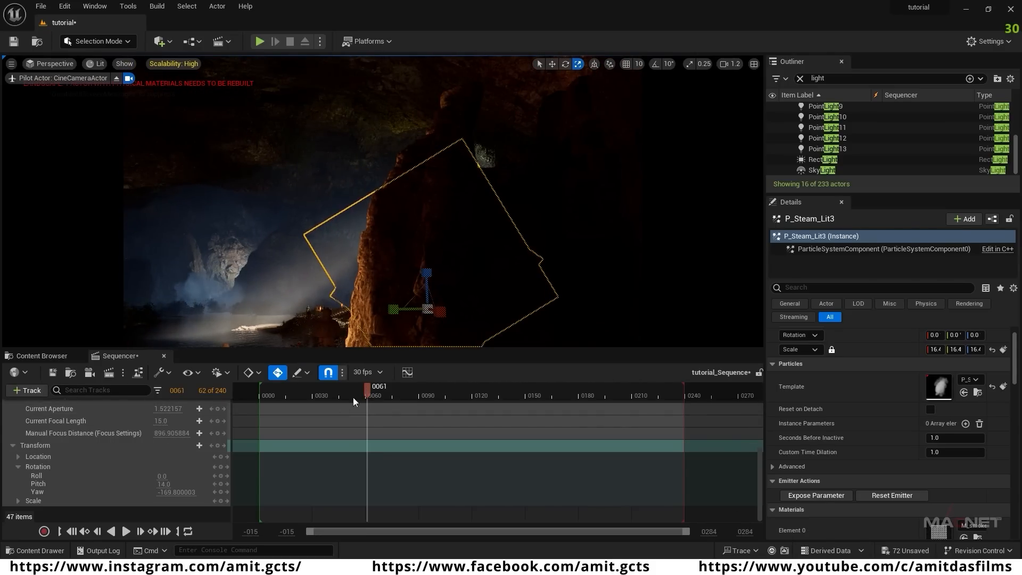
left_click(75, 532)
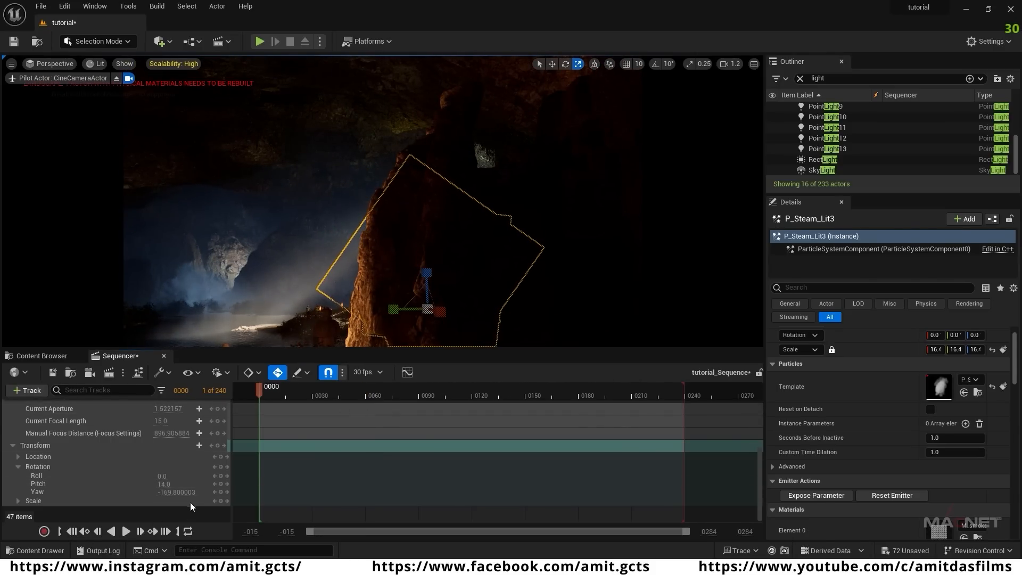
left_click(217, 446)
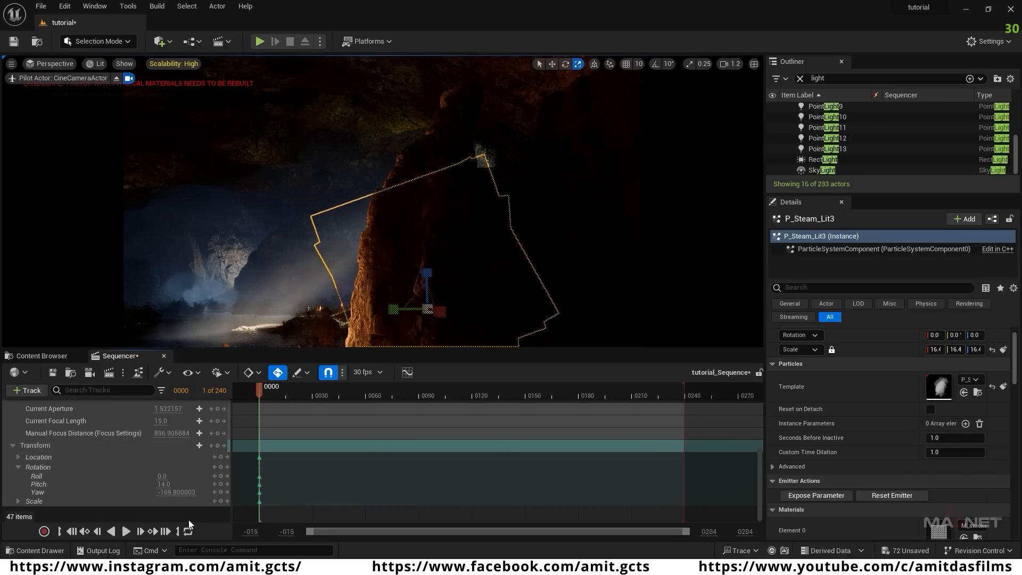
- Move the camera sideways at frame 239 to reveal the tree beside the rock column, and play the move from frame 0
key("a")
right_click_drag(382, 201, 467, 194)
key("a")
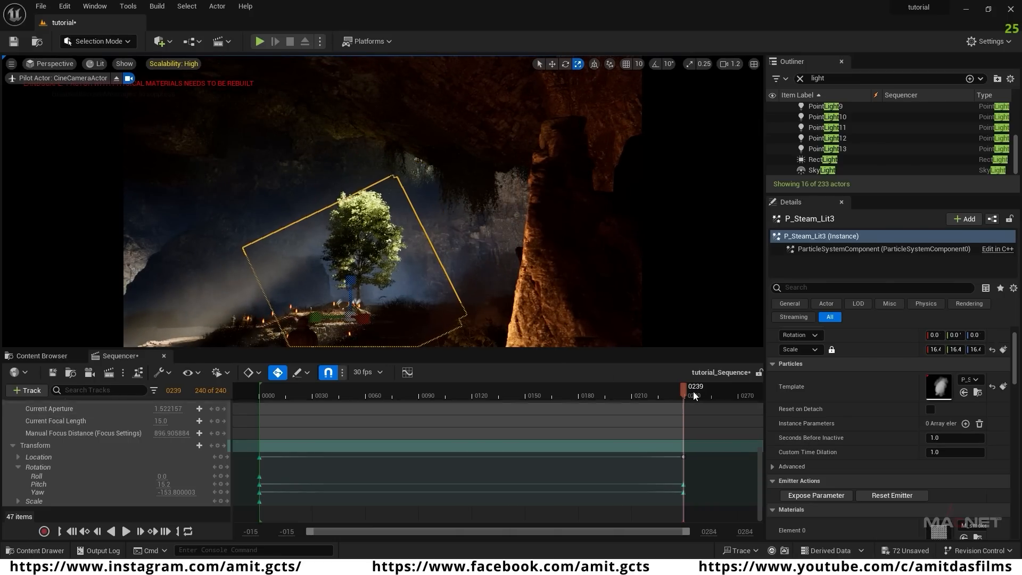
left_click_drag(685, 391, 259, 394)
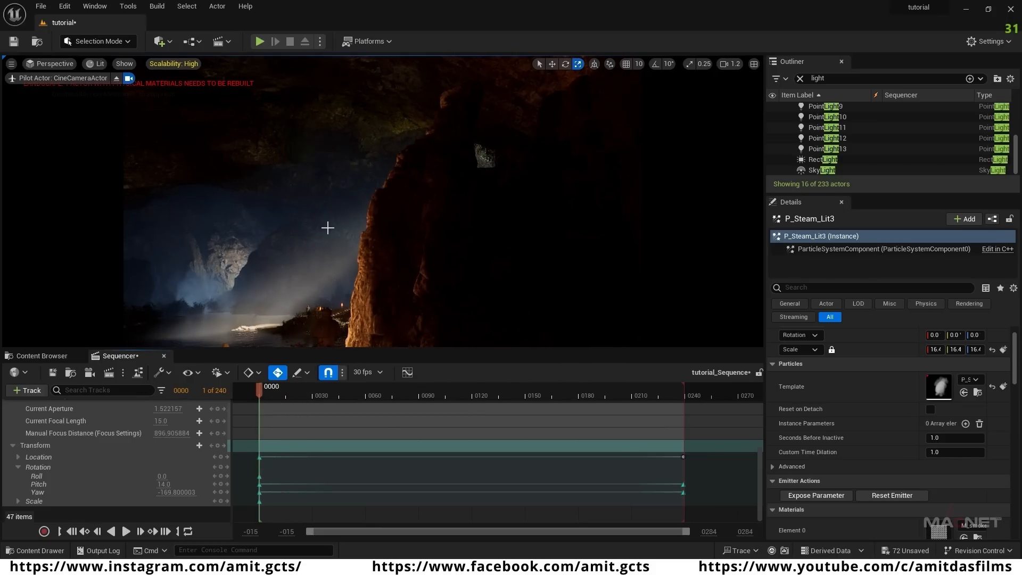
key("space")
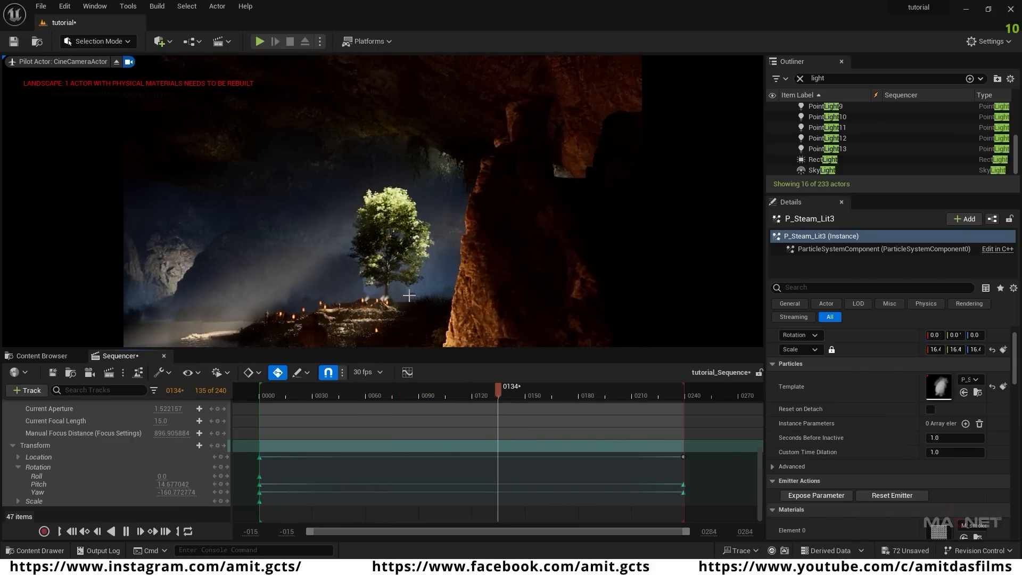
key("space")
- Set the camera's Current Focal Length to 35 and play back the reveal shot from near the start
left_click(161, 419)
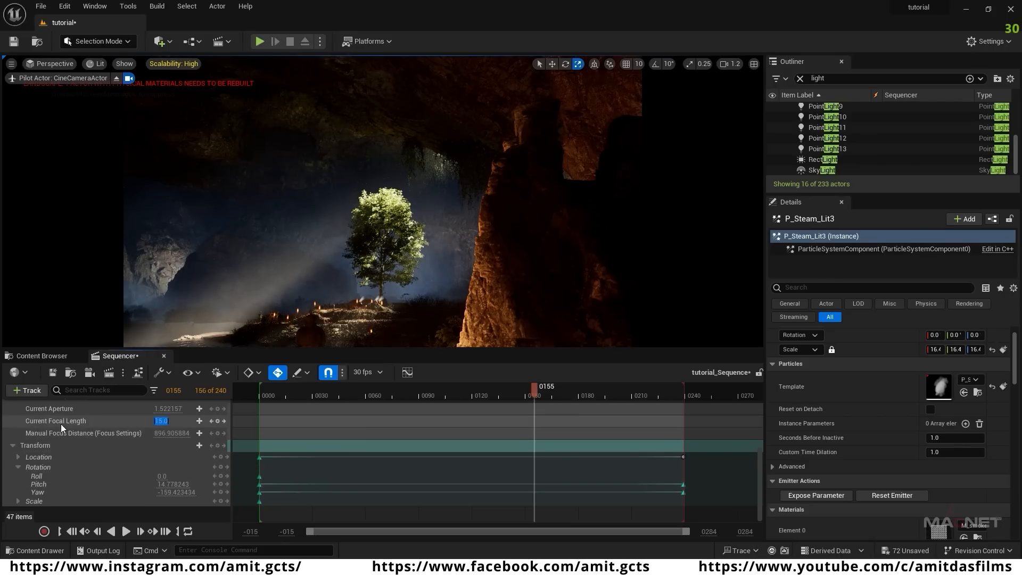
type("35")
key("Return")
left_click(169, 419)
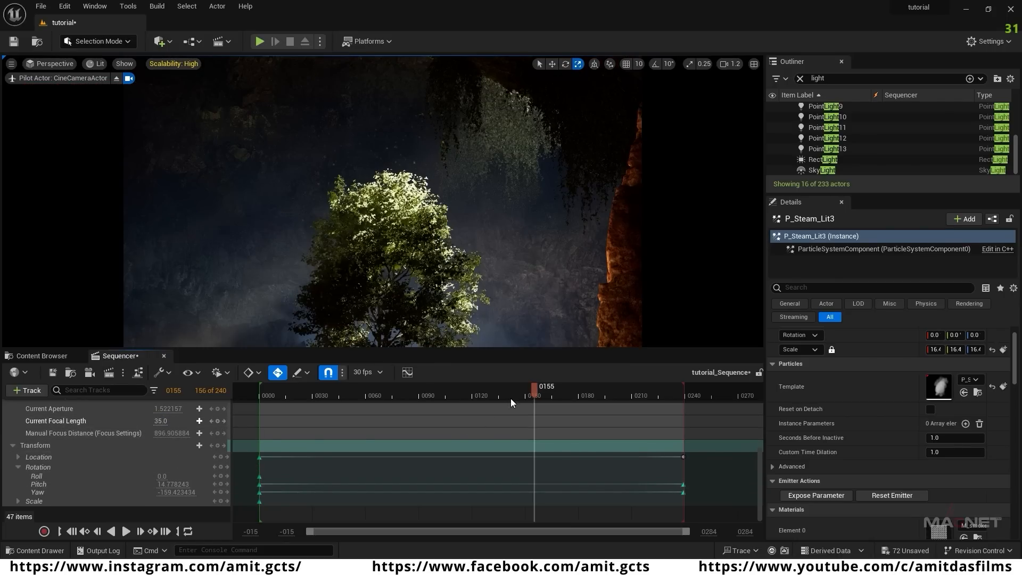
left_click_drag(532, 388, 265, 409)
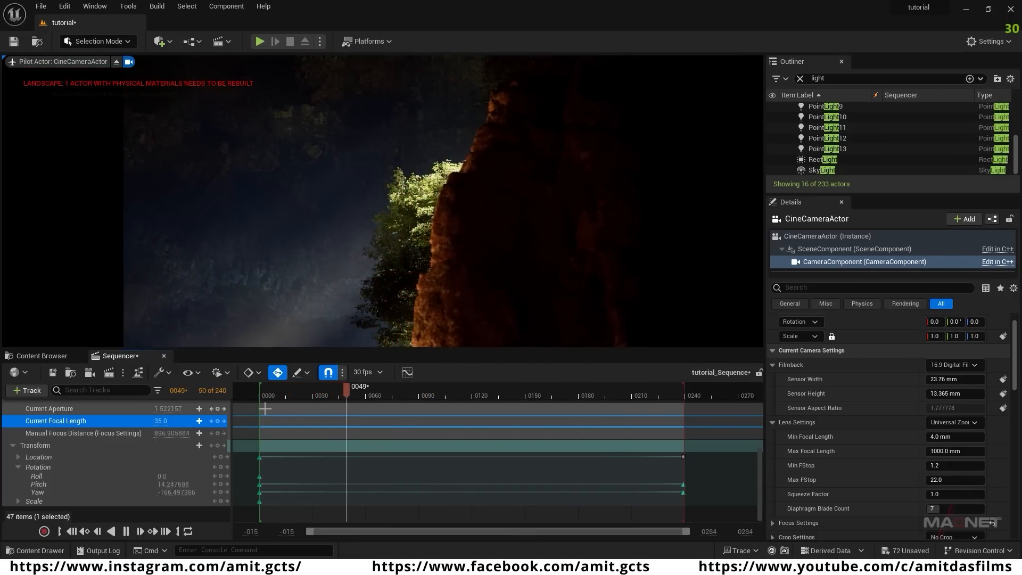
key("space")
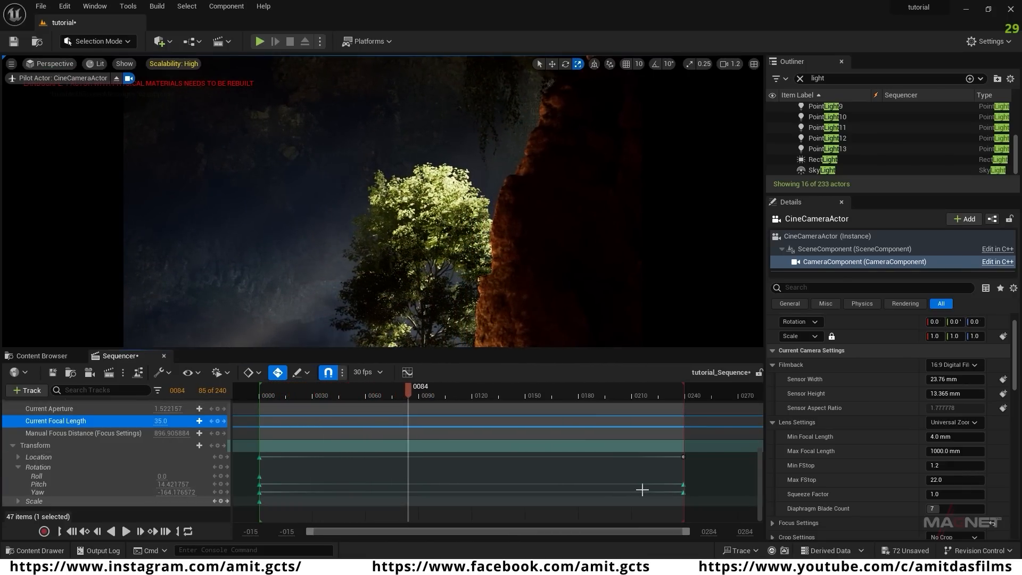
- Tilt the camera lower at frame 239 and play back the adjusted reveal shot from the start
left_click(683, 487)
left_click(683, 486)
right_click_drag(511, 255, 503, 276)
left_click_drag(684, 391, 286, 403)
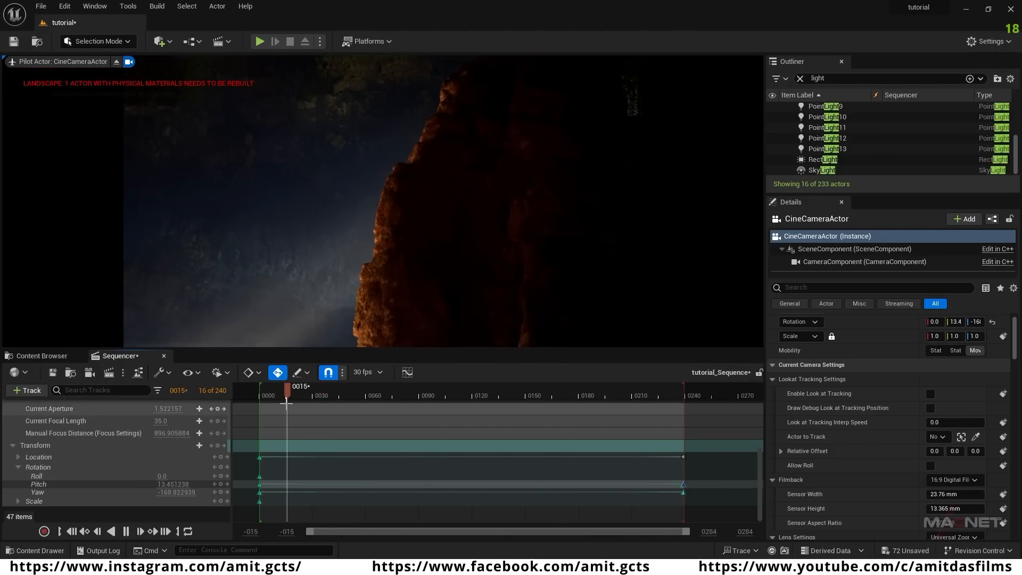
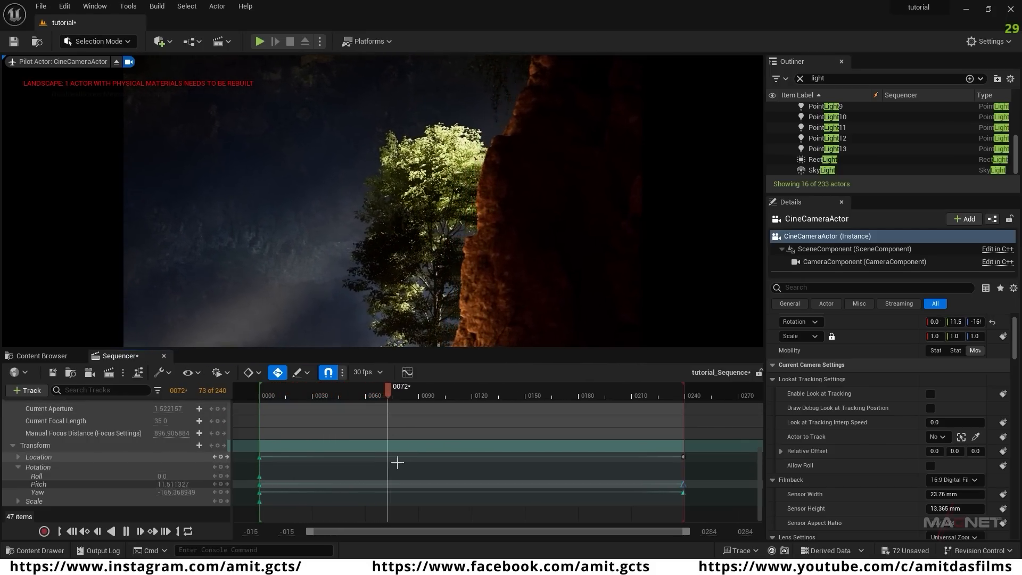
key("space")
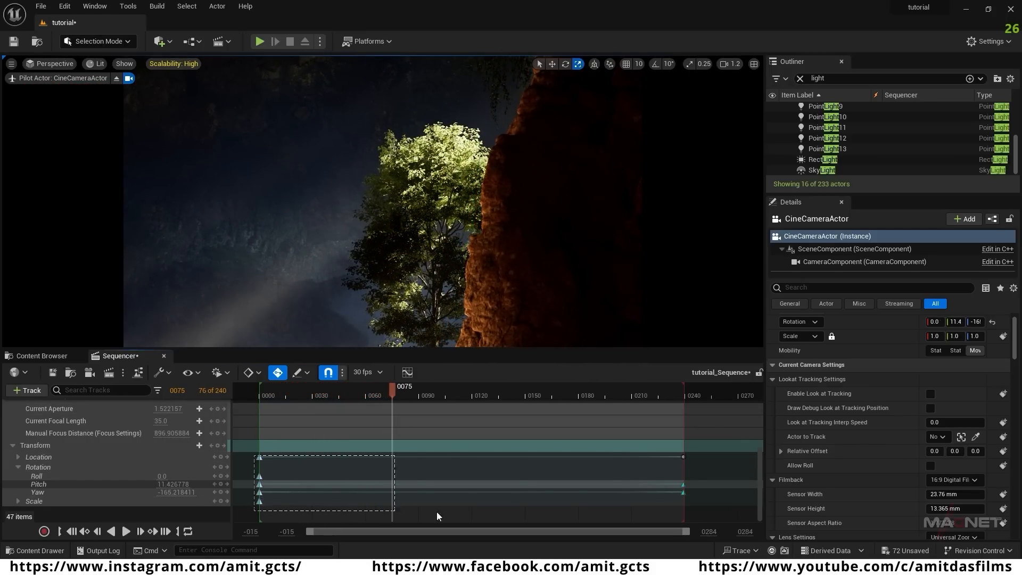
- Delete all the camera's Location, Rotation and Scale keys and set its Current Focal Length to 15
left_click_drag(716, 503, 716, 503)
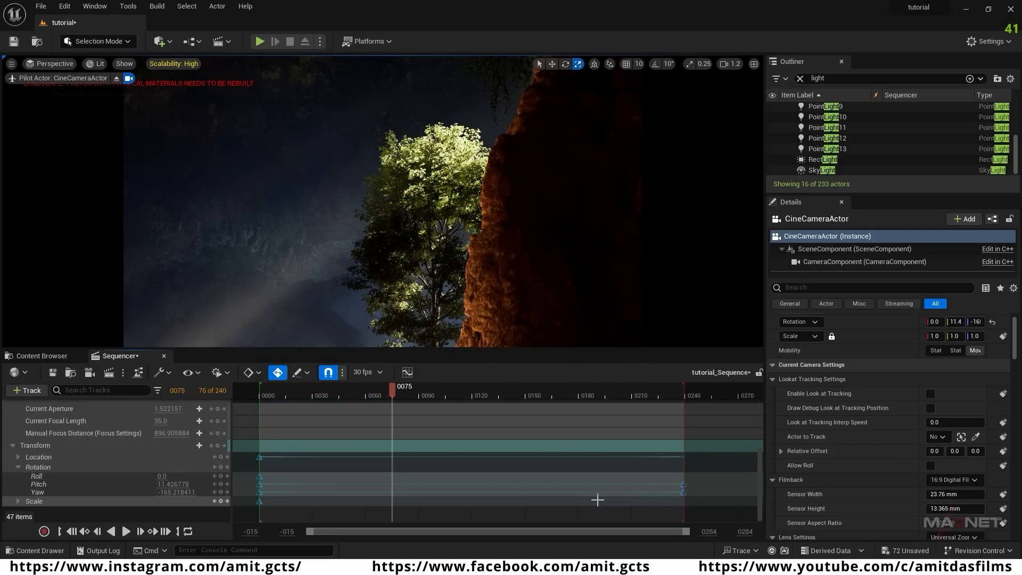
key("Delete")
left_click(160, 420)
type("15")
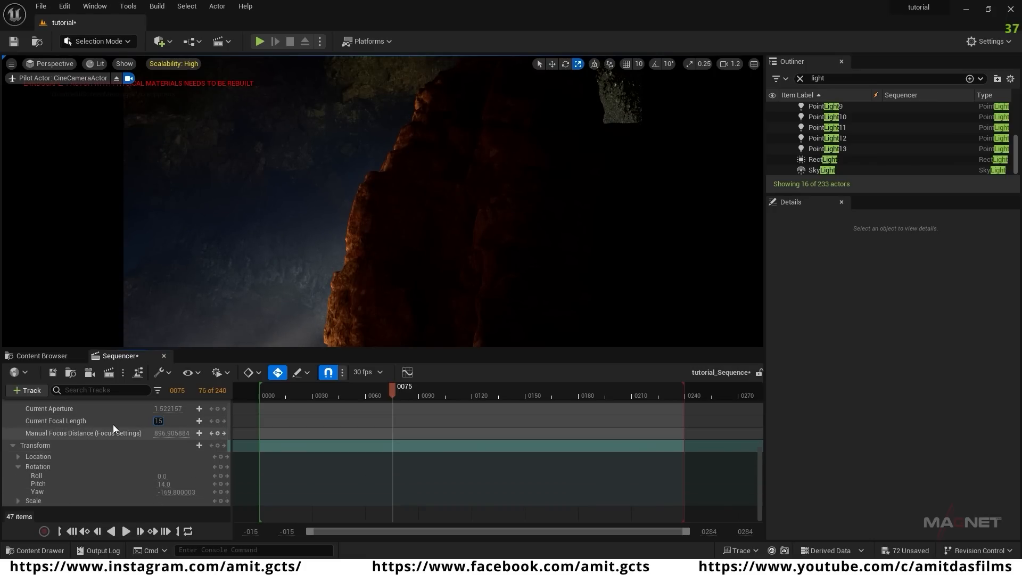
key("Return")
- Reframe the piloted camera facing the torch-lit stone stairs and key its Transform at frame 0
right_click_drag(331, 267, 392, 287)
scroll(331, 267, "up", 3)
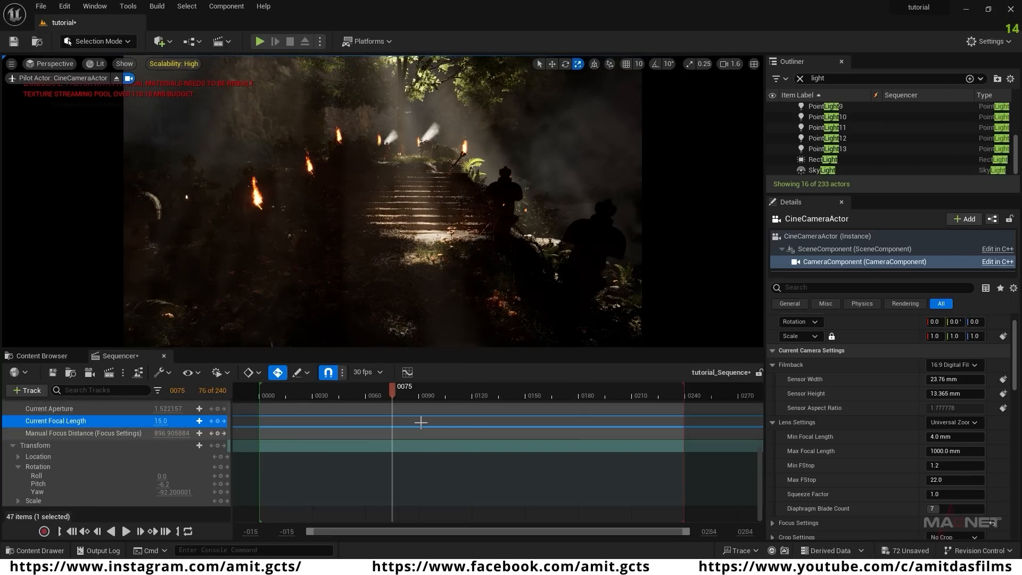
left_click_drag(340, 393, 289, 394)
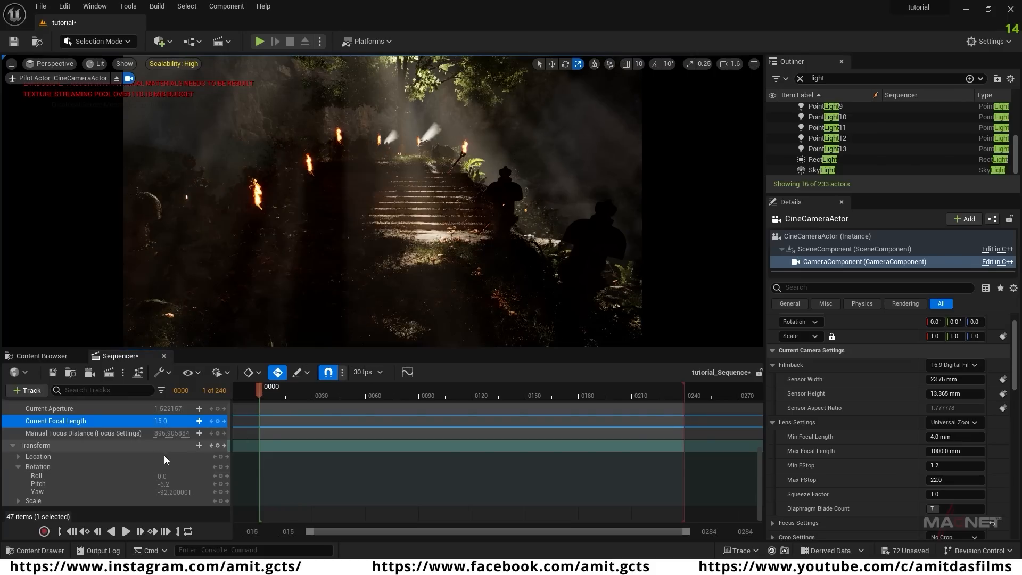
left_click(217, 445)
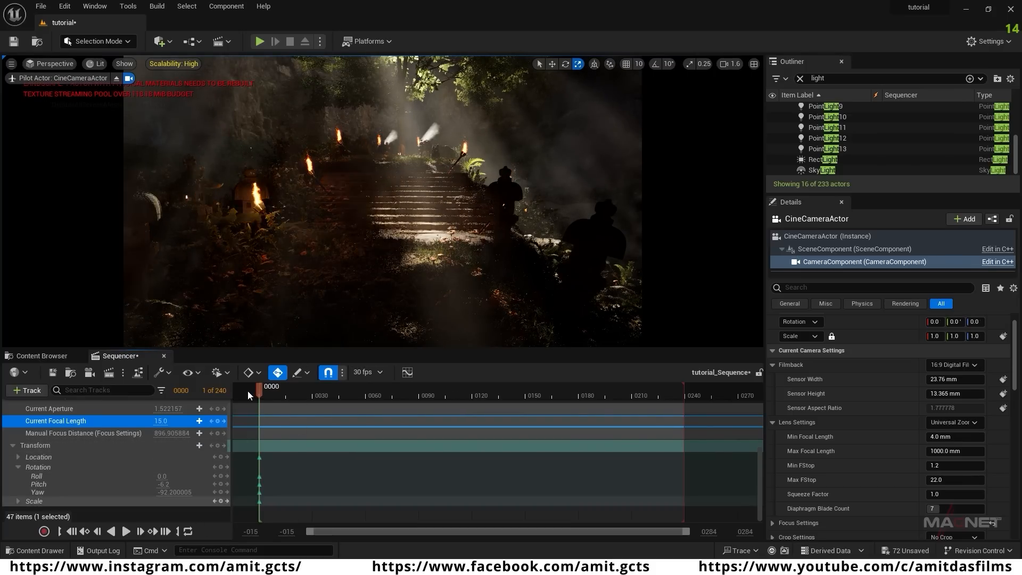
- Move the camera forward to the stairs at frame 239 and tilt it up toward the tree as the end pose
key("w")
right_click_drag(374, 289, 374, 245)
key("w")
key("w")
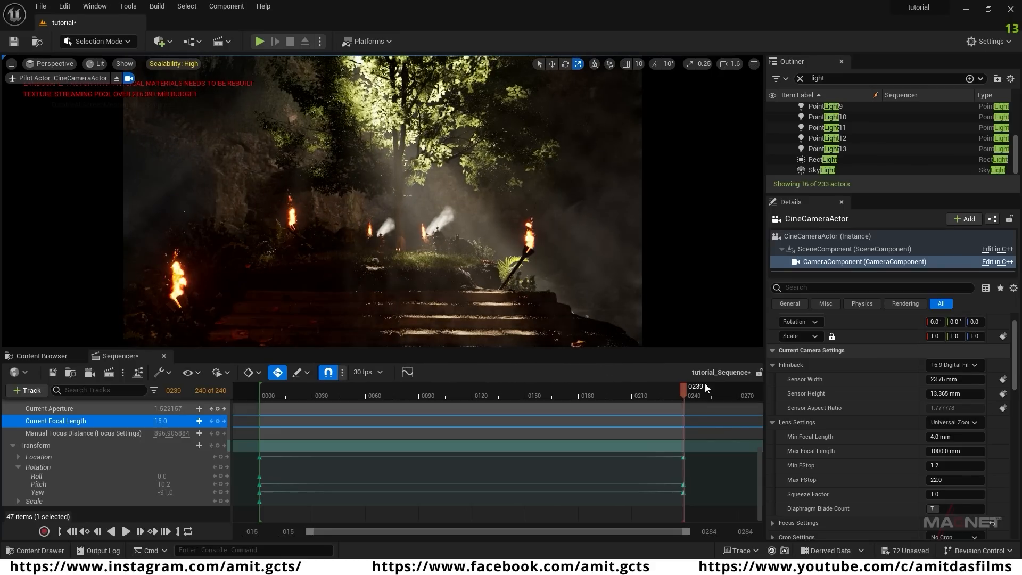
- Play back the camera move from frame 0, stop it partway and return to the start
left_click_drag(685, 391, 257, 426)
key("space")
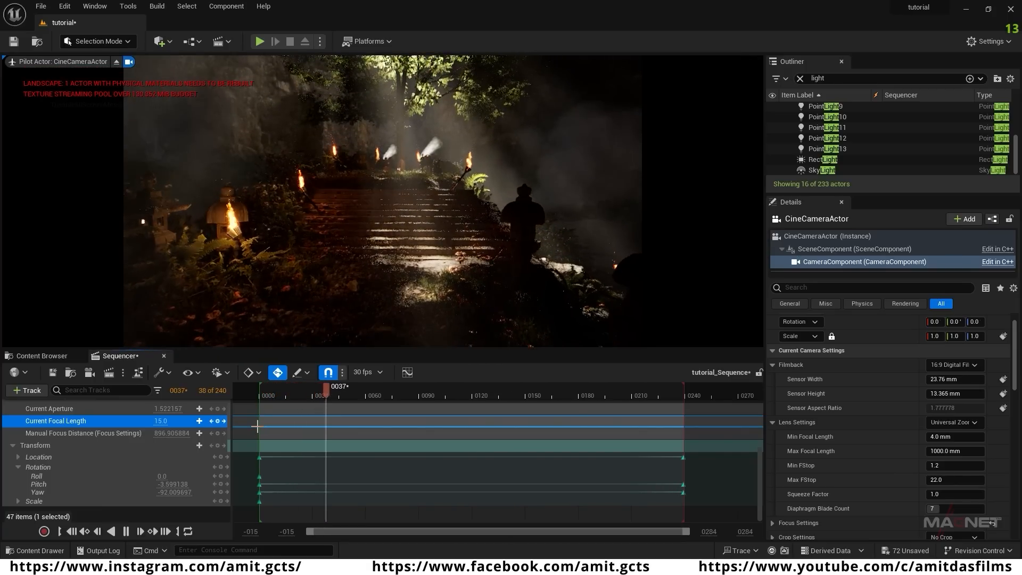
key("space")
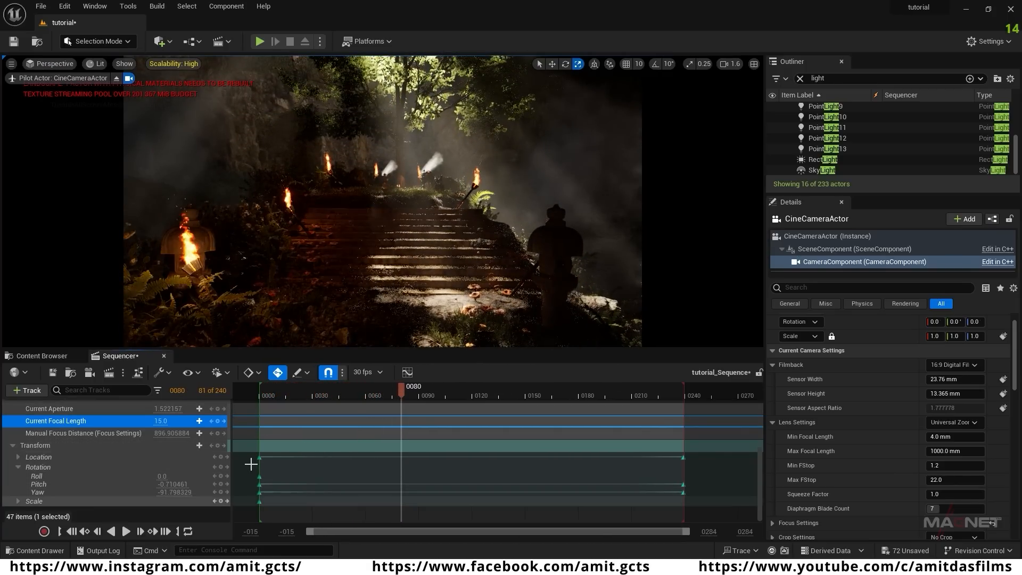
left_click(71, 531)
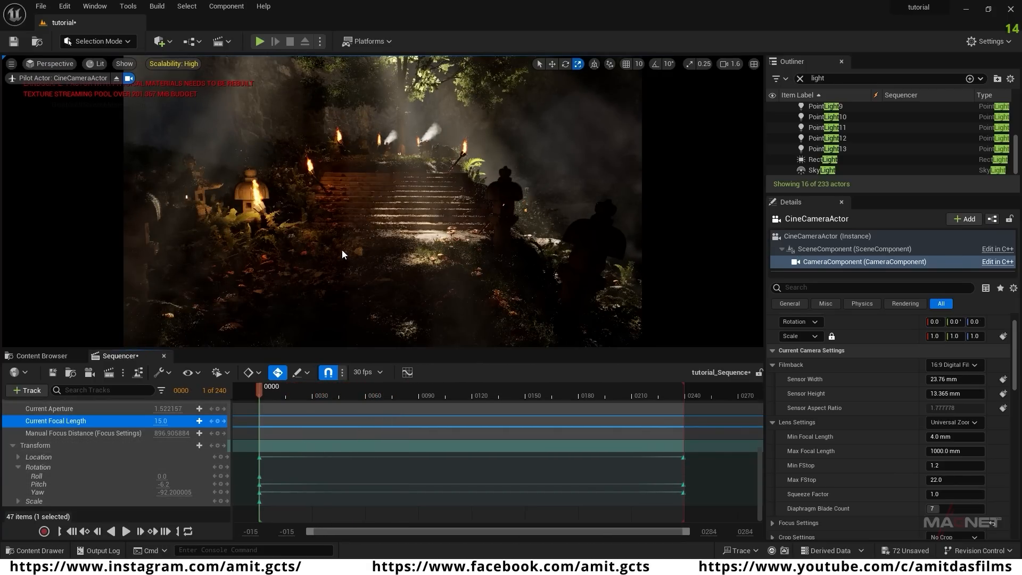
- Tilt the camera down toward the ground at frame 0 and turn it up and left toward the cave wall at frame 80
right_click_drag(383, 202, 399, 254)
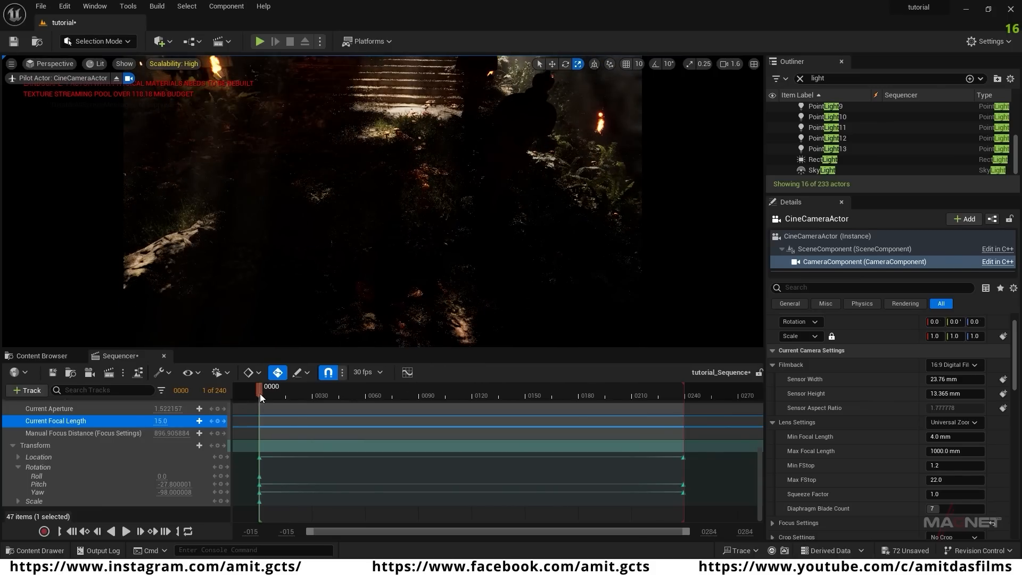
left_click_drag(260, 393, 403, 395)
right_click_drag(385, 261, 379, 194)
right_click_drag(385, 250, 319, 219)
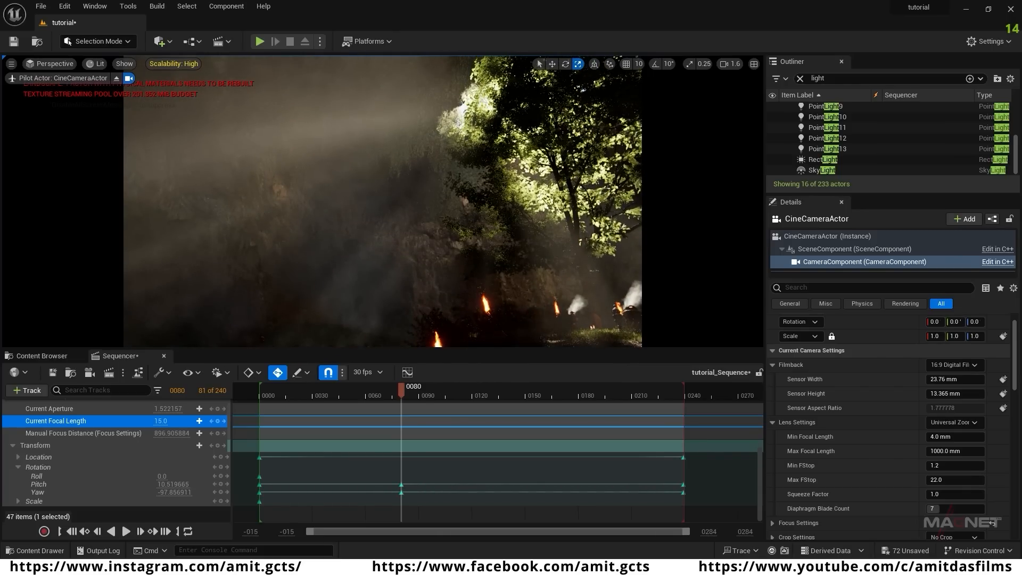
- Pan the camera right past the stairs at frame 144 and aim it up at the tree at frame 199
left_click_drag(400, 388, 515, 391)
right_click_drag(478, 256, 571, 300)
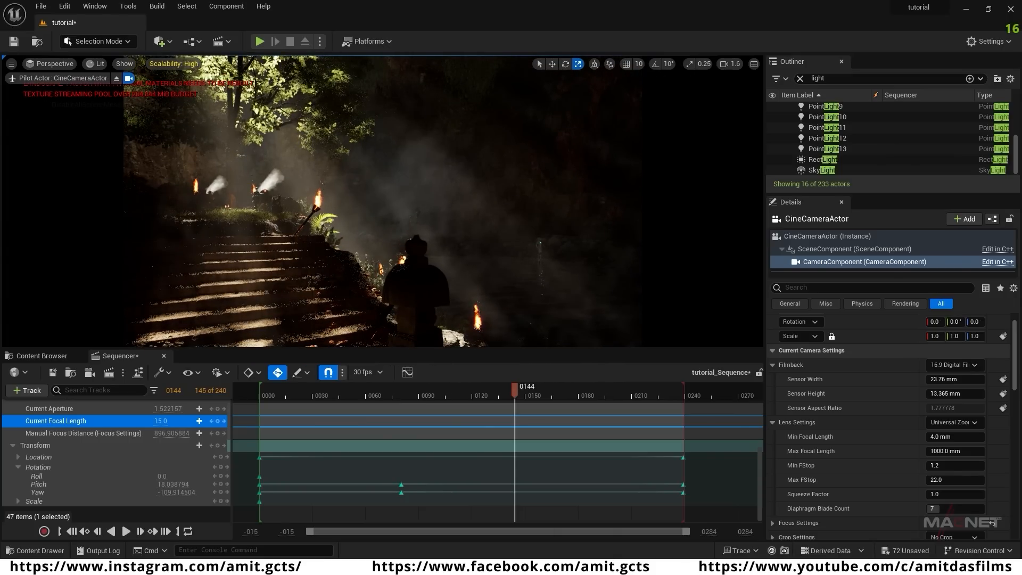
left_click_drag(516, 390, 613, 396)
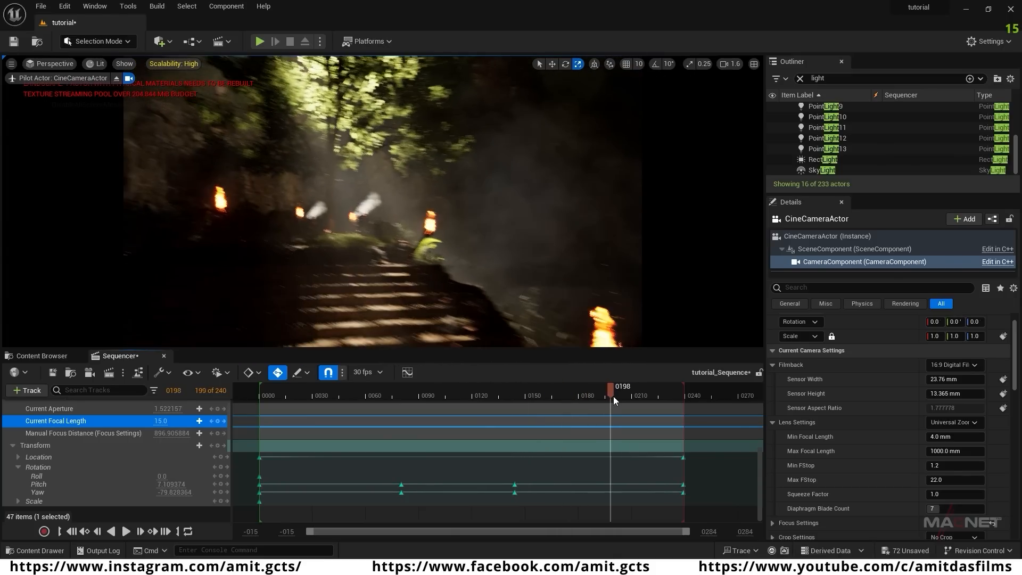
right_click_drag(438, 302, 413, 255)
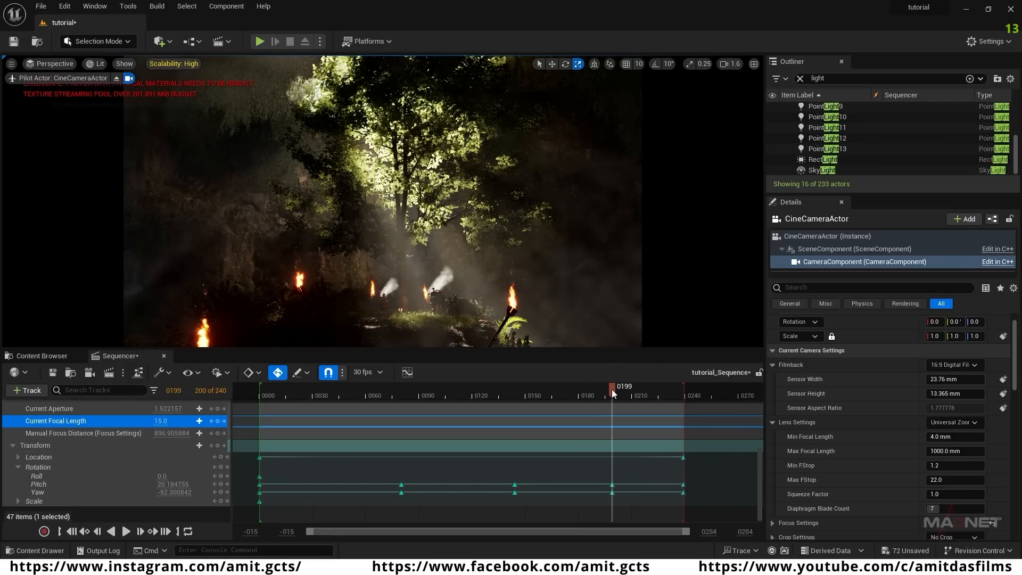
- Set the Pitch and Yaw keys at frames 80, 144 and 199 to Cubic (Smart Auto) interpolation
left_click_drag(612, 390, 658, 392)
left_click_drag(478, 395, 334, 397)
left_click_drag(366, 466, 424, 508)
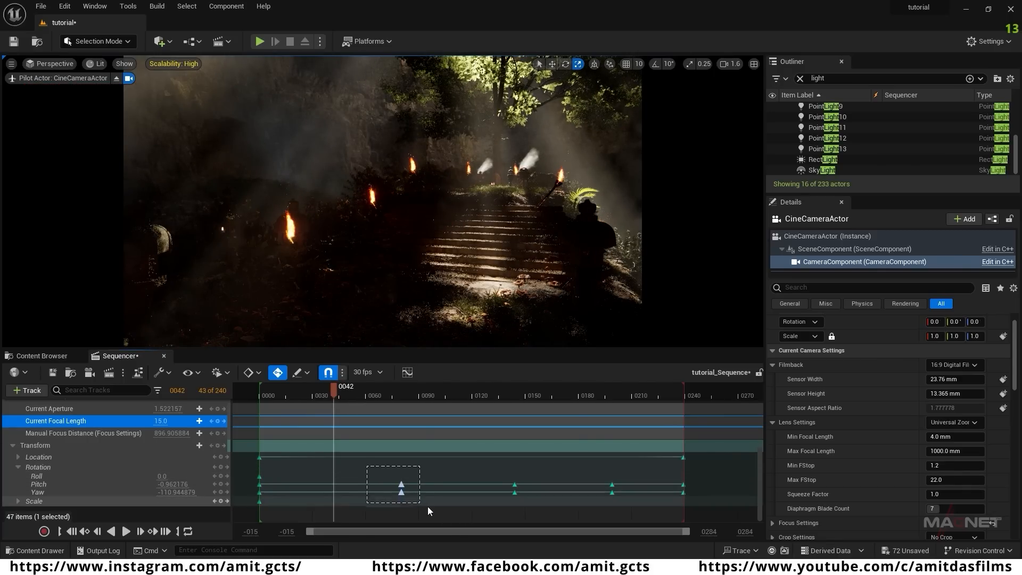
left_click_drag(610, 478, 611, 483)
right_click(611, 483)
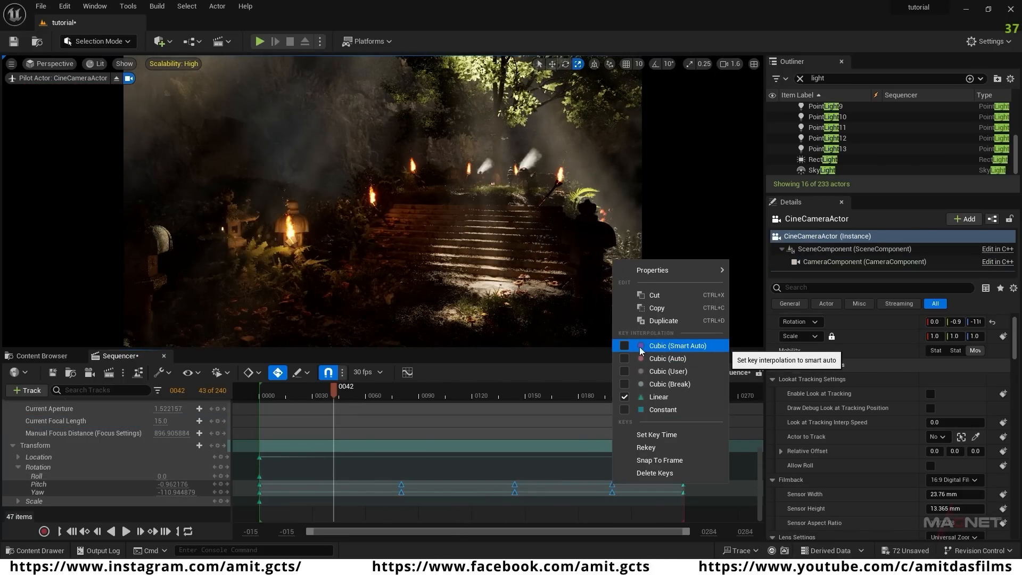
left_click(669, 346)
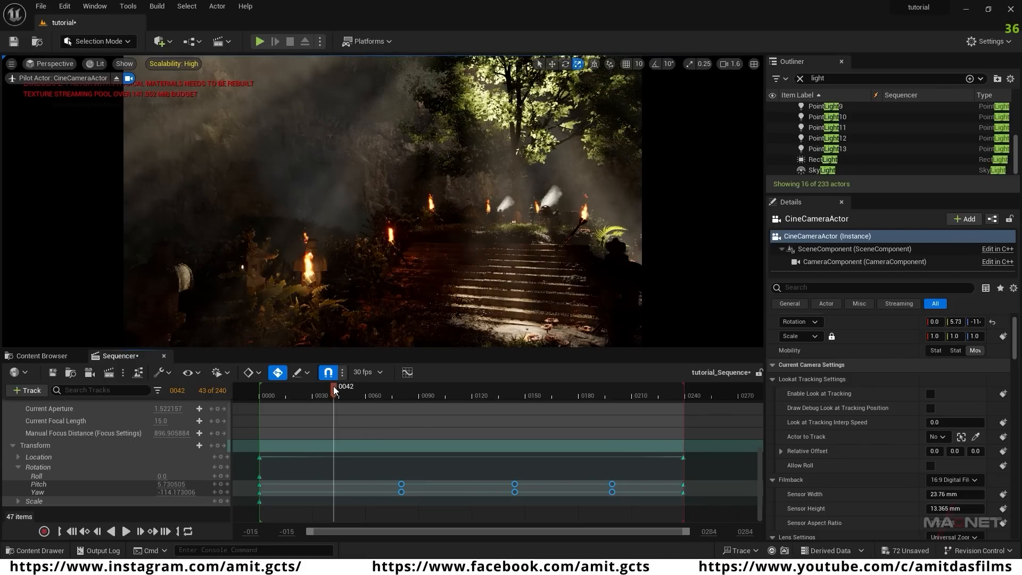
- Play back the smoothed motion and delete the Pitch and Yaw keys at frame 144
left_click_drag(301, 397, 272, 396)
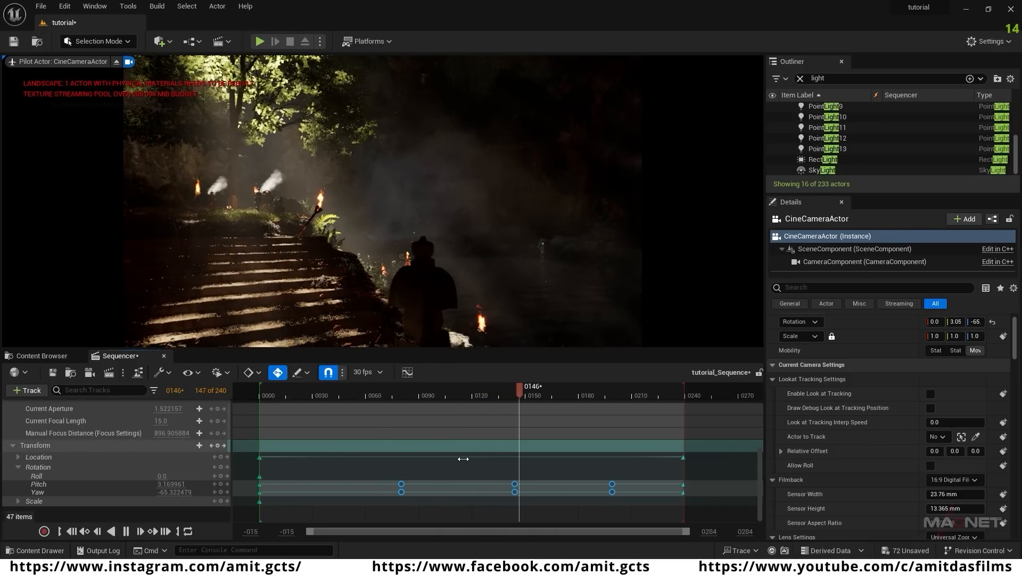
key("space")
left_click_drag(506, 473, 521, 501)
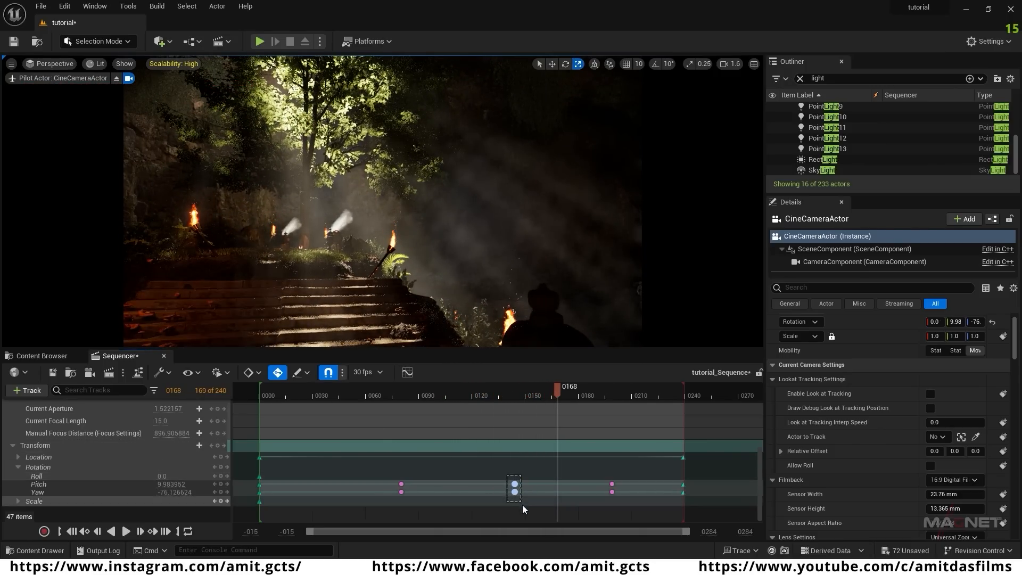
key("Delete")
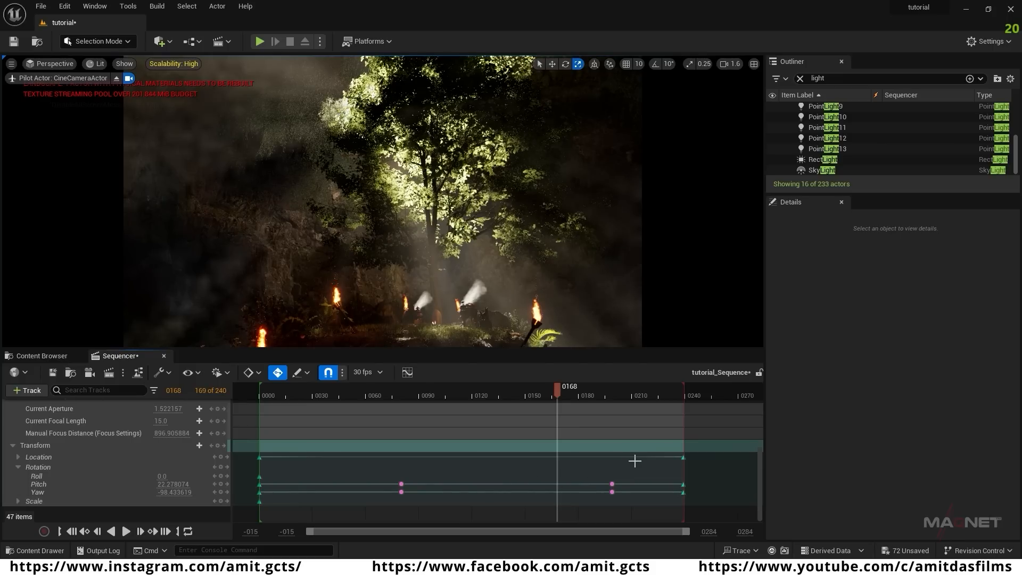
- Move the last intermediate Pitch and Yaw keys to frame 172 and play back the shot
left_click_drag(602, 479, 567, 486)
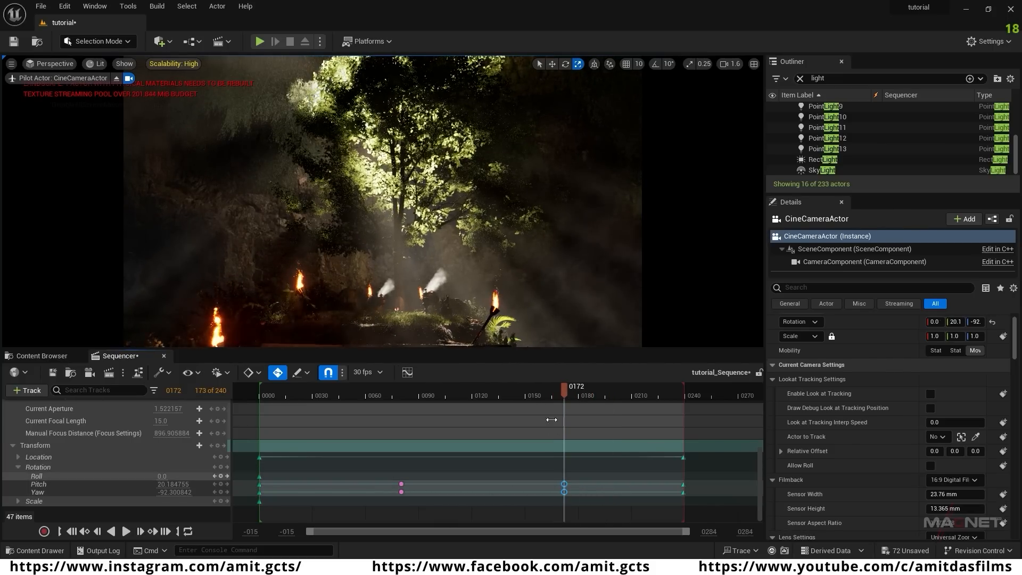
left_click_drag(559, 387, 319, 392)
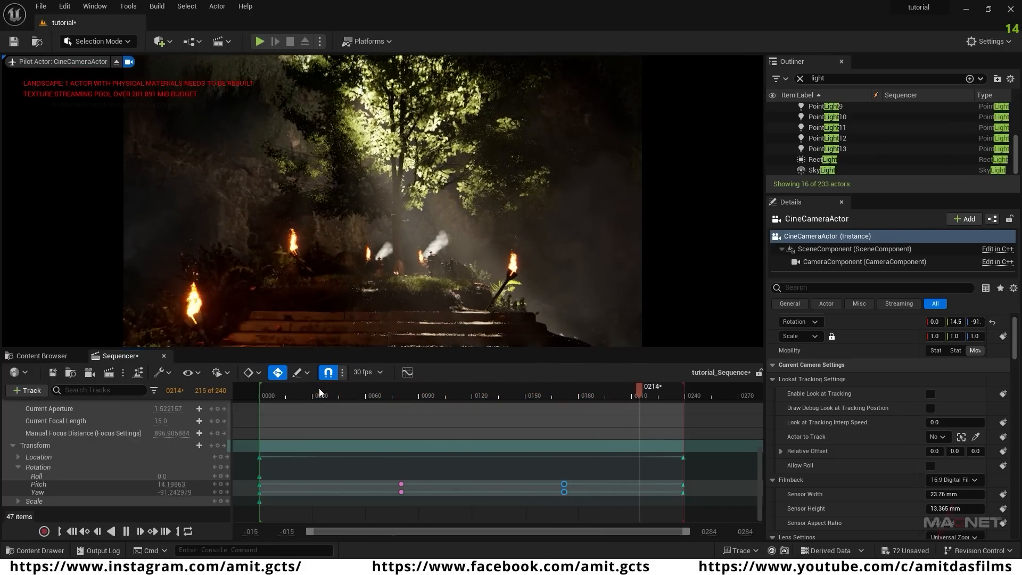
key("space")
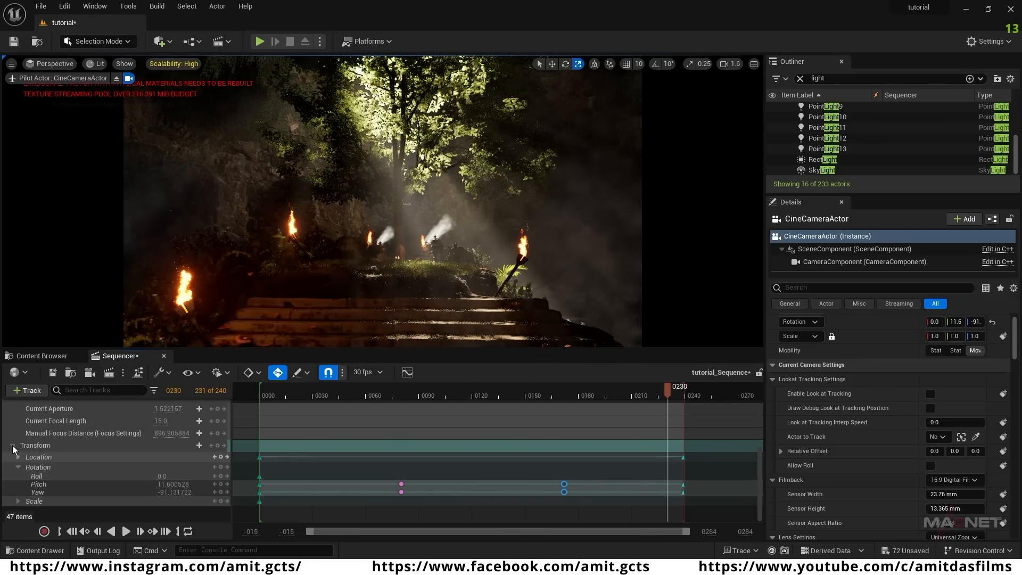
- Show the assets in the project's root Content folder in the Content Browser
left_click(43, 354)
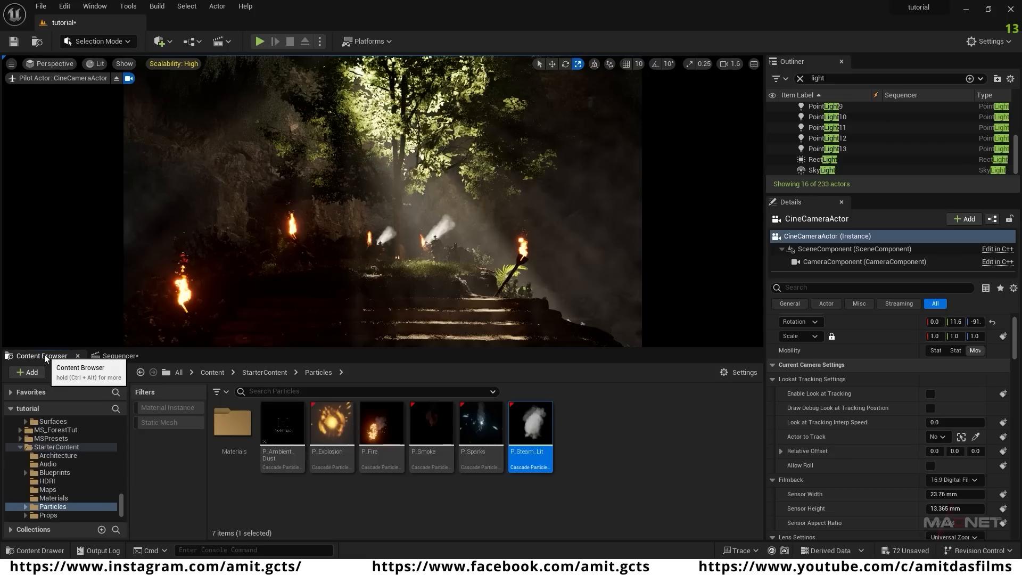
scroll(58, 444, "up", 10)
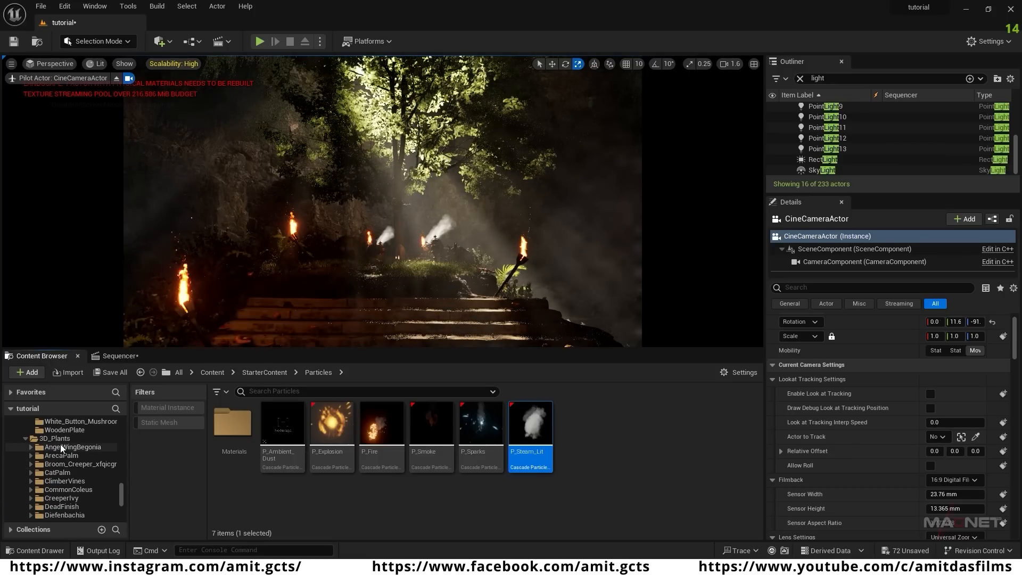
left_click_drag(120, 486, 123, 407)
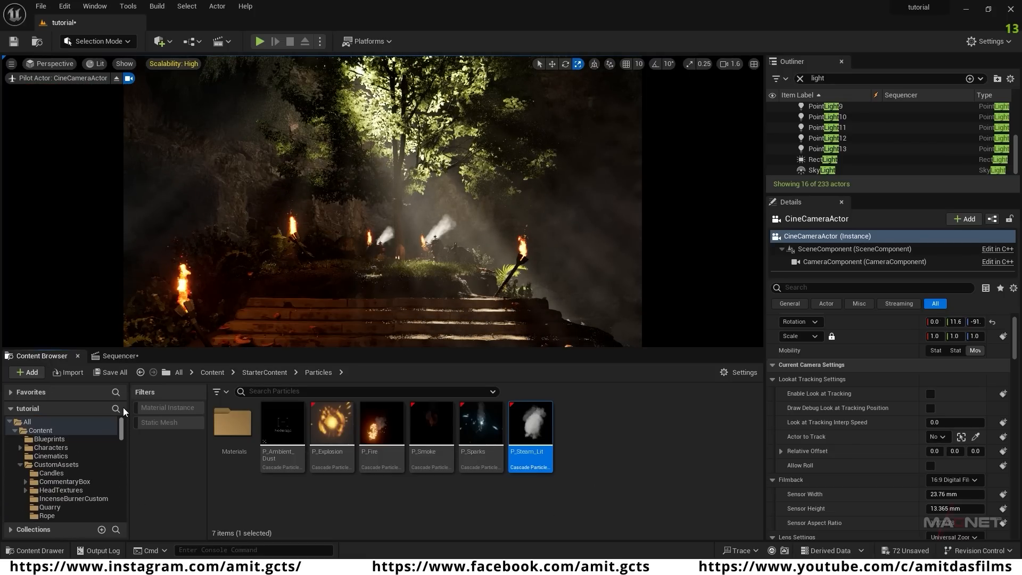
left_click(41, 430)
scroll(617, 503, "down", 3)
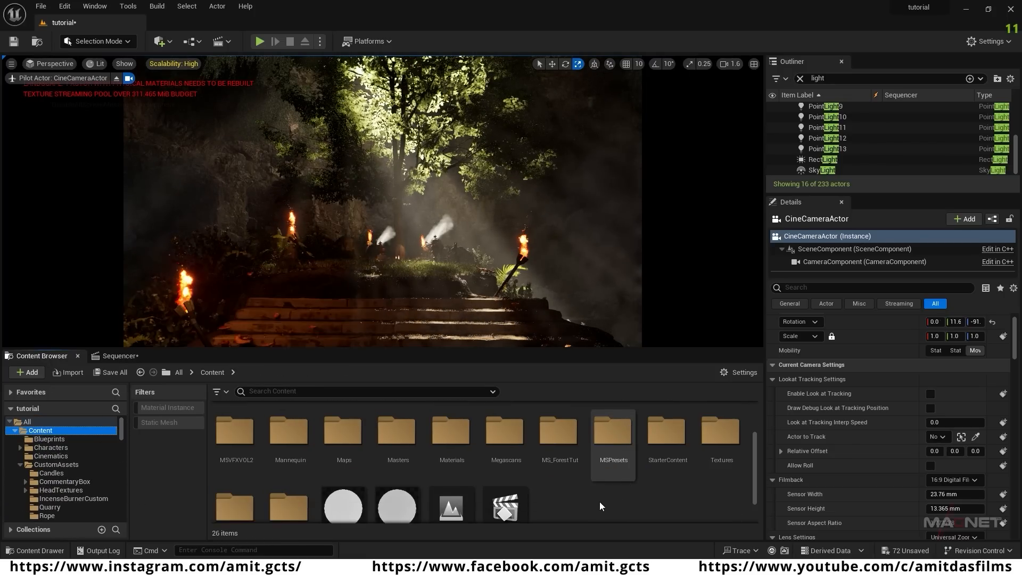
- Create a Blueprint Class with CameraShakeBase as its parent in the Content folder and name it s
right_click(546, 461)
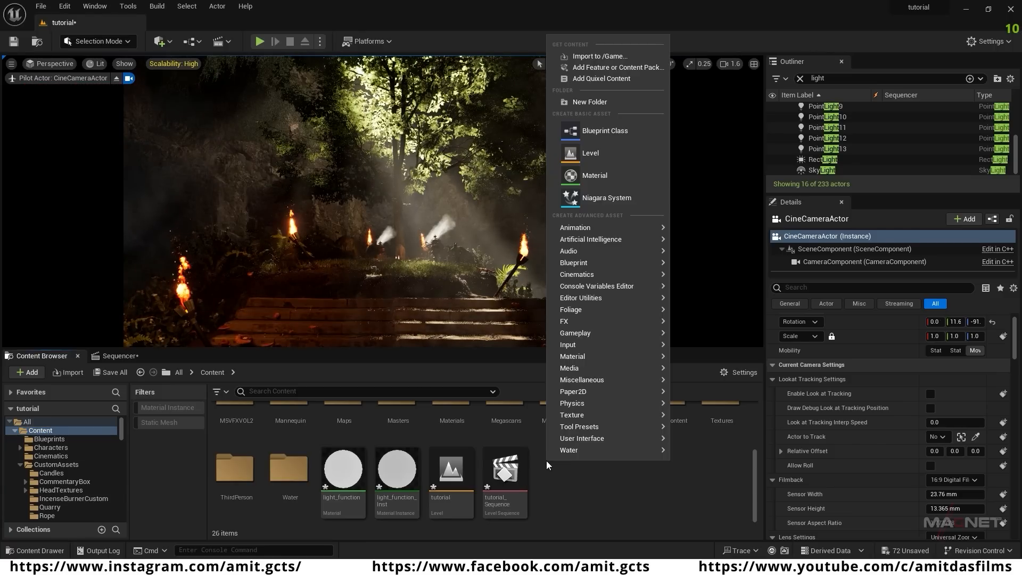
left_click(592, 133)
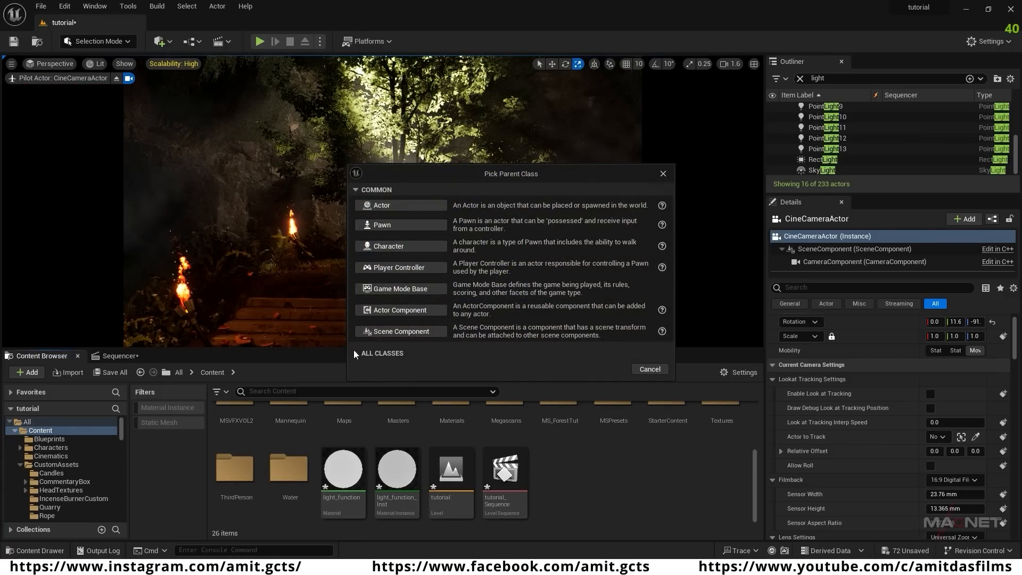
left_click(356, 353)
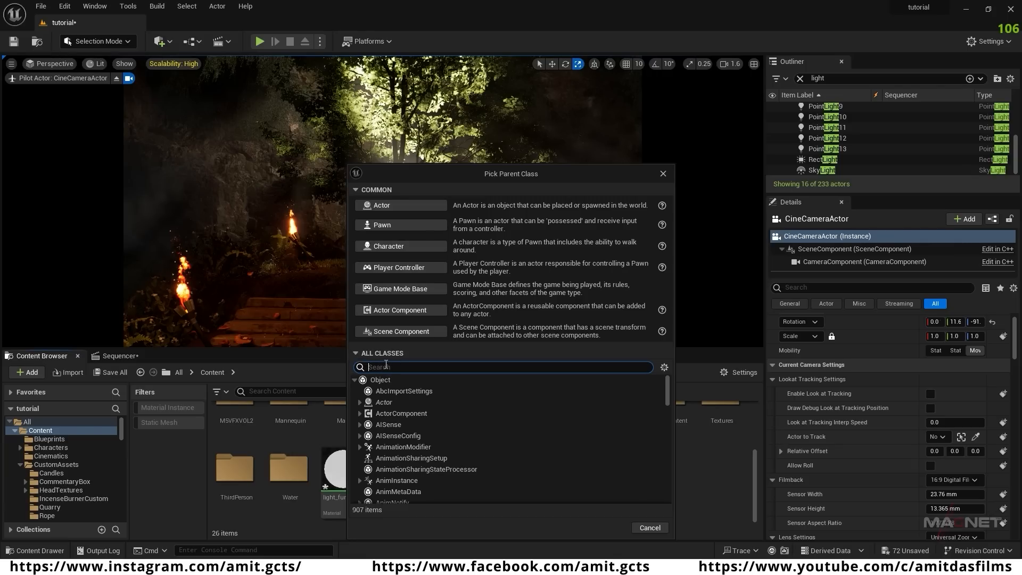
type("sha")
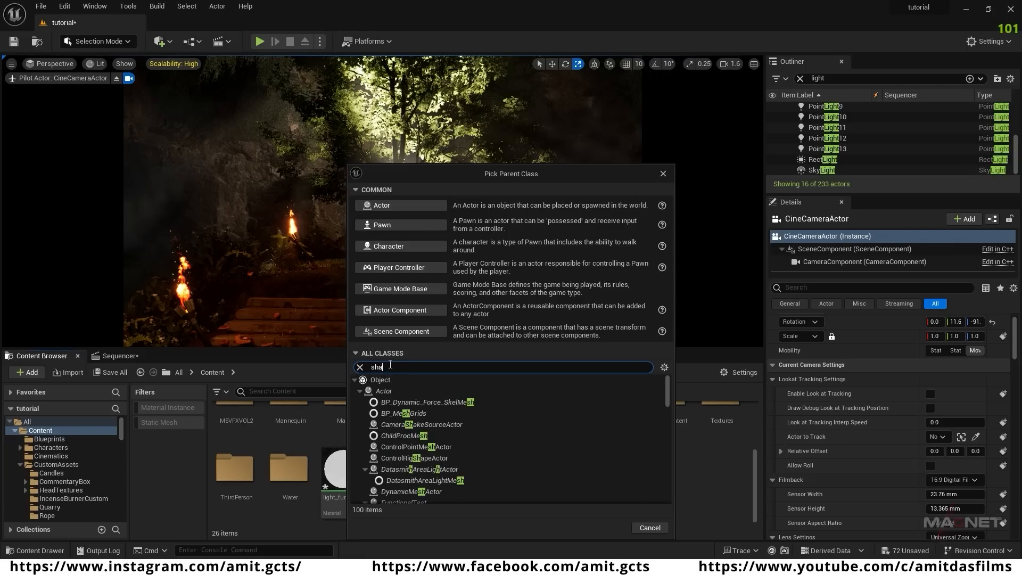
type("ke")
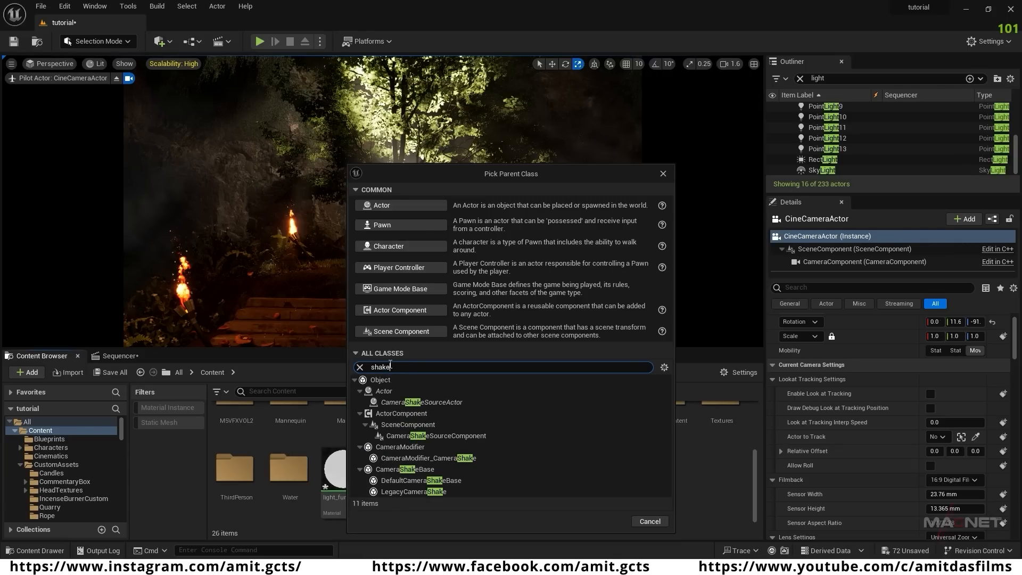
left_click(419, 469)
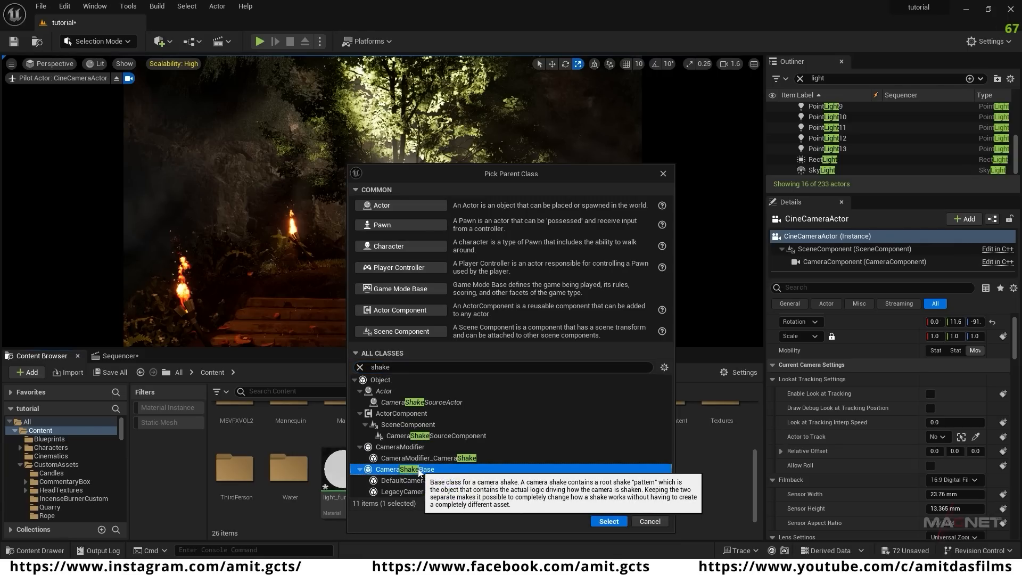
left_click(616, 522)
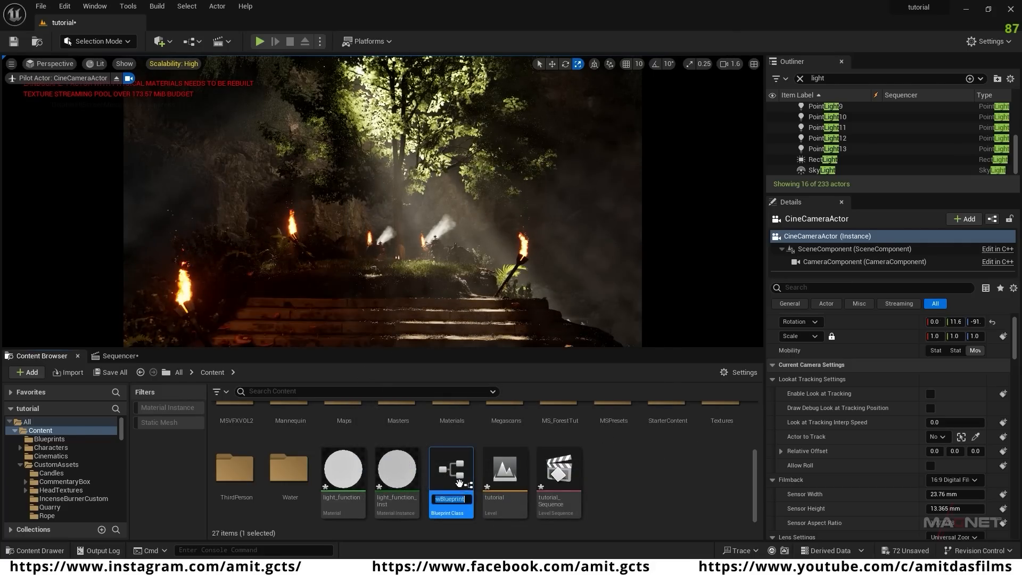
type("S")
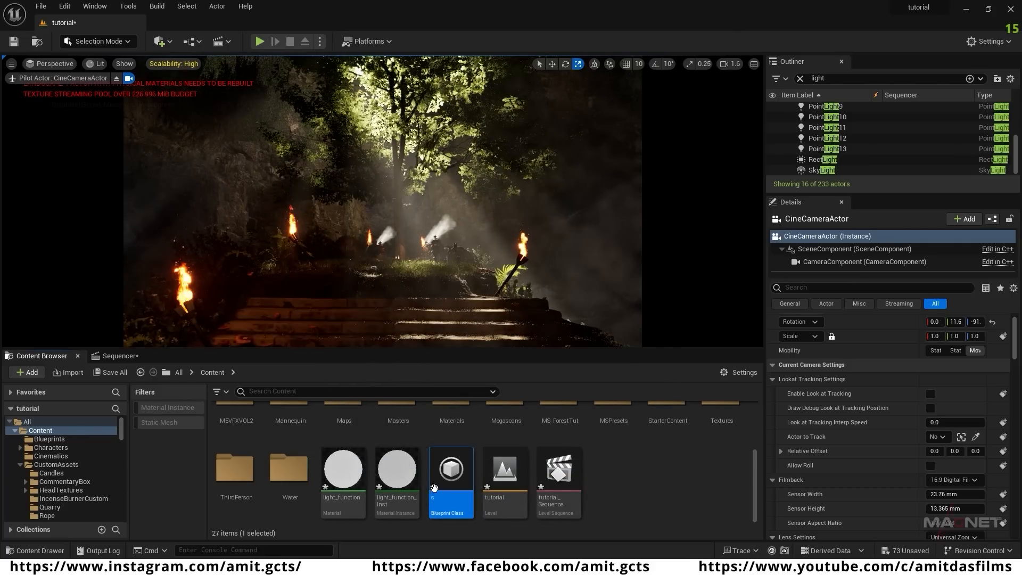
key("Return")
- Open the s blueprint and set its Root Shake Pattern to Perlin Noise Camera Shake Pattern
double_click(452, 479)
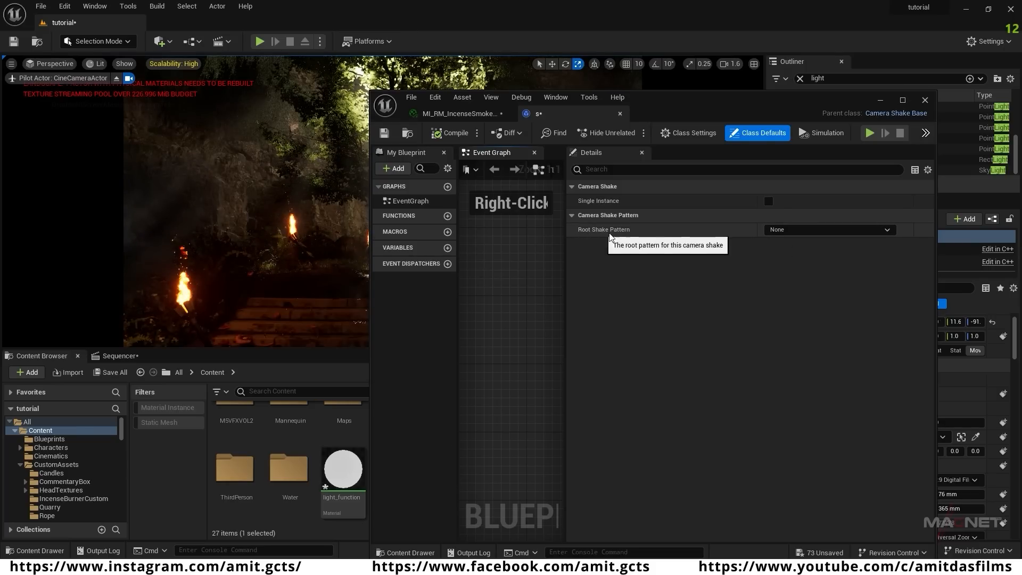
left_click(780, 232)
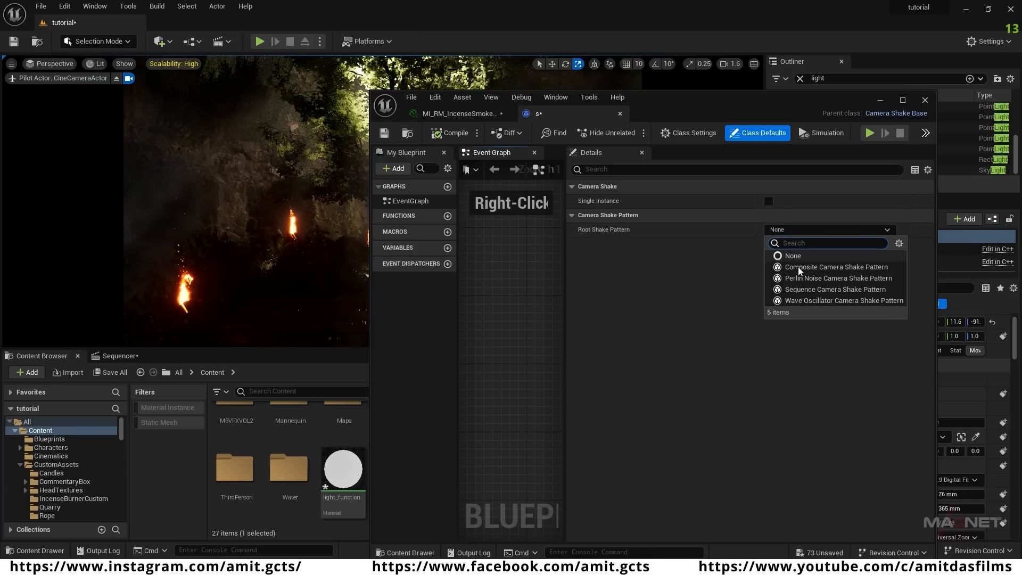
left_click(803, 284)
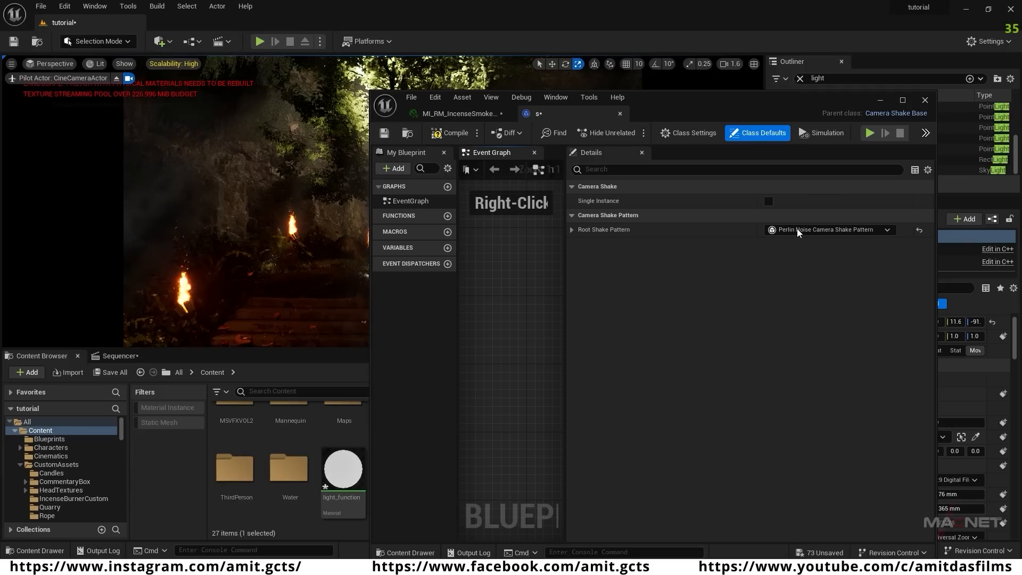
- Set the shake pattern's Timing Duration to 0 and compile the blueprint
left_click(572, 230)
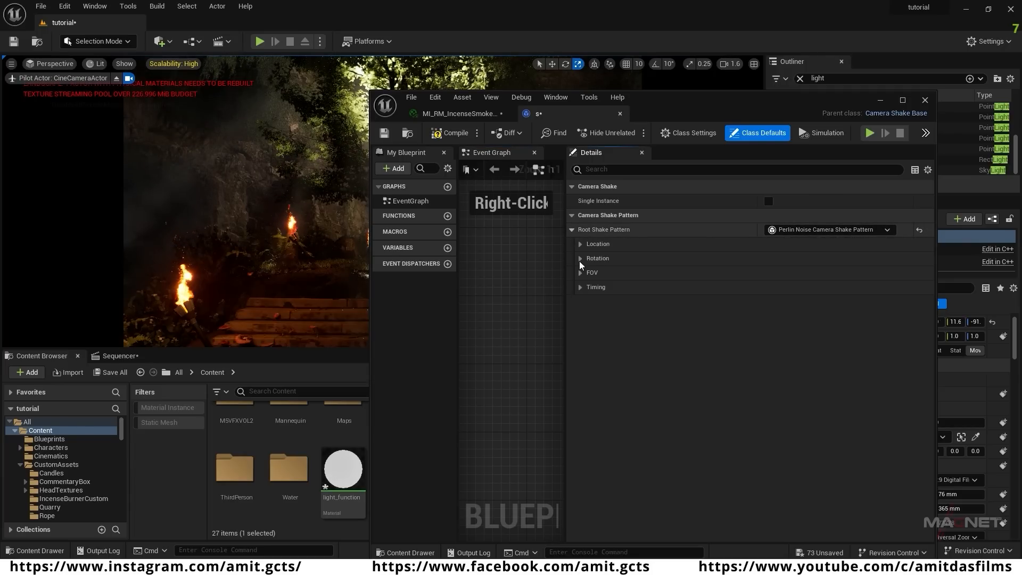
left_click(580, 288)
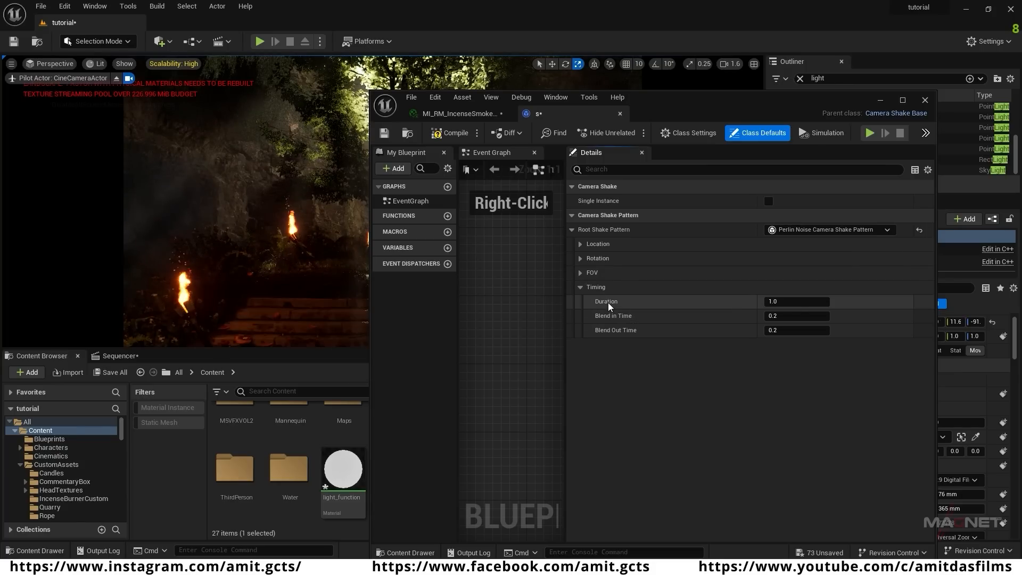
left_click(773, 301)
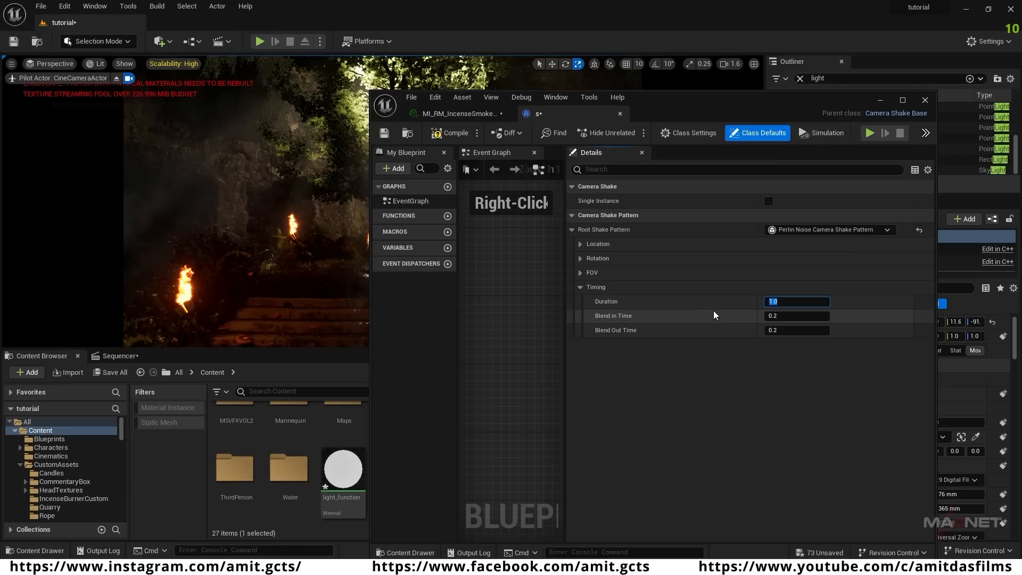
type("0")
left_click(449, 134)
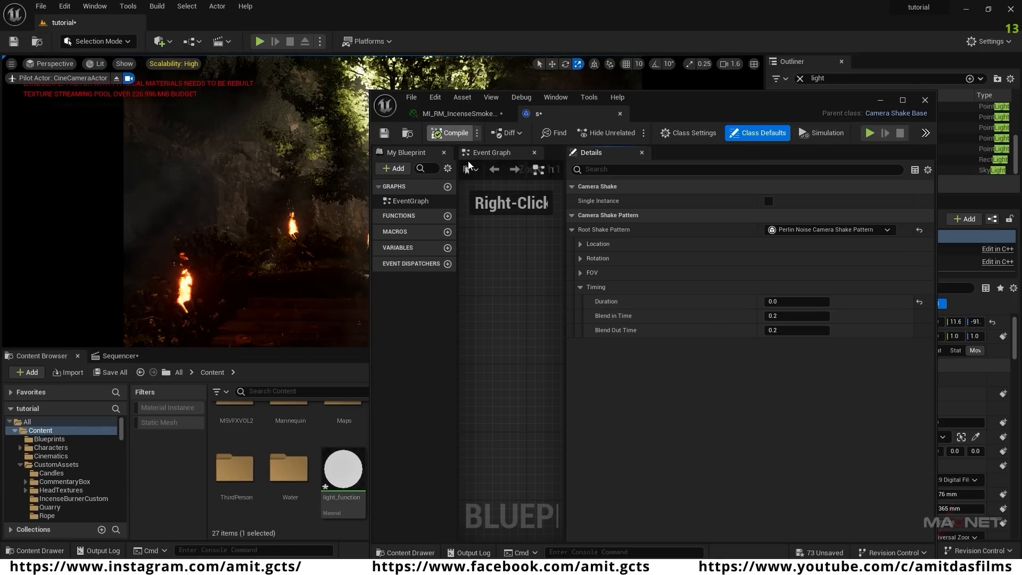
- Set the shake pattern's Rotation Amplitude Multiplier to 2 and put the blueprint editor out of the way
left_click(580, 258)
left_click(771, 272)
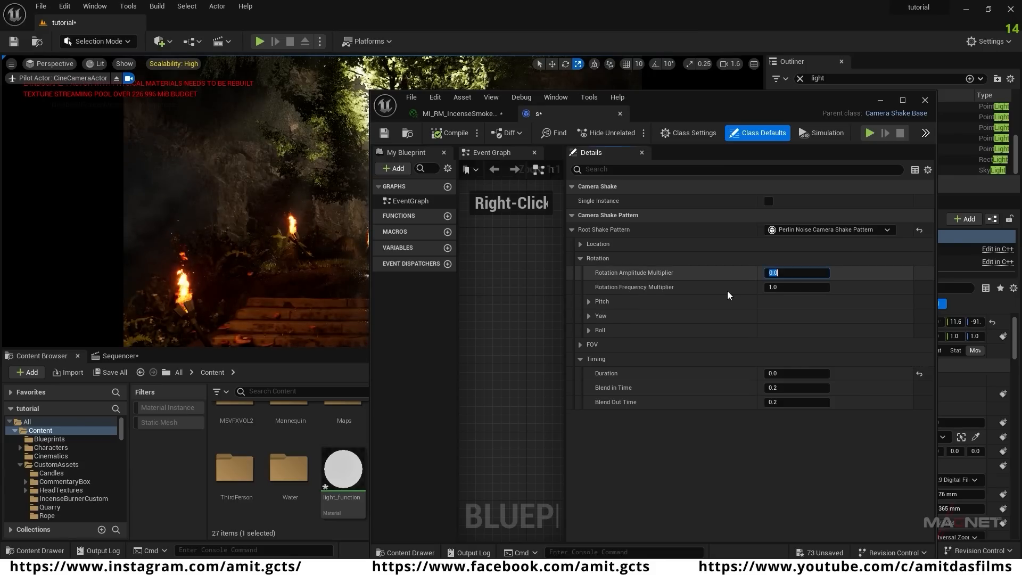
type("2")
key("Return")
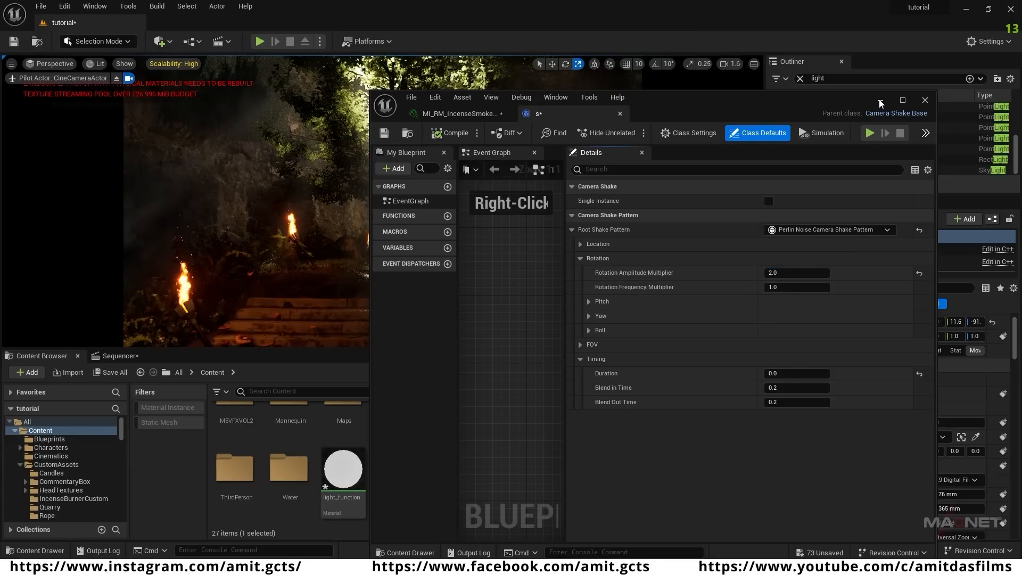
left_click(879, 101)
- Add a Camera Shake track using the s blueprint to the CineCameraActor's CameraComponent in the Sequencer
left_click(127, 358)
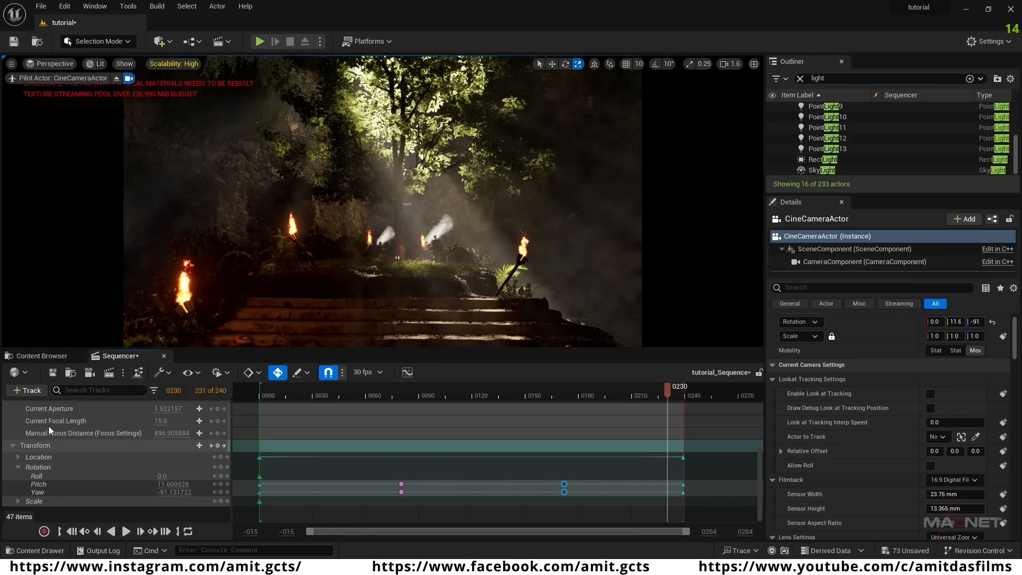
scroll(106, 446, "up", 2)
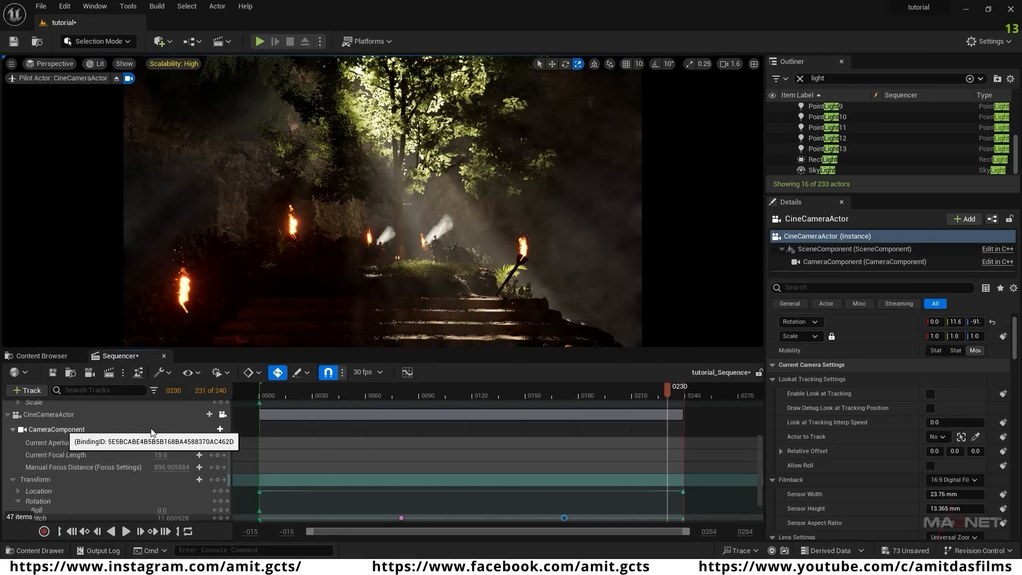
left_click(58, 430)
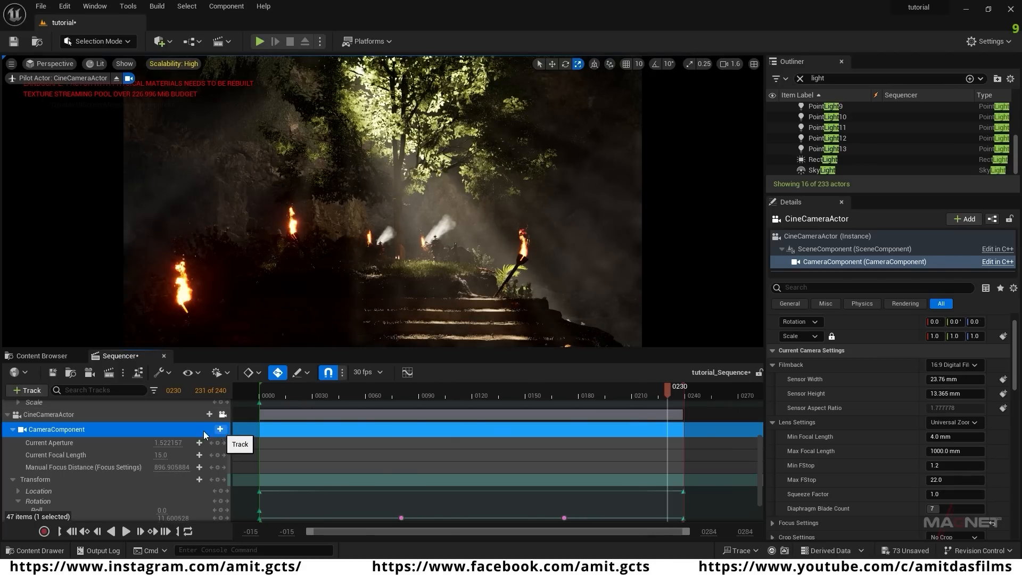
left_click(220, 429)
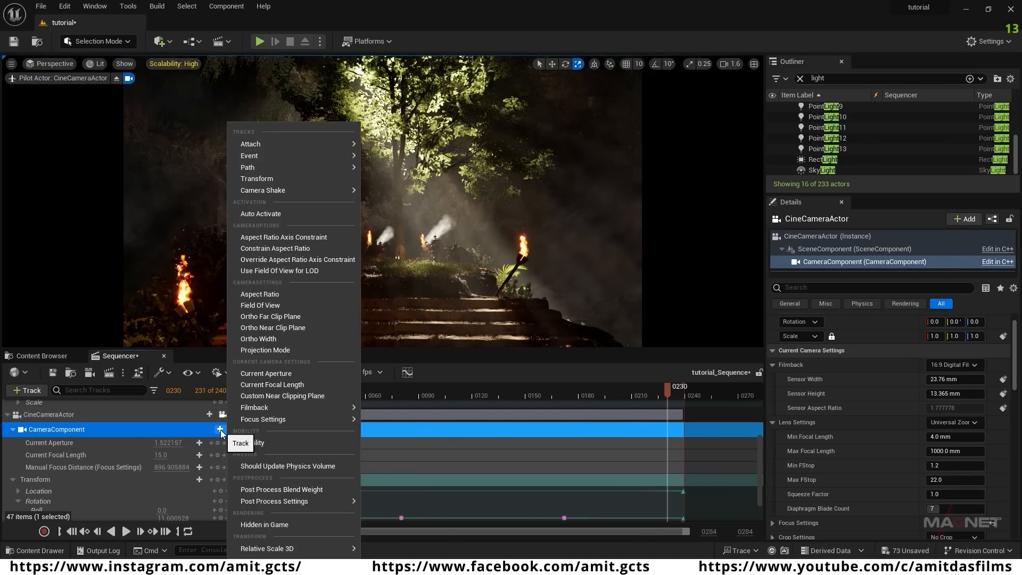
mouse_move(270, 191)
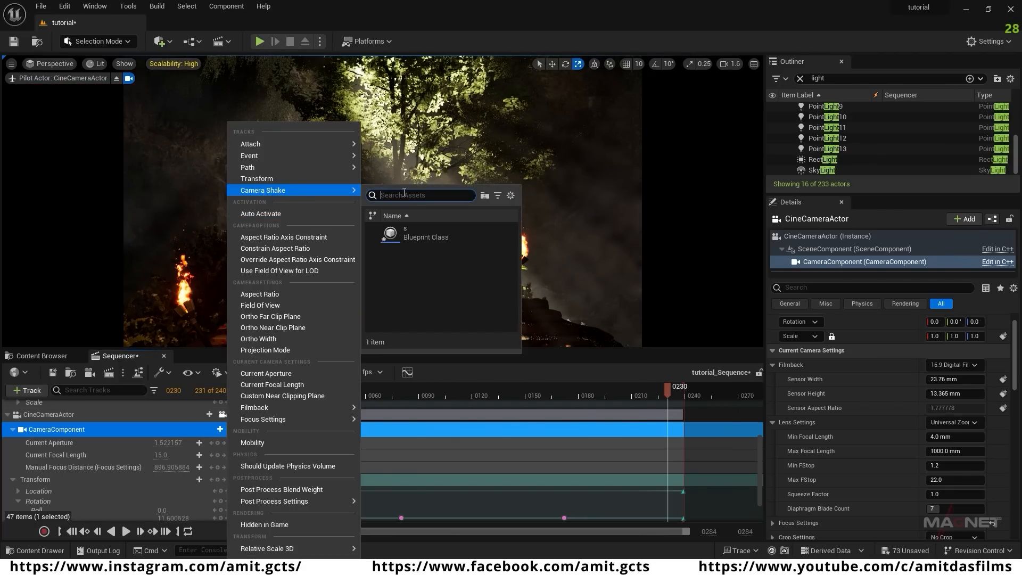
left_click(416, 235)
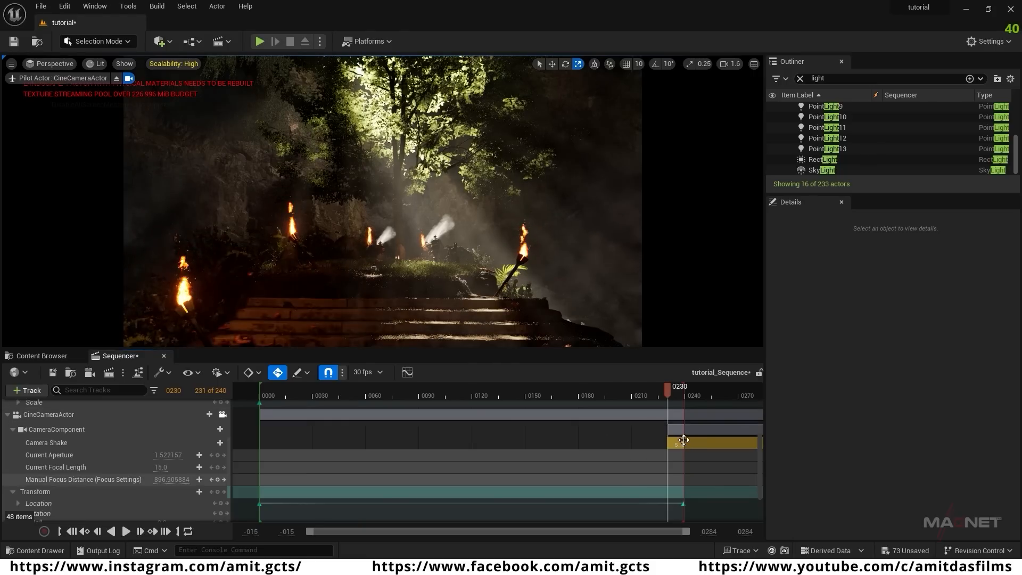
- Move the camera shake section to start at about frame -8 and play back the shot
left_click_drag(367, 434, 250, 438)
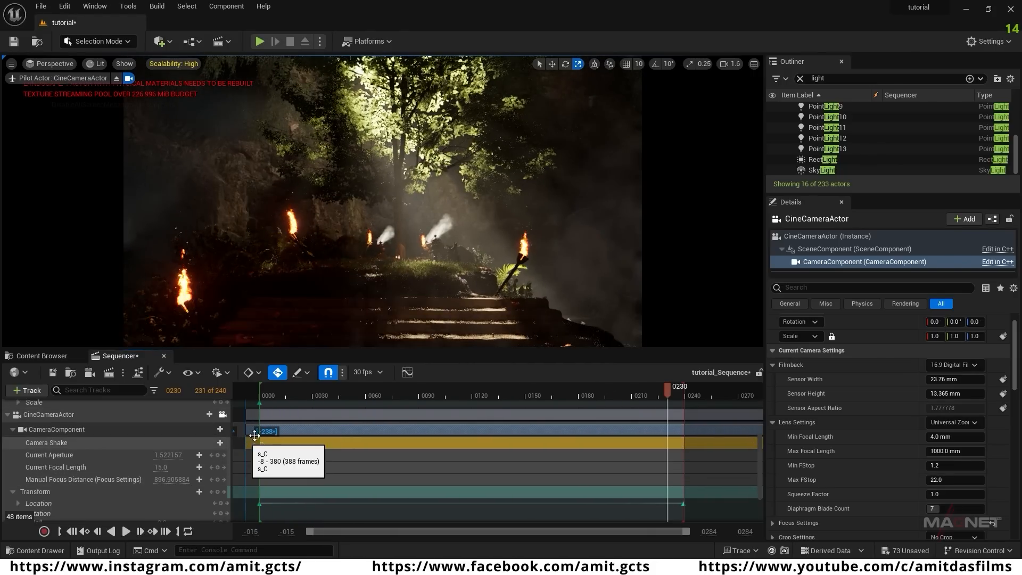
left_click(266, 396)
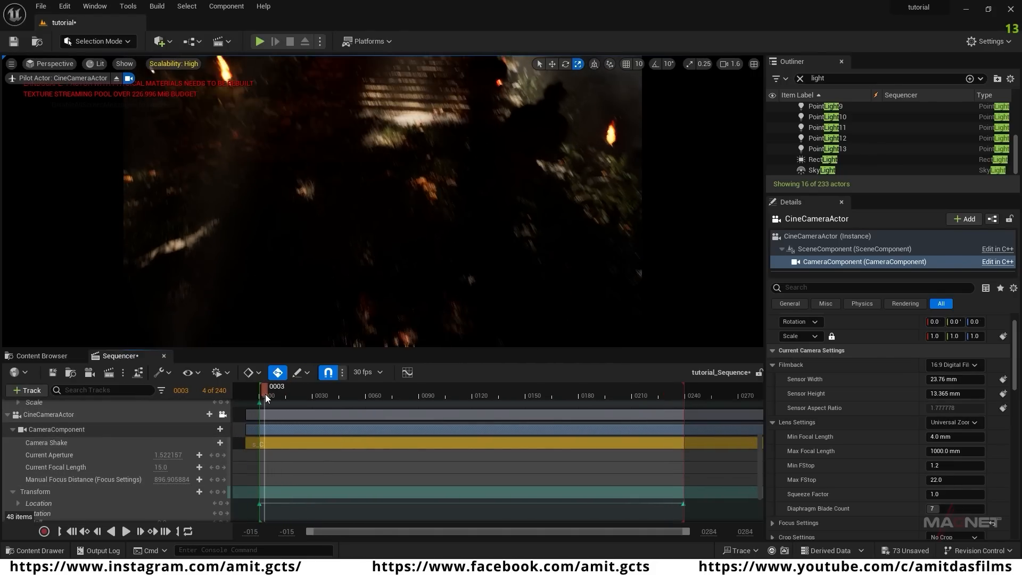
key("space")
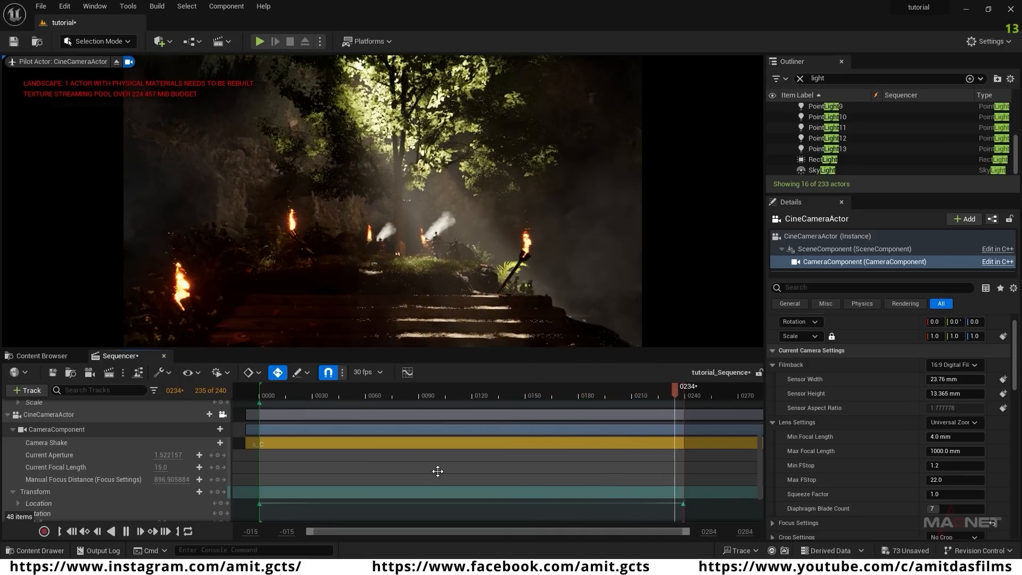
key("space")
key("space")
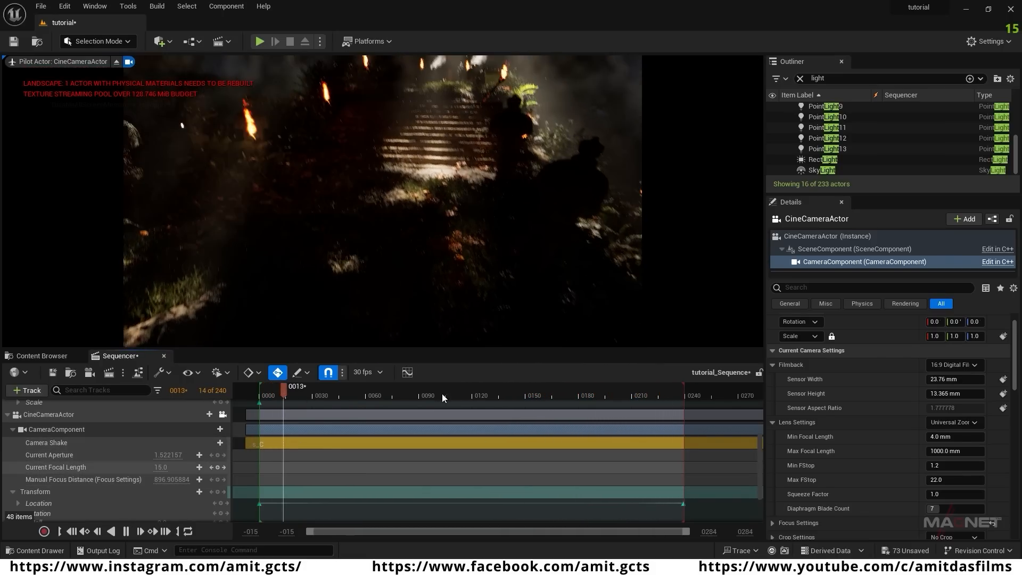
- In the s blueprint, set the Rotation Amplitude Multiplier to 1 and the Rotation Frequency Multiplier to 1.5, and compile
mouse_move(390, 546)
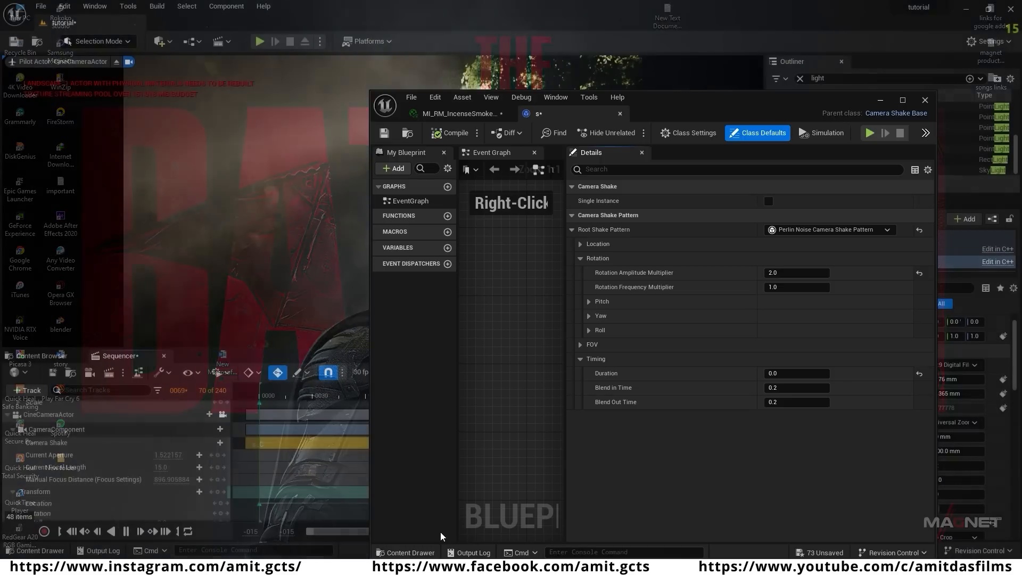
left_click(440, 532)
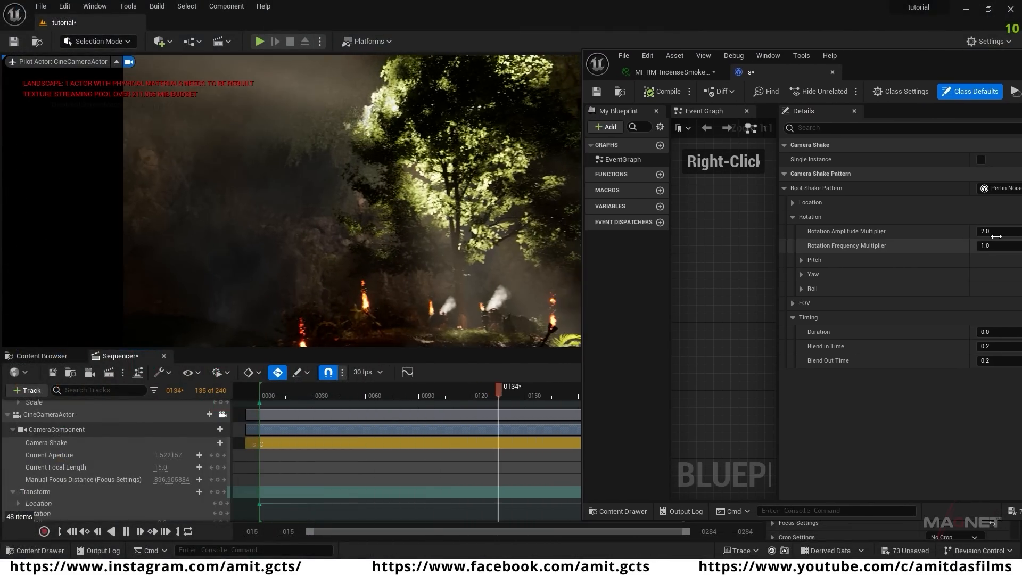
left_click(985, 231)
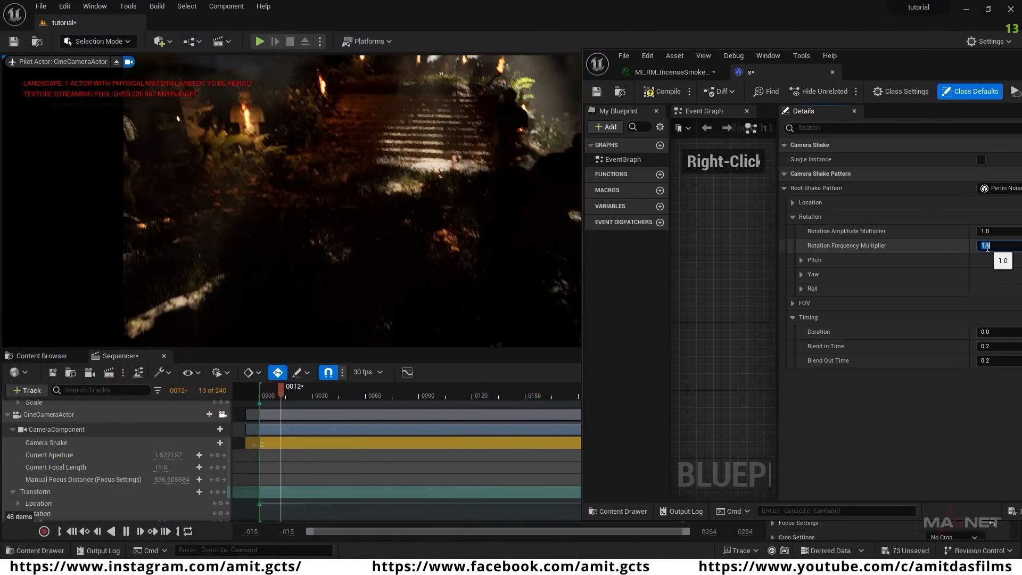
type("1.5")
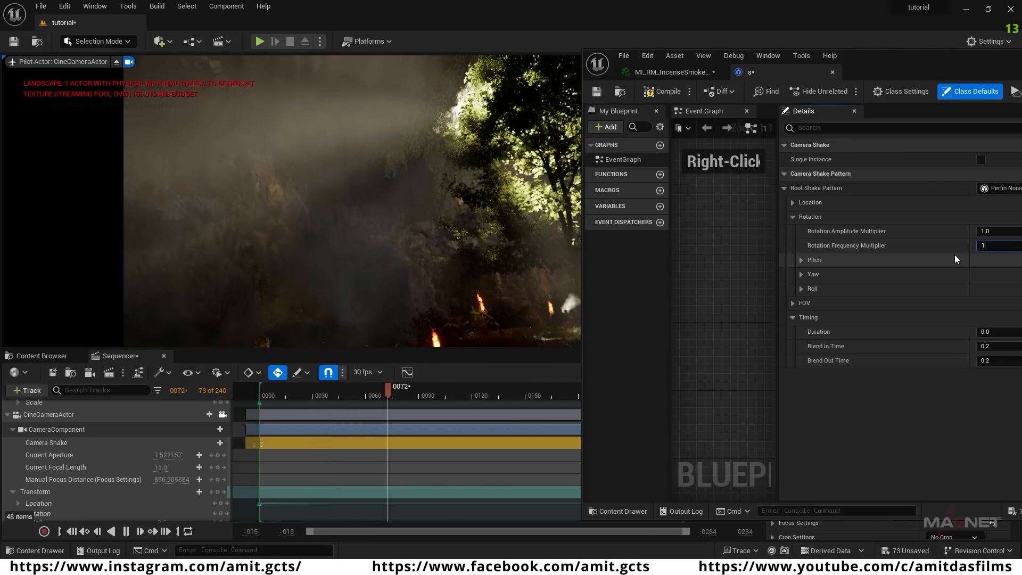
left_click(662, 91)
left_click(975, 91)
left_click_drag(970, 61, 822, 62)
left_click(946, 59)
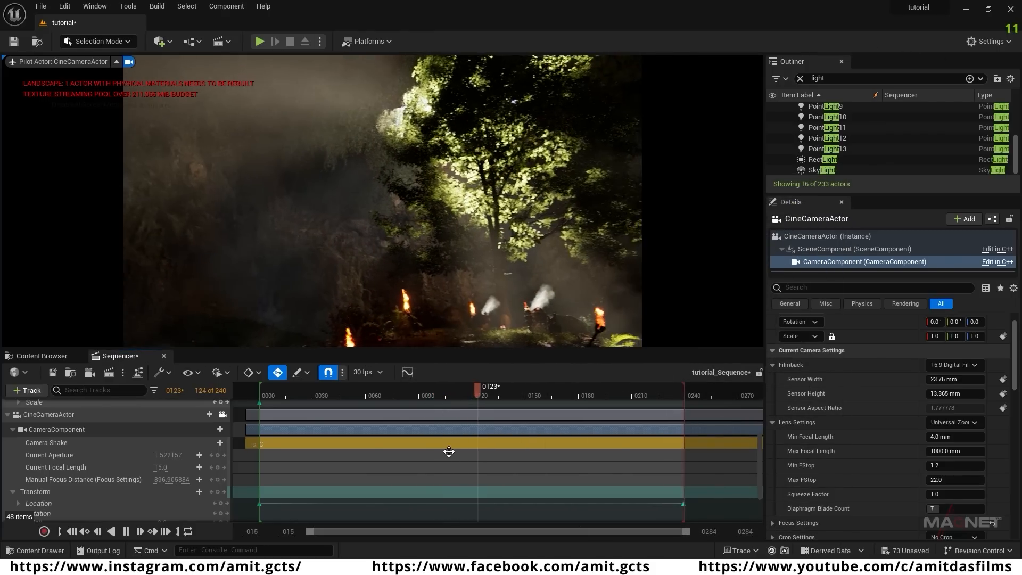
- At frame 164, tilt the camera down towards the stairs to key its transform, and review the motion from earlier frames
key("space")
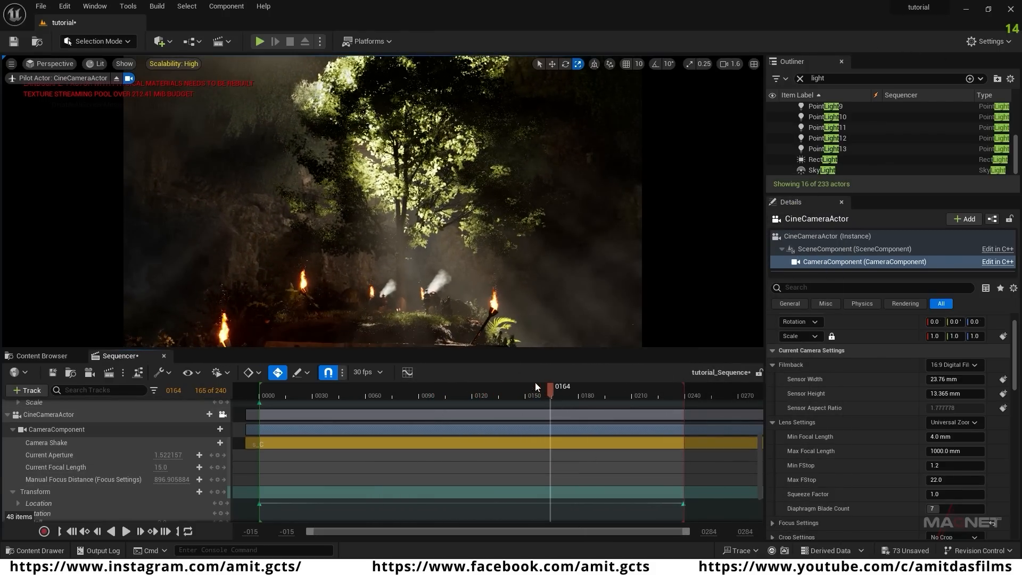
right_click_drag(383, 202, 391, 261)
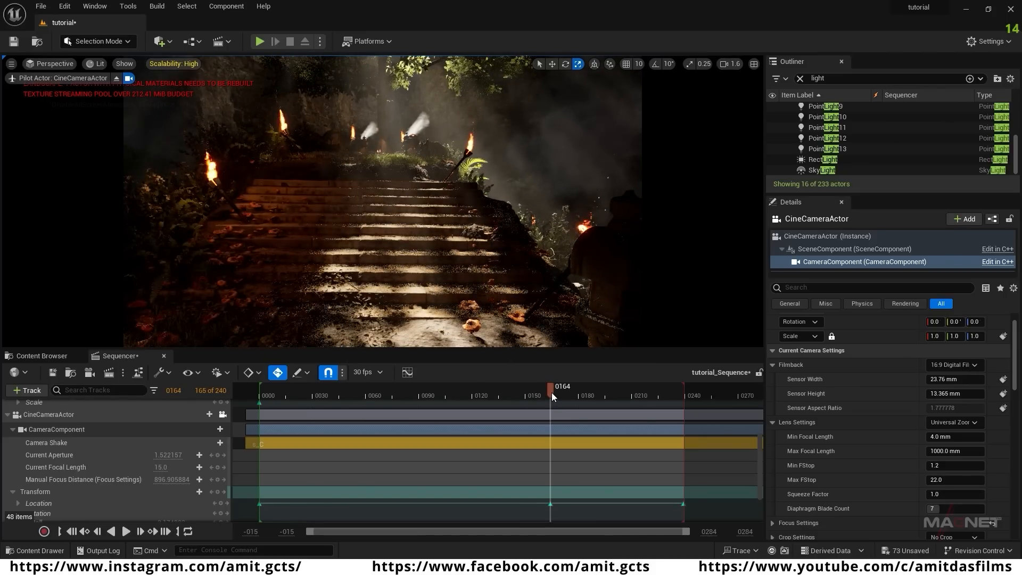
left_click(468, 393)
mouse_move(355, 397)
left_mouse_down()
mouse_move(318, 398)
mouse_move(348, 399)
left_mouse_up()
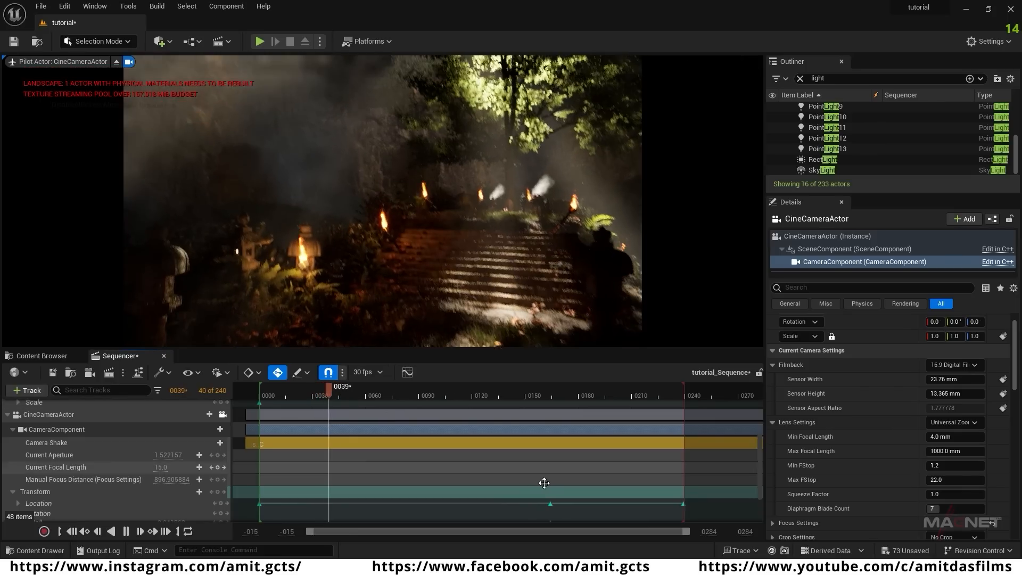
- Set the interpolation of the Location and Roll keys at frame 164 to Cubic (Smart Auto)
right_click(551, 505)
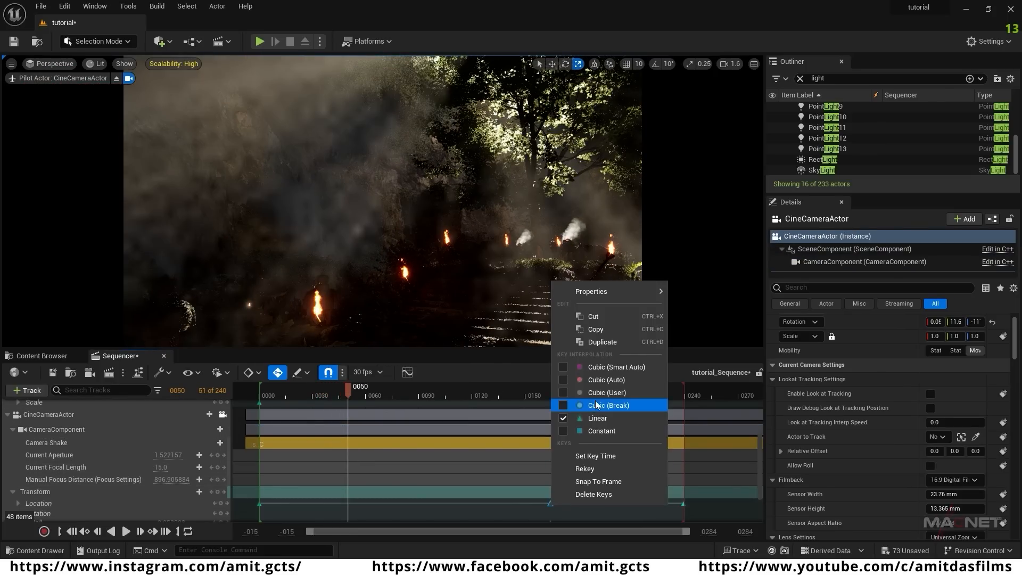
left_click(598, 367)
scroll(550, 513, "down", 2)
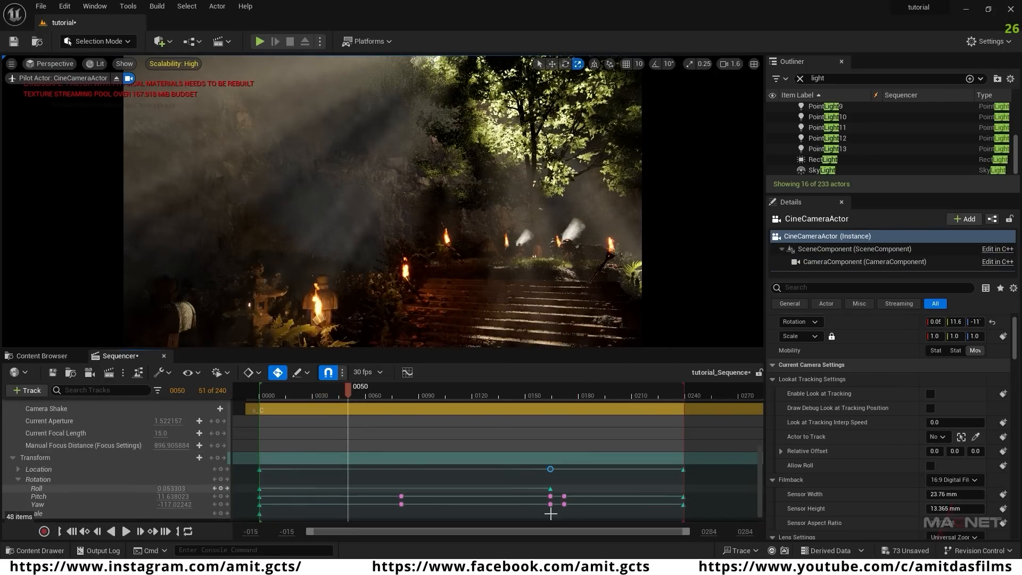
right_click(550, 489)
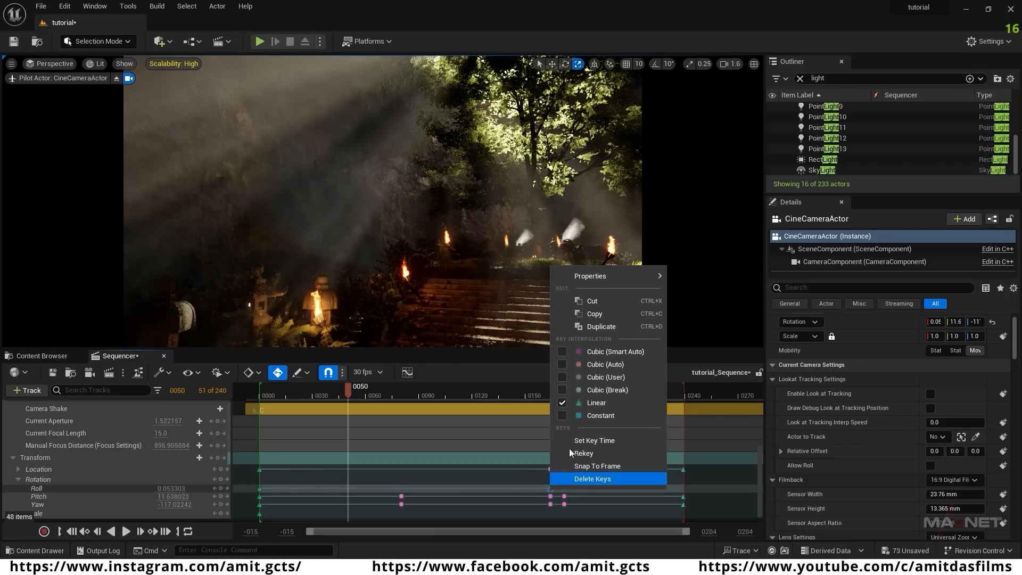
left_click(594, 351)
- Delete the Pitch and Yaw keys at frame 172 and the Location key at frame 164
left_click_drag(573, 487, 565, 505)
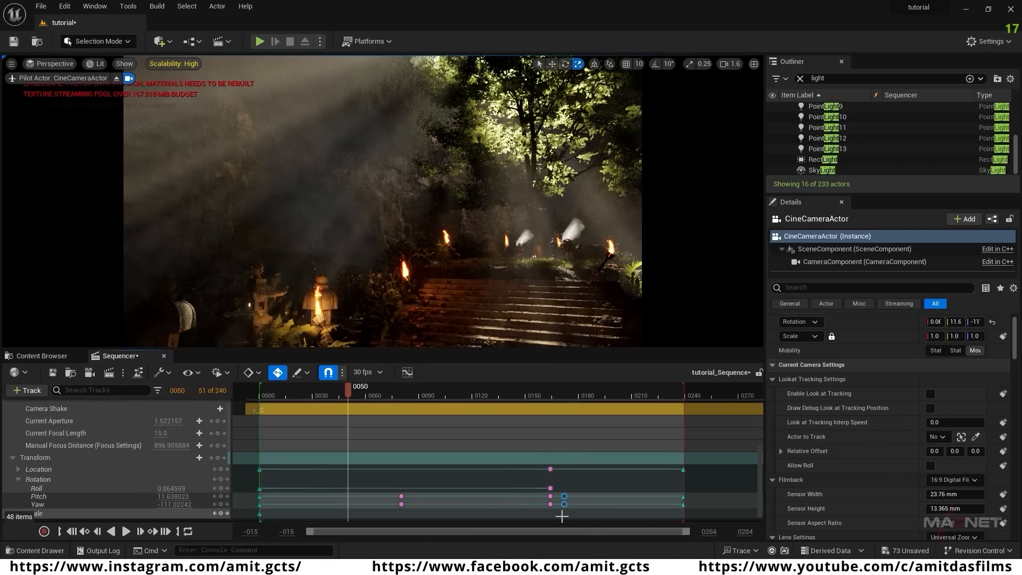
key("Delete")
left_click(550, 468)
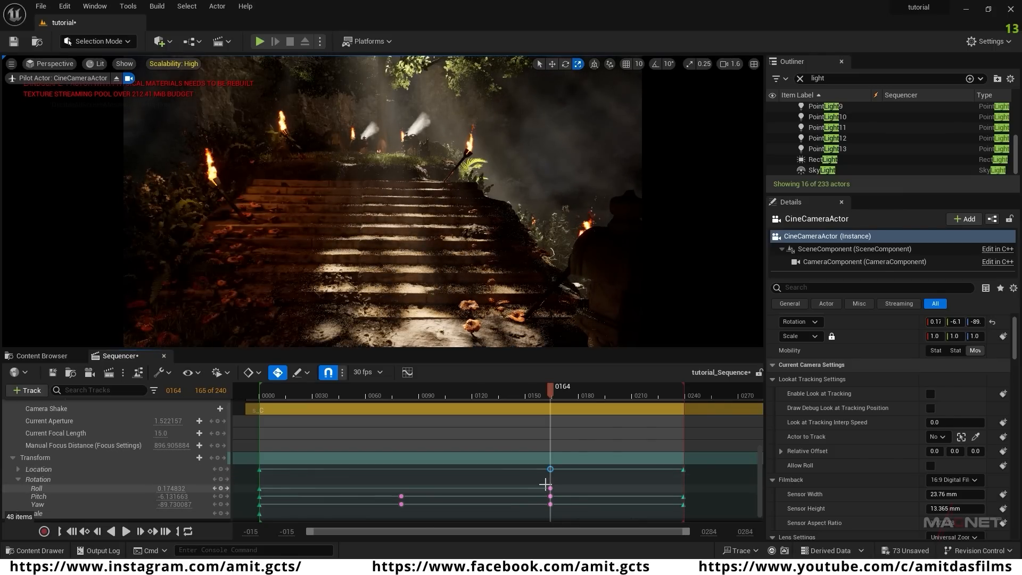
key("Delete")
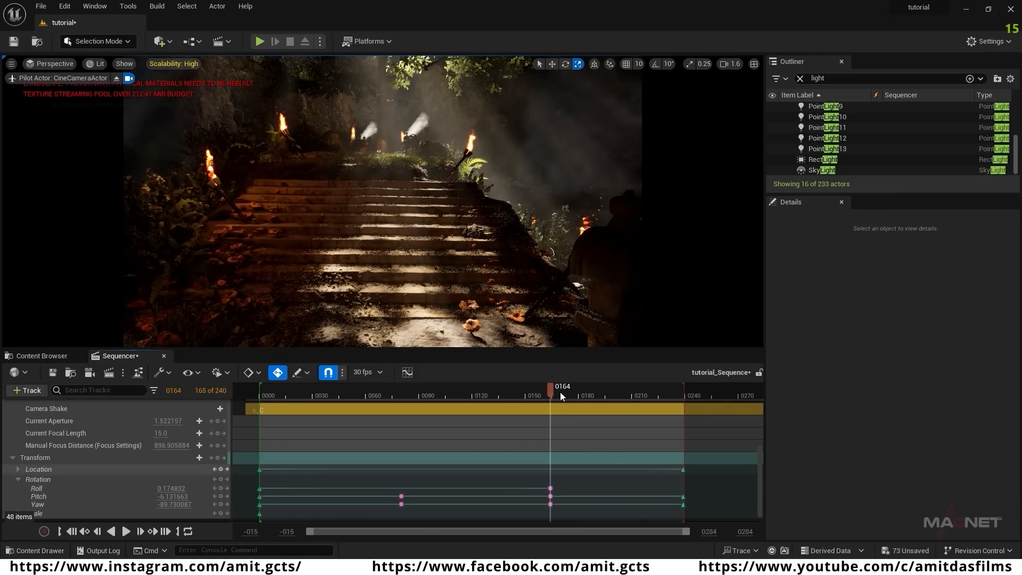
- Play back the shot from about frame 40 to check the camera motion and shake
left_click_drag(551, 391, 518, 392)
left_click(331, 398)
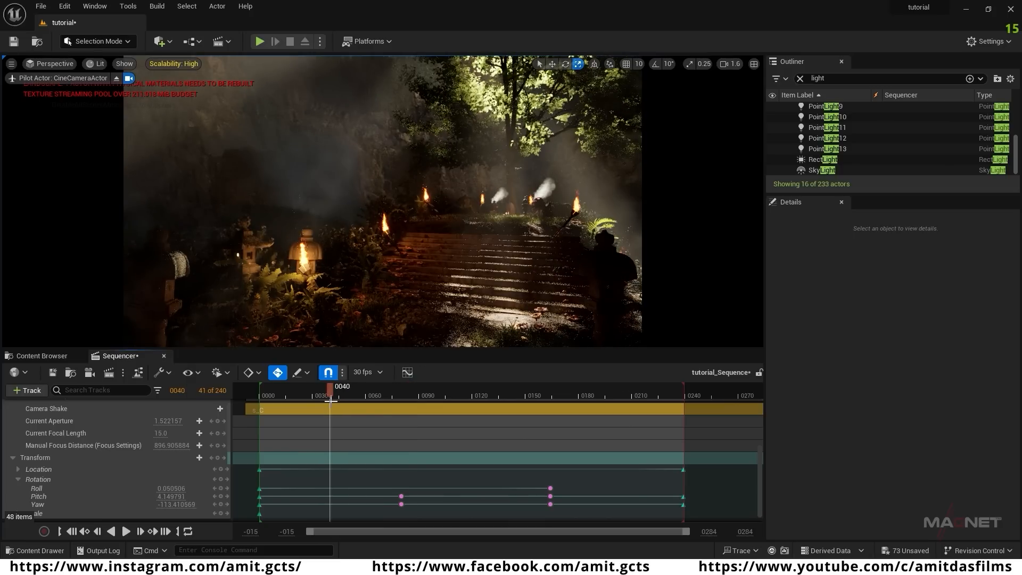
key("space")
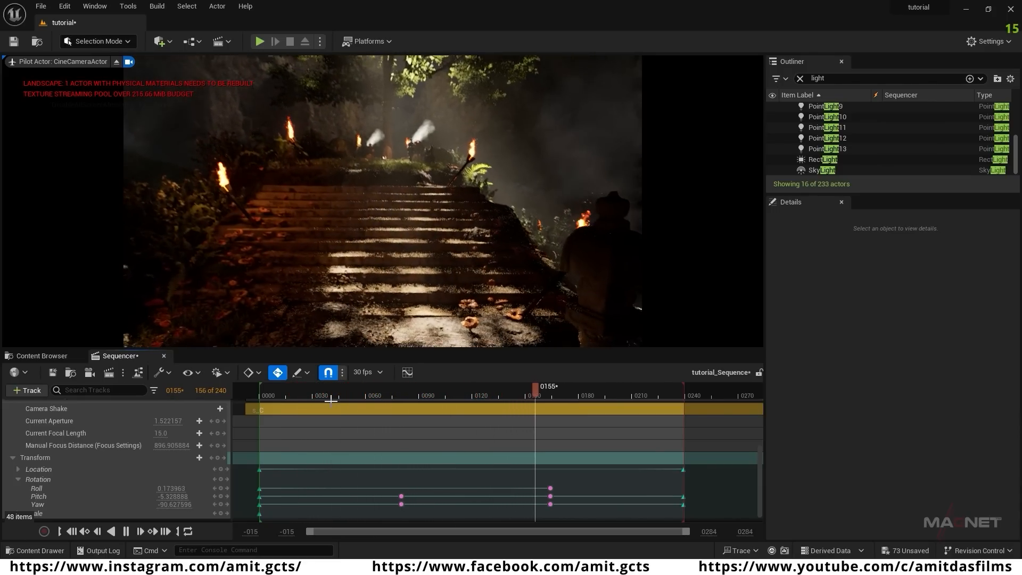
key("space")
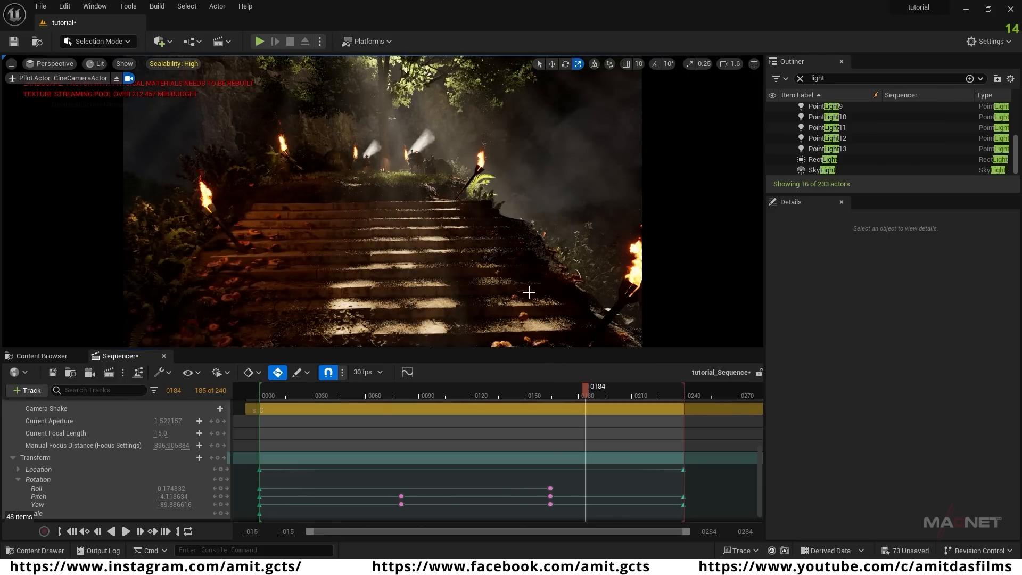
key("space")
key("space")
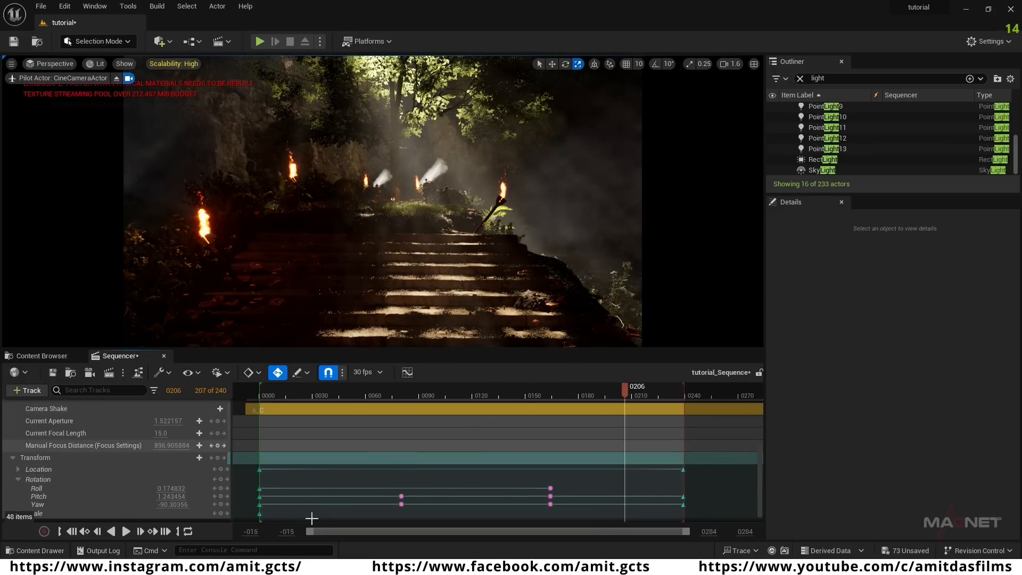
scroll(314, 490, "down", 1)
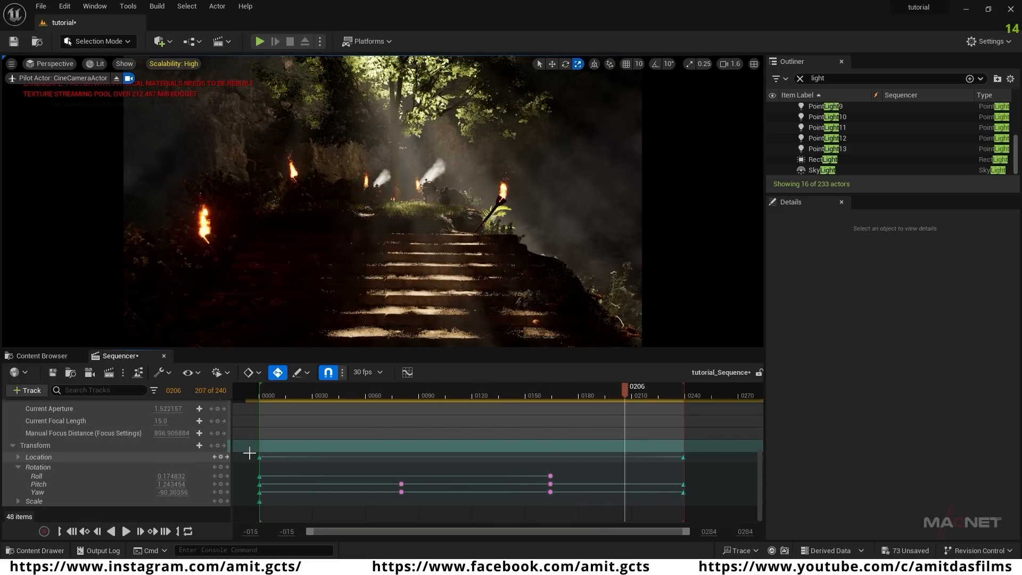
- Delete all the cine camera's transform keys and remove its Camera Shake track from the sequence
left_click_drag(249, 453, 272, 496)
left_click_drag(719, 509, 718, 506)
key("Delete")
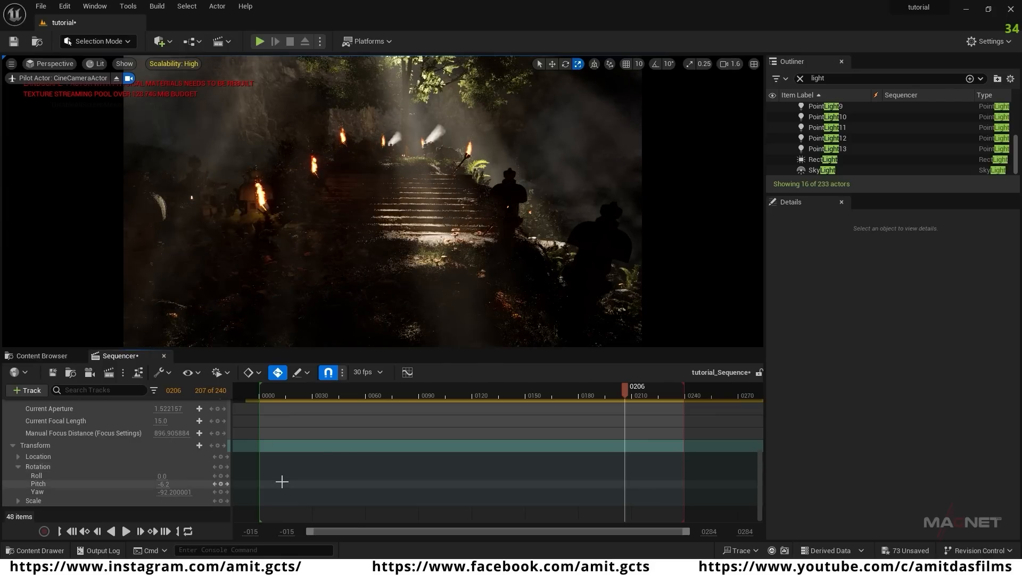
scroll(288, 476, "up", 2)
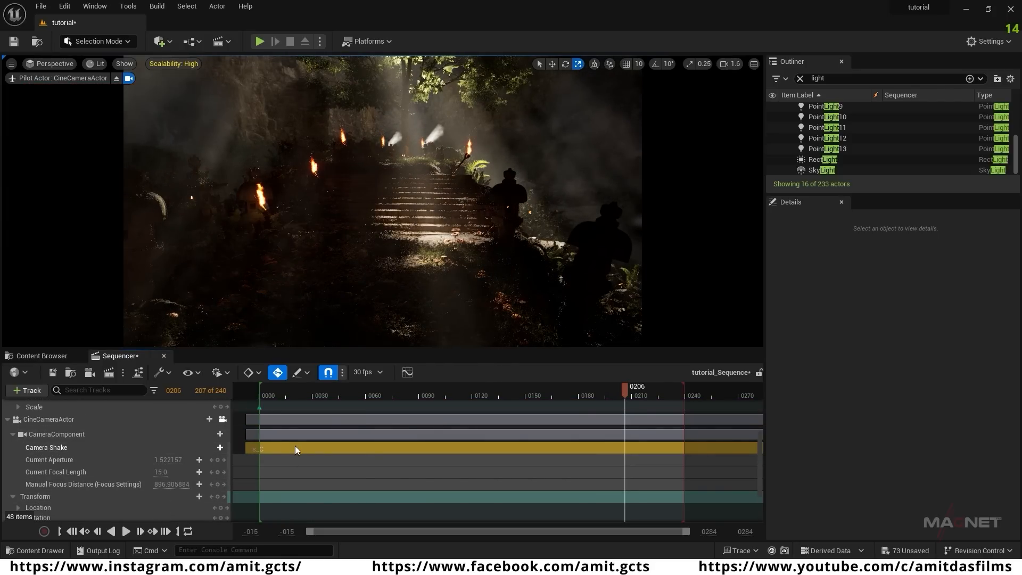
left_click(287, 433)
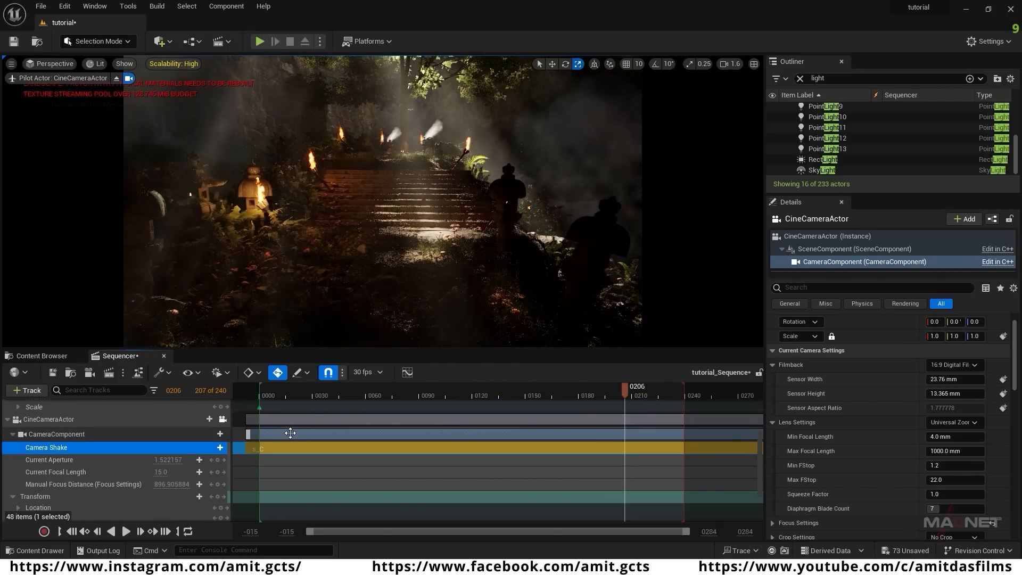
key("Delete")
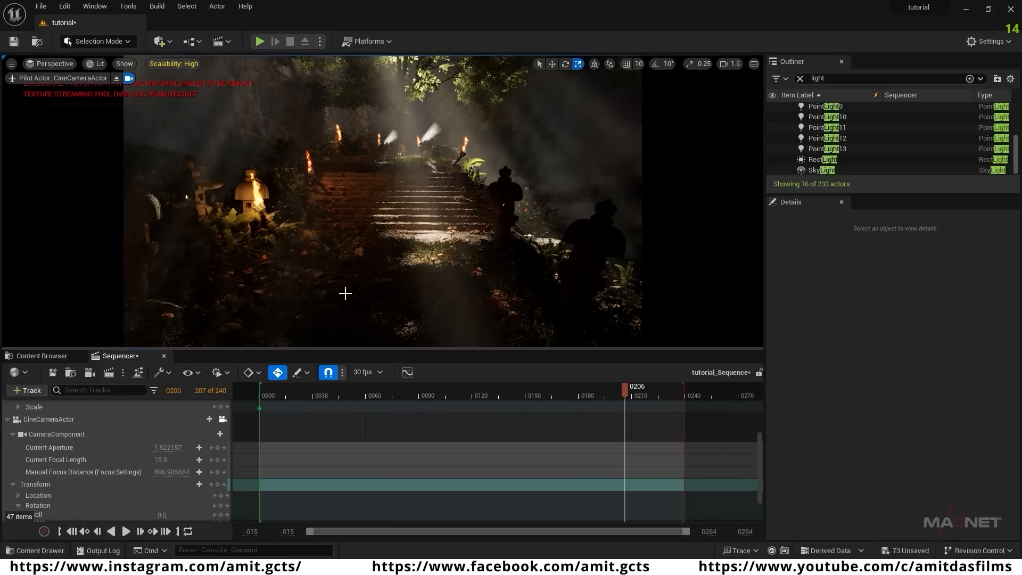
- Fly the piloted camera forward past the stairs to face the torches and smoking burners on the grass
key("w")
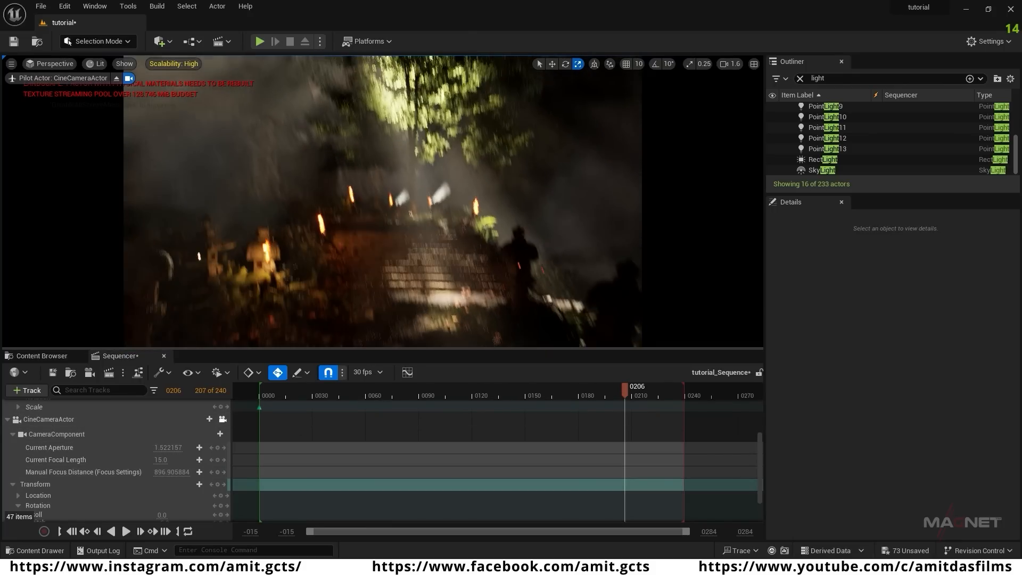
key("d")
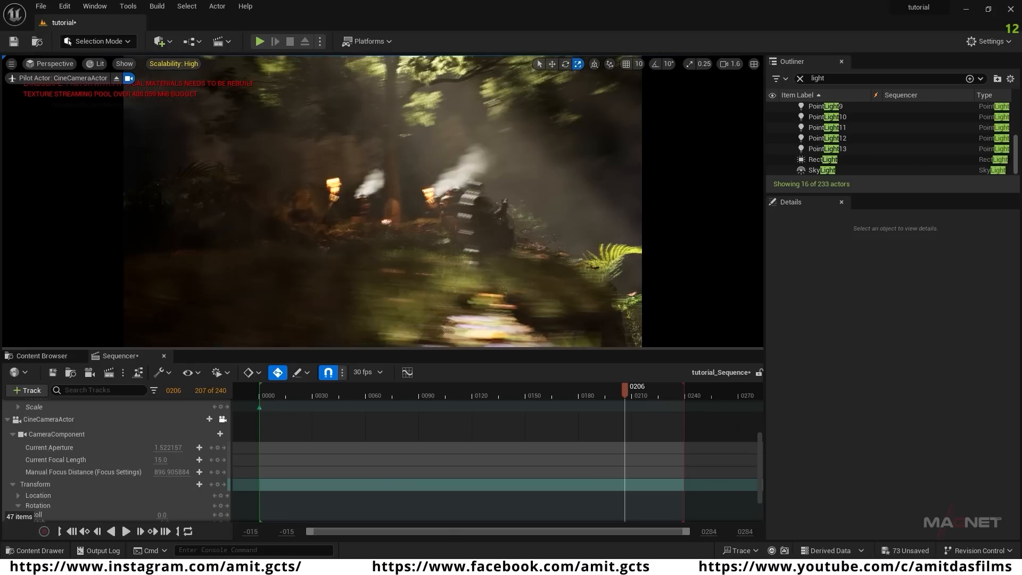
key("w")
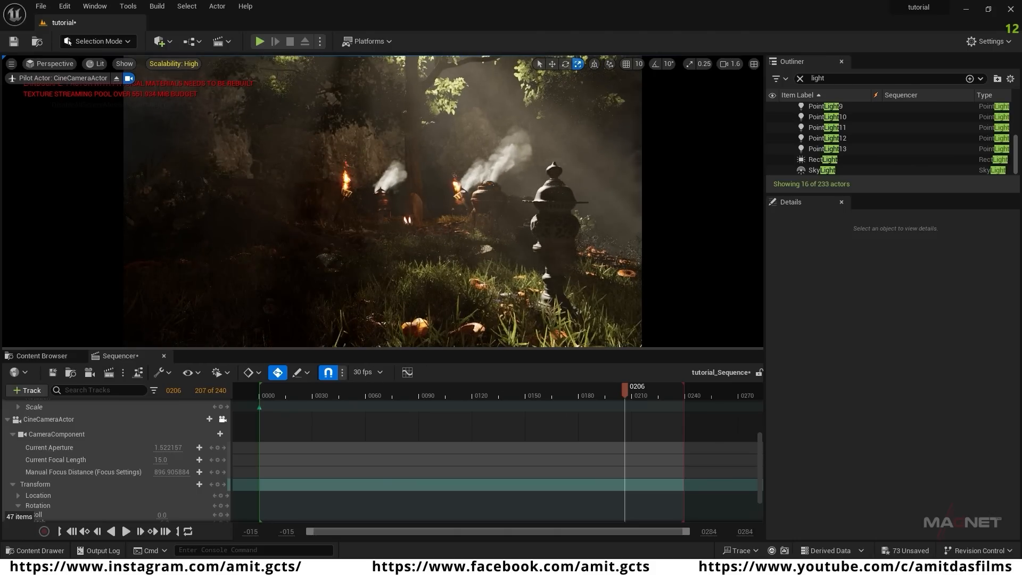
- Raise the cine camera's Current Focal Length to about 87.2 and reframe the shot on the carved stone and burner
scroll(77, 461, "up", 3)
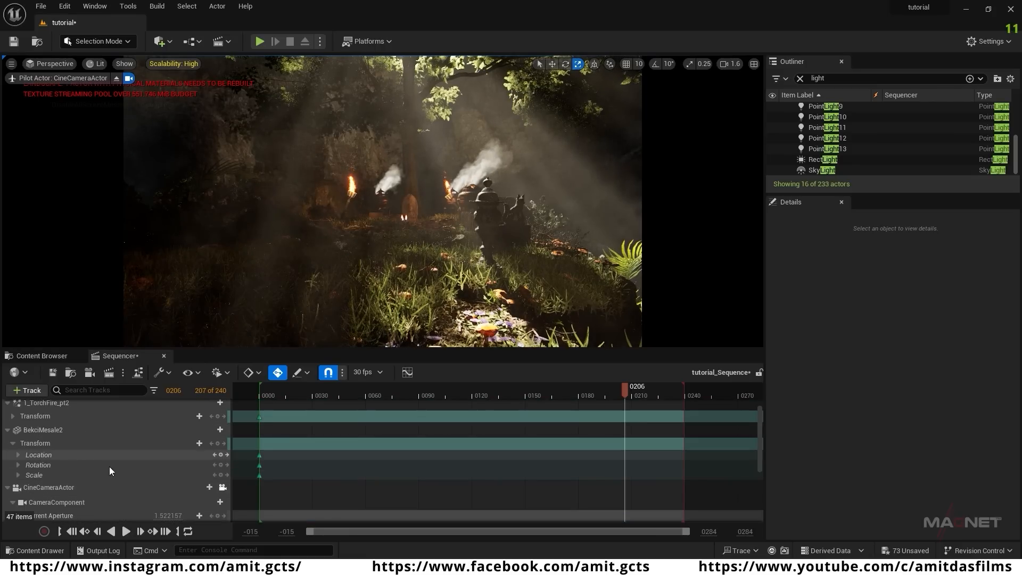
scroll(136, 478, "down", 2)
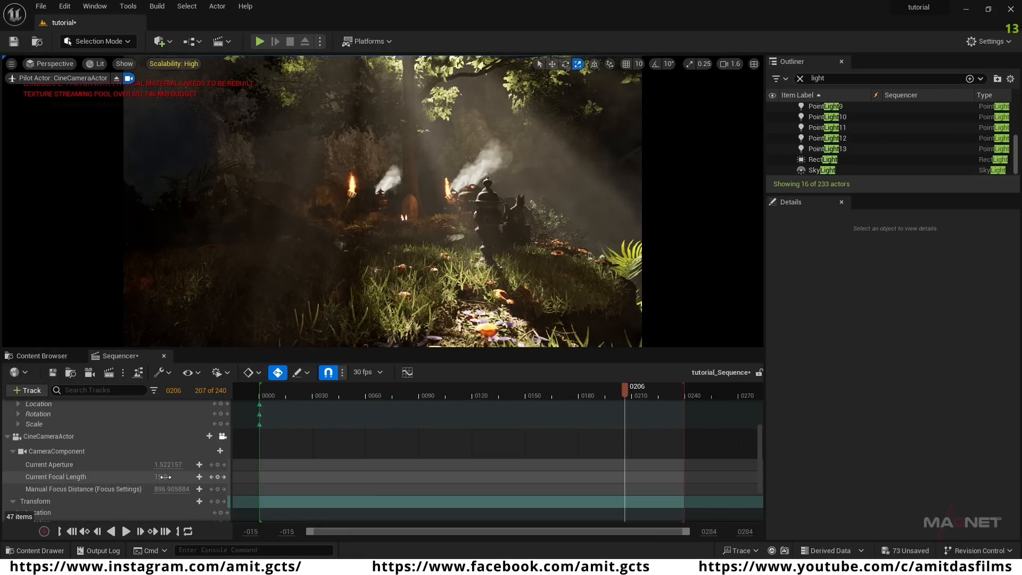
left_click_drag(170, 476, 186, 477)
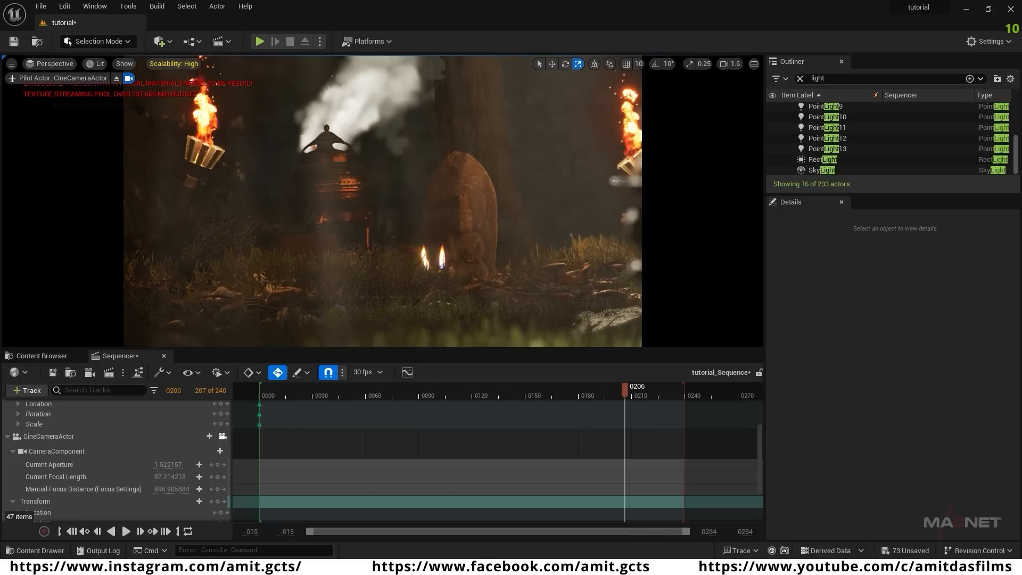
right_click_drag(383, 201, 396, 195)
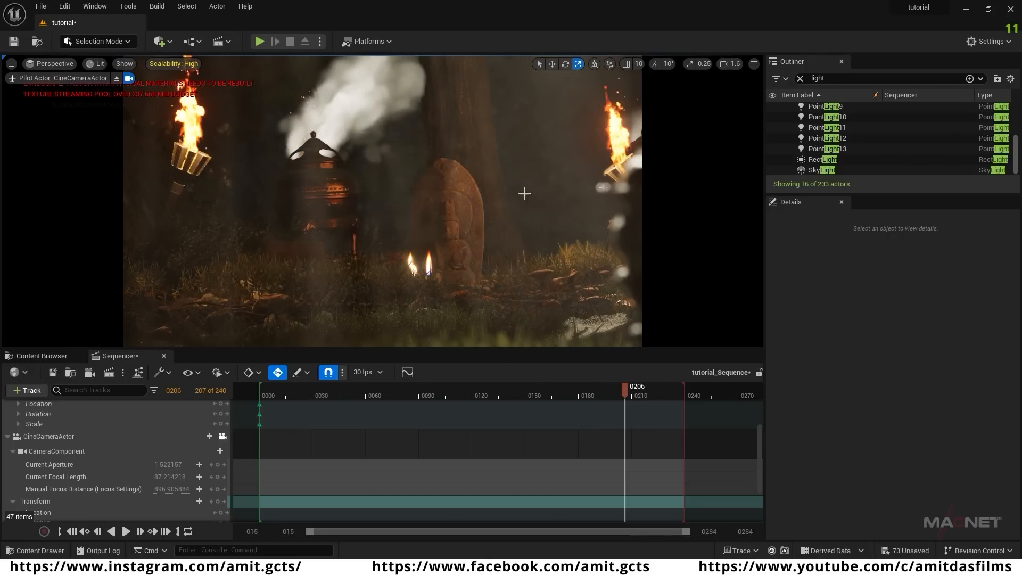
- Set all scalability groups to Epic and turn the camera up and towards the foreground lantern
left_click(180, 65)
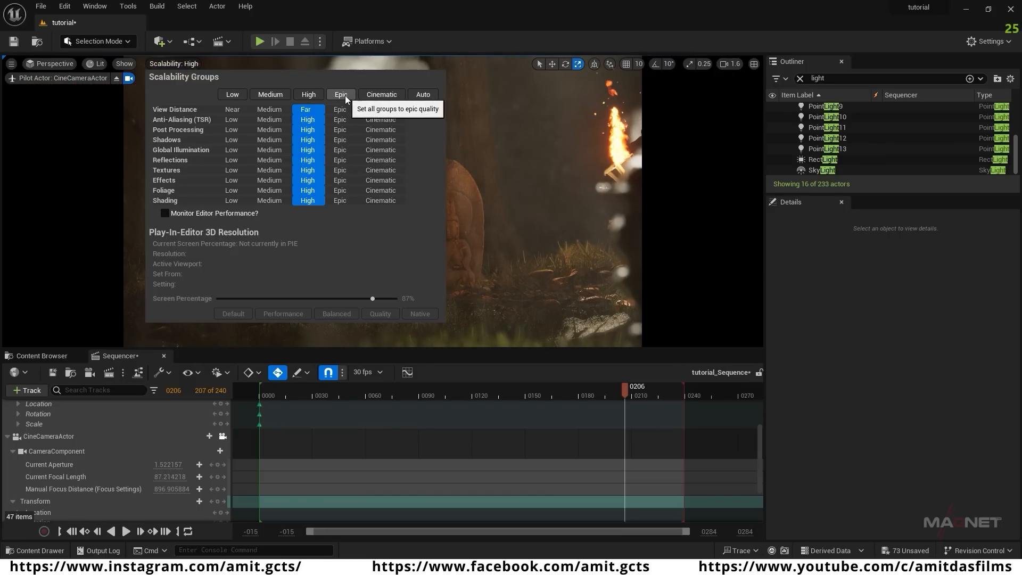
left_click(470, 121)
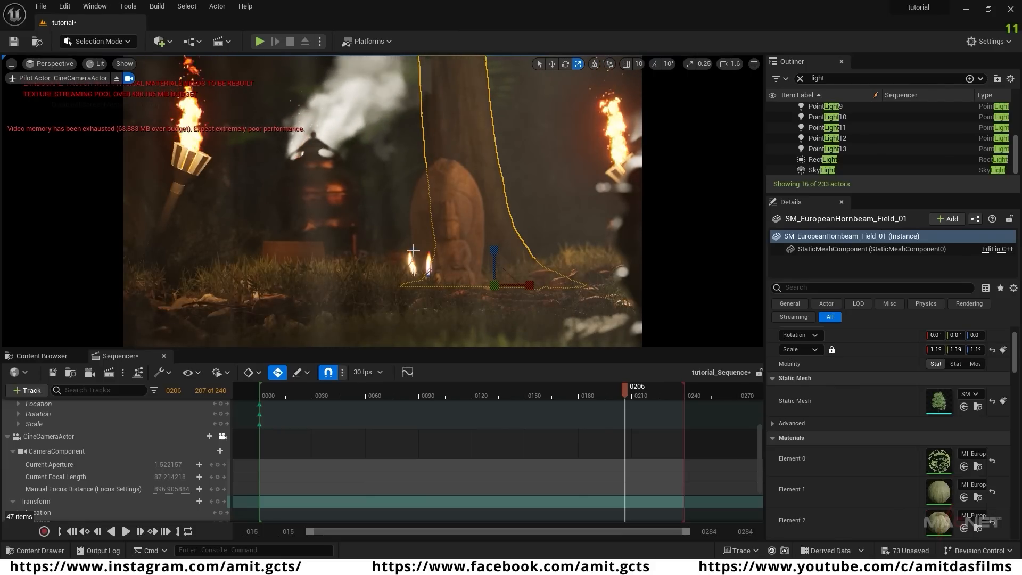
right_click_drag(381, 239, 441, 185)
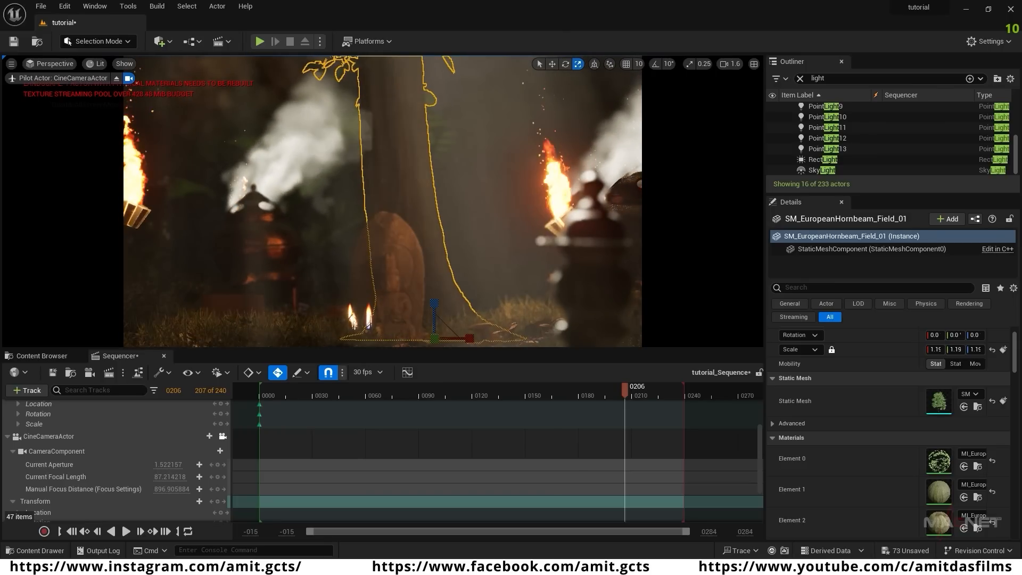
- Select the cine camera and set the lens Squeeze Factor to 2.0 for an anamorphic look
left_click(43, 436)
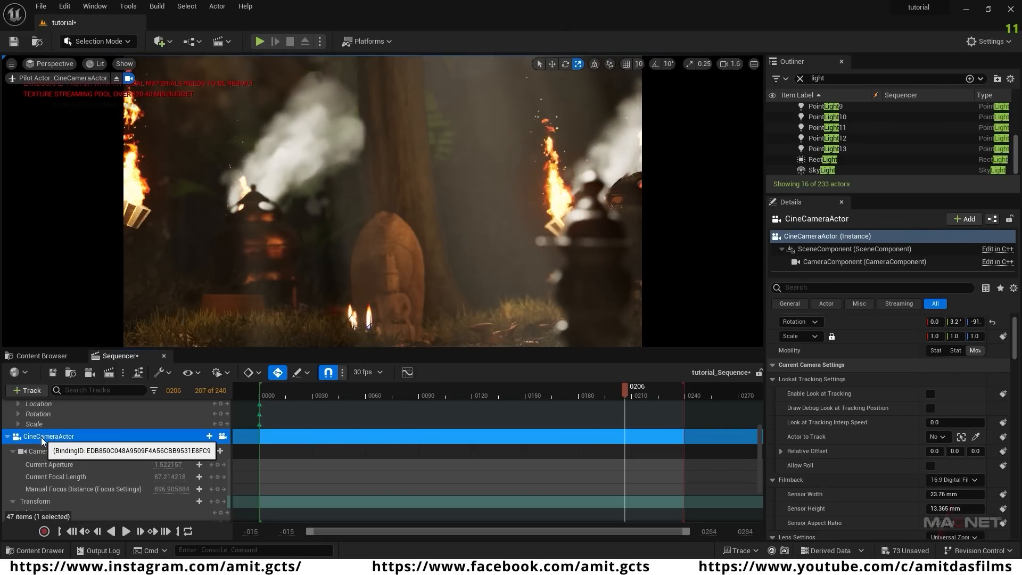
scroll(1015, 336, "down", 1)
scroll(1015, 336, "down", 1)
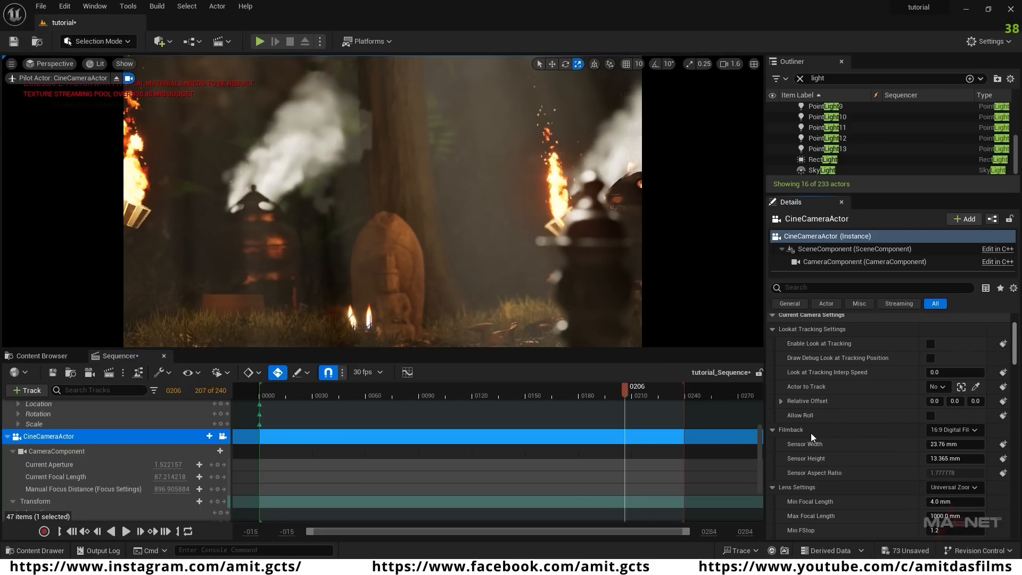
scroll(818, 465, "down", 3)
scroll(834, 465, "down", 1)
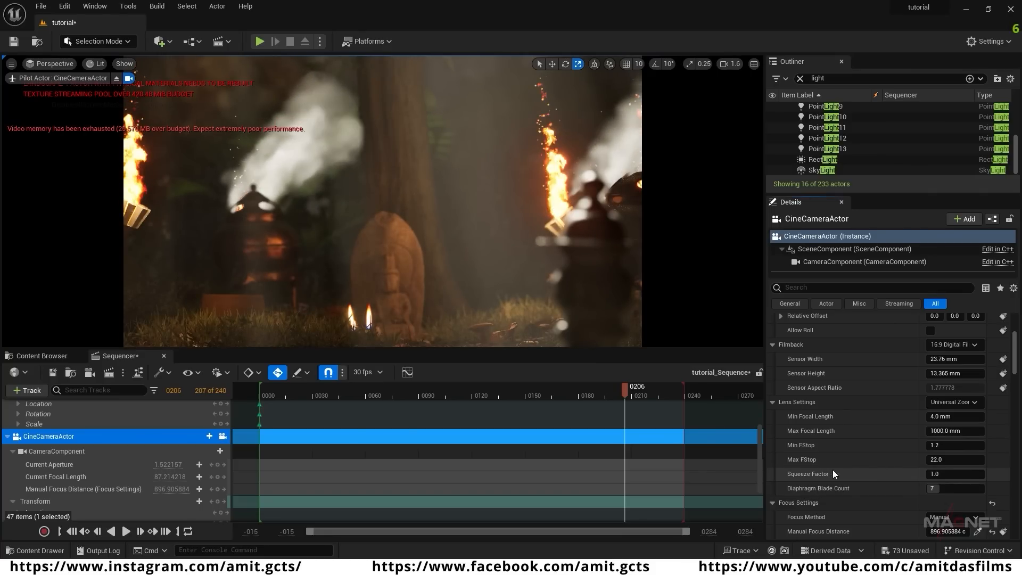
left_click(951, 475)
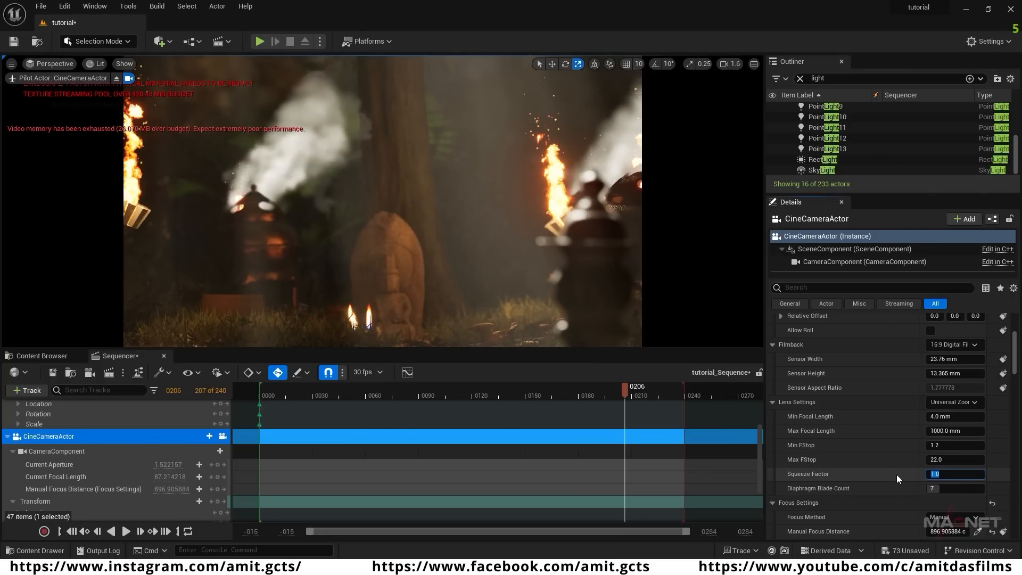
type("2")
key("Return")
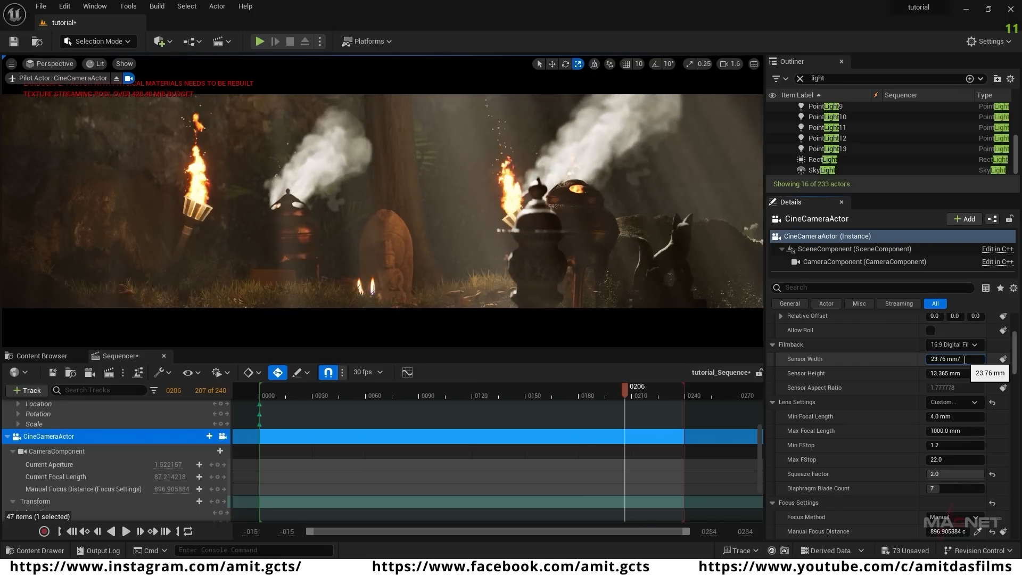
- Halve the filmback Sensor Width to 11.88 mm and slightly reframe the camera on the carved stone and foreground lantern
type("2")
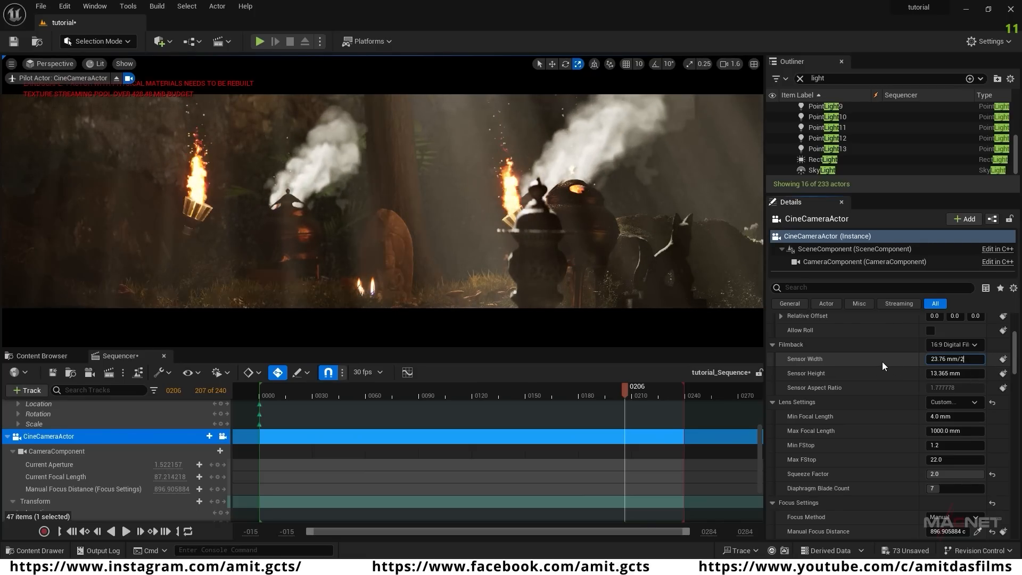
key("Return")
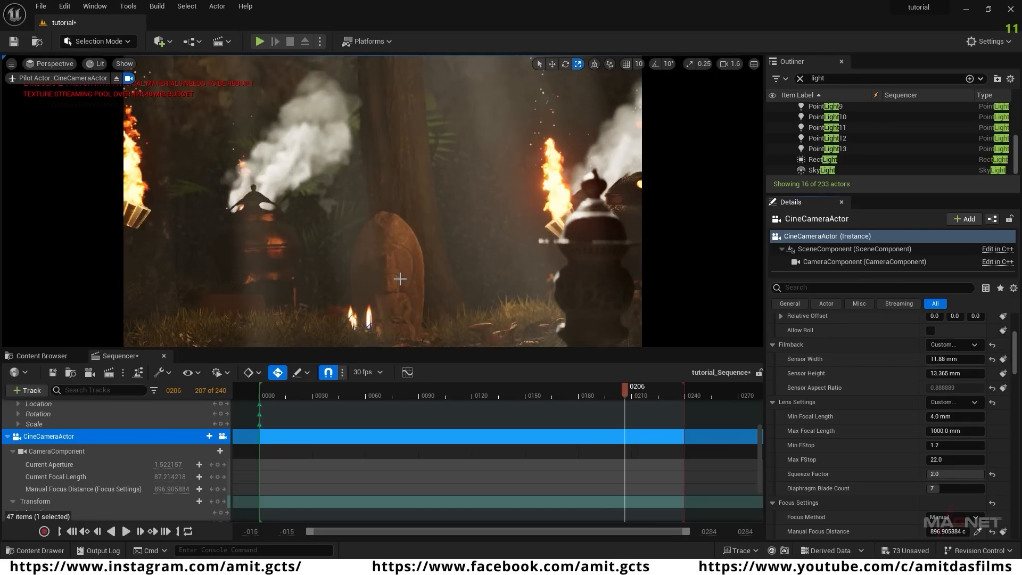
right_click_drag(420, 208, 405, 230)
right_click_drag(465, 261, 499, 225)
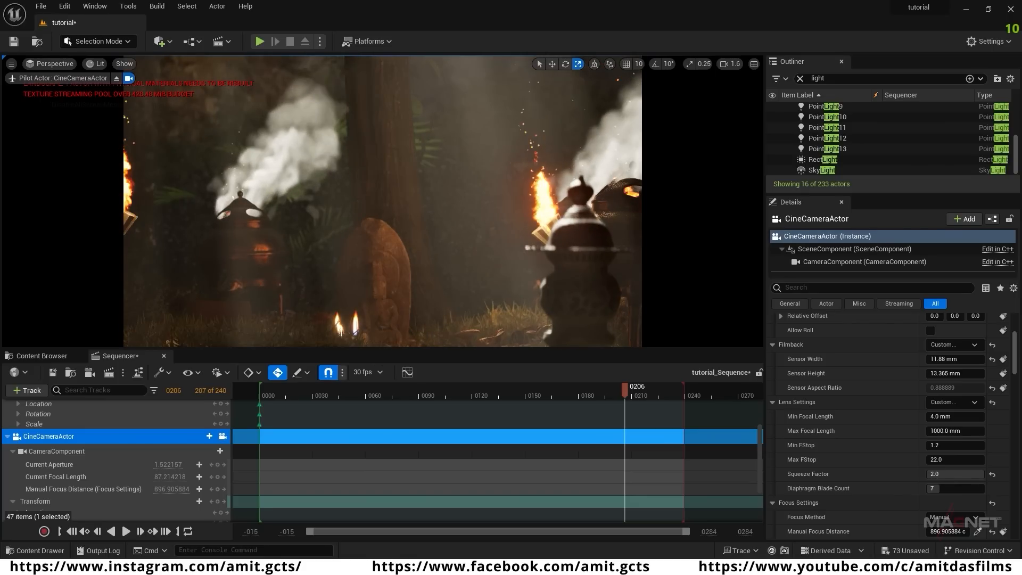
- Select the torch fire behind the foreground lantern and open Sequence_Mat, the parent of its Element 0 material
left_click(543, 197)
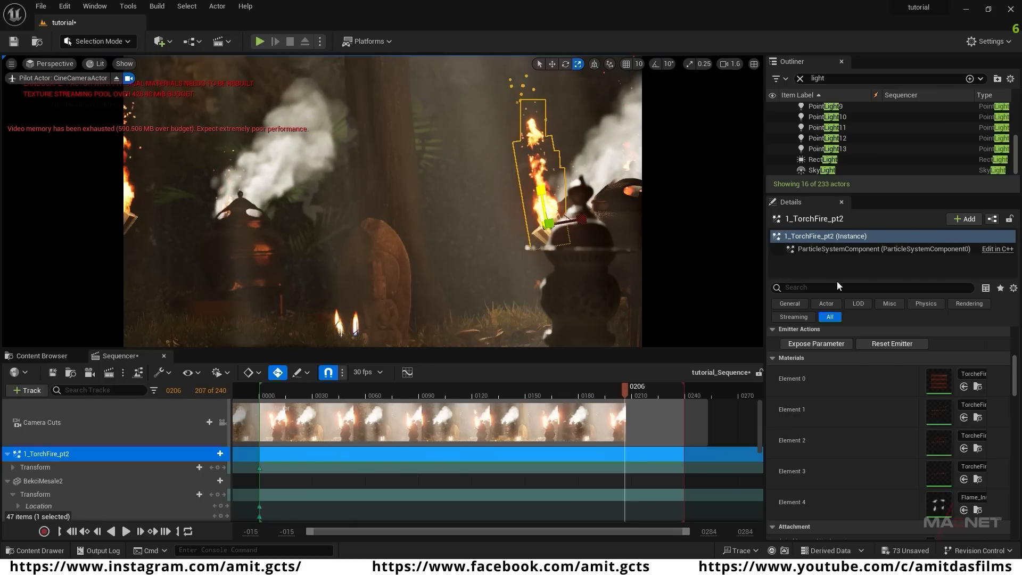
scroll(794, 373, "up", 2)
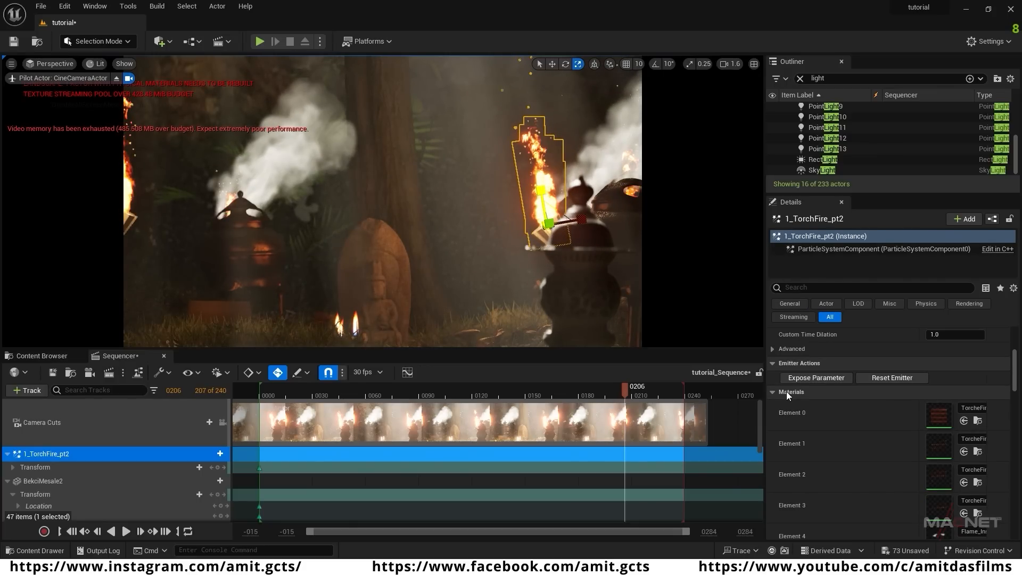
scroll(785, 394, "up", 1)
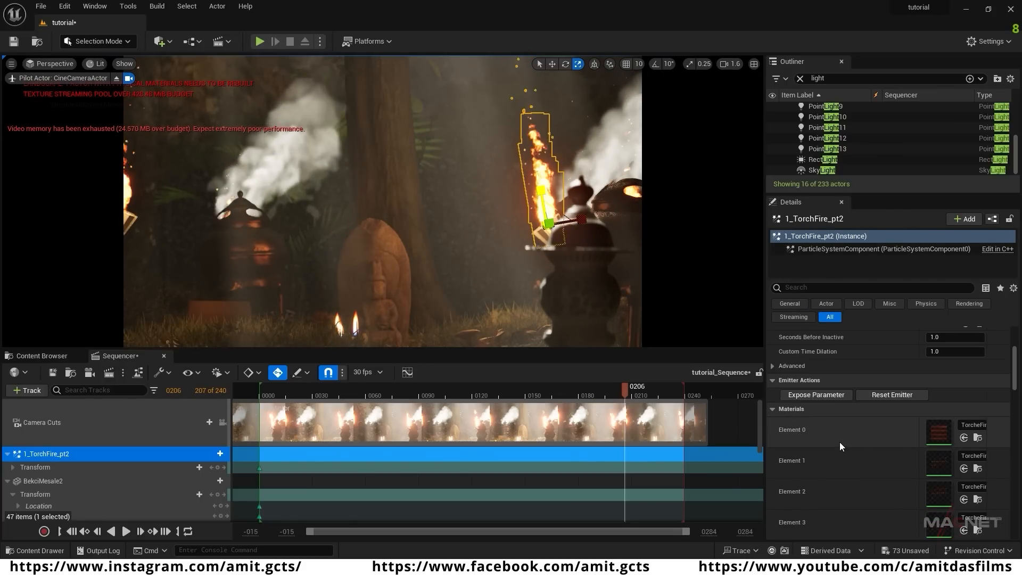
double_click(940, 430)
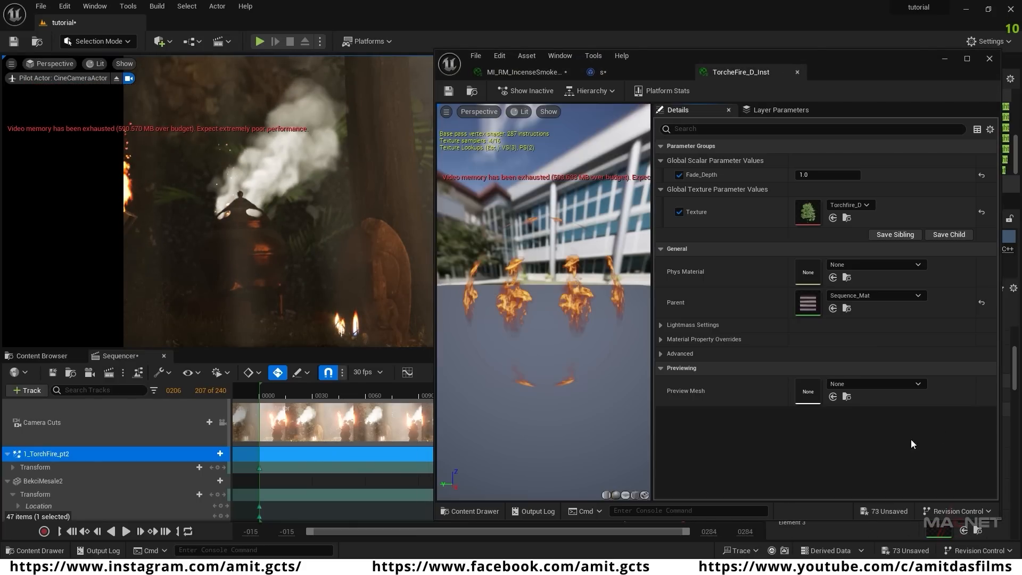
left_click(591, 91)
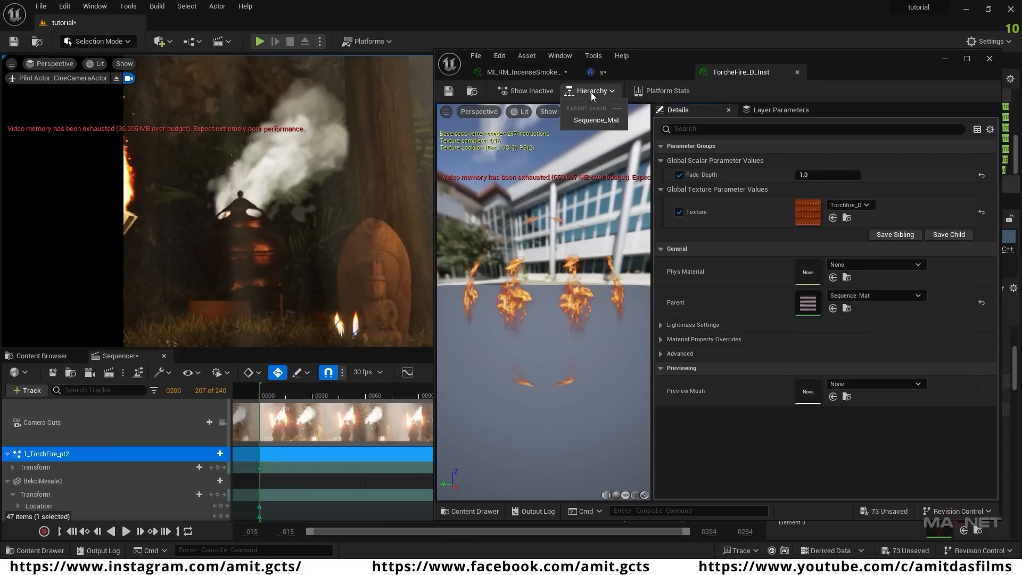
left_click(602, 119)
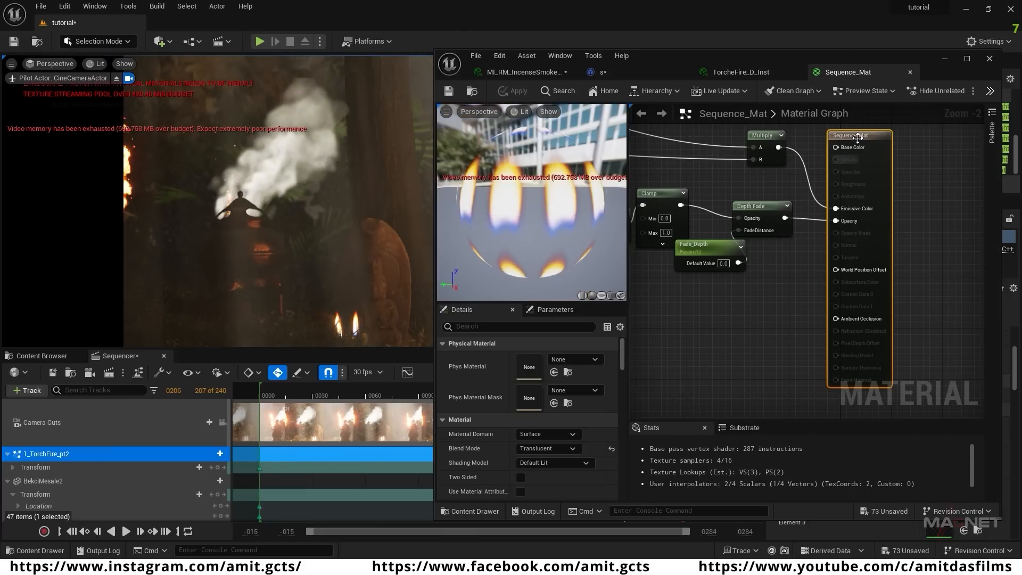
- Set the Translucency Pass of Sequence_Mat to Before DOF, apply and save the material, and return to the level
left_click_drag(856, 136, 873, 143)
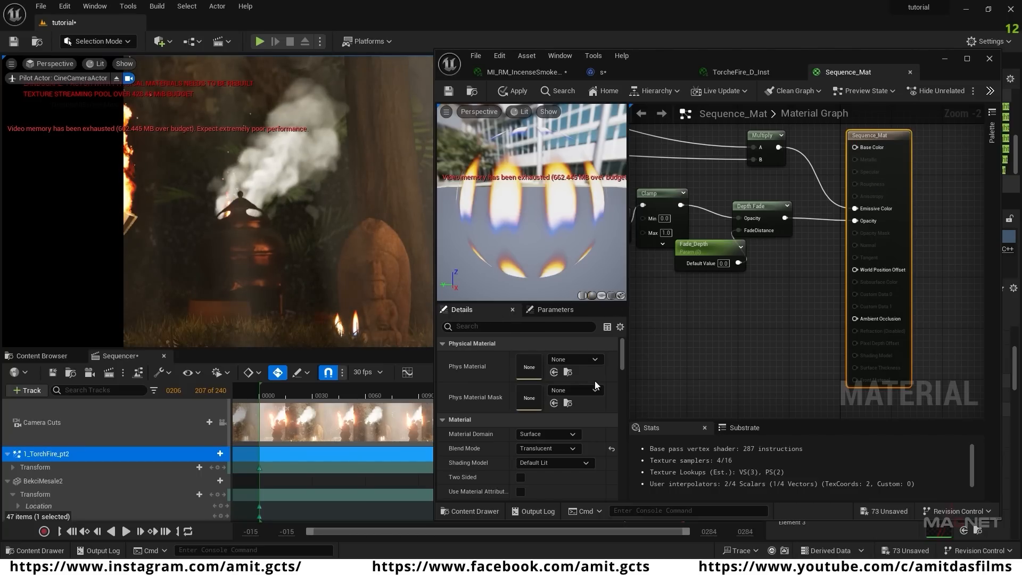
left_click_drag(622, 347, 621, 370)
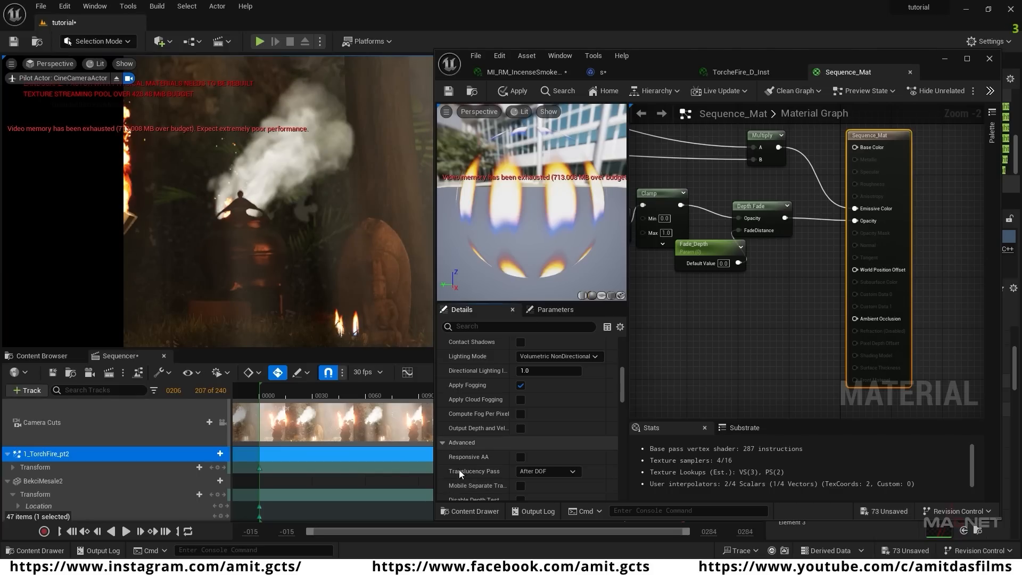
left_click(571, 471)
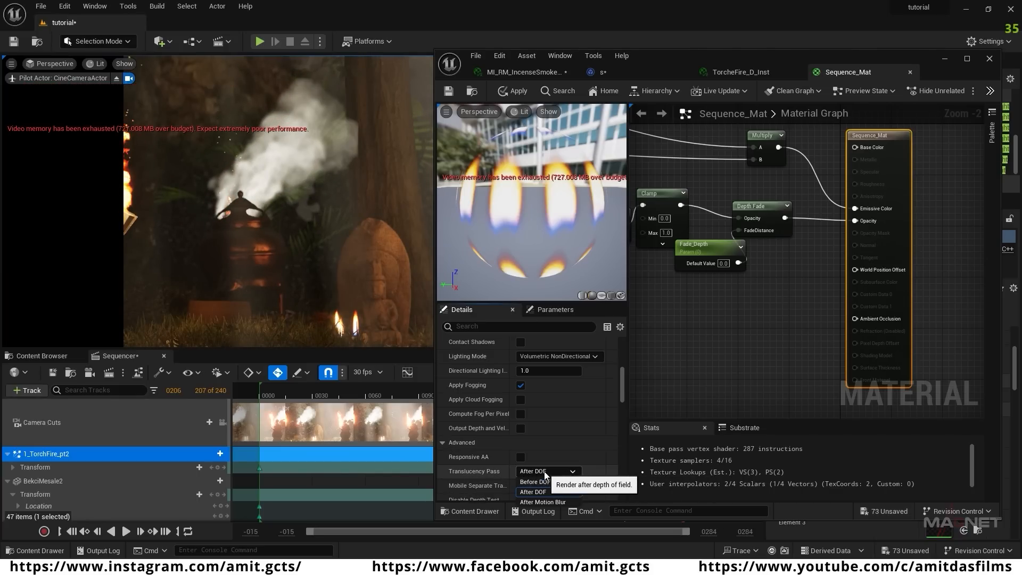
left_click(554, 481)
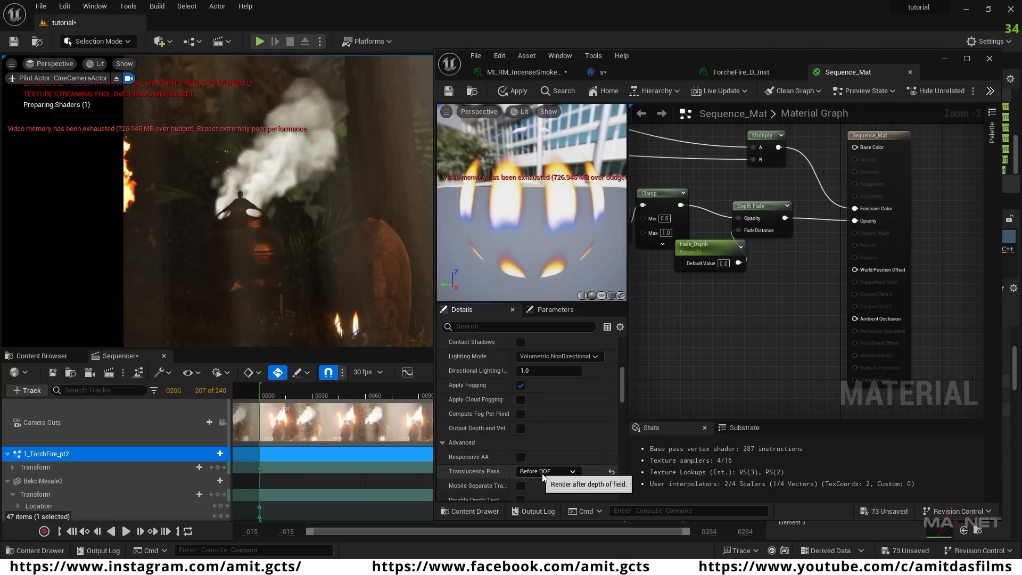
left_click(511, 91)
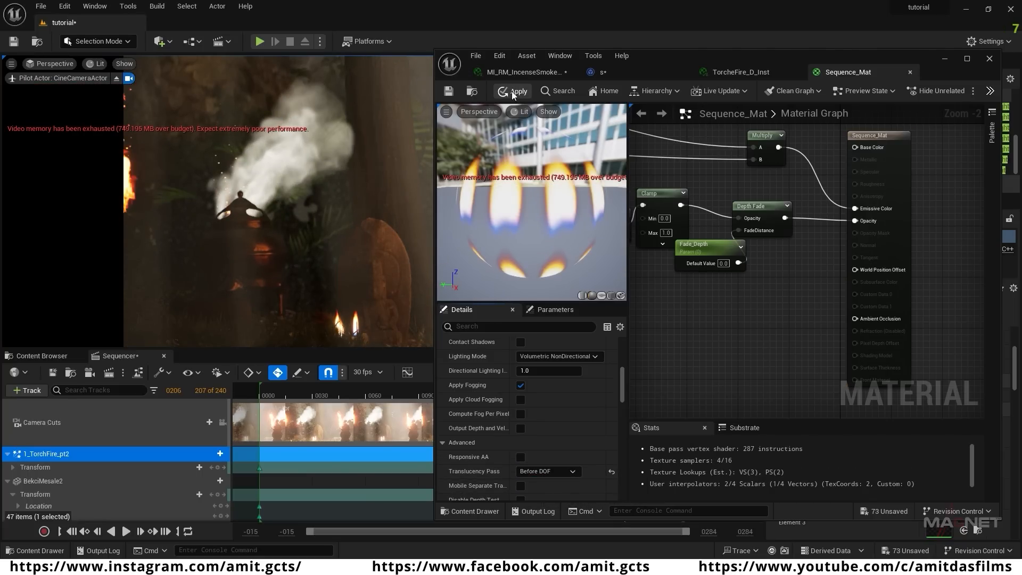
left_click(448, 92)
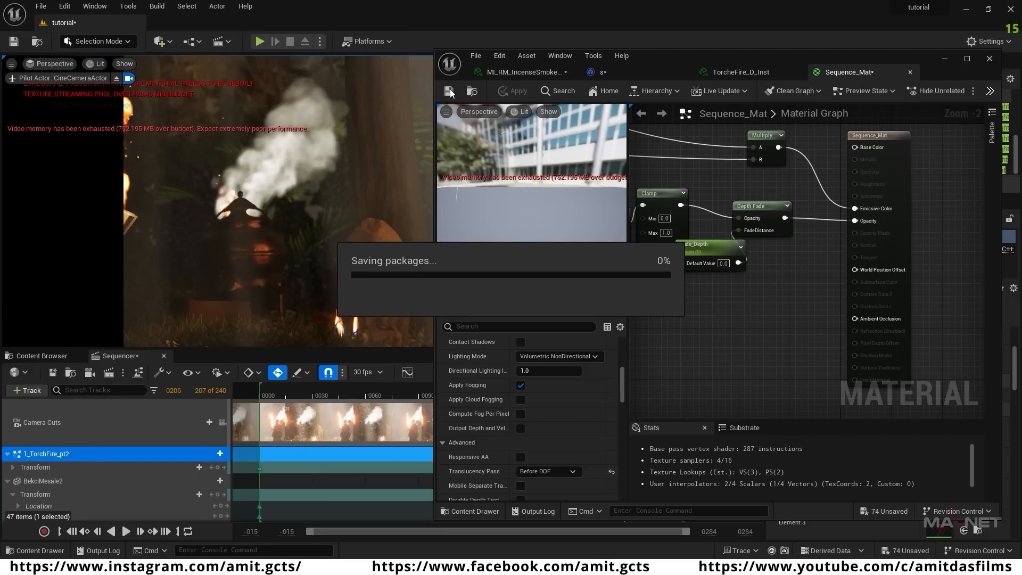
left_click(943, 59)
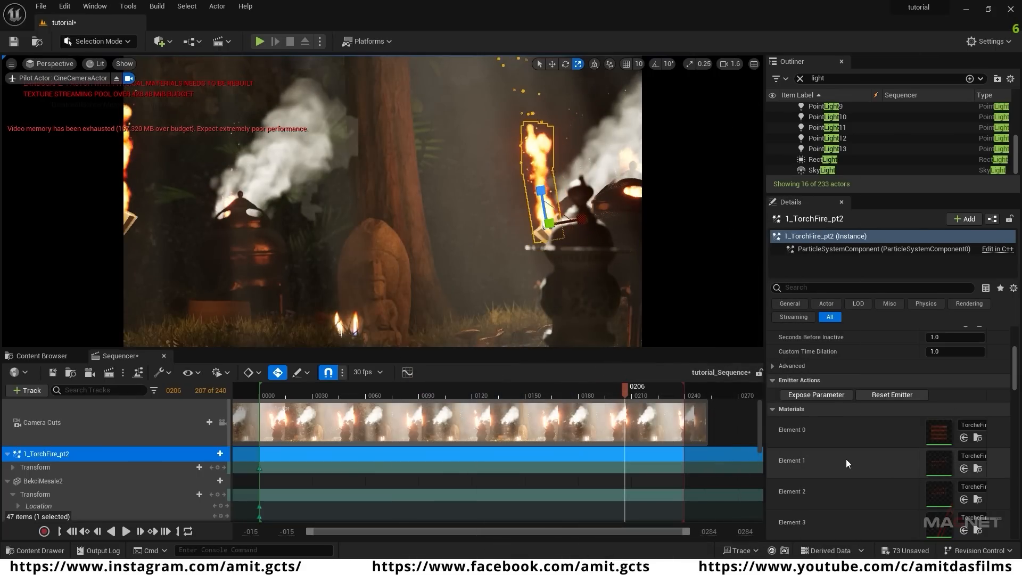
- Open the parent of the torch fire's Element 1 material, check its Translucency Pass, and return to the level
scroll(879, 485, "down", 1)
scroll(879, 483, "down", 1)
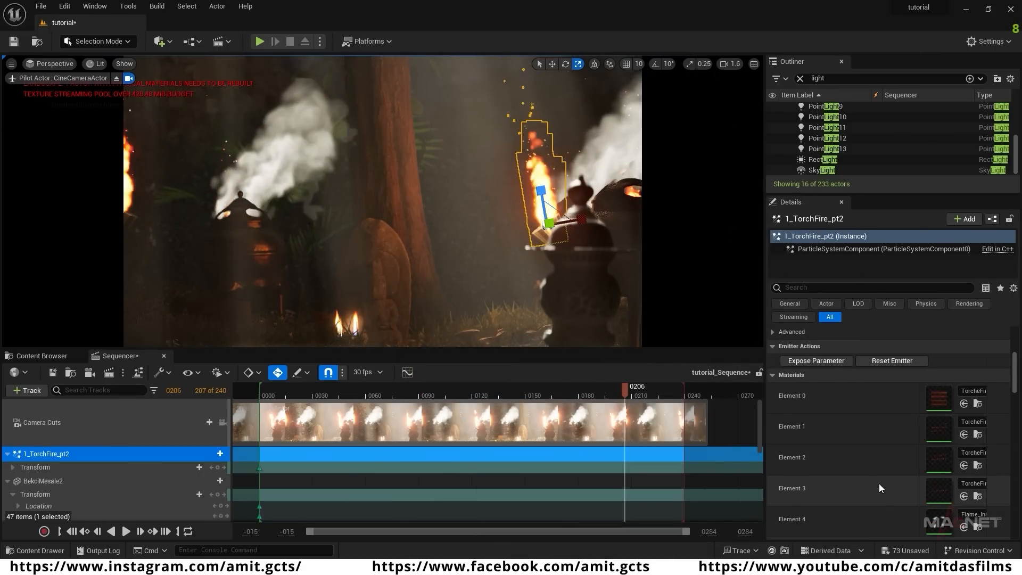
double_click(941, 460)
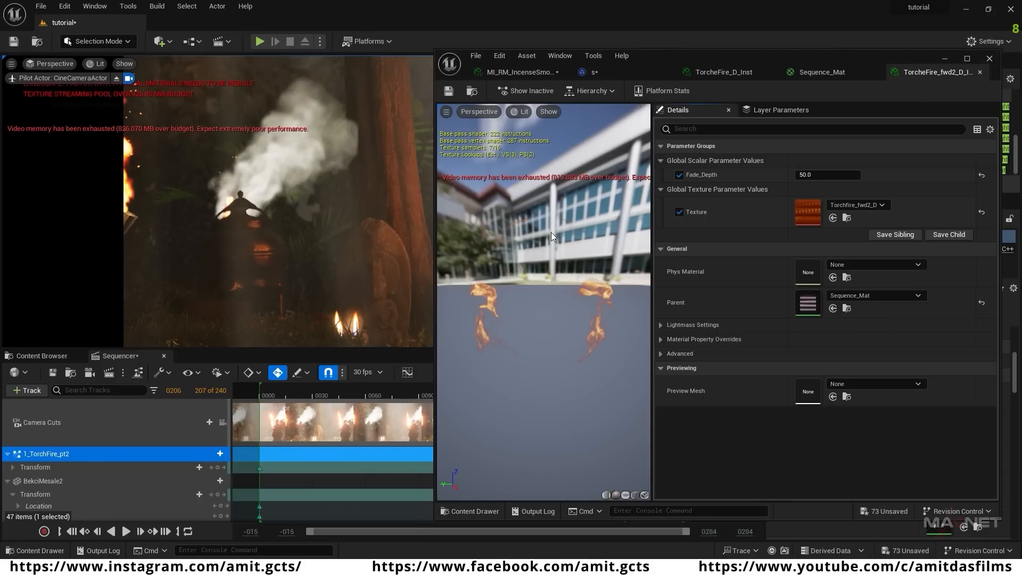
left_click(589, 92)
left_click(588, 120)
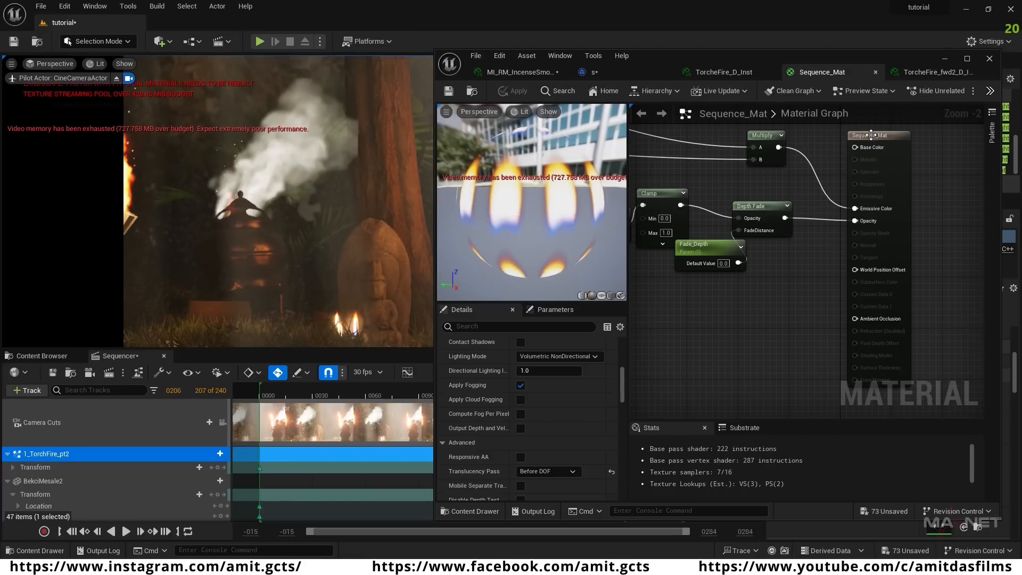
left_click(873, 136)
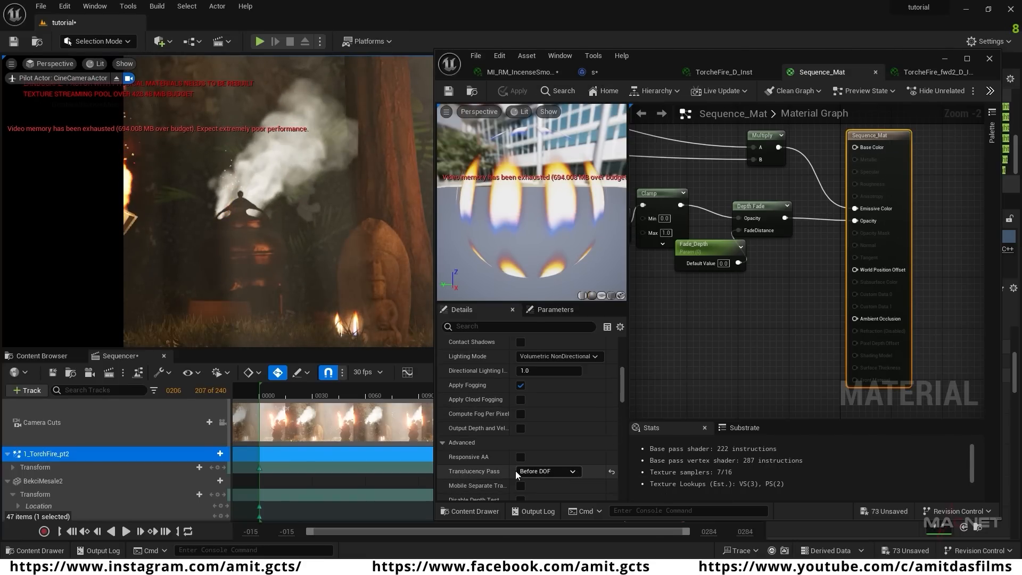
left_click(570, 472)
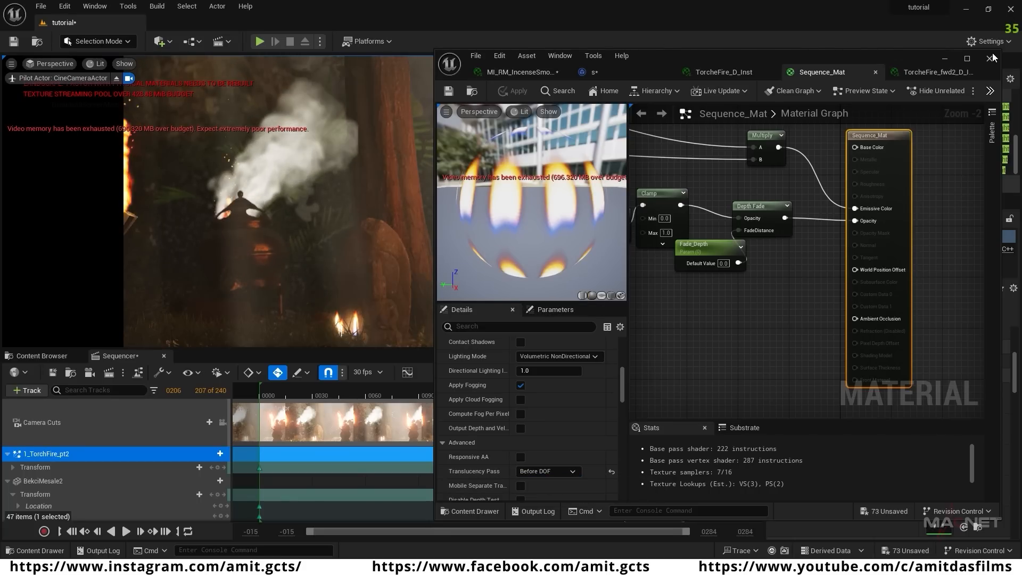
left_click(945, 58)
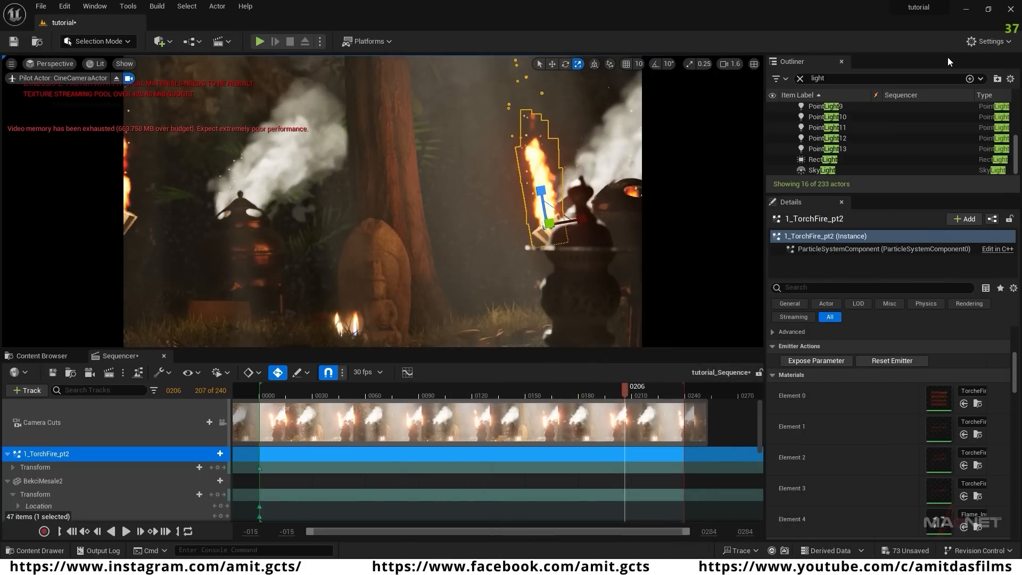
- Open Basic_Emi_Mat, the parent of the Element 4 flame material, set its Translucency Pass to Before DOF, apply it, and return to the level
double_click(938, 524)
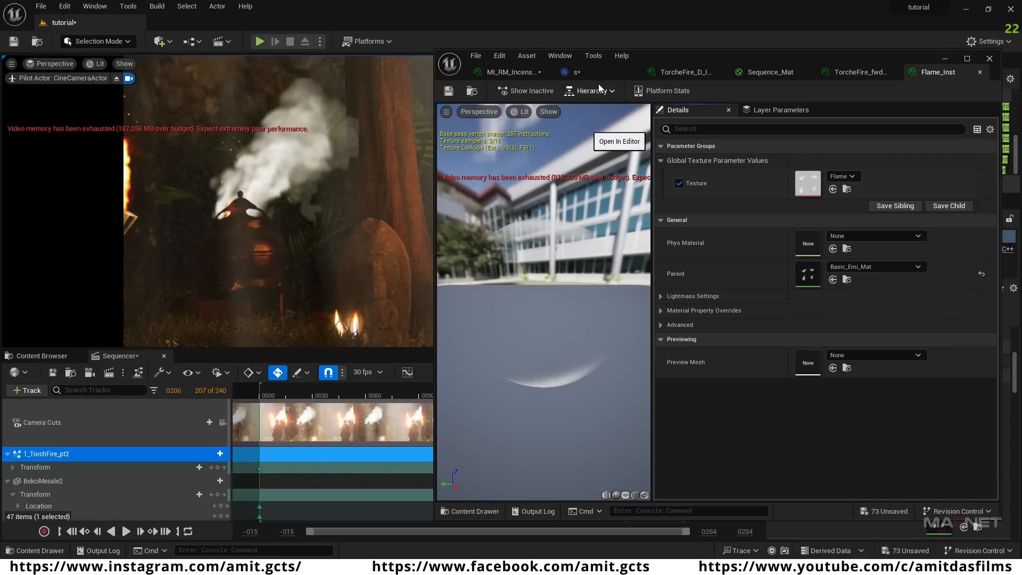
left_click(586, 119)
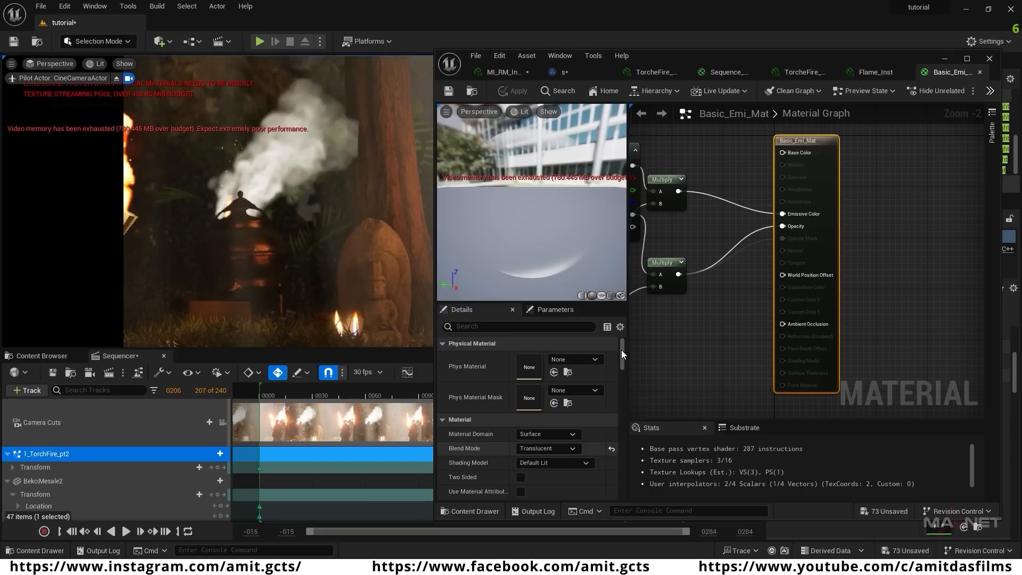
left_click_drag(621, 350, 621, 387)
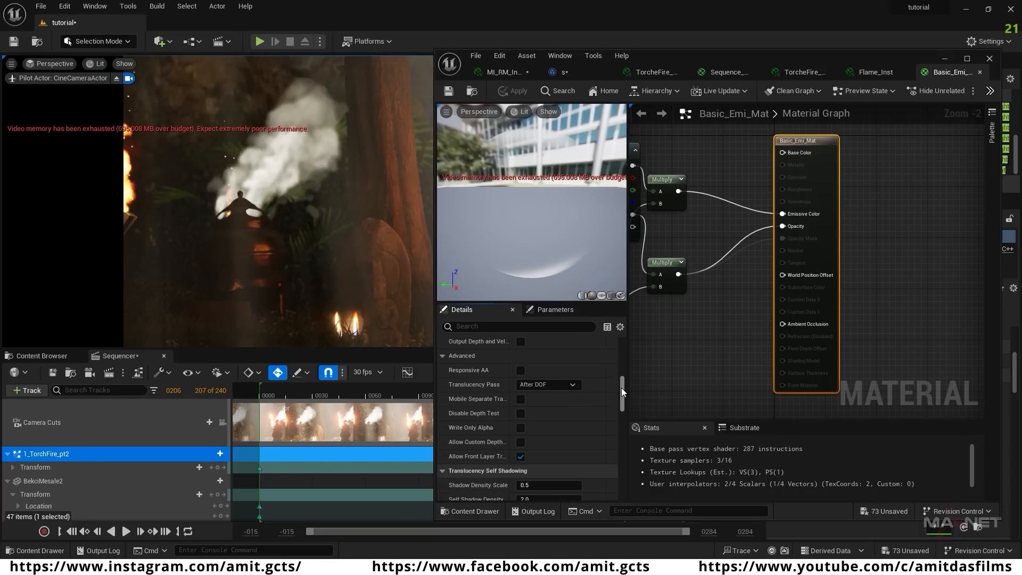
left_click(564, 385)
left_click(538, 394)
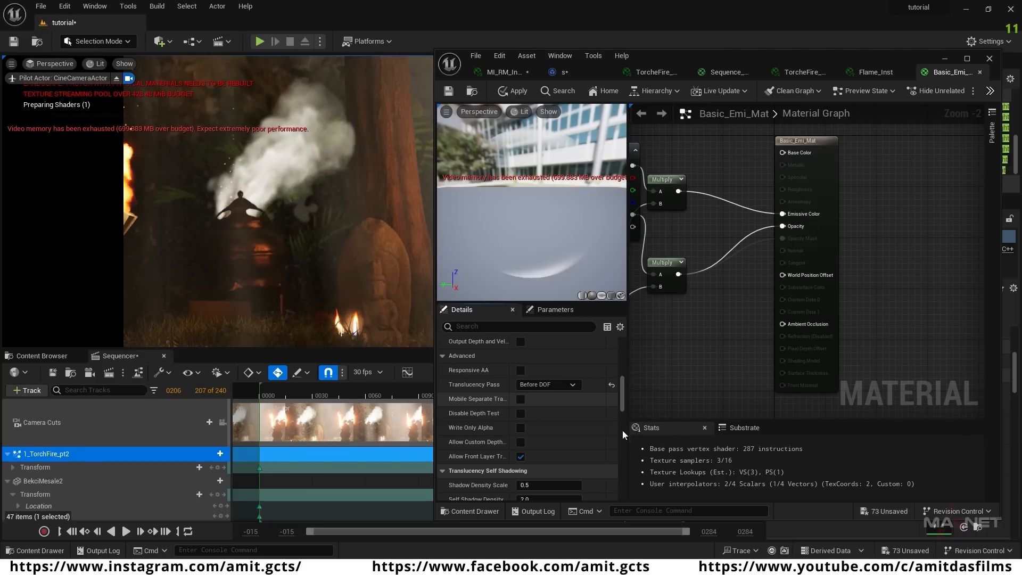
left_click(512, 92)
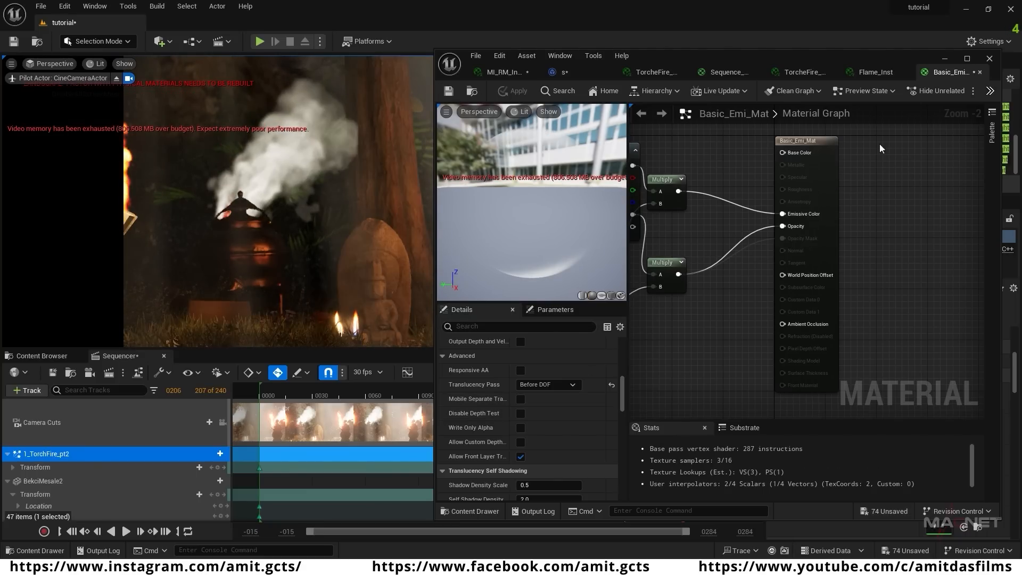
left_click(944, 58)
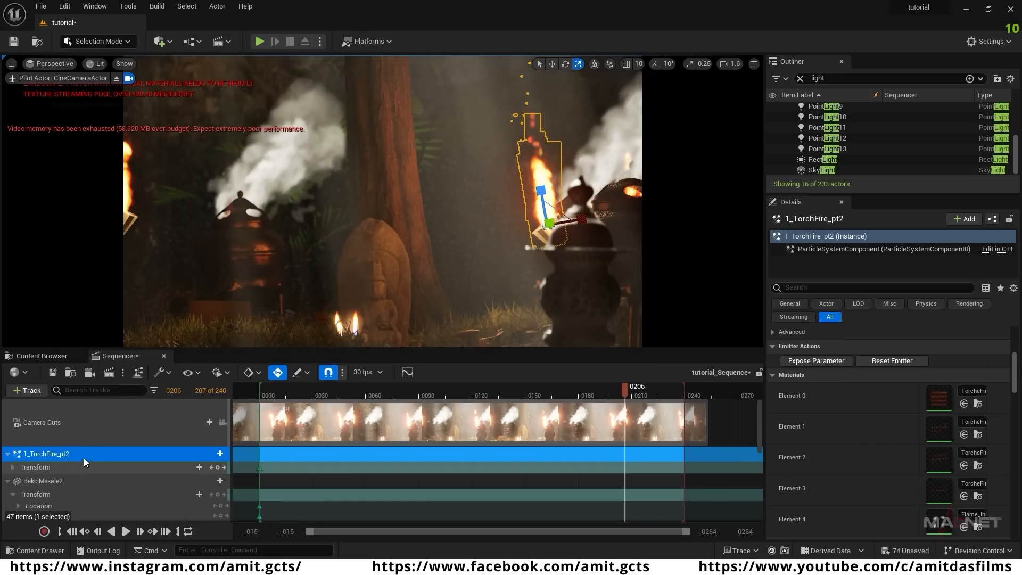
- Collapse the BekciMesale2 track and set the cine camera's Manual Focus Distance to about 1421.7
left_click(10, 484)
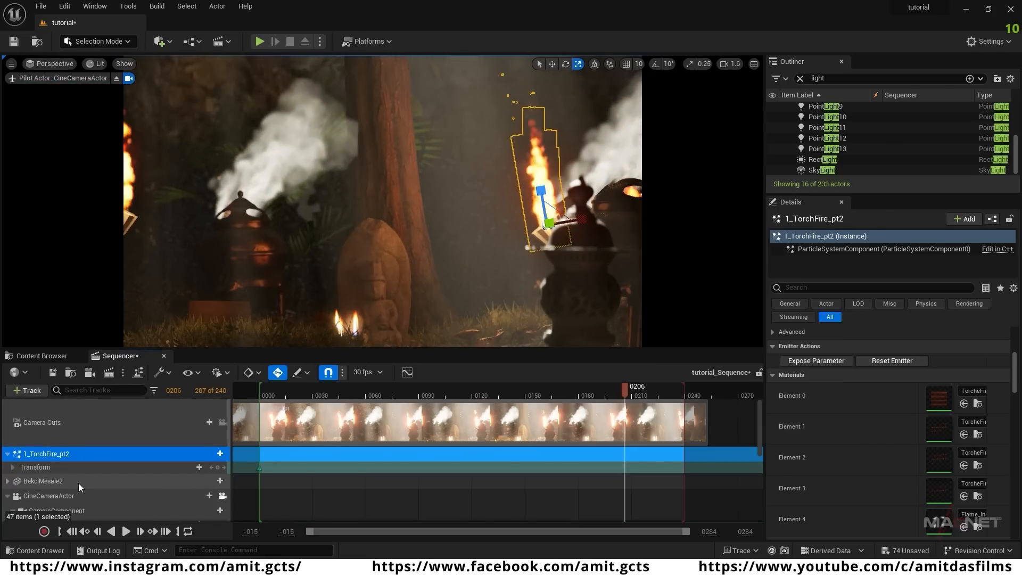
scroll(89, 483, "down", 5)
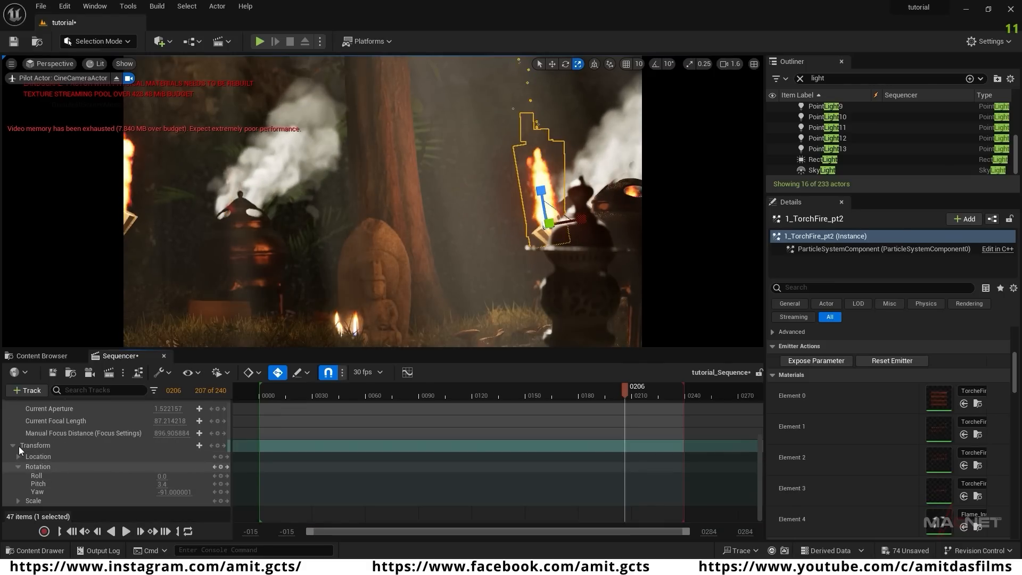
left_click_drag(177, 435, 156, 435)
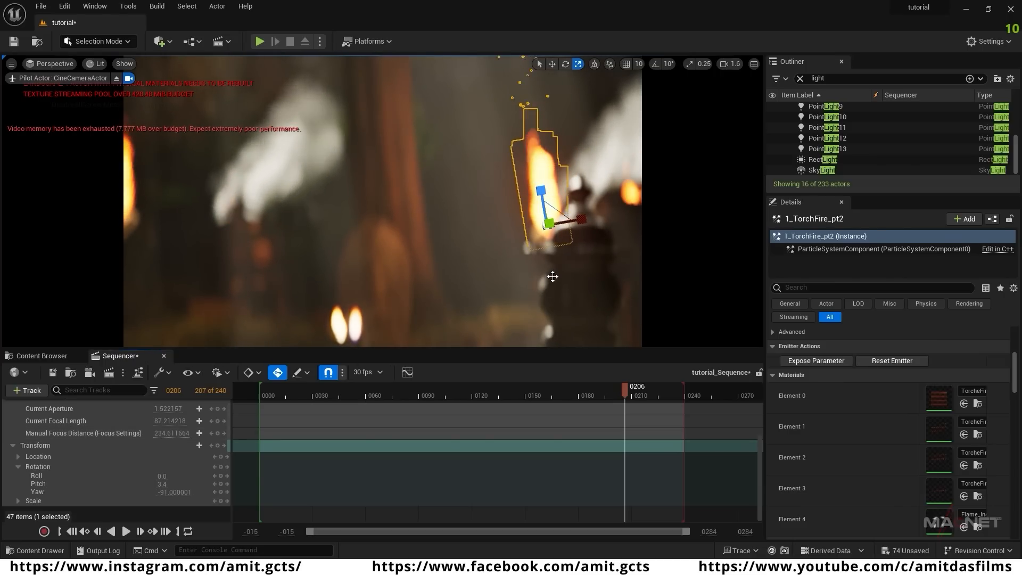
left_click_drag(170, 433, 240, 432)
left_click_drag(173, 433, 162, 433)
- Go to frame 0 and reframe the camera on the carved stone and the torch, with Pitch 2.0 and Yaw about -81.4
left_click_drag(366, 390, 297, 391)
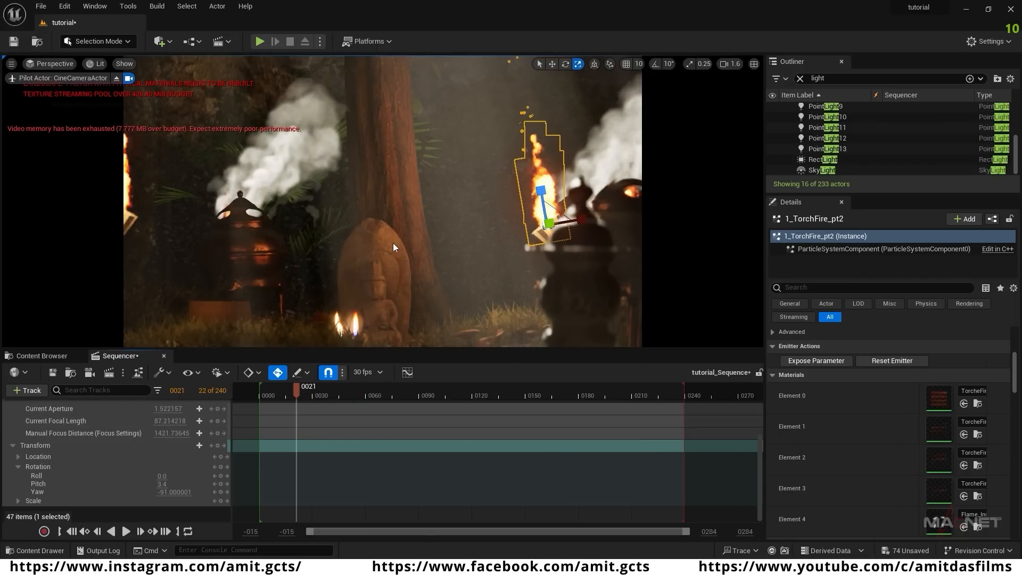
left_click(71, 531)
right_click_drag(383, 202, 397, 227)
key("a")
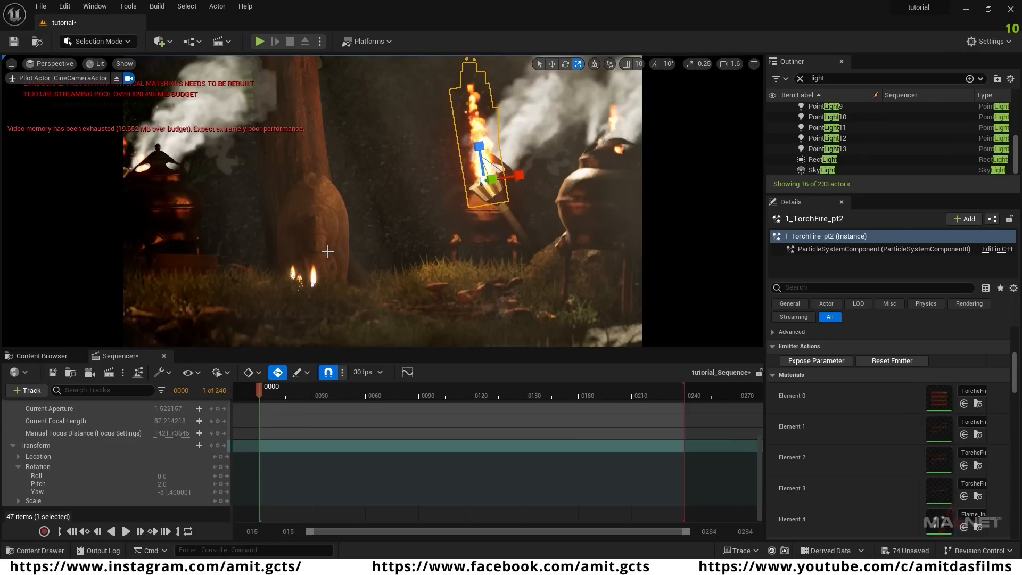
- Clear the Outliner's light filter and key the cine camera's Transform at frame 0
left_click(798, 78)
scroll(836, 142, "up", 2)
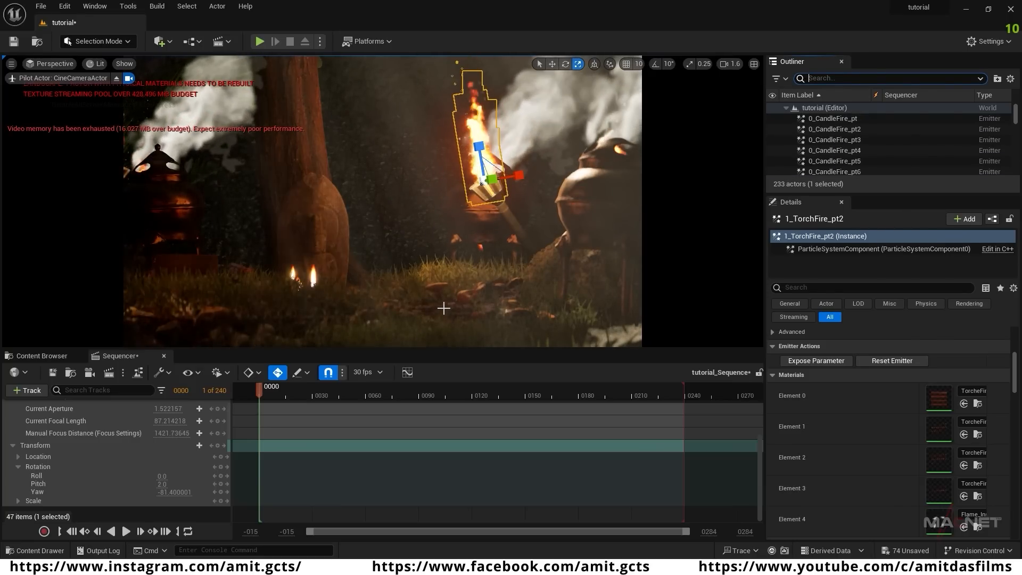
left_click(483, 244)
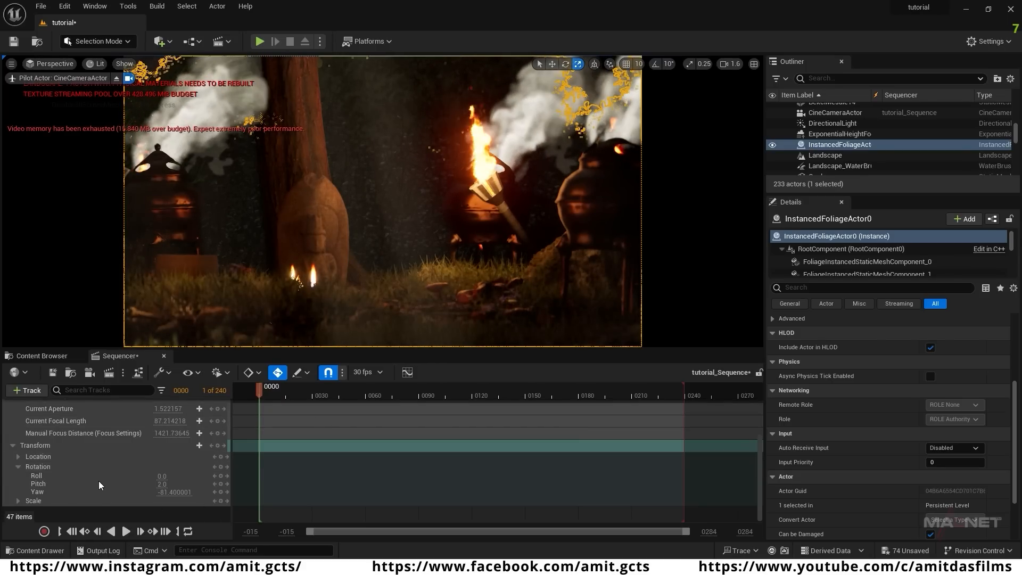
left_click(217, 445)
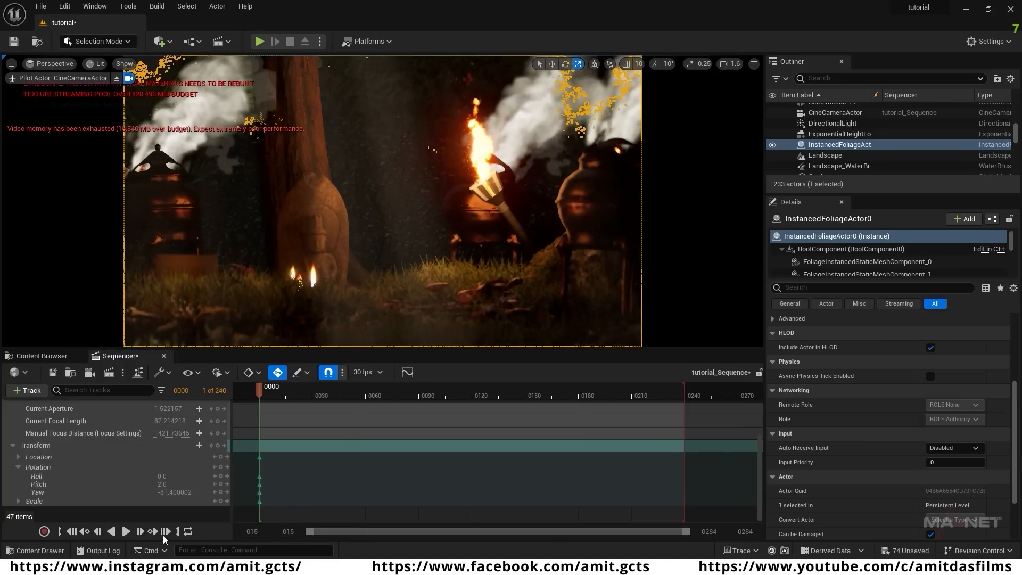
- At frame 239, reframe the camera for the end position with both torches in view, at Pitch 1.0 and Yaw -89.0
left_click(165, 531)
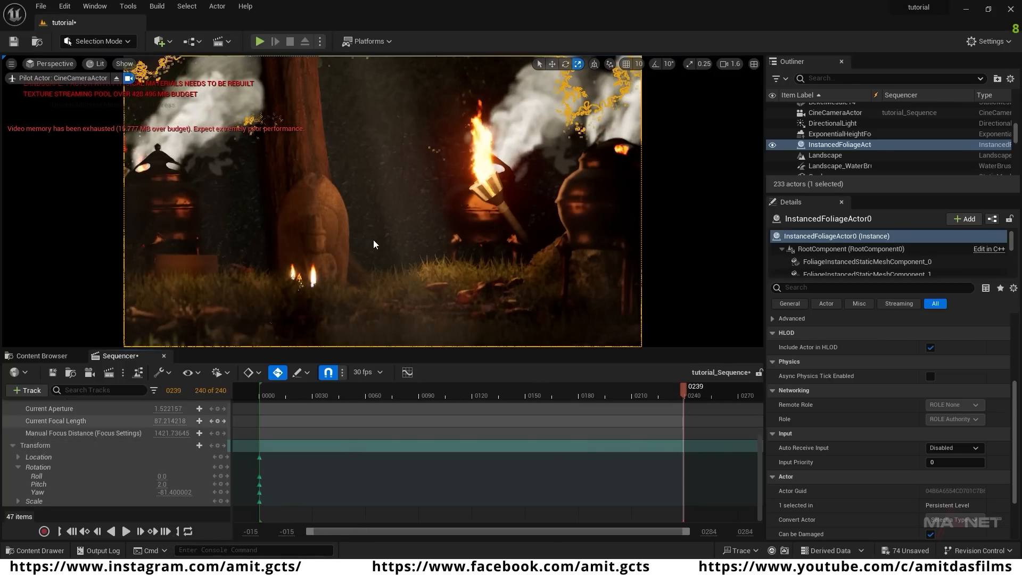
right_click_drag(383, 202, 458, 178)
scroll(458, 178, "down", 1)
right_click_drag(457, 177, 458, 177)
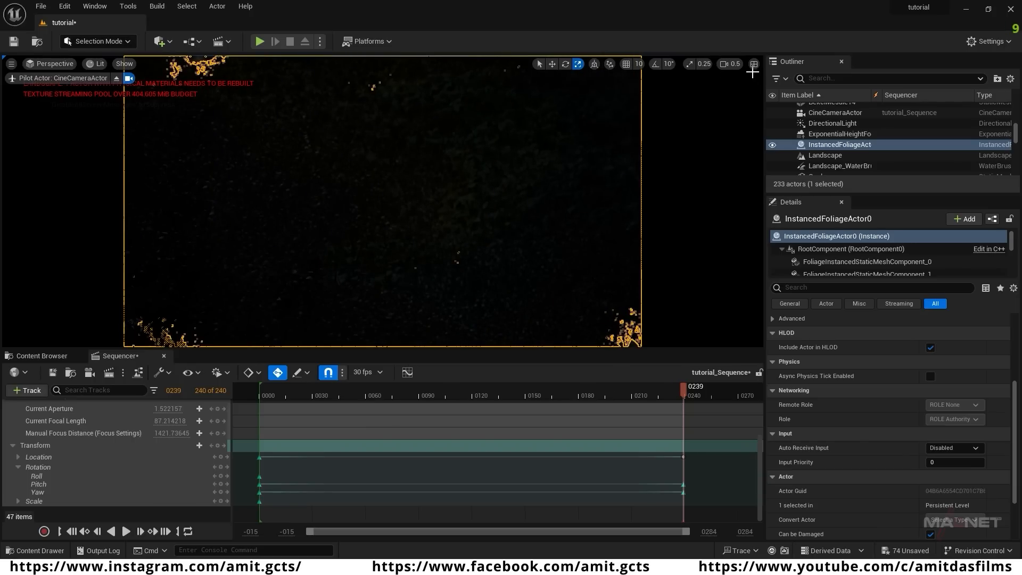
left_click(732, 65)
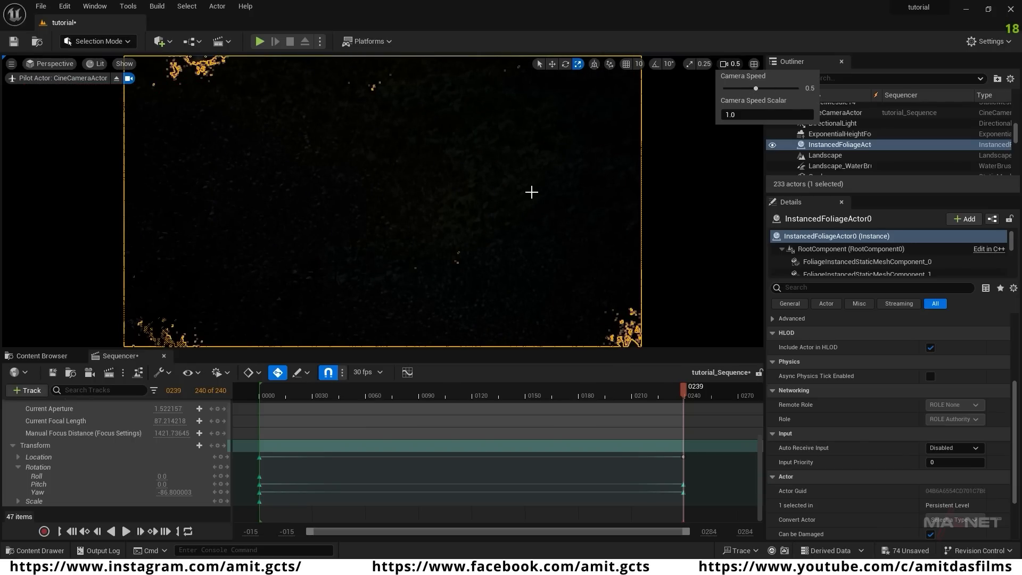
right_click_drag(494, 231, 494, 230)
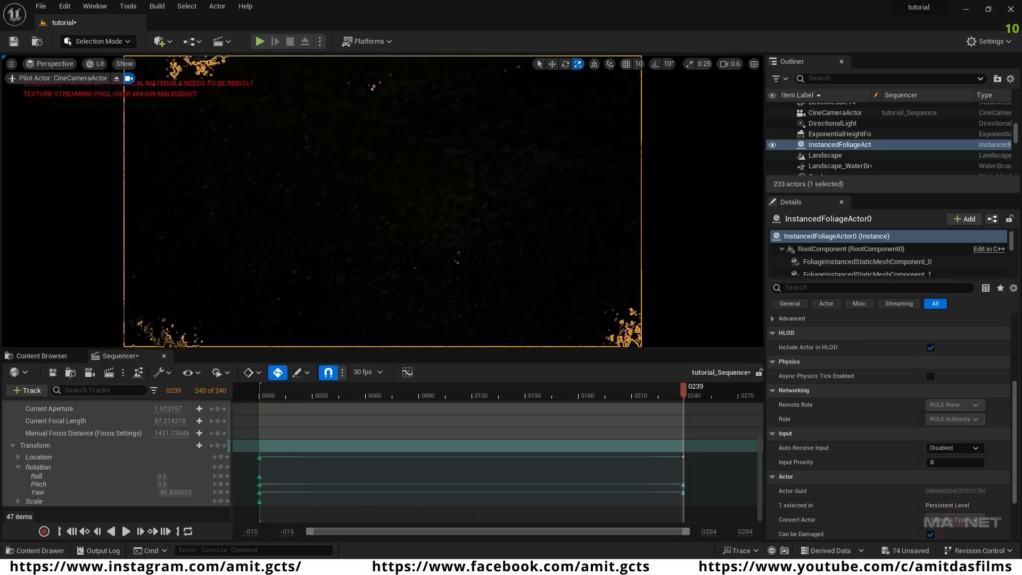
right_click_drag(494, 230, 495, 231)
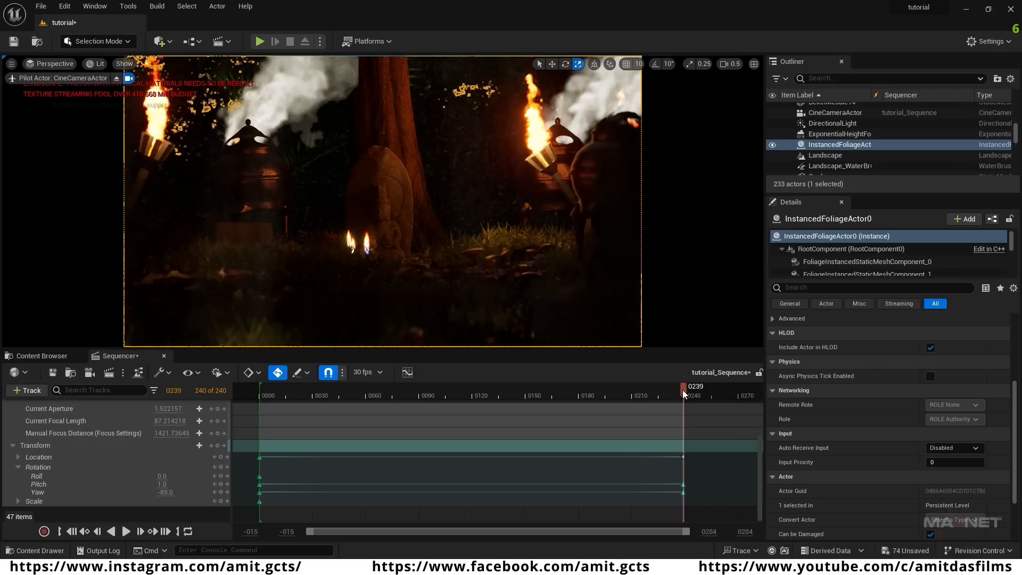
- Play the sequence from the first frame to review the camera move
left_click_drag(682, 391, 260, 415)
key("space")
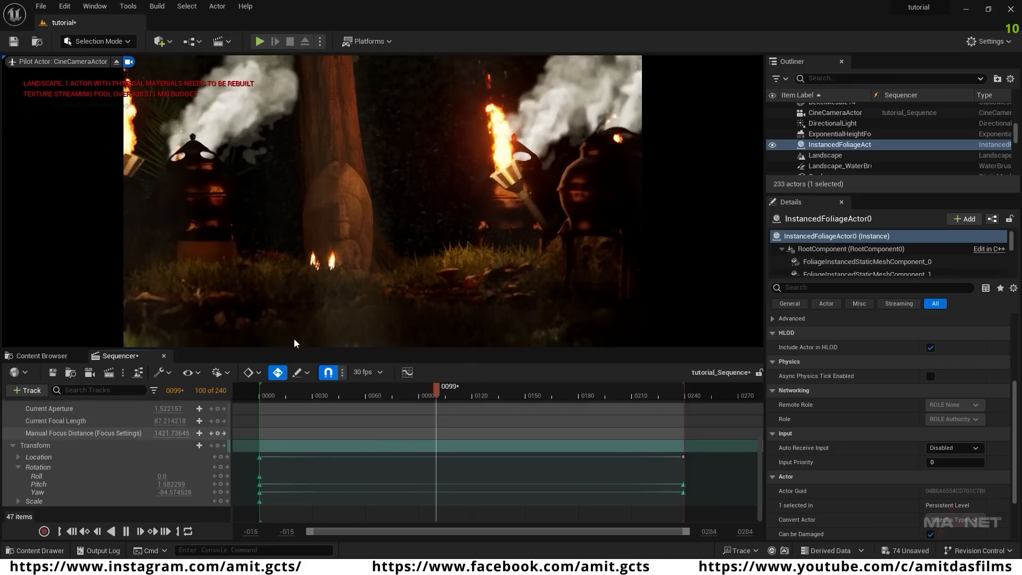
key("space")
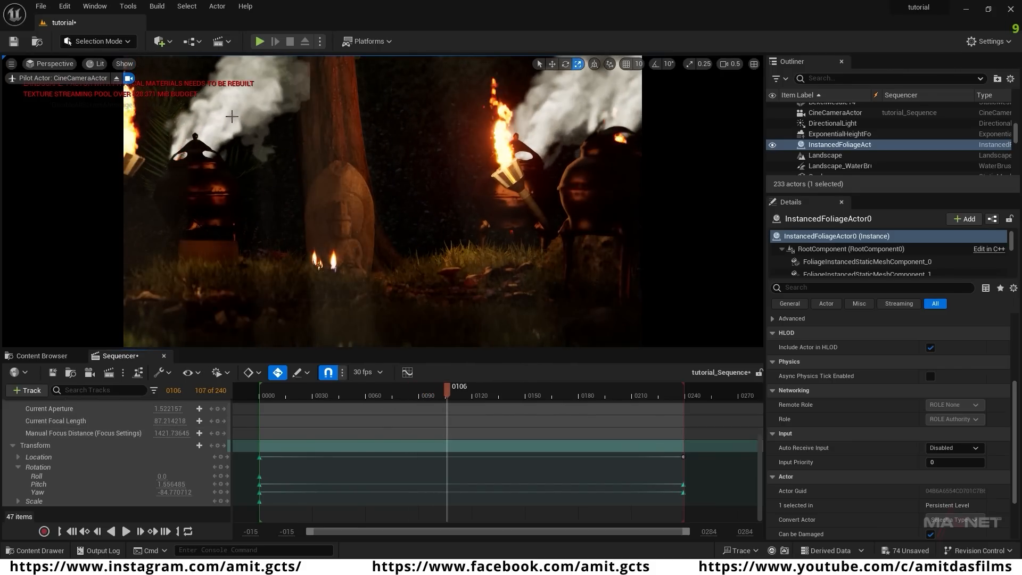
- Open the incense smoke's material instance, set Density to 0.152 and VolLight to about 1160, and save it
left_click(225, 105)
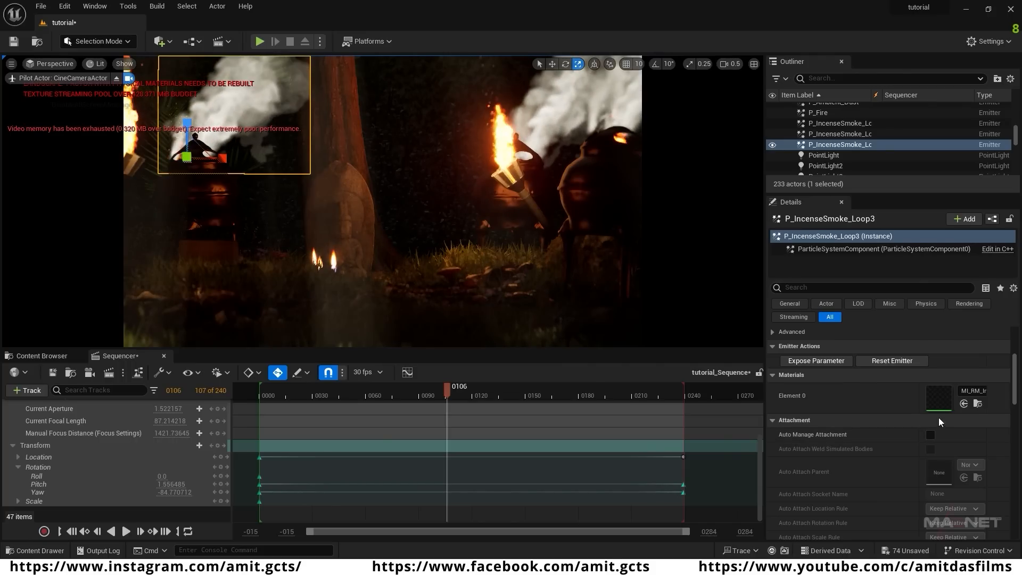
double_click(939, 395)
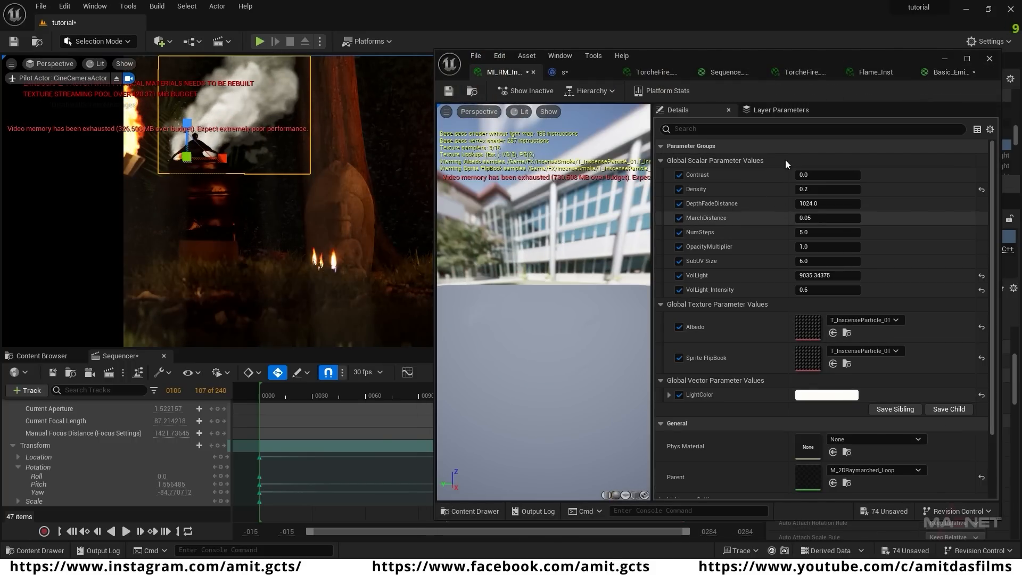
left_click_drag(774, 60, 885, 63)
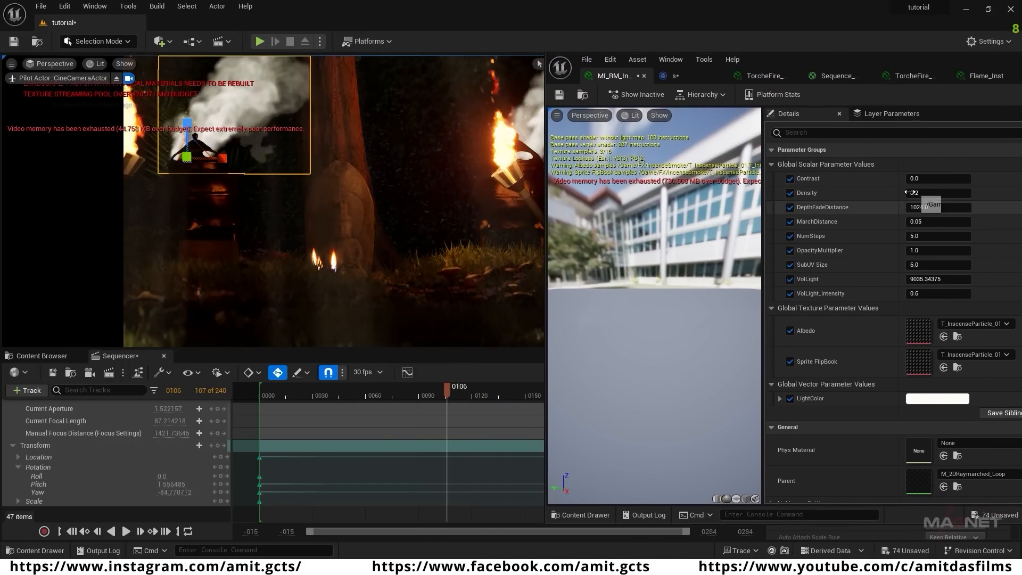
left_click_drag(920, 192, 918, 192)
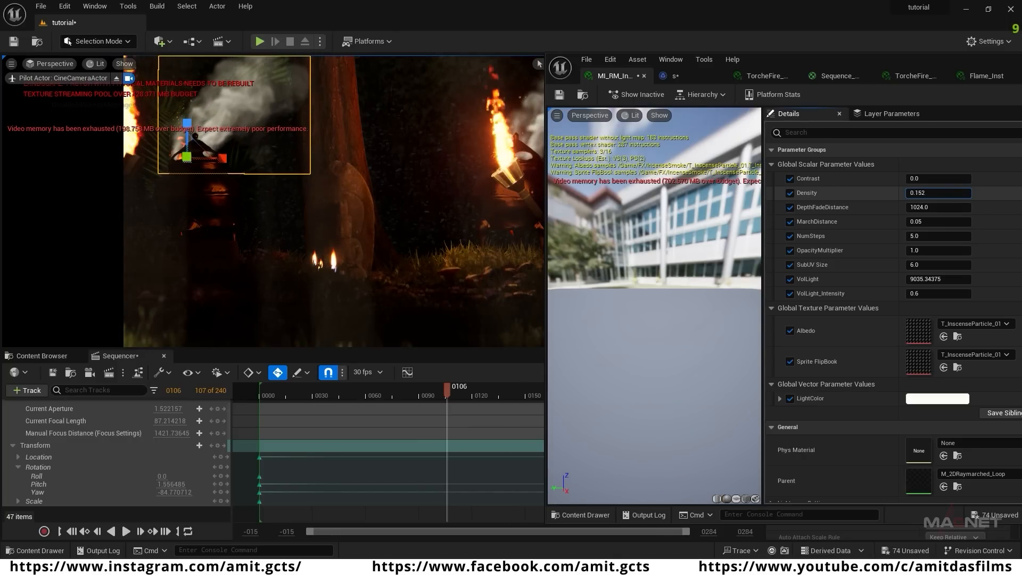
left_click_drag(924, 279, 903, 279)
left_click(559, 94)
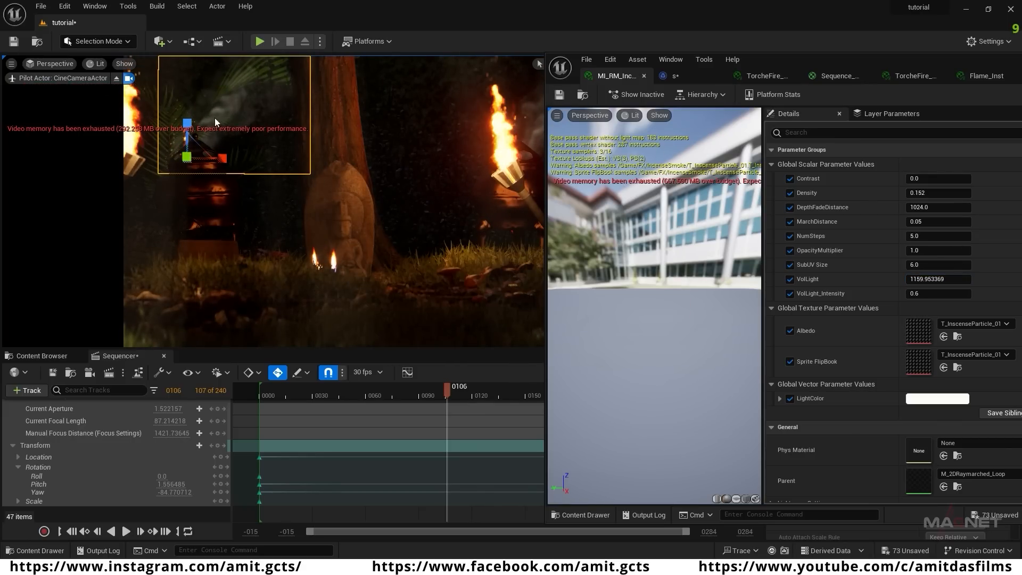
- Return to the level, rewind to near the start, and play the sequence to review the edited smoke
left_click_drag(963, 59, 834, 63)
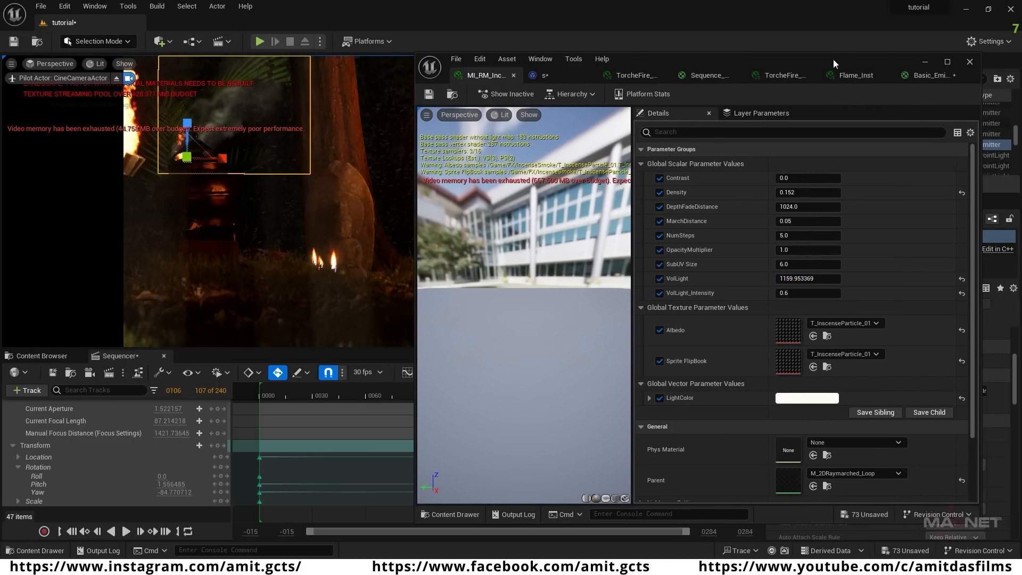
left_click(925, 62)
left_click_drag(443, 389, 286, 401)
key("space")
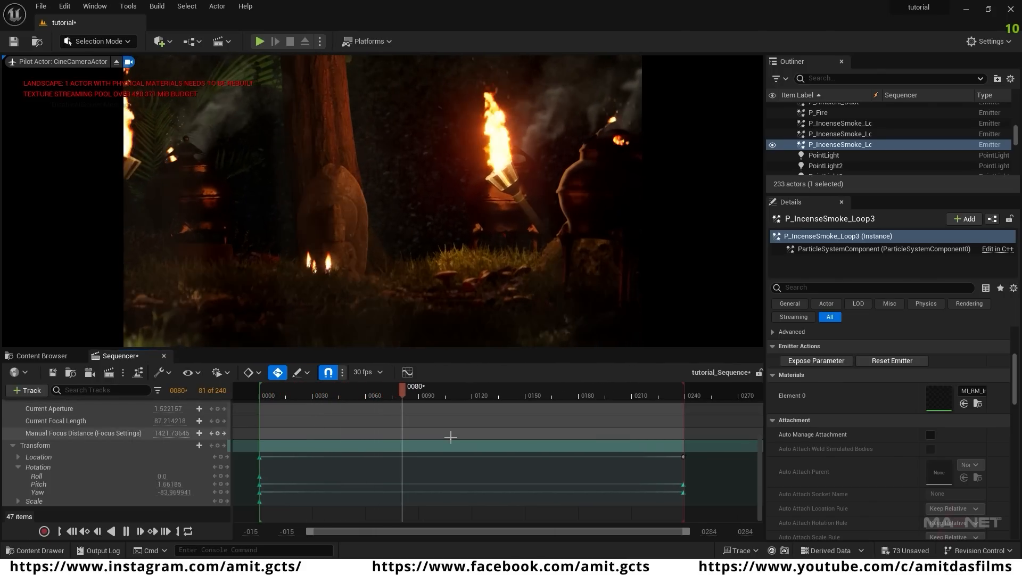
key("space")
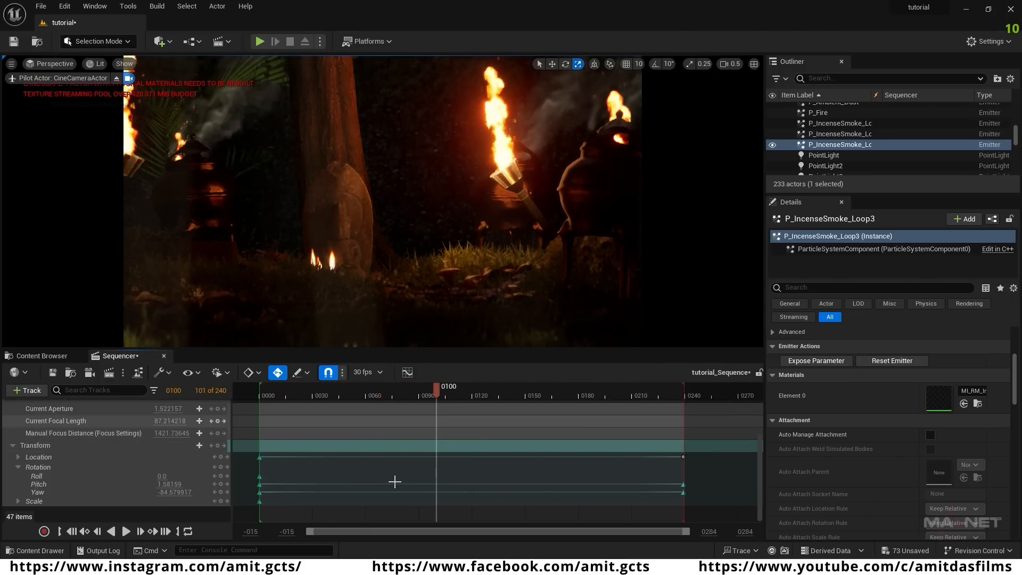
- Play the sequence from the first frame to review the shot, and pause the playback
left_click(263, 397)
key("space")
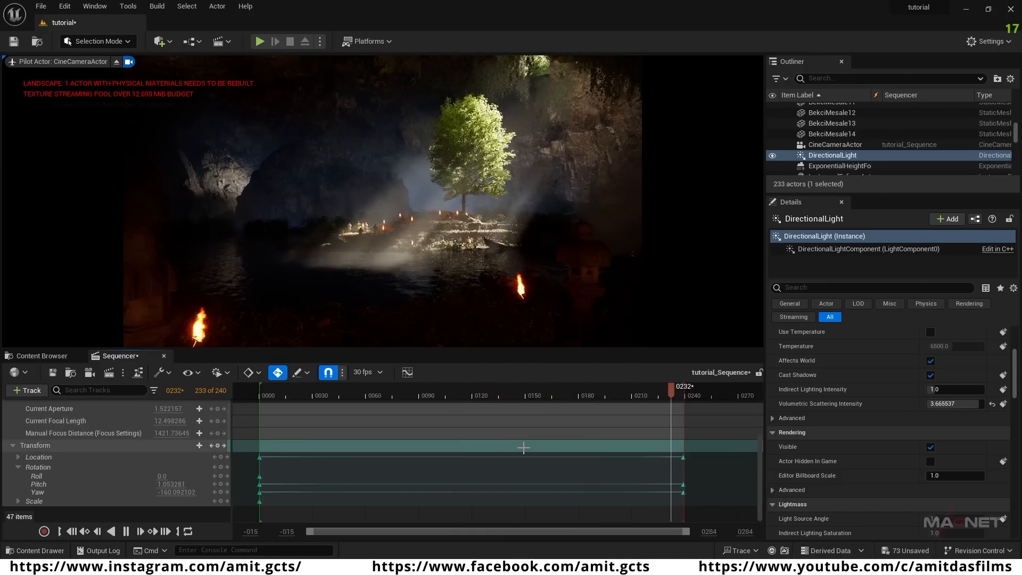
key("space")
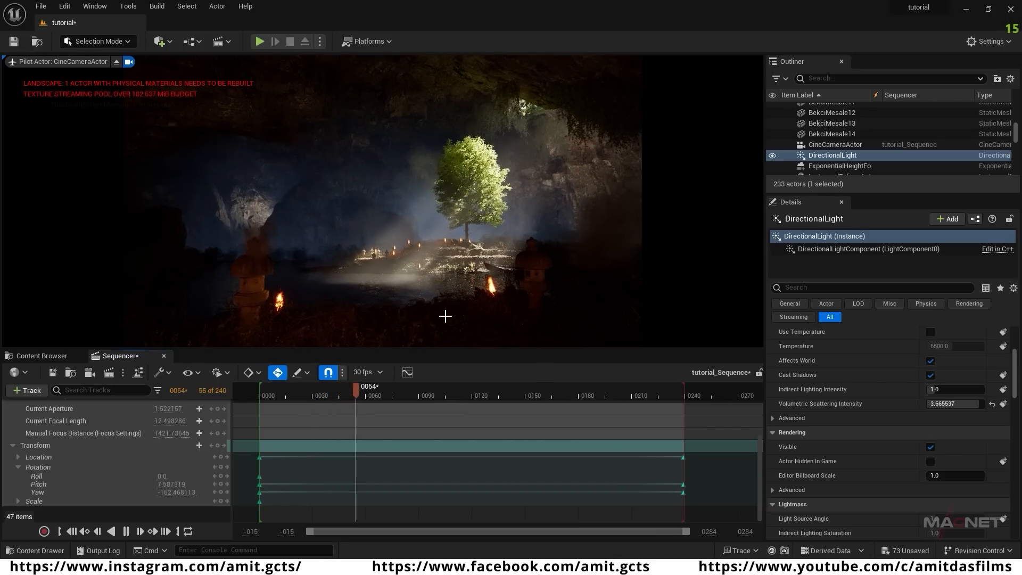
left_click(95, 6)
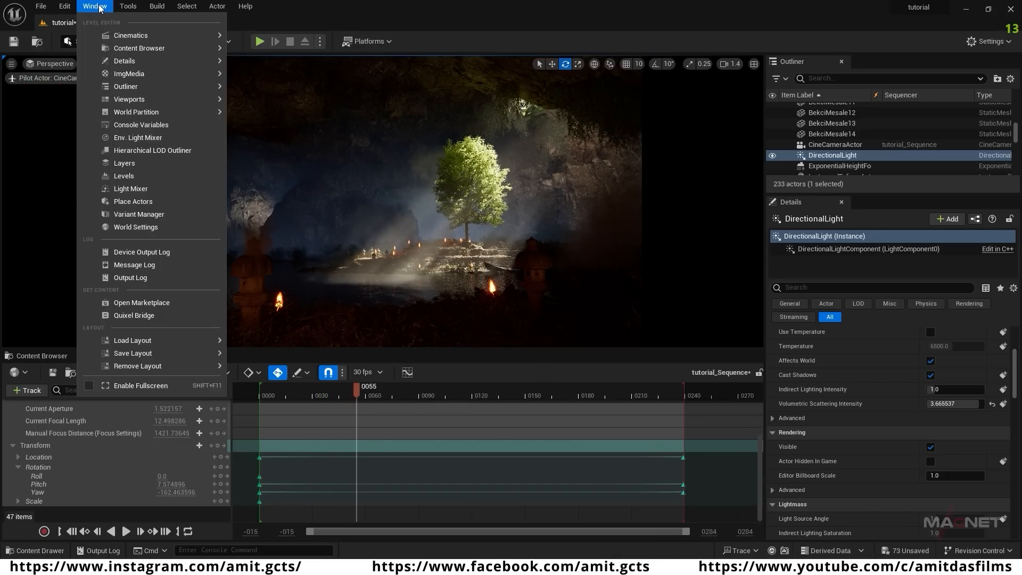
mouse_move(127, 40)
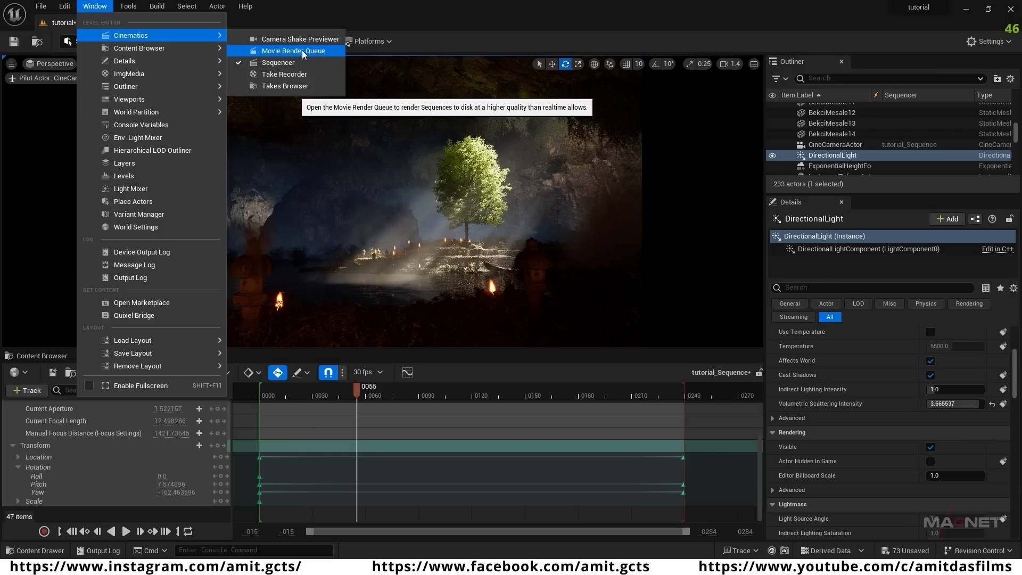
left_click(413, 7)
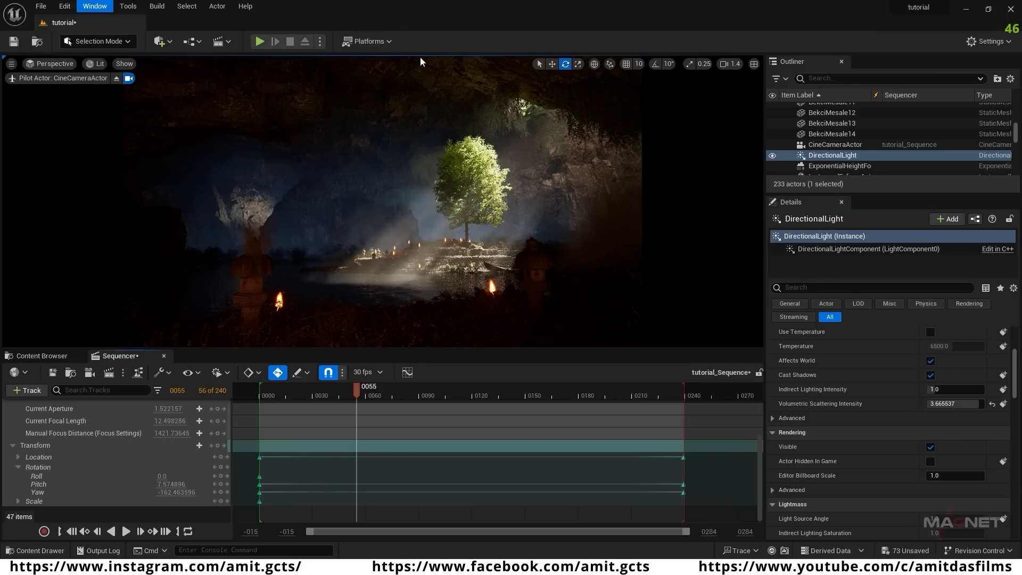
- Search the plugins for "movie" and check whether Movie Render Queue and its Additional Render Passes are enabled
left_click(65, 7)
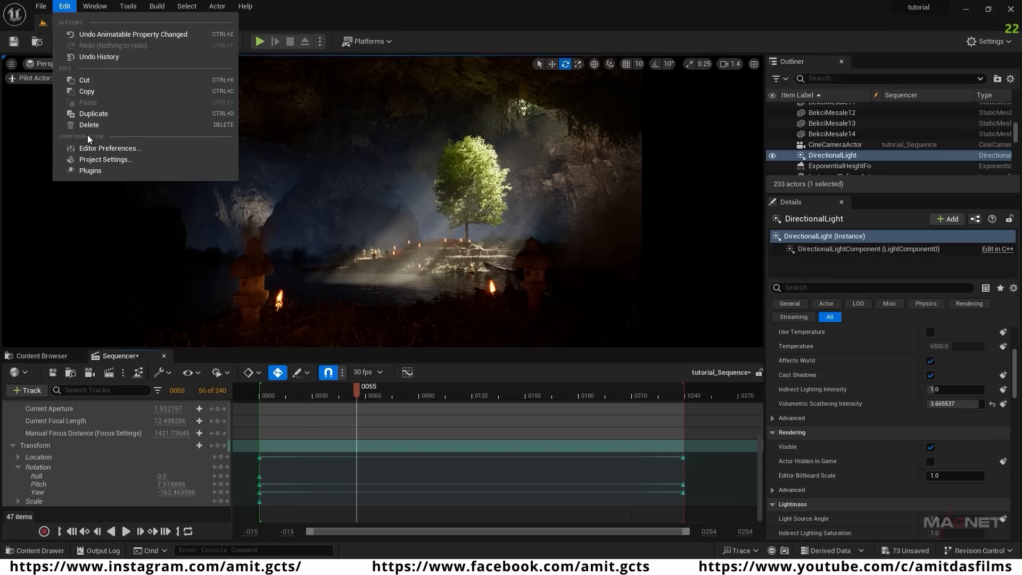
left_click(106, 171)
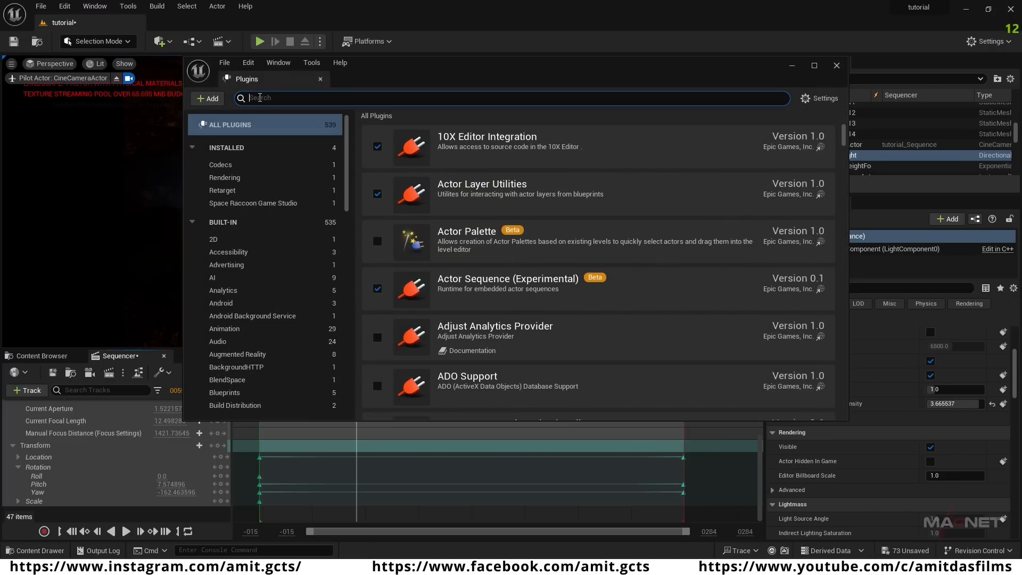
type("movie")
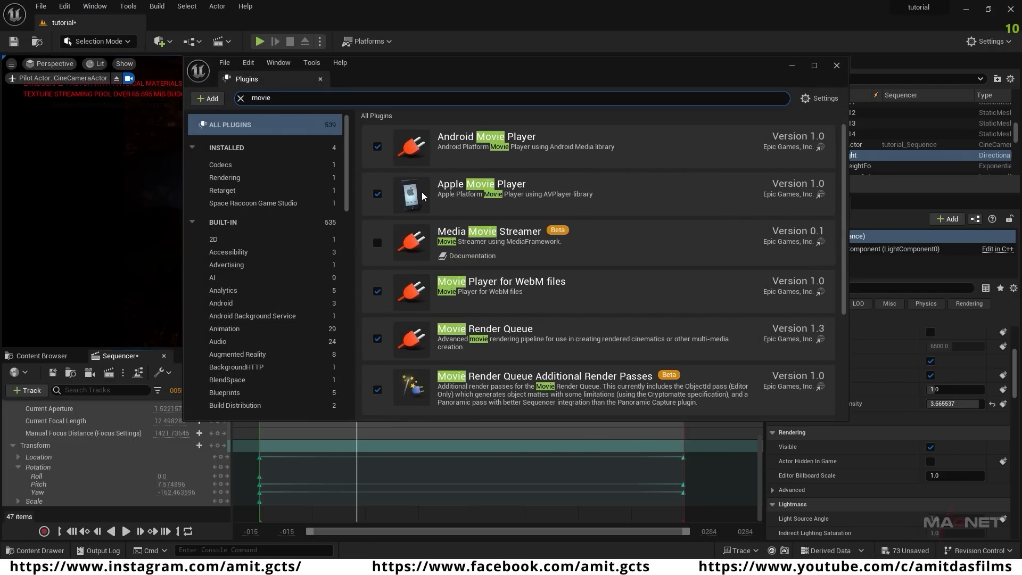
scroll(506, 299, "down", 1)
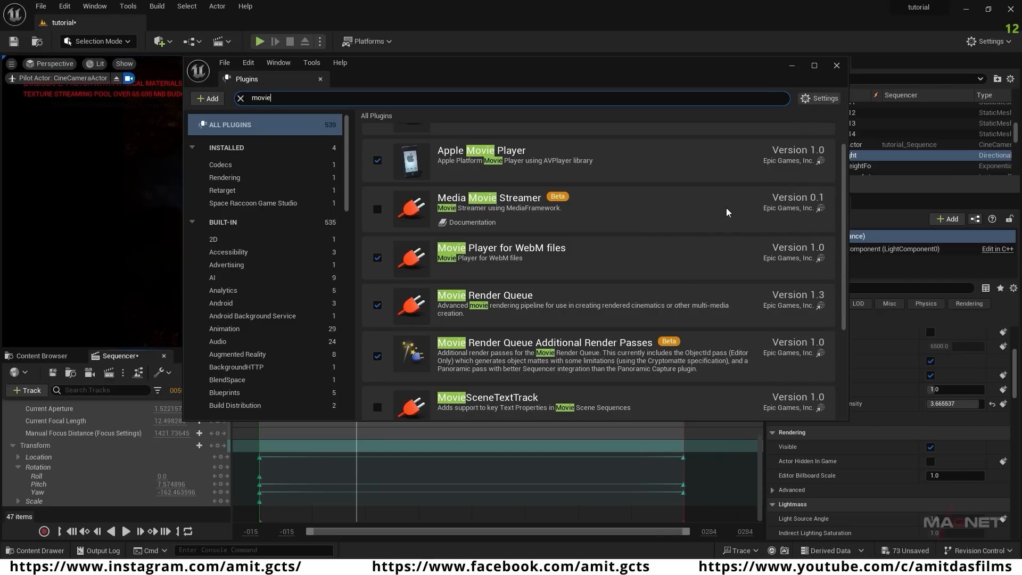
left_click(836, 65)
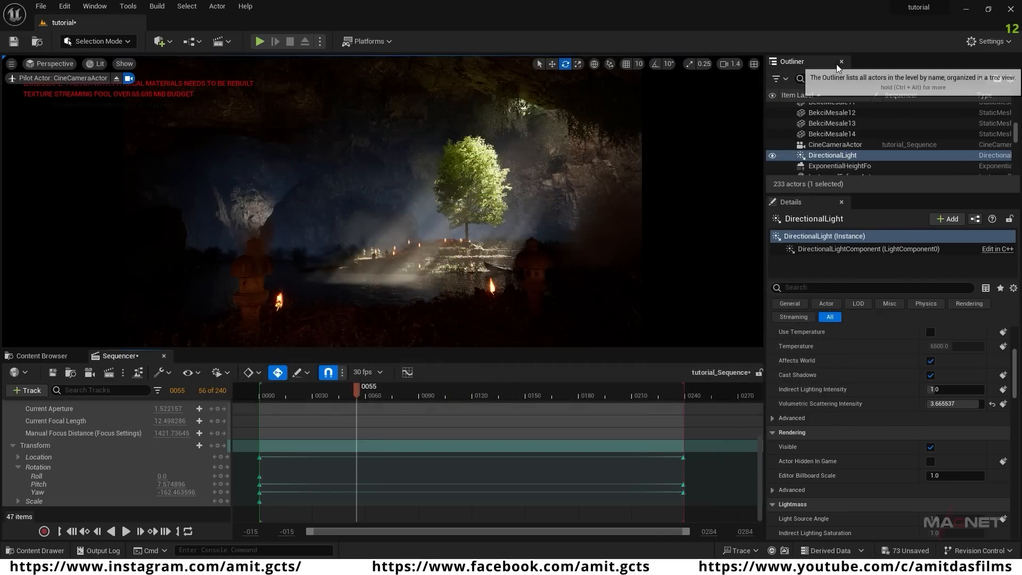
- Open the Movie Render Queue and add tutorial_Sequence as a render job
left_click(93, 7)
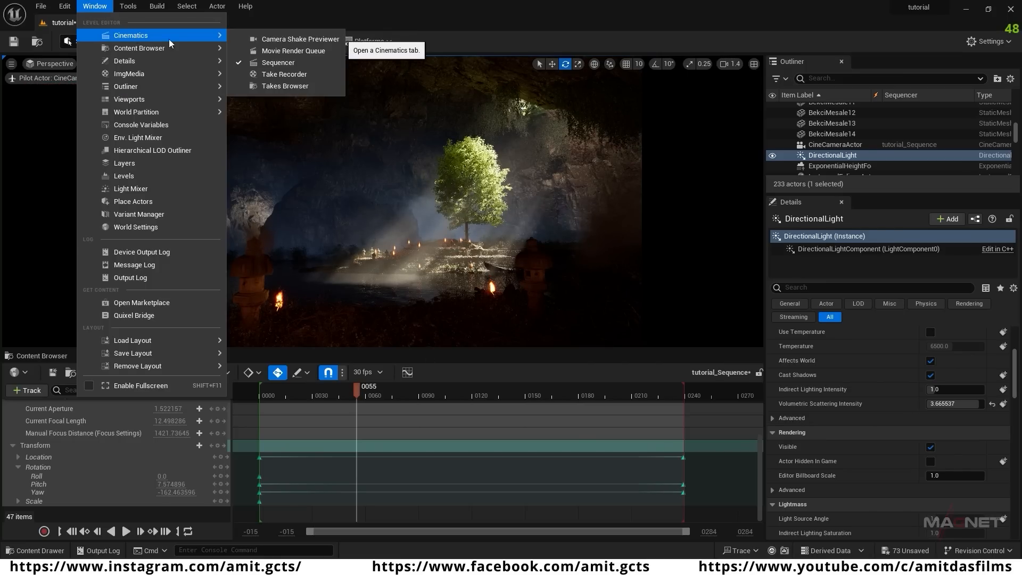
left_click(302, 52)
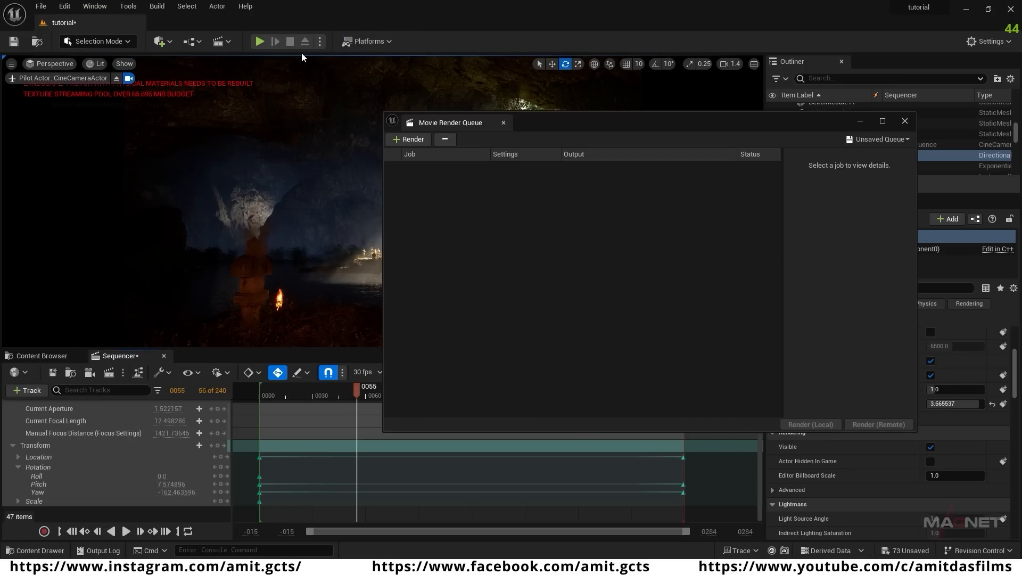
left_click(410, 139)
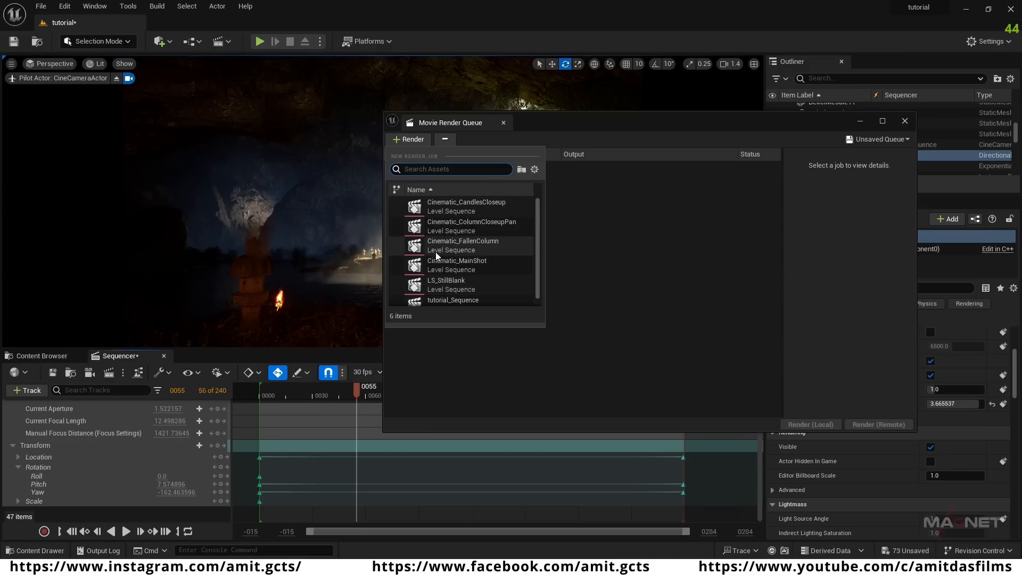
scroll(456, 234, "down", 1)
scroll(460, 249, "up", 1)
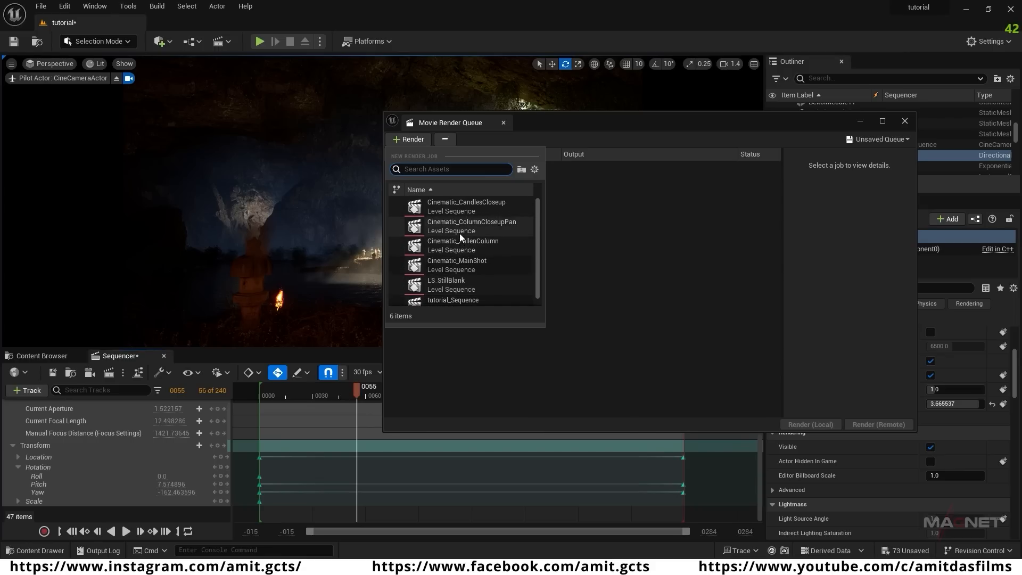
scroll(461, 238, "down", 1)
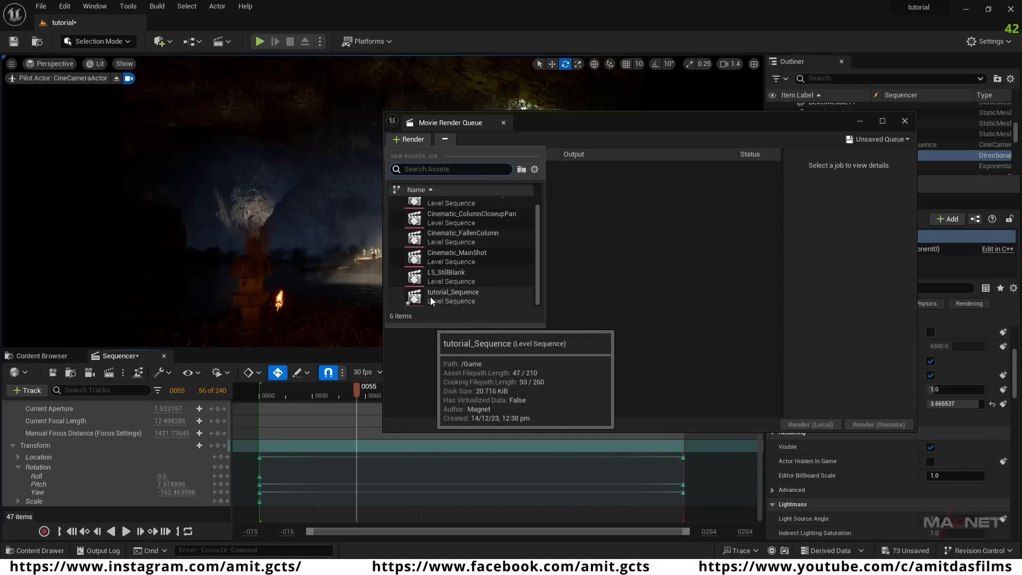
left_click(454, 299)
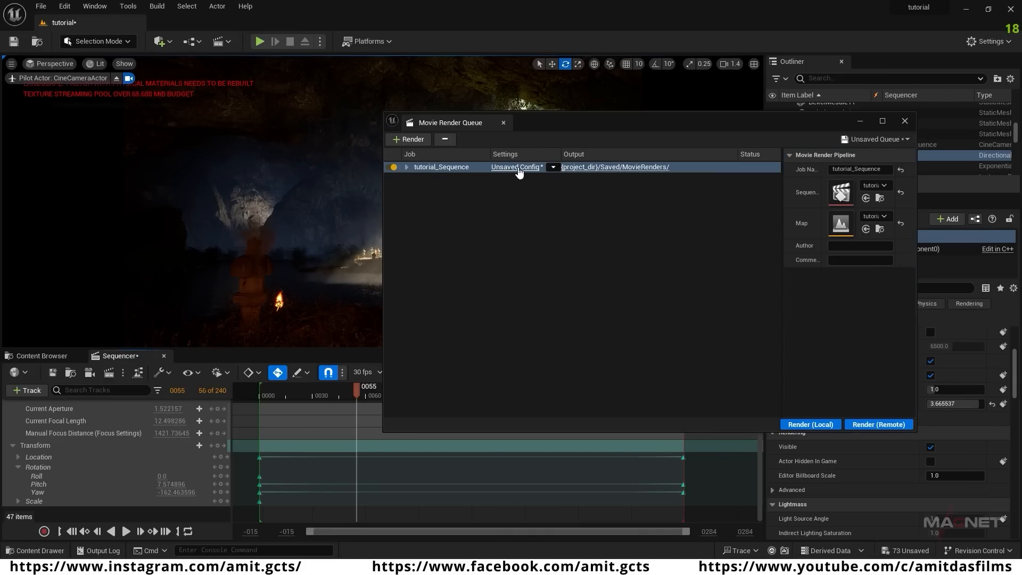
- Open the render job's configuration and remove the jpg Sequence [8bit] export
left_click(515, 167)
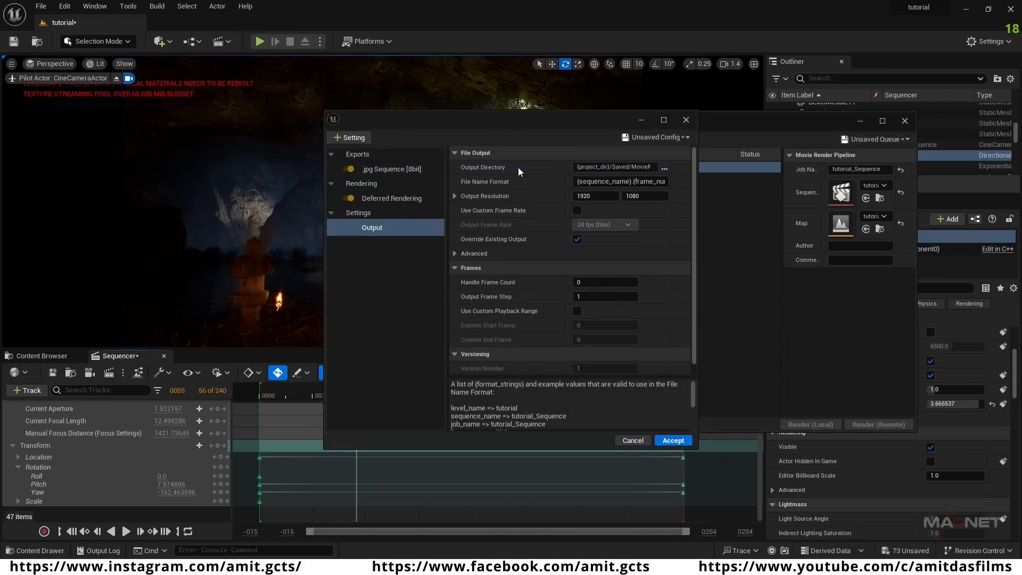
left_click(382, 170)
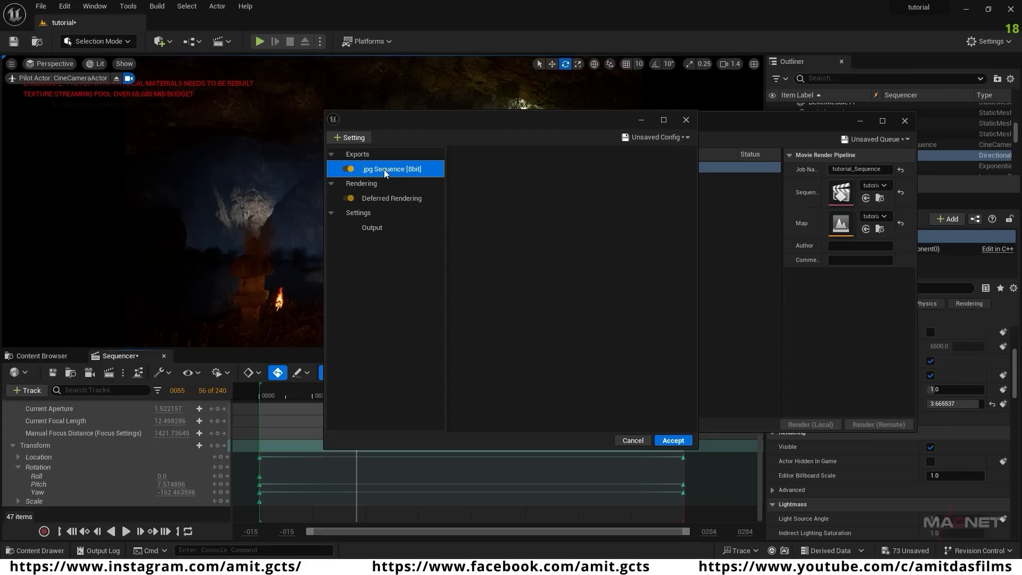
key("Delete")
- Add an Anti-aliasing setting with Temporal Sample Count 32, Override Anti Aliasing enabled with method None, and Render Warm Up Frames enabled
left_click(343, 138)
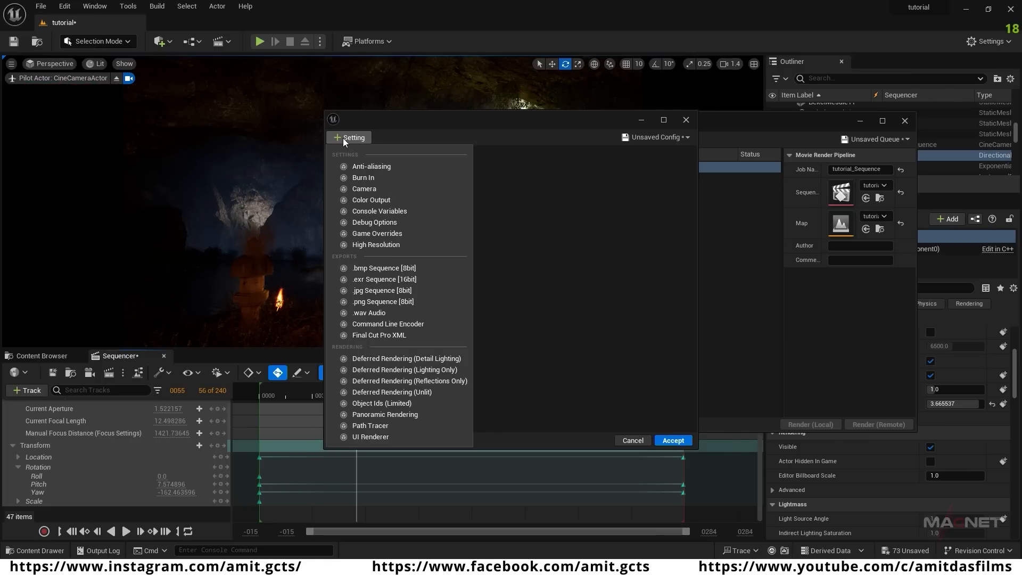
left_click(371, 166)
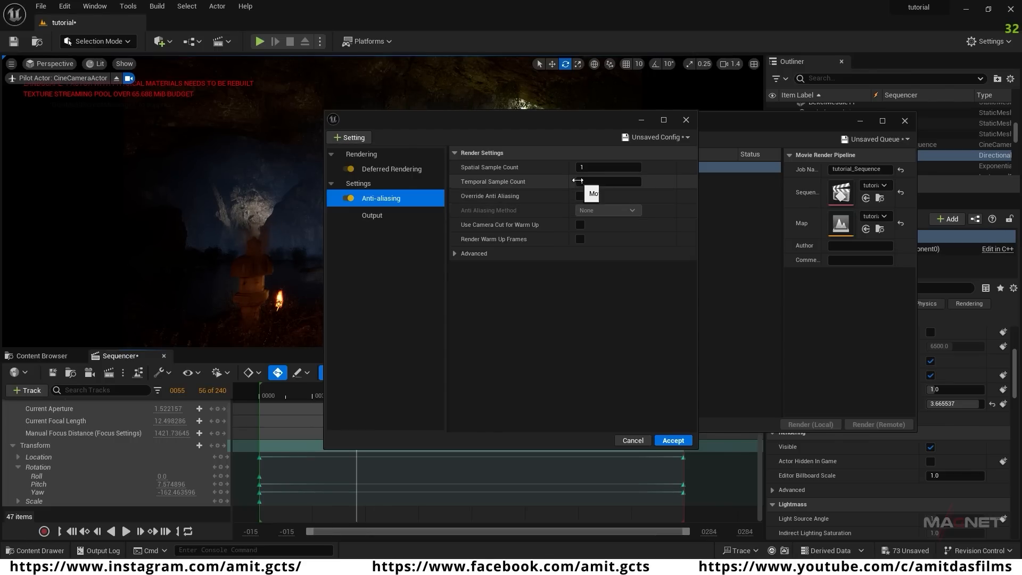
type("32")
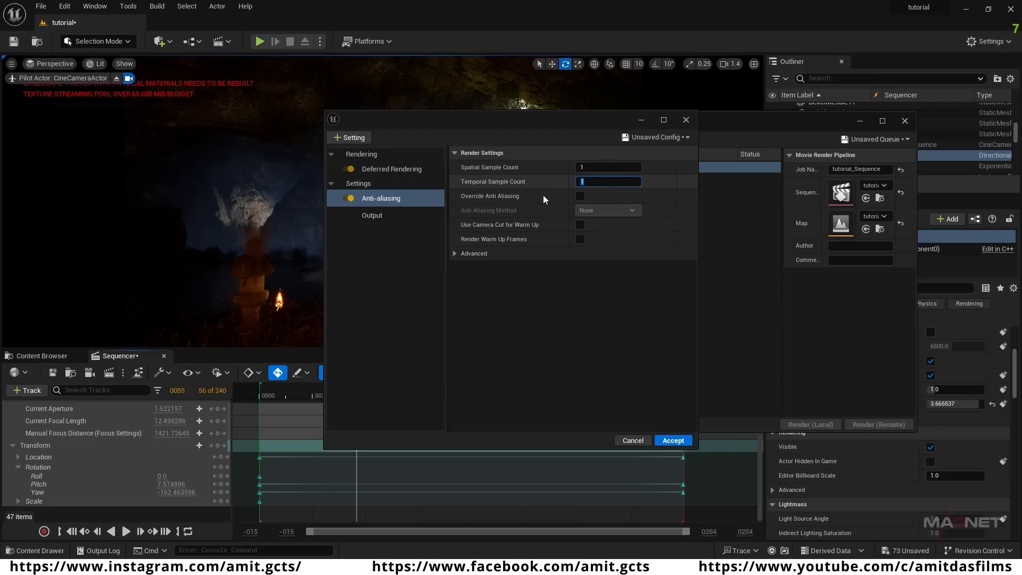
left_click(580, 196)
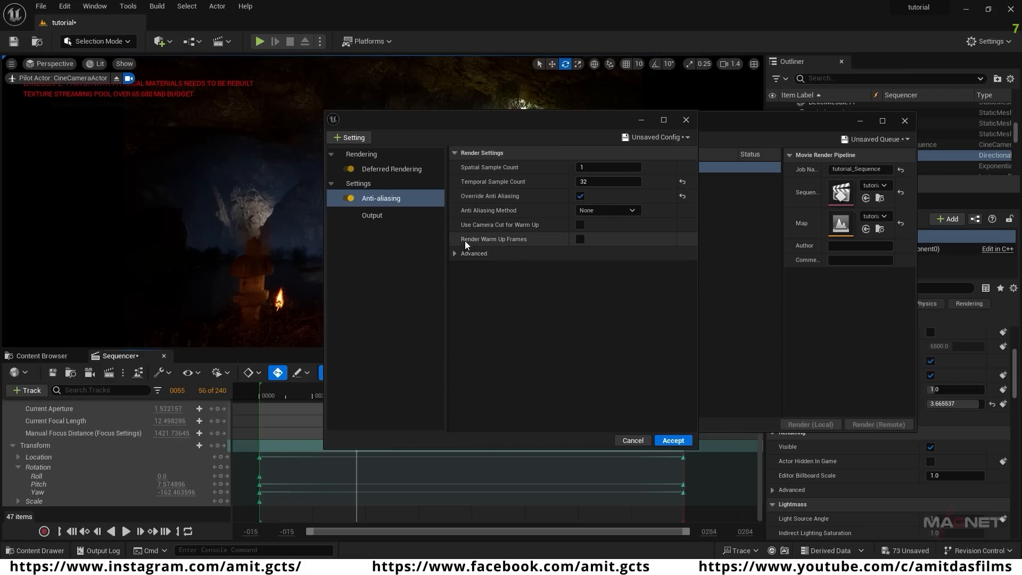
left_click(581, 240)
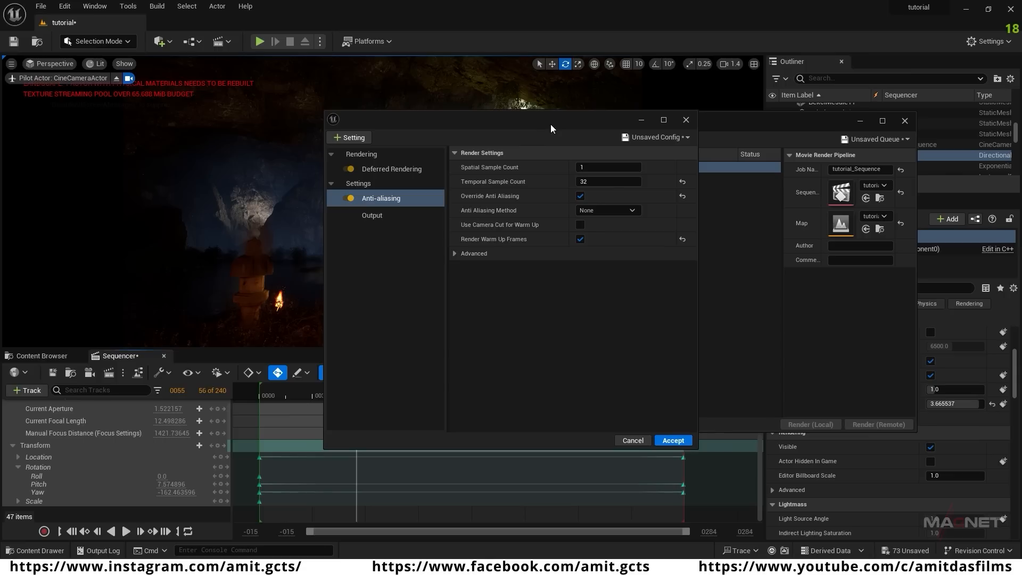
- Check the Camera Cuts track in the sequence and enable Use Camera Cut for Warm Up in the Anti-aliasing setting
left_click_drag(550, 124, 810, 128)
left_click_drag(621, 114, 790, 98)
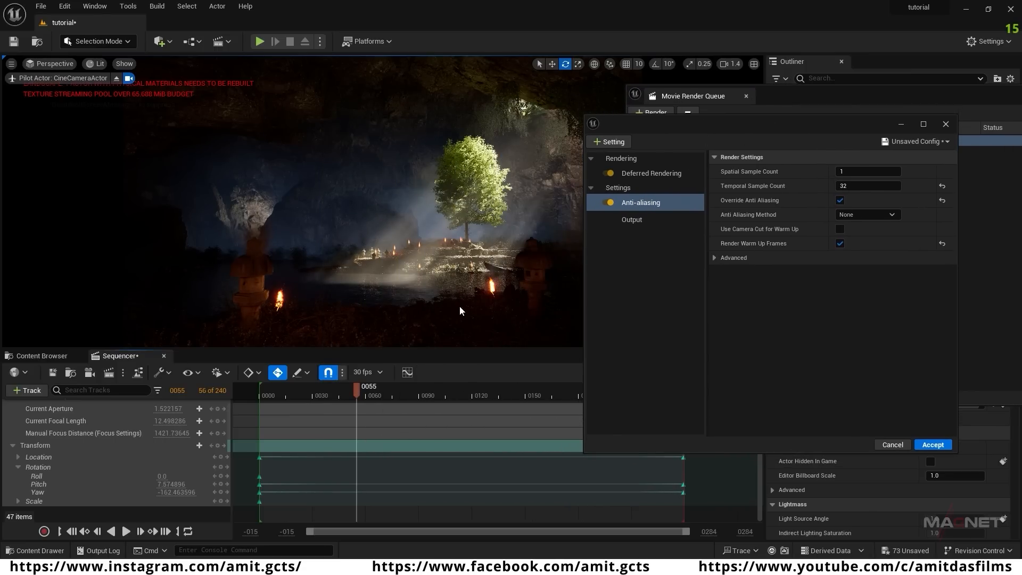
scroll(312, 462, "up", 5)
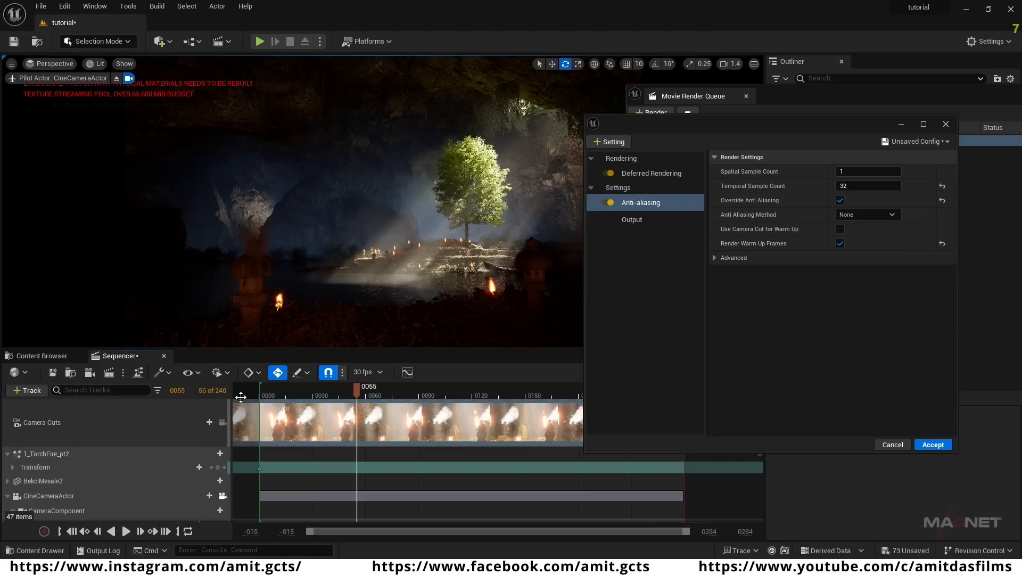
left_click_drag(827, 124, 642, 90)
left_click(657, 196)
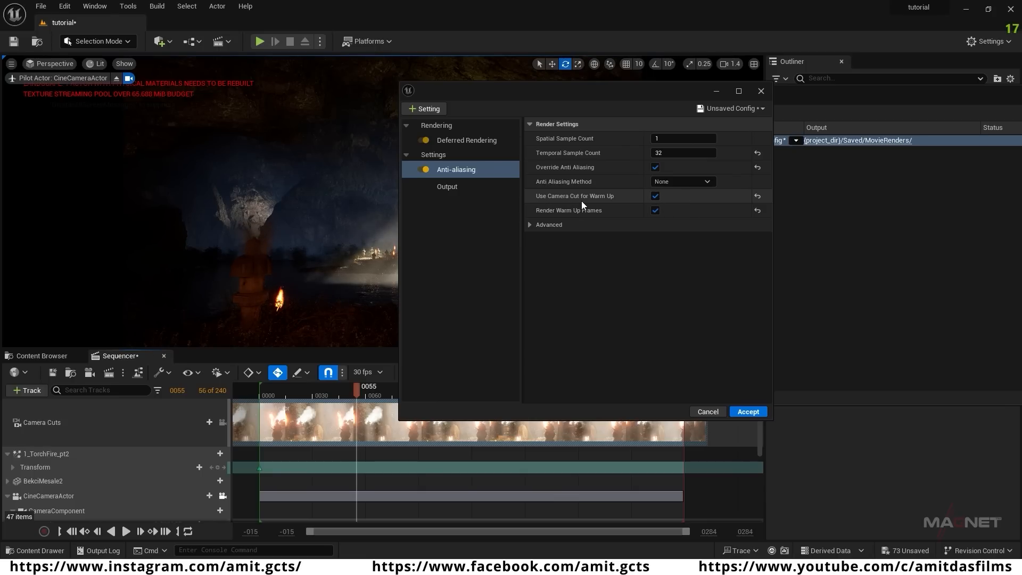
- Add a Camera setting to the render configuration with Shutter Timing set to Frame Close
left_click(423, 109)
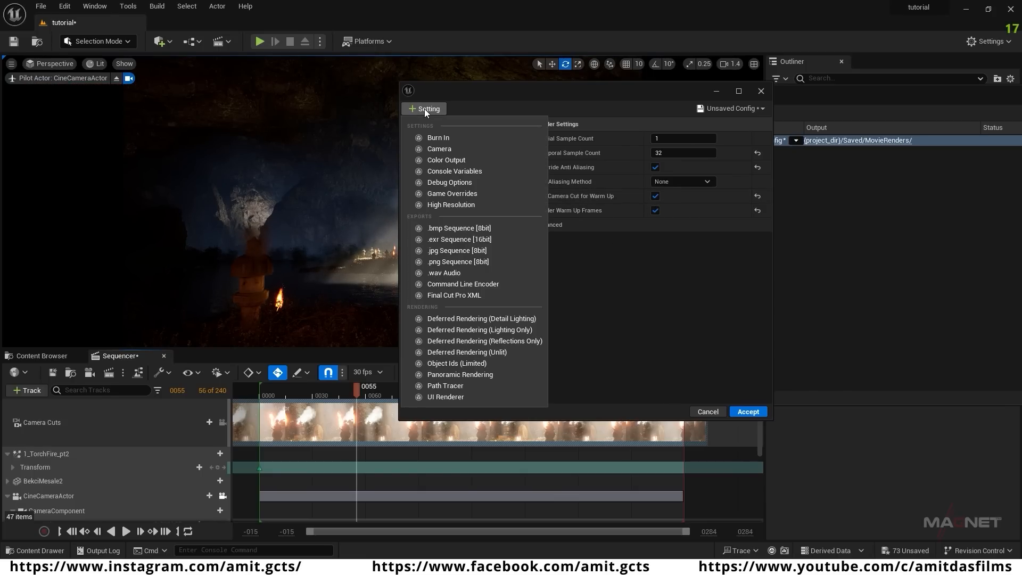
left_click(437, 149)
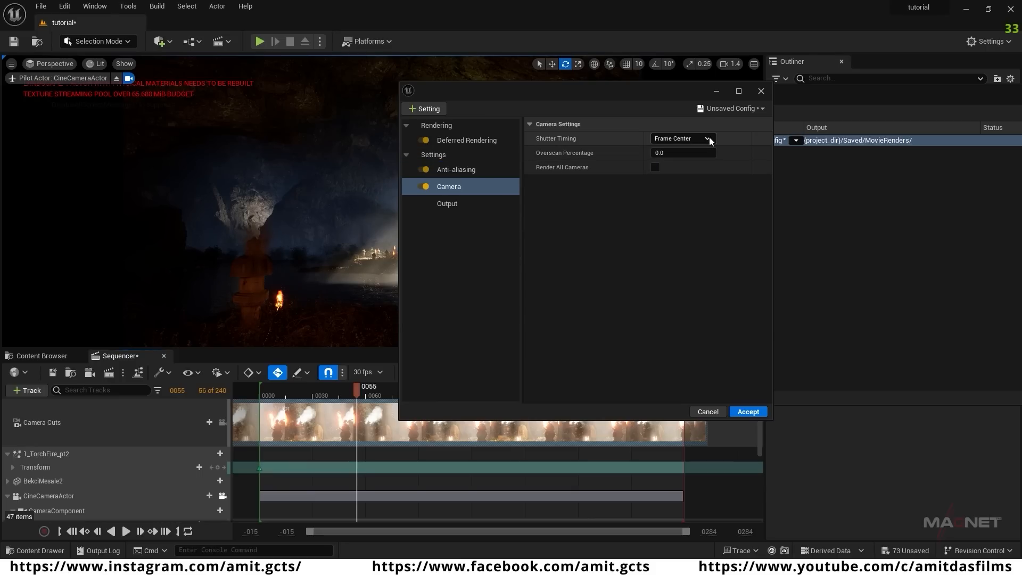
left_click(708, 136)
left_click(675, 170)
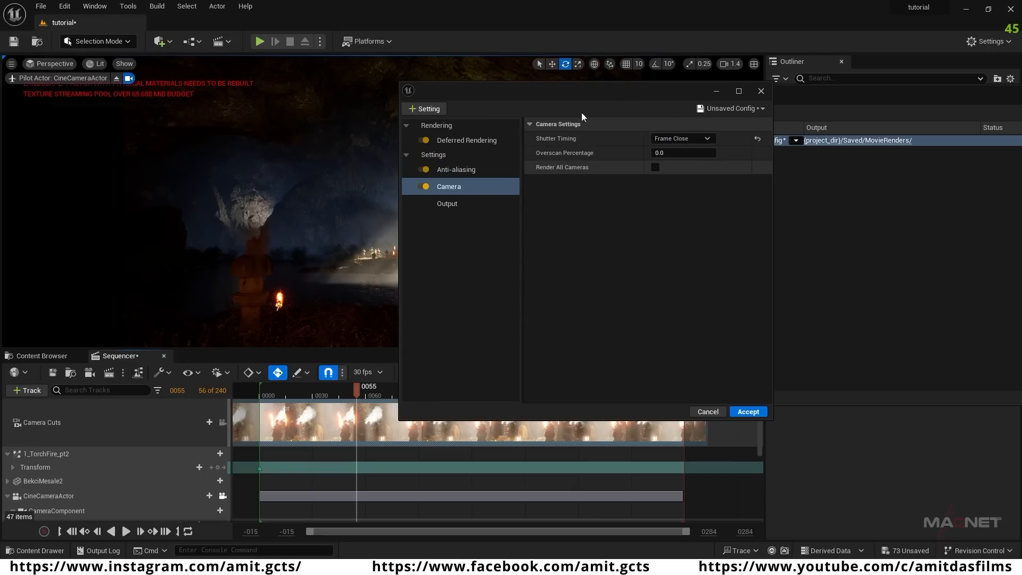
- Add Game Overrides and High Resolution settings to the render configuration, enabling Override Sub Surface Scattering in High Resolution
left_click(421, 110)
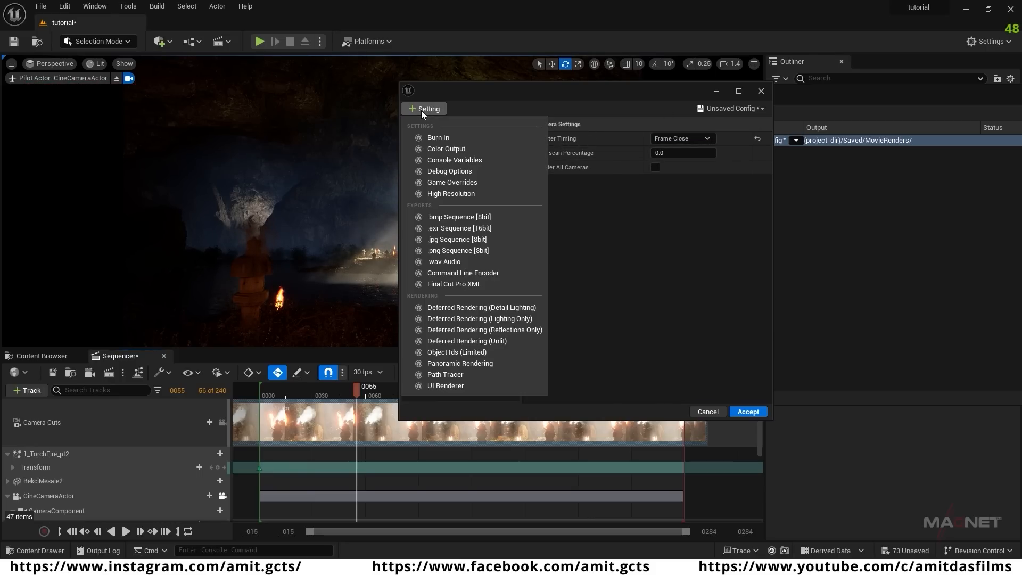
left_click(439, 183)
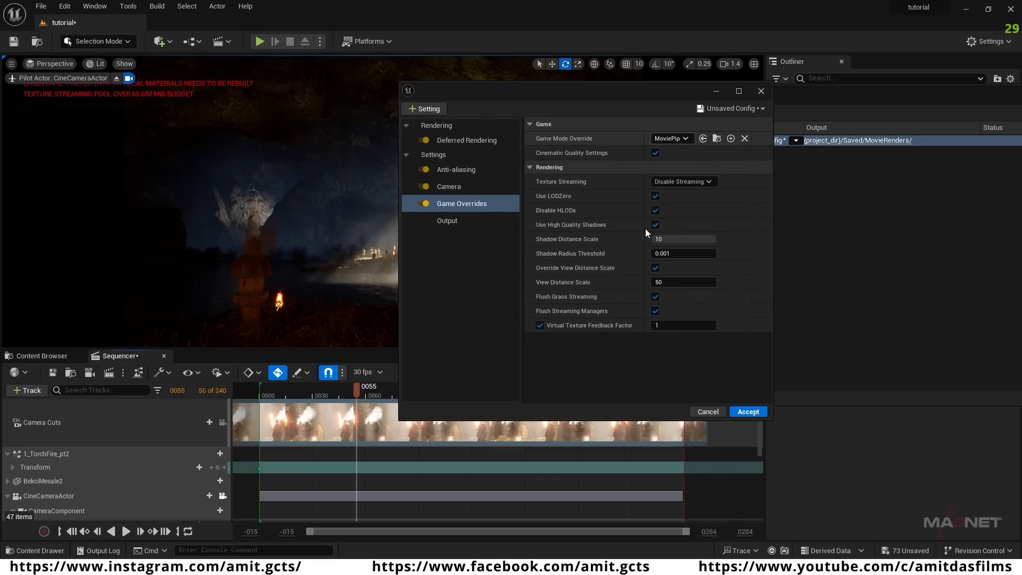
left_click(426, 108)
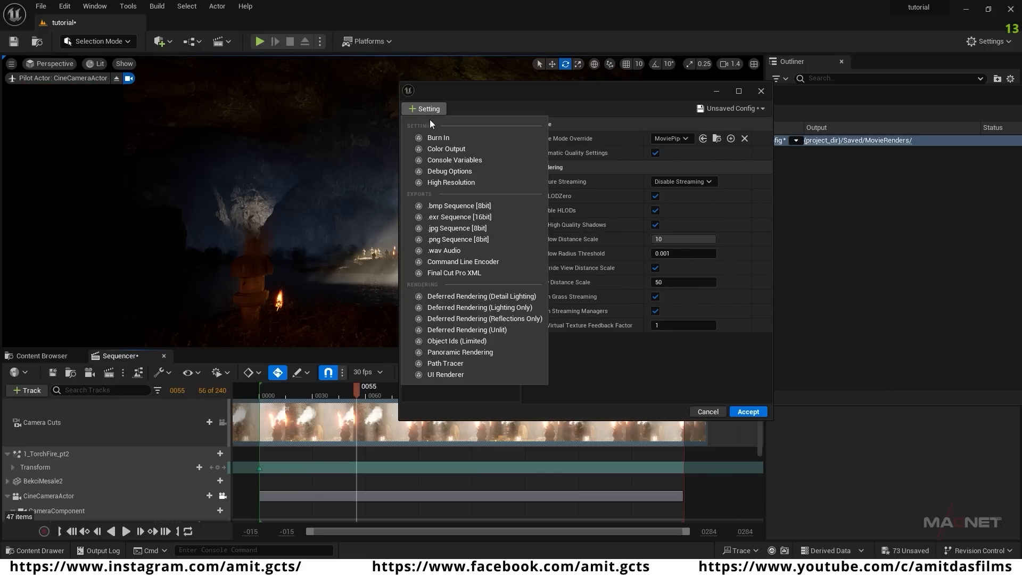
left_click(451, 181)
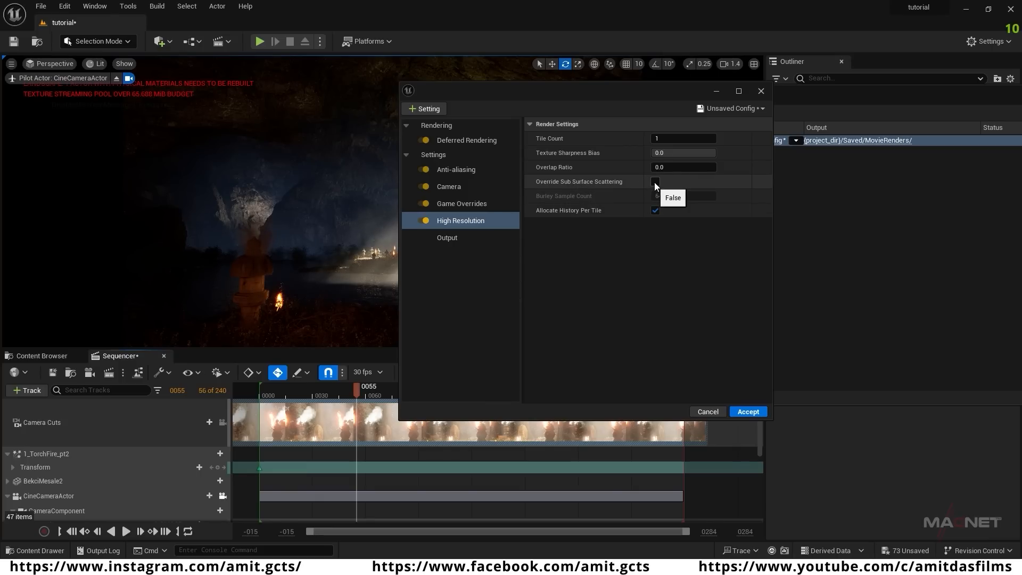
- Add an .exr Sequence [16bit] export and accept the render configuration after checking the Output settings
left_click(429, 108)
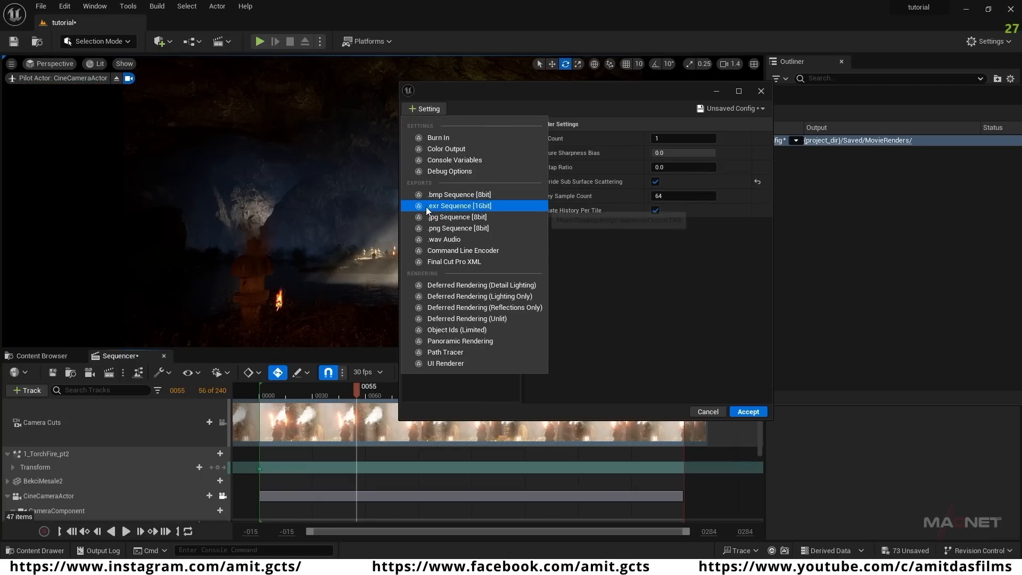
left_click(476, 206)
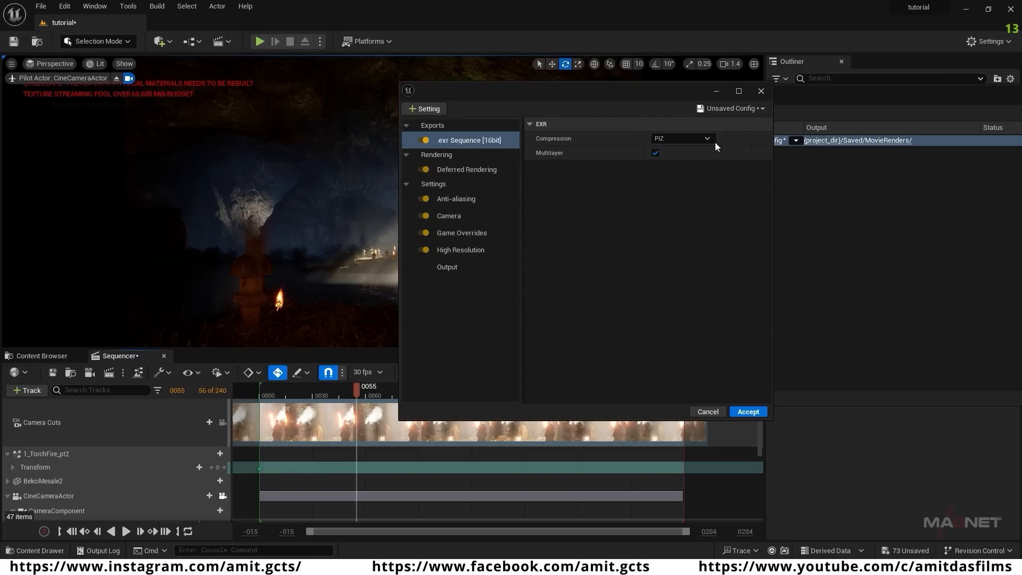
left_click(457, 267)
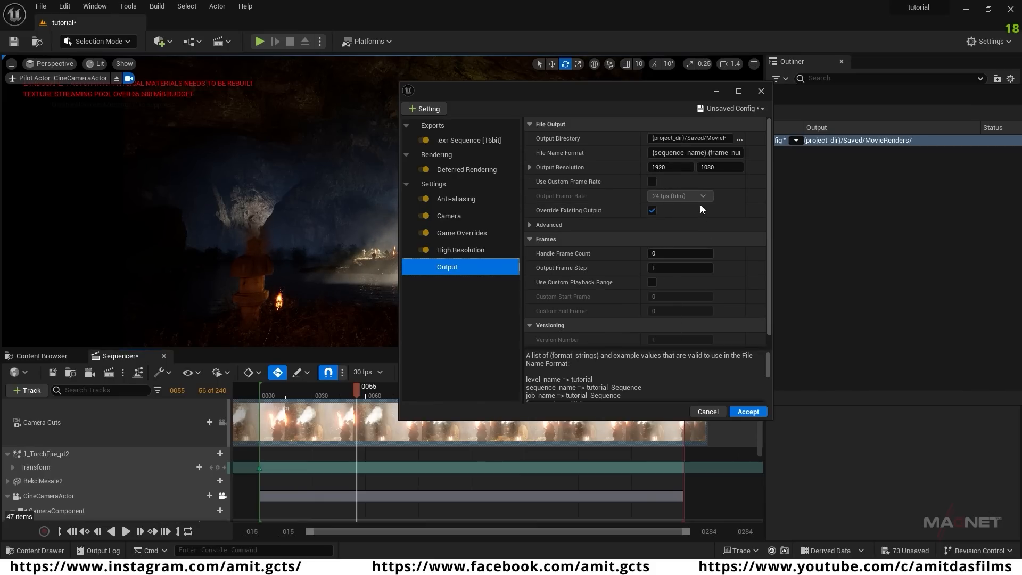
left_click(758, 414)
left_click_drag(917, 95, 530, 65)
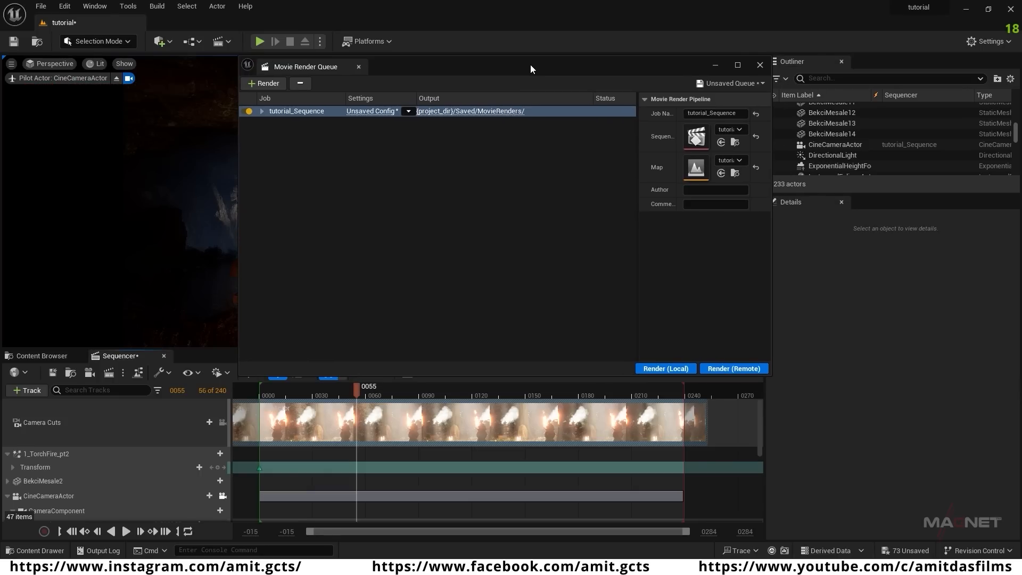